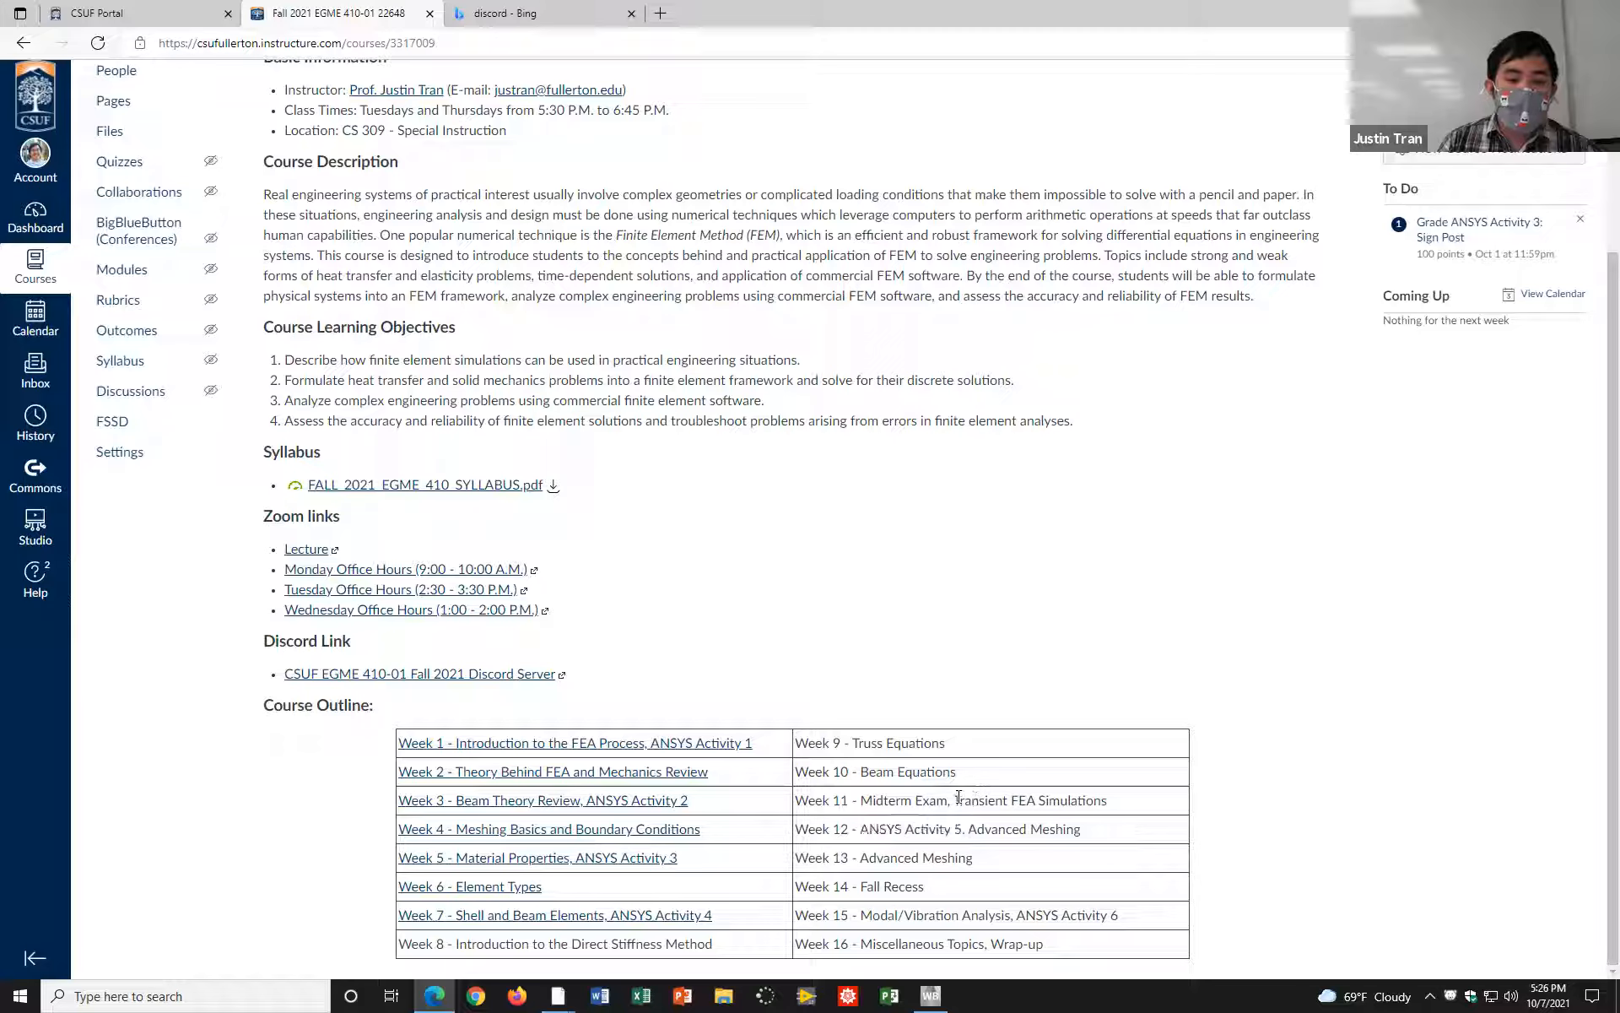
Step: Review the weekly topics in the course outline on the EGME 410 course home page
{"action": "left_click", "coordinate": [1060, 797]}
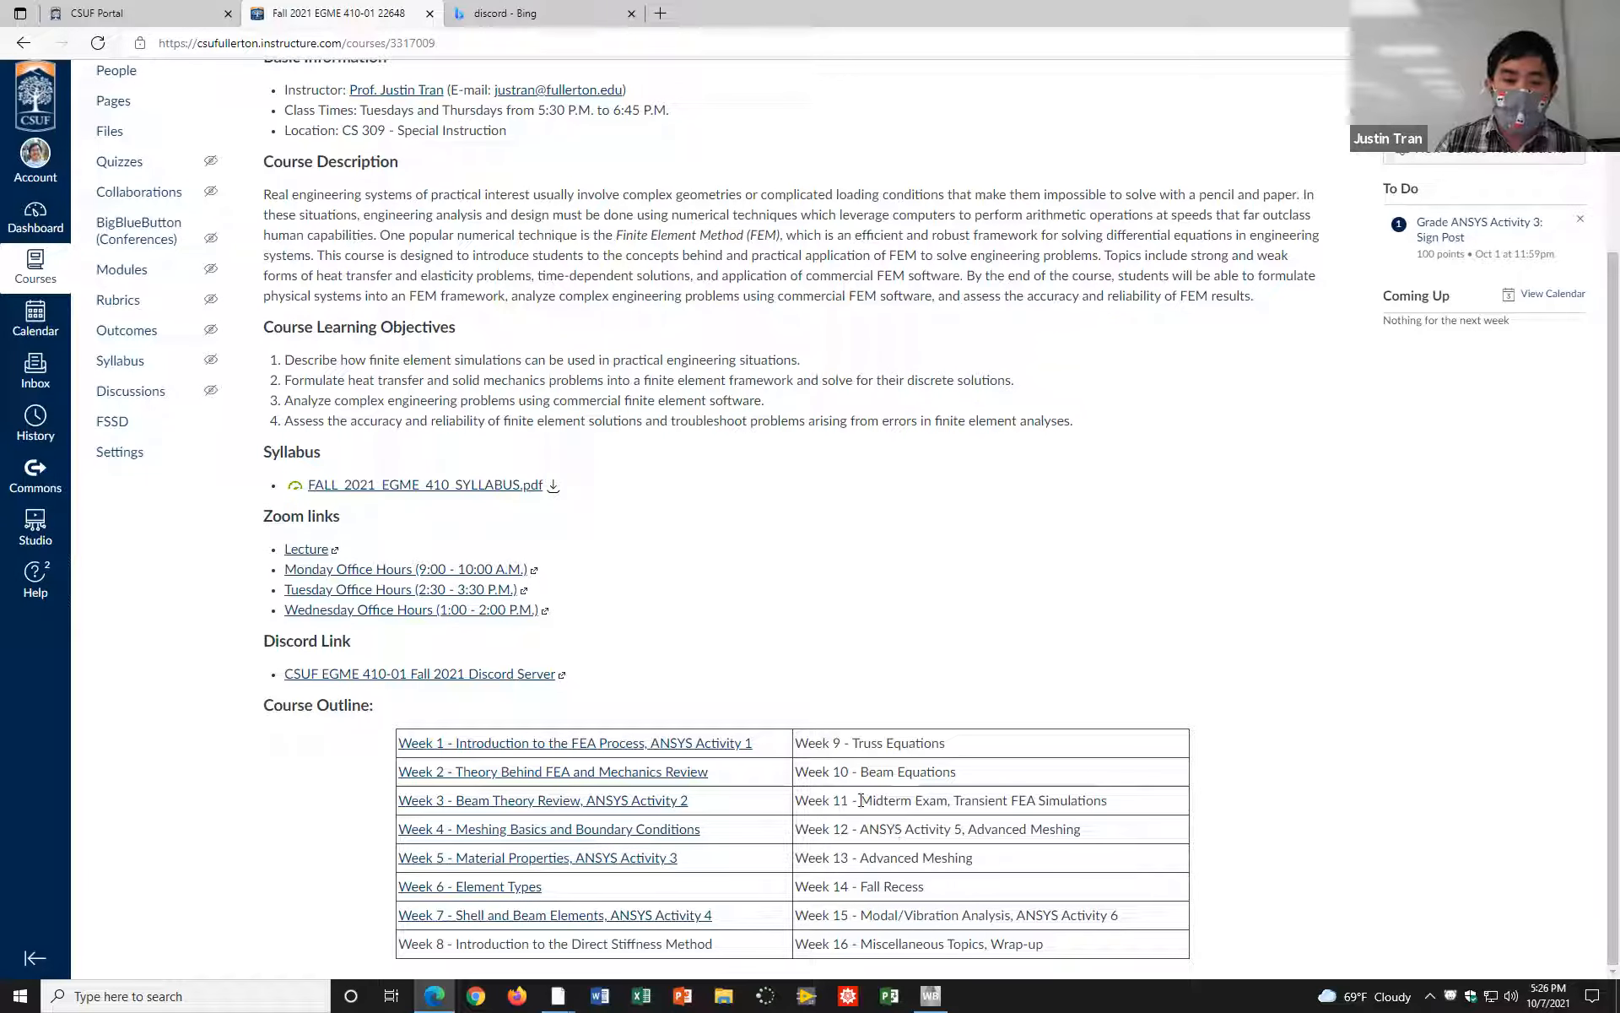
{"action": "left_click_drag", "start_coordinate": [453, 946], "coordinate": [955, 770]}
{"action": "left_click", "coordinate": [956, 766]}
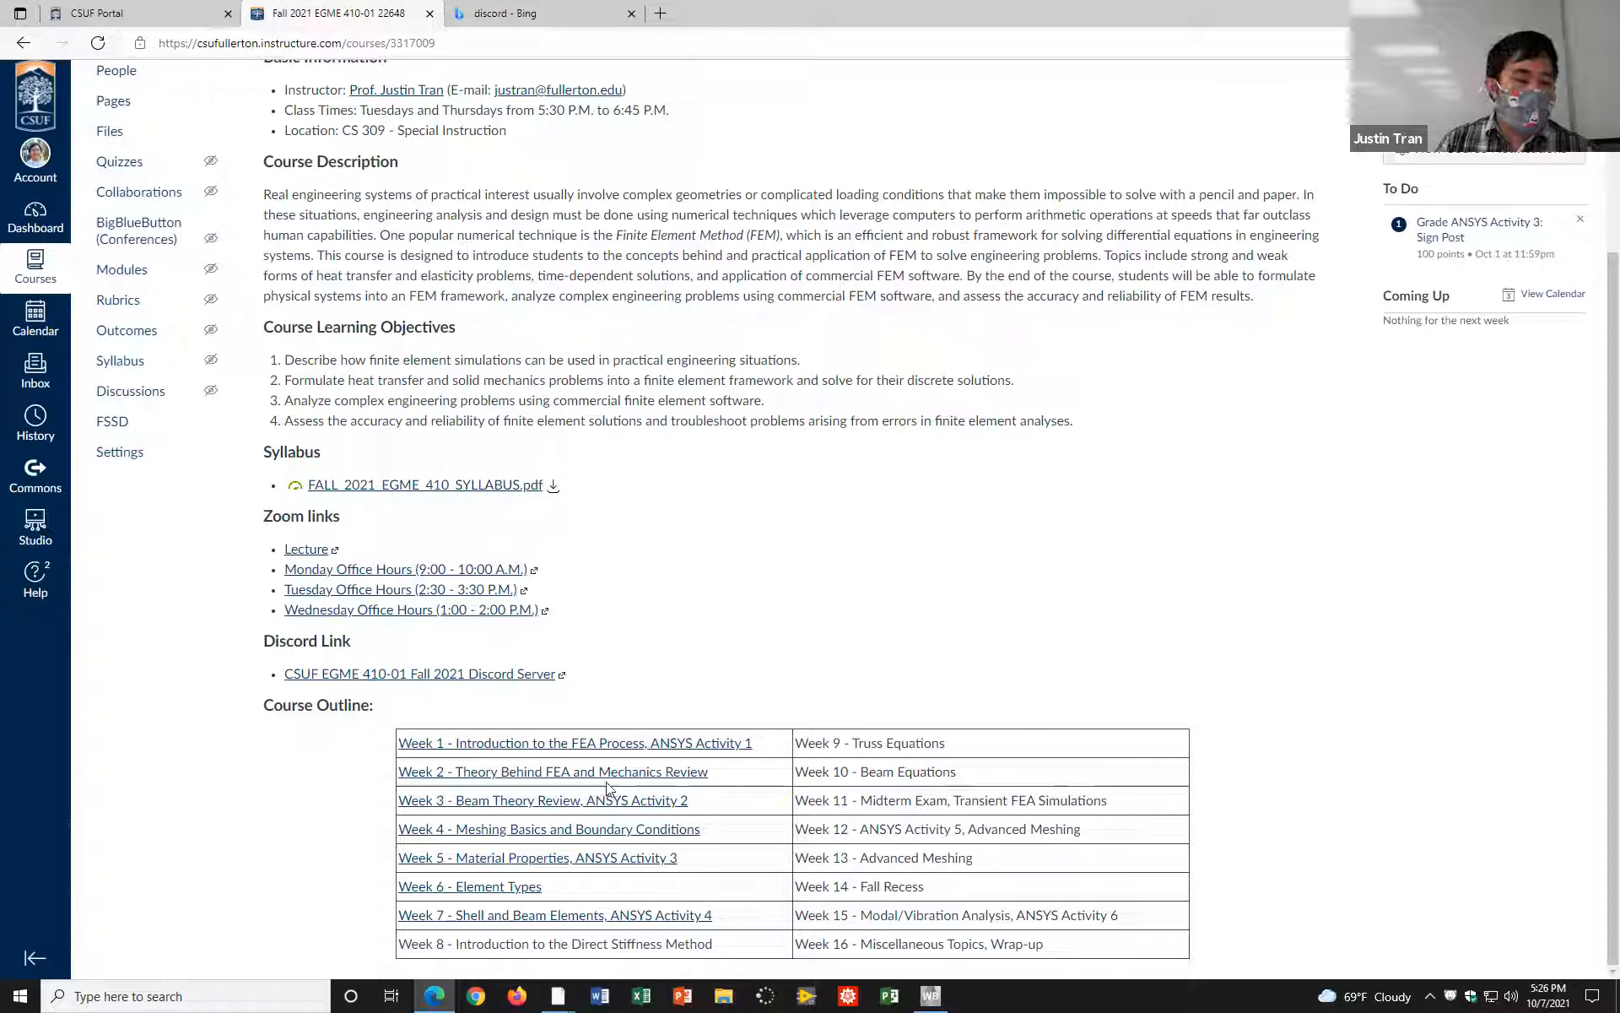
{"action": "scroll", "coordinate": [464, 655], "scroll_direction": "up", "scroll_amount": 3}
{"action": "scroll", "coordinate": [482, 660], "scroll_direction": "down", "scroll_amount": 3}
{"action": "scroll", "coordinate": [482, 664], "scroll_direction": "up", "scroll_amount": 3}
{"action": "scroll", "coordinate": [485, 667], "scroll_direction": "down", "scroll_amount": 3}
{"action": "scroll", "coordinate": [485, 667], "scroll_direction": "up", "scroll_amount": 3}
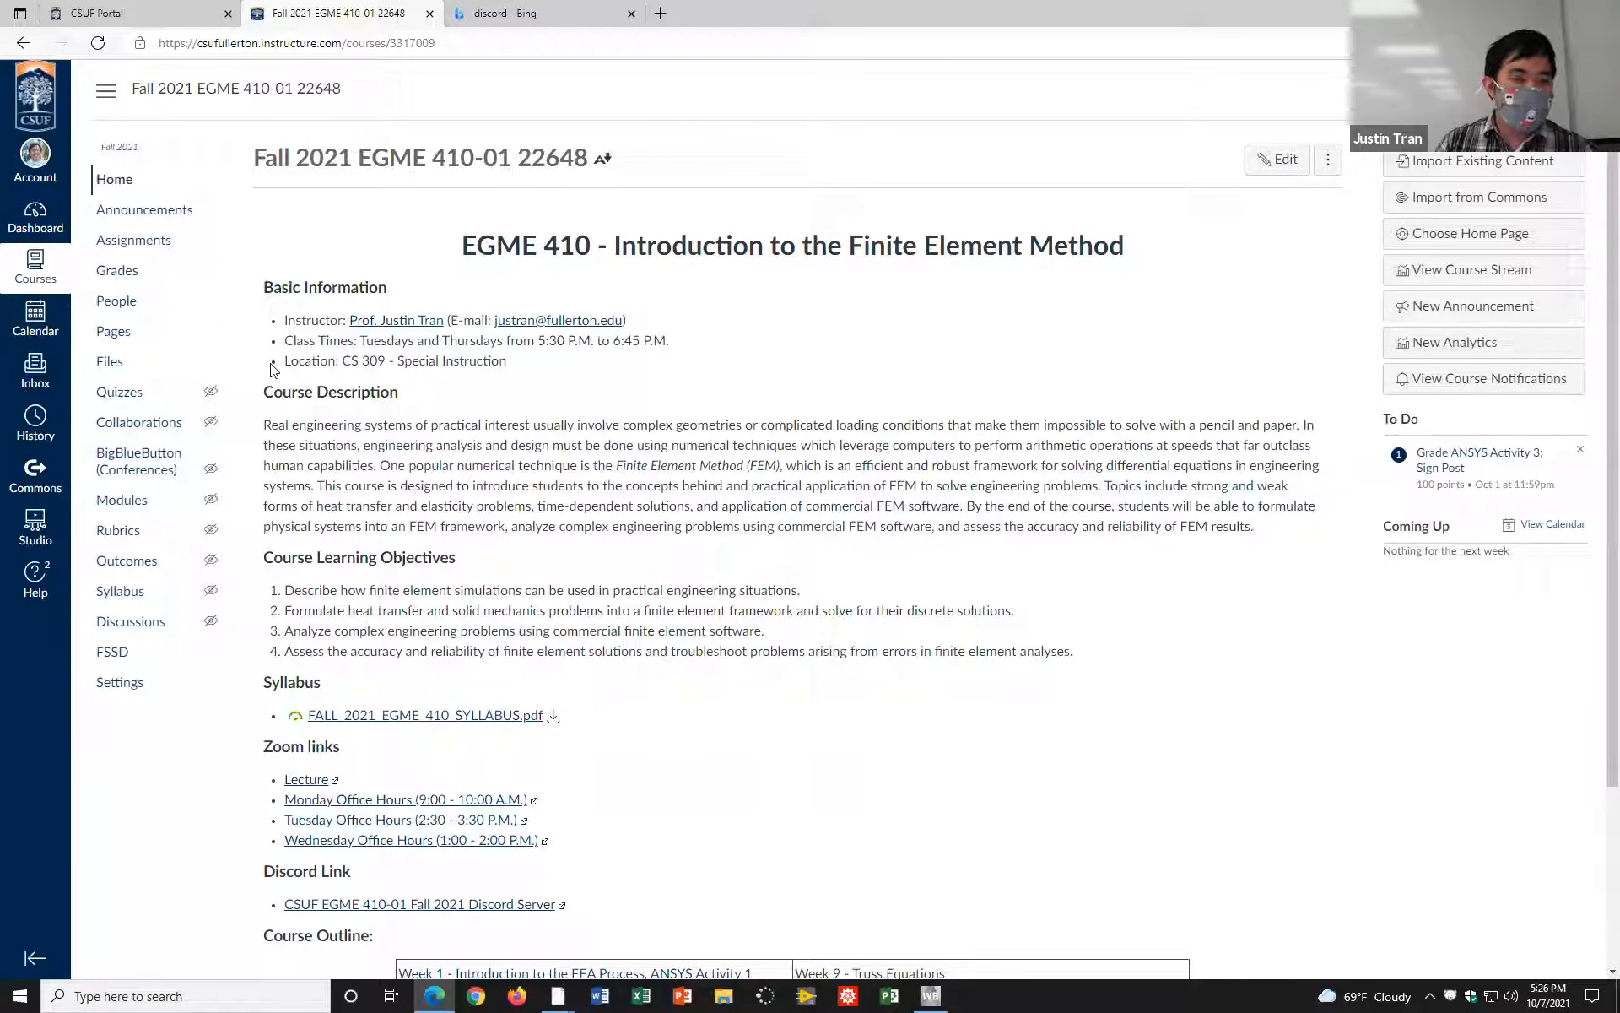
Step: Open the instructions PDF of the ANSYS Activity 4 assignment, read its first two pages, and close it
{"action": "left_click", "coordinate": [145, 240]}
{"action": "left_click", "coordinate": [537, 502]}
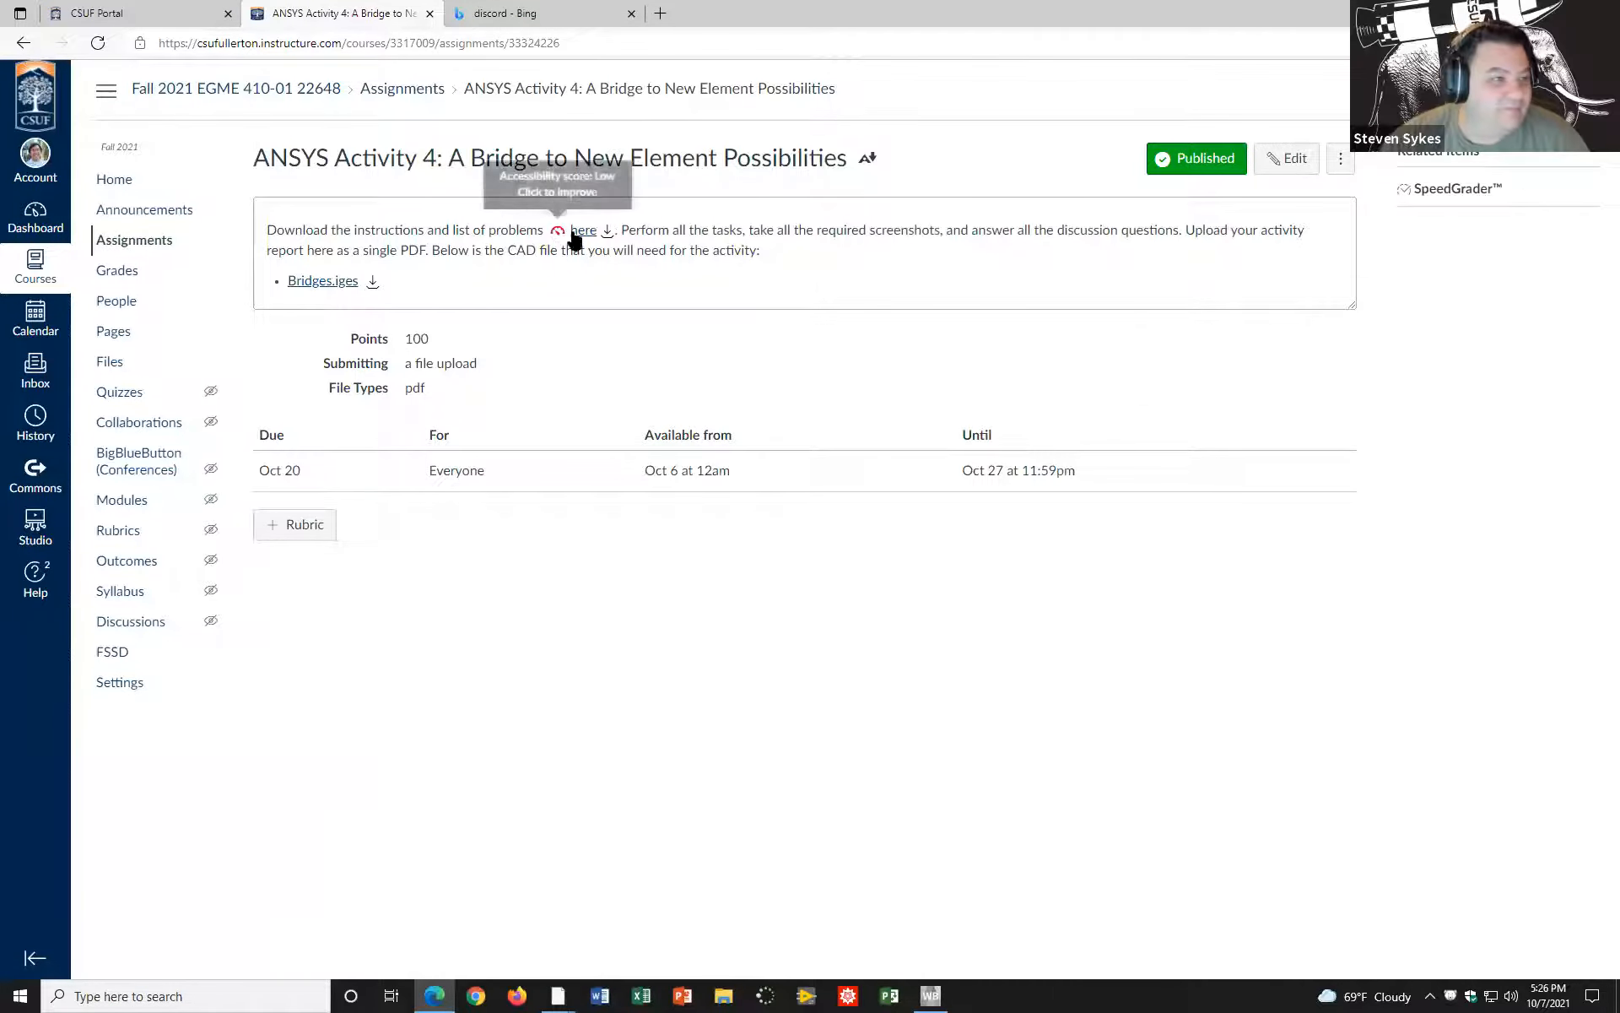
{"action": "left_click", "coordinate": [577, 234]}
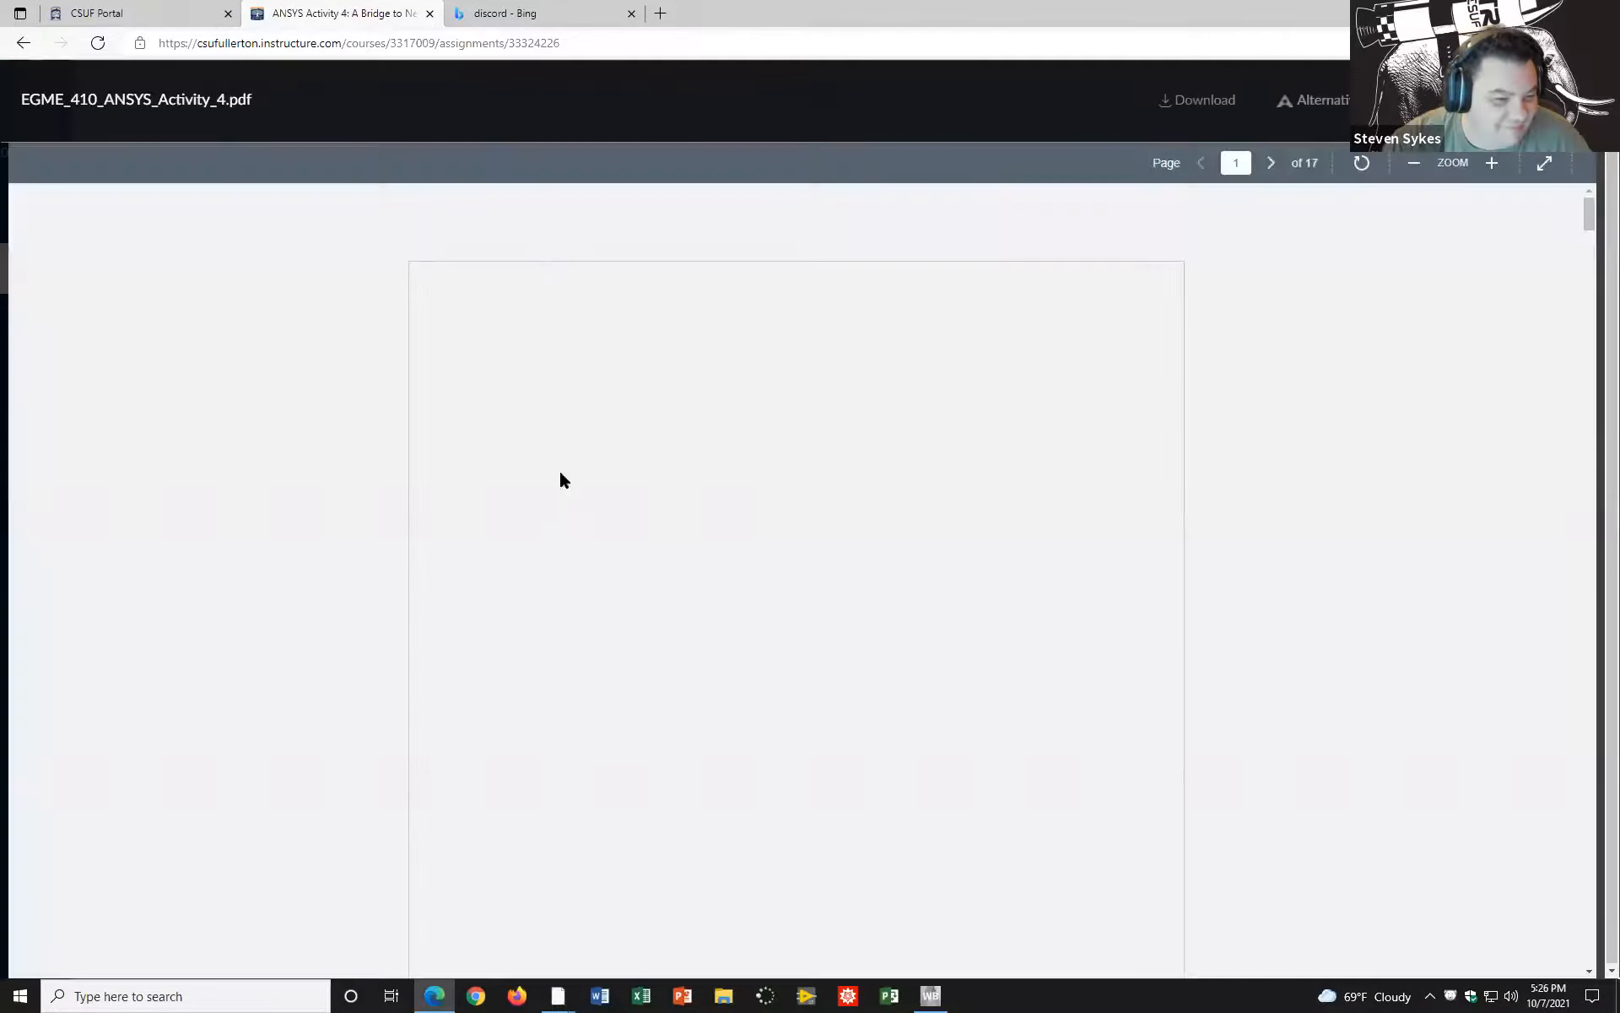
{"action": "scroll", "coordinate": [567, 567], "scroll_direction": "down", "scroll_amount": 2}
{"action": "scroll", "coordinate": [567, 568], "scroll_direction": "down", "scroll_amount": 2}
{"action": "scroll", "coordinate": [568, 565], "scroll_direction": "up", "scroll_amount": 3}
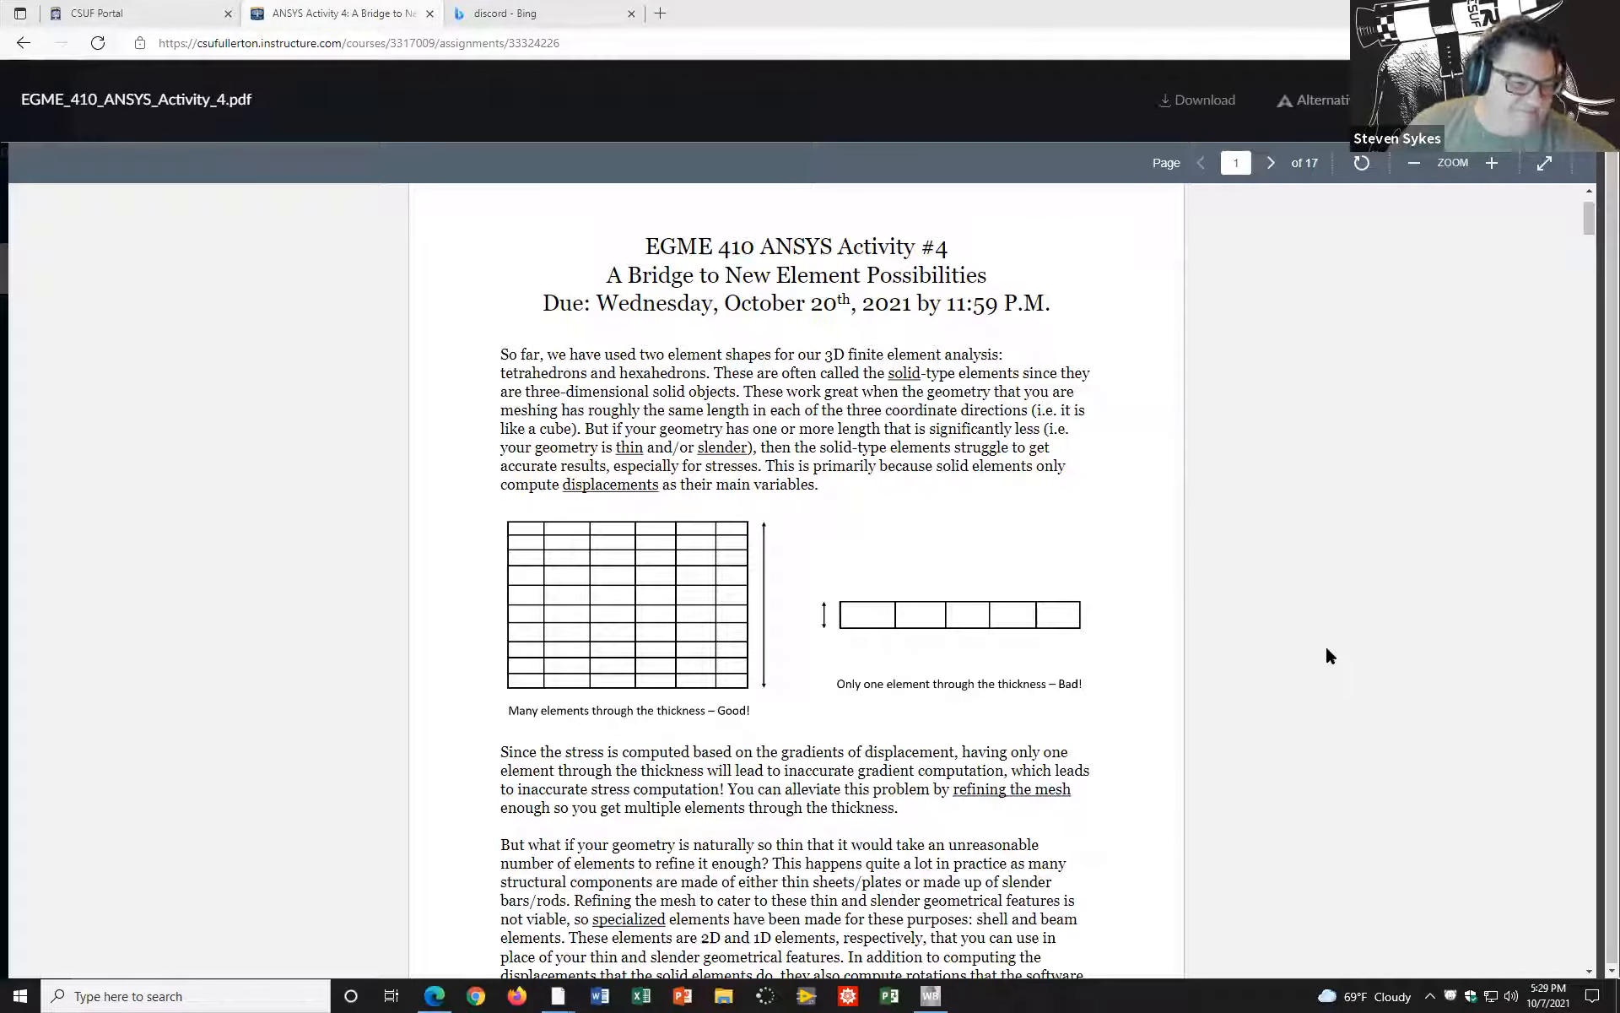
{"action": "scroll", "coordinate": [1190, 587], "scroll_direction": "down", "scroll_amount": 9}
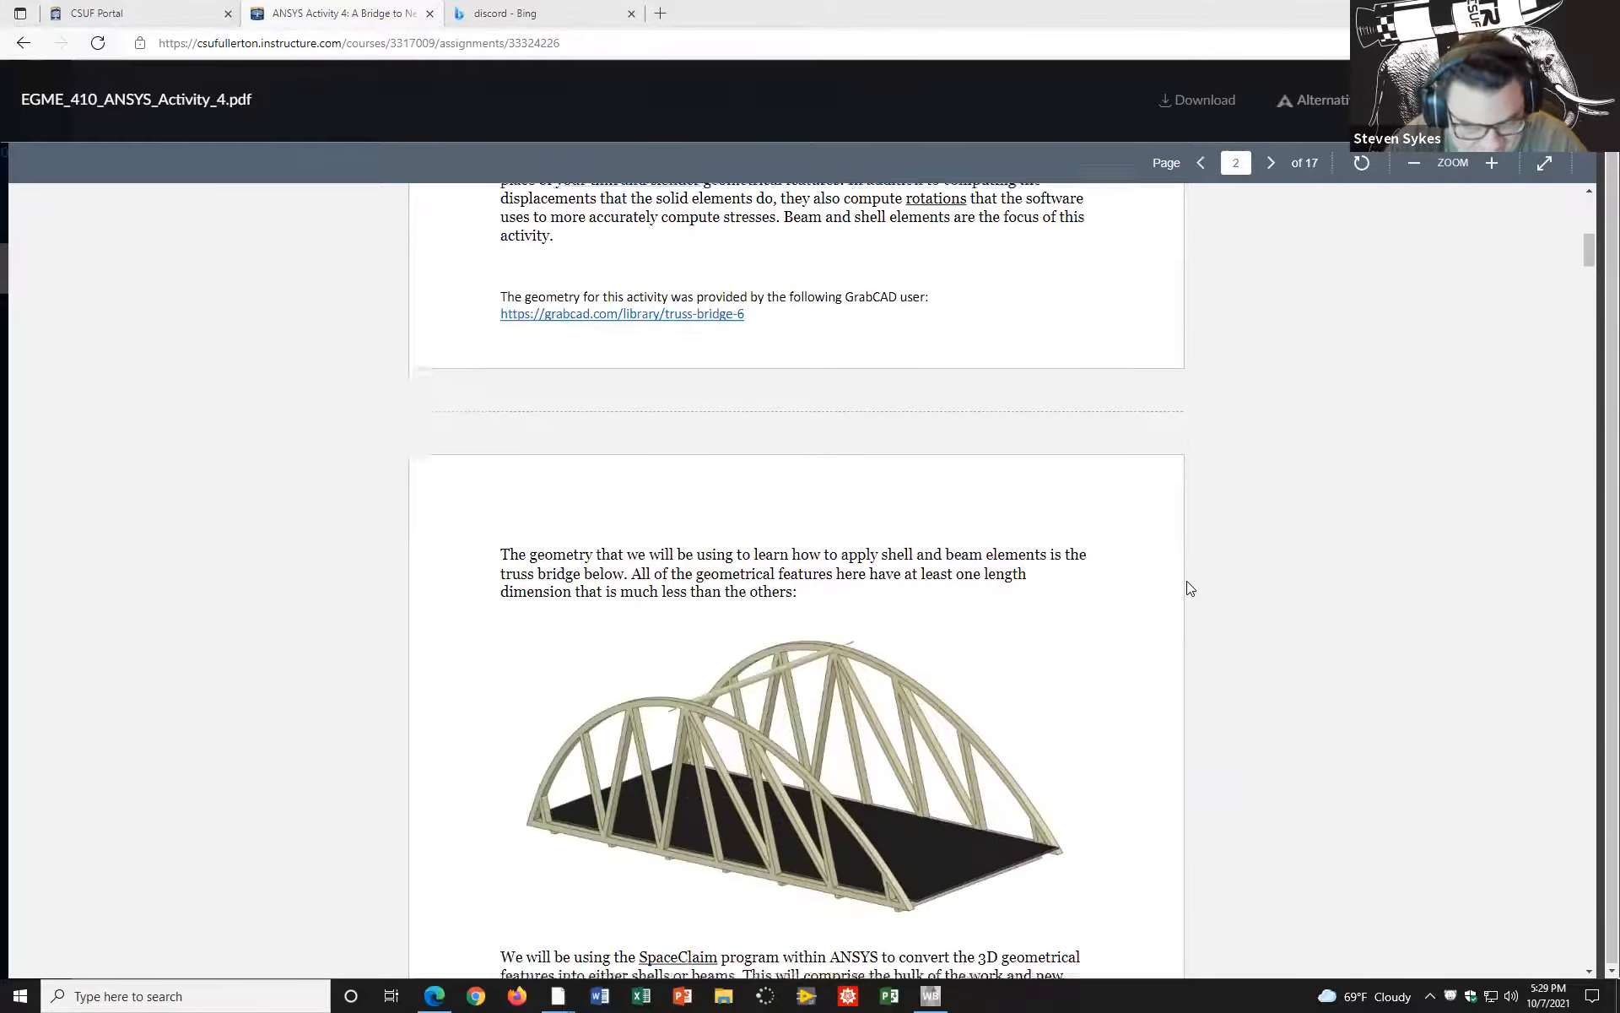
{"action": "scroll", "coordinate": [1187, 589], "scroll_direction": "down", "scroll_amount": 1}
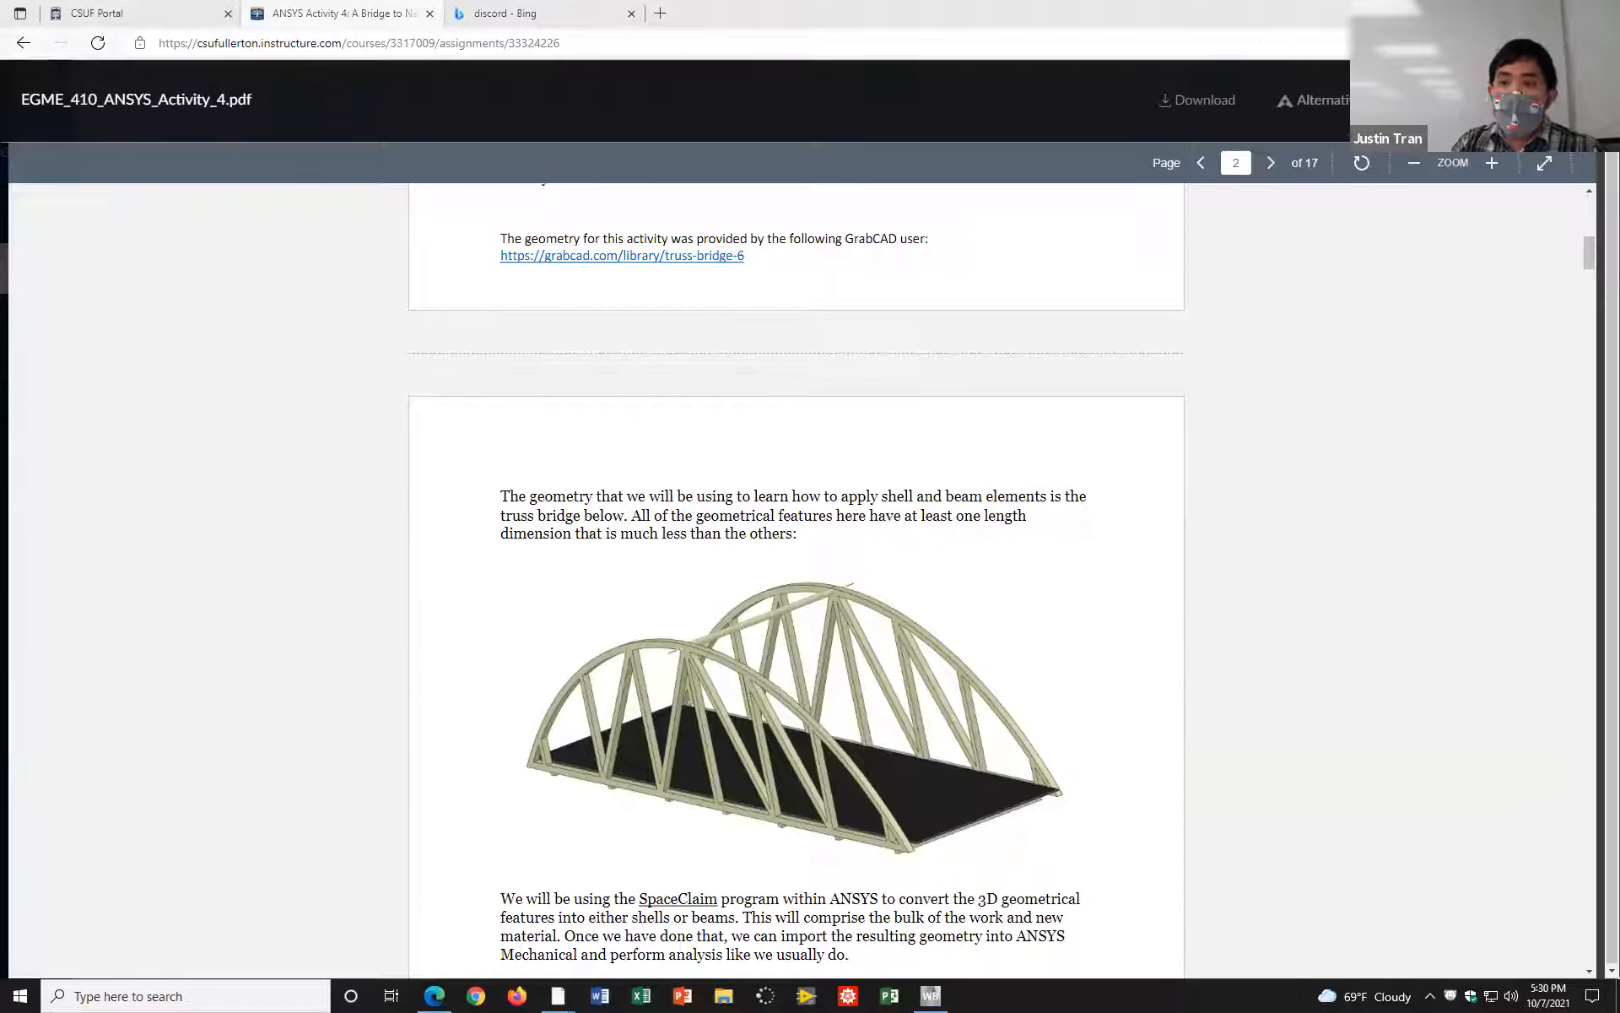
{"action": "left_click", "coordinate": [1571, 100]}
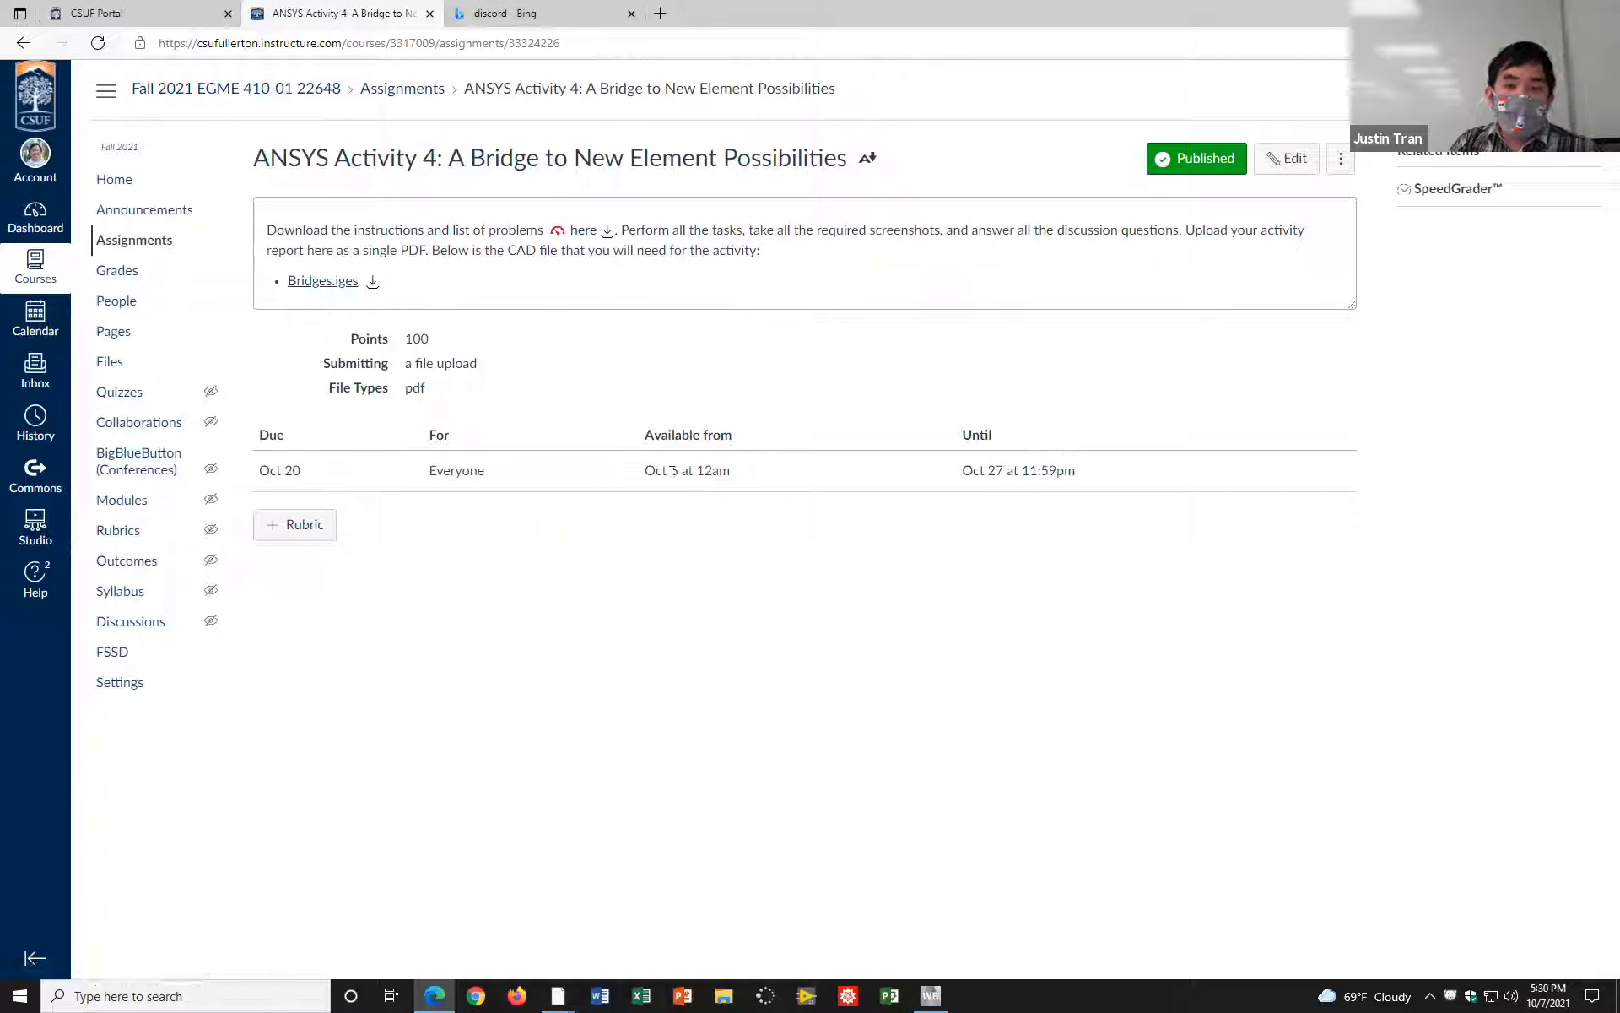
Step: Reopen the Activity 4 instructions and examine the introduction on solid, shell and beam elements on page 1
{"action": "left_click", "coordinate": [583, 231]}
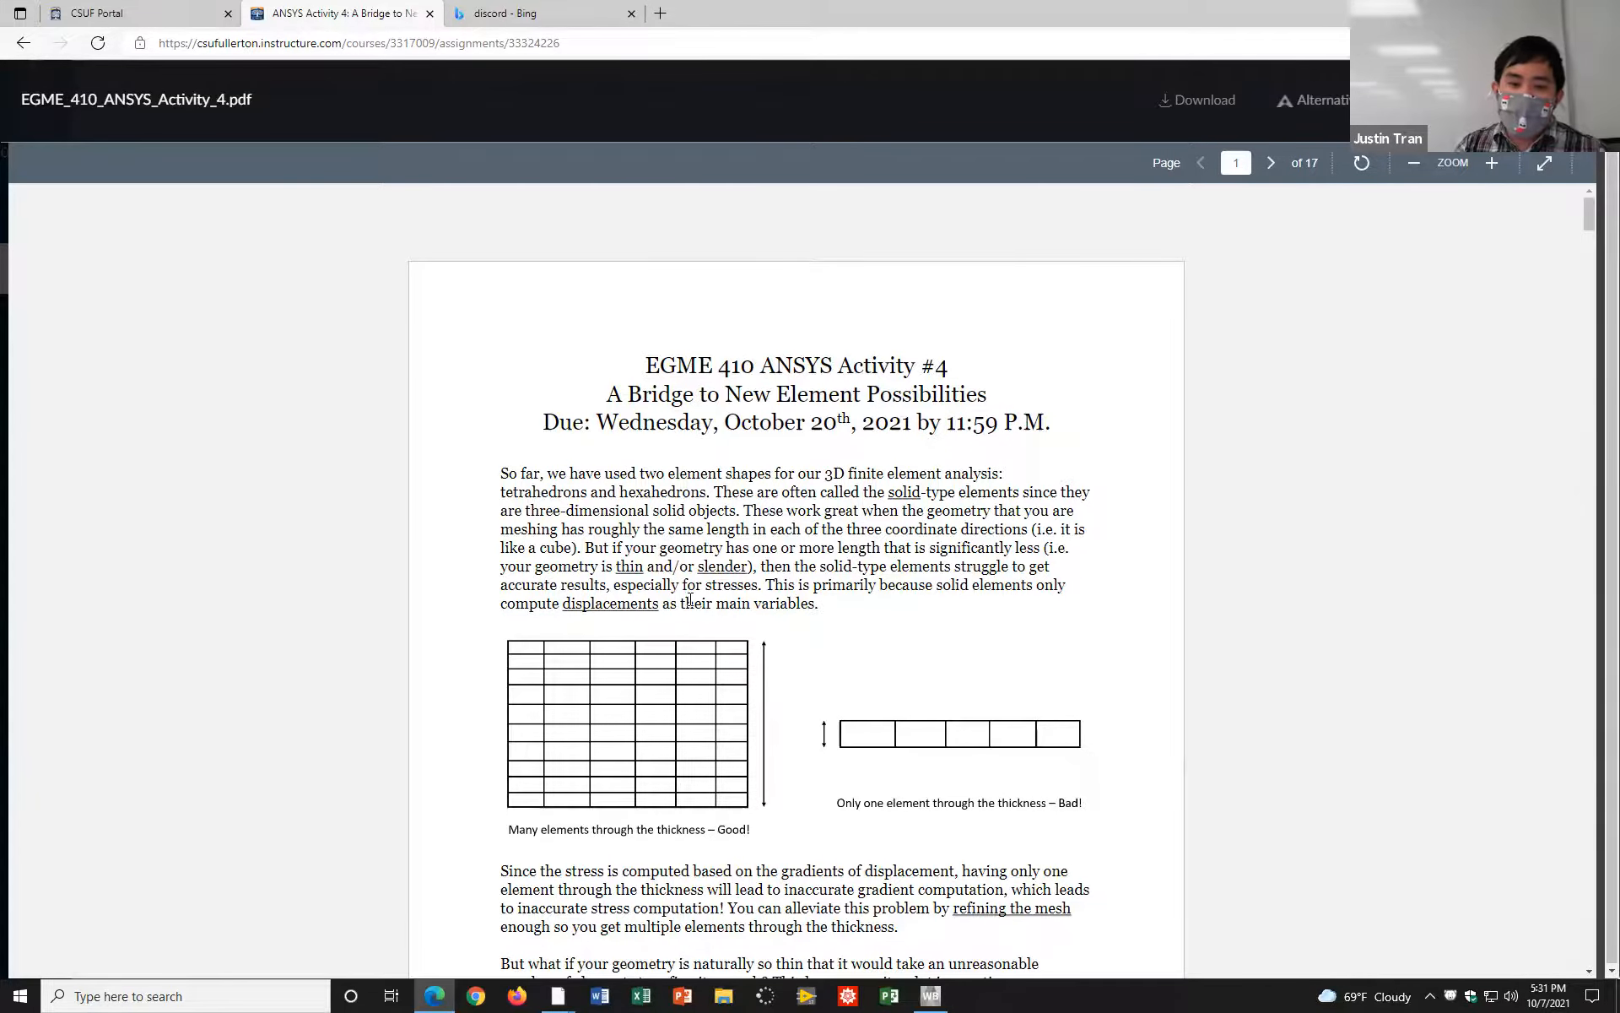
{"action": "scroll", "coordinate": [698, 601], "scroll_direction": "down", "scroll_amount": 15}
{"action": "scroll", "coordinate": [698, 601], "scroll_direction": "down", "scroll_amount": 3}
{"action": "scroll", "coordinate": [705, 600], "scroll_direction": "up", "scroll_amount": 8}
{"action": "scroll", "coordinate": [711, 600], "scroll_direction": "up", "scroll_amount": 10}
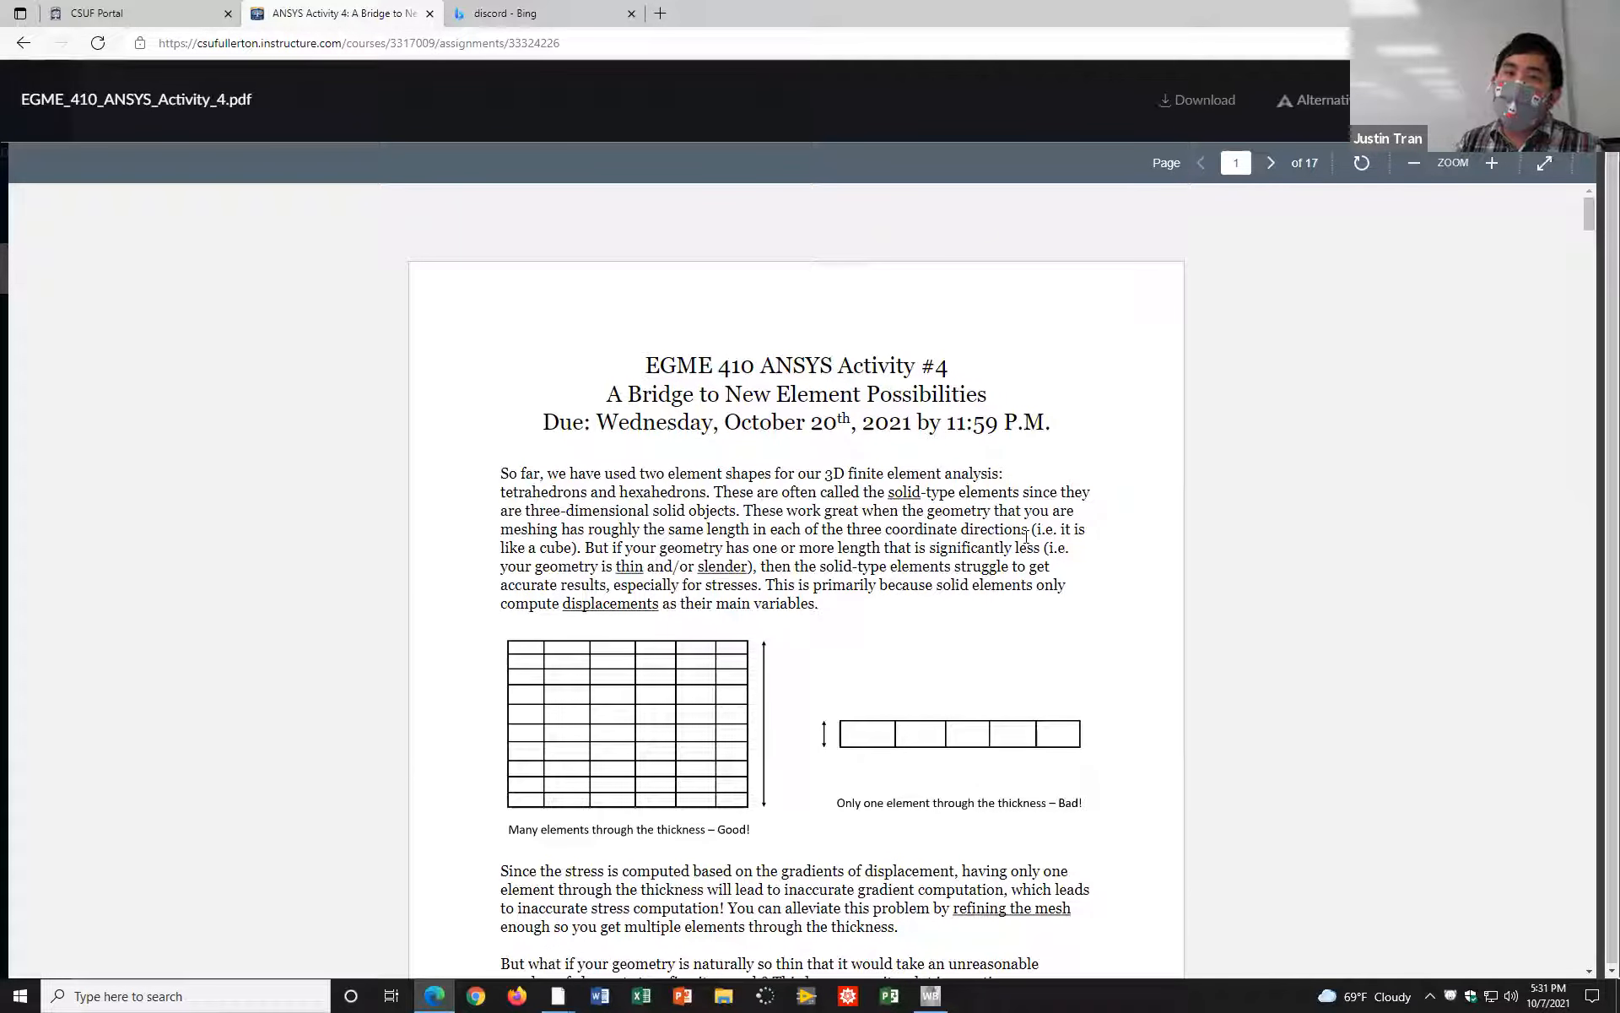
{"action": "scroll", "coordinate": [1037, 601], "scroll_direction": "down", "scroll_amount": 3}
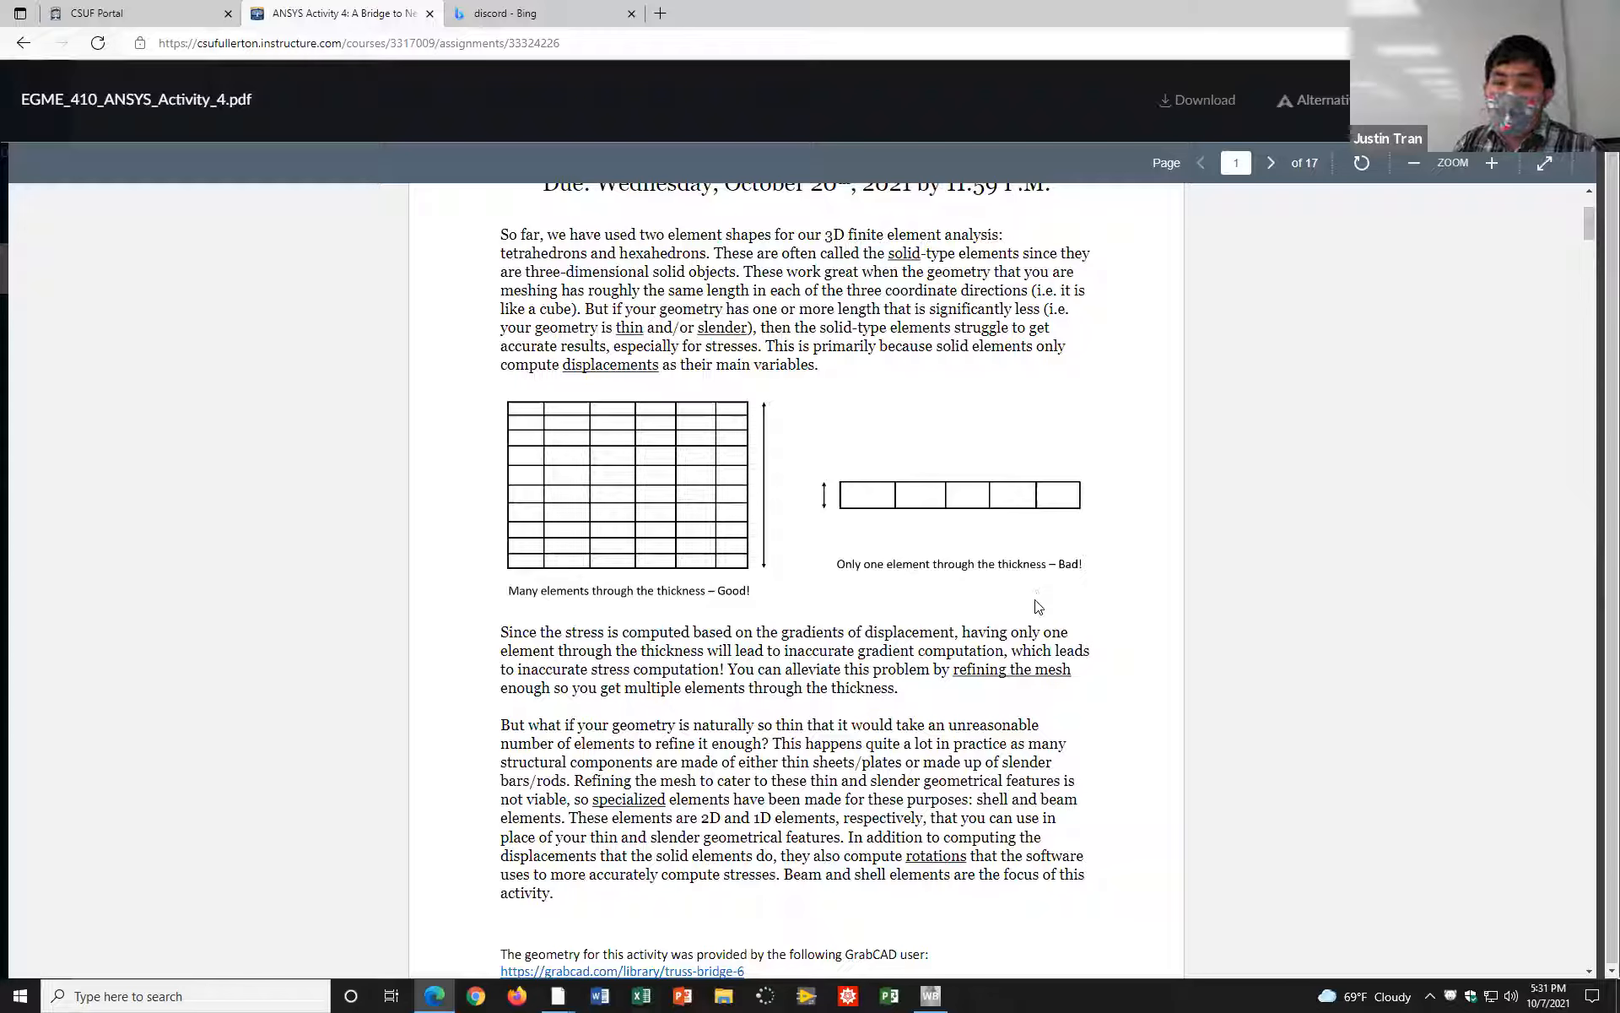
{"action": "scroll", "coordinate": [1038, 606], "scroll_direction": "down", "scroll_amount": 18}
{"action": "scroll", "coordinate": [1038, 617], "scroll_direction": "down", "scroll_amount": 20}
{"action": "scroll", "coordinate": [1038, 632], "scroll_direction": "up", "scroll_amount": 20}
{"action": "scroll", "coordinate": [1040, 624], "scroll_direction": "up", "scroll_amount": 20}
{"action": "scroll", "coordinate": [1038, 617], "scroll_direction": "up", "scroll_amount": 12}
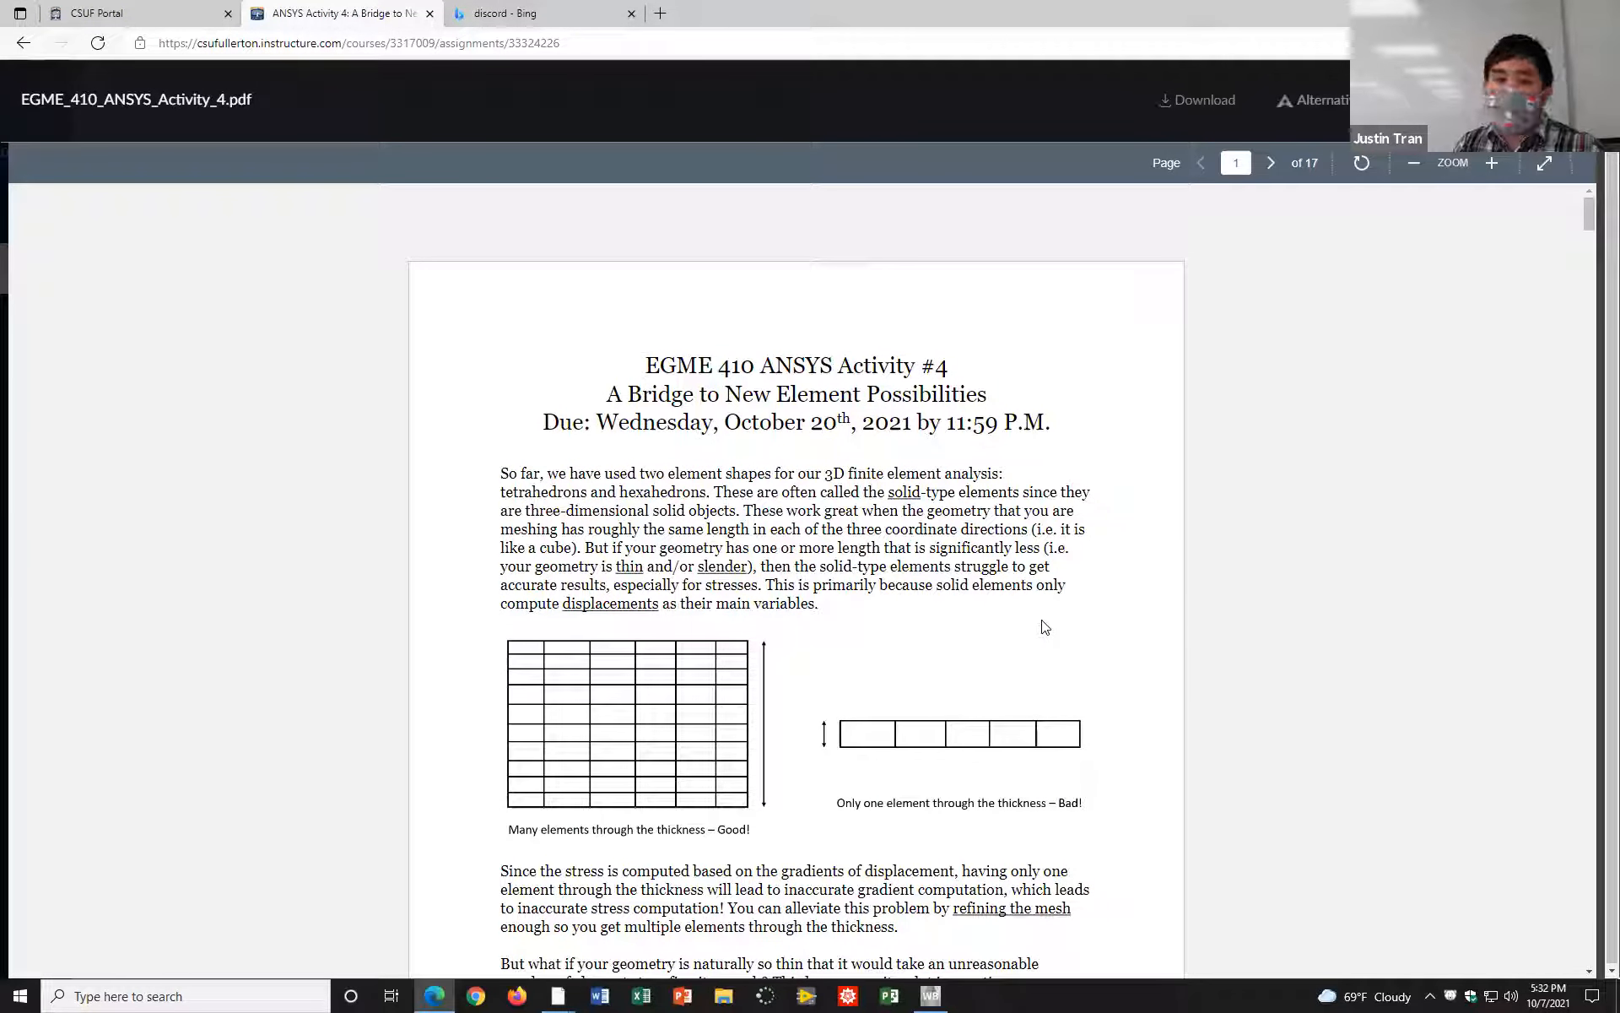
Step: Highlight the due date under the Activity 4 title and close the instructions document
{"action": "left_click_drag", "start_coordinate": [601, 415], "coordinate": [1086, 429]}
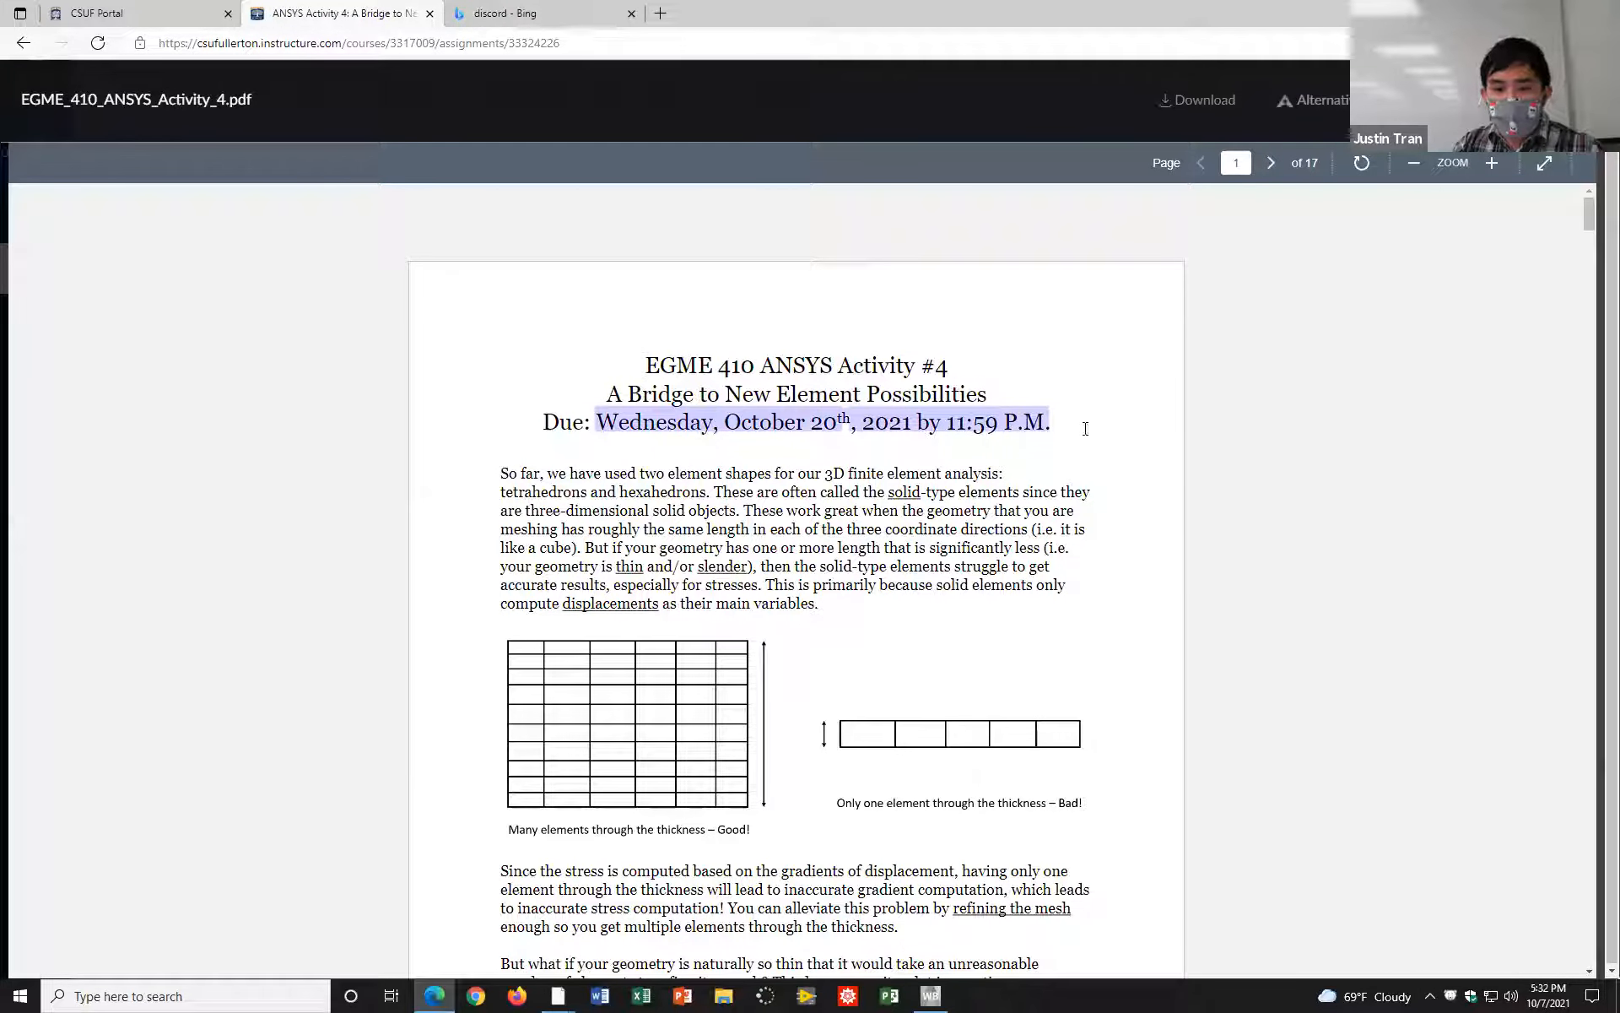
{"action": "left_click", "coordinate": [1089, 425]}
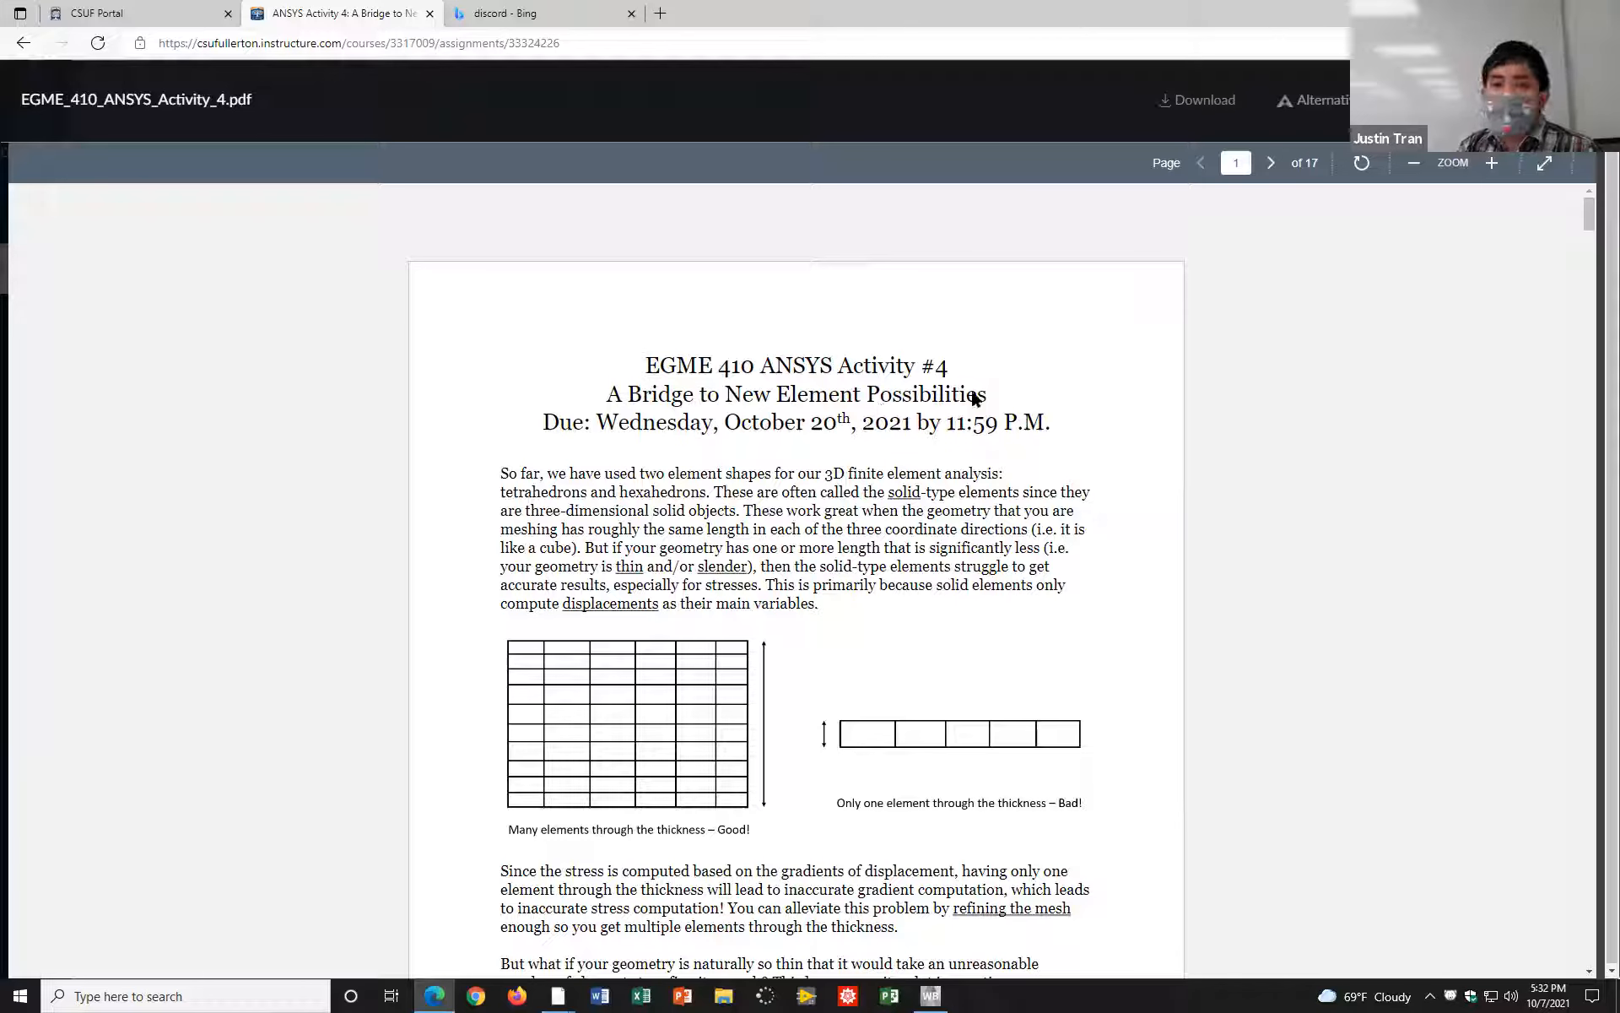
{"action": "key", "text": "Escape"}
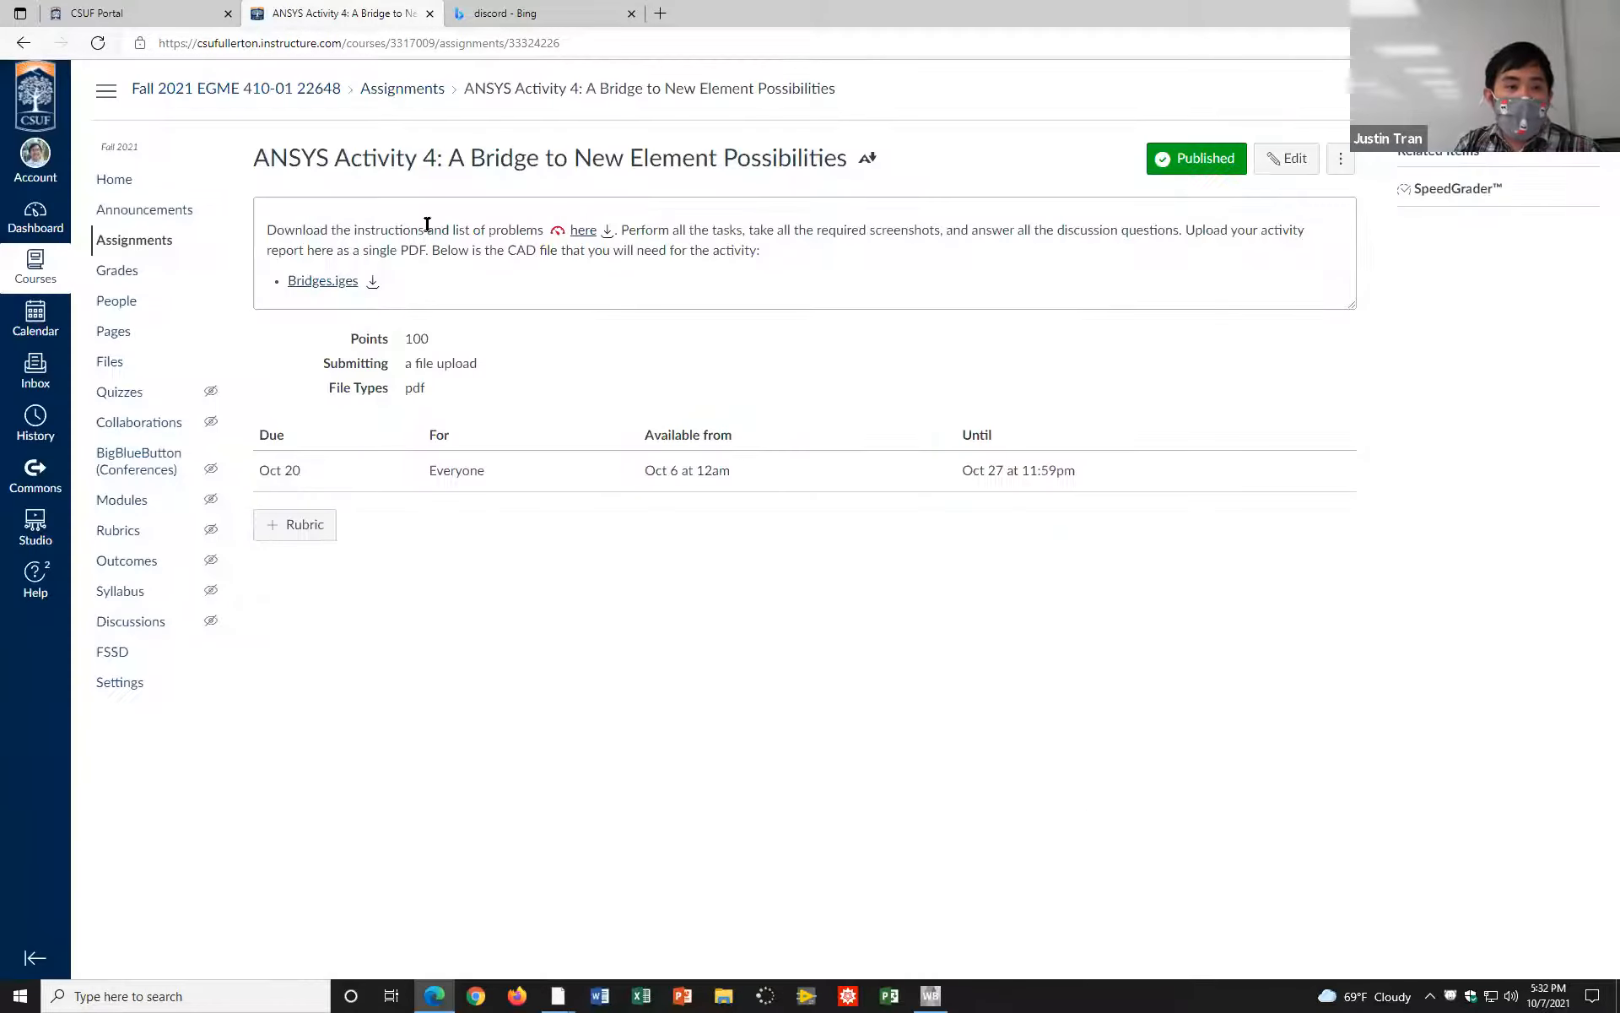
Step: Return to the course home page and highlight the week 9 to 11 entries in the course outline
{"action": "left_click", "coordinate": [115, 180]}
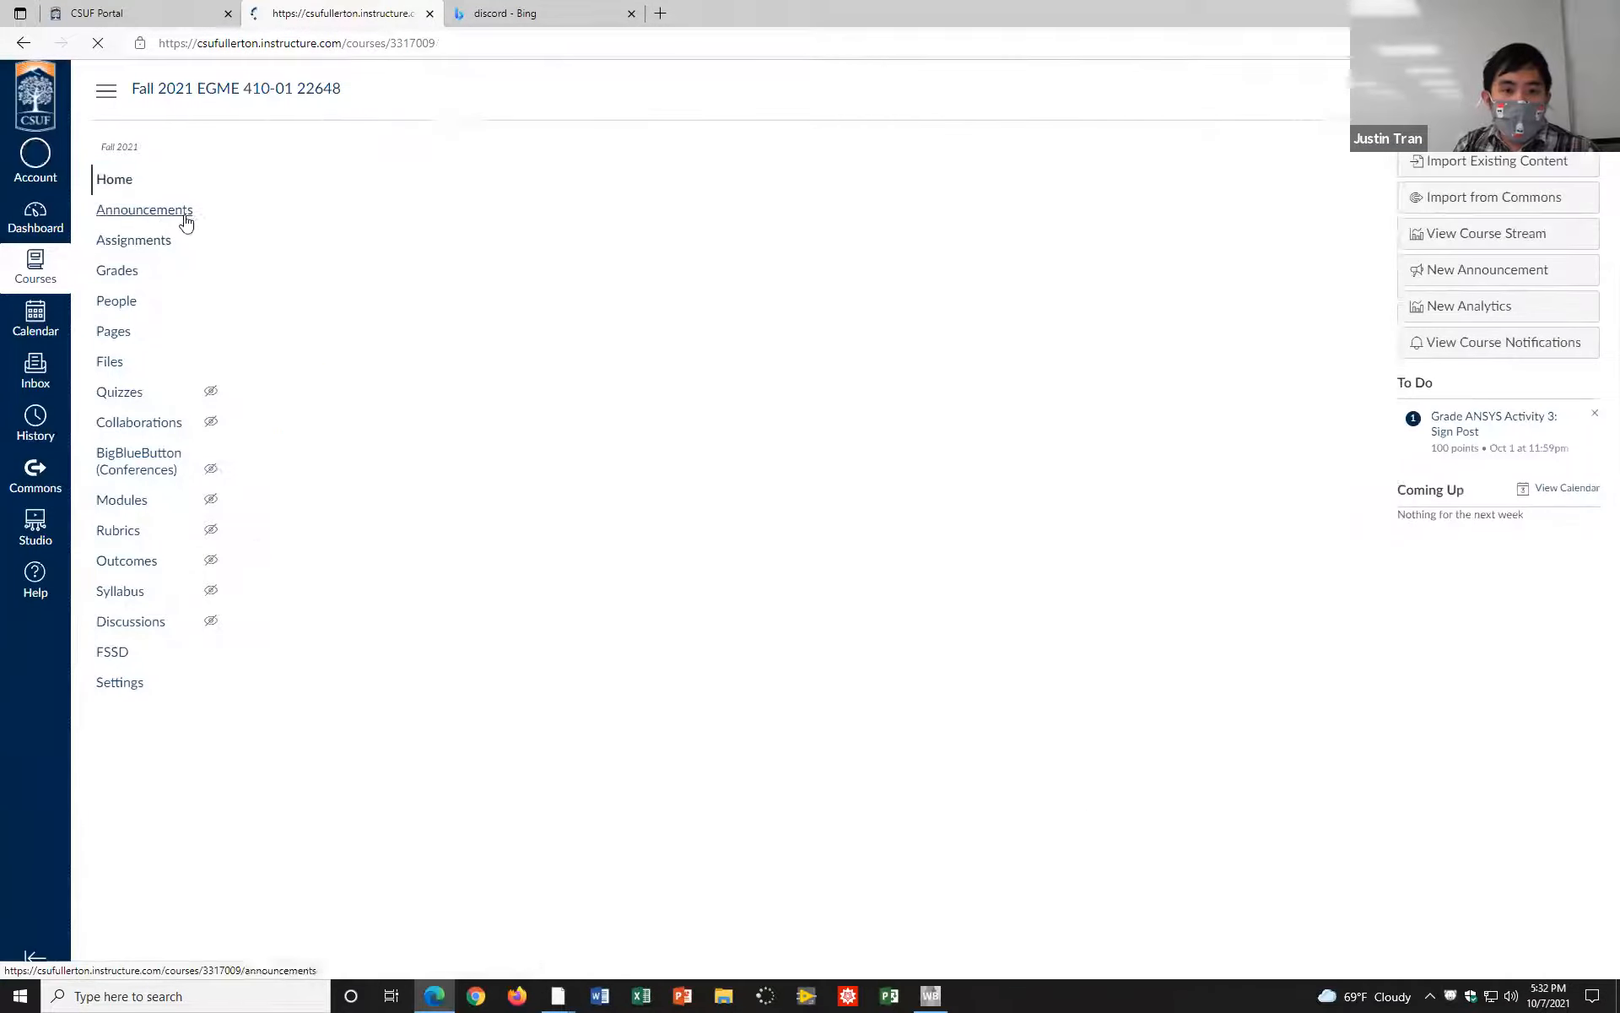
{"action": "scroll", "coordinate": [633, 649], "scroll_direction": "down", "scroll_amount": 3}
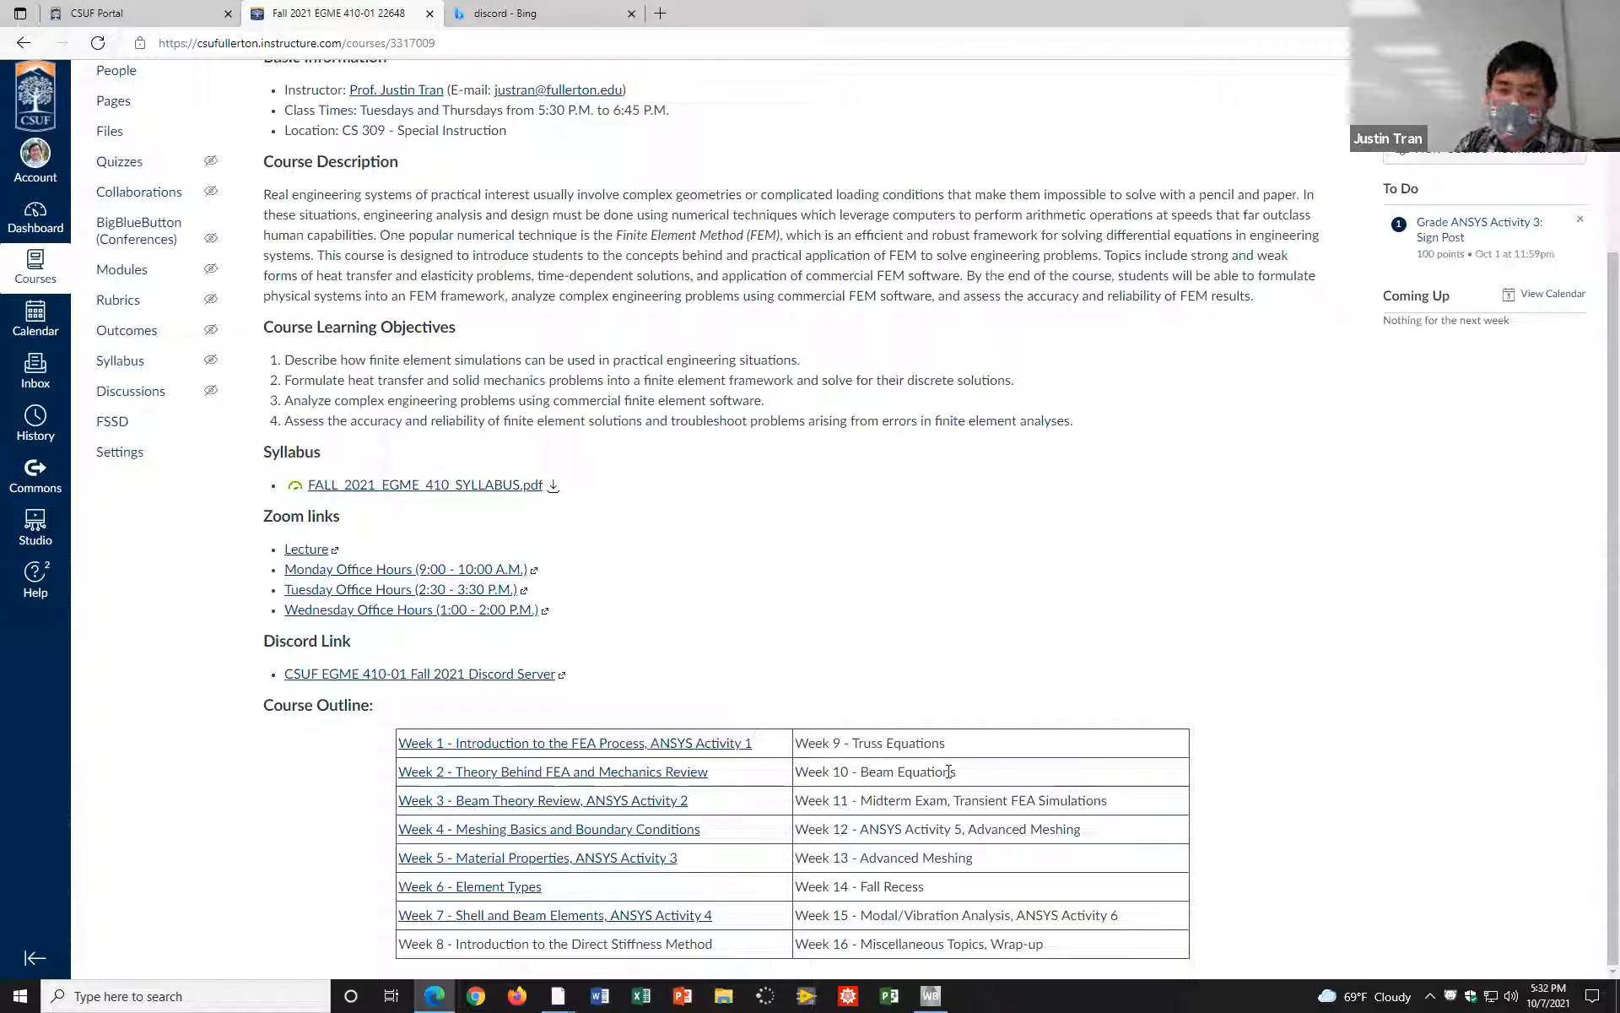
{"action": "left_click_drag", "start_coordinate": [851, 744], "coordinate": [977, 778]}
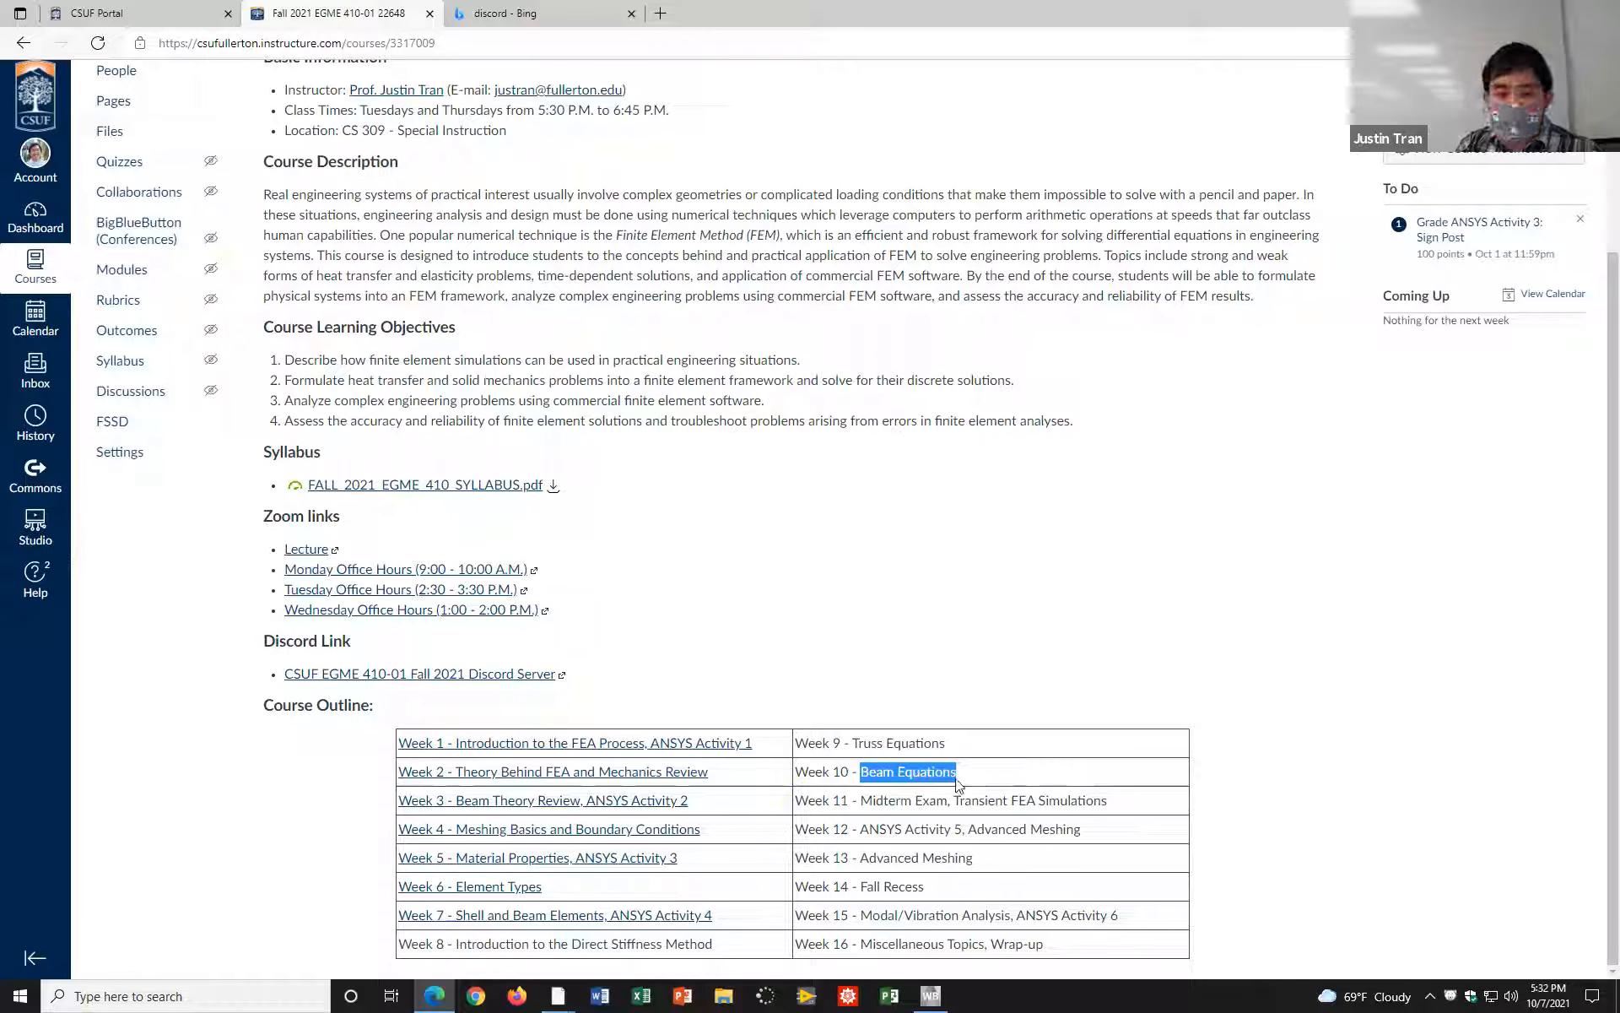
{"action": "left_click_drag", "start_coordinate": [860, 800], "coordinate": [954, 801]}
{"action": "left_click", "coordinate": [959, 799]}
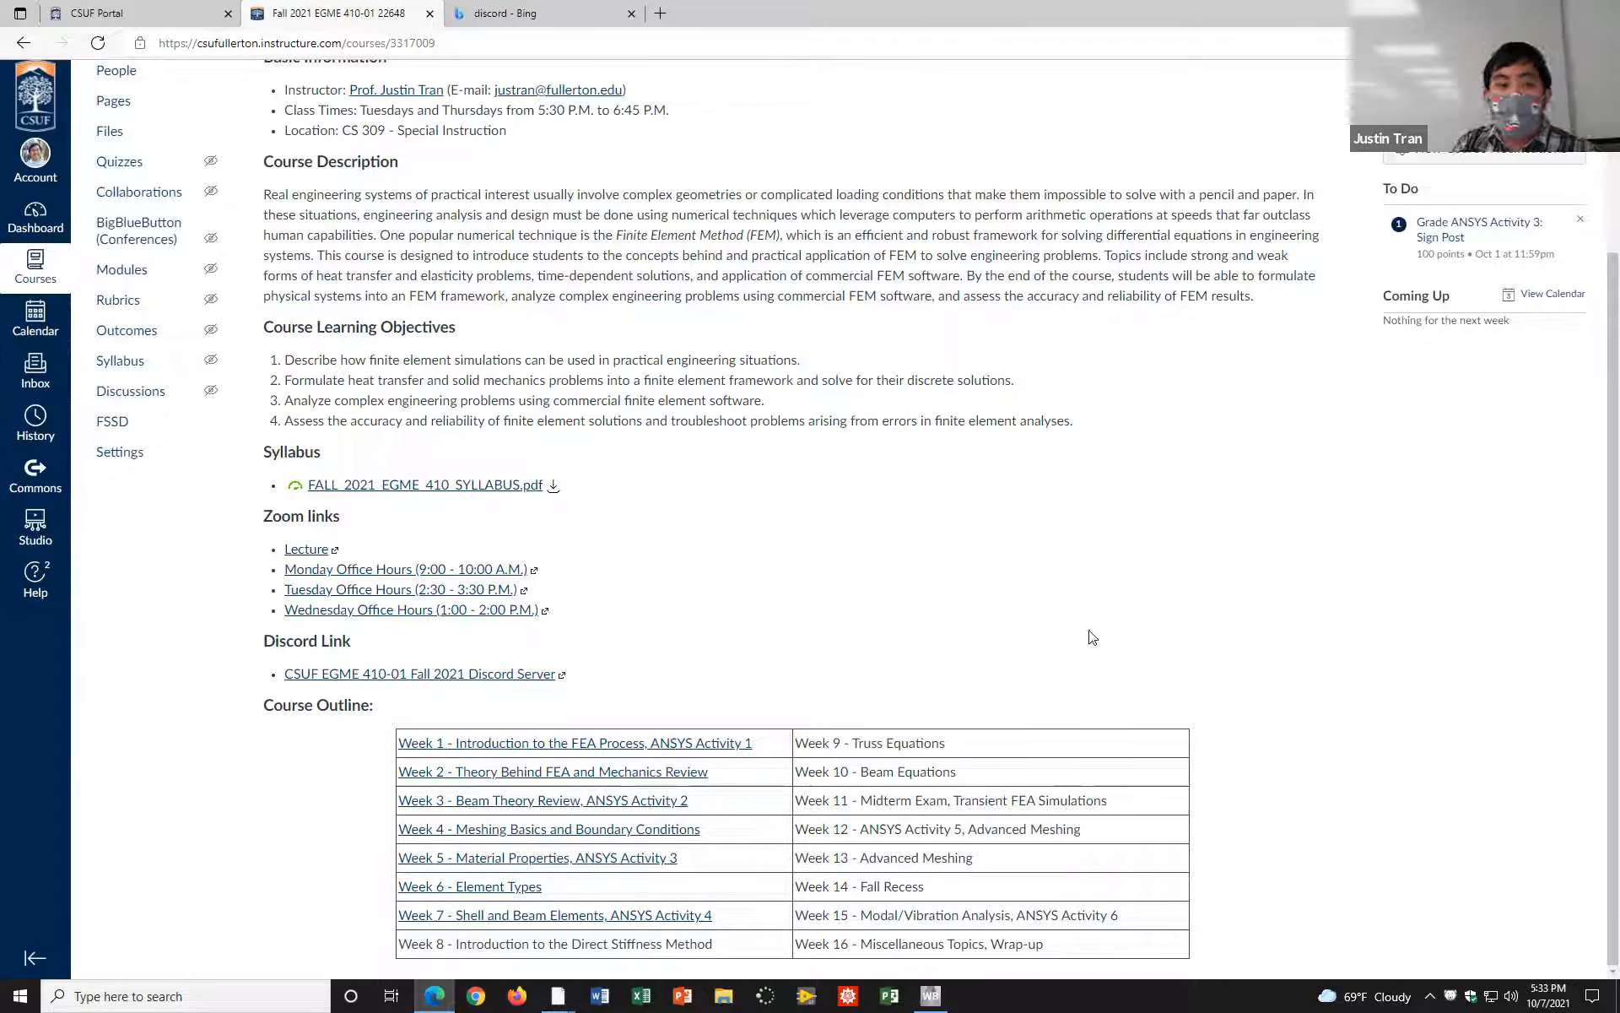
Step: Open the ANSYS Activity 4 instructions PDF from the course assignments and review the truss bridge, new feature summary and Problem 1
{"action": "scroll", "coordinate": [390, 441], "scroll_direction": "up", "scroll_amount": 3}
{"action": "left_click", "coordinate": [147, 246]}
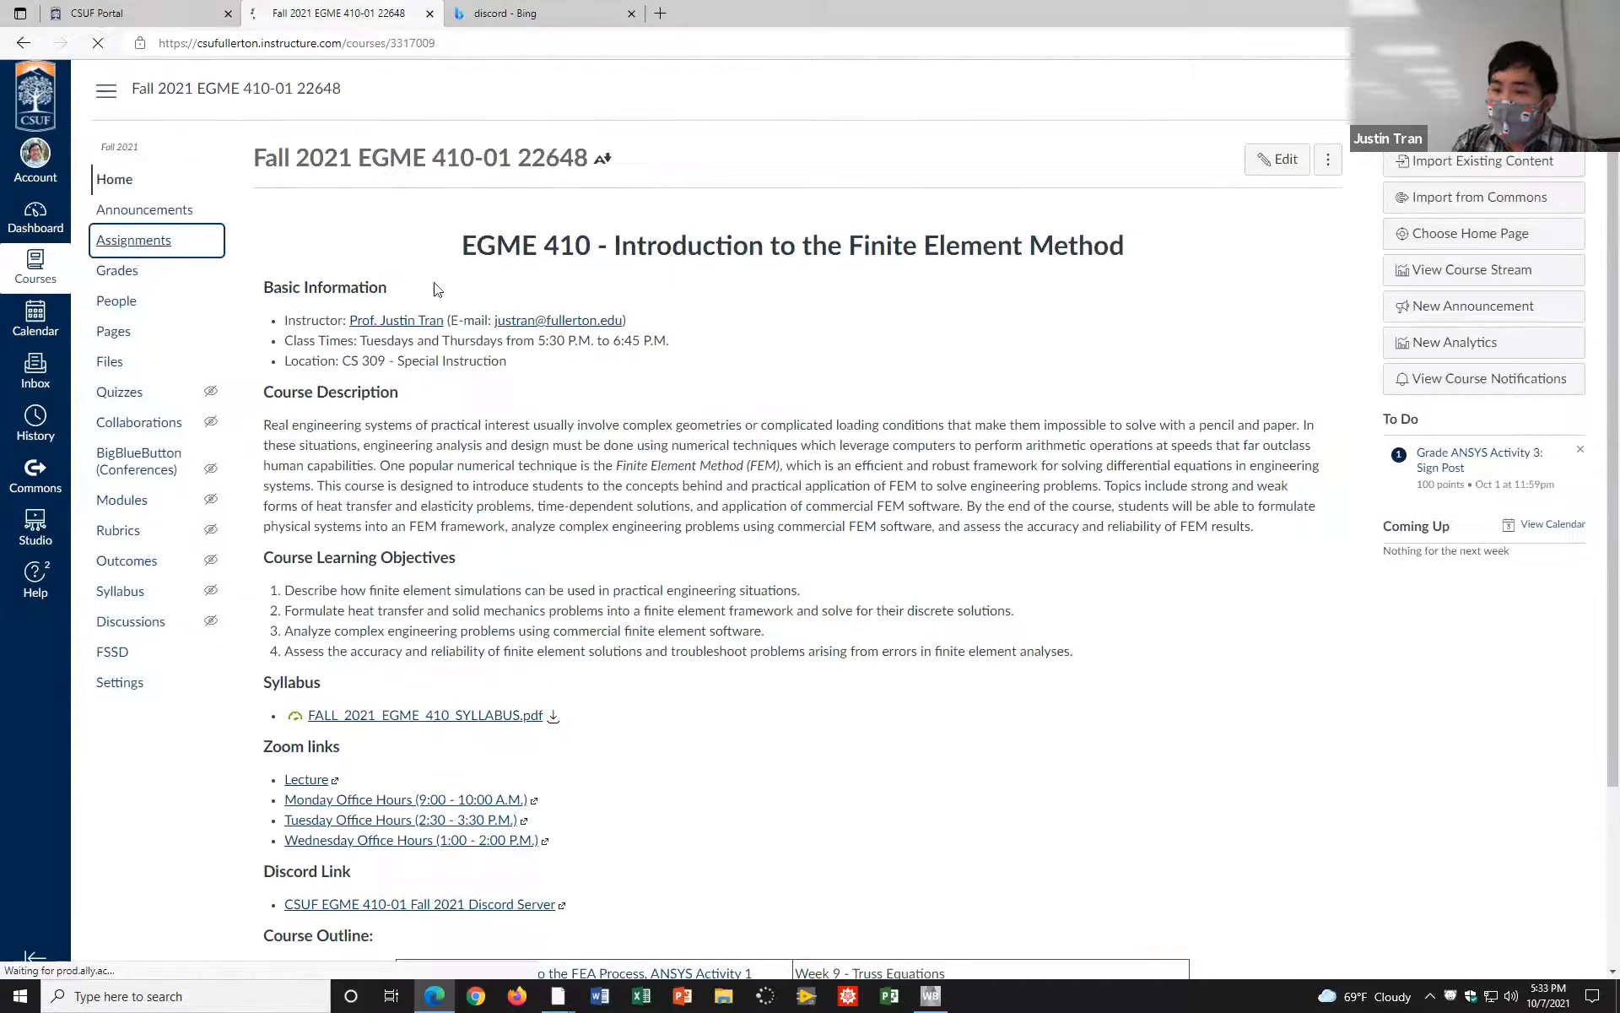
{"action": "left_click", "coordinate": [496, 508]}
{"action": "left_click", "coordinate": [582, 230]}
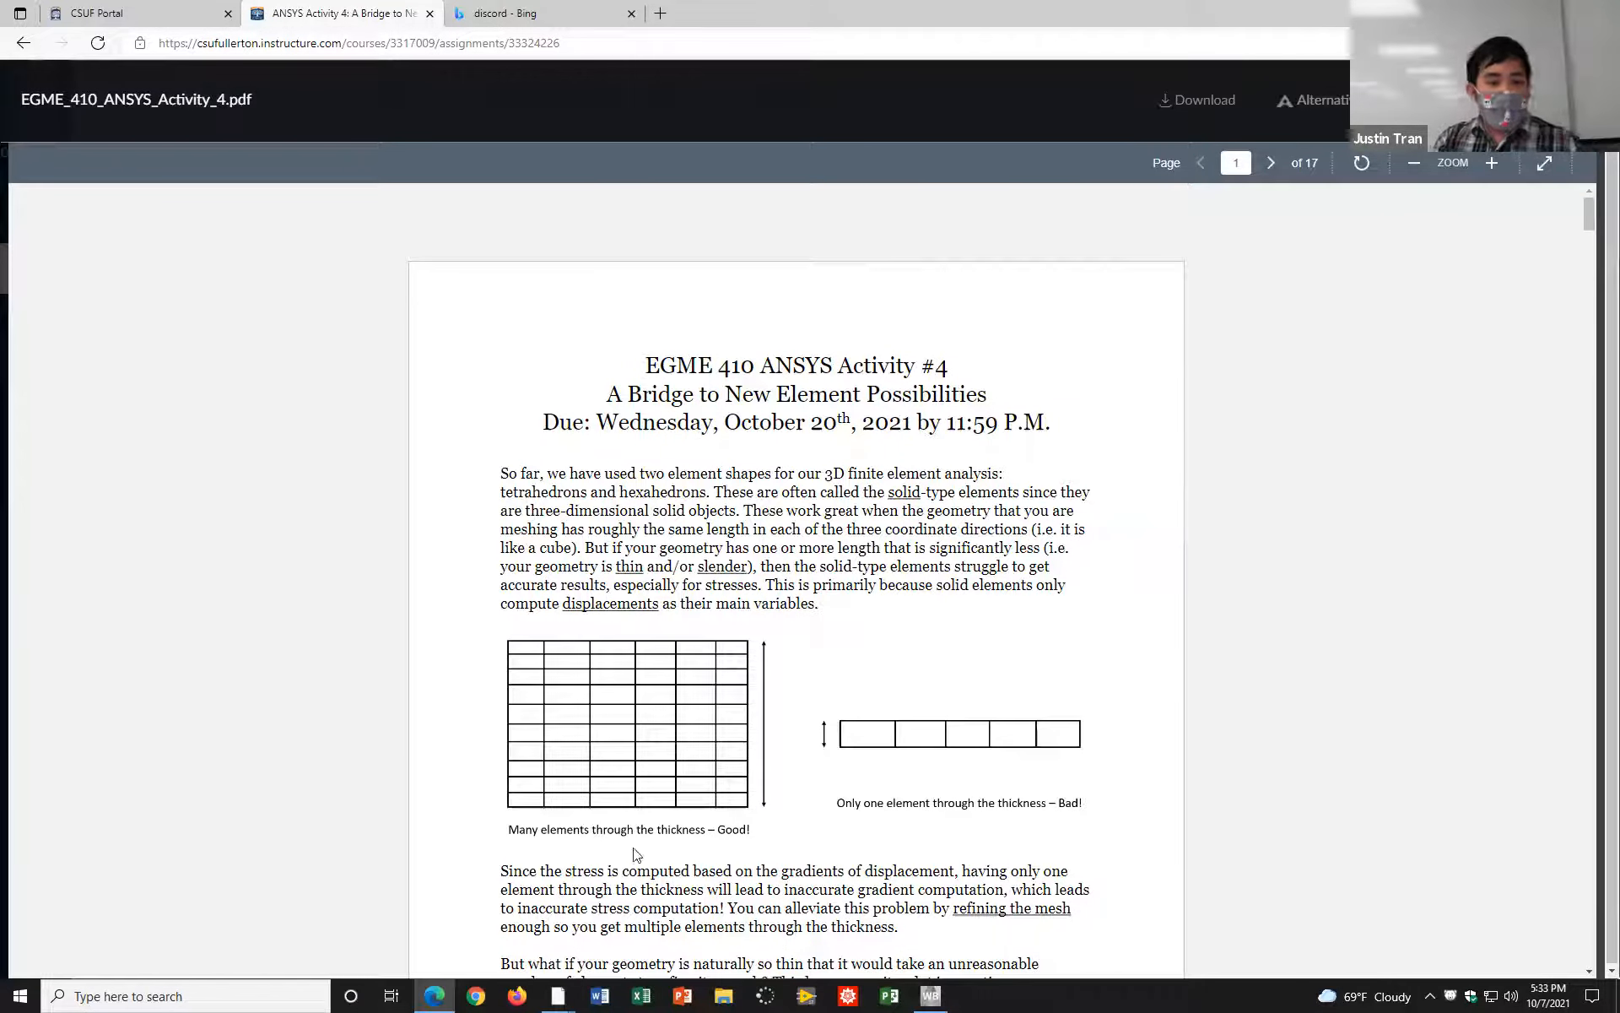
{"action": "scroll", "coordinate": [631, 781], "scroll_direction": "down", "scroll_amount": 4}
{"action": "scroll", "coordinate": [633, 779], "scroll_direction": "up", "scroll_amount": 4}
{"action": "scroll", "coordinate": [633, 785], "scroll_direction": "down", "scroll_amount": 12}
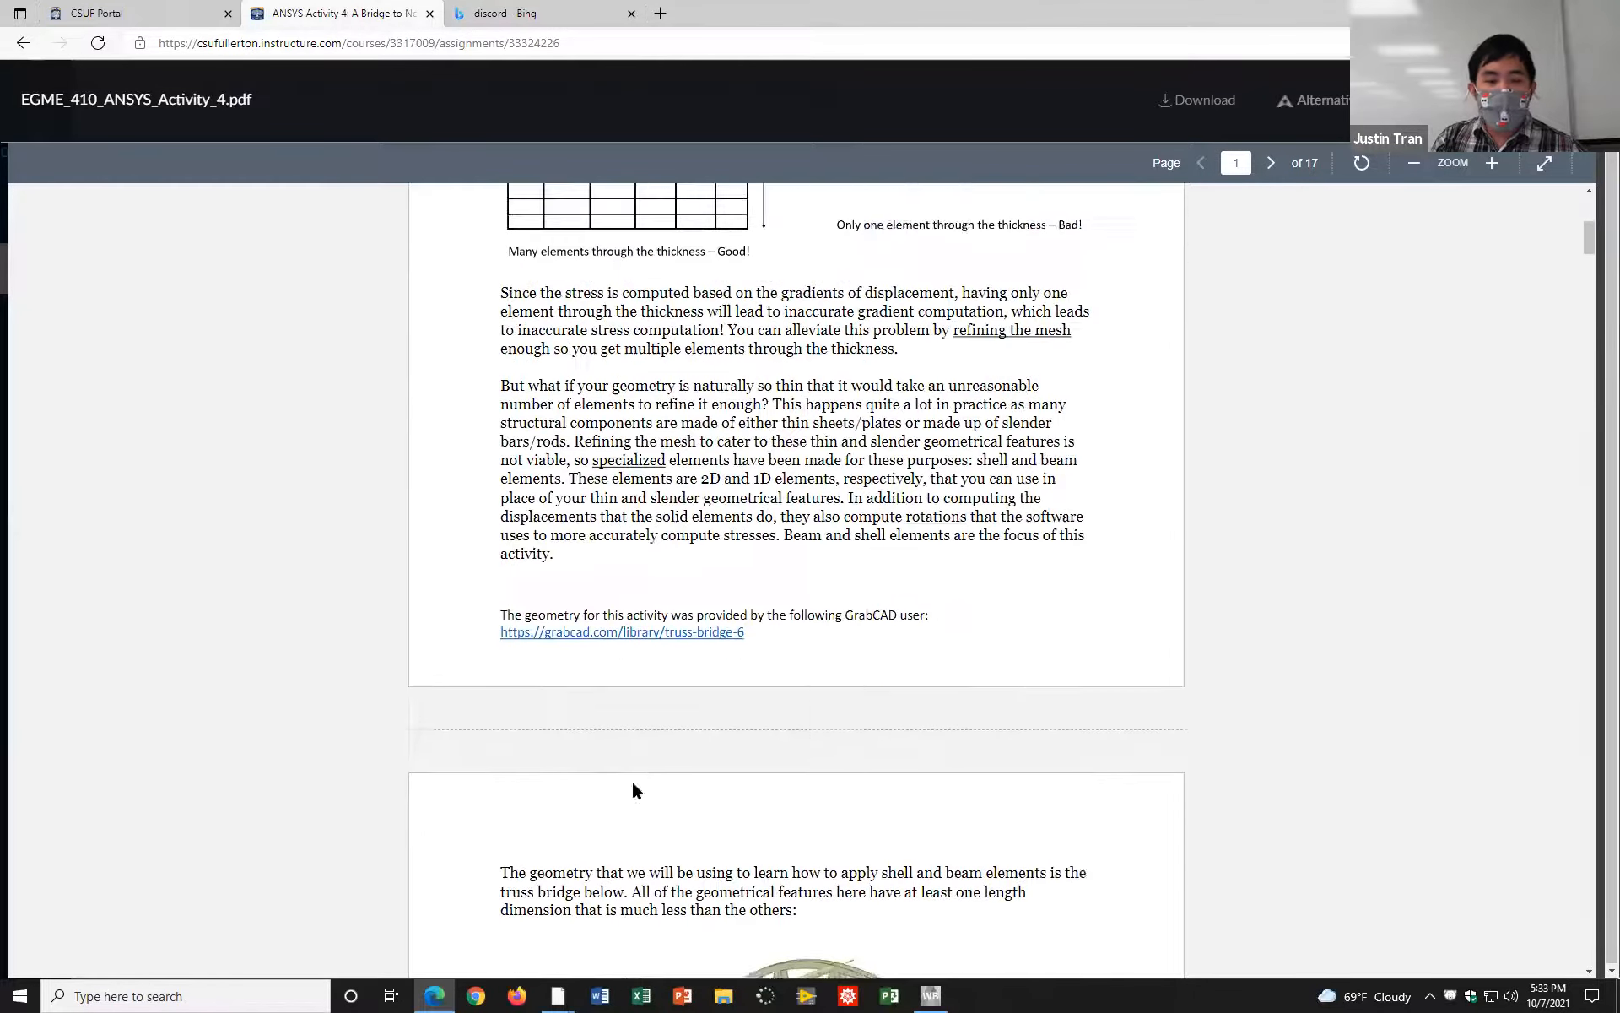
{"action": "scroll", "coordinate": [635, 794], "scroll_direction": "down", "scroll_amount": 3}
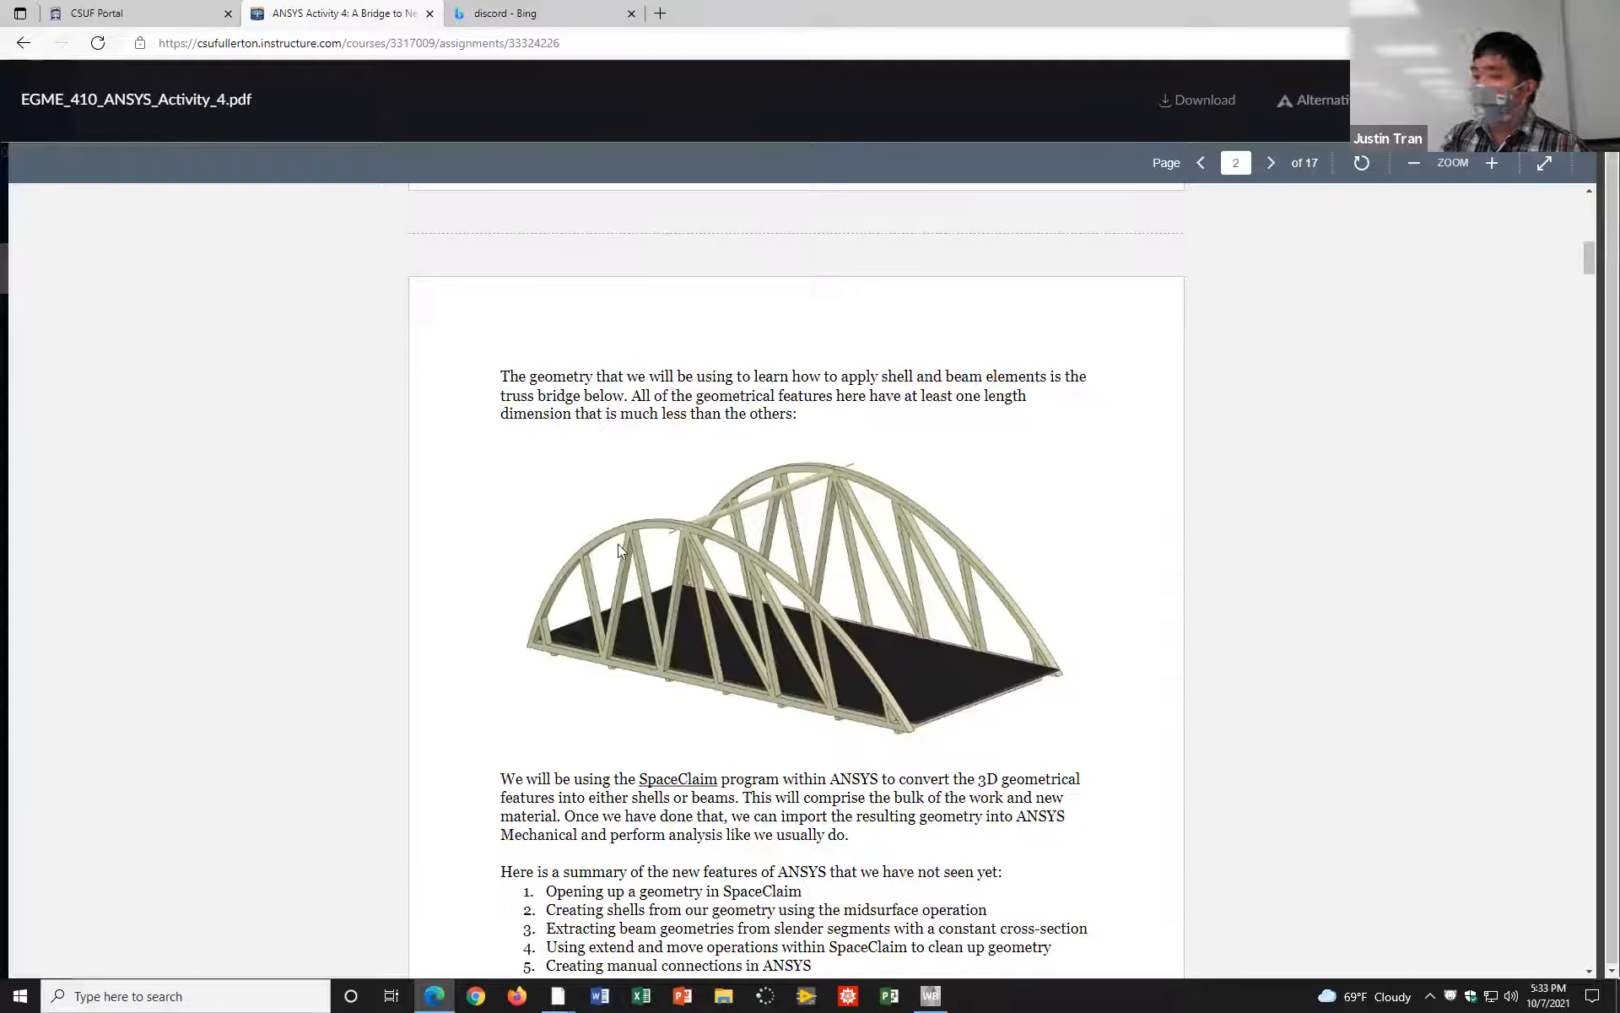
{"action": "scroll", "coordinate": [682, 445], "scroll_direction": "down", "scroll_amount": 6}
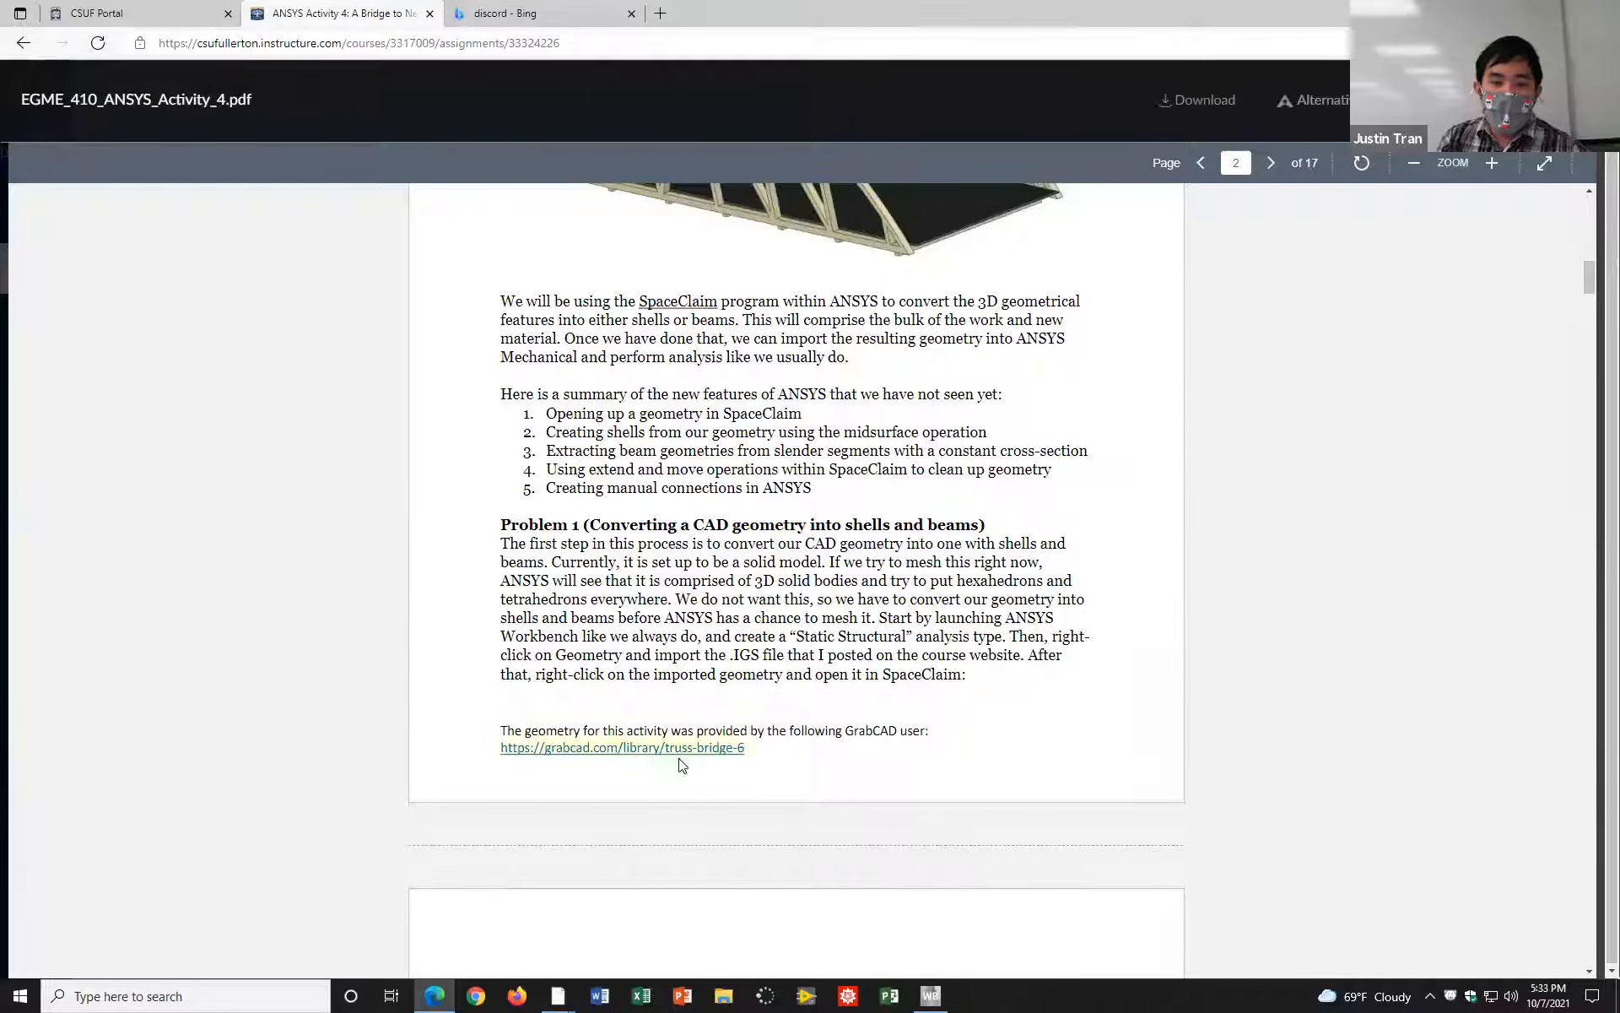
{"action": "scroll", "coordinate": [751, 701], "scroll_direction": "up", "scroll_amount": 6}
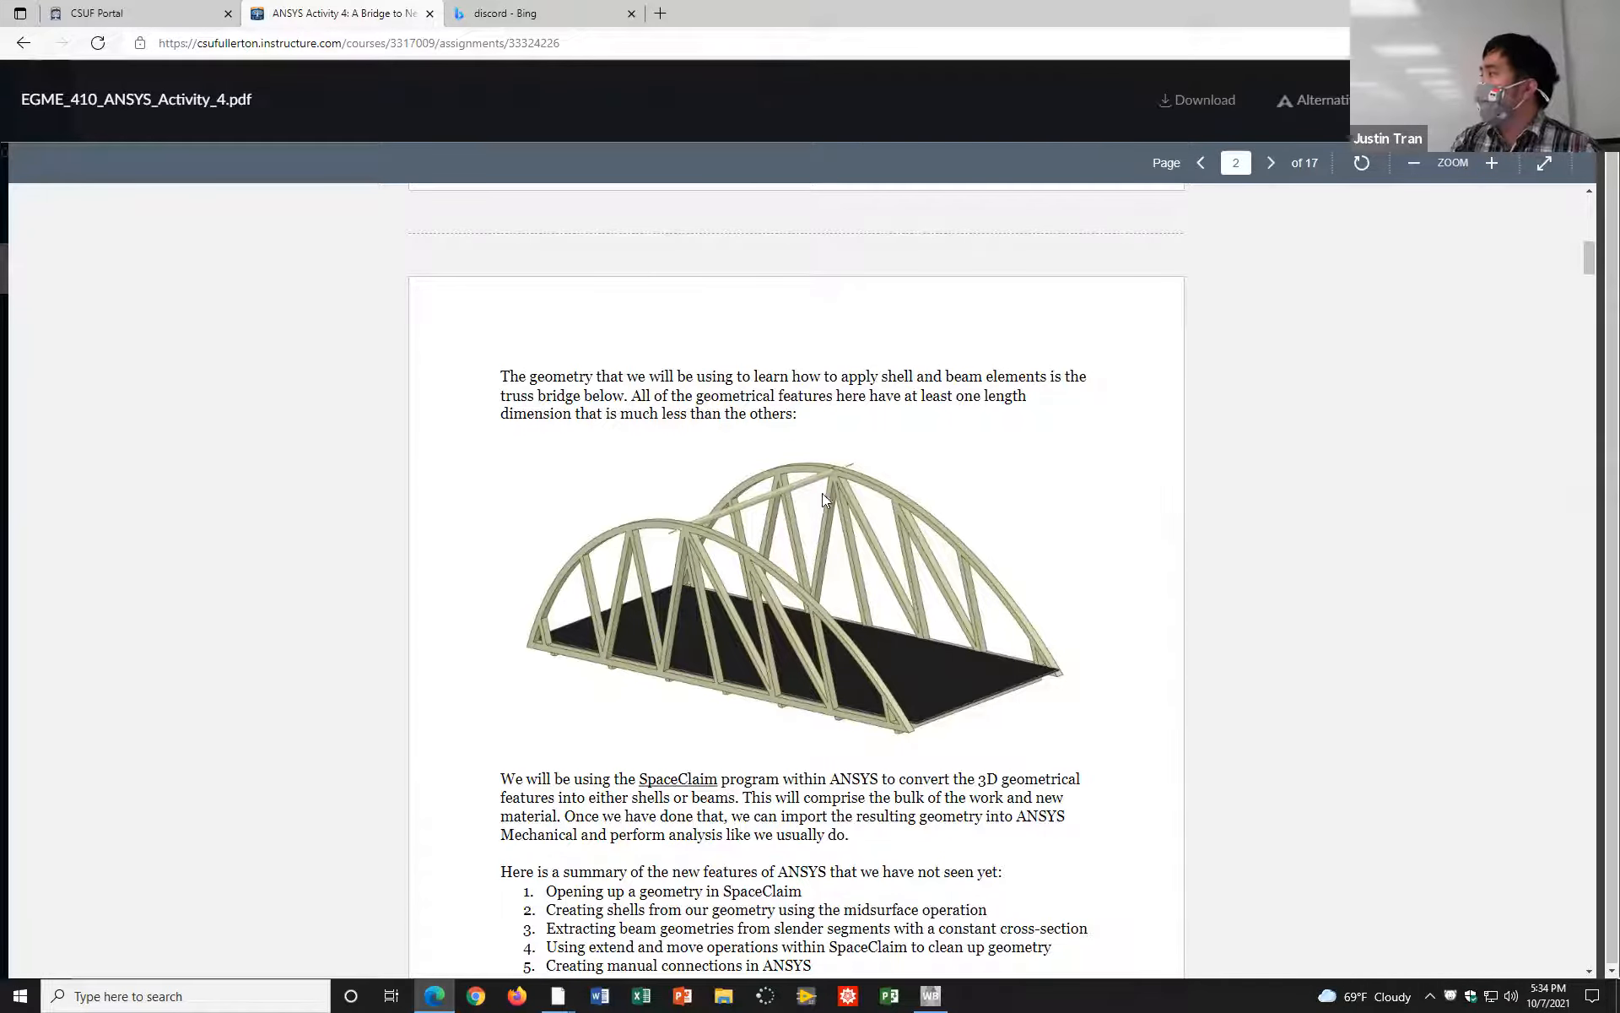
{"action": "scroll", "coordinate": [846, 564], "scroll_direction": "up", "scroll_amount": 10}
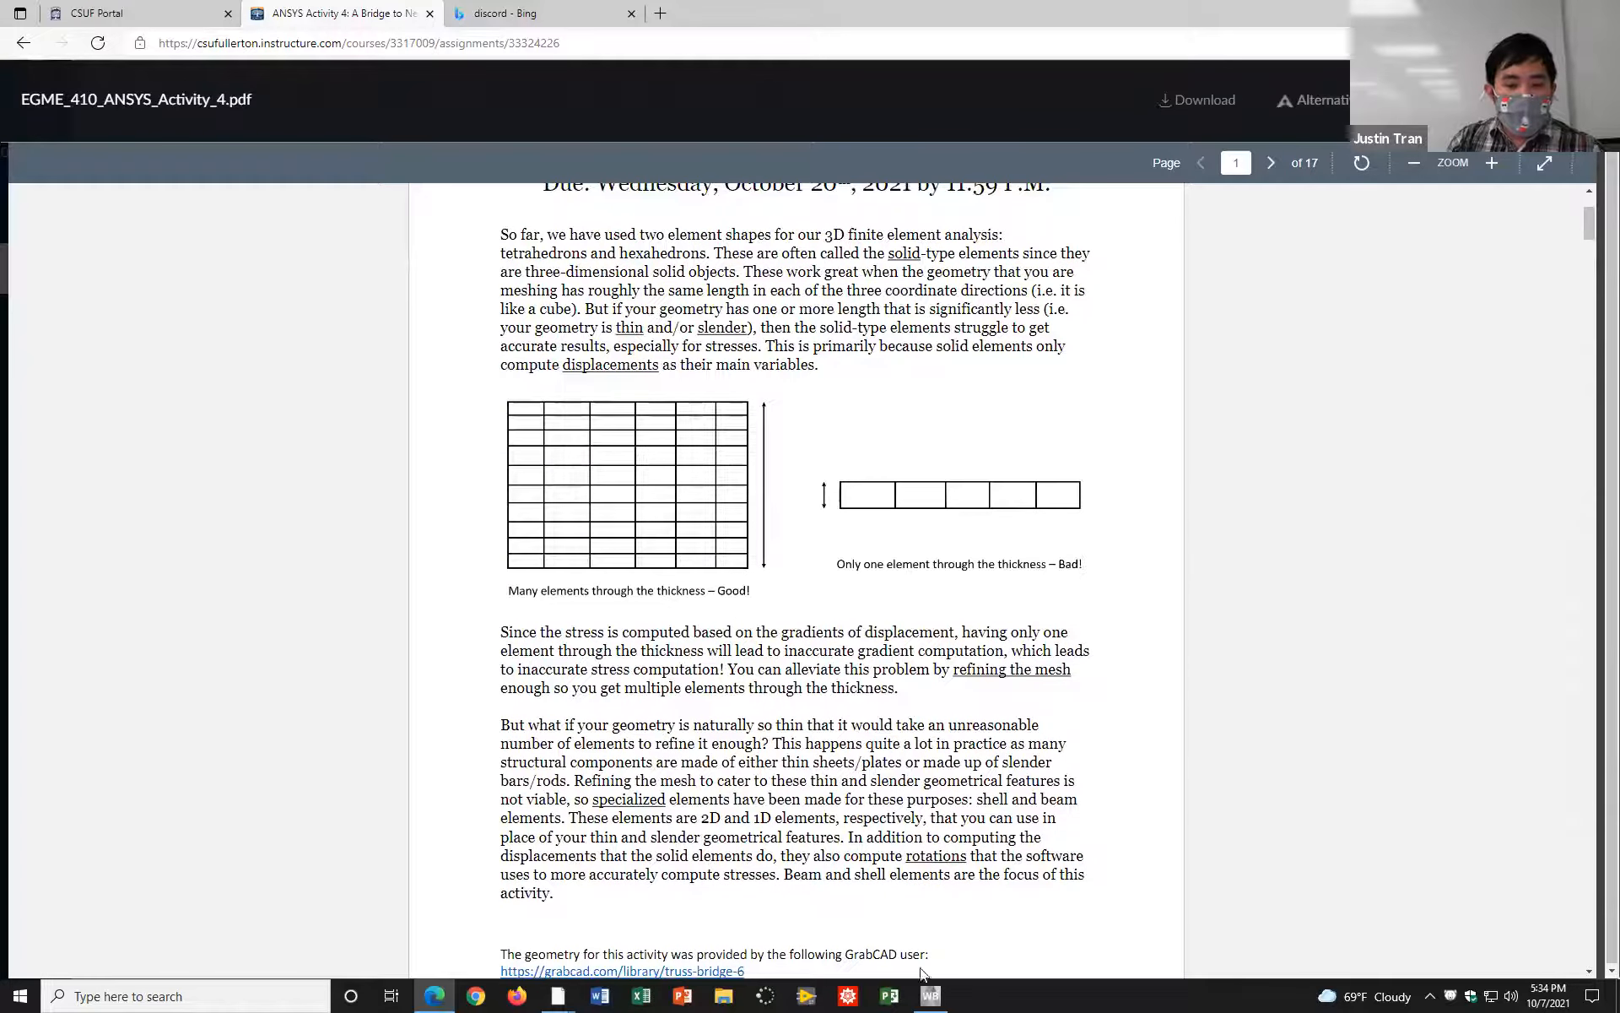
Step: Switch to ANSYS Workbench and check the geometry replacement options of the Static Structural system
{"action": "left_click", "coordinate": [929, 993]}
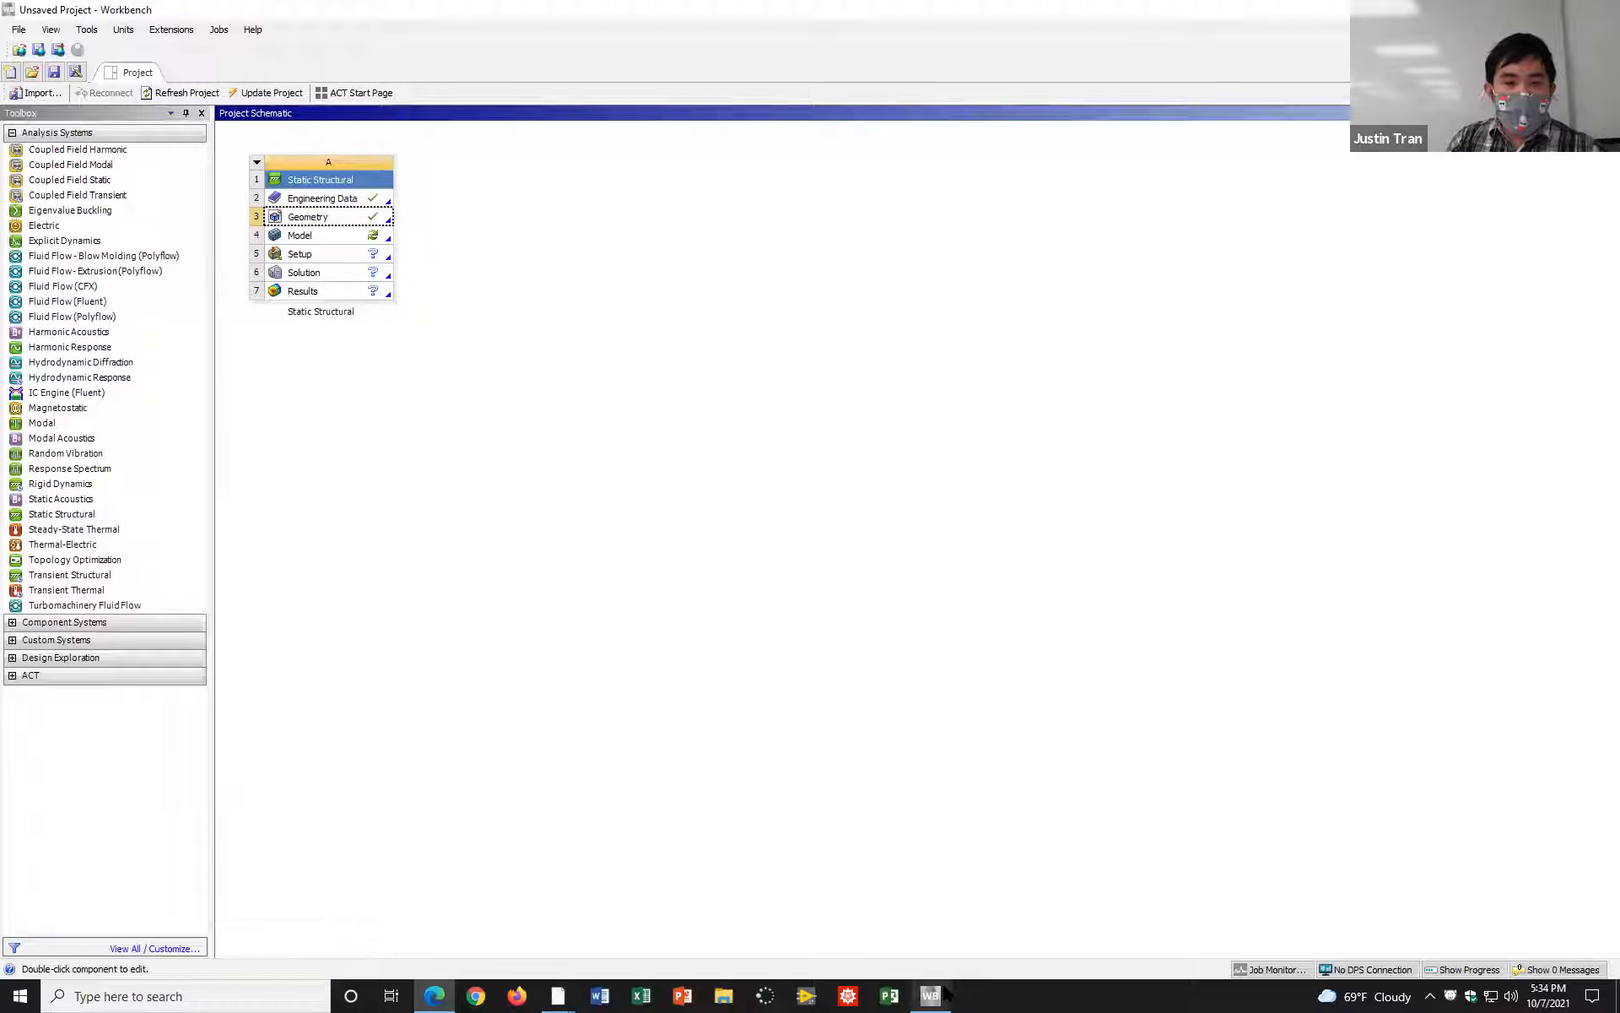
{"action": "right_click", "coordinate": [346, 226]}
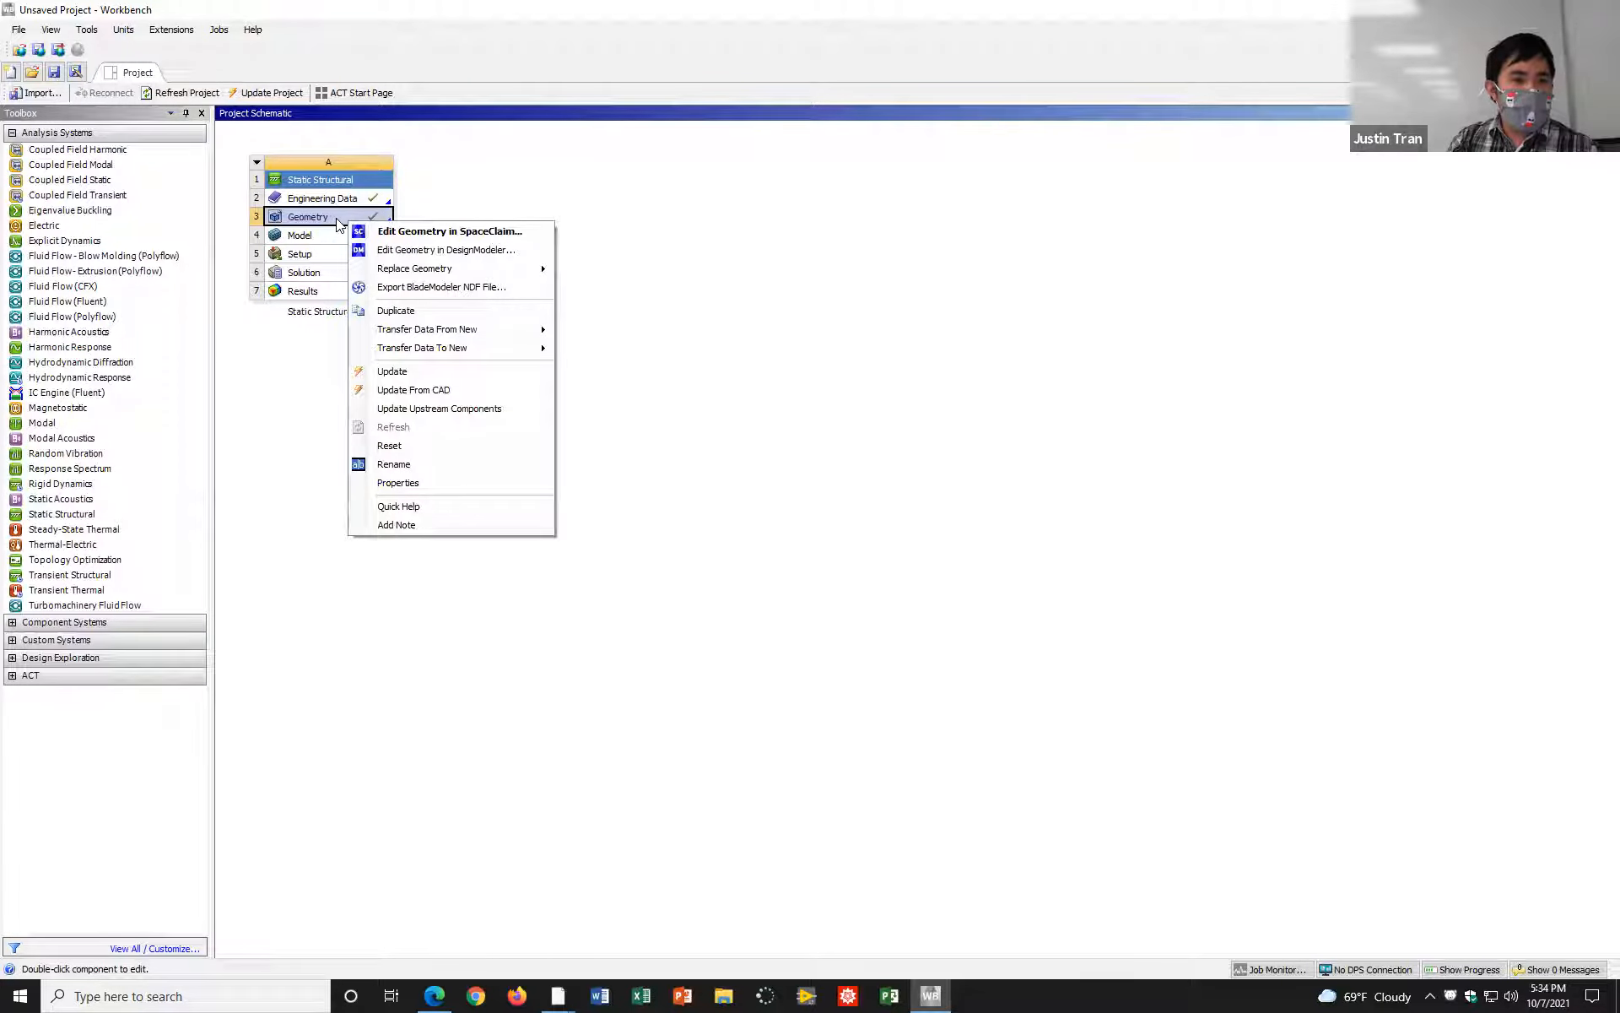
{"action": "mouse_move", "coordinate": [540, 270]}
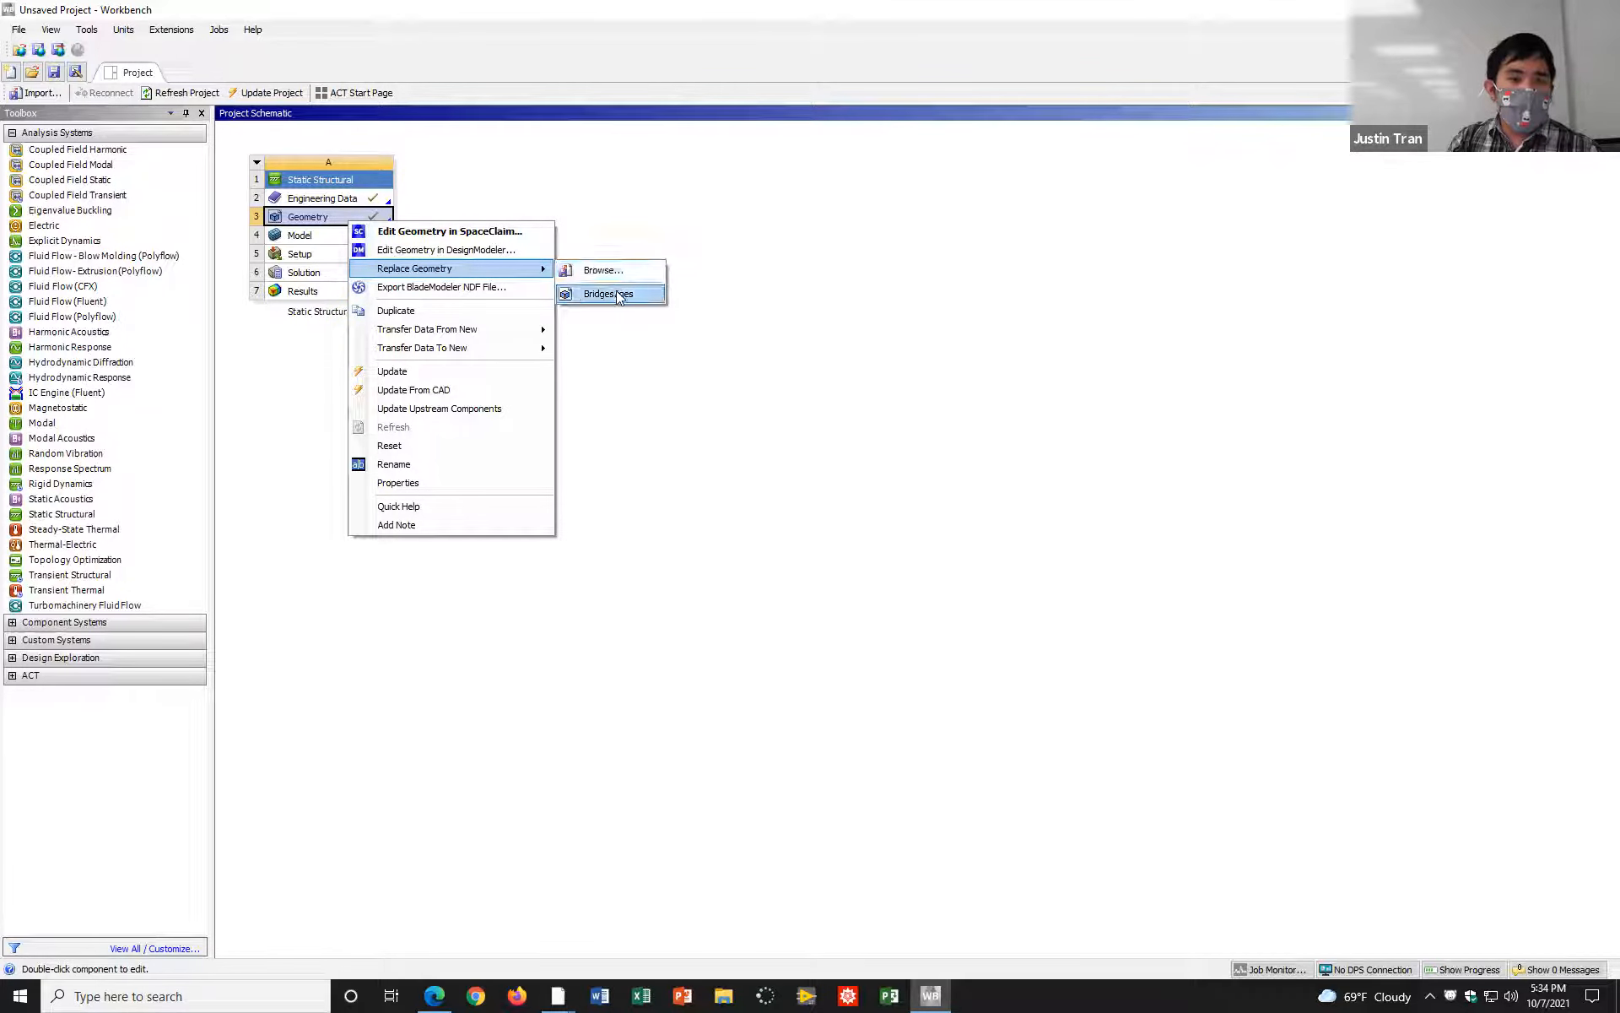
{"action": "left_click", "coordinate": [721, 229]}
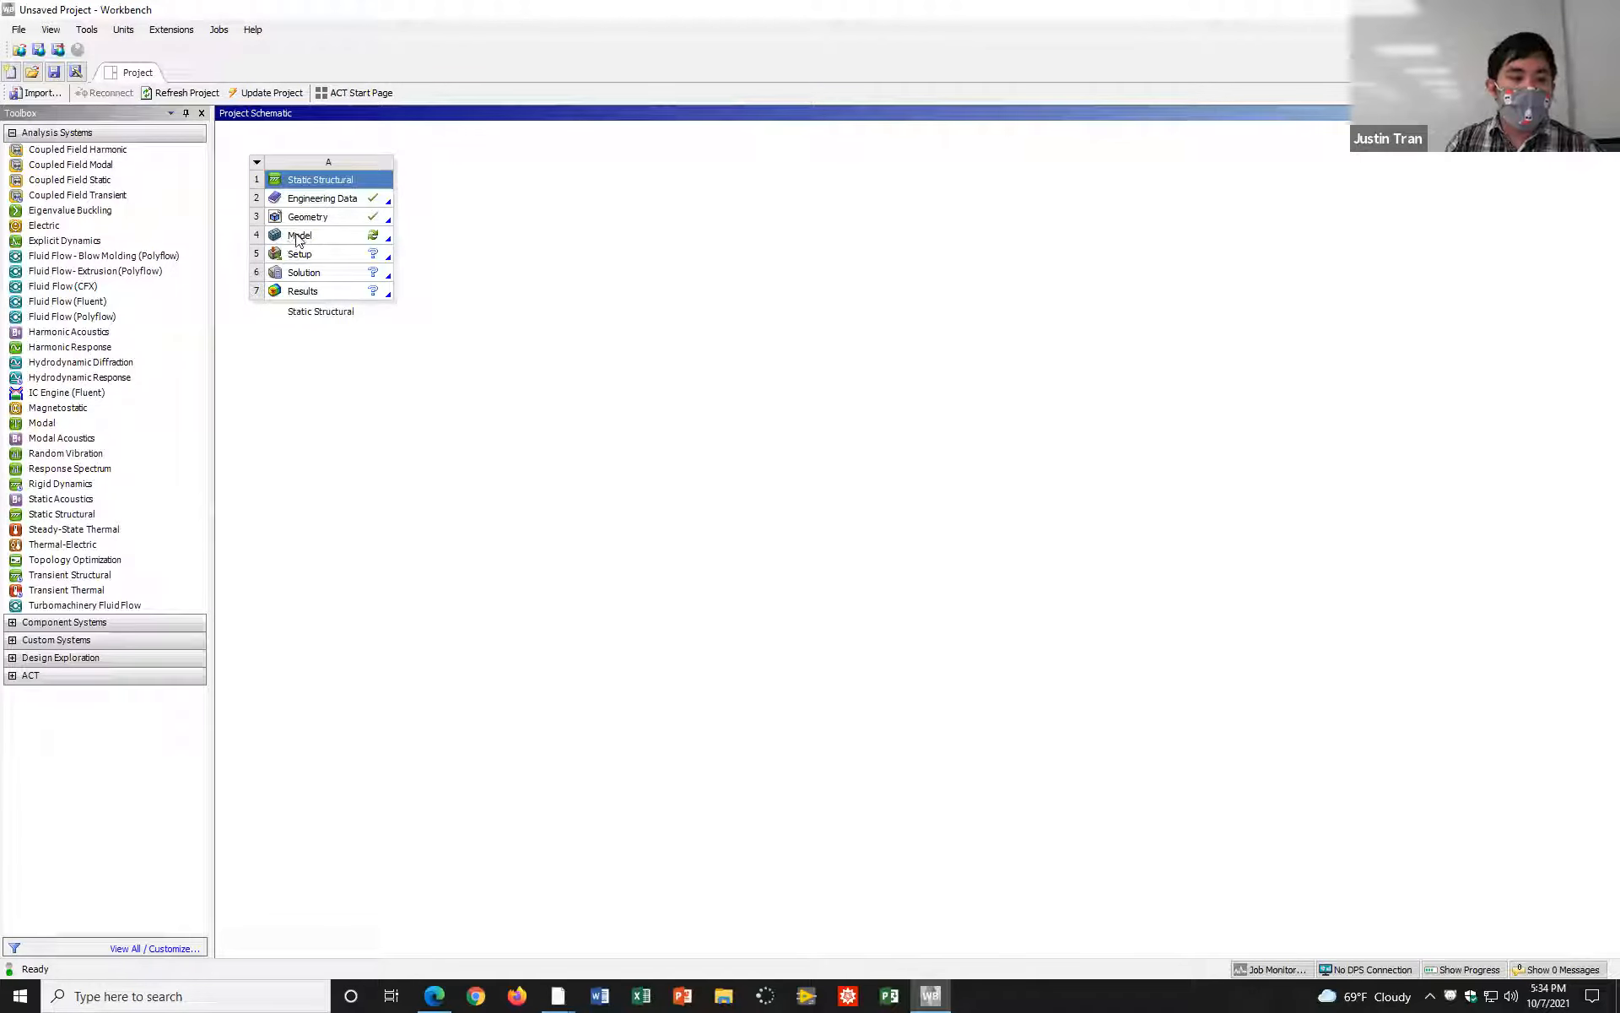
Step: Open the Static Structural system's geometry for editing in SpaceClaim
{"action": "left_click", "coordinate": [337, 223]}
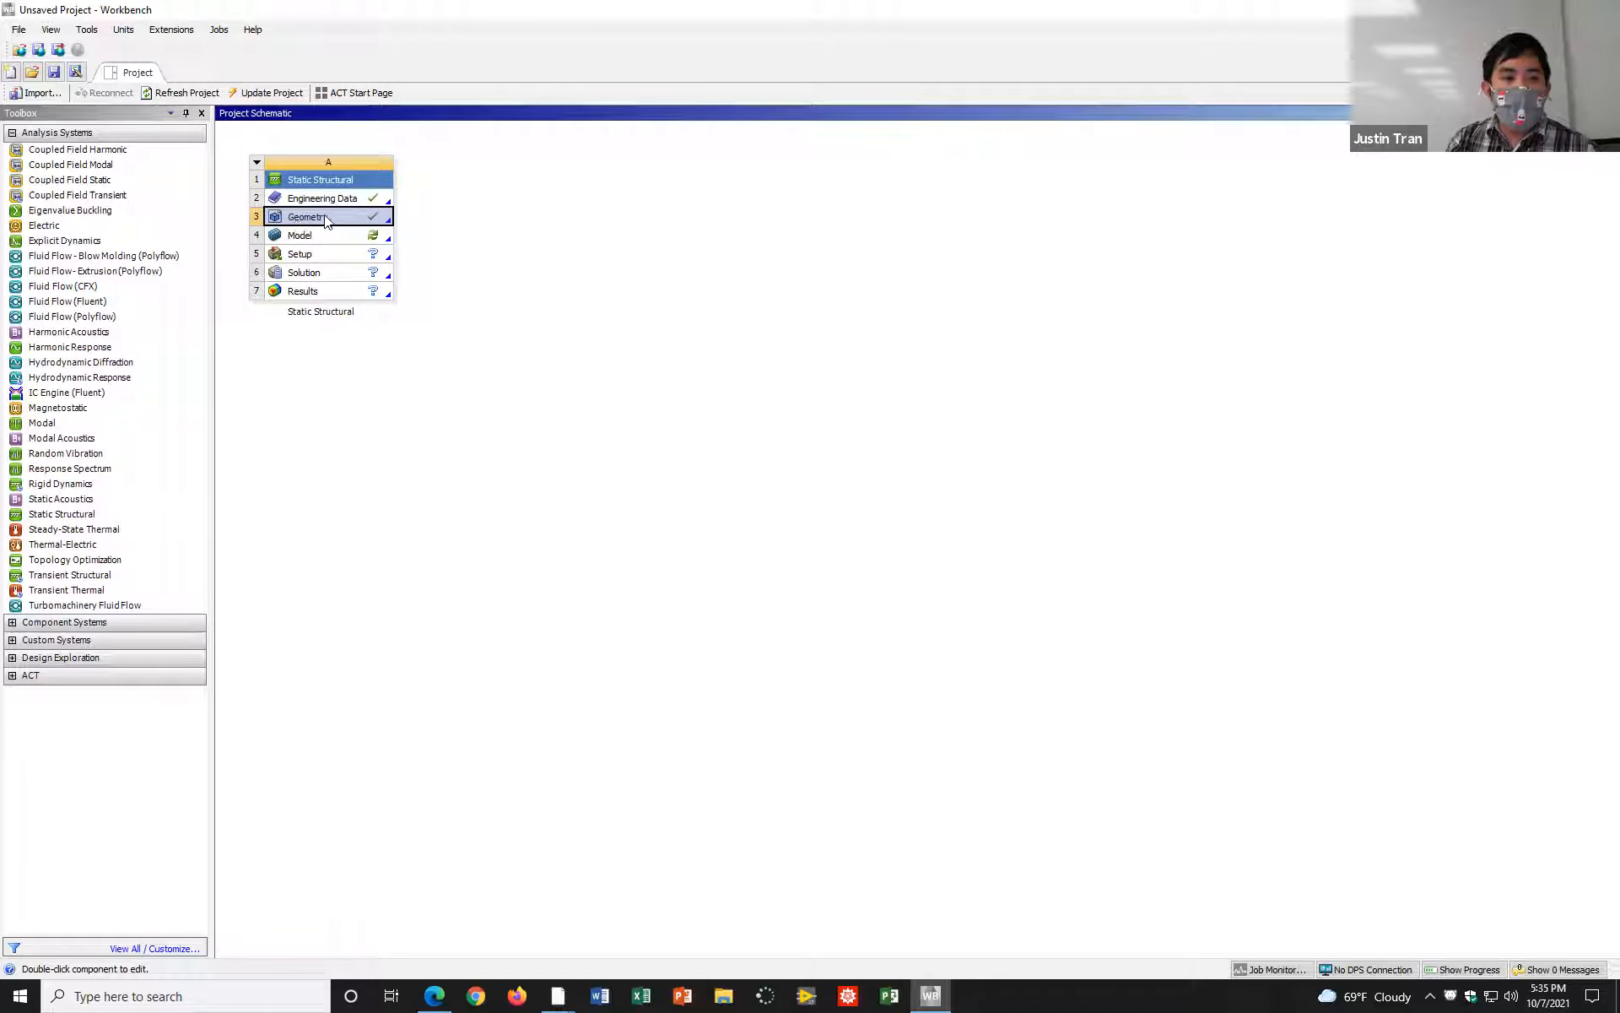
{"action": "right_click", "coordinate": [325, 216]}
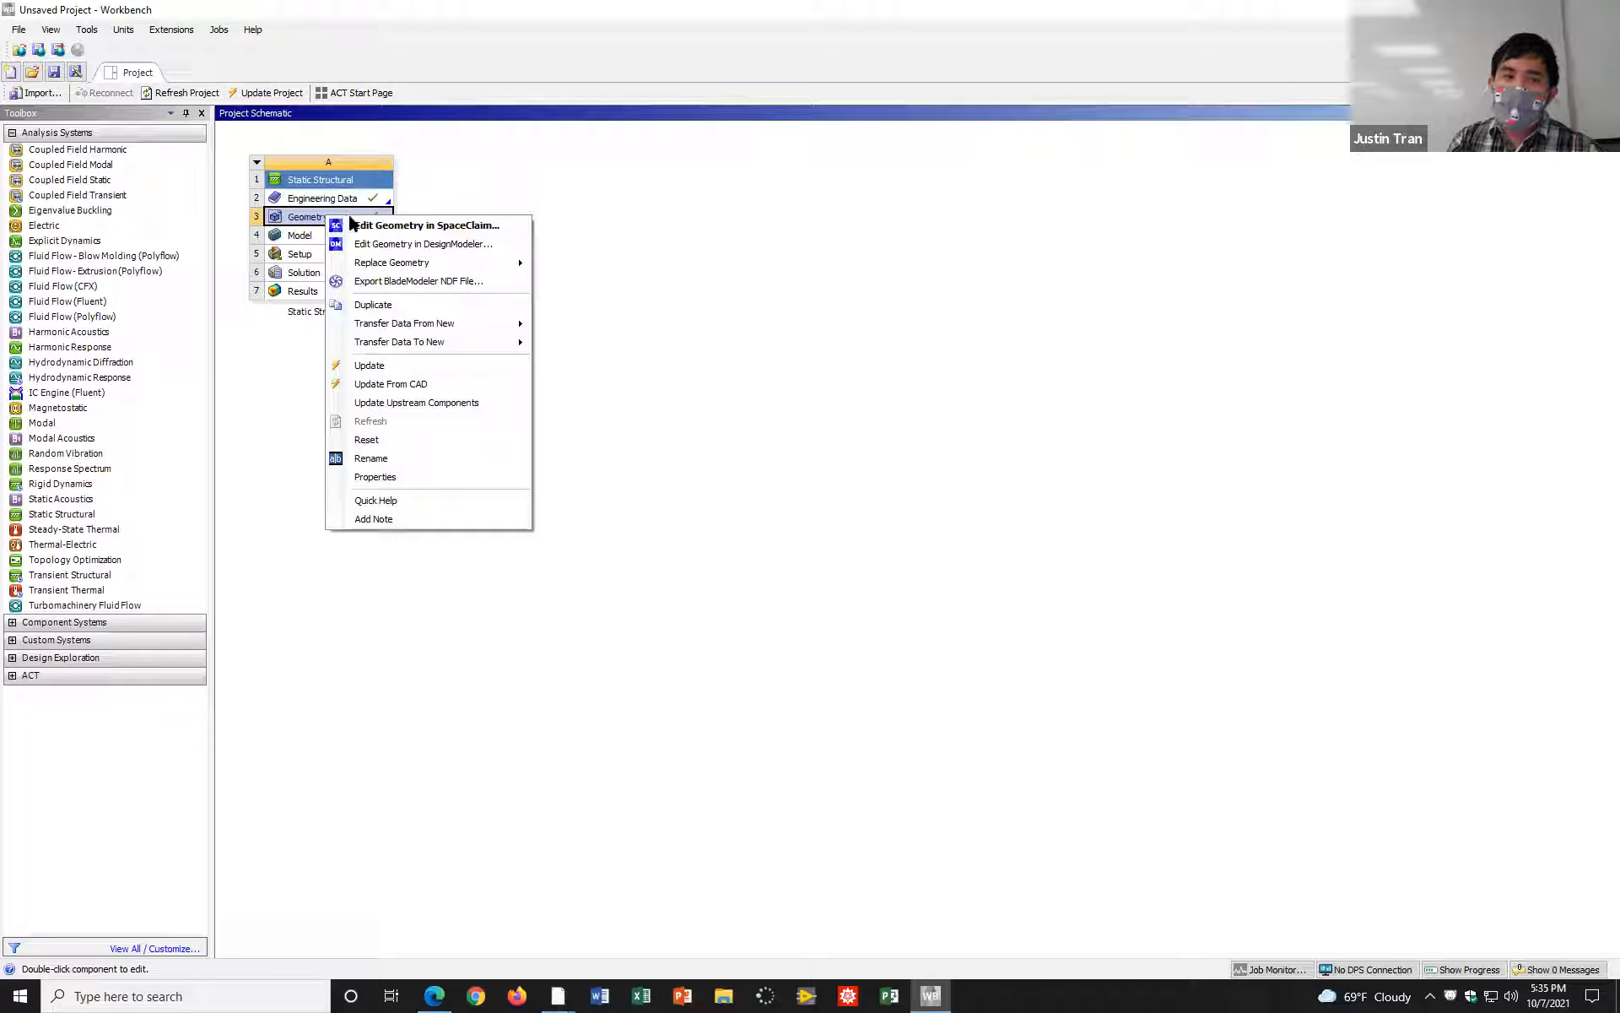
{"action": "left_click", "coordinate": [311, 221]}
{"action": "right_click", "coordinate": [310, 220]}
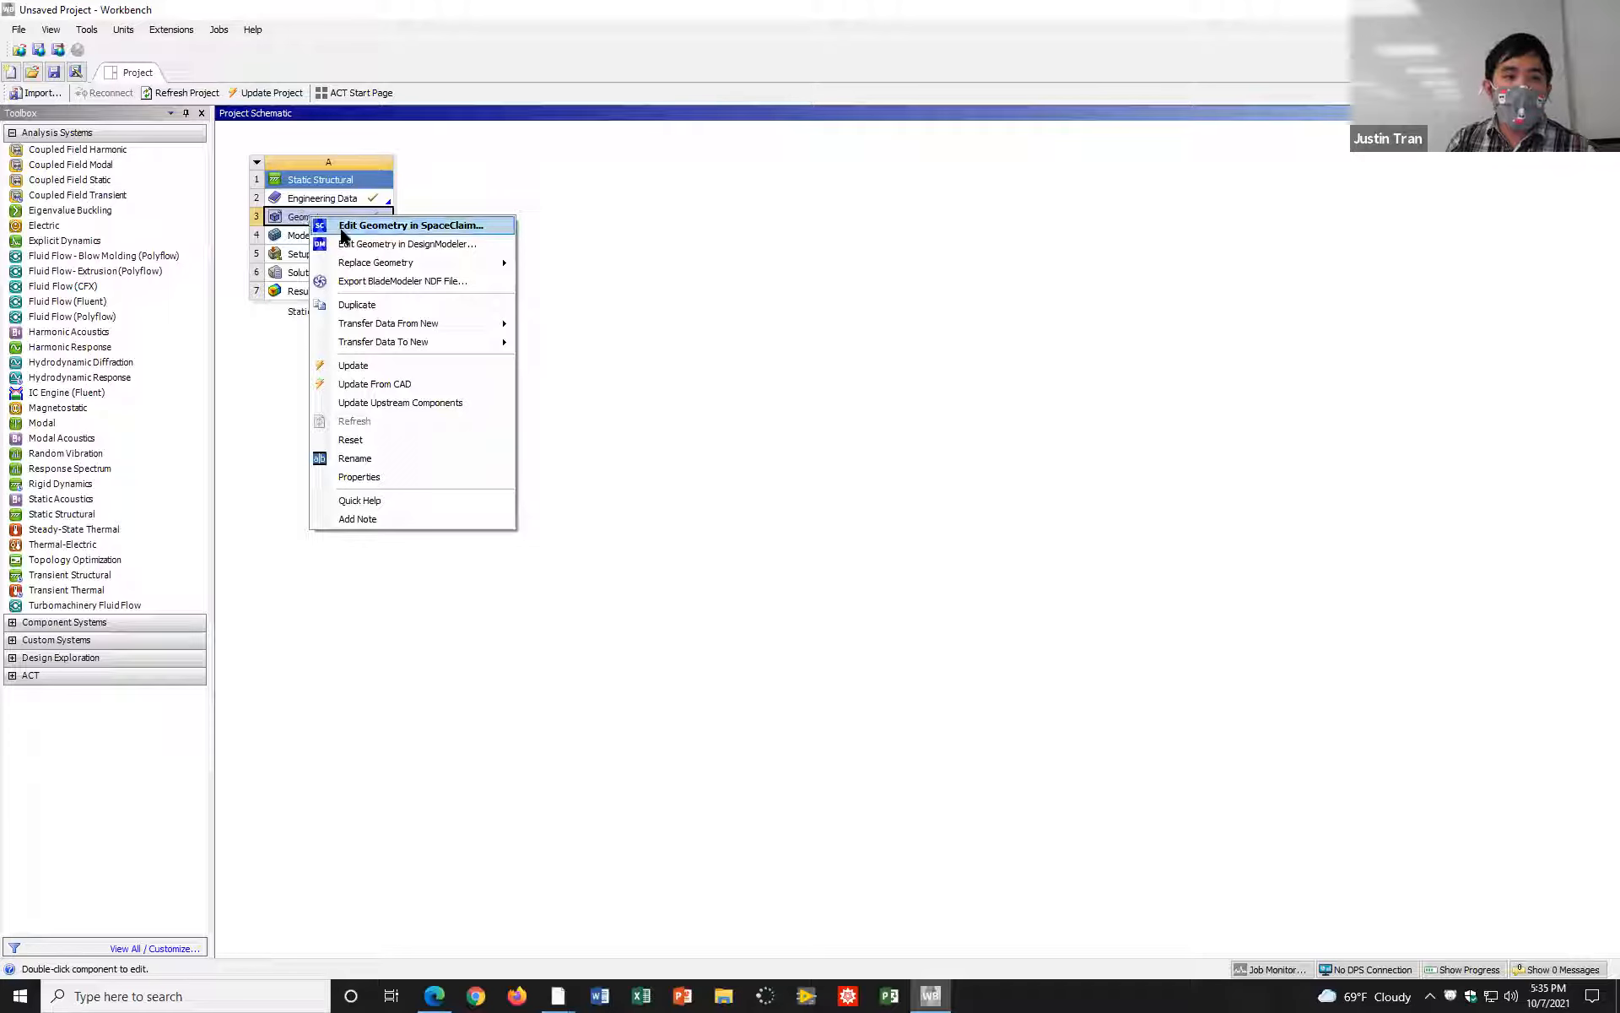
{"action": "left_click", "coordinate": [361, 228]}
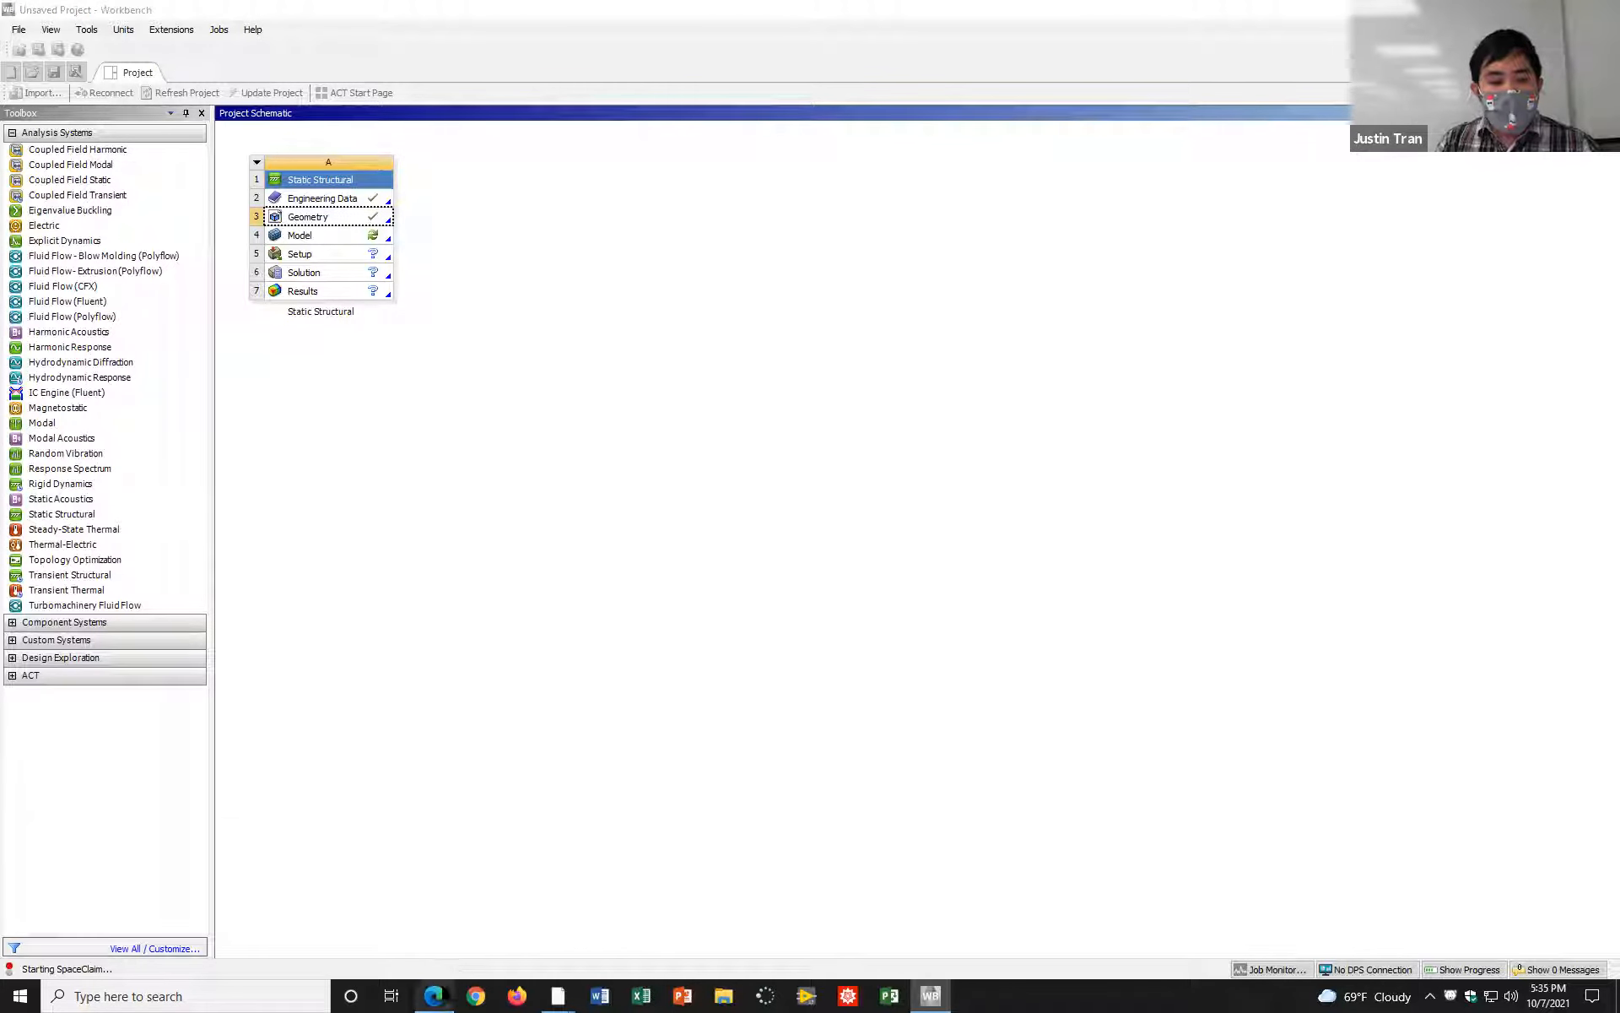
Step: Switch to the Activity 4 PDF in the browser, review the new feature summary and highlight the item on creating manual connections
{"action": "mouse_move", "coordinate": [439, 994]}
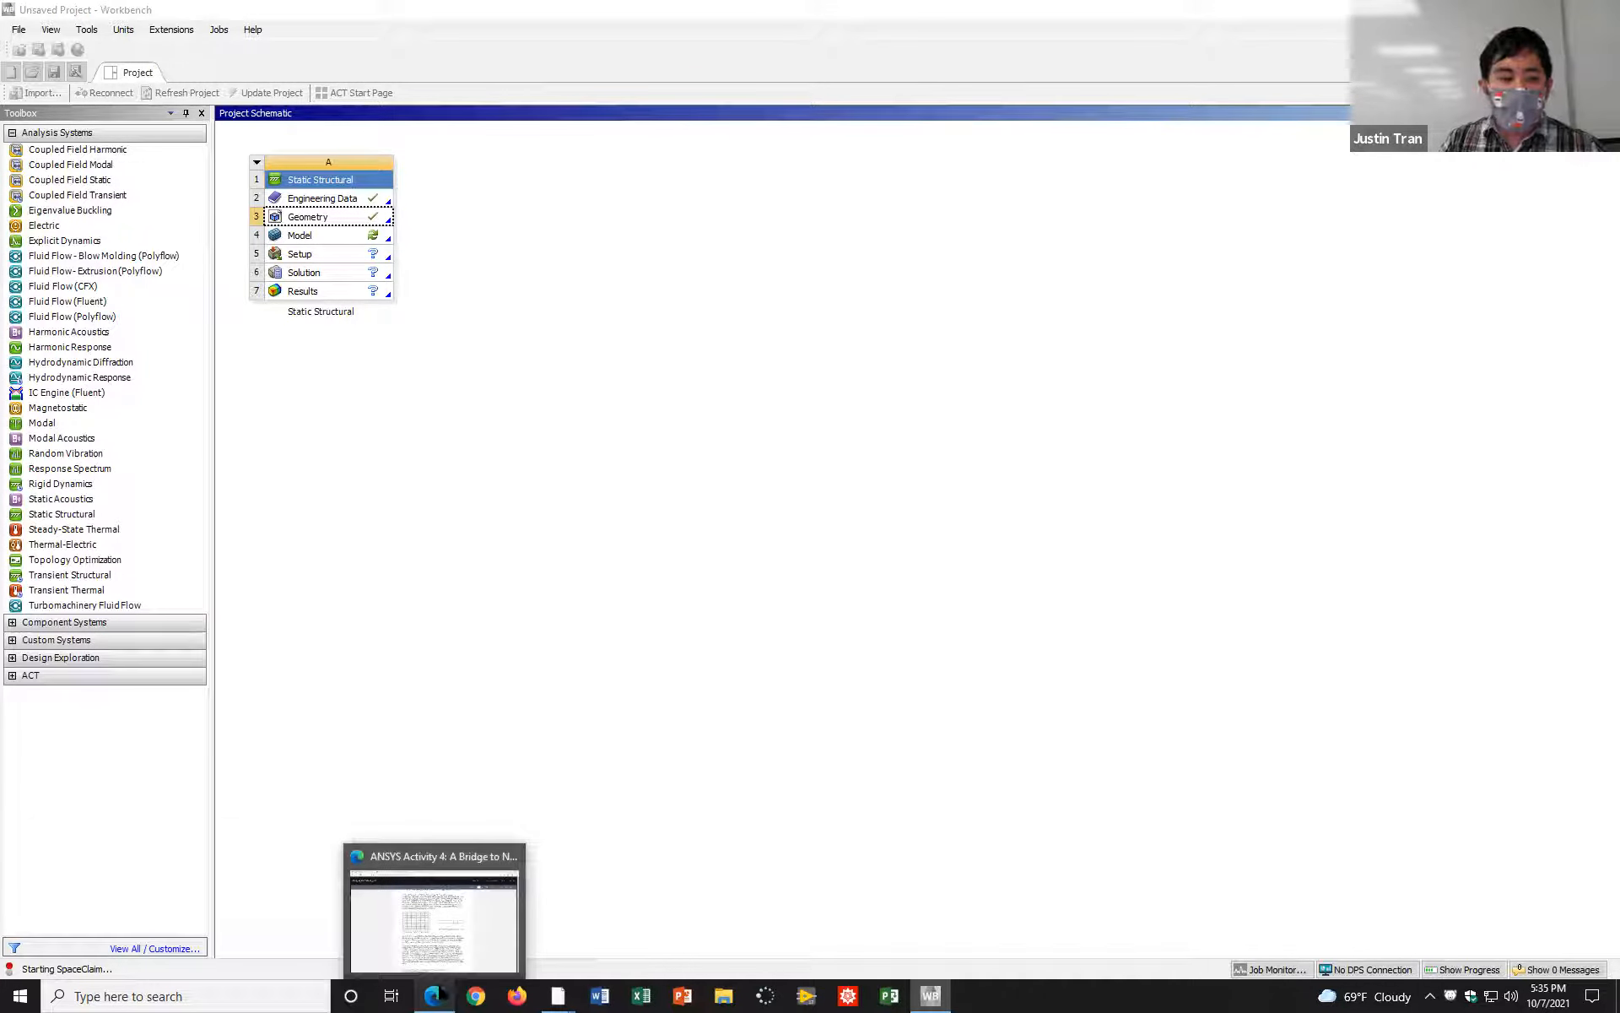
{"action": "left_click", "coordinate": [433, 996]}
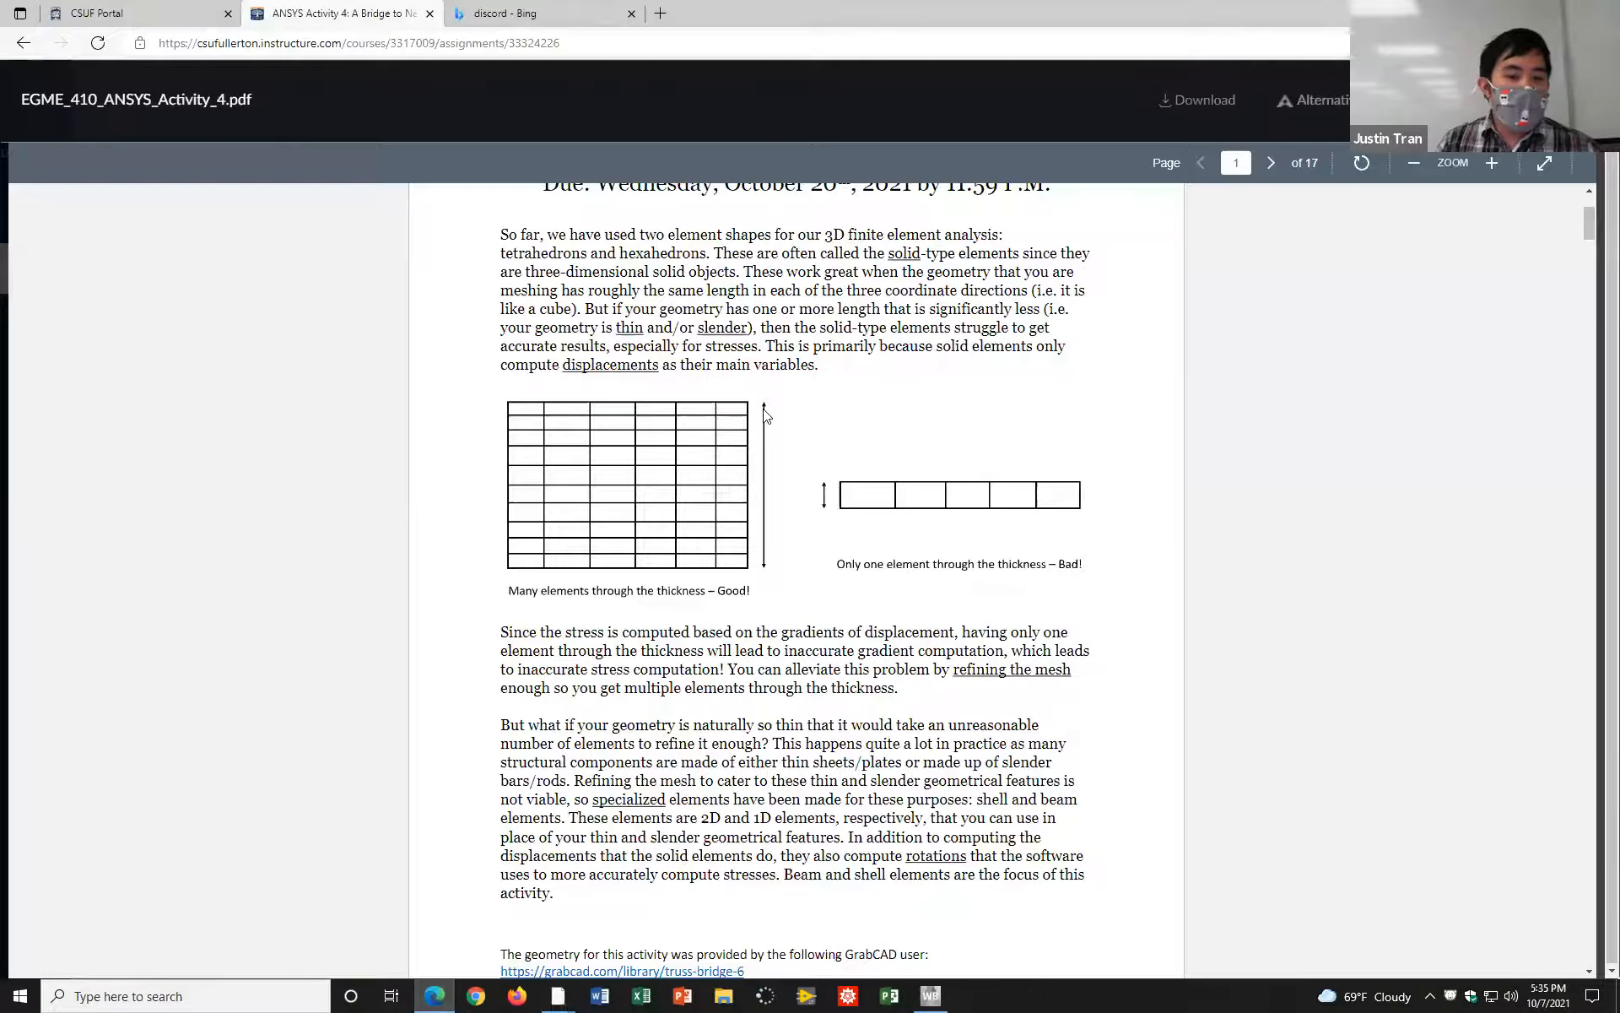
{"action": "scroll", "coordinate": [764, 413], "scroll_direction": "down", "scroll_amount": 4}
{"action": "scroll", "coordinate": [763, 411], "scroll_direction": "down", "scroll_amount": 7}
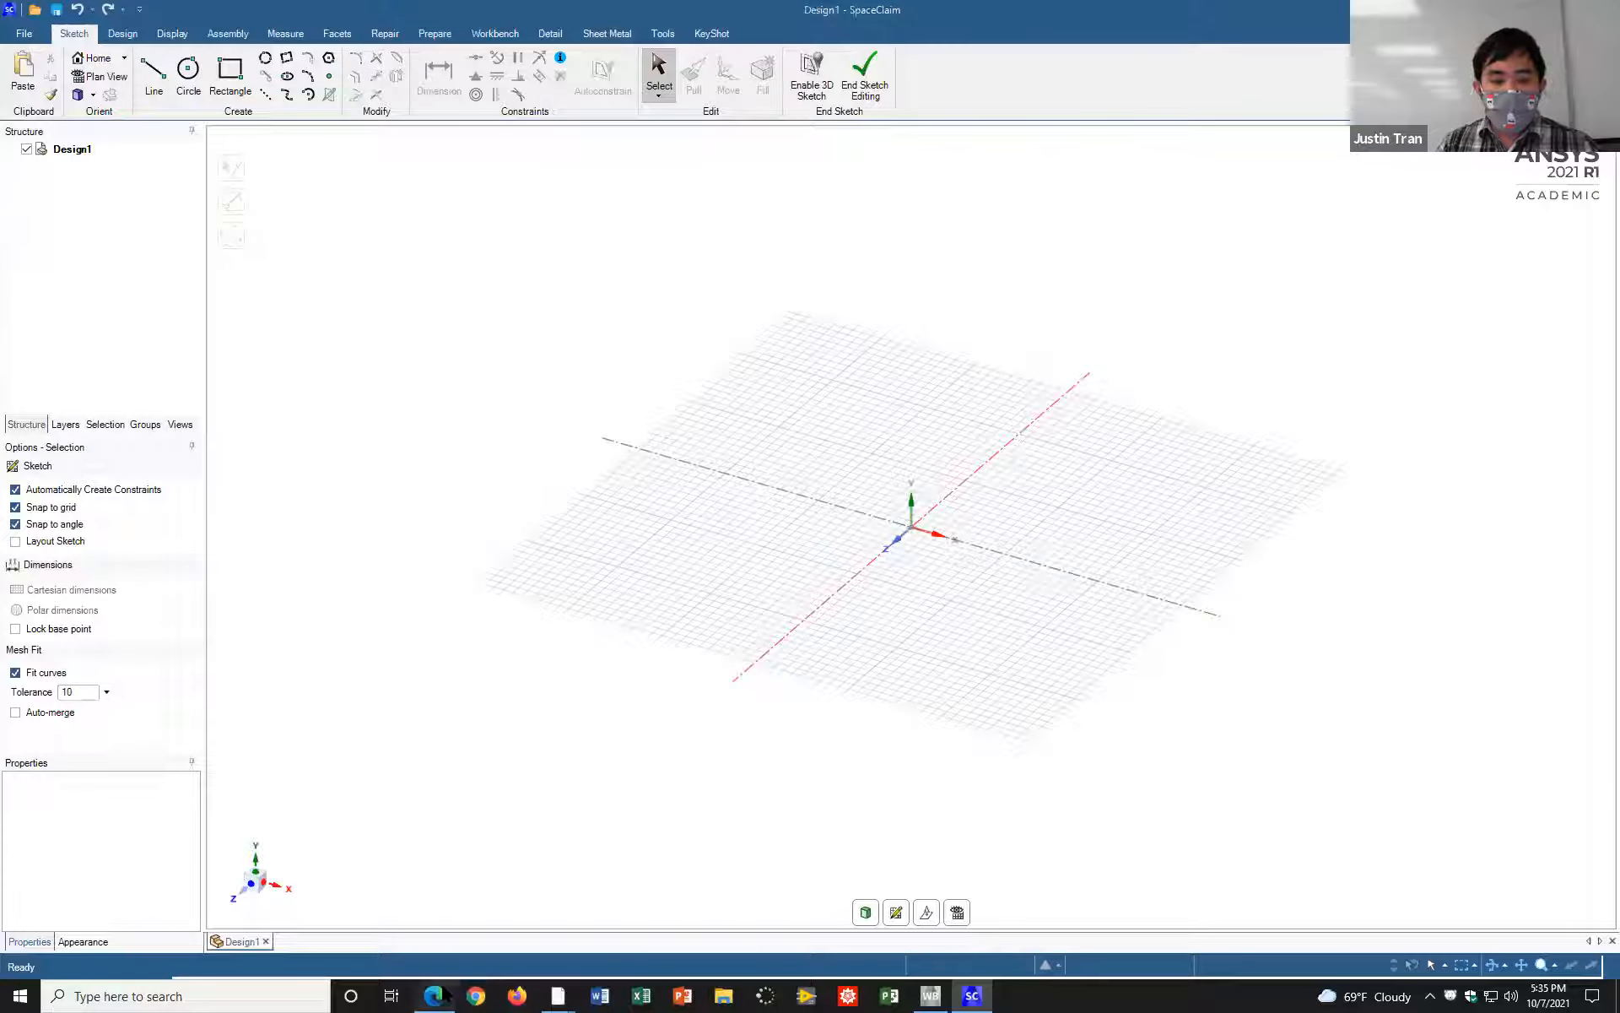
{"action": "left_click", "coordinate": [437, 996]}
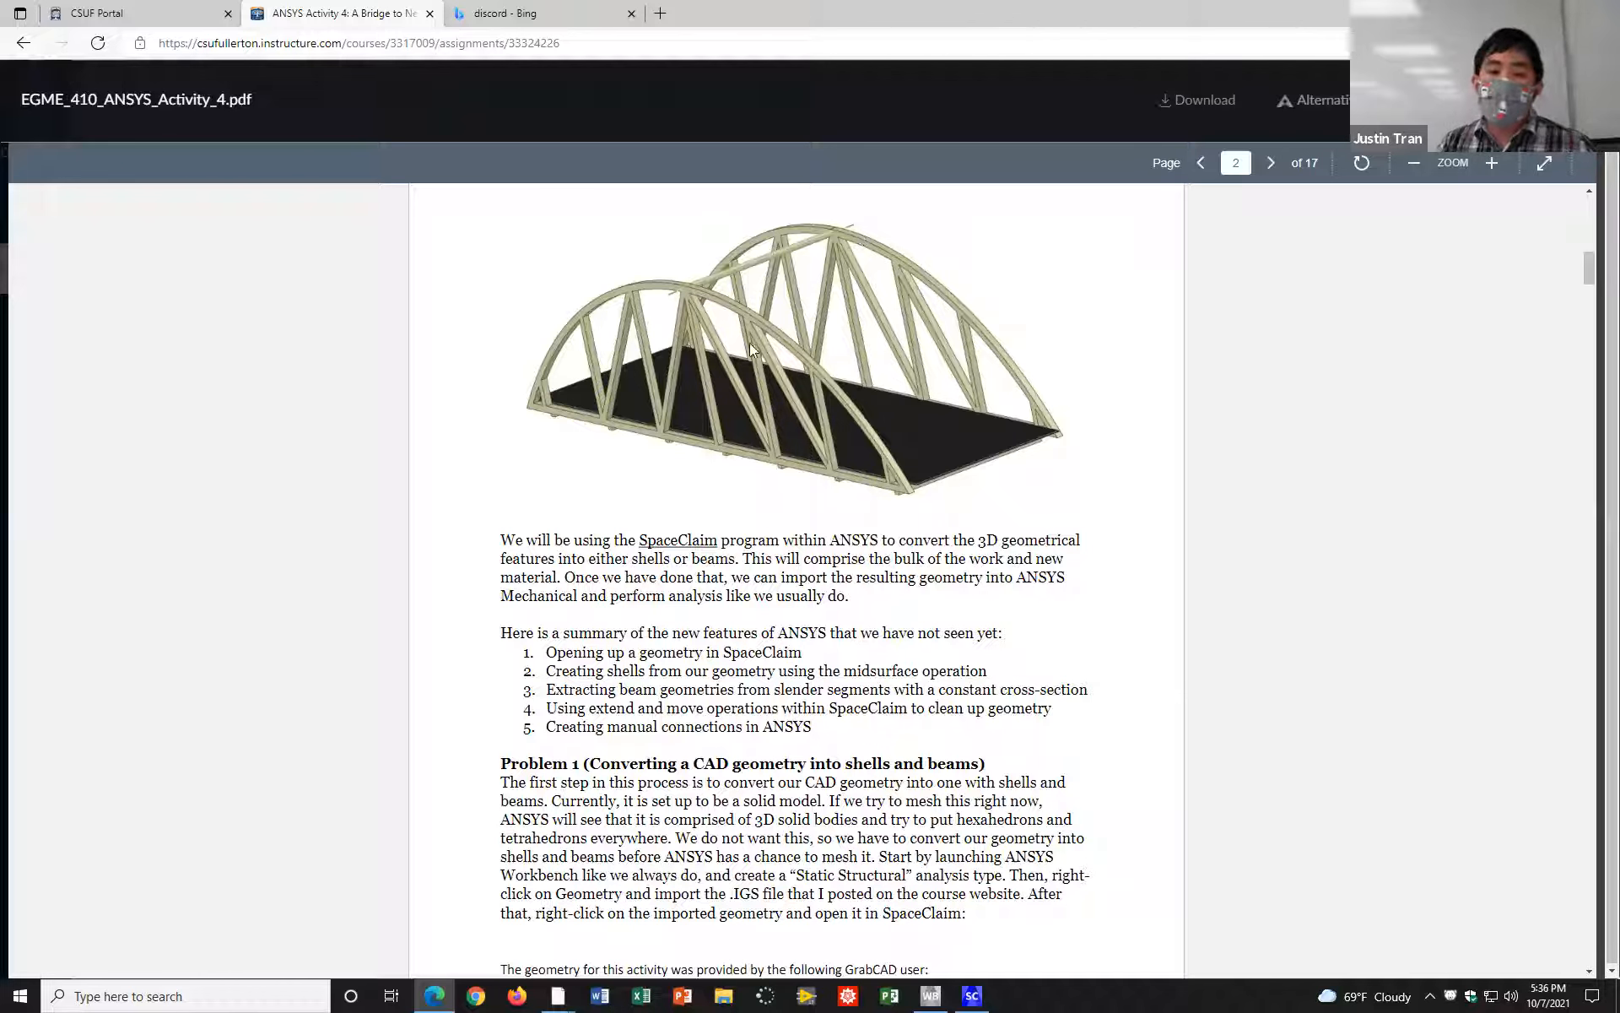
{"action": "left_click_drag", "start_coordinate": [549, 724], "coordinate": [816, 724]}
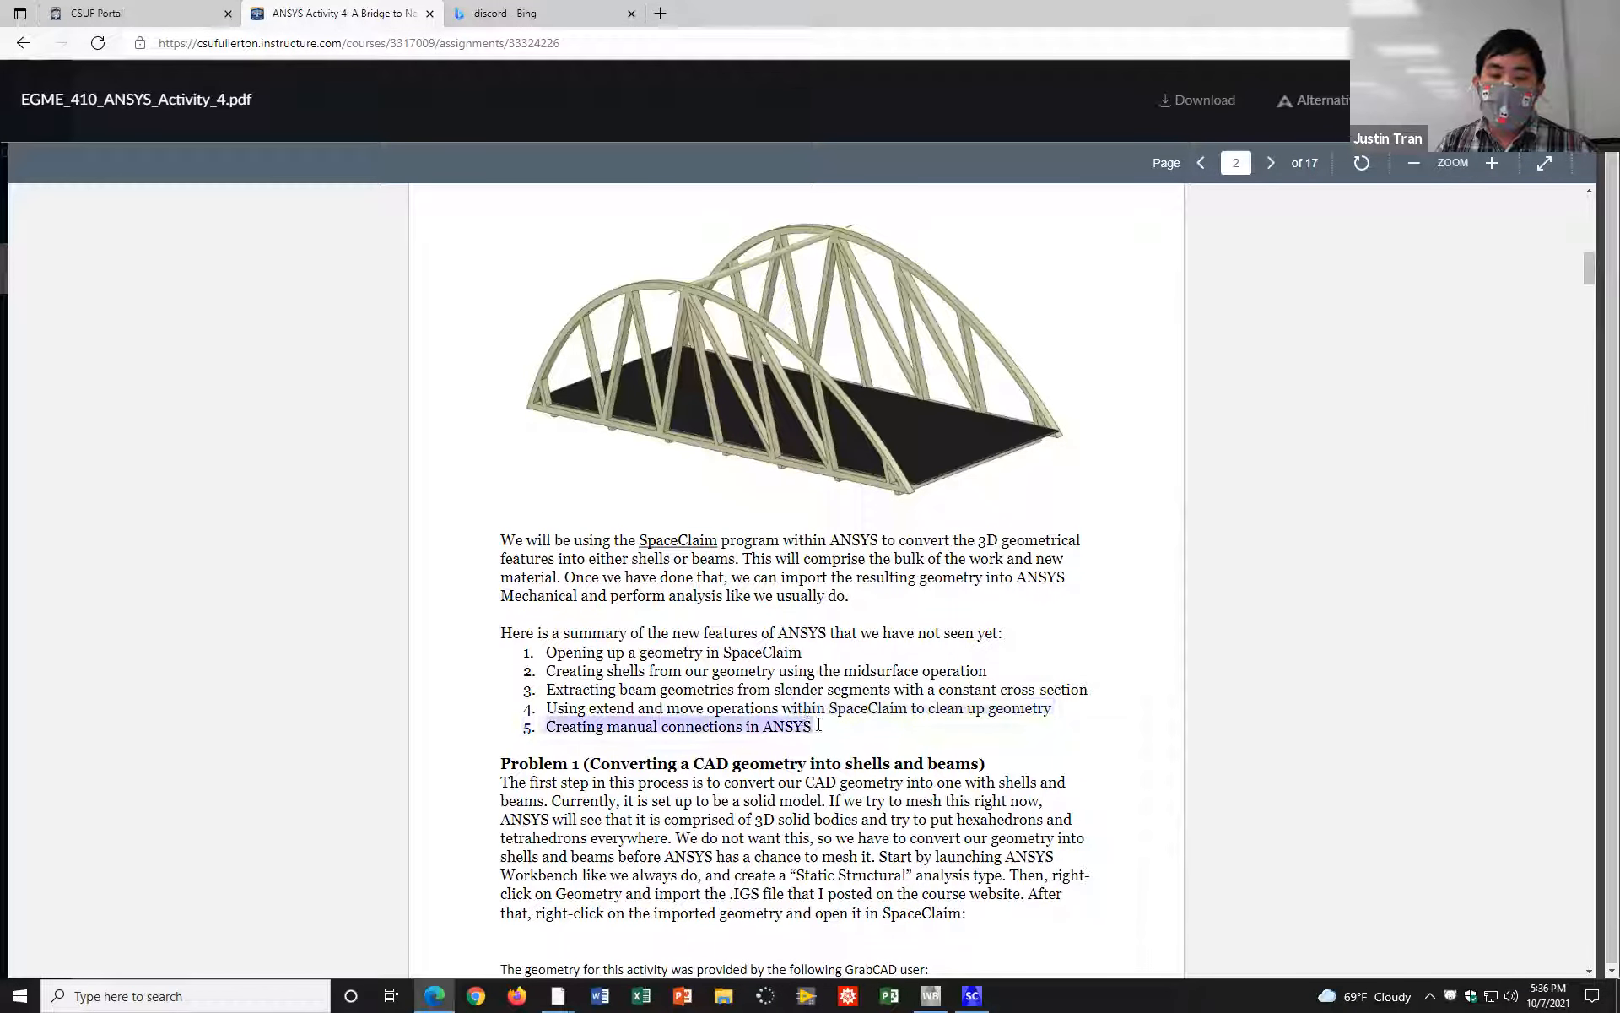
{"action": "left_click", "coordinate": [818, 724]}
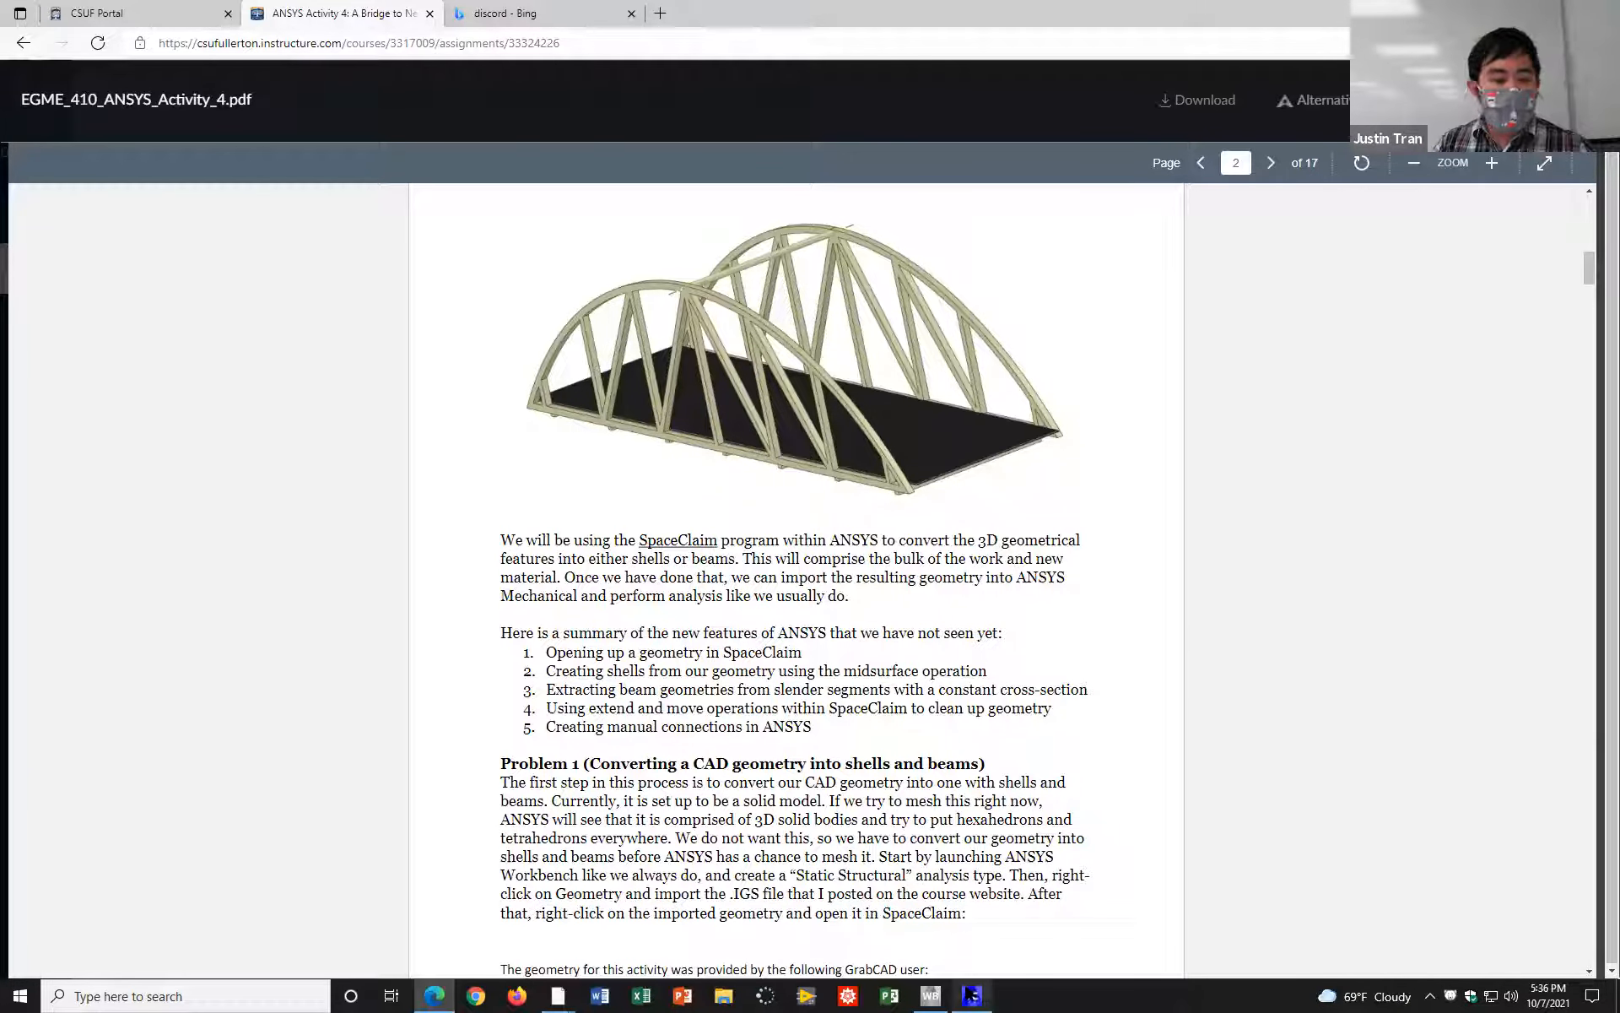
Step: Switch to SpaceClaim and run the Stitch repair on the truss bridge with a maximum distance of 0.1 mm
{"action": "left_click", "coordinate": [991, 995]}
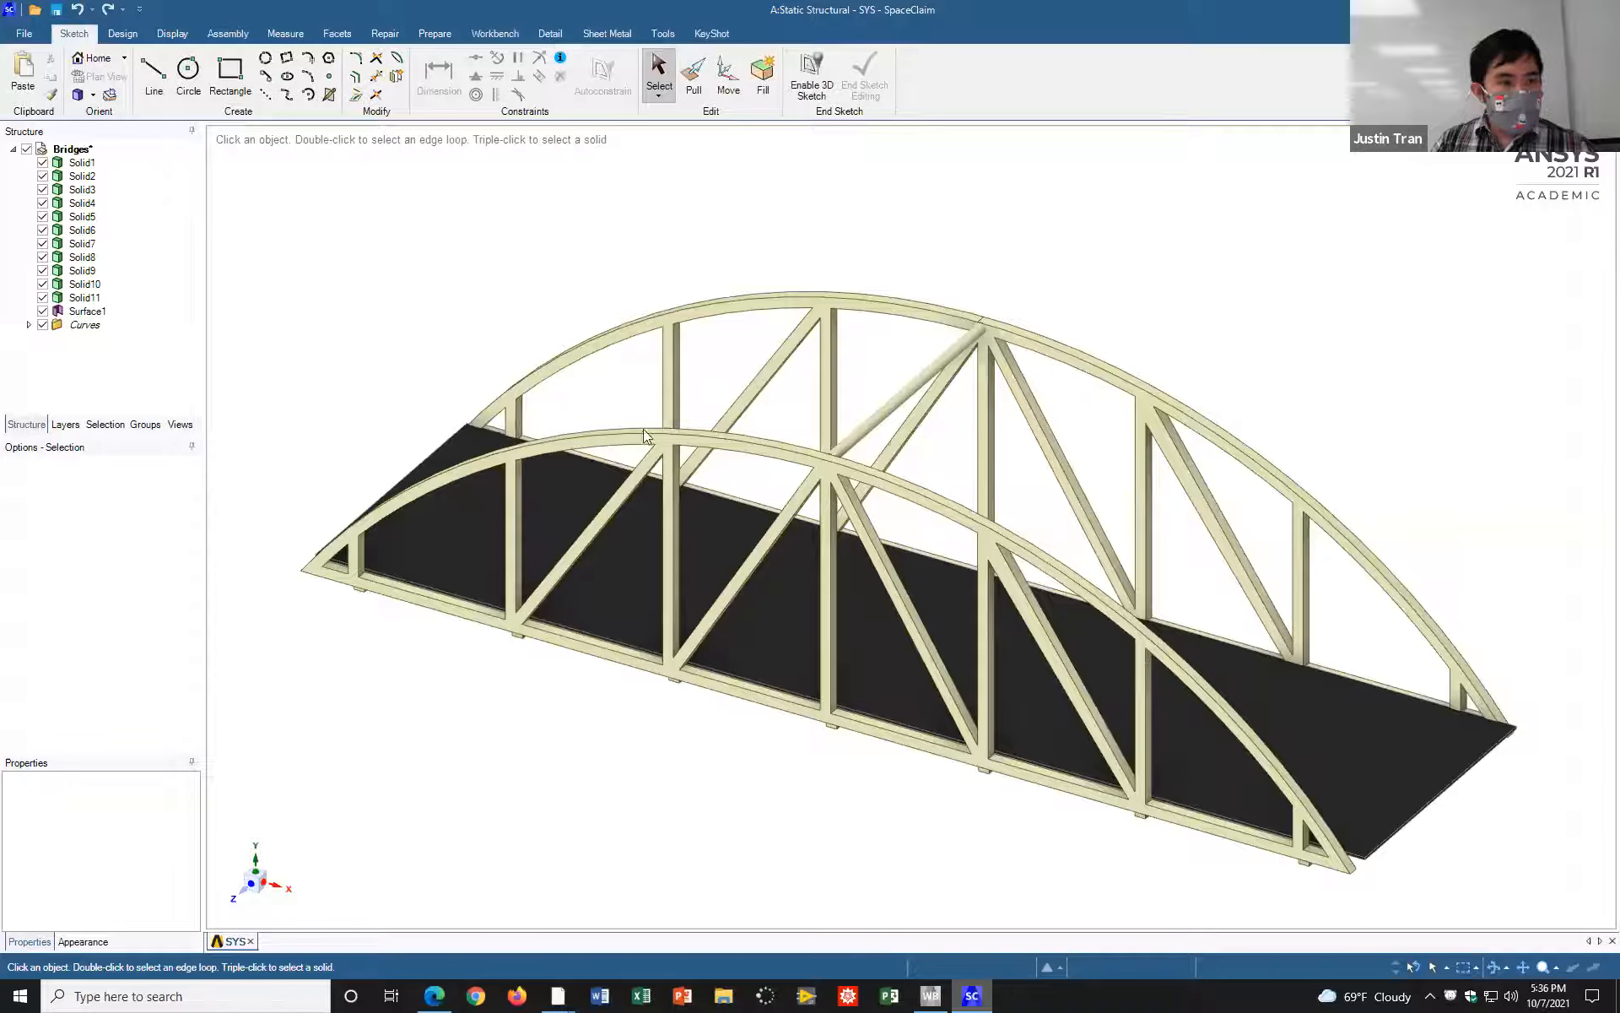
{"action": "middle_click_drag", "start_coordinate": [1055, 285], "coordinate": [1083, 319]}
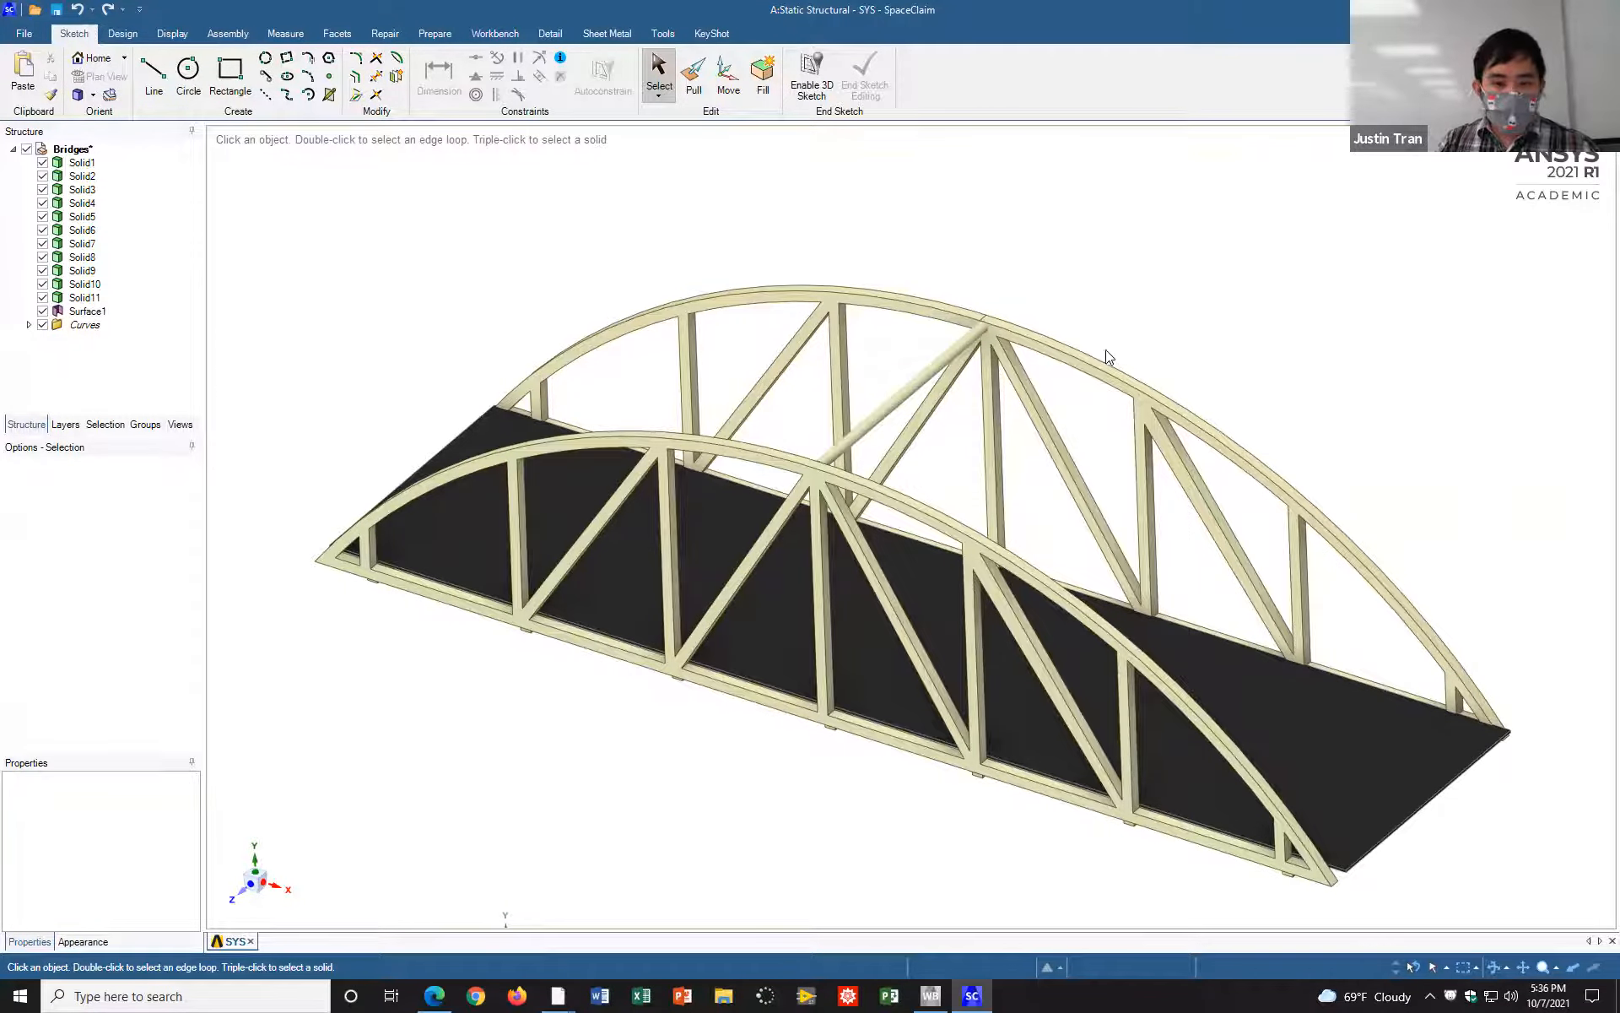
{"action": "middle_click_drag", "start_coordinate": [1085, 293], "coordinate": [1109, 351]}
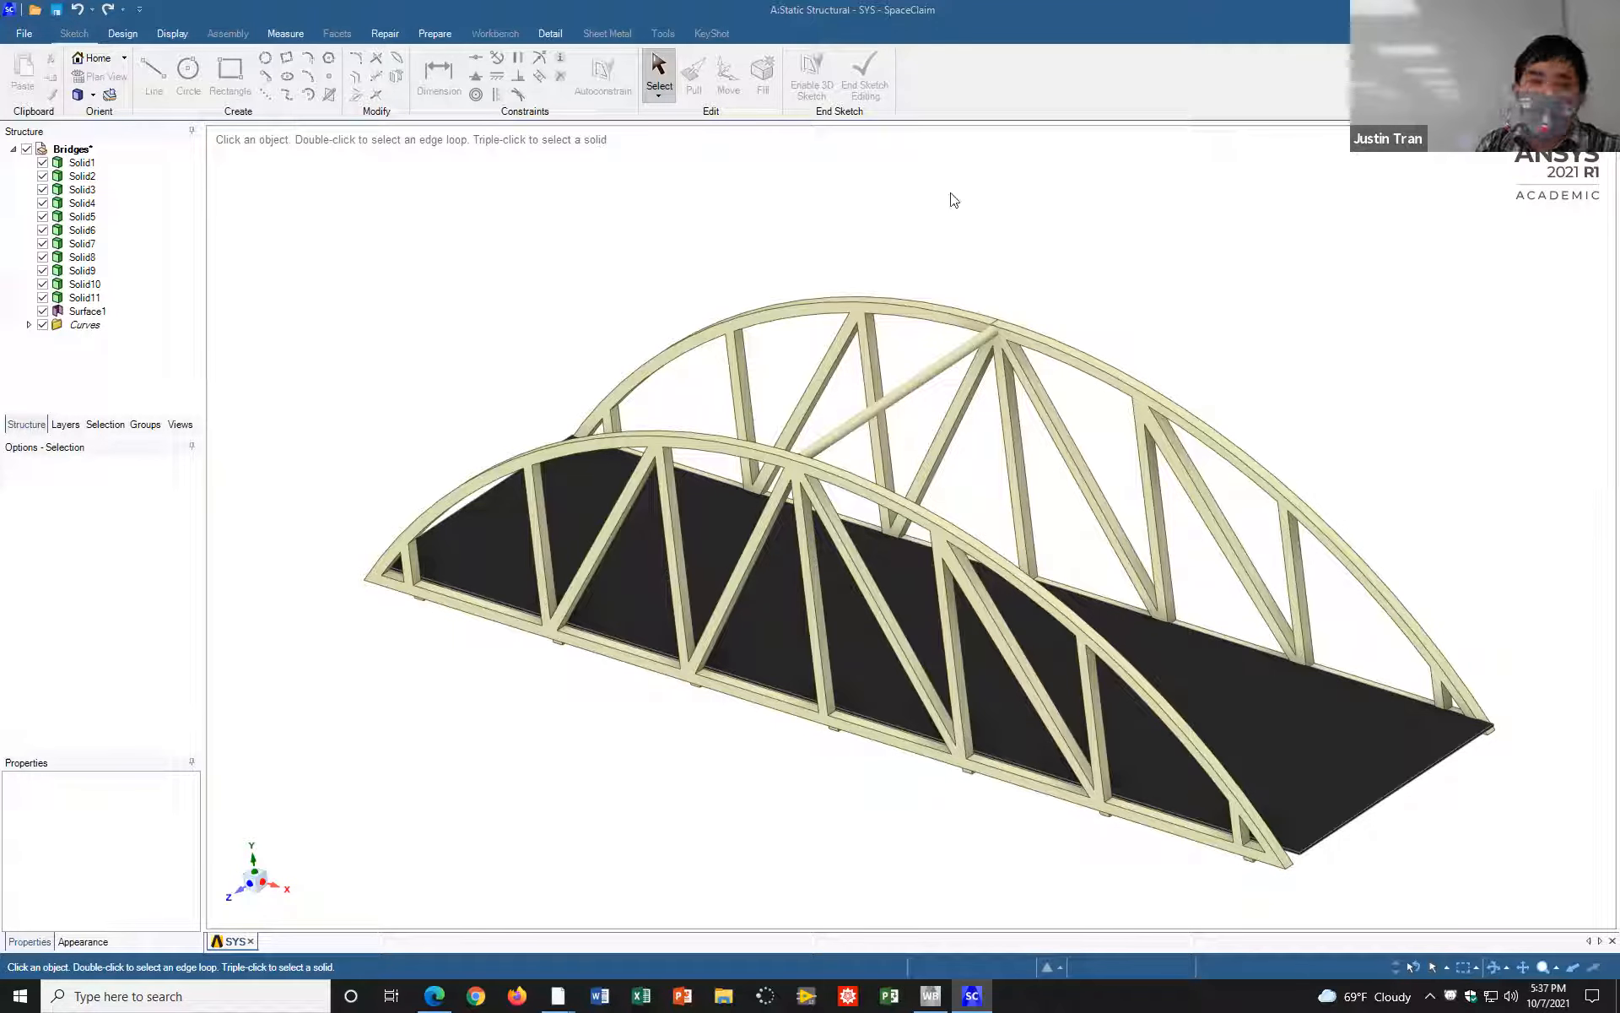
{"action": "left_click", "coordinate": [395, 33]}
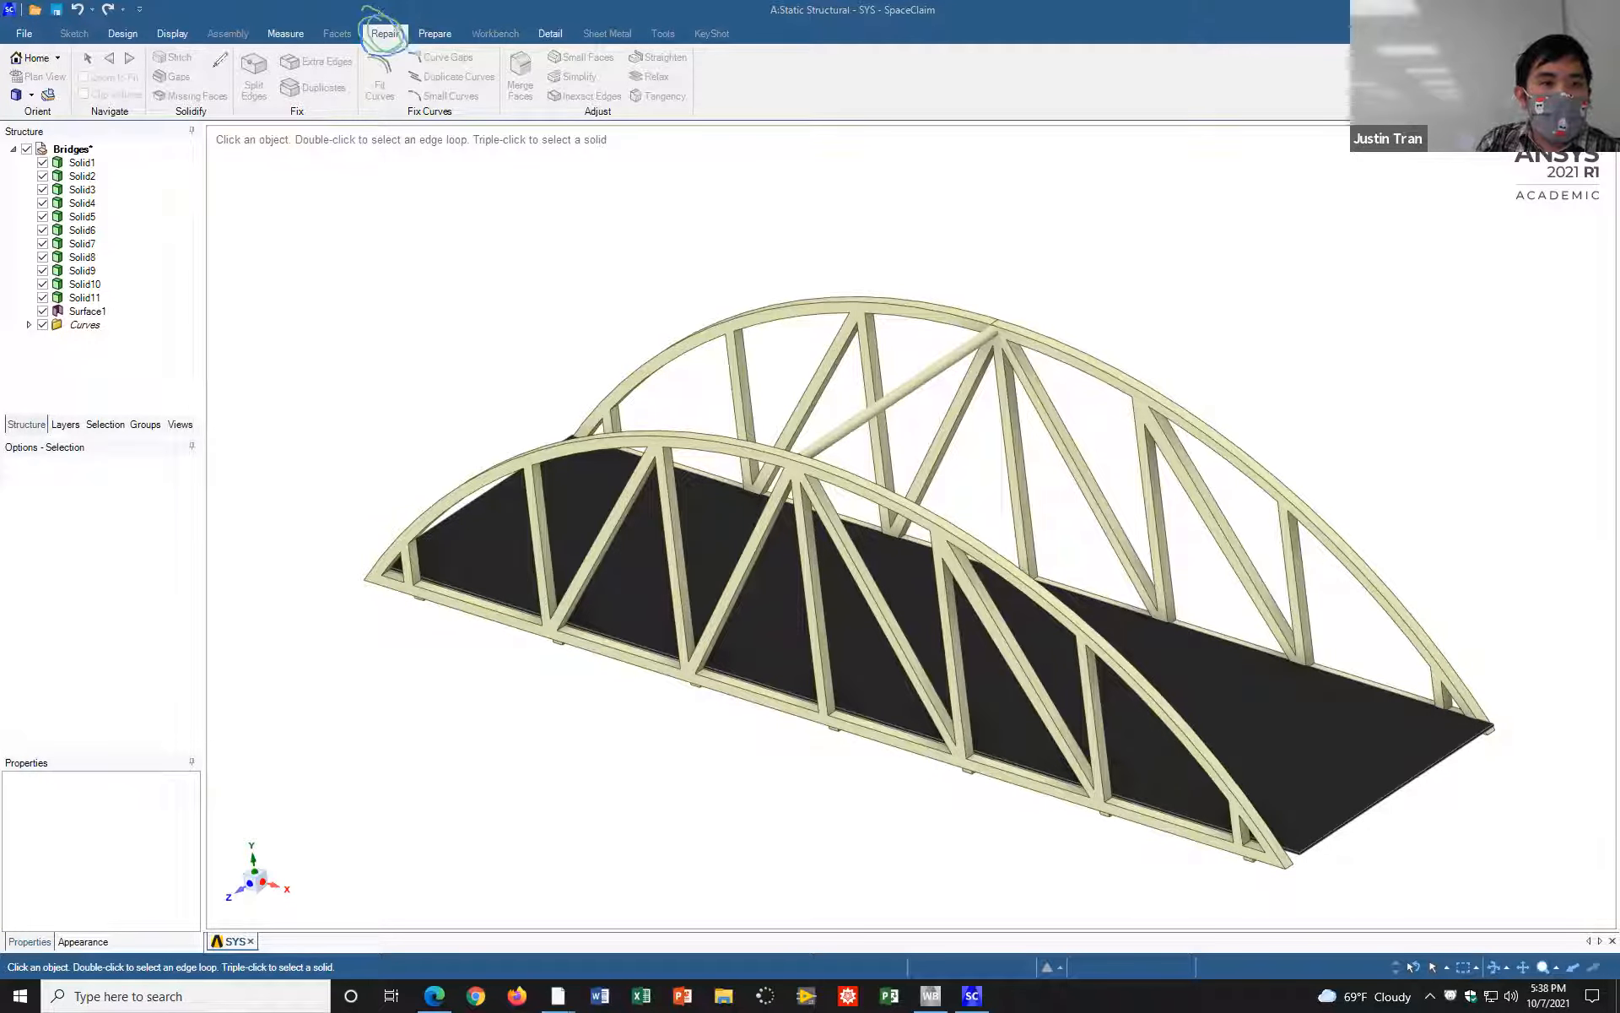
{"action": "mouse_move", "coordinate": [152, 44]}
{"action": "left_mouse_down"}
{"action": "mouse_move", "coordinate": [167, 69]}
{"action": "mouse_move", "coordinate": [200, 71]}
{"action": "mouse_move", "coordinate": [165, 43]}
{"action": "mouse_move", "coordinate": [142, 75]}
{"action": "mouse_move", "coordinate": [187, 87]}
{"action": "mouse_move", "coordinate": [169, 61]}
{"action": "left_mouse_up"}
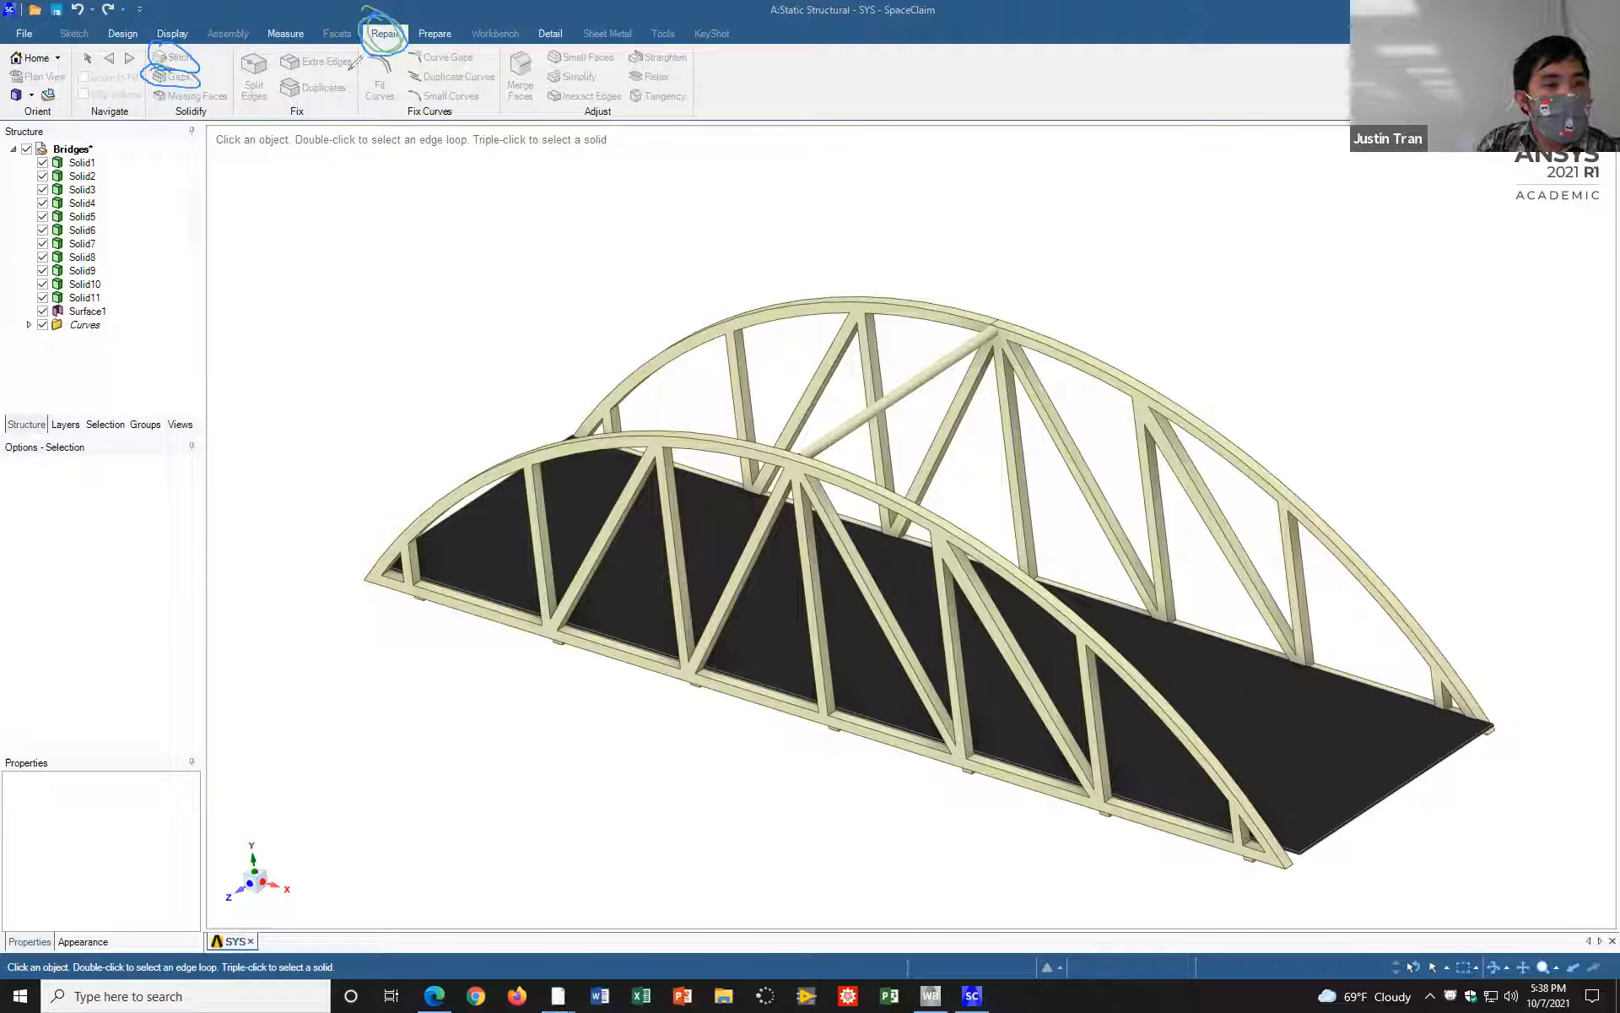
{"action": "left_click", "coordinate": [1050, 109]}
{"action": "left_click", "coordinate": [1042, 150]}
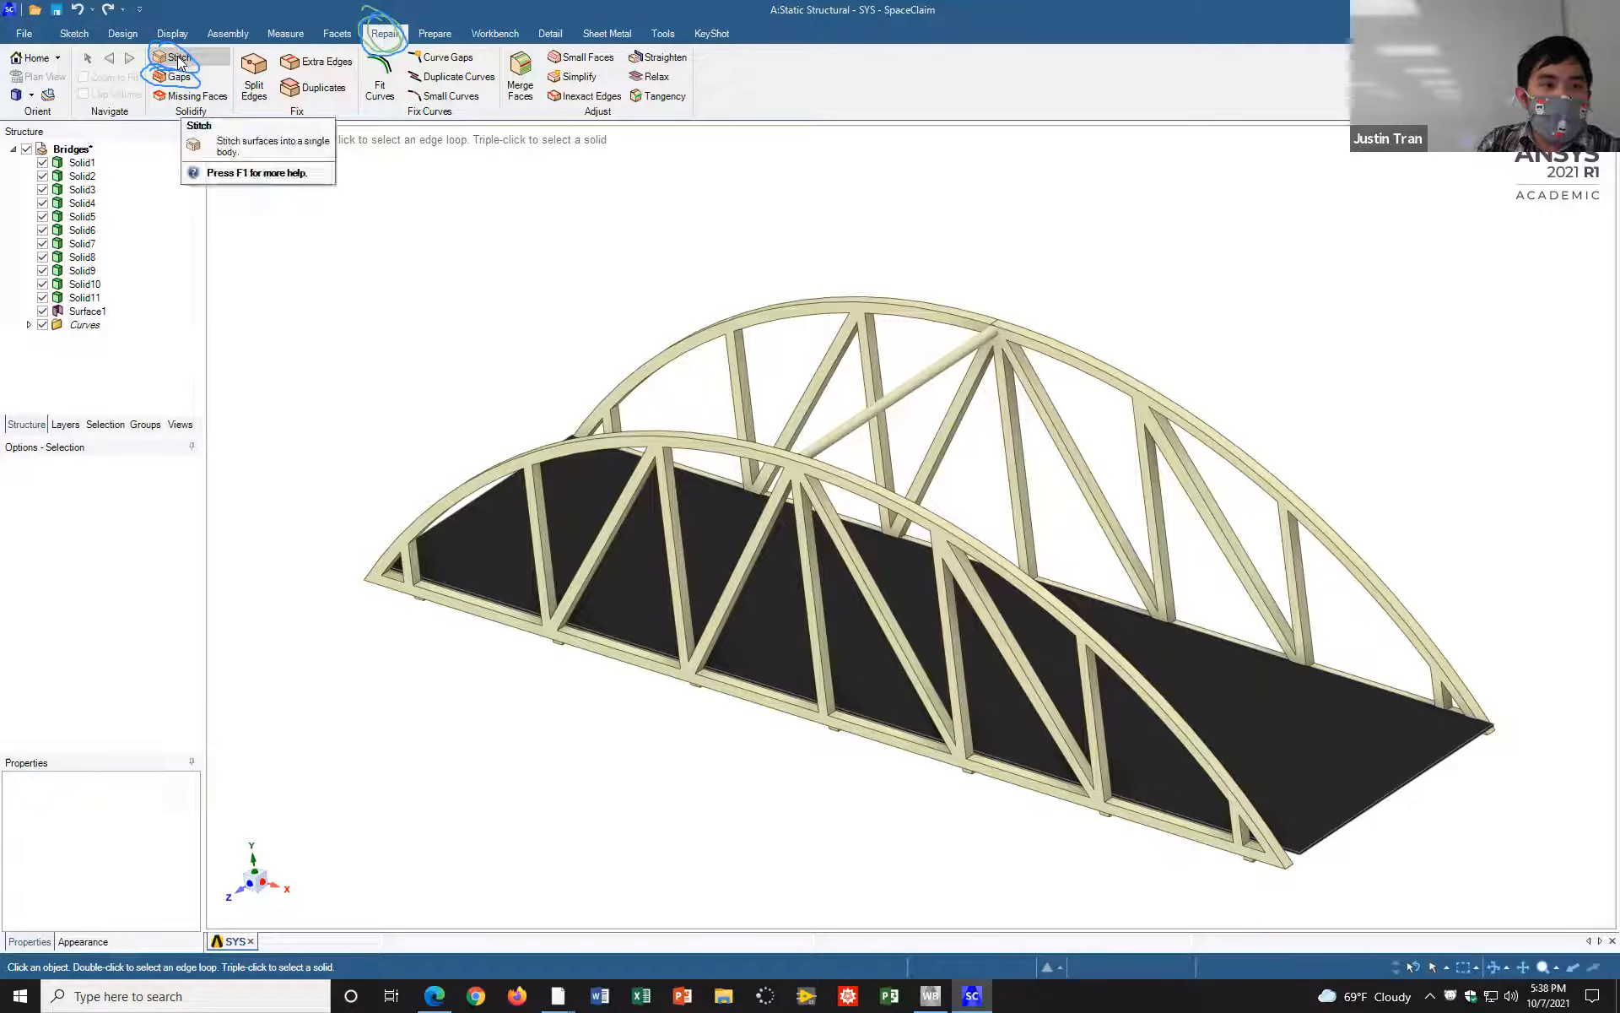
{"action": "left_click", "coordinate": [177, 57]}
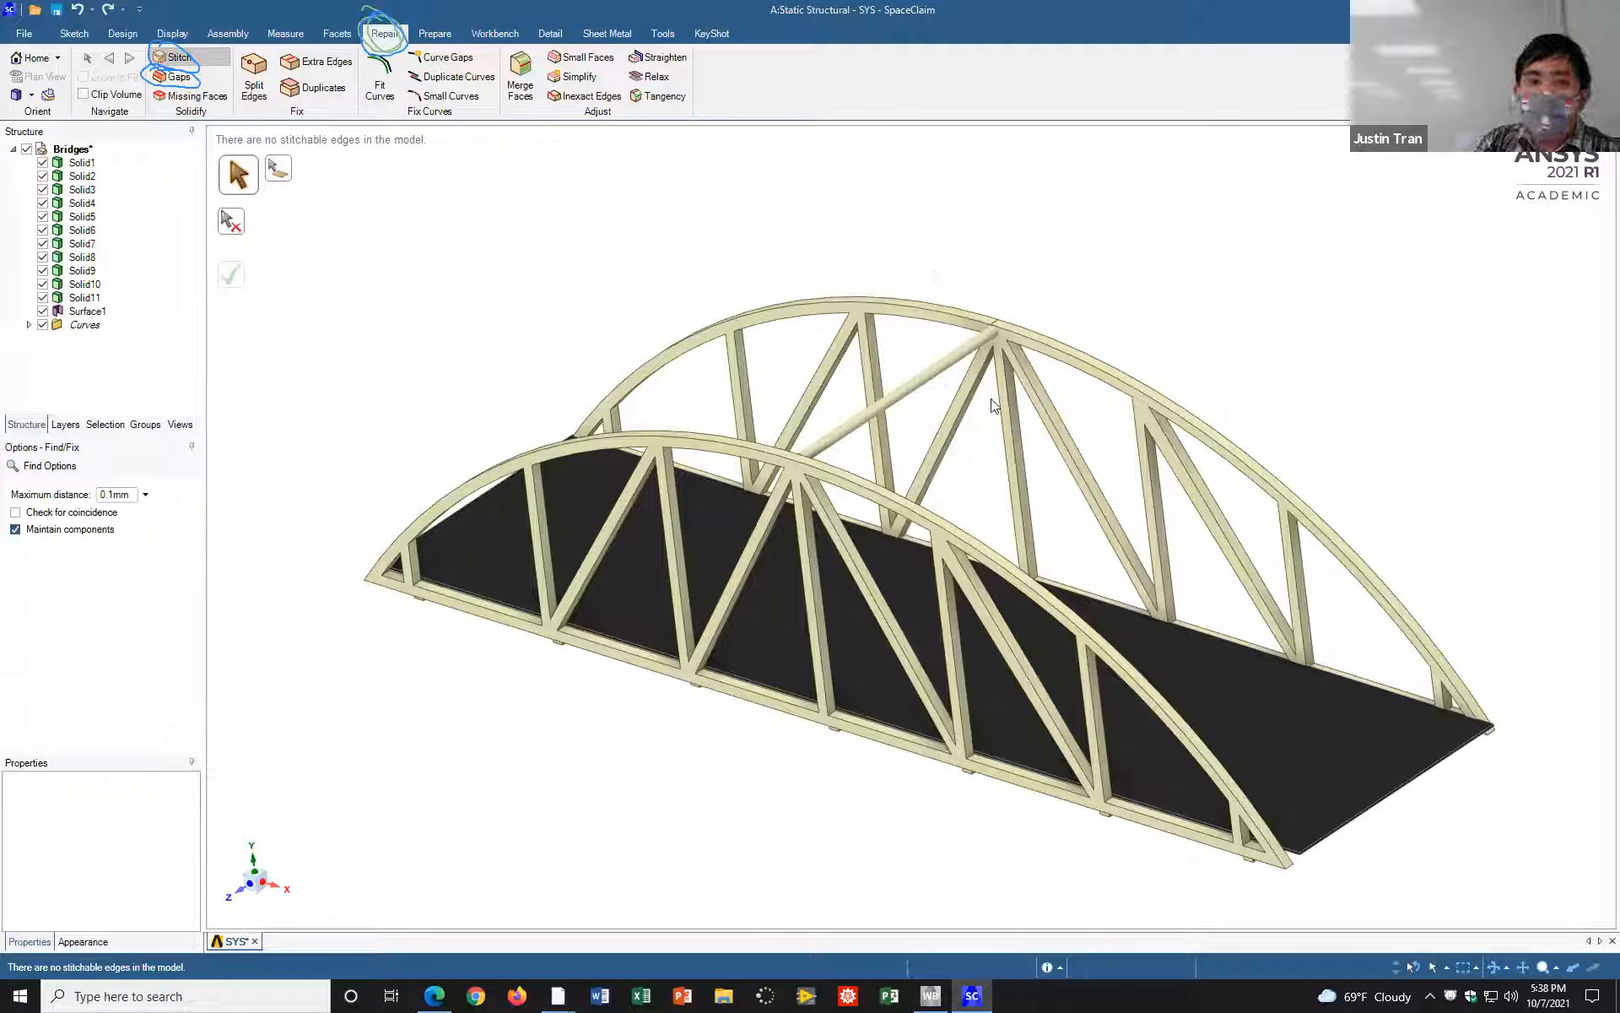
{"action": "left_click", "coordinate": [182, 64]}
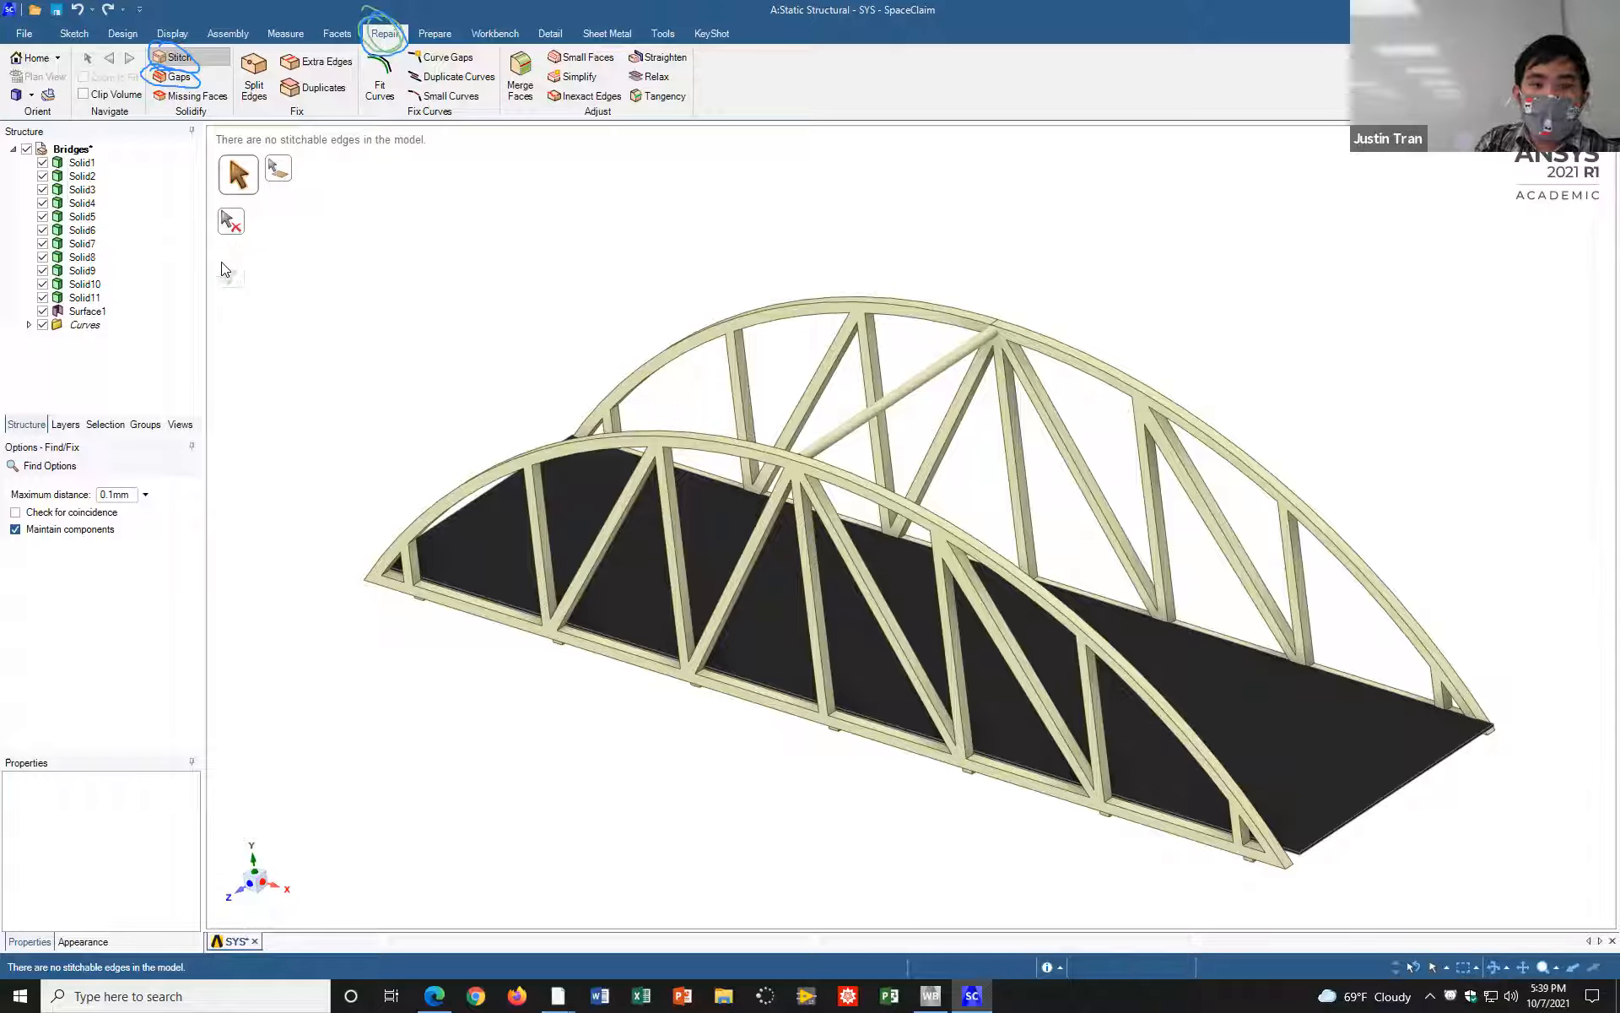
{"action": "left_click", "coordinate": [665, 143]}
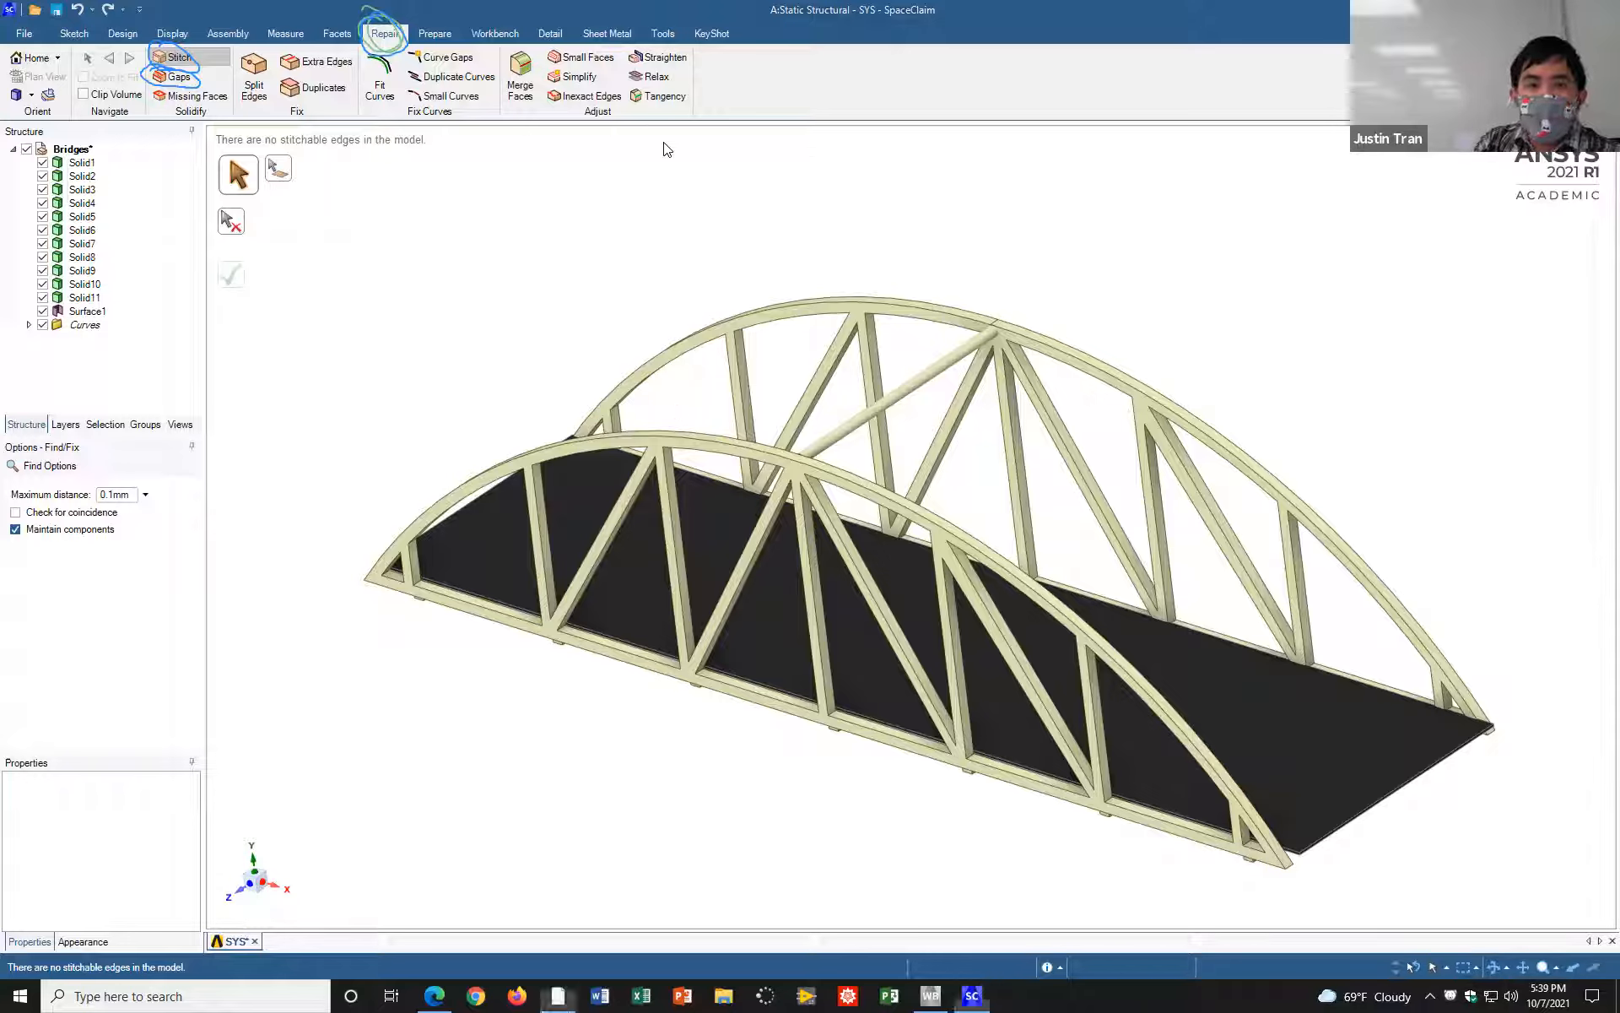
{"action": "mouse_move", "coordinate": [247, 254]}
{"action": "left_mouse_down"}
{"action": "mouse_move", "coordinate": [214, 275]}
{"action": "mouse_move", "coordinate": [253, 291]}
{"action": "mouse_move", "coordinate": [240, 253]}
{"action": "mouse_move", "coordinate": [266, 270]}
{"action": "mouse_move", "coordinate": [215, 300]}
{"action": "mouse_move", "coordinate": [253, 242]}
{"action": "mouse_move", "coordinate": [221, 291]}
{"action": "left_mouse_up"}
{"action": "left_click", "coordinate": [1128, 80]}
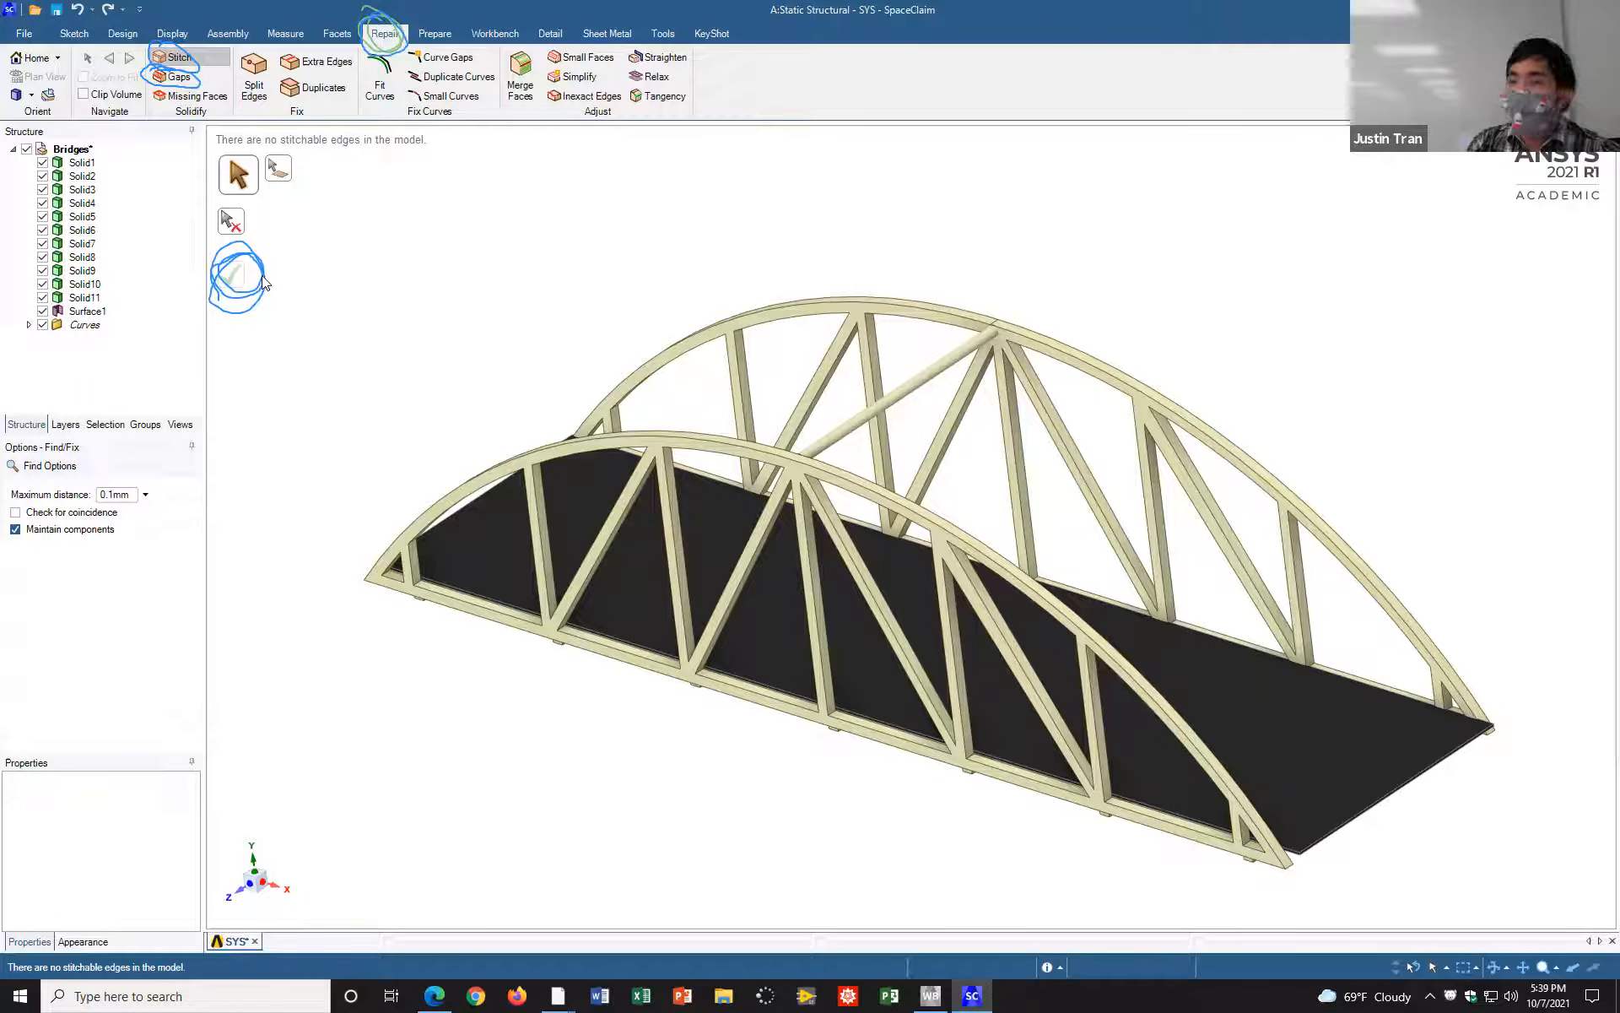
Step: Run the Gaps repair on the bridge and try to fix the detected gap where the cross rod meets the rear arch
{"action": "left_click", "coordinate": [202, 80]}
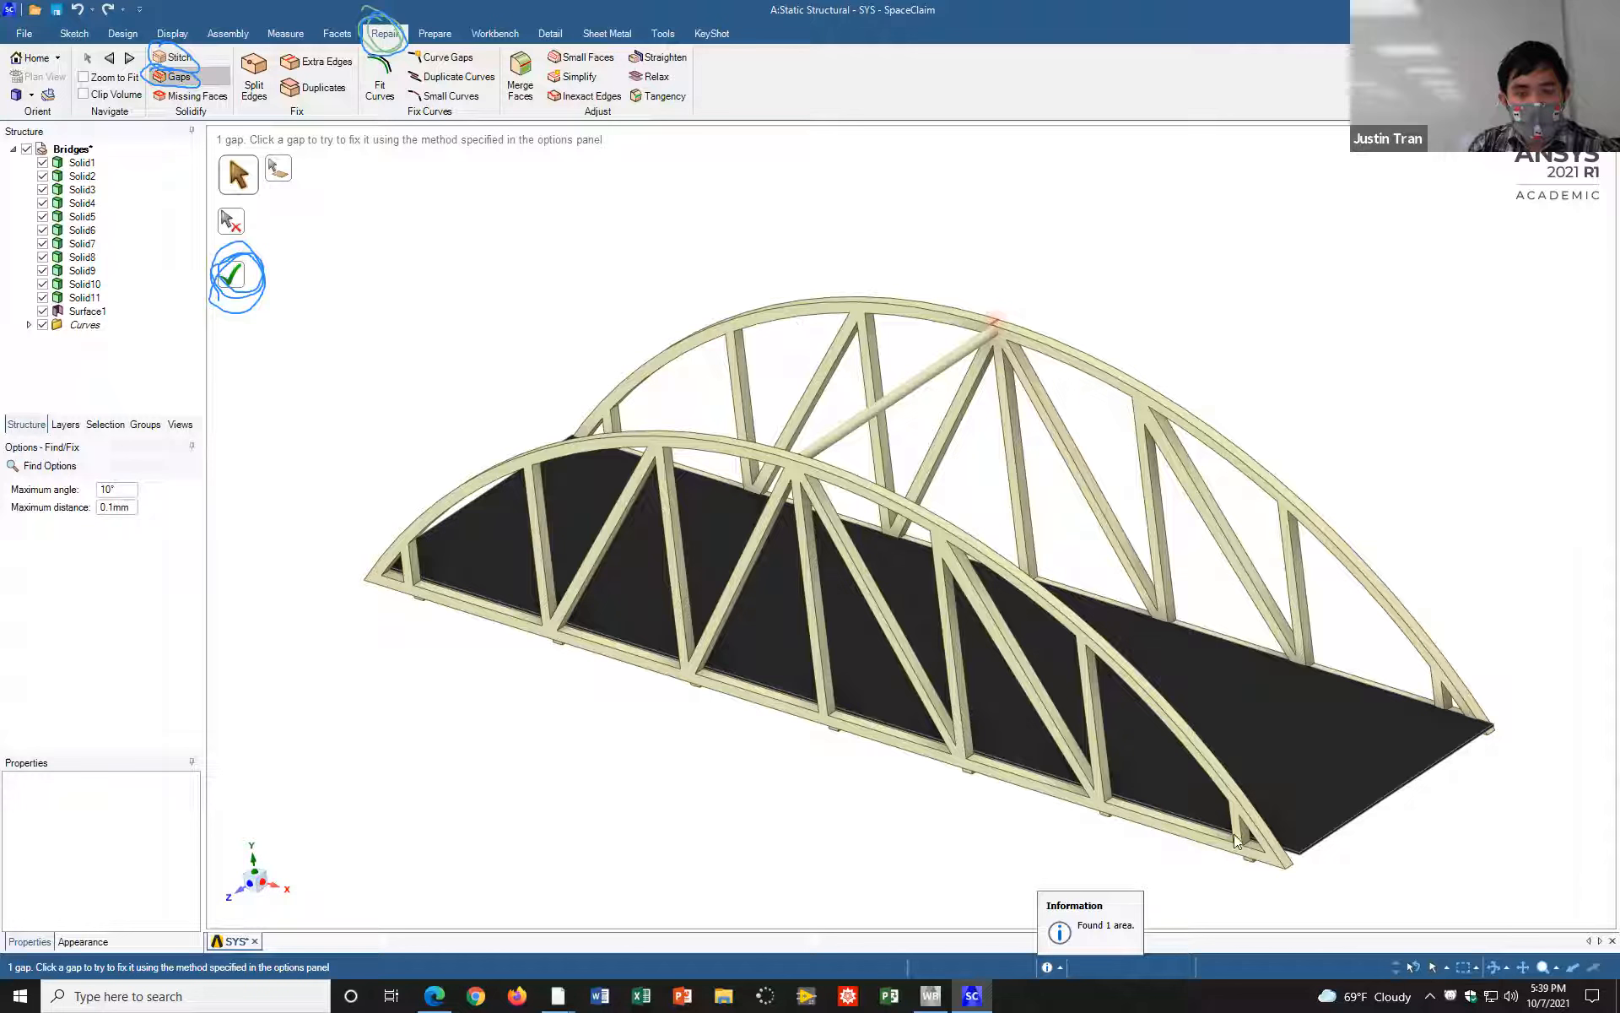
{"action": "left_click", "coordinate": [1091, 941]}
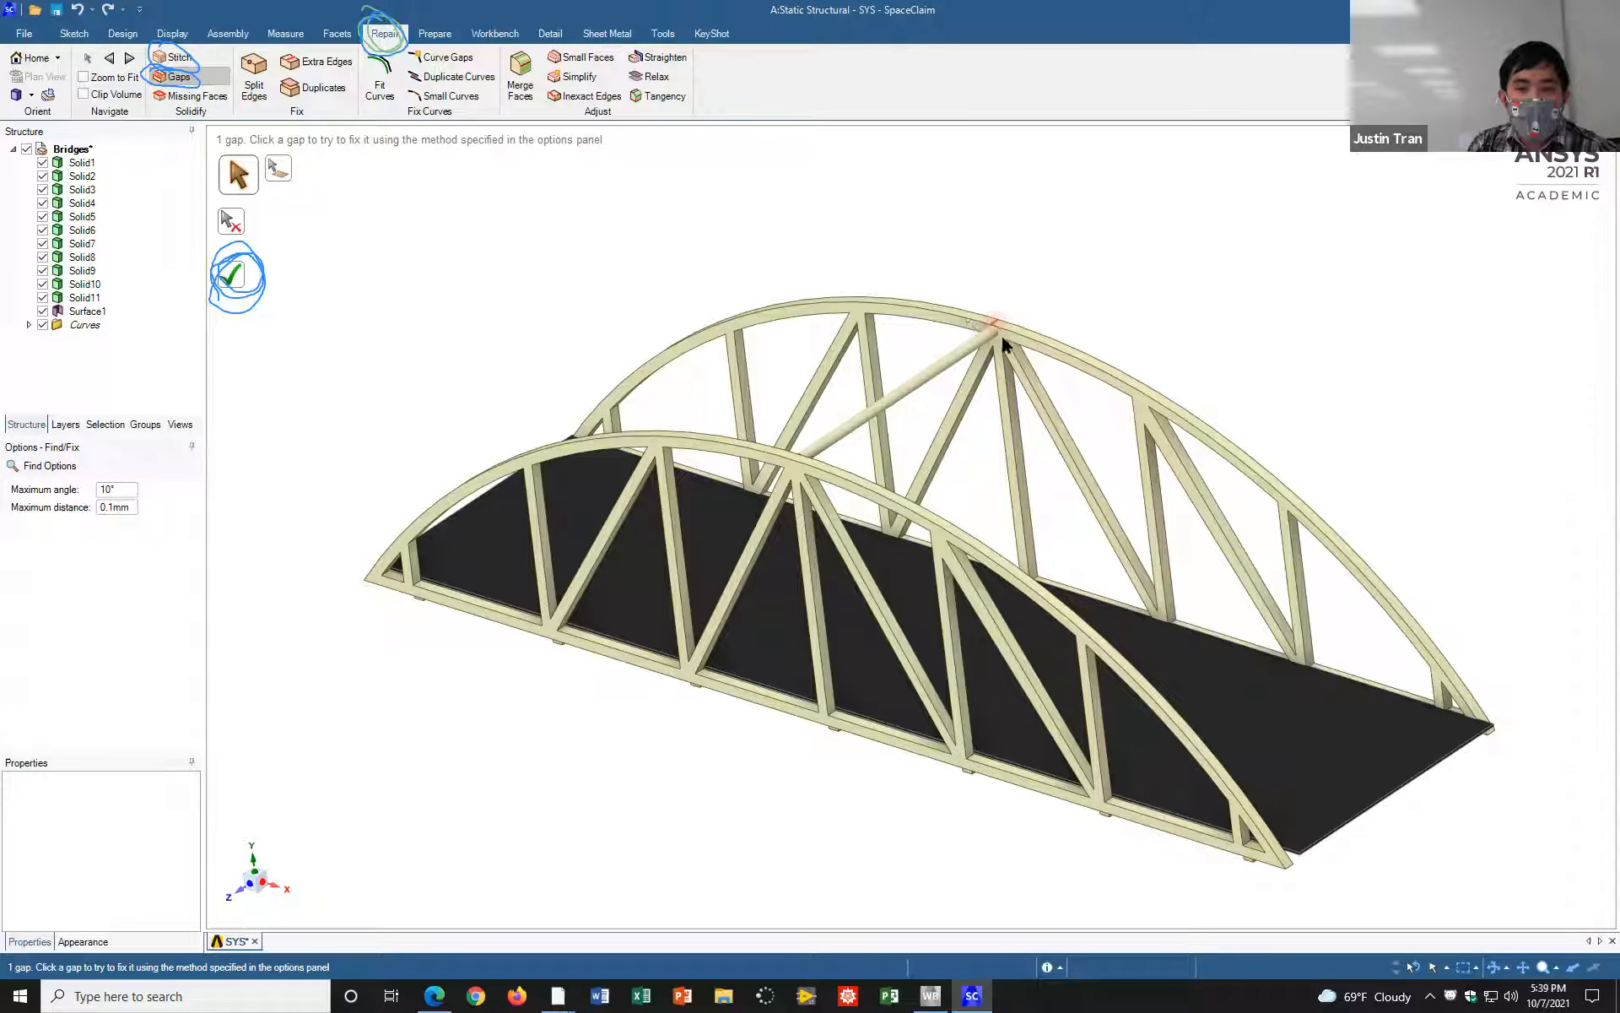
{"action": "left_click", "coordinate": [231, 280]}
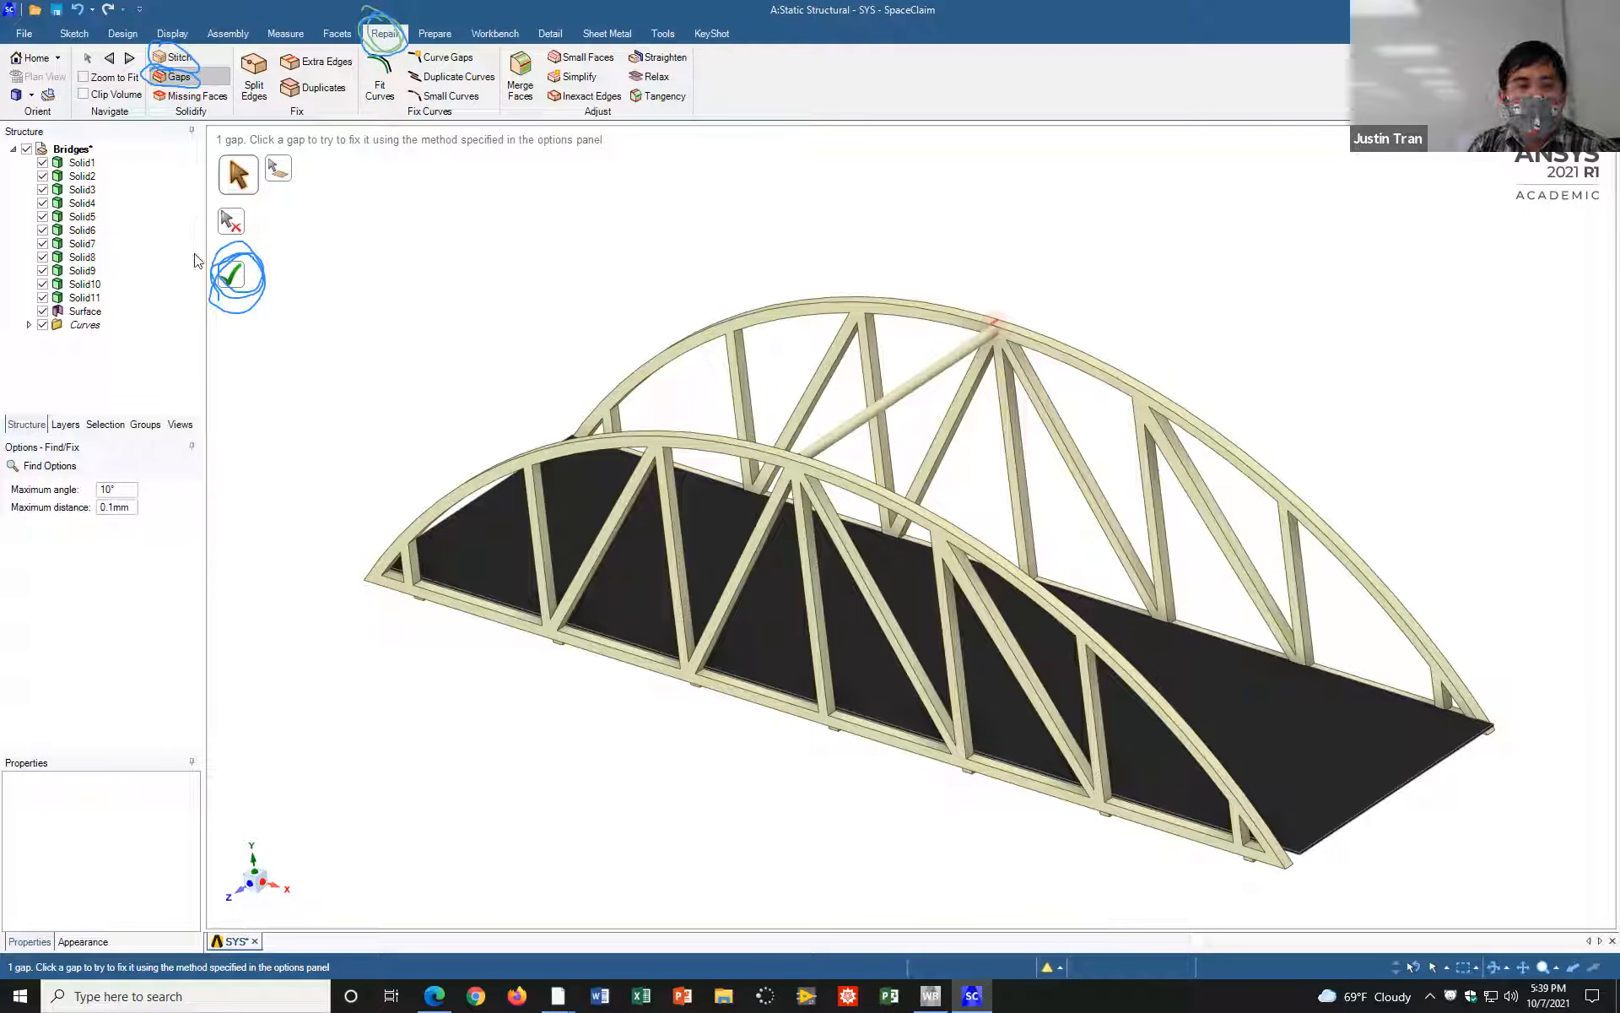
{"action": "left_click", "coordinate": [233, 281]}
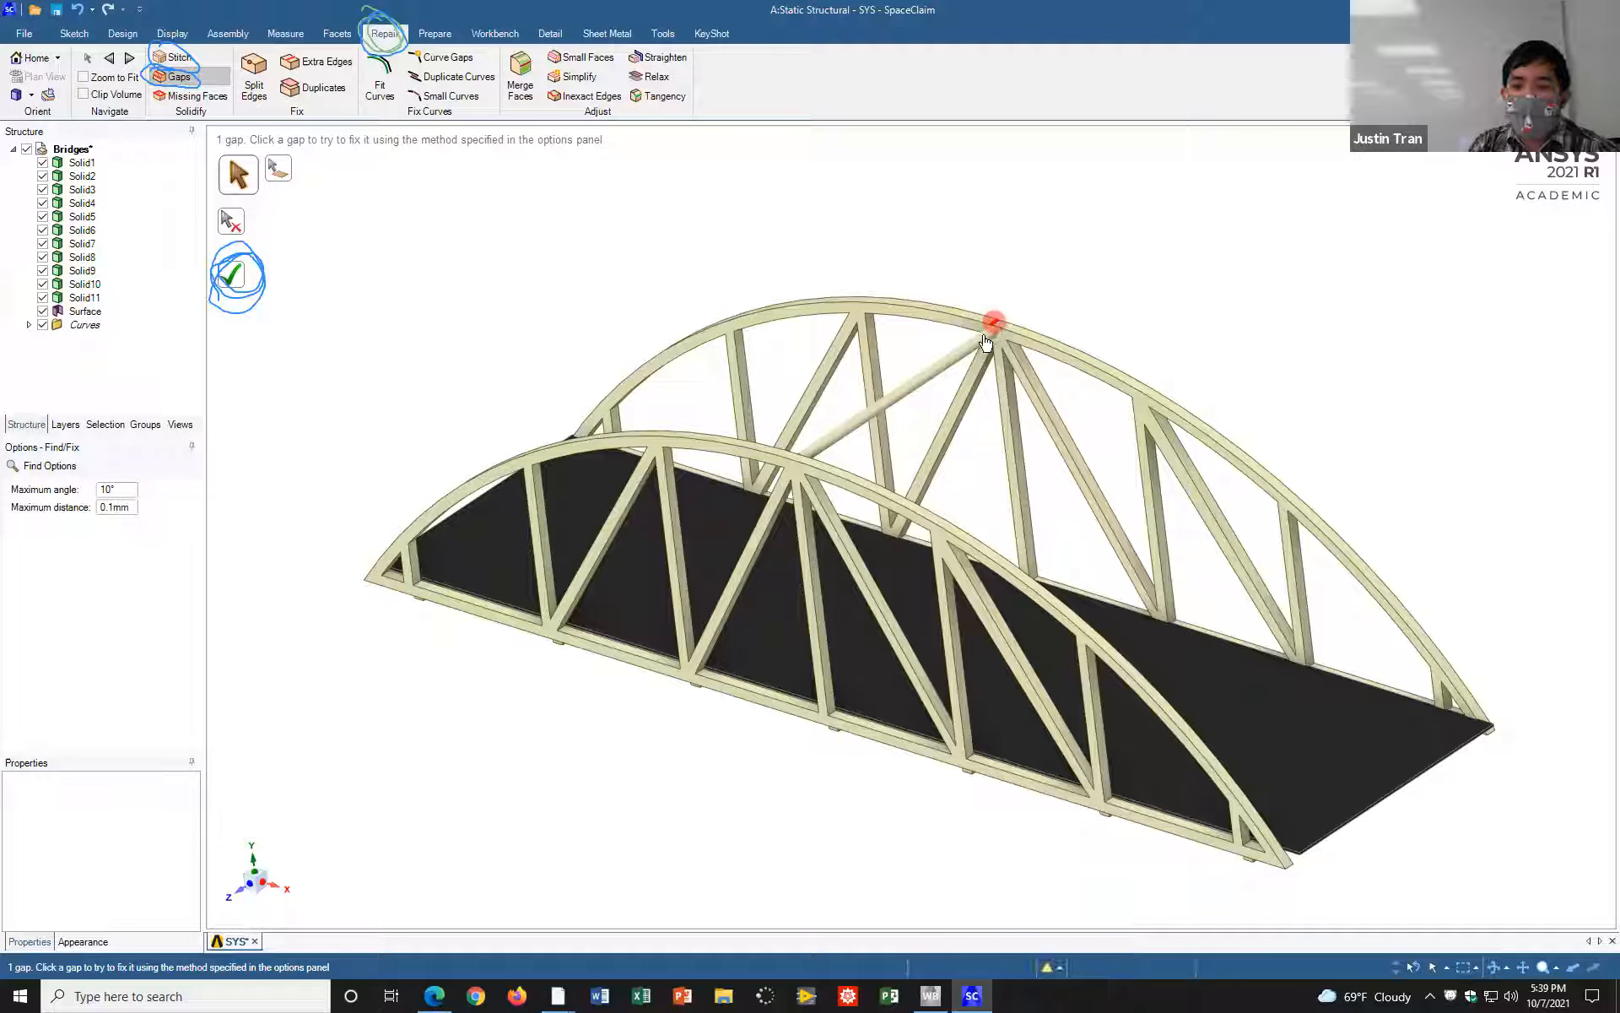
{"action": "left_click", "coordinate": [233, 276]}
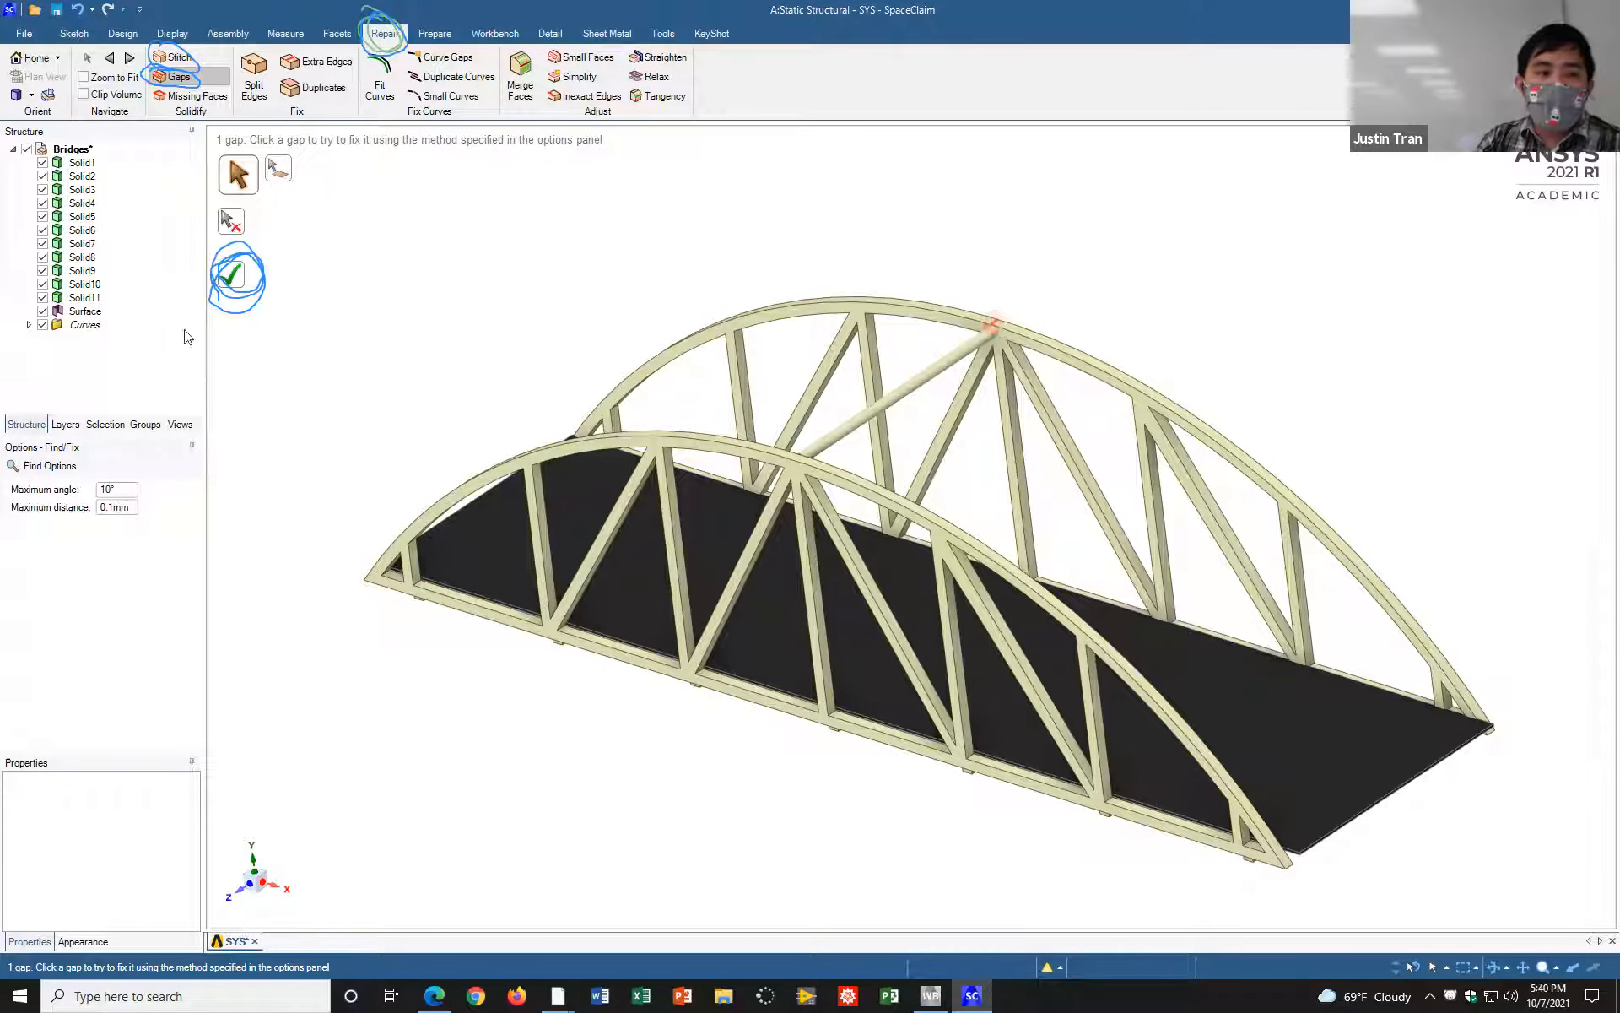
{"action": "left_click", "coordinate": [234, 276]}
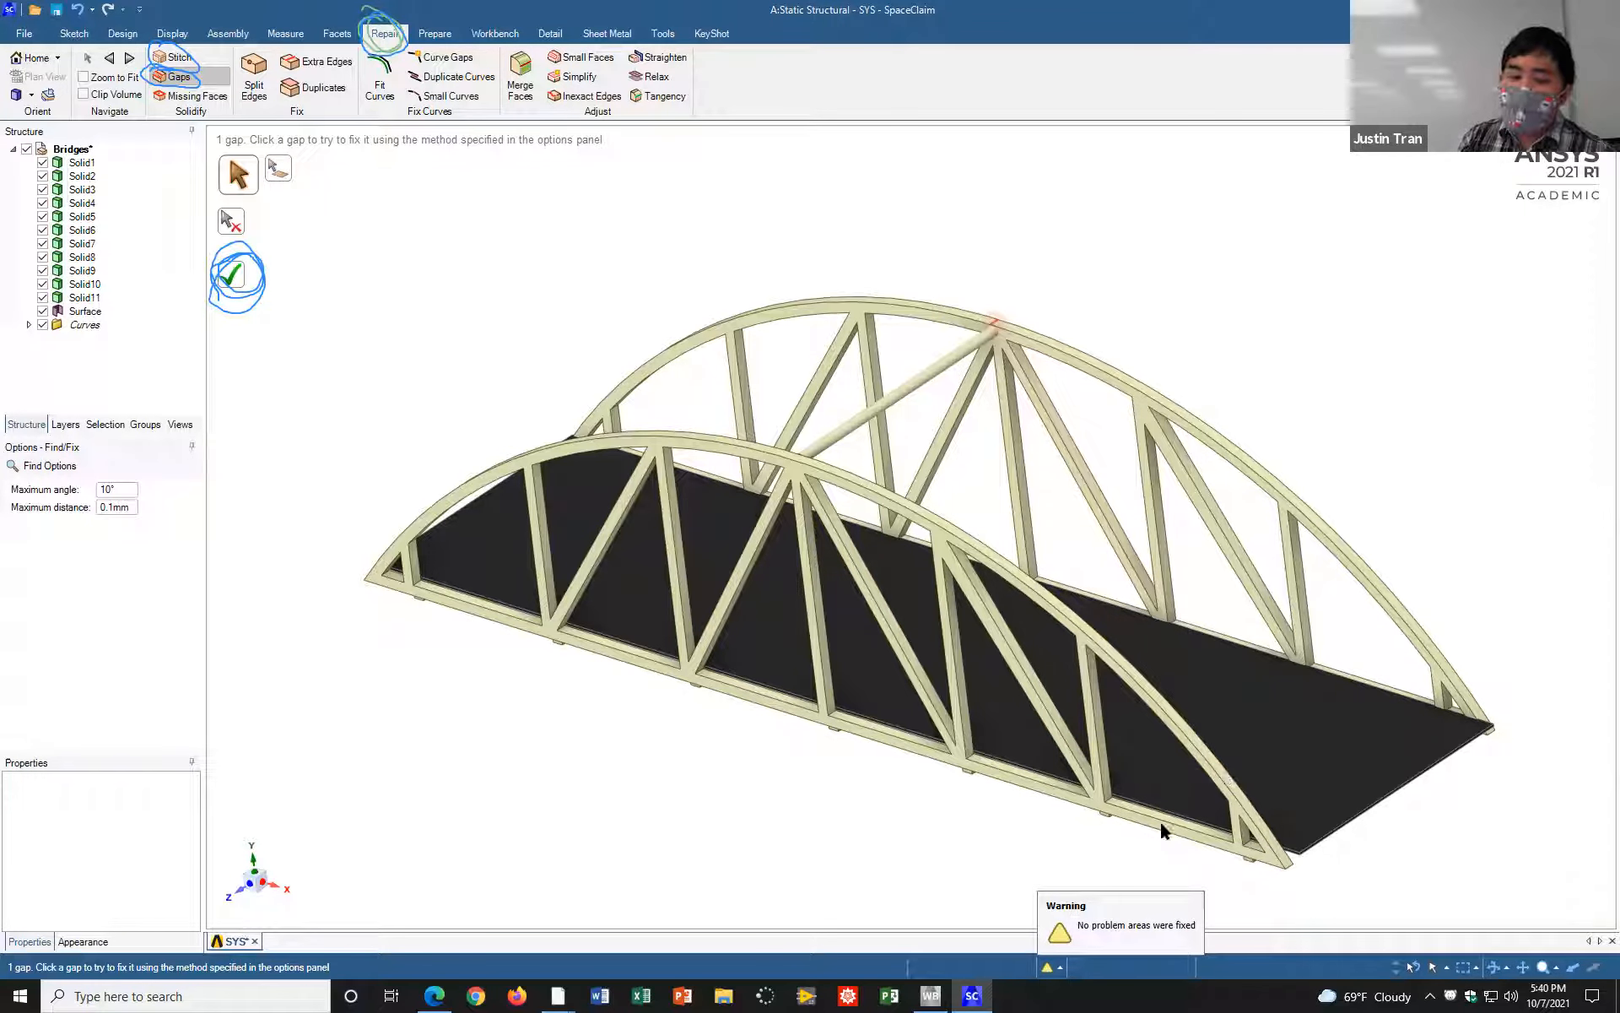
{"action": "left_click", "coordinate": [237, 279]}
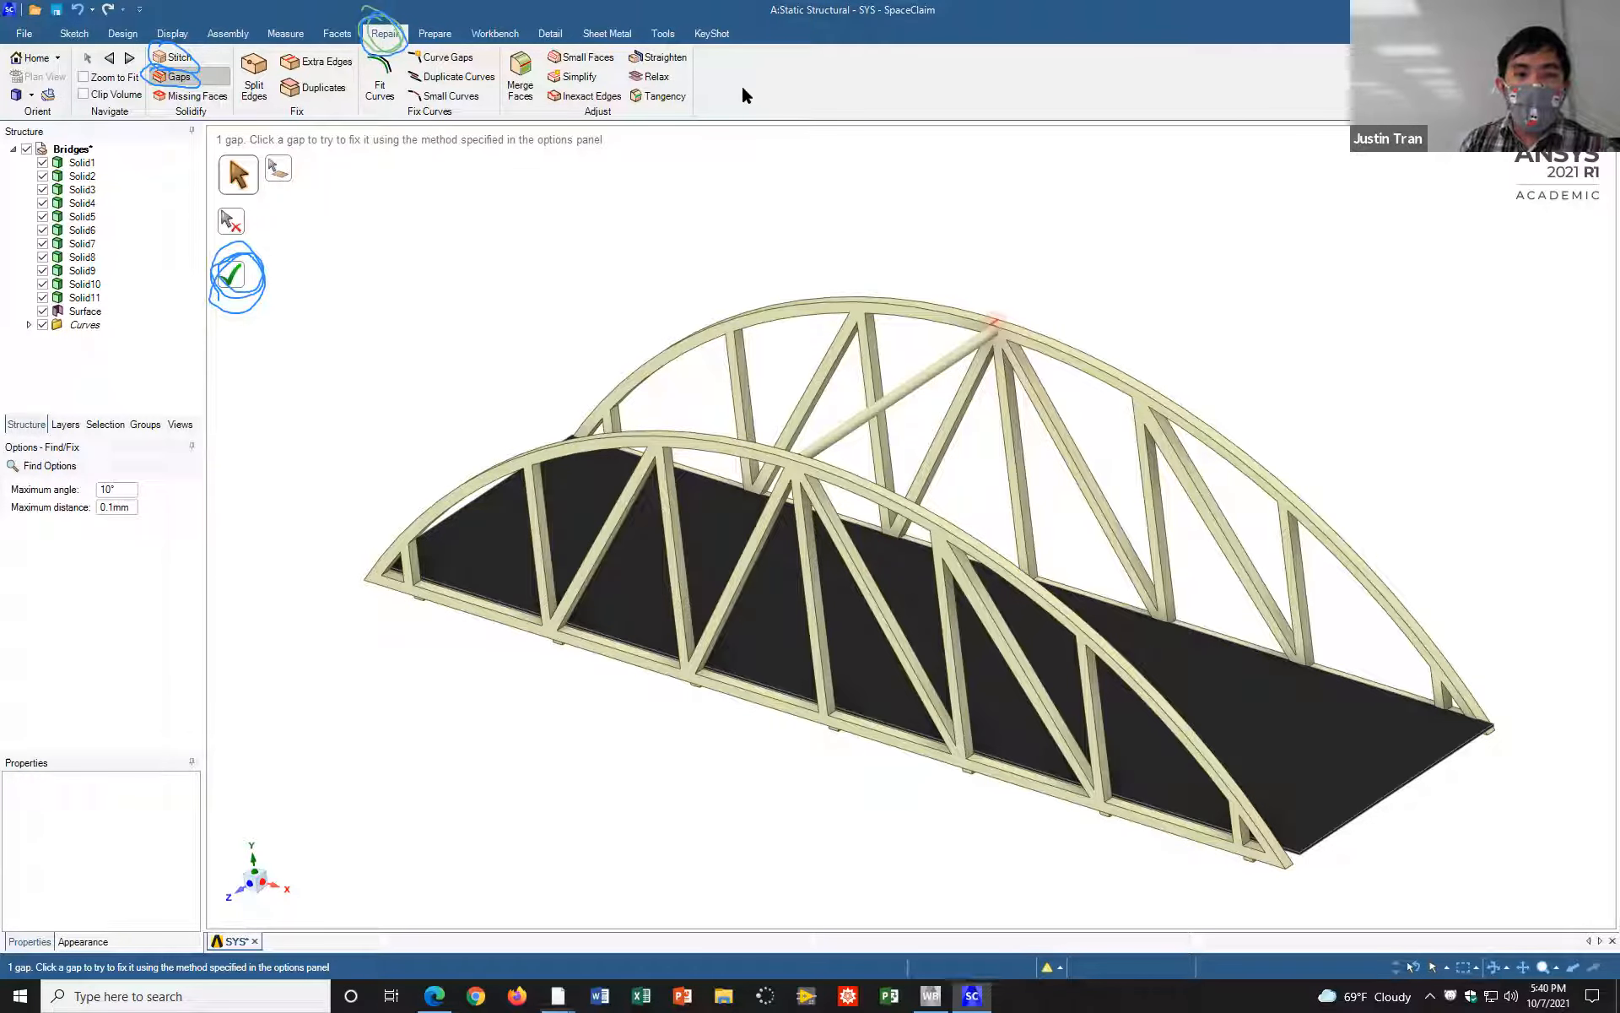
{"action": "left_click", "coordinate": [1055, 166]}
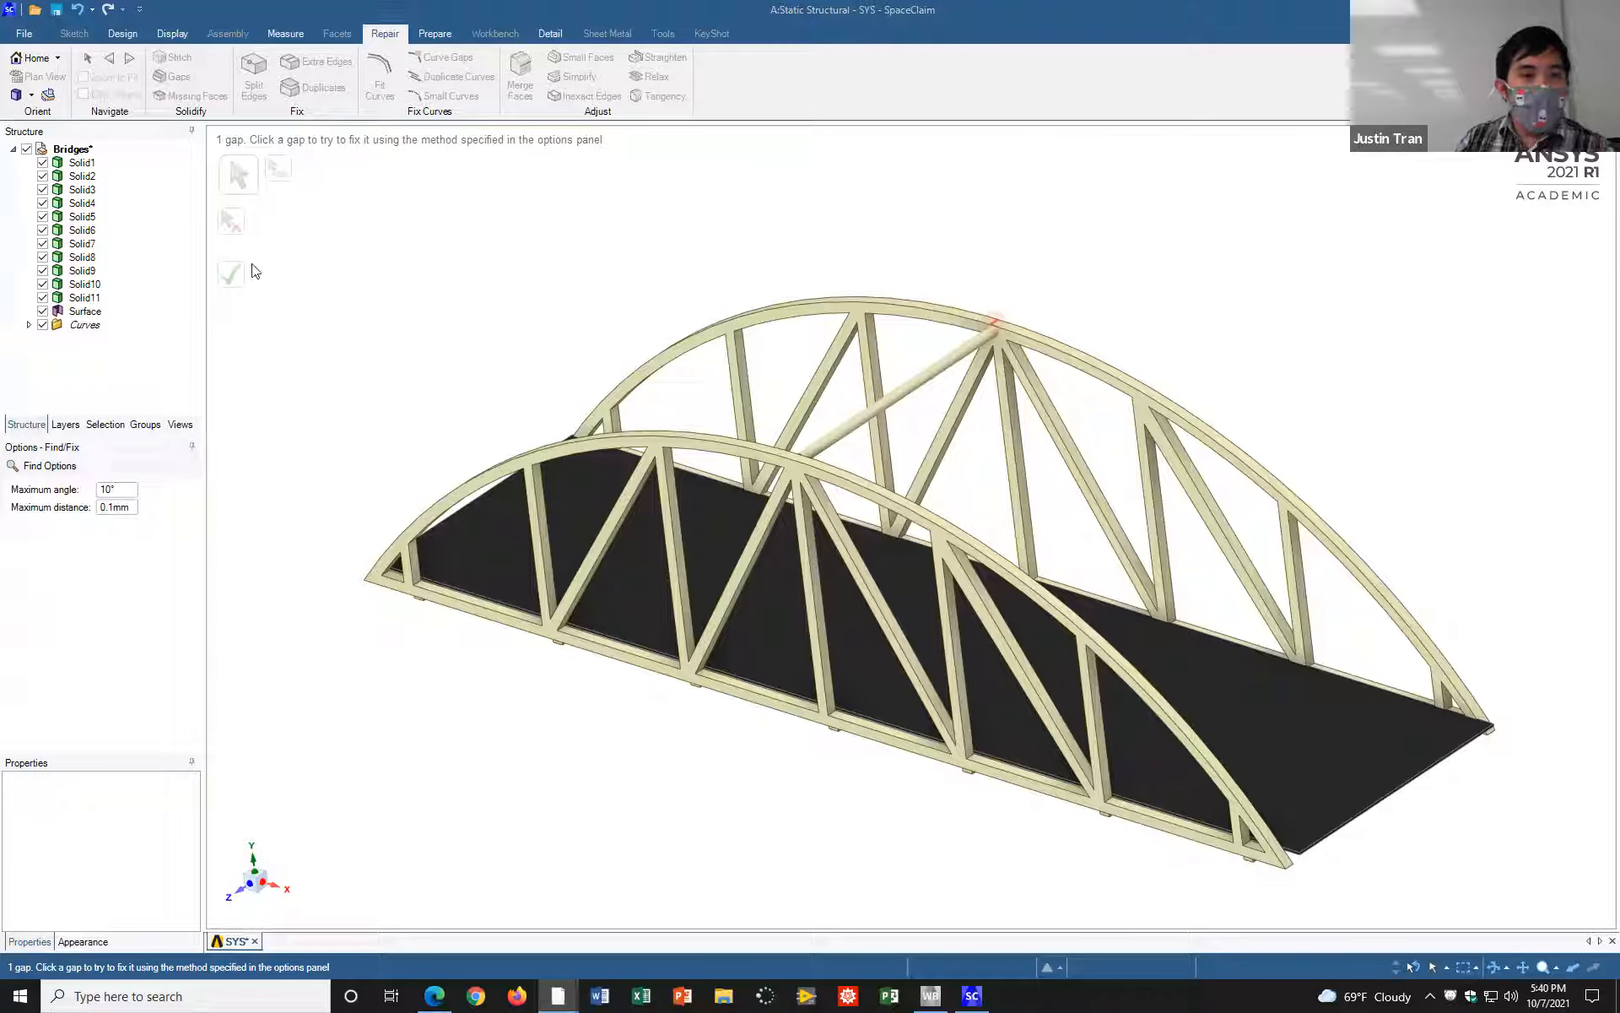
{"action": "left_click", "coordinate": [347, 11]}
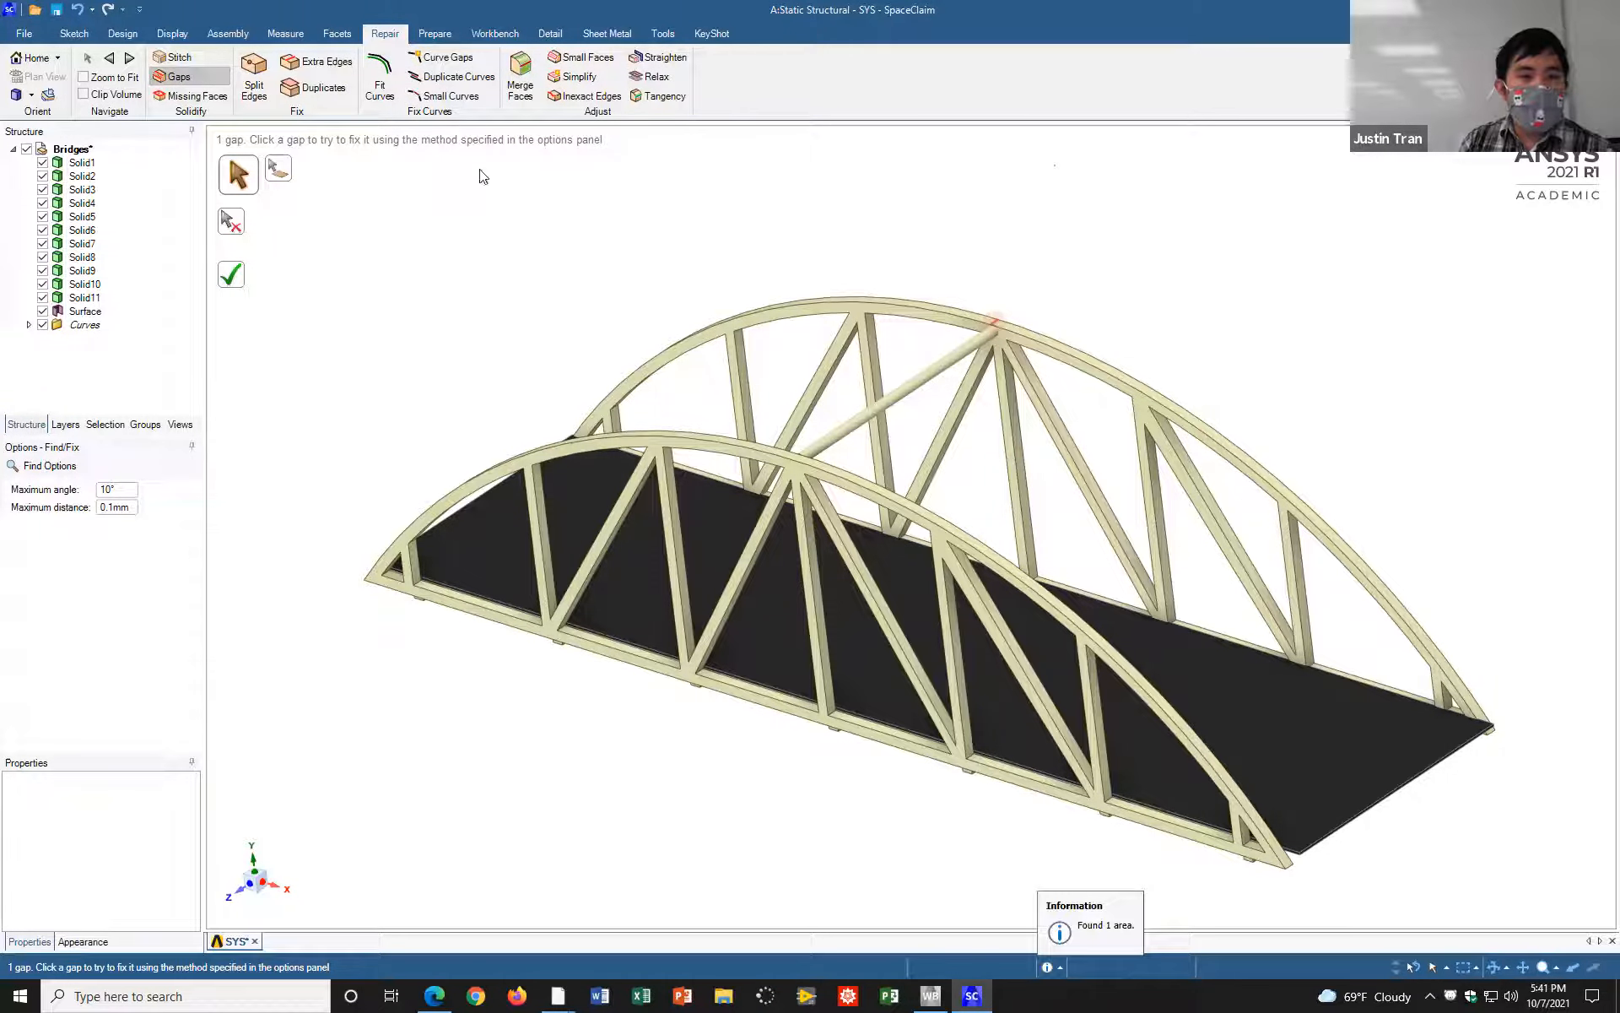
Step: Bring up the geometry preparation tools and examine the bridge's thin deck plate and slender truss members from several angles
{"action": "left_click", "coordinate": [439, 34]}
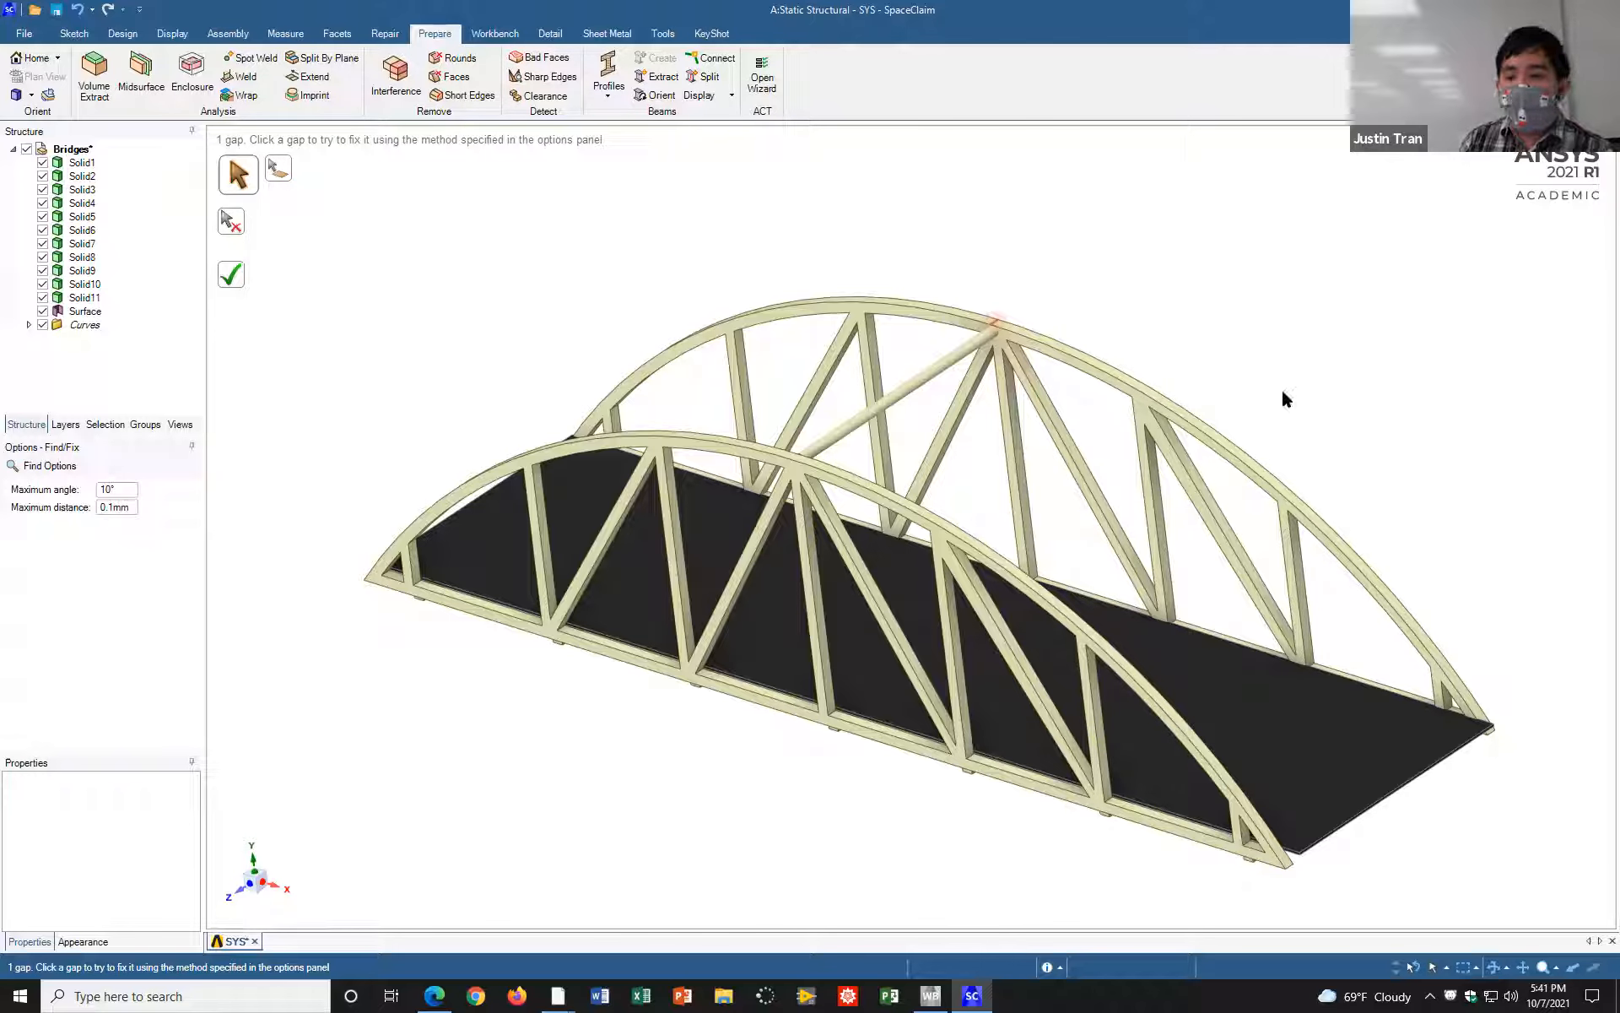
{"action": "middle_click_drag", "start_coordinate": [1197, 361], "coordinate": [940, 427]}
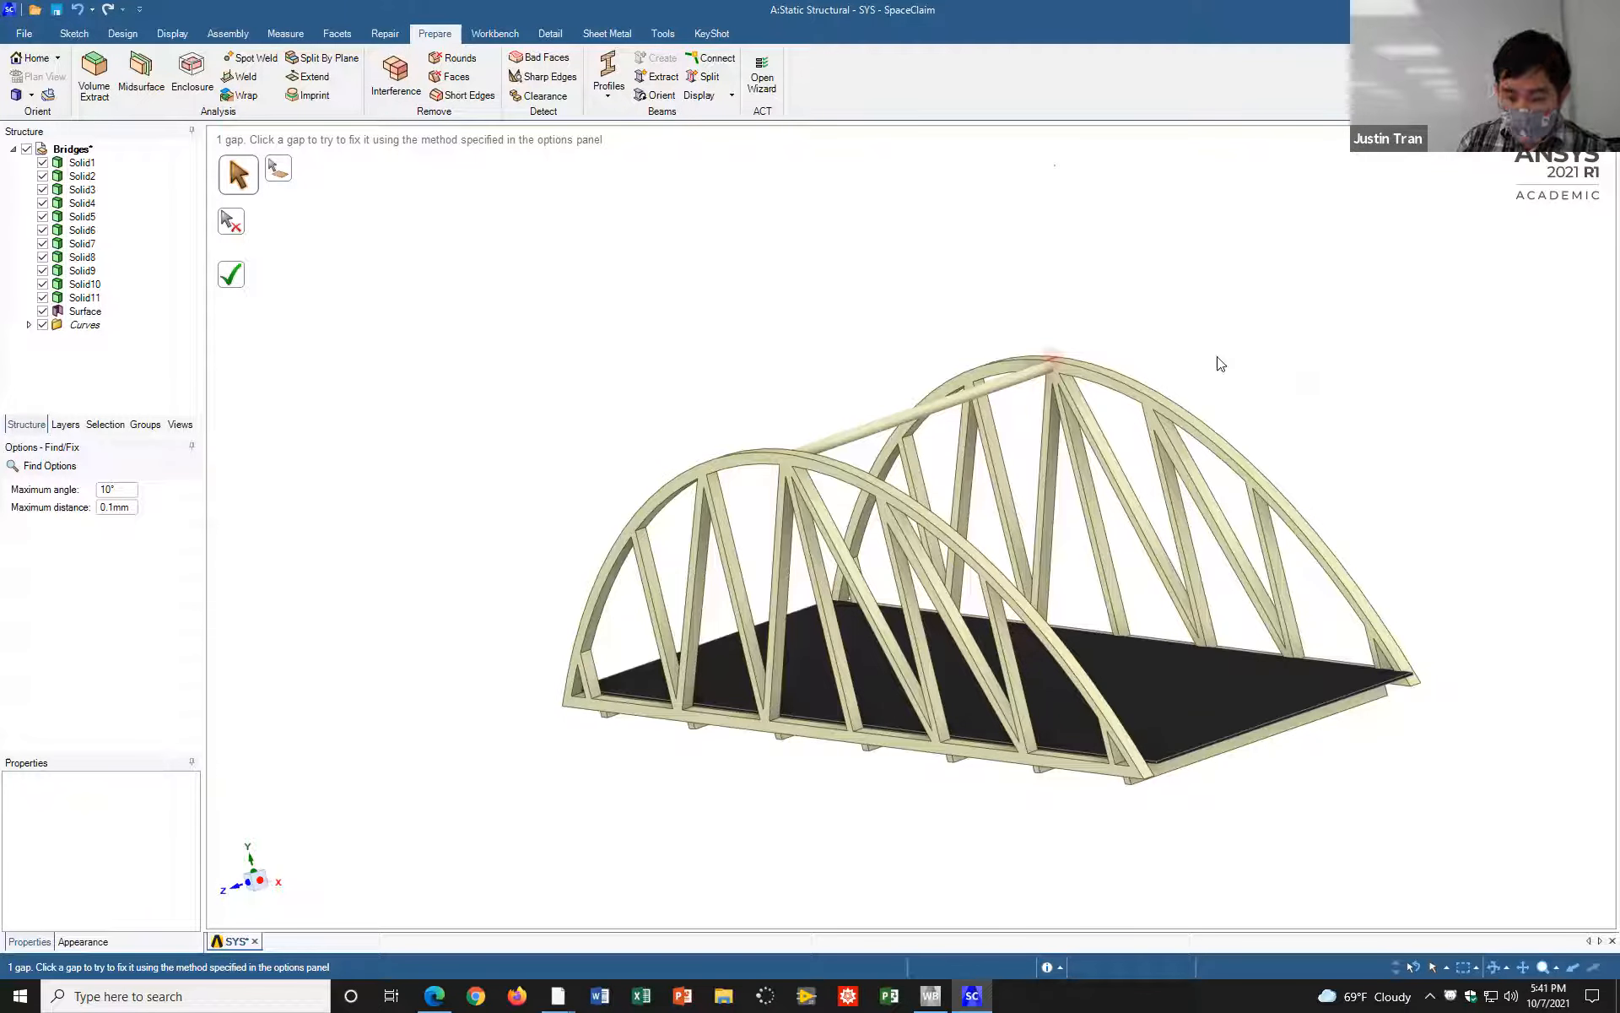
{"action": "middle_click_drag", "start_coordinate": [1140, 344], "coordinate": [1109, 411]}
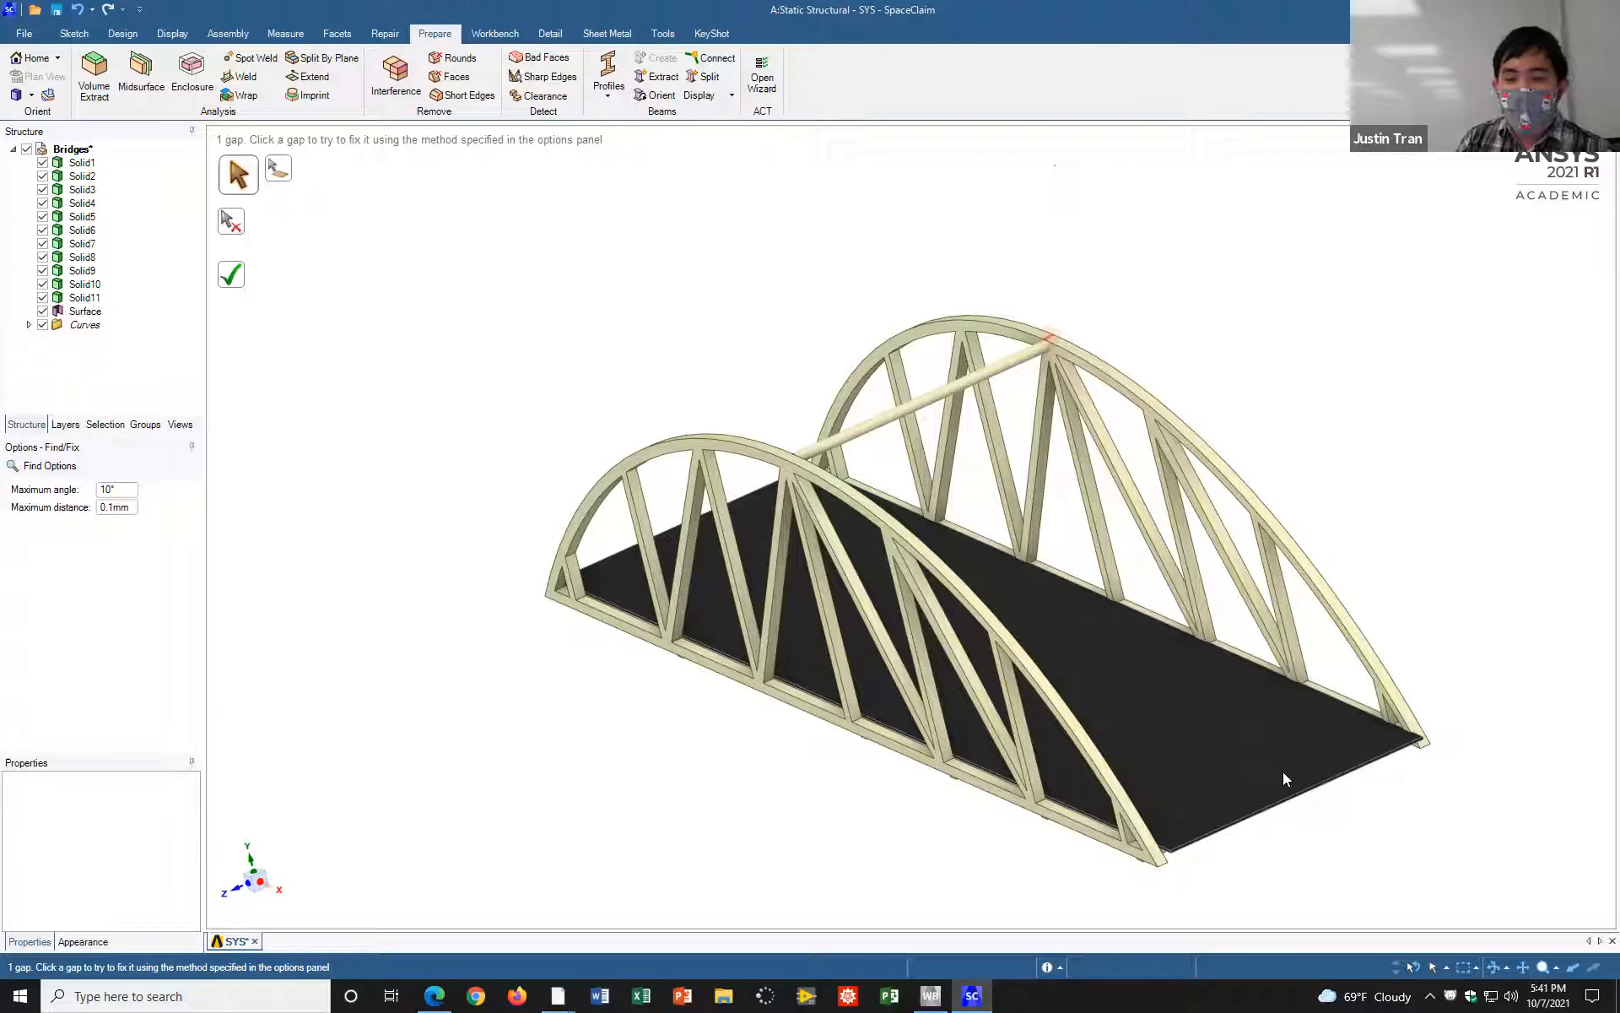
{"action": "middle_click_drag", "start_coordinate": [1258, 753], "coordinate": [1200, 733]}
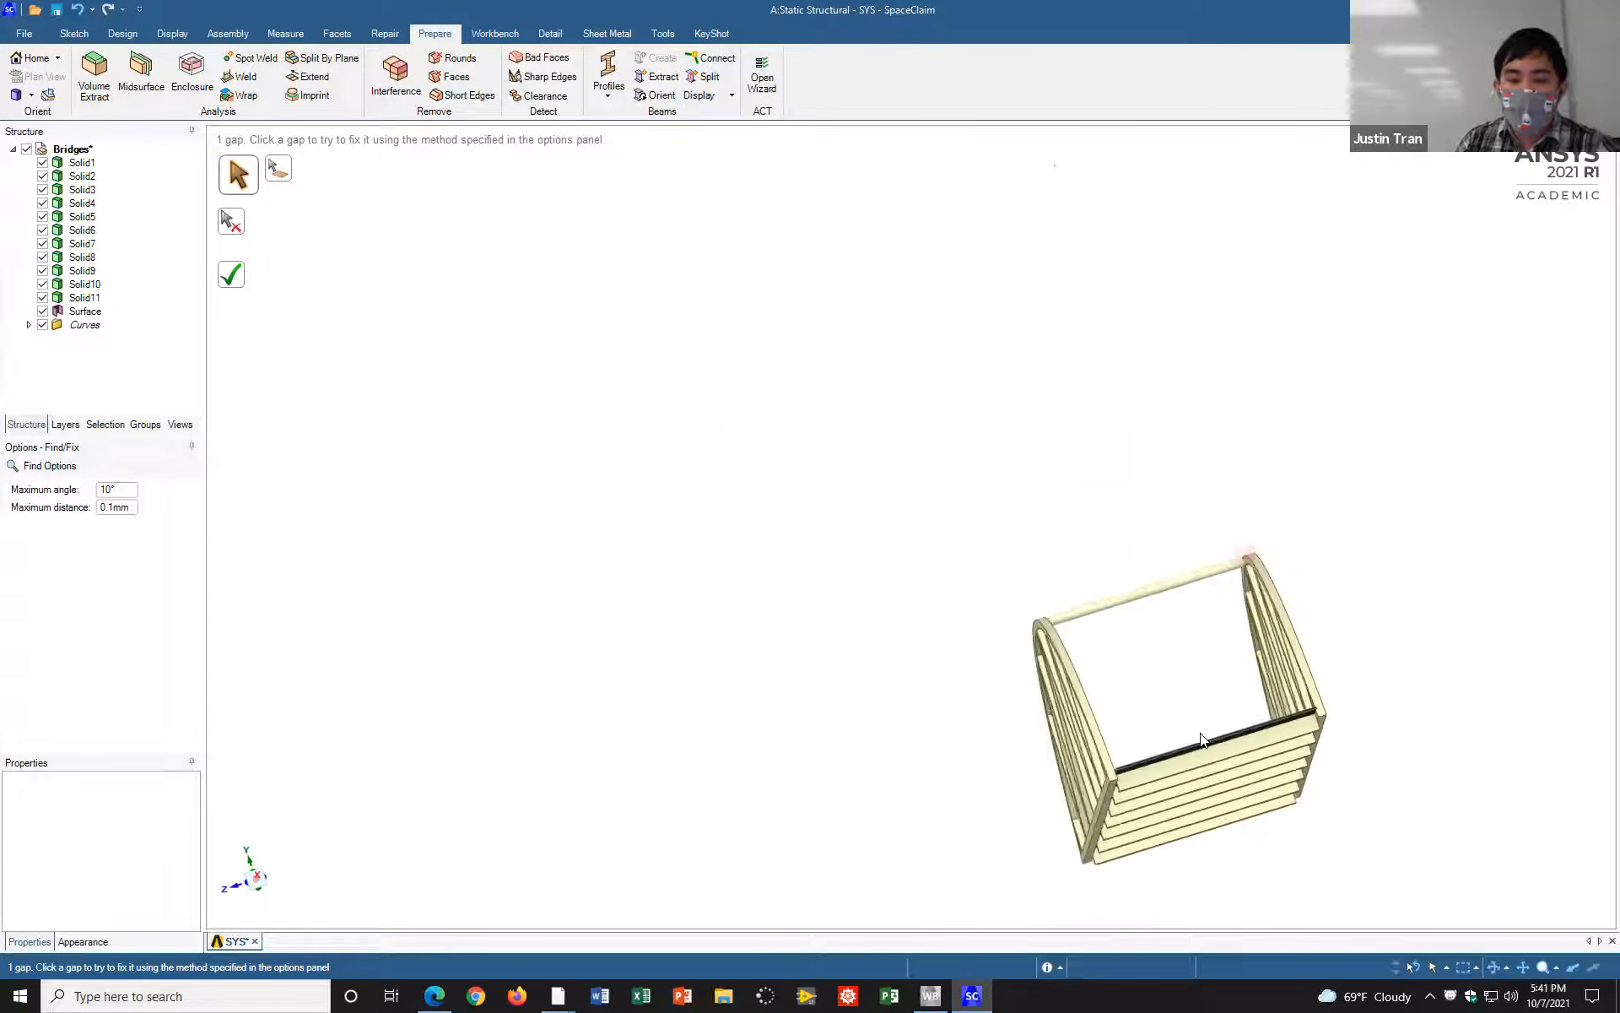
{"action": "scroll", "coordinate": [1212, 735], "scroll_direction": "up", "scroll_amount": 3}
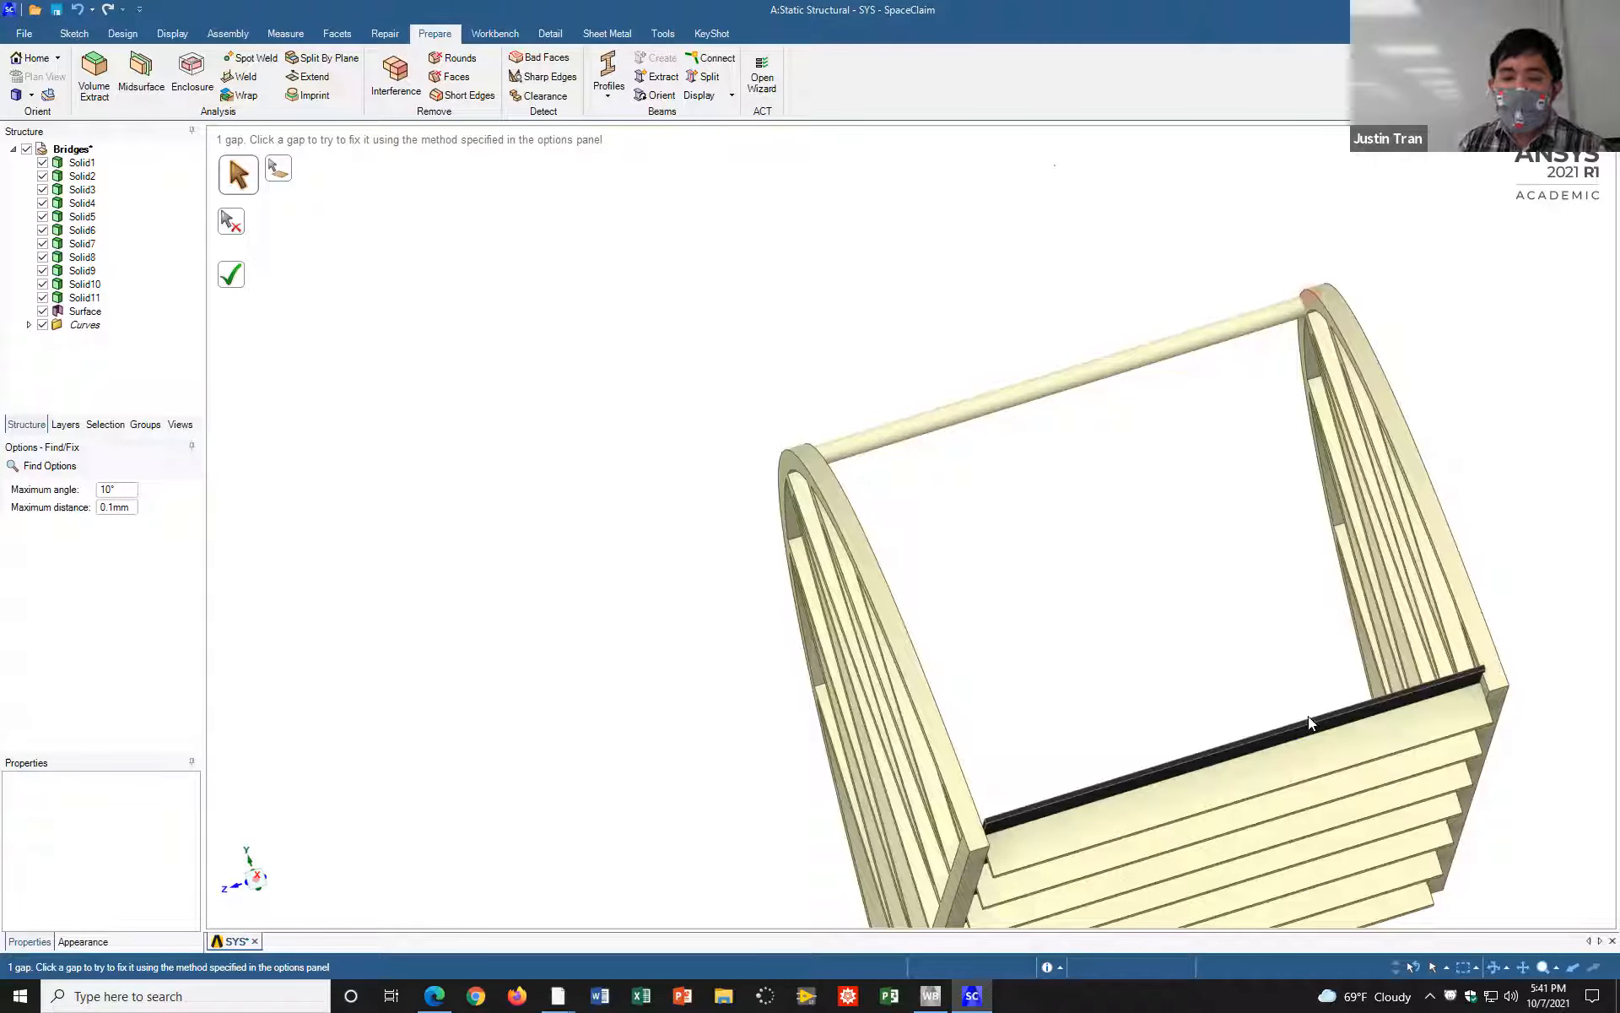
{"action": "middle_click_drag", "start_coordinate": [1283, 650], "coordinate": [1314, 715]}
{"action": "scroll", "coordinate": [1315, 715], "scroll_direction": "down", "scroll_amount": 5}
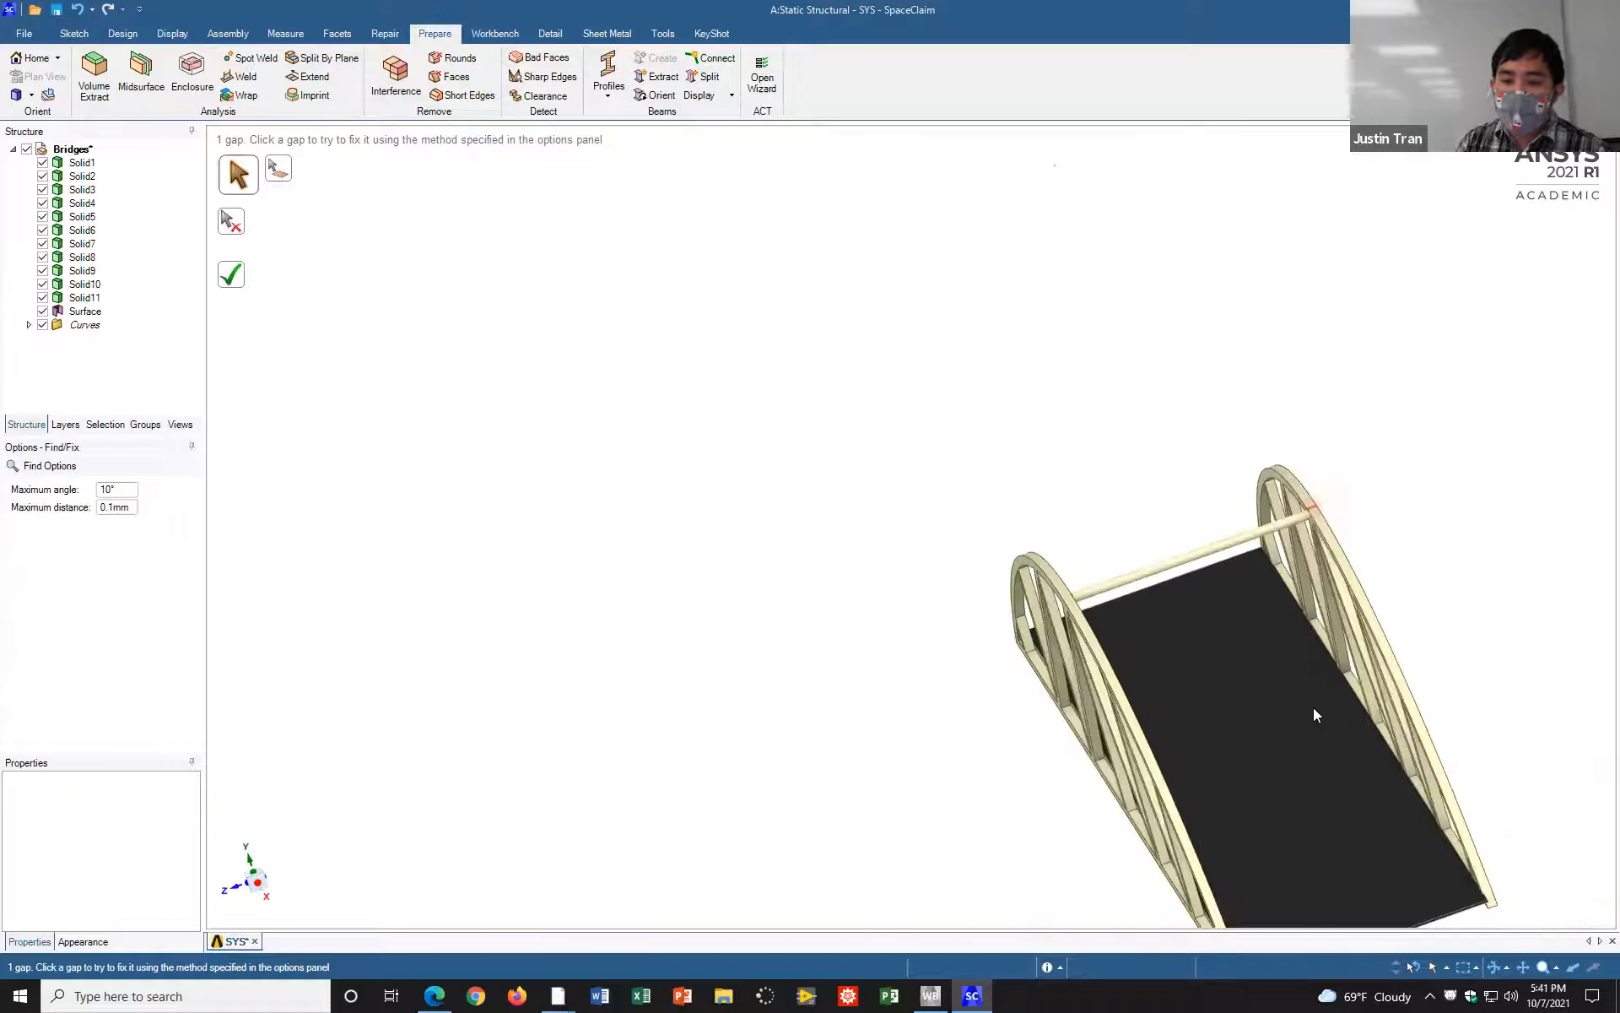
{"action": "middle_click_drag", "start_coordinate": [1215, 571], "coordinate": [1026, 478], "text": "shift"}
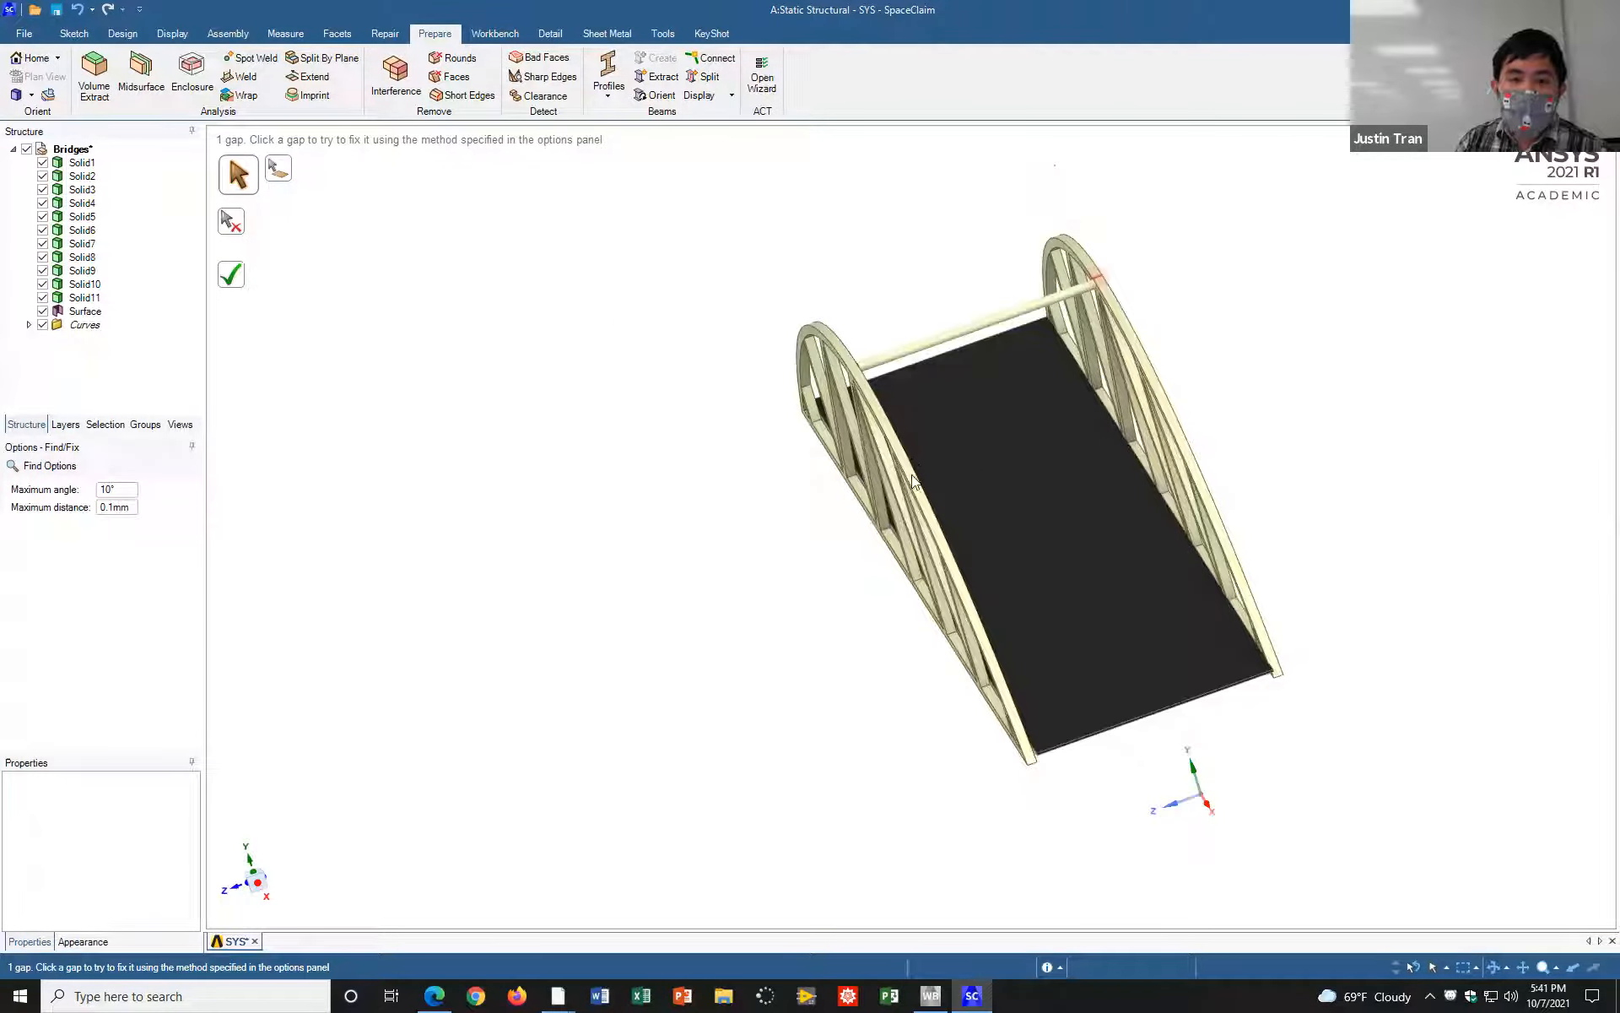
{"action": "mouse_move", "coordinate": [876, 467]}
{"action": "middle_mouse_down"}
{"action": "mouse_move", "coordinate": [802, 441]}
{"action": "mouse_move", "coordinate": [803, 456]}
{"action": "mouse_move", "coordinate": [850, 406]}
{"action": "middle_mouse_up"}
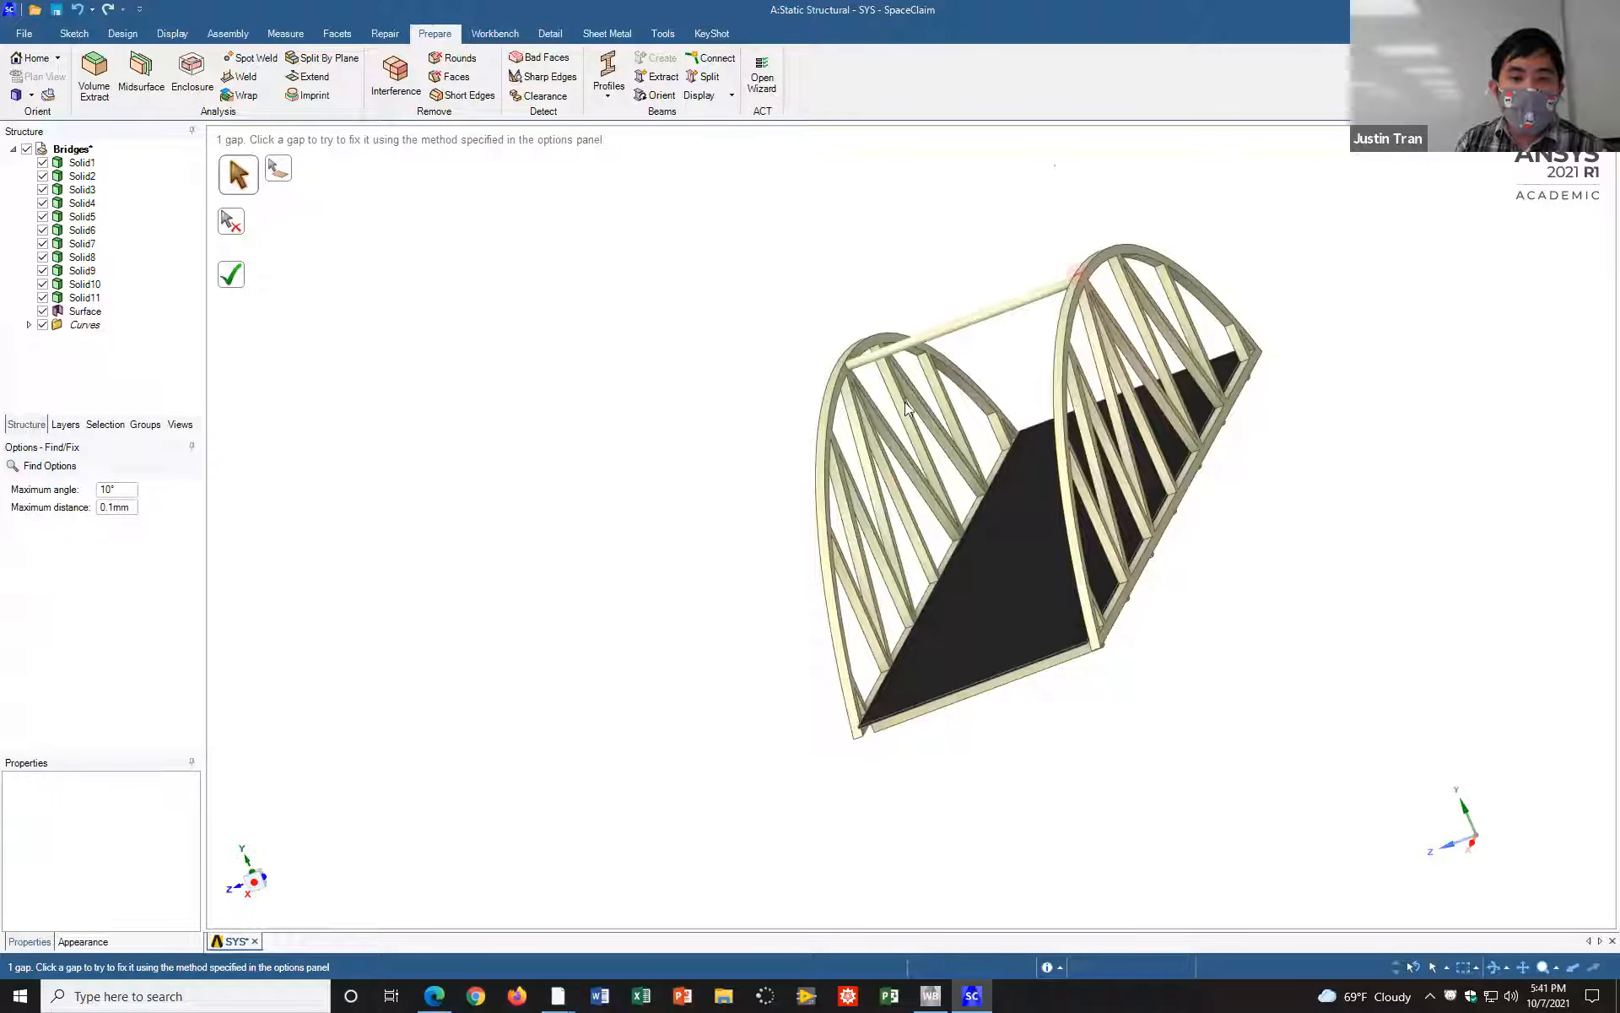
{"action": "middle_click_drag", "start_coordinate": [1084, 426], "coordinate": [1087, 435]}
{"action": "scroll", "coordinate": [1080, 432], "scroll_direction": "down", "scroll_amount": 4}
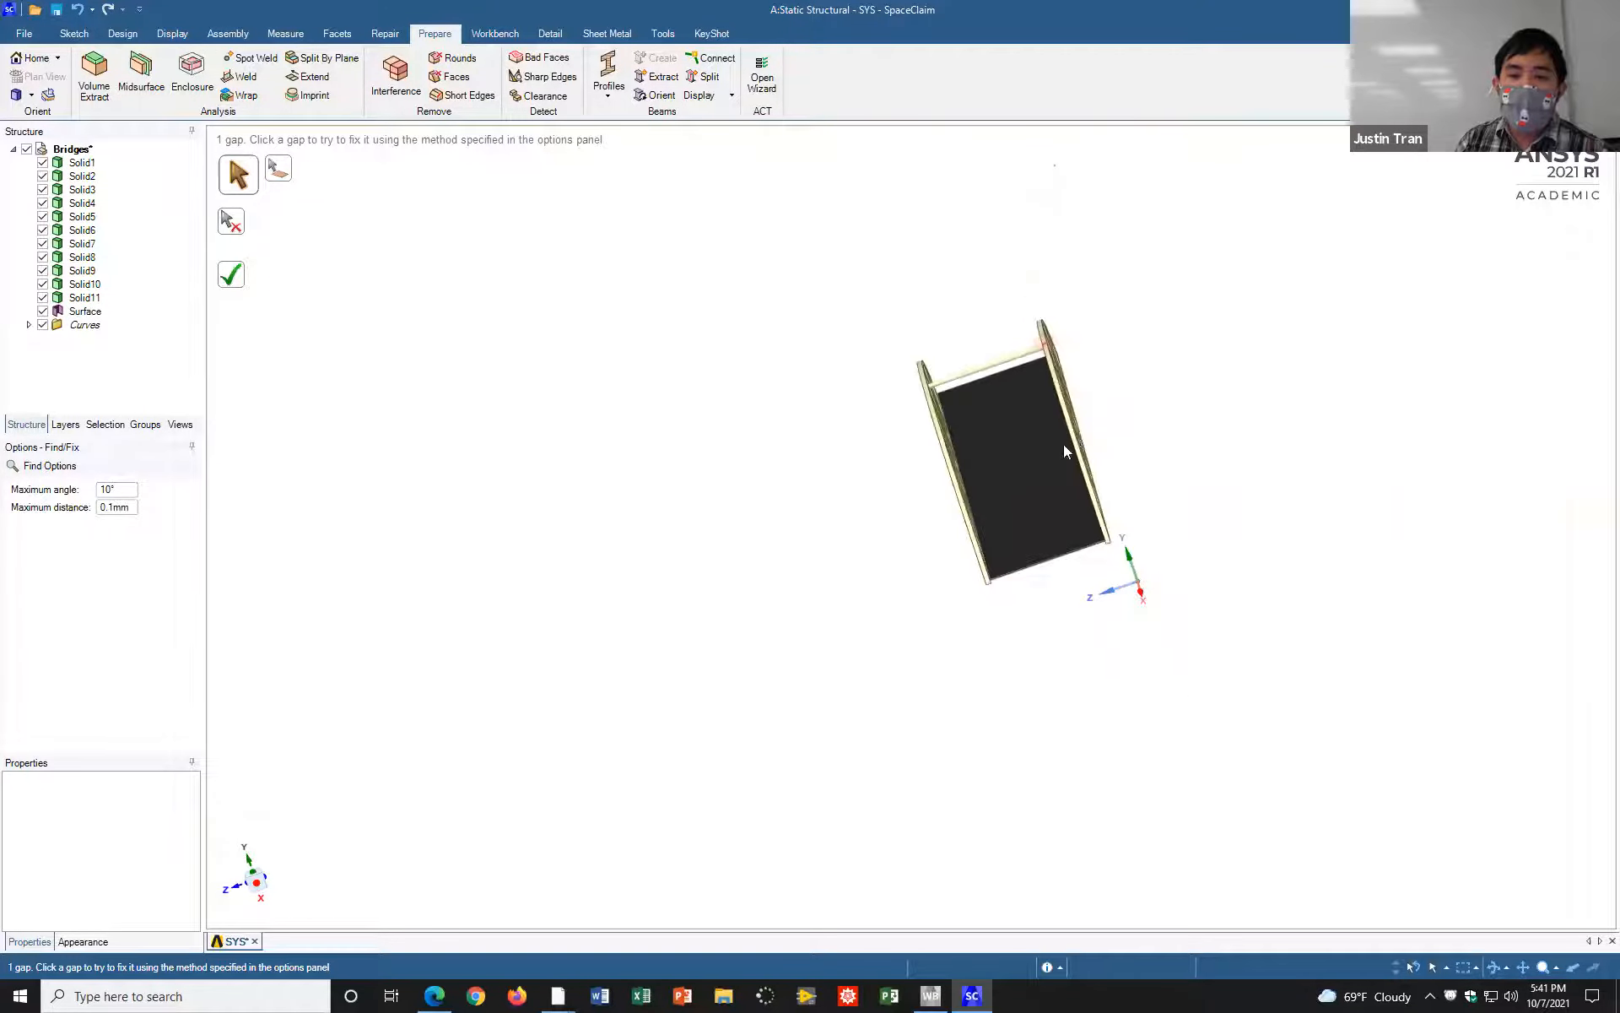
{"action": "scroll", "coordinate": [1072, 434], "scroll_direction": "up", "scroll_amount": 6}
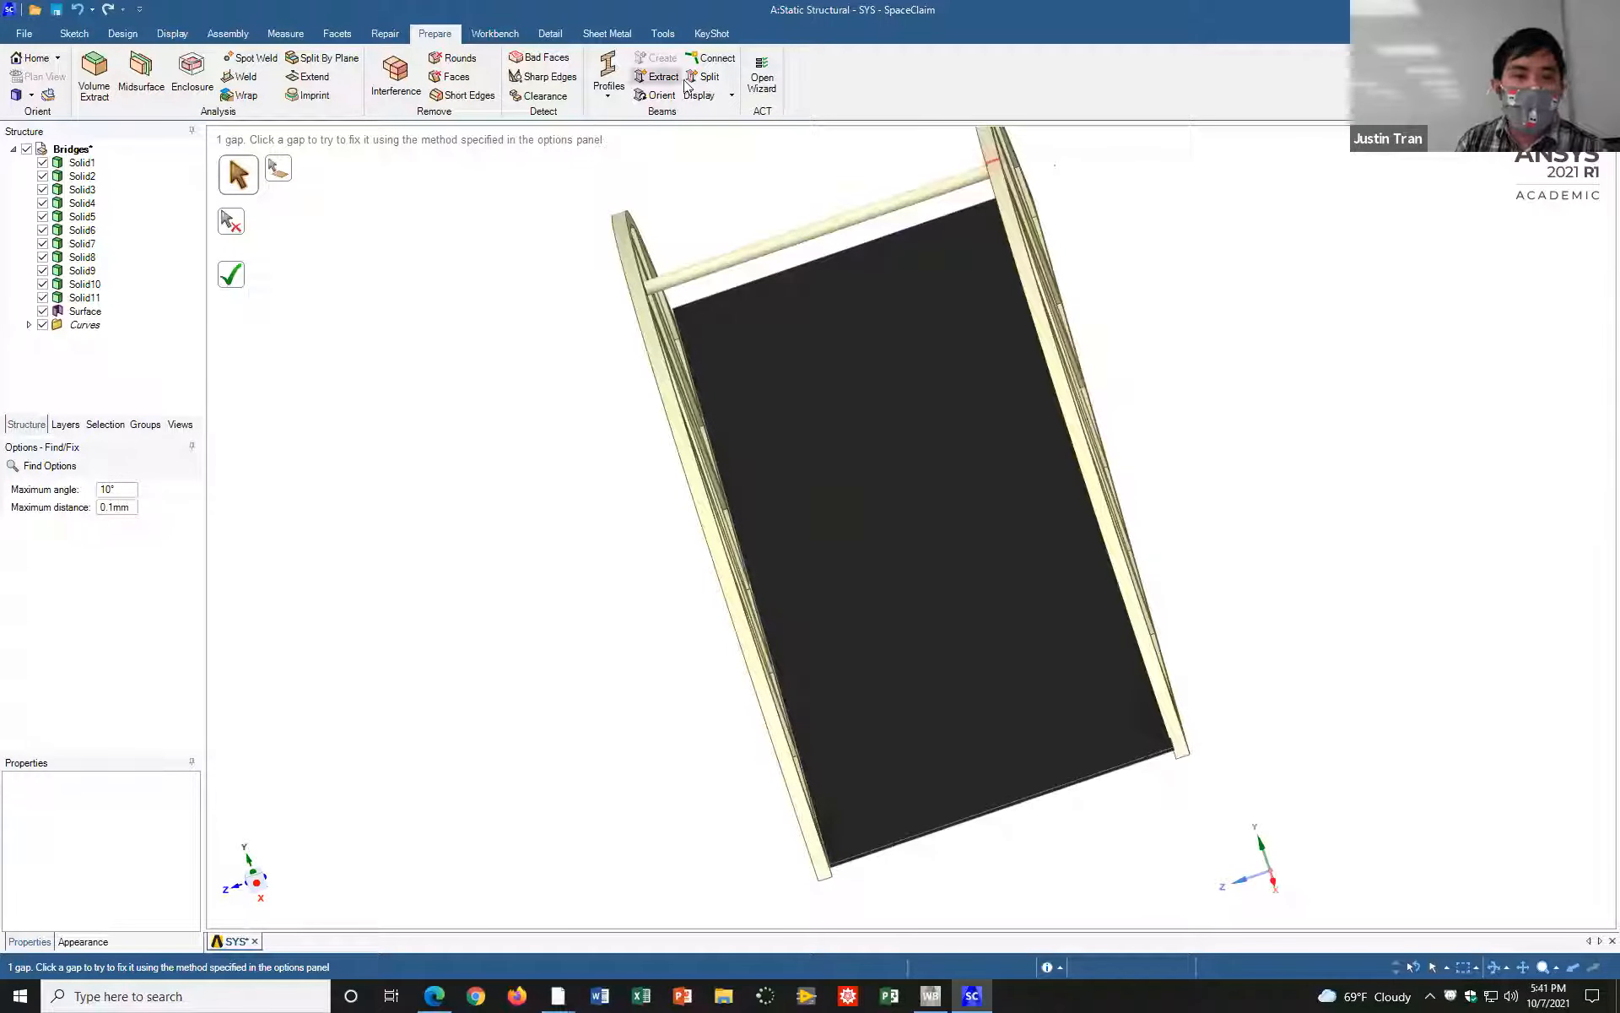
{"action": "left_click", "coordinate": [762, 77]}
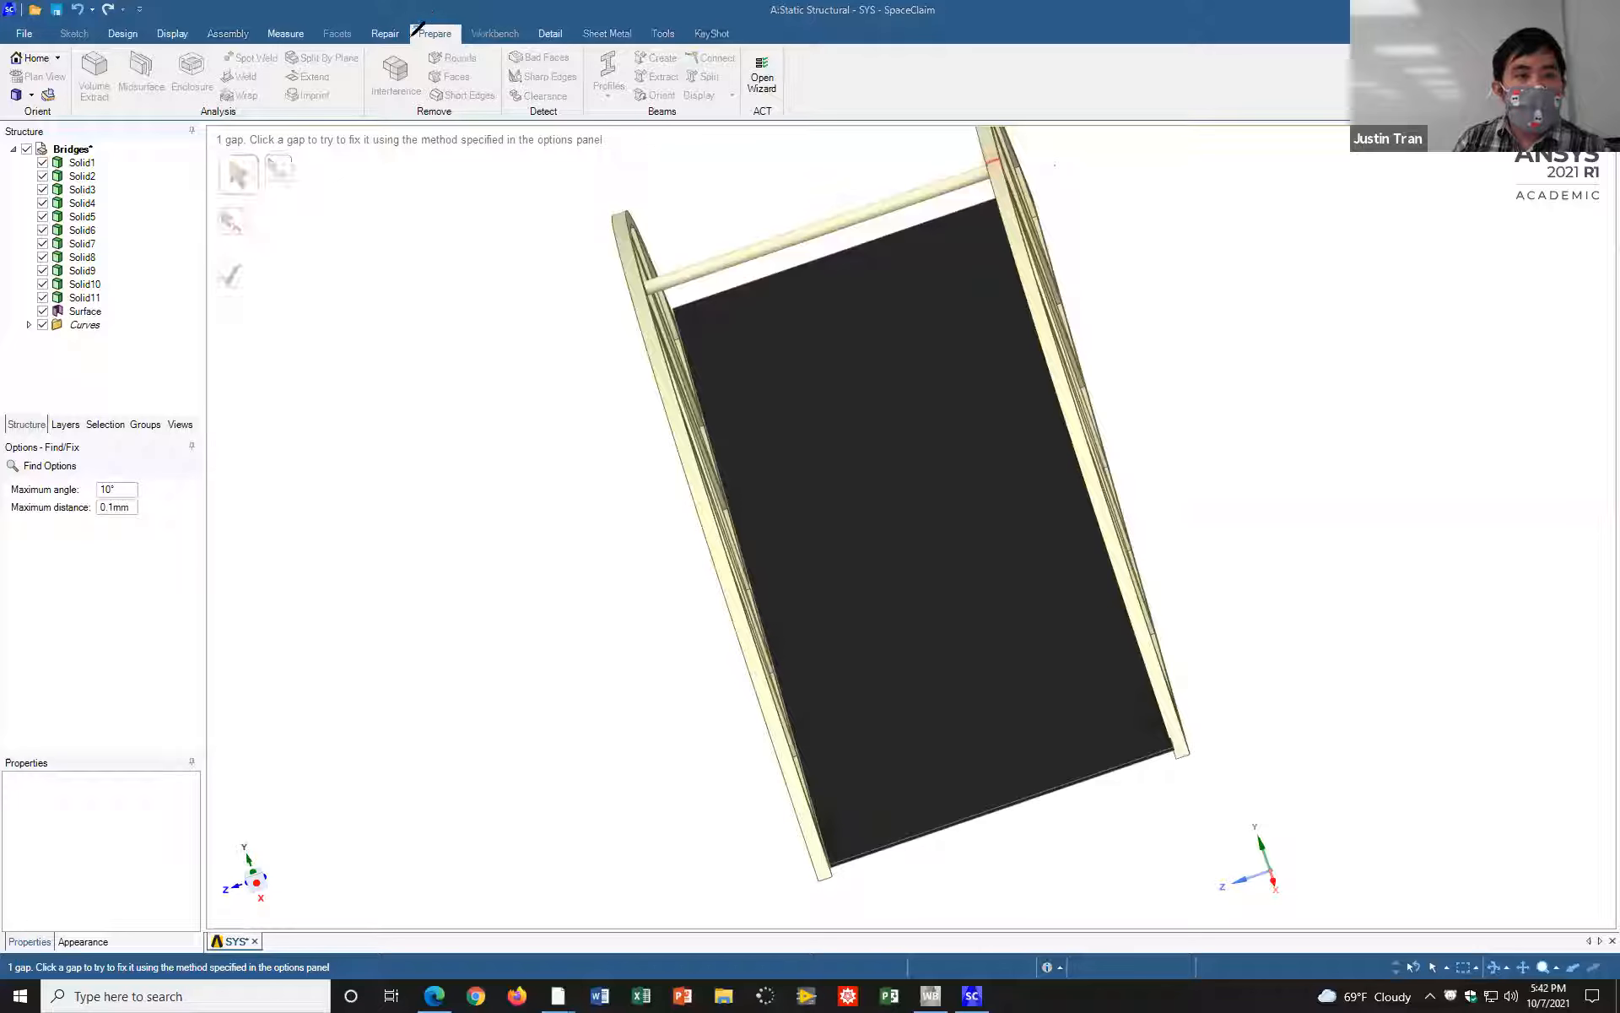
{"action": "mouse_move", "coordinate": [413, 43]}
{"action": "left_mouse_down"}
{"action": "mouse_move", "coordinate": [466, 36]}
{"action": "mouse_move", "coordinate": [434, 18]}
{"action": "mouse_move", "coordinate": [402, 51]}
{"action": "left_mouse_up"}
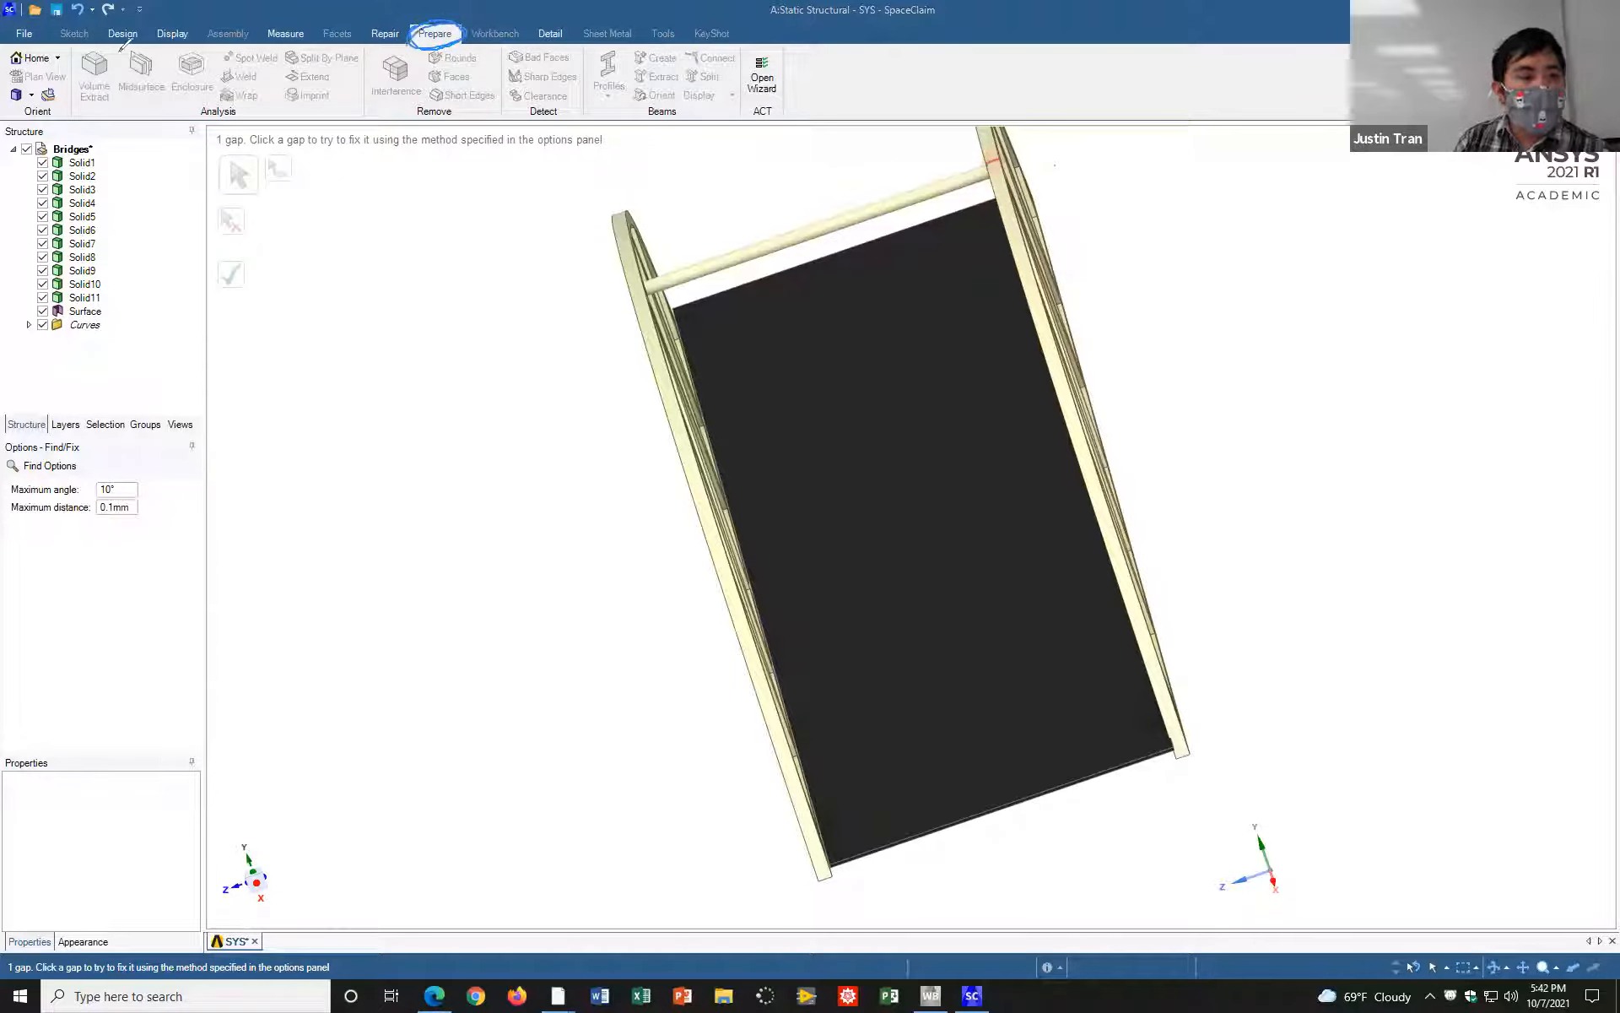
{"action": "mouse_move", "coordinate": [118, 64]}
{"action": "left_mouse_down"}
{"action": "mouse_move", "coordinate": [154, 103]}
{"action": "mouse_move", "coordinate": [149, 32]}
{"action": "mouse_move", "coordinate": [124, 62]}
{"action": "mouse_move", "coordinate": [142, 91]}
{"action": "mouse_move", "coordinate": [176, 72]}
{"action": "mouse_move", "coordinate": [139, 42]}
{"action": "left_mouse_up"}
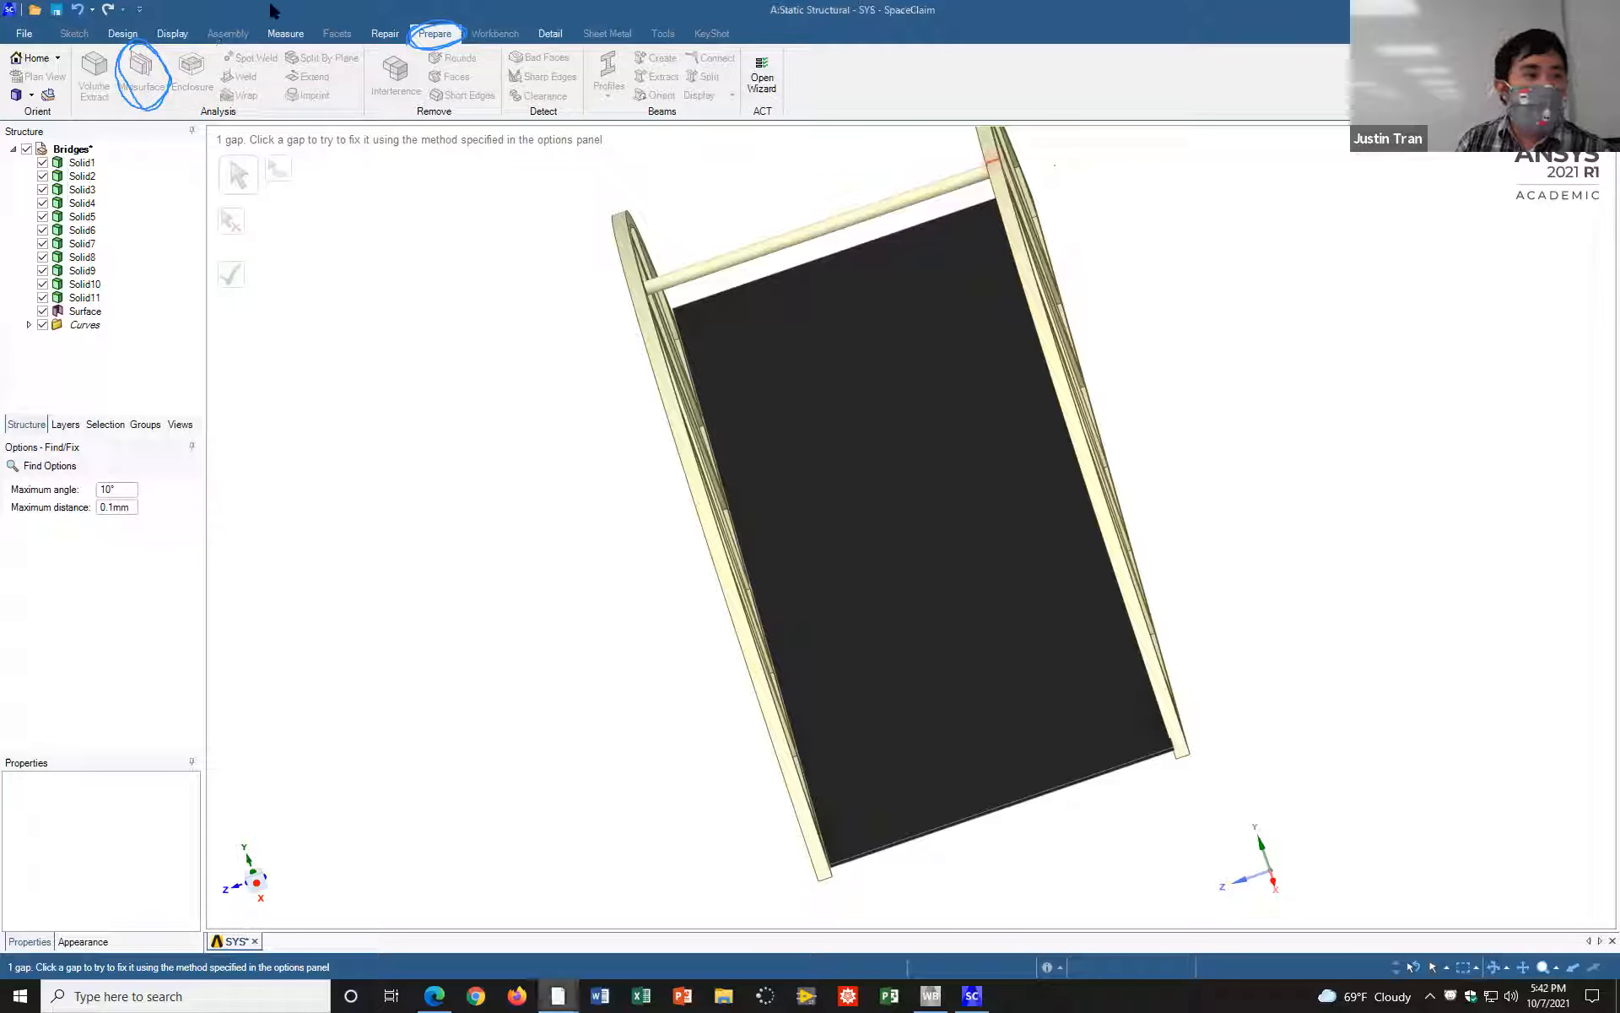
{"action": "left_click", "coordinate": [270, 4]}
Step: Create a midsurface for the near truss side of the bridge by selecting its outer face with the Midsurface tool
{"action": "left_click", "coordinate": [135, 78]}
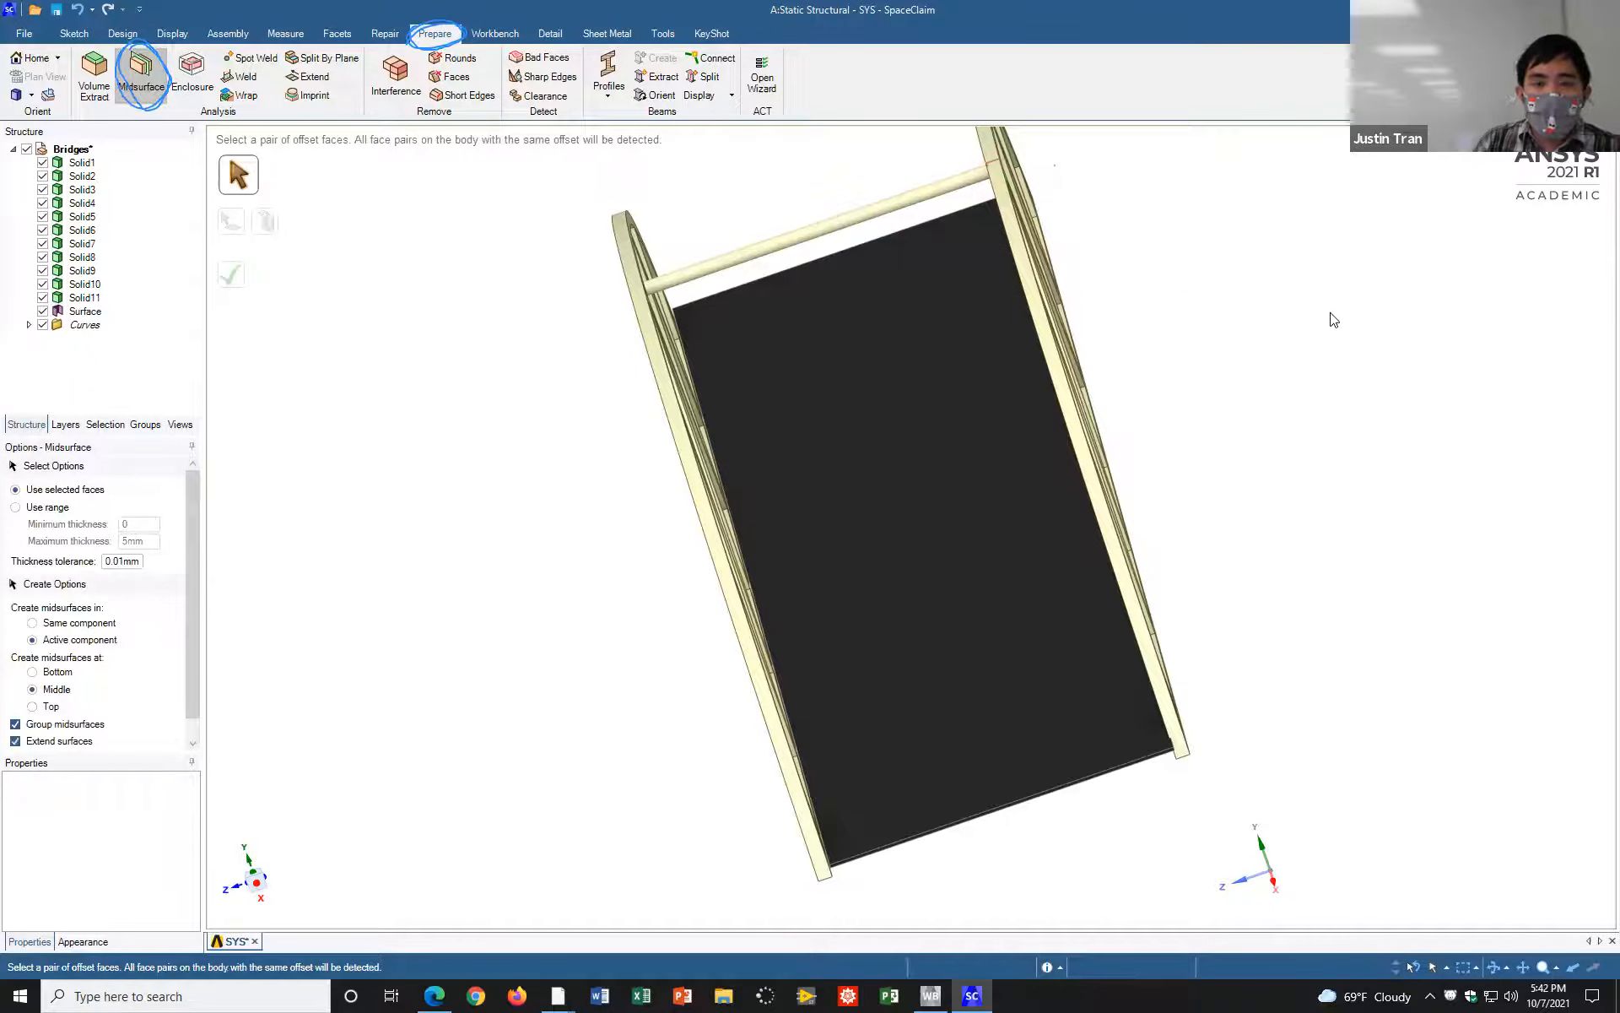
{"action": "mouse_move", "coordinate": [1136, 211]}
{"action": "middle_mouse_down"}
{"action": "mouse_move", "coordinate": [1084, 189]}
{"action": "mouse_move", "coordinate": [1087, 211]}
{"action": "middle_mouse_up"}
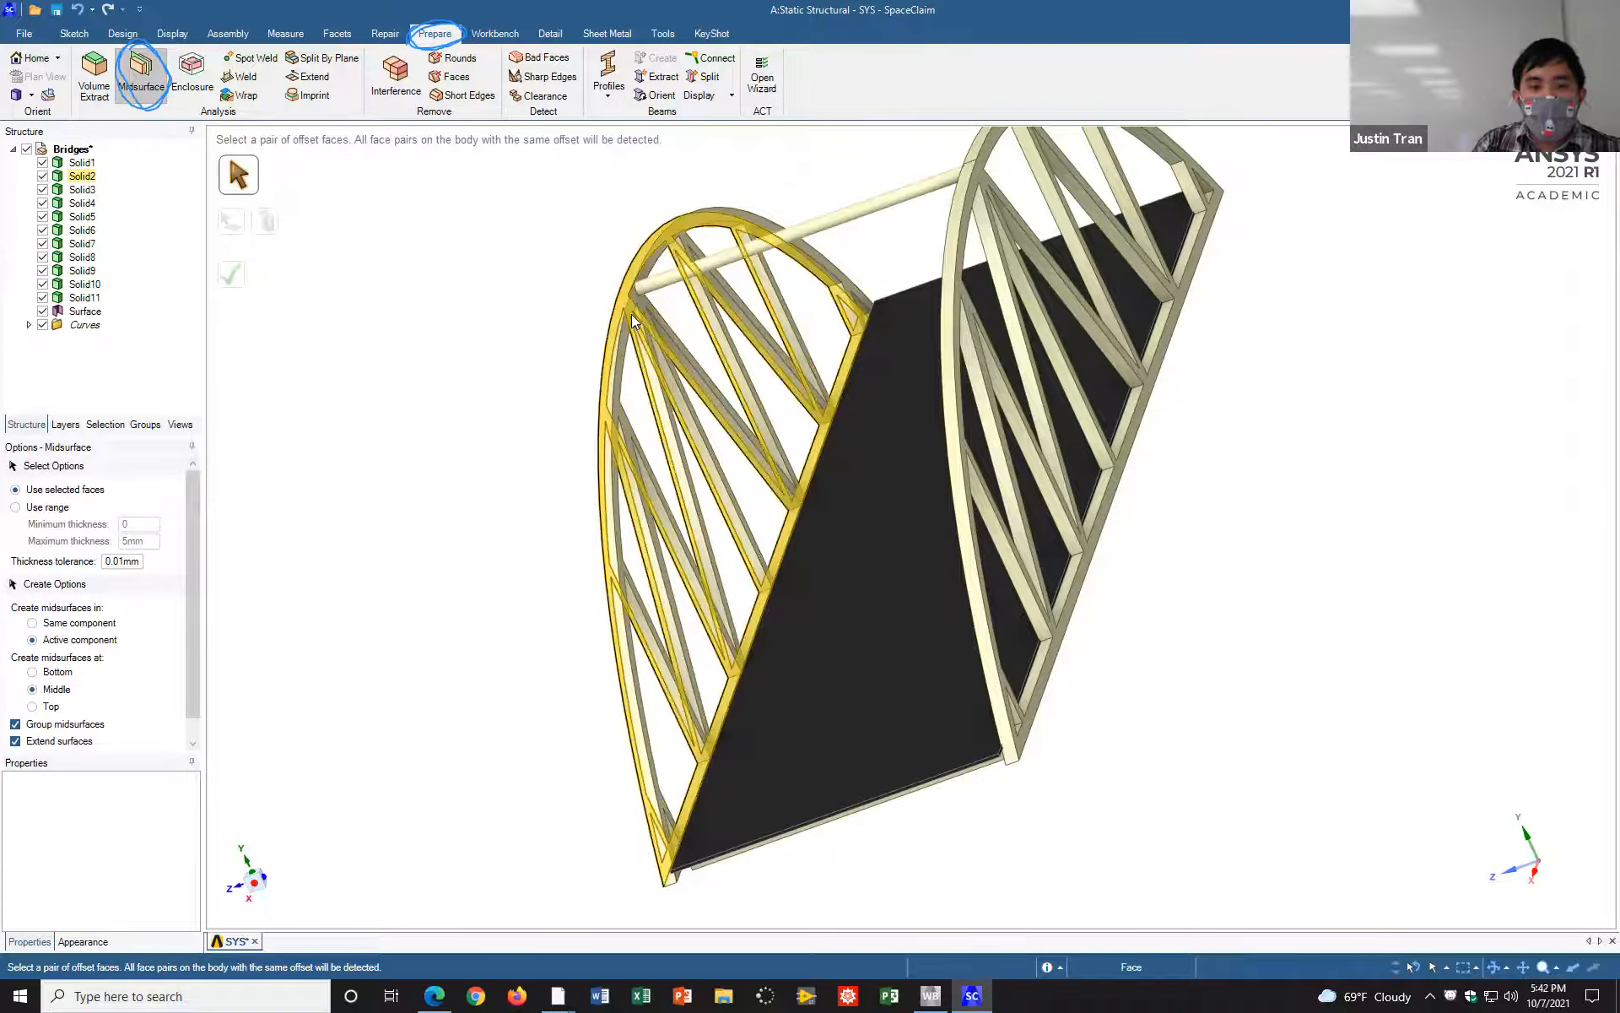
{"action": "mouse_move", "coordinate": [638, 317]}
{"action": "middle_mouse_down"}
{"action": "mouse_move", "coordinate": [689, 277]}
{"action": "mouse_move", "coordinate": [639, 254]}
{"action": "middle_mouse_up"}
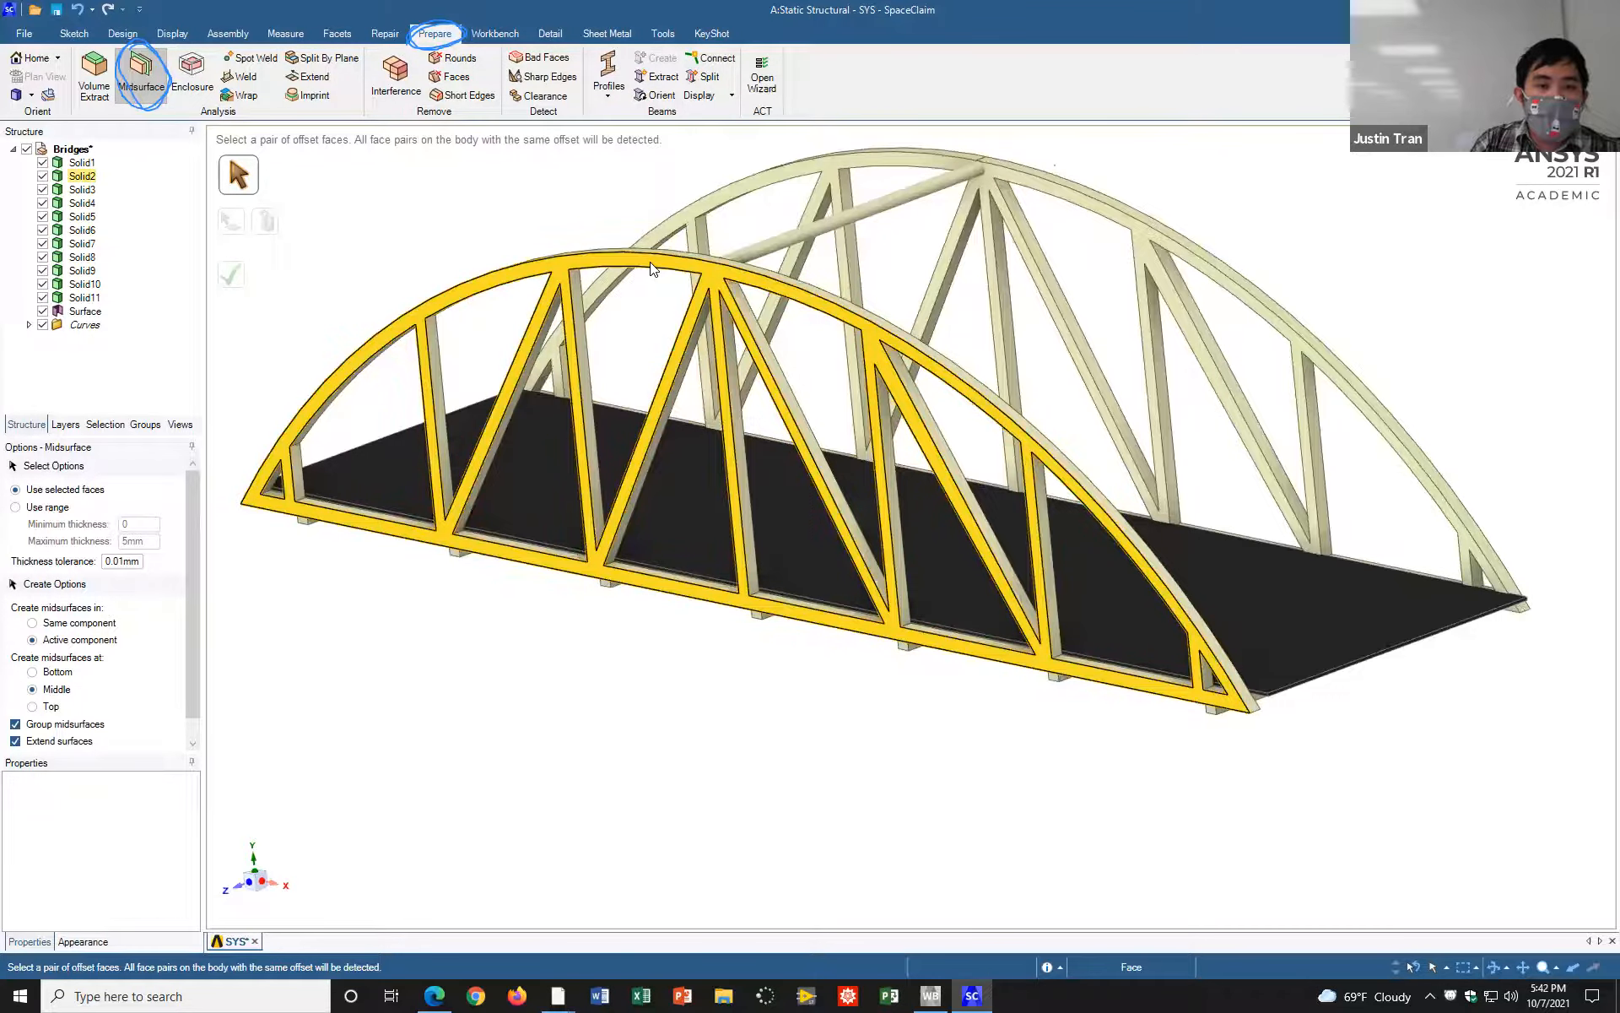
{"action": "left_click", "coordinate": [651, 268]}
{"action": "mouse_move", "coordinate": [1077, 231]}
{"action": "middle_mouse_down"}
{"action": "mouse_move", "coordinate": [1061, 270]}
{"action": "mouse_move", "coordinate": [1164, 289]}
{"action": "mouse_move", "coordinate": [1238, 239]}
{"action": "mouse_move", "coordinate": [1116, 254]}
{"action": "mouse_move", "coordinate": [1203, 236]}
{"action": "middle_mouse_up"}
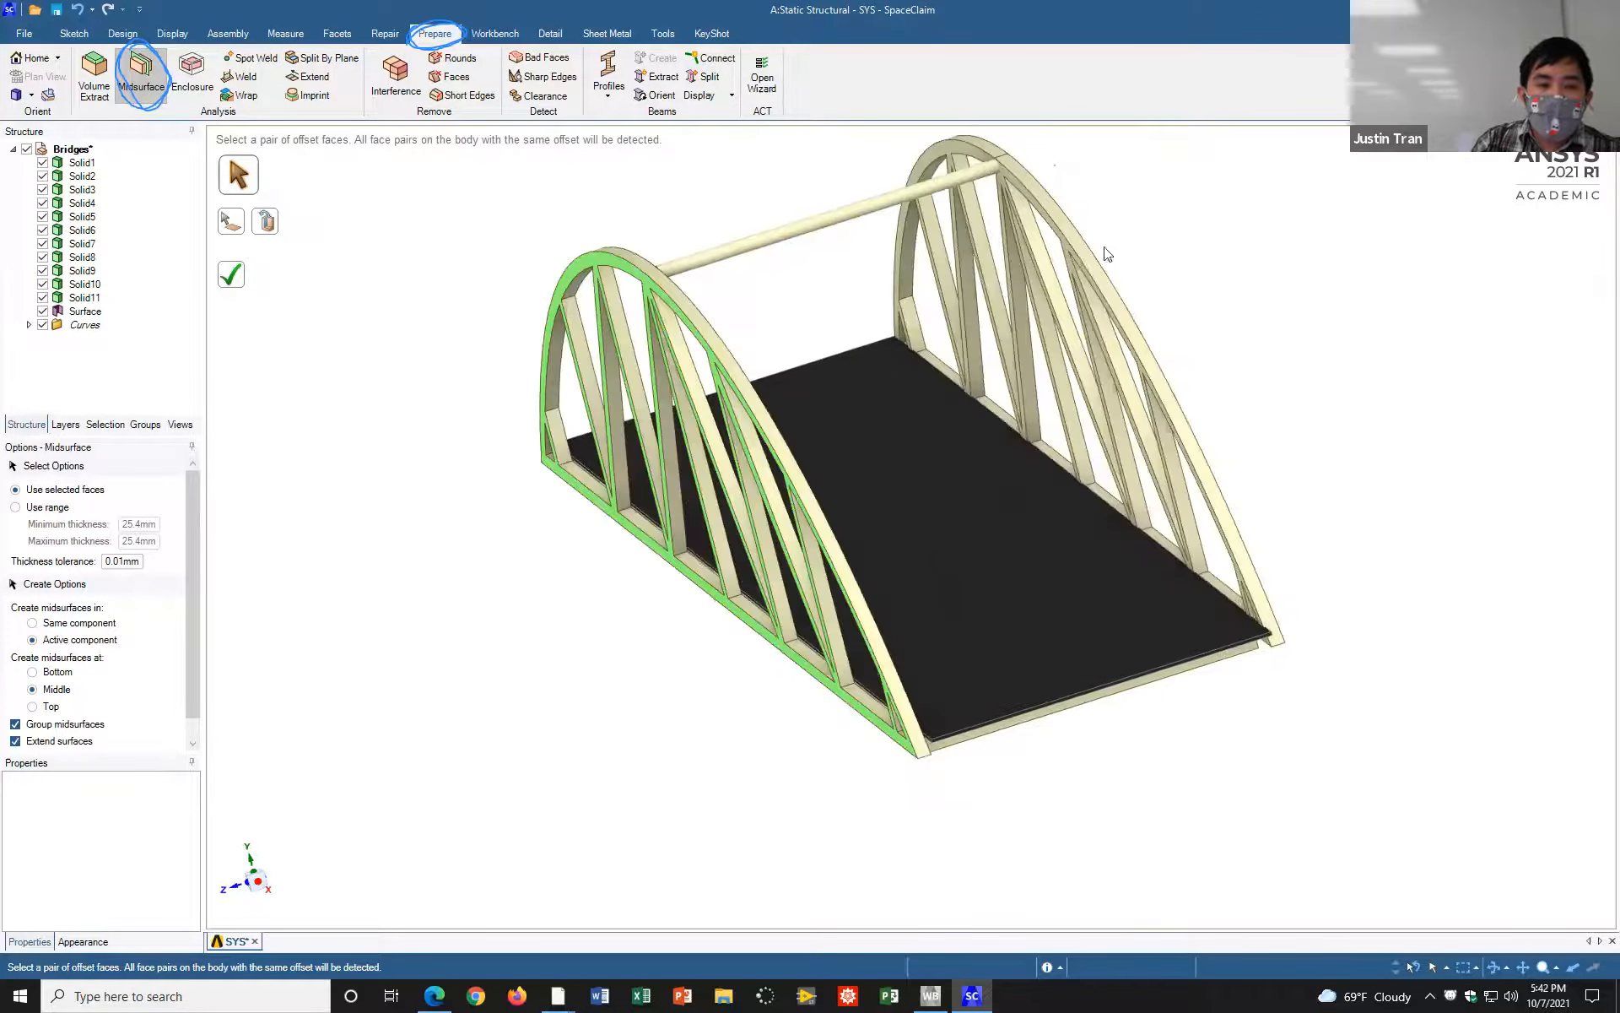
{"action": "left_click", "coordinate": [235, 278]}
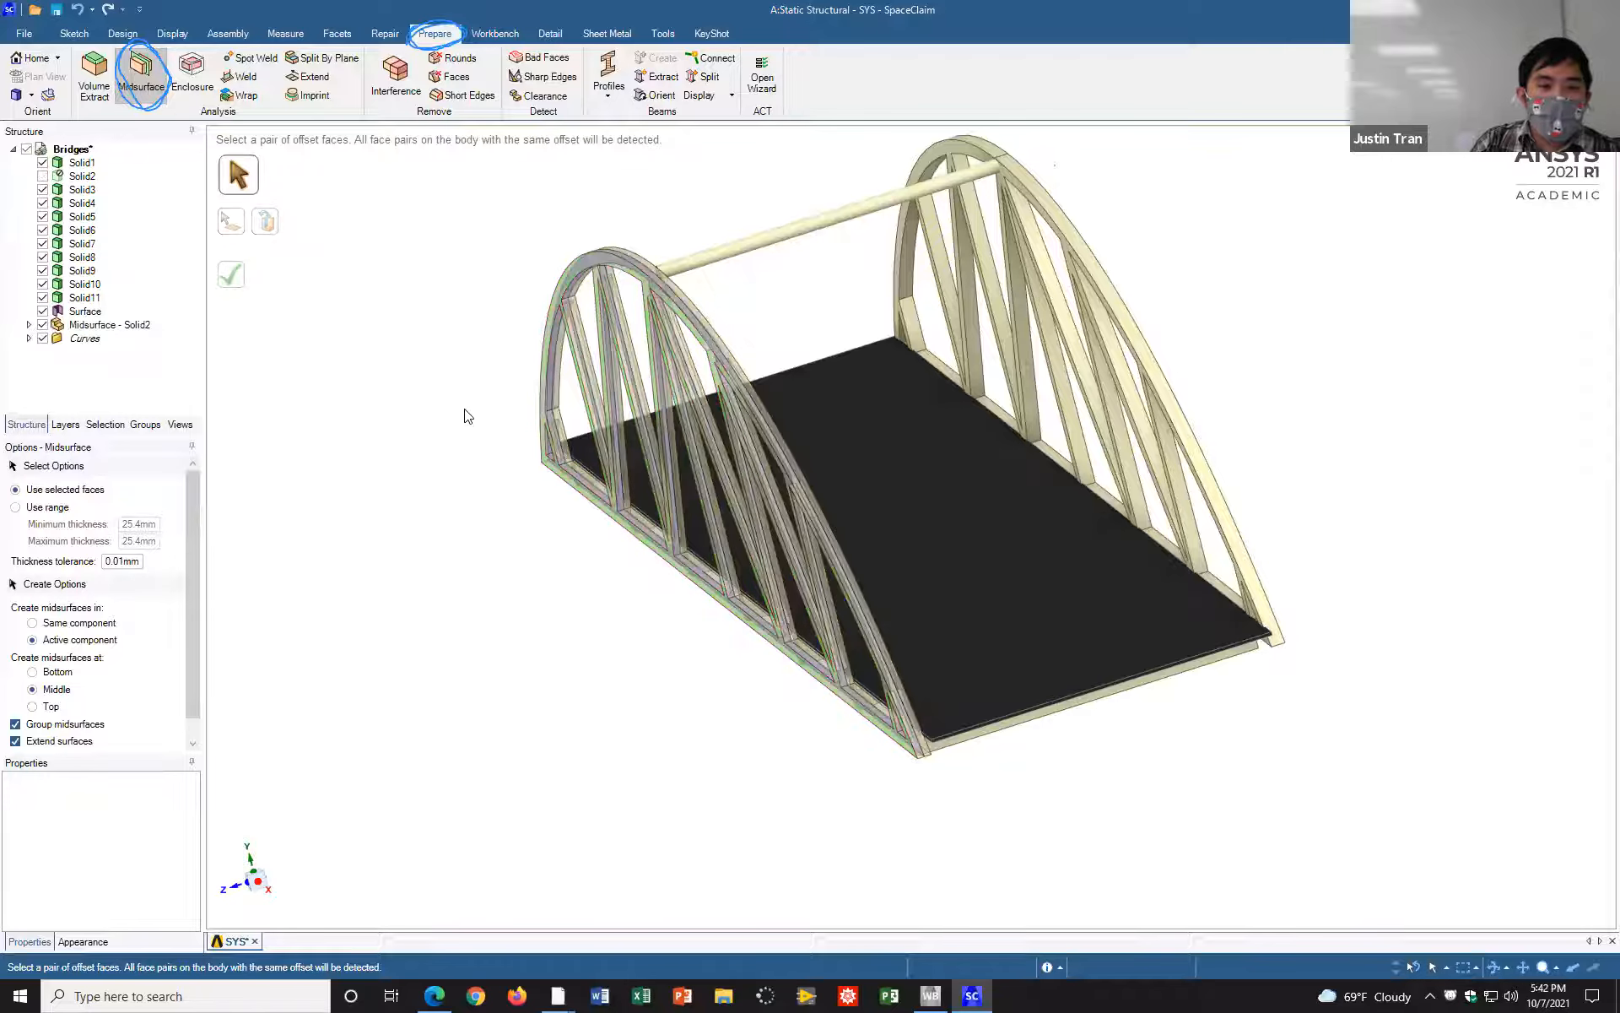
{"action": "middle_click_drag", "start_coordinate": [1189, 263], "coordinate": [1167, 318]}
{"action": "mouse_move", "coordinate": [1175, 316]}
{"action": "middle_mouse_down"}
{"action": "mouse_move", "coordinate": [1165, 286]}
{"action": "mouse_move", "coordinate": [1180, 298]}
{"action": "middle_mouse_up"}
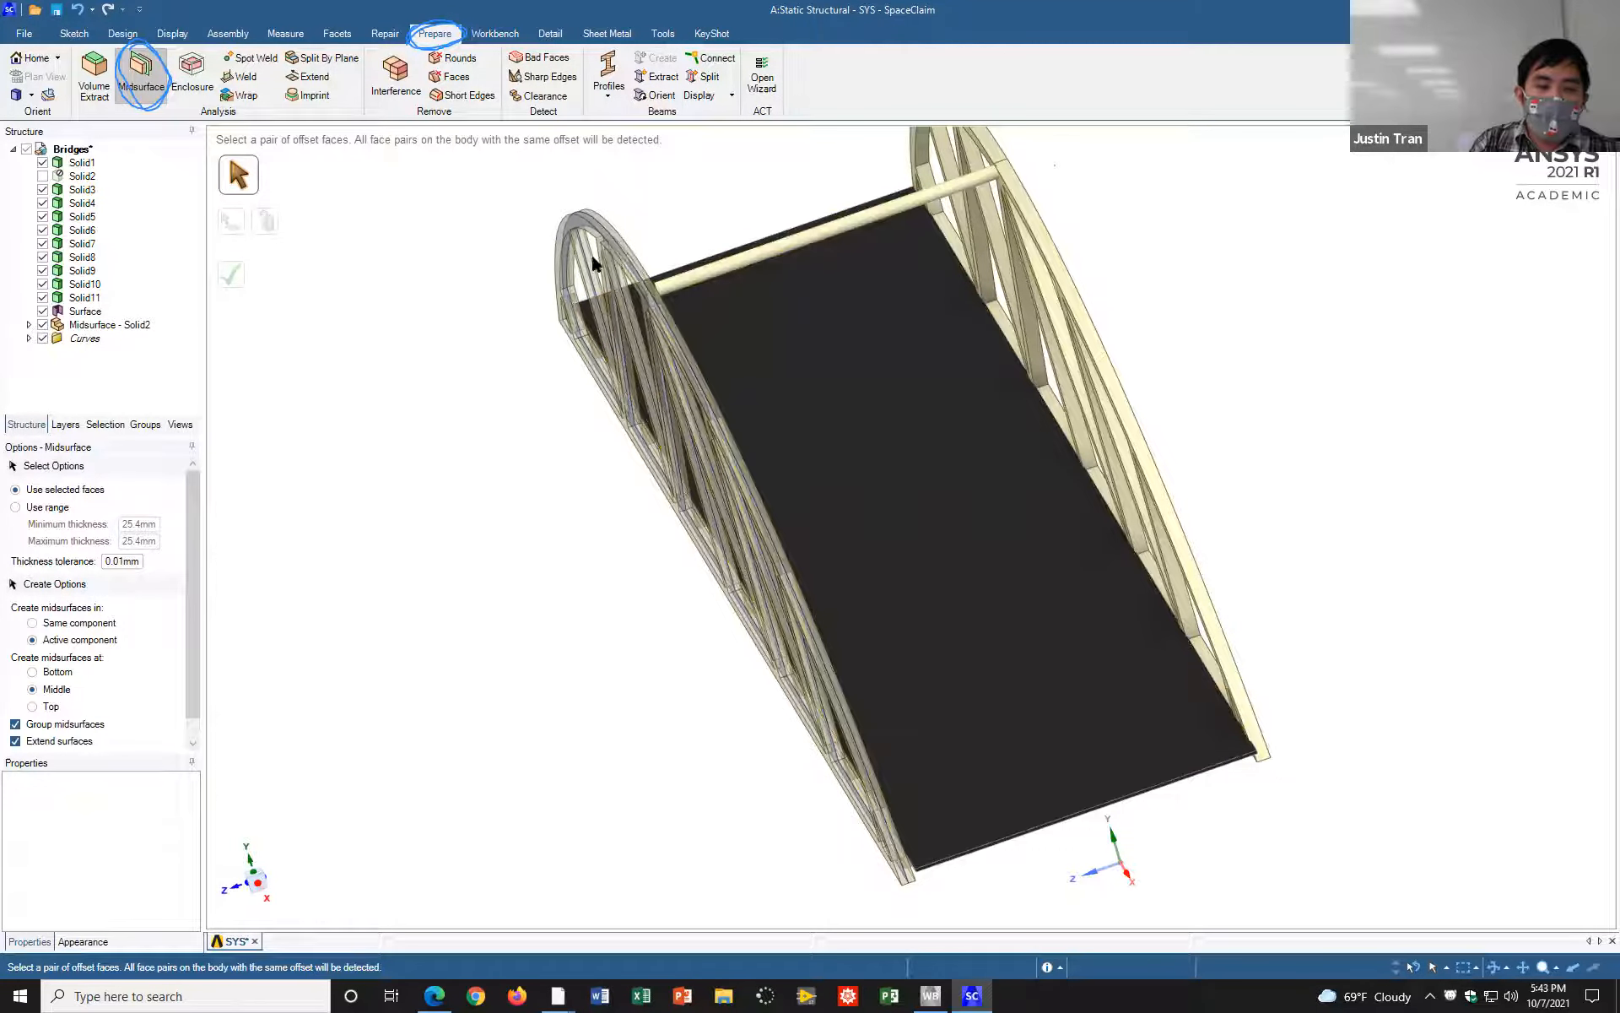
{"action": "mouse_move", "coordinate": [503, 376]}
{"action": "middle_mouse_down"}
{"action": "mouse_move", "coordinate": [481, 358]}
{"action": "mouse_move", "coordinate": [522, 391]}
{"action": "mouse_move", "coordinate": [484, 366]}
{"action": "mouse_move", "coordinate": [460, 398]}
{"action": "mouse_move", "coordinate": [523, 393]}
{"action": "middle_mouse_up"}
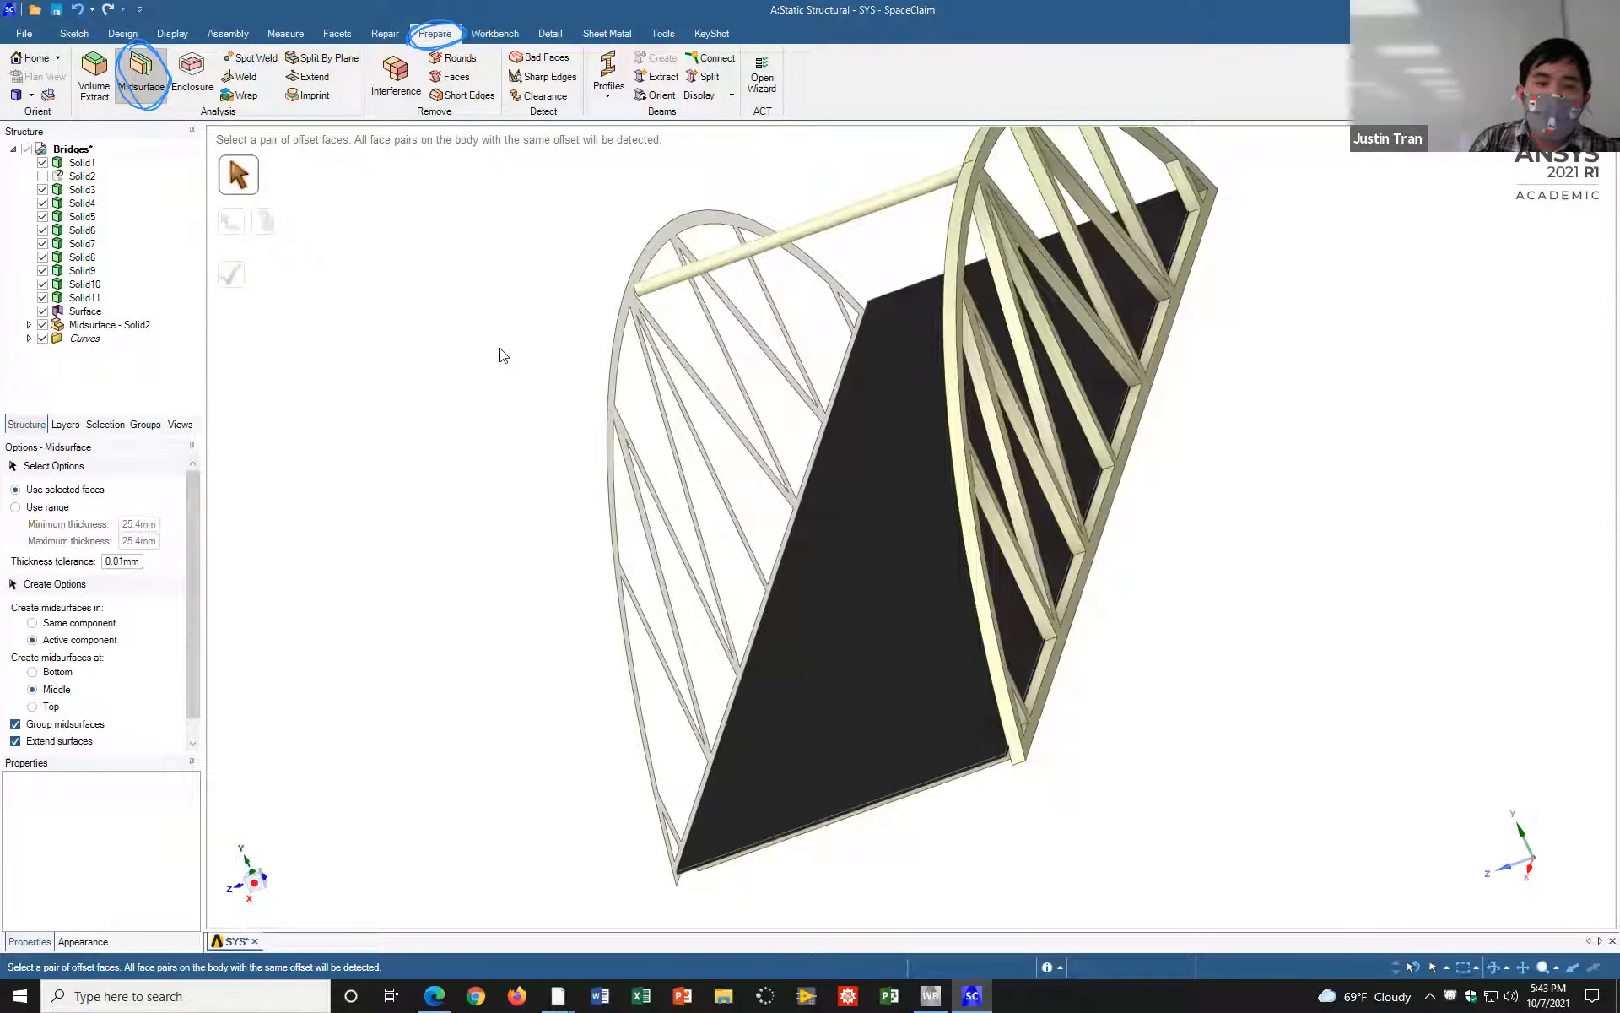
{"action": "mouse_move", "coordinate": [568, 372]}
{"action": "middle_mouse_down"}
{"action": "mouse_move", "coordinate": [588, 372]}
{"action": "mouse_move", "coordinate": [546, 318]}
{"action": "mouse_move", "coordinate": [561, 335]}
{"action": "middle_mouse_up"}
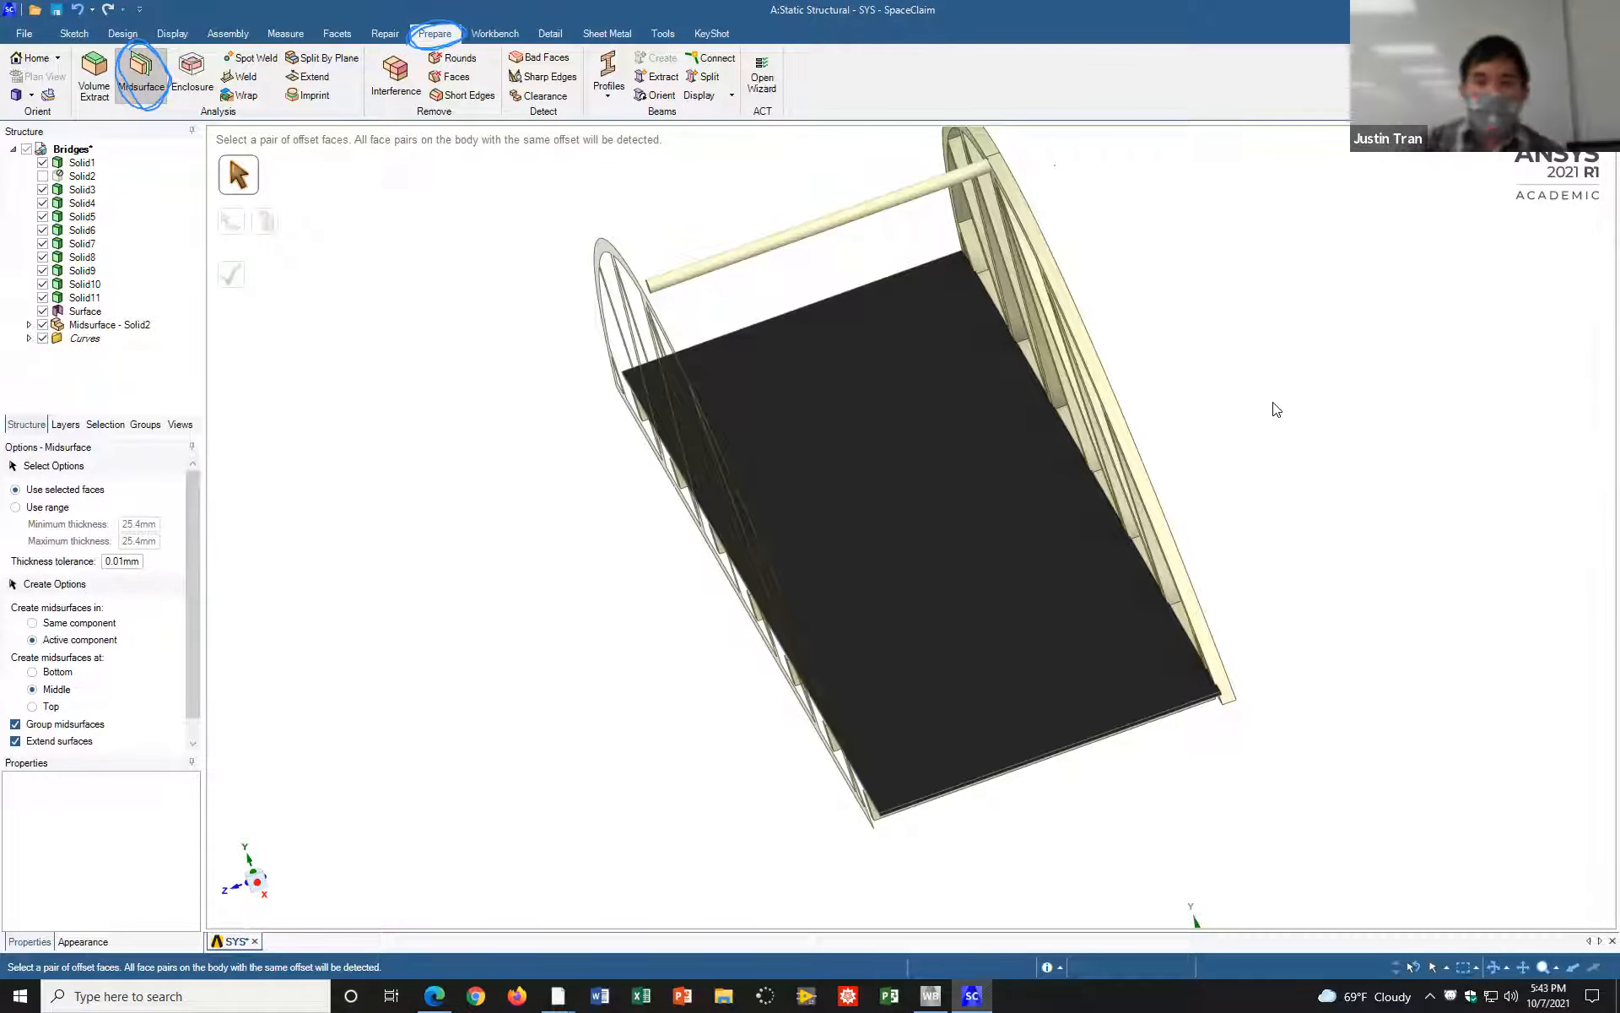
{"action": "key", "text": "h"}
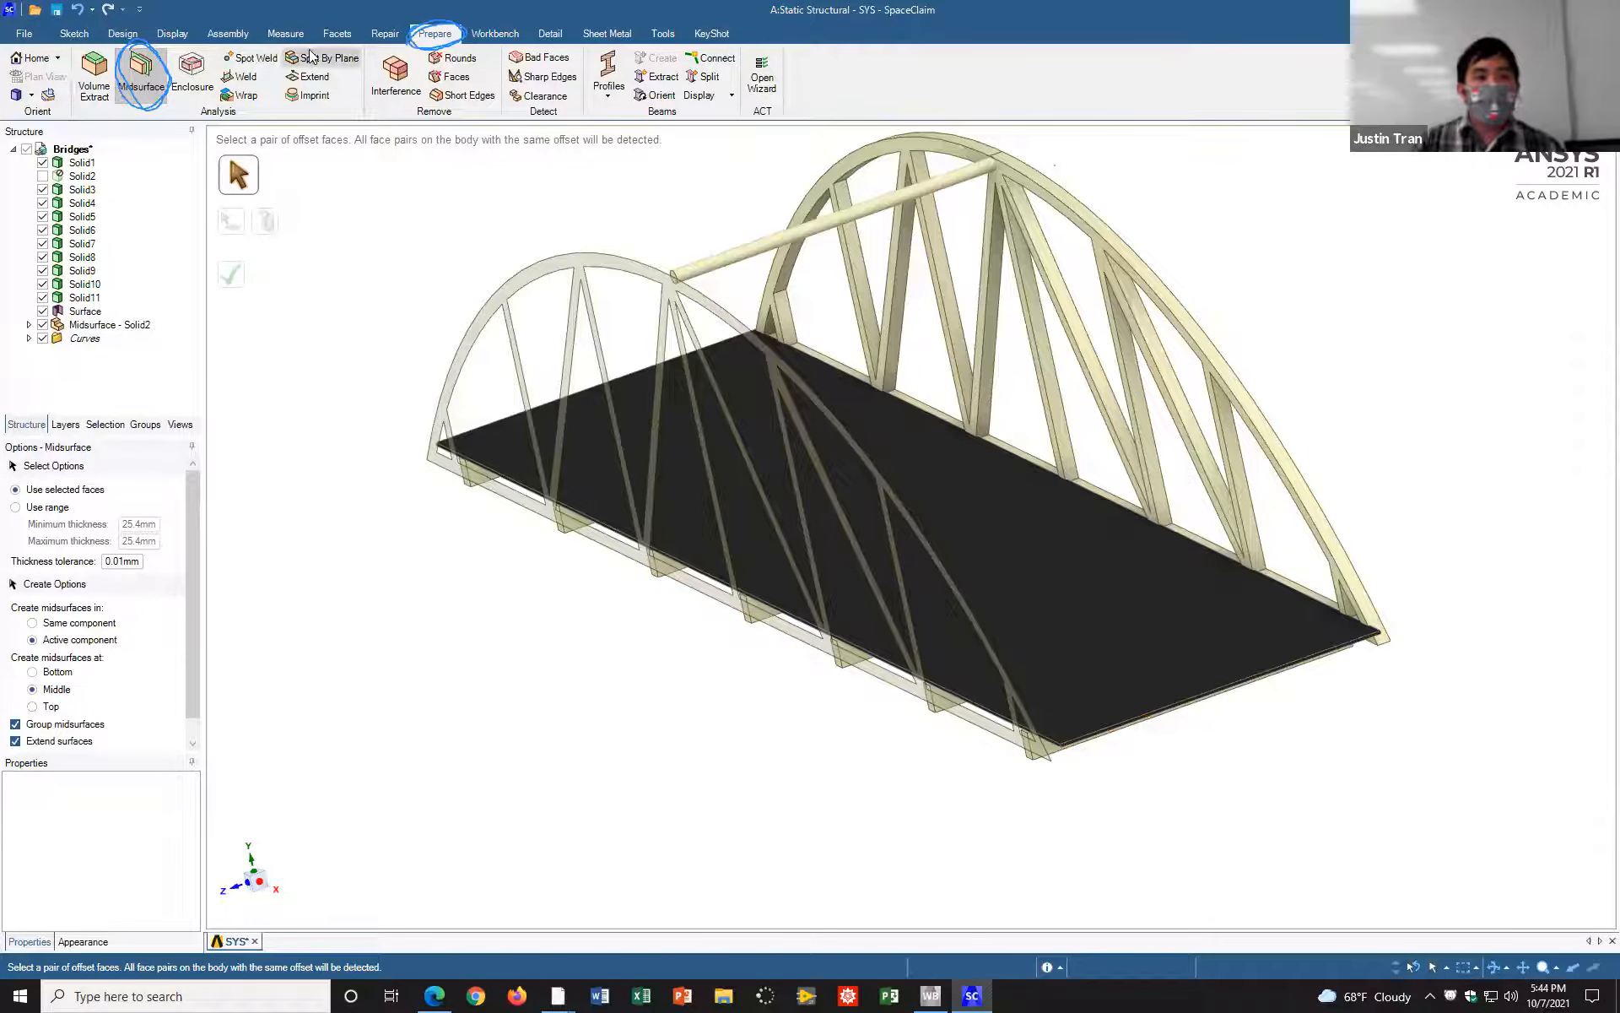
Step: Create midsurfaces for the far truss side and the bridge's deck plate by selecting one face of each
{"action": "left_click", "coordinate": [102, 91]}
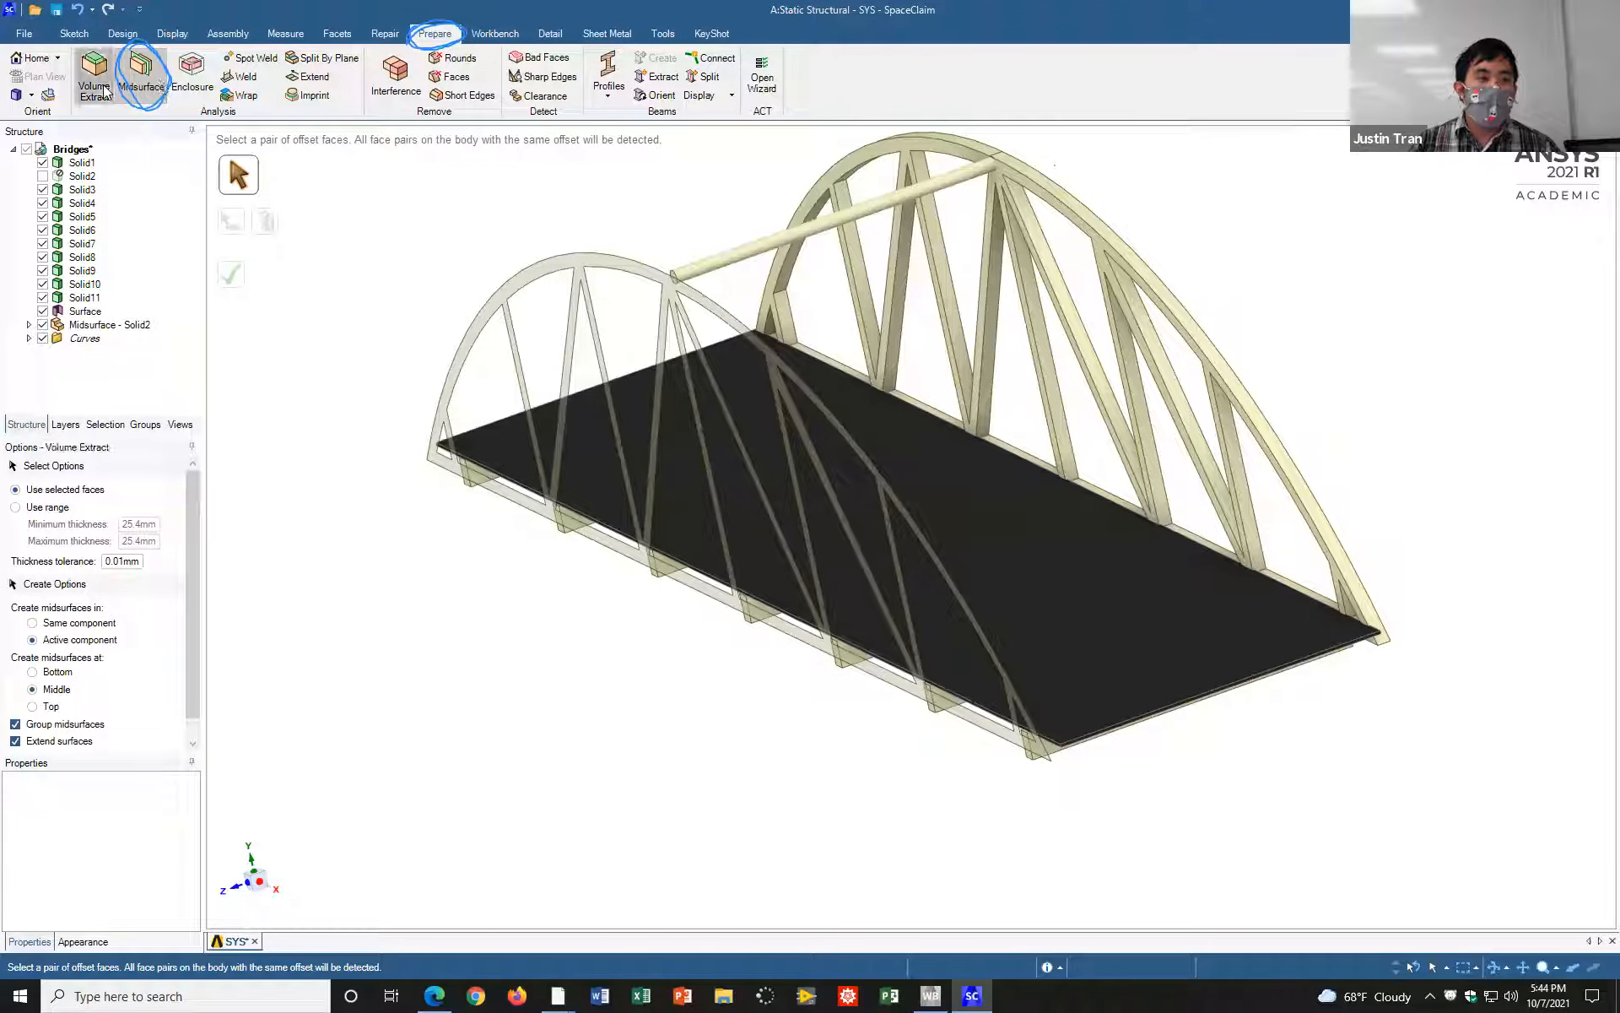
{"action": "left_click", "coordinate": [155, 81]}
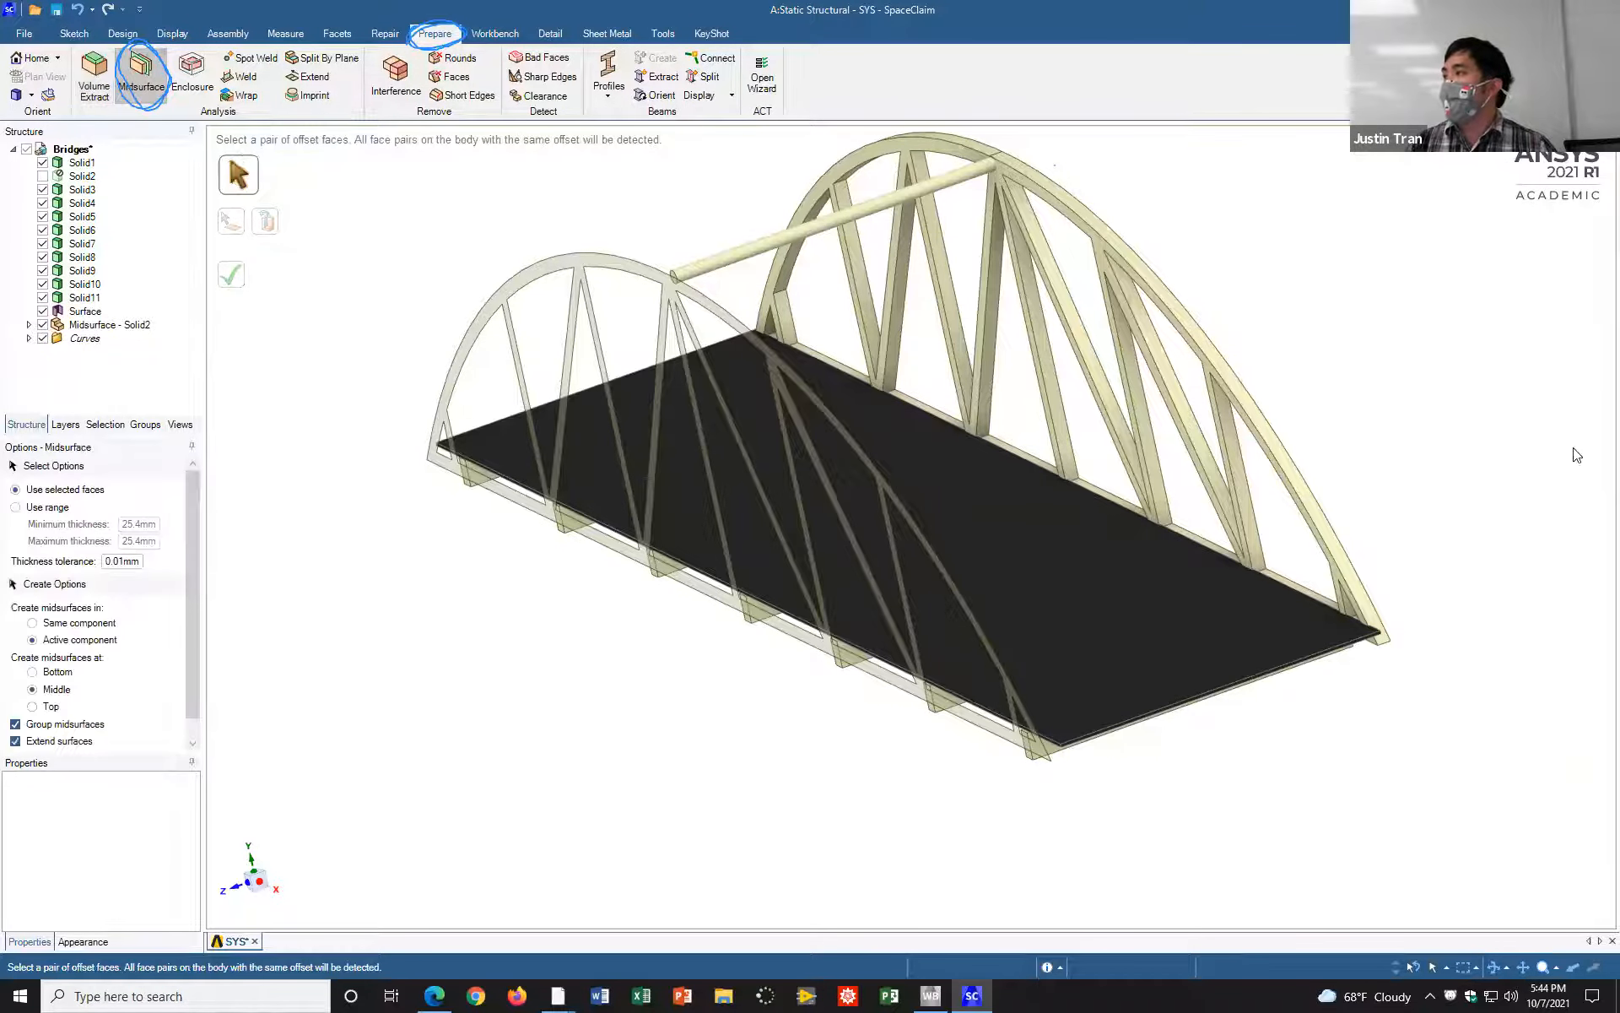
{"action": "left_click", "coordinate": [1135, 149]}
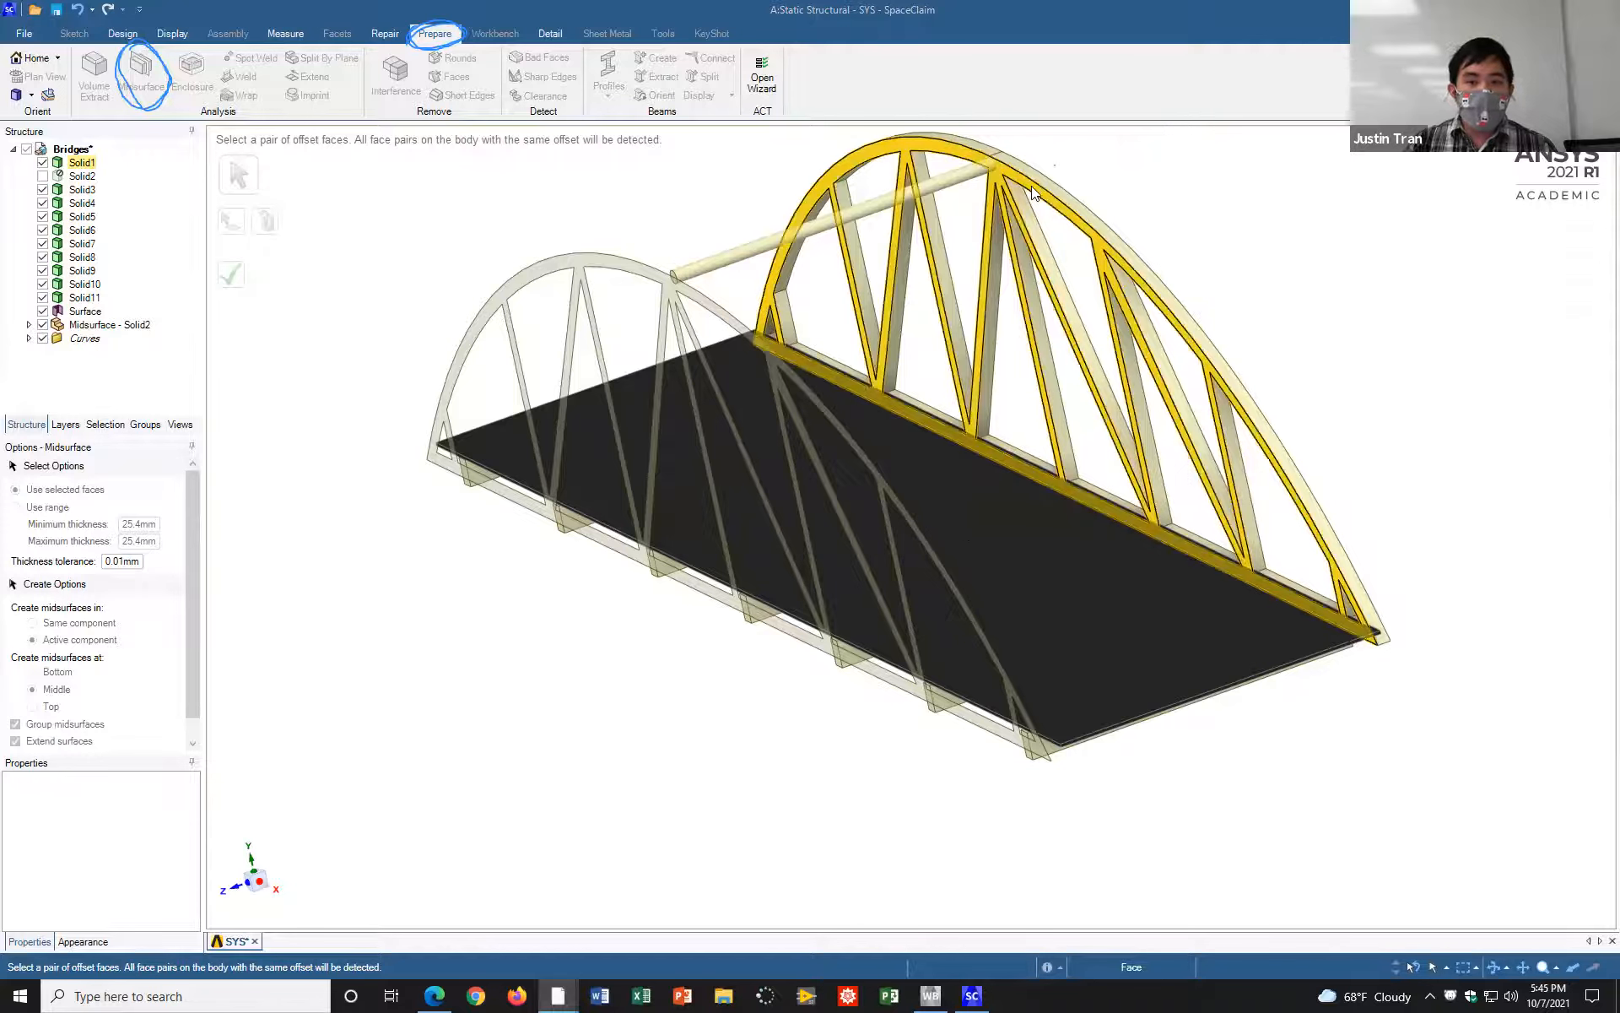
{"action": "left_click", "coordinate": [1053, 189]}
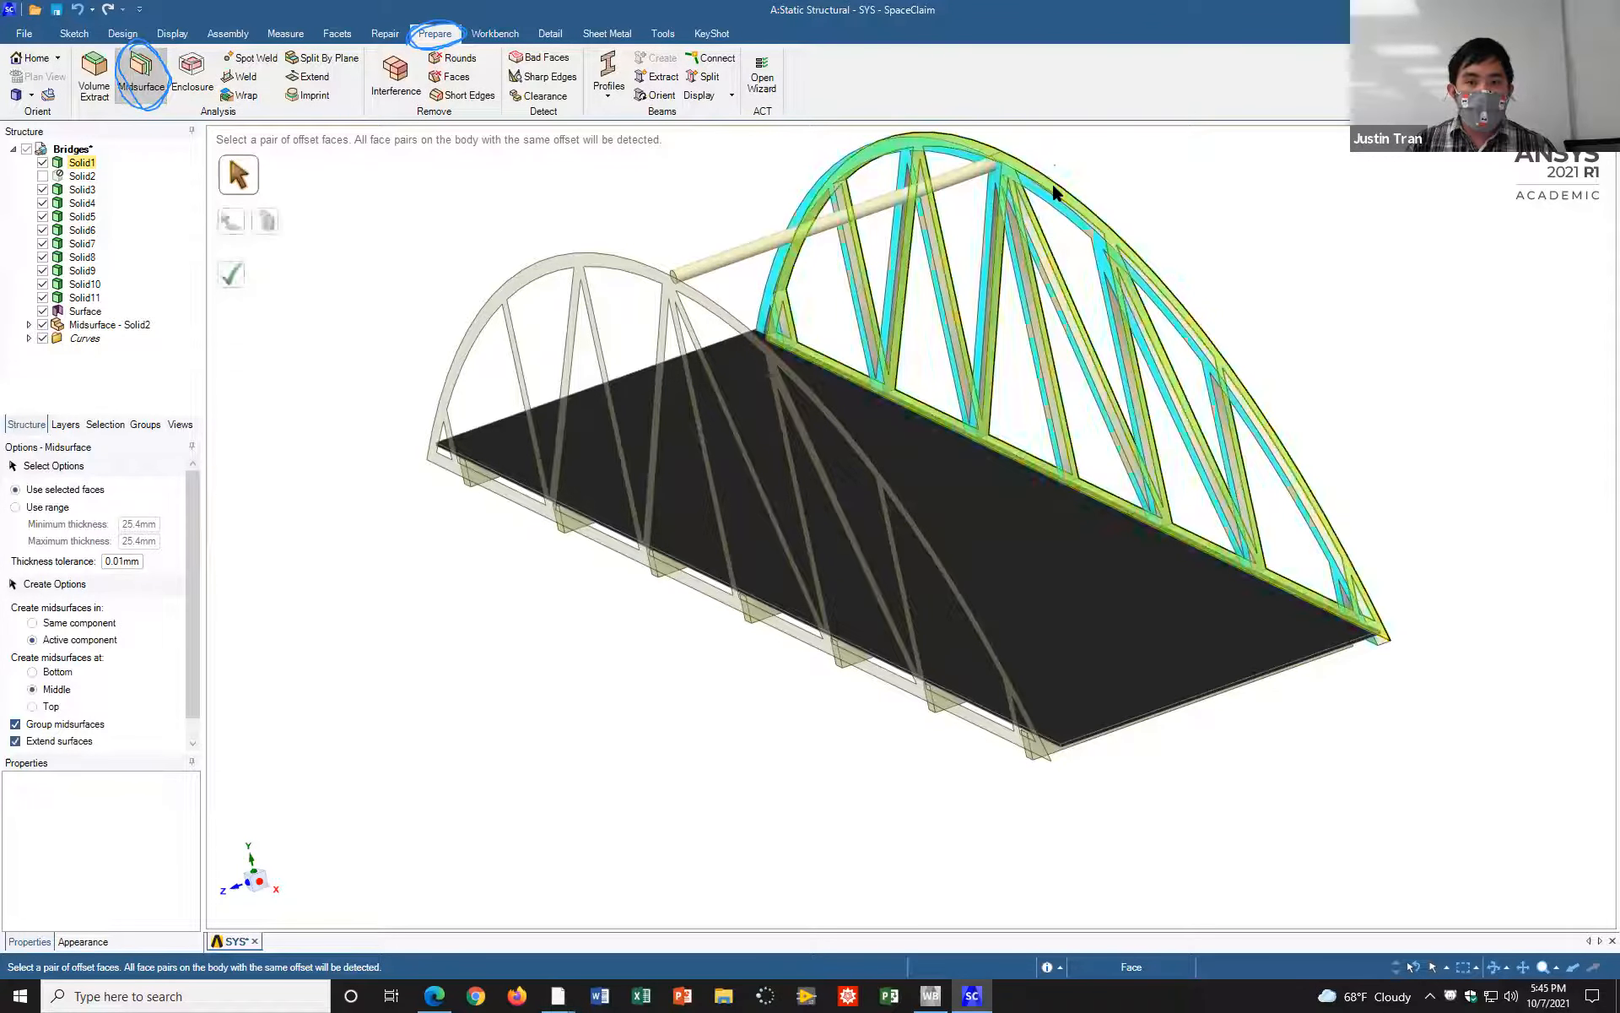
{"action": "left_click", "coordinate": [230, 274]}
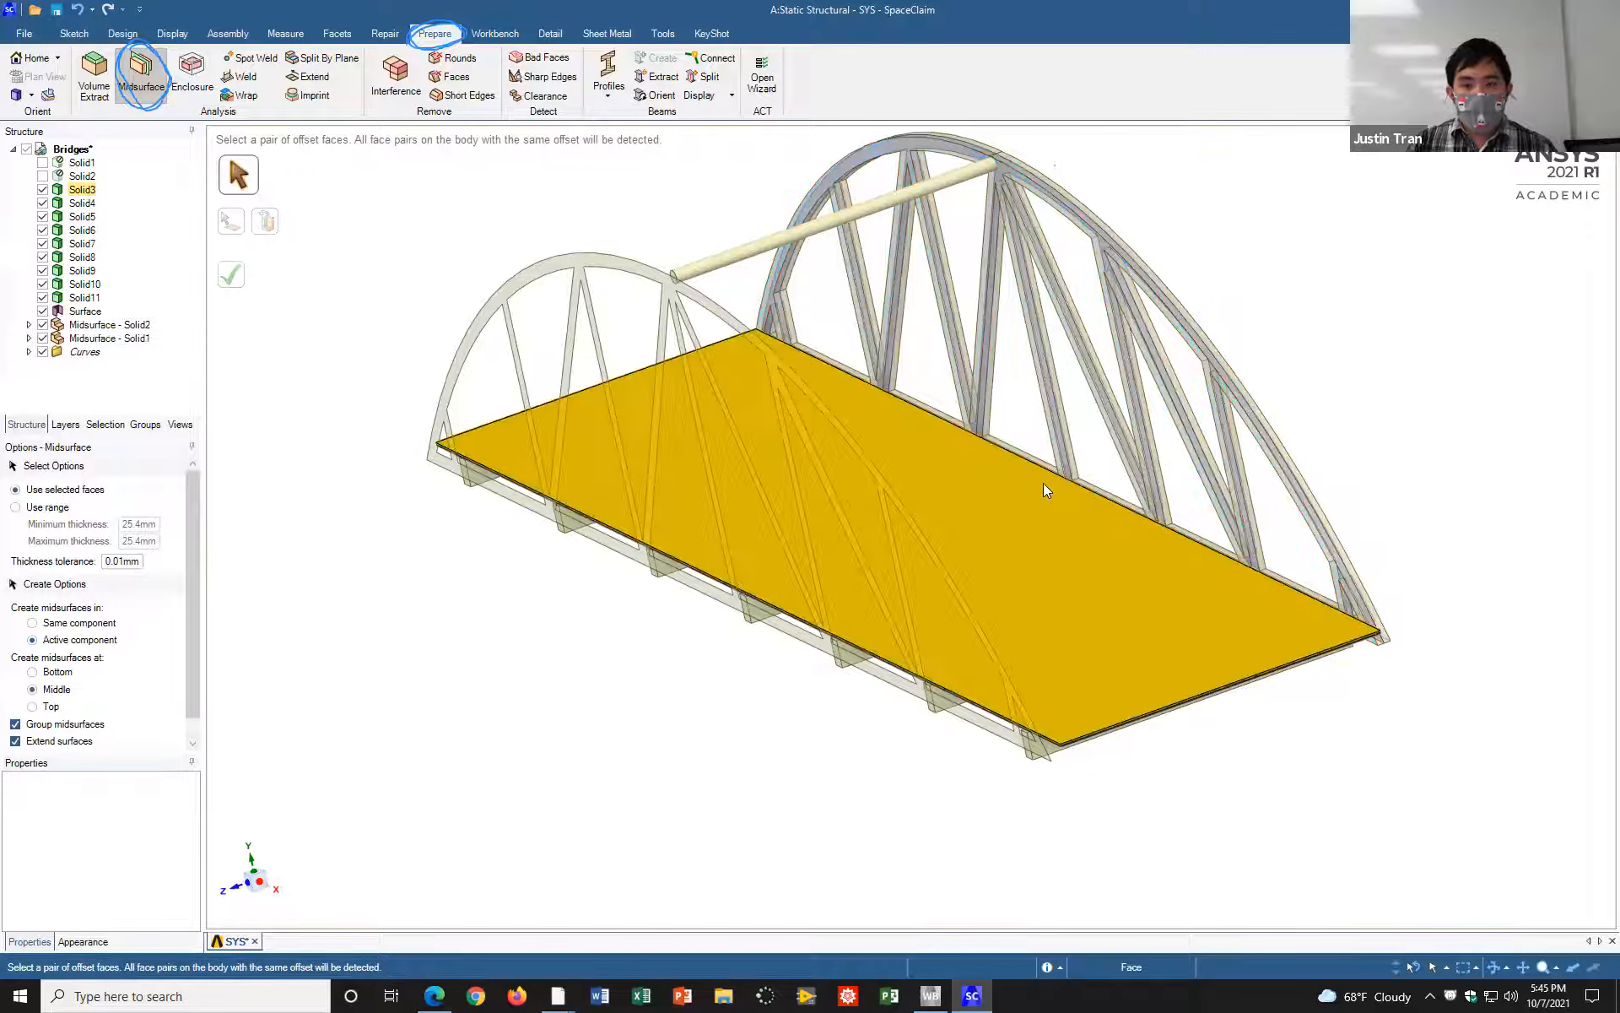
{"action": "left_click", "coordinate": [1051, 494]}
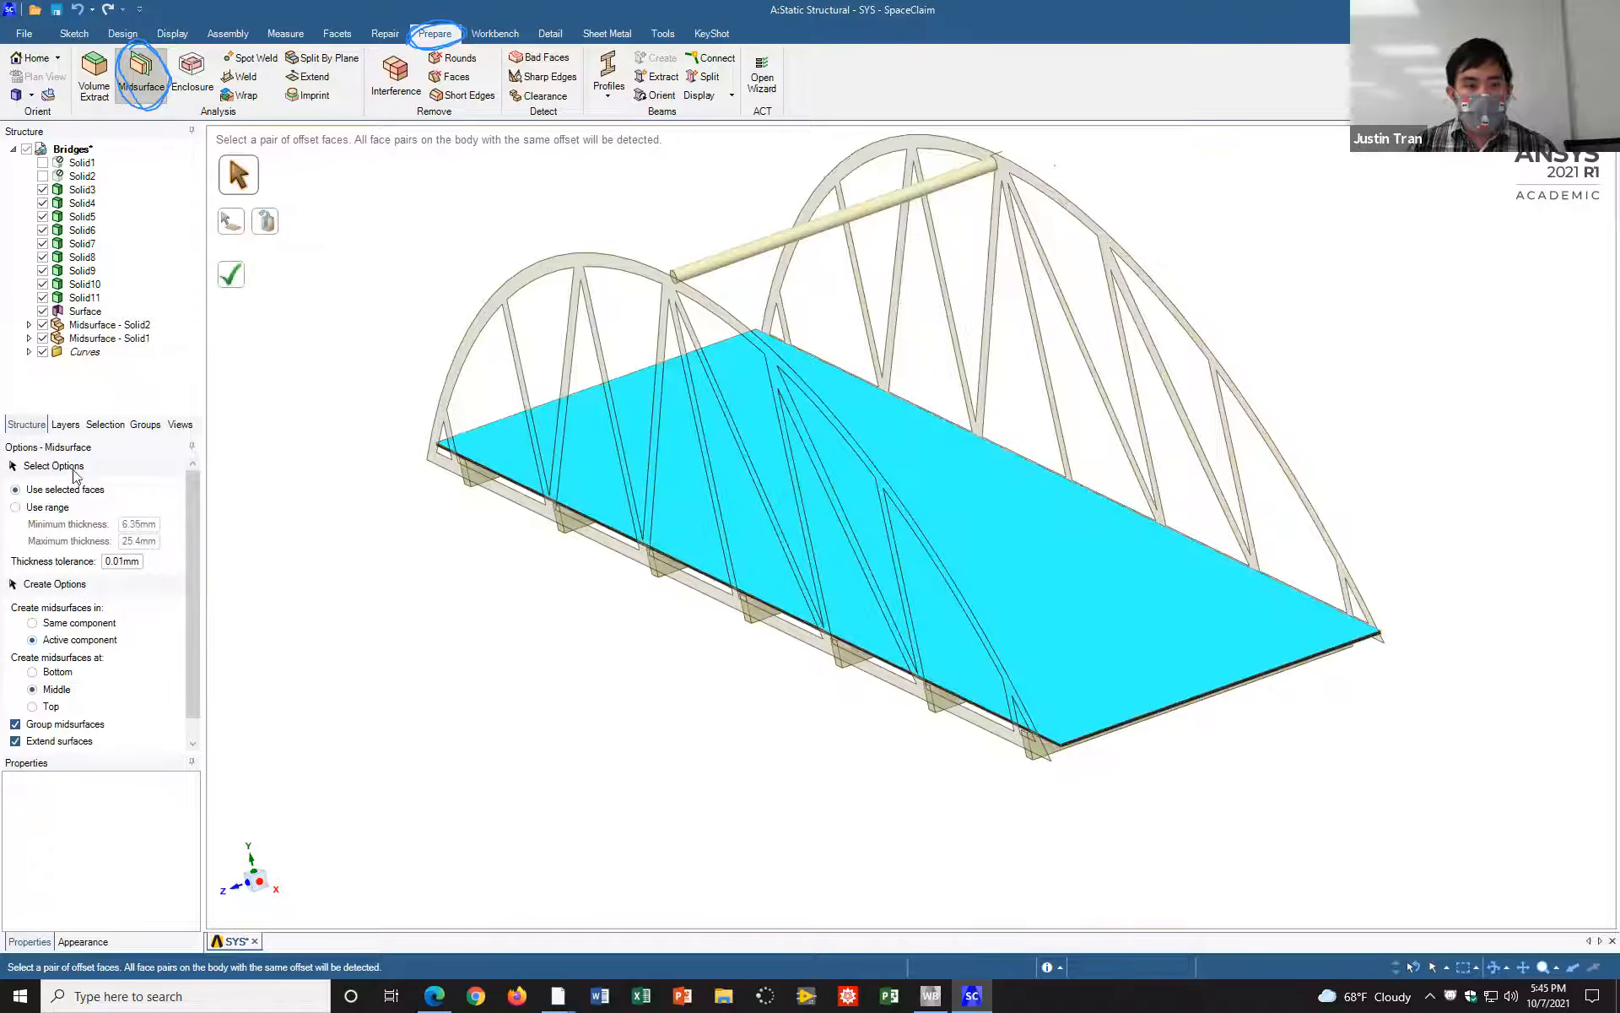
{"action": "left_click", "coordinate": [231, 274]}
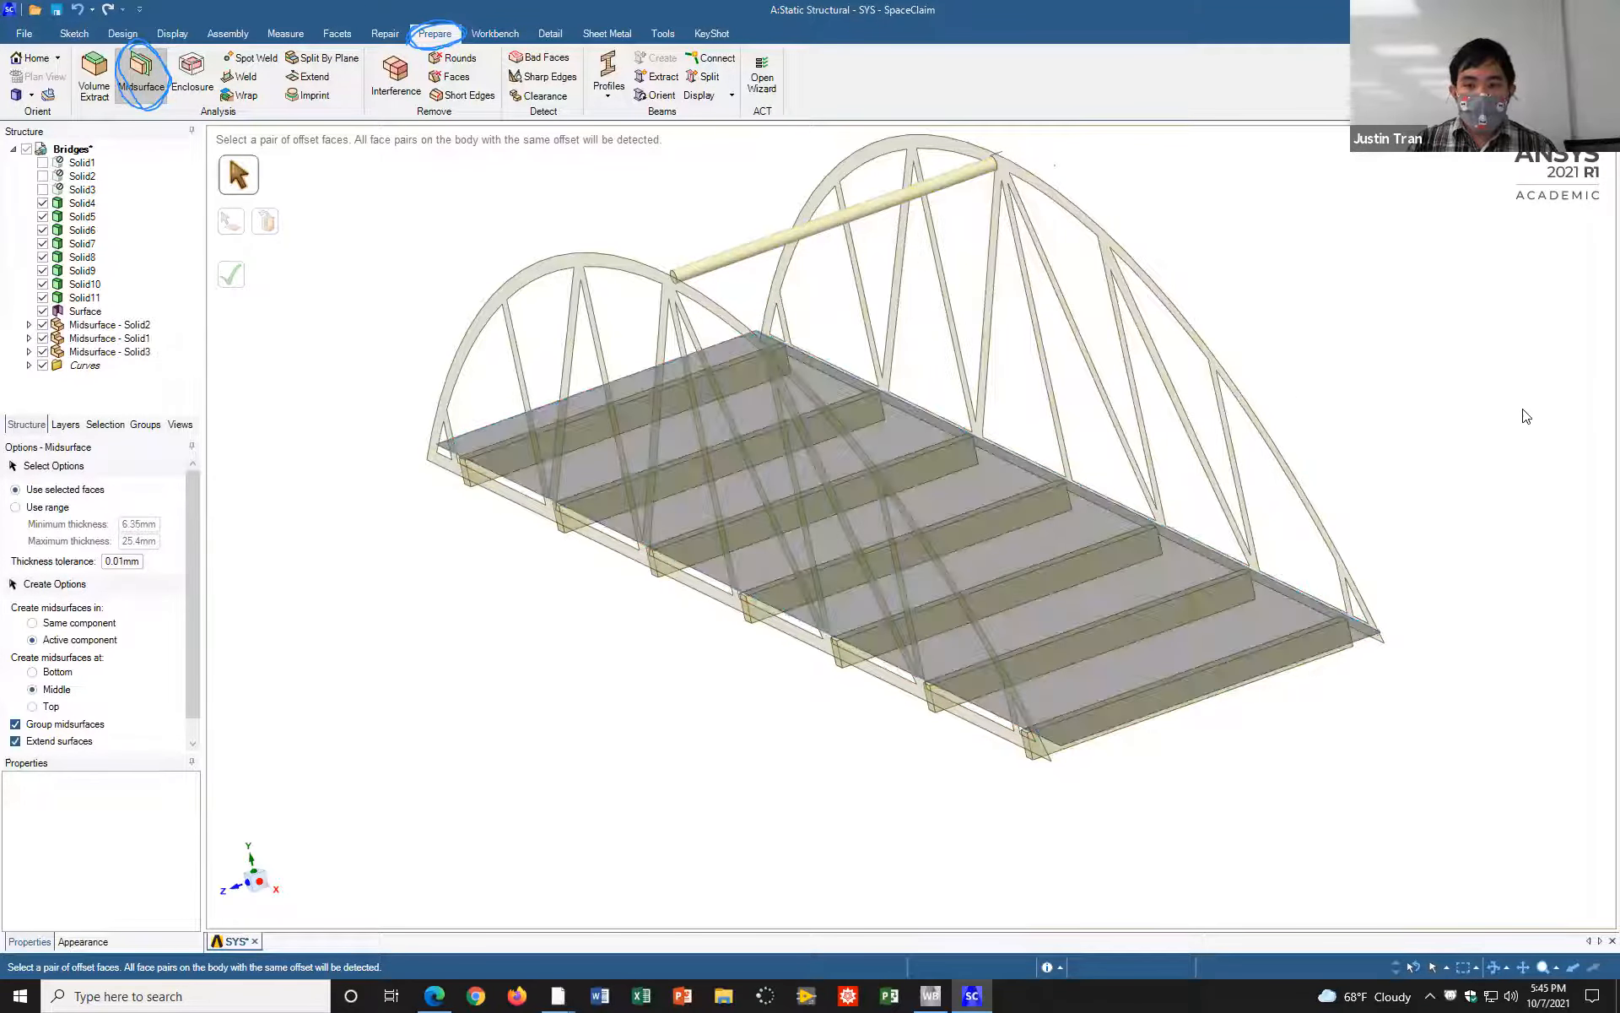
{"action": "mouse_move", "coordinate": [1418, 402]}
{"action": "middle_mouse_down"}
{"action": "mouse_move", "coordinate": [1396, 459]}
{"action": "mouse_move", "coordinate": [1429, 488]}
{"action": "mouse_move", "coordinate": [1463, 453]}
{"action": "mouse_move", "coordinate": [1436, 416]}
{"action": "mouse_move", "coordinate": [1472, 435]}
{"action": "middle_mouse_up"}
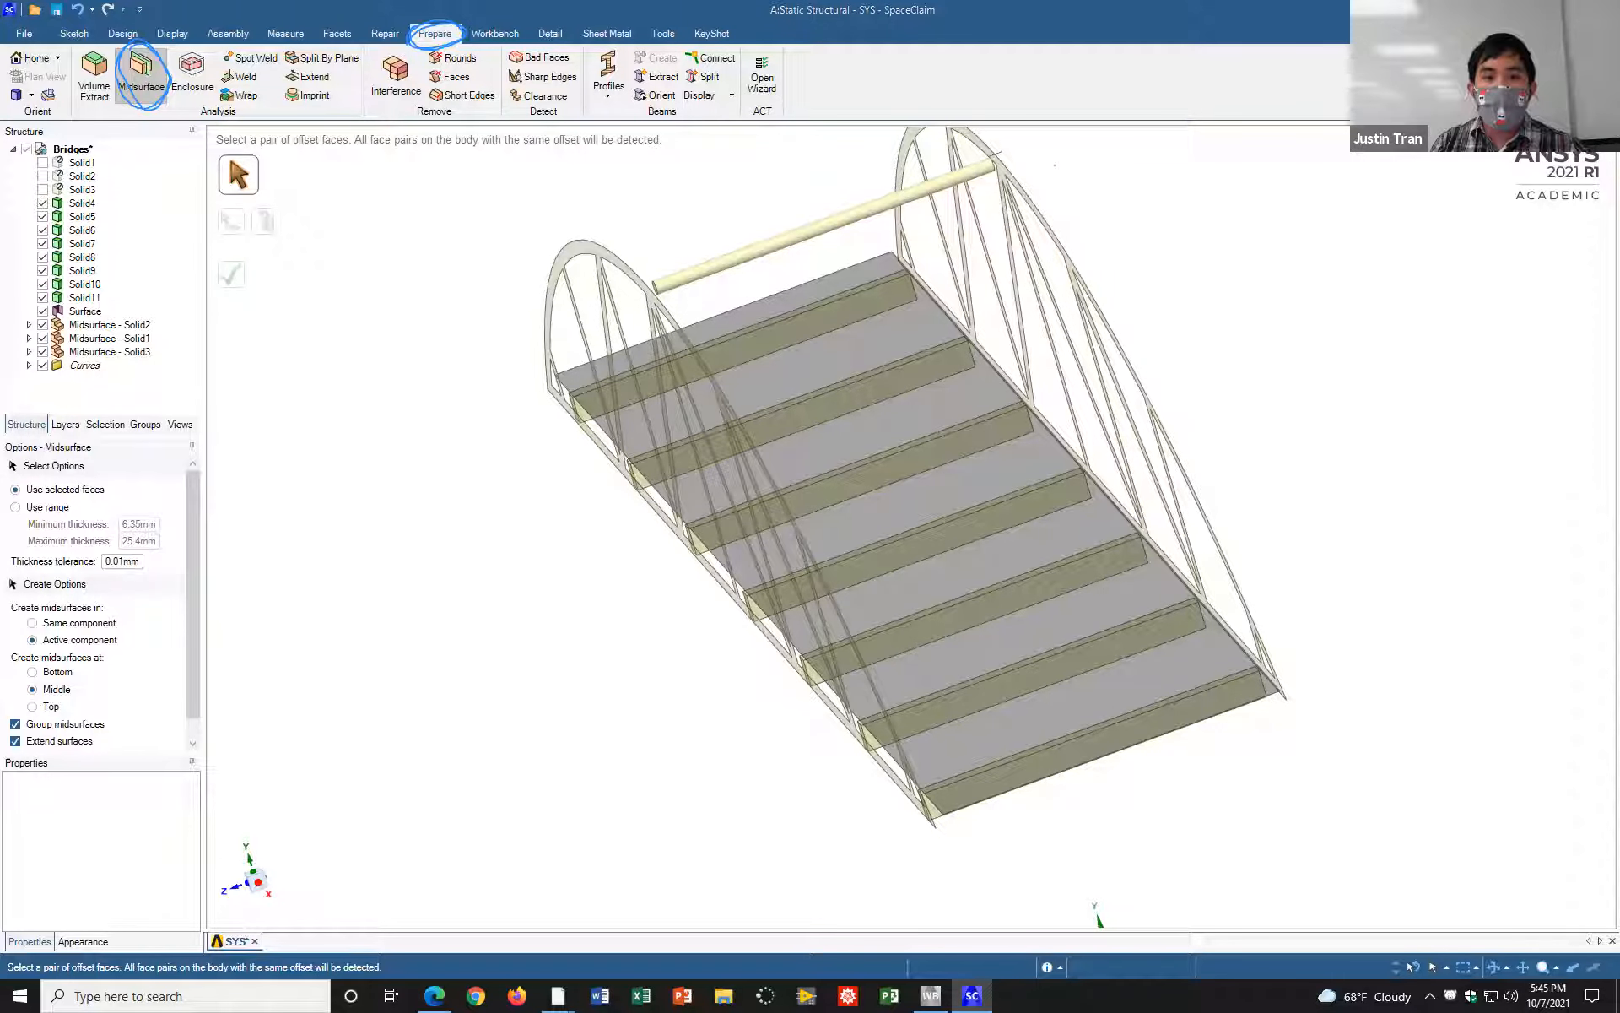
{"action": "left_click", "coordinate": [1033, 96]}
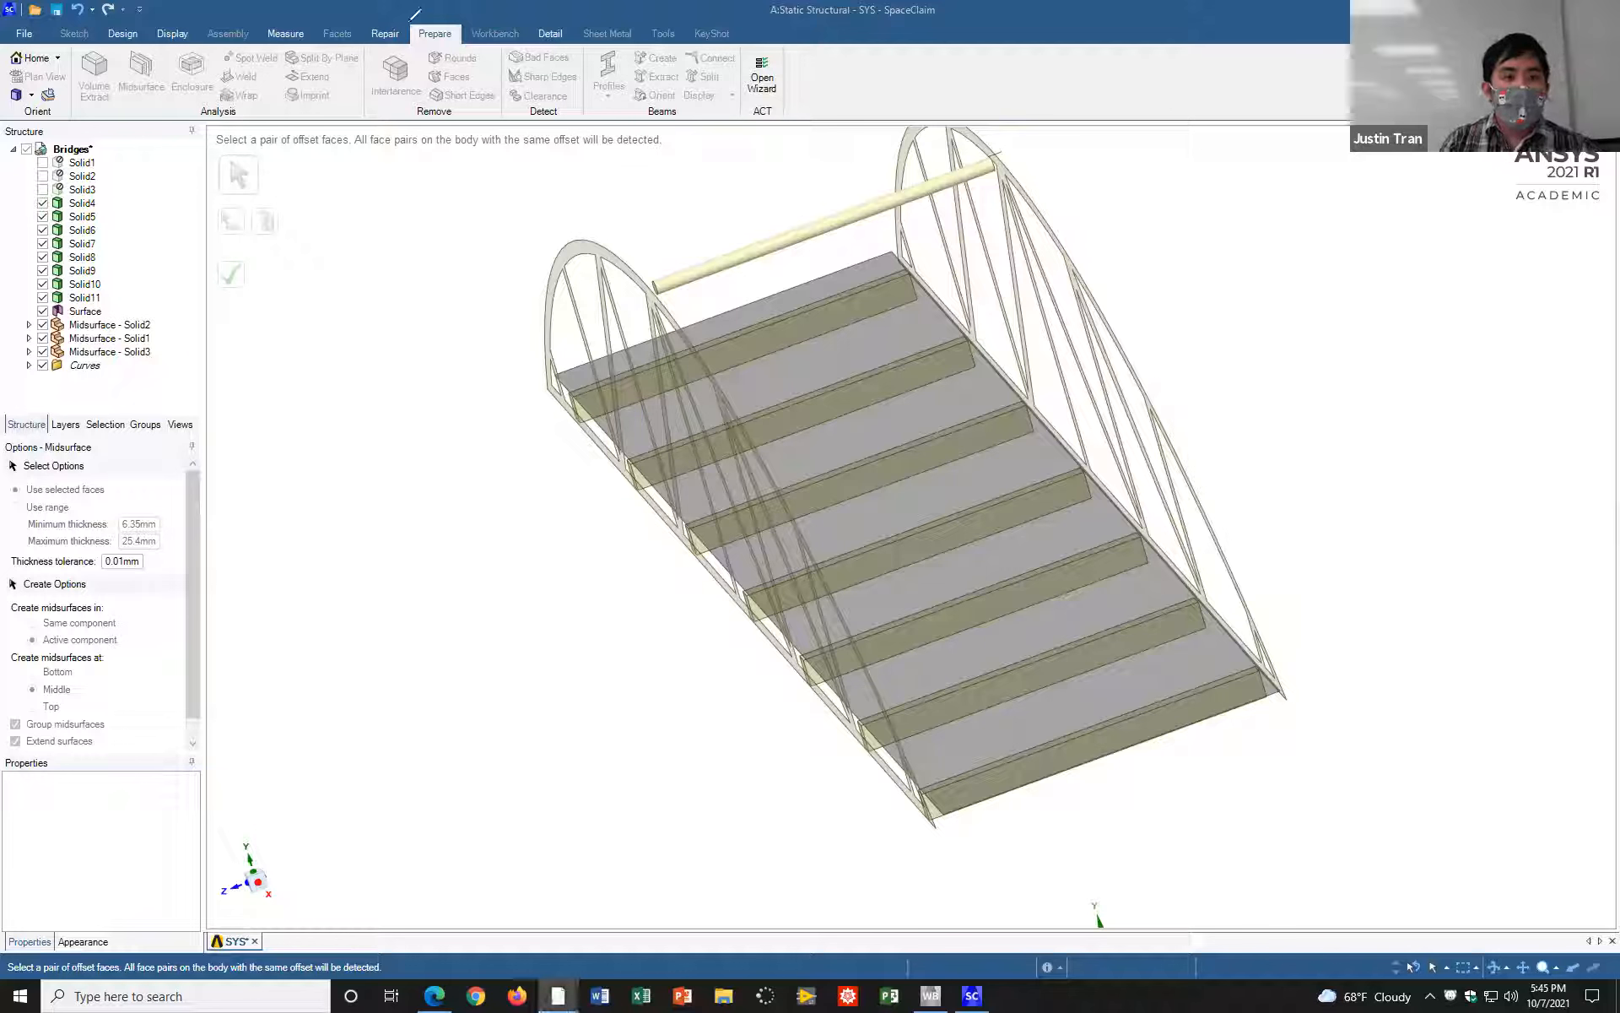
{"action": "mouse_move", "coordinate": [450, 44]}
{"action": "left_mouse_down"}
{"action": "mouse_move", "coordinate": [464, 21]}
{"action": "mouse_move", "coordinate": [421, 15]}
{"action": "mouse_move", "coordinate": [412, 43]}
{"action": "mouse_move", "coordinate": [467, 30]}
{"action": "left_mouse_up"}
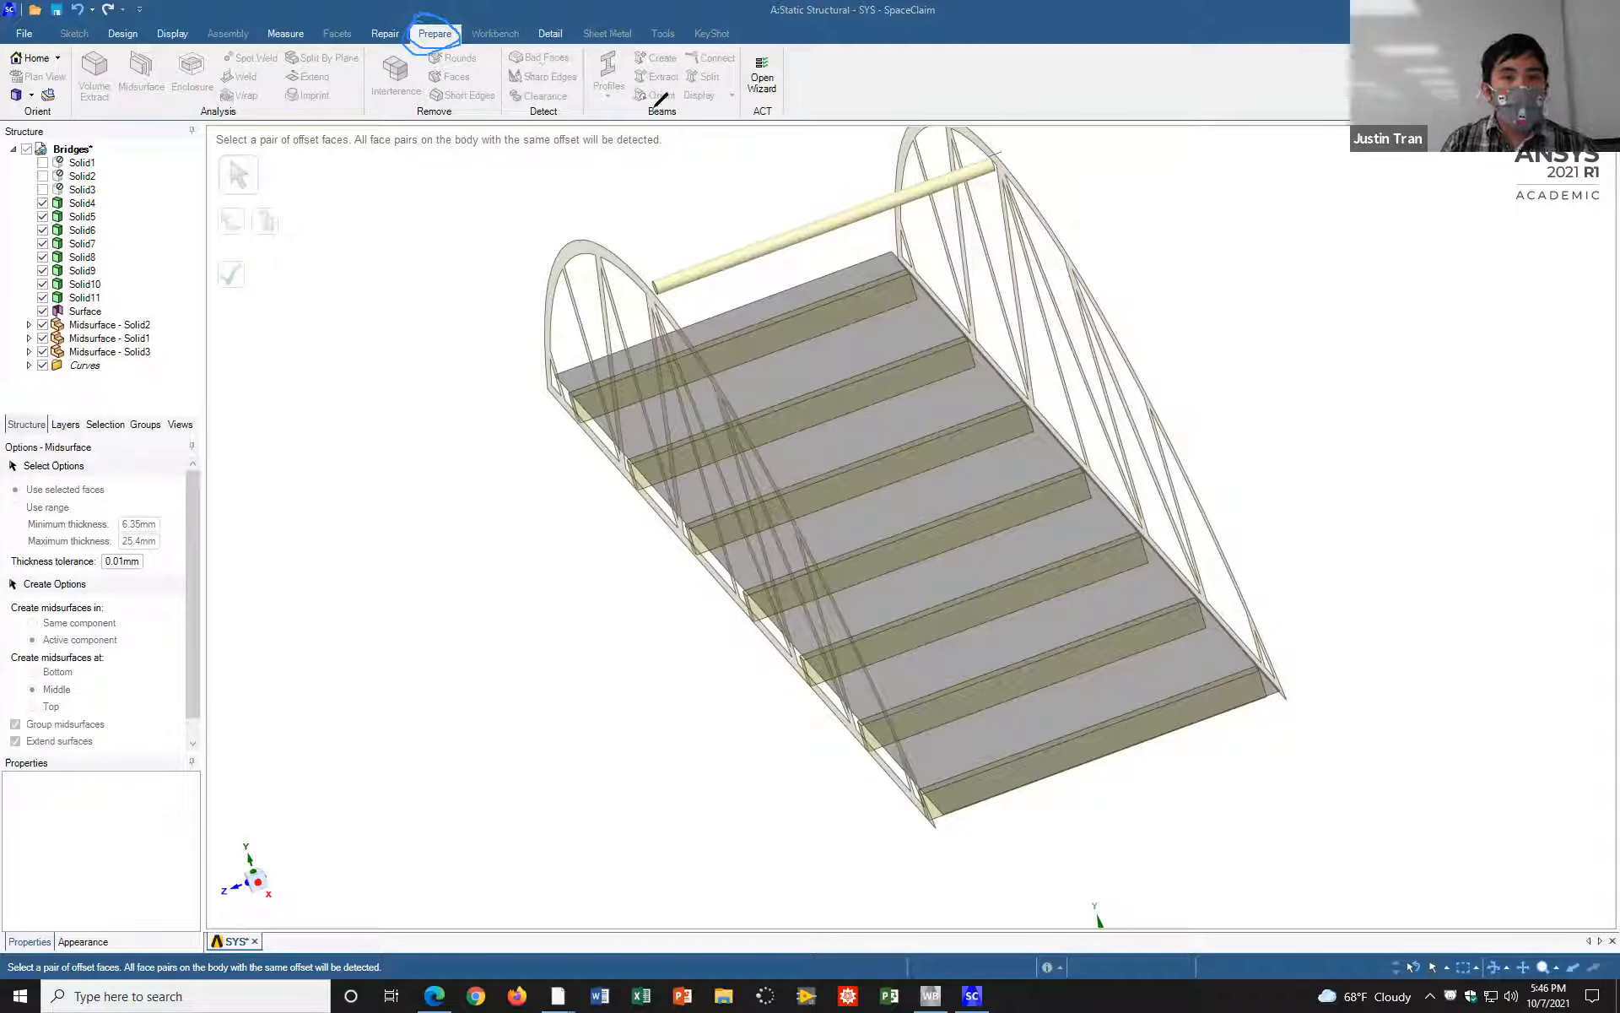
{"action": "mouse_move", "coordinate": [583, 52]}
{"action": "left_mouse_down"}
{"action": "mouse_move", "coordinate": [595, 108]}
{"action": "mouse_move", "coordinate": [709, 120]}
{"action": "mouse_move", "coordinate": [743, 85]}
{"action": "mouse_move", "coordinate": [705, 45]}
{"action": "left_mouse_up"}
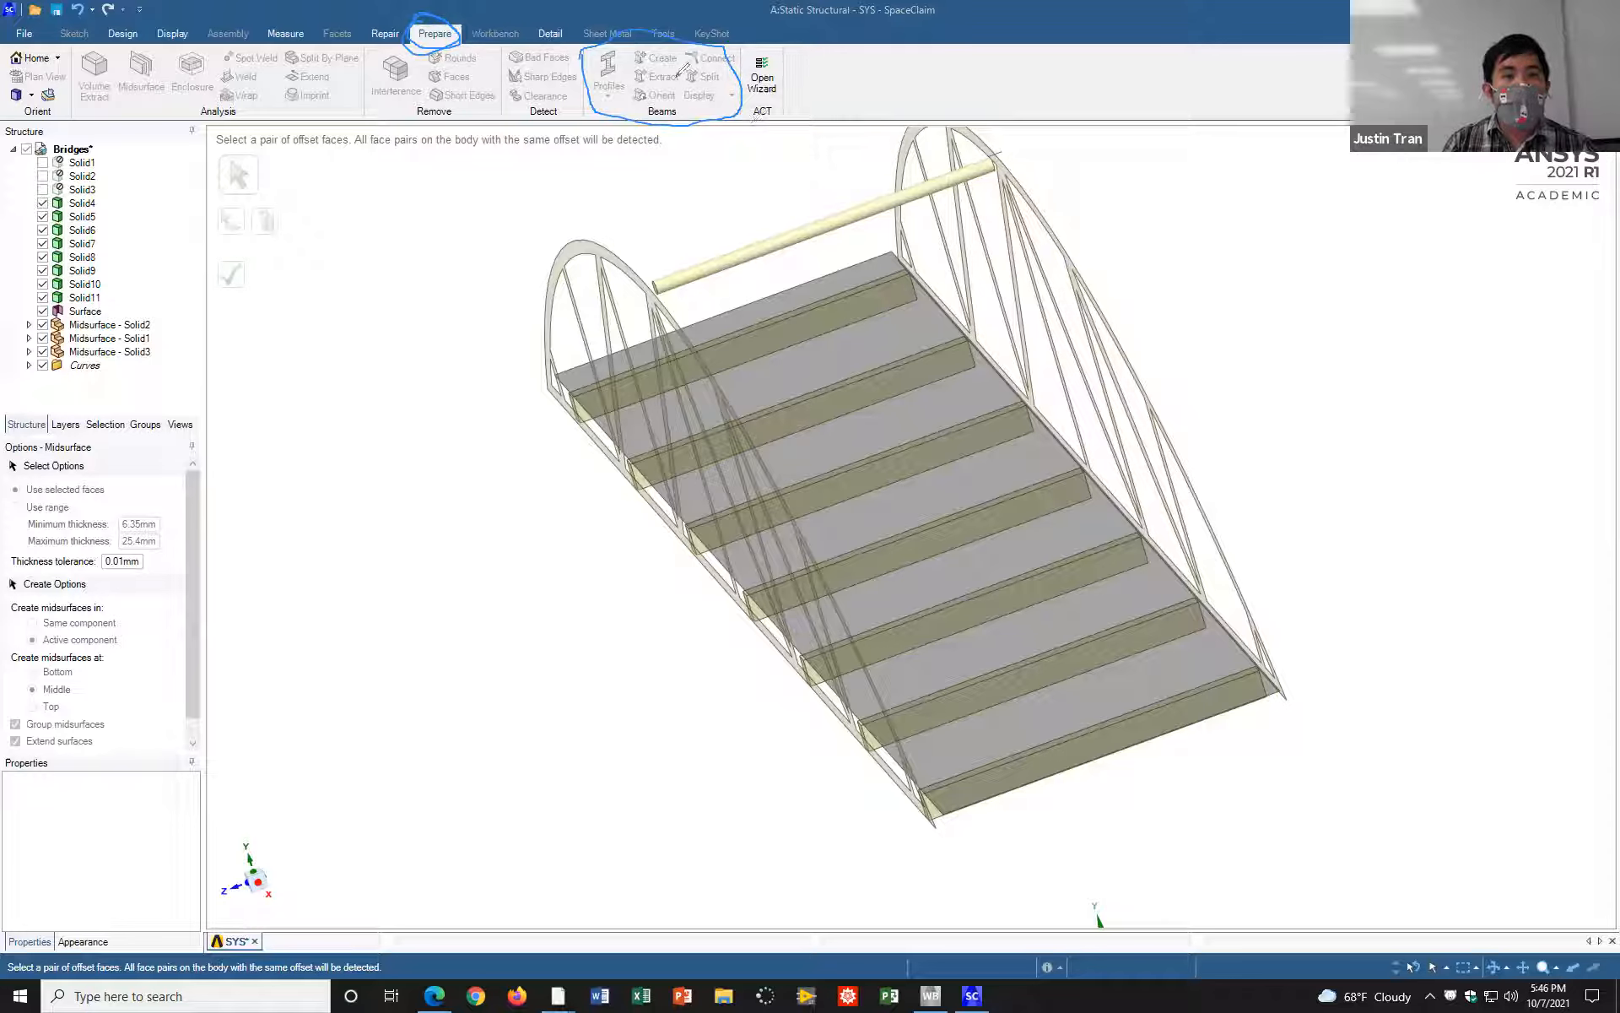
{"action": "mouse_move", "coordinate": [667, 74]}
{"action": "left_mouse_down"}
{"action": "mouse_move", "coordinate": [654, 89]}
{"action": "mouse_move", "coordinate": [678, 74]}
{"action": "mouse_move", "coordinate": [633, 73]}
{"action": "mouse_move", "coordinate": [651, 90]}
{"action": "mouse_move", "coordinate": [690, 80]}
{"action": "mouse_move", "coordinate": [693, 61]}
{"action": "left_mouse_up"}
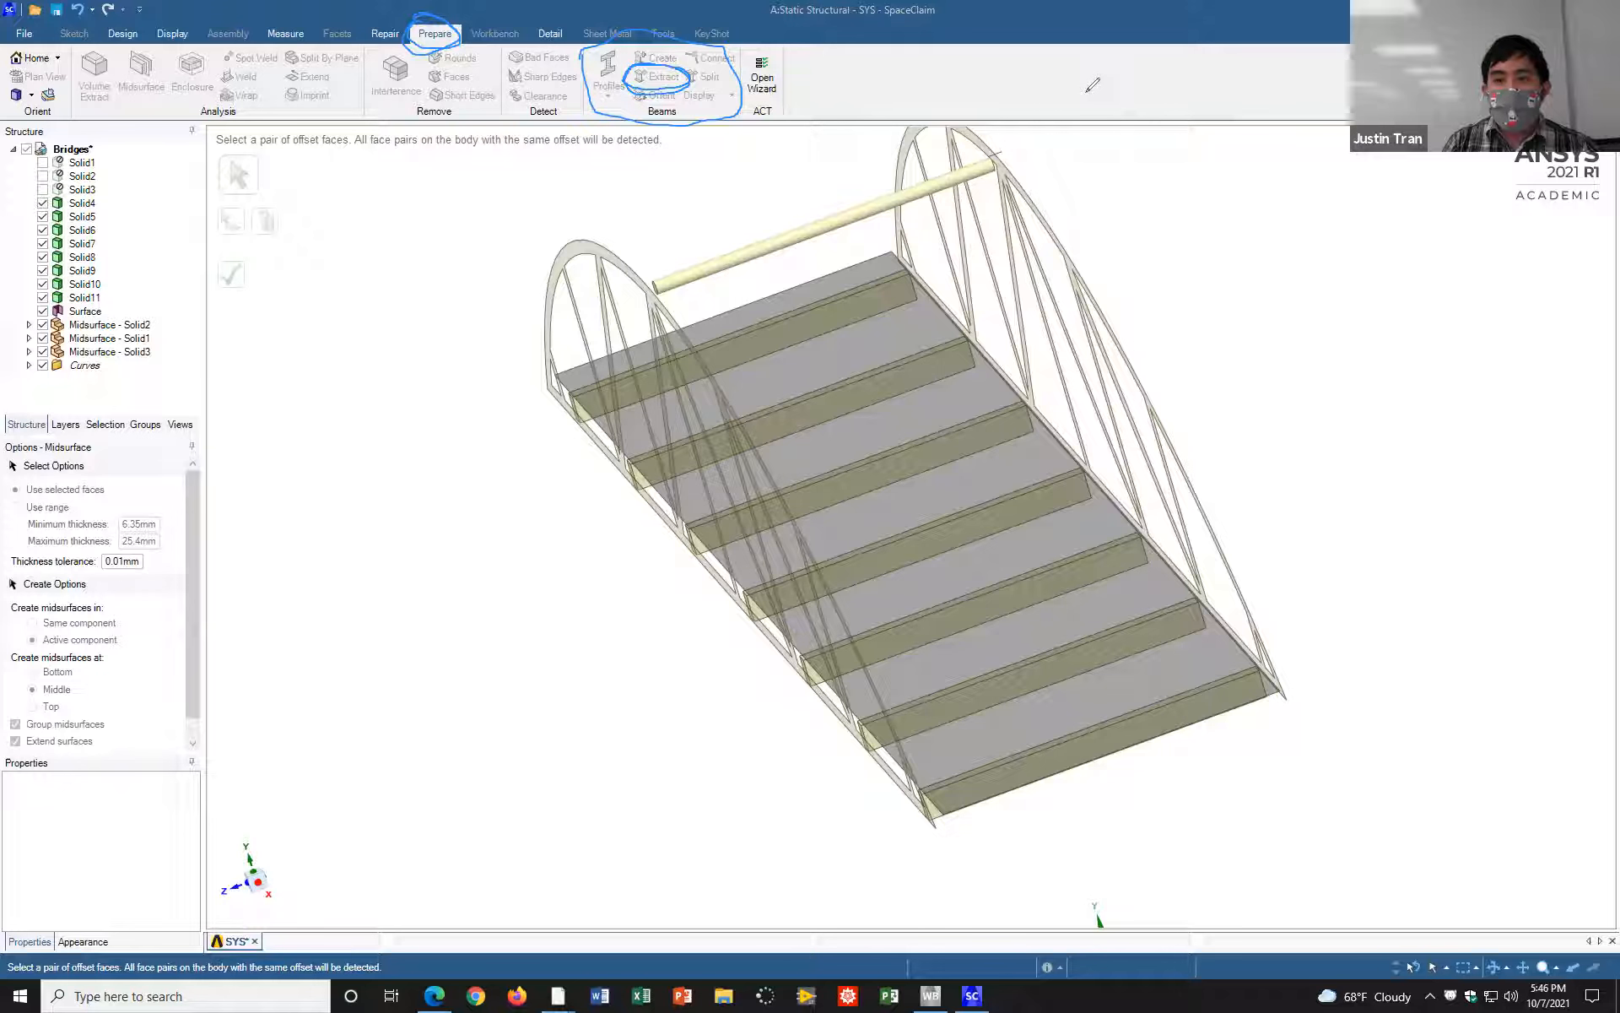
{"action": "left_click", "coordinate": [955, 98]}
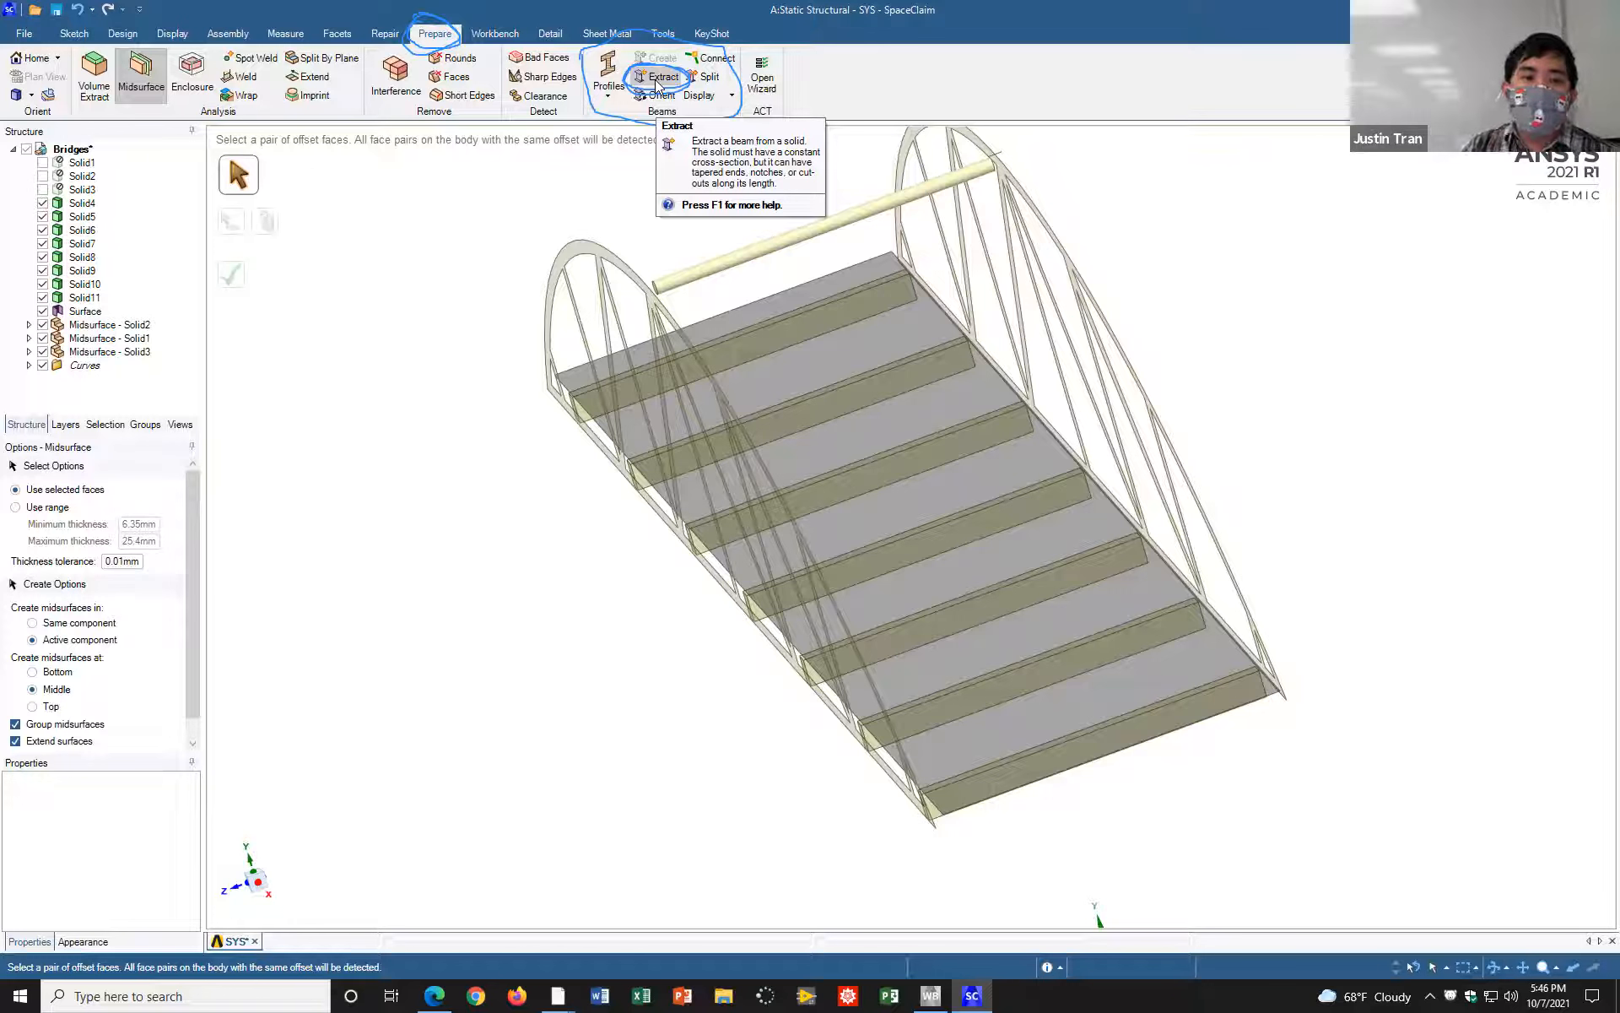
Step: Extract beams from the upper cross rod between the arches and from all seven crossbeam solids beneath the deck
{"action": "left_click", "coordinate": [655, 77]}
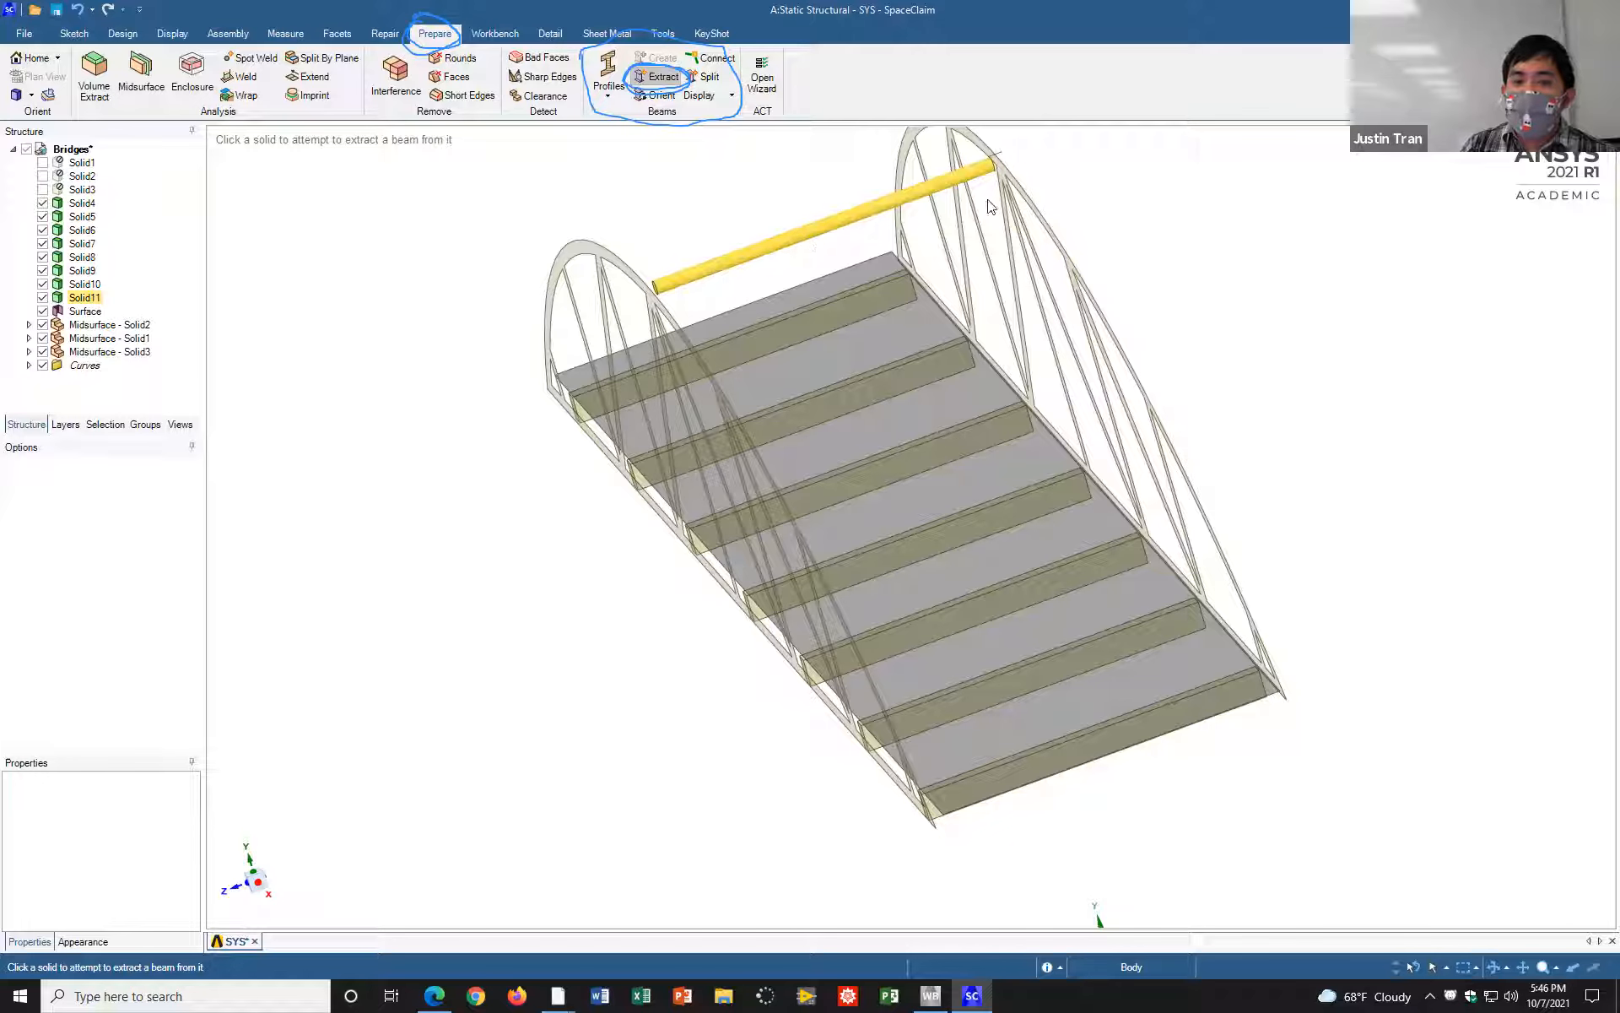
{"action": "left_click", "coordinate": [790, 241]}
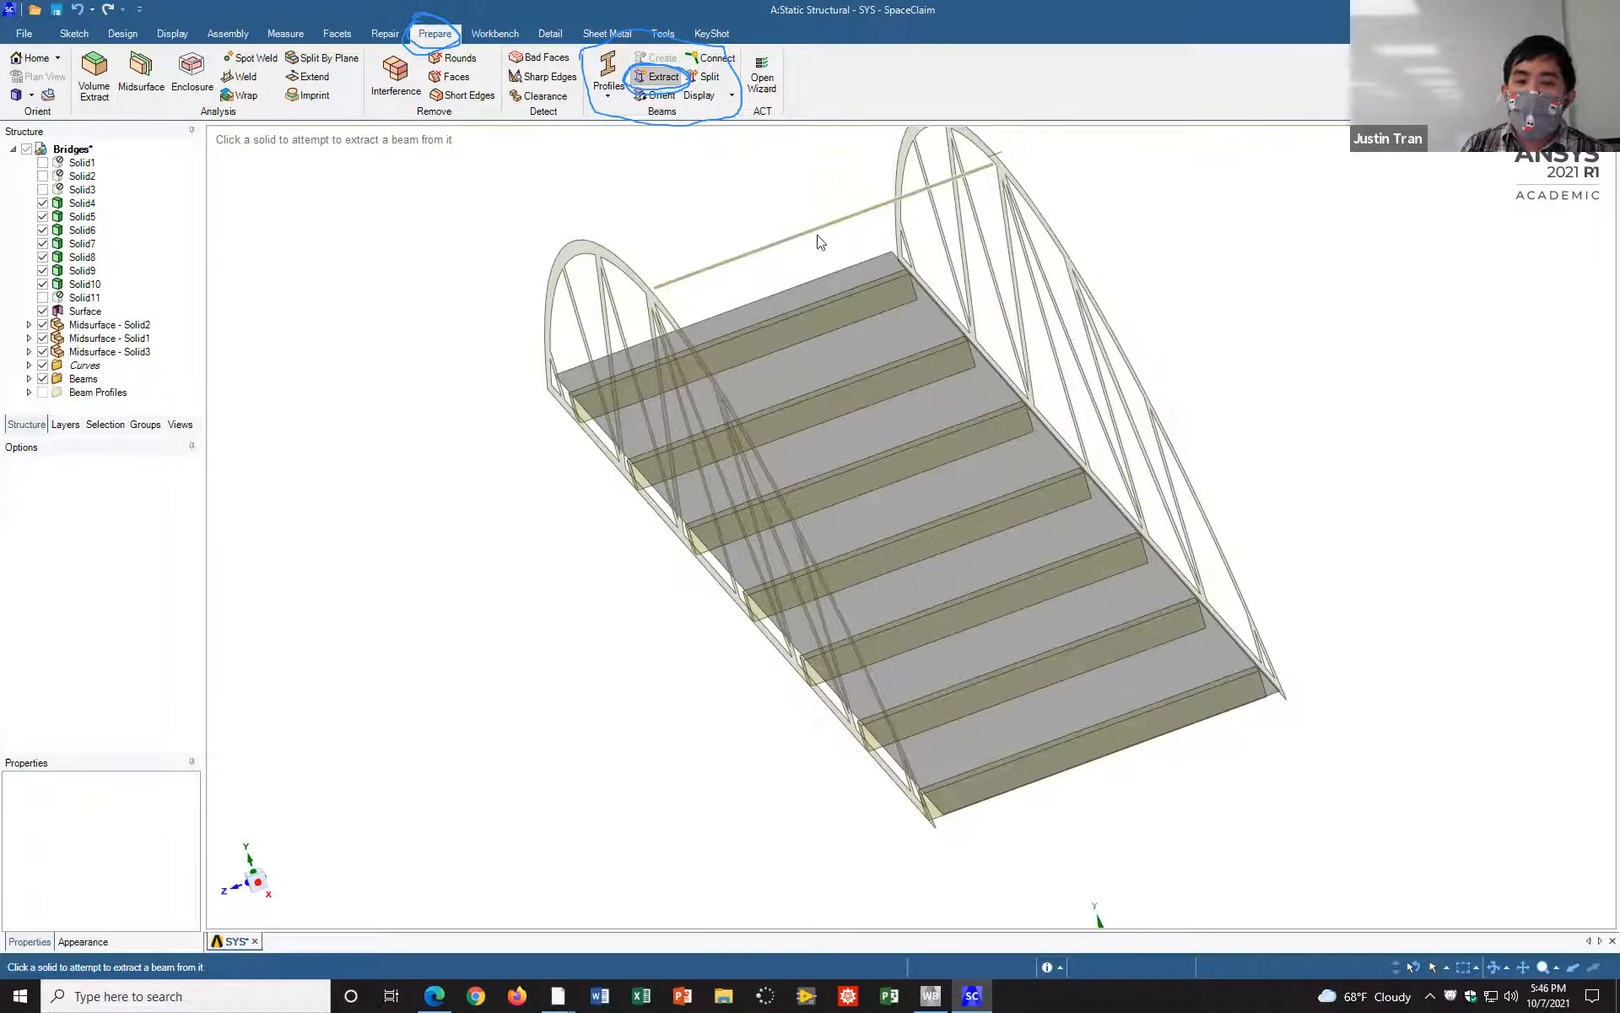
{"action": "middle_click_drag", "start_coordinate": [1006, 396], "coordinate": [793, 192]}
{"action": "middle_click_drag", "start_coordinate": [1253, 602], "coordinate": [1103, 155]}
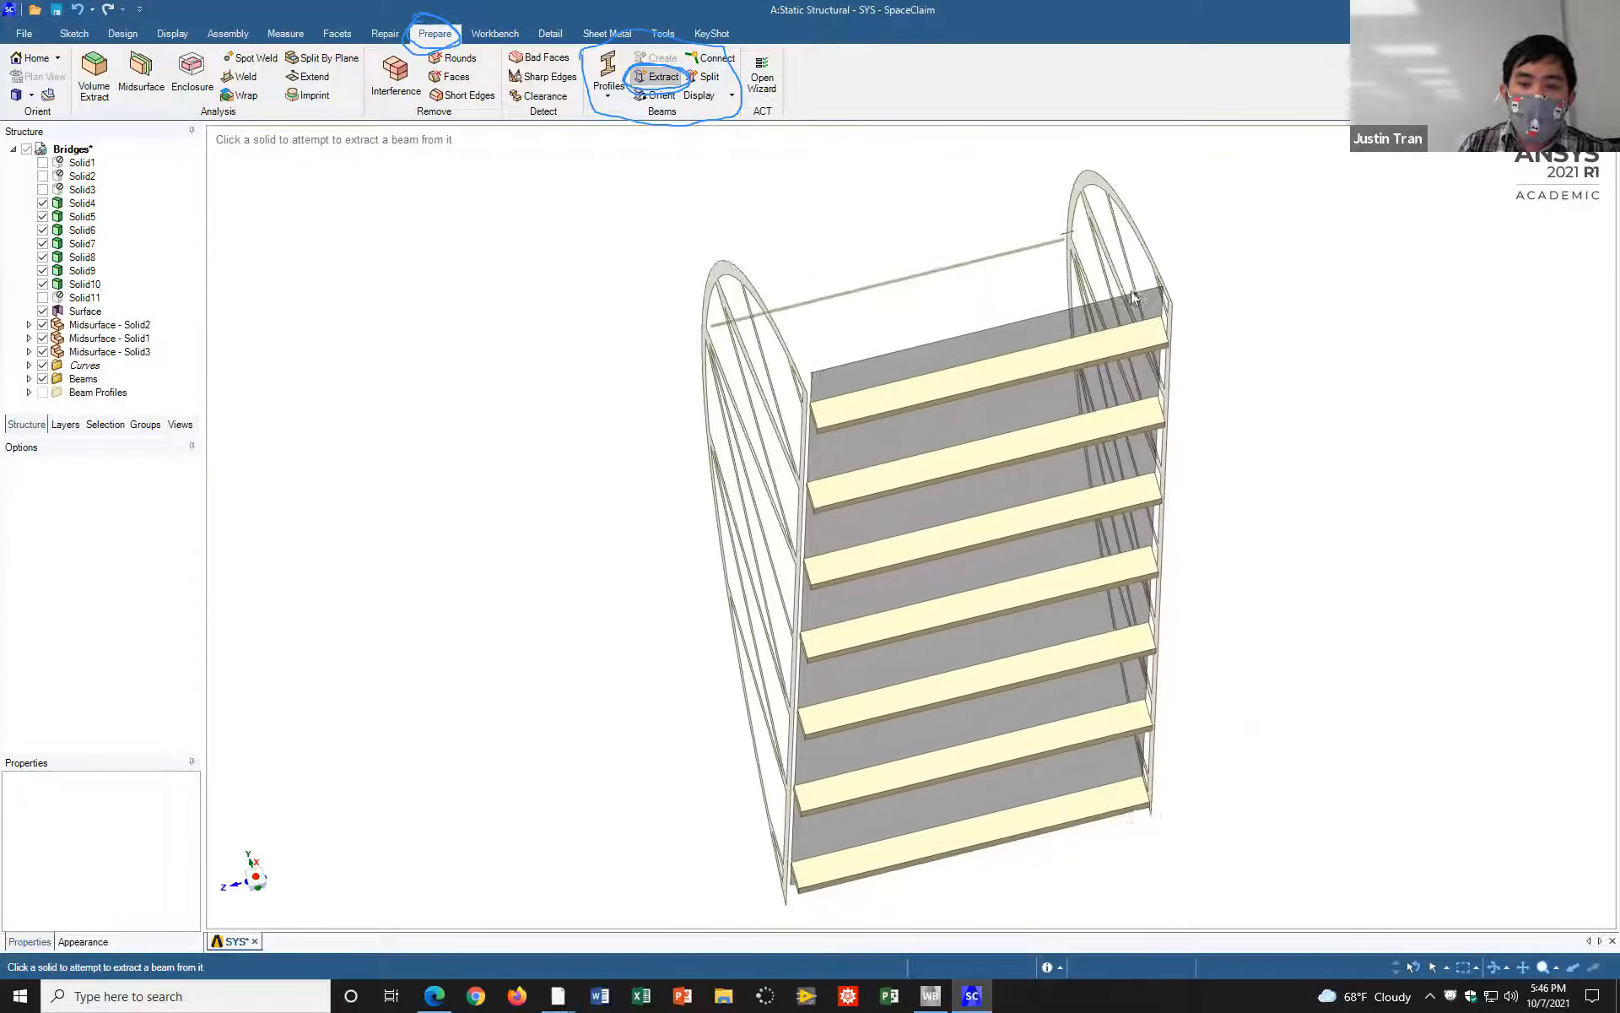
{"action": "middle_click_drag", "start_coordinate": [1168, 333], "coordinate": [1191, 353], "text": "ctrl"}
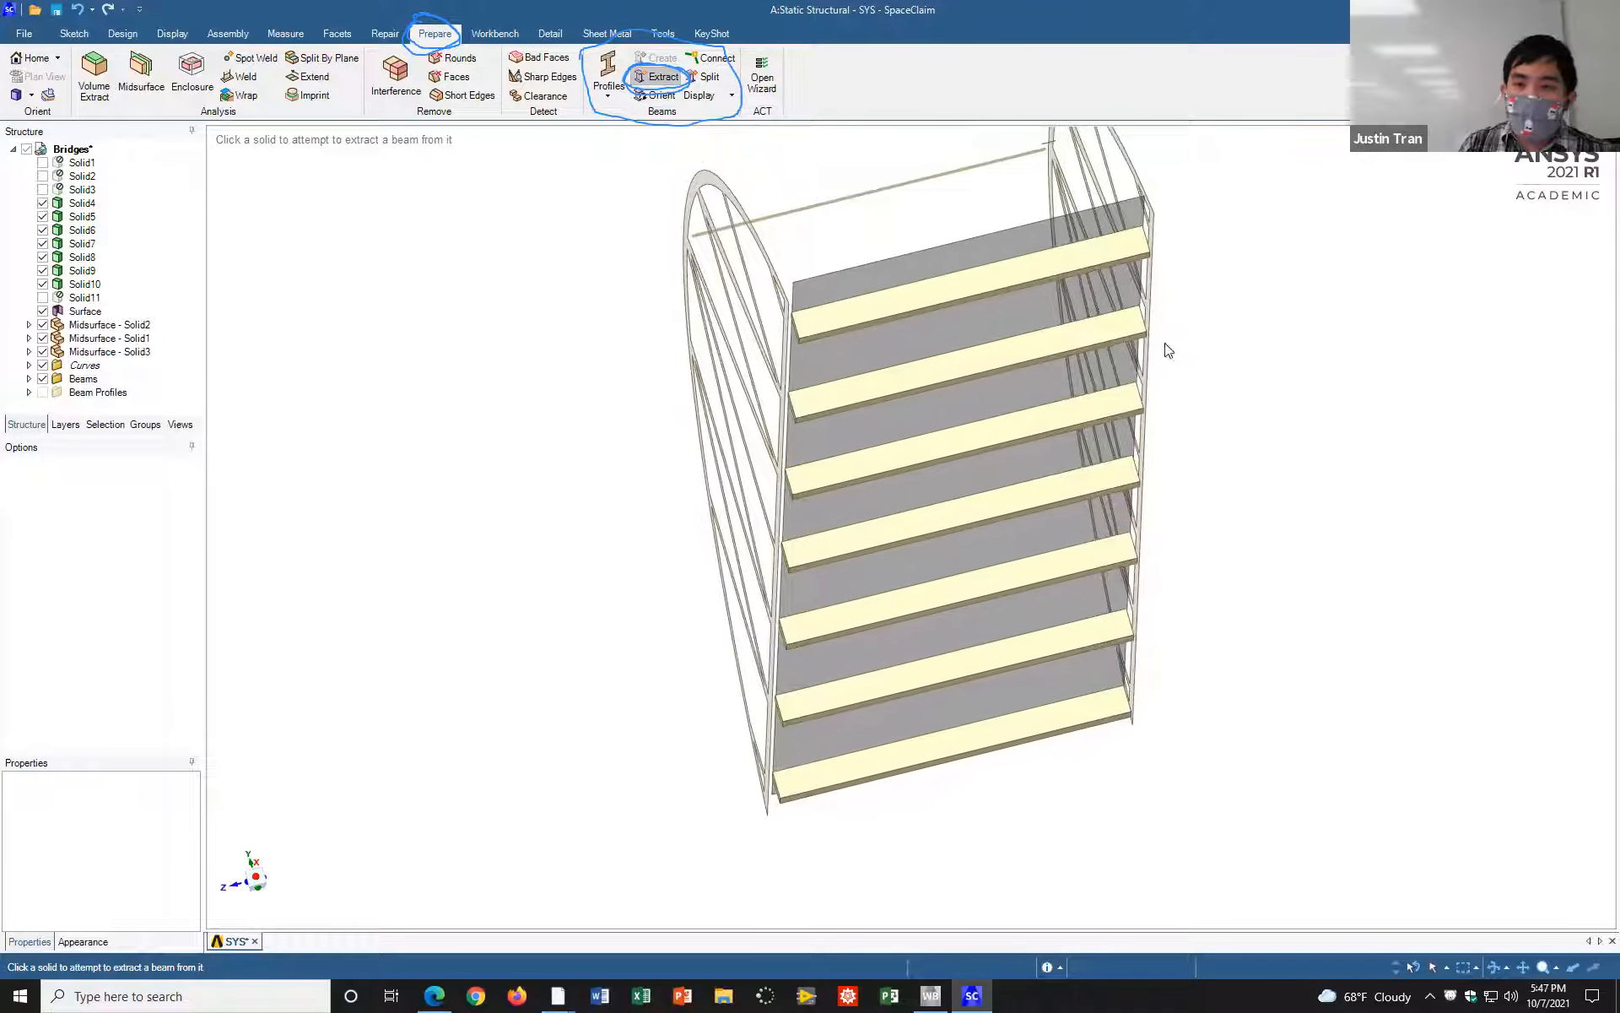
{"action": "left_click", "coordinate": [1024, 281]}
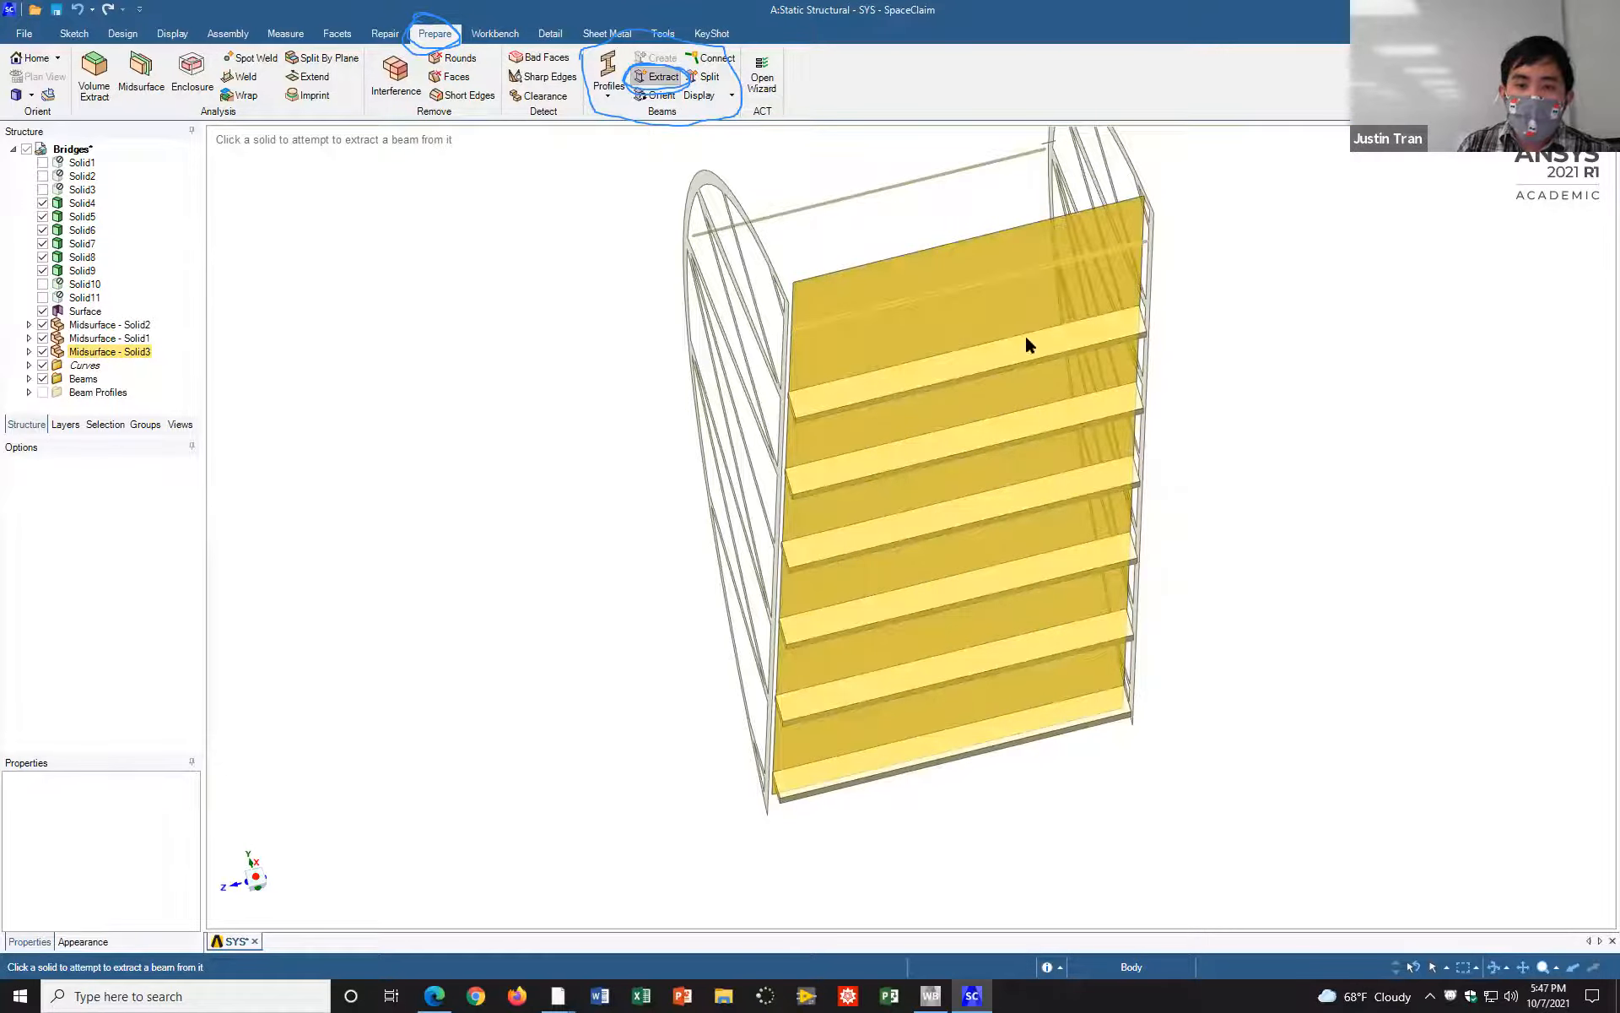
{"action": "left_click", "coordinate": [1033, 356]}
{"action": "left_click", "coordinate": [1049, 432]}
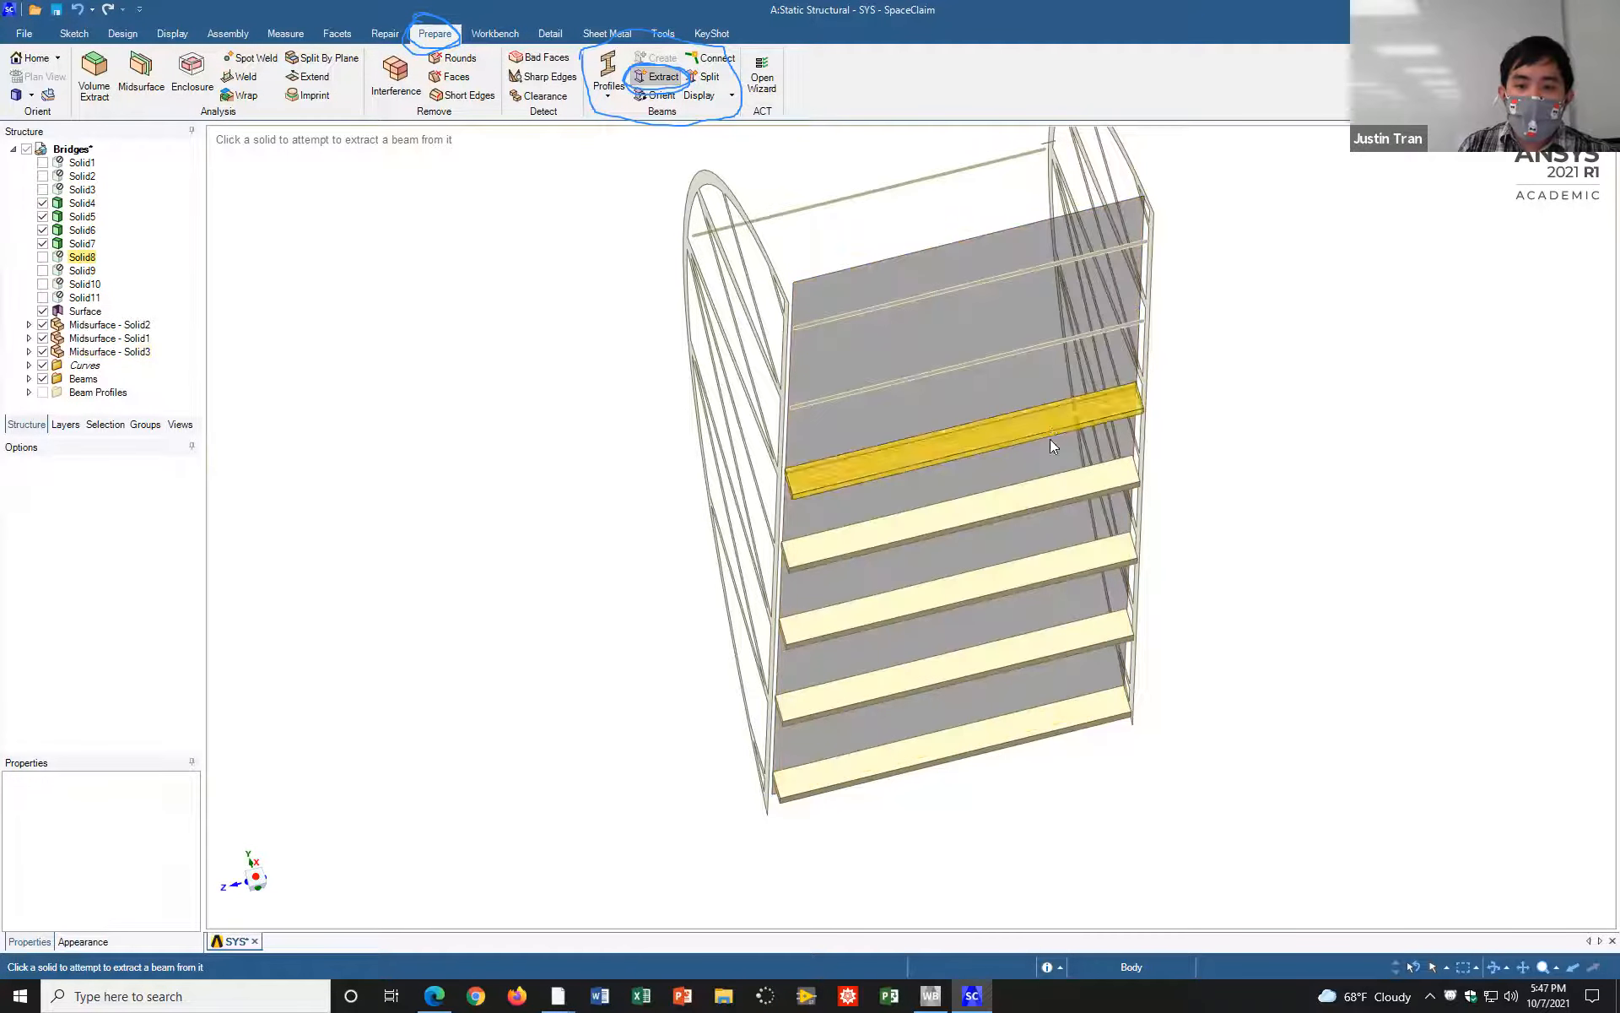
{"action": "left_click", "coordinate": [1087, 554]}
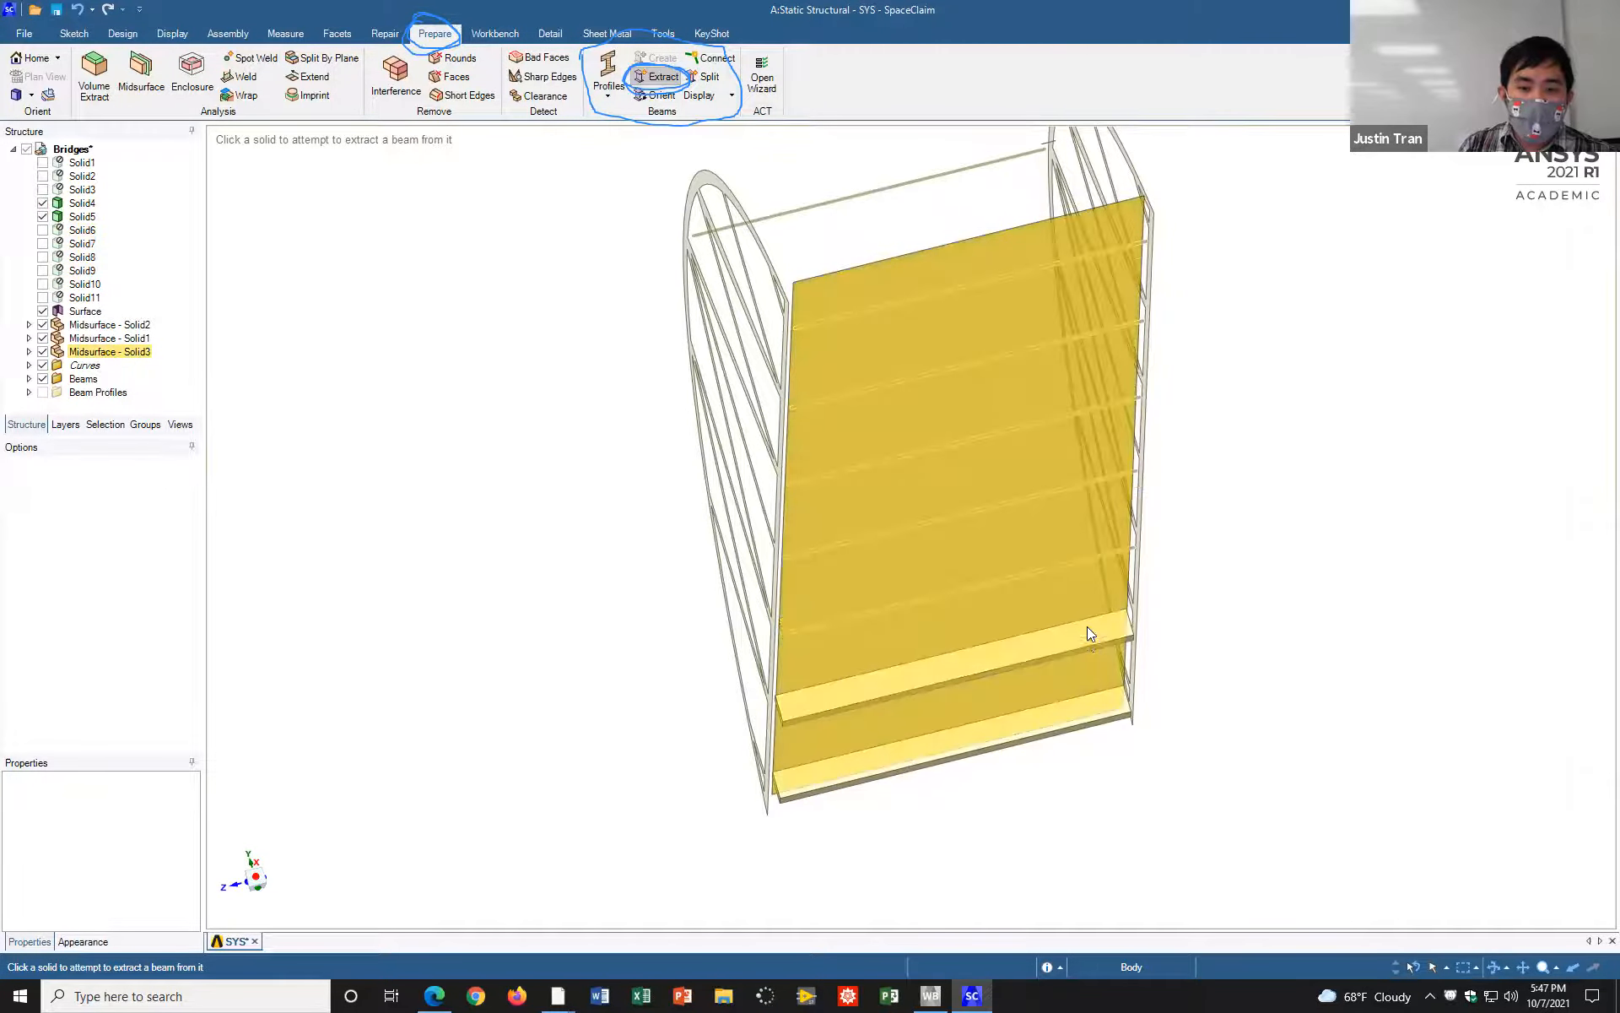
{"action": "left_click", "coordinate": [1087, 638]}
{"action": "left_click", "coordinate": [1065, 705]}
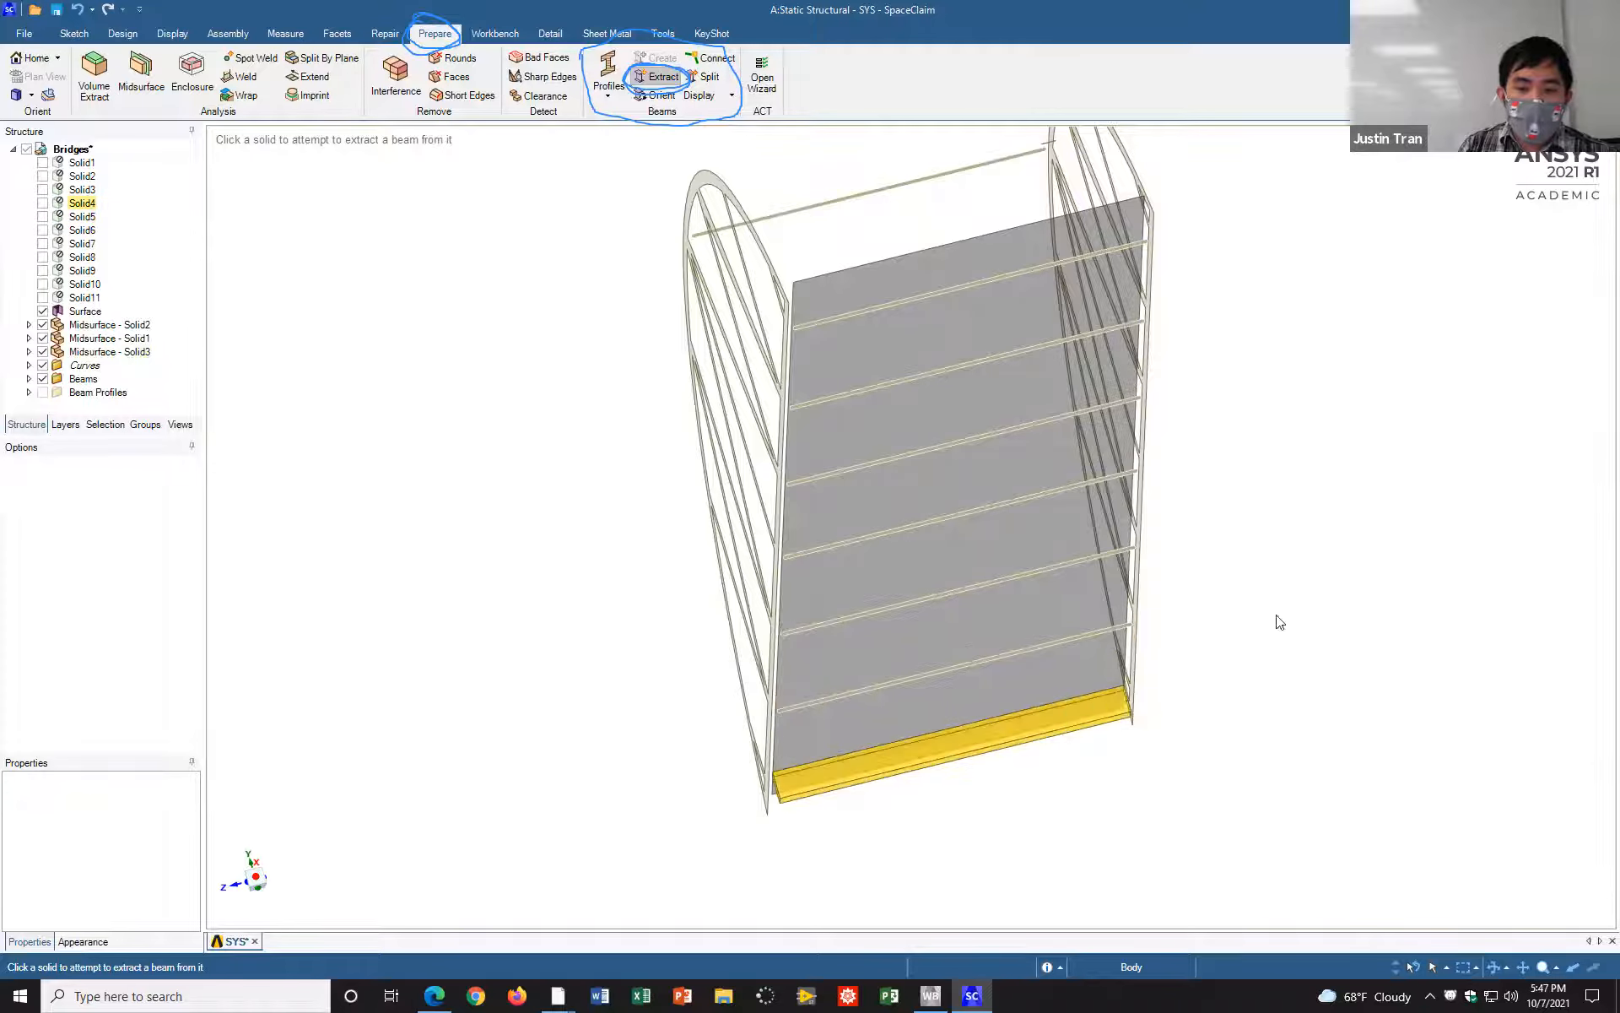
{"action": "middle_click_drag", "start_coordinate": [1318, 467], "coordinate": [1217, 470]}
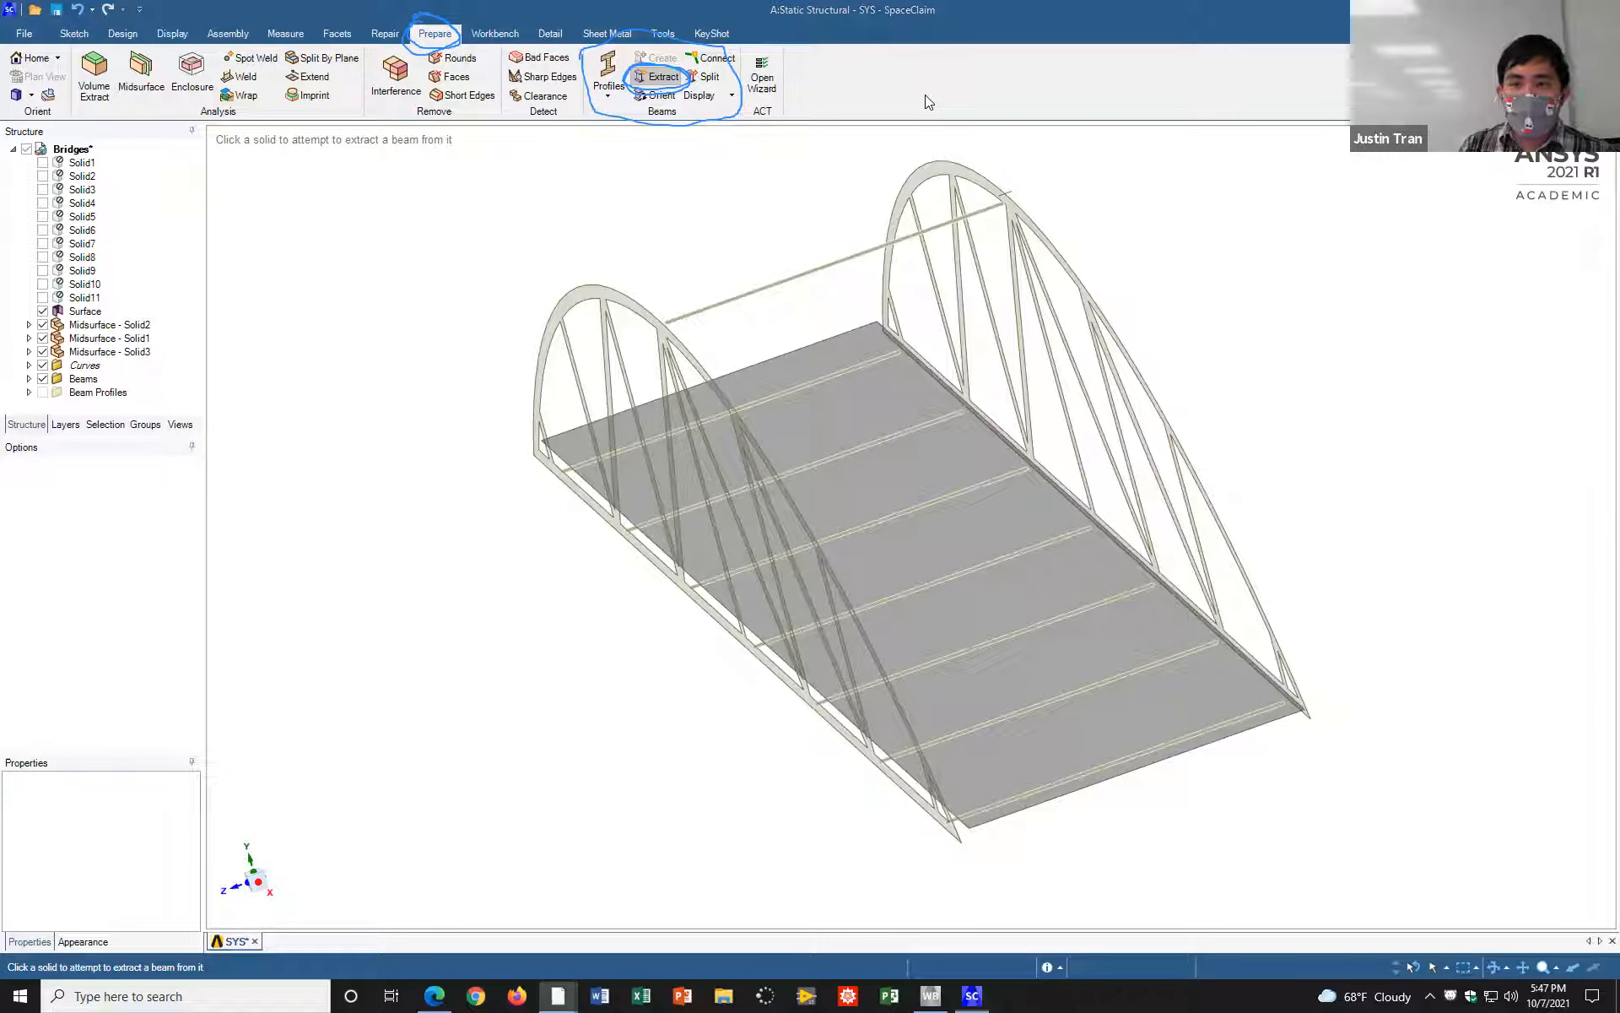
{"action": "key", "text": "Escape"}
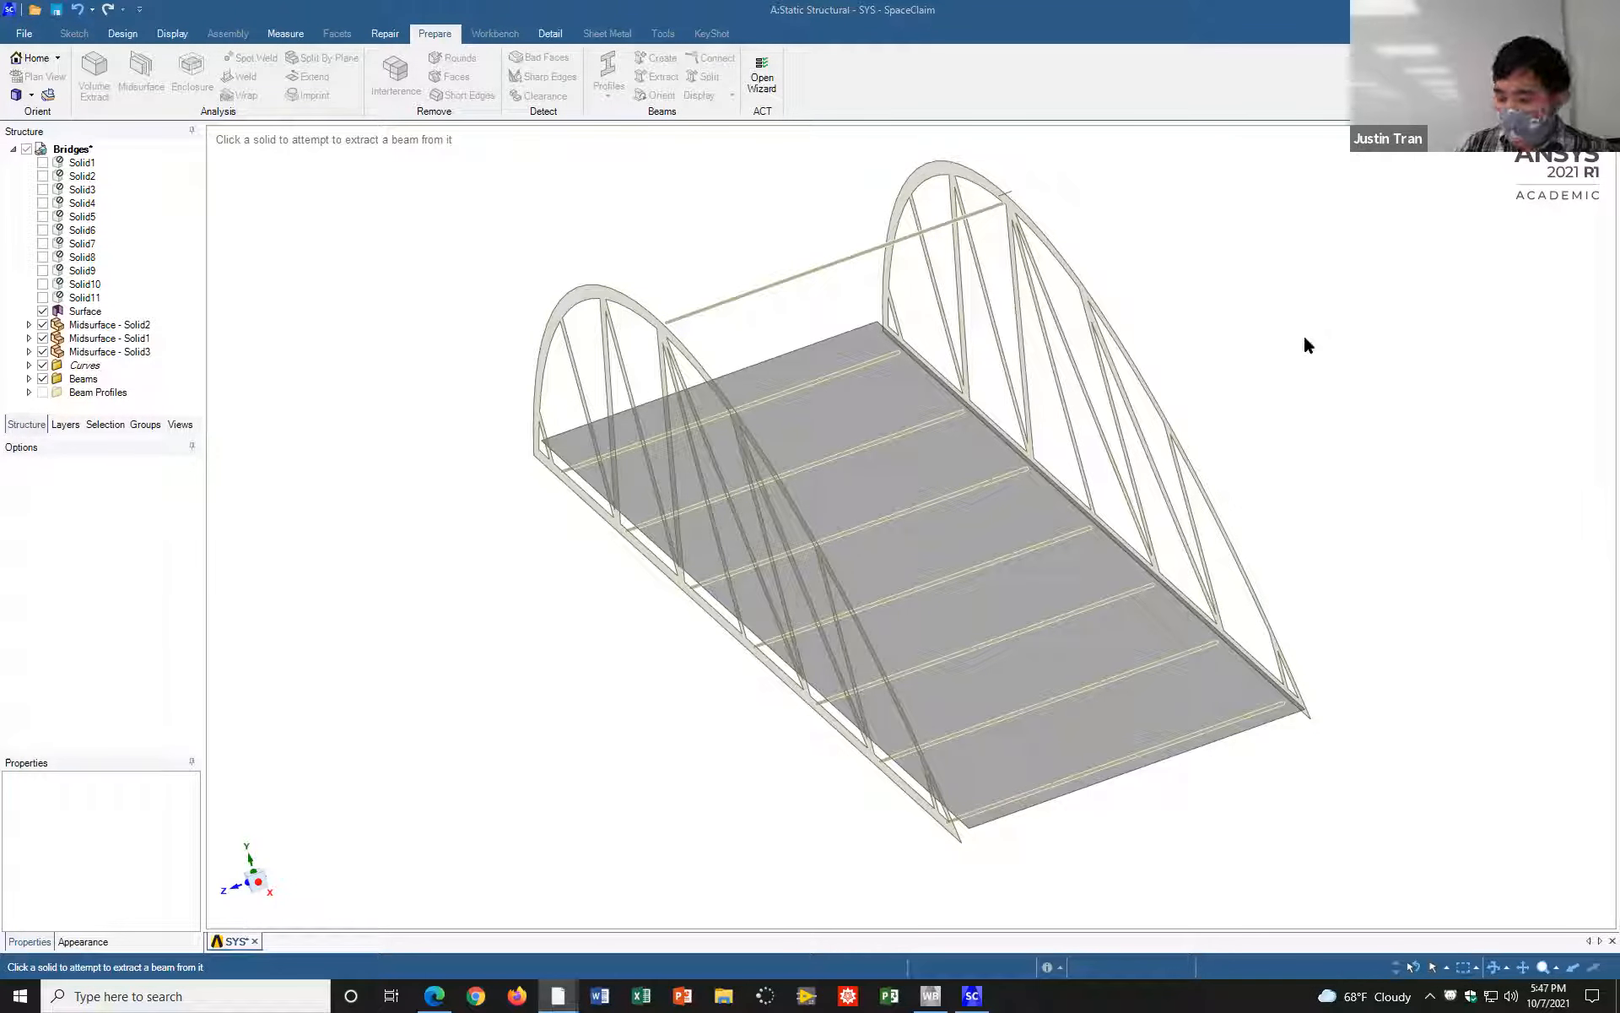
Step: Examine the gaps between the extracted beam ends and the truss and deck midsurfaces from several angles
{"action": "middle_click_drag", "start_coordinate": [1237, 282], "coordinate": [1241, 339]}
{"action": "middle_click_drag", "start_coordinate": [1063, 225], "coordinate": [1187, 217], "text": "shift"}
{"action": "scroll", "coordinate": [846, 344], "scroll_direction": "down", "scroll_amount": 3}
{"action": "scroll", "coordinate": [845, 344], "scroll_direction": "up", "scroll_amount": 5}
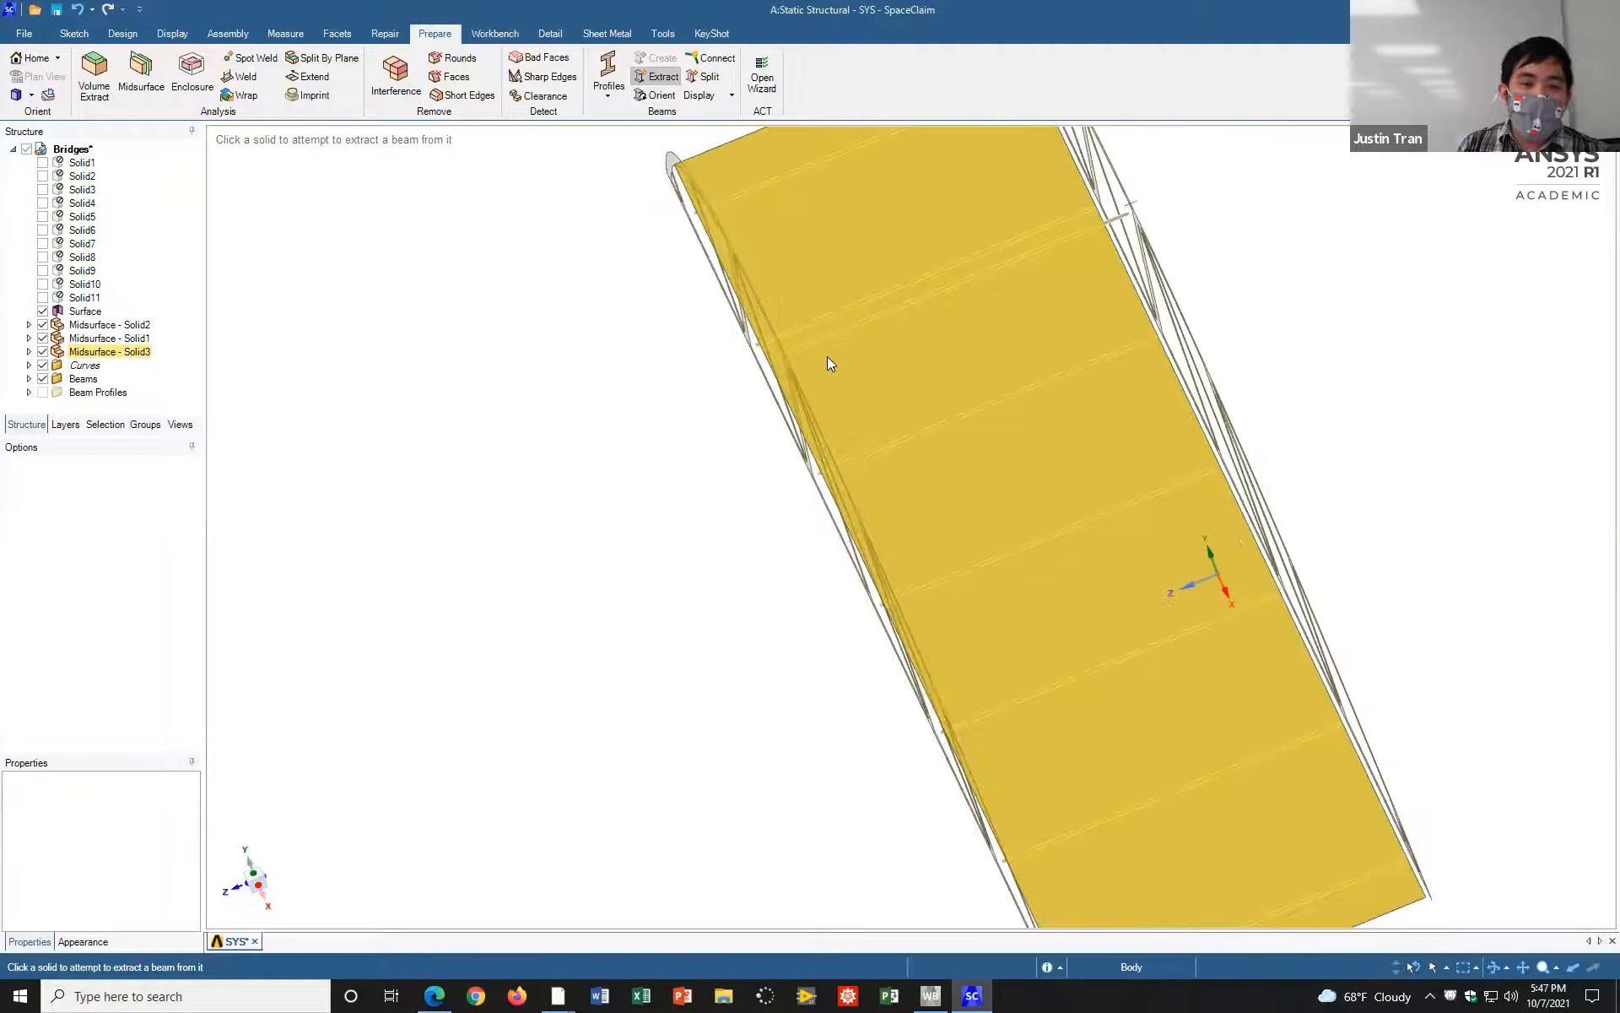
{"action": "mouse_move", "coordinate": [582, 448]}
{"action": "middle_mouse_down"}
{"action": "mouse_move", "coordinate": [622, 416]}
{"action": "mouse_move", "coordinate": [656, 343]}
{"action": "mouse_move", "coordinate": [550, 358]}
{"action": "mouse_move", "coordinate": [701, 333]}
{"action": "middle_mouse_up"}
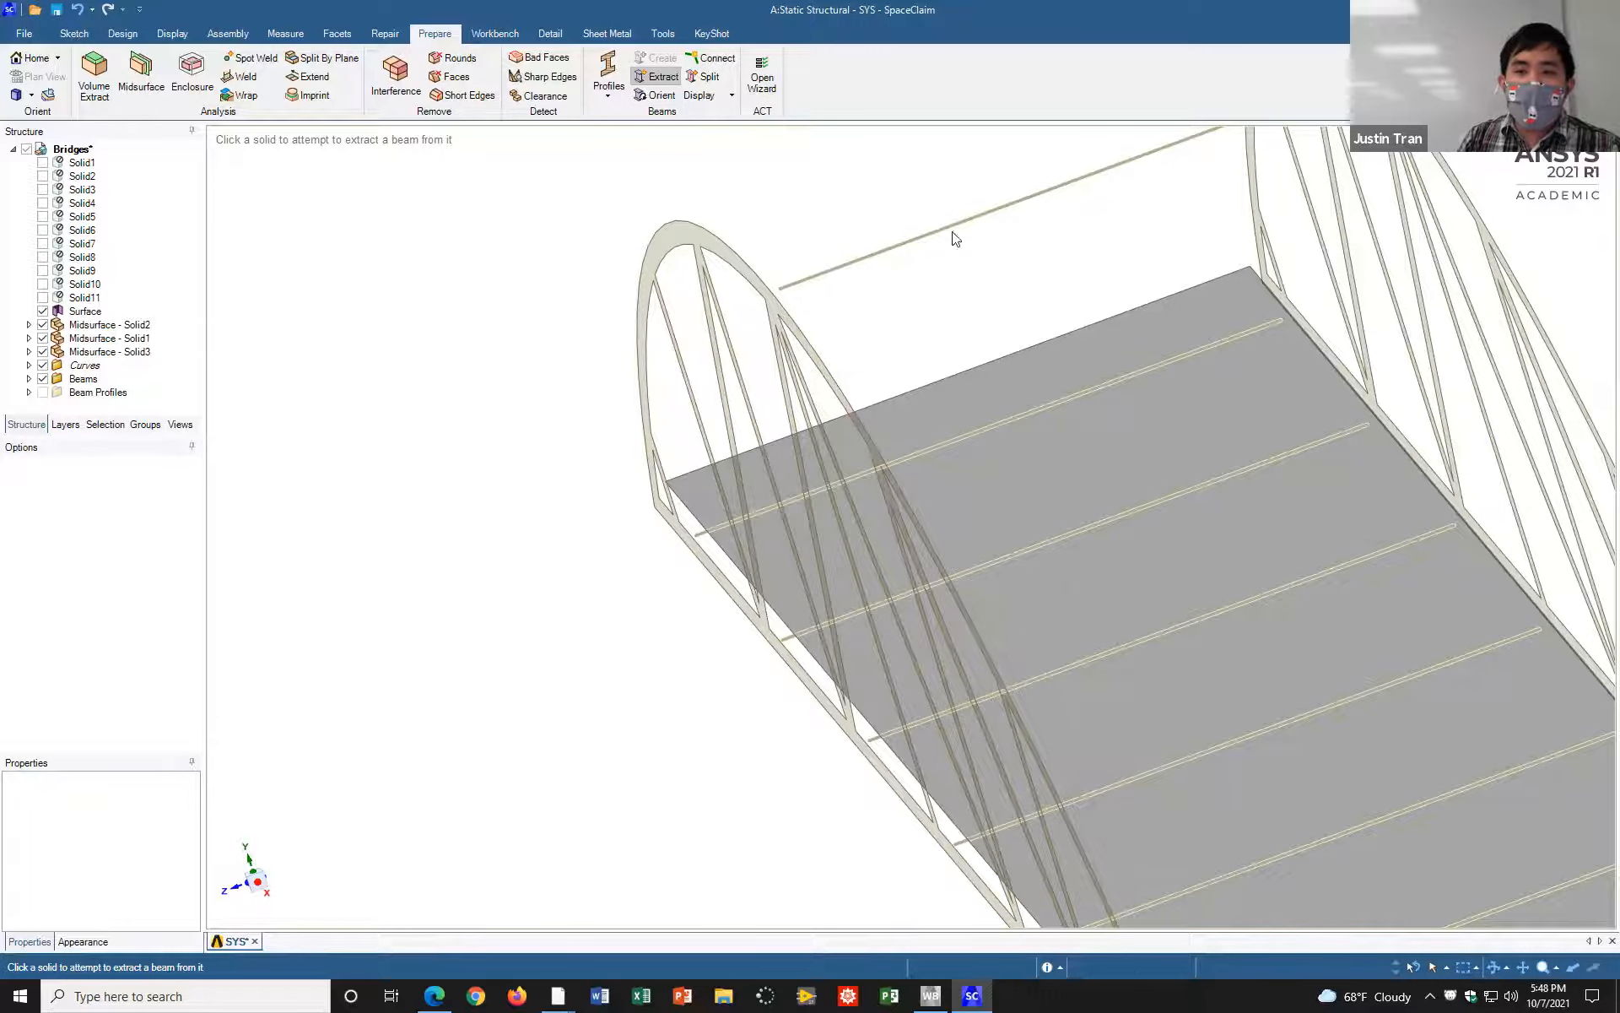
{"action": "mouse_move", "coordinate": [893, 239]}
{"action": "middle_mouse_down", "text": "shift"}
{"action": "mouse_move", "coordinate": [934, 344]}
{"action": "mouse_move", "coordinate": [814, 347]}
{"action": "mouse_move", "coordinate": [832, 375]}
{"action": "mouse_move", "coordinate": [815, 393]}
{"action": "mouse_move", "coordinate": [806, 378]}
{"action": "mouse_move", "coordinate": [837, 424]}
{"action": "middle_mouse_up", "text": "shift"}
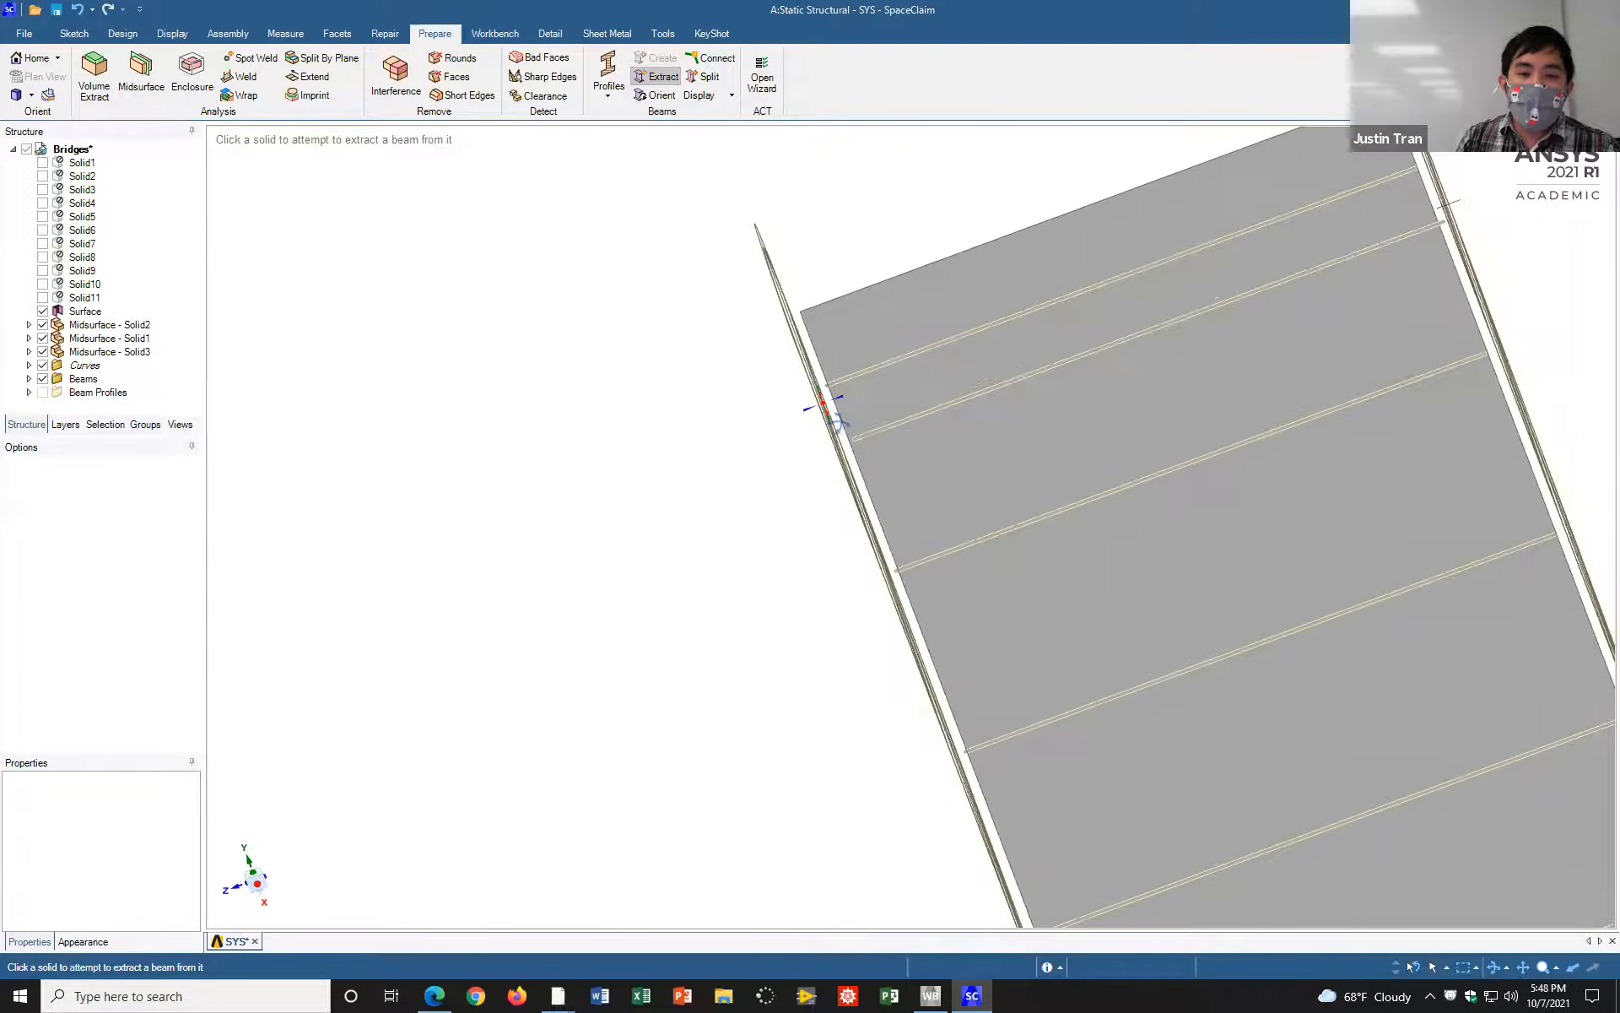
{"action": "scroll", "coordinate": [859, 443], "scroll_direction": "up", "scroll_amount": 3}
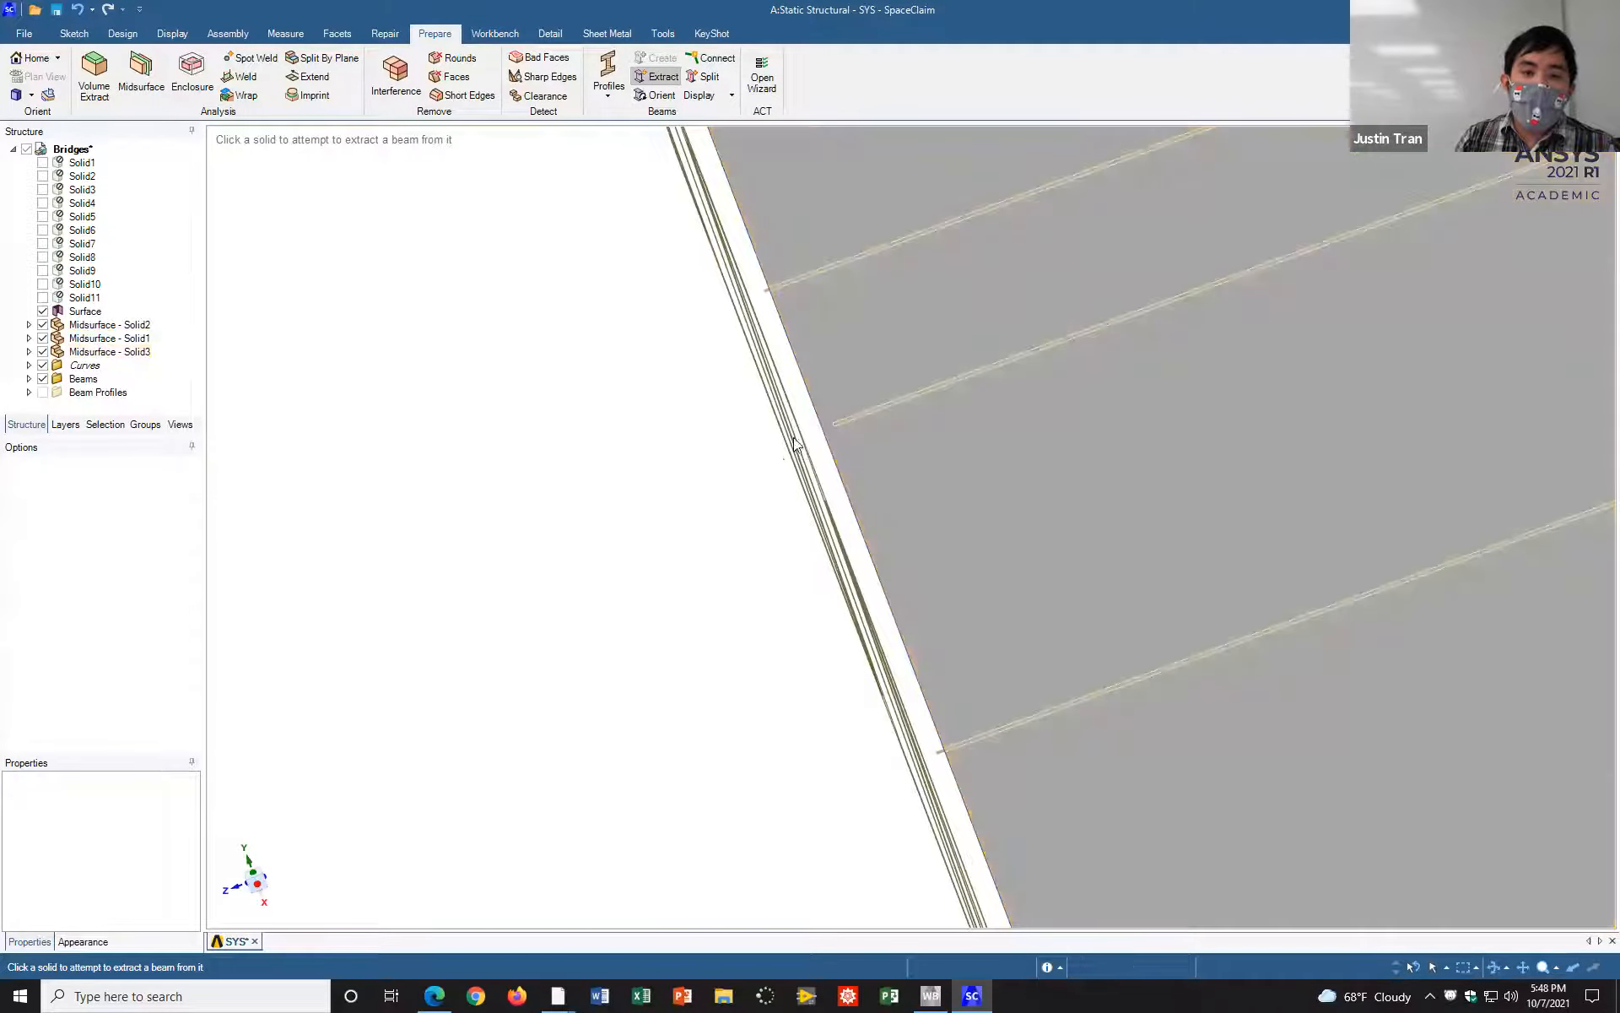
{"action": "scroll", "coordinate": [789, 452], "scroll_direction": "down", "scroll_amount": 2}
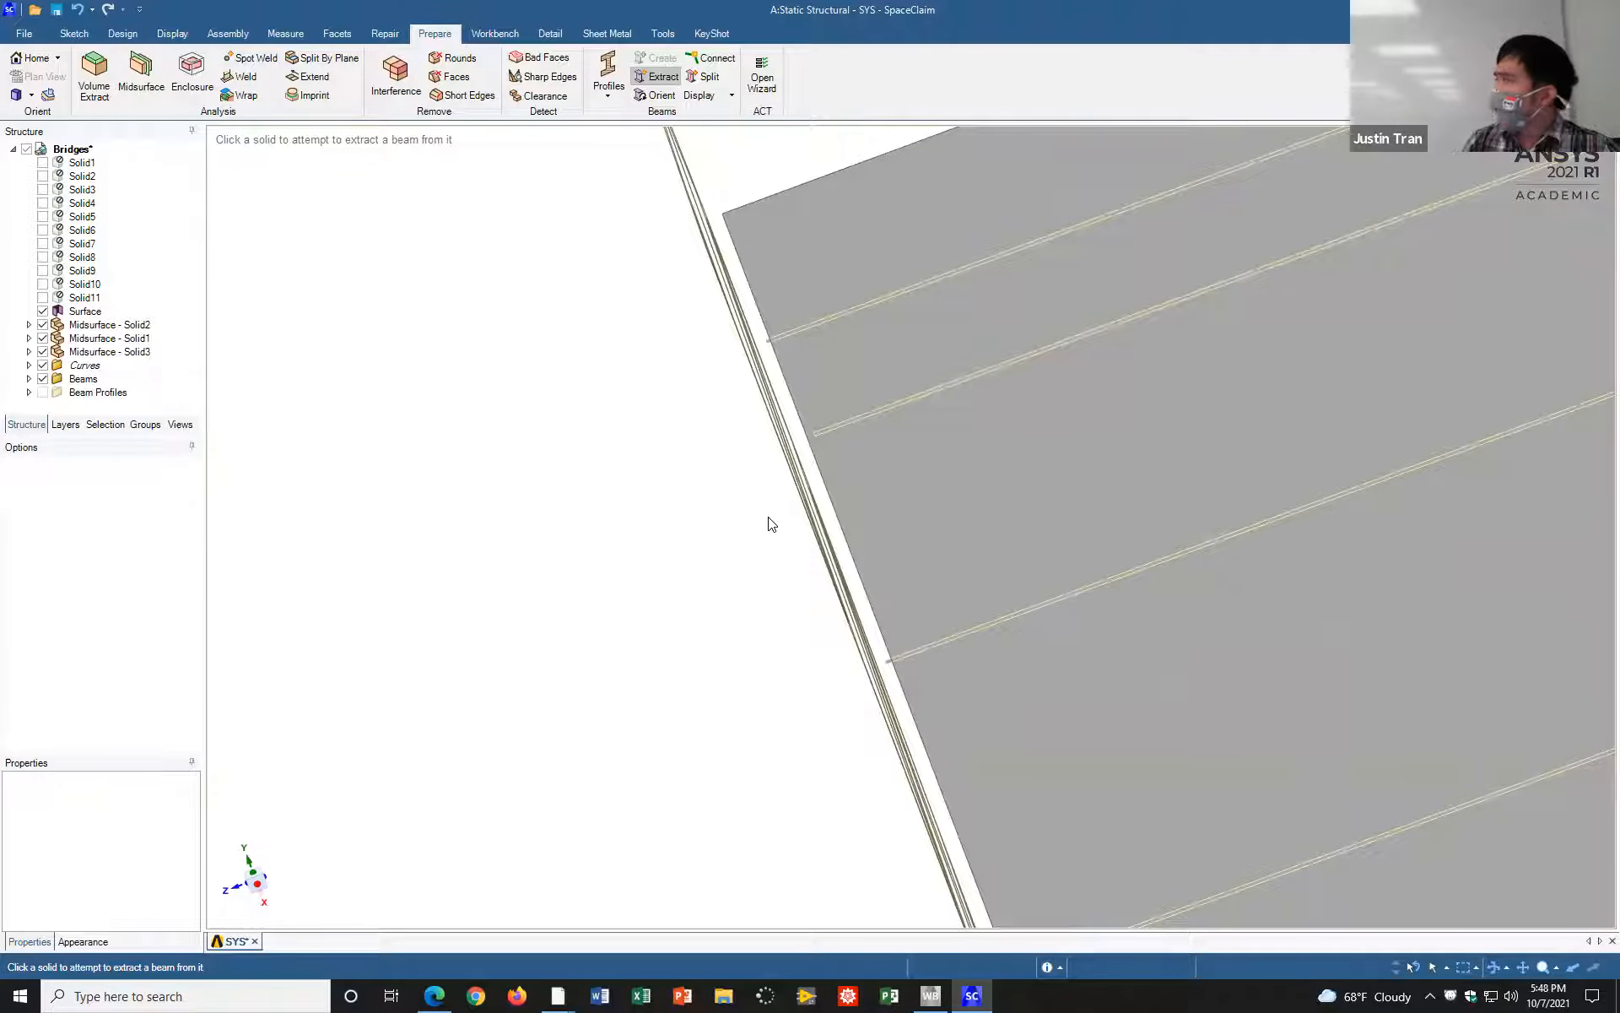
{"action": "middle_click_drag", "start_coordinate": [748, 441], "coordinate": [747, 447]}
{"action": "scroll", "coordinate": [734, 470], "scroll_direction": "up", "scroll_amount": 4}
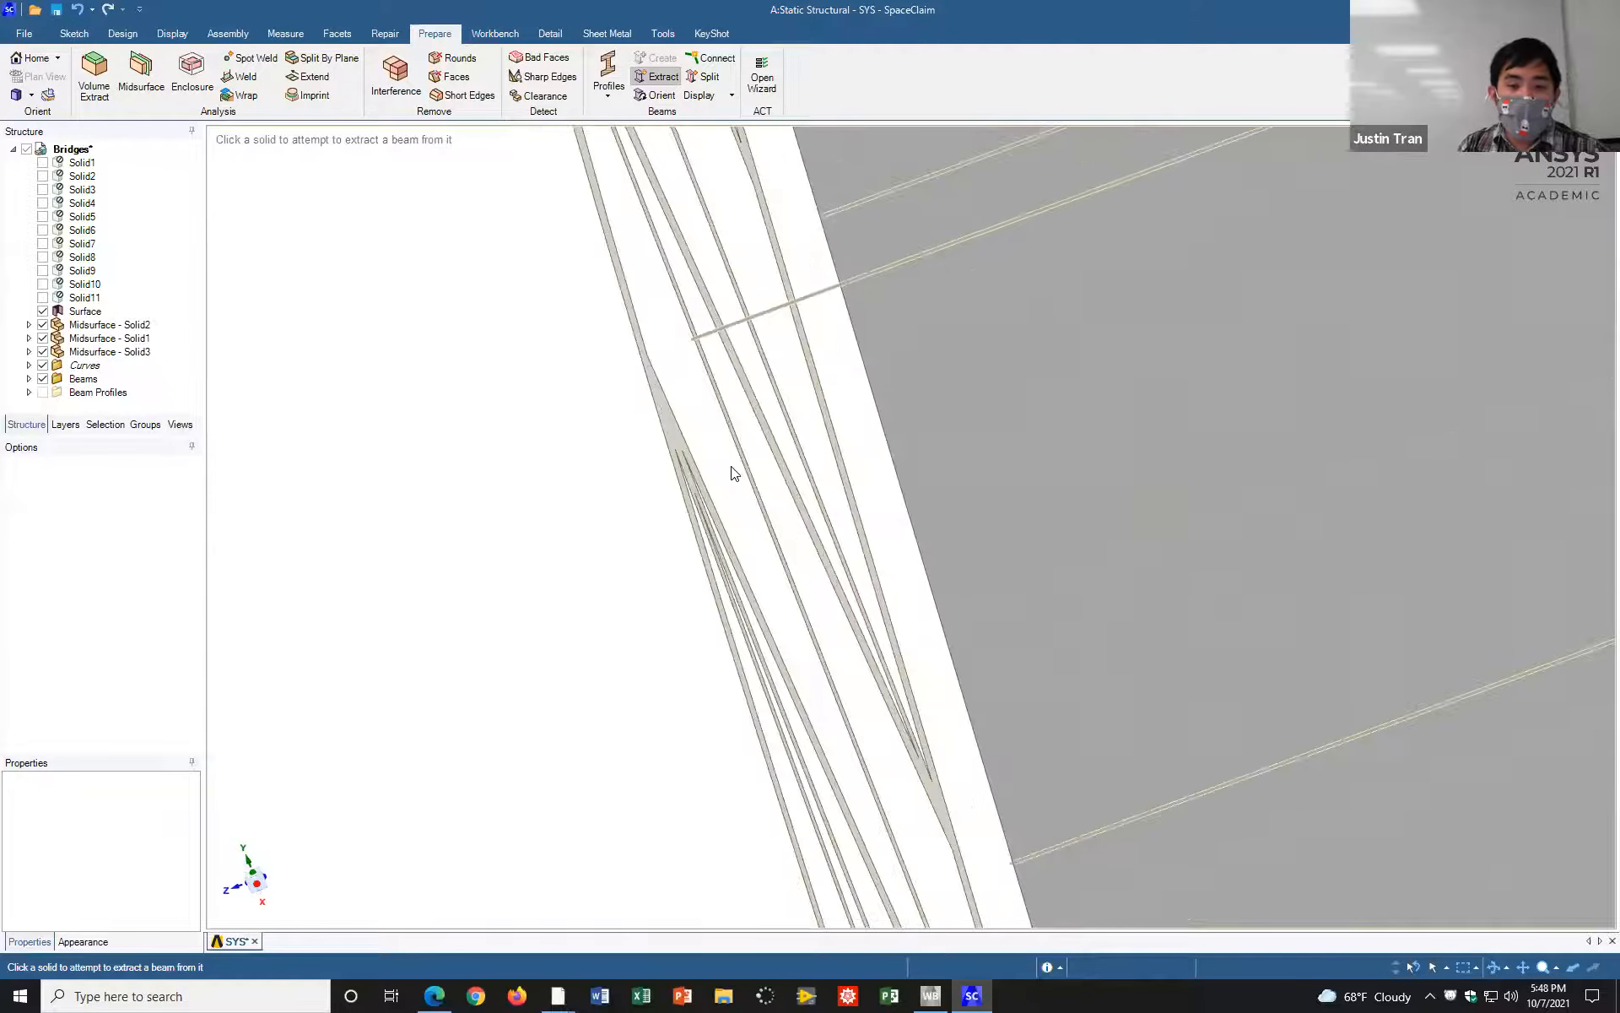
{"action": "scroll", "coordinate": [741, 462], "scroll_direction": "down", "scroll_amount": 10}
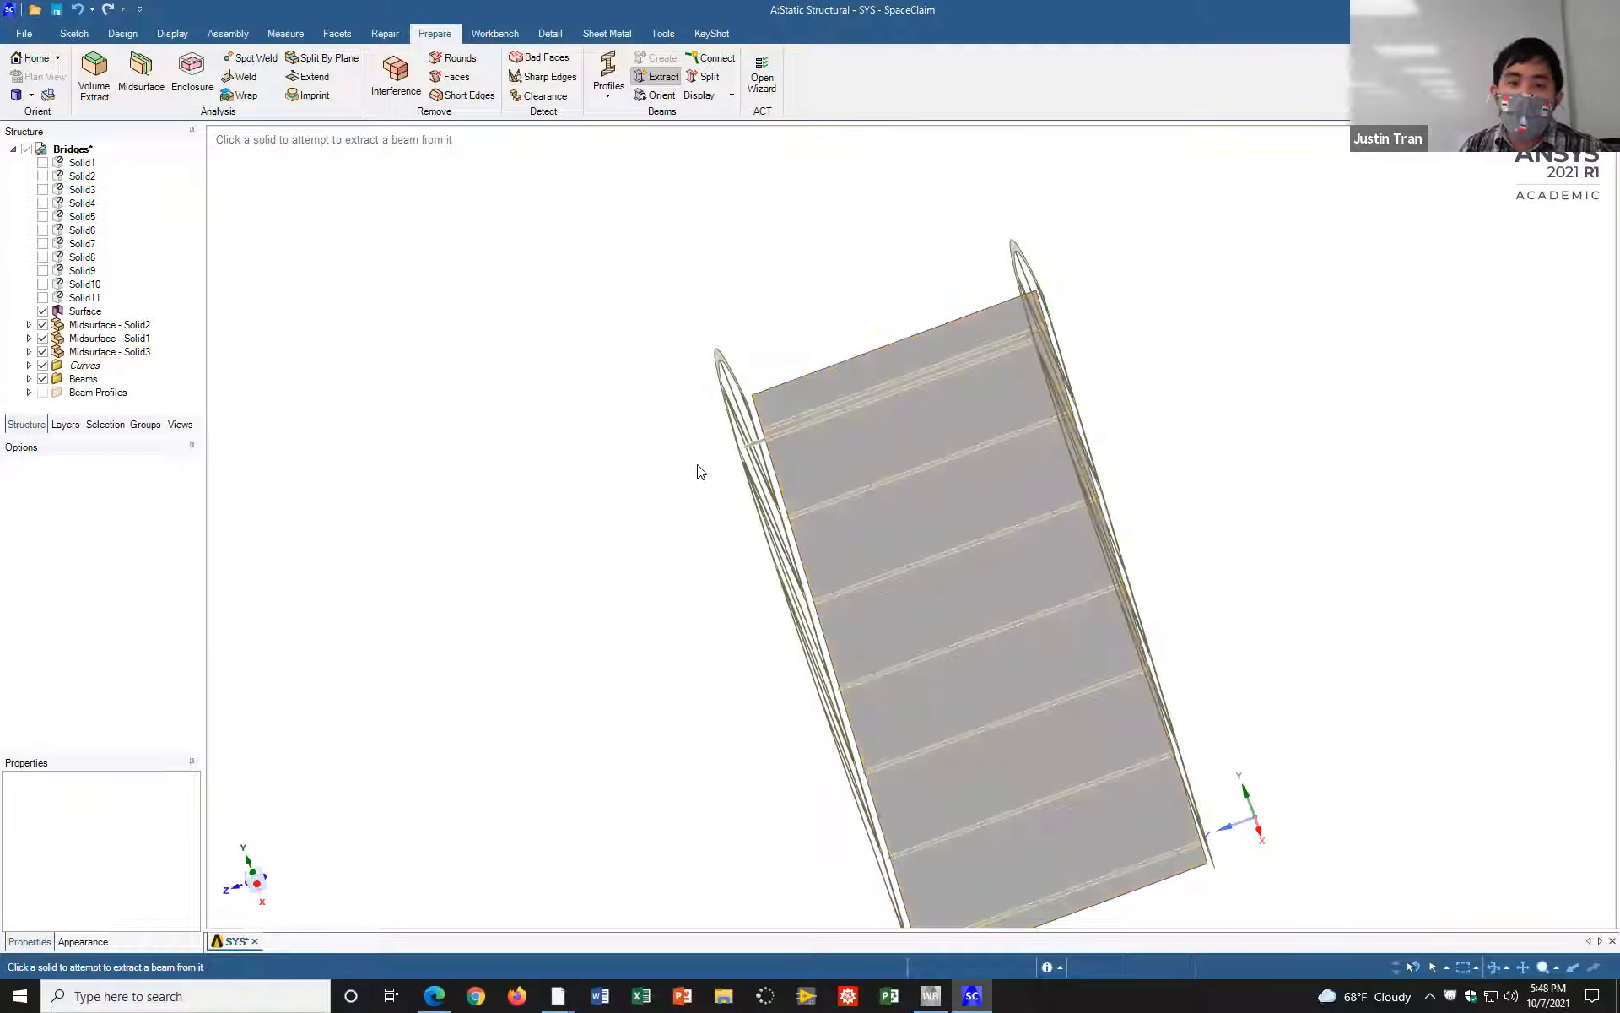
{"action": "scroll", "coordinate": [701, 470], "scroll_direction": "up", "scroll_amount": 3}
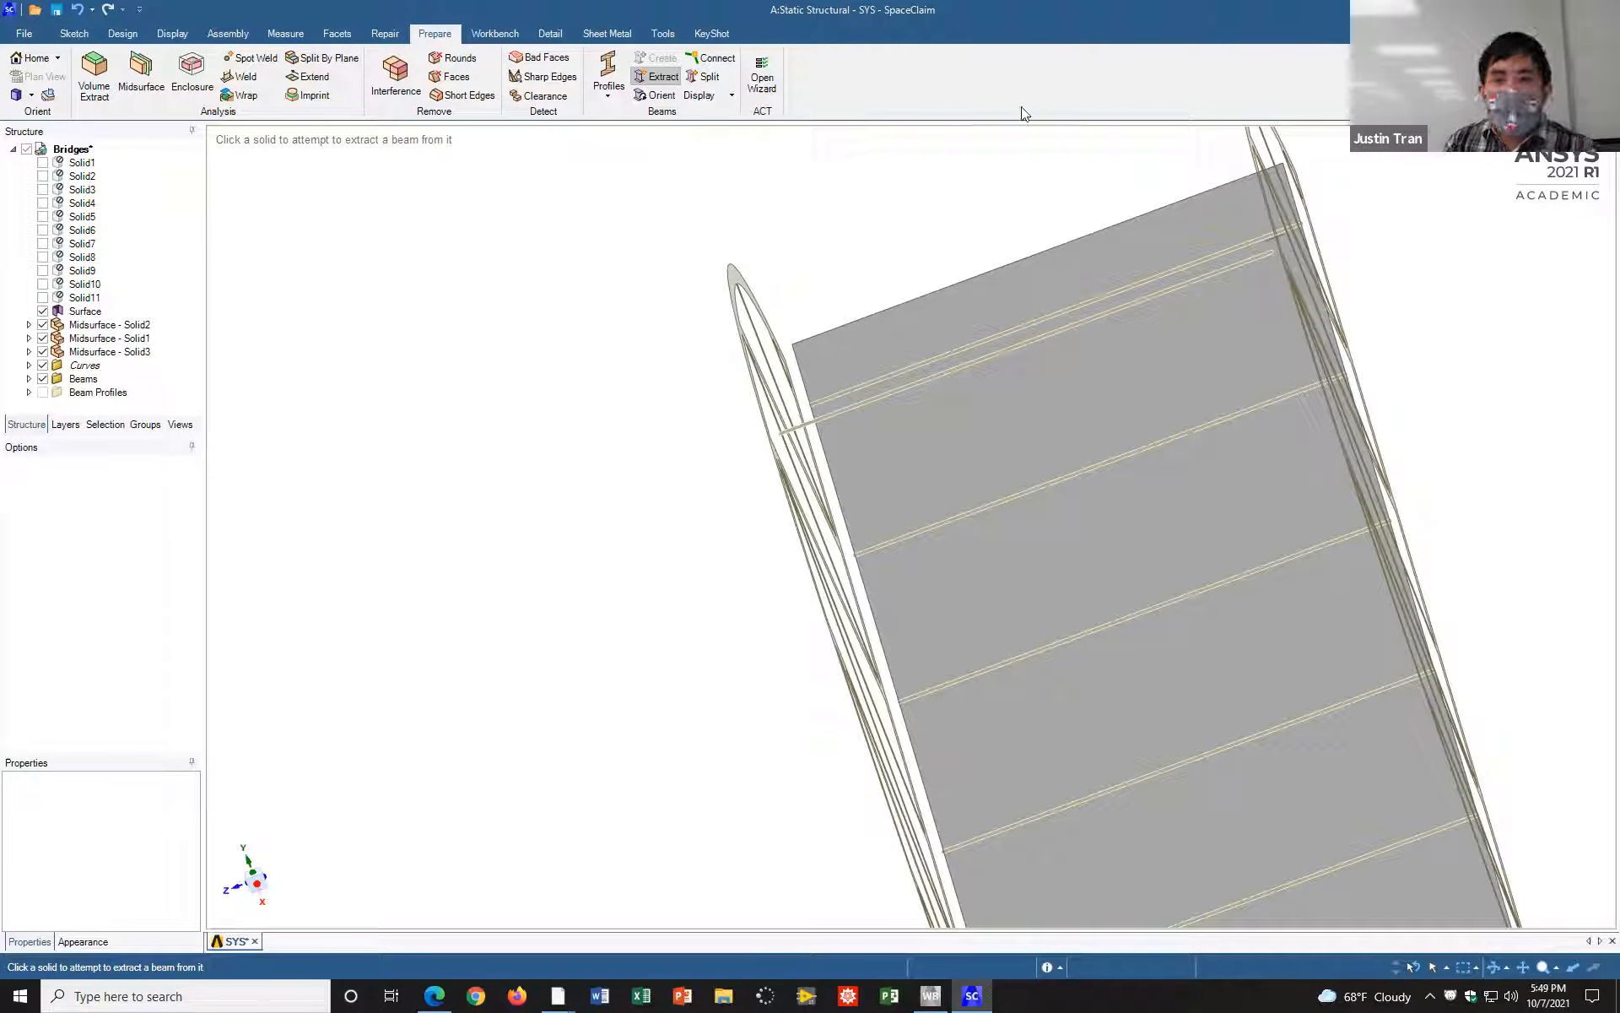
Step: Search for gaps between the bridge's beams and midsurfaces with the Extend tool at its default distance
{"action": "left_click", "coordinate": [432, 32]}
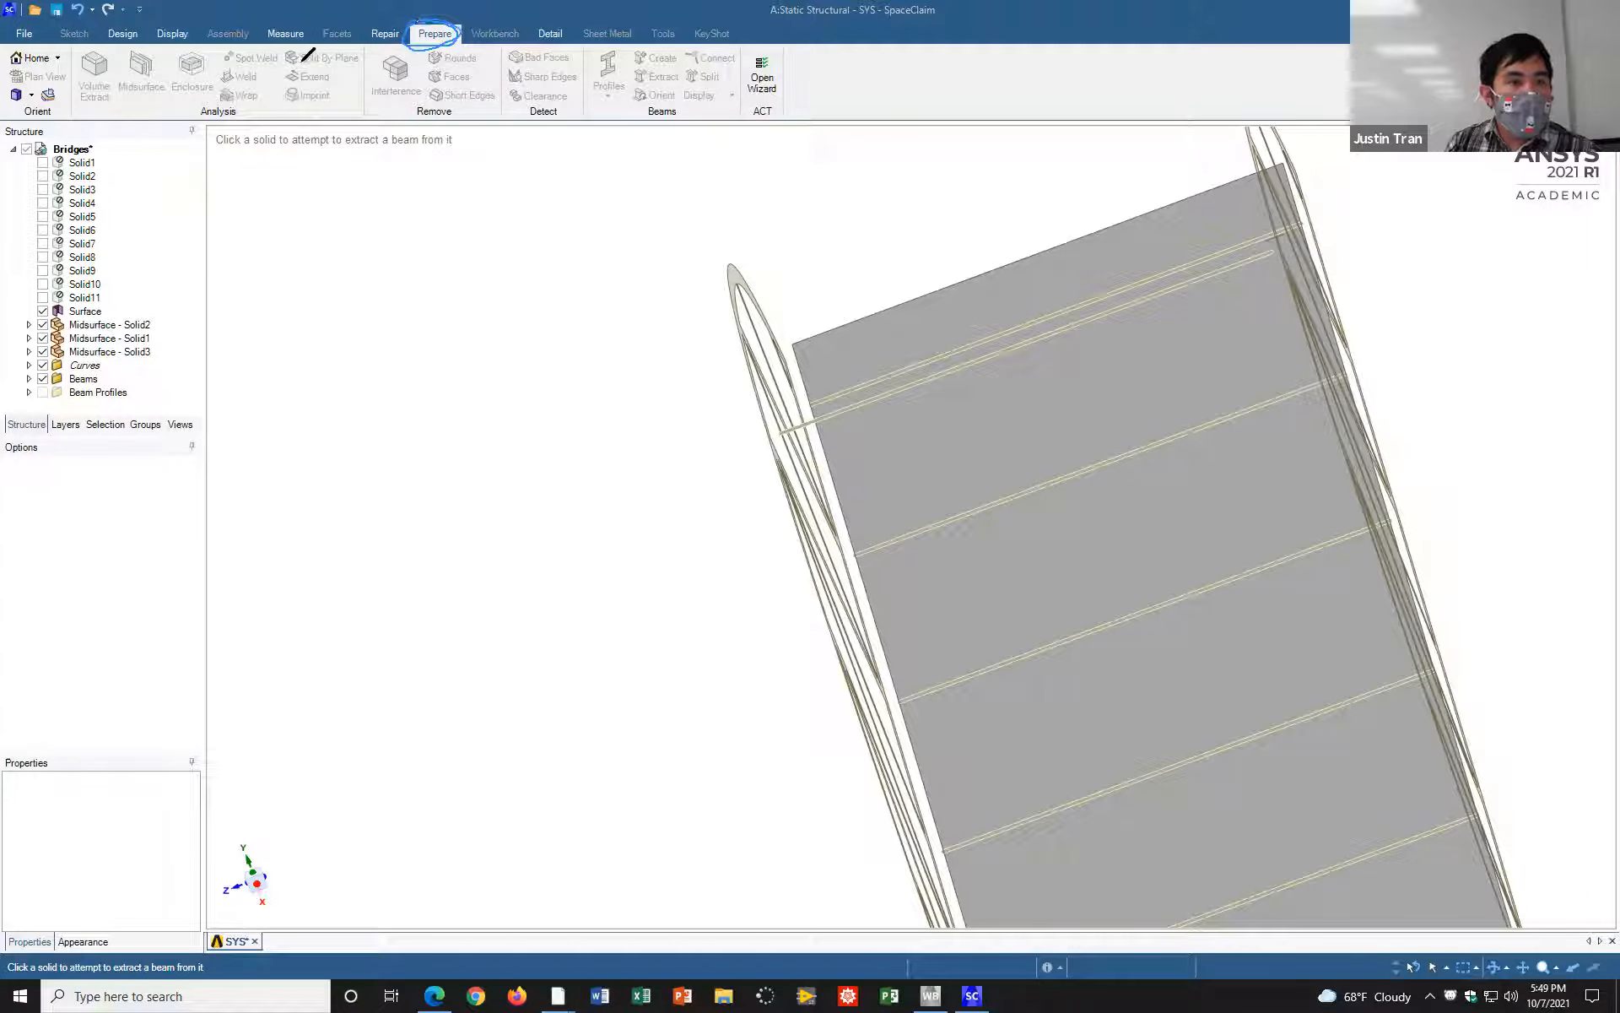
{"action": "mouse_move", "coordinate": [308, 67]}
{"action": "left_mouse_down"}
{"action": "mouse_move", "coordinate": [295, 85]}
{"action": "mouse_move", "coordinate": [335, 83]}
{"action": "mouse_move", "coordinate": [297, 57]}
{"action": "mouse_move", "coordinate": [311, 88]}
{"action": "mouse_move", "coordinate": [341, 68]}
{"action": "mouse_move", "coordinate": [290, 68]}
{"action": "left_mouse_up"}
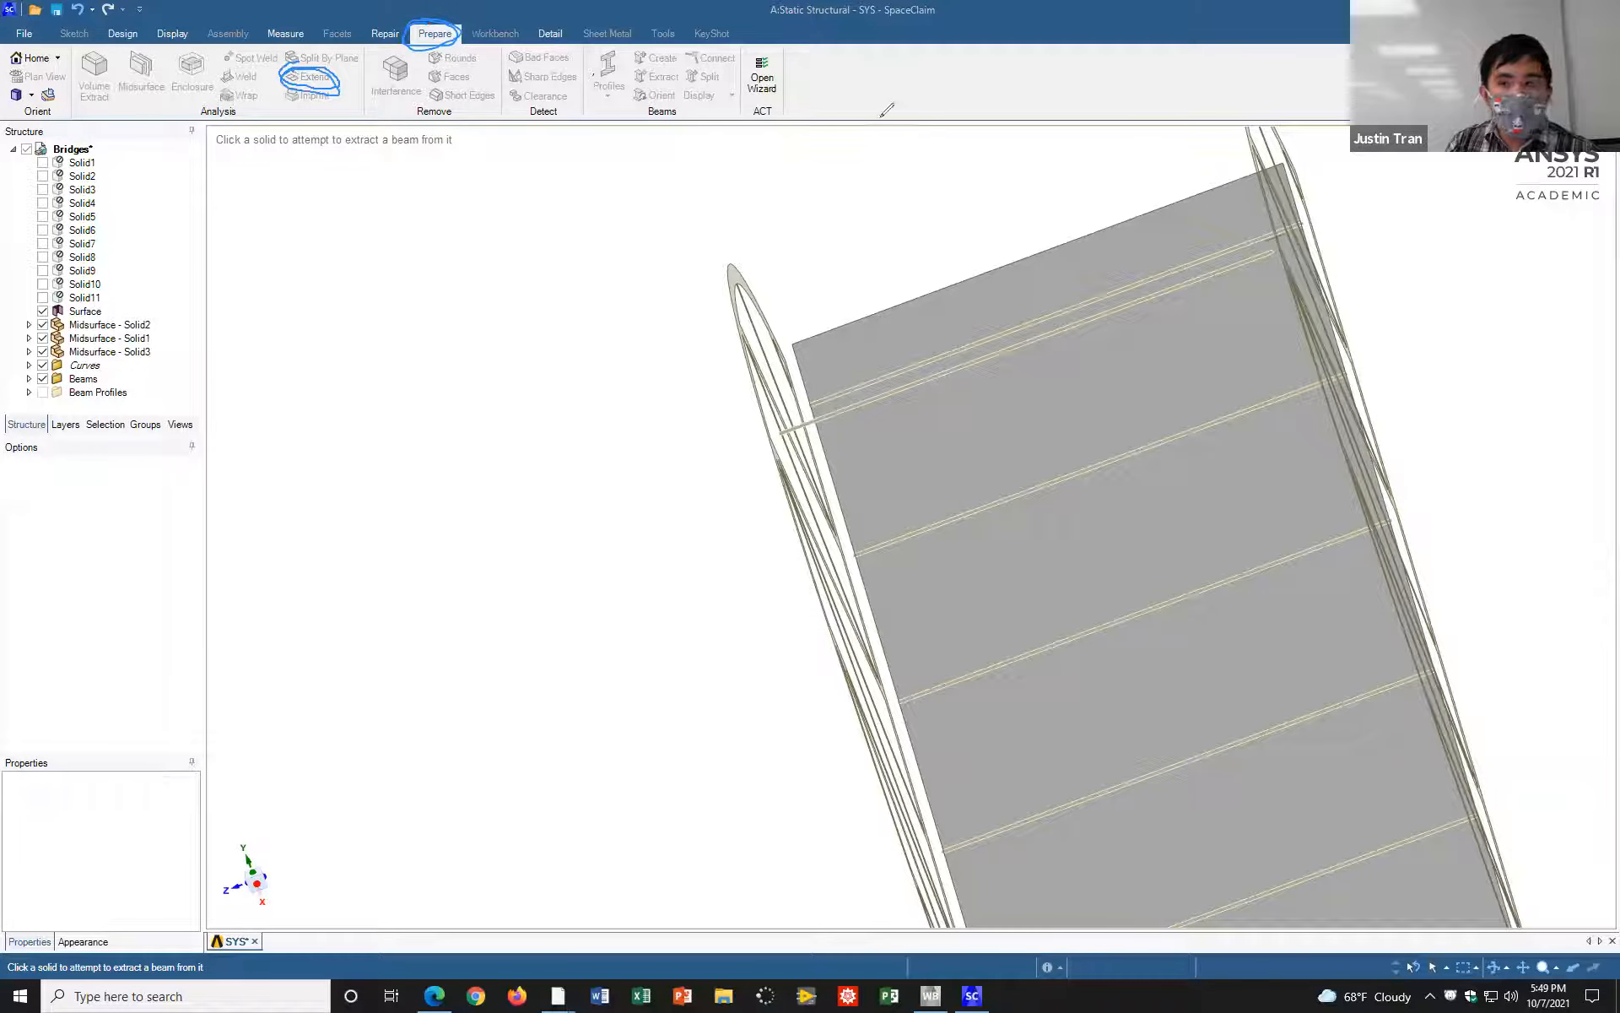
{"action": "left_click", "coordinate": [437, 242]}
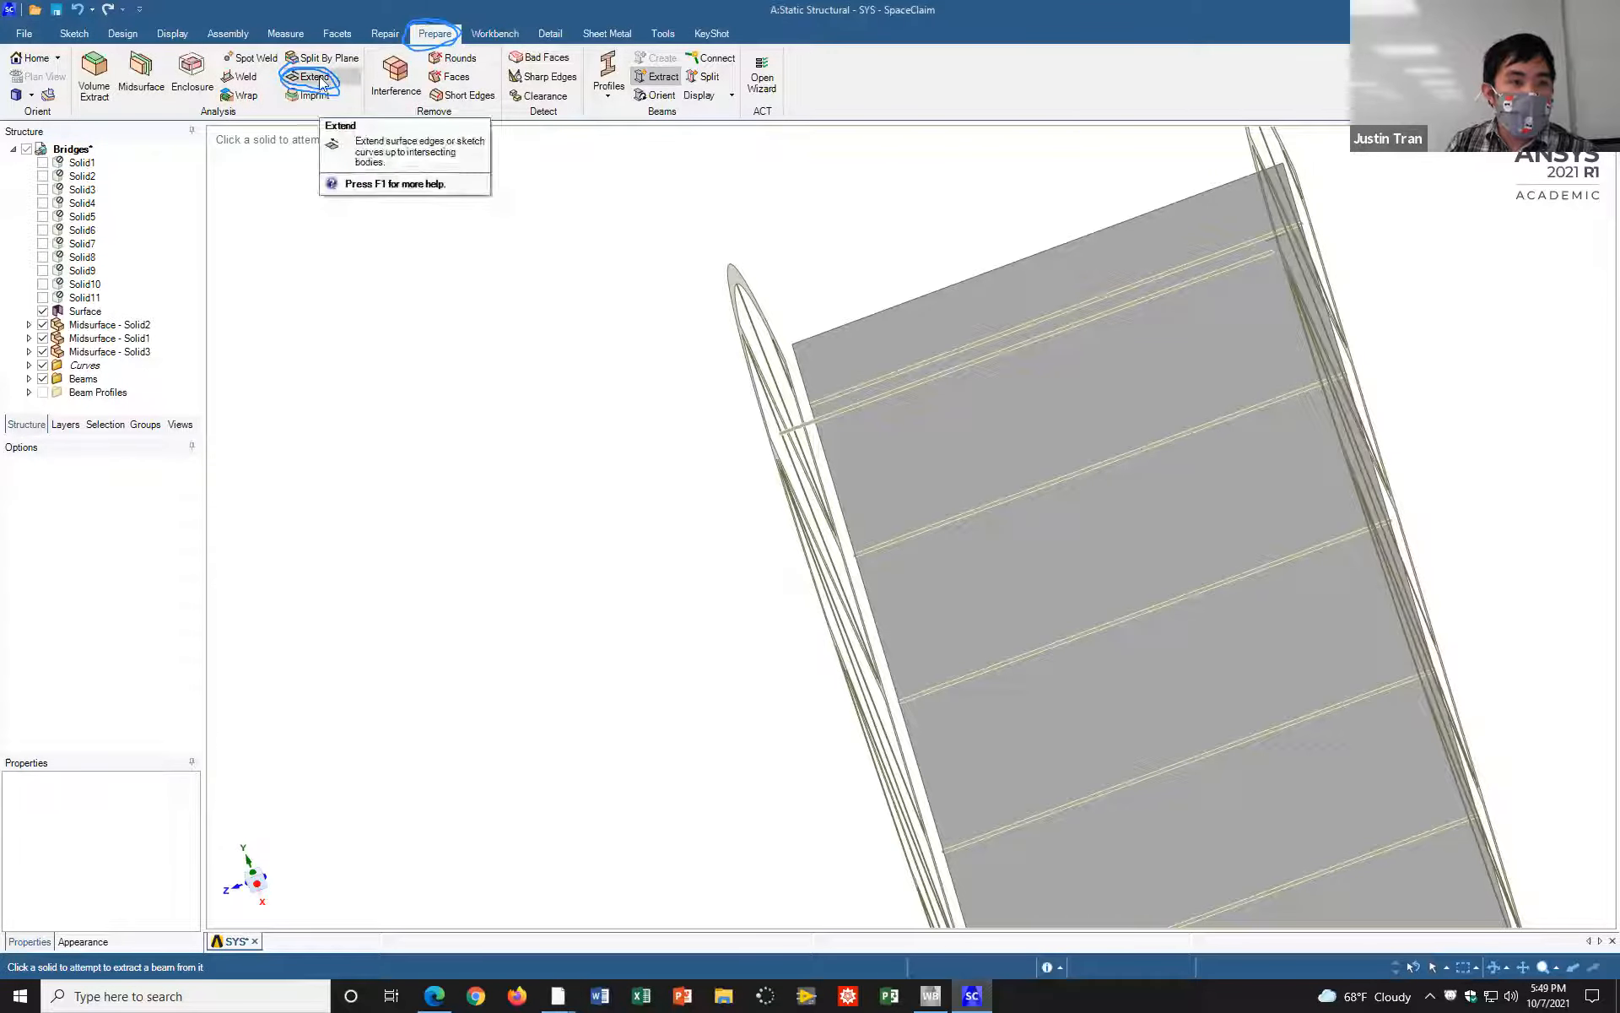
{"action": "left_click", "coordinate": [319, 76]}
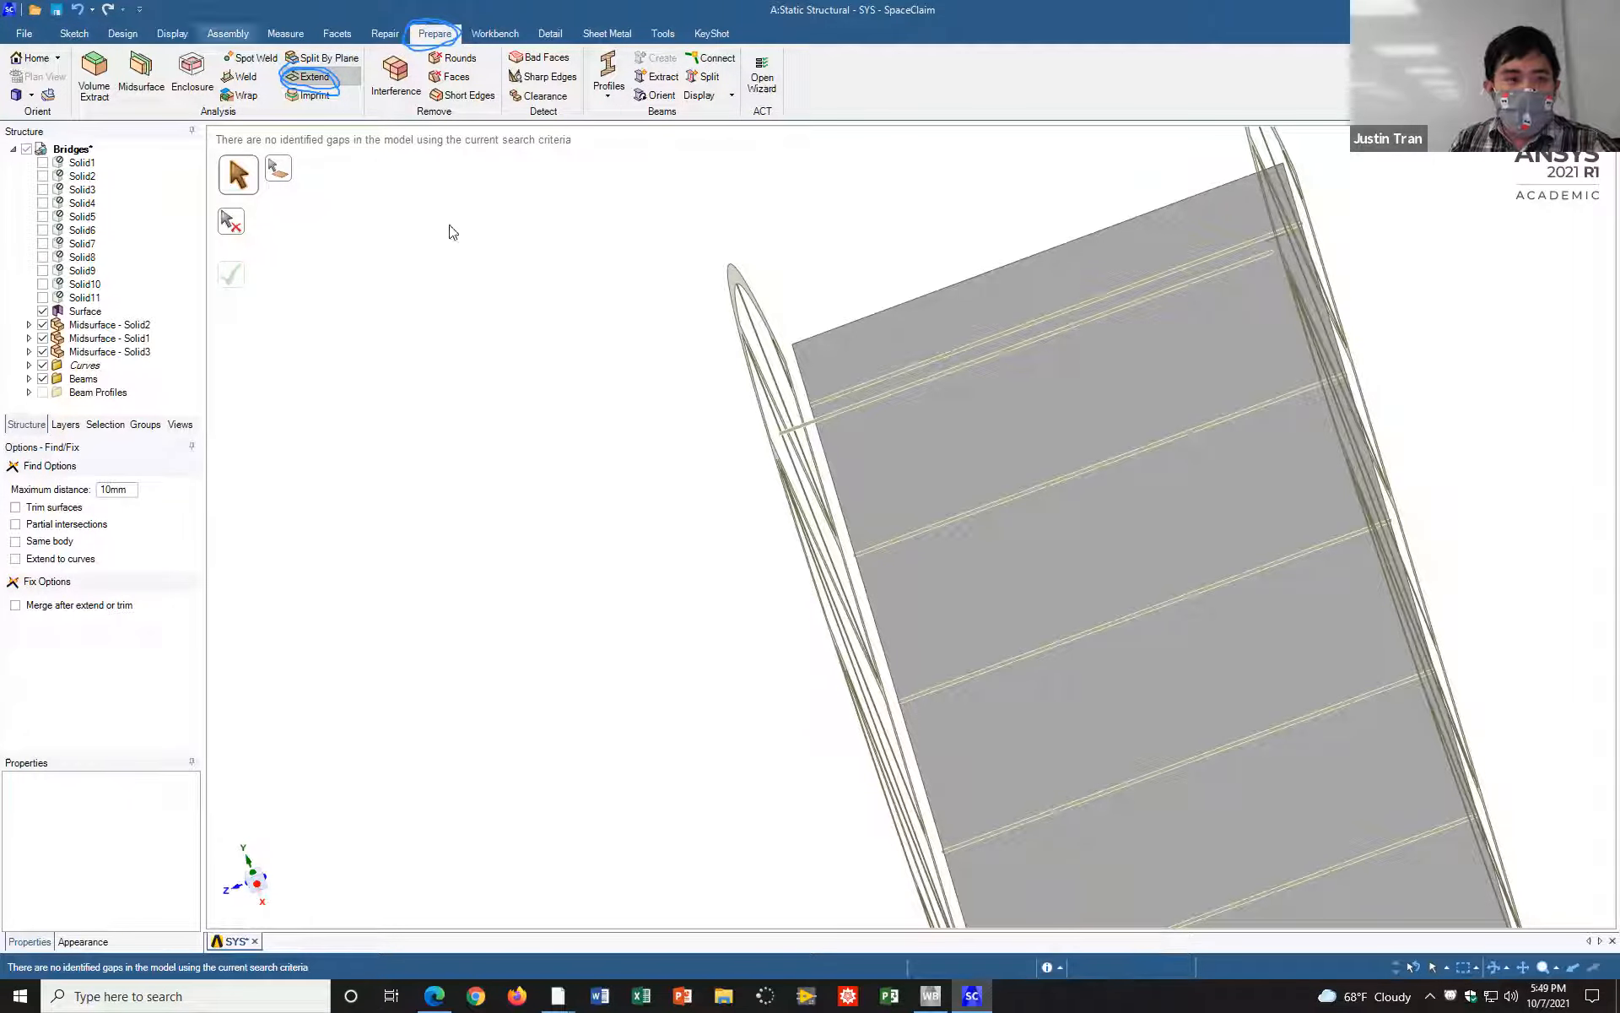
{"action": "left_click", "coordinate": [332, 79]}
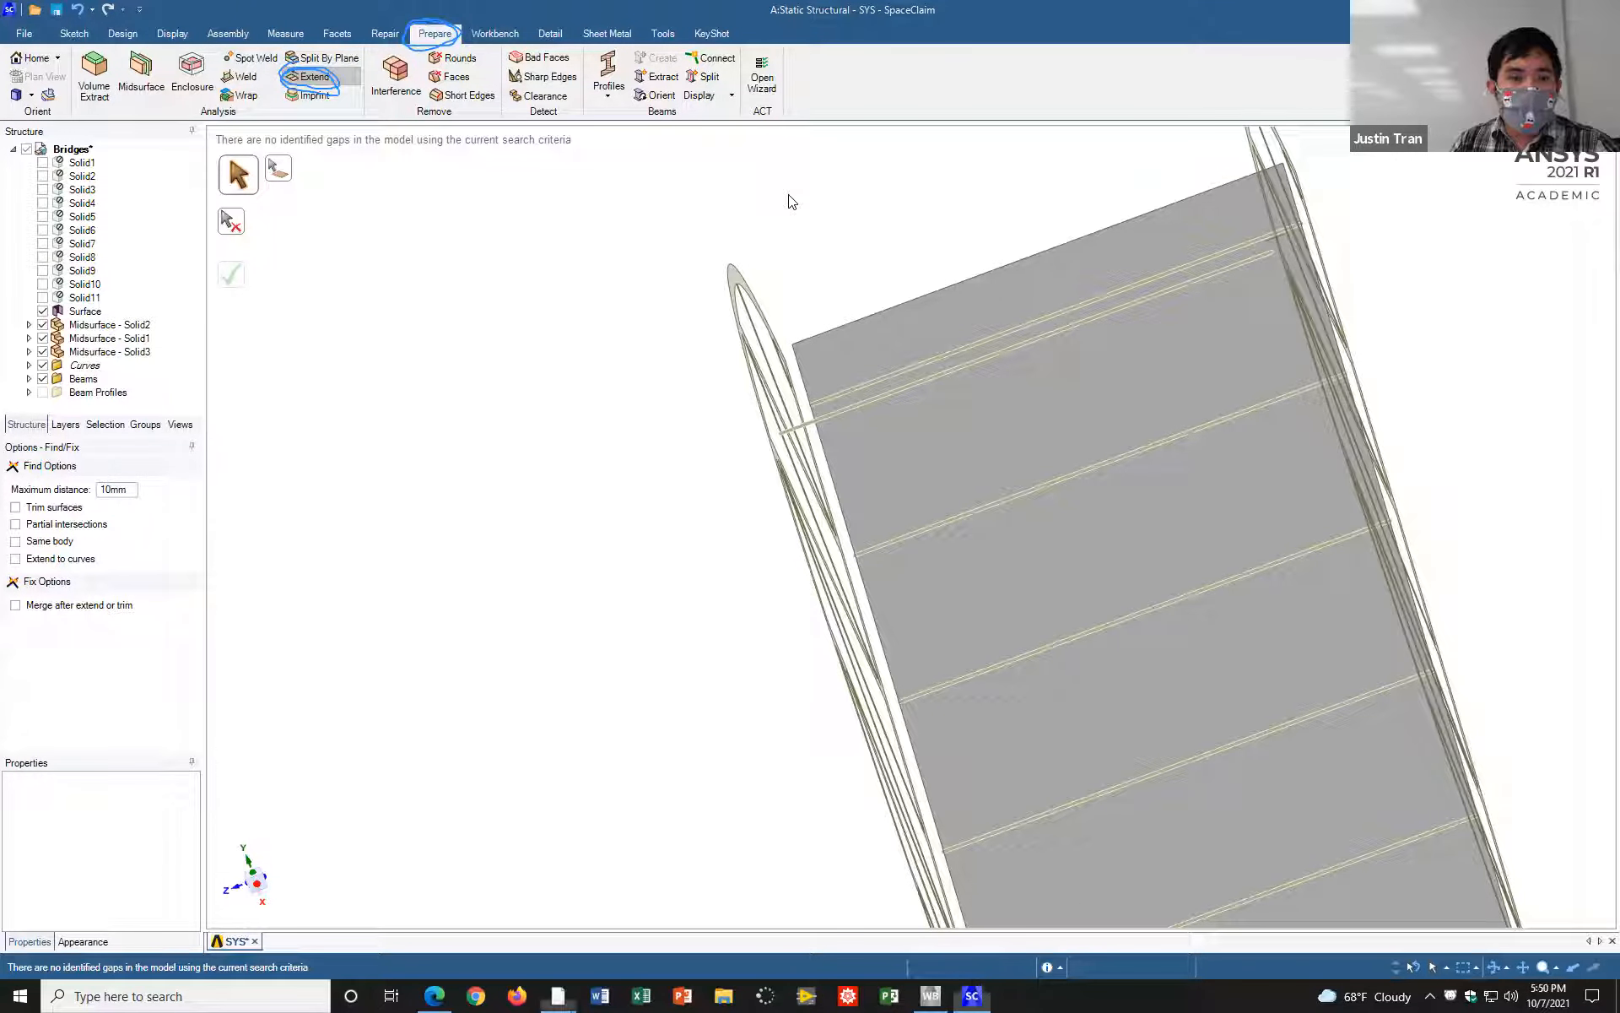
{"action": "mouse_move", "coordinate": [115, 477]}
{"action": "left_mouse_down"}
{"action": "mouse_move", "coordinate": [97, 487]}
{"action": "mouse_move", "coordinate": [143, 474]}
{"action": "mouse_move", "coordinate": [117, 479]}
{"action": "left_mouse_up"}
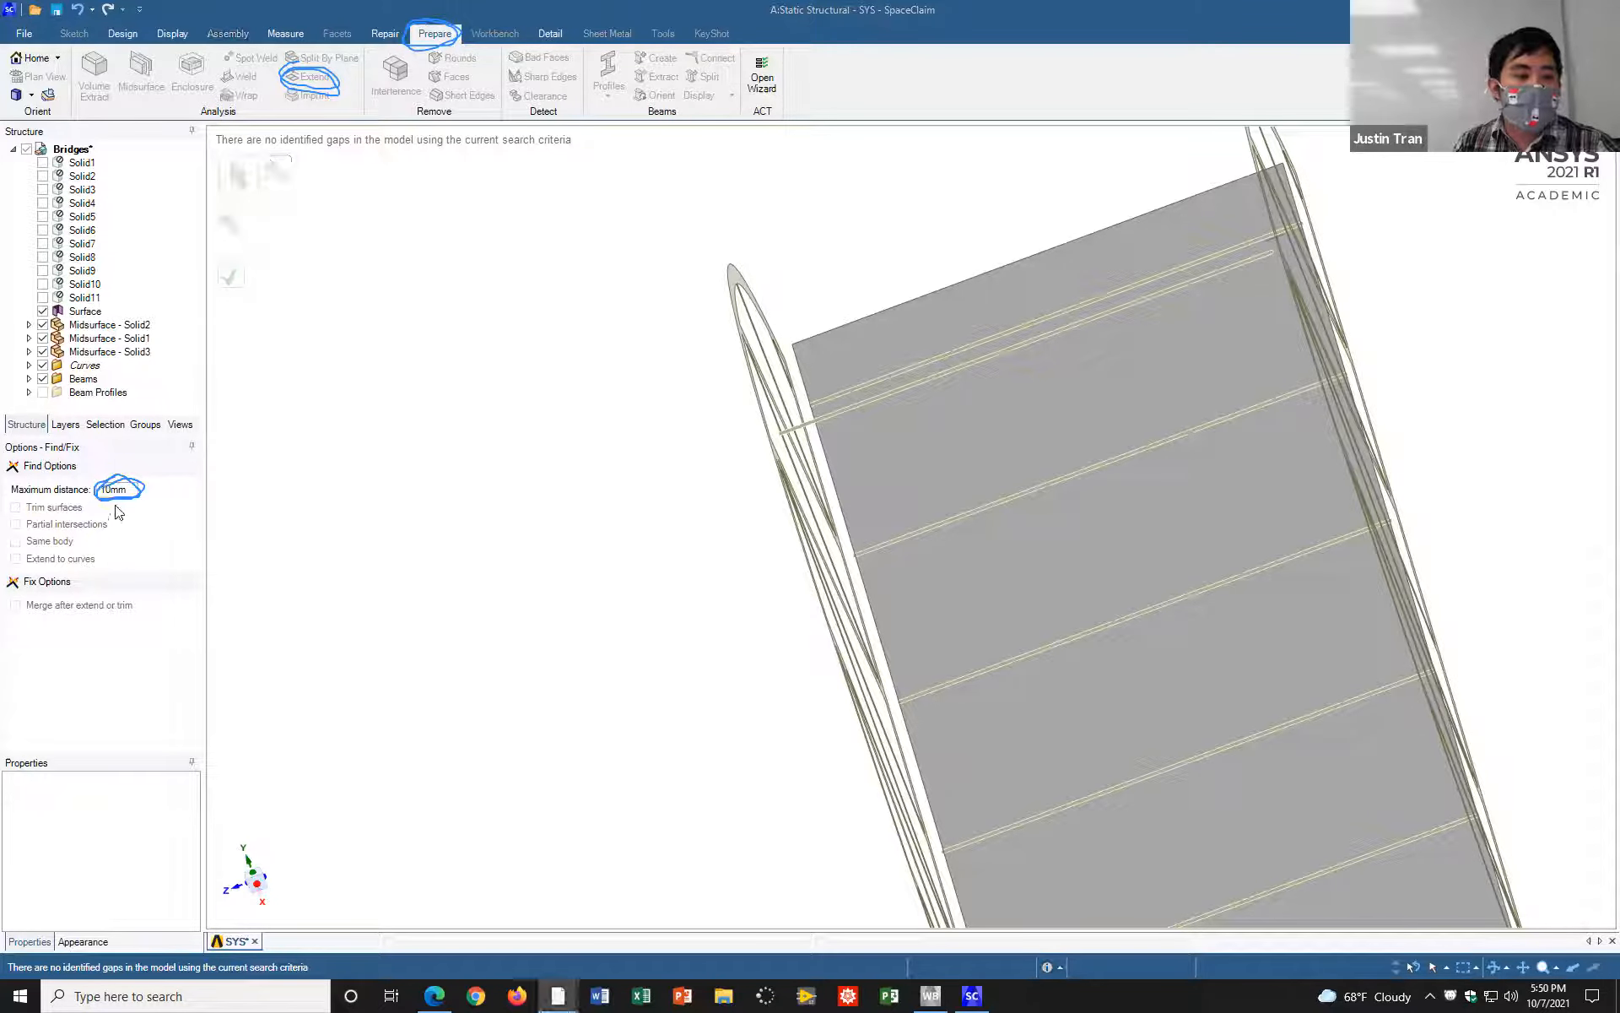
{"action": "middle_click_drag", "start_coordinate": [817, 450], "coordinate": [826, 452]}
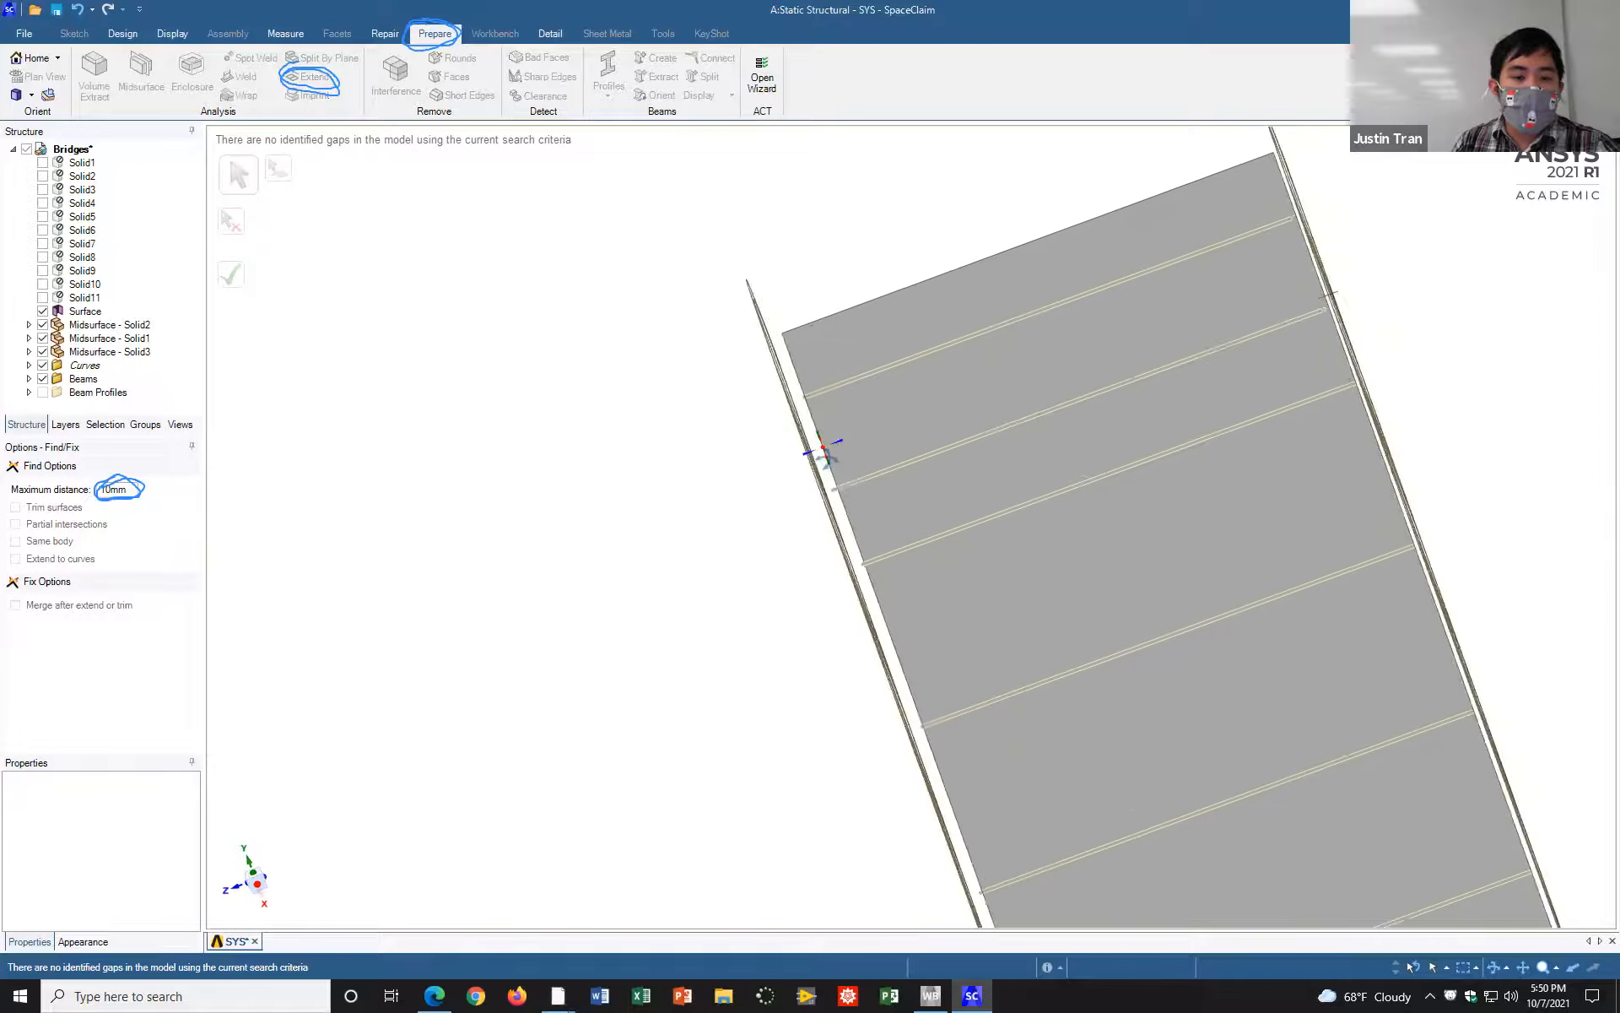
{"action": "left_click", "coordinate": [1230, 97]}
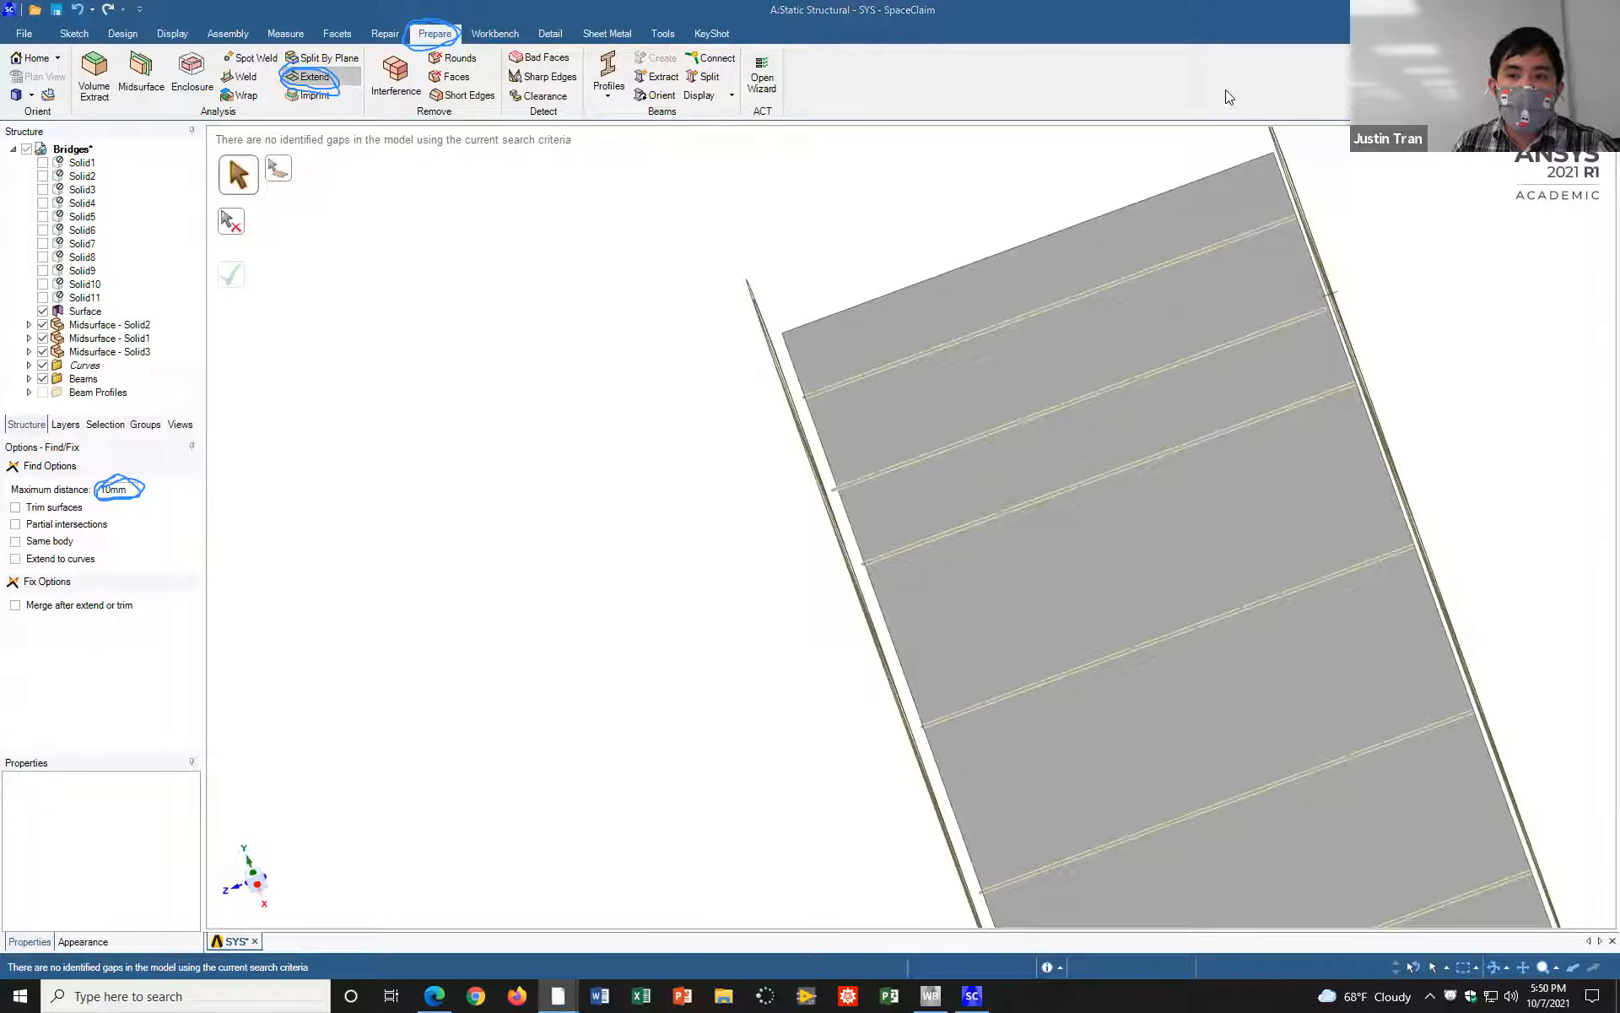
Step: Set the Extend tool's maximum distance to 50 mm to widen the gap search
{"action": "key", "text": "Escape"}
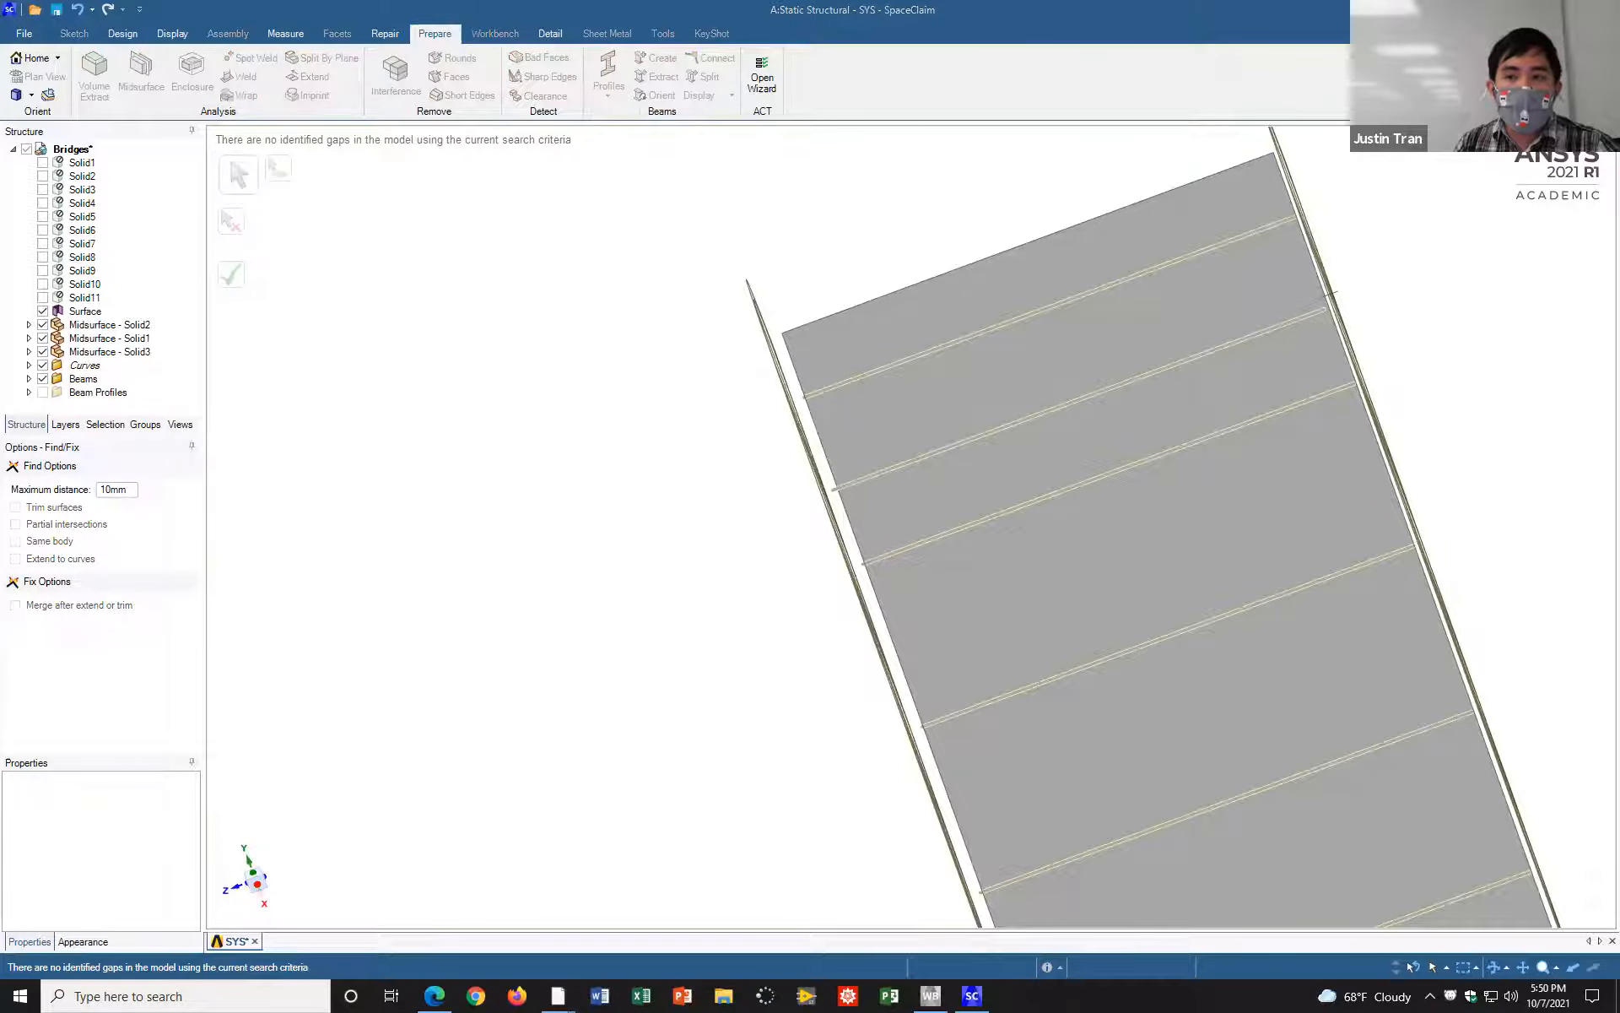
{"action": "left_click", "coordinate": [12, 646]}
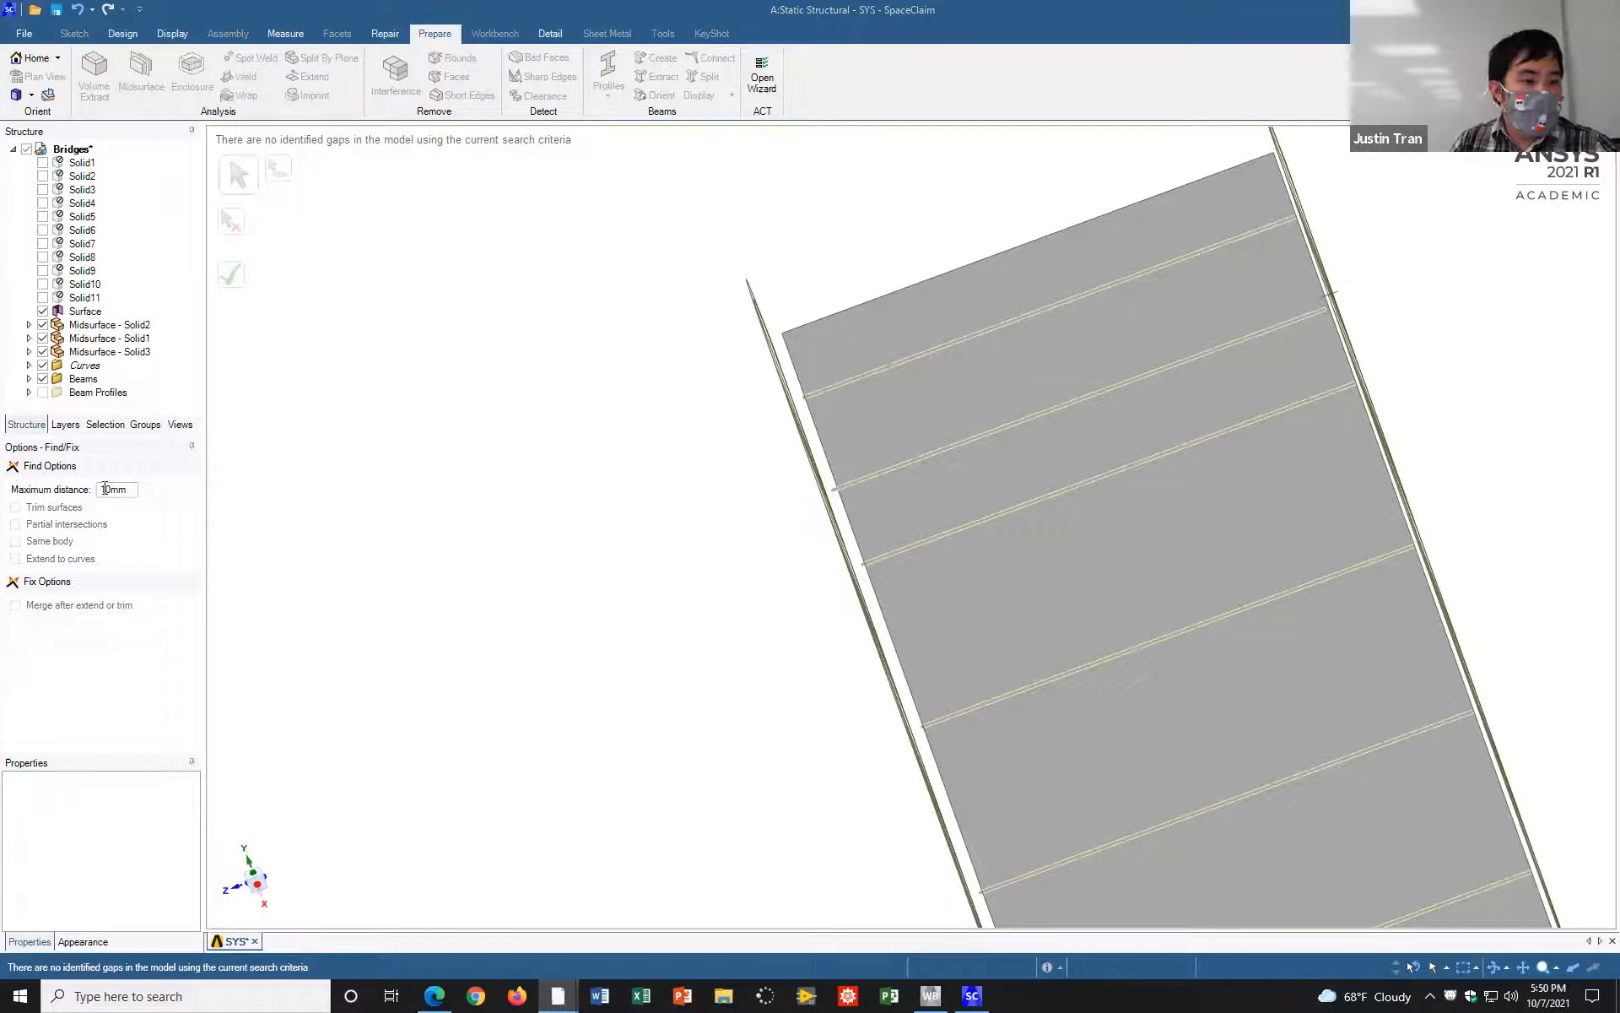
{"action": "left_click", "coordinate": [161, 464]}
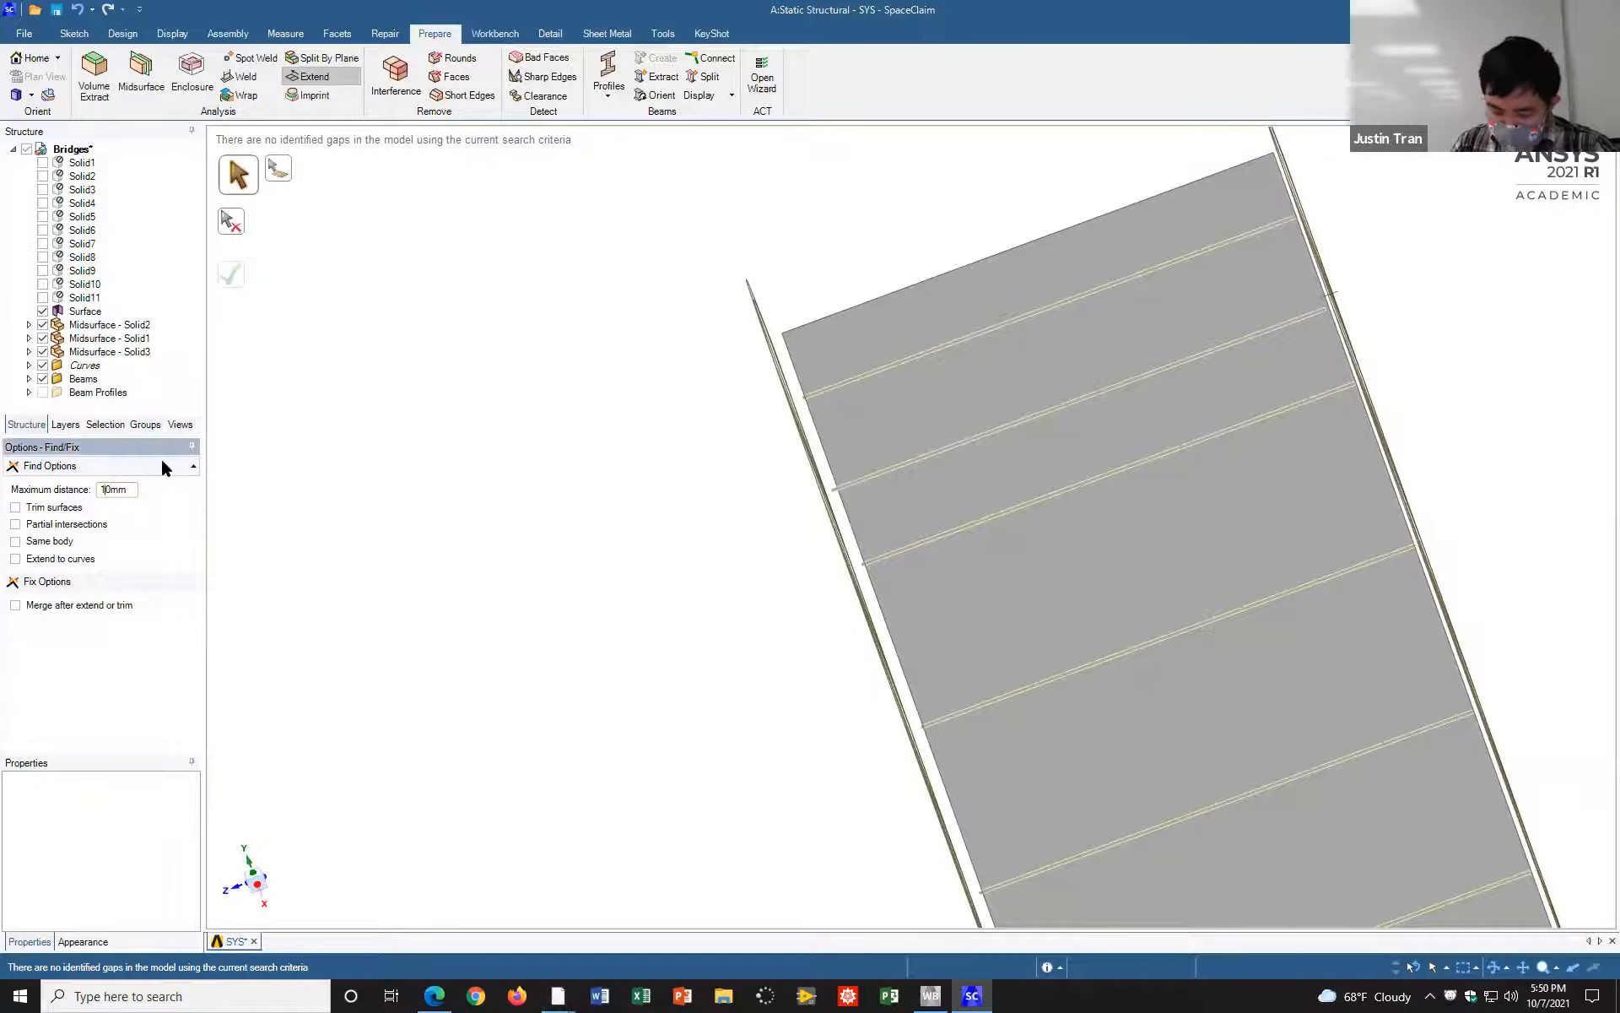
{"action": "key", "text": "BackSpace"}
{"action": "type", "text": "5"}
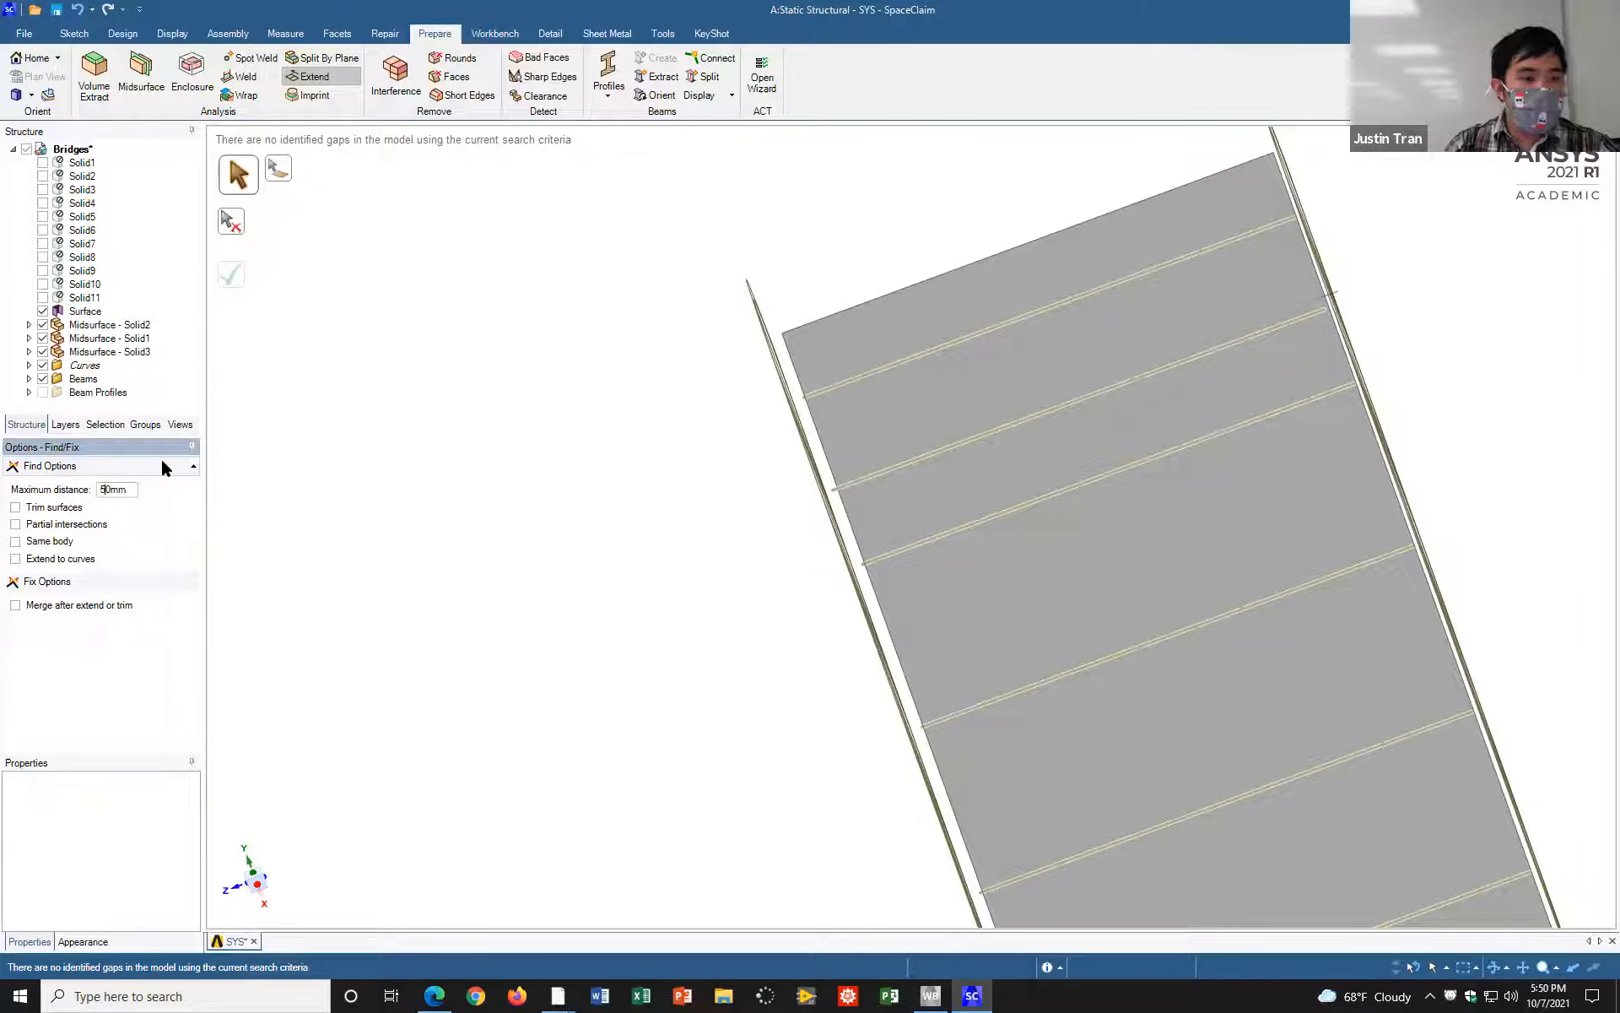
{"action": "key", "text": "Return"}
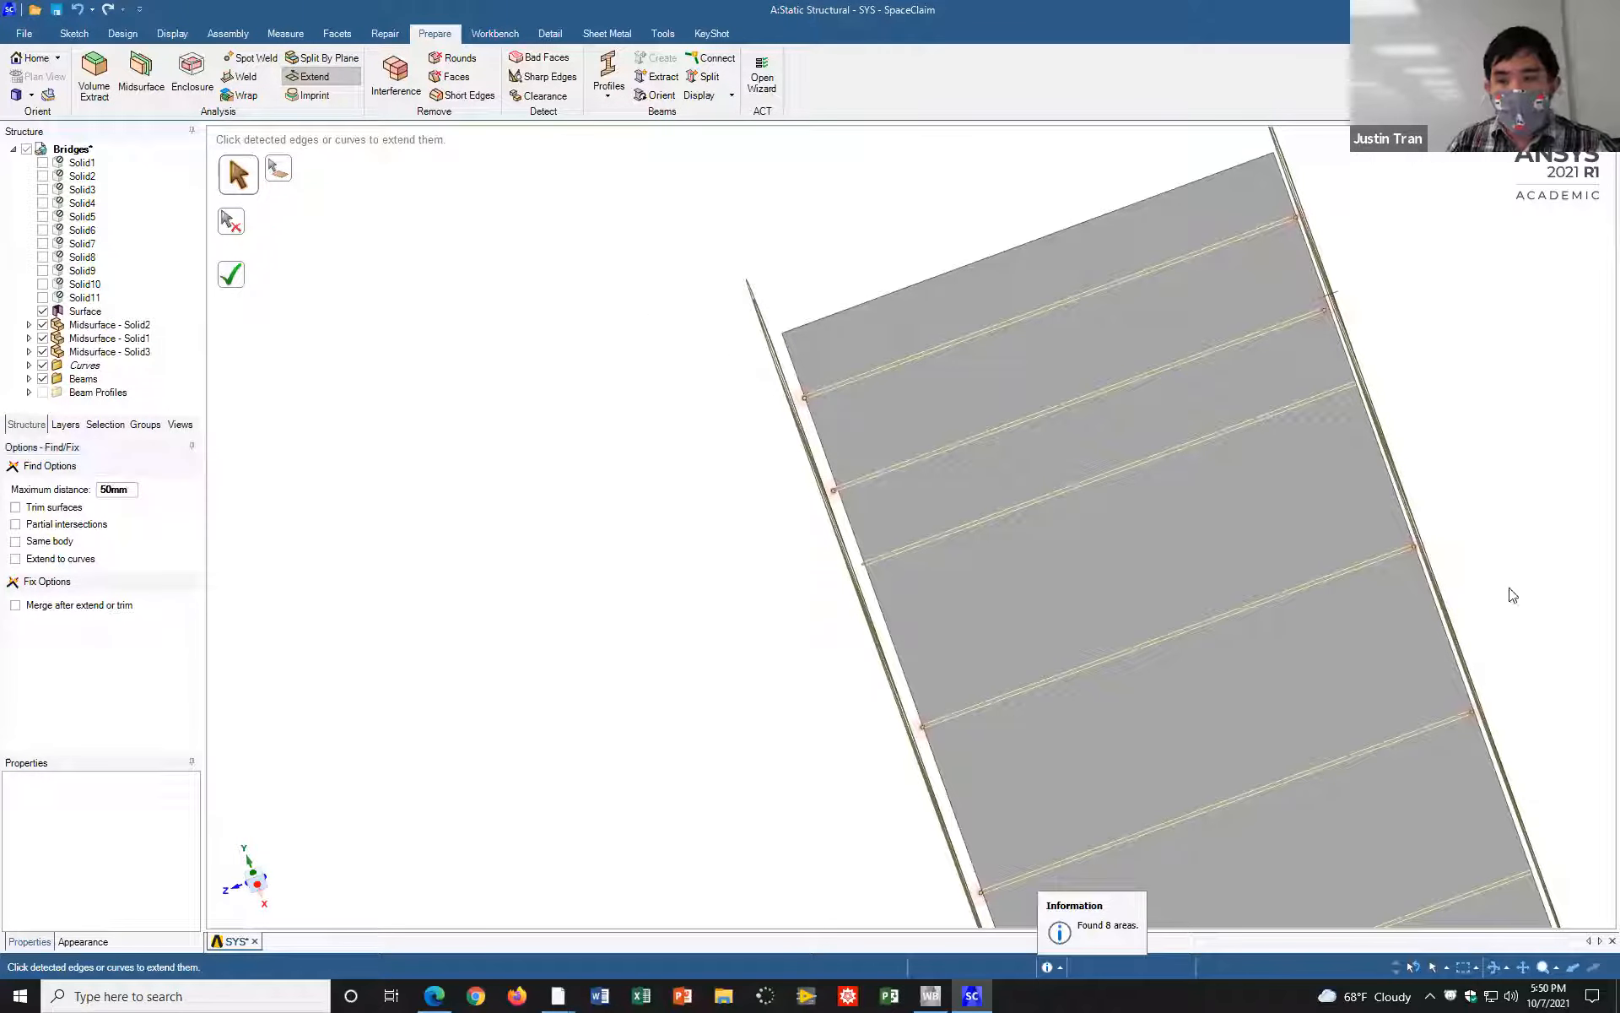
Step: Extend all detected beam ends up to the truss midsurfaces in one operation
{"action": "mouse_move", "coordinate": [551, 557]}
{"action": "middle_mouse_down"}
{"action": "mouse_move", "coordinate": [517, 495]}
{"action": "mouse_move", "coordinate": [595, 511]}
{"action": "mouse_move", "coordinate": [522, 519]}
{"action": "mouse_move", "coordinate": [590, 532]}
{"action": "mouse_move", "coordinate": [543, 535]}
{"action": "mouse_move", "coordinate": [568, 578]}
{"action": "middle_mouse_up"}
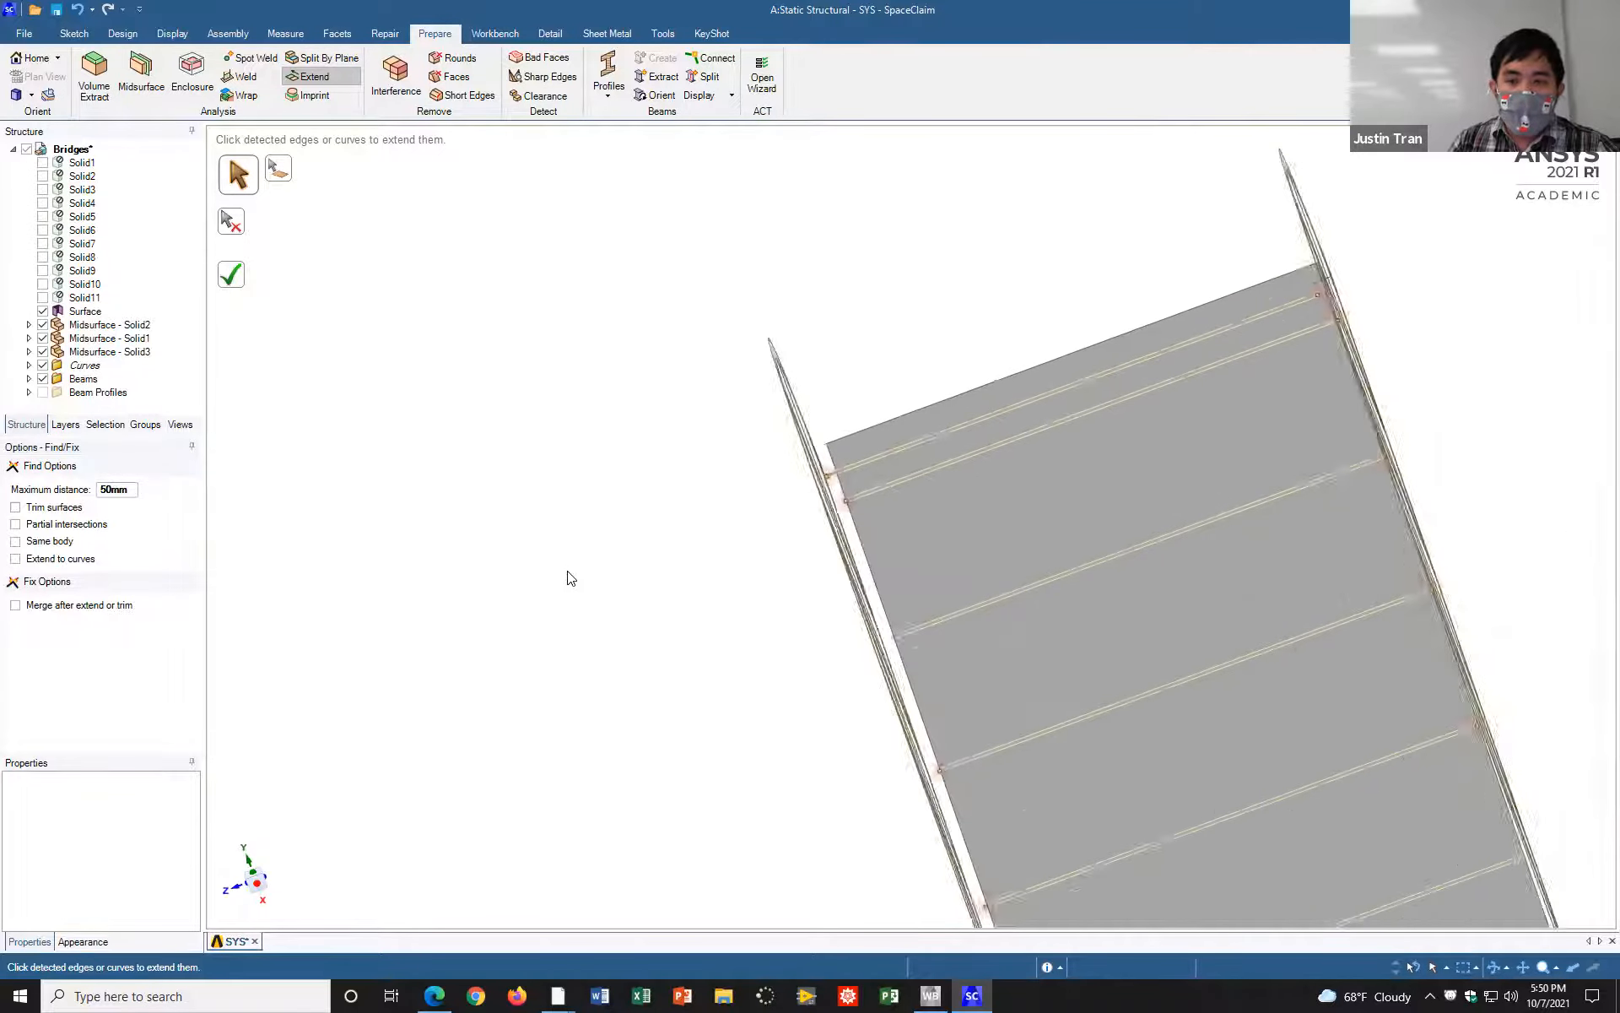
{"action": "scroll", "coordinate": [571, 578], "scroll_direction": "down", "scroll_amount": 3}
{"action": "middle_click_drag", "start_coordinate": [772, 574], "coordinate": [742, 435], "text": "shift"}
{"action": "left_click", "coordinate": [236, 276]}
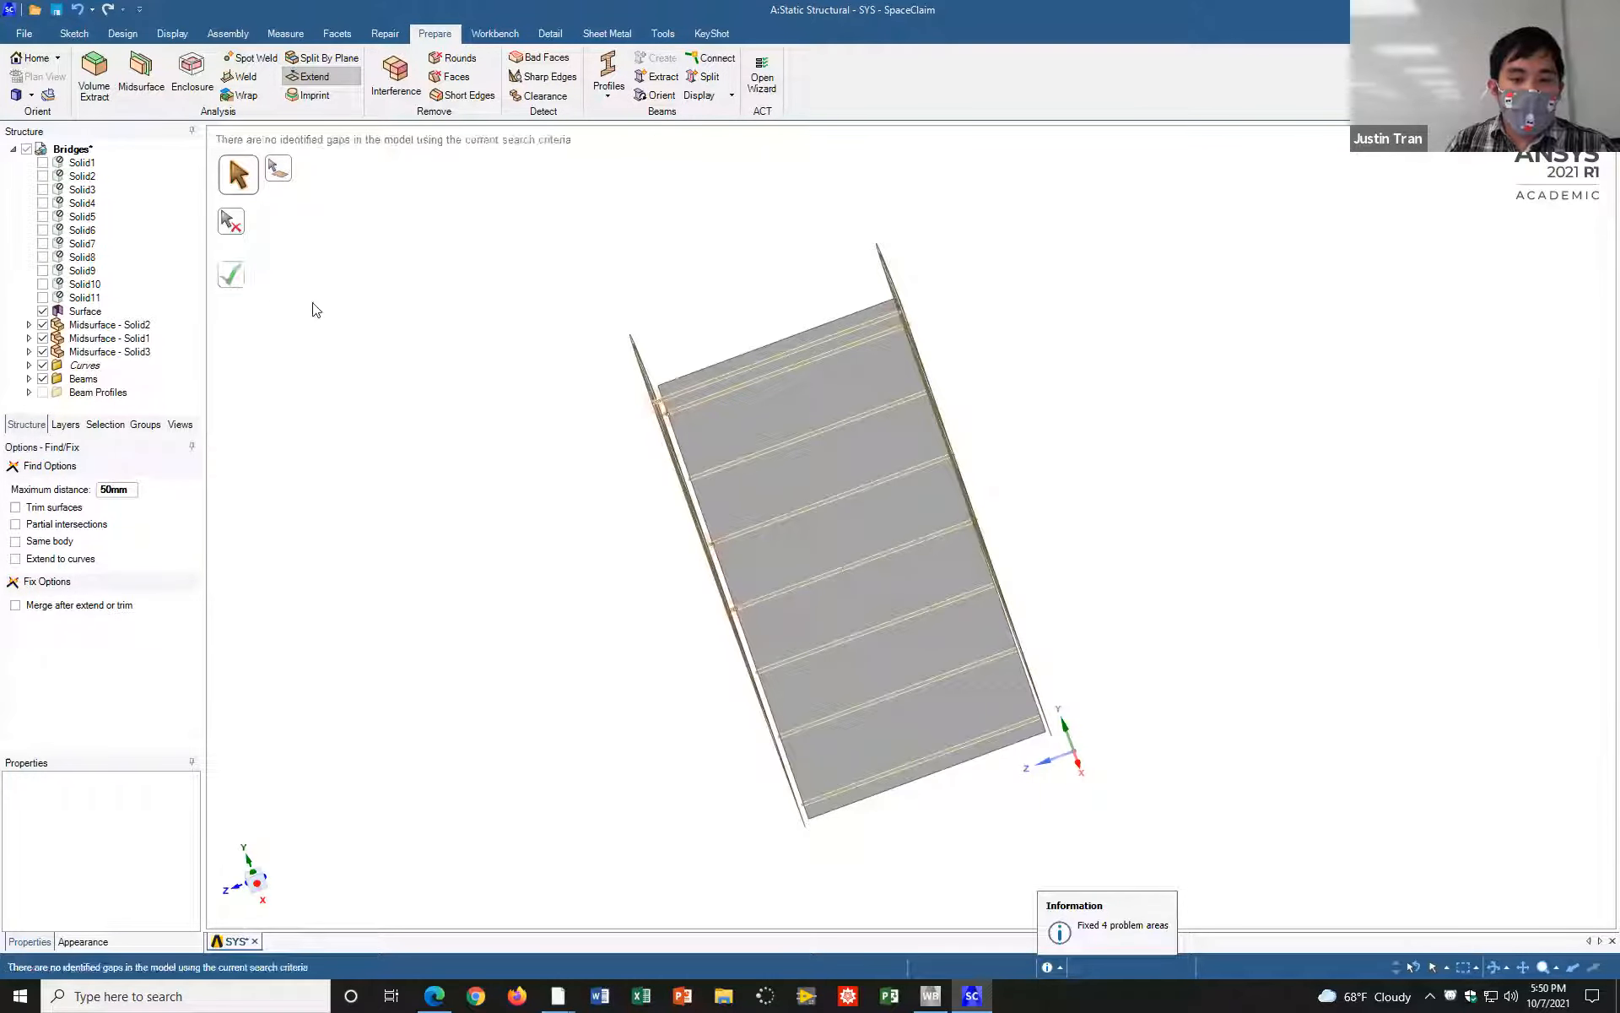
Step: Check the extended crossbeams and hide the deck midsurface, Midsurface - Solid3
{"action": "scroll", "coordinate": [1050, 376], "scroll_direction": "down", "scroll_amount": 2}
{"action": "scroll", "coordinate": [1051, 375], "scroll_direction": "up", "scroll_amount": 5}
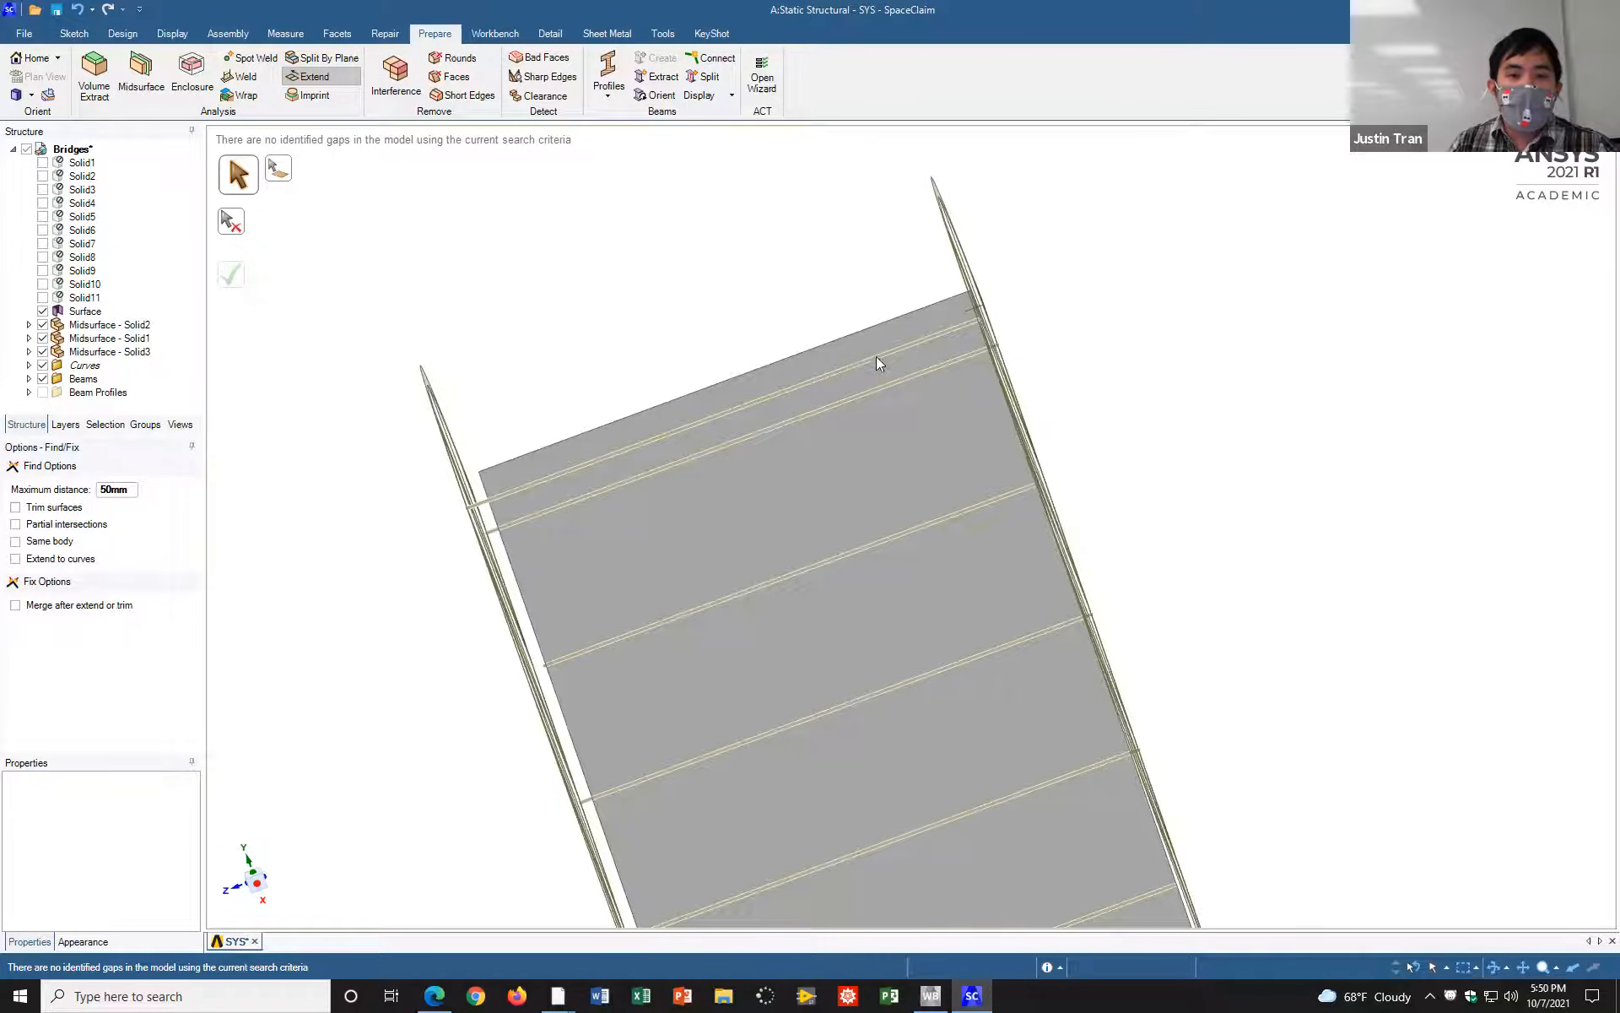
{"action": "middle_click_drag", "start_coordinate": [939, 329], "coordinate": [853, 386]}
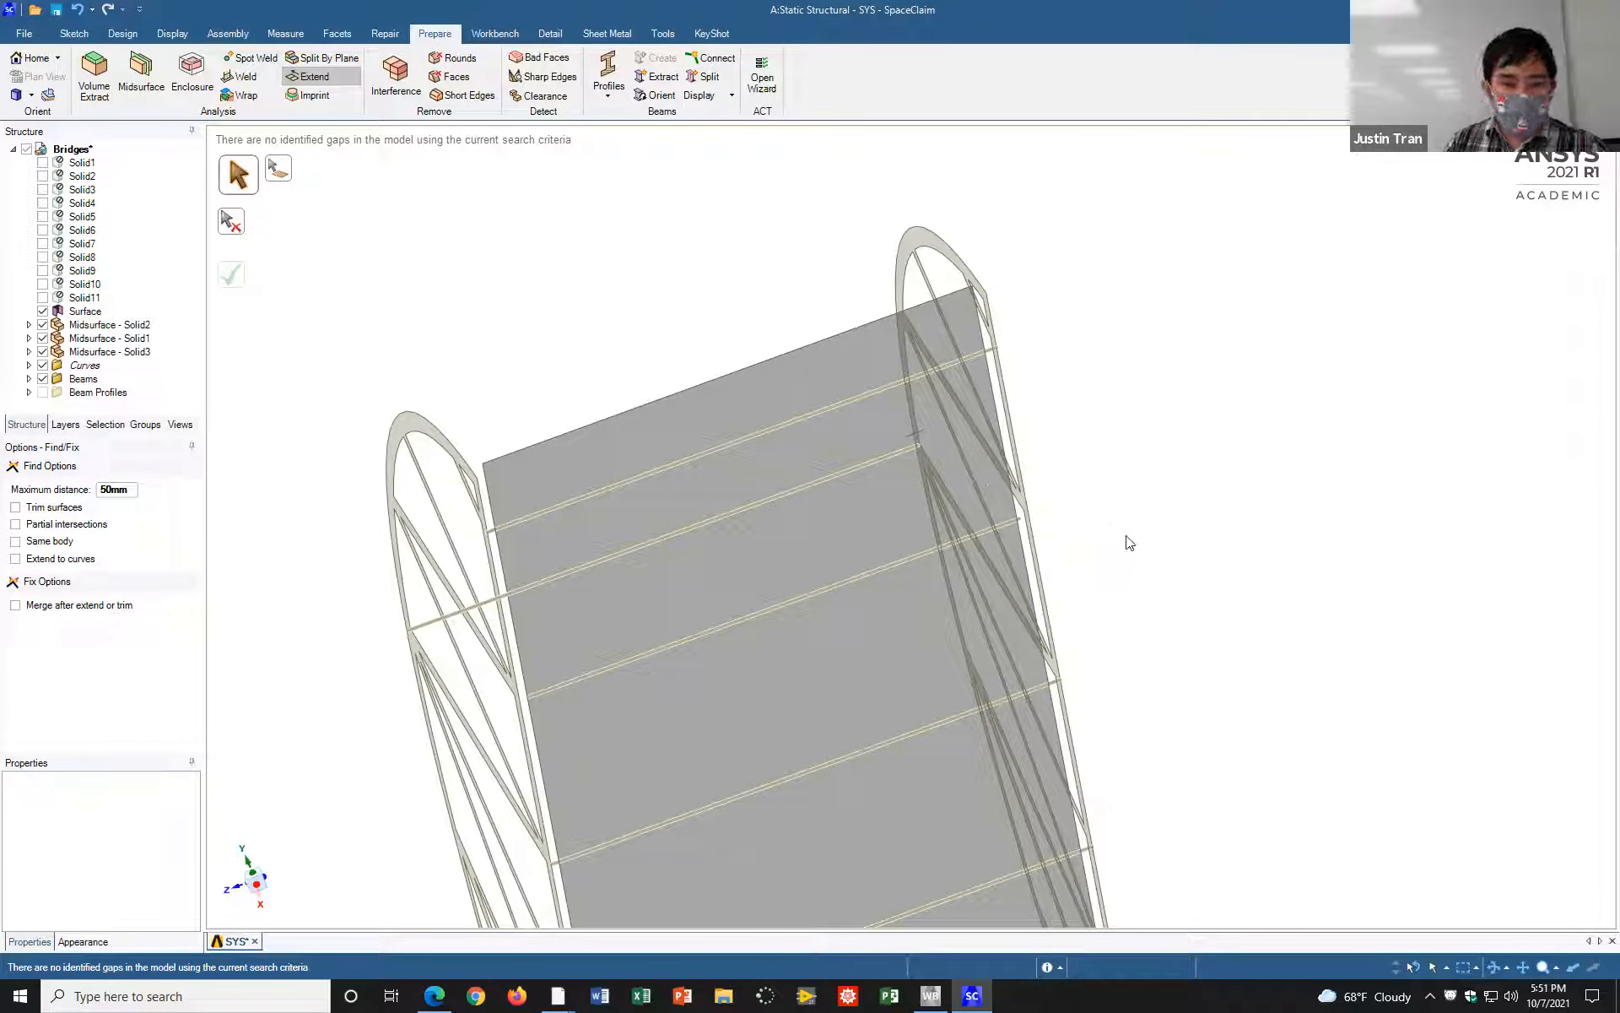
{"action": "mouse_move", "coordinate": [1111, 503]}
{"action": "middle_mouse_down"}
{"action": "mouse_move", "coordinate": [1146, 496]}
{"action": "mouse_move", "coordinate": [1139, 511]}
{"action": "mouse_move", "coordinate": [1028, 514]}
{"action": "mouse_move", "coordinate": [1031, 530]}
{"action": "mouse_move", "coordinate": [1047, 453]}
{"action": "mouse_move", "coordinate": [994, 320]}
{"action": "middle_mouse_up"}
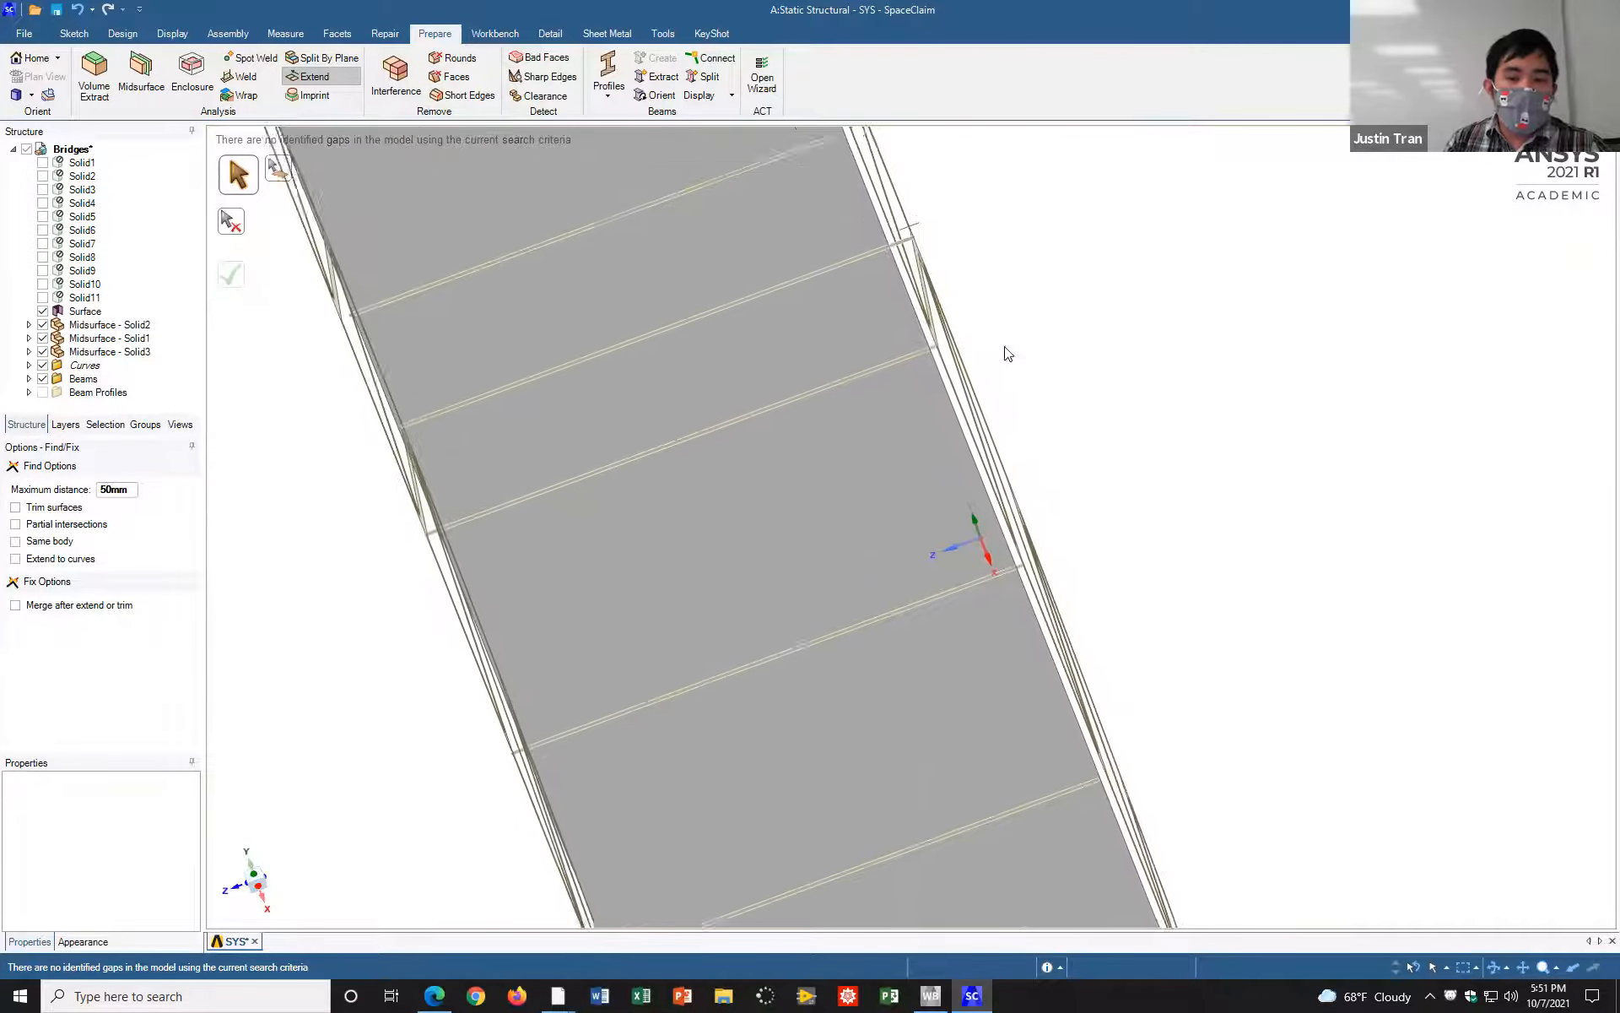
{"action": "mouse_move", "coordinate": [887, 528]}
{"action": "middle_mouse_down"}
{"action": "mouse_move", "coordinate": [825, 427]}
{"action": "mouse_move", "coordinate": [836, 437]}
{"action": "middle_mouse_up"}
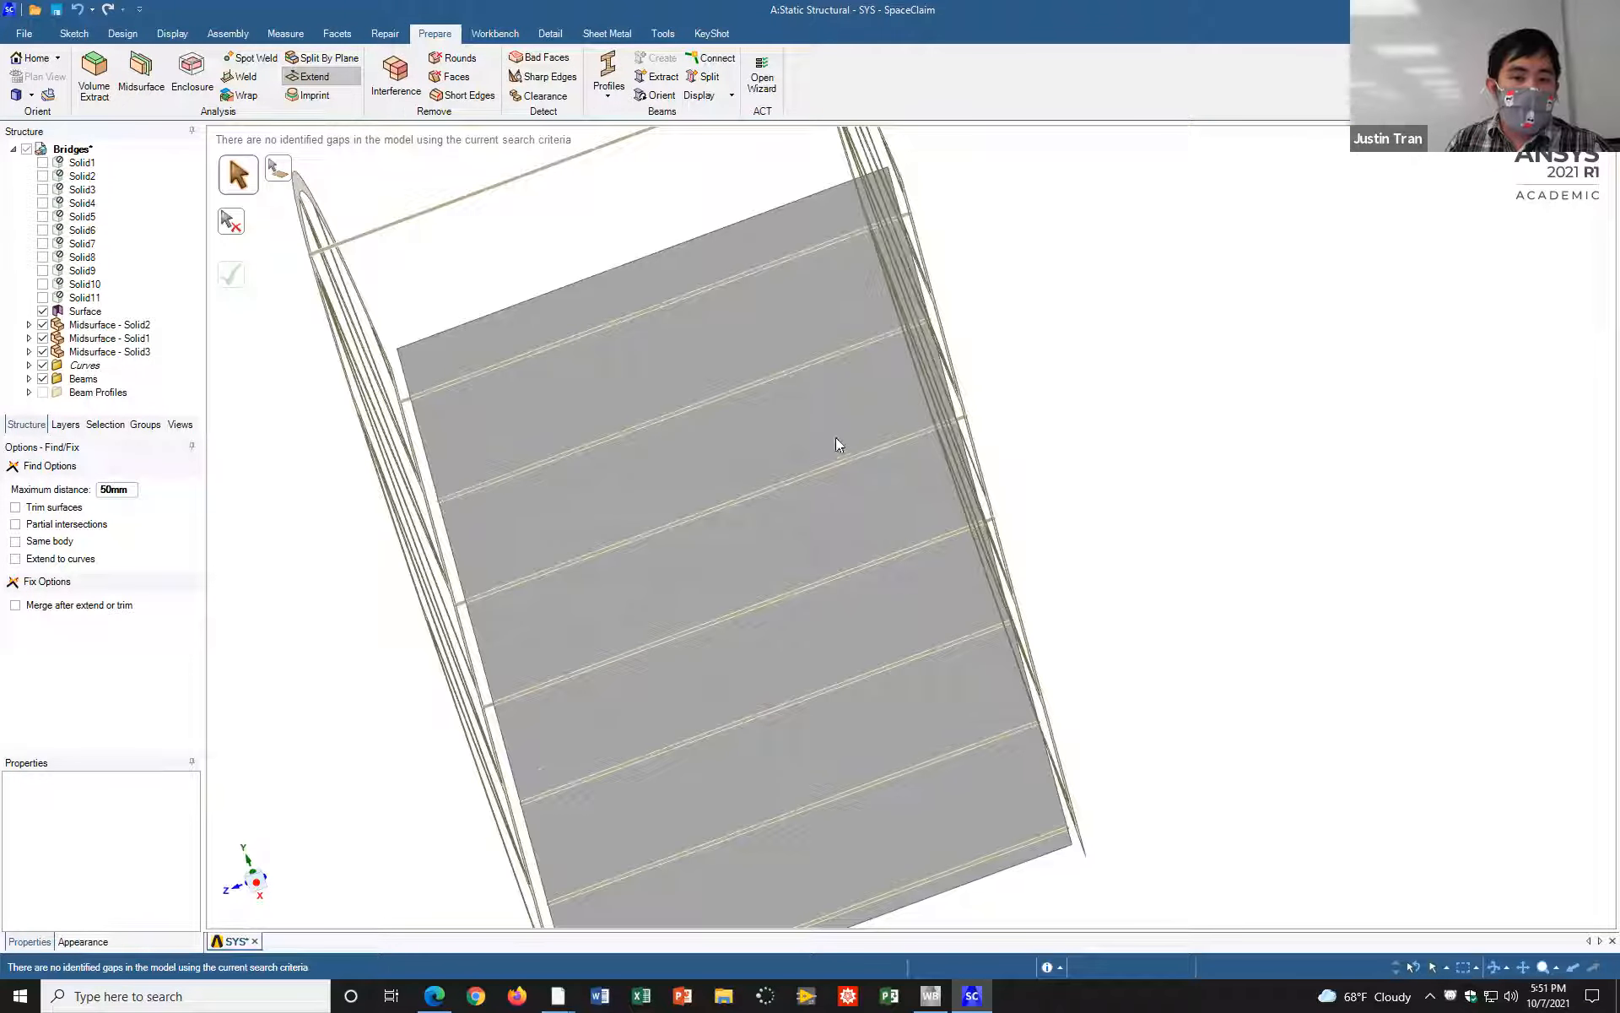
{"action": "left_click", "coordinate": [110, 351]}
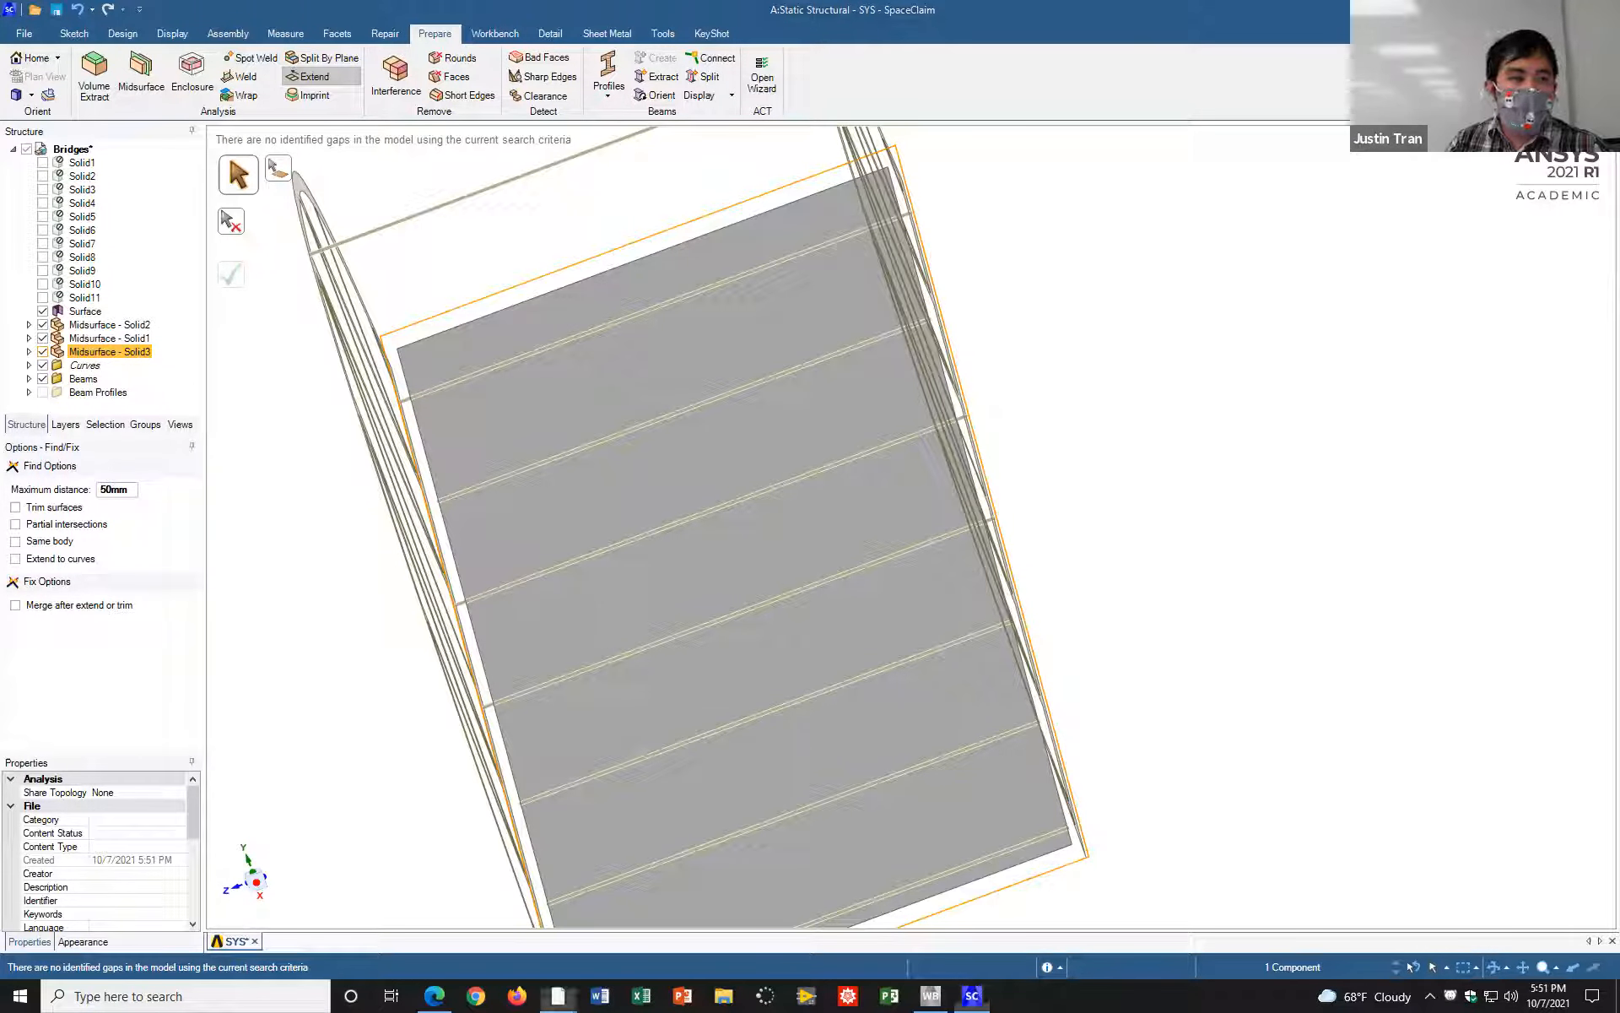
{"action": "mouse_move", "coordinate": [50, 347]}
{"action": "left_mouse_down"}
{"action": "mouse_move", "coordinate": [31, 357]}
{"action": "mouse_move", "coordinate": [49, 346]}
{"action": "left_mouse_up"}
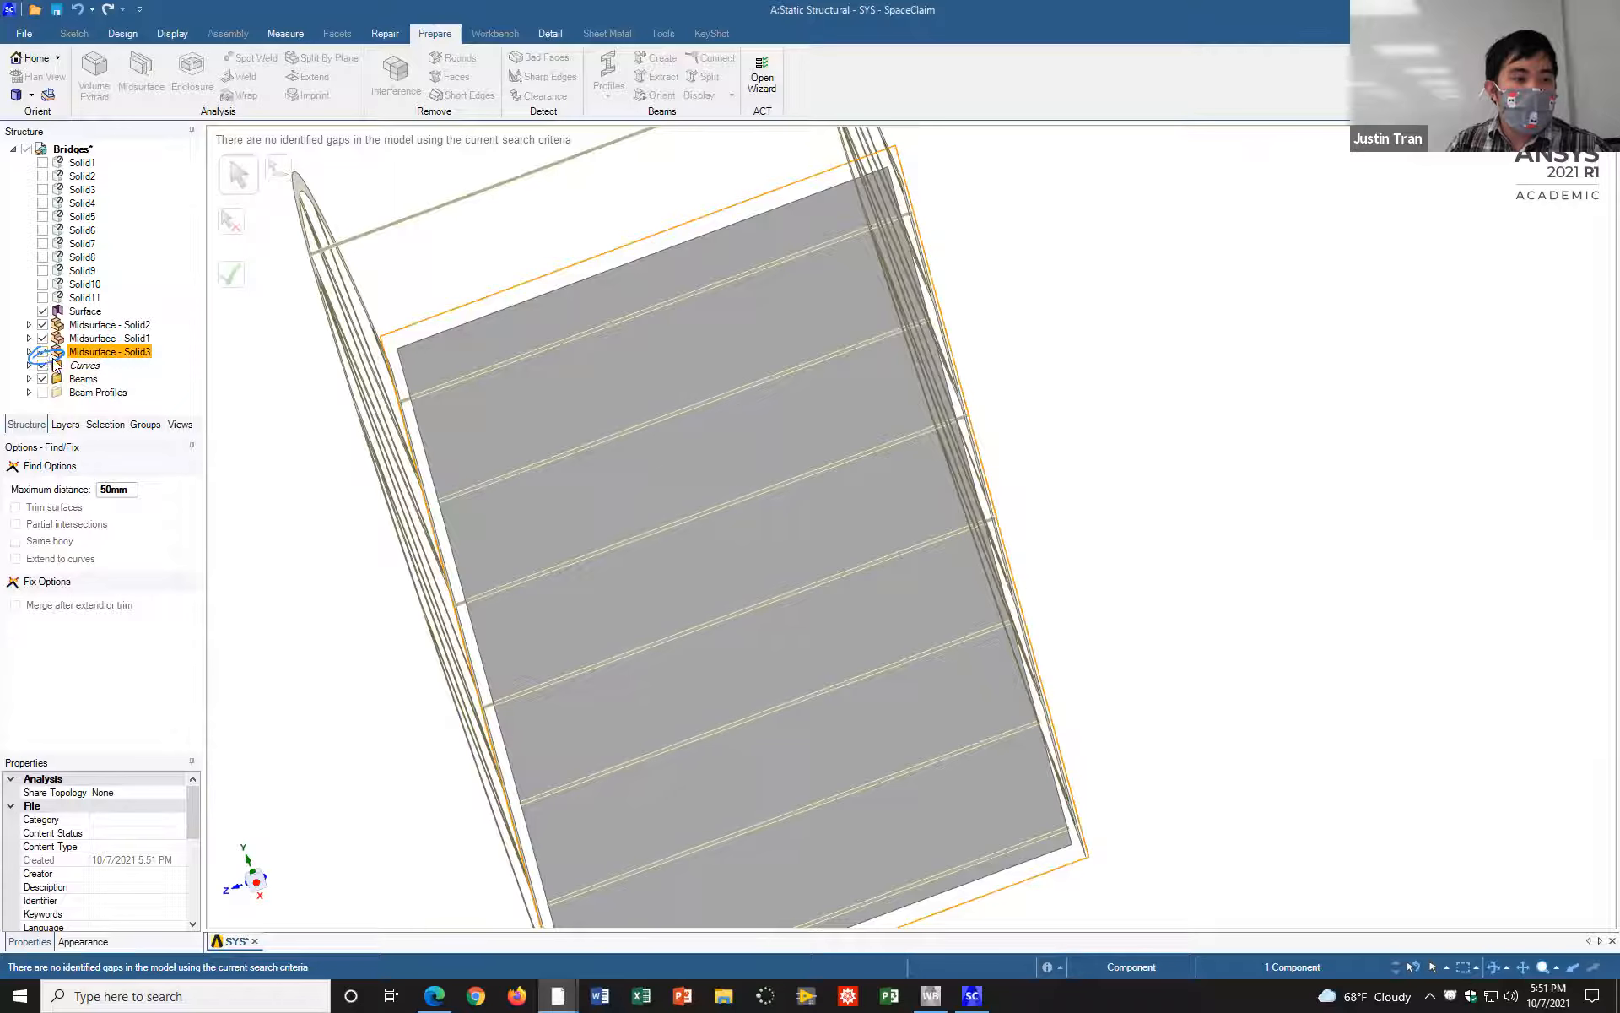
{"action": "left_click", "coordinate": [42, 351]}
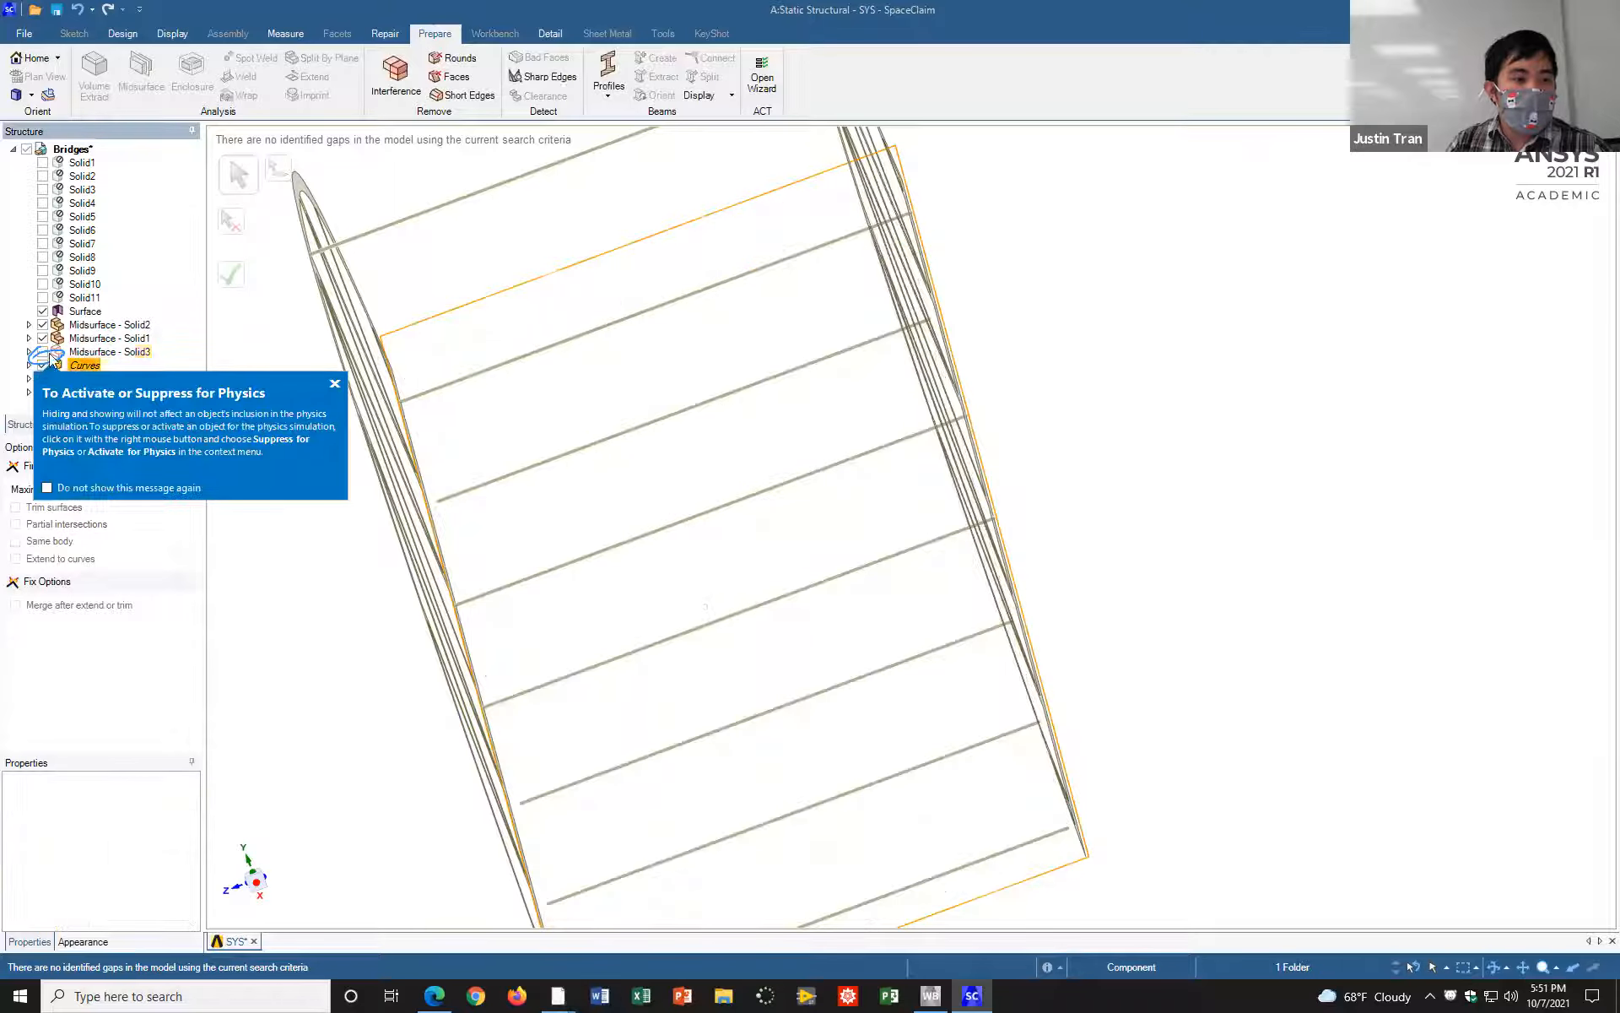
{"action": "left_click", "coordinate": [334, 384]}
Step: Examine the crossbeam ends along the whole length of both trusses for remaining gaps
{"action": "mouse_move", "coordinate": [1095, 270]}
{"action": "middle_mouse_down"}
{"action": "mouse_move", "coordinate": [1013, 213]}
{"action": "mouse_move", "coordinate": [954, 250]}
{"action": "middle_mouse_up"}
{"action": "mouse_move", "coordinate": [1094, 469]}
{"action": "middle_mouse_down"}
{"action": "mouse_move", "coordinate": [1269, 540]}
{"action": "mouse_move", "coordinate": [1249, 604]}
{"action": "mouse_move", "coordinate": [1150, 407]}
{"action": "mouse_move", "coordinate": [1136, 304]}
{"action": "middle_mouse_up"}
{"action": "middle_click_drag", "start_coordinate": [1146, 735], "coordinate": [1127, 345], "text": "ctrl"}
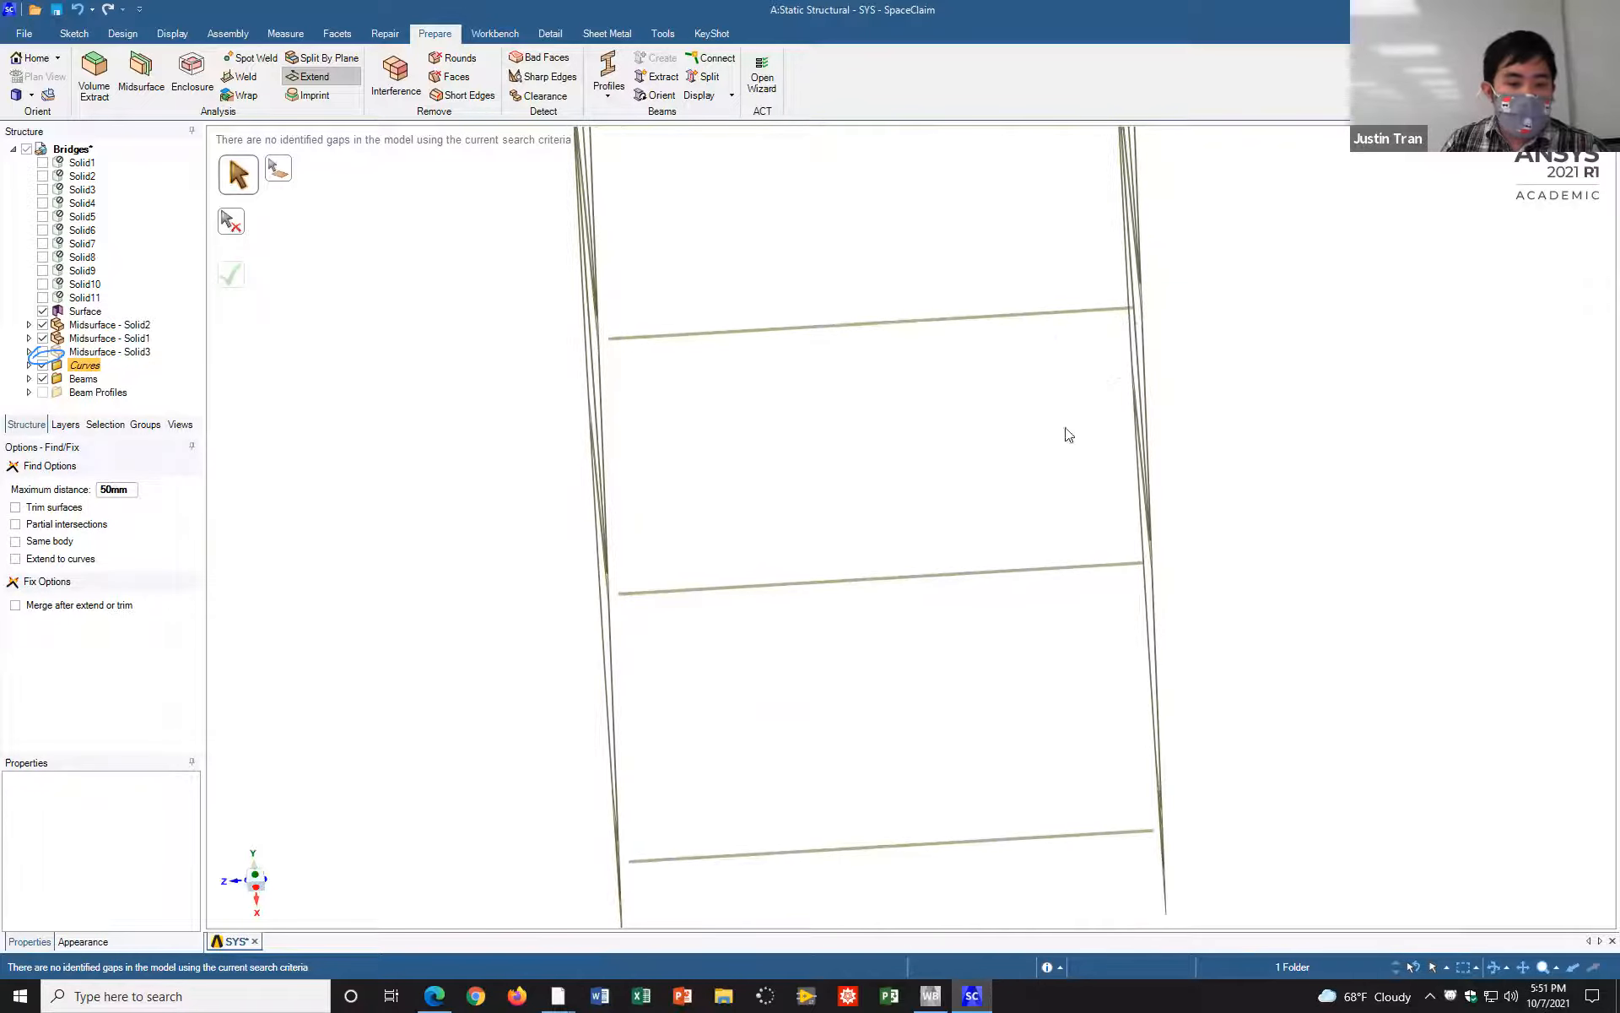
{"action": "mouse_move", "coordinate": [1060, 706]}
{"action": "middle_mouse_down", "text": "ctrl"}
{"action": "mouse_move", "coordinate": [1041, 524]}
{"action": "mouse_move", "coordinate": [1056, 532]}
{"action": "mouse_move", "coordinate": [1058, 517]}
{"action": "mouse_move", "coordinate": [1070, 684]}
{"action": "middle_mouse_up", "text": "ctrl"}
{"action": "middle_click_drag", "start_coordinate": [995, 399], "coordinate": [1056, 691], "text": "ctrl"}
{"action": "middle_click_drag", "start_coordinate": [994, 347], "coordinate": [1022, 633], "text": "ctrl"}
{"action": "middle_click_drag", "start_coordinate": [960, 314], "coordinate": [1033, 620], "text": "ctrl"}
{"action": "scroll", "coordinate": [844, 312], "scroll_direction": "down", "scroll_amount": 2}
{"action": "scroll", "coordinate": [840, 308], "scroll_direction": "up", "scroll_amount": 4}
{"action": "scroll", "coordinate": [595, 321], "scroll_direction": "down", "scroll_amount": 4}
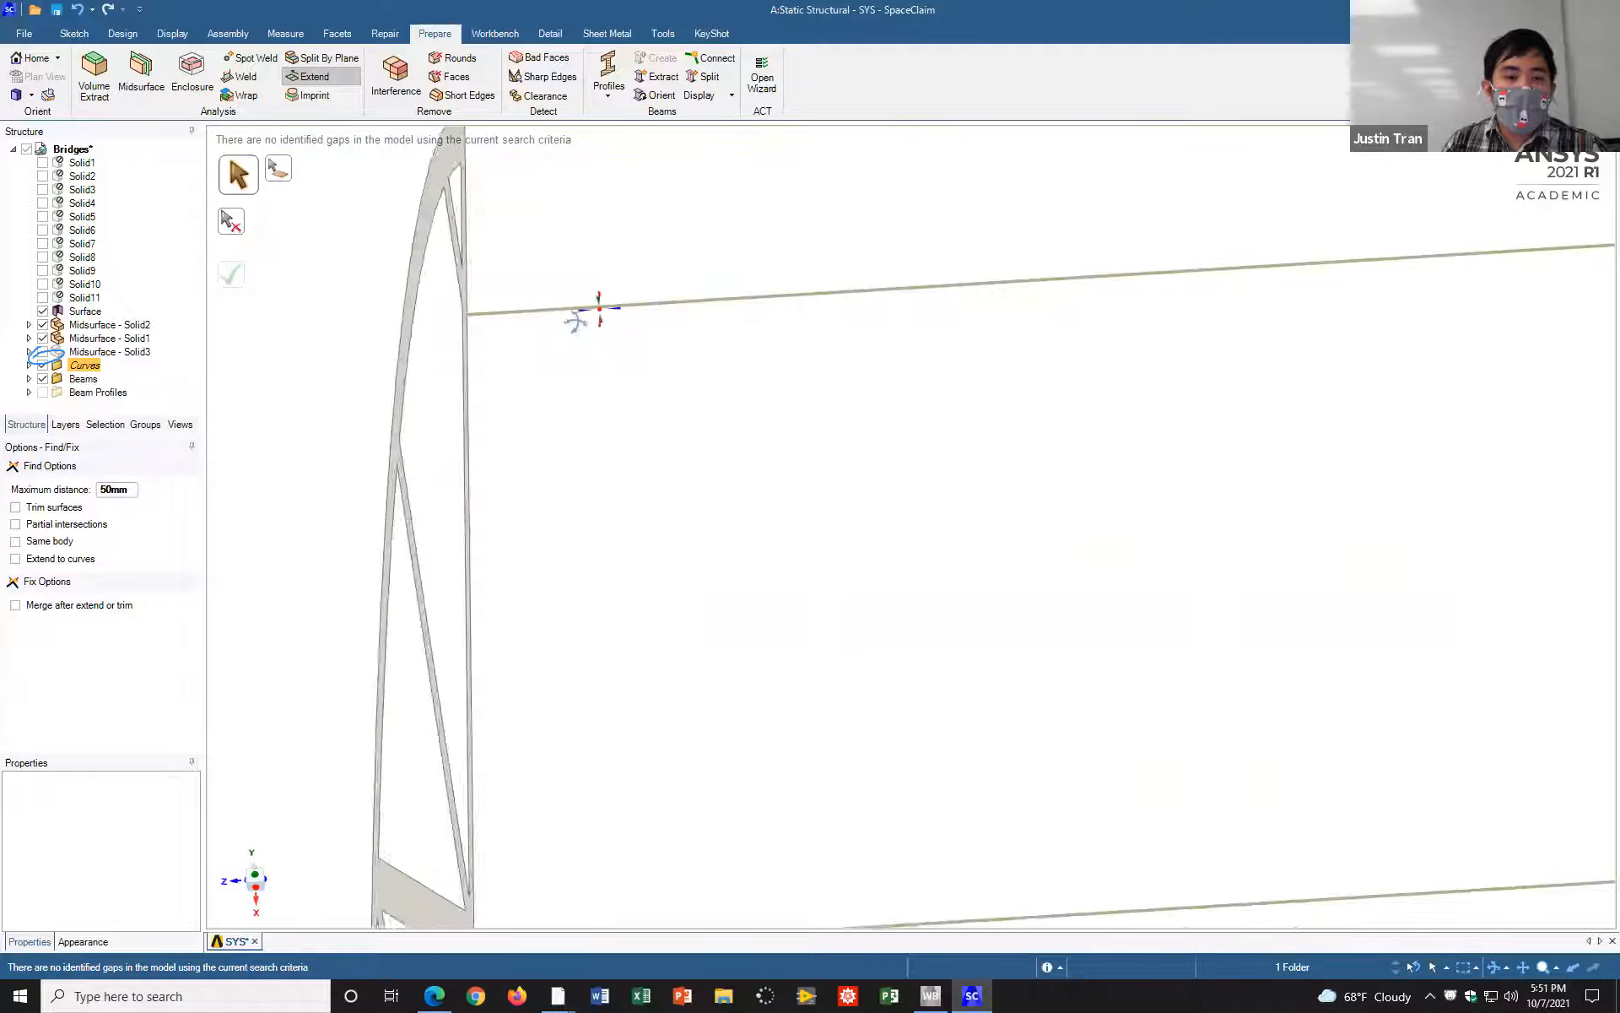
Step: Inspect the crossbeam ends at the truss joints close up and view the lower chord squarely from the side
{"action": "middle_click_drag", "start_coordinate": [748, 327], "coordinate": [758, 363]}
{"action": "middle_click_drag", "start_coordinate": [1272, 360], "coordinate": [1130, 396]}
{"action": "middle_click_drag", "start_coordinate": [1424, 482], "coordinate": [1051, 222], "text": "ctrl"}
{"action": "mouse_move", "coordinate": [1345, 570]}
{"action": "middle_mouse_down"}
{"action": "mouse_move", "coordinate": [1388, 572]}
{"action": "mouse_move", "coordinate": [1042, 478]}
{"action": "mouse_move", "coordinate": [1242, 456]}
{"action": "middle_mouse_up"}
{"action": "middle_click_drag", "start_coordinate": [1121, 476], "coordinate": [439, 582], "text": "ctrl"}
{"action": "middle_click_drag", "start_coordinate": [1179, 524], "coordinate": [1234, 530]}
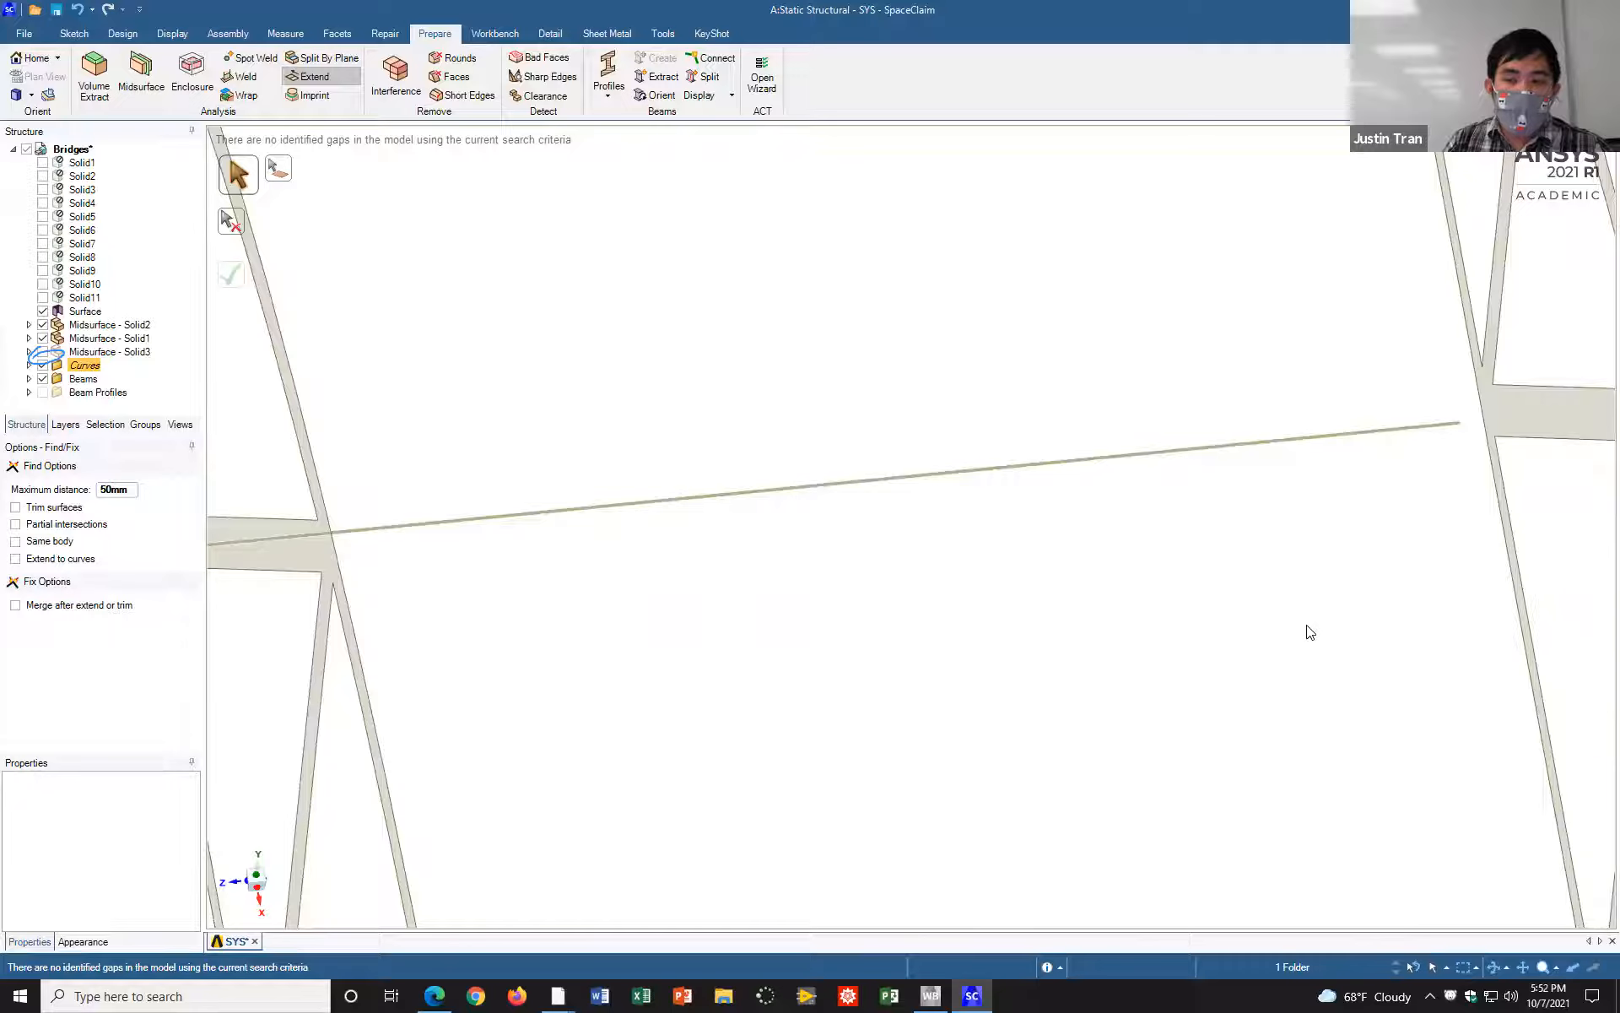
{"action": "scroll", "coordinate": [1278, 644], "scroll_direction": "up", "scroll_amount": 5}
{"action": "scroll", "coordinate": [1283, 633], "scroll_direction": "down", "scroll_amount": 10}
{"action": "middle_click_drag", "start_coordinate": [1280, 658], "coordinate": [1052, 103], "text": "shift"}
{"action": "mouse_move", "coordinate": [1298, 680]}
{"action": "middle_mouse_down", "text": "shift"}
{"action": "mouse_move", "coordinate": [1171, 461]}
{"action": "mouse_move", "coordinate": [1183, 445]}
{"action": "middle_mouse_up", "text": "shift"}
{"action": "mouse_move", "coordinate": [1320, 531]}
{"action": "middle_mouse_down"}
{"action": "mouse_move", "coordinate": [1244, 402]}
{"action": "mouse_move", "coordinate": [1138, 367]}
{"action": "mouse_move", "coordinate": [1038, 427]}
{"action": "mouse_move", "coordinate": [1032, 483]}
{"action": "mouse_move", "coordinate": [661, 835]}
{"action": "mouse_move", "coordinate": [447, 887]}
{"action": "middle_mouse_up"}
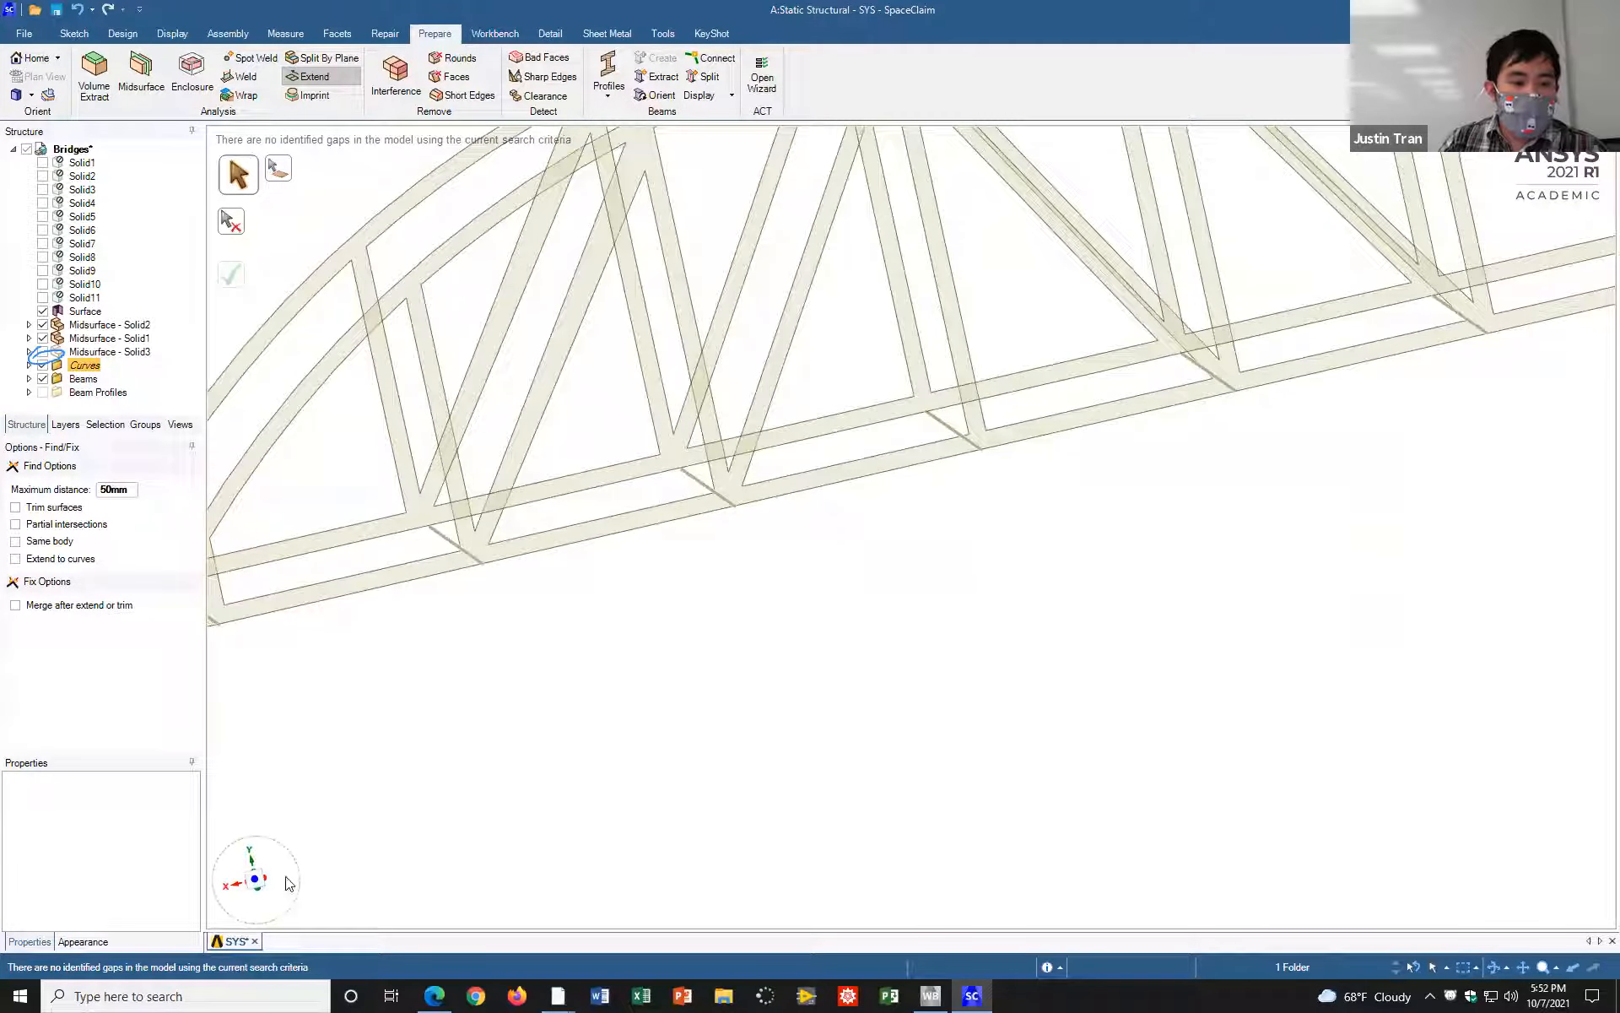
{"action": "left_click", "coordinate": [257, 882]}
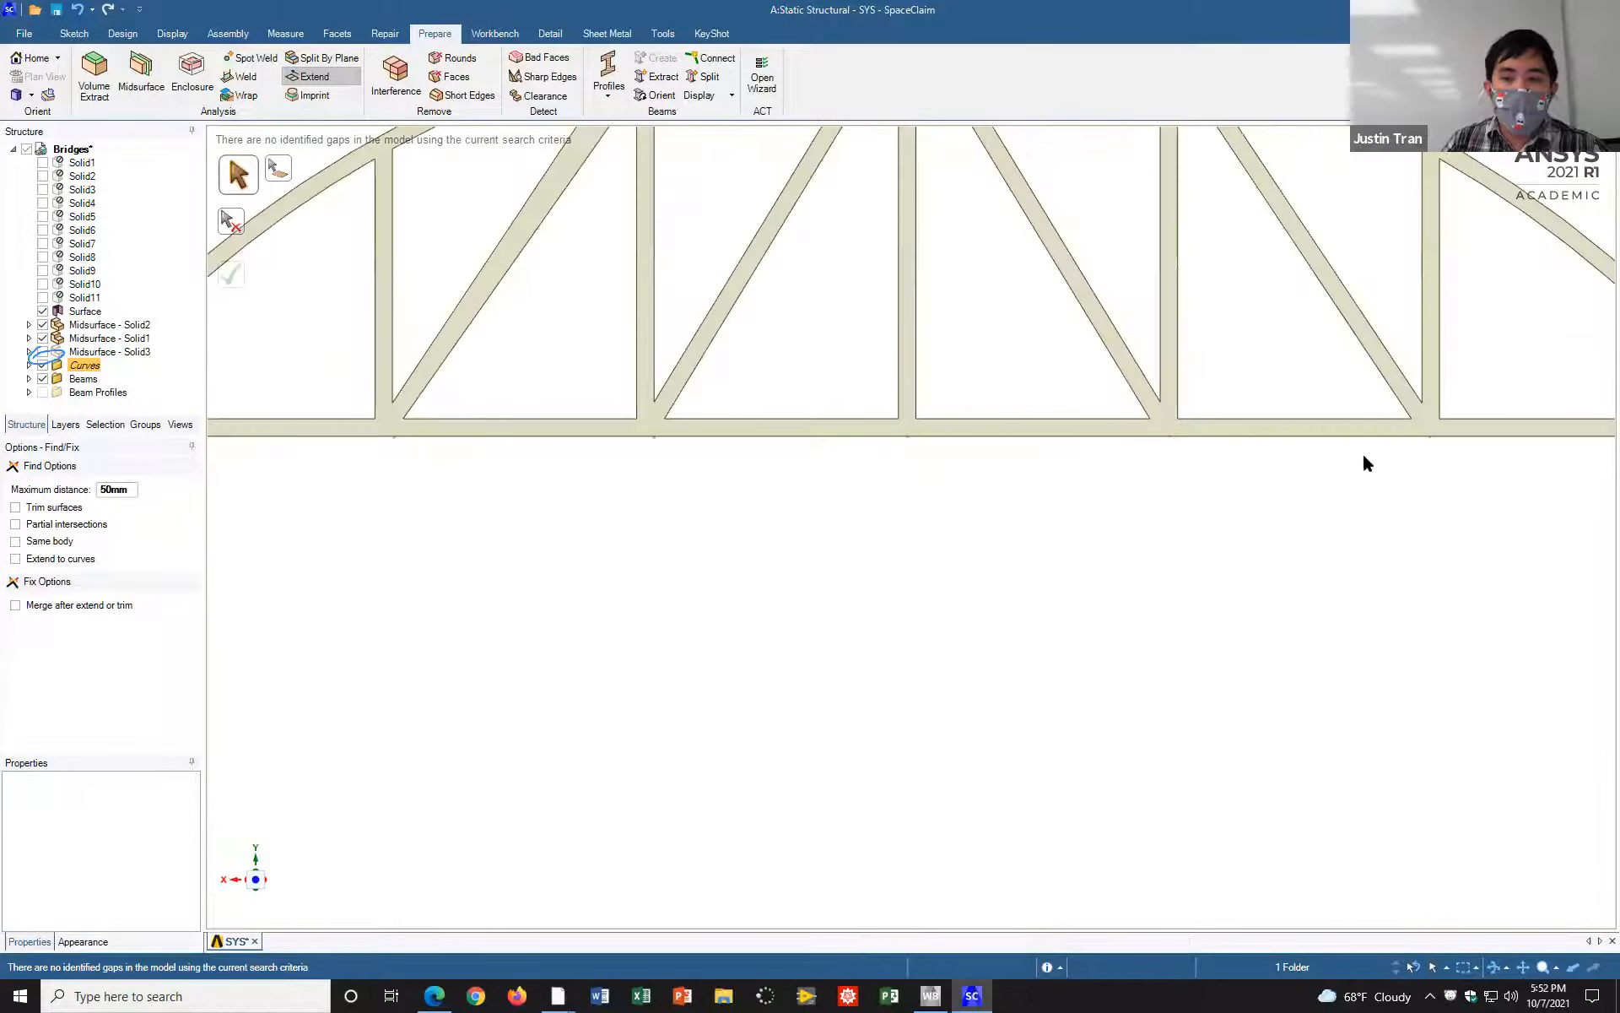
Step: Examine the lower chord squarely from both sides, checking how the crossbeam ends line up with its bottom edge
{"action": "middle_click_drag", "start_coordinate": [1316, 508], "coordinate": [813, 589], "text": "shift"}
{"action": "scroll", "coordinate": [925, 554], "scroll_direction": "down", "scroll_amount": 3}
{"action": "scroll", "coordinate": [925, 561], "scroll_direction": "up", "scroll_amount": 4}
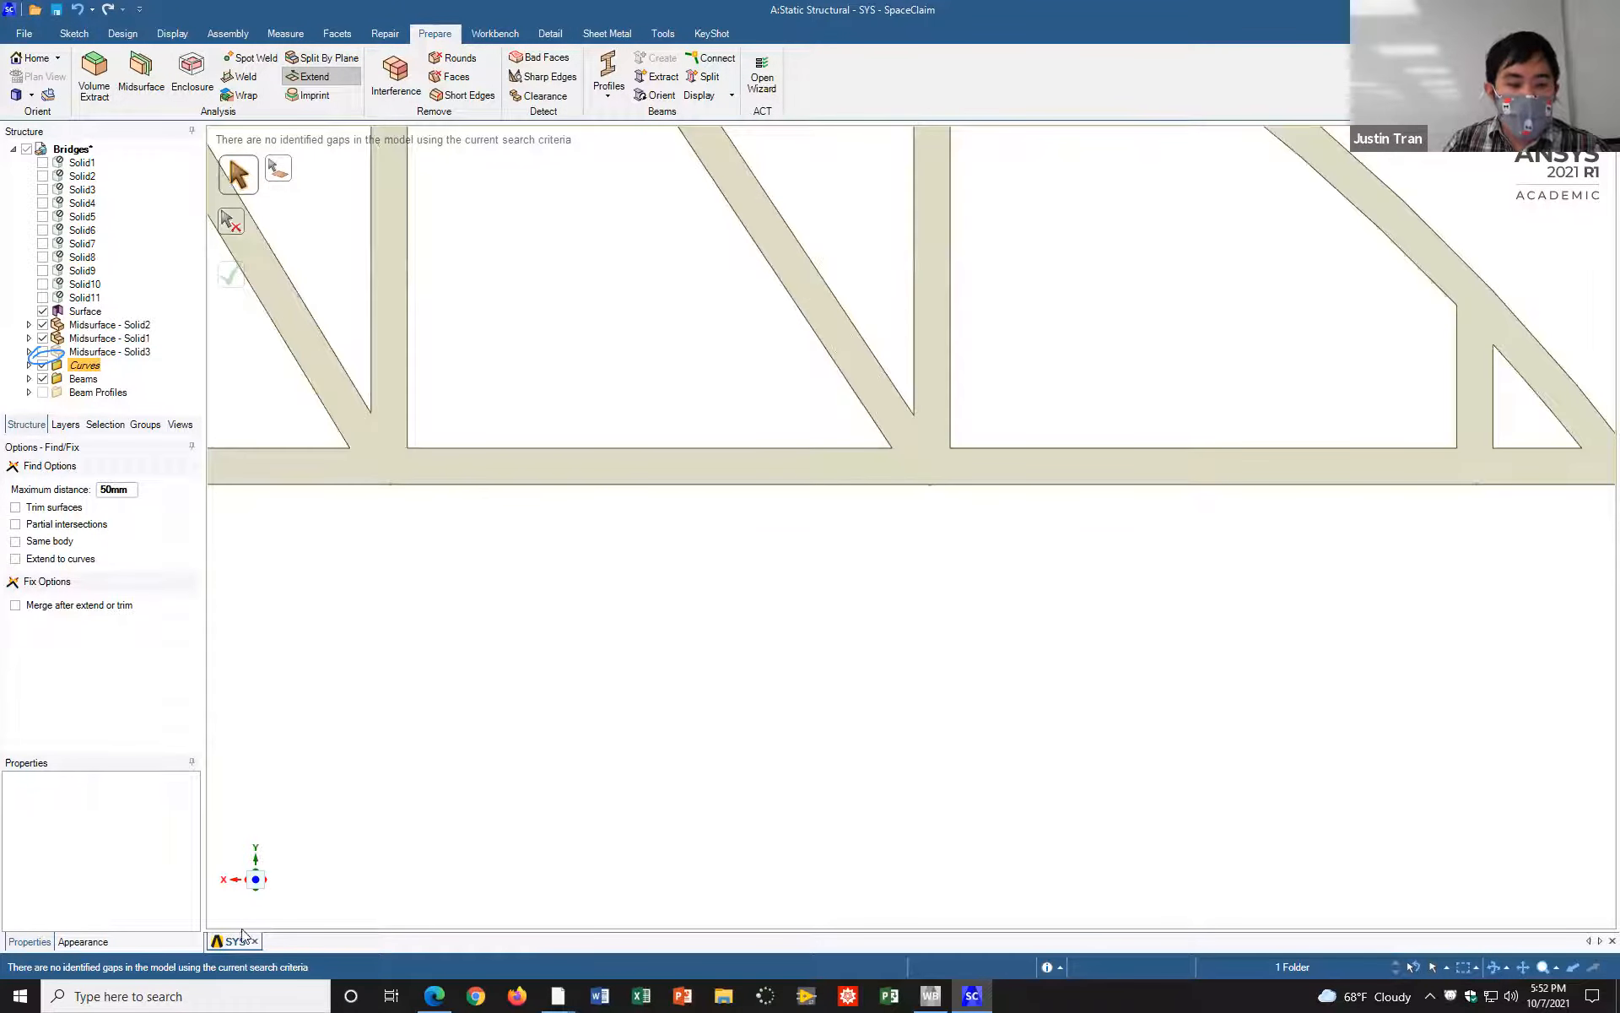
{"action": "left_click", "coordinate": [257, 882]}
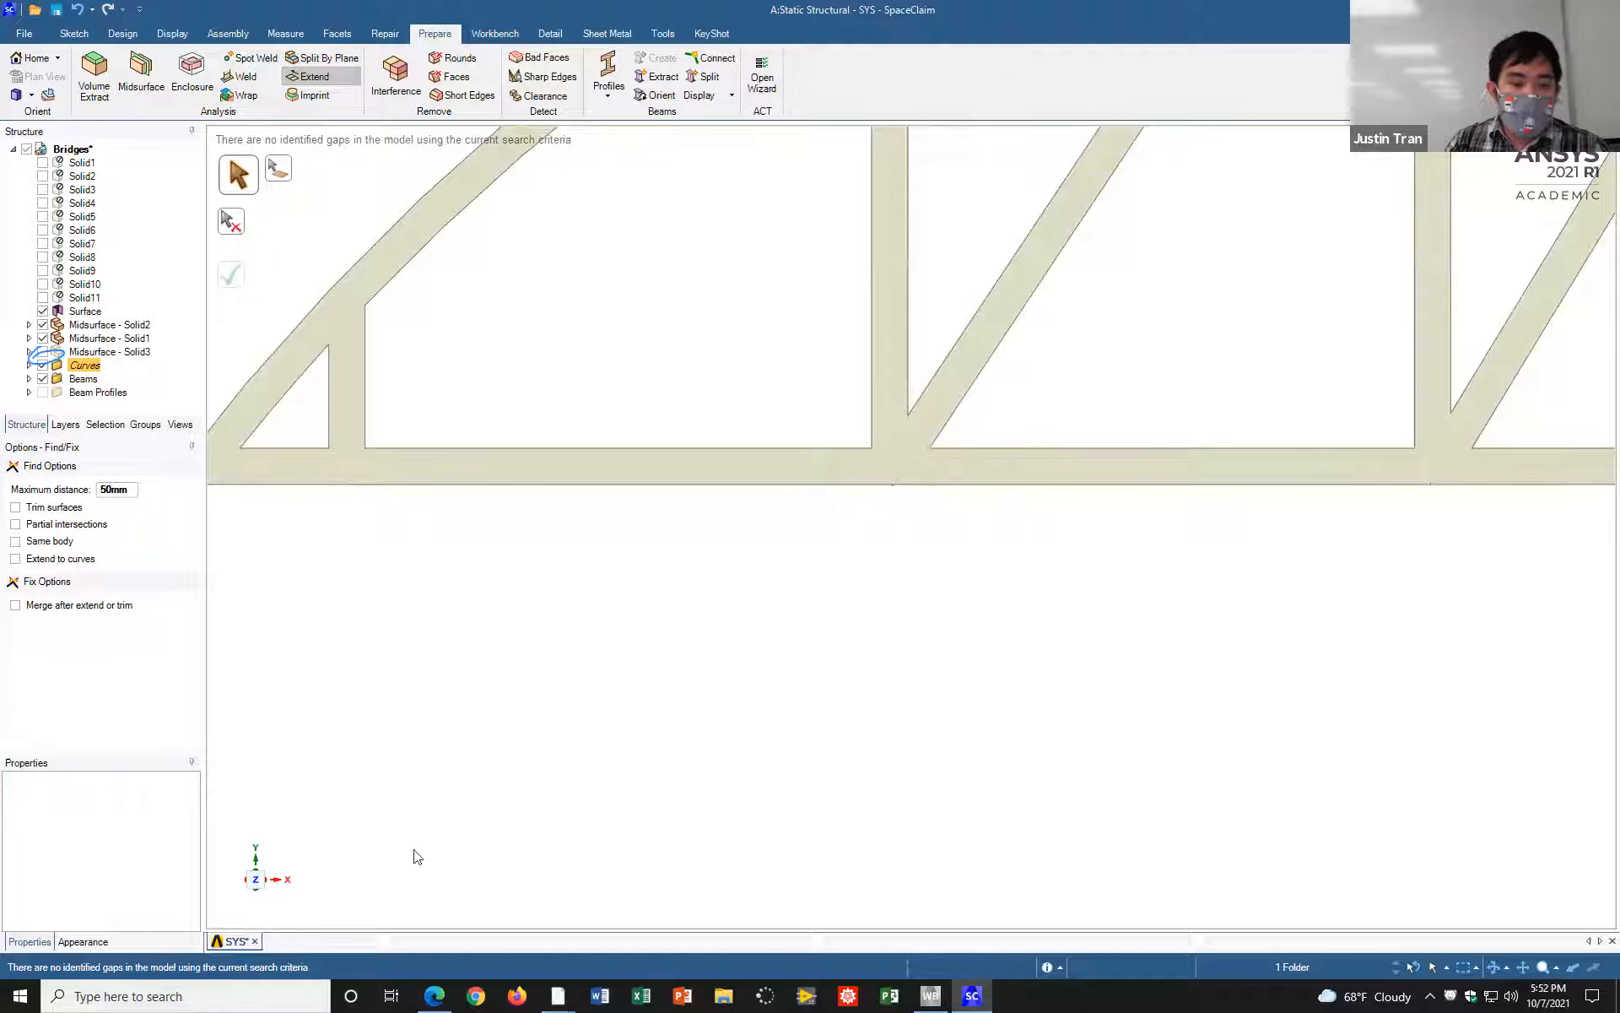
{"action": "scroll", "coordinate": [1021, 470], "scroll_direction": "up", "scroll_amount": 5}
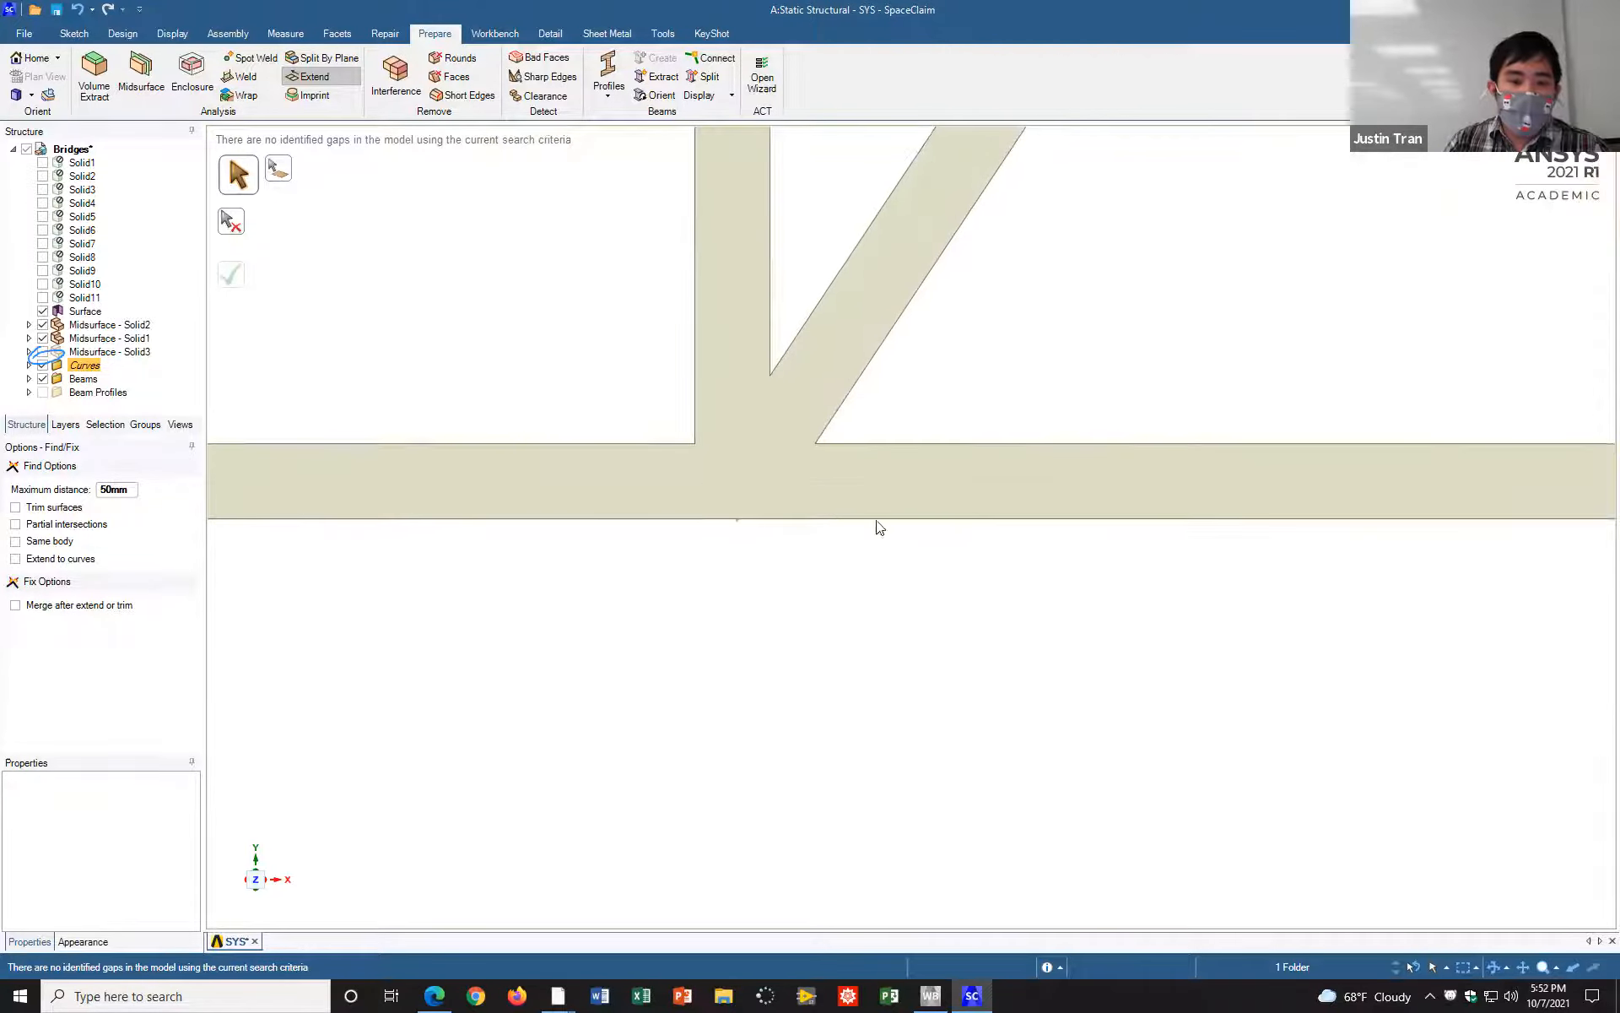
{"action": "middle_click_drag", "start_coordinate": [887, 528], "coordinate": [1037, 501], "text": "shift"}
{"action": "scroll", "coordinate": [958, 512], "scroll_direction": "down", "scroll_amount": 3}
{"action": "scroll", "coordinate": [944, 522], "scroll_direction": "up", "scroll_amount": 8}
{"action": "middle_click_drag", "start_coordinate": [895, 522], "coordinate": [1041, 724], "text": "shift"}
{"action": "scroll", "coordinate": [938, 641], "scroll_direction": "up", "scroll_amount": 3}
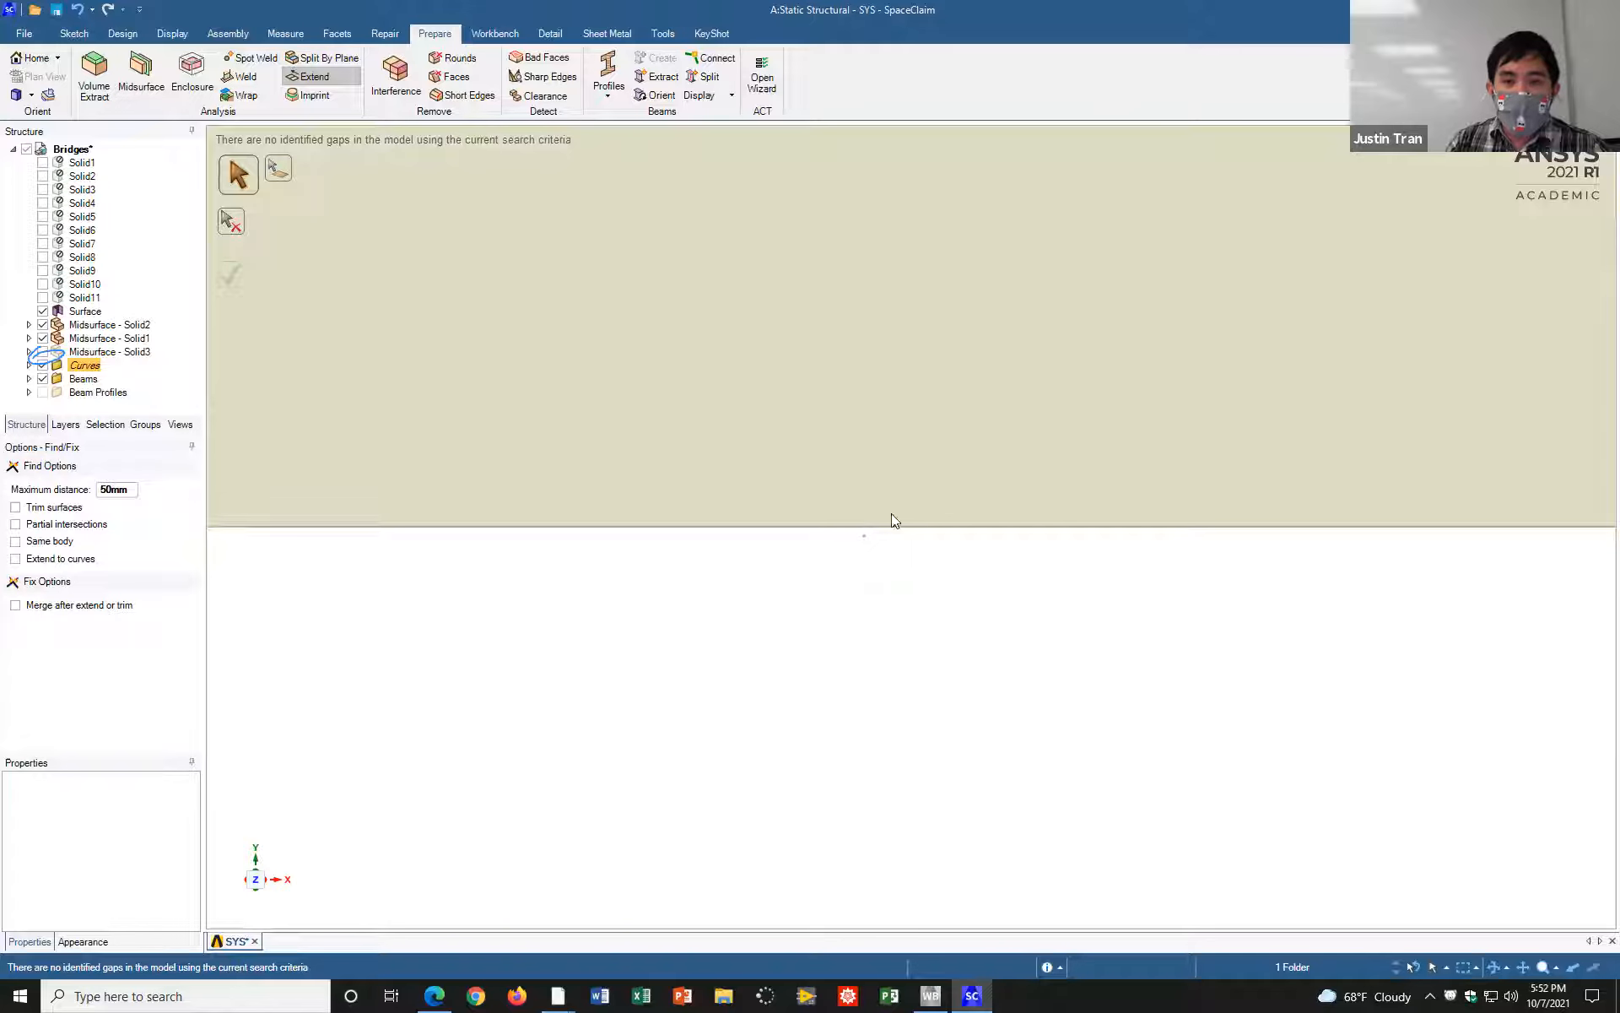
Step: Inspect the crossbeam ends next to the truss midsurface from an oblique angle, checking each for a gap
{"action": "left_click", "coordinate": [1094, 75]}
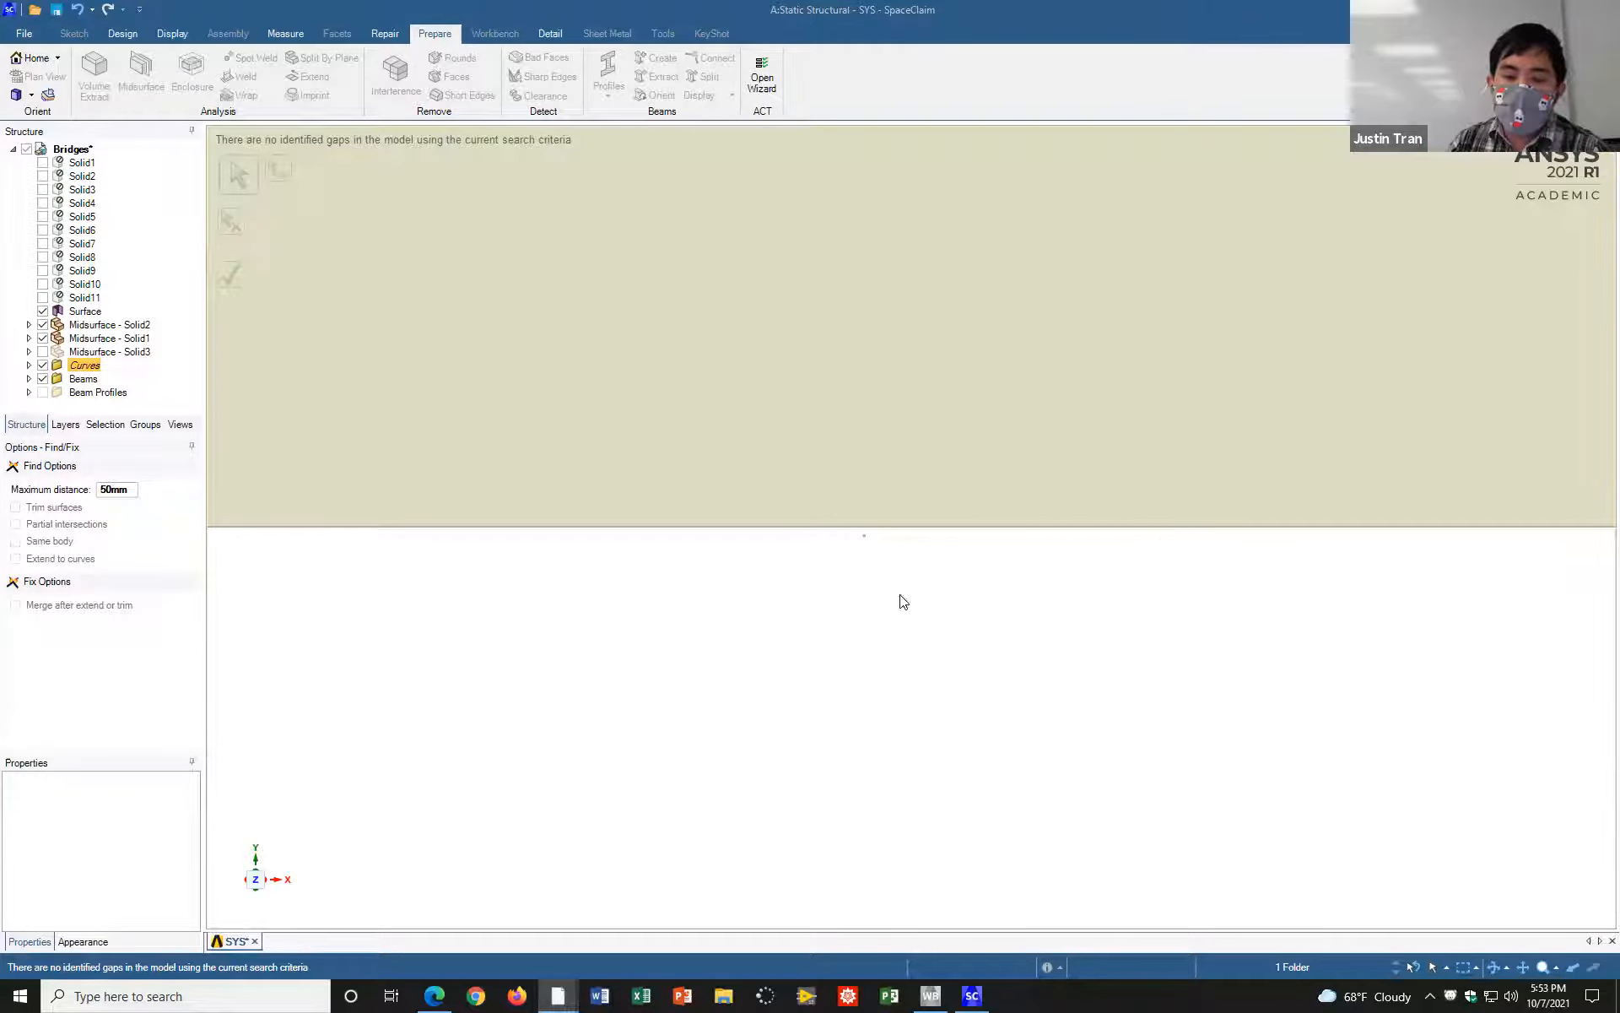
{"action": "mouse_move", "coordinate": [830, 568]}
{"action": "middle_mouse_down"}
{"action": "mouse_move", "coordinate": [796, 596]}
{"action": "mouse_move", "coordinate": [1031, 554]}
{"action": "mouse_move", "coordinate": [940, 535]}
{"action": "mouse_move", "coordinate": [796, 574]}
{"action": "mouse_move", "coordinate": [819, 578]}
{"action": "middle_mouse_up"}
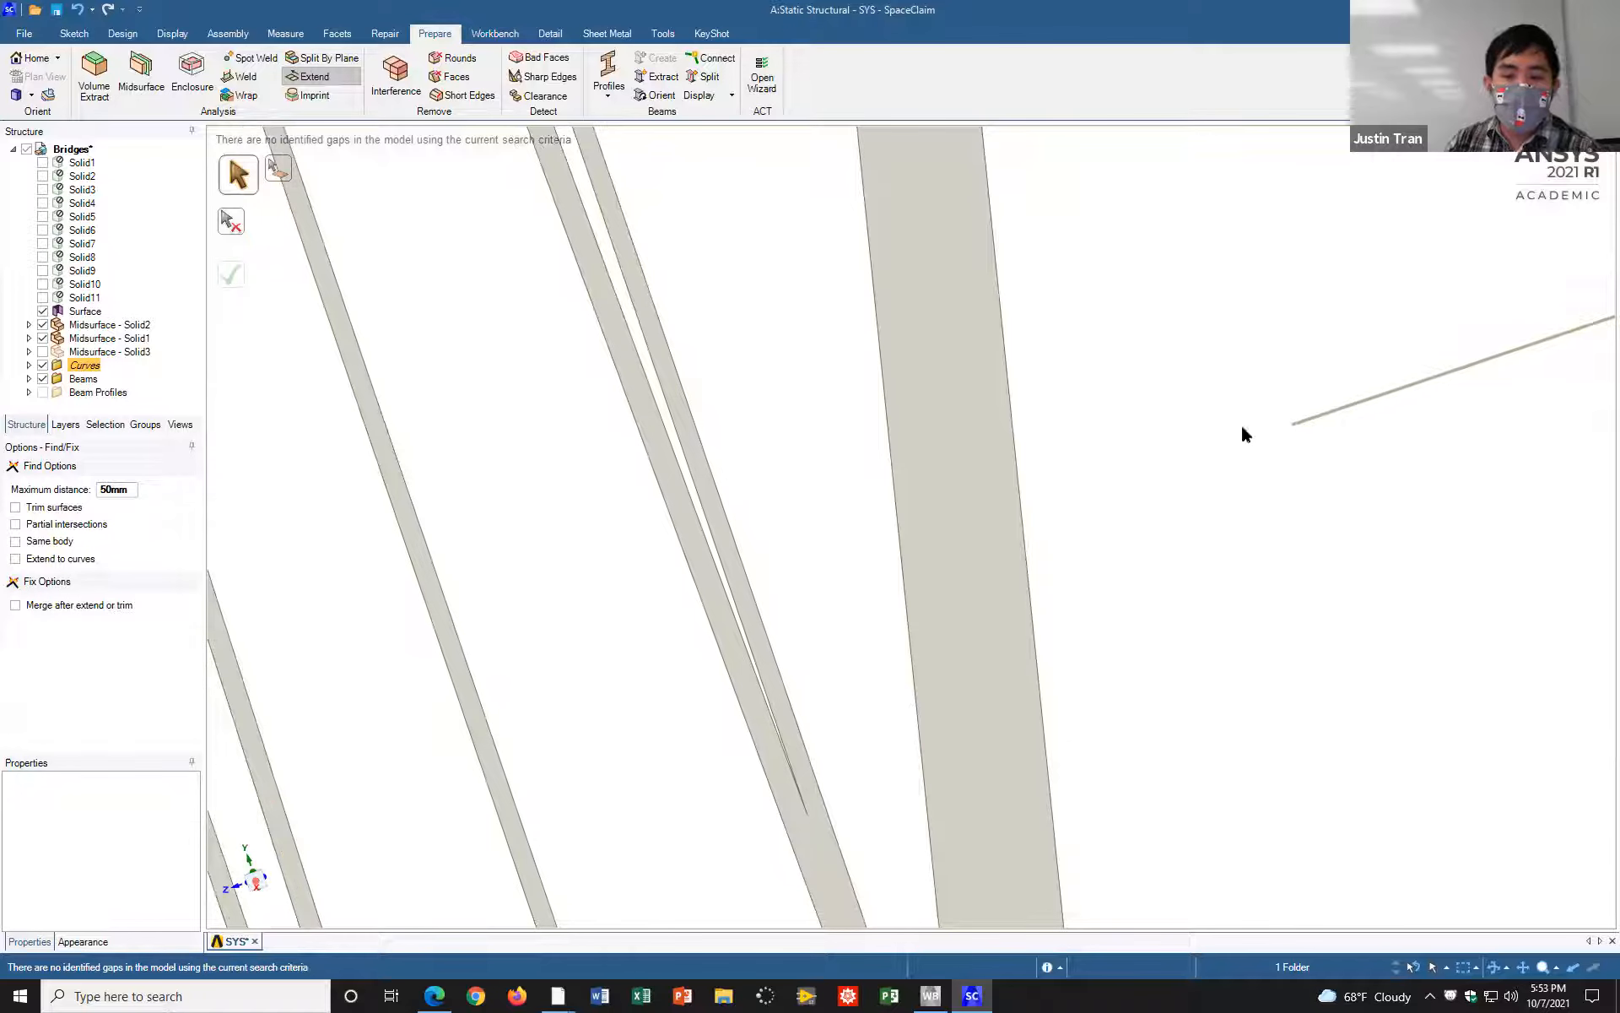
{"action": "middle_click_drag", "start_coordinate": [1312, 438], "coordinate": [1083, 460]}
{"action": "scroll", "coordinate": [1076, 456], "scroll_direction": "down", "scroll_amount": 10}
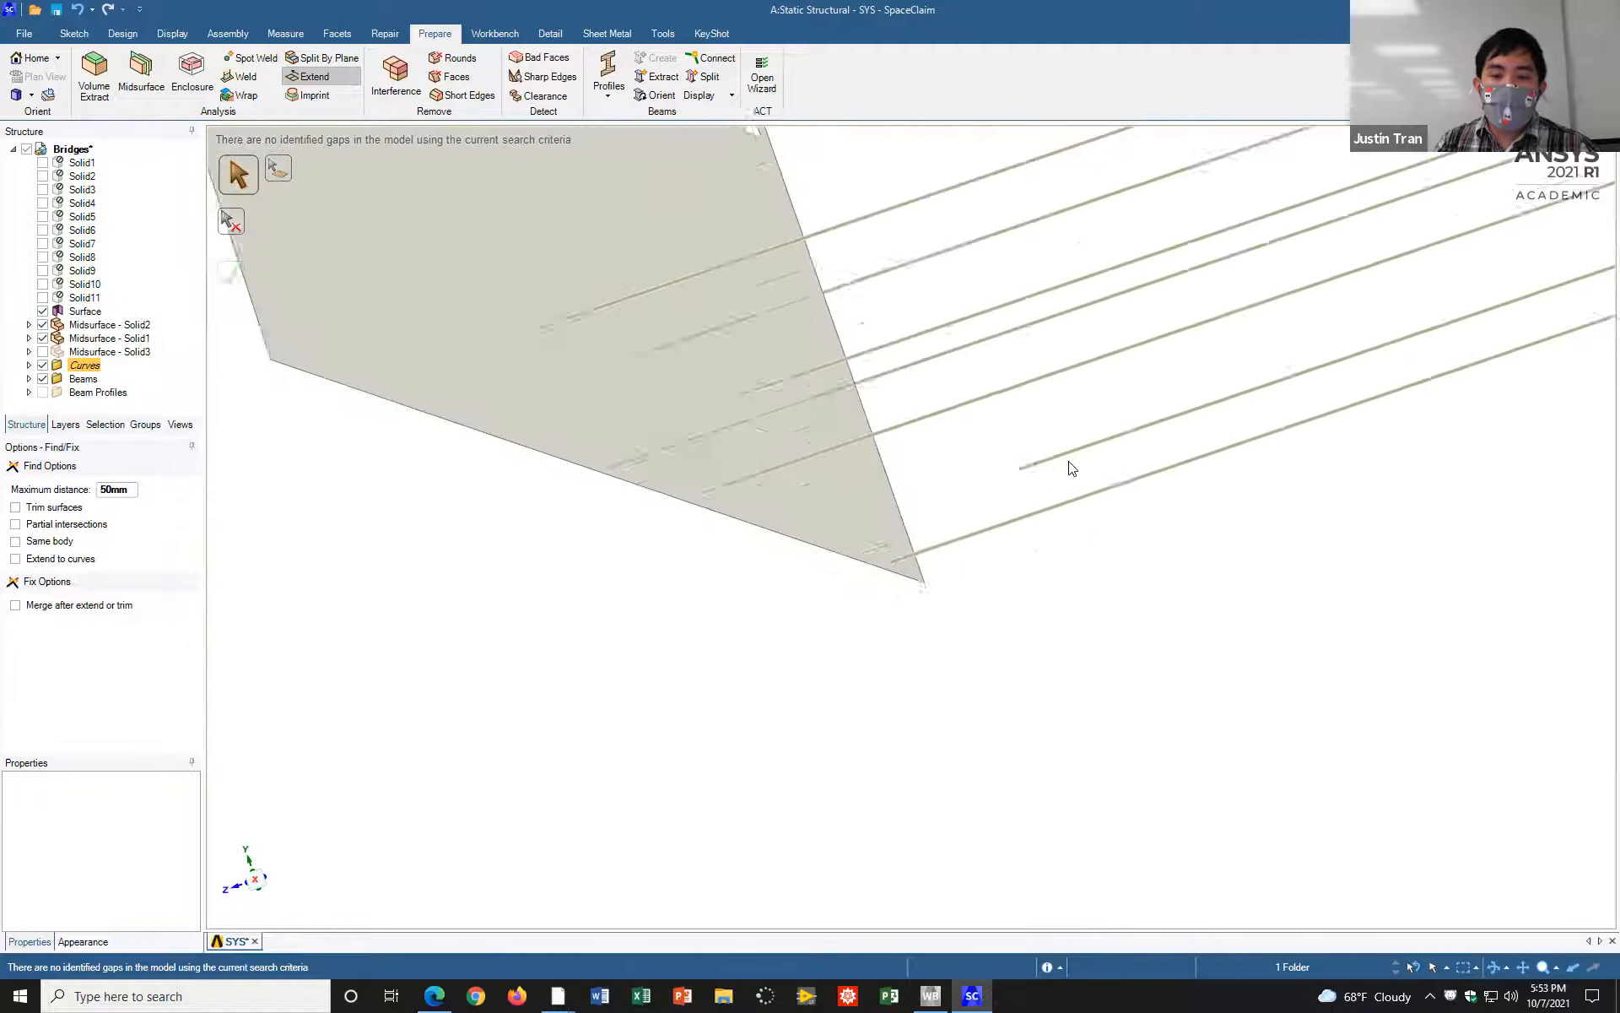
{"action": "scroll", "coordinate": [1070, 459], "scroll_direction": "up", "scroll_amount": 5}
{"action": "scroll", "coordinate": [1030, 543], "scroll_direction": "up", "scroll_amount": 5}
{"action": "scroll", "coordinate": [975, 603], "scroll_direction": "up", "scroll_amount": 2}
{"action": "scroll", "coordinate": [973, 585], "scroll_direction": "up", "scroll_amount": 2}
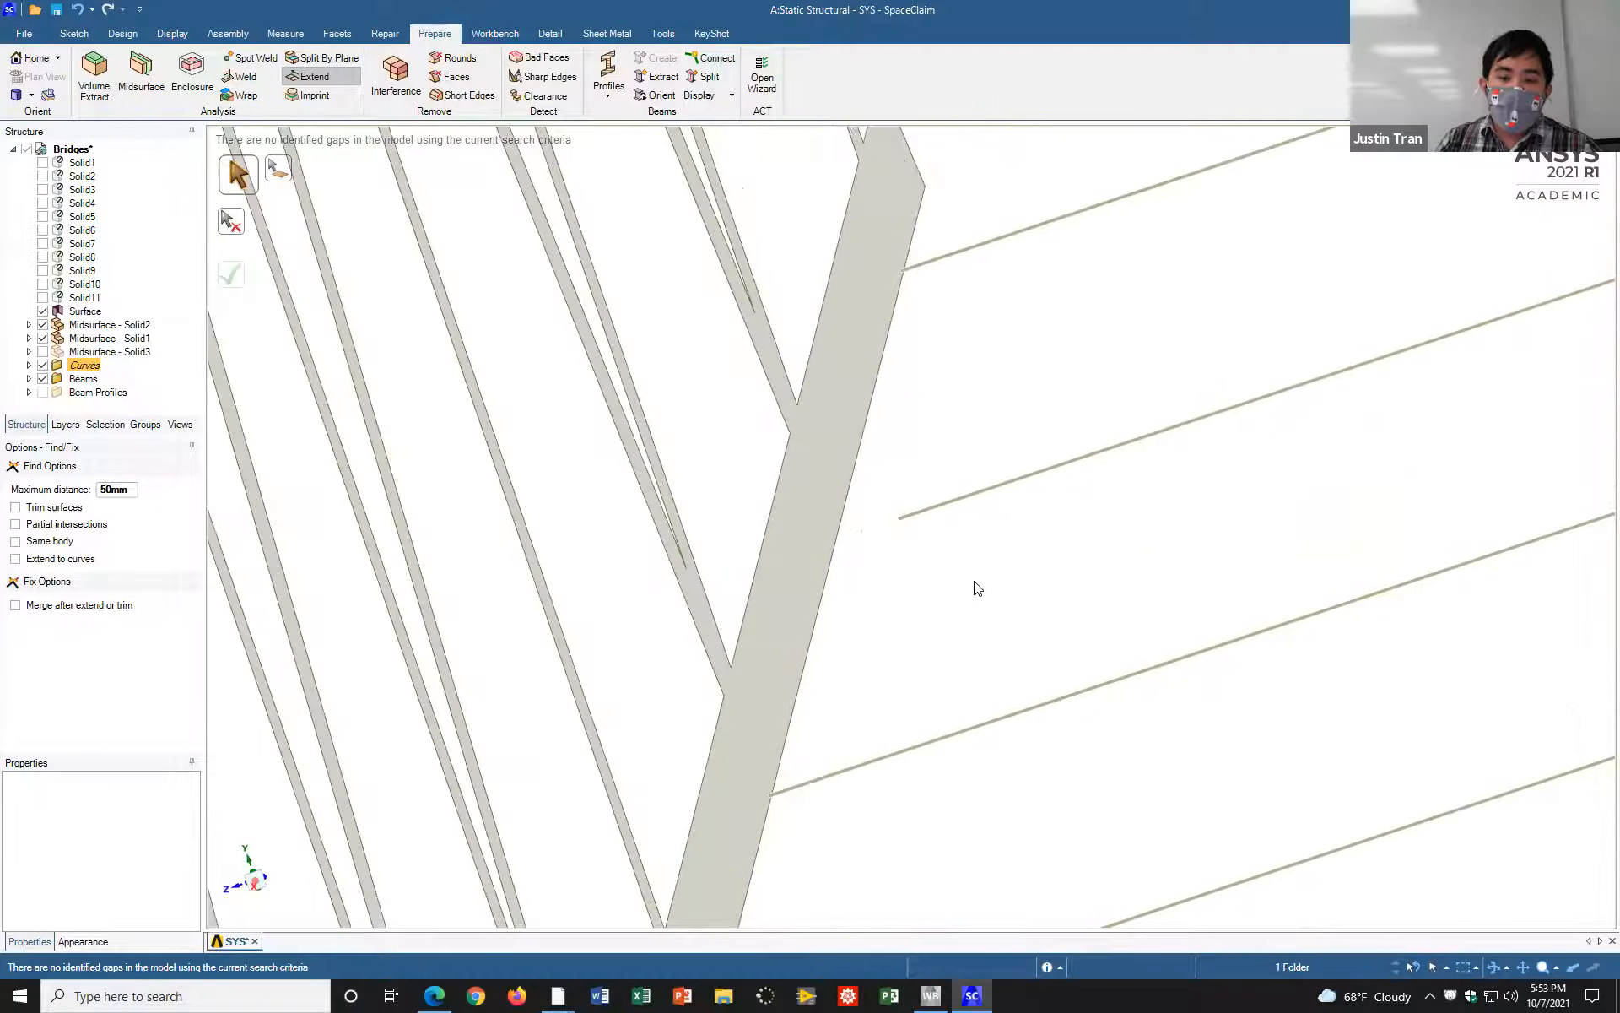
{"action": "scroll", "coordinate": [964, 460], "scroll_direction": "up", "scroll_amount": 2}
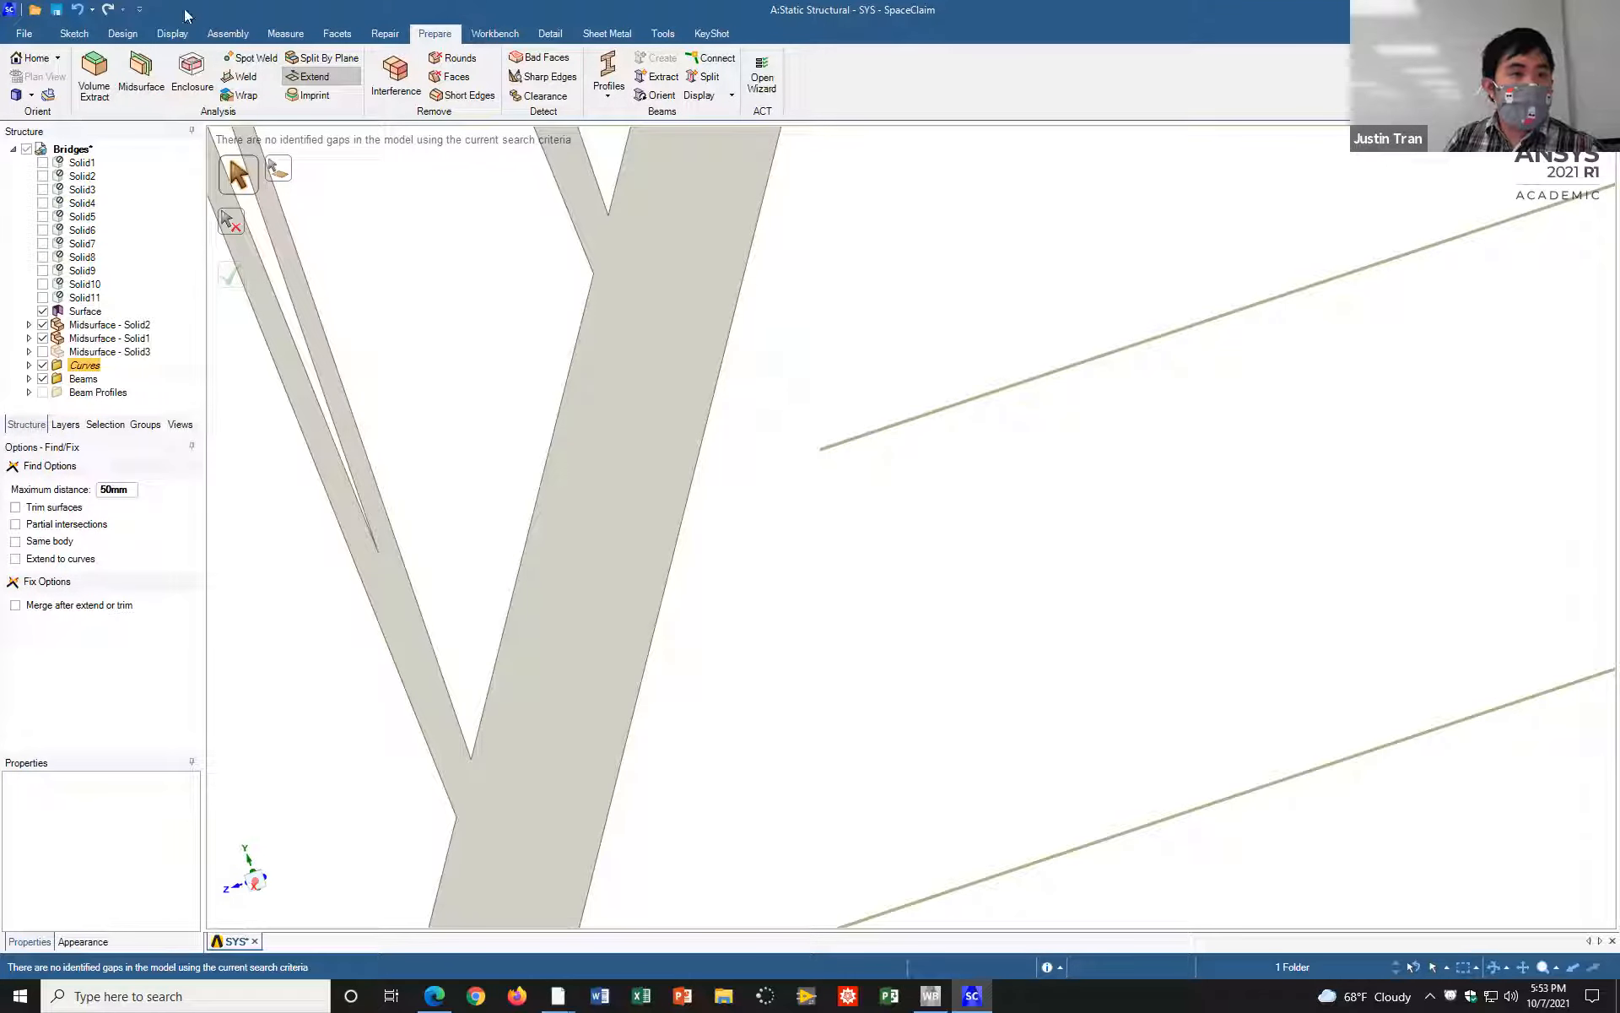
Step: Bring up the measuring tools and examine a crossbeam end against the lower chord's bottom edge in a straight-on view
{"action": "left_click", "coordinate": [307, 39]}
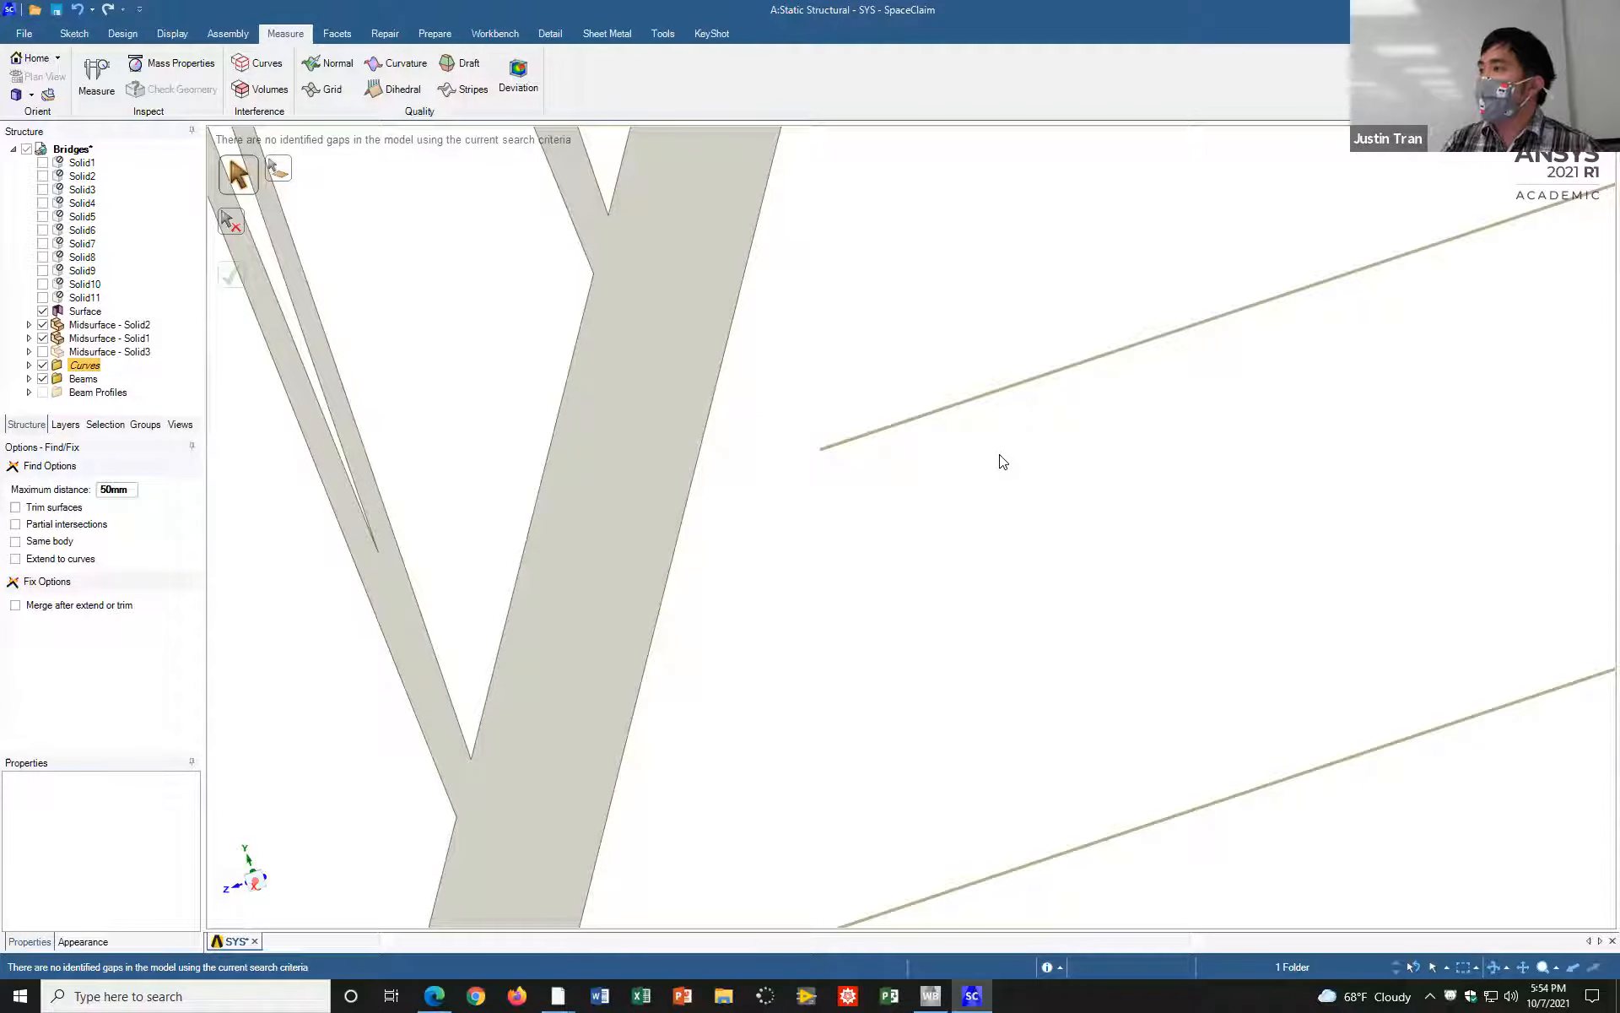
{"action": "mouse_move", "coordinate": [844, 443]}
{"action": "middle_mouse_down"}
{"action": "mouse_move", "coordinate": [1058, 375]}
{"action": "mouse_move", "coordinate": [1083, 390]}
{"action": "middle_mouse_up"}
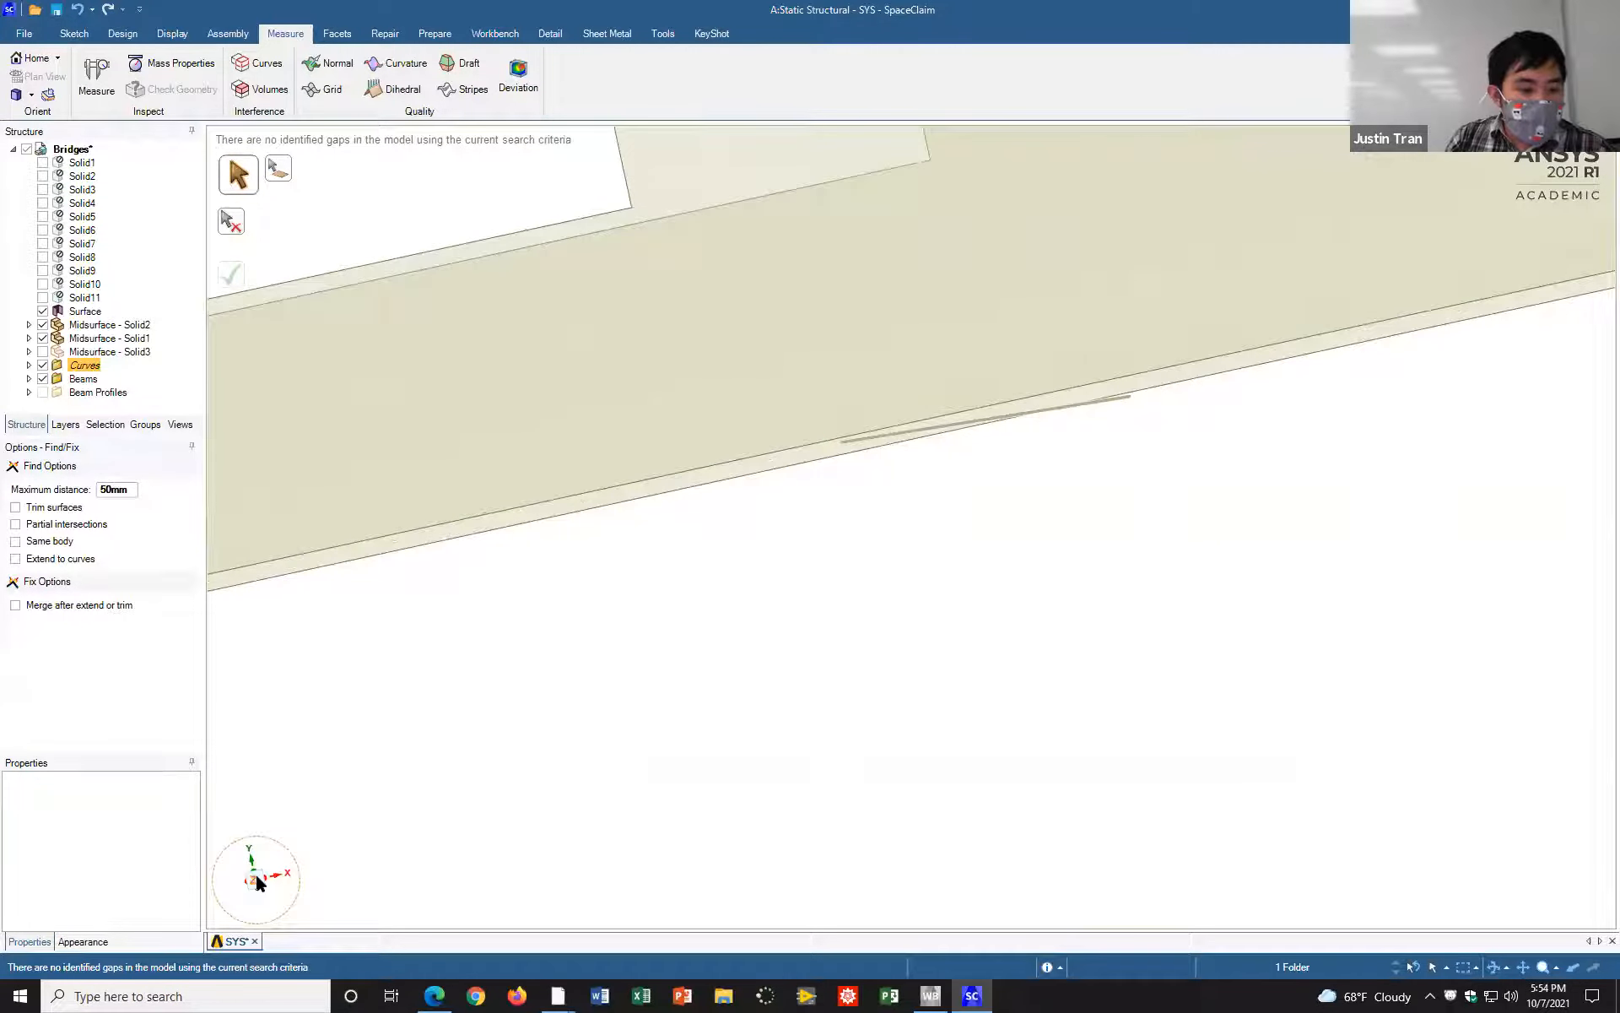
{"action": "left_click", "coordinate": [255, 878]}
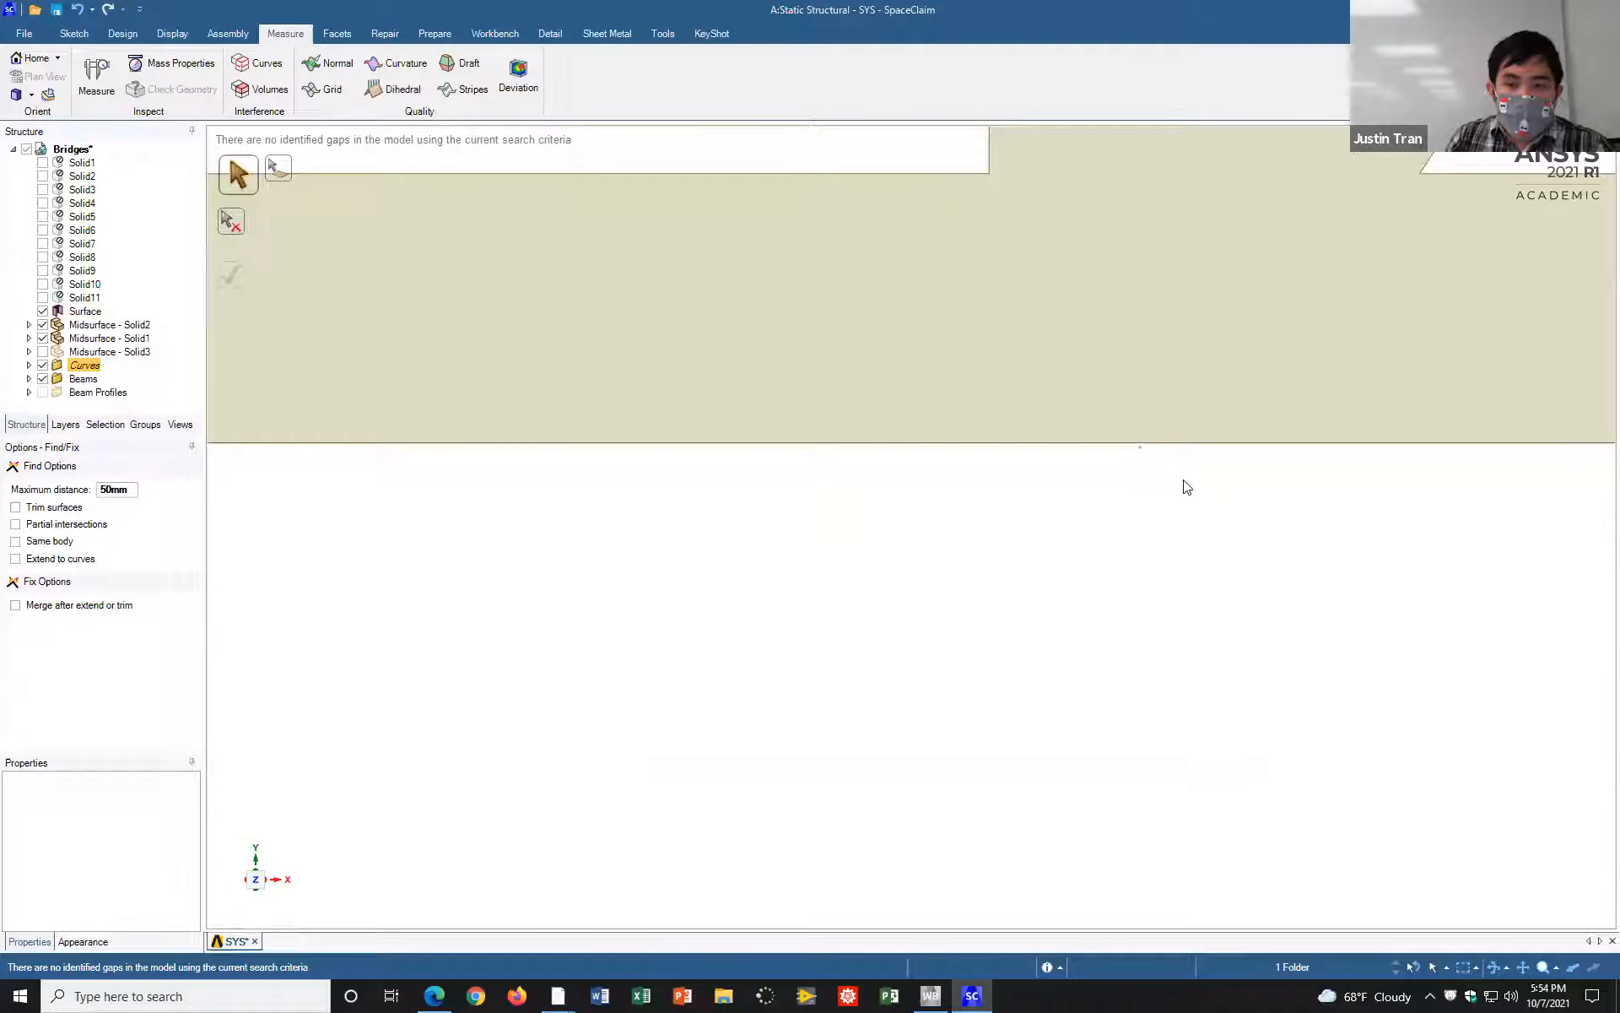
{"action": "middle_click_drag", "start_coordinate": [1171, 487], "coordinate": [948, 533], "text": "shift"}
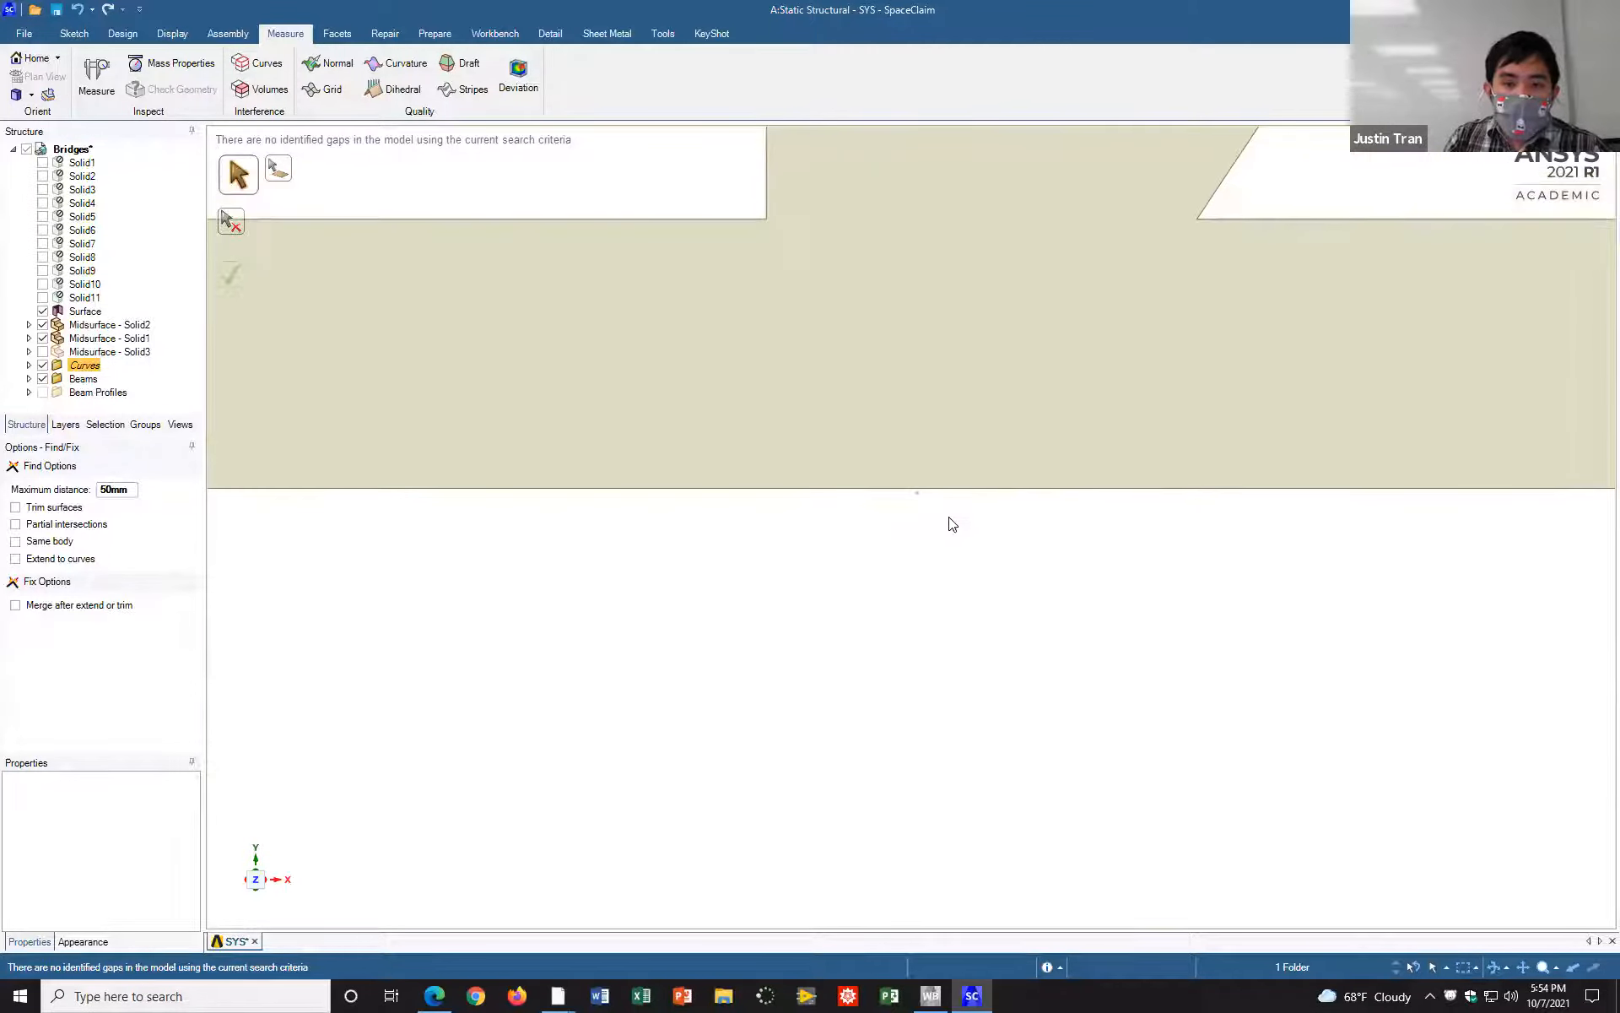
{"action": "scroll", "coordinate": [946, 517], "scroll_direction": "up", "scroll_amount": 5}
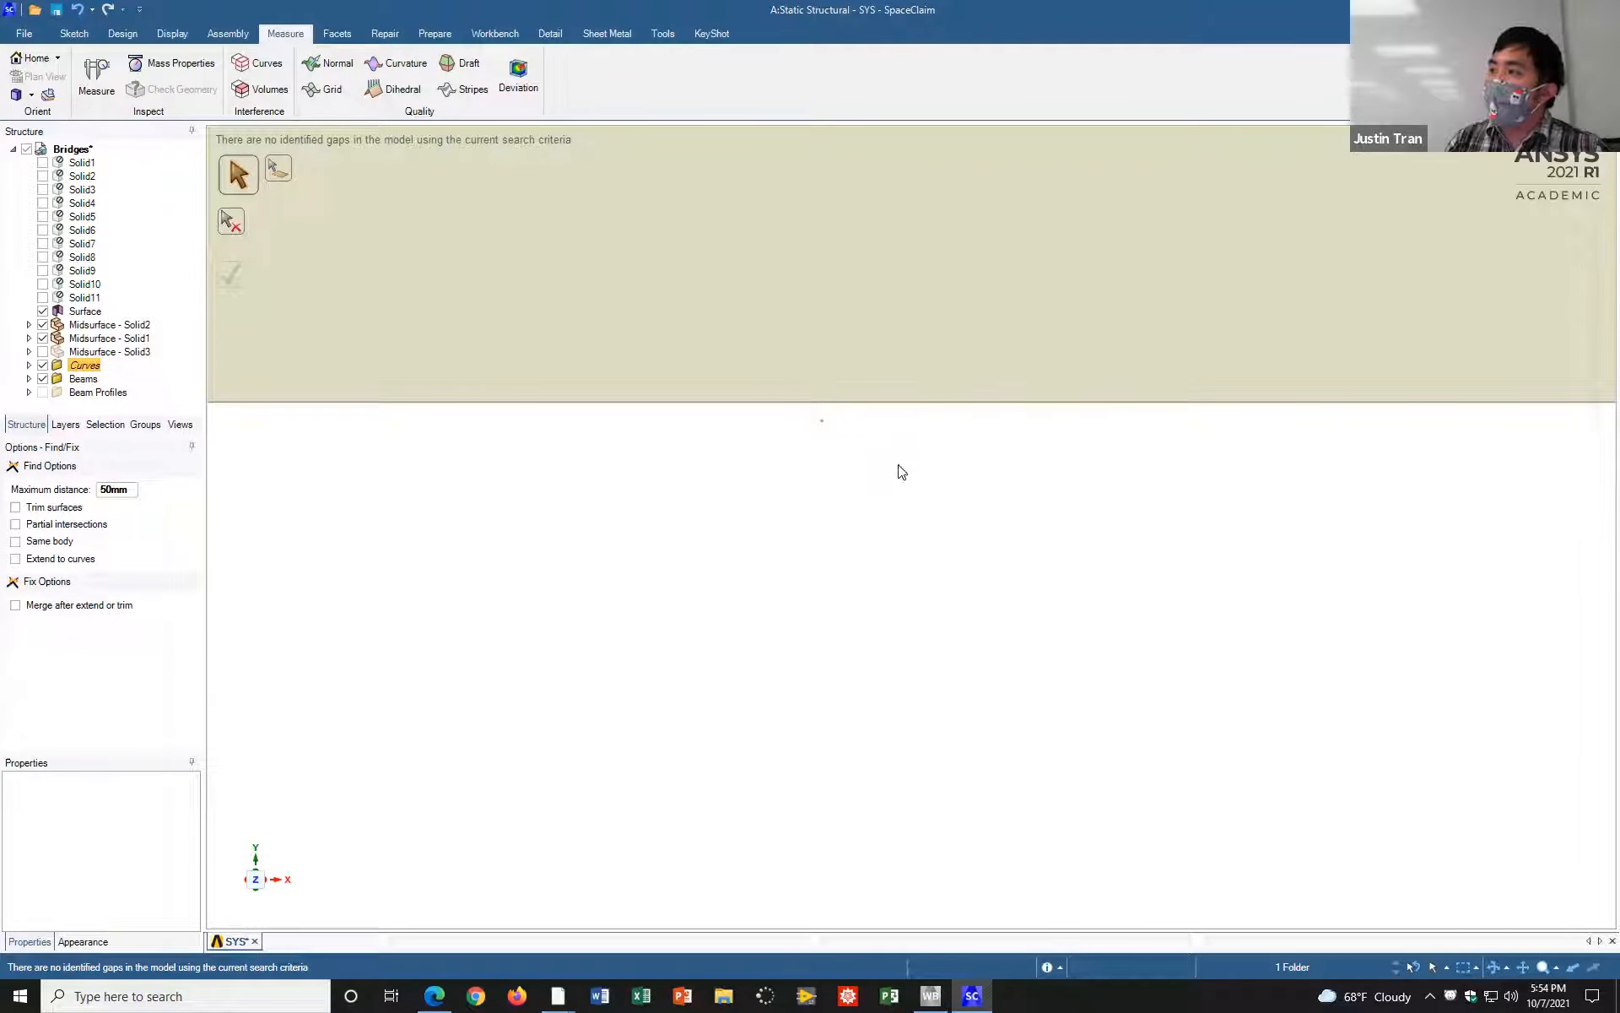
Step: Compare the crossbeam ends along both trusses in an oblique view, from close up to the whole bridge
{"action": "mouse_move", "coordinate": [894, 469]}
{"action": "middle_mouse_down"}
{"action": "mouse_move", "coordinate": [861, 467]}
{"action": "mouse_move", "coordinate": [864, 494]}
{"action": "mouse_move", "coordinate": [896, 509]}
{"action": "mouse_move", "coordinate": [666, 560]}
{"action": "mouse_move", "coordinate": [864, 565]}
{"action": "middle_mouse_up"}
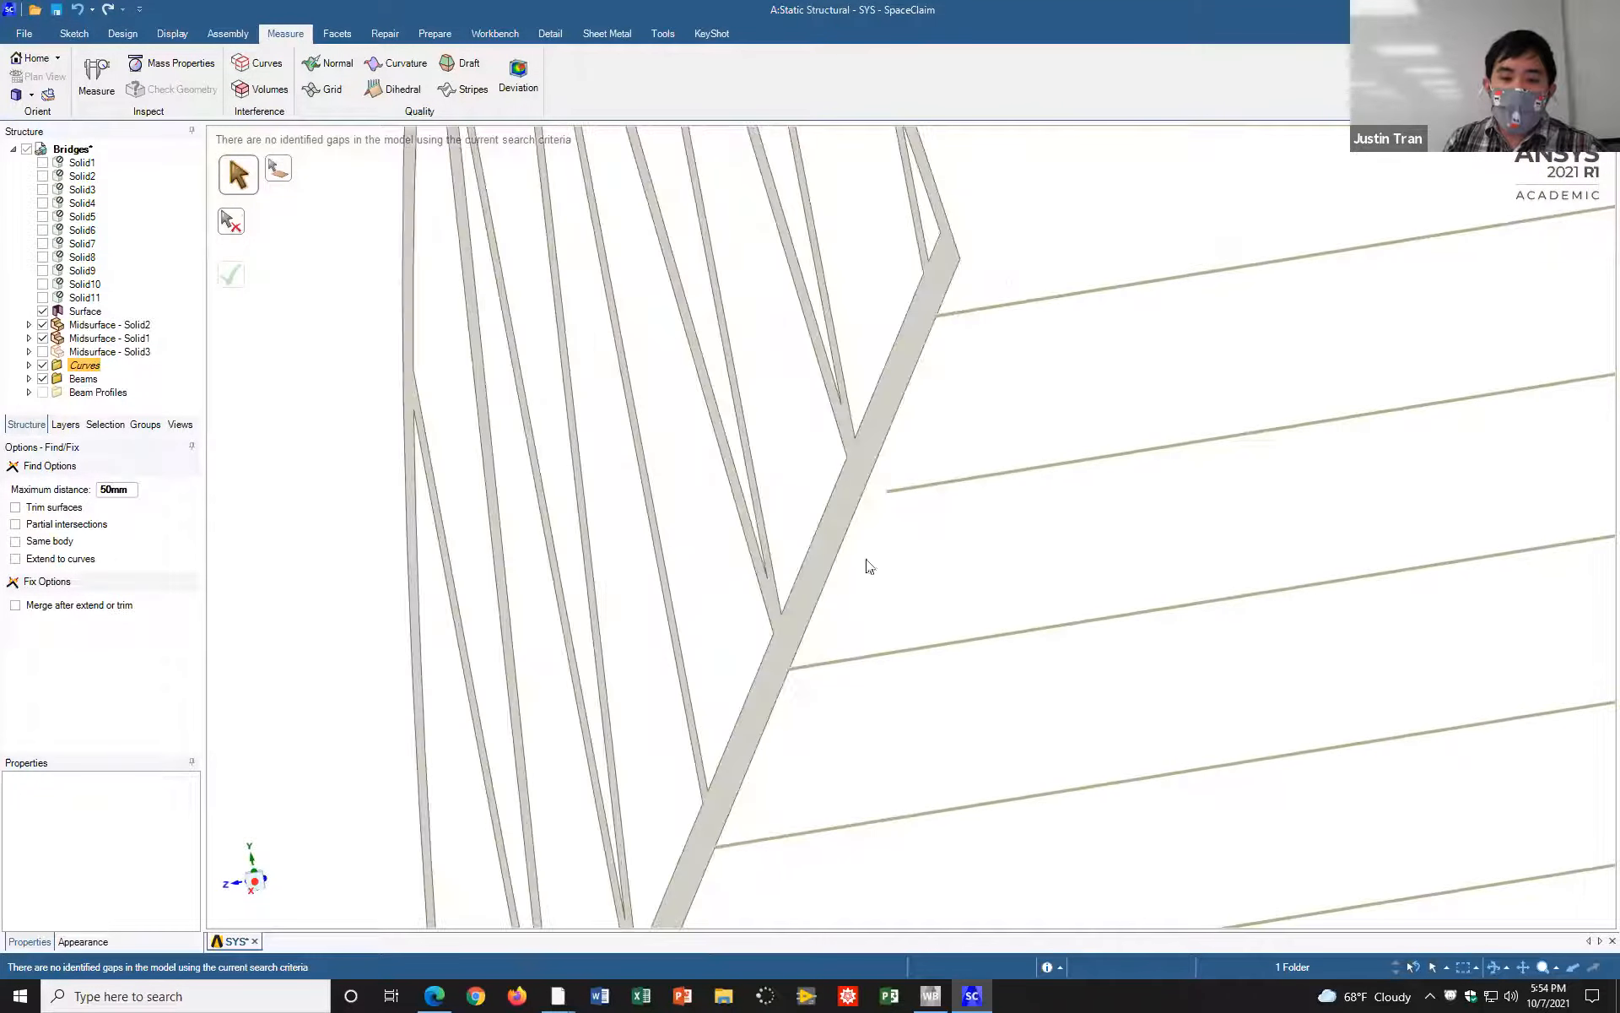
{"action": "middle_click_drag", "start_coordinate": [1007, 552], "coordinate": [864, 554], "text": "shift"}
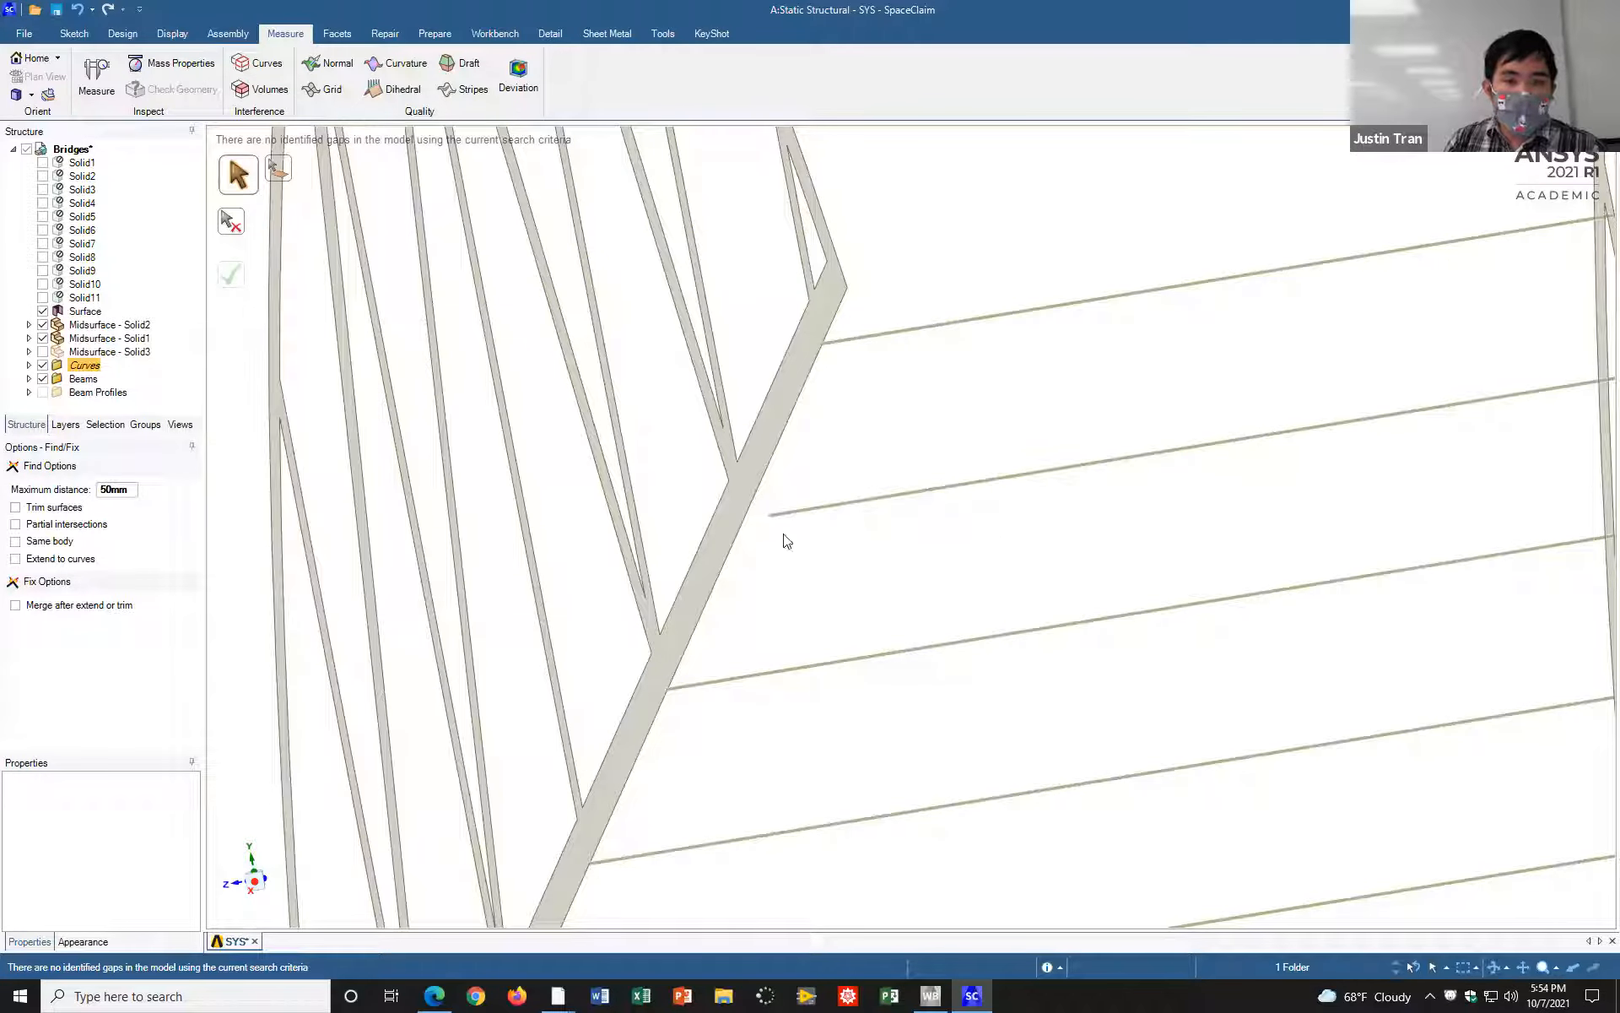
{"action": "scroll", "coordinate": [791, 529], "scroll_direction": "up", "scroll_amount": 5}
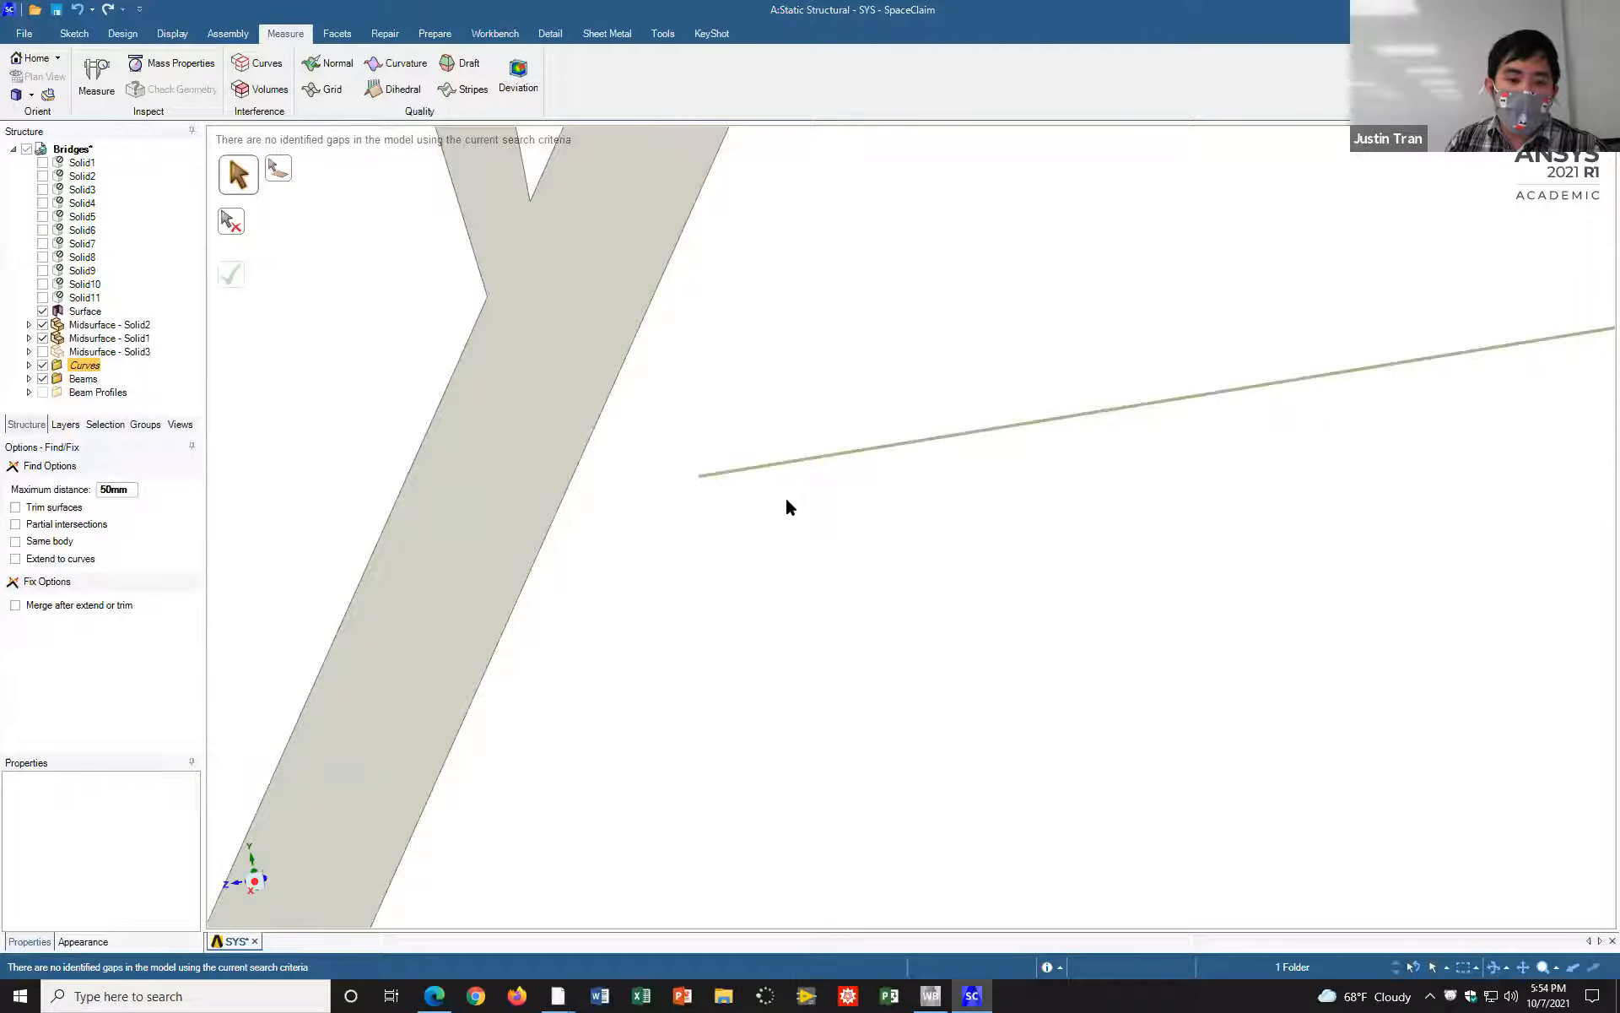
{"action": "scroll", "coordinate": [800, 500], "scroll_direction": "down", "scroll_amount": 8}
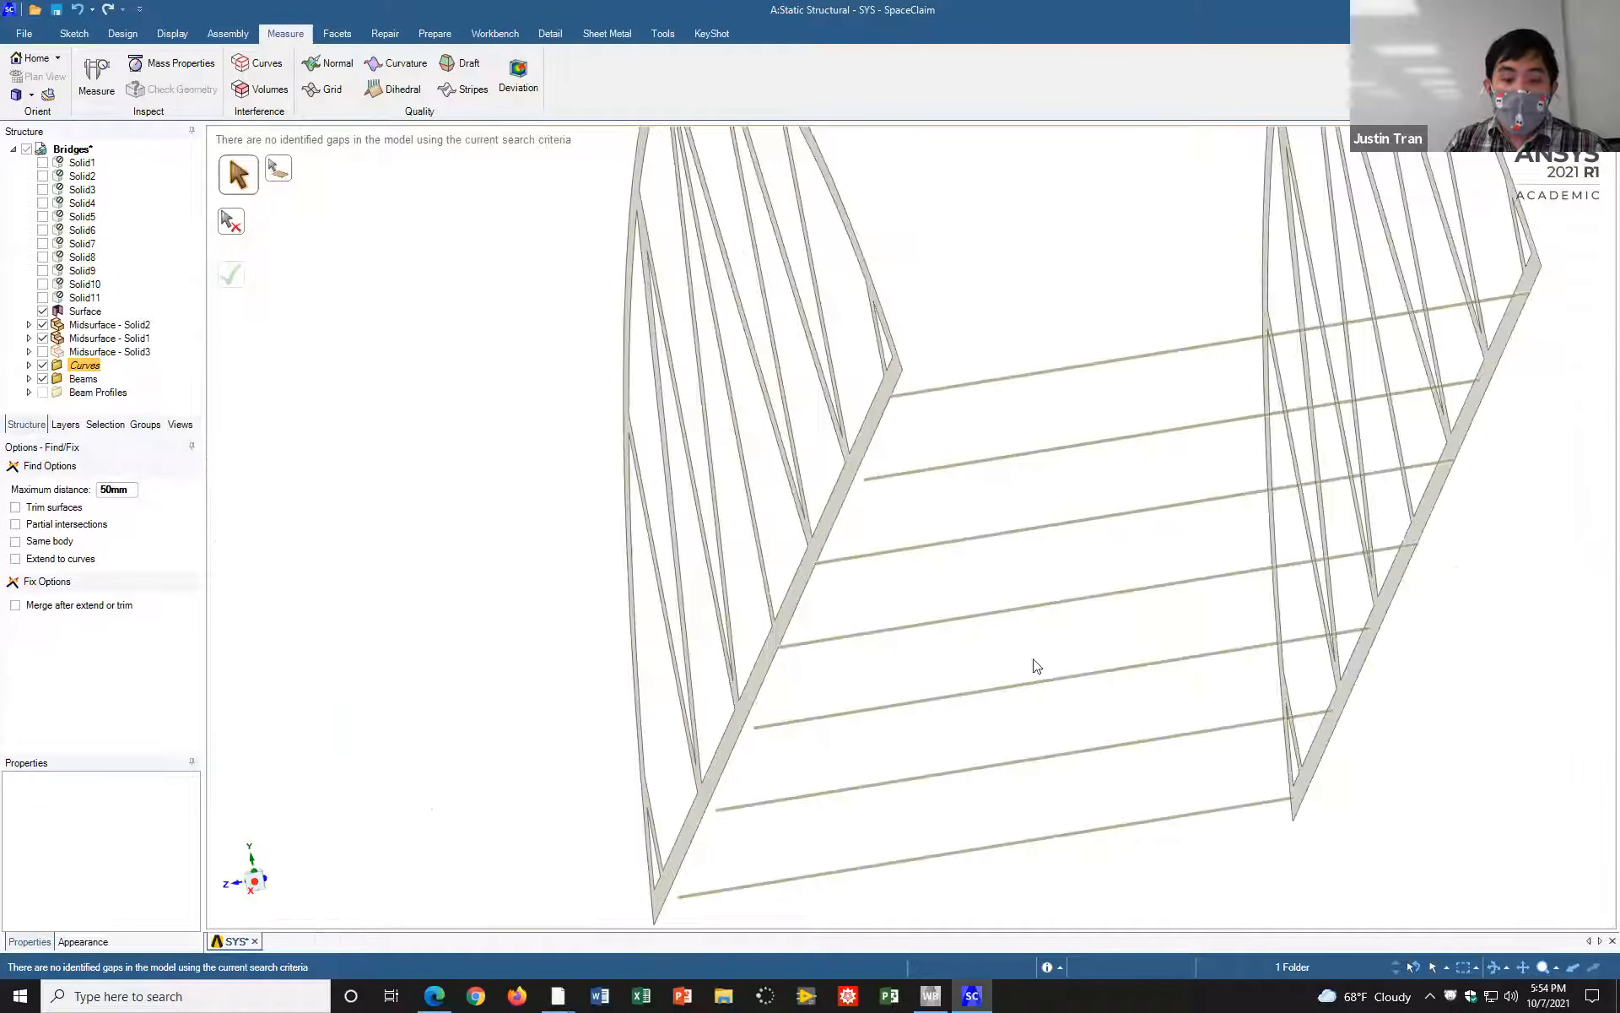
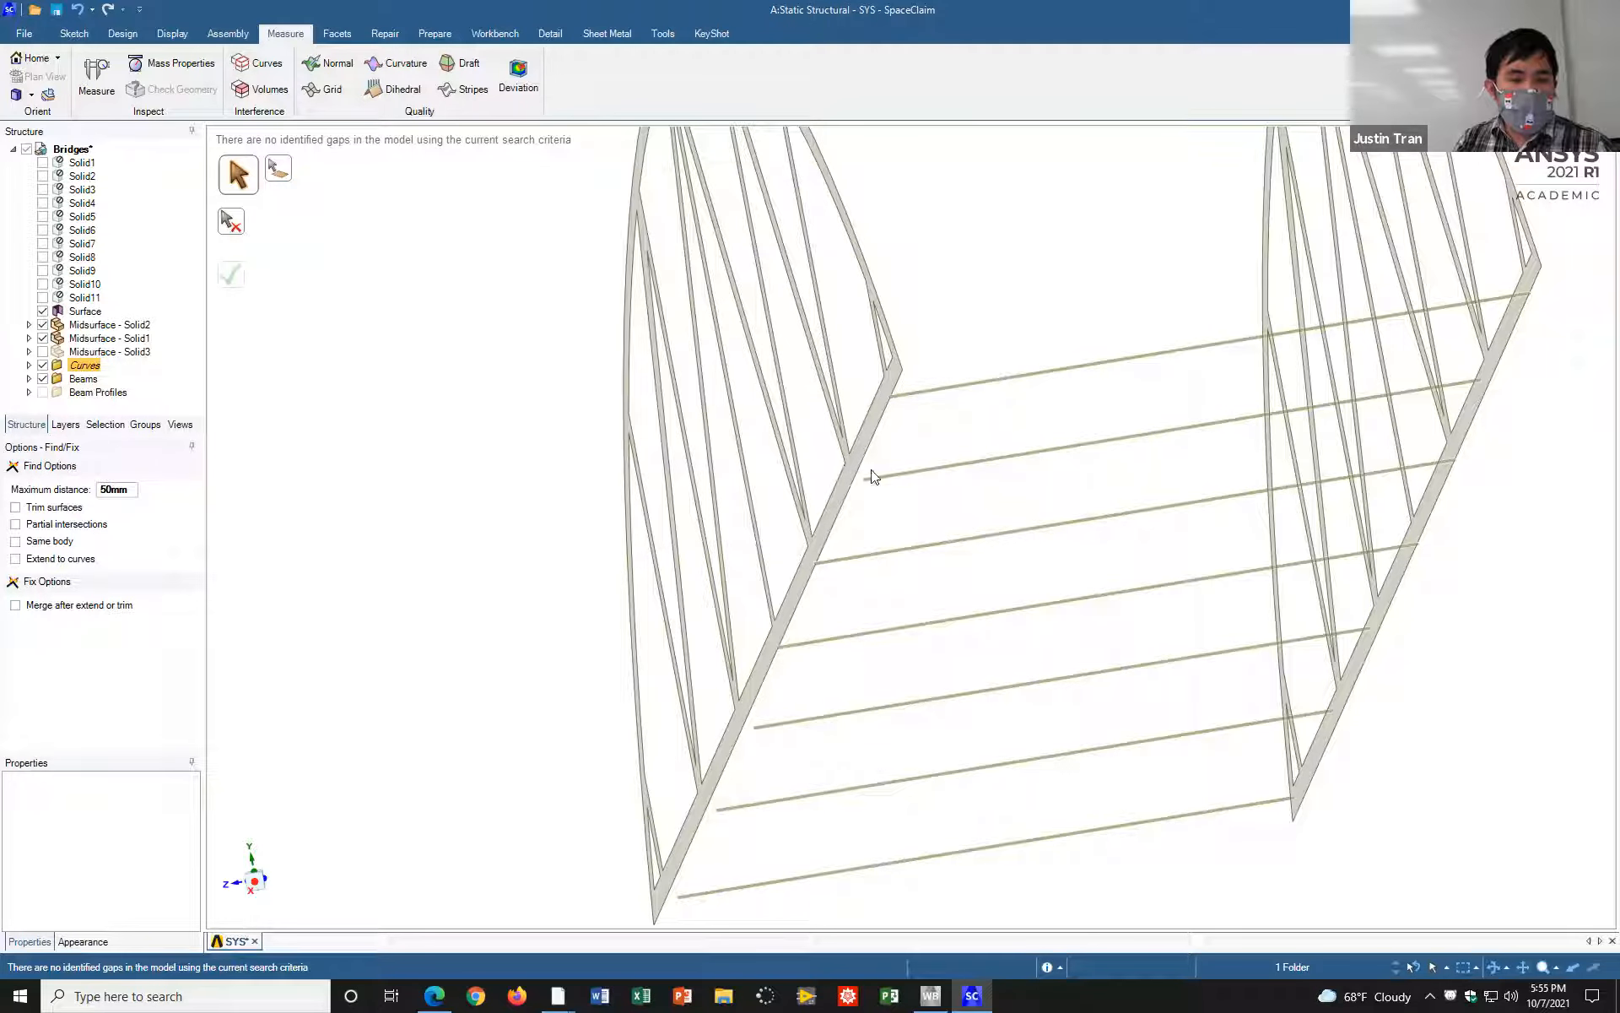
Step: Start the Measure tool at the crossbeam end that stops short of the truss and turn on the display of XYZ vectors
{"action": "scroll", "coordinate": [891, 492], "scroll_direction": "up", "scroll_amount": 3}
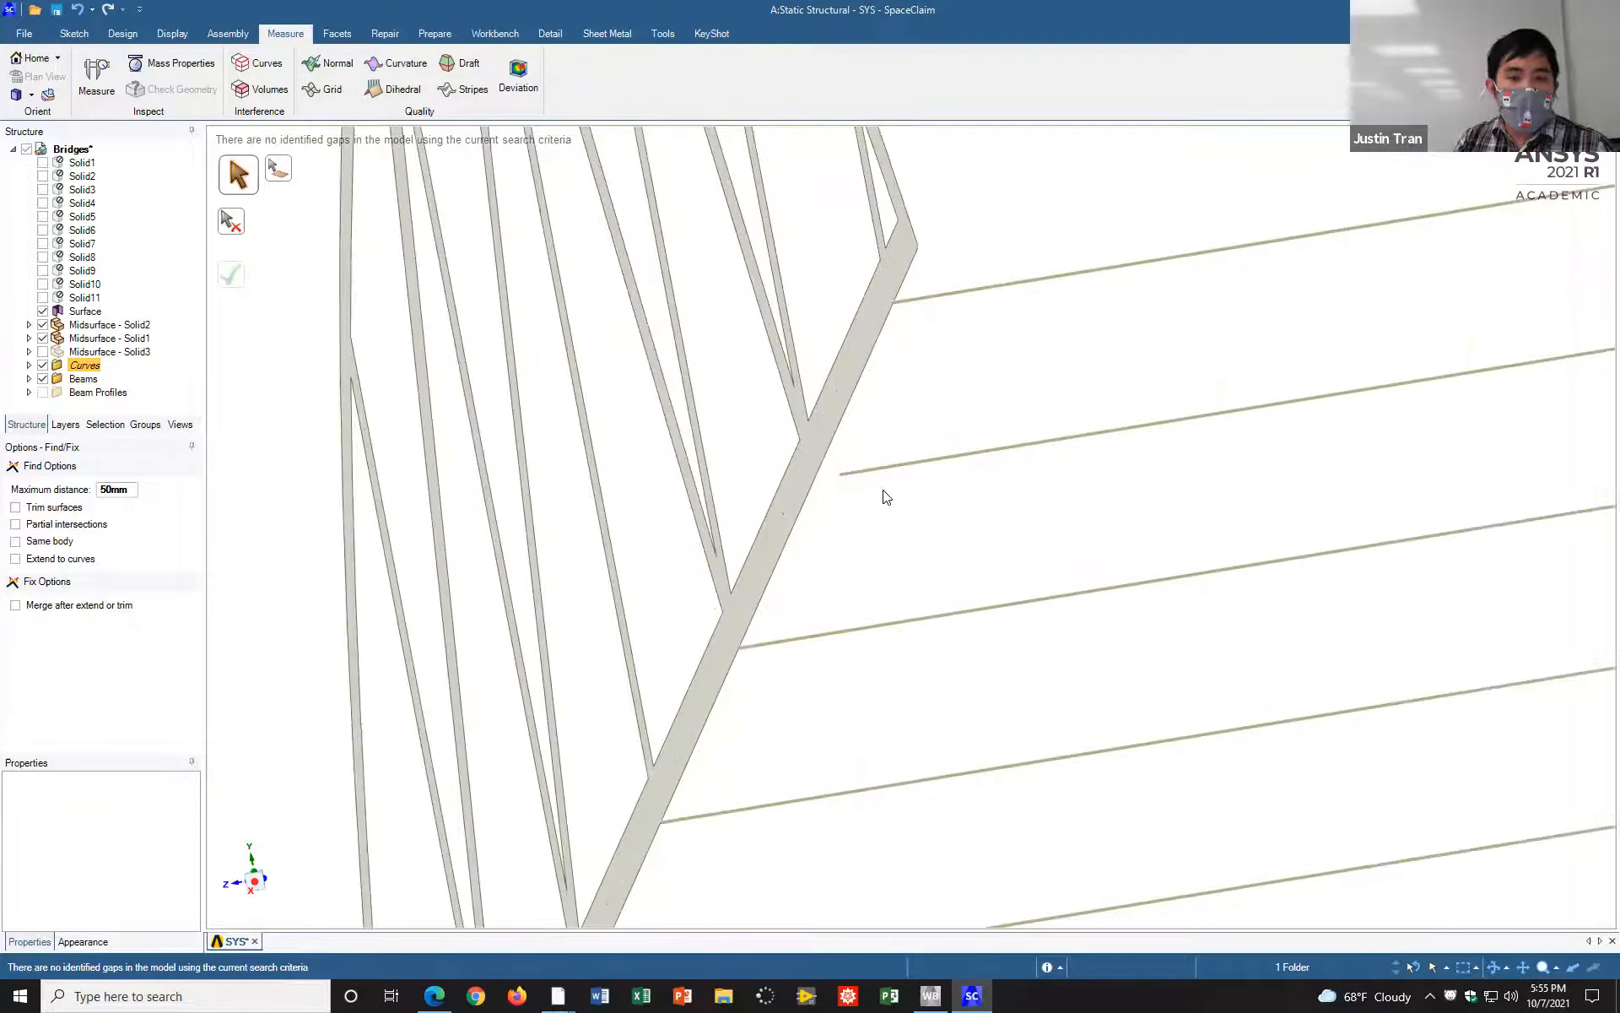
{"action": "scroll", "coordinate": [883, 495], "scroll_direction": "up", "scroll_amount": 4}
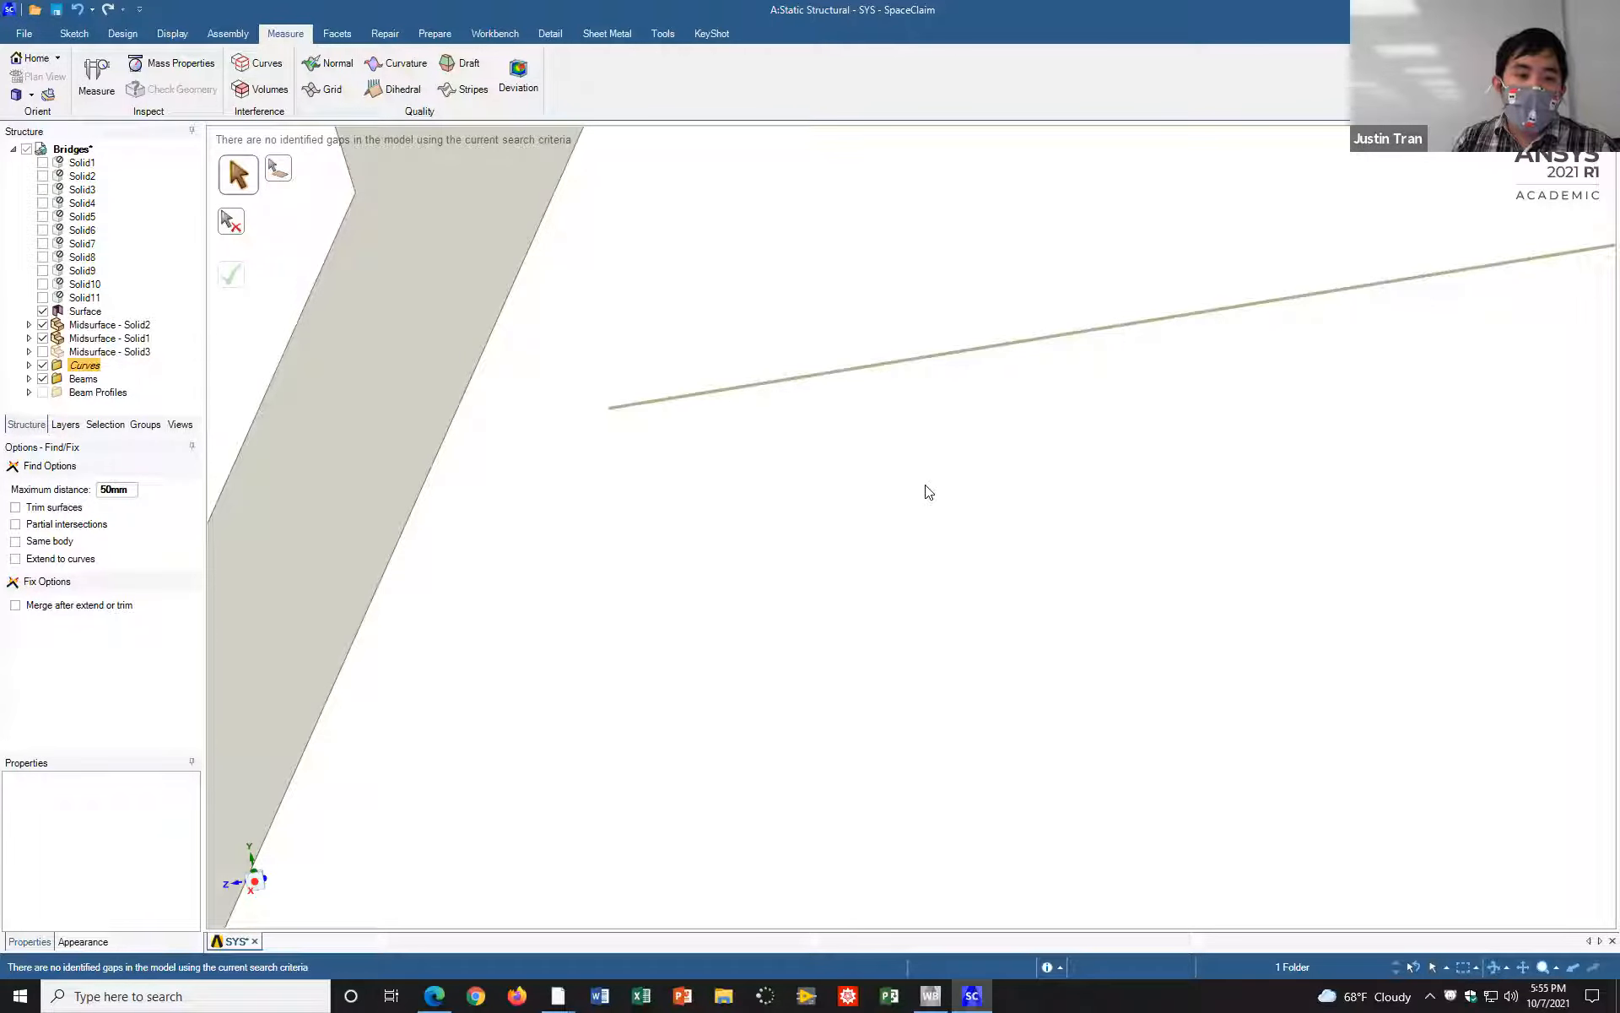
{"action": "left_click", "coordinate": [1249, 78]}
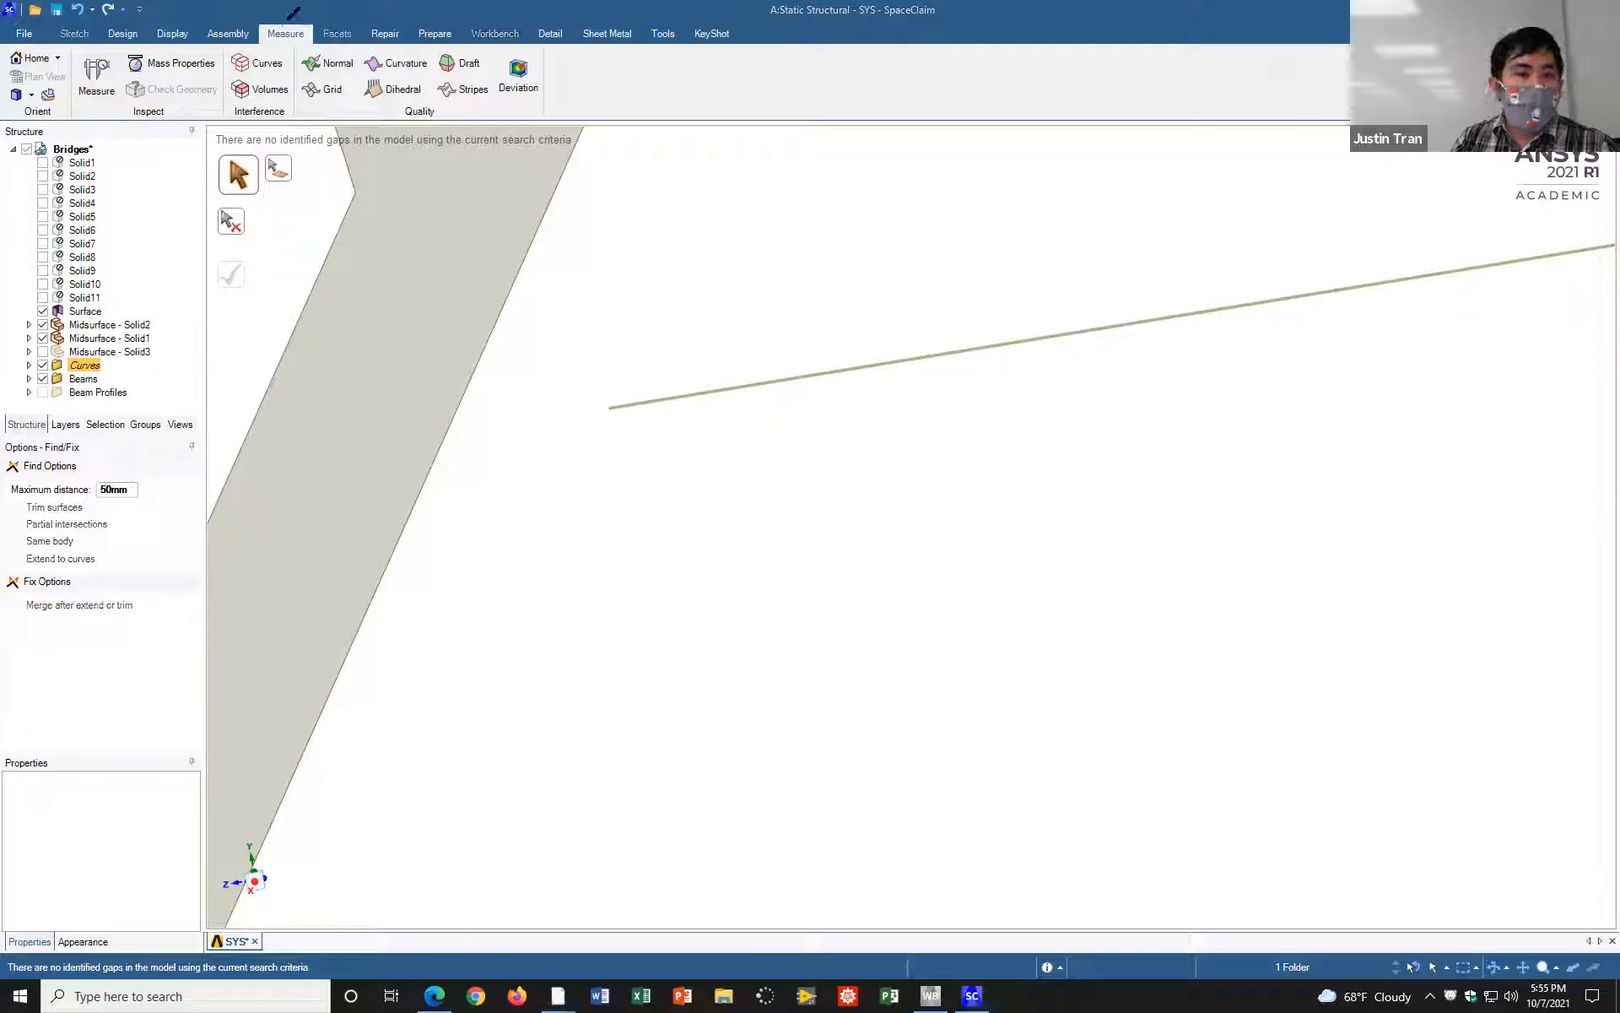
{"action": "mouse_move", "coordinate": [277, 19]}
{"action": "left_mouse_down"}
{"action": "mouse_move", "coordinate": [272, 47]}
{"action": "mouse_move", "coordinate": [314, 25]}
{"action": "mouse_move", "coordinate": [285, 47]}
{"action": "mouse_move", "coordinate": [298, 21]}
{"action": "mouse_move", "coordinate": [269, 26]}
{"action": "left_mouse_up"}
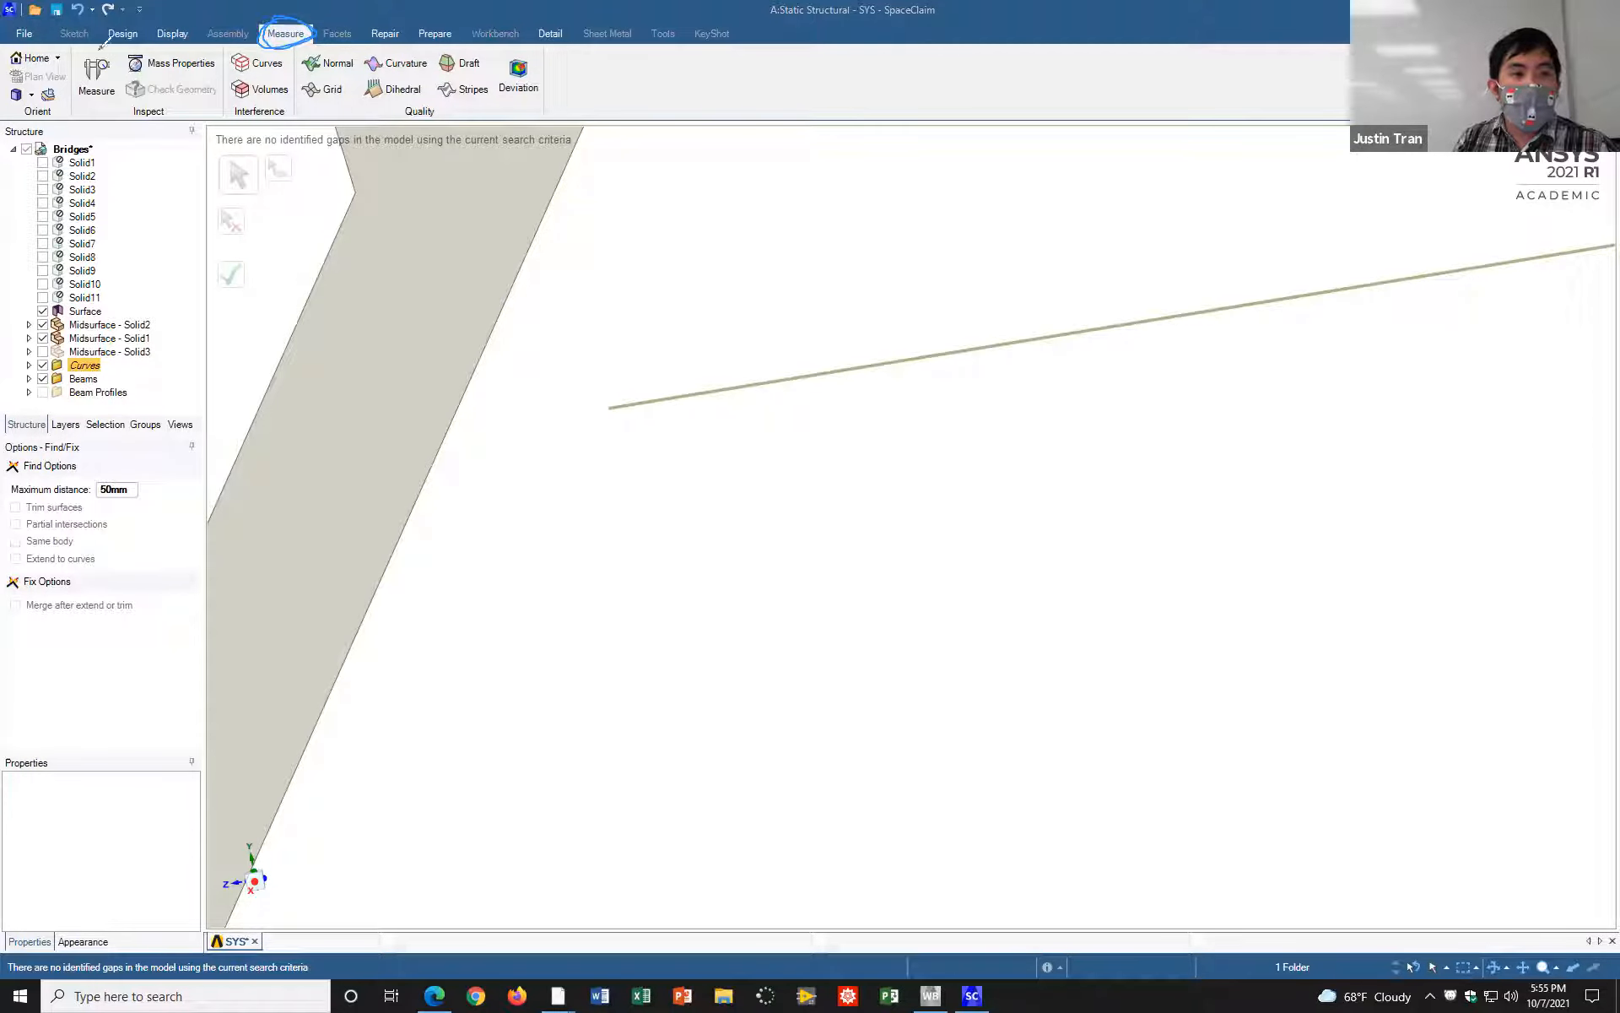
{"action": "mouse_move", "coordinate": [93, 44]}
{"action": "left_mouse_down"}
{"action": "mouse_move", "coordinate": [83, 81]}
{"action": "mouse_move", "coordinate": [127, 100]}
{"action": "mouse_move", "coordinate": [131, 61]}
{"action": "mouse_move", "coordinate": [78, 52]}
{"action": "mouse_move", "coordinate": [87, 100]}
{"action": "mouse_move", "coordinate": [136, 71]}
{"action": "mouse_move", "coordinate": [104, 43]}
{"action": "mouse_move", "coordinate": [84, 56]}
{"action": "left_mouse_up"}
{"action": "left_click", "coordinate": [96, 74]}
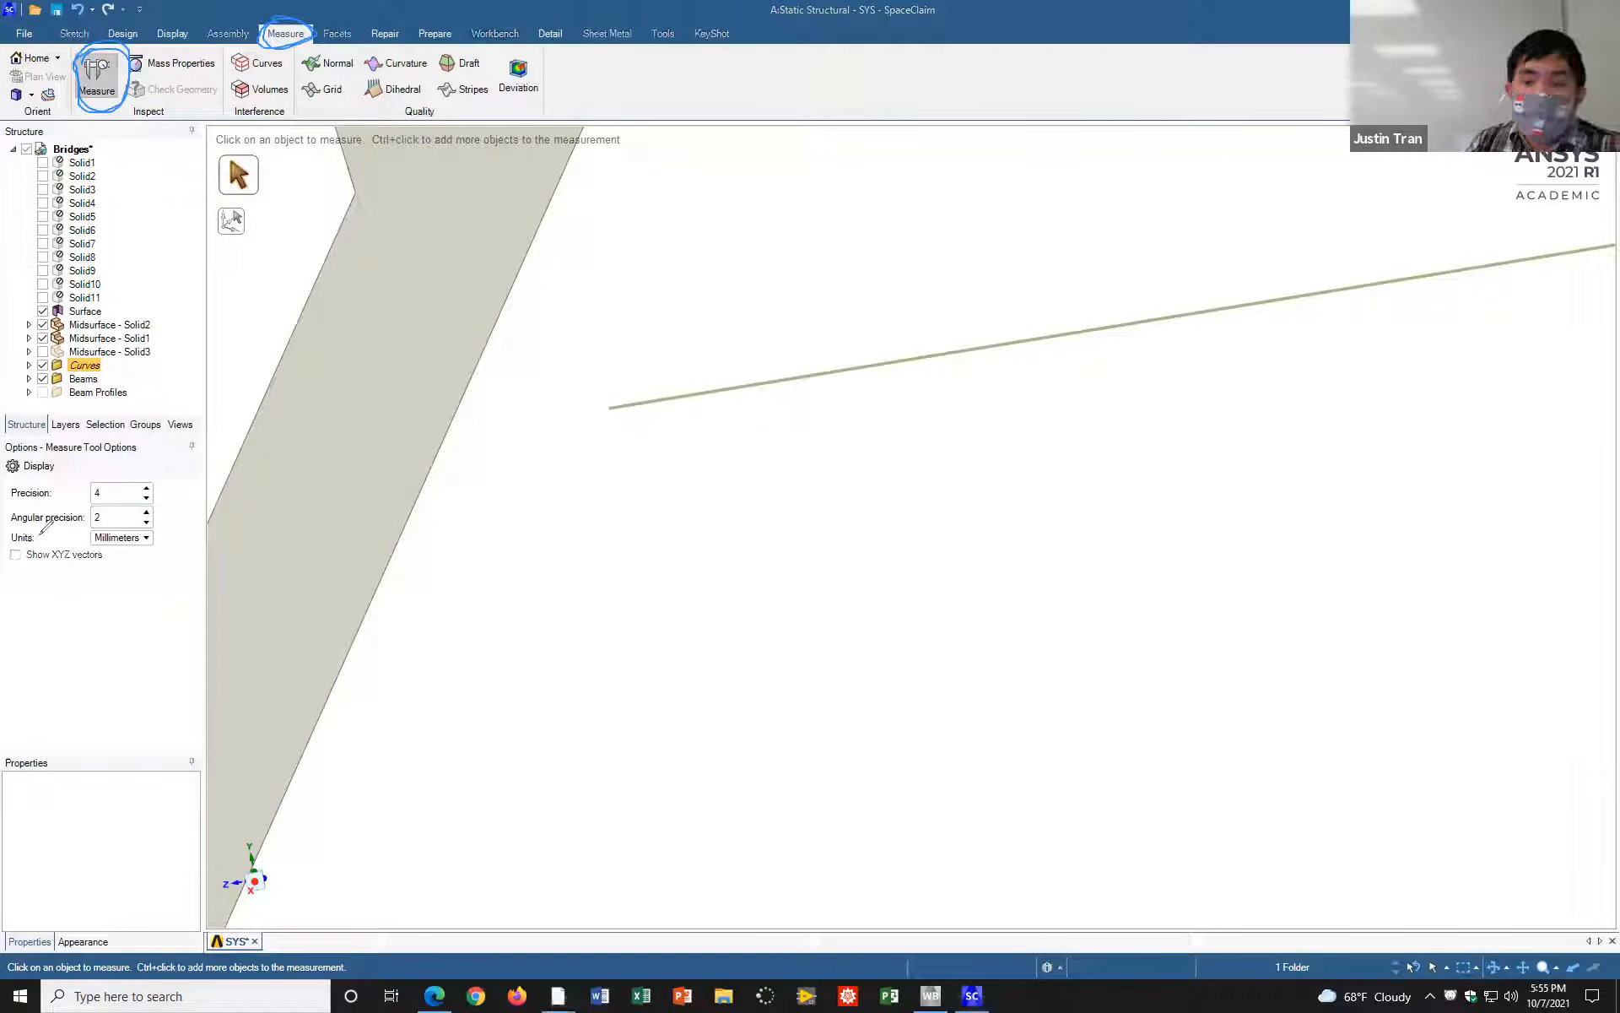
{"action": "mouse_move", "coordinate": [7, 540]}
{"action": "left_mouse_down"}
{"action": "mouse_move", "coordinate": [1, 554]}
{"action": "mouse_move", "coordinate": [34, 552]}
{"action": "mouse_move", "coordinate": [9, 540]}
{"action": "left_mouse_up"}
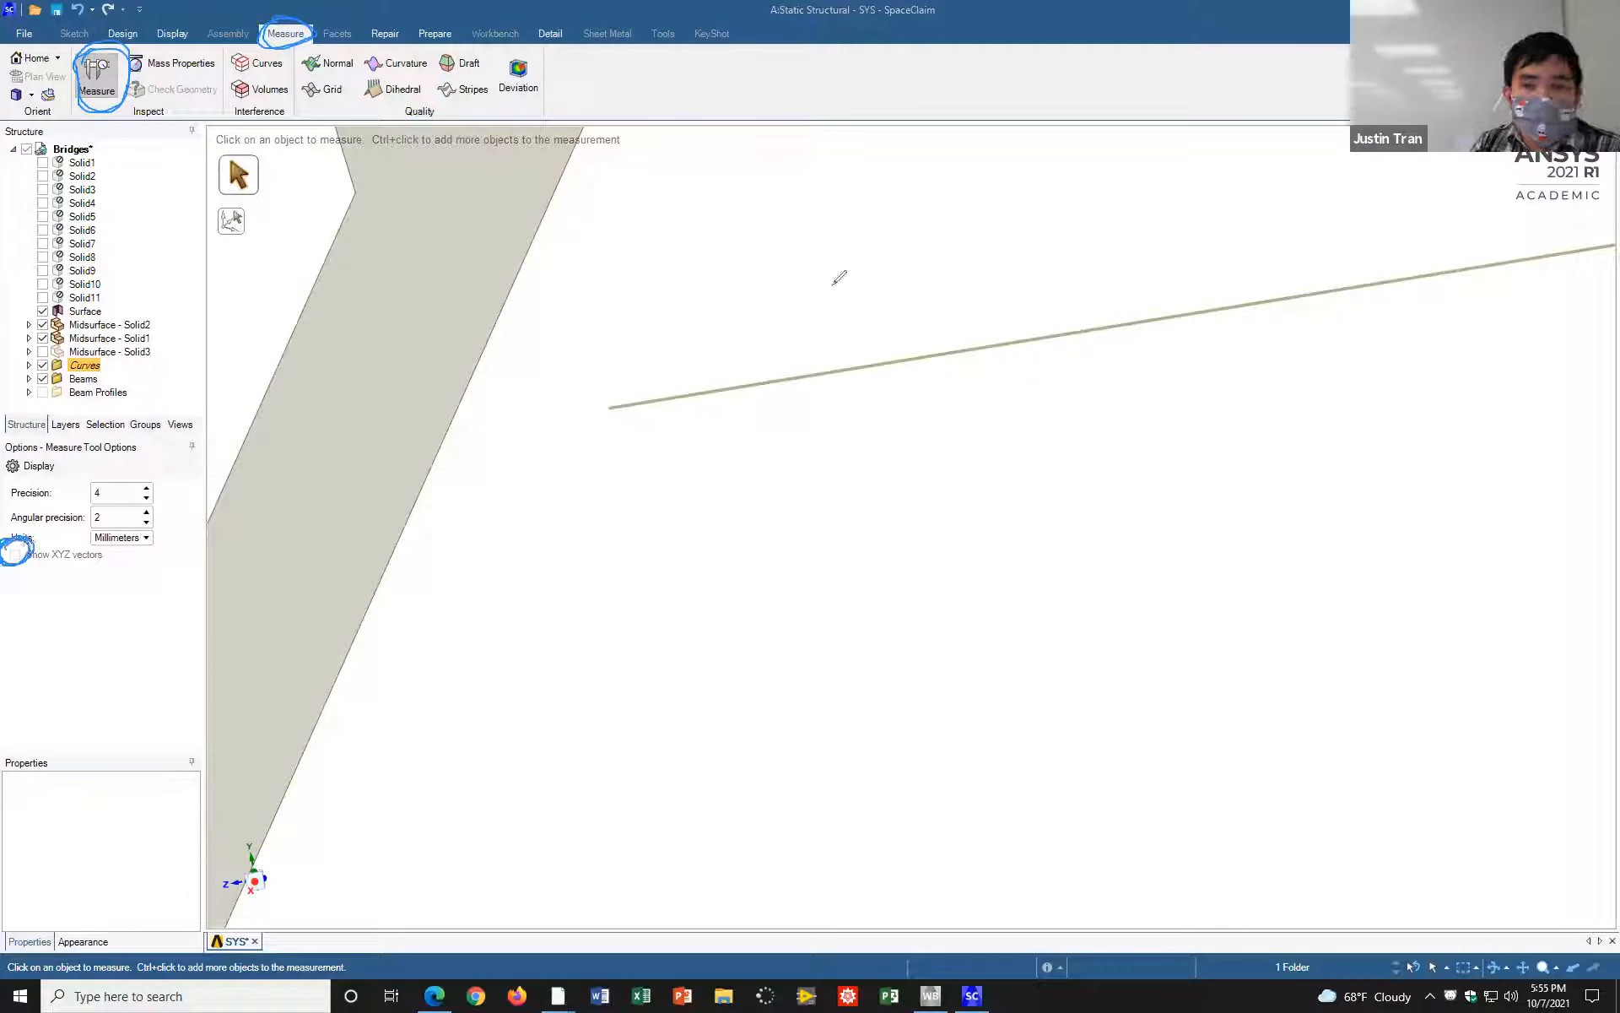
{"action": "left_click", "coordinate": [17, 572]}
{"action": "left_click", "coordinate": [17, 556]}
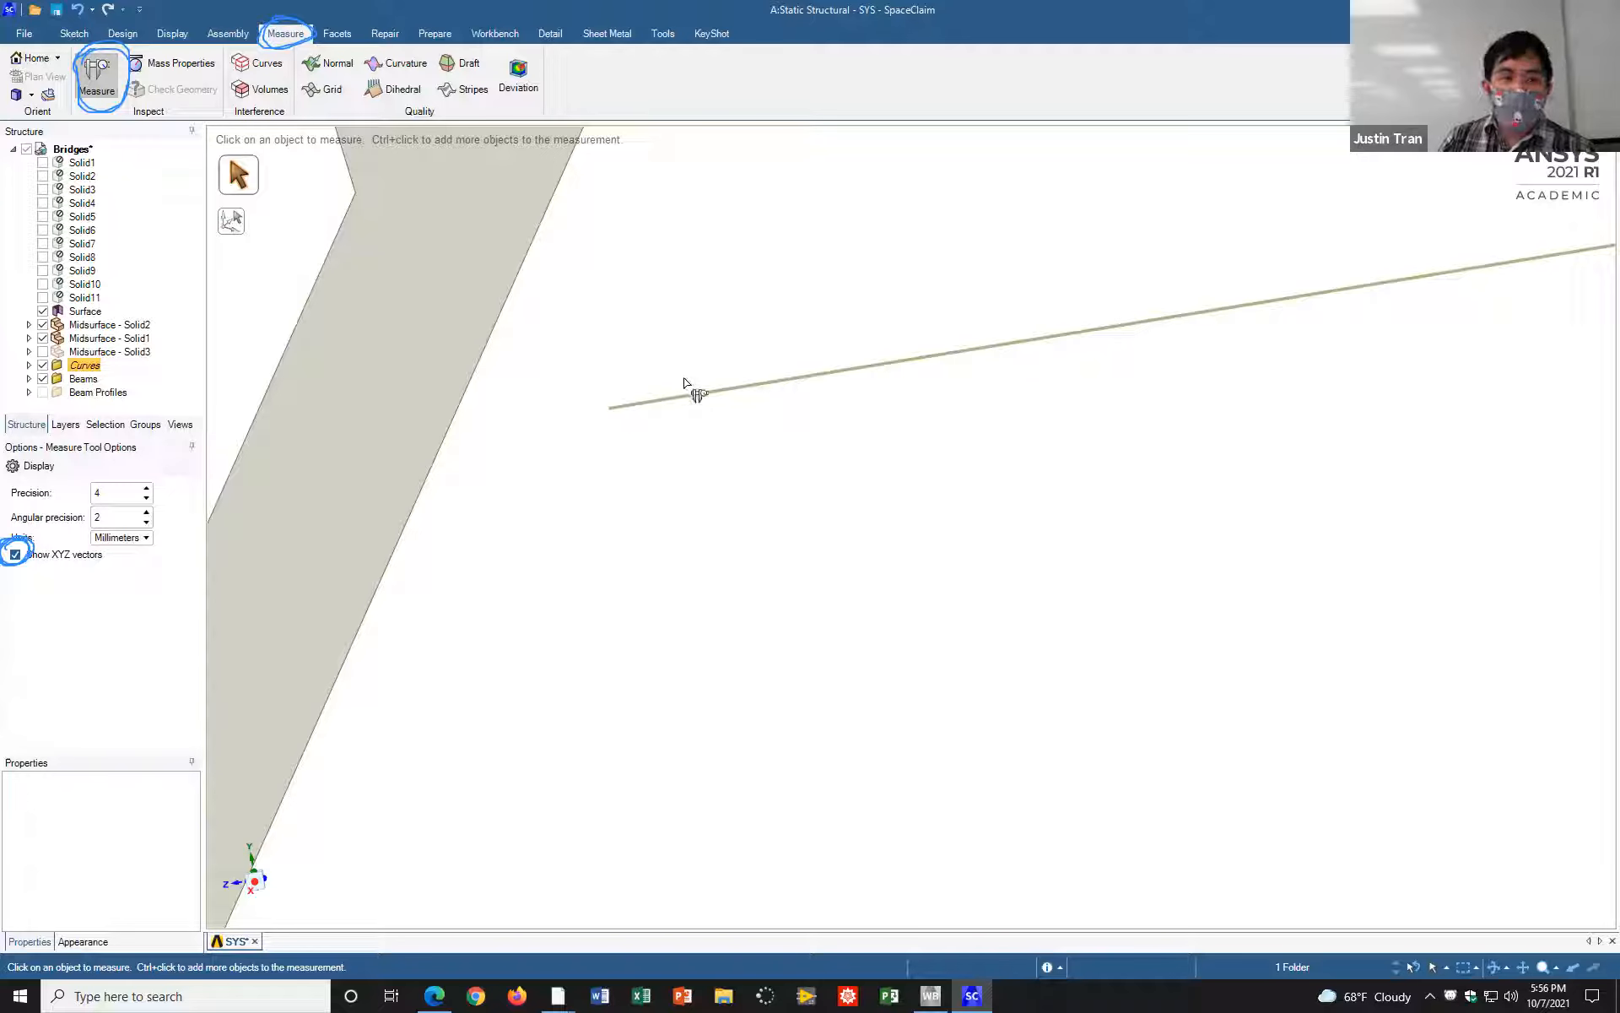
Step: Measure the distance between the short crossbeam and the lower chord's bottom edge, including its X, Y and Z components
{"action": "left_click", "coordinate": [700, 397]}
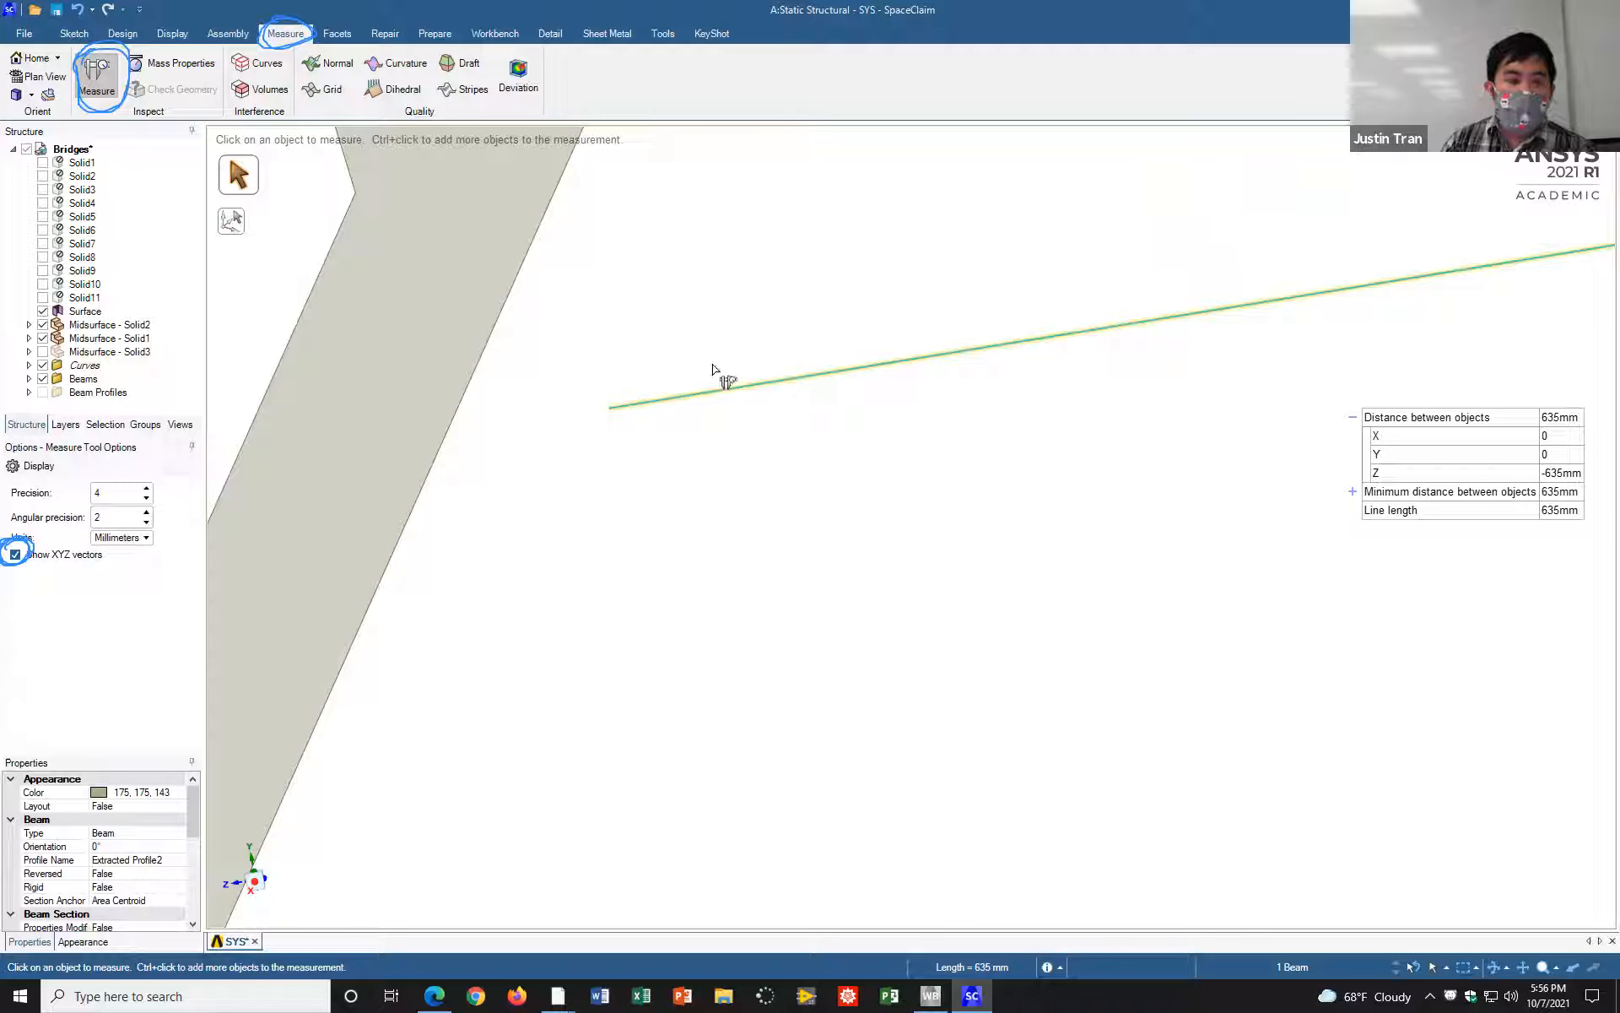
{"action": "left_click", "coordinate": [453, 439], "text": "ctrl"}
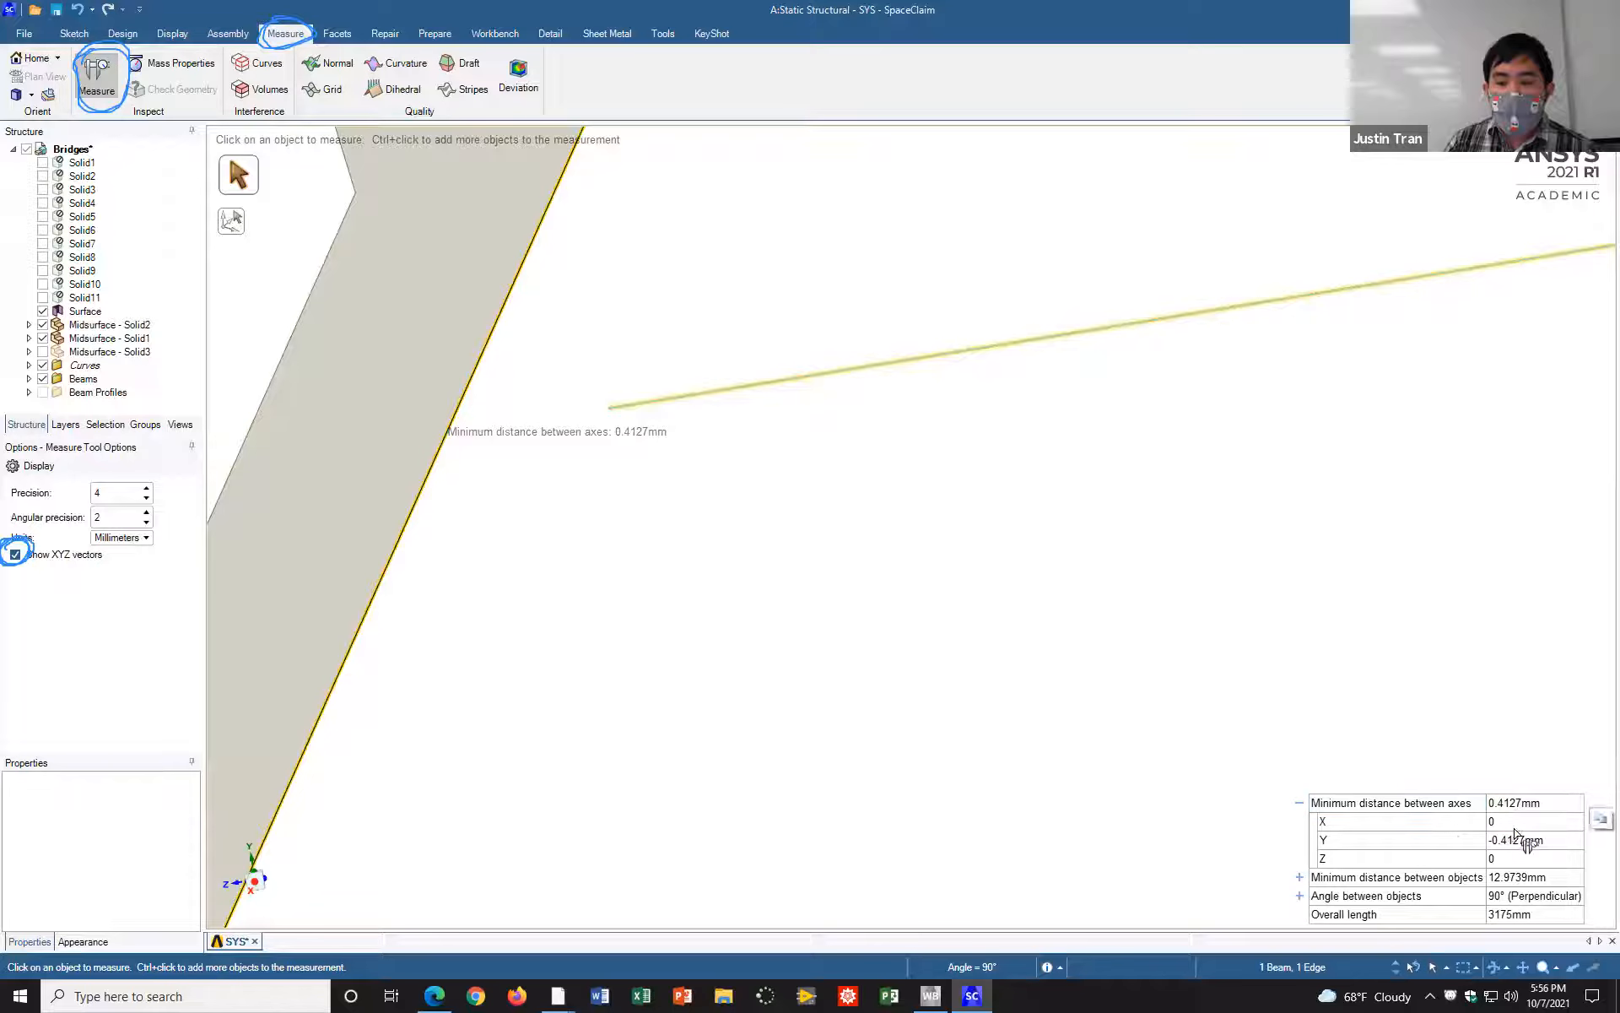
{"action": "scroll", "coordinate": [789, 498], "scroll_direction": "down", "scroll_amount": 3}
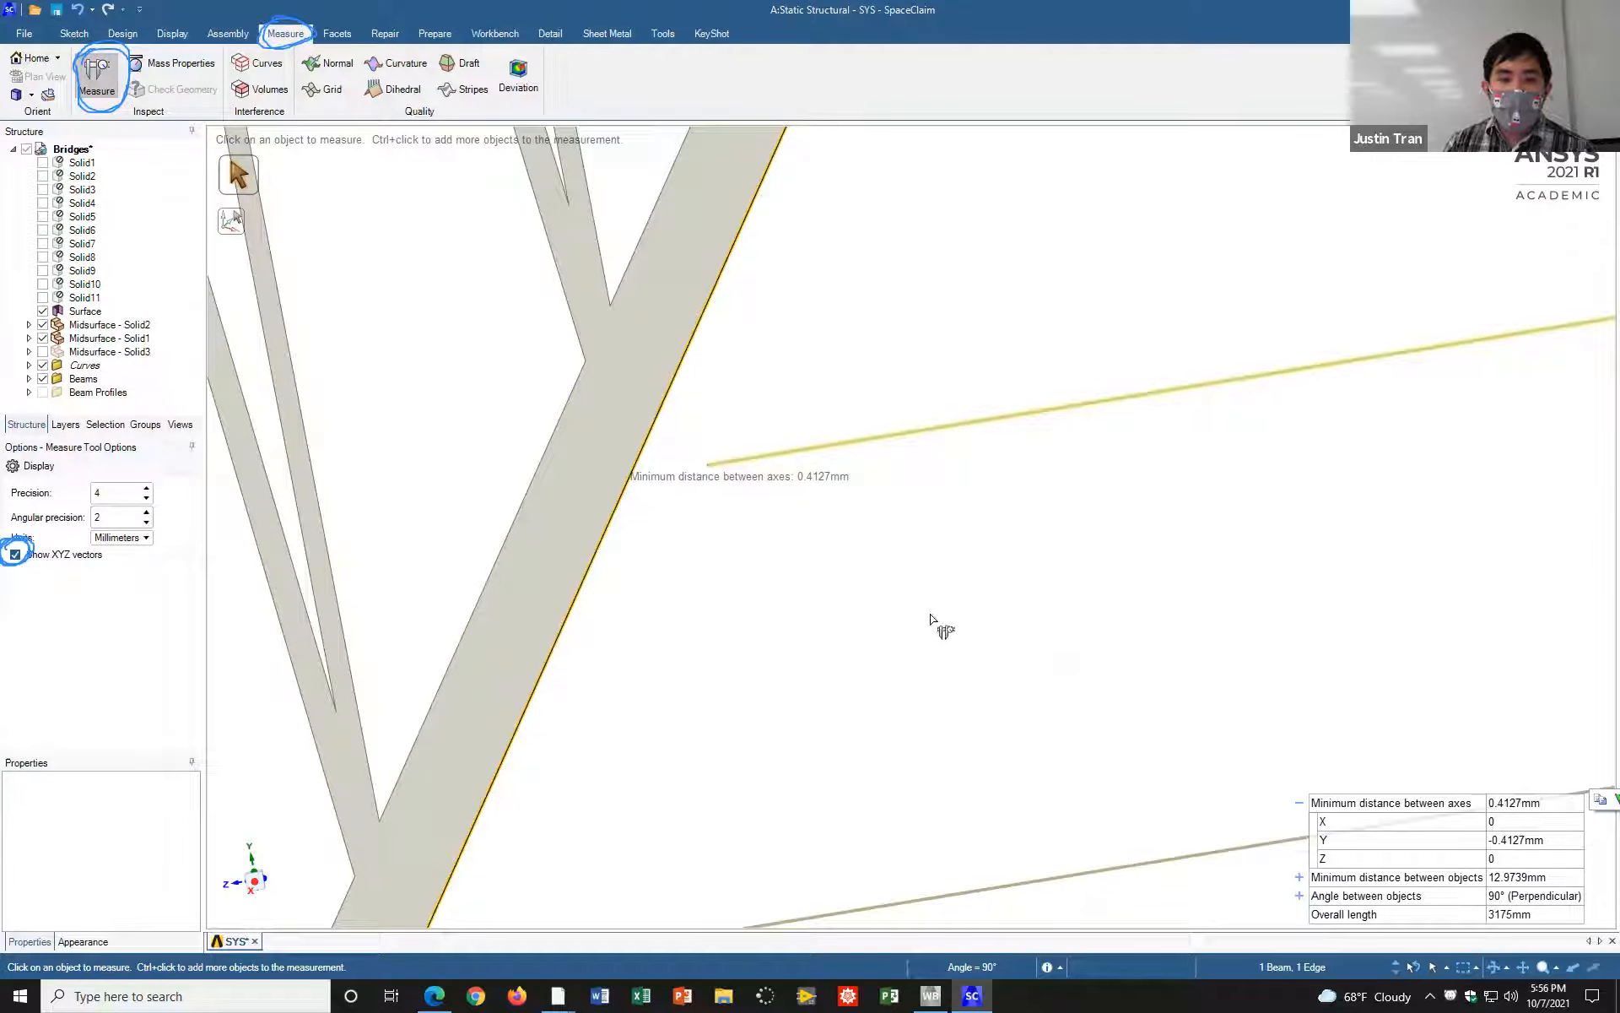
{"action": "scroll", "coordinate": [936, 632], "scroll_direction": "up", "scroll_amount": 2}
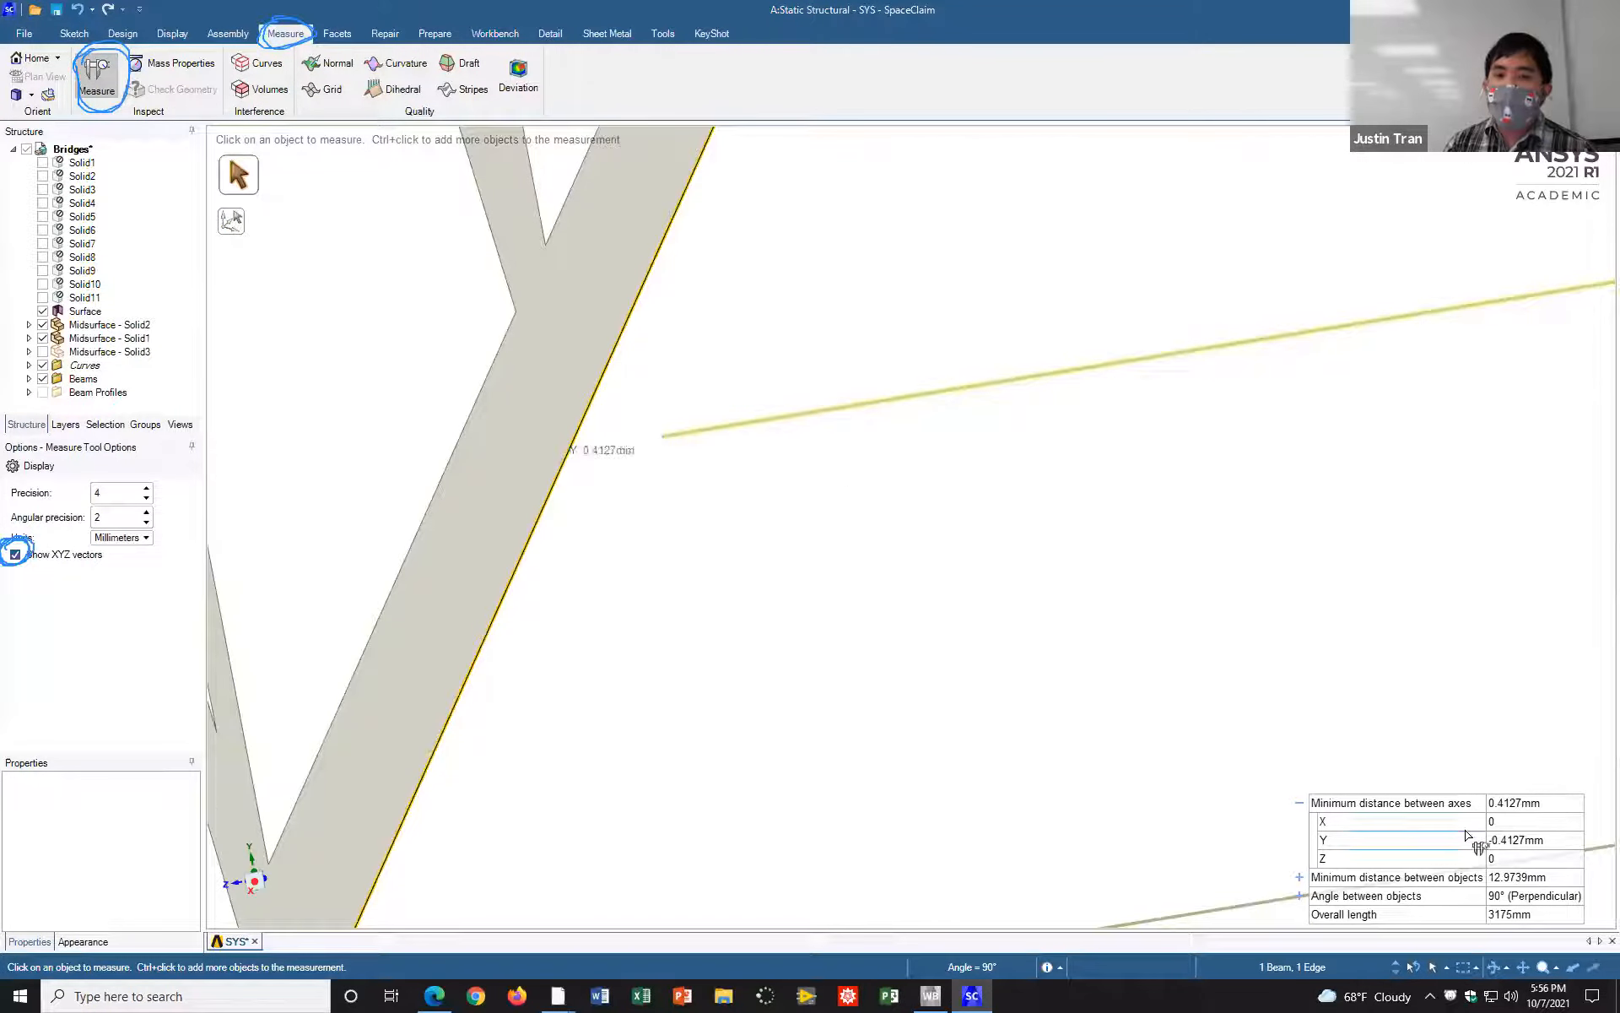
{"action": "scroll", "coordinate": [872, 595], "scroll_direction": "down", "scroll_amount": 3}
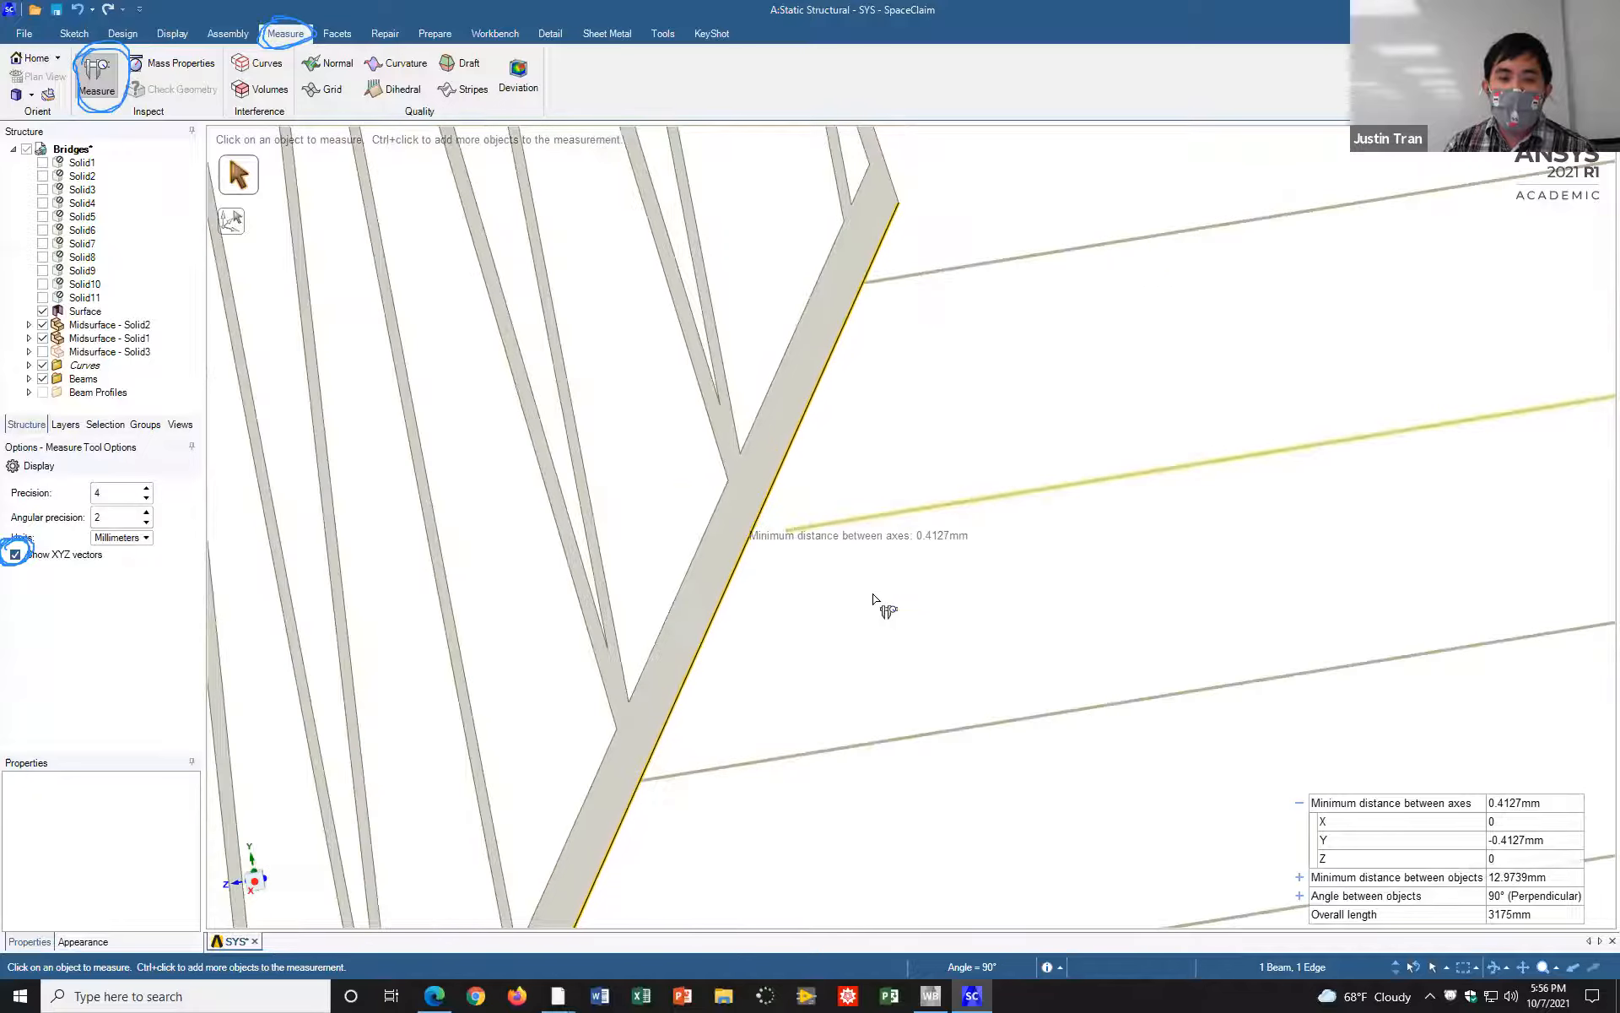
{"action": "scroll", "coordinate": [1040, 662], "scroll_direction": "up", "scroll_amount": 2}
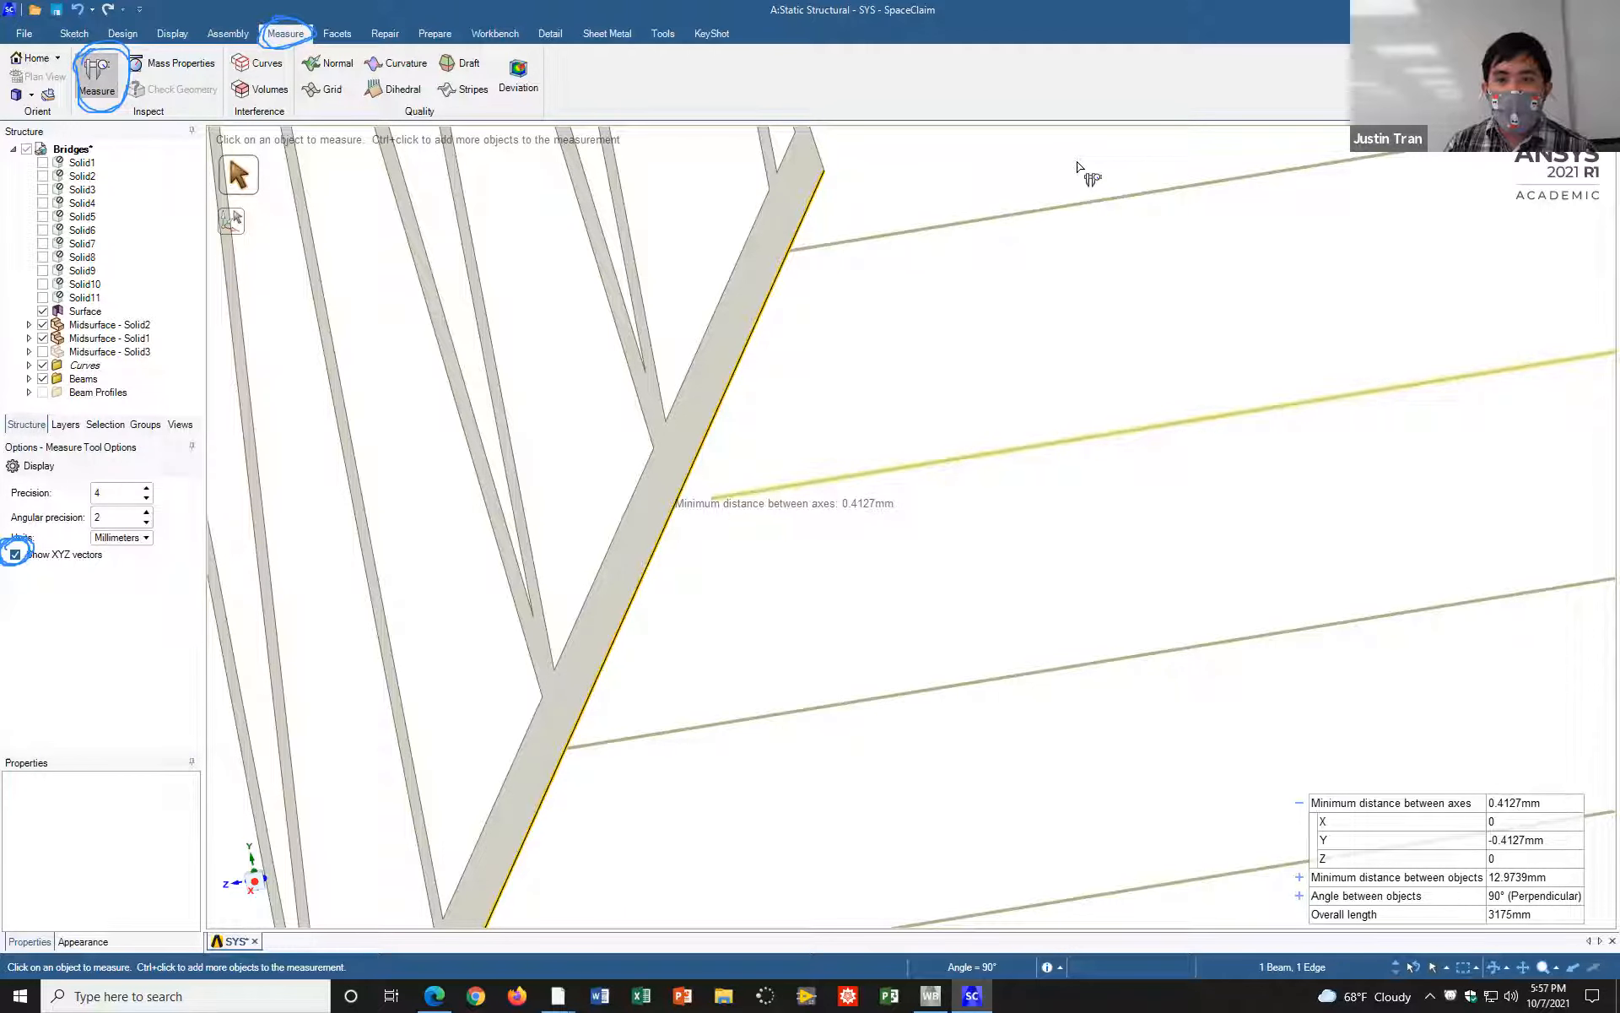
{"action": "mouse_move", "coordinate": [969, 271]}
{"action": "left_mouse_down"}
{"action": "mouse_move", "coordinate": [971, 299]}
{"action": "mouse_move", "coordinate": [971, 271]}
{"action": "mouse_move", "coordinate": [1082, 282]}
{"action": "mouse_move", "coordinate": [1089, 319]}
{"action": "left_mouse_up"}
{"action": "mouse_move", "coordinate": [1114, 251]}
{"action": "left_mouse_down"}
{"action": "mouse_move", "coordinate": [1123, 298]}
{"action": "mouse_move", "coordinate": [1208, 244]}
{"action": "mouse_move", "coordinate": [1212, 291]}
{"action": "mouse_move", "coordinate": [1295, 279]}
{"action": "mouse_move", "coordinate": [1313, 243]}
{"action": "mouse_move", "coordinate": [1321, 269]}
{"action": "left_mouse_up"}
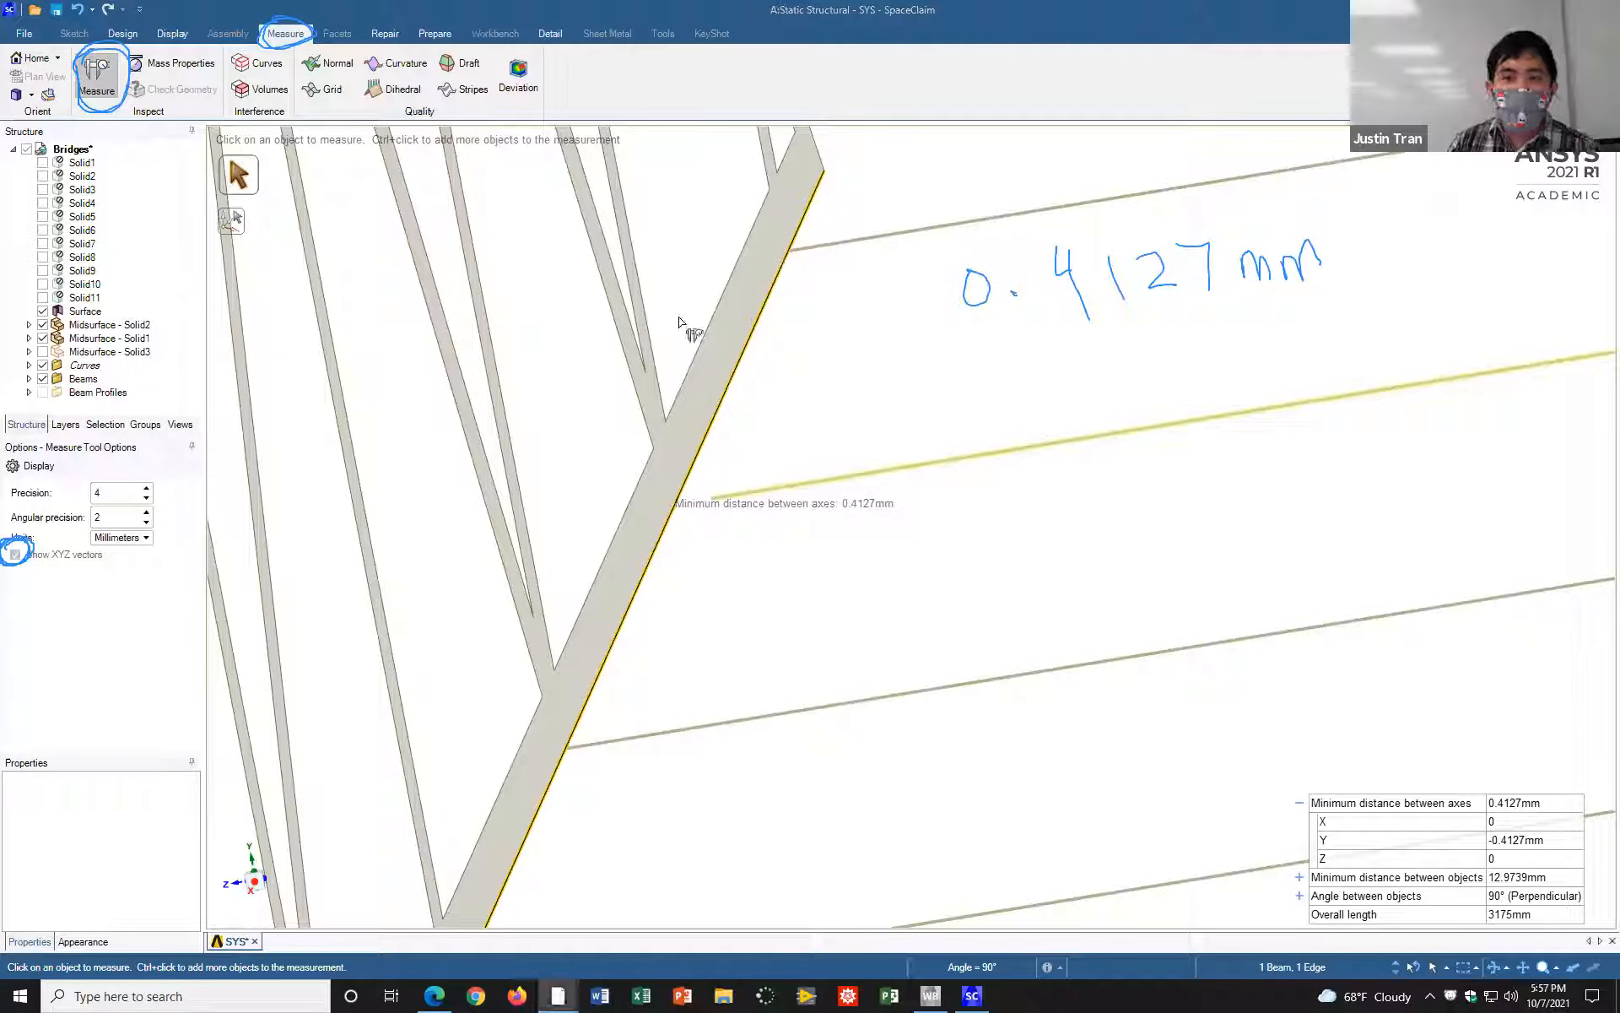
{"action": "left_click", "coordinate": [840, 369]}
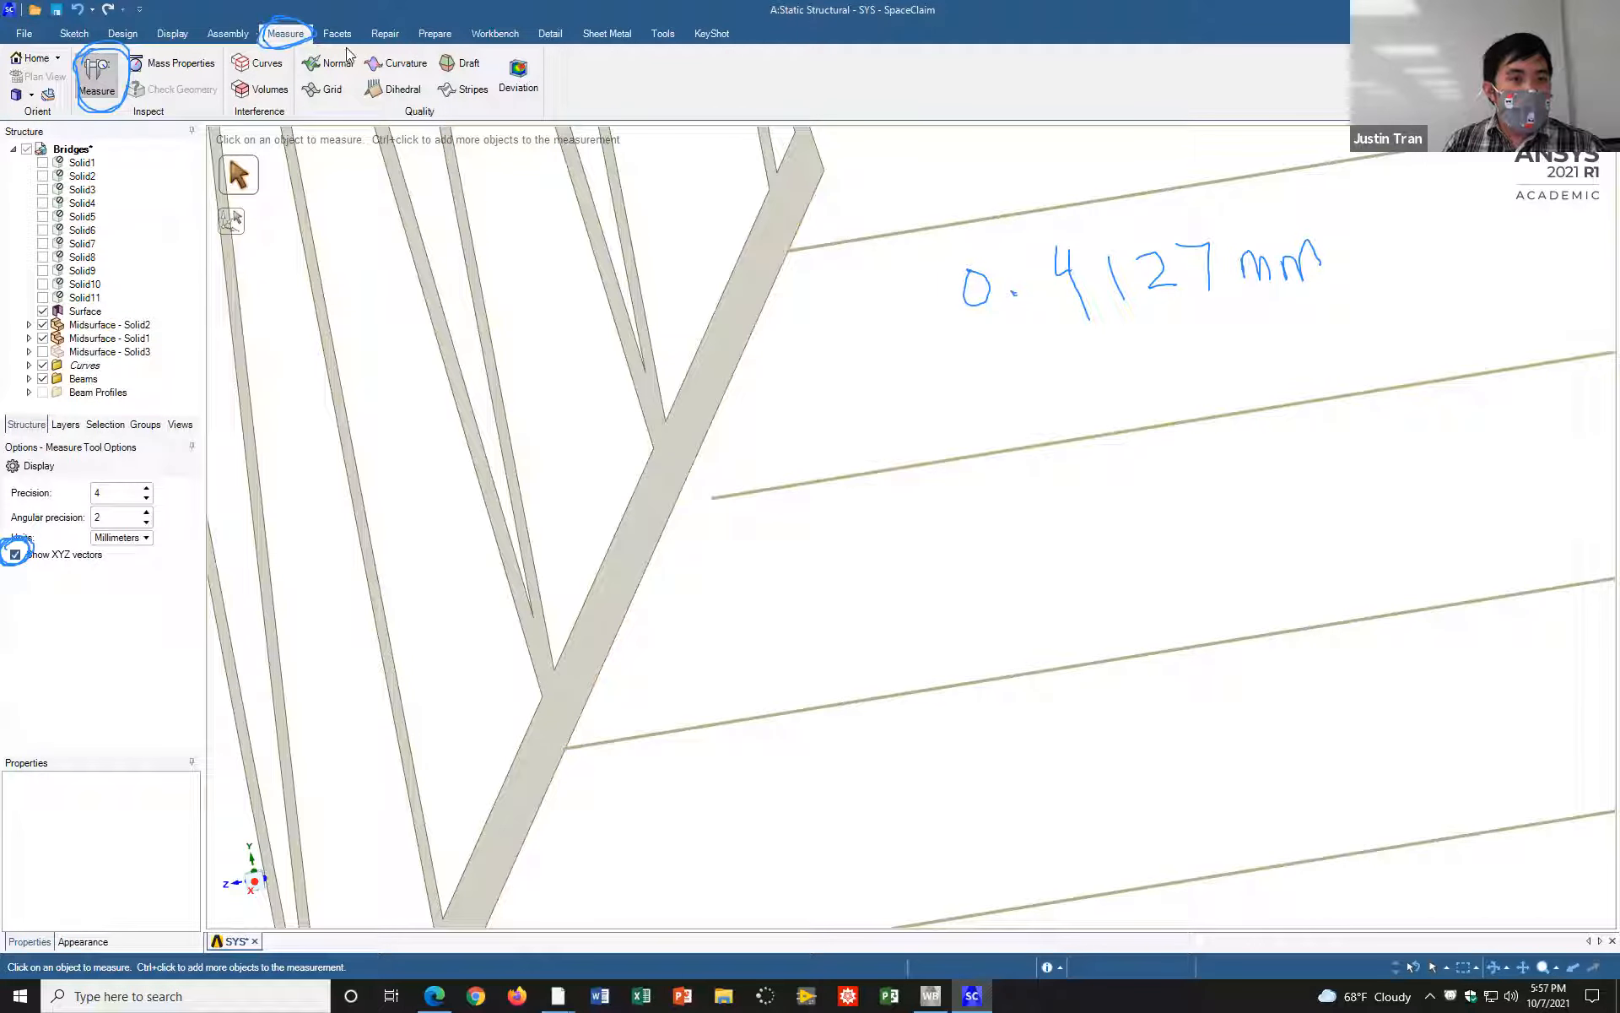
Step: Move the short crossbeam 0.413 mm upward along the vertical axis, towards the level of the lower chord's bottom edge
{"action": "left_click", "coordinate": [125, 34]}
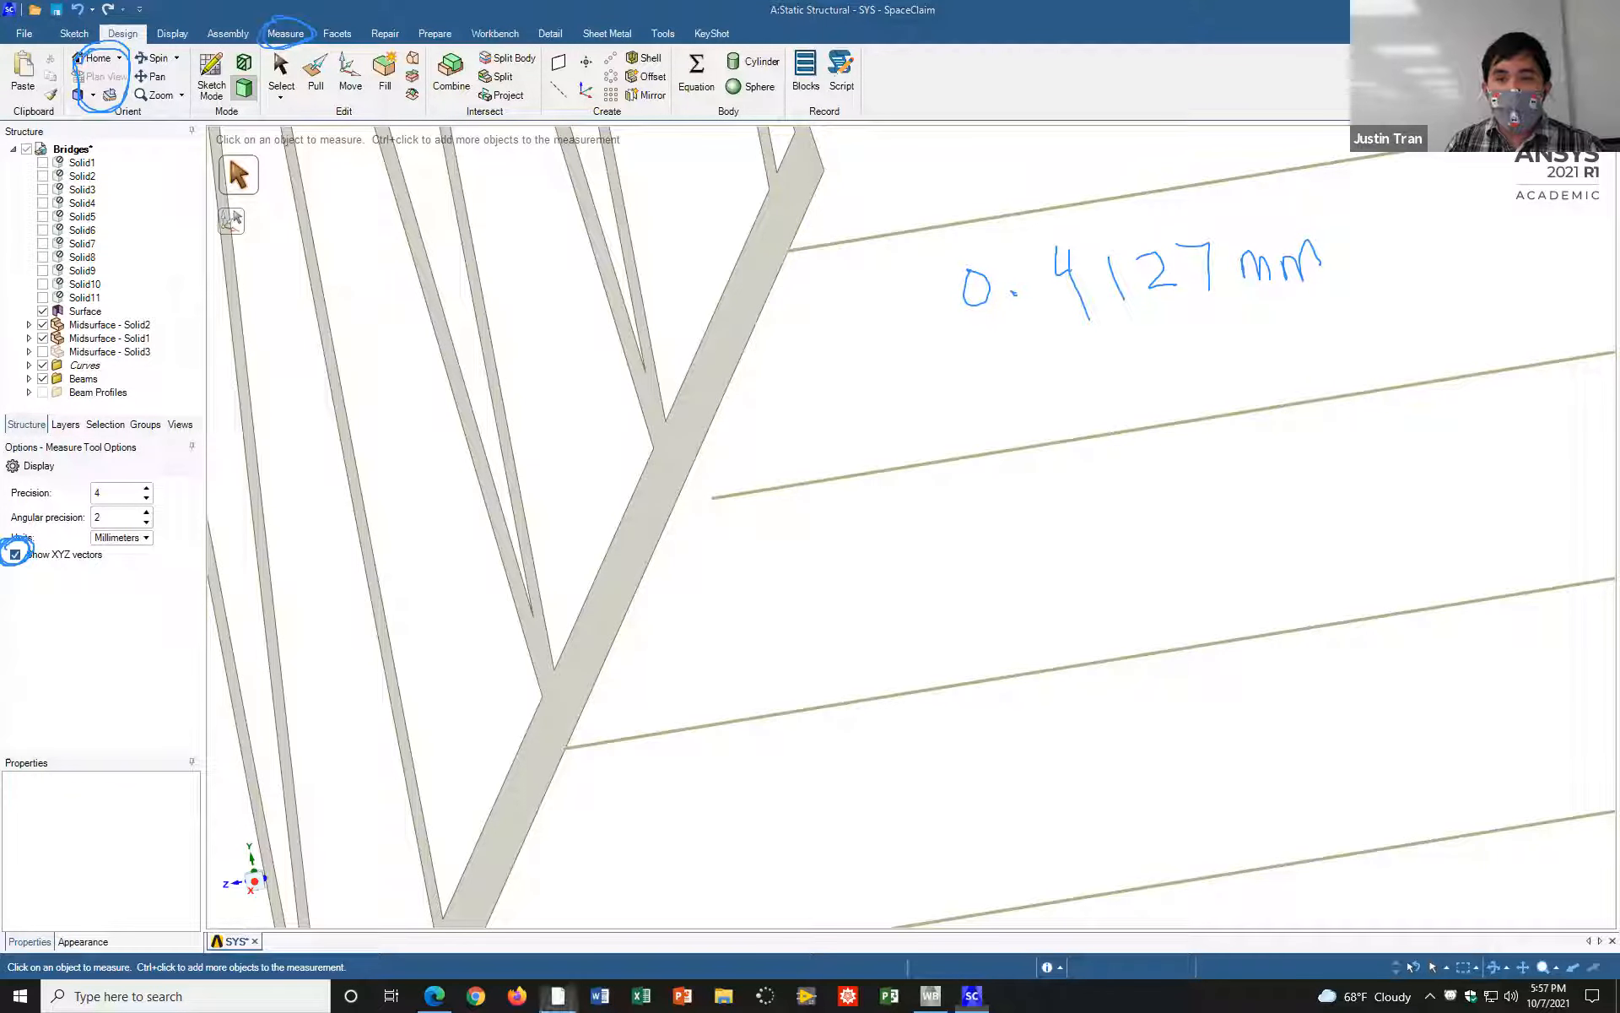
{"action": "key", "text": "Escape"}
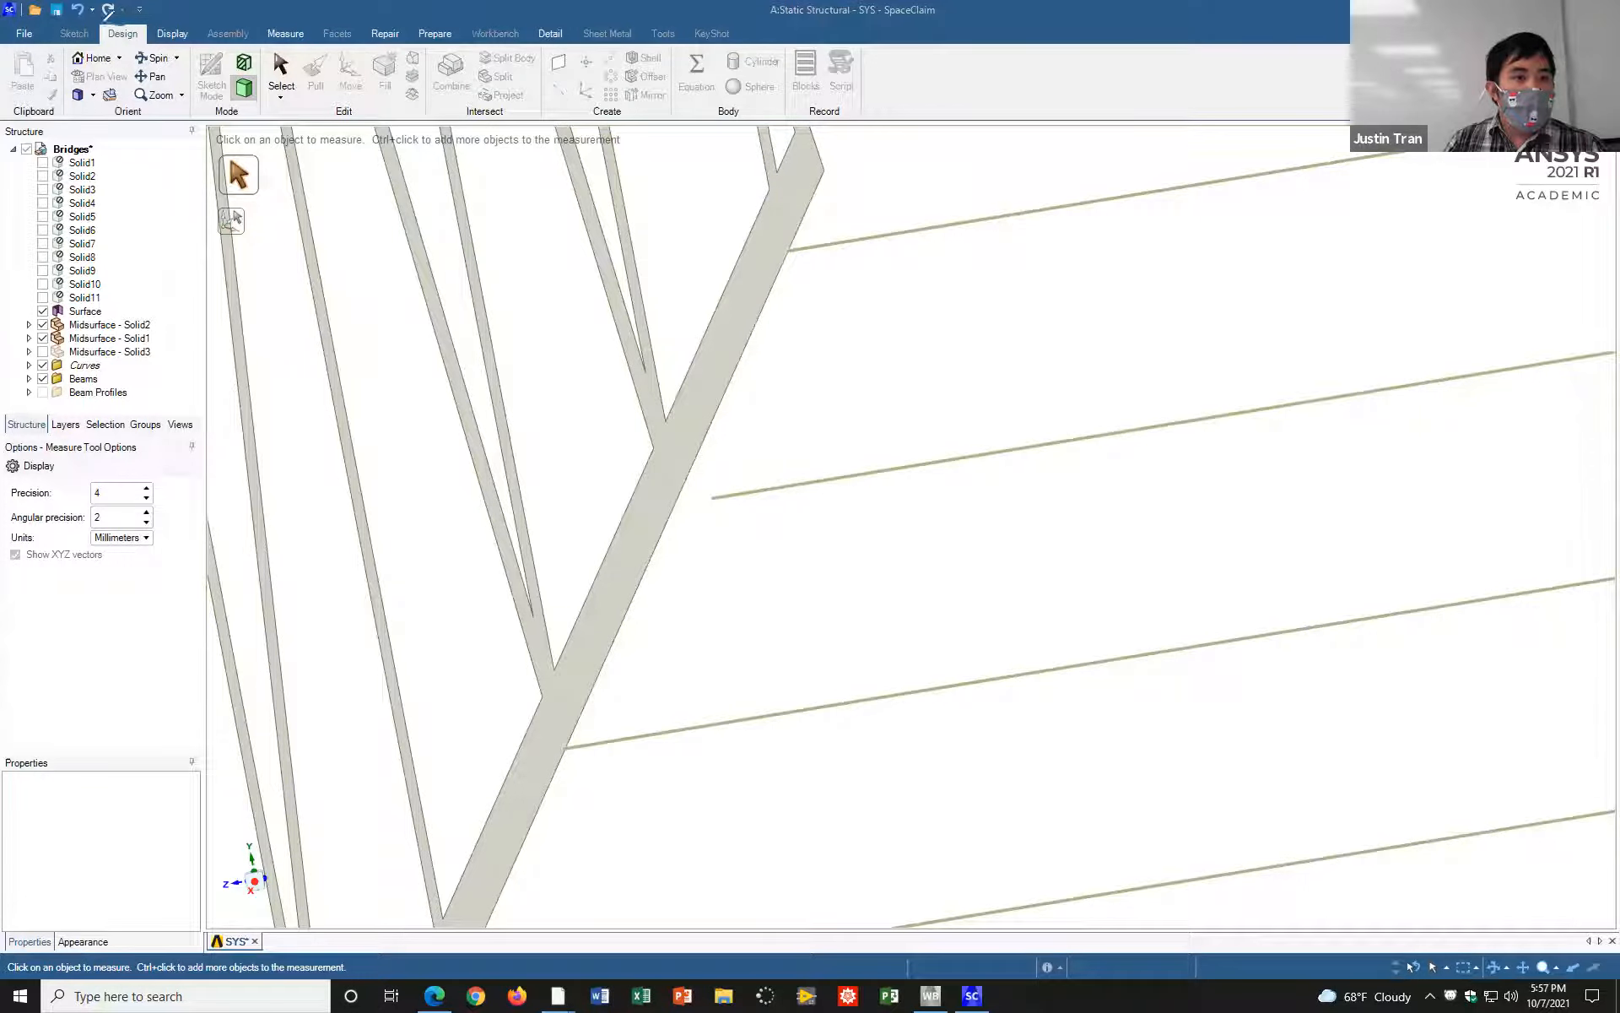
{"action": "left_click_drag", "start_coordinate": [150, 31], "coordinate": [144, 25]}
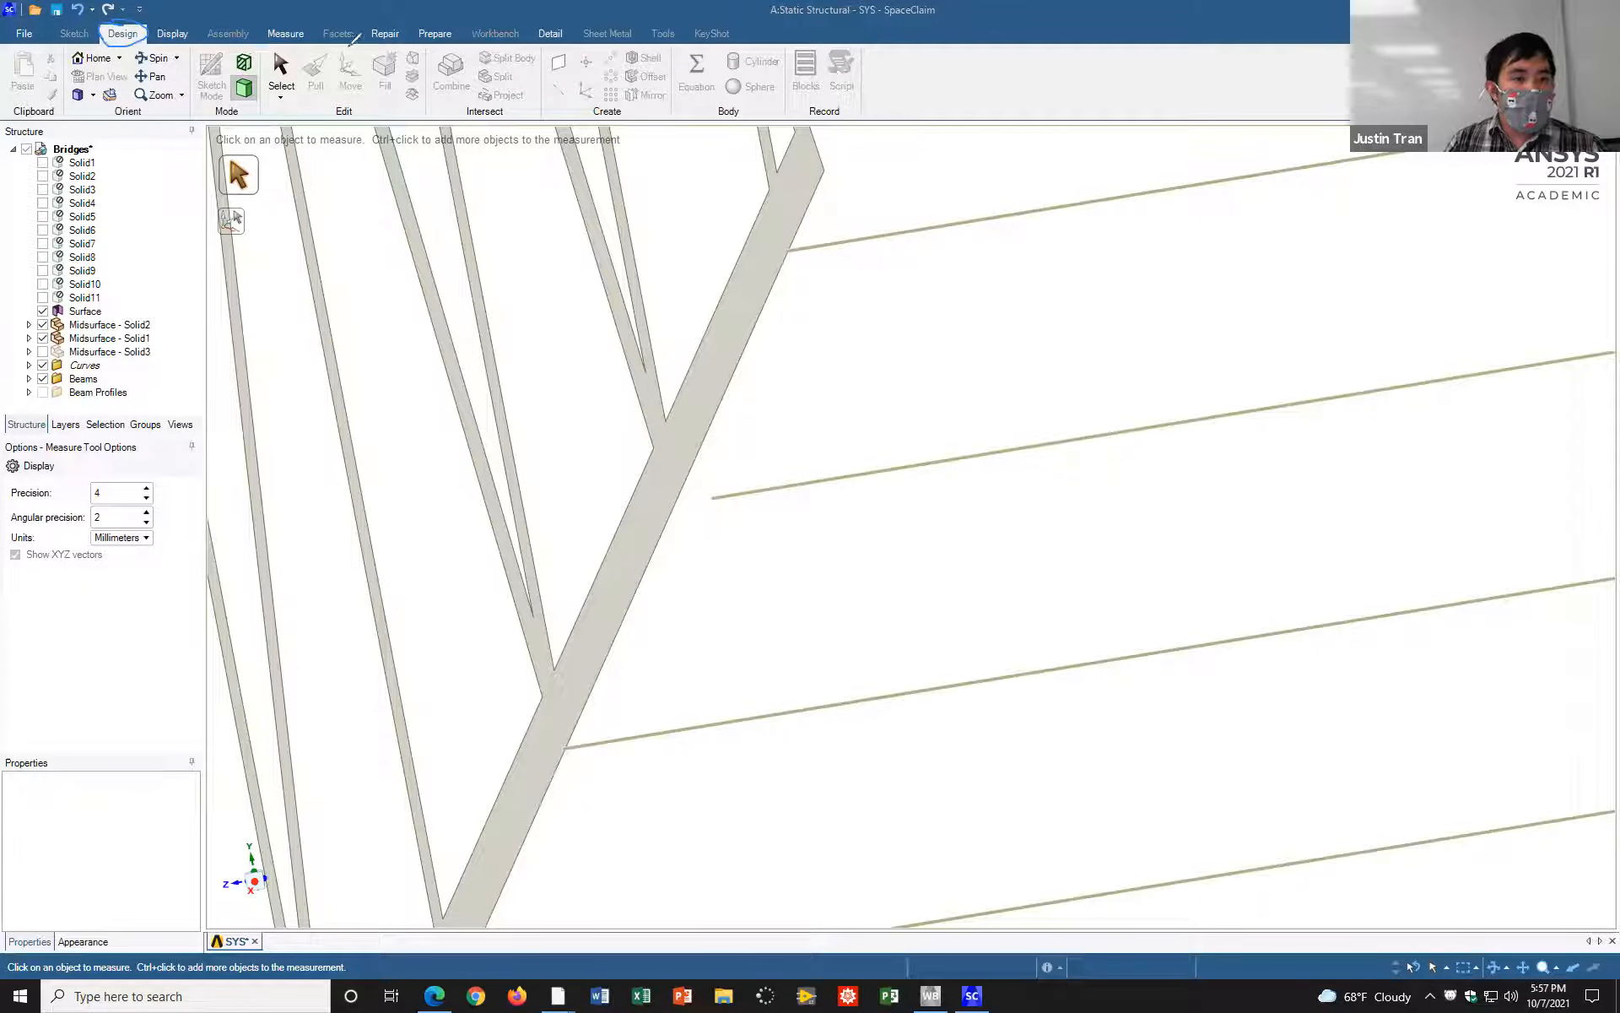
{"action": "mouse_move", "coordinate": [337, 49]}
{"action": "left_mouse_down"}
{"action": "mouse_move", "coordinate": [336, 91]}
{"action": "mouse_move", "coordinate": [375, 69]}
{"action": "mouse_move", "coordinate": [355, 43]}
{"action": "mouse_move", "coordinate": [332, 61]}
{"action": "mouse_move", "coordinate": [348, 96]}
{"action": "mouse_move", "coordinate": [368, 51]}
{"action": "left_mouse_up"}
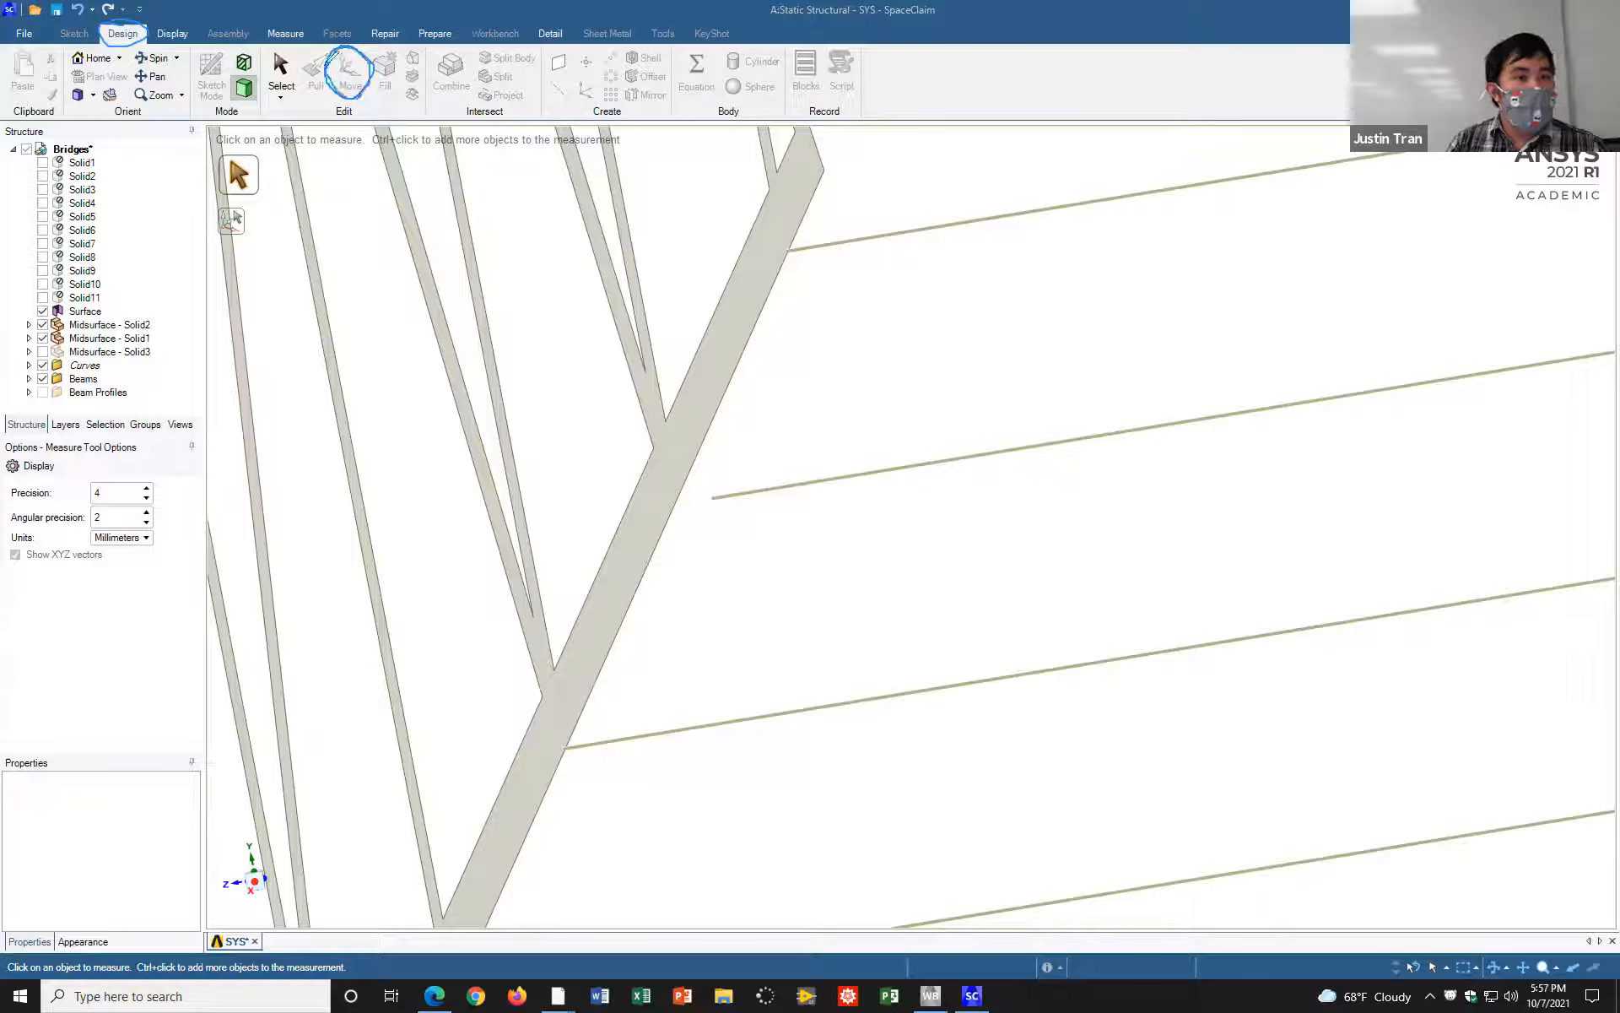
{"action": "mouse_move", "coordinate": [1066, 256]}
{"action": "left_mouse_down"}
{"action": "mouse_move", "coordinate": [1165, 257]}
{"action": "mouse_move", "coordinate": [1208, 227]}
{"action": "mouse_move", "coordinate": [1242, 245]}
{"action": "mouse_move", "coordinate": [1266, 217]}
{"action": "mouse_move", "coordinate": [1290, 247]}
{"action": "mouse_move", "coordinate": [1317, 230]}
{"action": "mouse_move", "coordinate": [1355, 247]}
{"action": "left_mouse_up"}
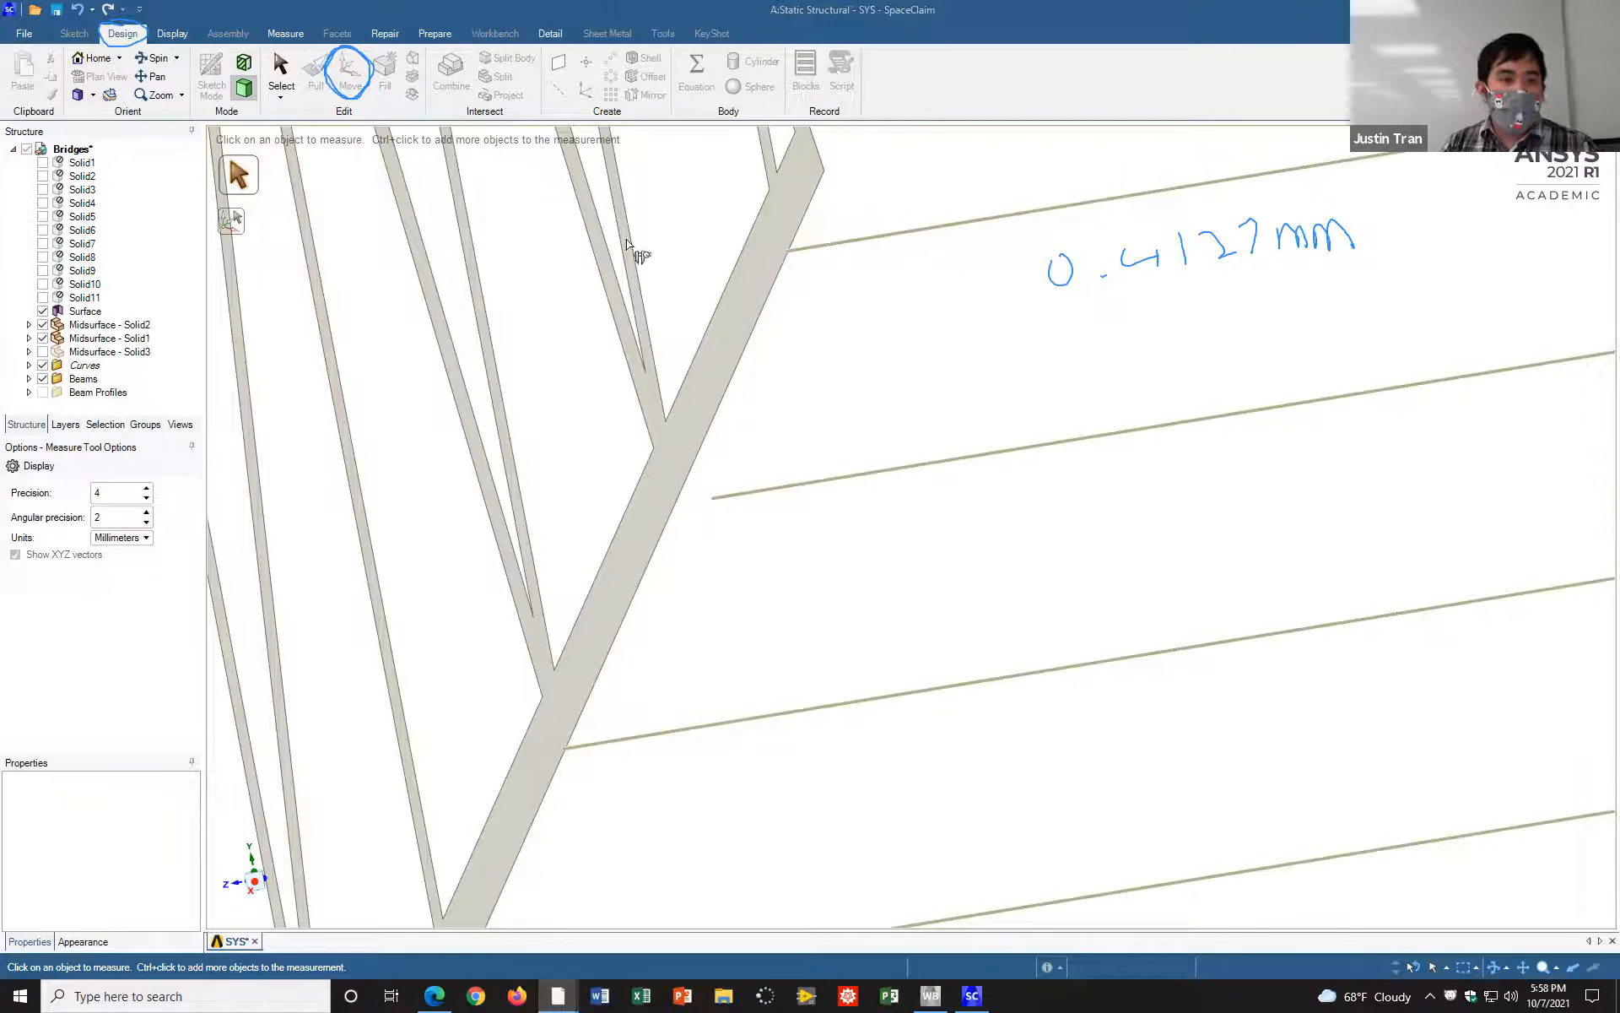
{"action": "left_click", "coordinate": [305, 12]}
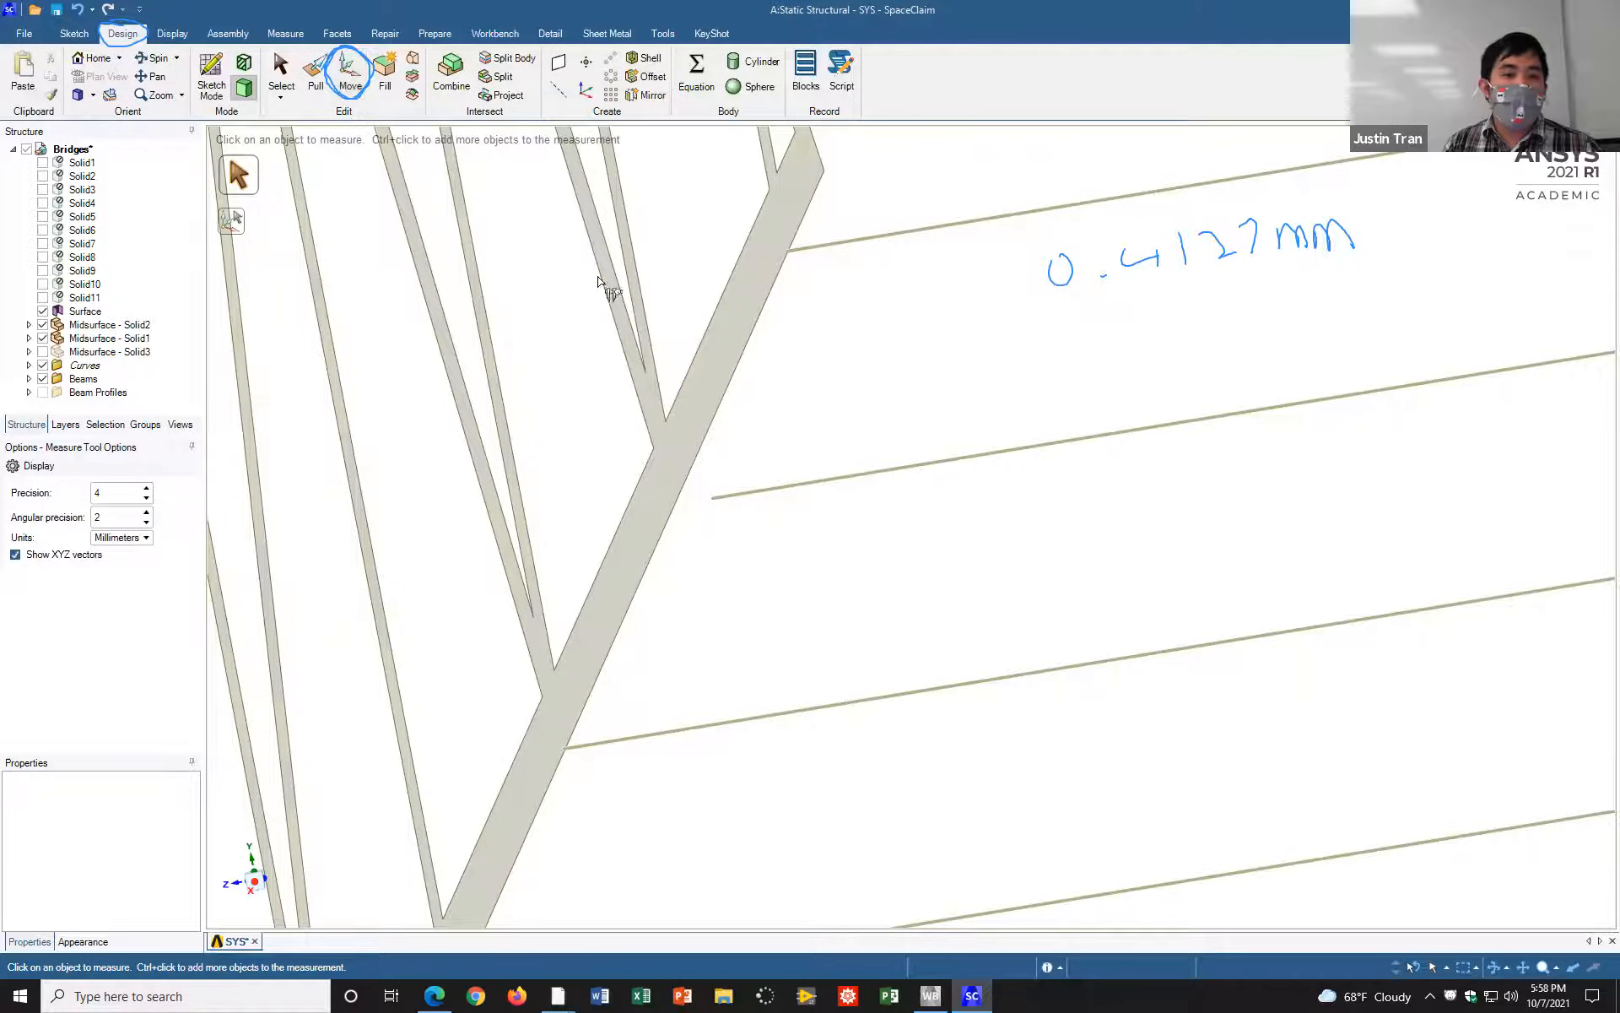
{"action": "left_click", "coordinate": [348, 81]}
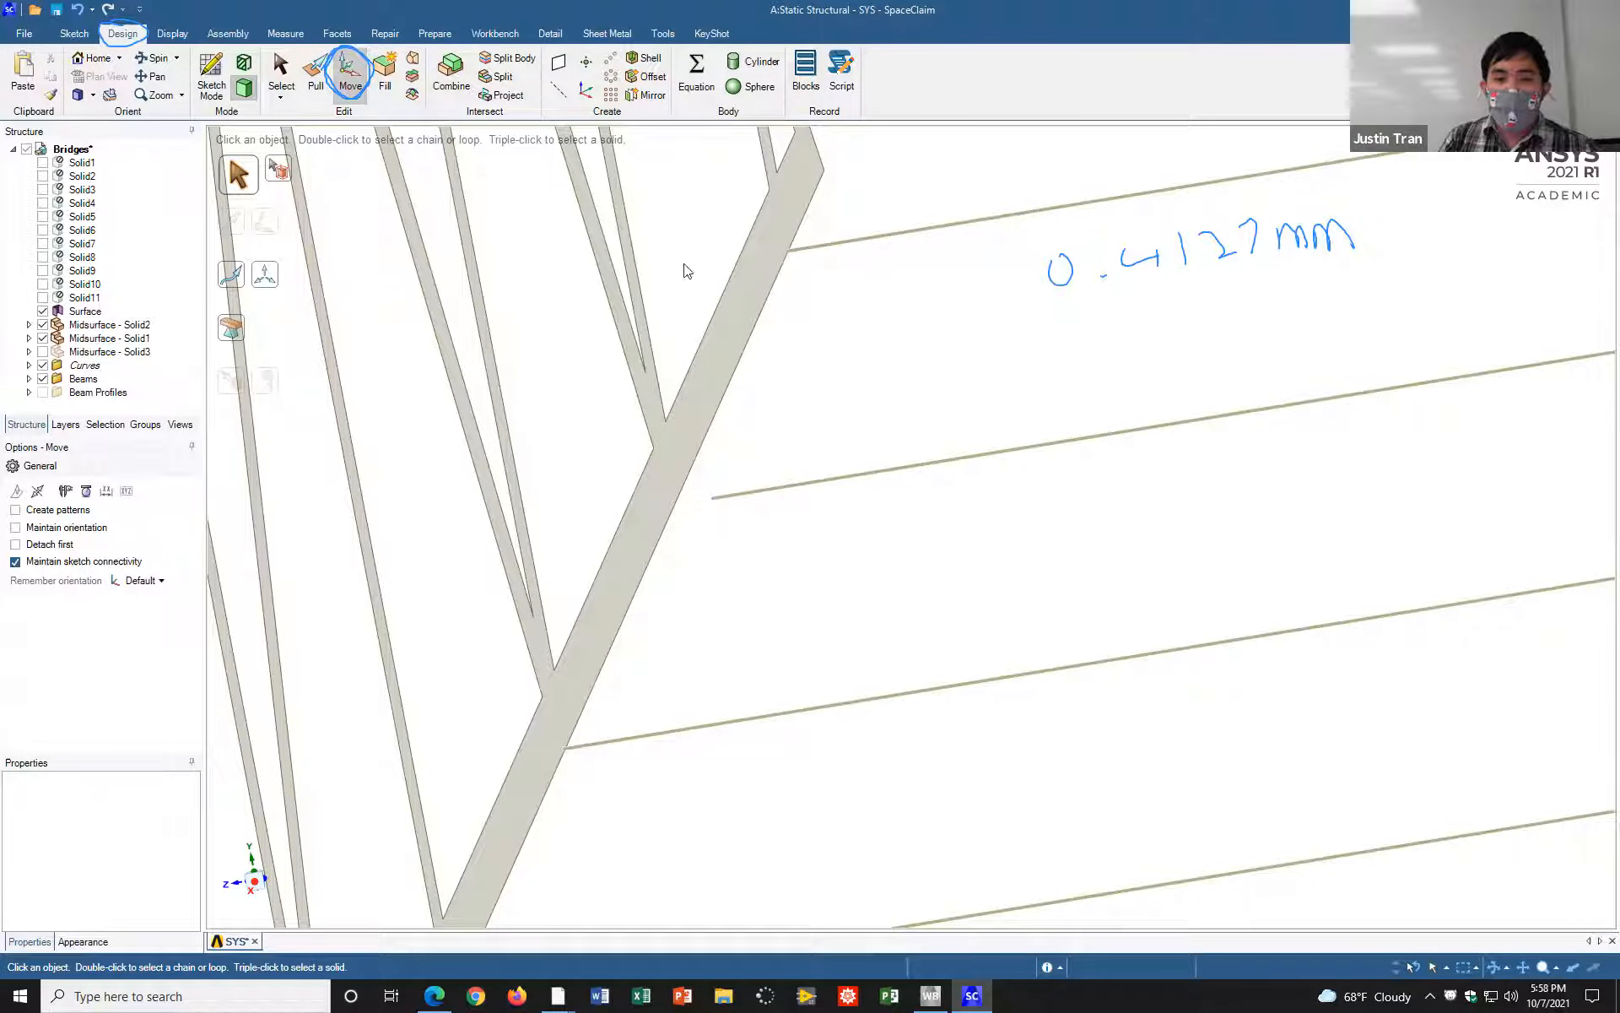
{"action": "left_click", "coordinate": [957, 462]}
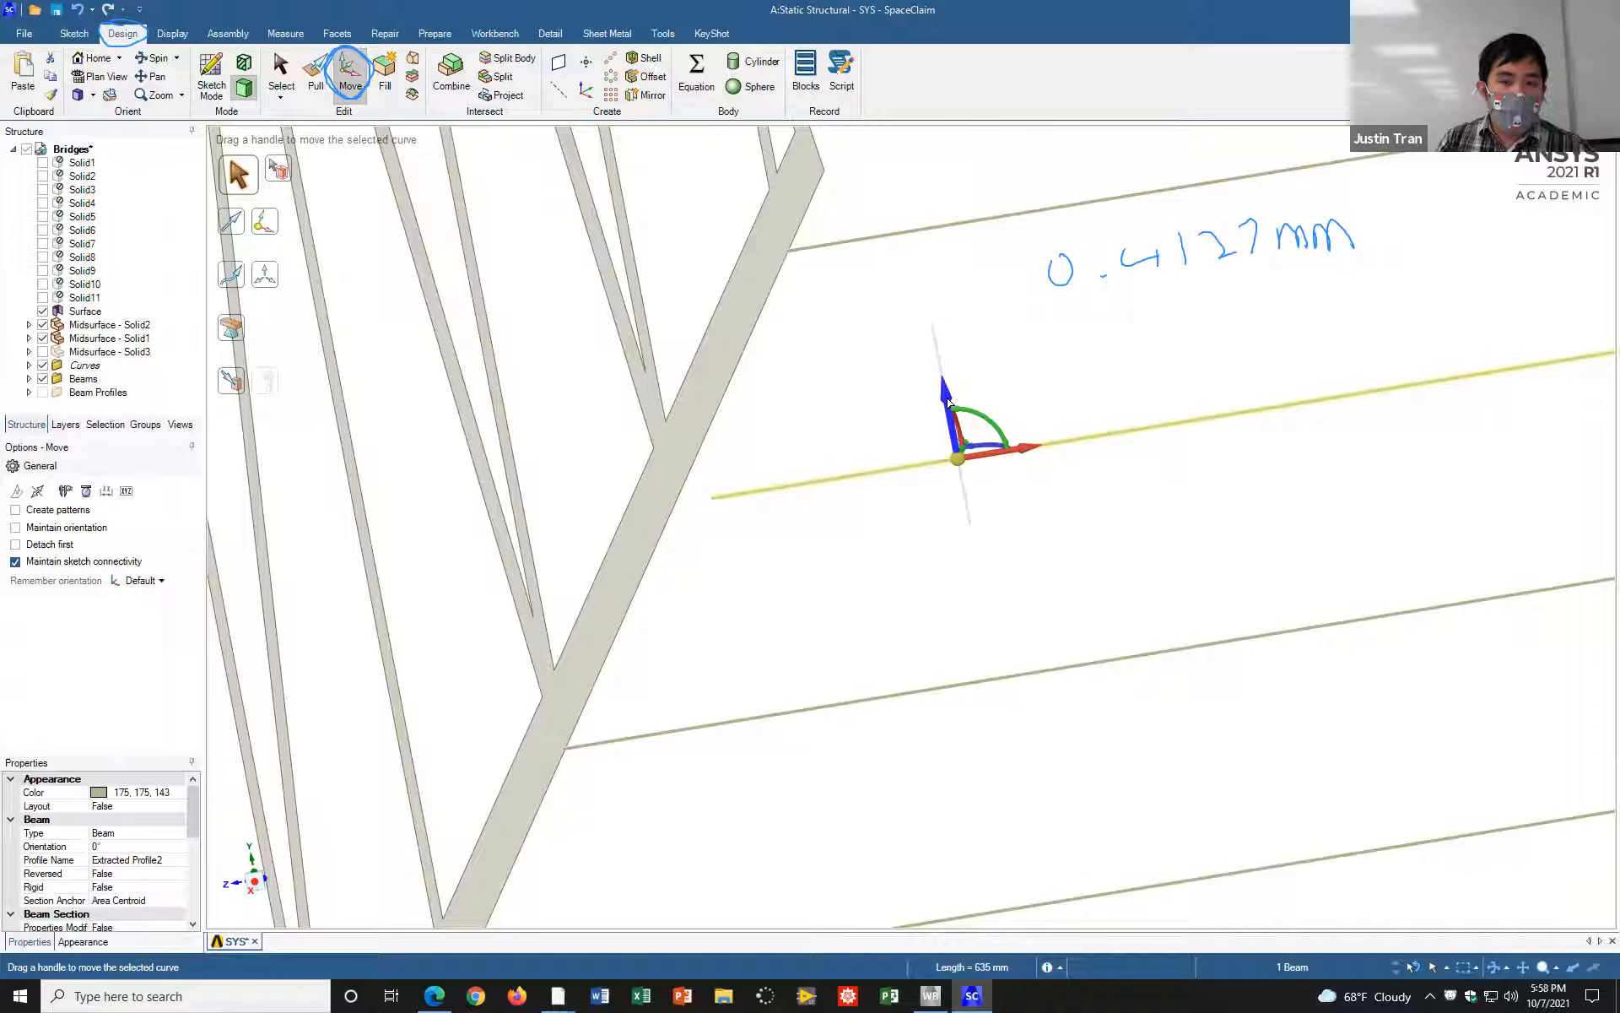
{"action": "left_click_drag", "start_coordinate": [946, 398], "coordinate": [981, 387]}
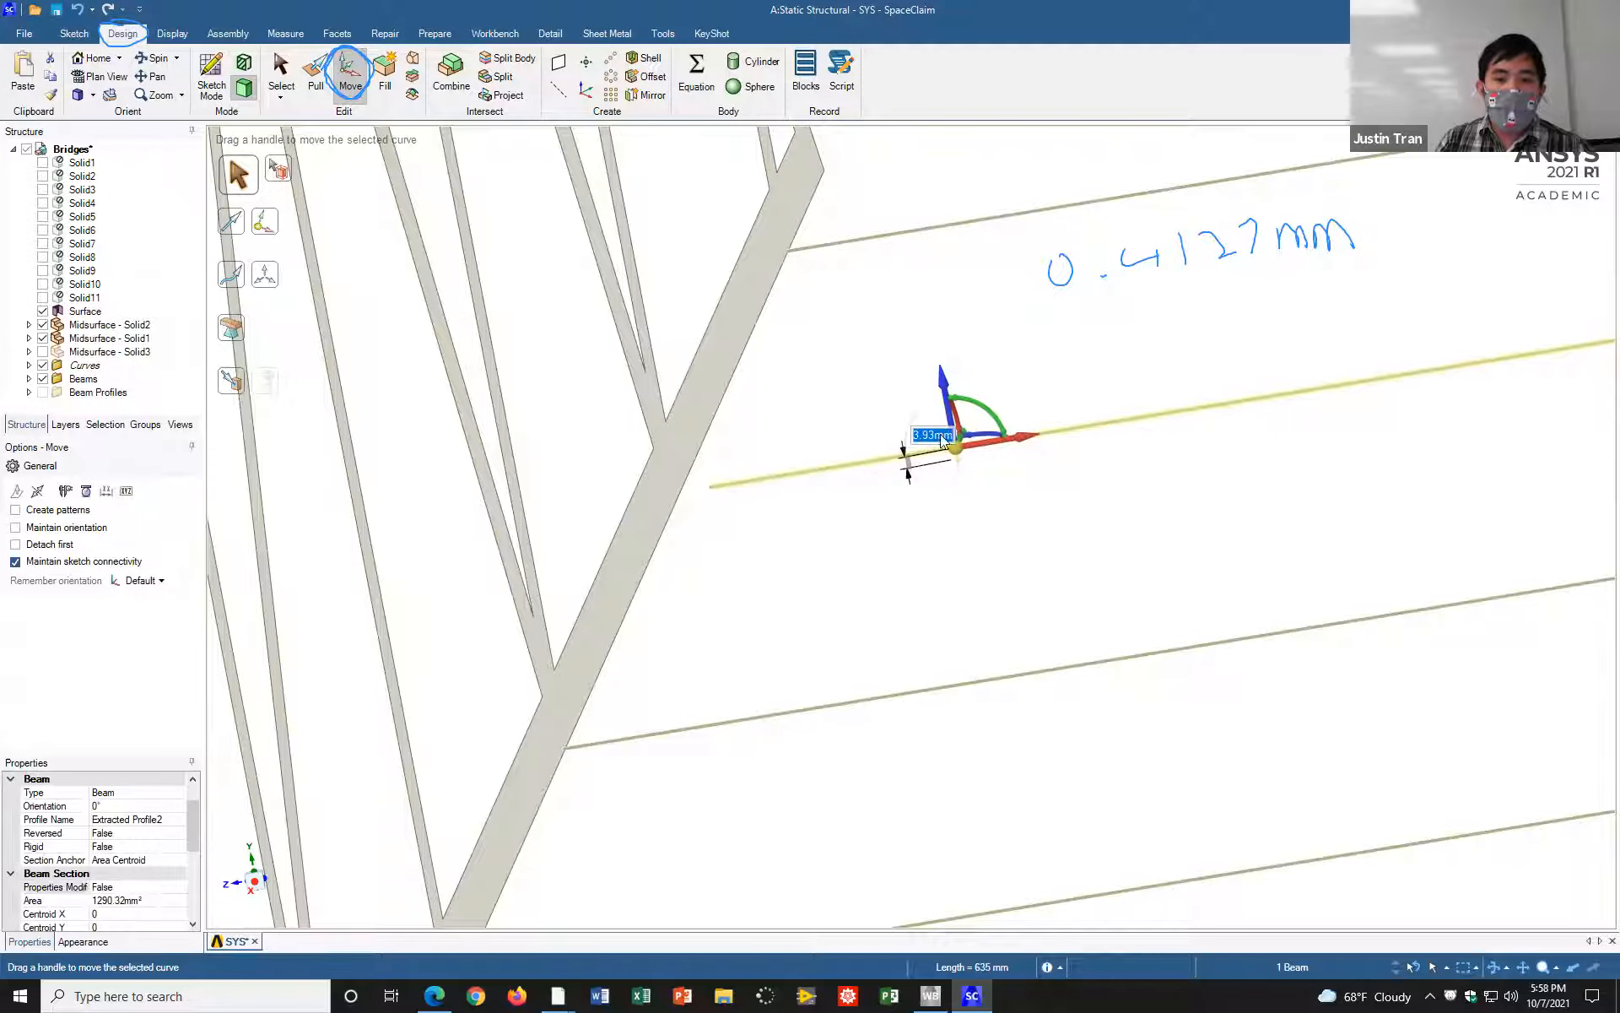
{"action": "type", "text": "0."}
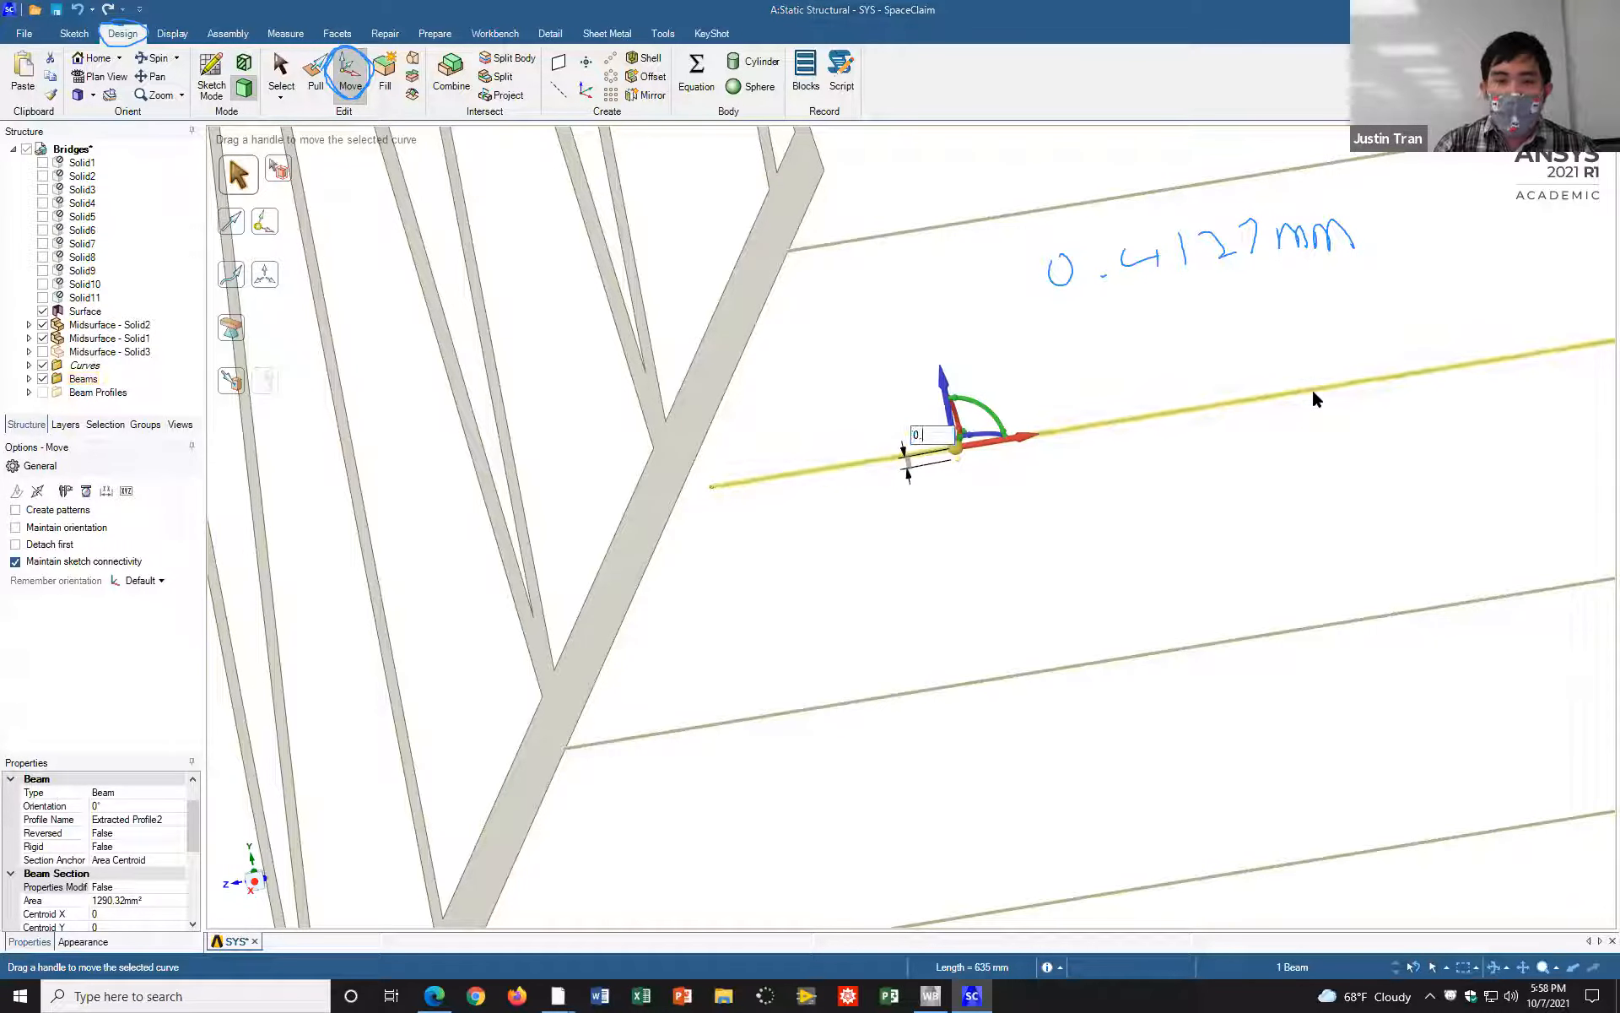
{"action": "type", "text": "412"}
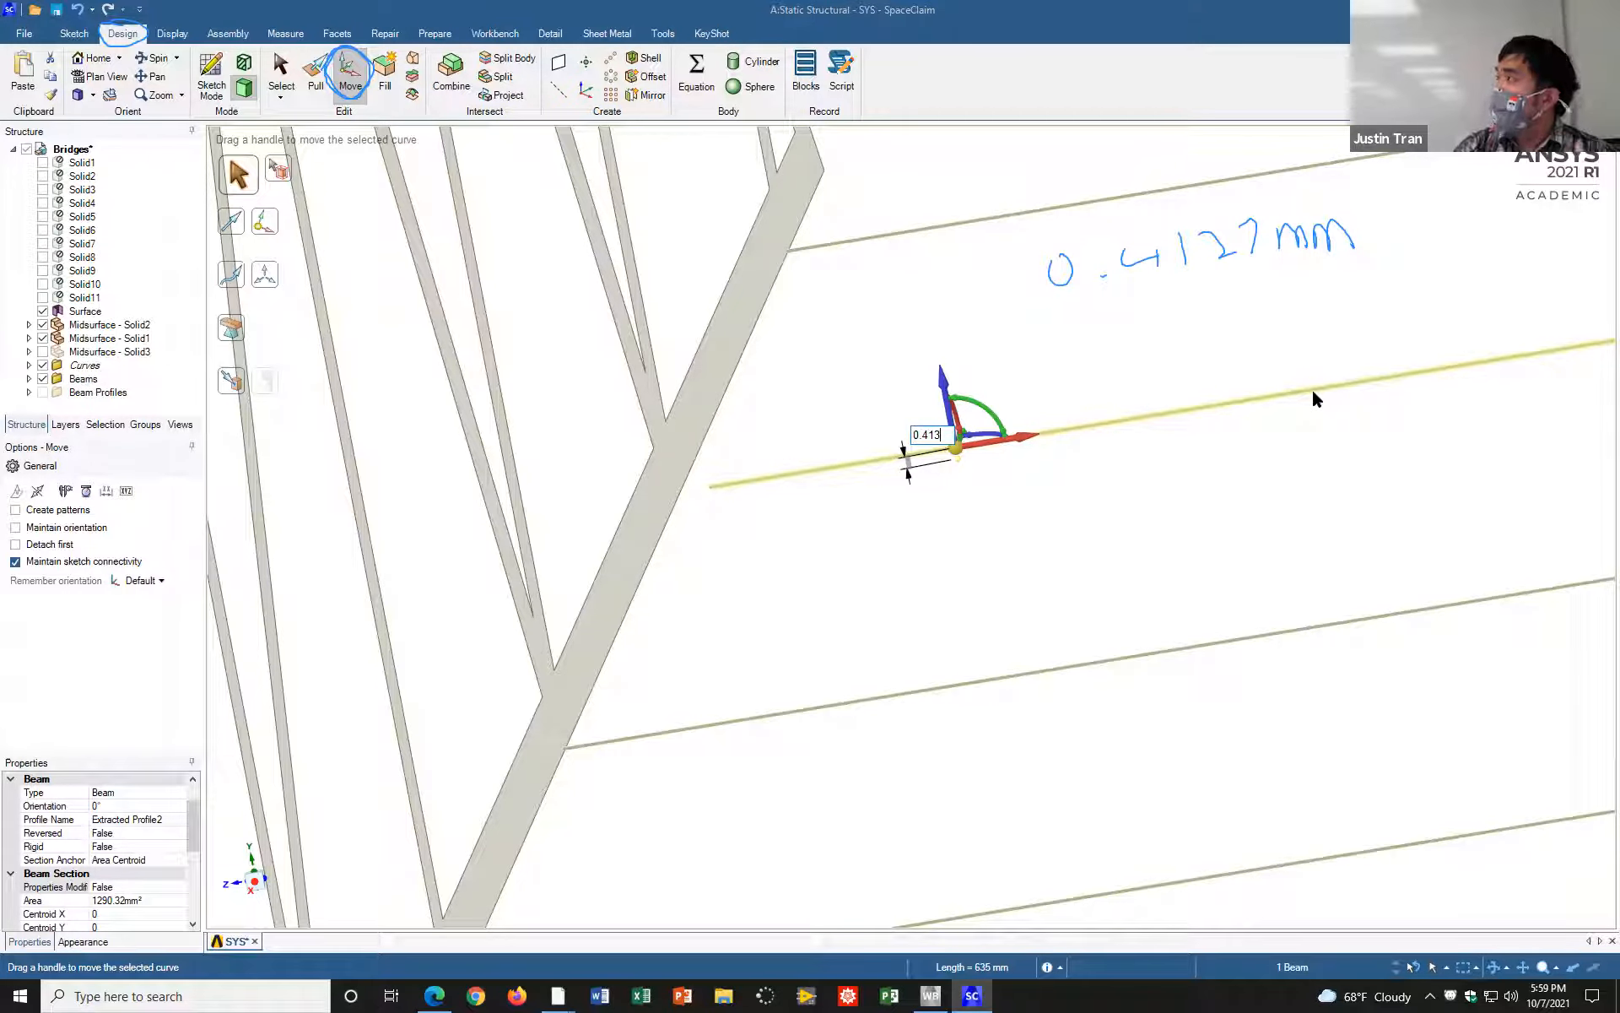
{"action": "key", "text": "Return"}
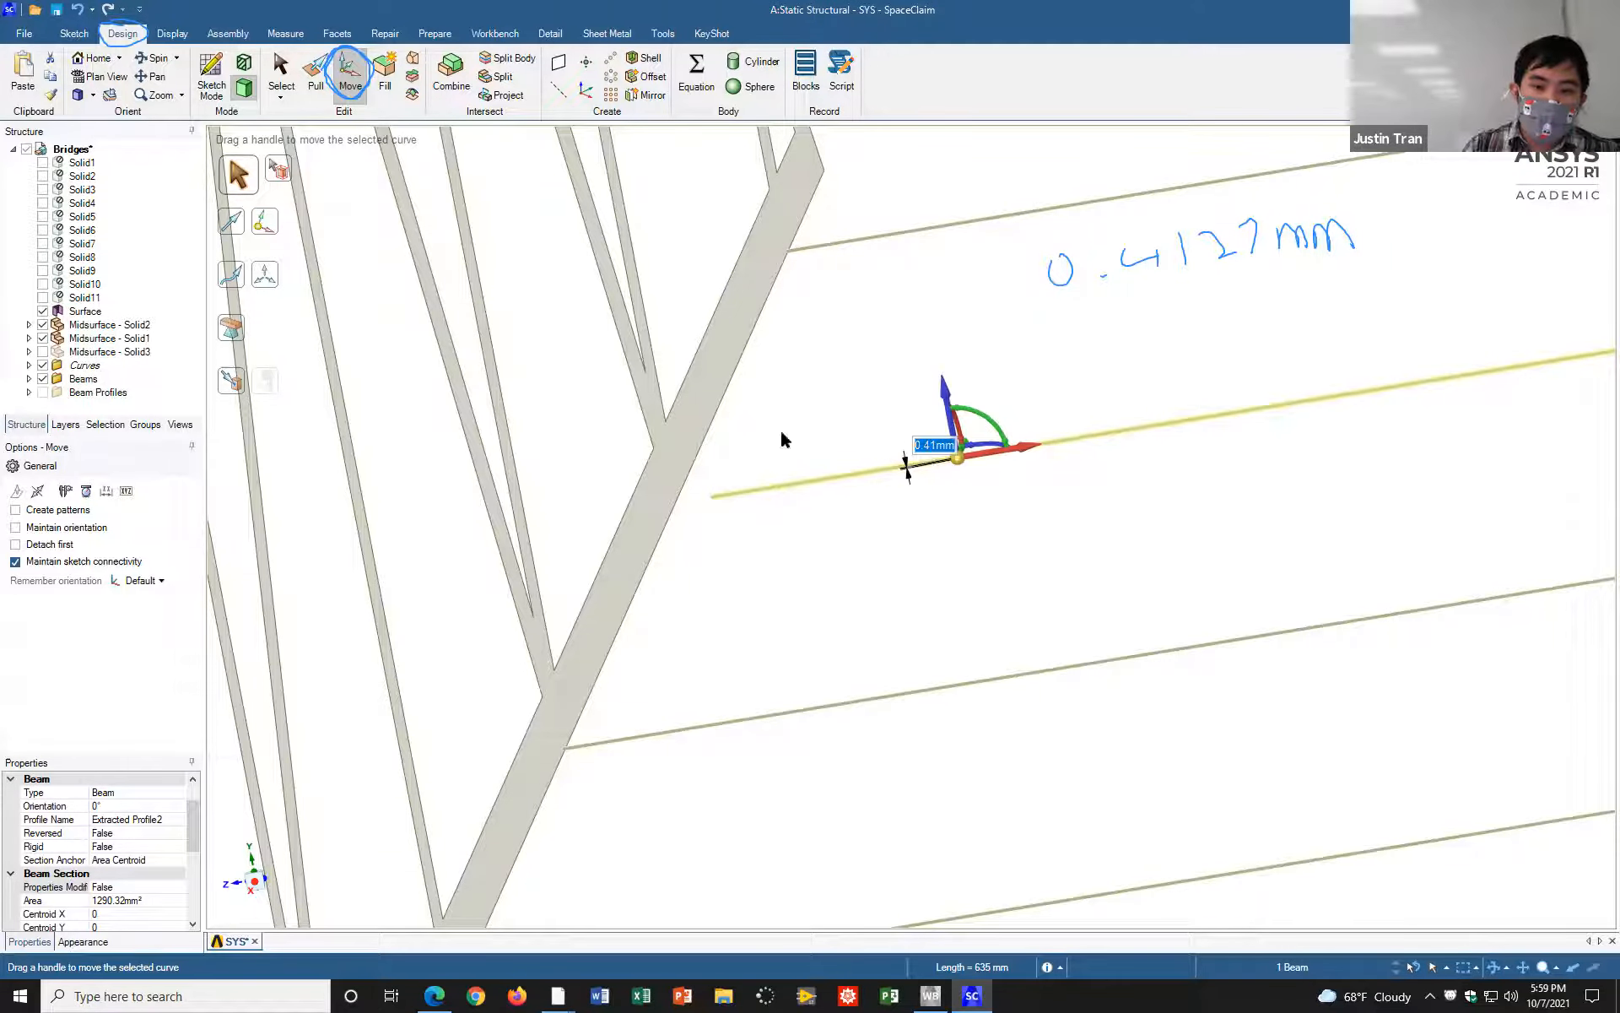
{"action": "left_click", "coordinate": [1013, 301]}
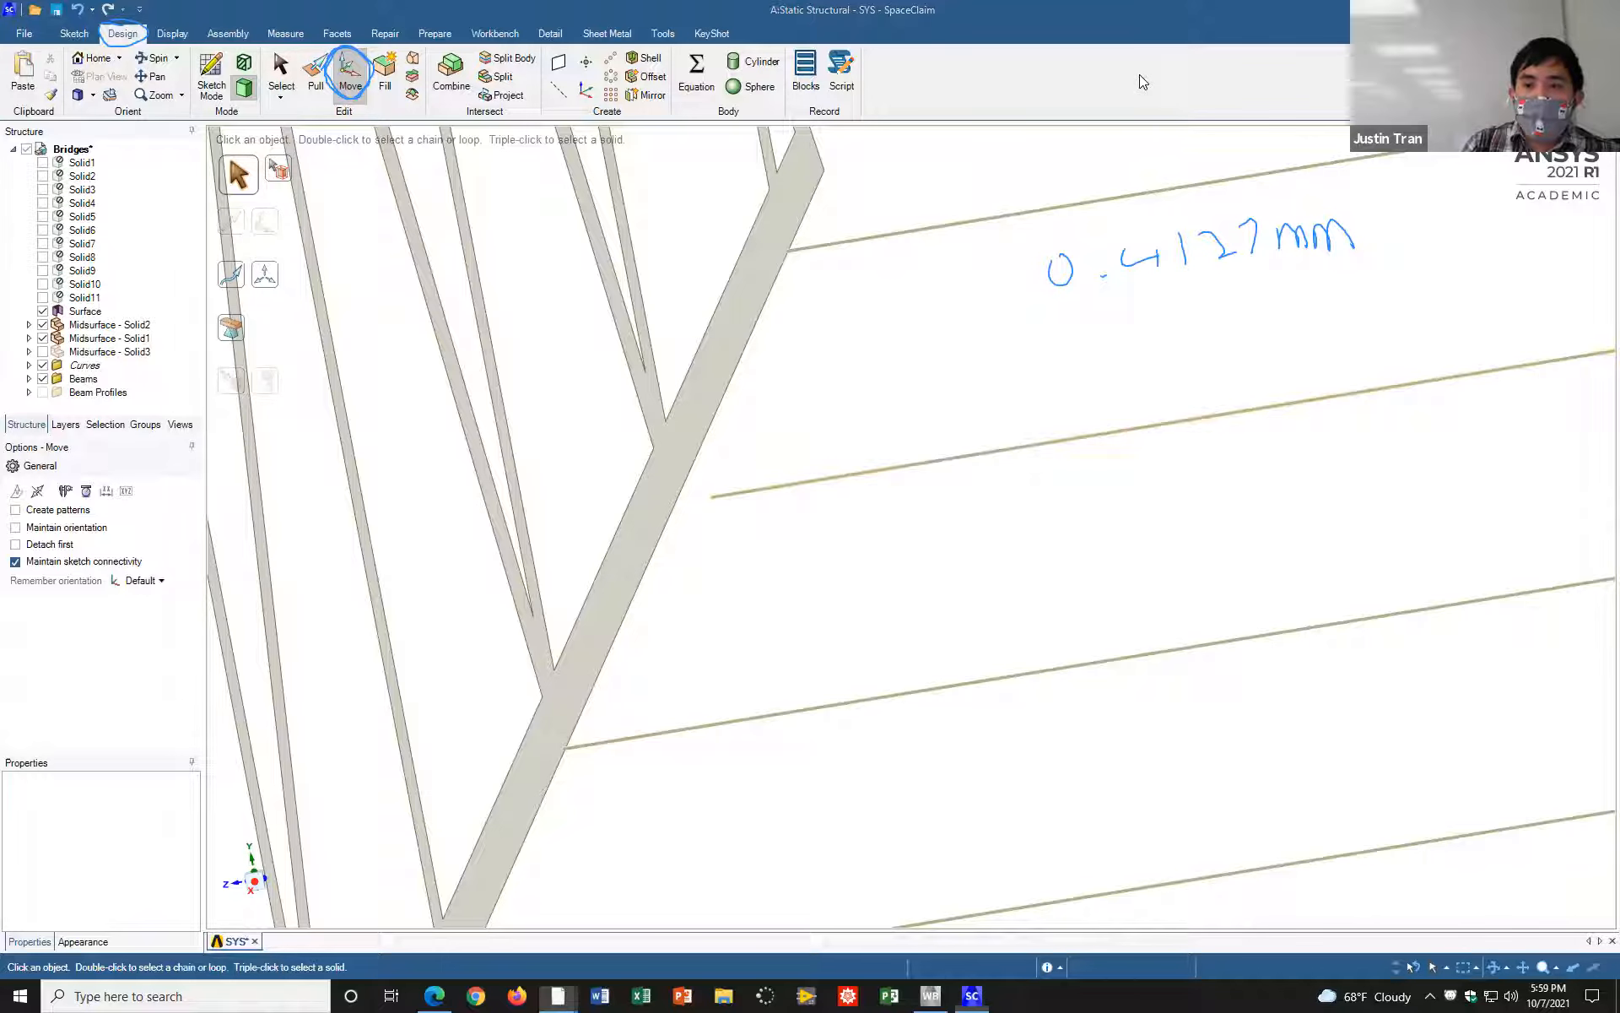
{"action": "key", "text": "Escape"}
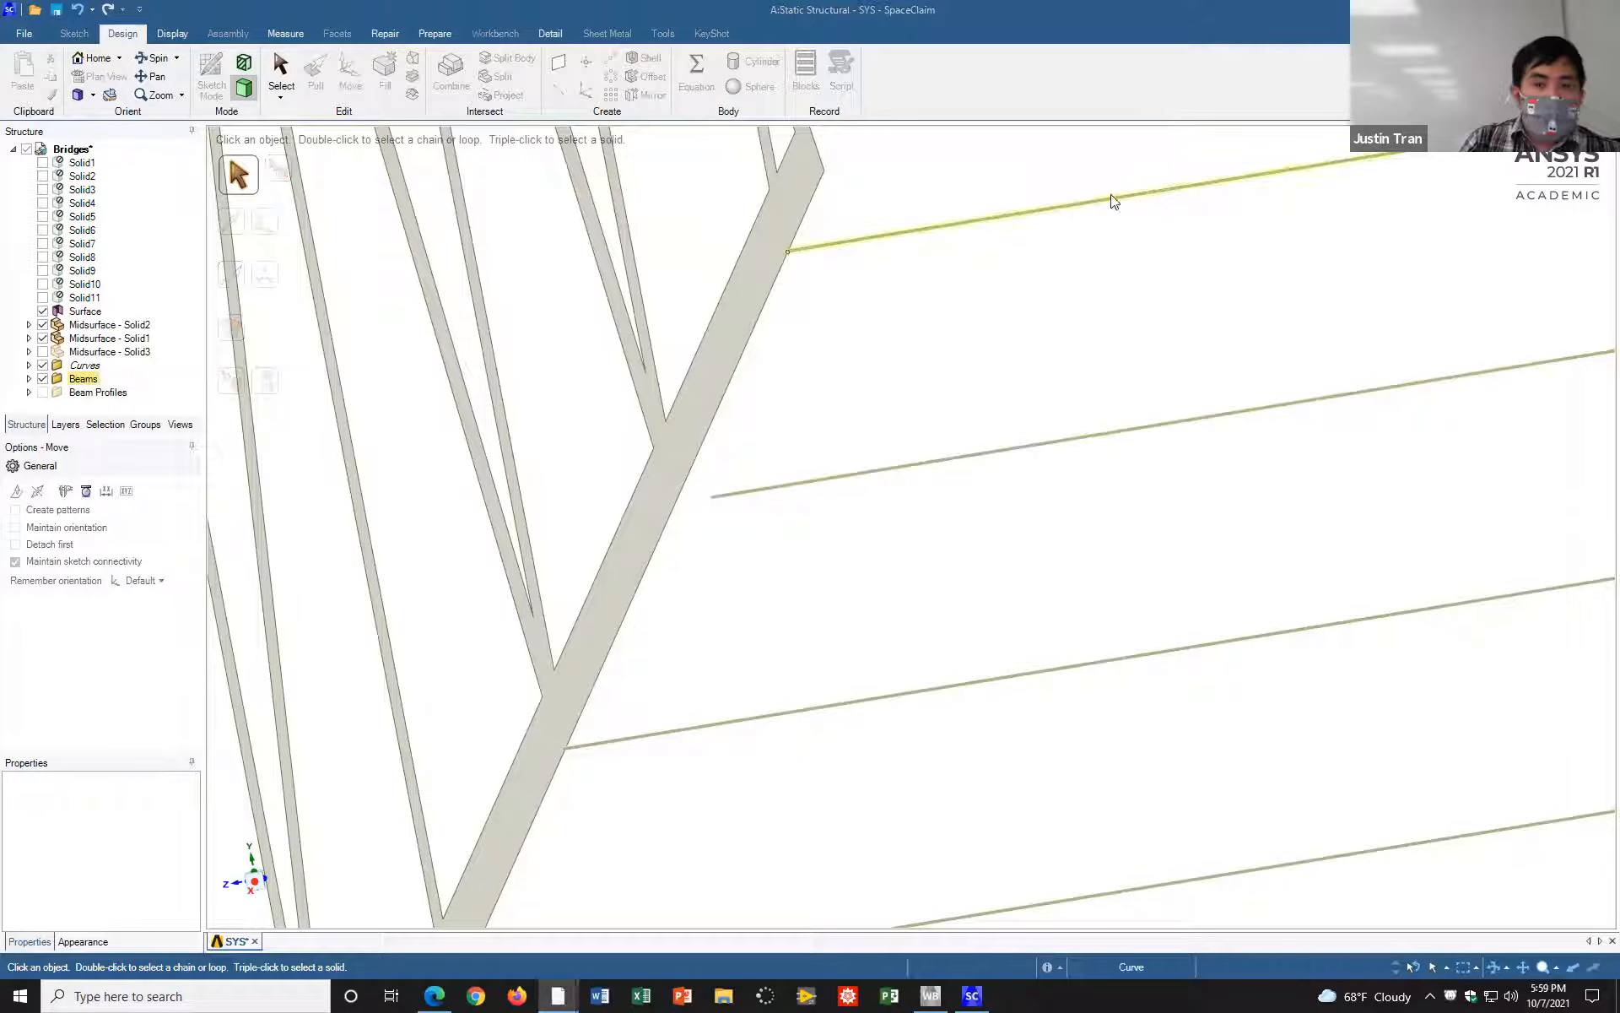
Step: Start the Extend preparation tool to detect crossbeam ends that stop short of the truss surfaces
{"action": "left_click", "coordinate": [435, 35]}
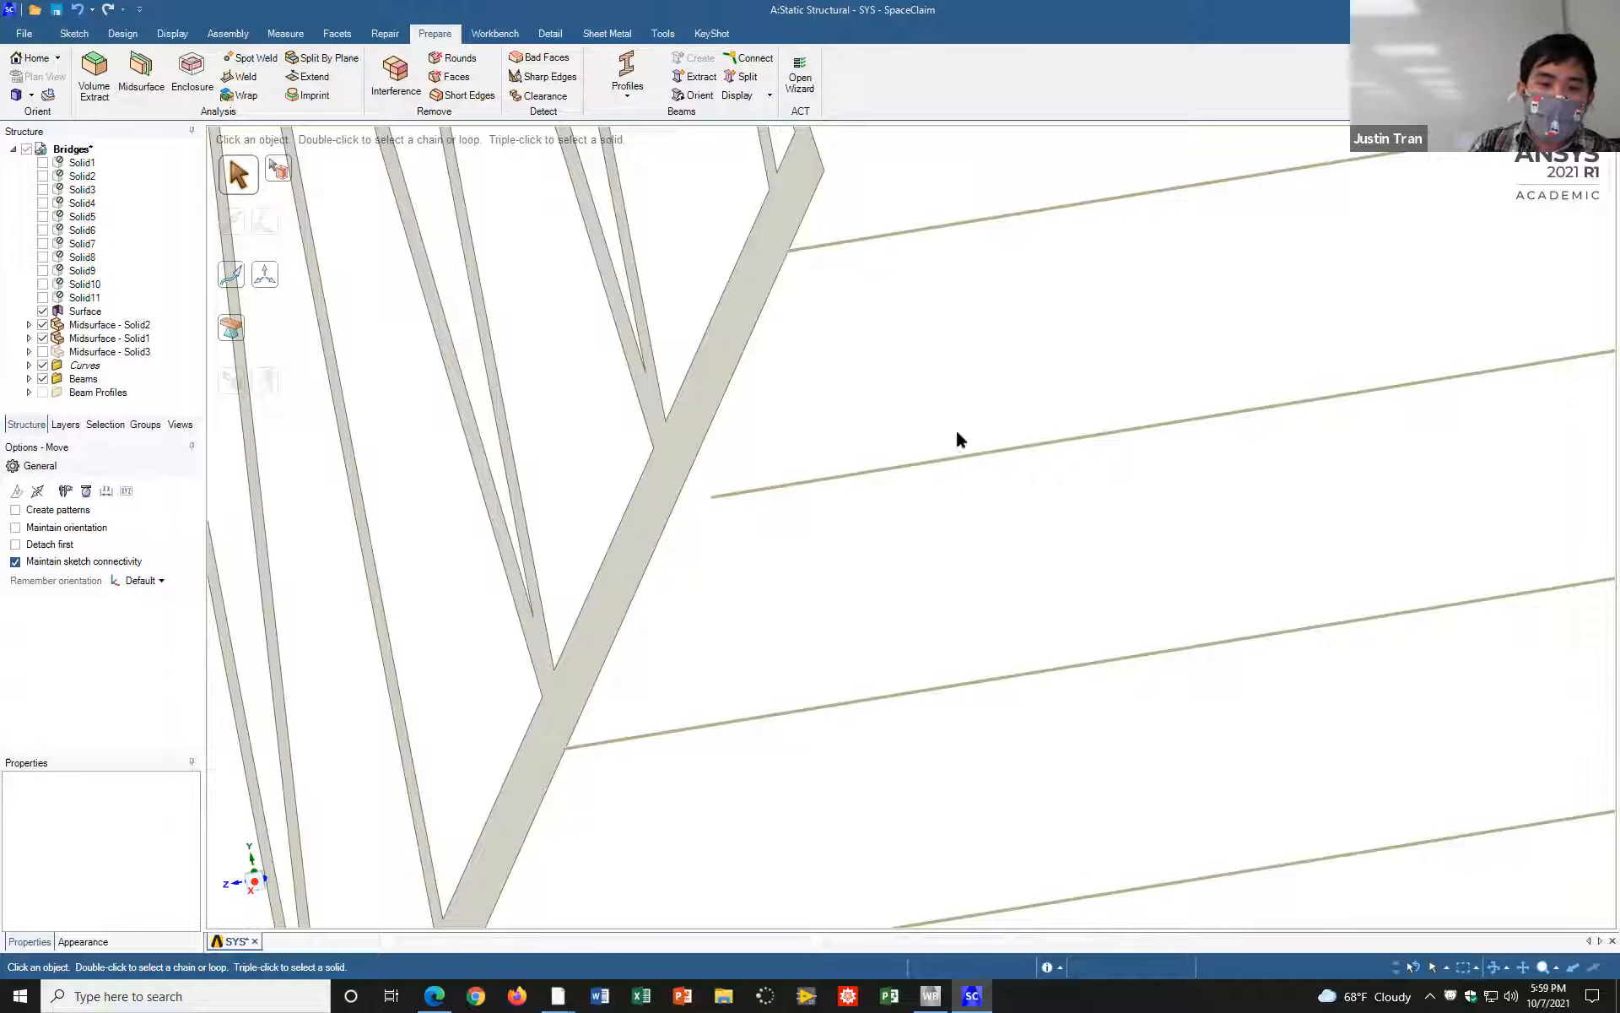
{"action": "left_click", "coordinate": [851, 477]}
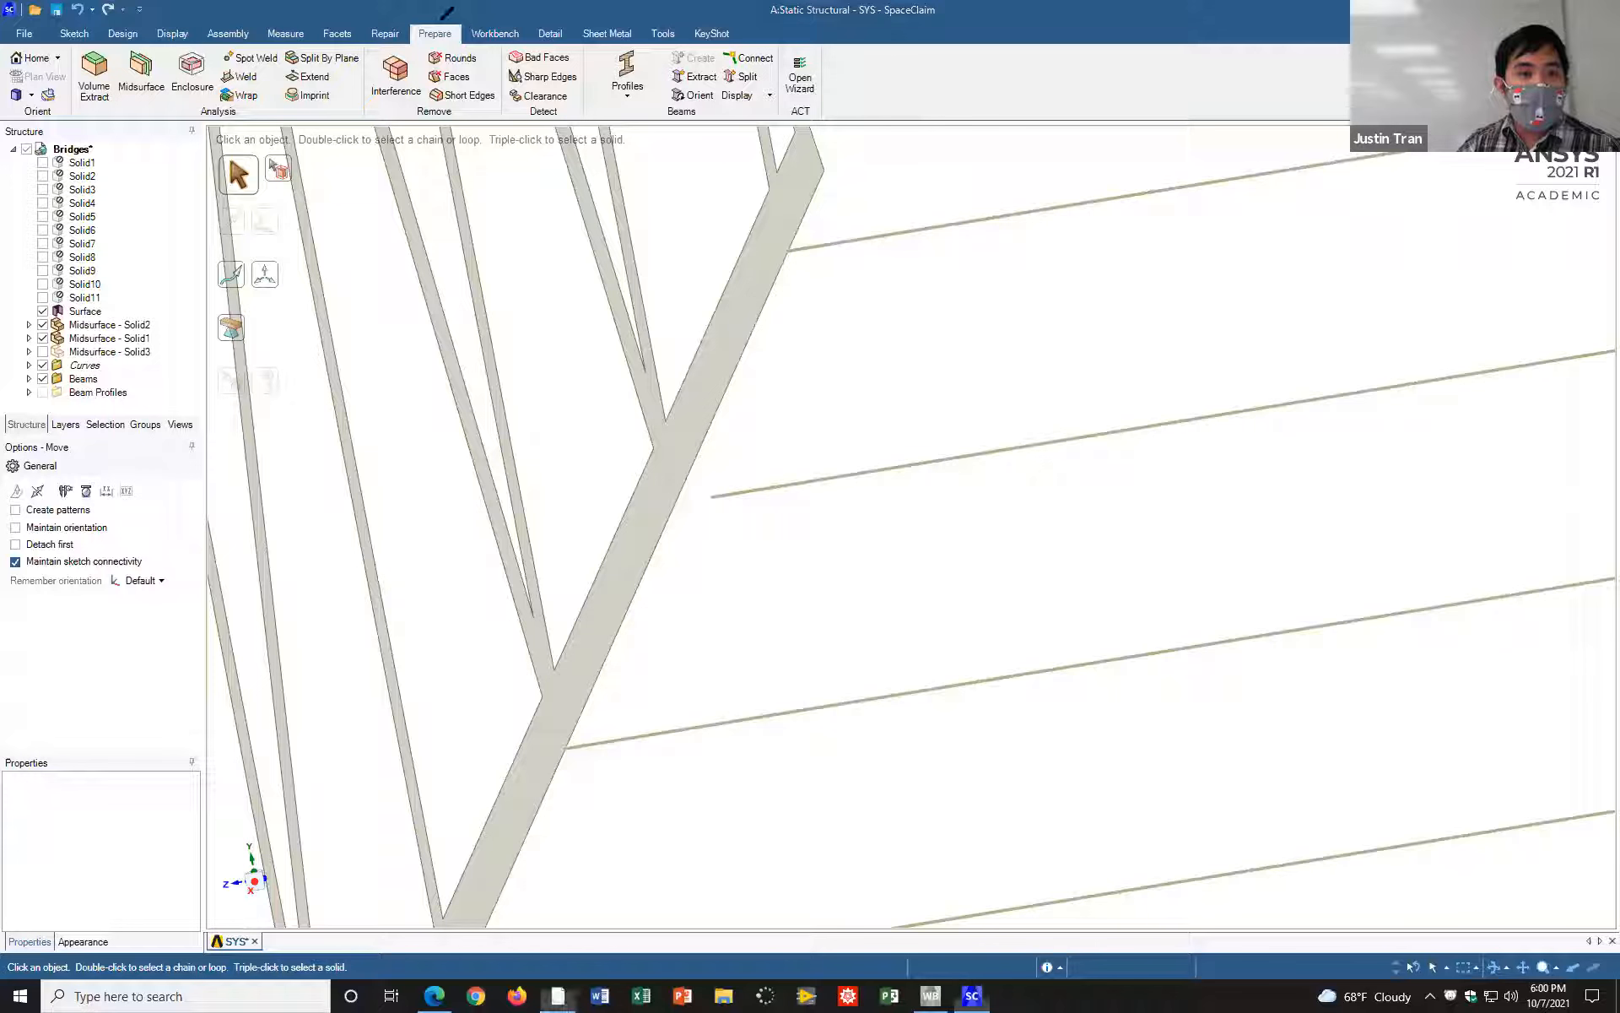
{"action": "mouse_move", "coordinate": [435, 23]}
{"action": "left_mouse_down"}
{"action": "mouse_move", "coordinate": [410, 35]}
{"action": "mouse_move", "coordinate": [445, 52]}
{"action": "mouse_move", "coordinate": [439, 20]}
{"action": "left_mouse_up"}
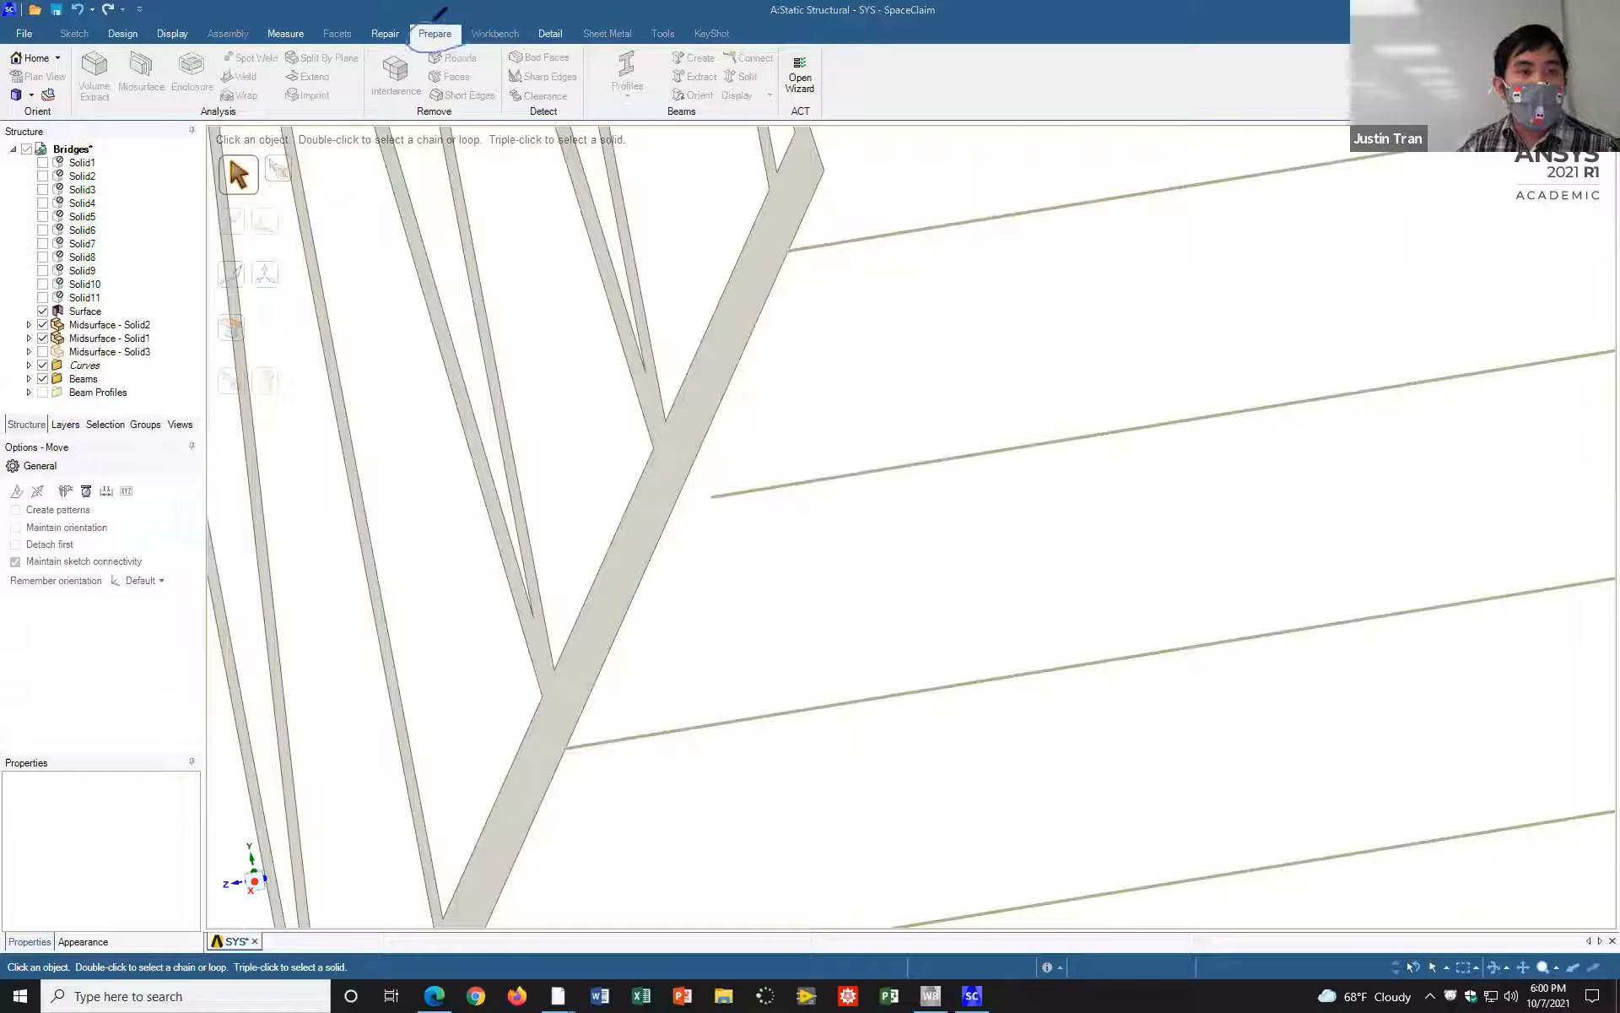
{"action": "mouse_move", "coordinate": [333, 59]}
{"action": "left_mouse_down"}
{"action": "mouse_move", "coordinate": [308, 58]}
{"action": "mouse_move", "coordinate": [285, 89]}
{"action": "mouse_move", "coordinate": [338, 84]}
{"action": "mouse_move", "coordinate": [314, 57]}
{"action": "left_mouse_up"}
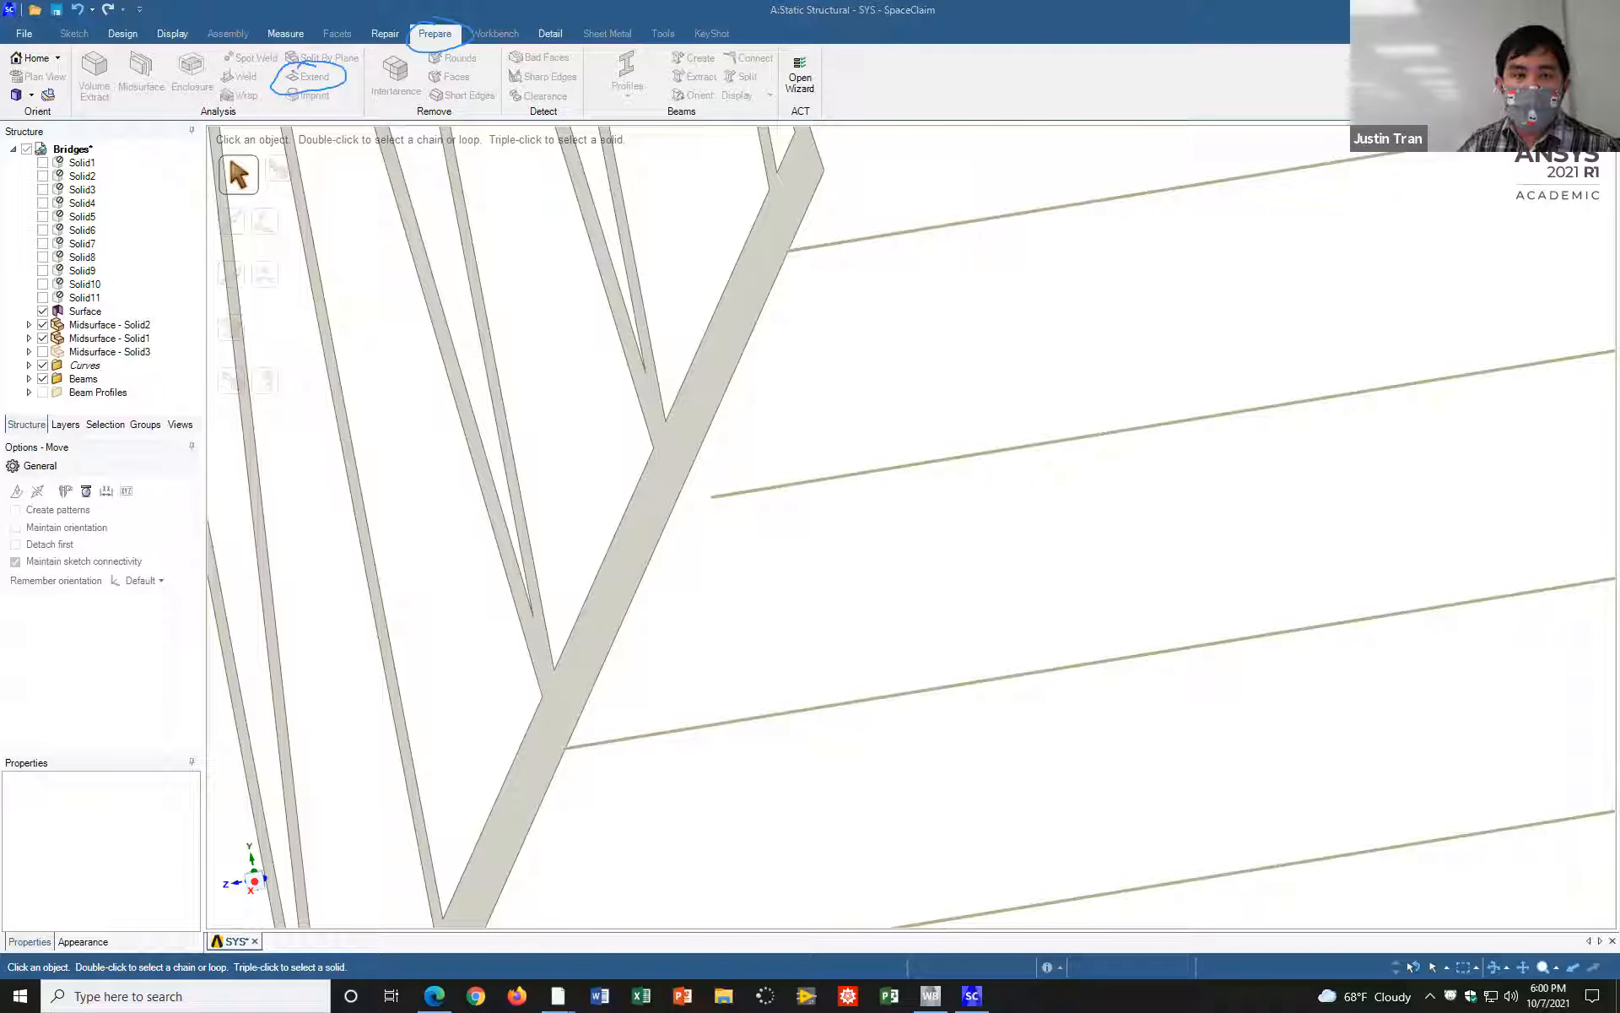
{"action": "left_click", "coordinate": [295, 55]}
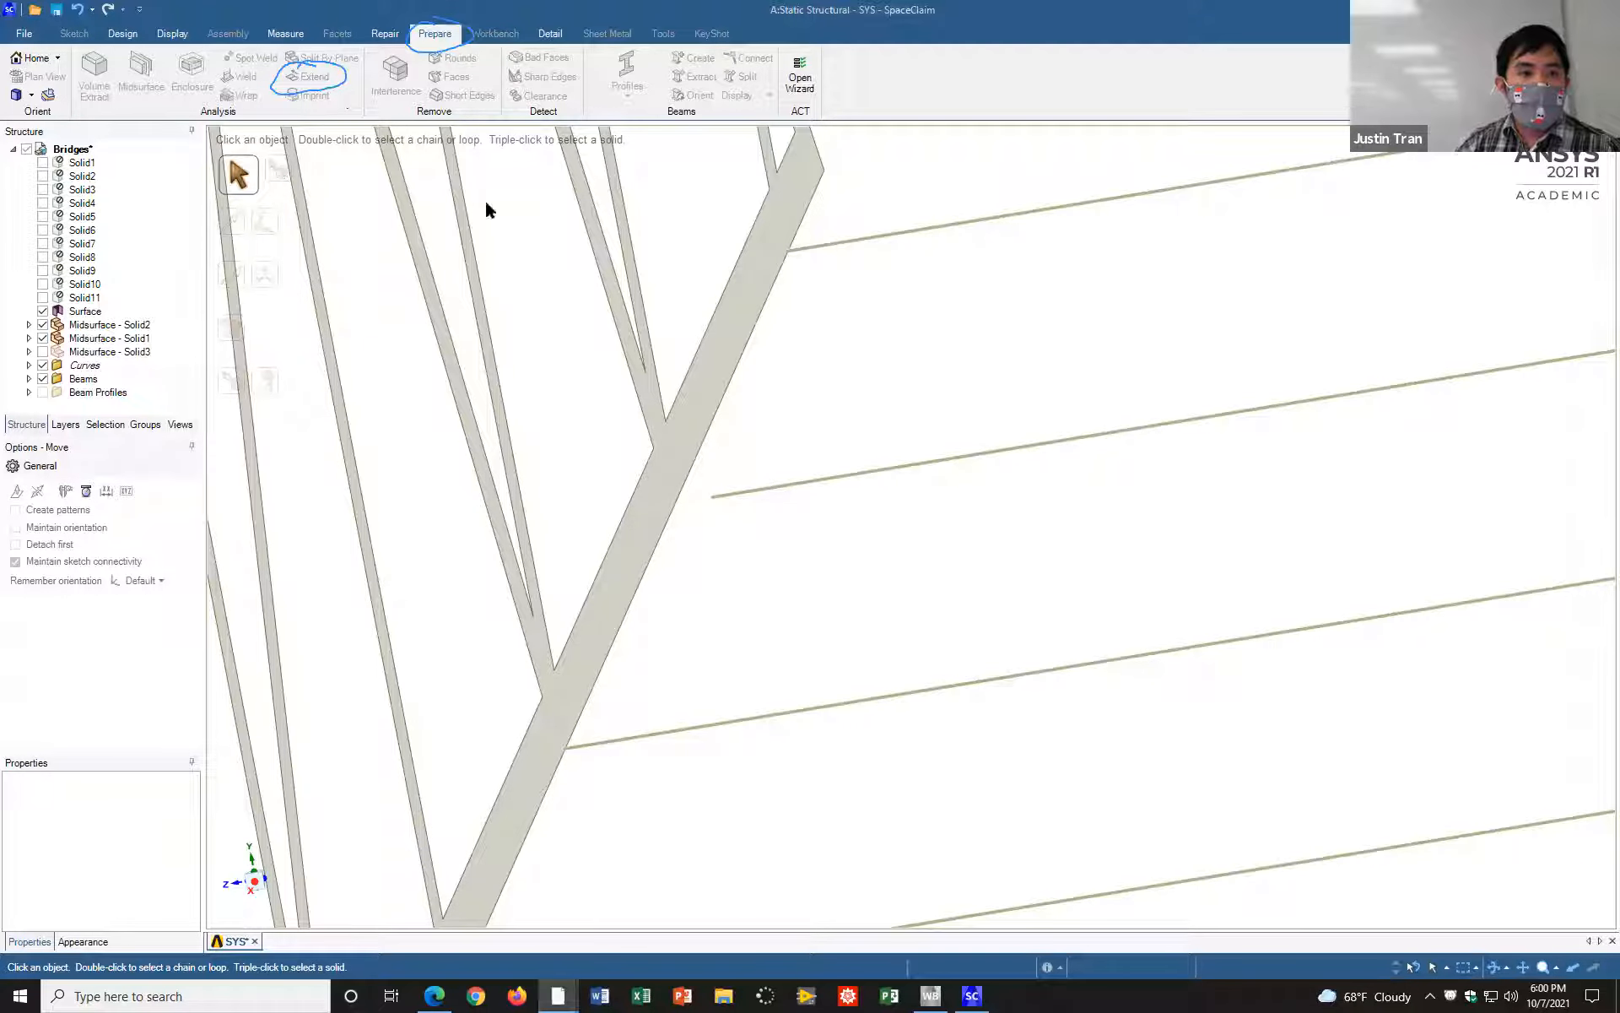
{"action": "left_click", "coordinate": [801, 394]}
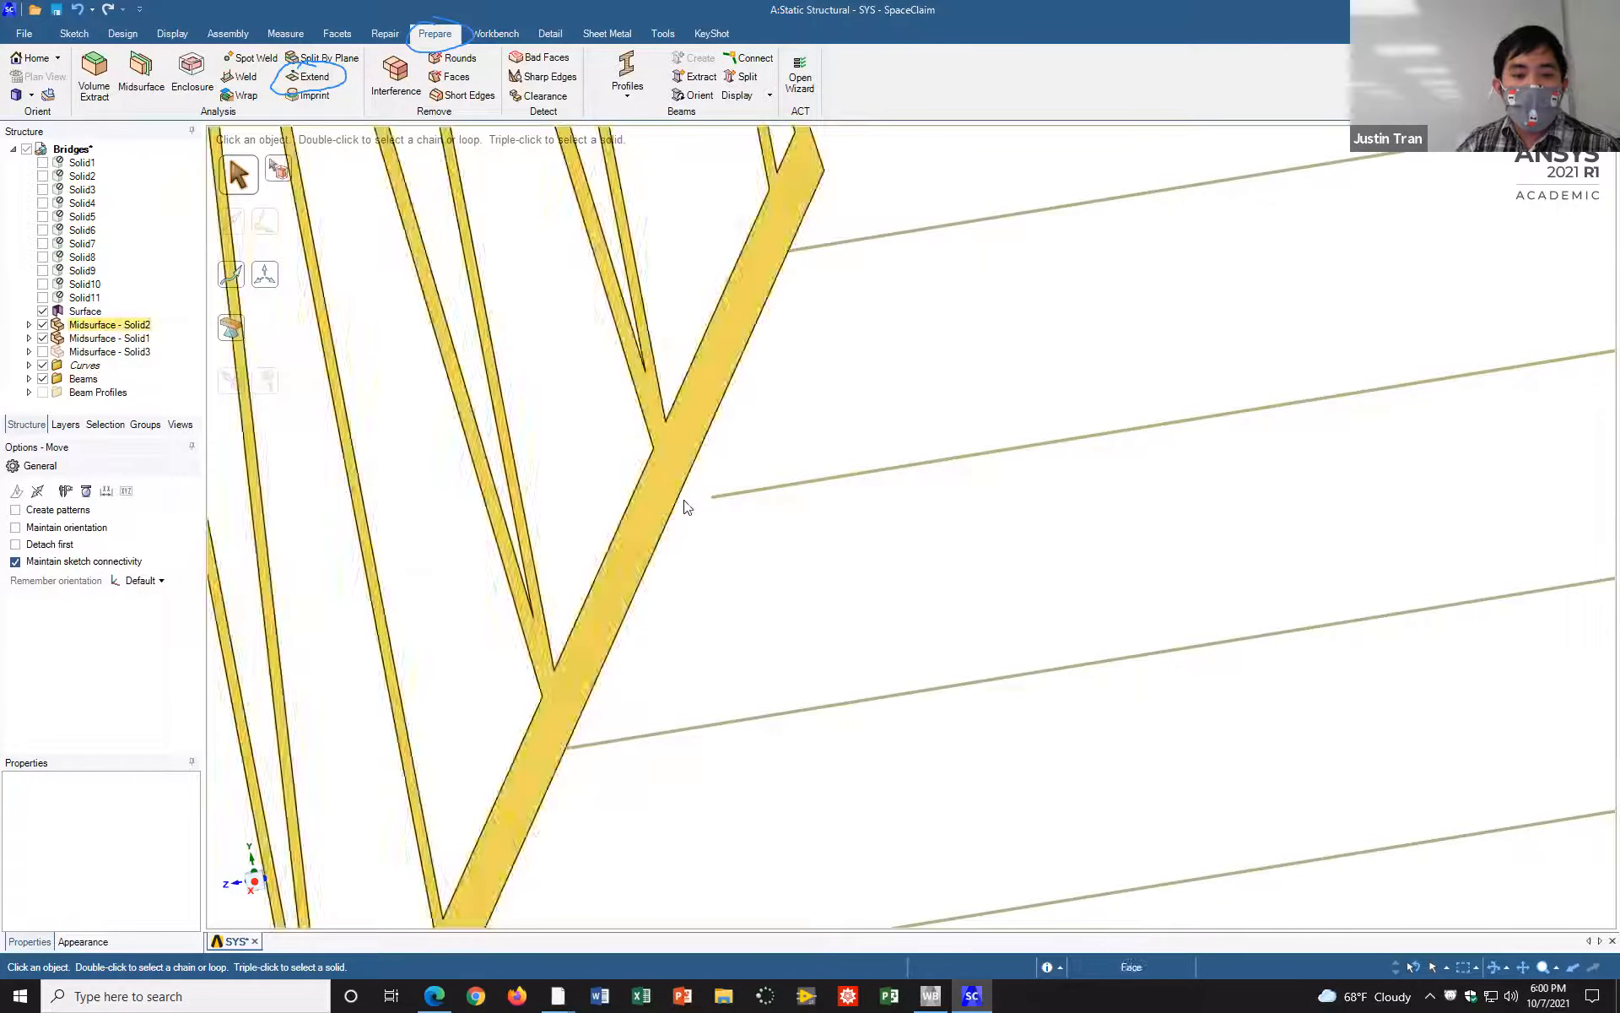
{"action": "left_click", "coordinate": [718, 496]}
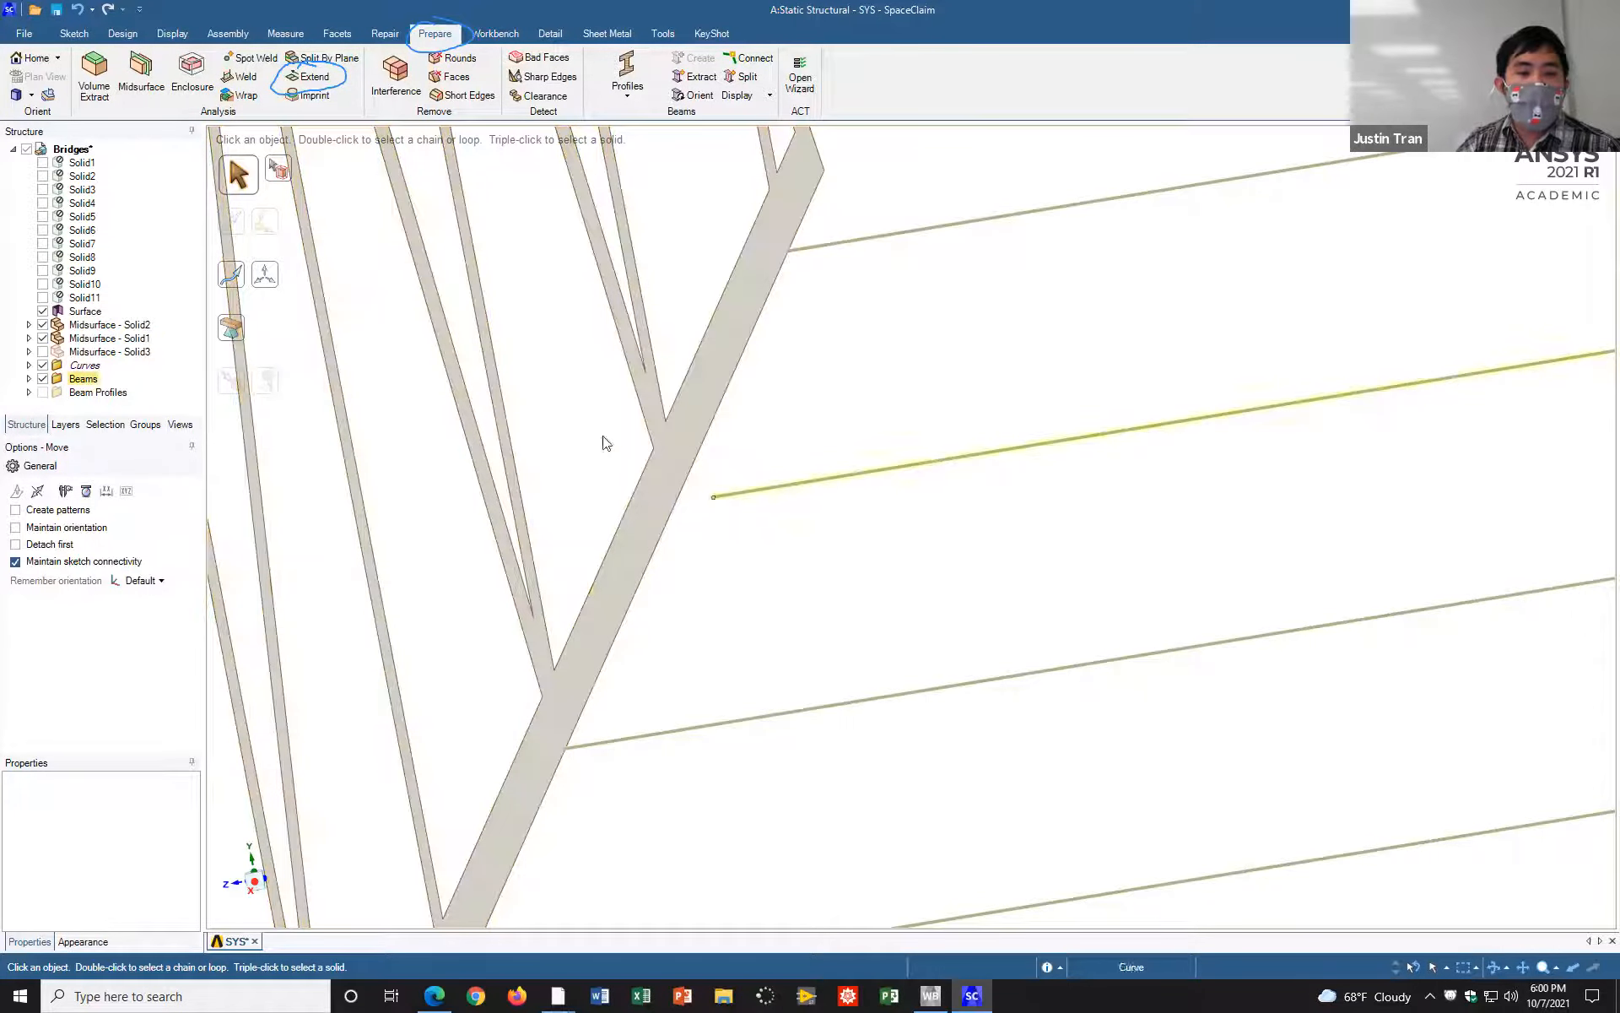
{"action": "left_click", "coordinate": [314, 76]}
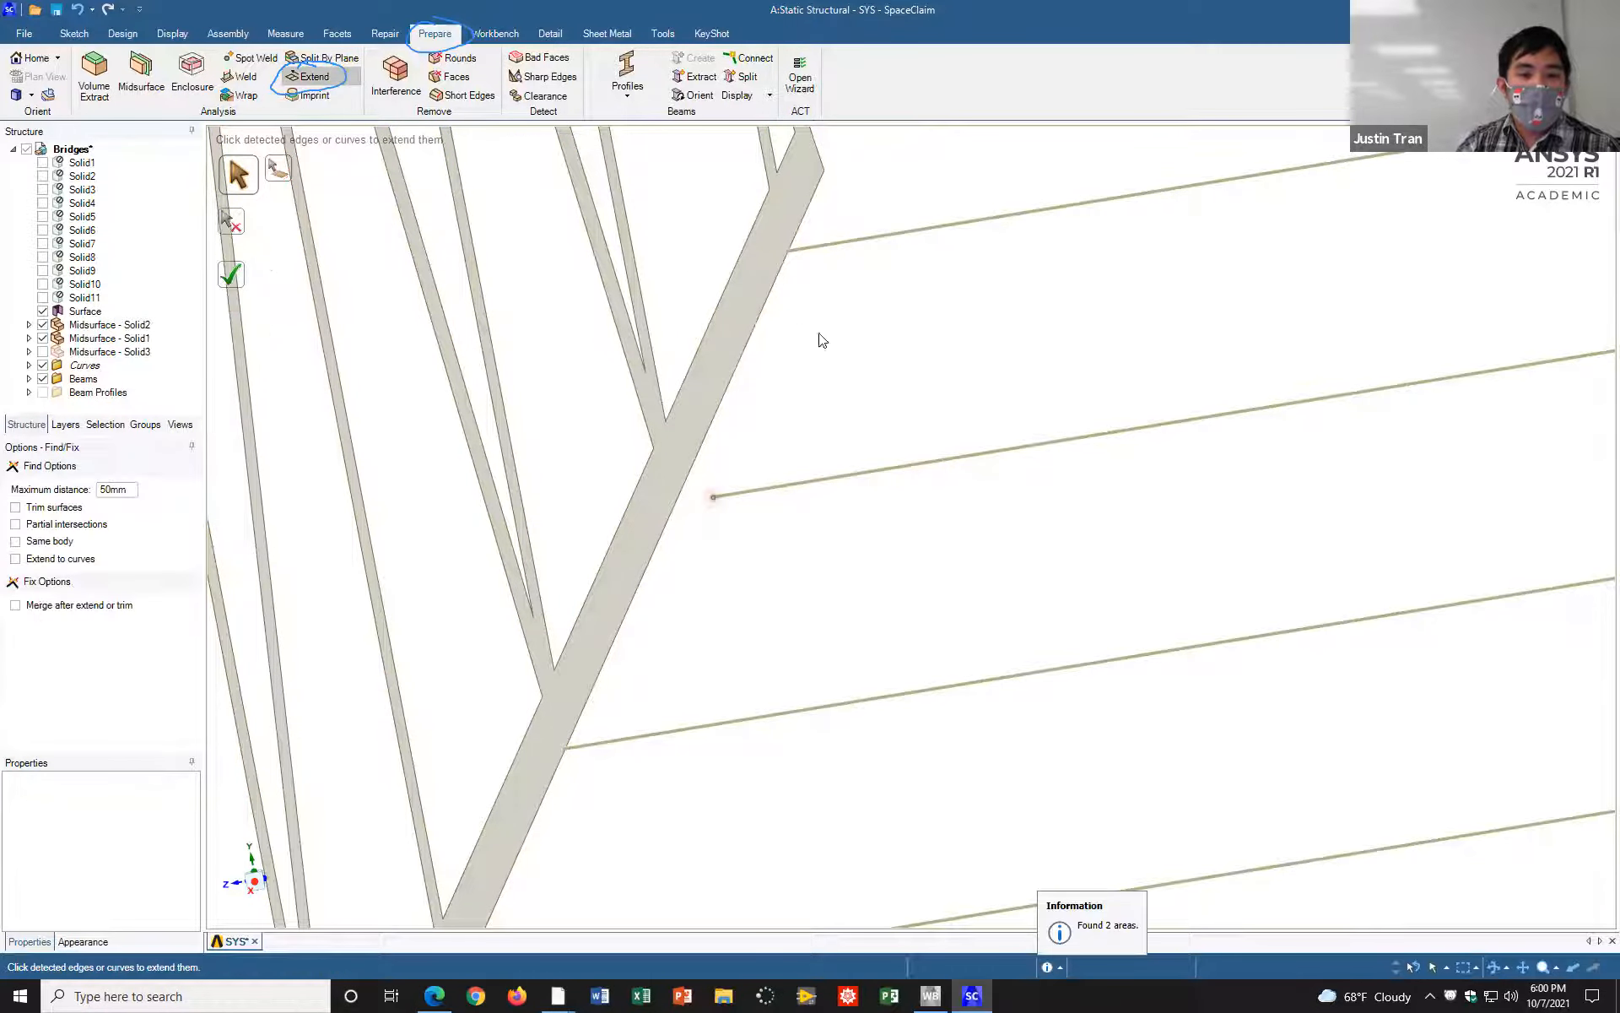
Step: Check the detected gaps on both trusses and extend both ends of the raised crossbeam to the truss surfaces
{"action": "scroll", "coordinate": [943, 427], "scroll_direction": "up", "scroll_amount": 2}
{"action": "scroll", "coordinate": [966, 438], "scroll_direction": "down", "scroll_amount": 5}
{"action": "middle_click_drag", "start_coordinate": [1047, 451], "coordinate": [918, 455]}
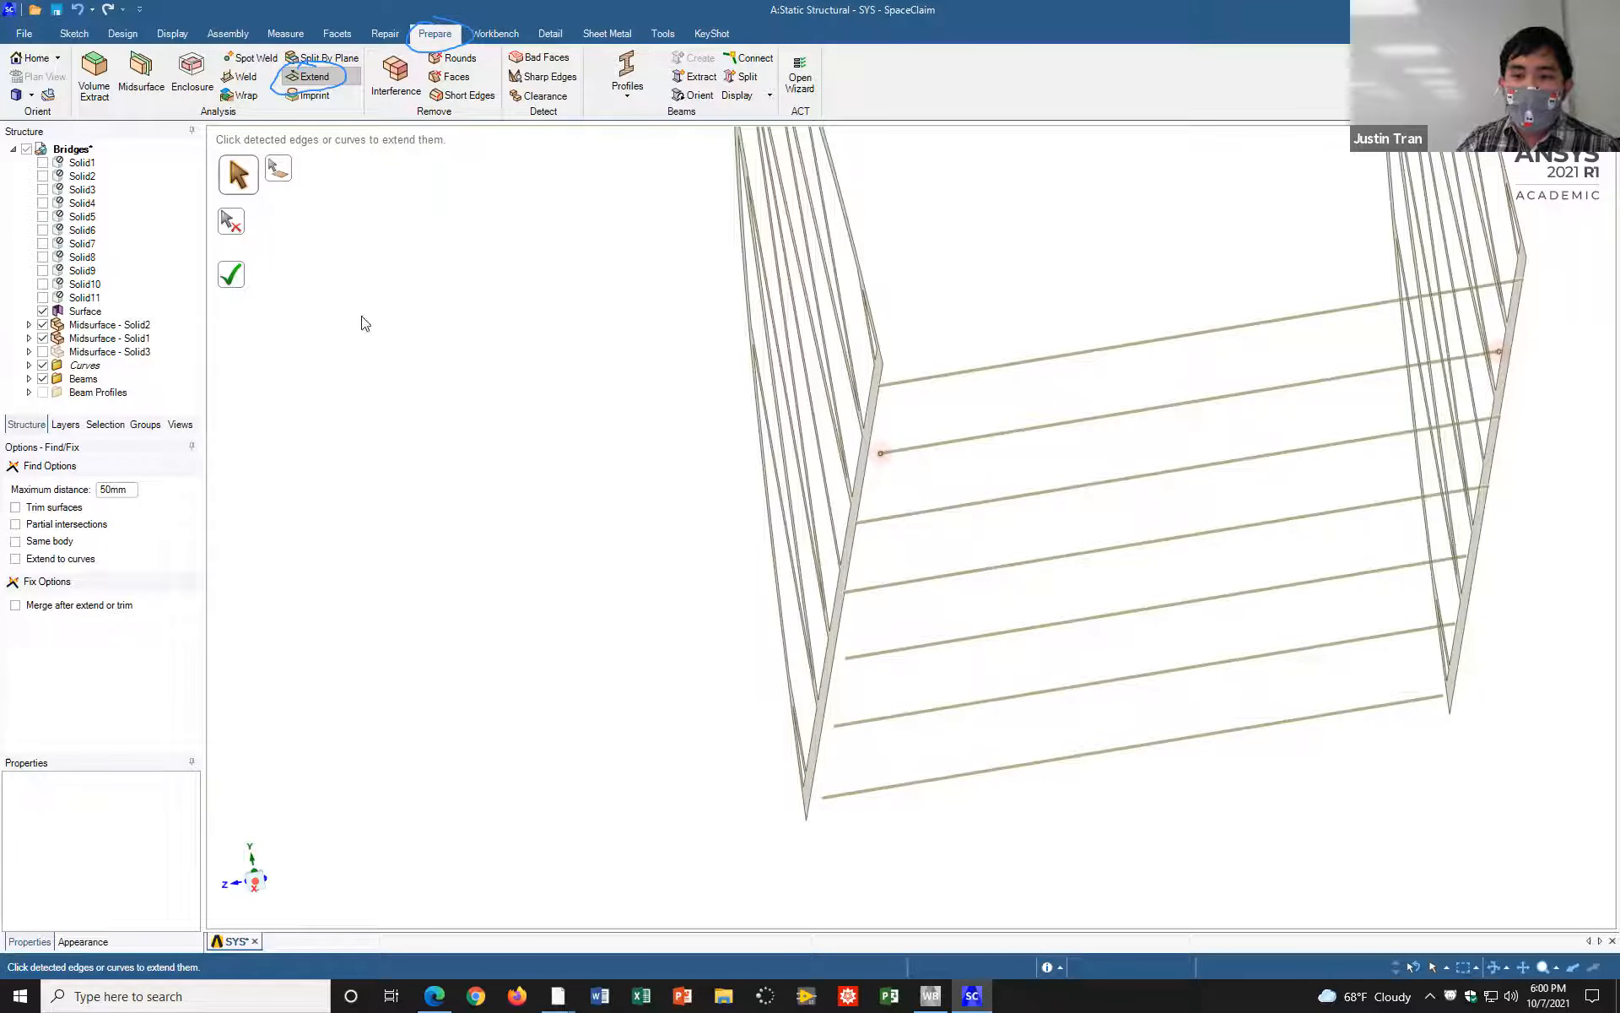
{"action": "left_click", "coordinate": [235, 277]}
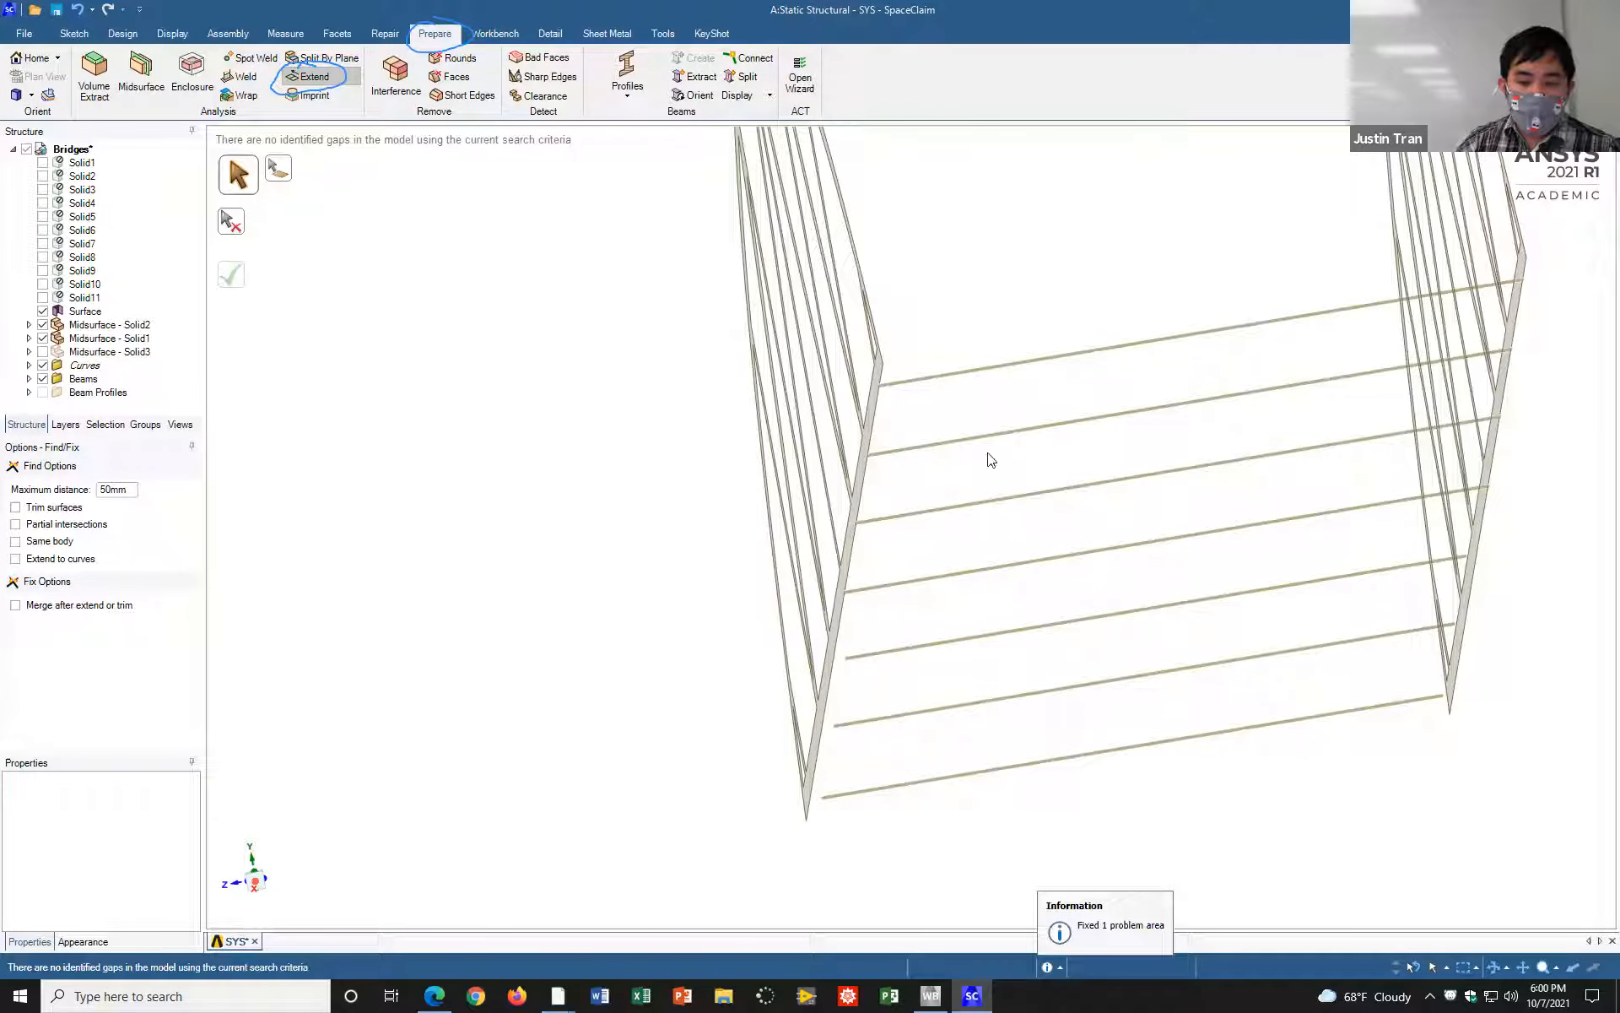
{"action": "mouse_move", "coordinate": [894, 460]}
{"action": "middle_mouse_down"}
{"action": "mouse_move", "coordinate": [905, 471]}
{"action": "mouse_move", "coordinate": [909, 441]}
{"action": "middle_mouse_up"}
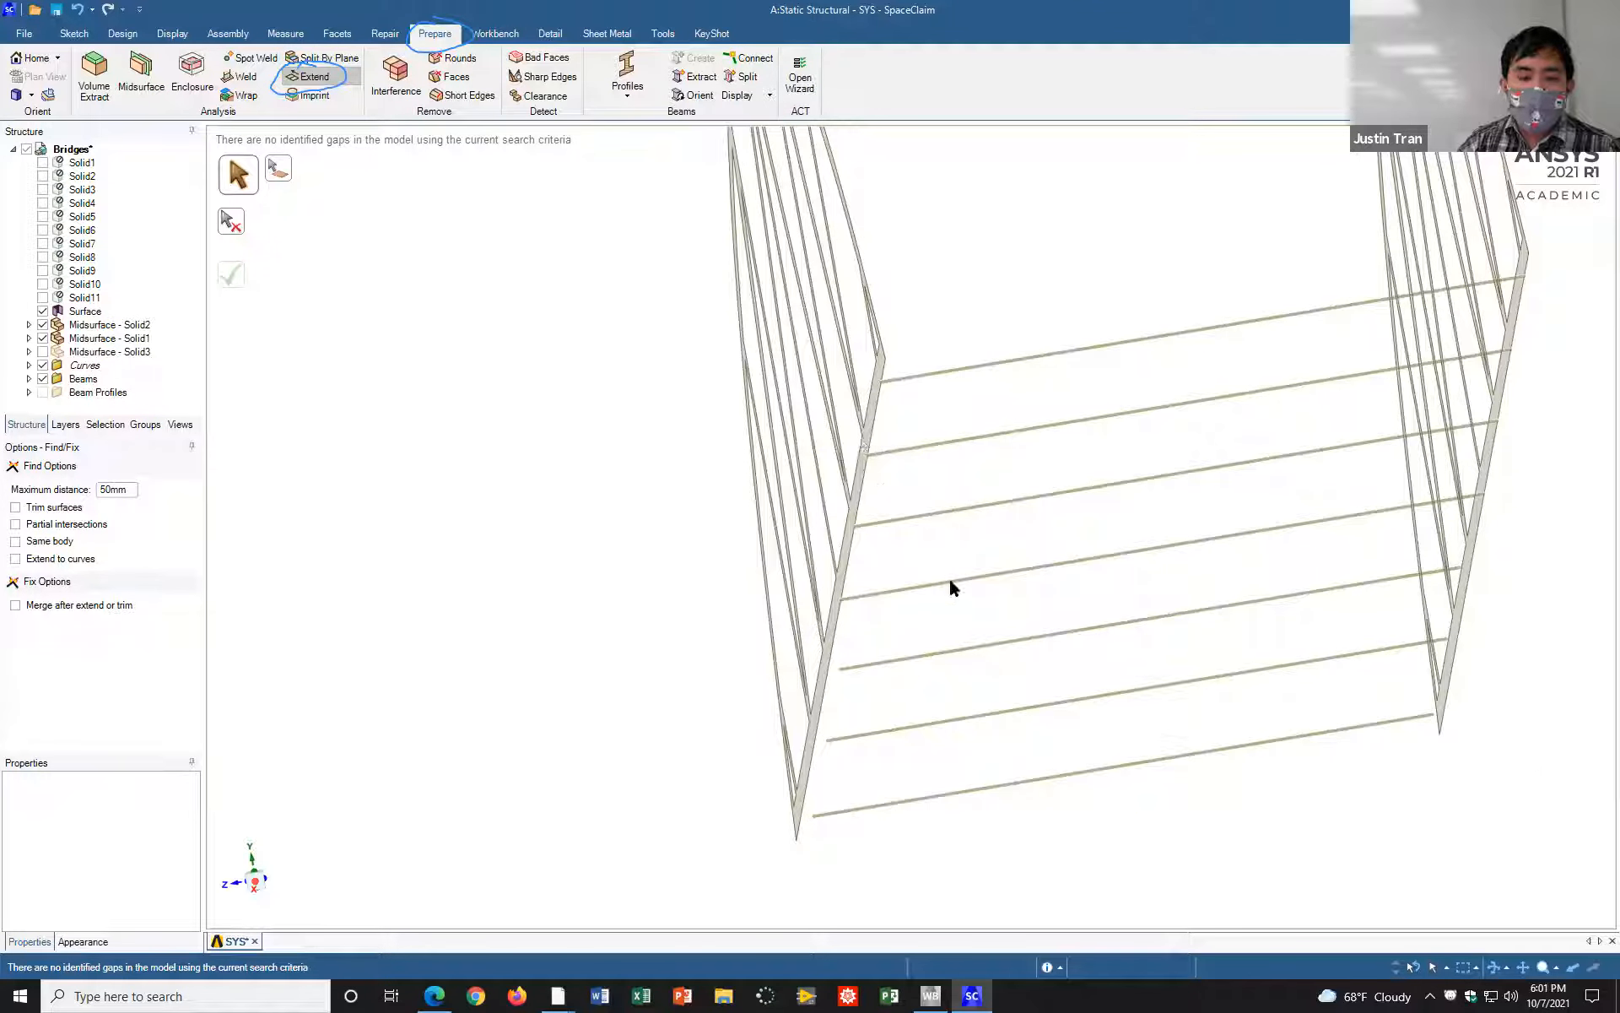
{"action": "left_click", "coordinate": [934, 327]}
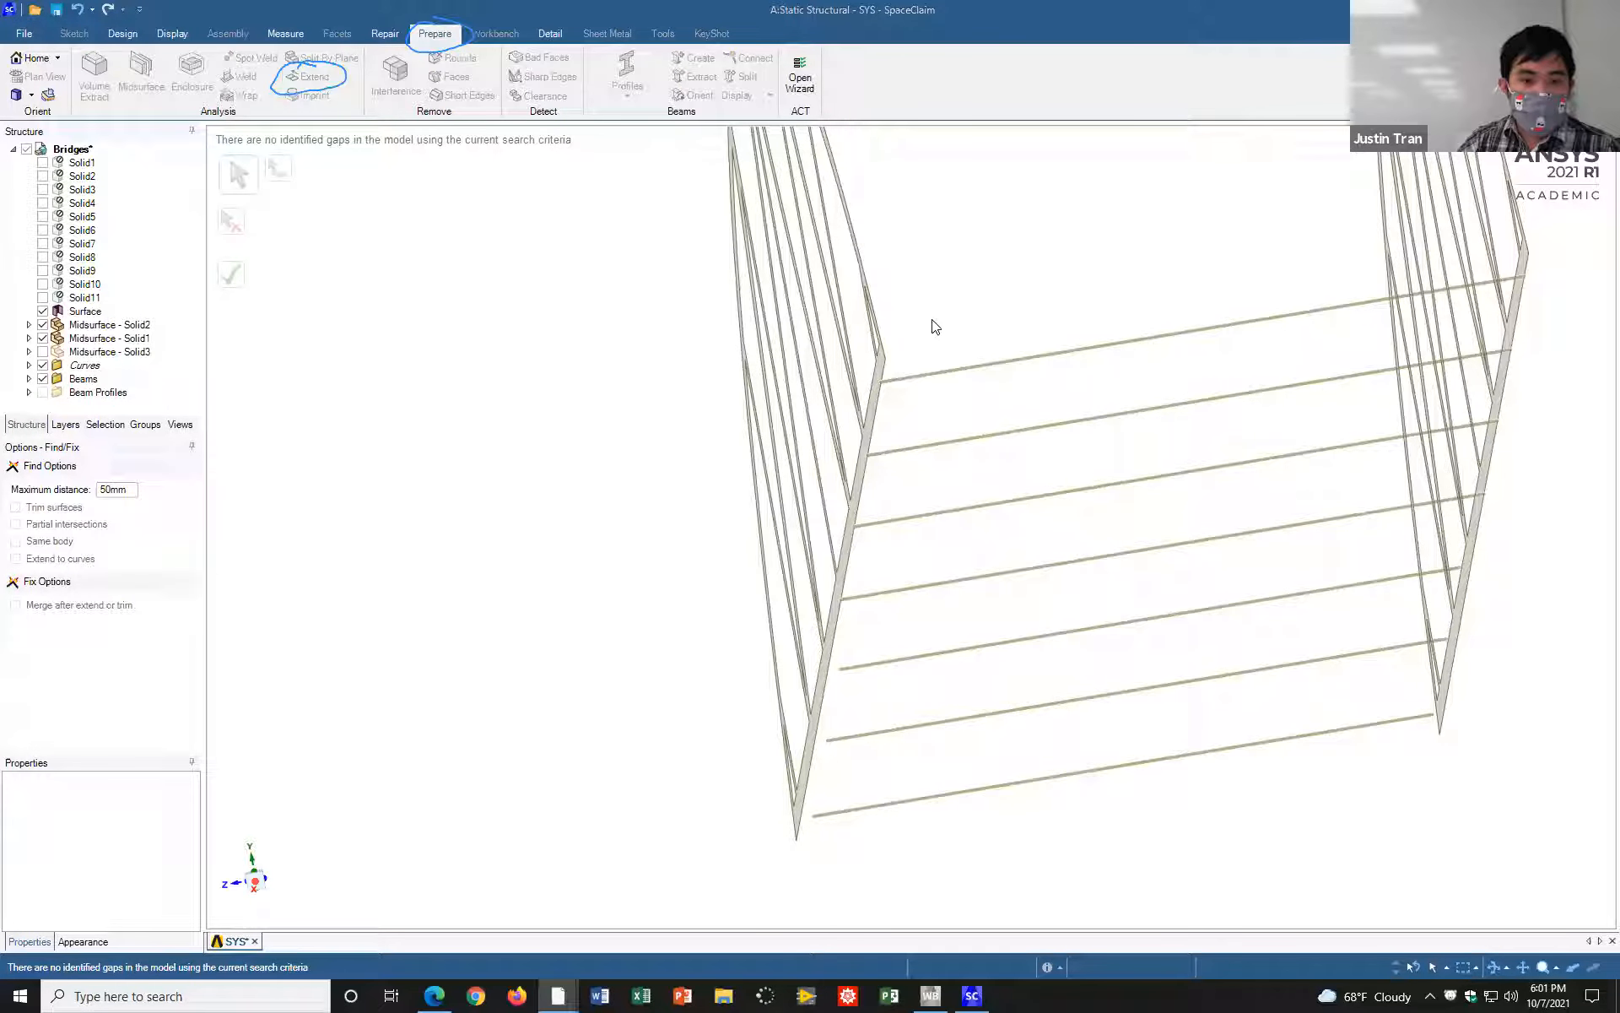
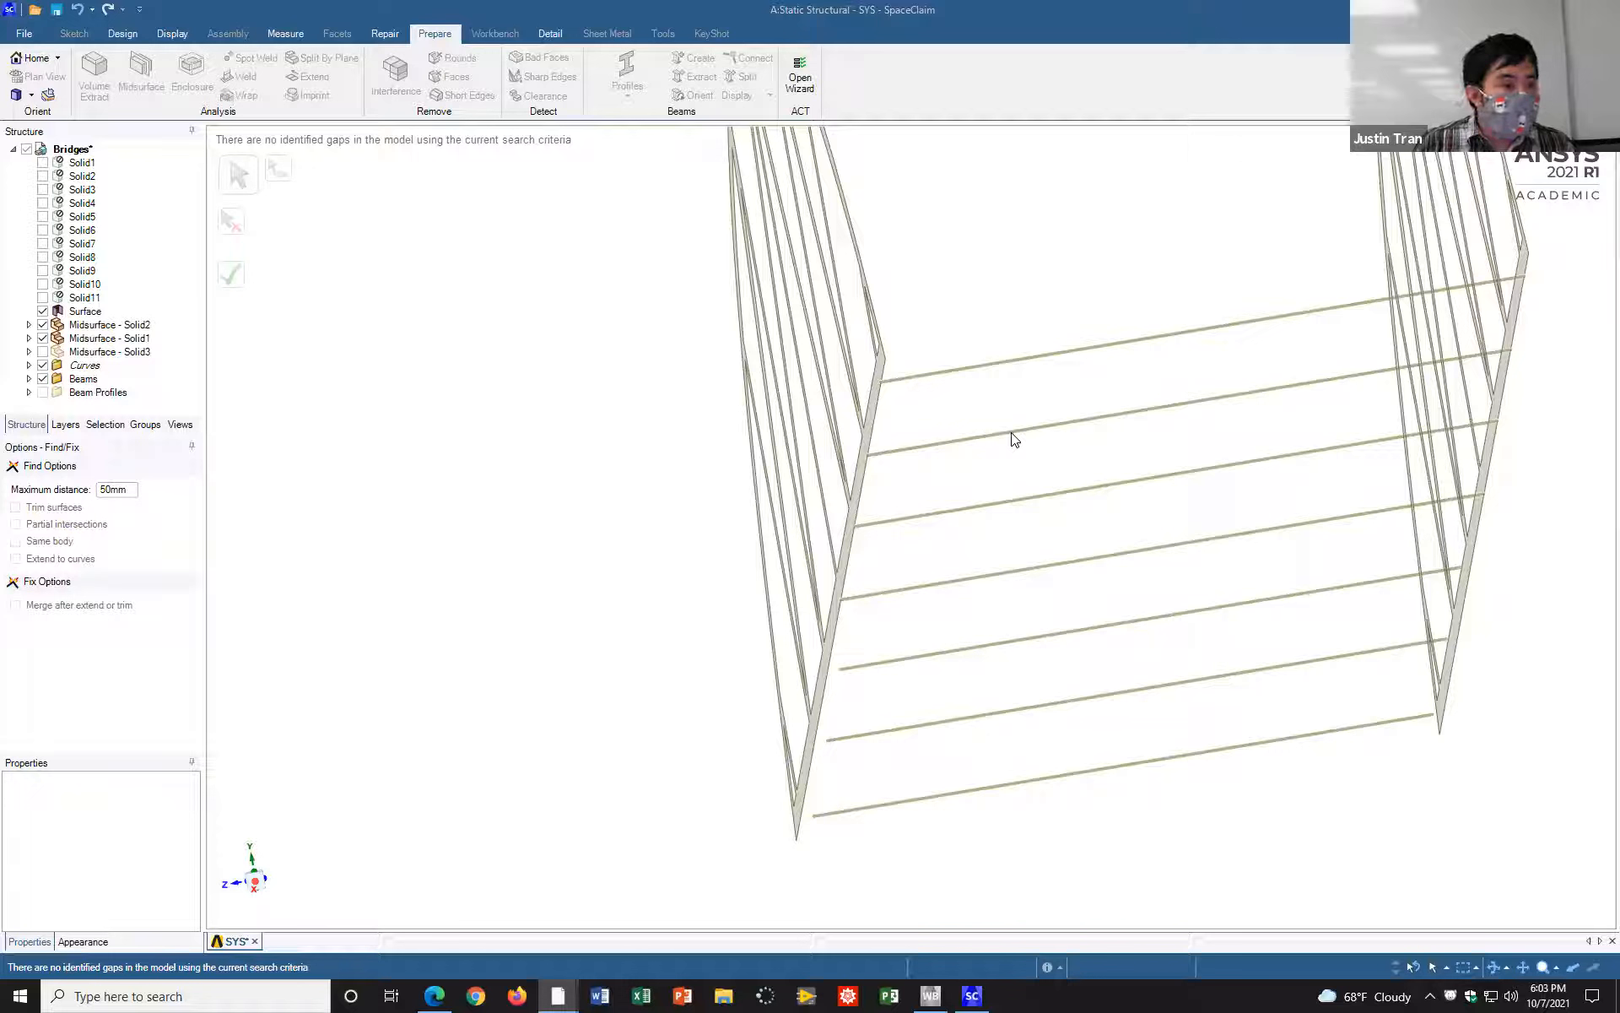
Step: Show the Solid3 deck midsurface to compare it with the crossbeams and trusses, and hide it again
{"action": "left_click", "coordinate": [42, 351]}
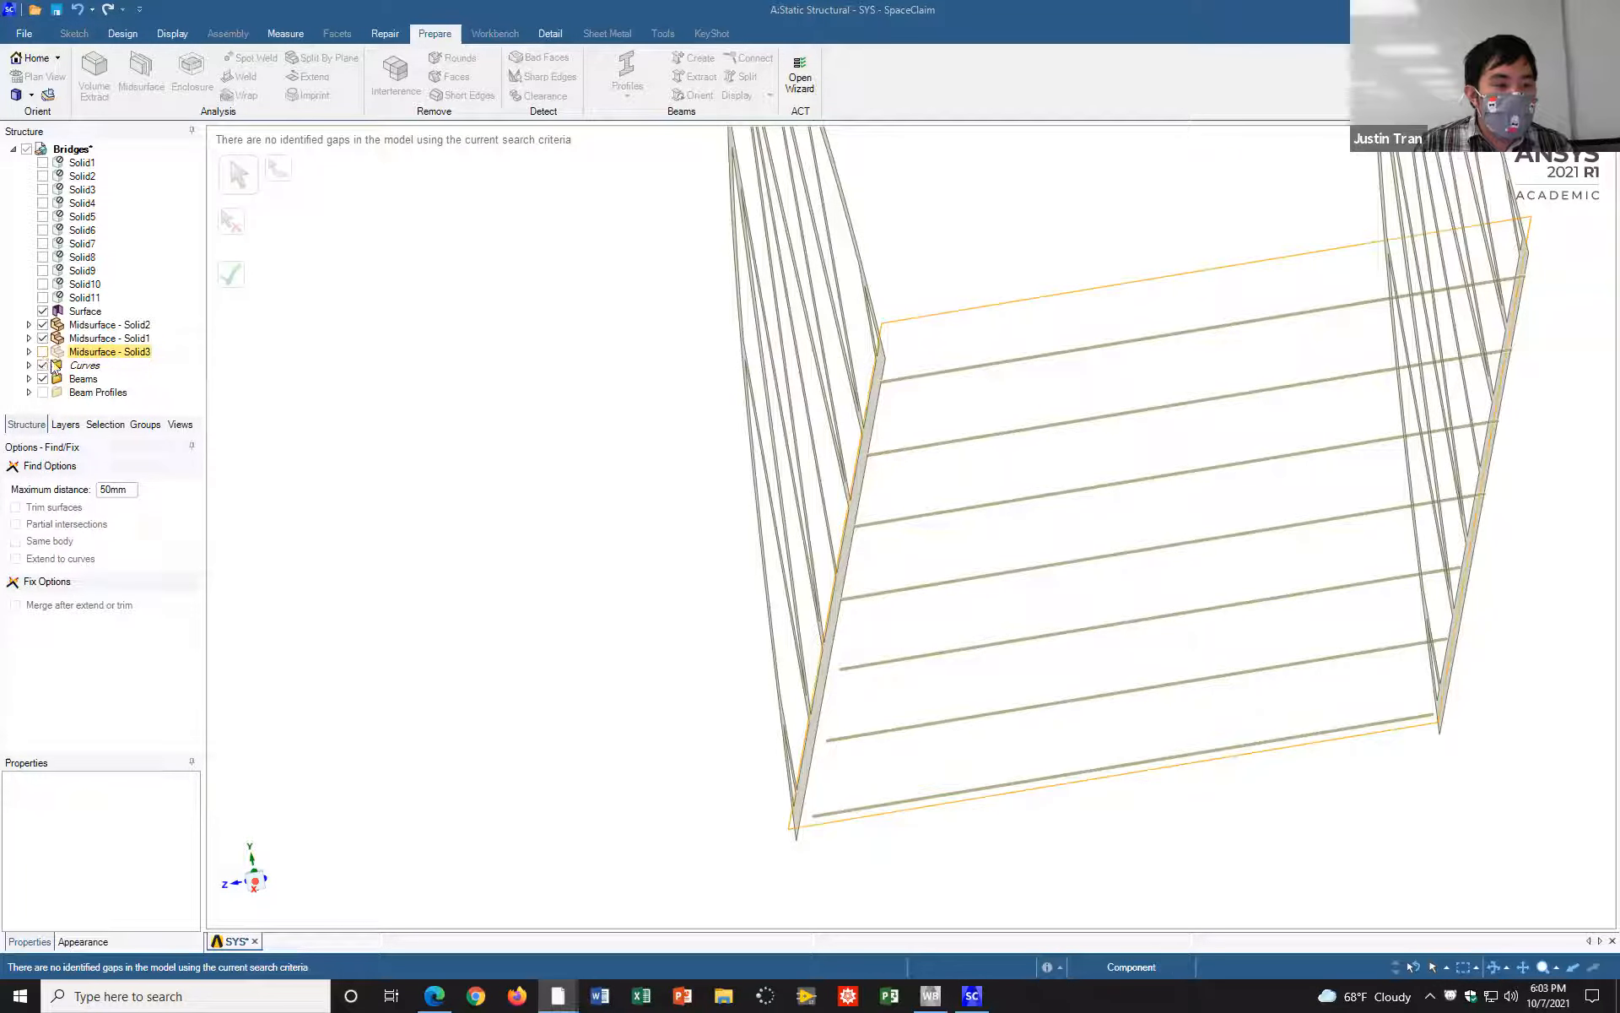
{"action": "left_click", "coordinate": [42, 351]}
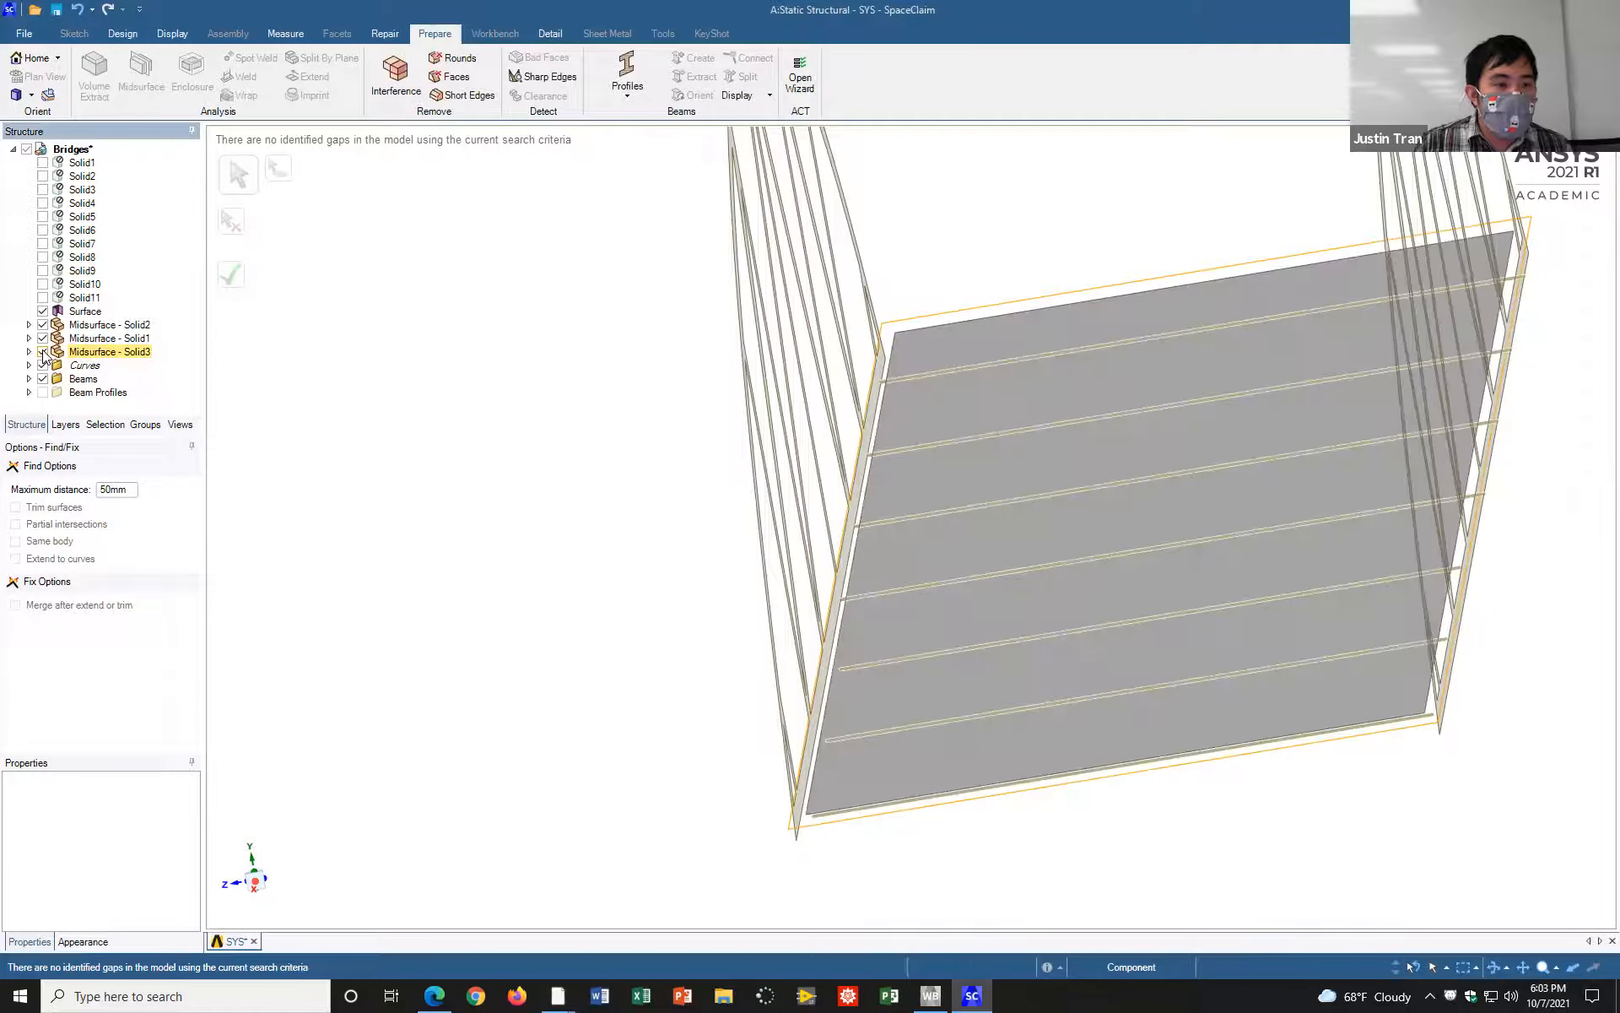
{"action": "left_click", "coordinate": [42, 351]}
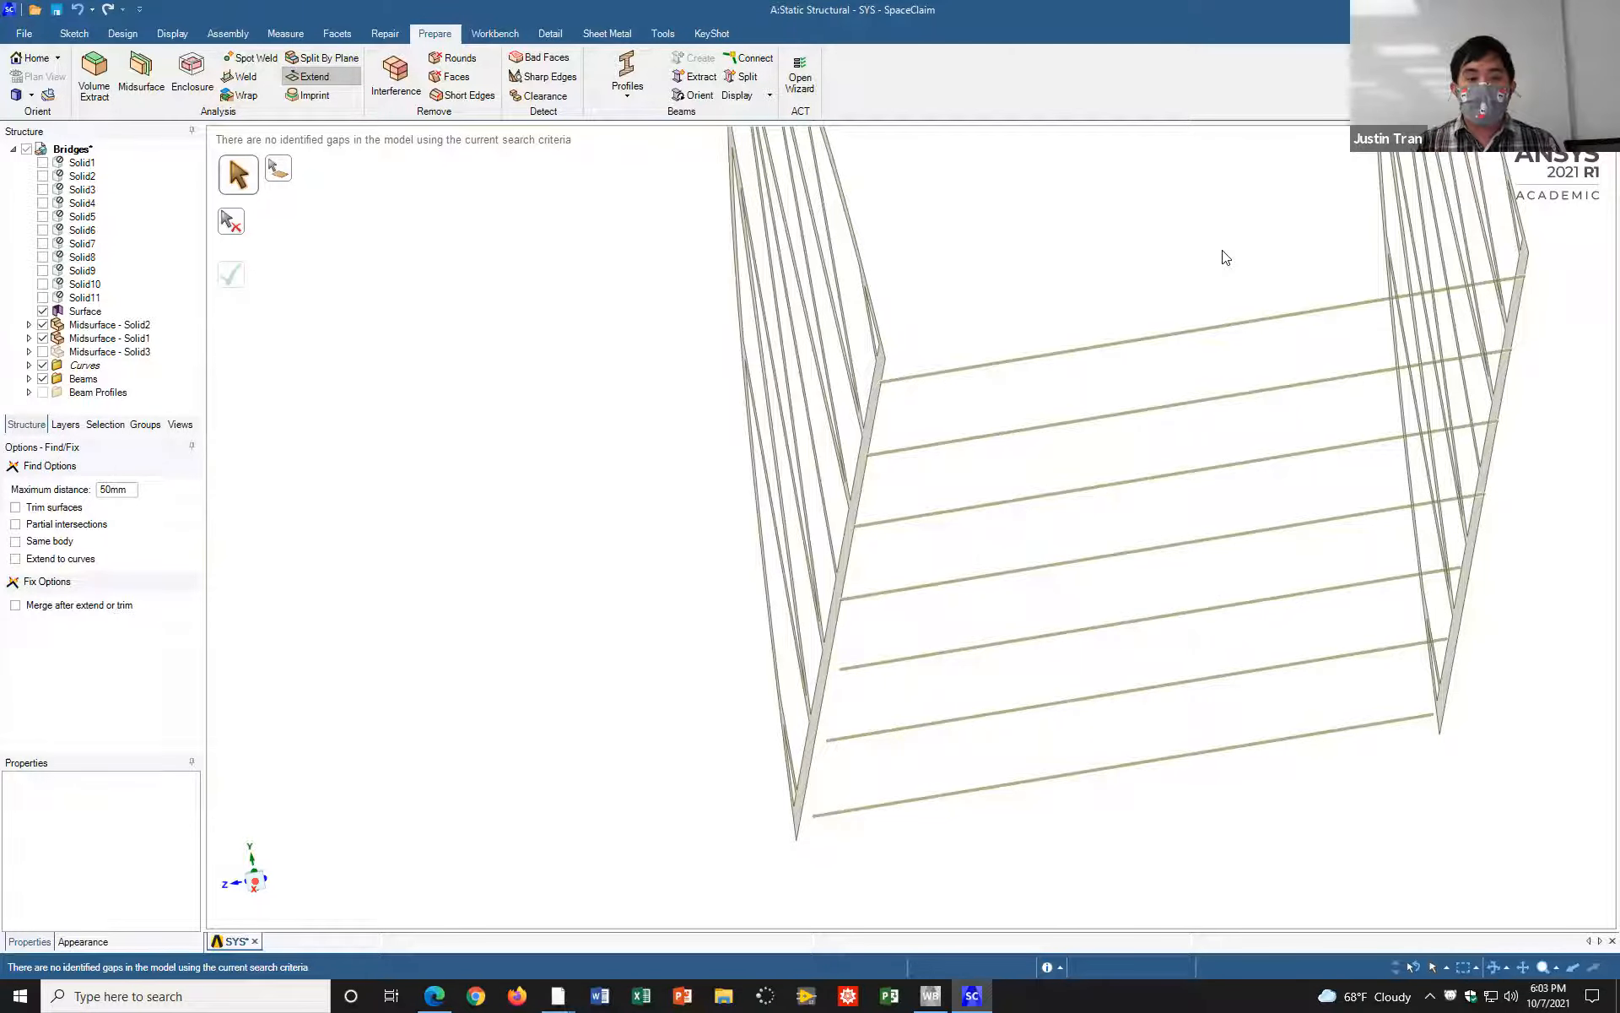
Step: Measure the distance between the third crossbeam from the near end and the lower chord's bottom edge
{"action": "left_click", "coordinate": [281, 33]}
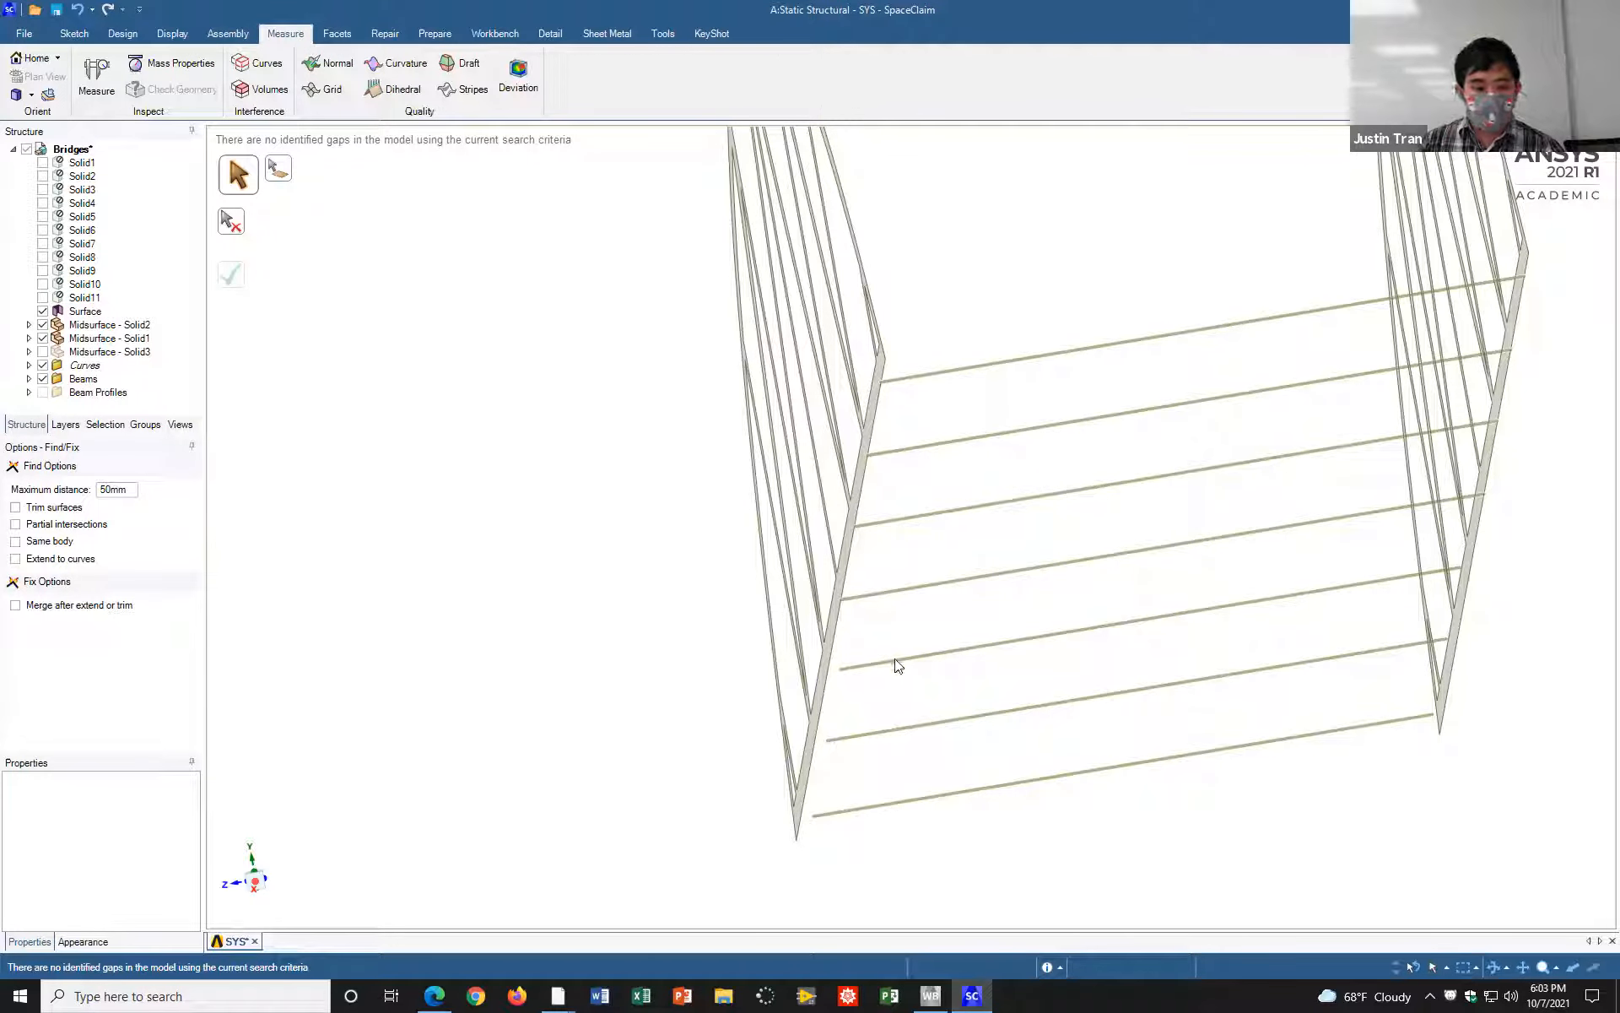
{"action": "left_click", "coordinate": [97, 76]}
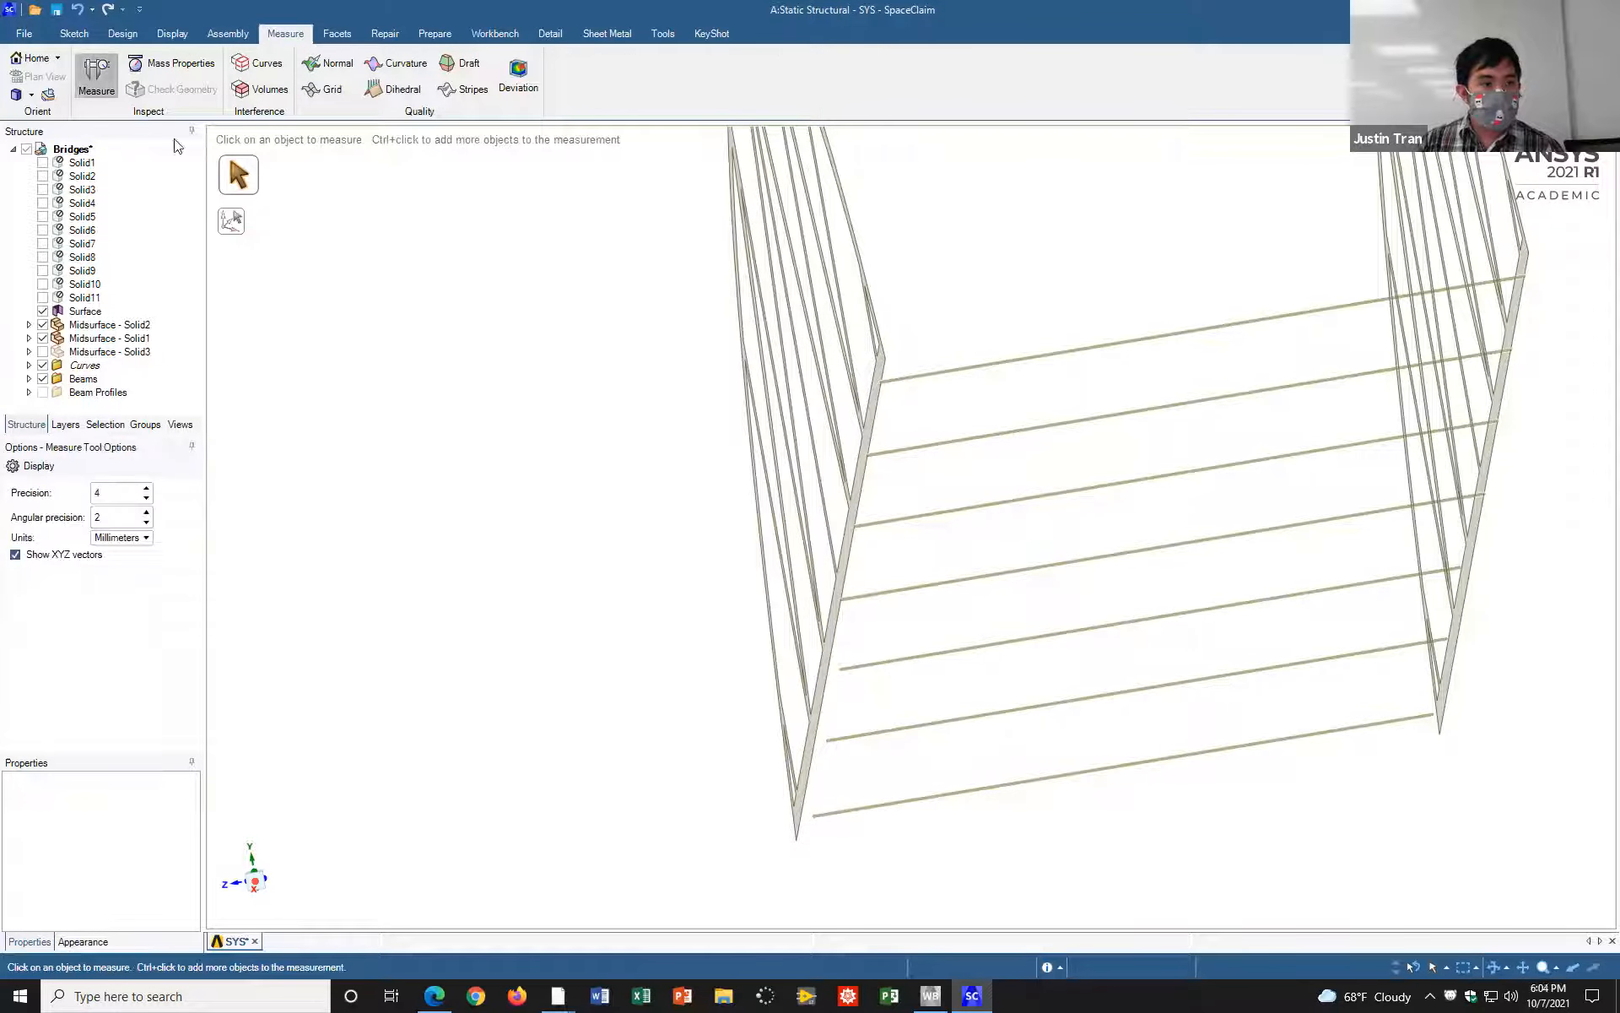
{"action": "left_click", "coordinate": [882, 665]}
{"action": "middle_click_drag", "start_coordinate": [852, 685], "coordinate": [769, 640]}
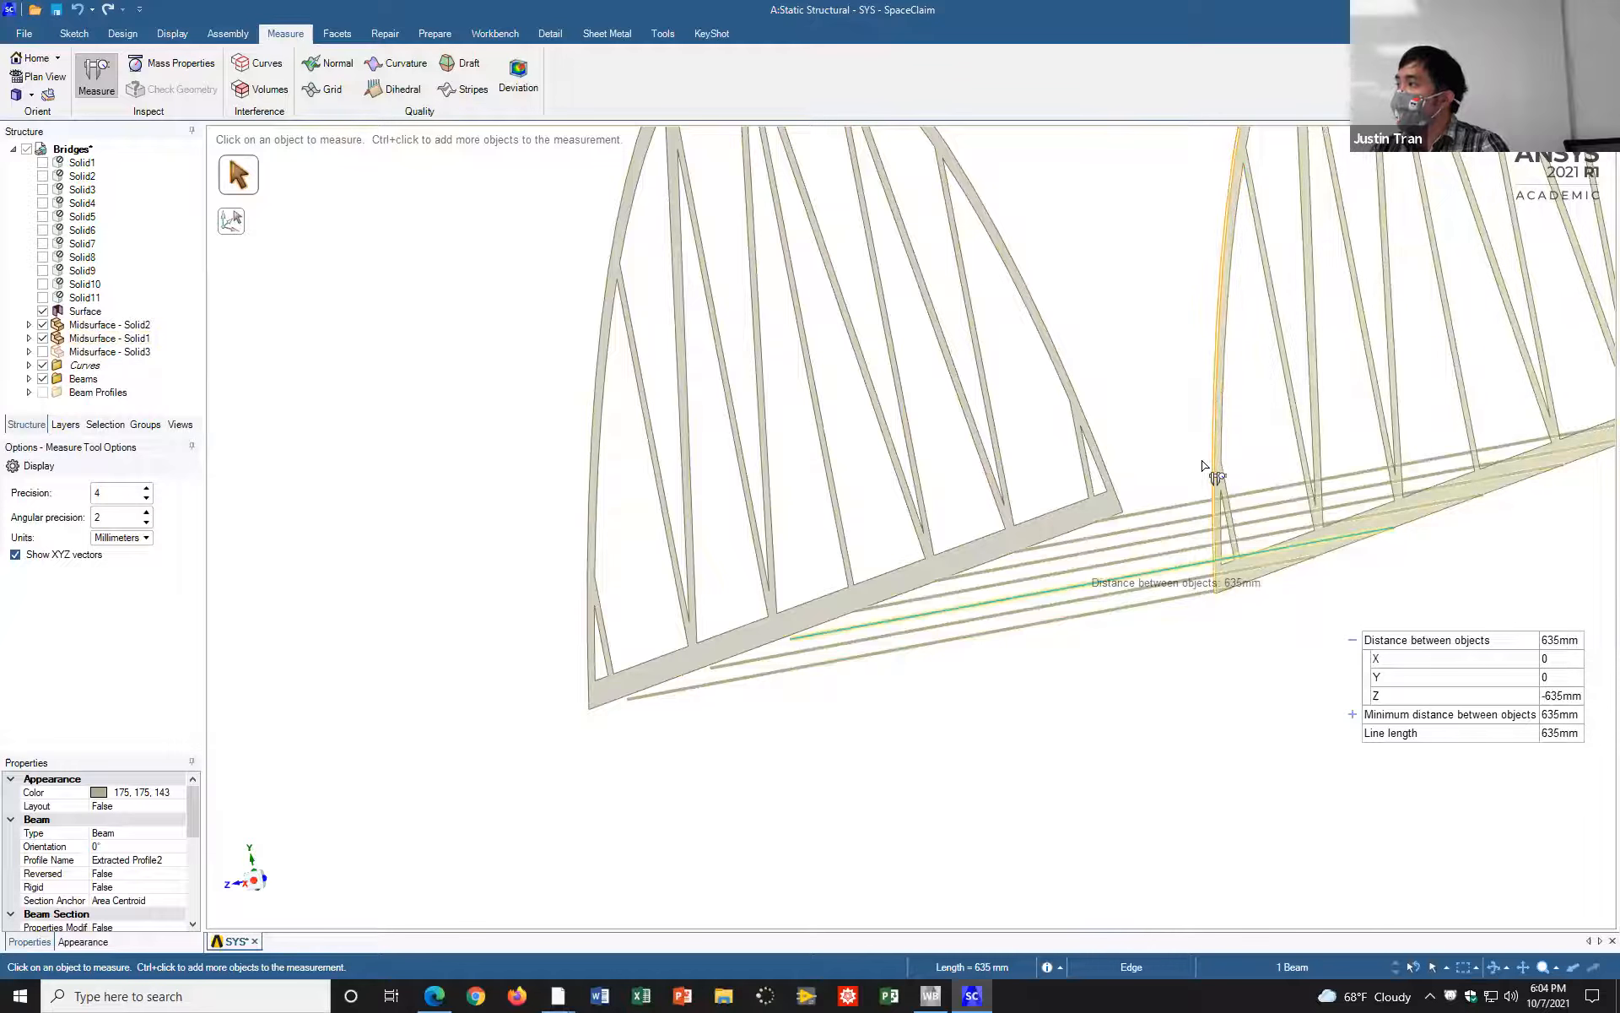
{"action": "middle_click_drag", "start_coordinate": [839, 624], "coordinate": [798, 676]}
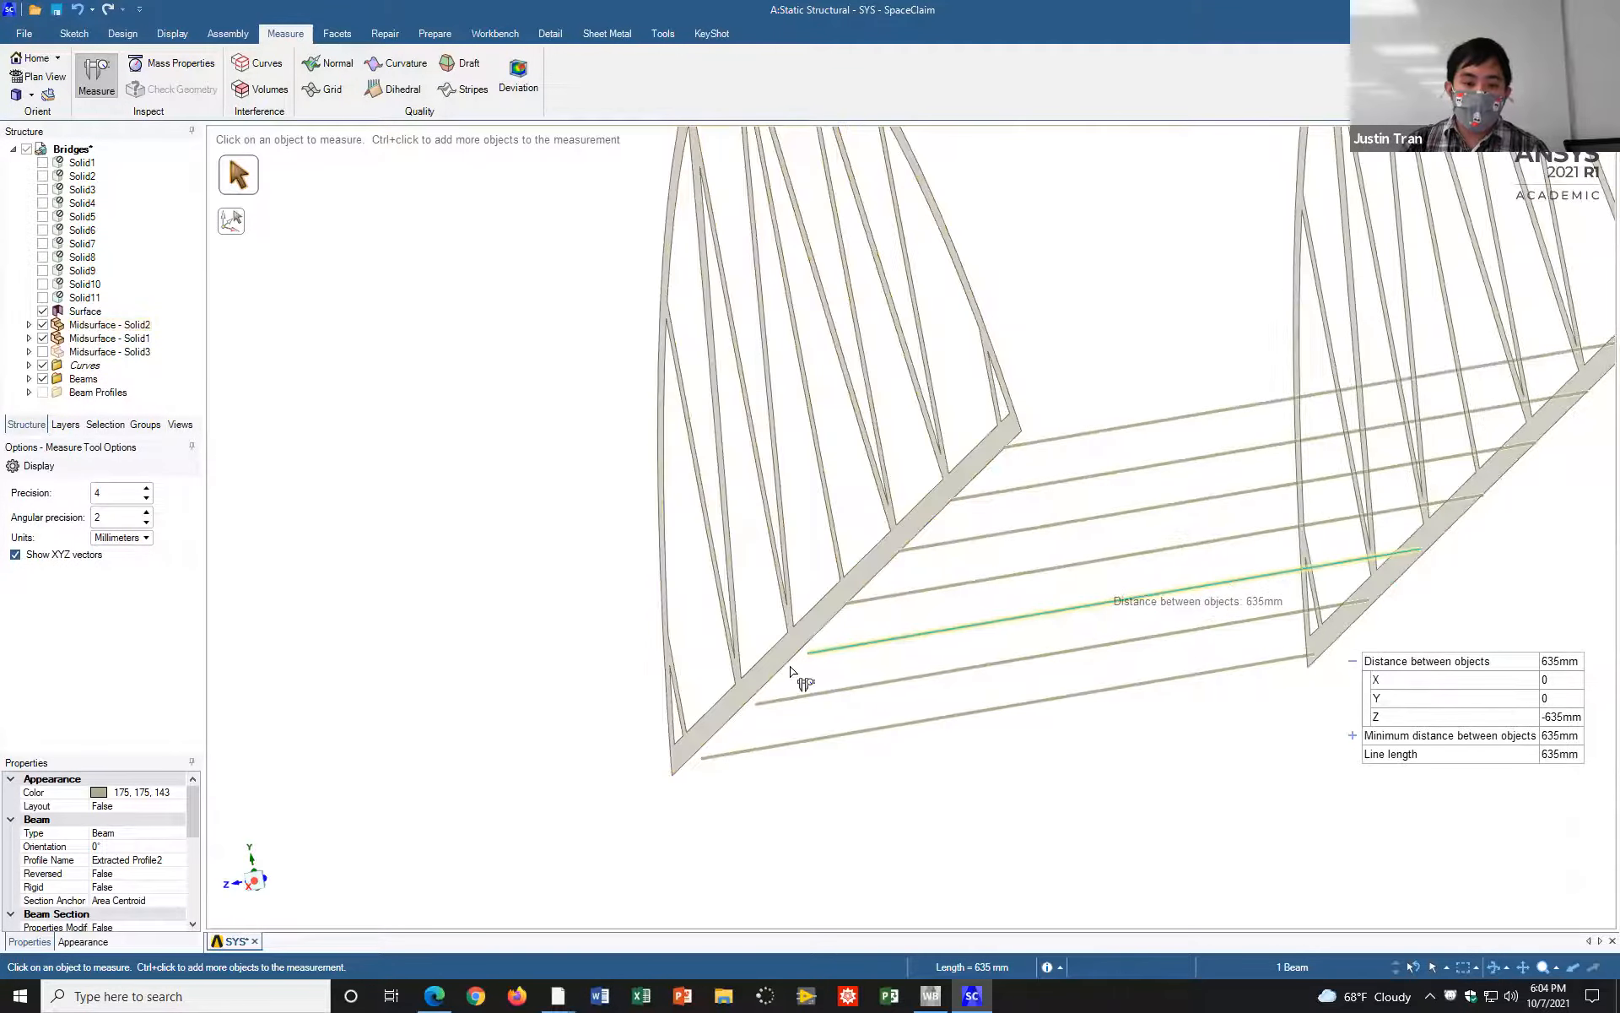
{"action": "left_click", "coordinate": [787, 666], "text": "ctrl"}
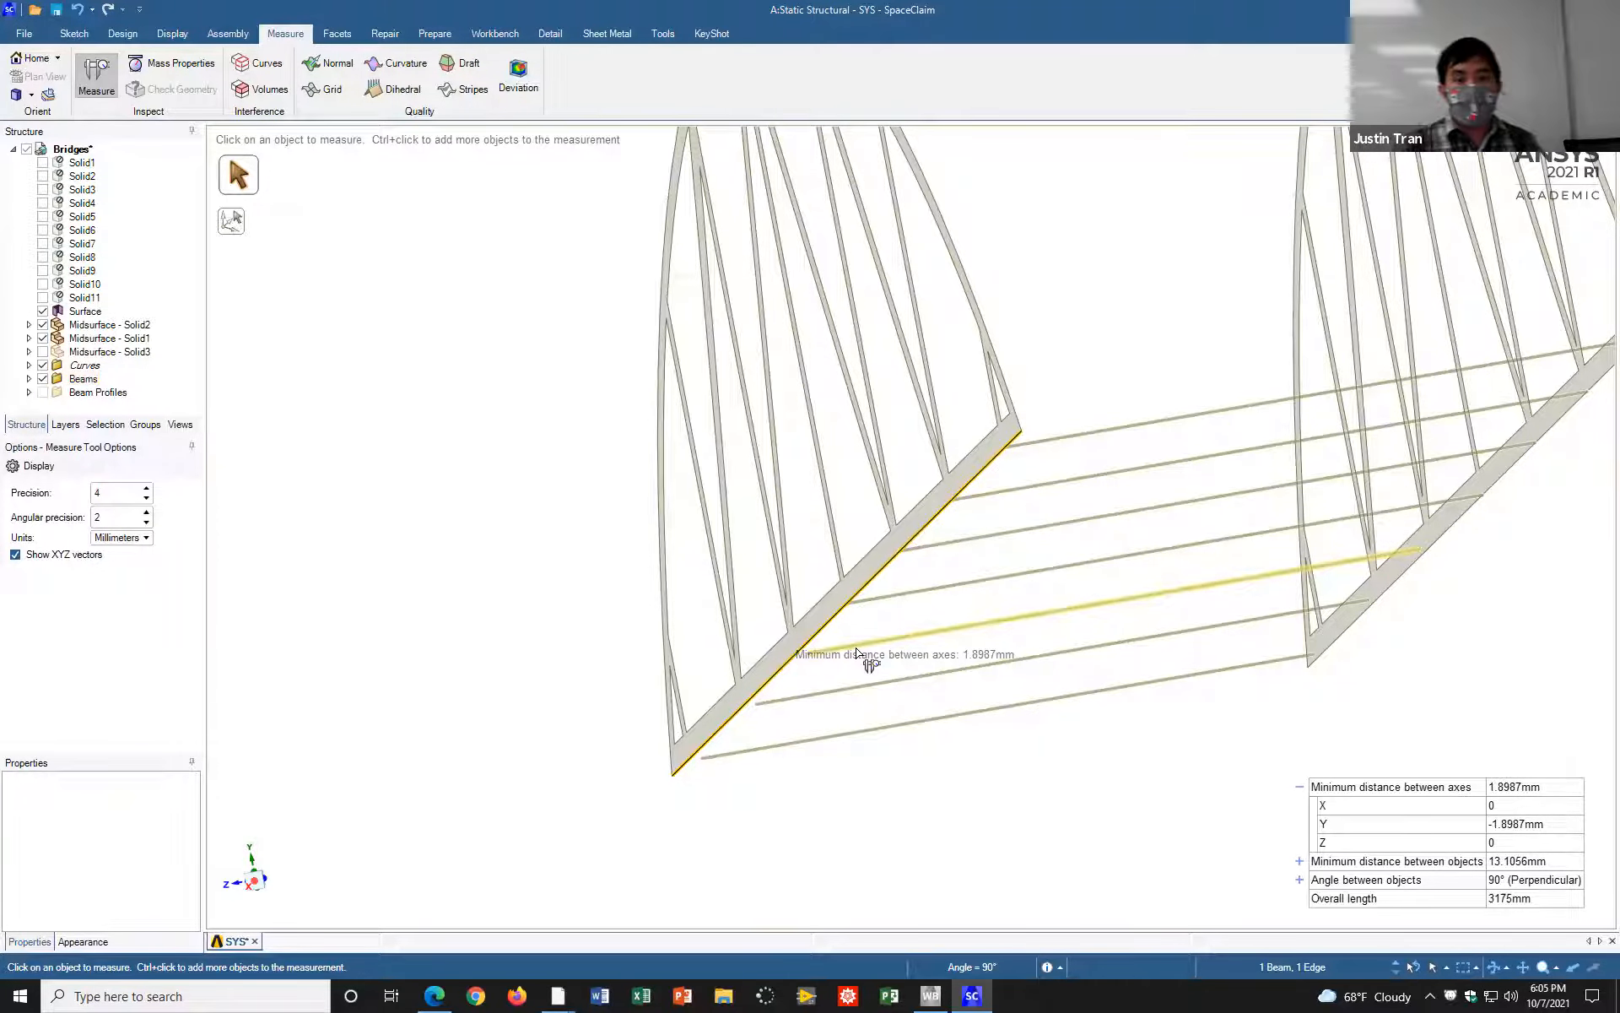
{"action": "key", "text": "alt+Tab"}
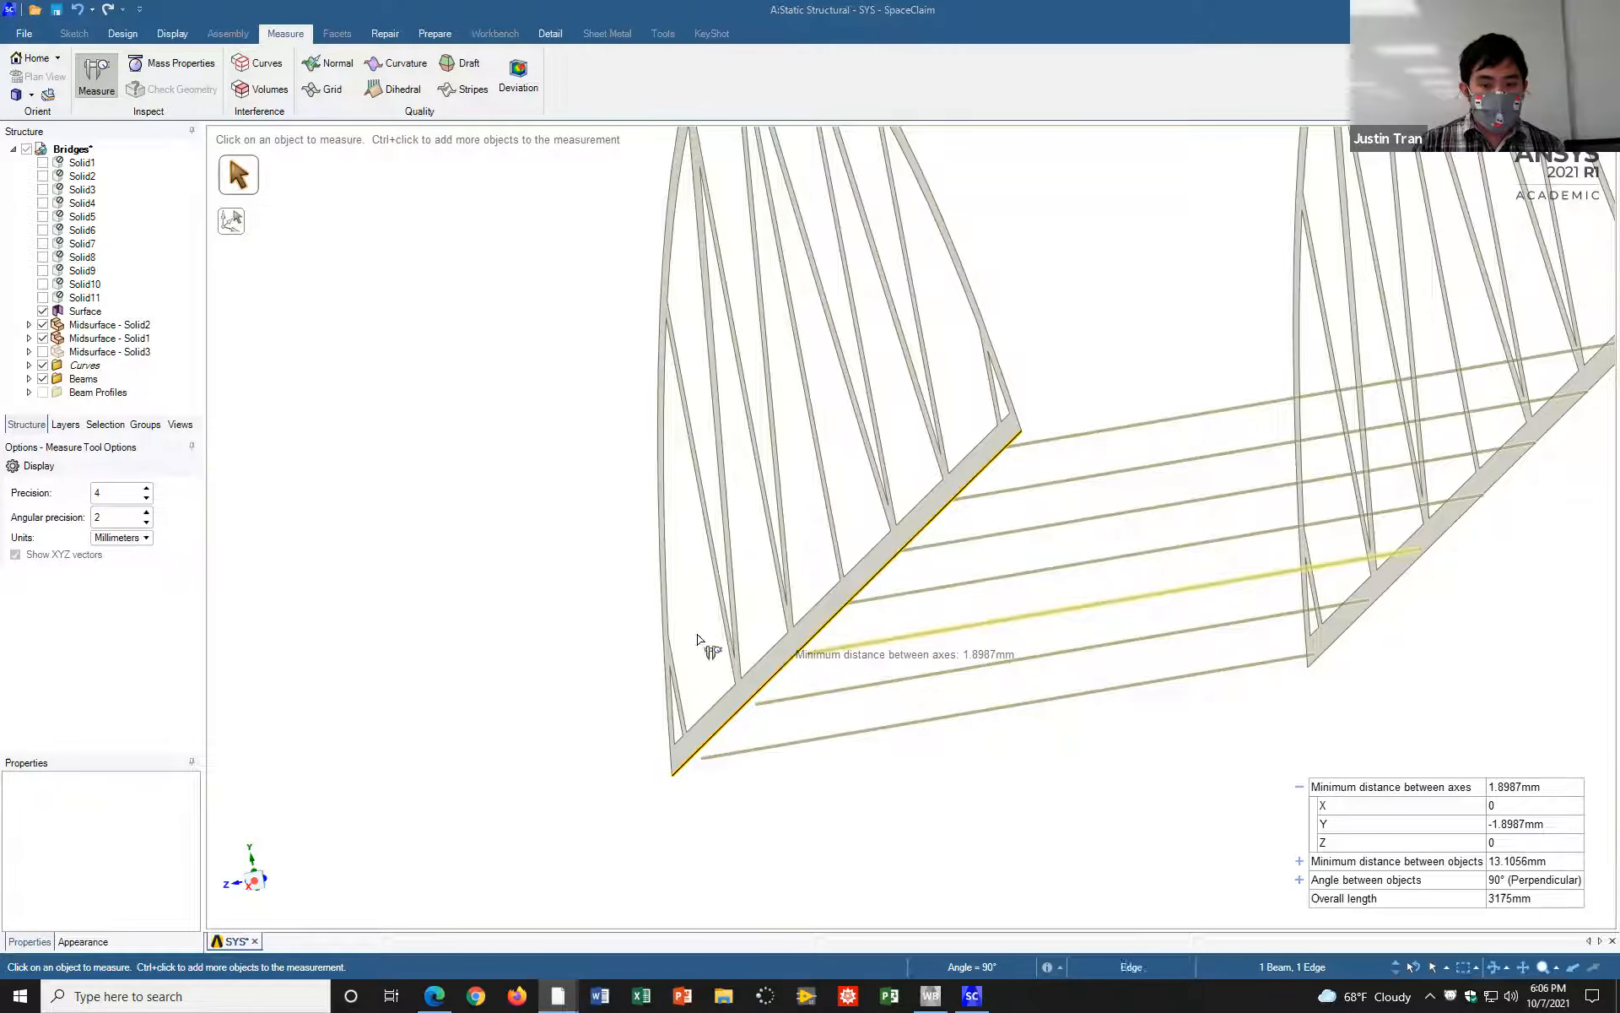
{"action": "left_click", "coordinate": [587, 616]}
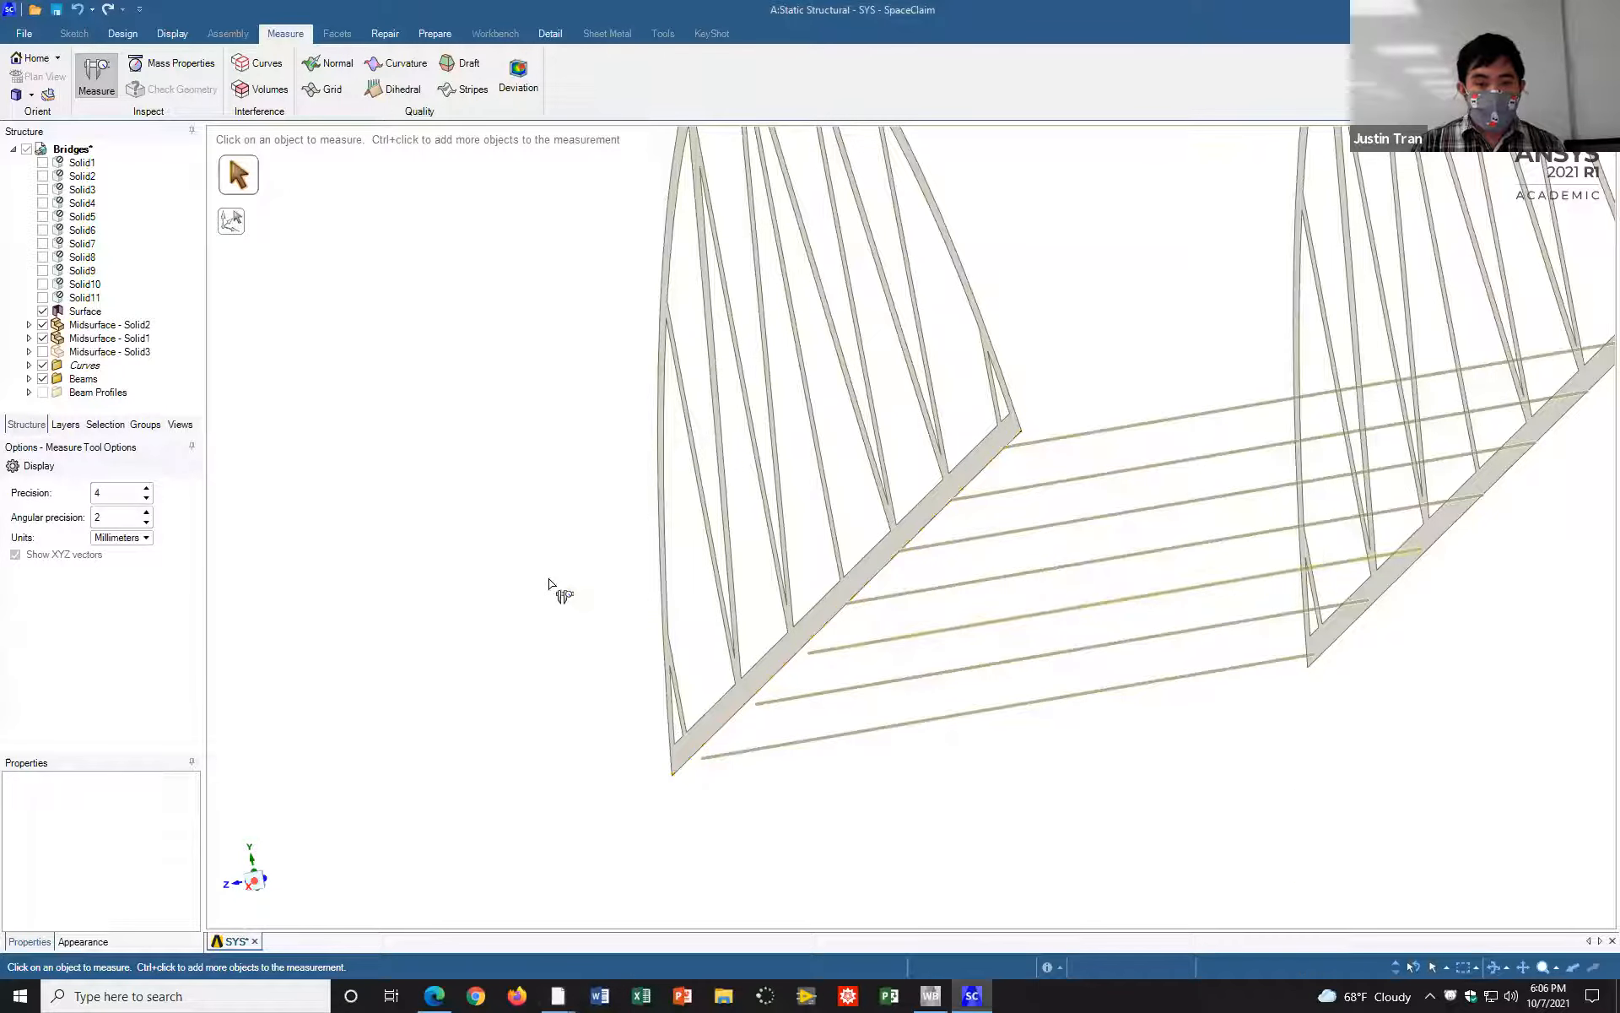
Step: Move the third crossbeam from the near end 1.9 mm upward along the vertical axis
{"action": "left_click", "coordinate": [127, 37]}
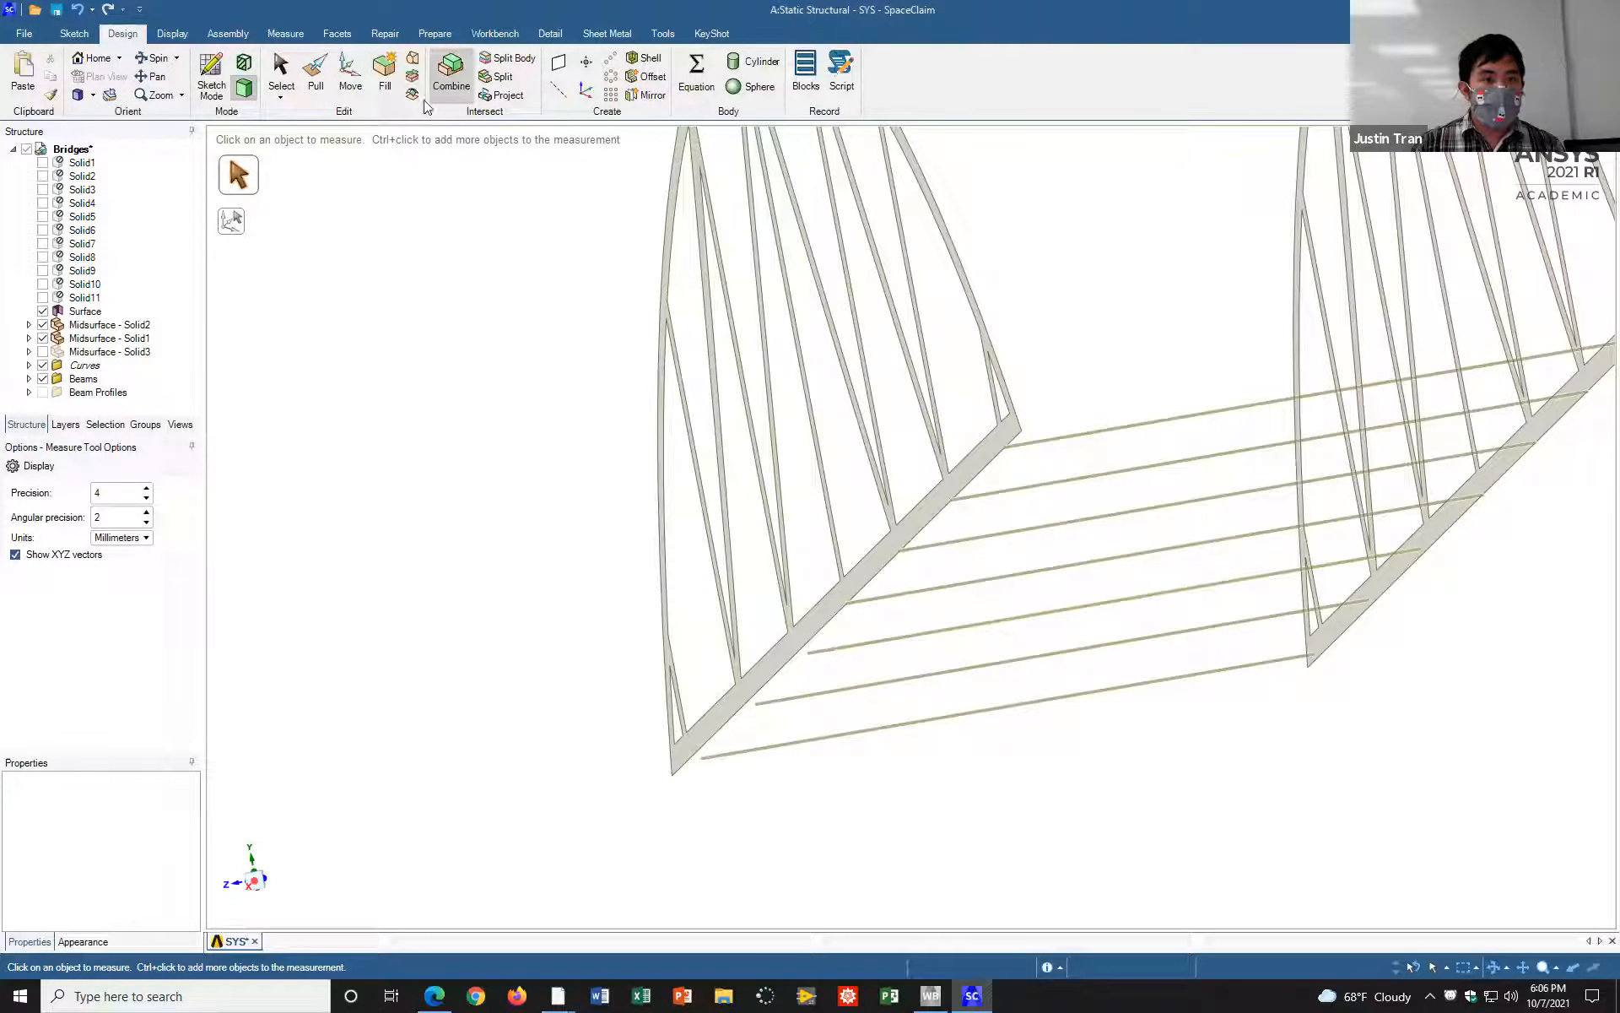
{"action": "left_click", "coordinate": [345, 93]}
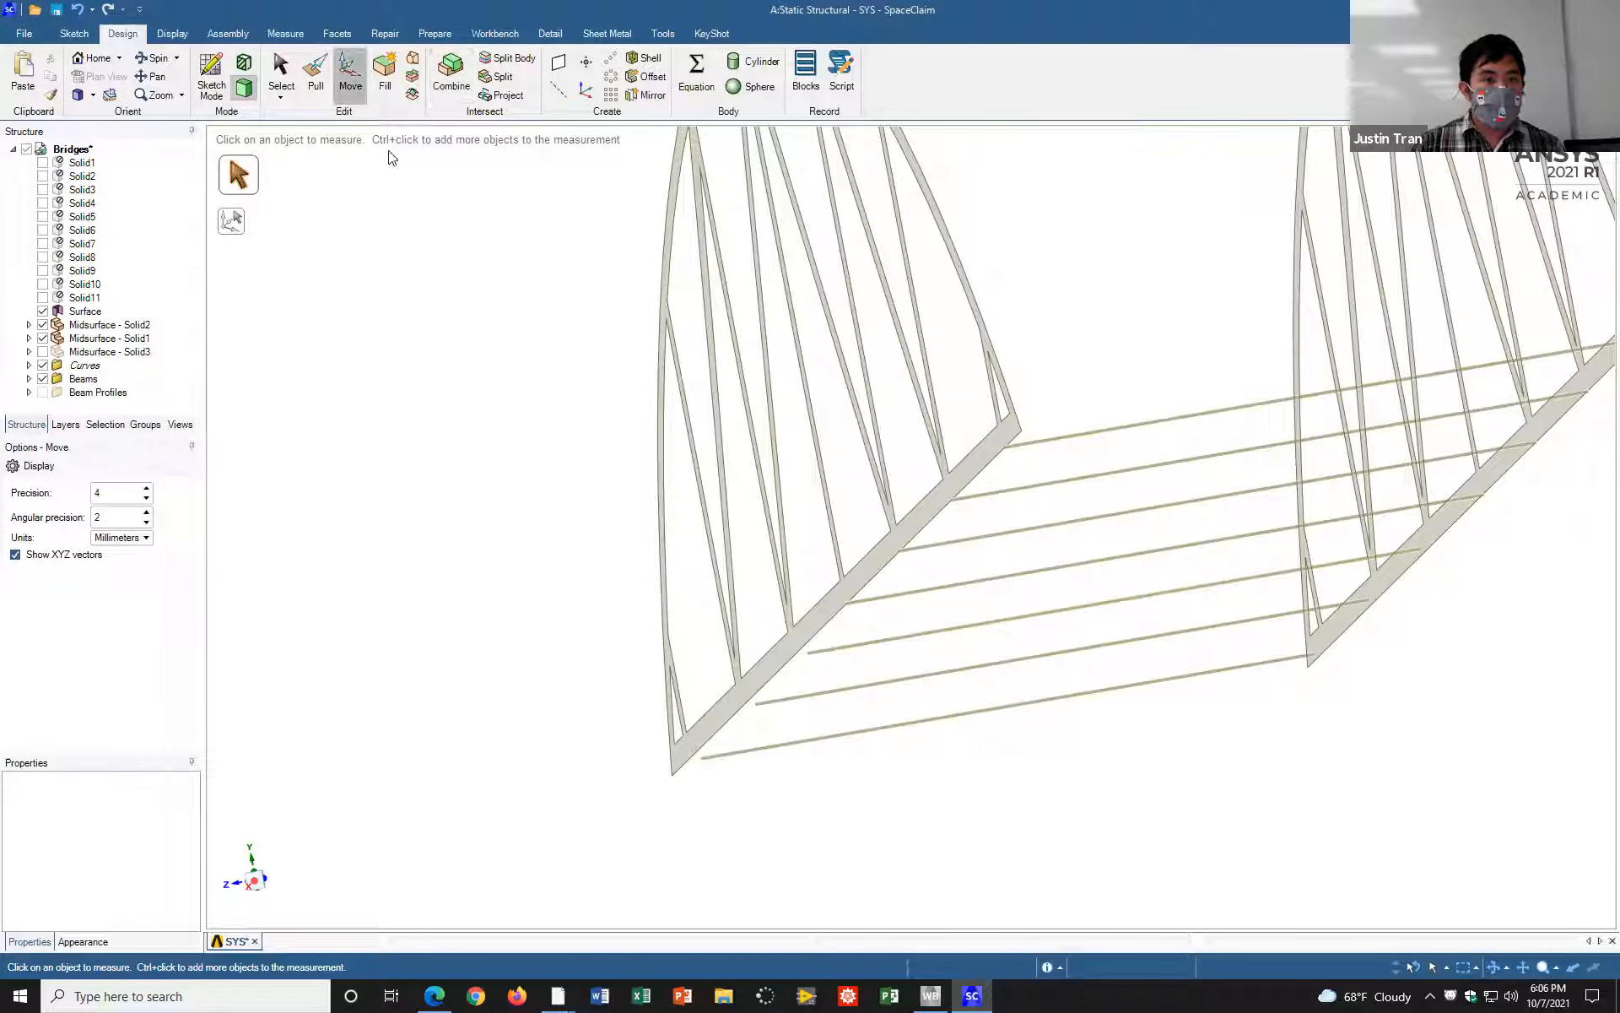
{"action": "left_click", "coordinate": [944, 639]}
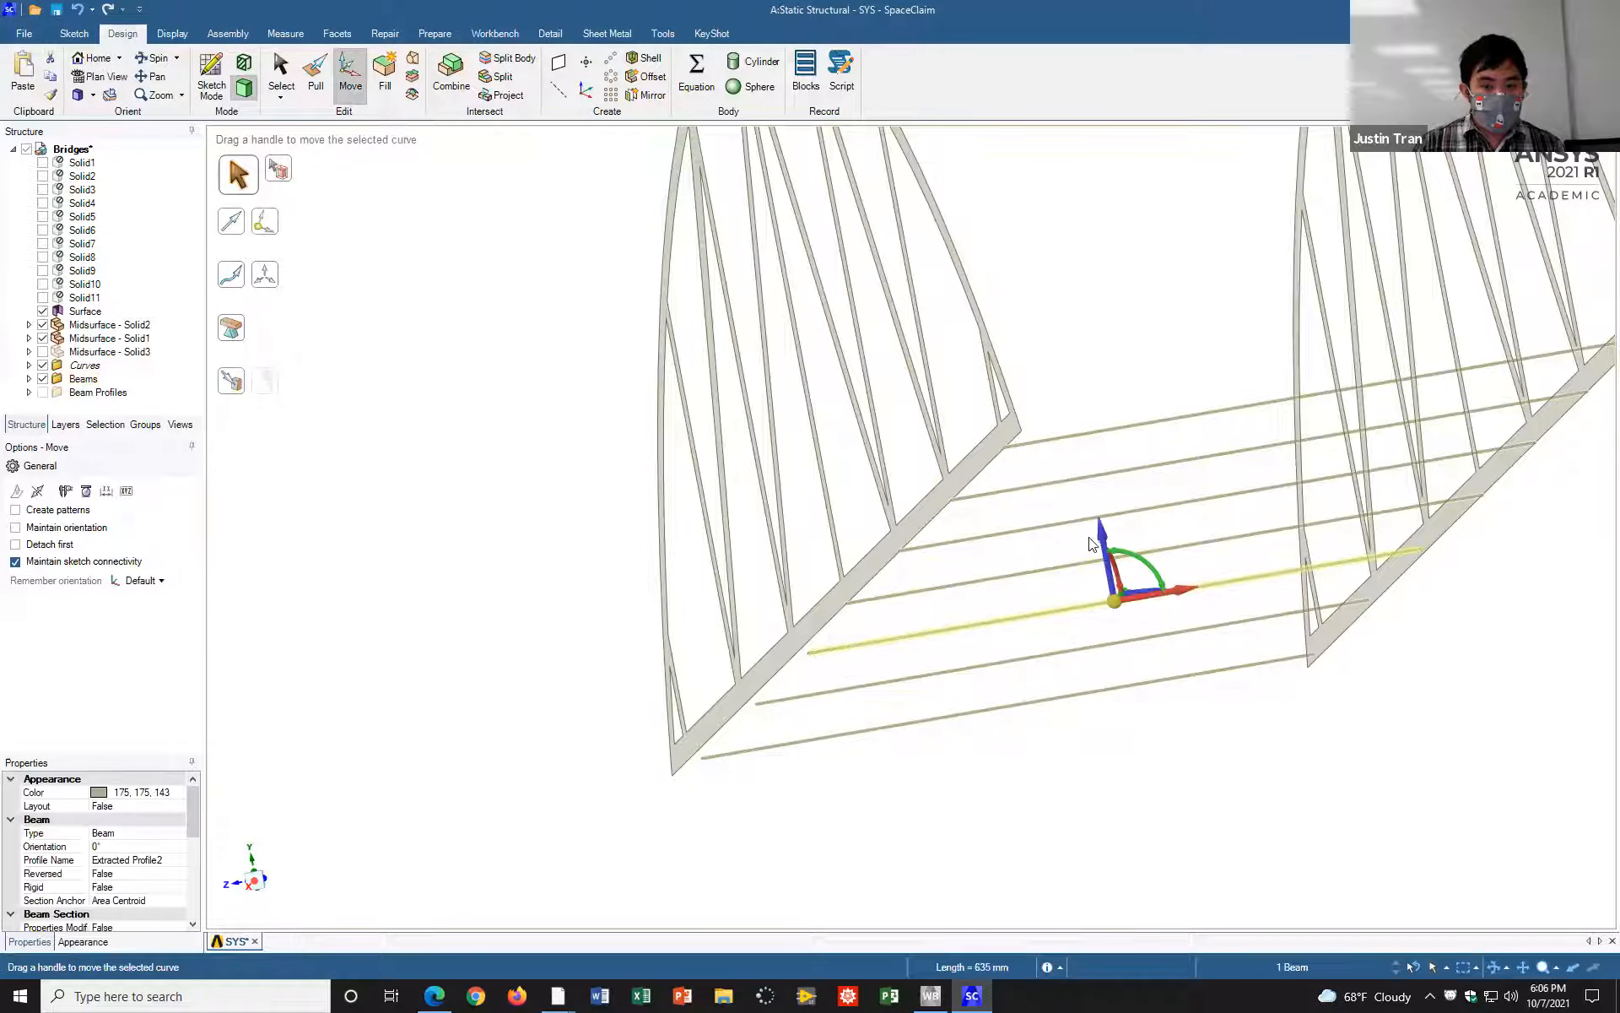
{"action": "left_click_drag", "start_coordinate": [1102, 538], "coordinate": [1072, 523]}
{"action": "type", "text": "1.89"}
{"action": "key", "text": "Return"}
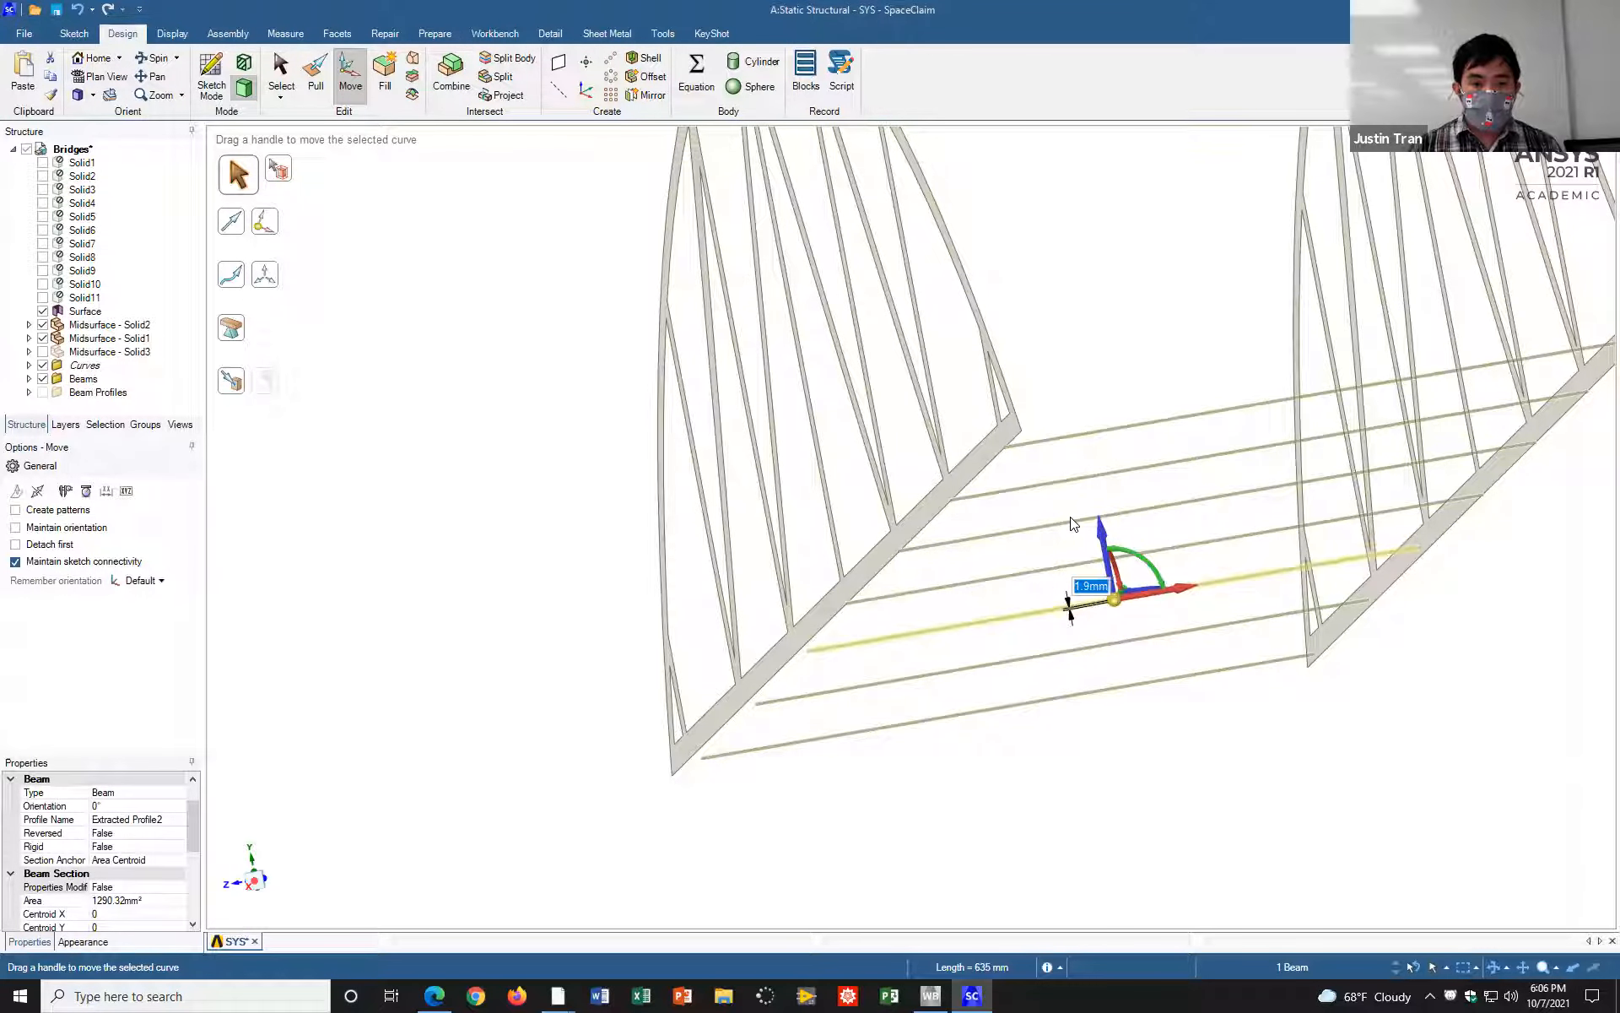
{"action": "left_click", "coordinate": [429, 578]}
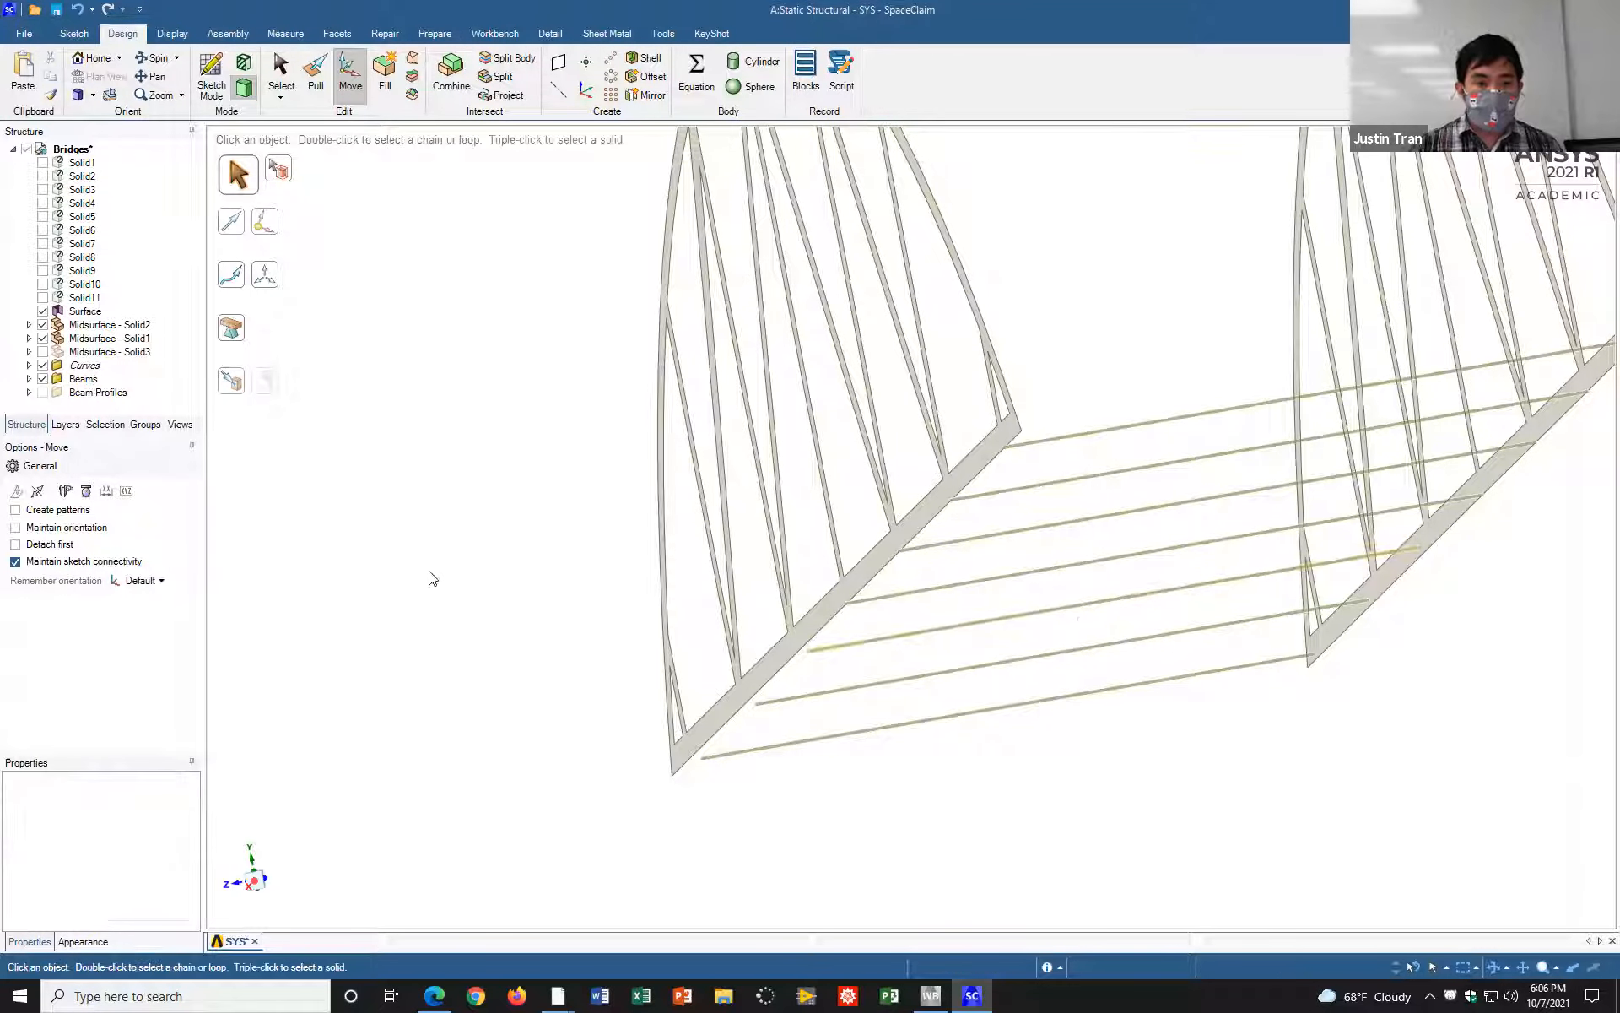
Step: Detect the gaps at the third crossbeam's ends and extend both ends to the truss surfaces
{"action": "left_click", "coordinate": [433, 34]}
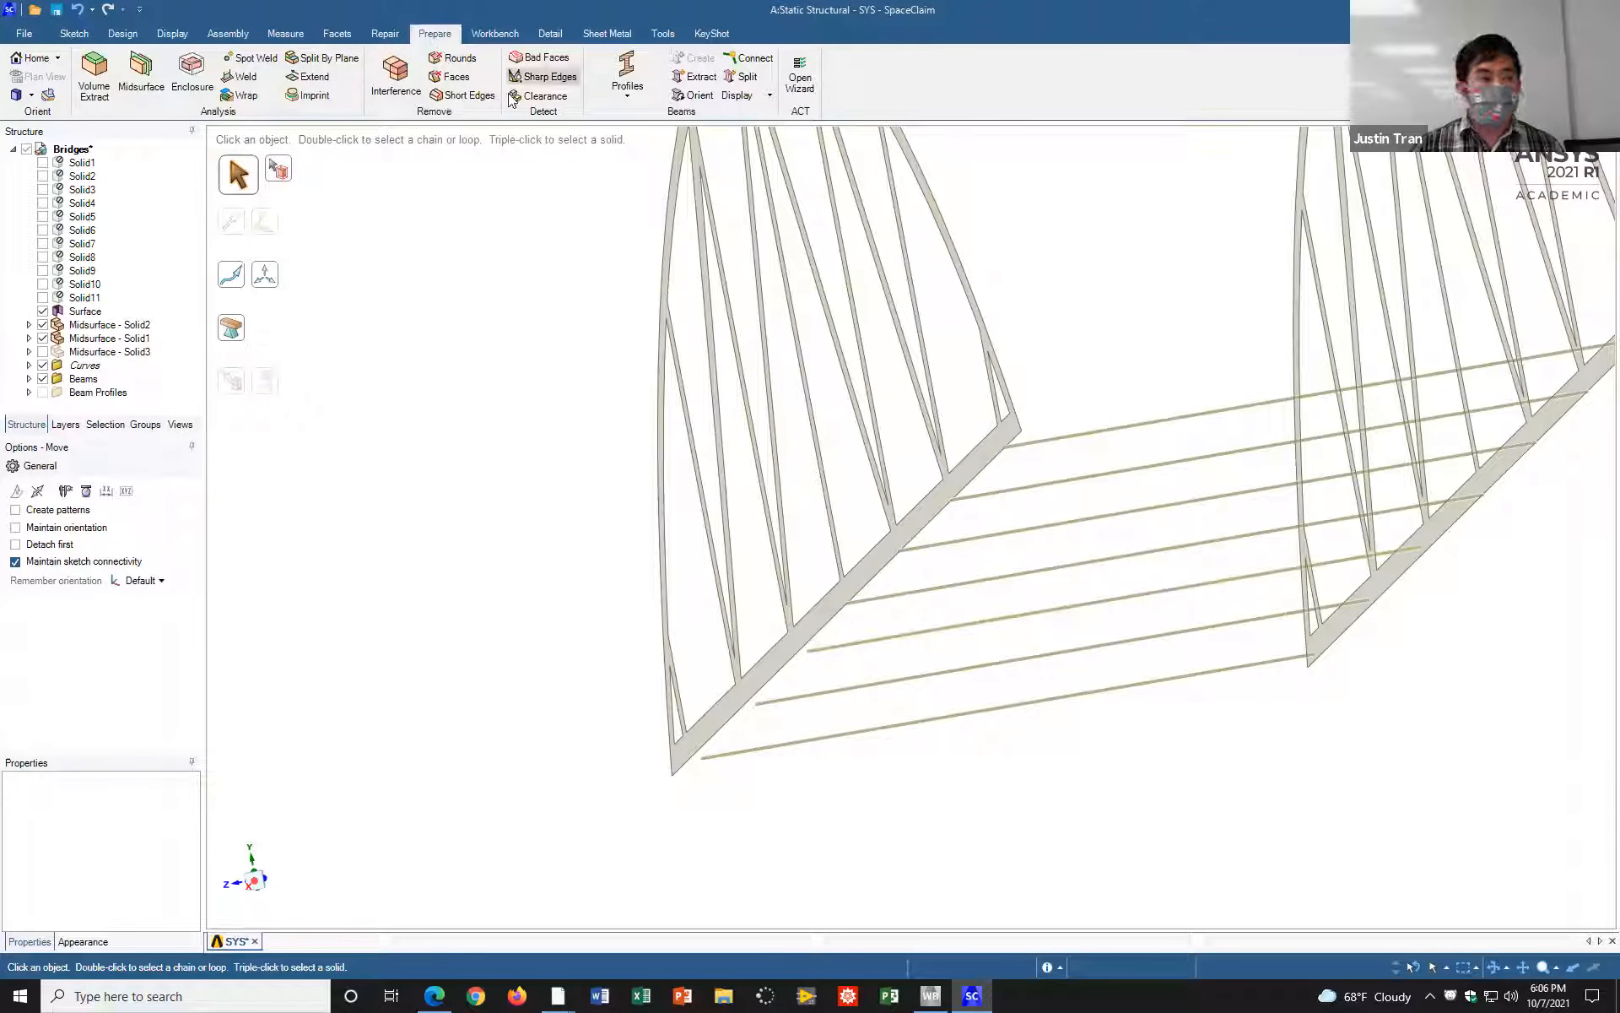
{"action": "left_click", "coordinate": [333, 78]}
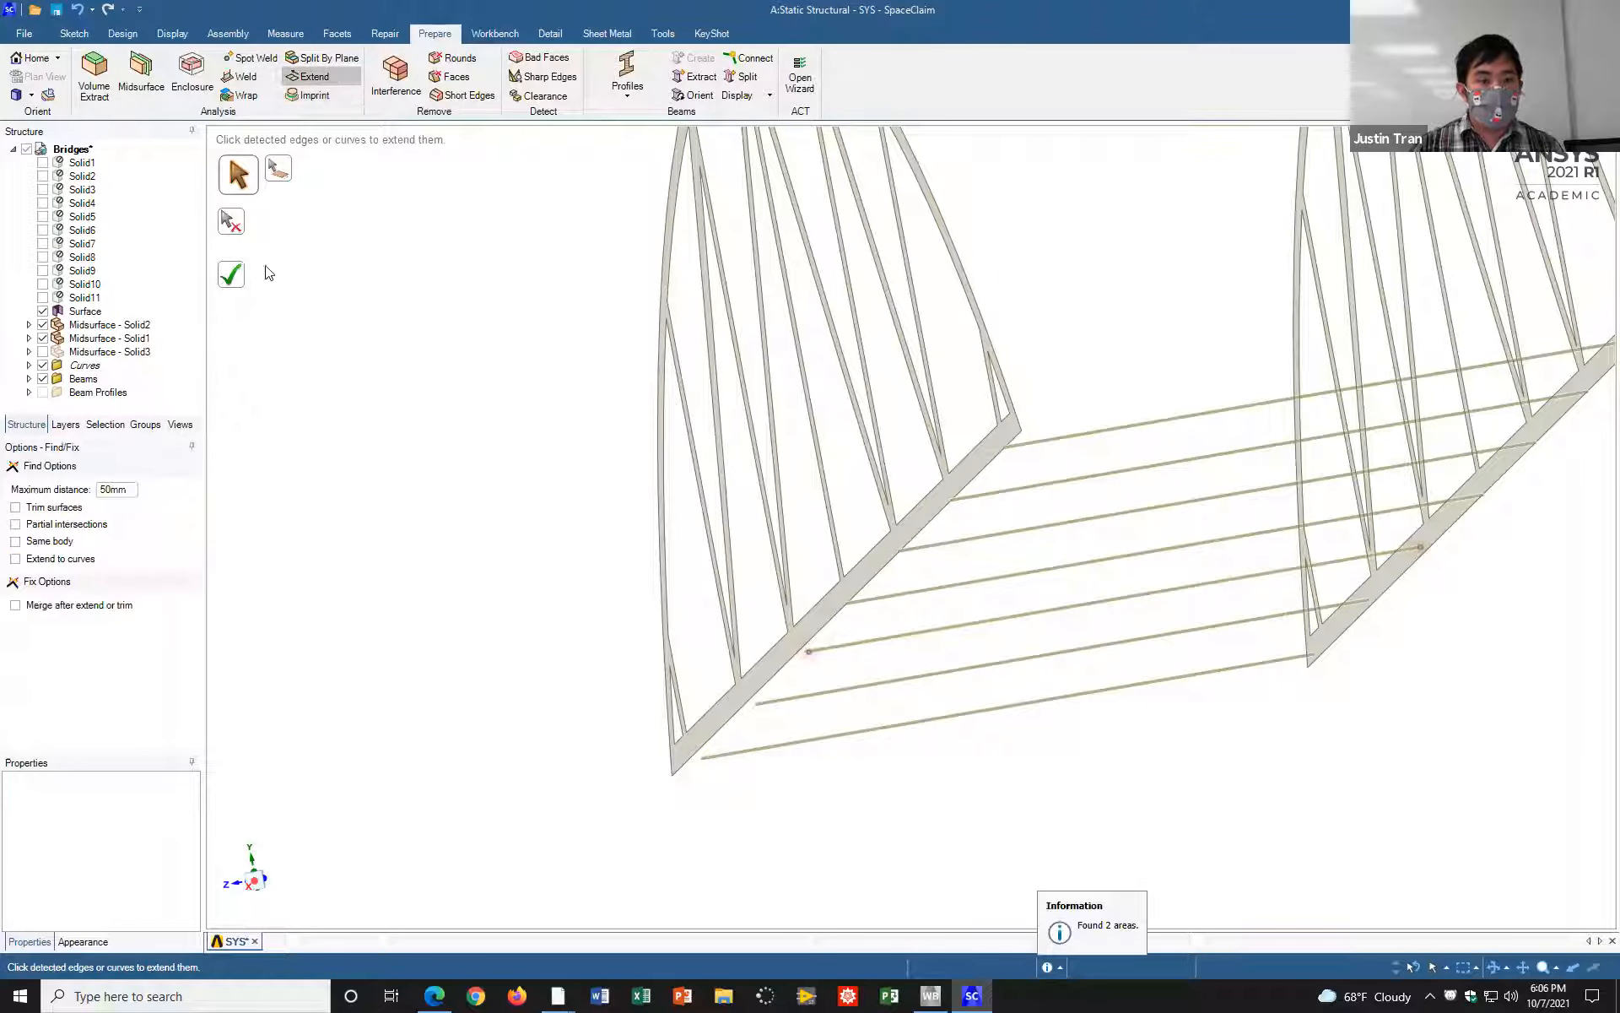
{"action": "left_click", "coordinate": [239, 275]}
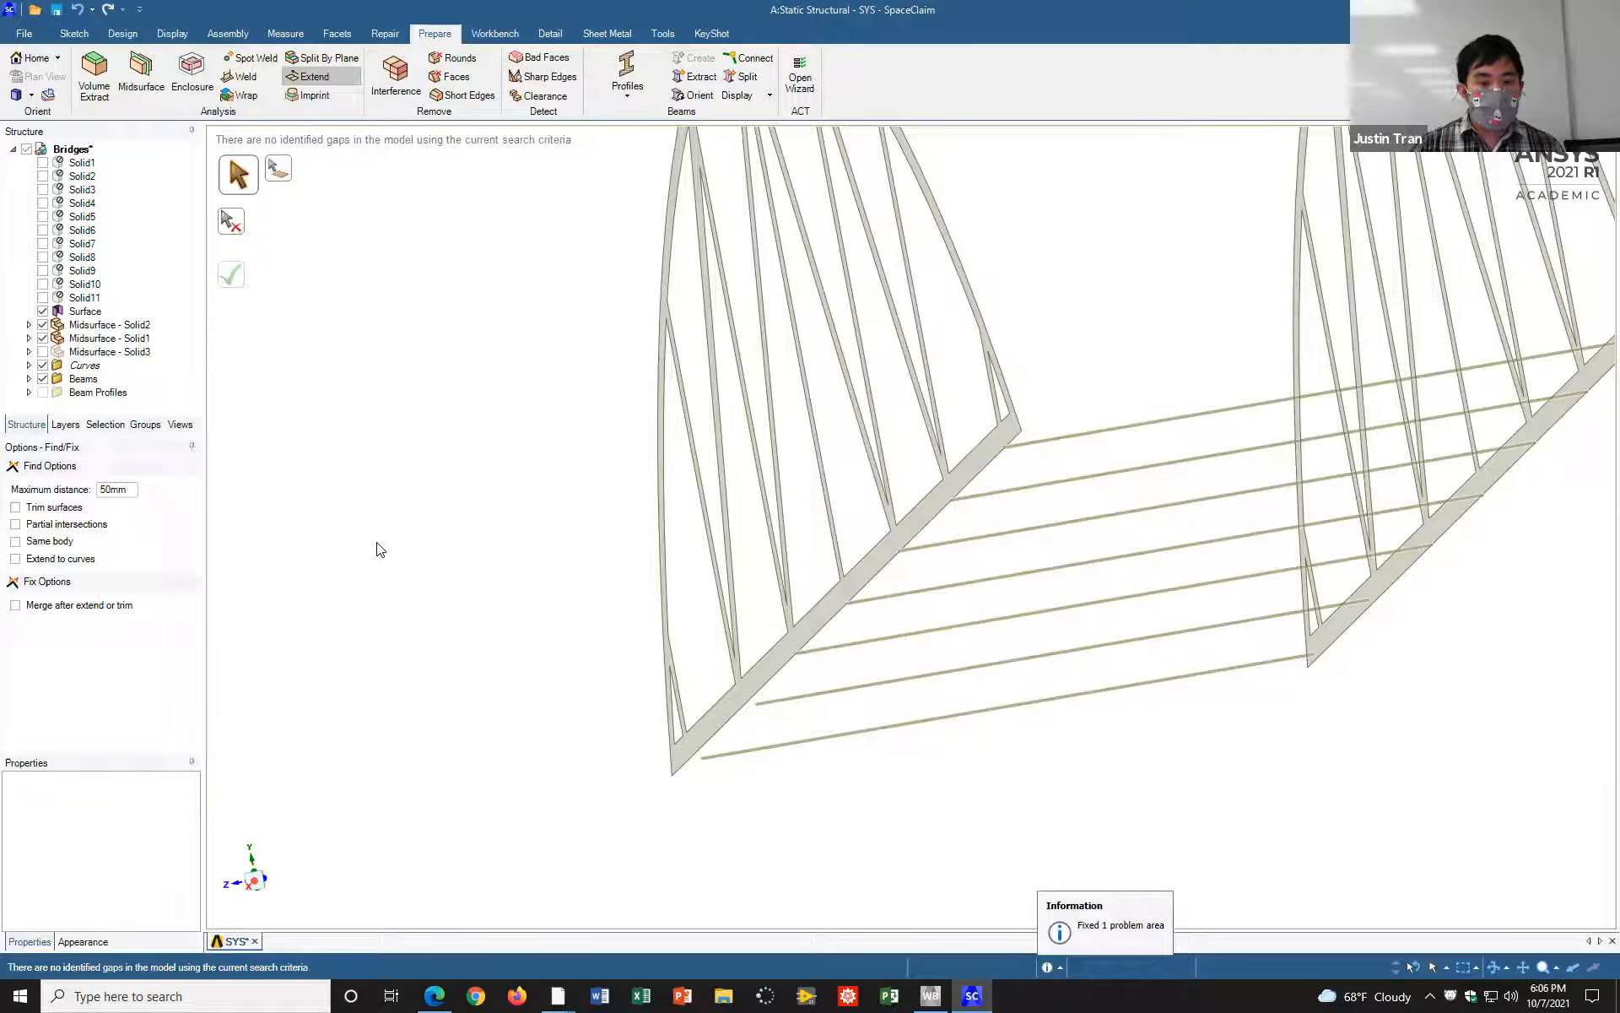
Step: Measure the distance between the second crossbeam from the near end and the lower chord's bottom edge
{"action": "left_click", "coordinate": [291, 38]}
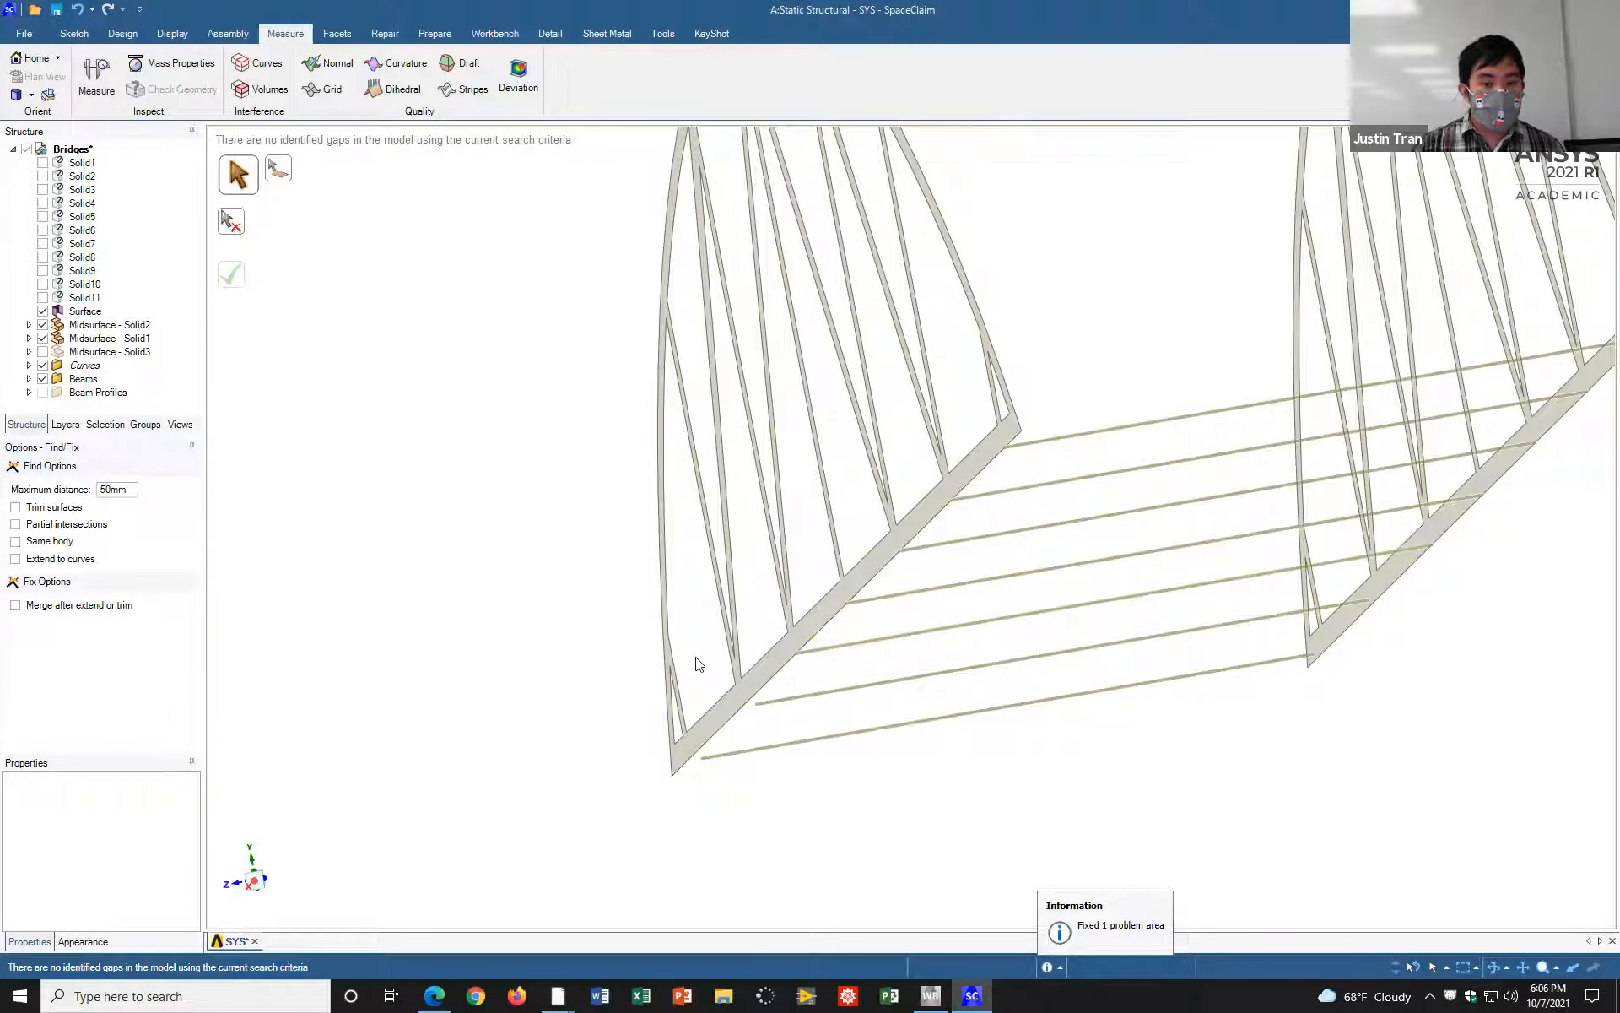
{"action": "left_click", "coordinate": [97, 76]}
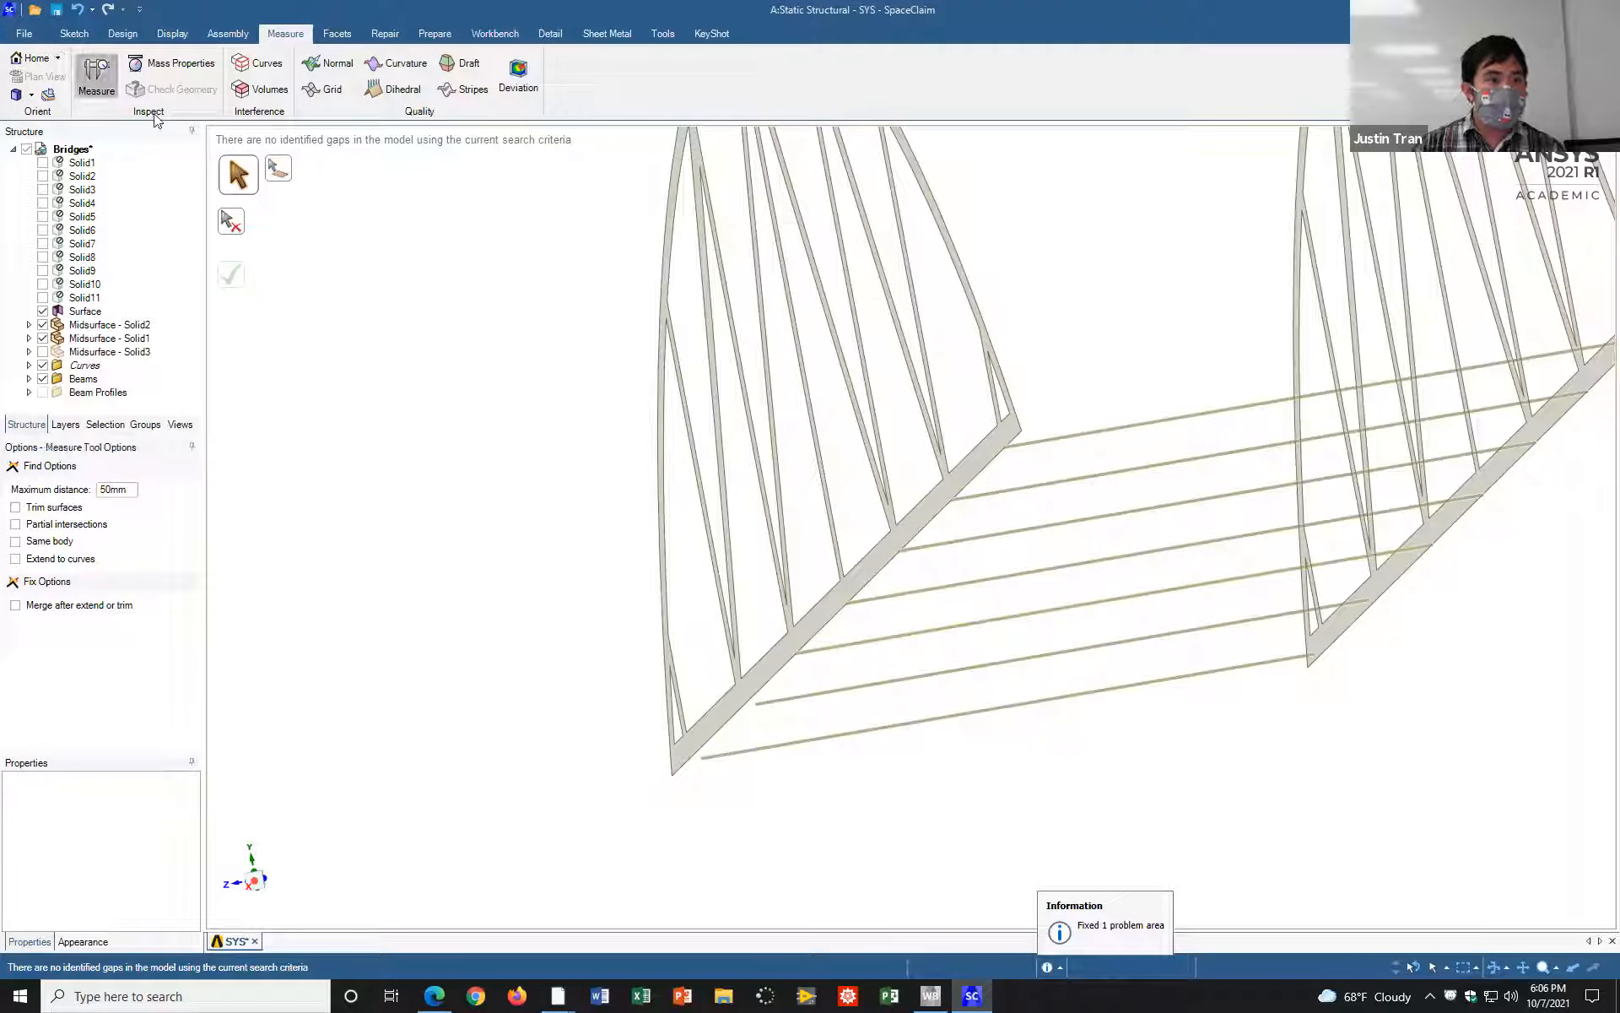
{"action": "left_click", "coordinate": [809, 701]}
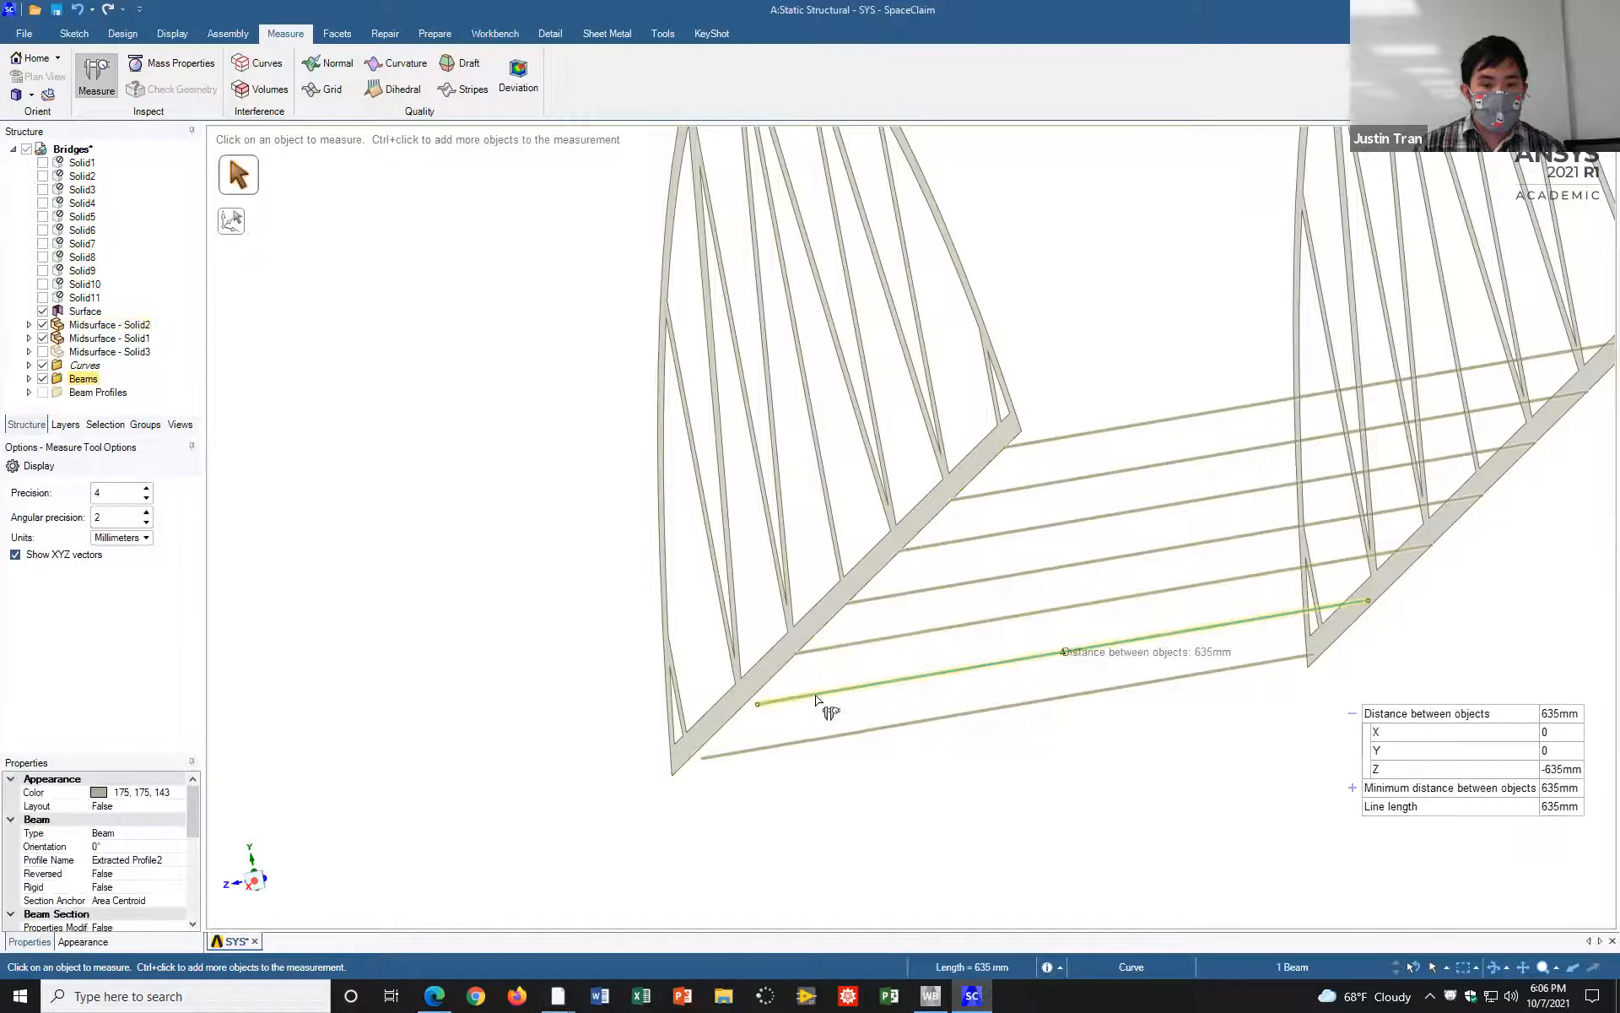
{"action": "left_click", "coordinate": [769, 691], "text": "ctrl"}
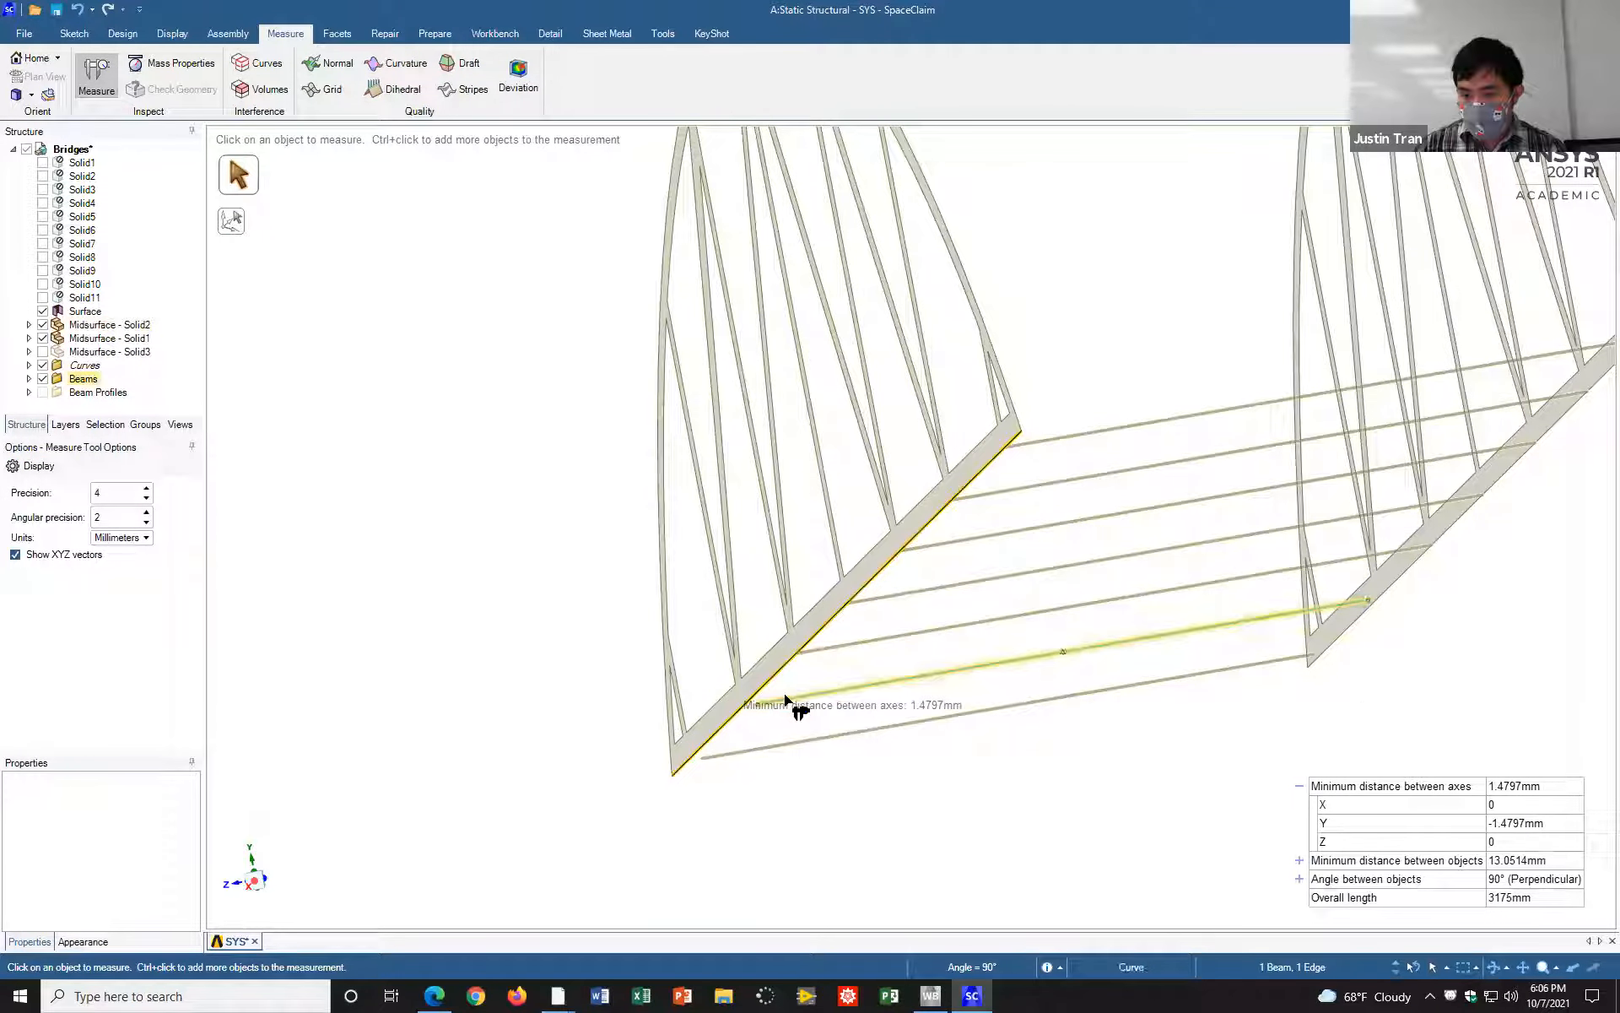
{"action": "left_click", "coordinate": [555, 605]}
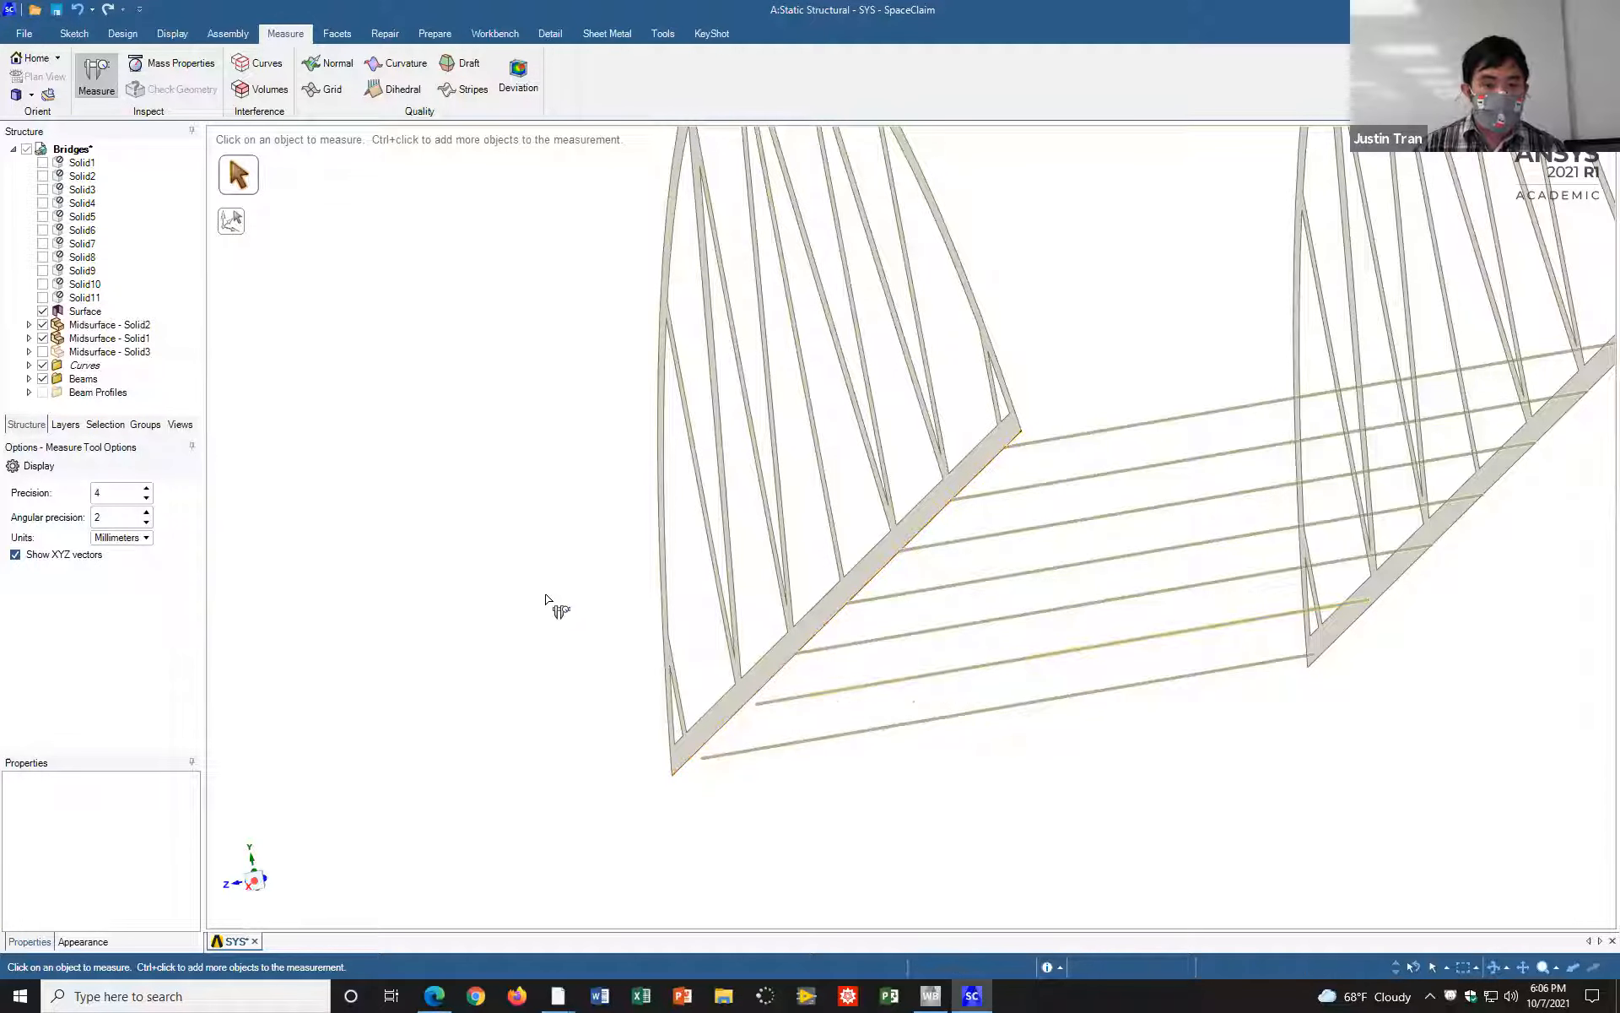
Step: Move the second crossbeam from the near end 1.48 mm upward along the vertical axis
{"action": "left_click", "coordinate": [136, 38]}
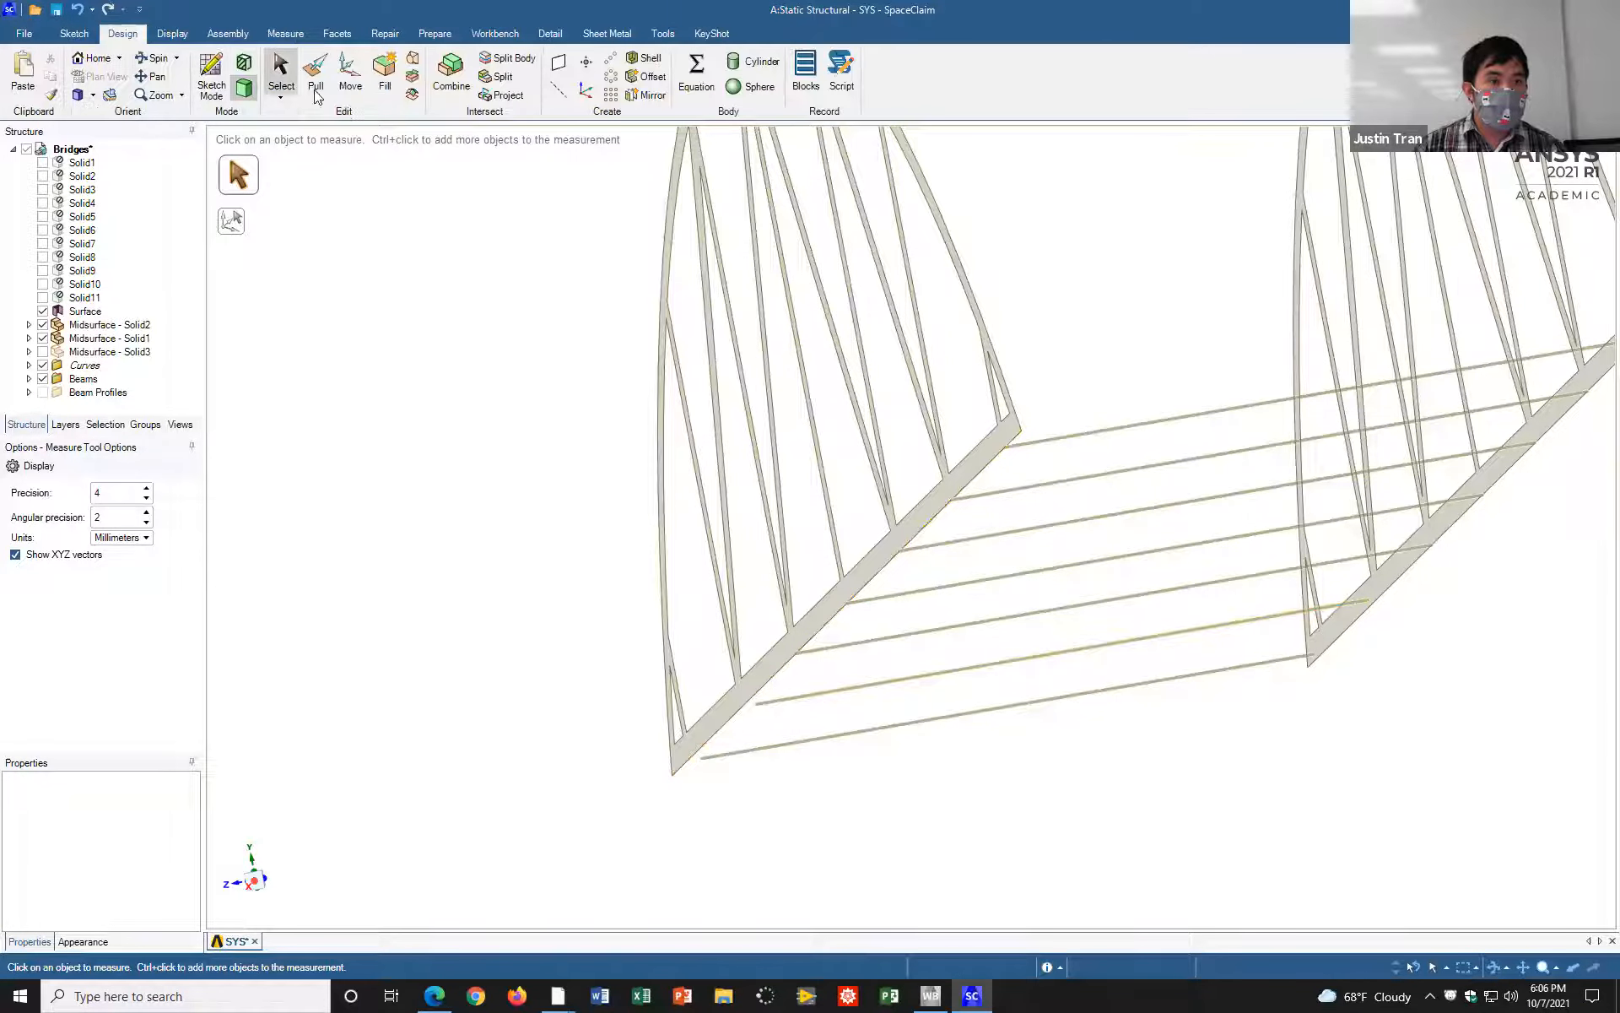
{"action": "left_click", "coordinate": [351, 74]}
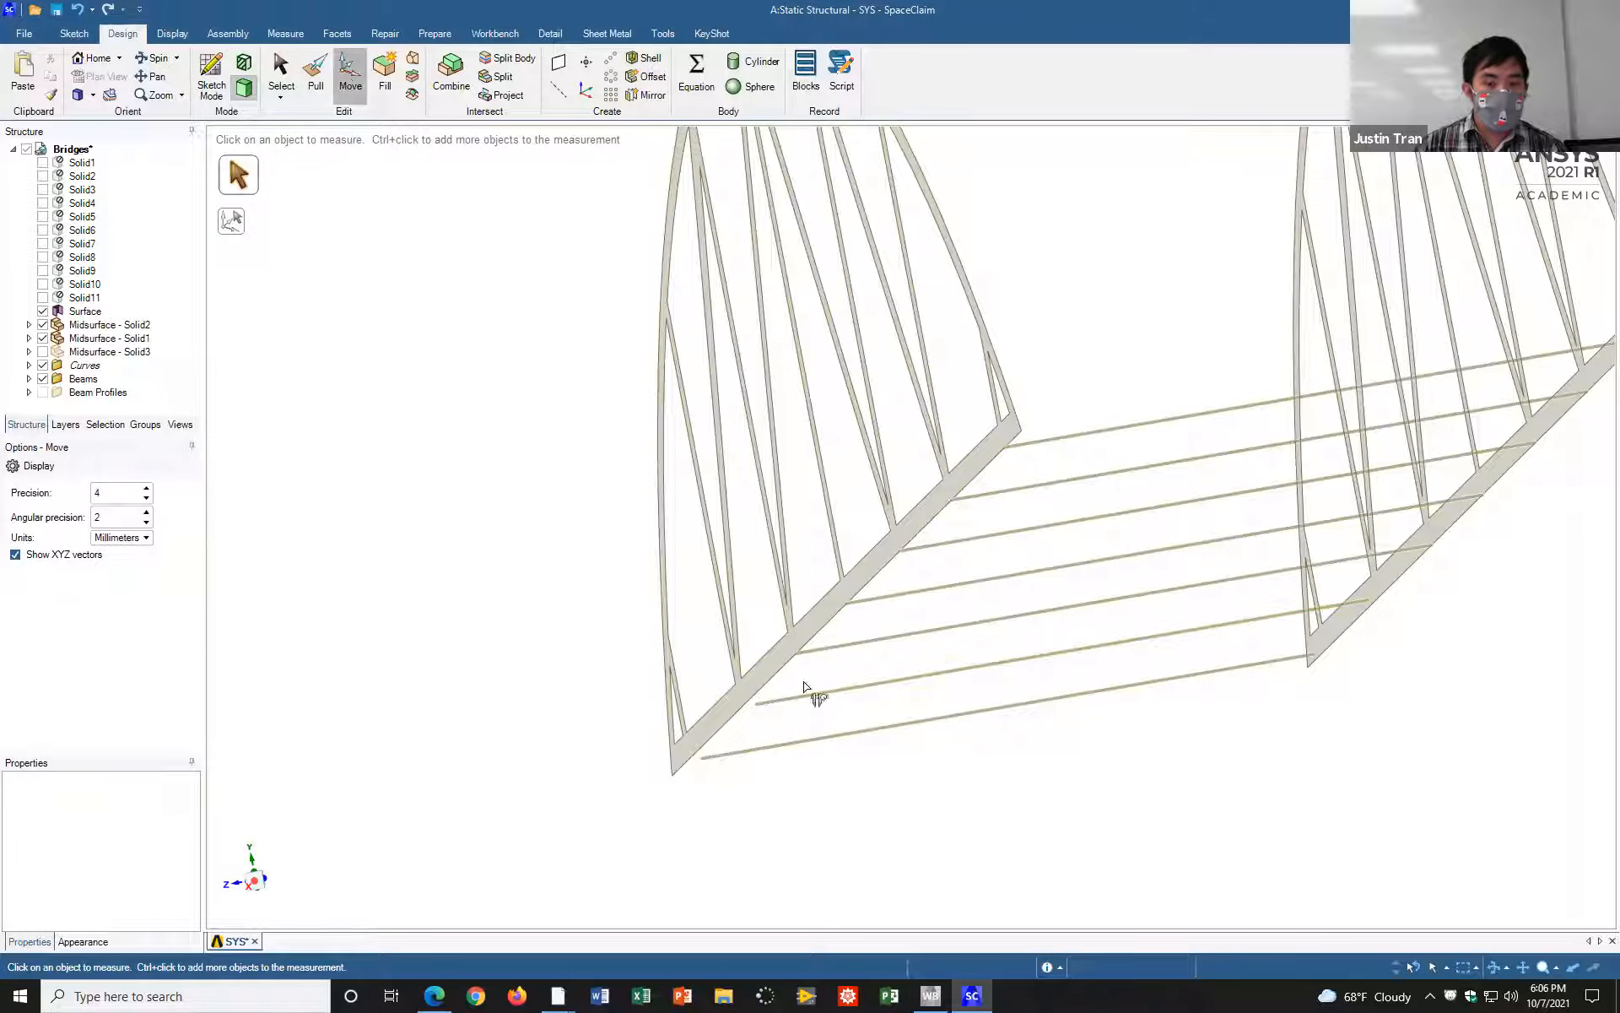
{"action": "left_click", "coordinate": [905, 686]}
{"action": "left_click_drag", "start_coordinate": [1053, 589], "coordinate": [1047, 588]}
{"action": "type", "text": "1.48"}
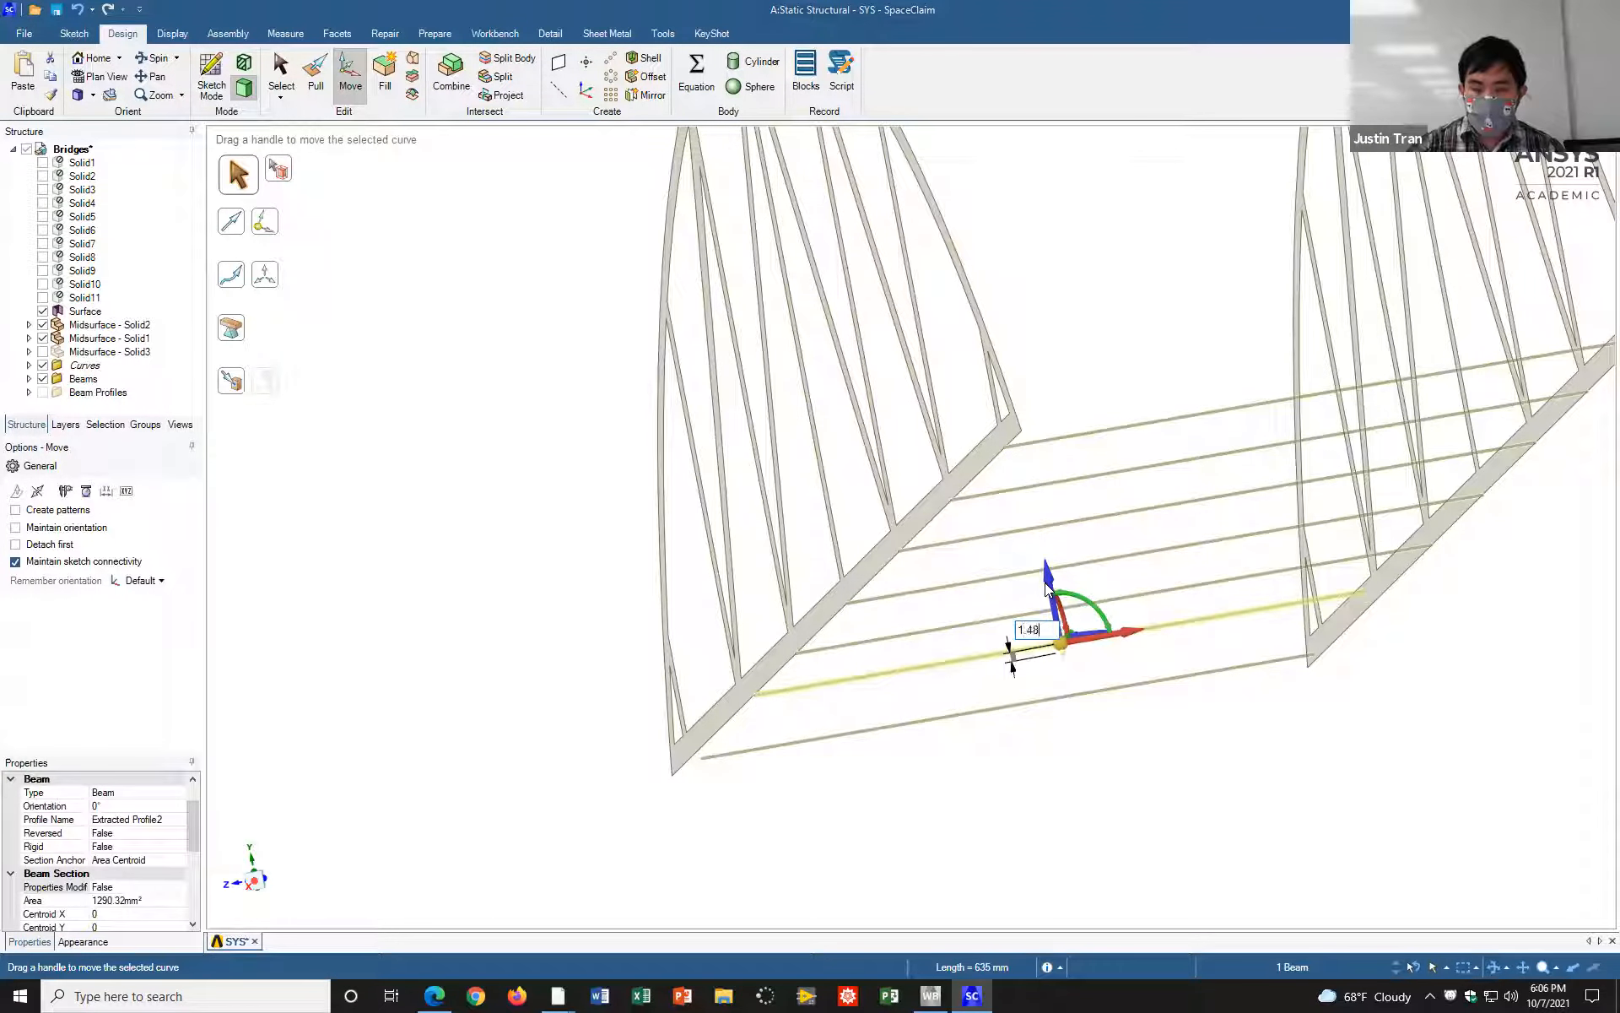
{"action": "key", "text": "Return"}
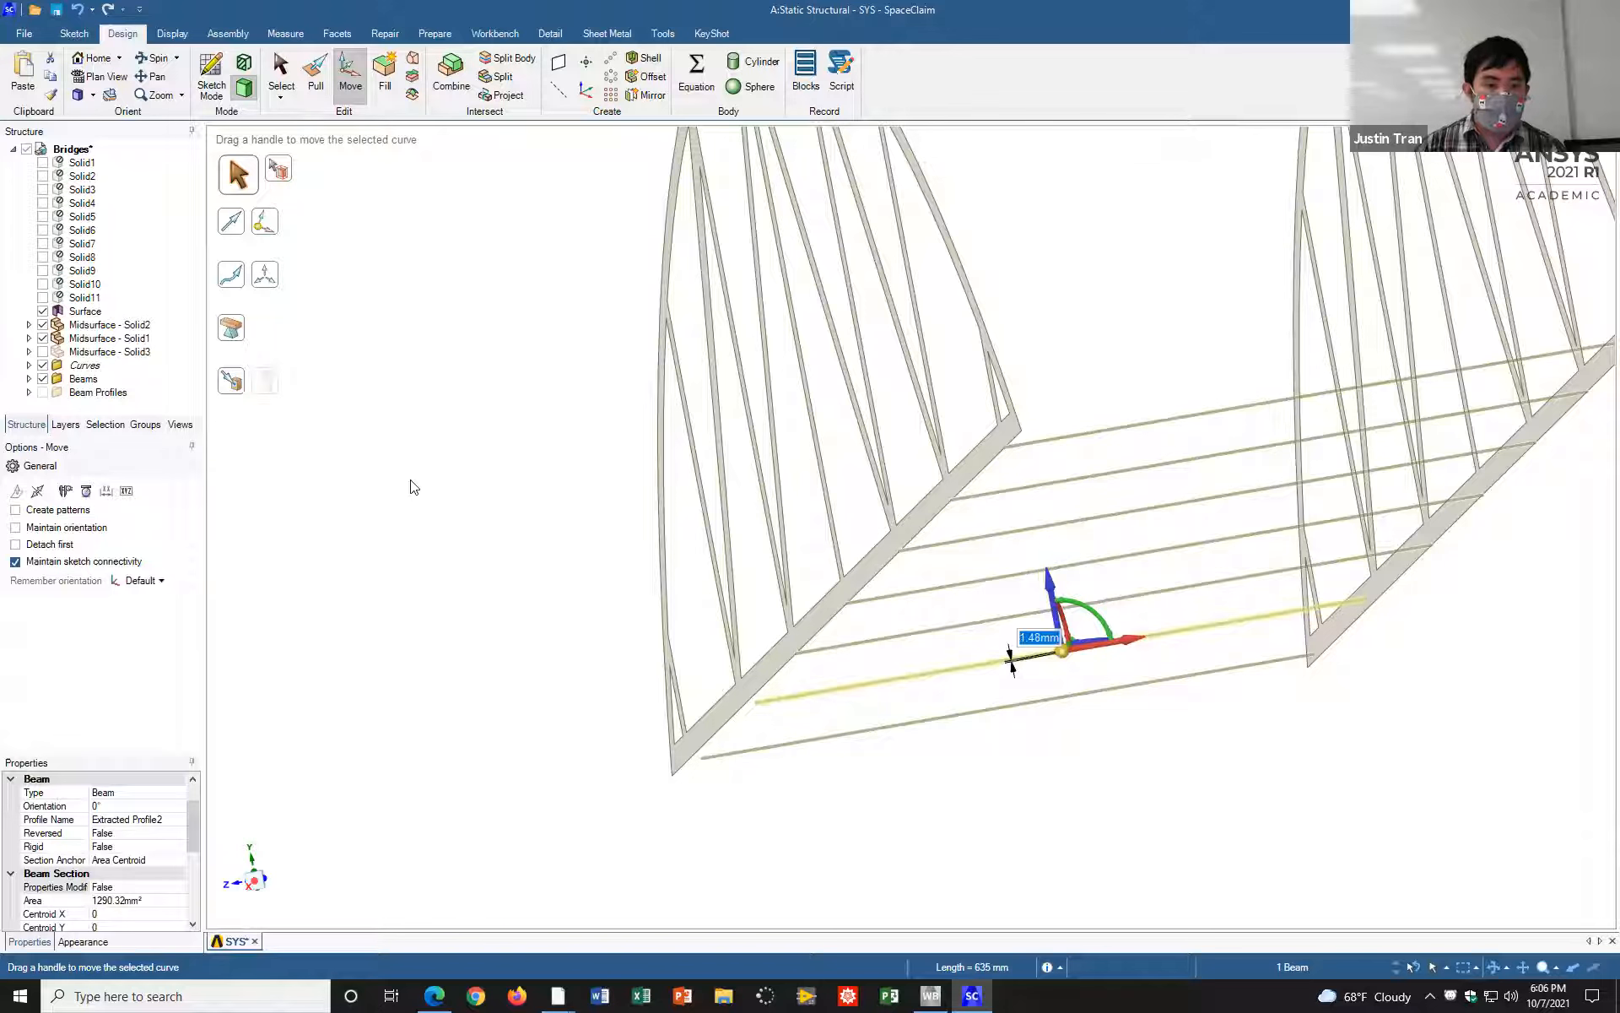
{"action": "left_click", "coordinate": [408, 481]}
Step: Detect the gaps at the second crossbeam's ends and extend both ends to the truss surfaces
{"action": "left_click", "coordinate": [435, 33]}
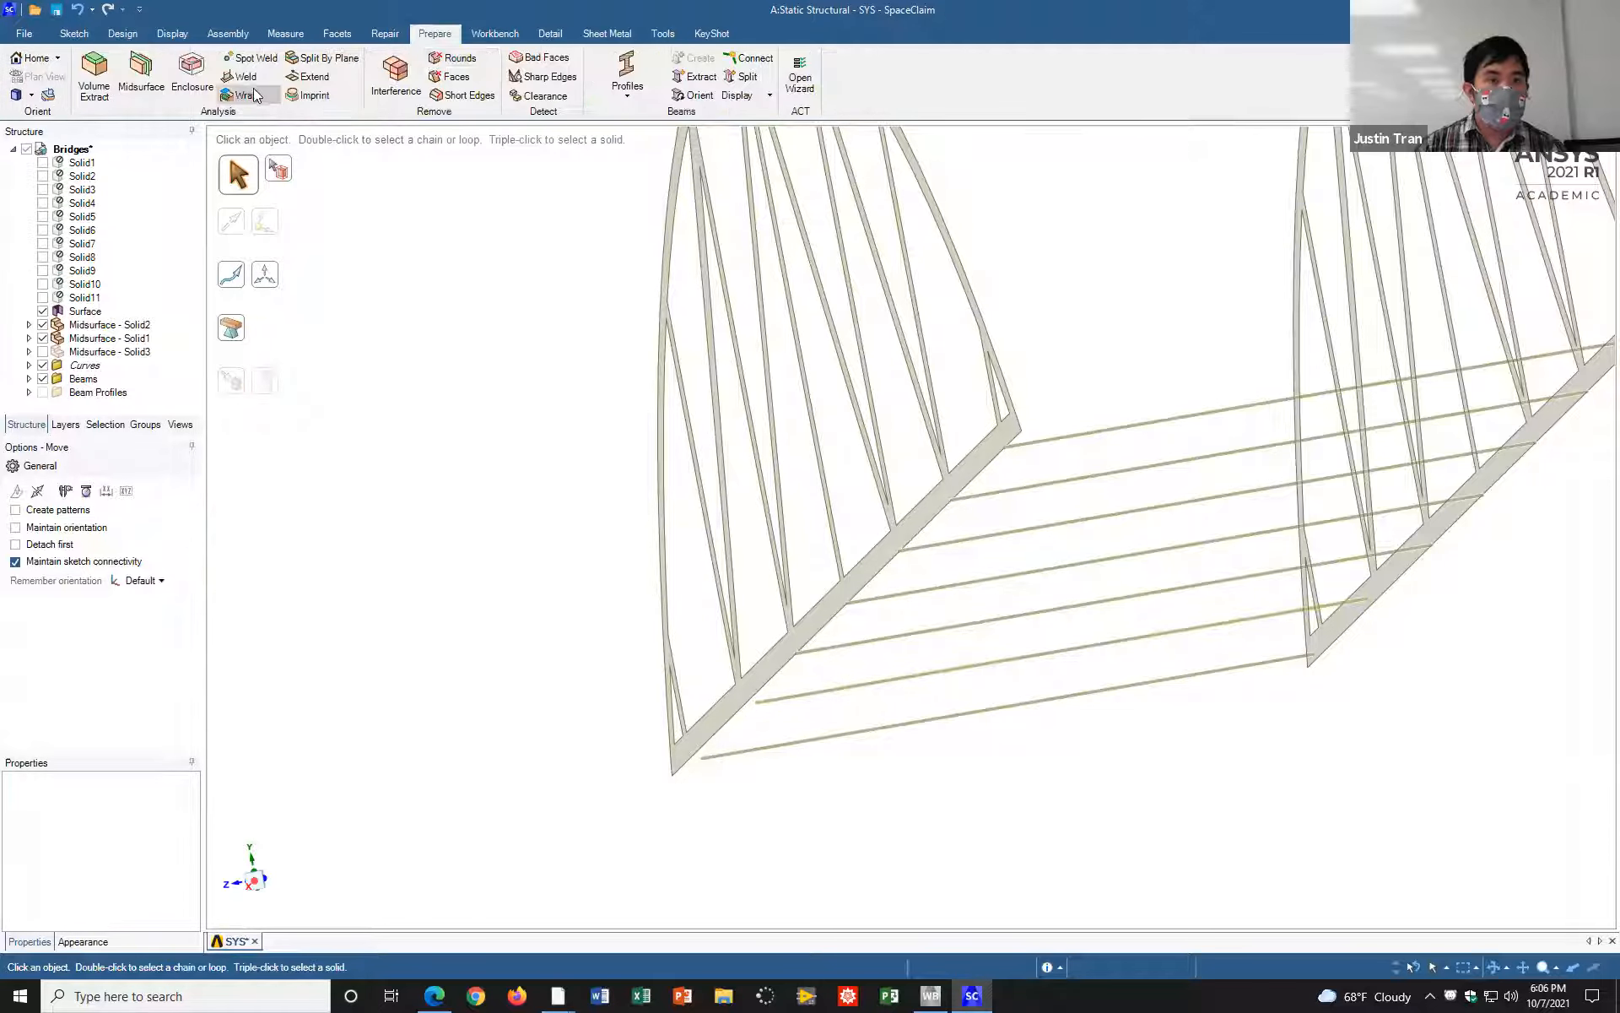
{"action": "left_click", "coordinate": [311, 76]}
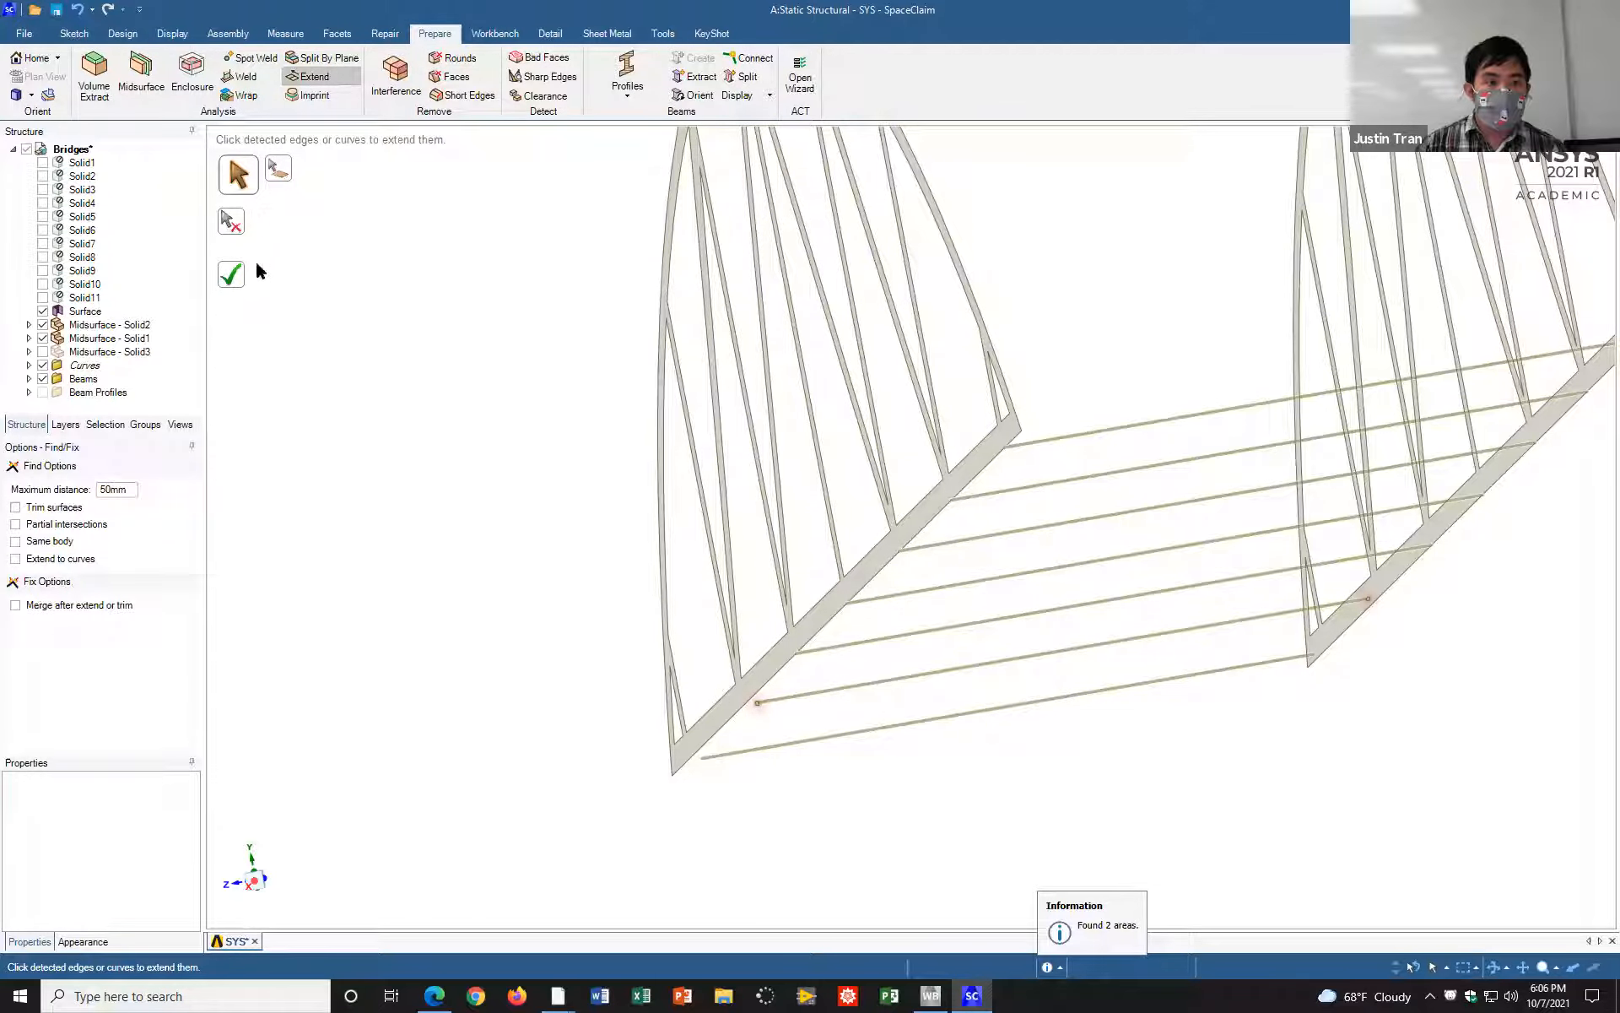
{"action": "left_click", "coordinate": [230, 274]}
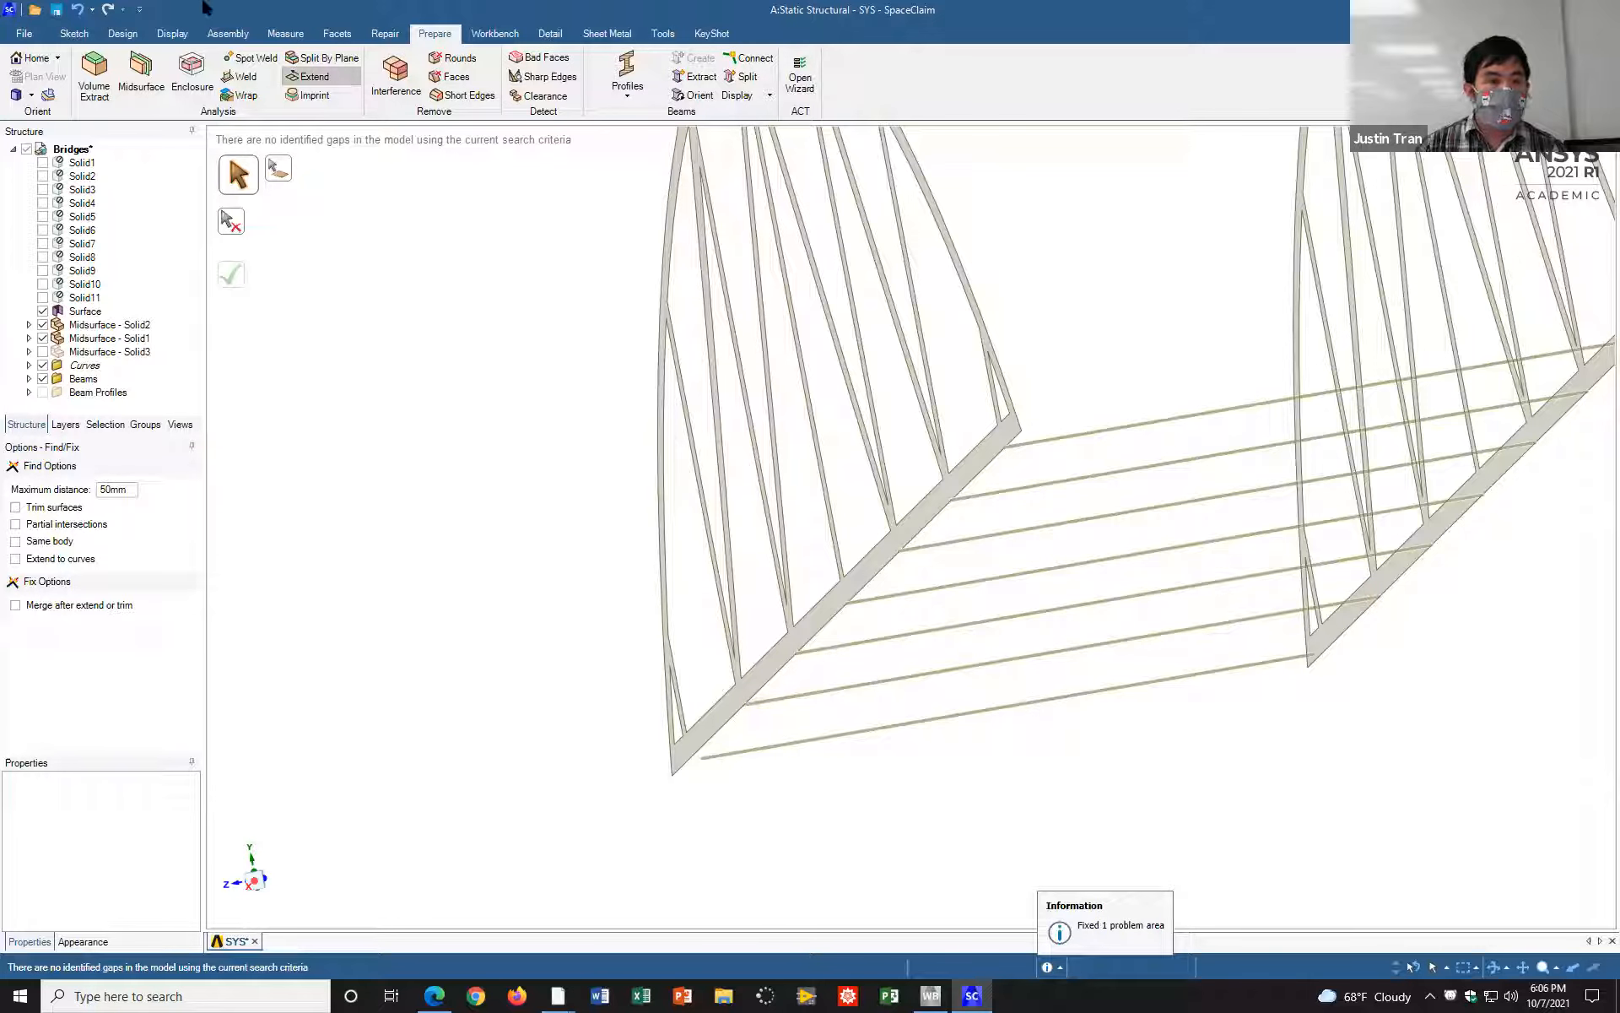
Step: Measure the distance between the outermost crossbeam at the near end and the lower chord's bottom edge
{"action": "left_click", "coordinate": [284, 32]}
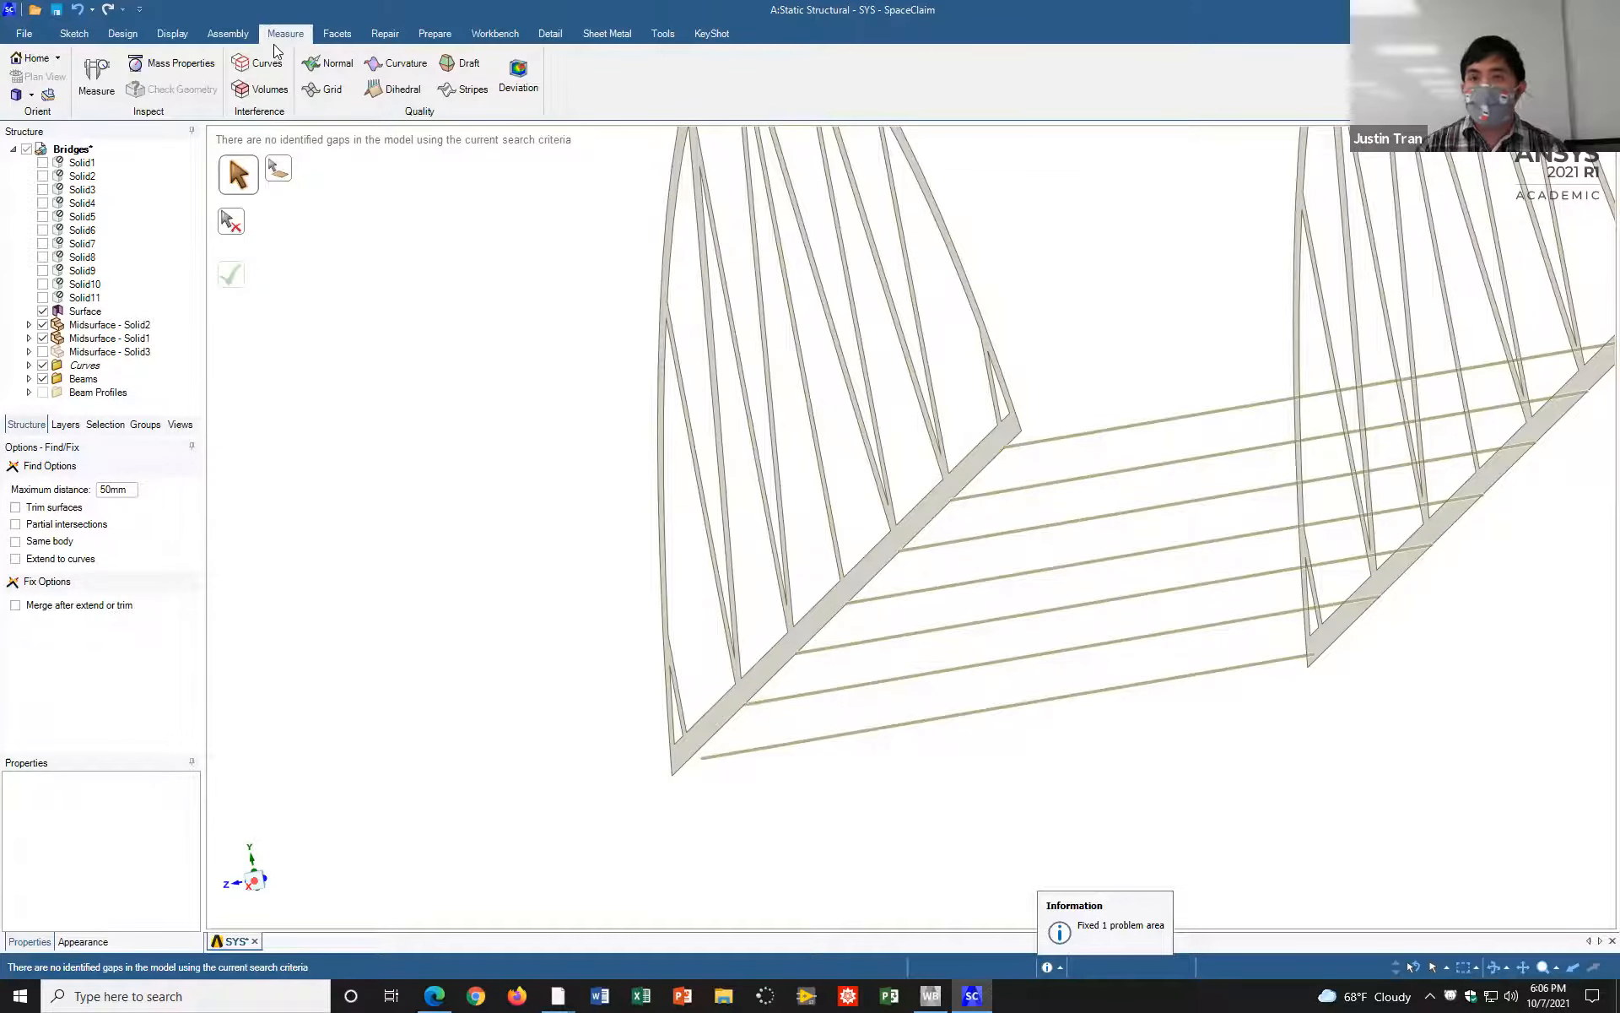
{"action": "left_click", "coordinate": [96, 74]}
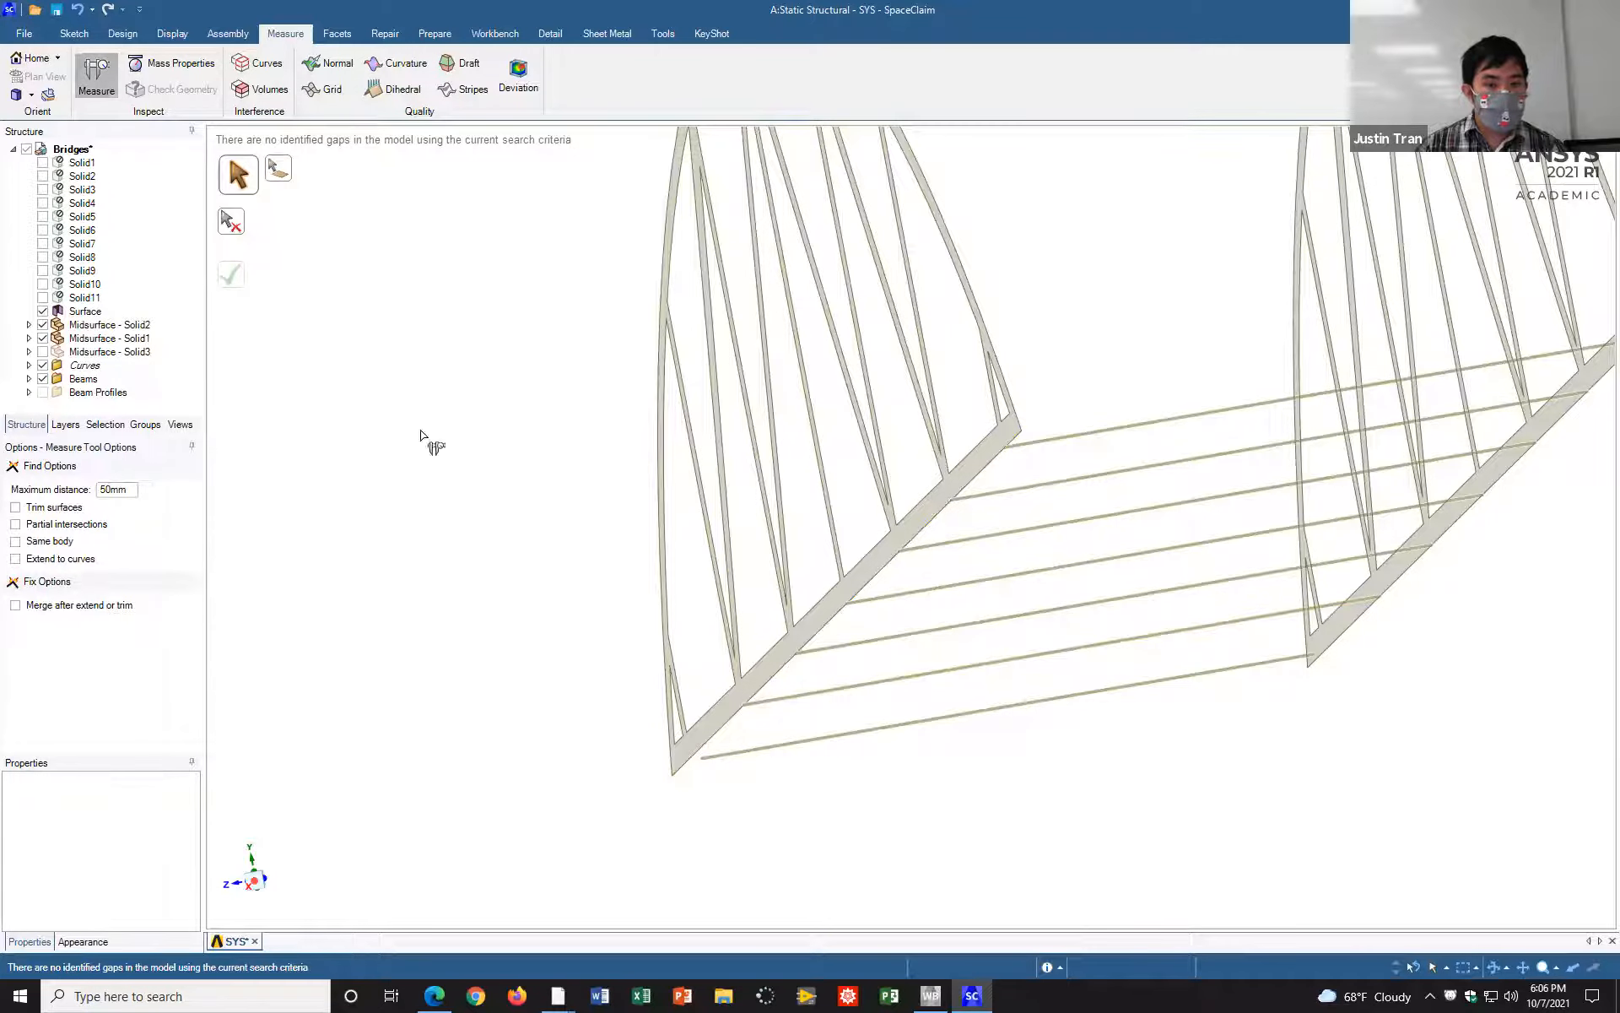
{"action": "left_click", "coordinate": [772, 747]}
{"action": "left_click", "coordinate": [720, 737], "text": "ctrl"}
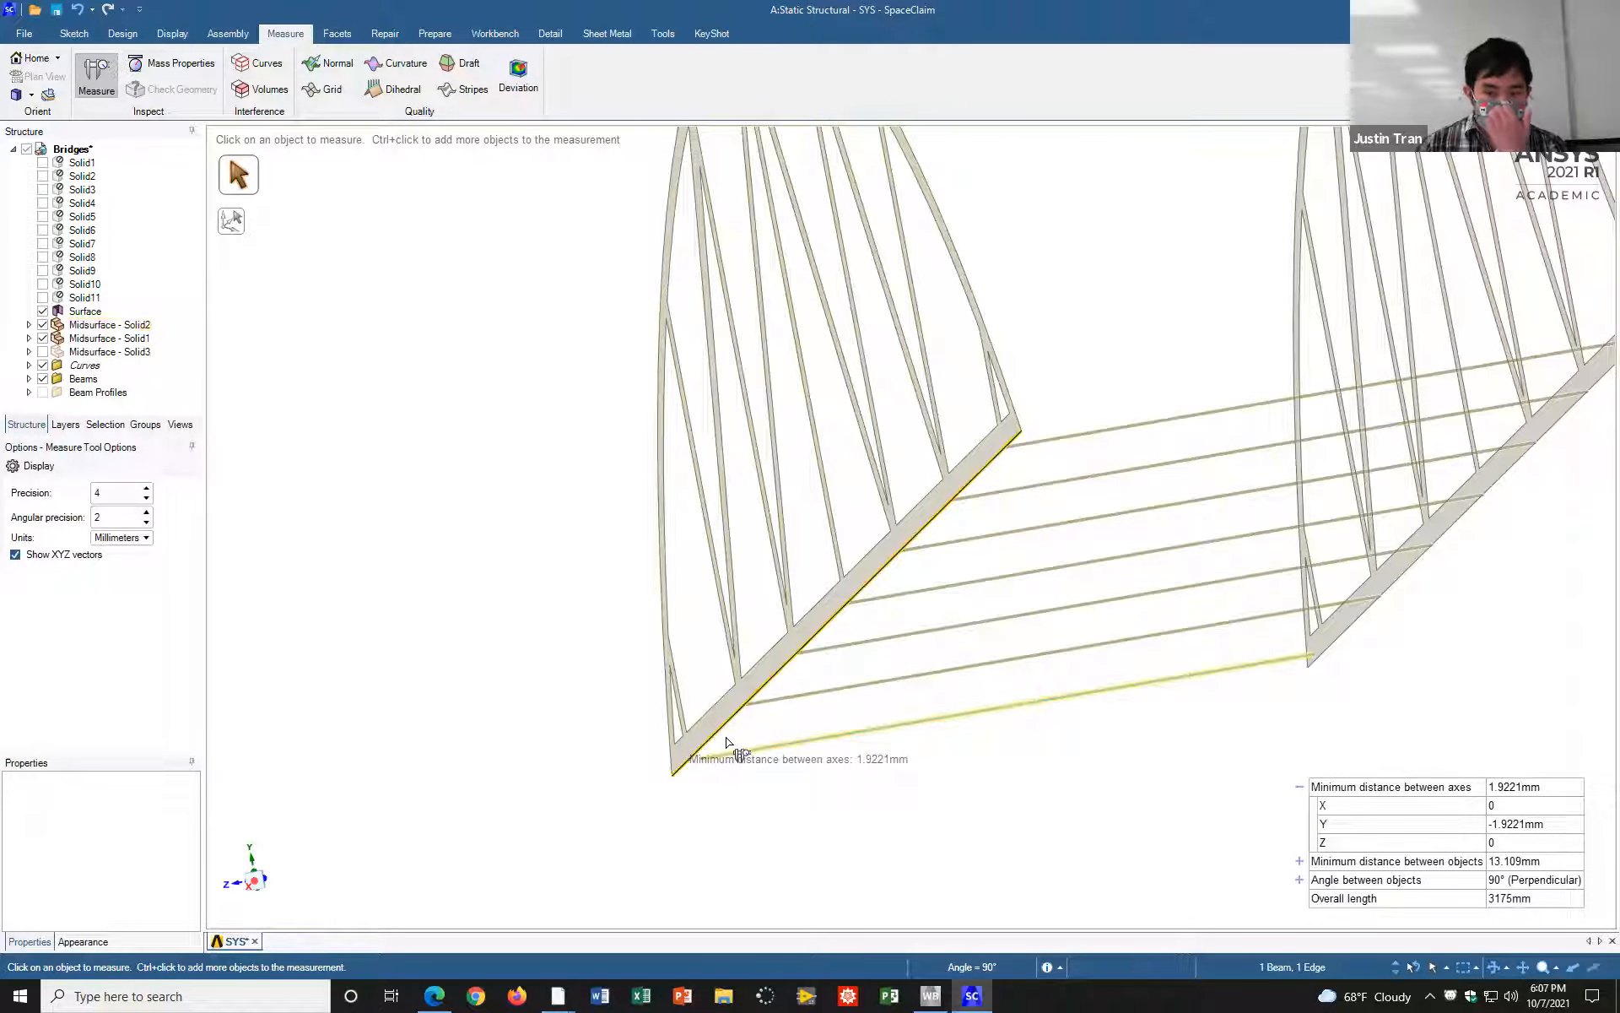
{"action": "left_click", "coordinate": [554, 668]}
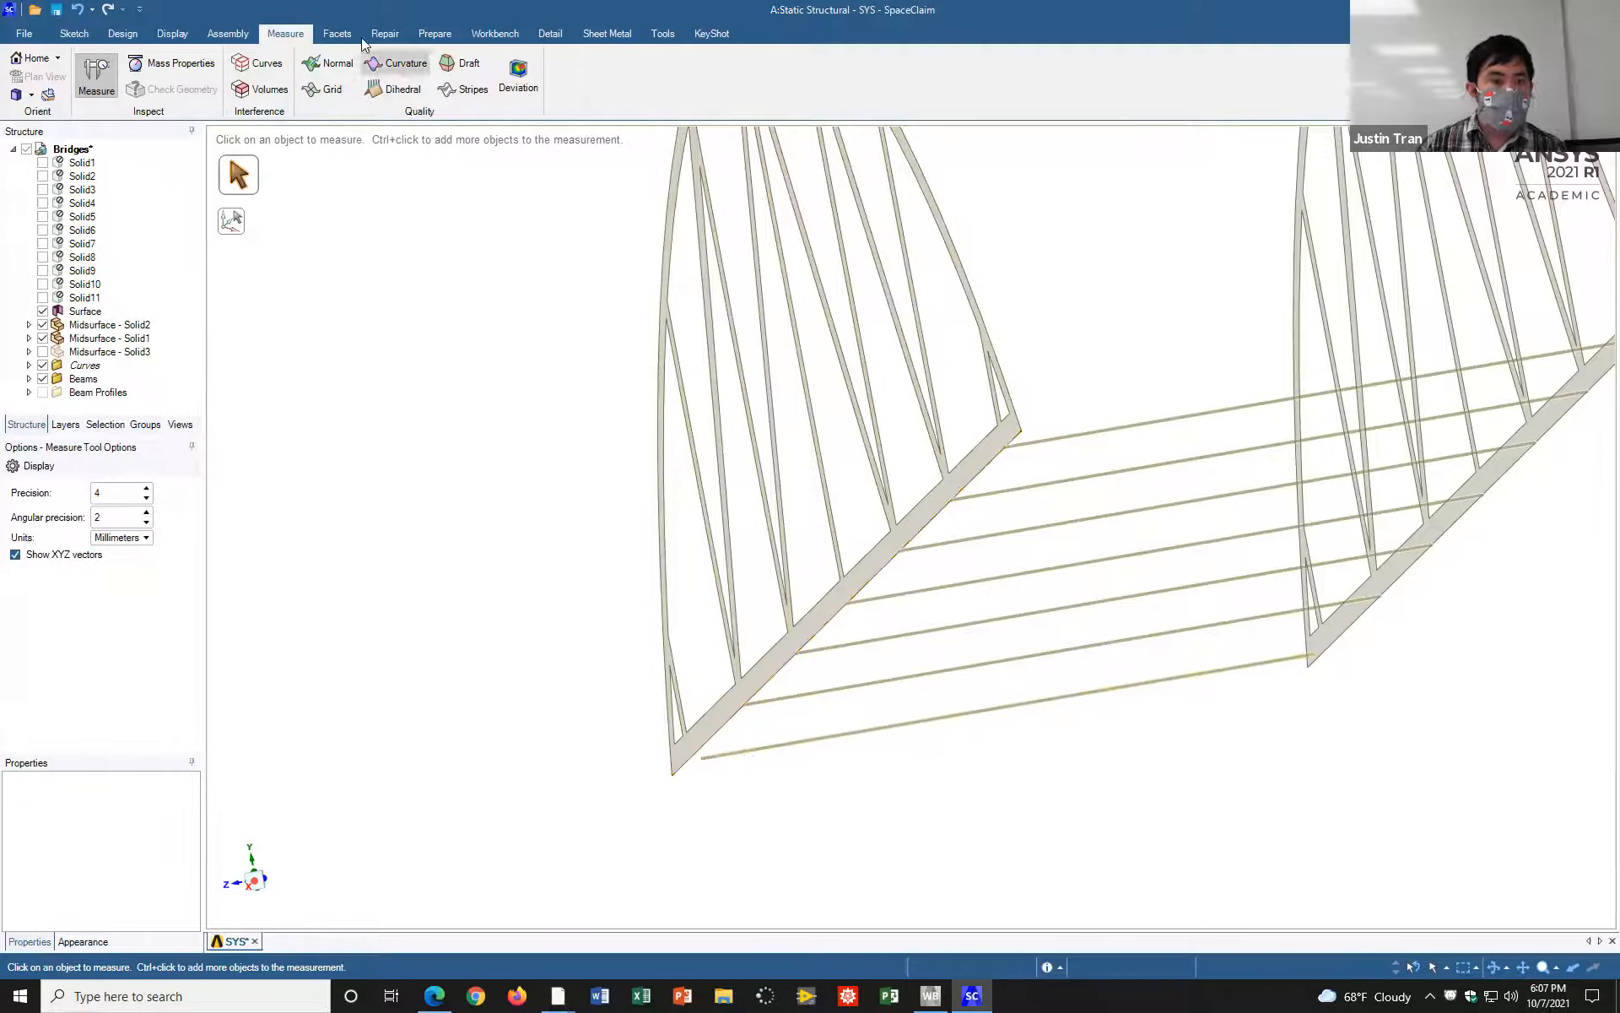
Step: Move the outermost crossbeam at the near end 1.923 mm upward along the vertical axis
{"action": "left_click", "coordinate": [123, 33]}
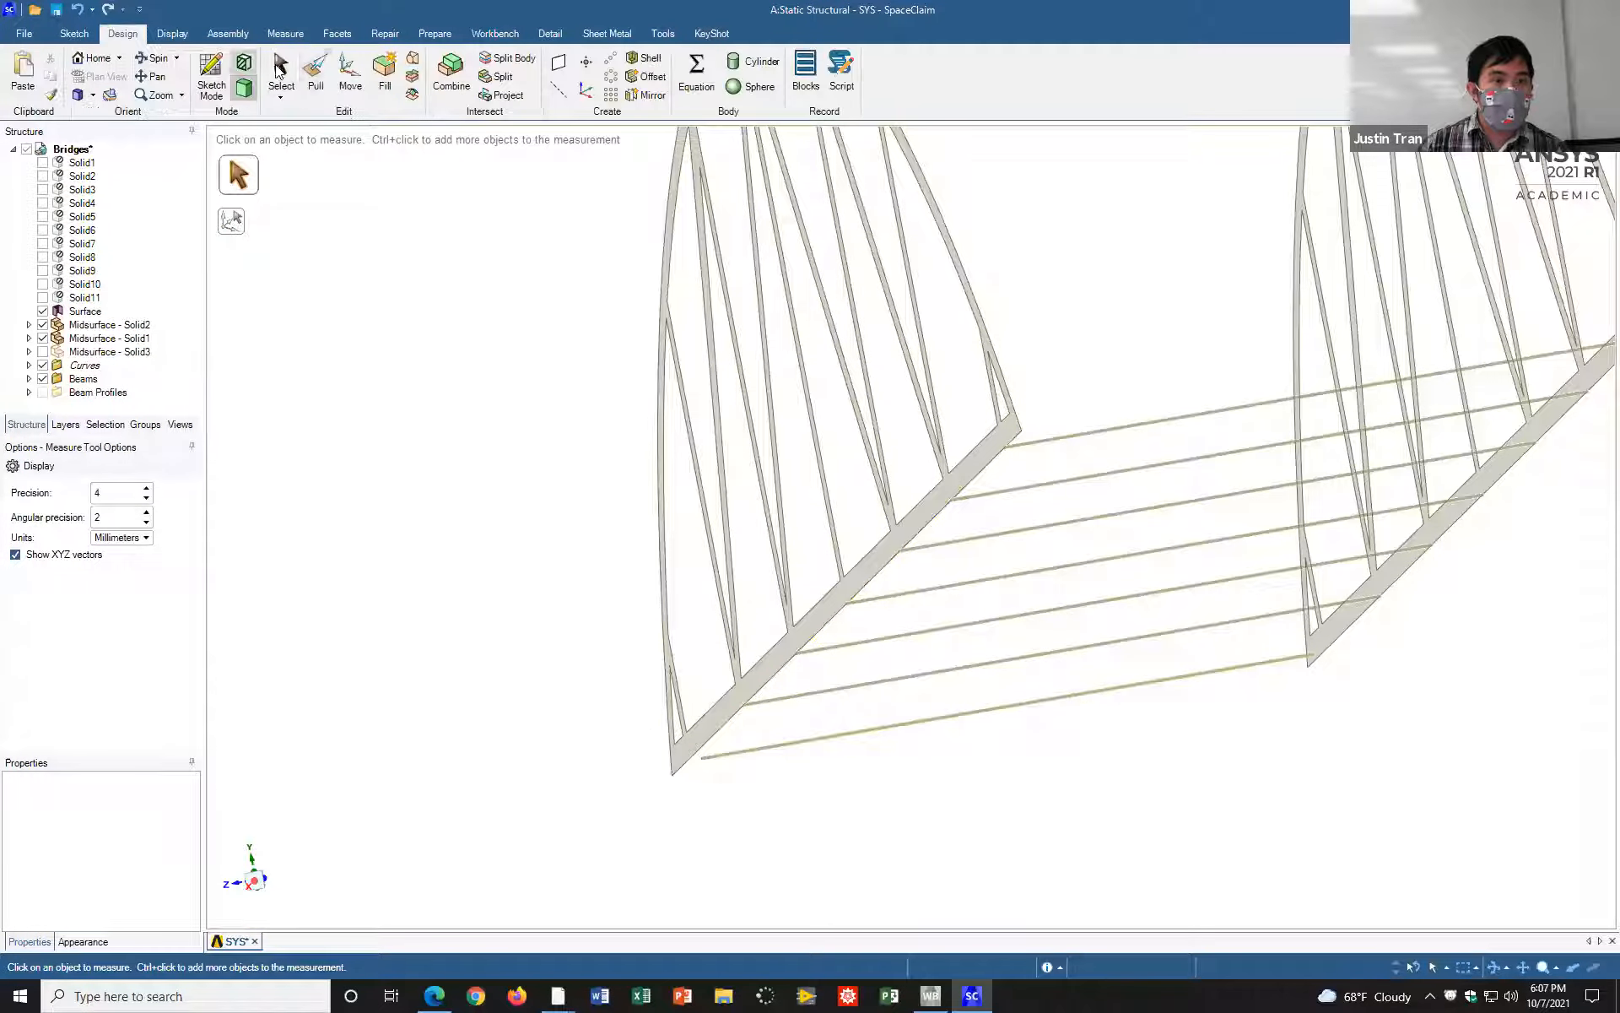
{"action": "left_click", "coordinate": [350, 72]}
{"action": "left_click", "coordinate": [769, 758]}
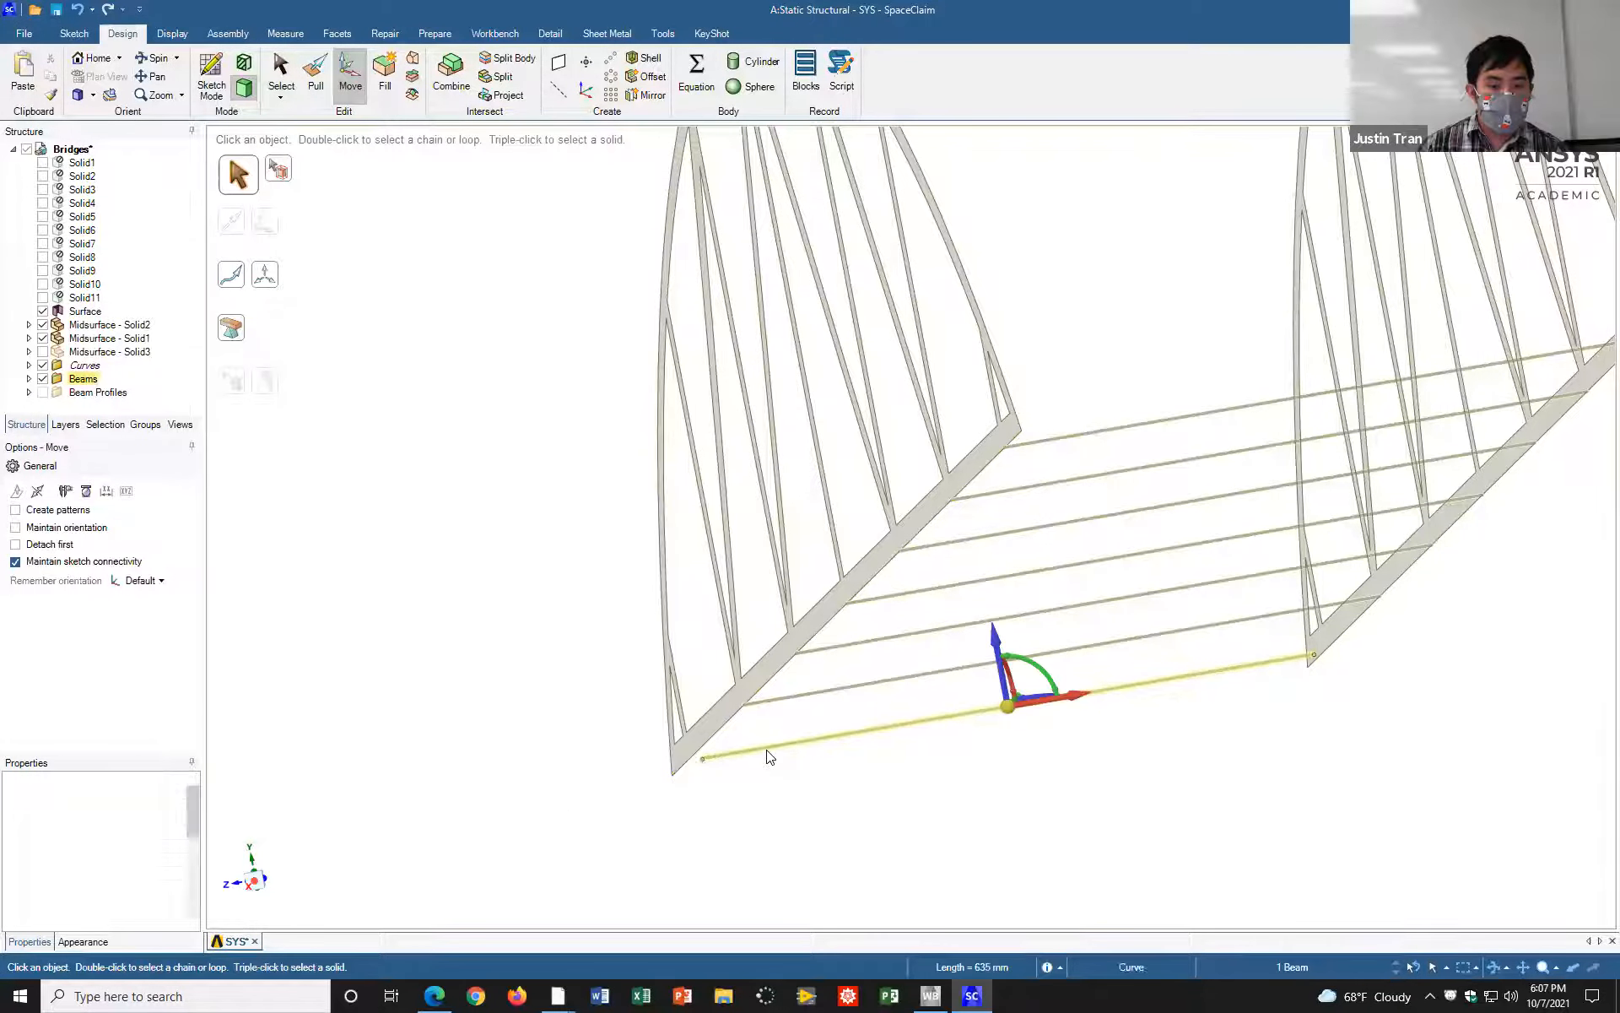
{"action": "left_click", "coordinate": [996, 636]}
{"action": "type", "text": "1.923"}
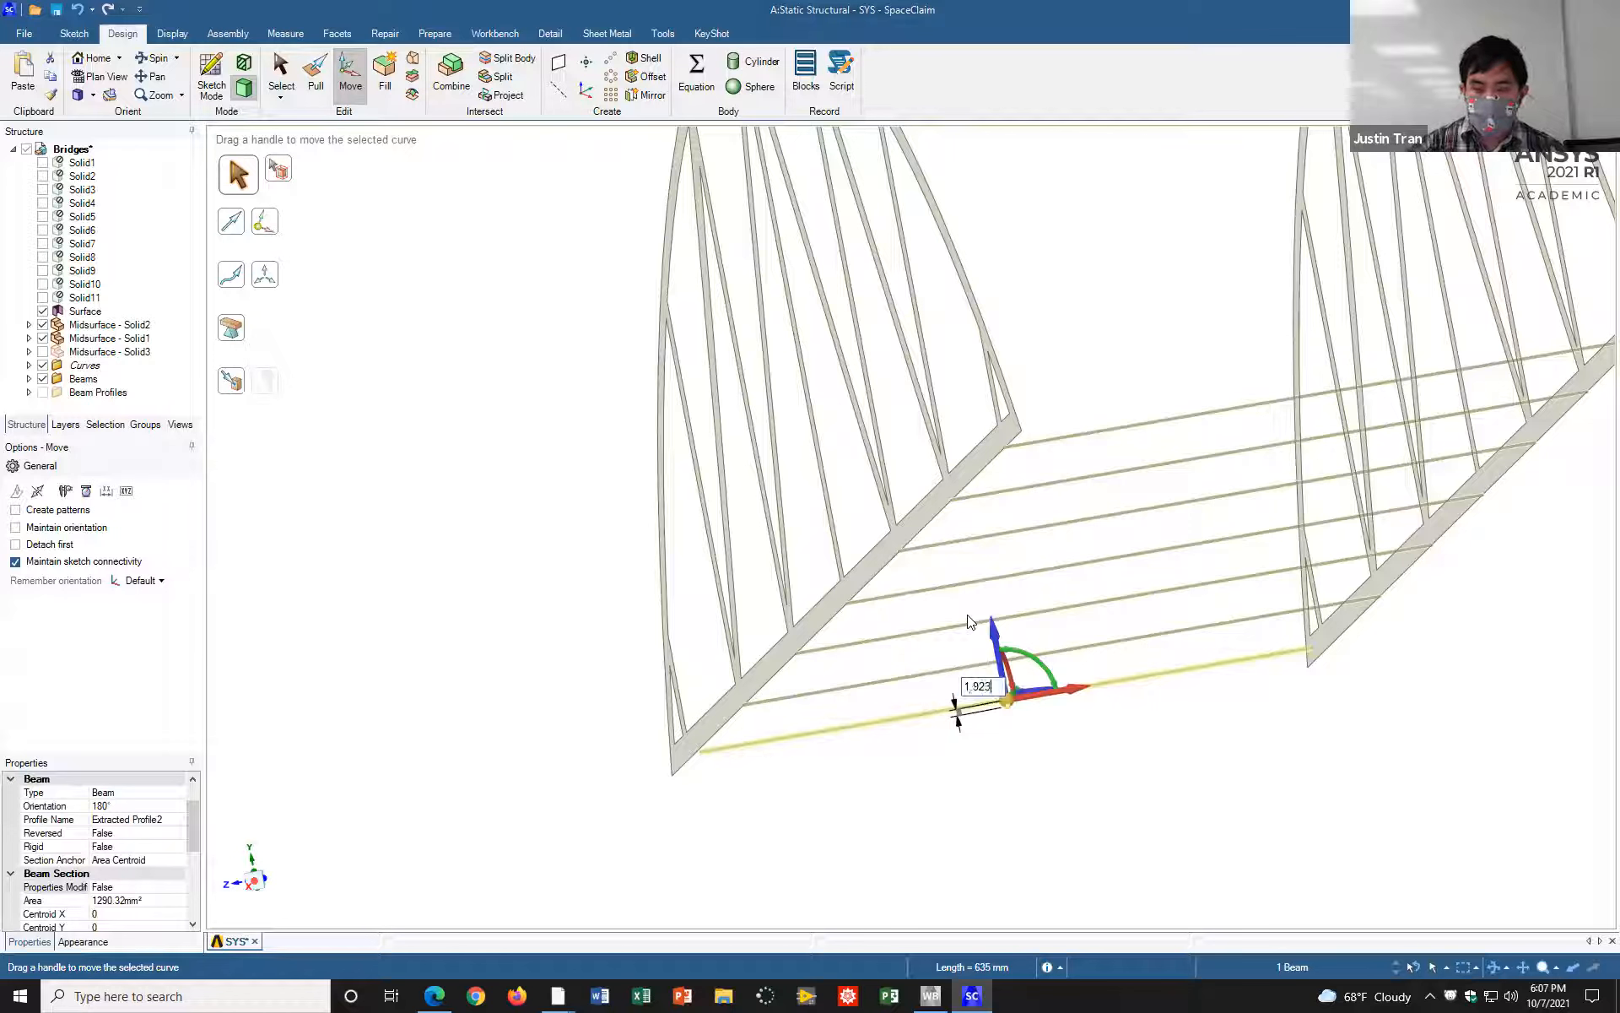
{"action": "key", "text": "Return"}
{"action": "left_click", "coordinate": [547, 713]}
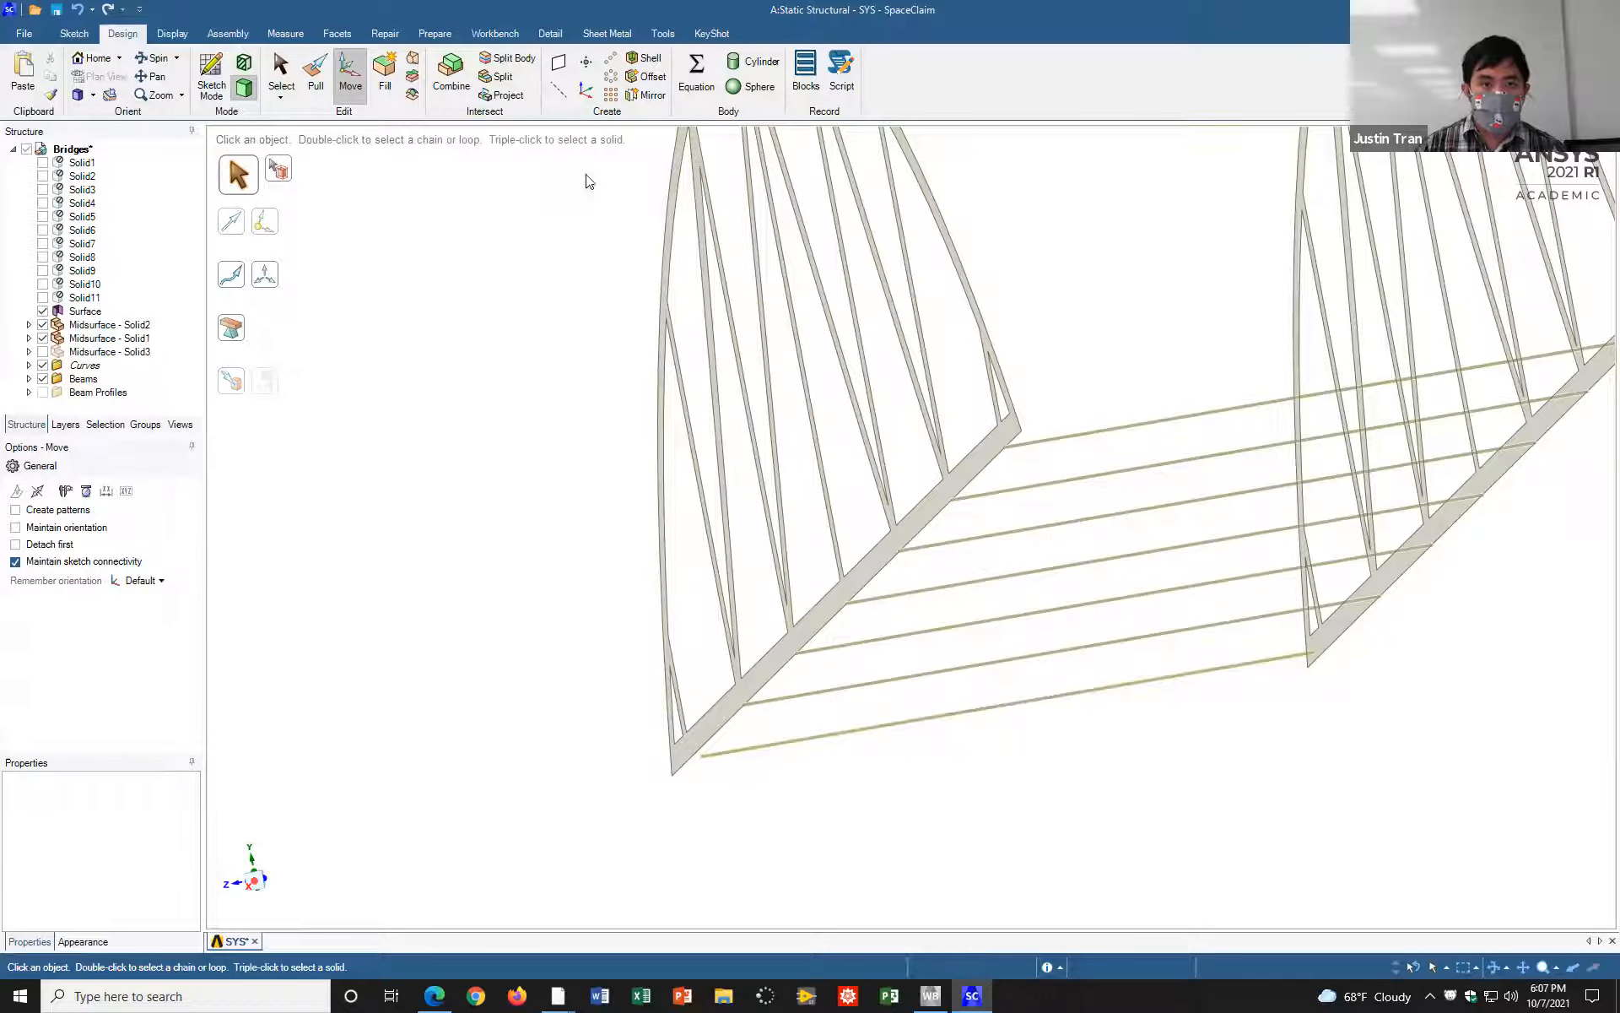
Step: Detect the gaps at the outermost near-end crossbeam's ends and extend it to both truss surfaces
{"action": "left_click", "coordinate": [432, 36]}
{"action": "left_click", "coordinate": [309, 76]}
{"action": "left_click", "coordinate": [238, 274]}
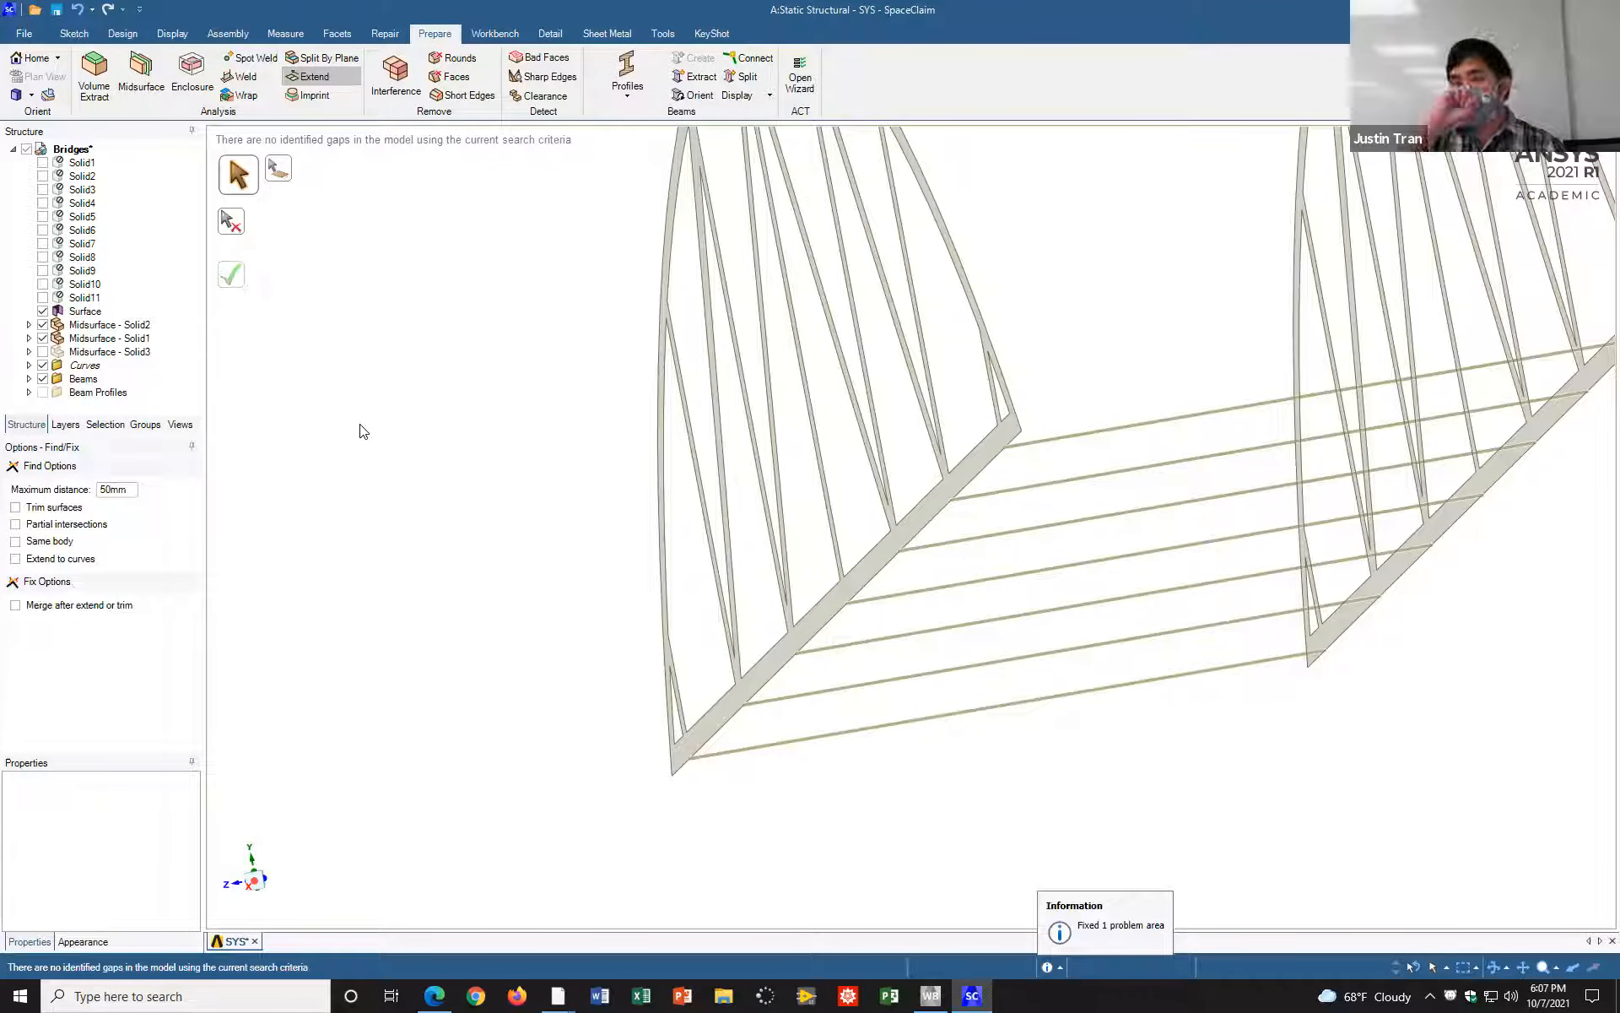
{"action": "middle_click_drag", "start_coordinate": [442, 448], "coordinate": [574, 487]}
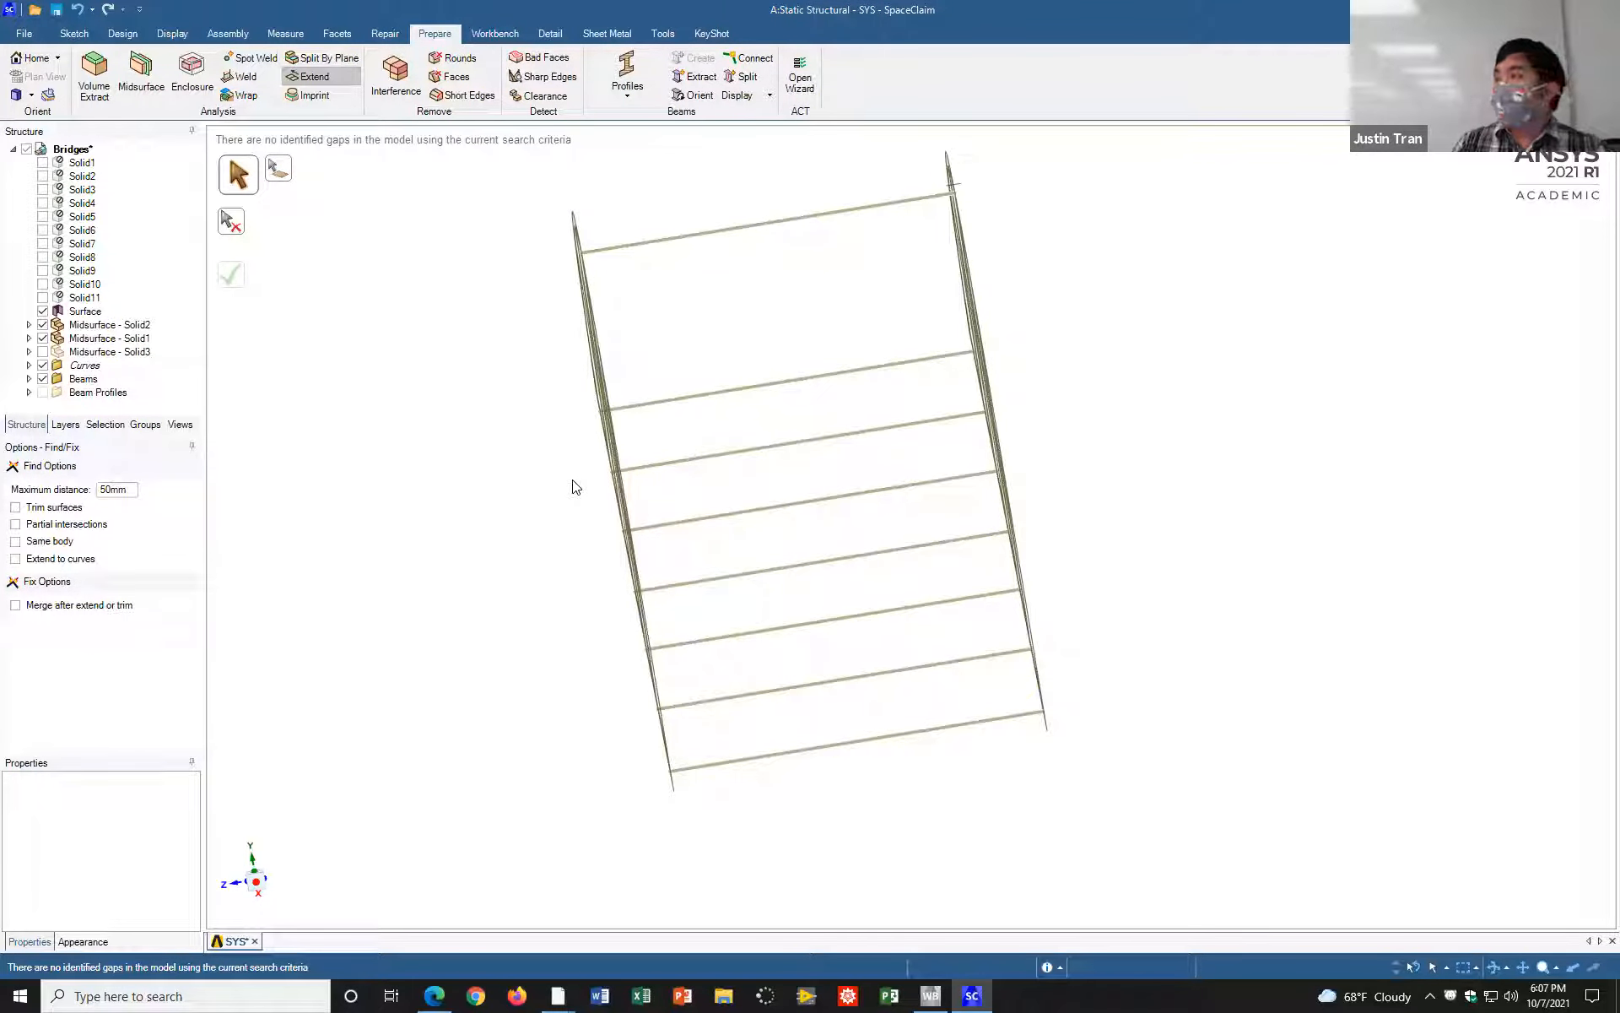
{"action": "mouse_move", "coordinate": [1204, 495]}
{"action": "middle_mouse_down"}
{"action": "mouse_move", "coordinate": [1259, 473]}
{"action": "mouse_move", "coordinate": [1241, 459]}
{"action": "mouse_move", "coordinate": [1255, 484]}
{"action": "middle_mouse_up"}
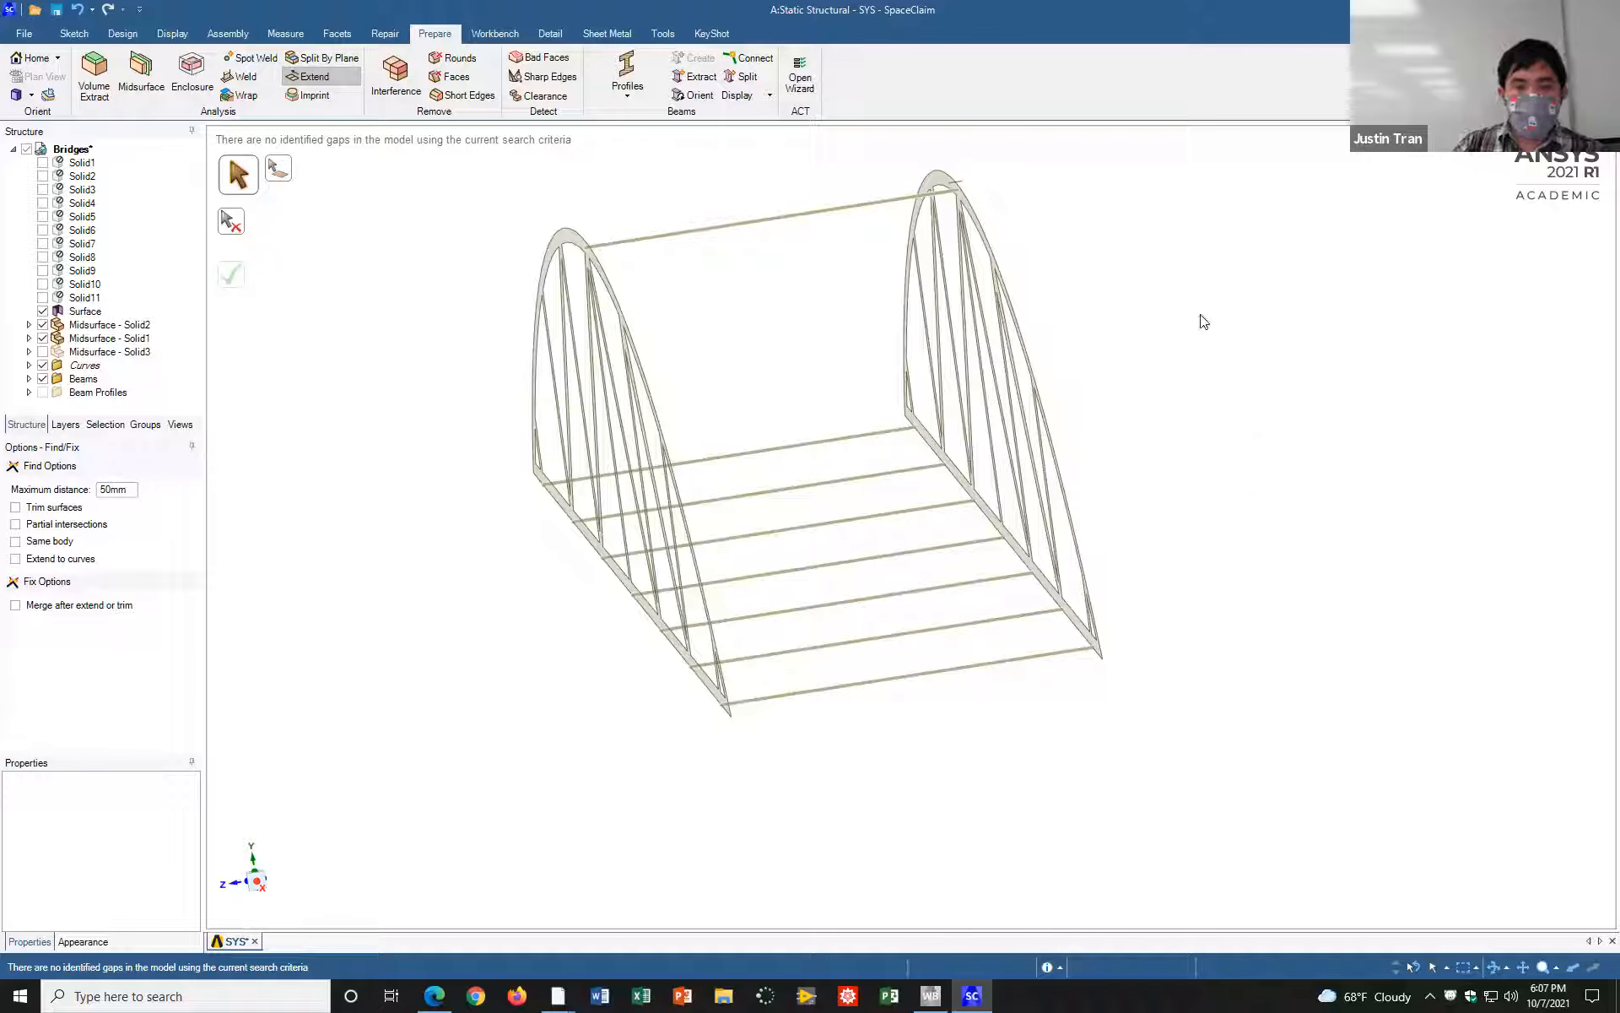
{"action": "middle_click_drag", "start_coordinate": [1251, 535], "coordinate": [1273, 553]}
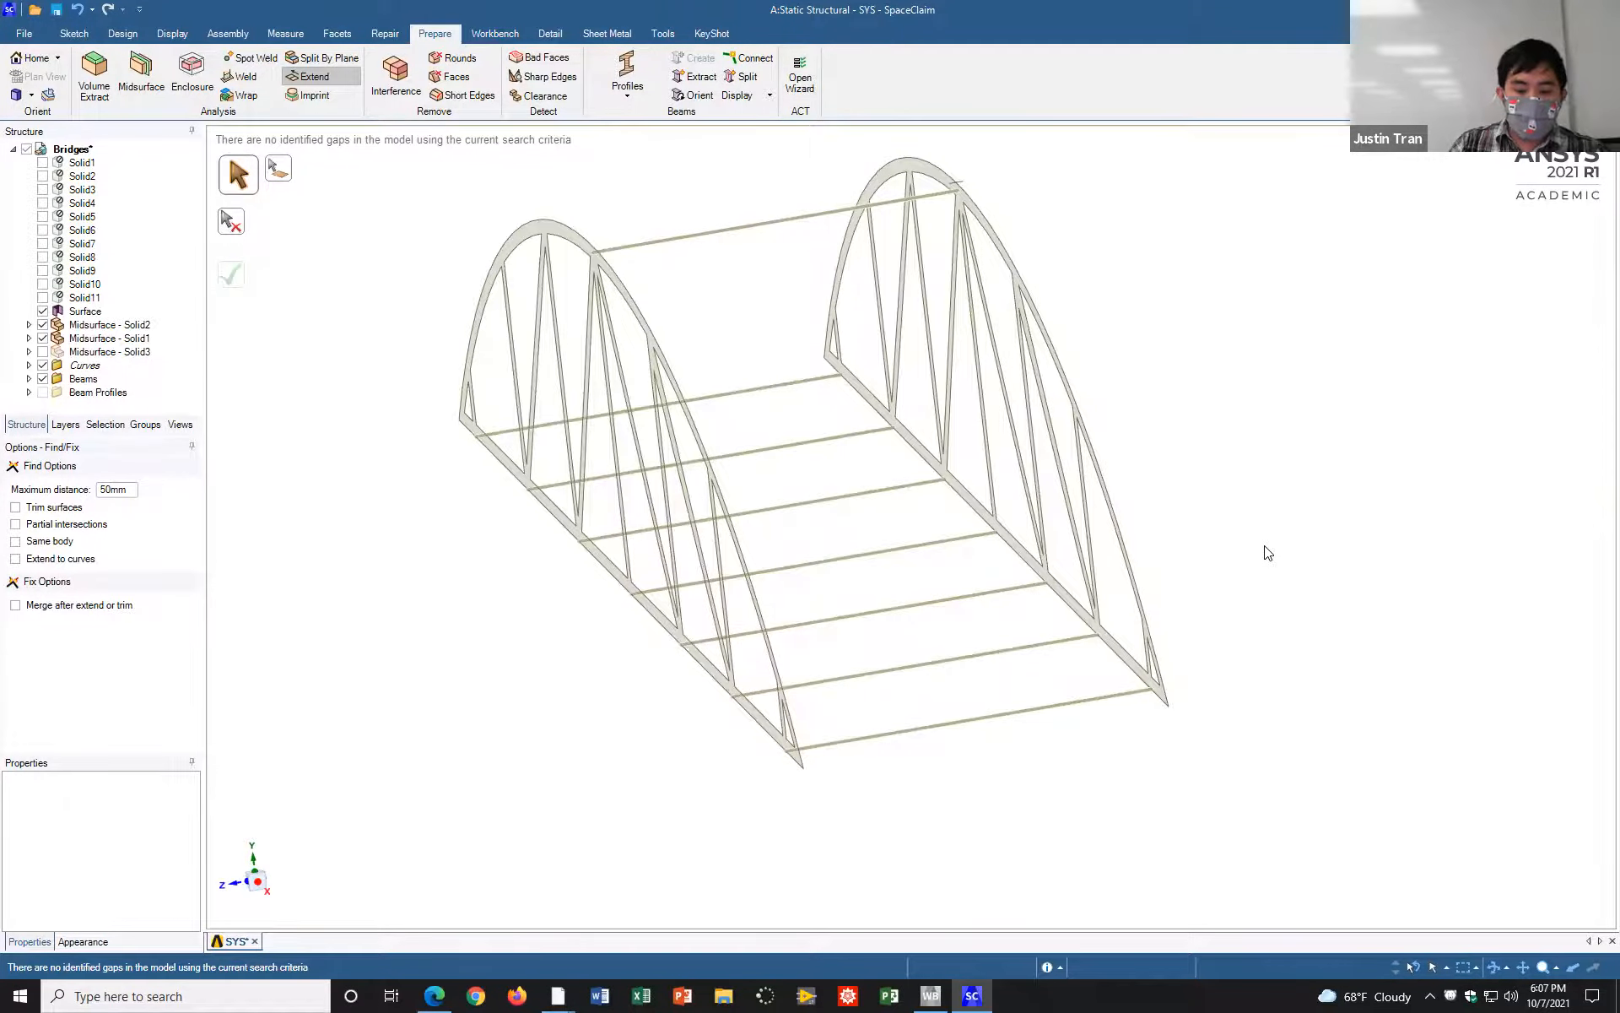
{"action": "key", "text": "h"}
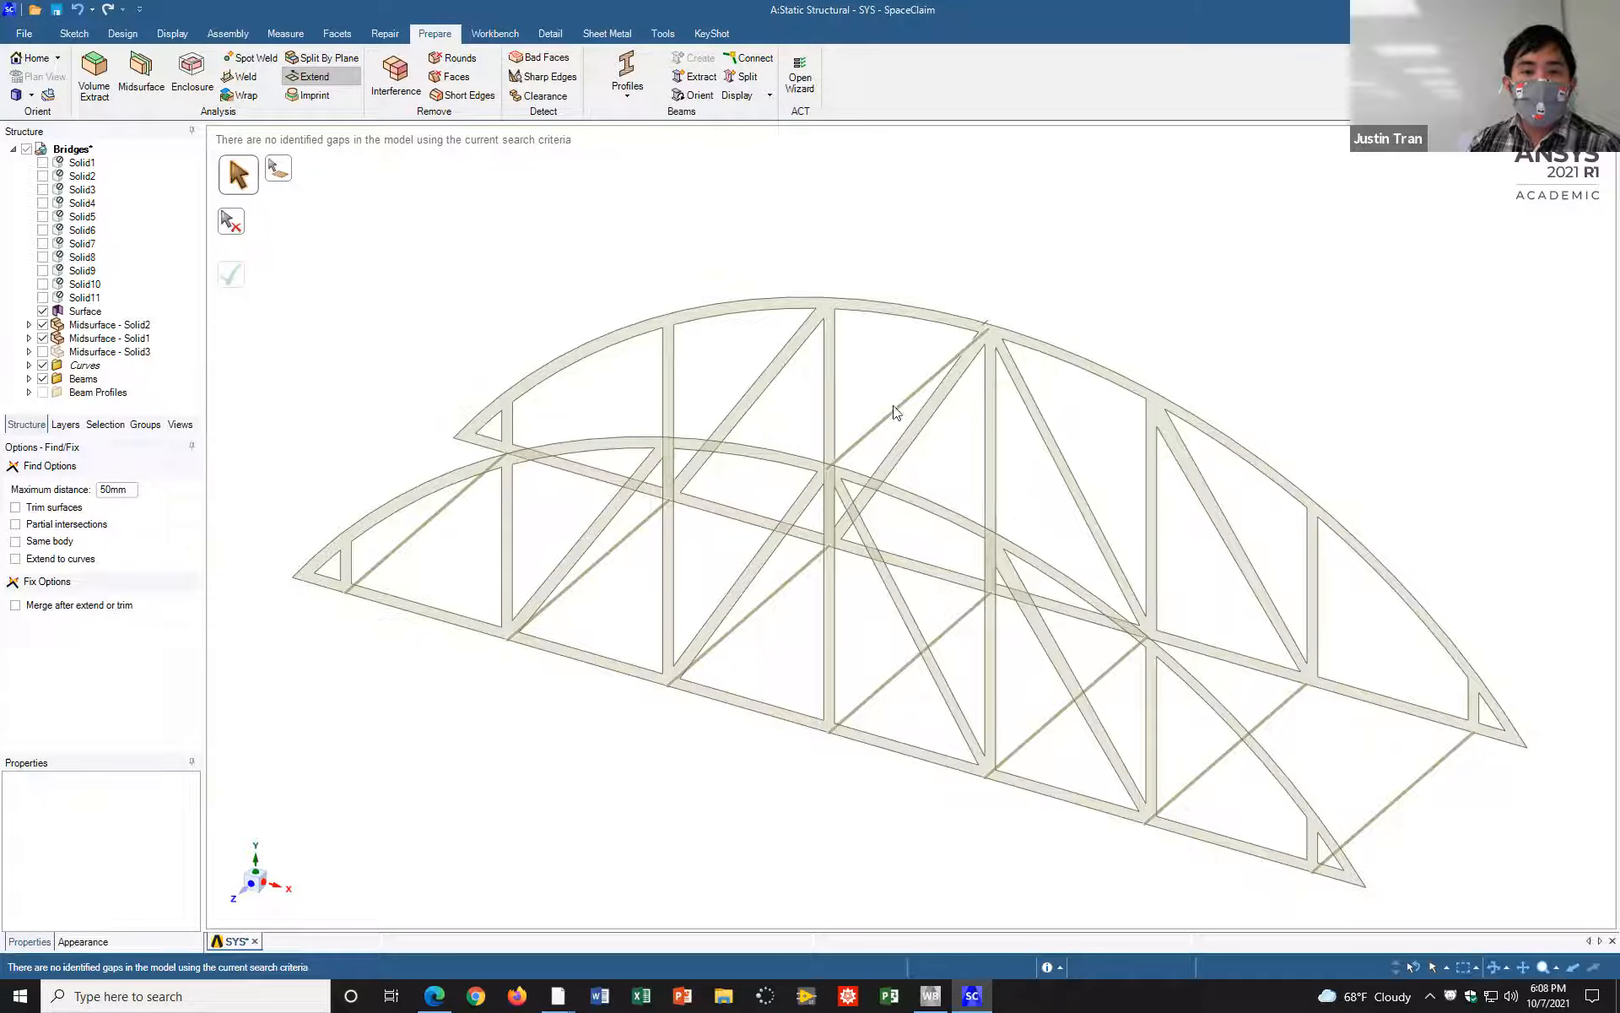
Step: Switch to the activity PDF in the browser, read the beam conversion and Extend instructions, and return to SpaceClaim
{"action": "left_click", "coordinate": [434, 996]}
{"action": "scroll", "coordinate": [577, 676], "scroll_direction": "down", "scroll_amount": 5}
{"action": "scroll", "coordinate": [576, 671], "scroll_direction": "down", "scroll_amount": 20}
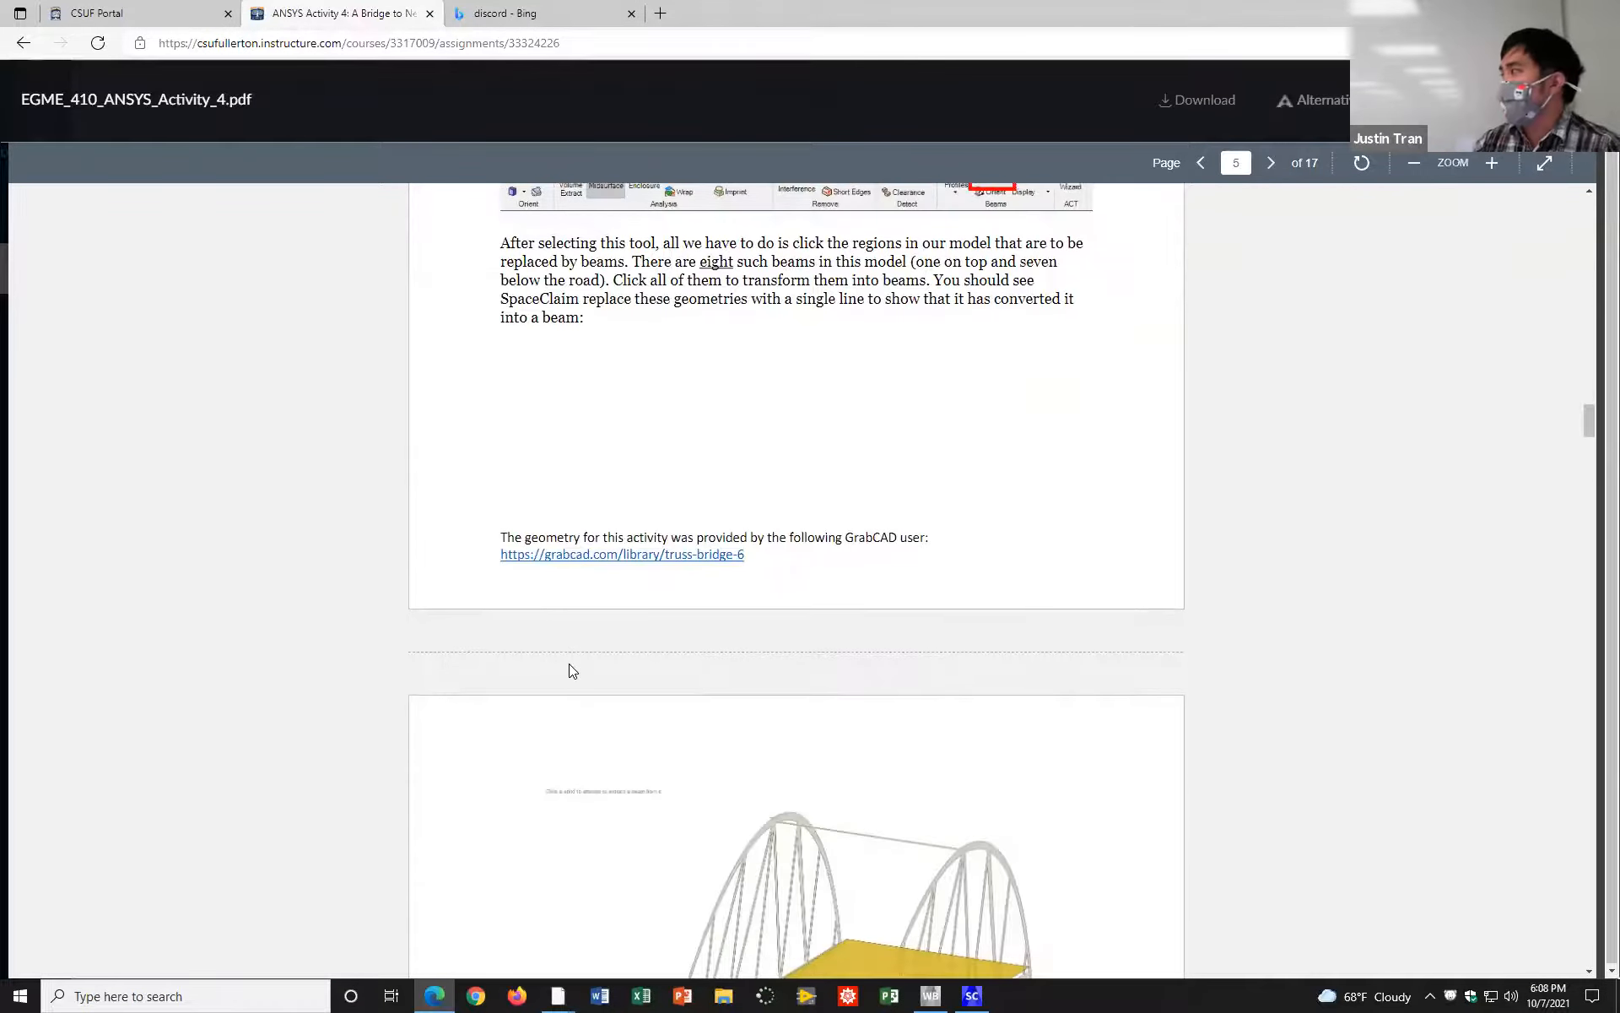
{"action": "scroll", "coordinate": [578, 639], "scroll_direction": "down", "scroll_amount": 5}
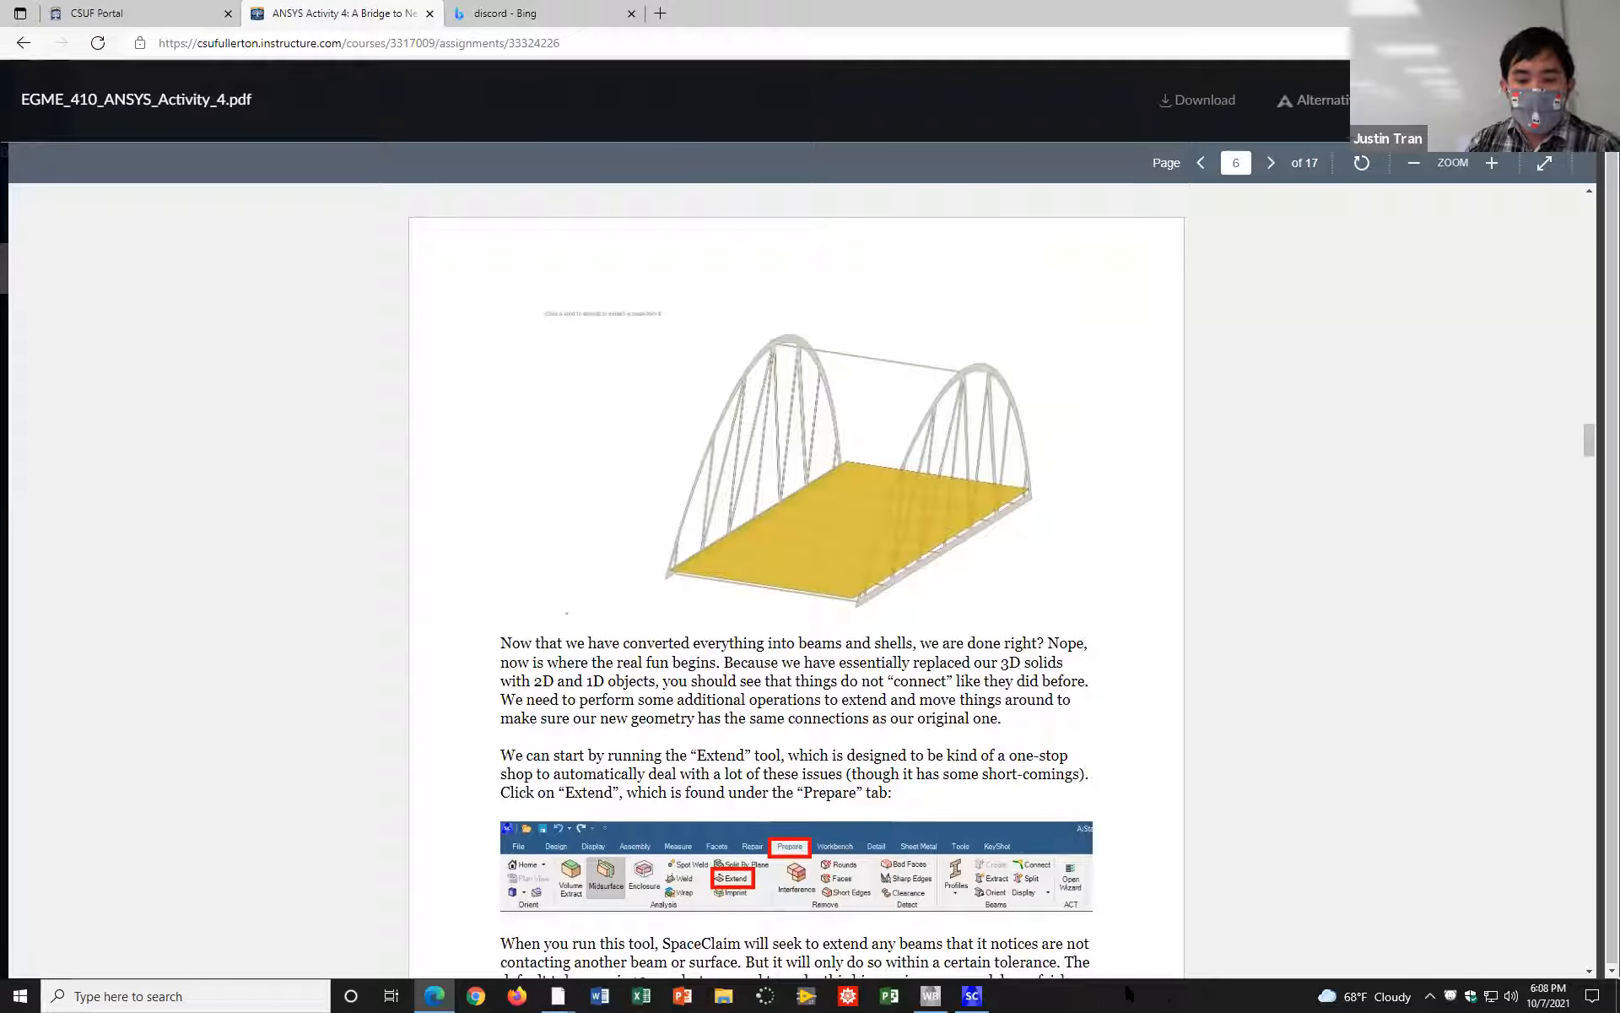
{"action": "left_click", "coordinate": [972, 995]}
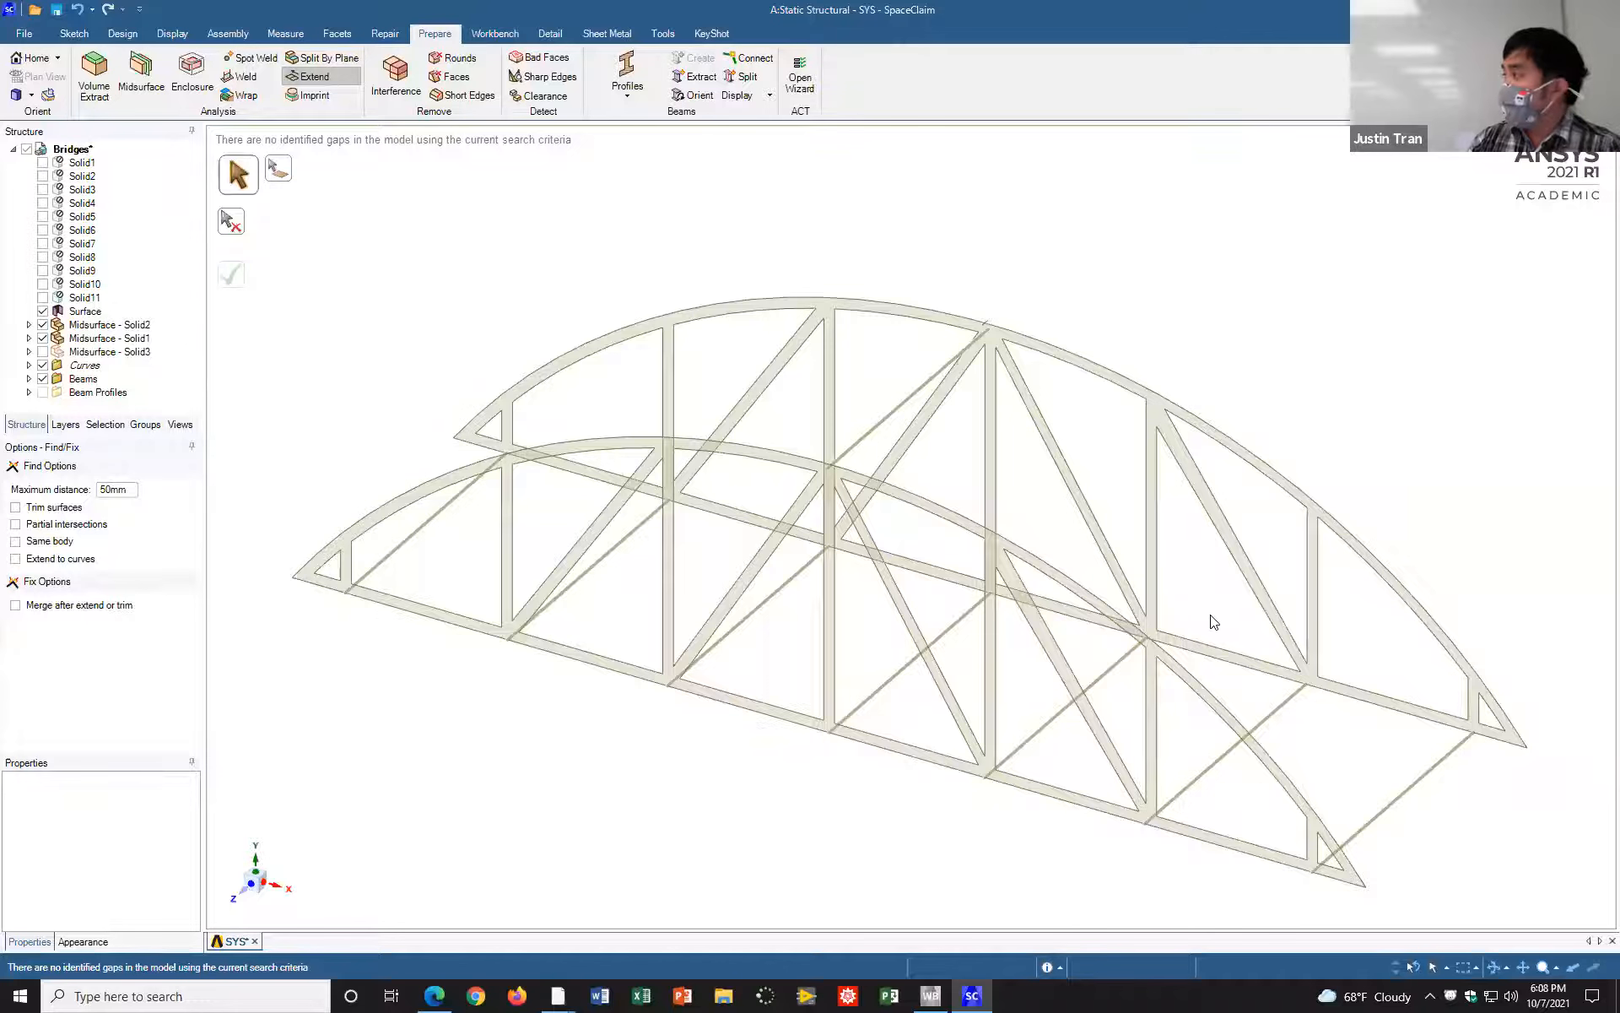
Step: Read the activity PDF's instructions on aligning and extending the road plane in the browser, and return to SpaceClaim
{"action": "middle_click_drag", "start_coordinate": [1312, 527], "coordinate": [1150, 656]}
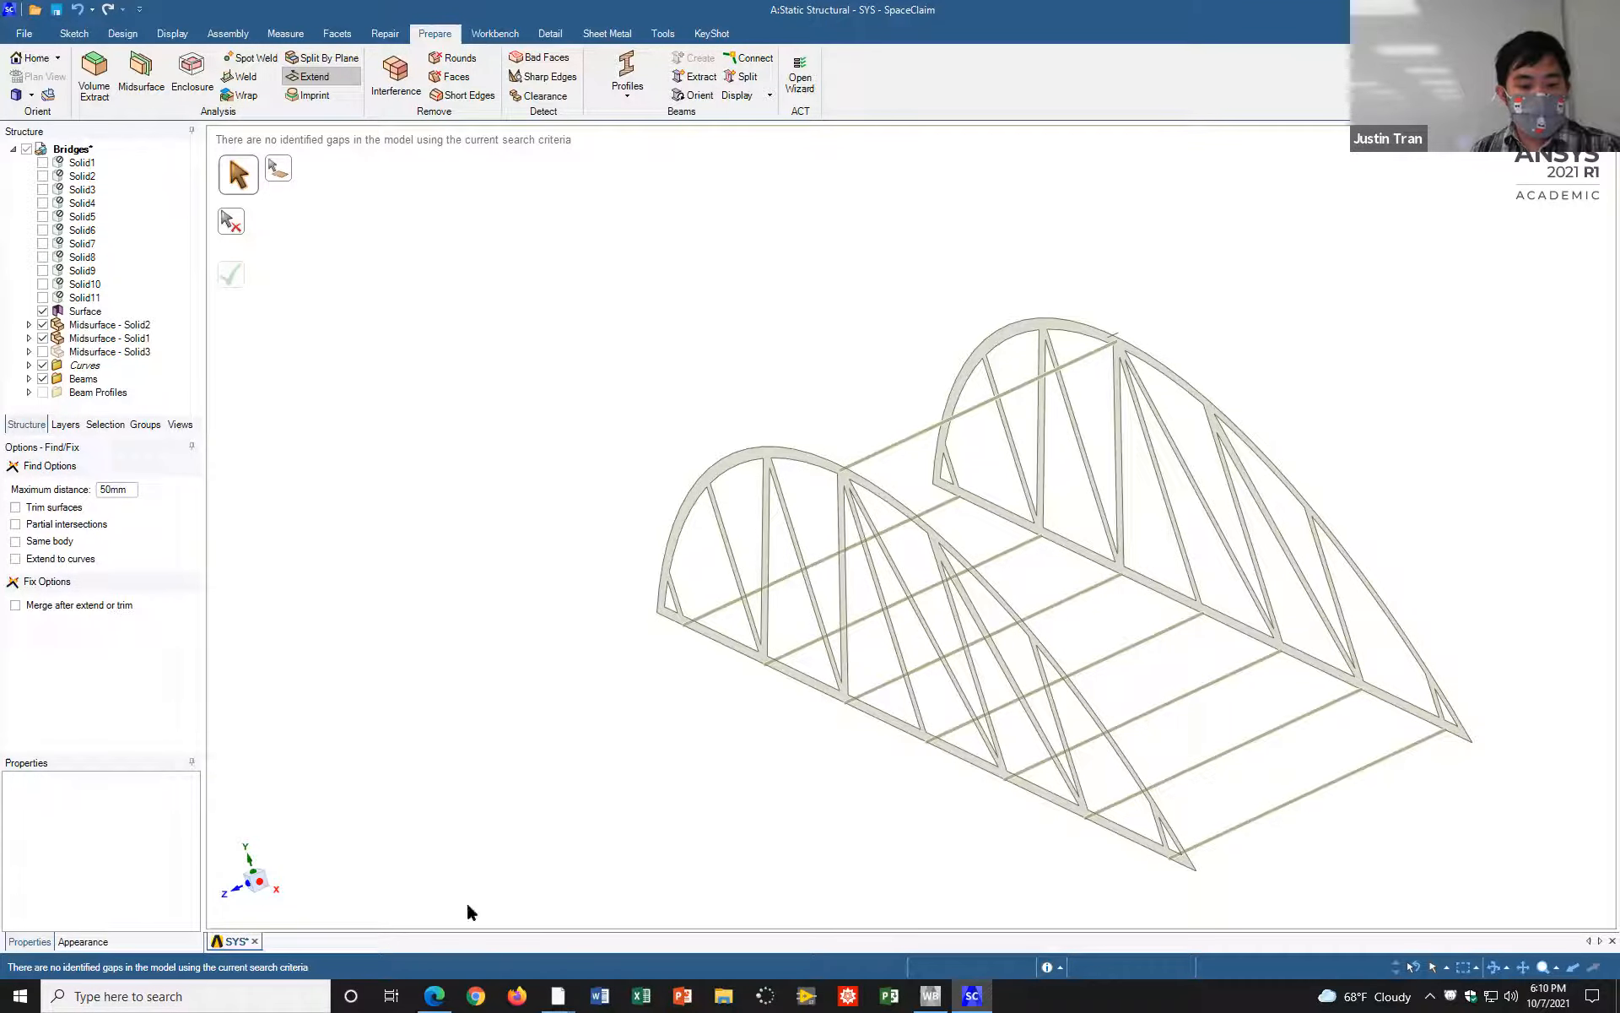
{"action": "left_click", "coordinate": [434, 995]}
{"action": "scroll", "coordinate": [701, 507], "scroll_direction": "down", "scroll_amount": 5}
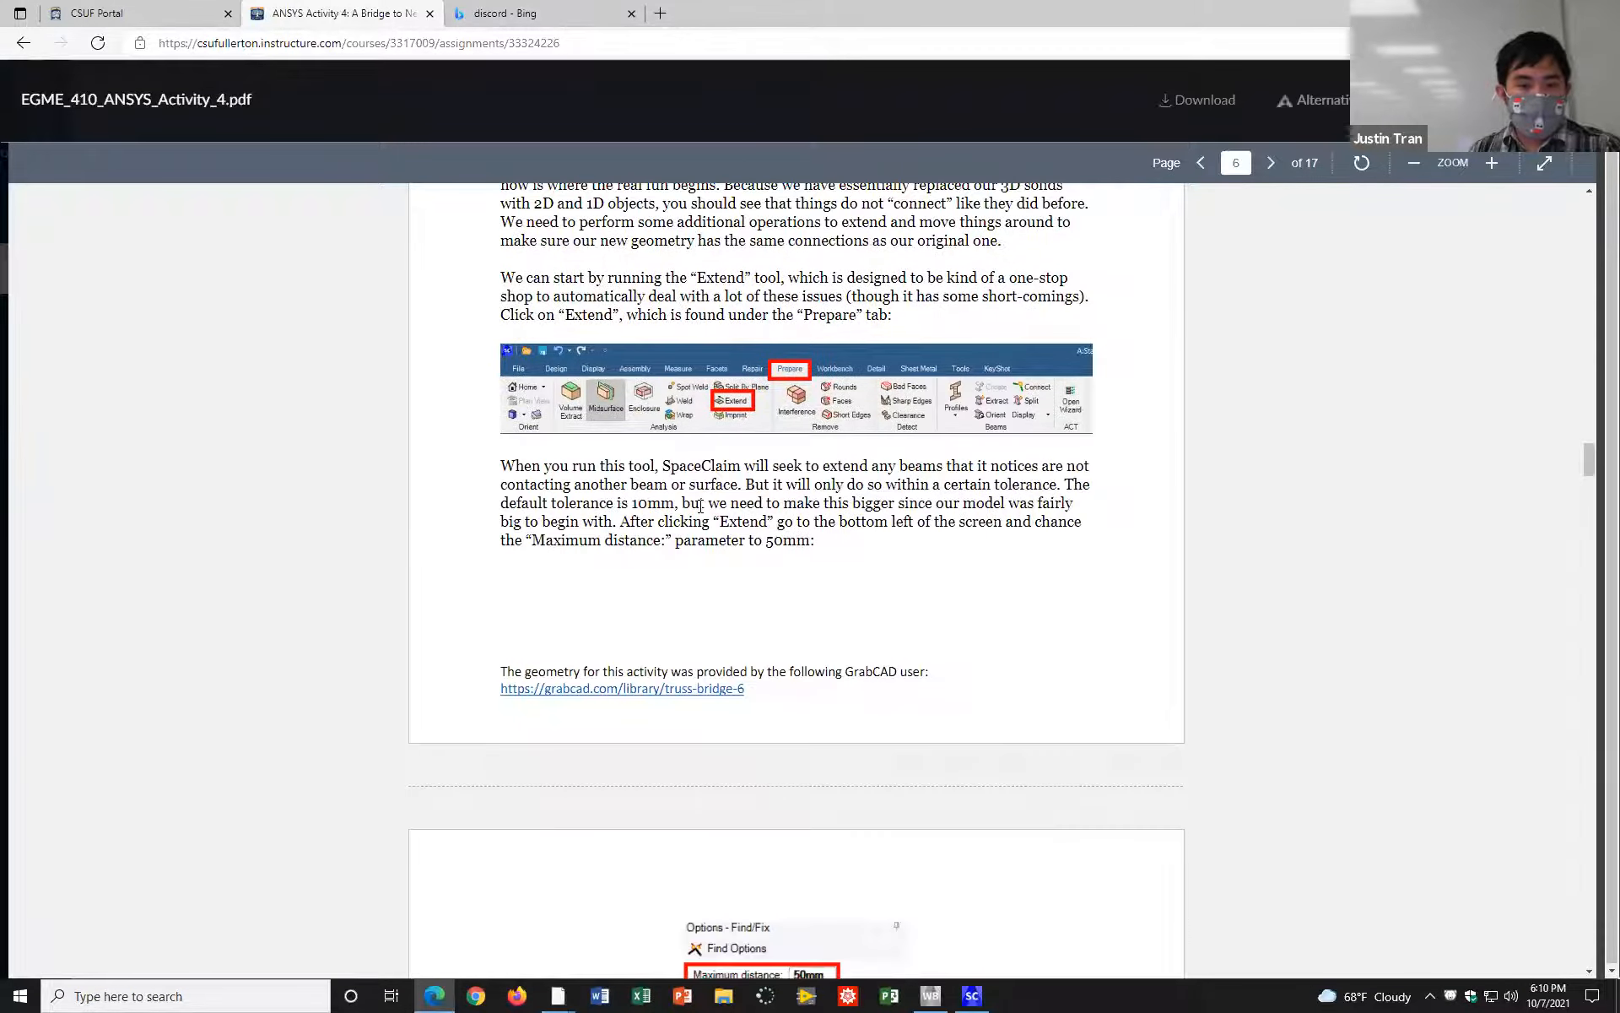
{"action": "scroll", "coordinate": [700, 506], "scroll_direction": "down", "scroll_amount": 10}
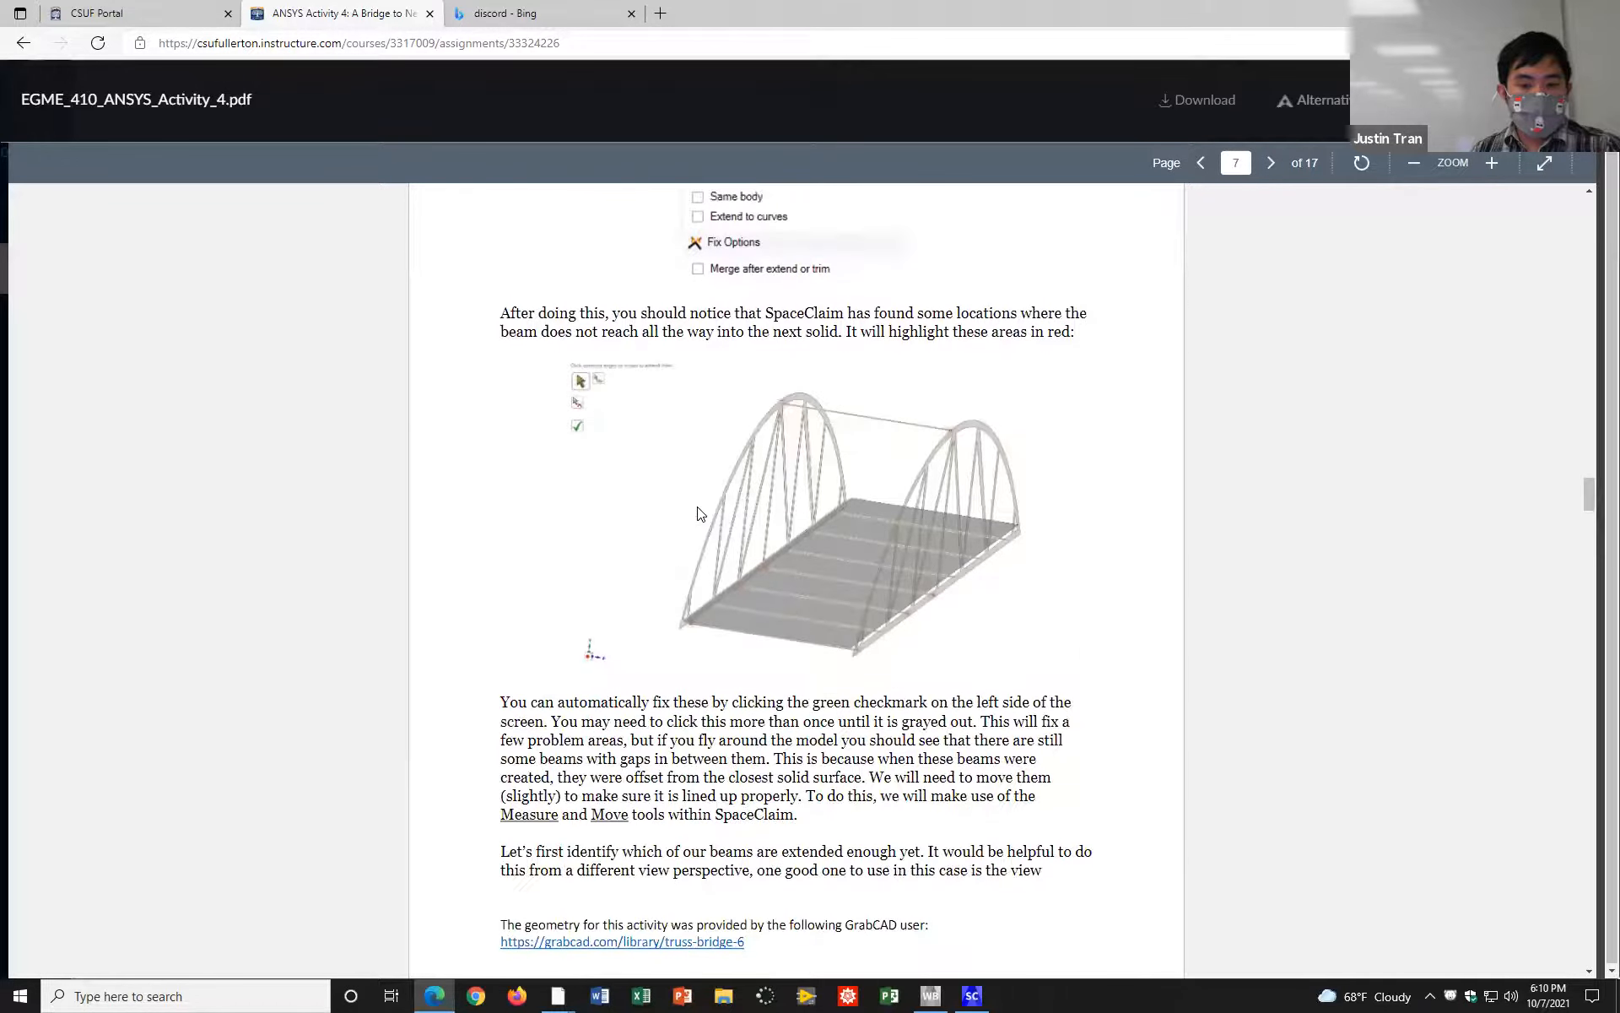
{"action": "scroll", "coordinate": [699, 515], "scroll_direction": "down", "scroll_amount": 15}
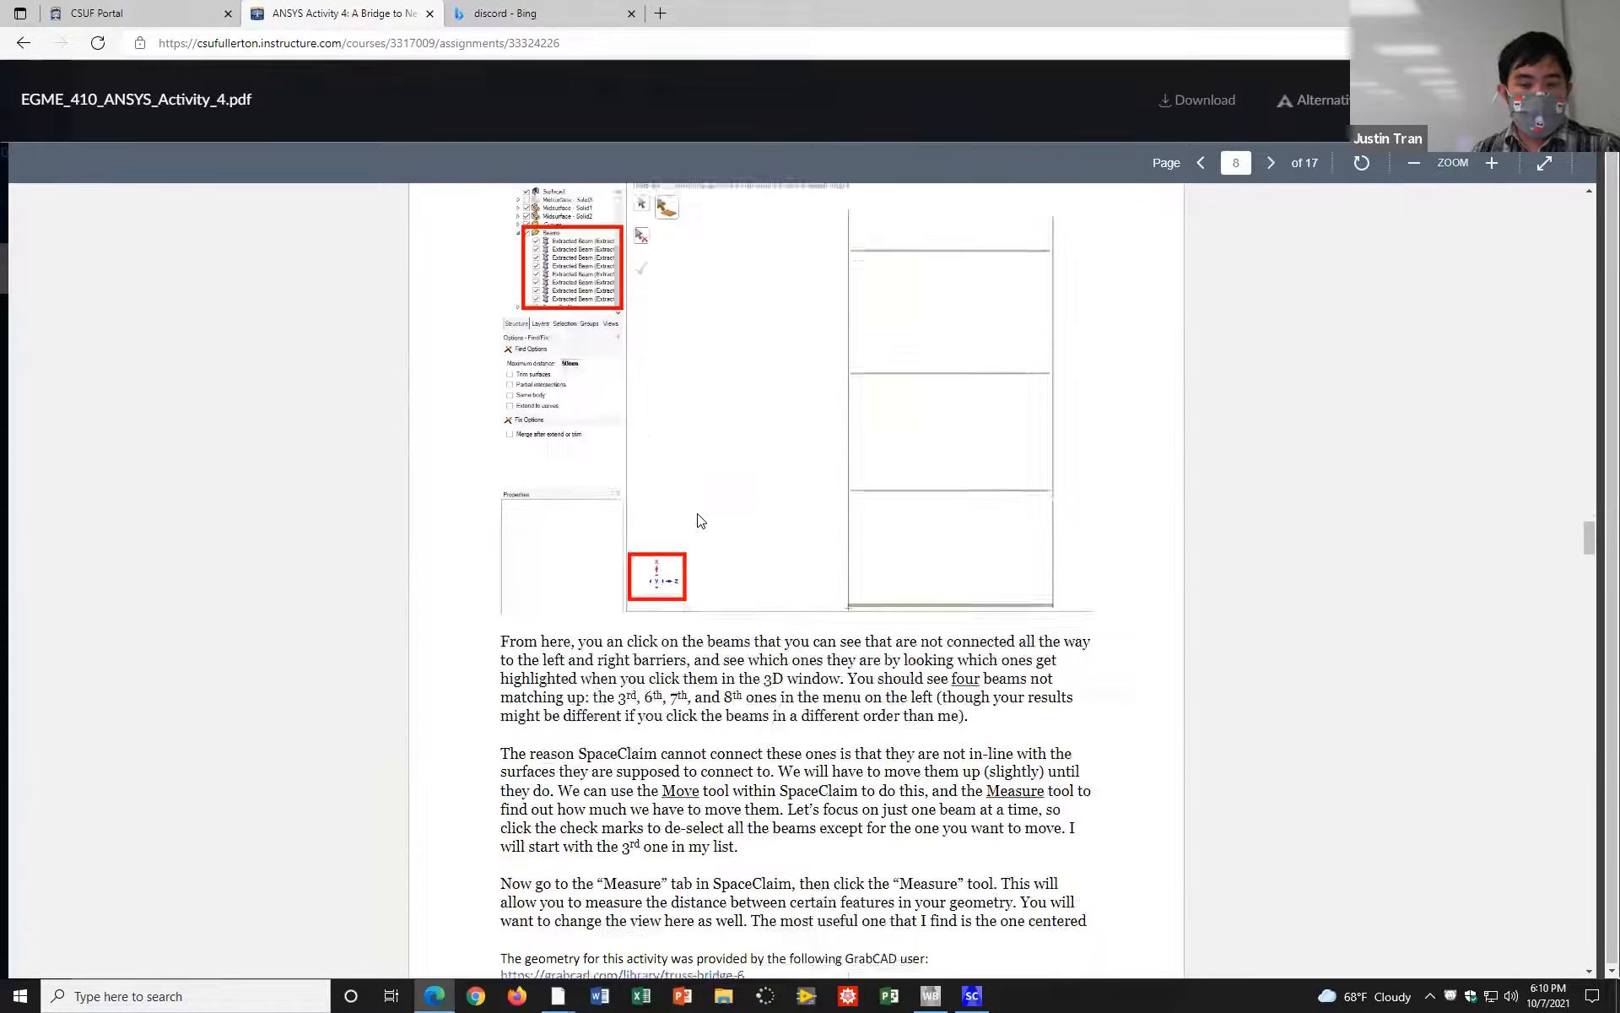
{"action": "scroll", "coordinate": [699, 525], "scroll_direction": "down", "scroll_amount": 15}
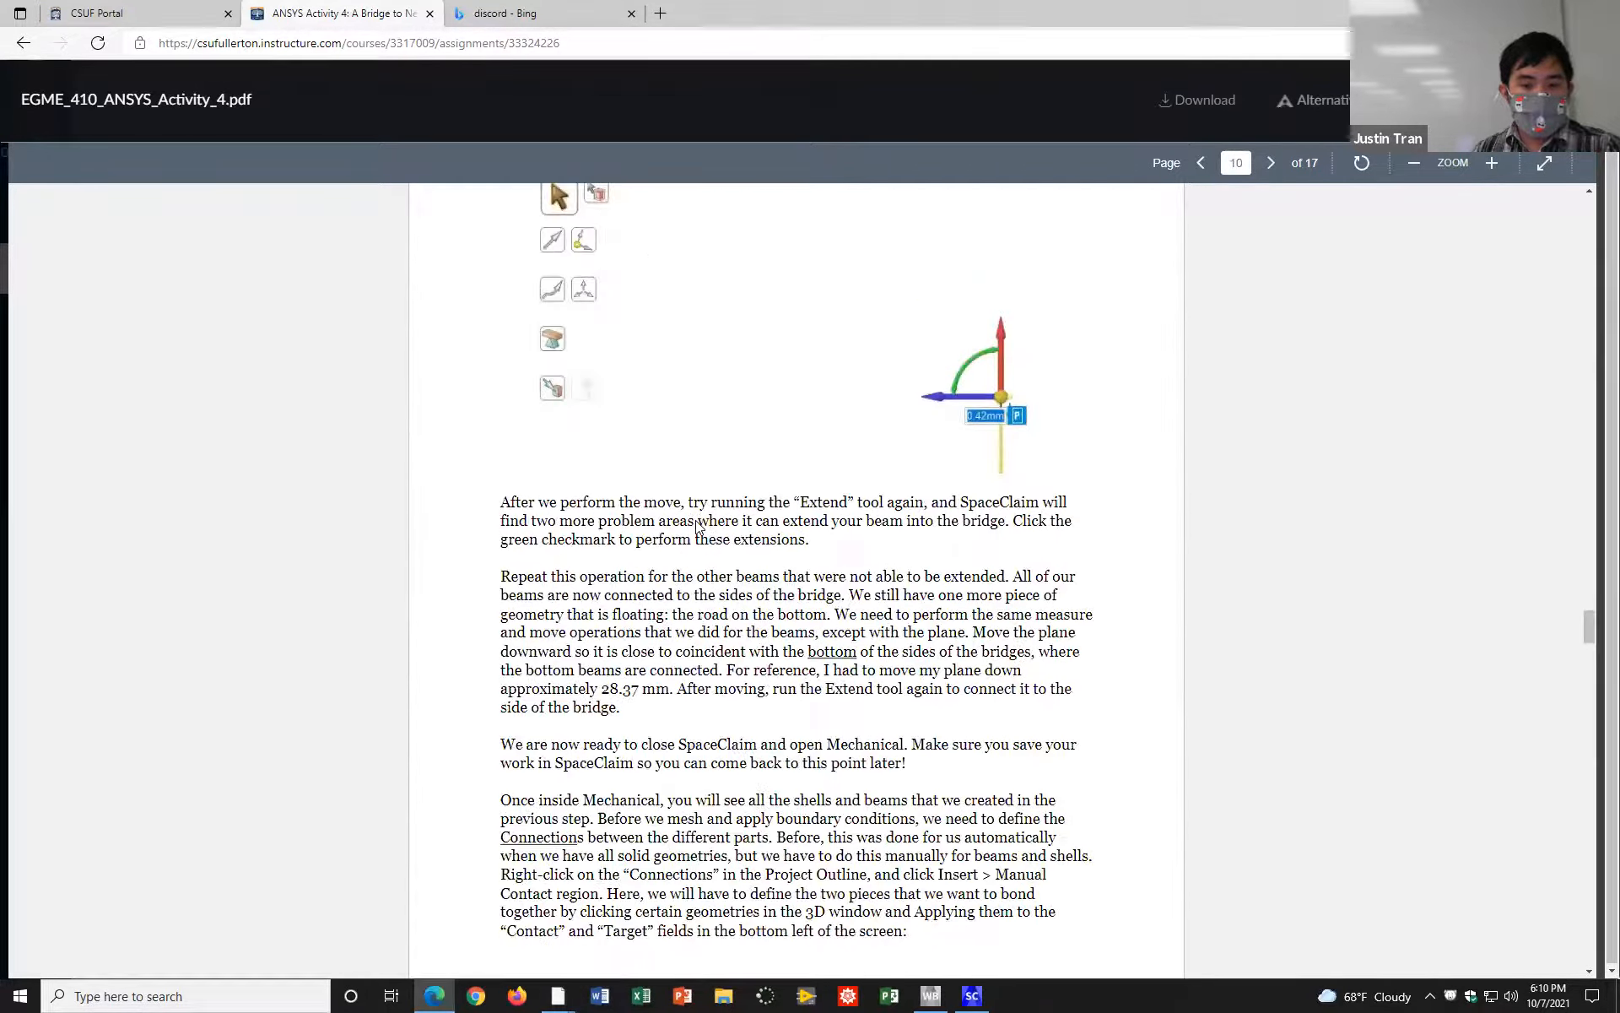
{"action": "scroll", "coordinate": [697, 519], "scroll_direction": "down", "scroll_amount": 15}
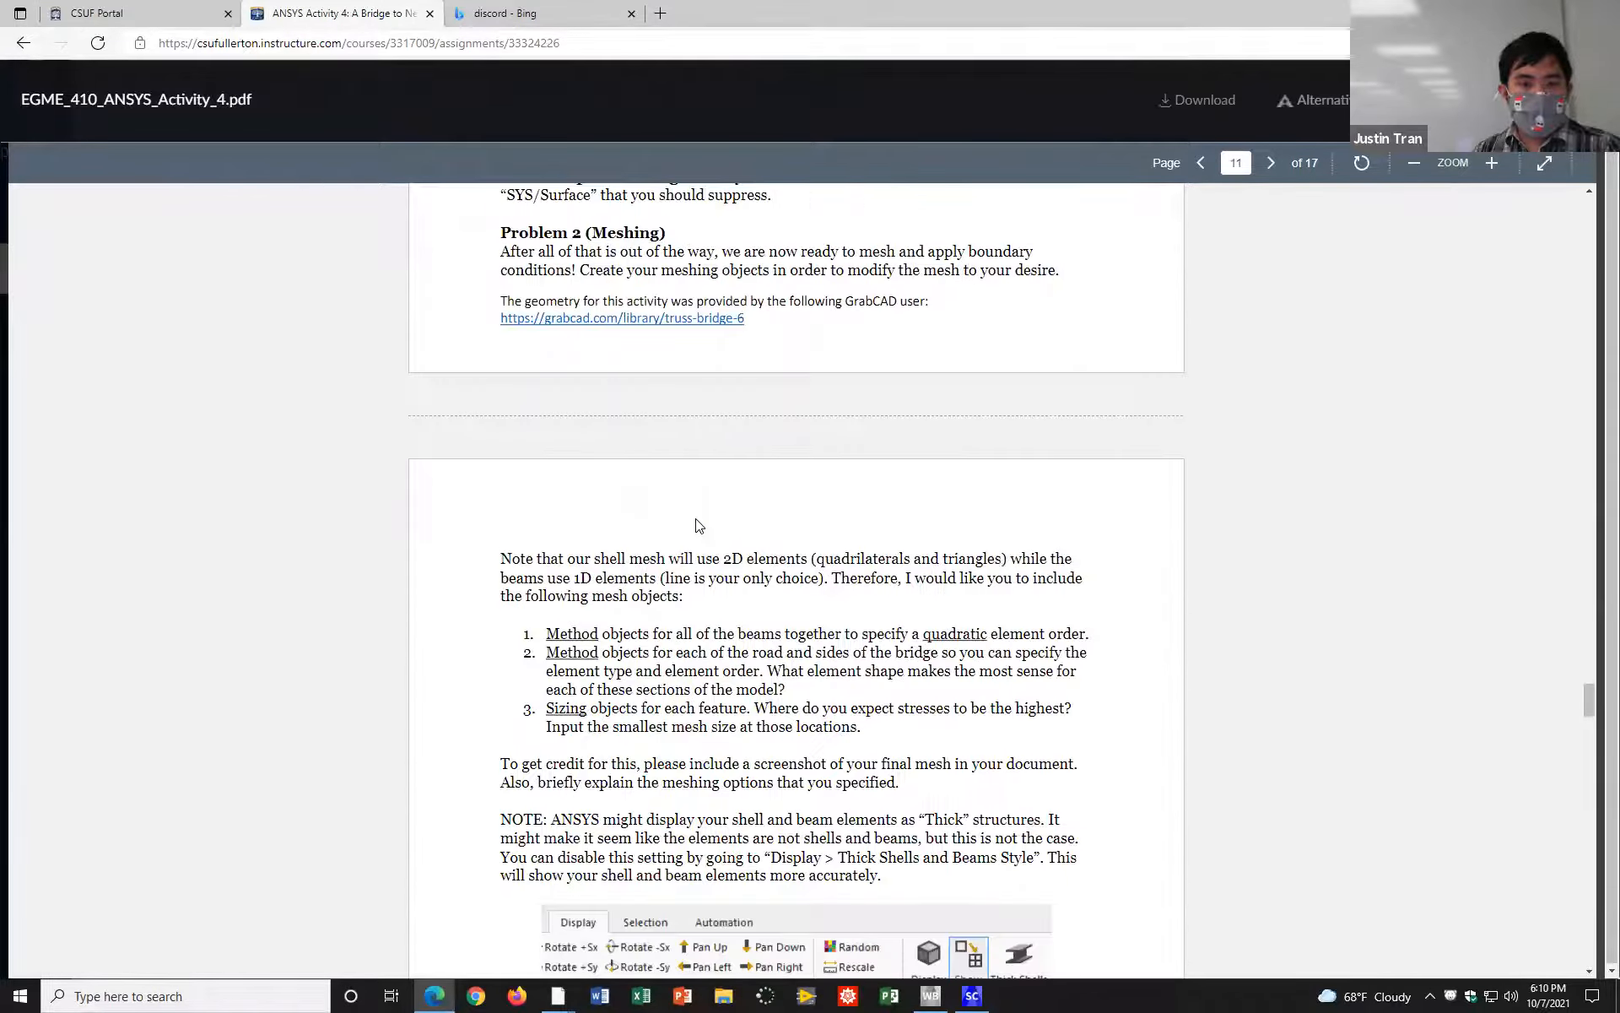
{"action": "scroll", "coordinate": [697, 520], "scroll_direction": "up", "scroll_amount": 15}
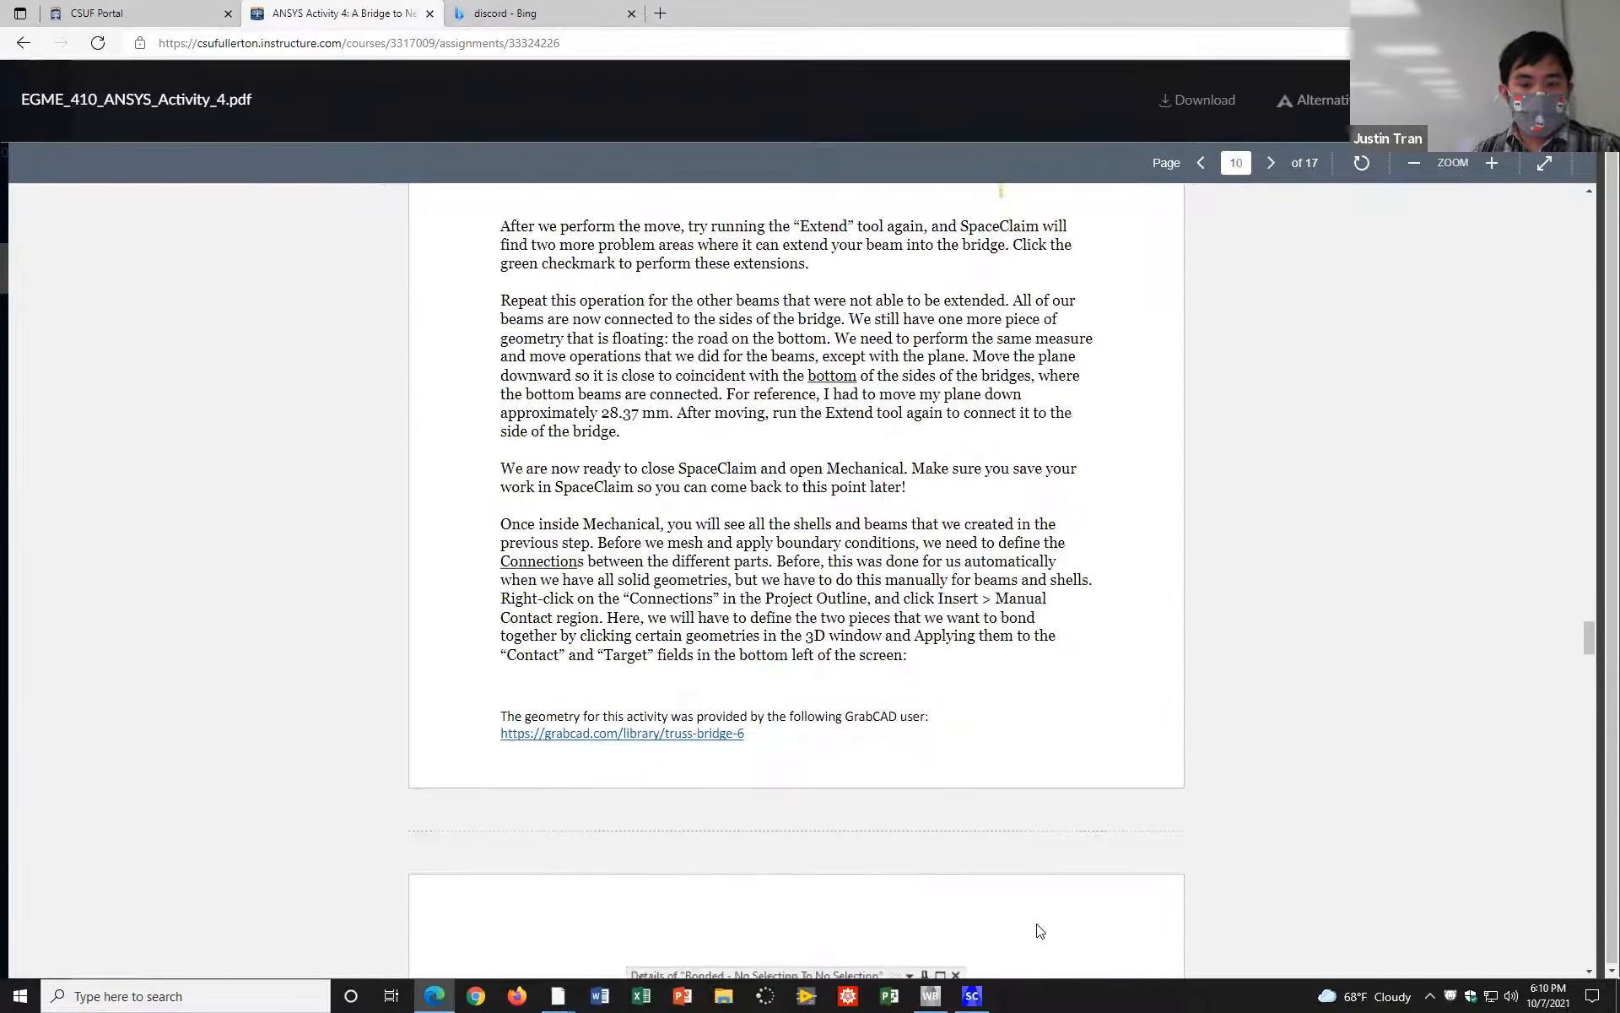
{"action": "left_click", "coordinate": [972, 996]}
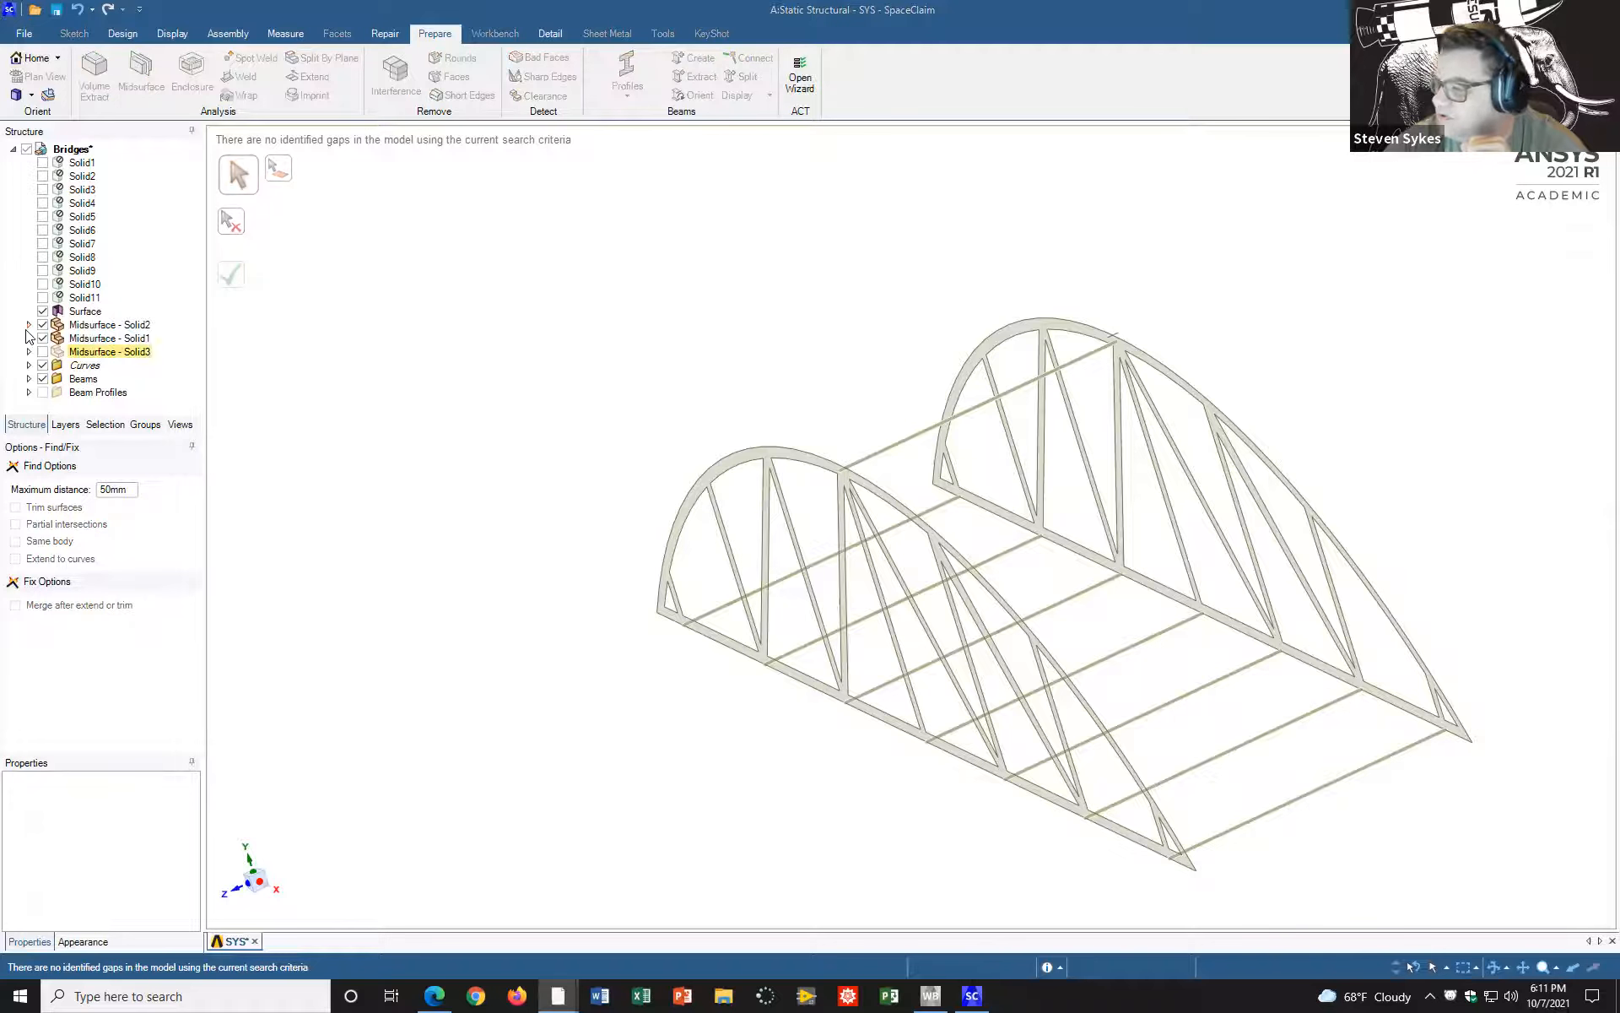
{"action": "left_click", "coordinate": [42, 351]}
{"action": "middle_click_drag", "start_coordinate": [1483, 803], "coordinate": [1406, 768]}
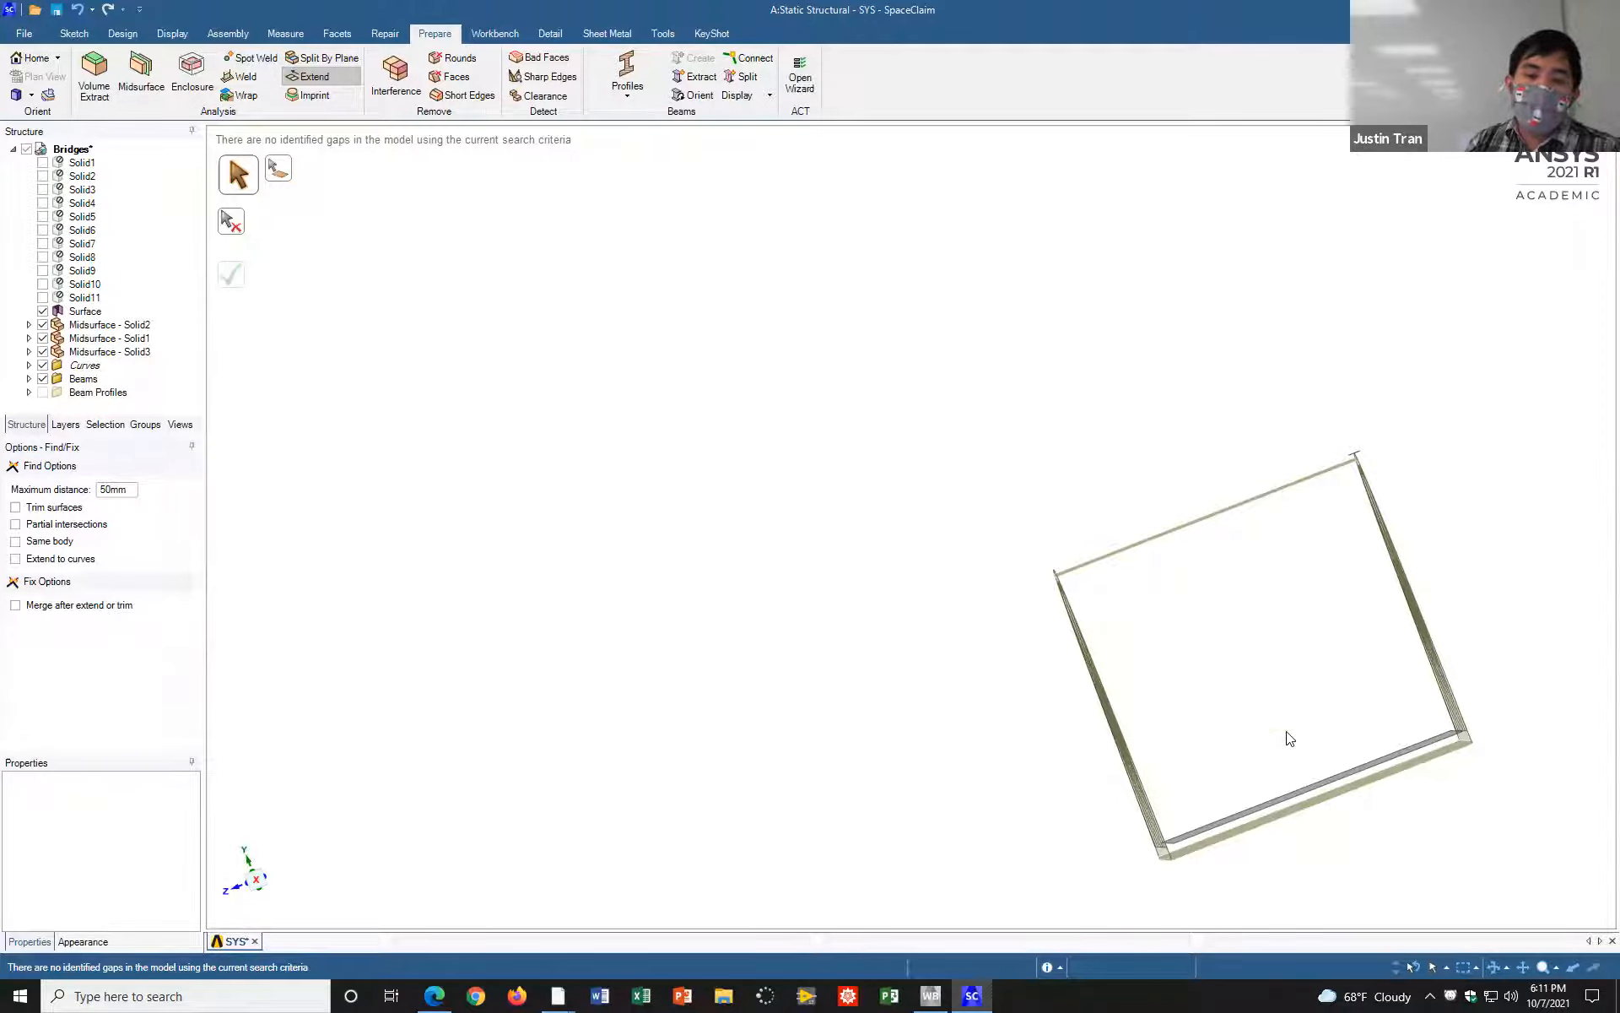
{"action": "middle_click_drag", "start_coordinate": [848, 368], "coordinate": [896, 392]}
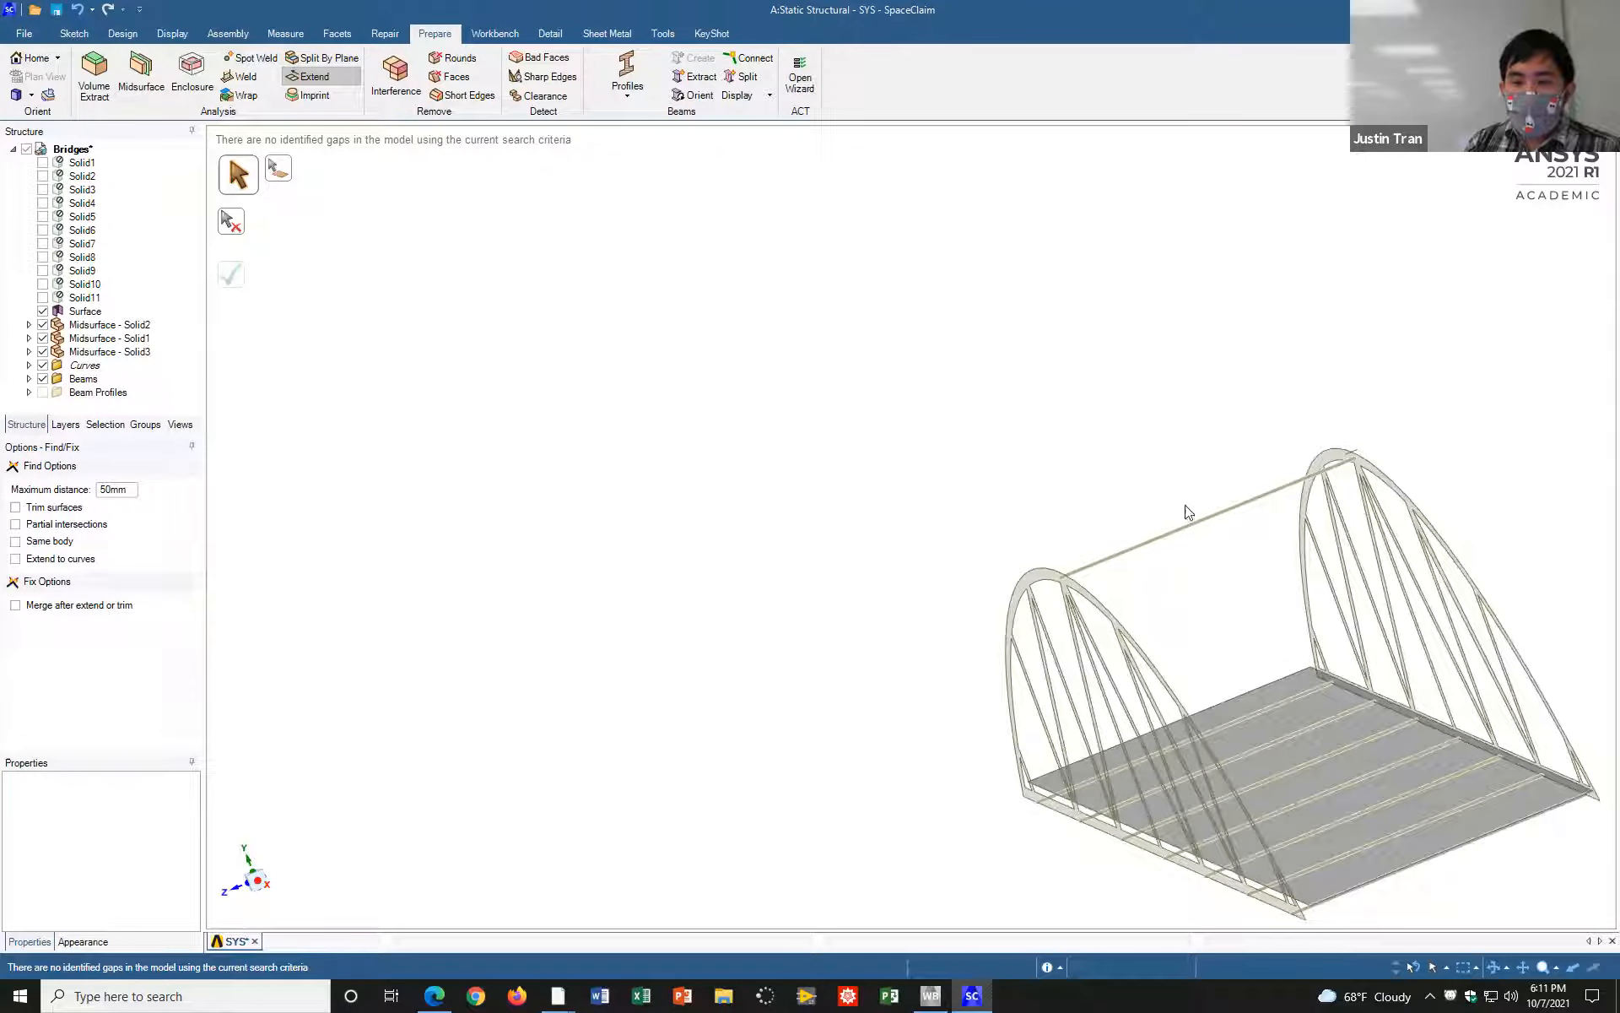
{"action": "middle_click_drag", "start_coordinate": [1188, 439], "coordinate": [785, 190], "text": "shift"}
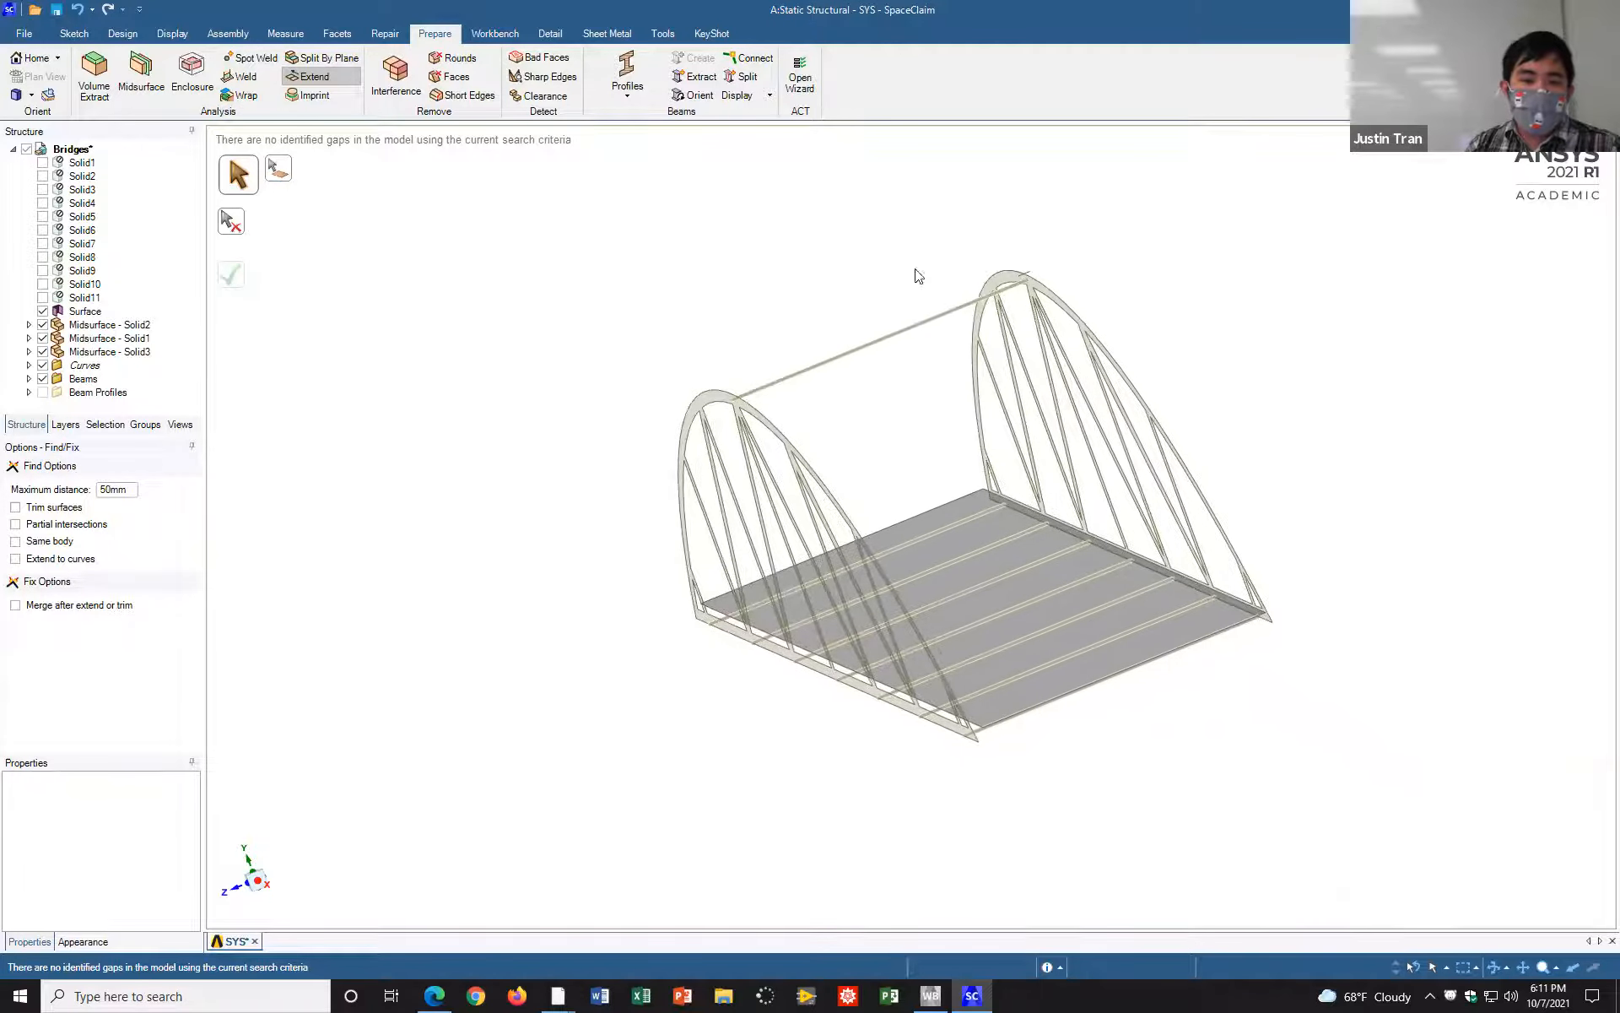
{"action": "left_click", "coordinate": [43, 351]}
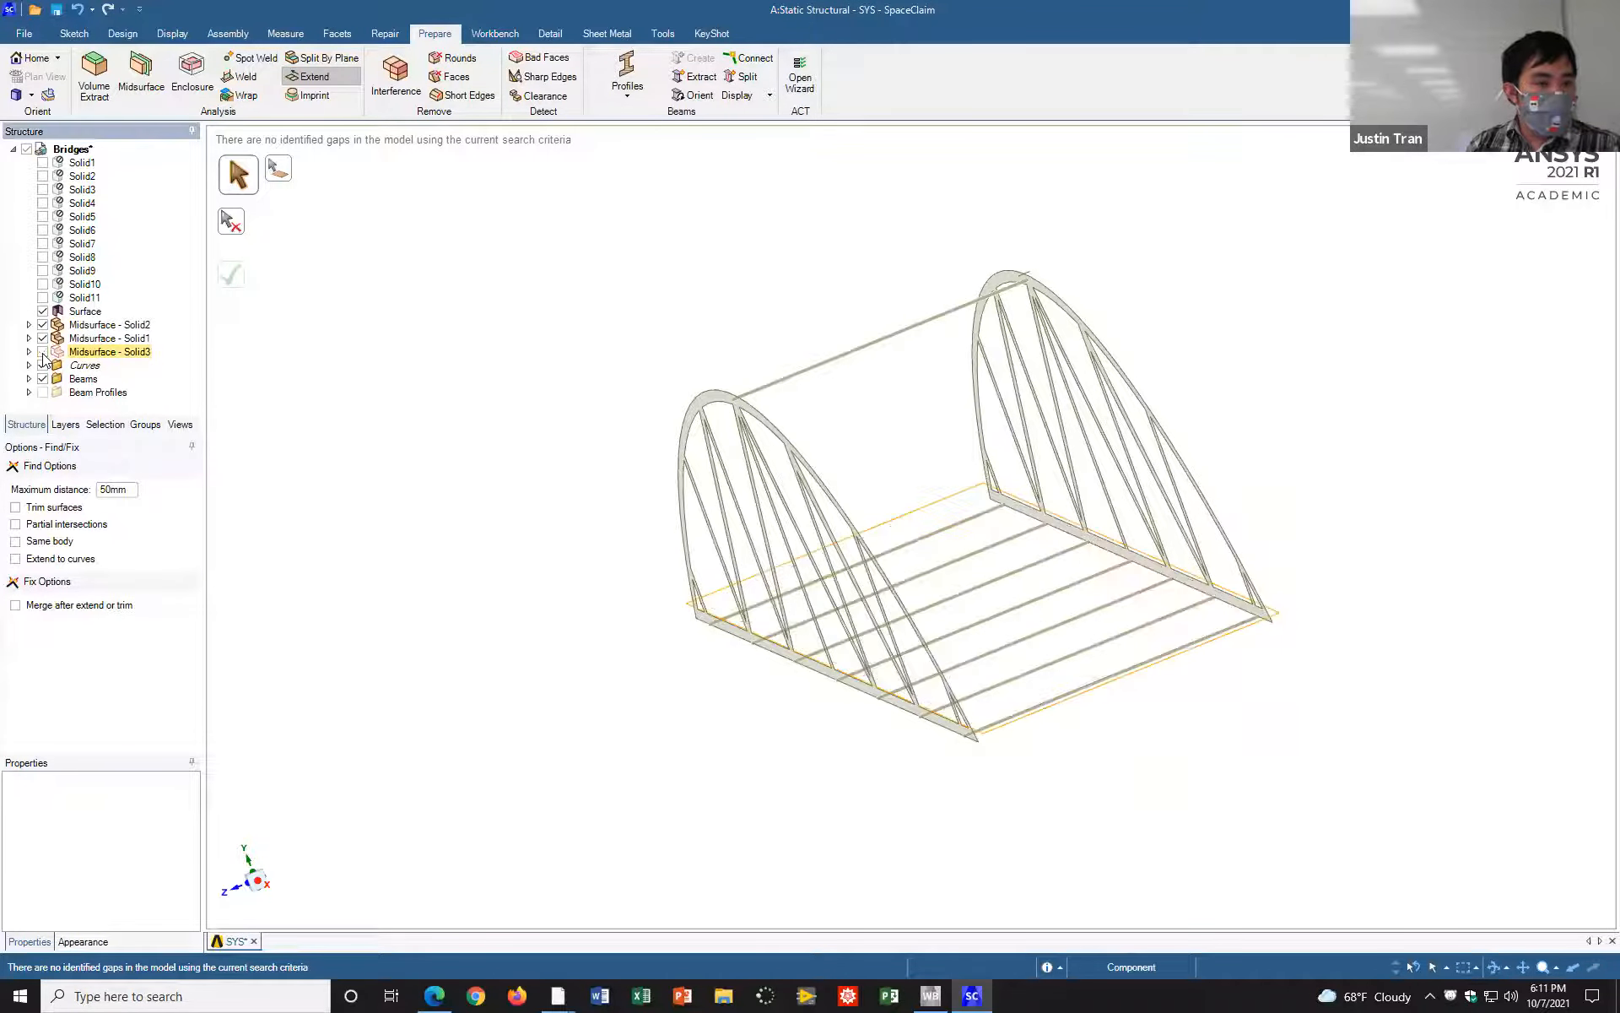
{"action": "middle_click_drag", "start_coordinate": [1369, 634], "coordinate": [1382, 645]}
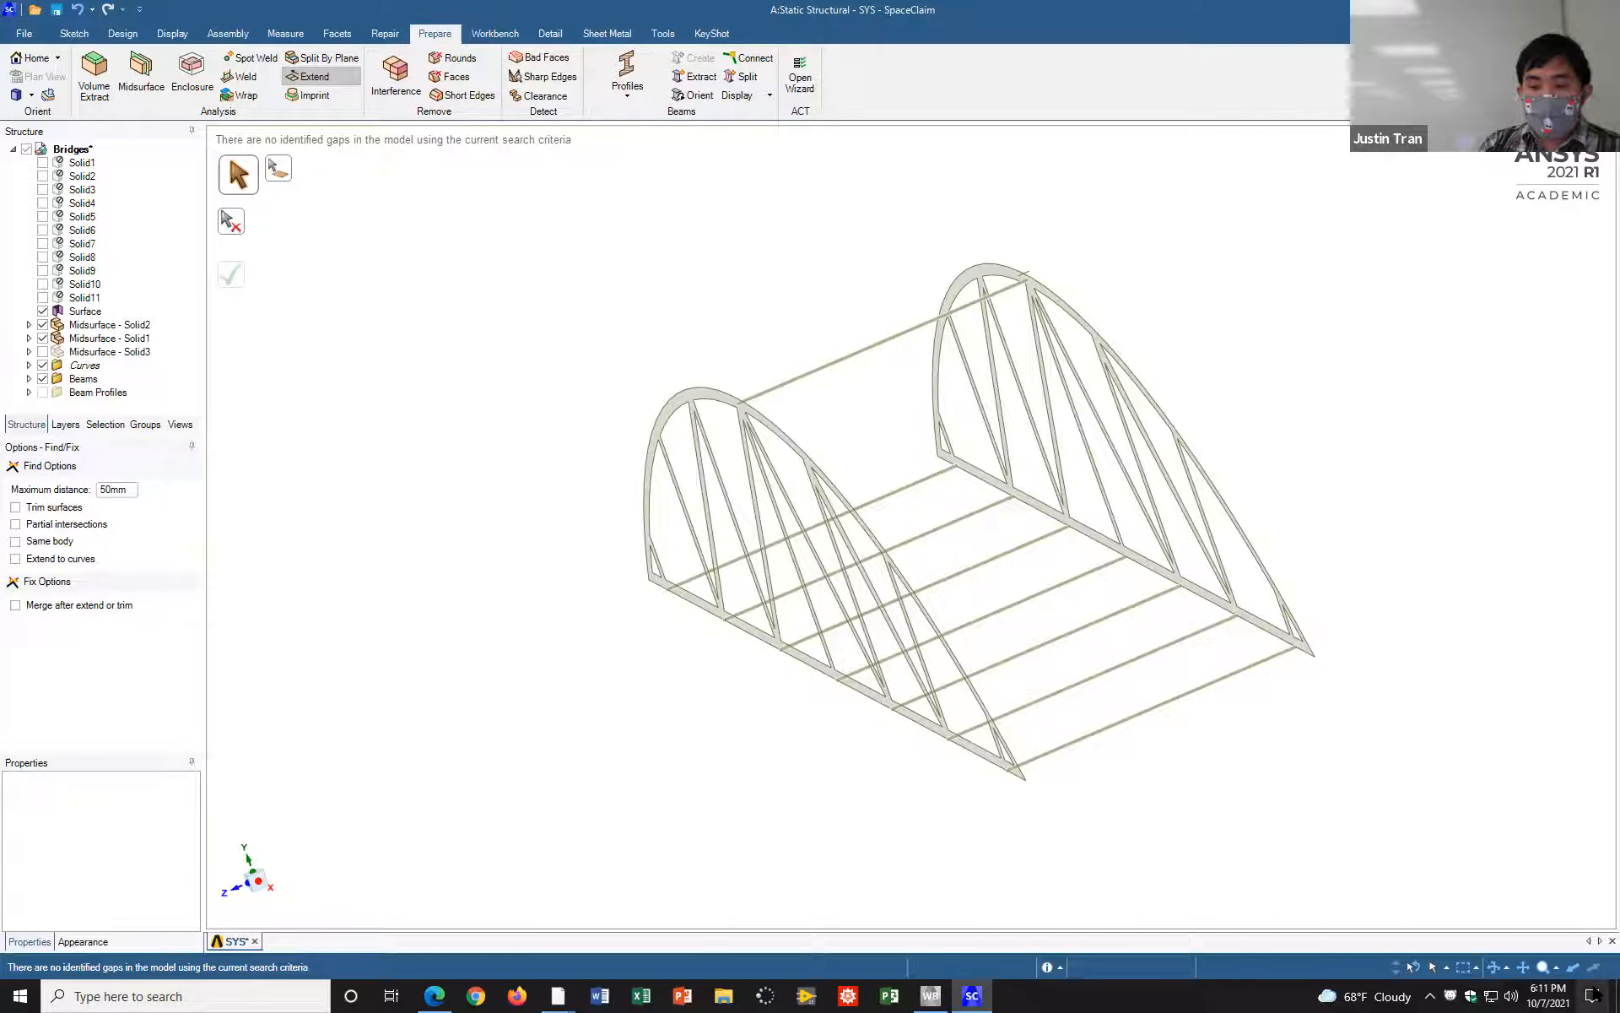
{"action": "left_click", "coordinate": [1550, 992]}
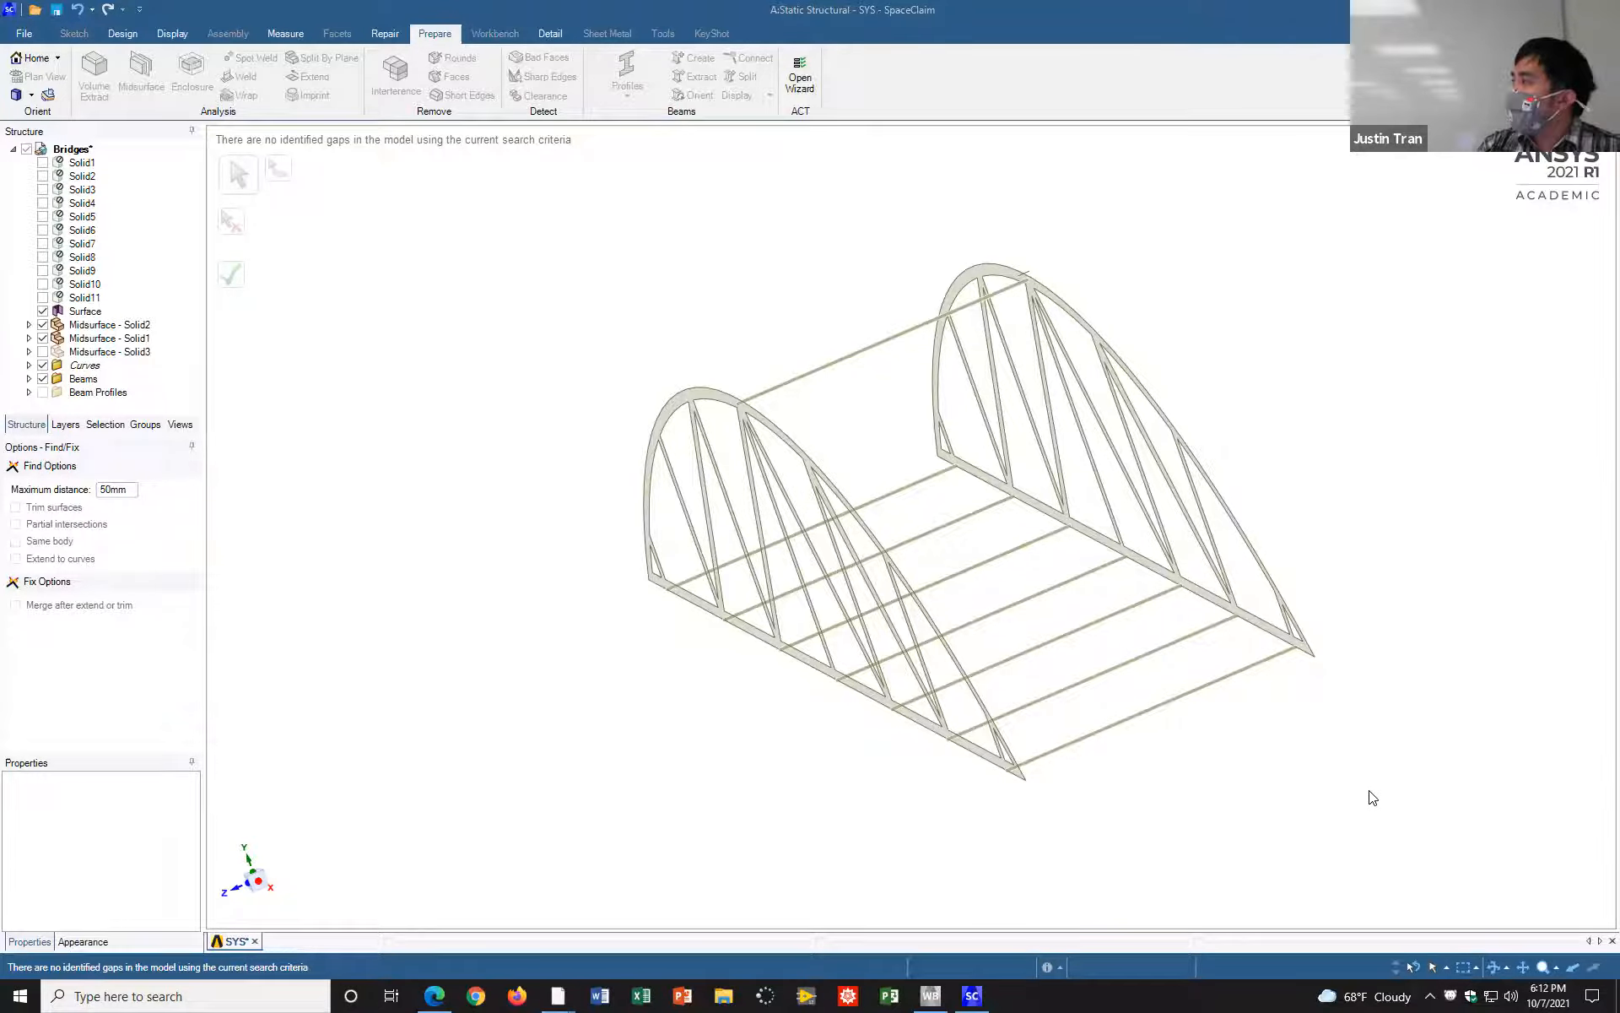
{"action": "middle_click_drag", "start_coordinate": [1202, 562], "coordinate": [914, 571]}
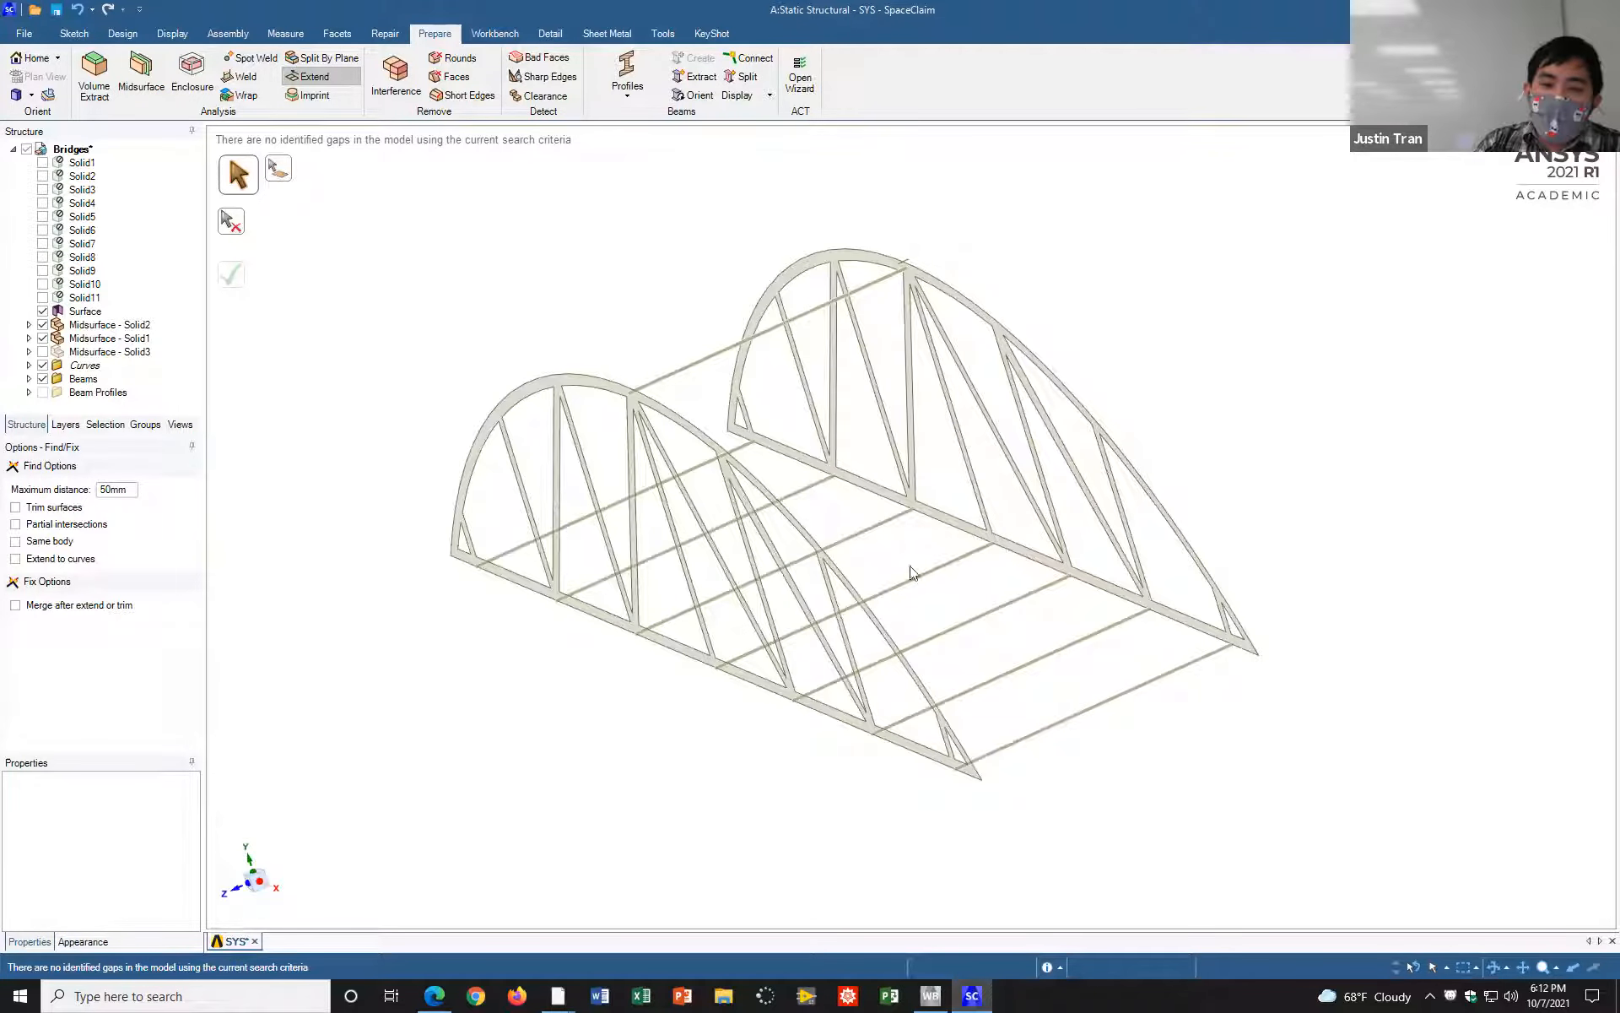
{"action": "middle_click_drag", "start_coordinate": [1269, 535], "coordinate": [1063, 622]}
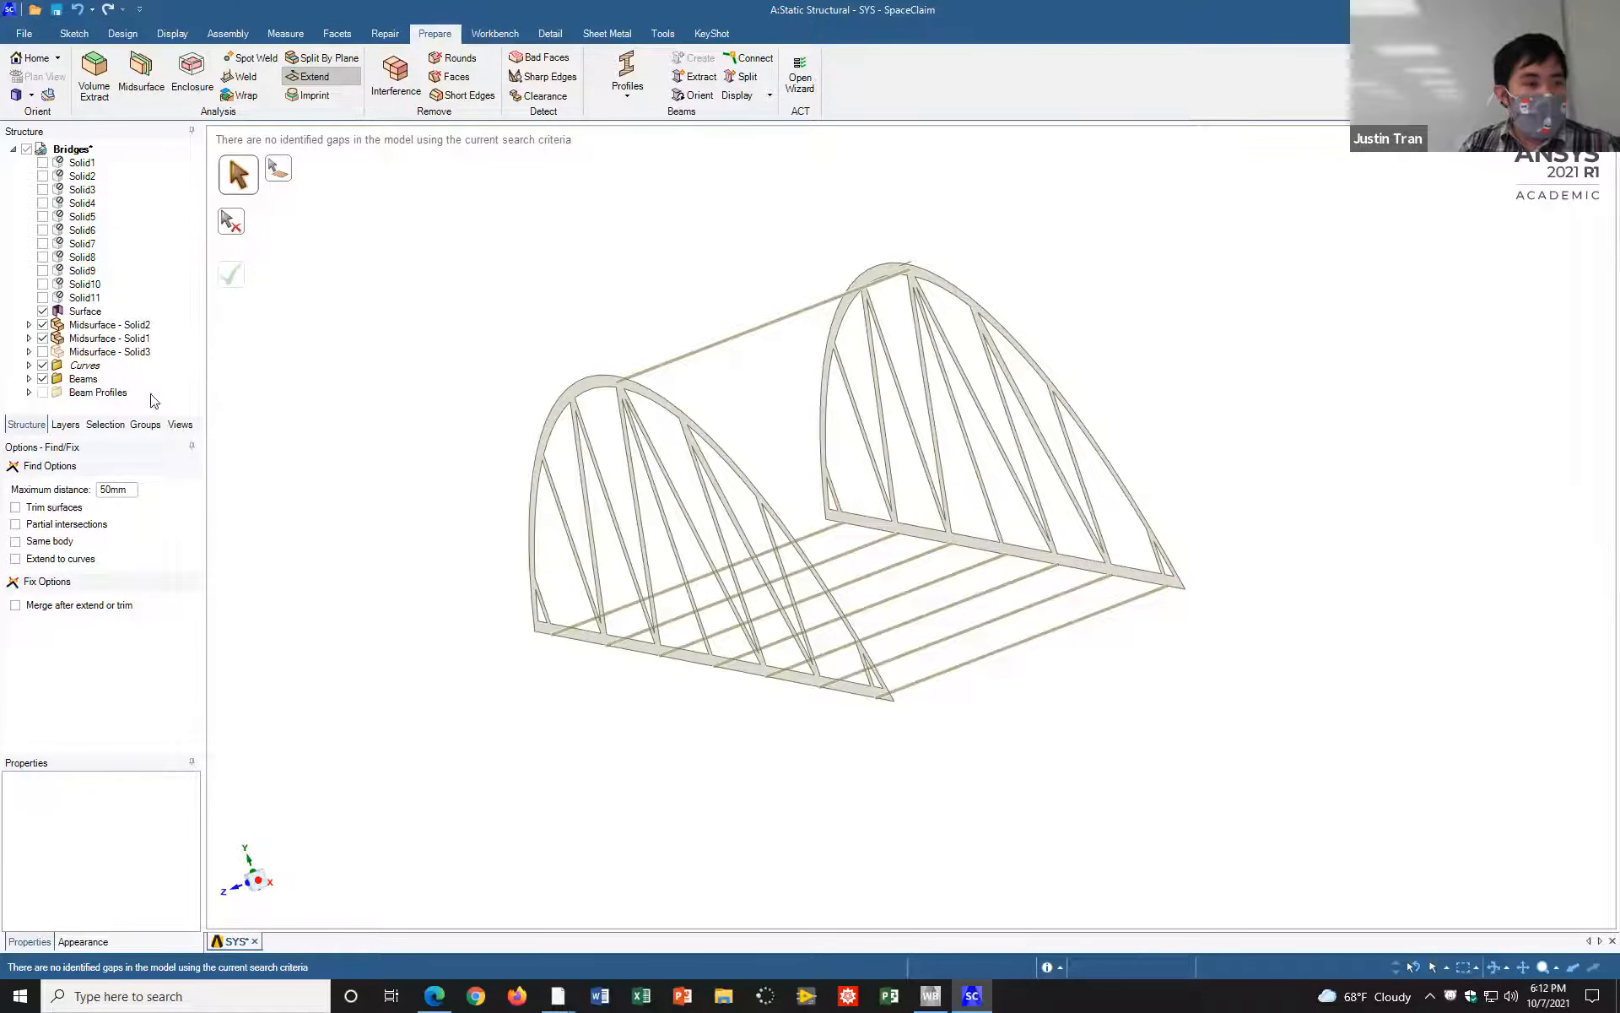
Step: Show the Midsurface - Solid3 road plane between the two trusses
{"action": "left_click", "coordinate": [43, 351]}
{"action": "mouse_move", "coordinate": [1283, 511]}
{"action": "middle_mouse_down"}
{"action": "mouse_move", "coordinate": [1261, 504]}
{"action": "mouse_move", "coordinate": [1303, 514]}
{"action": "mouse_move", "coordinate": [1278, 488]}
{"action": "middle_mouse_up"}
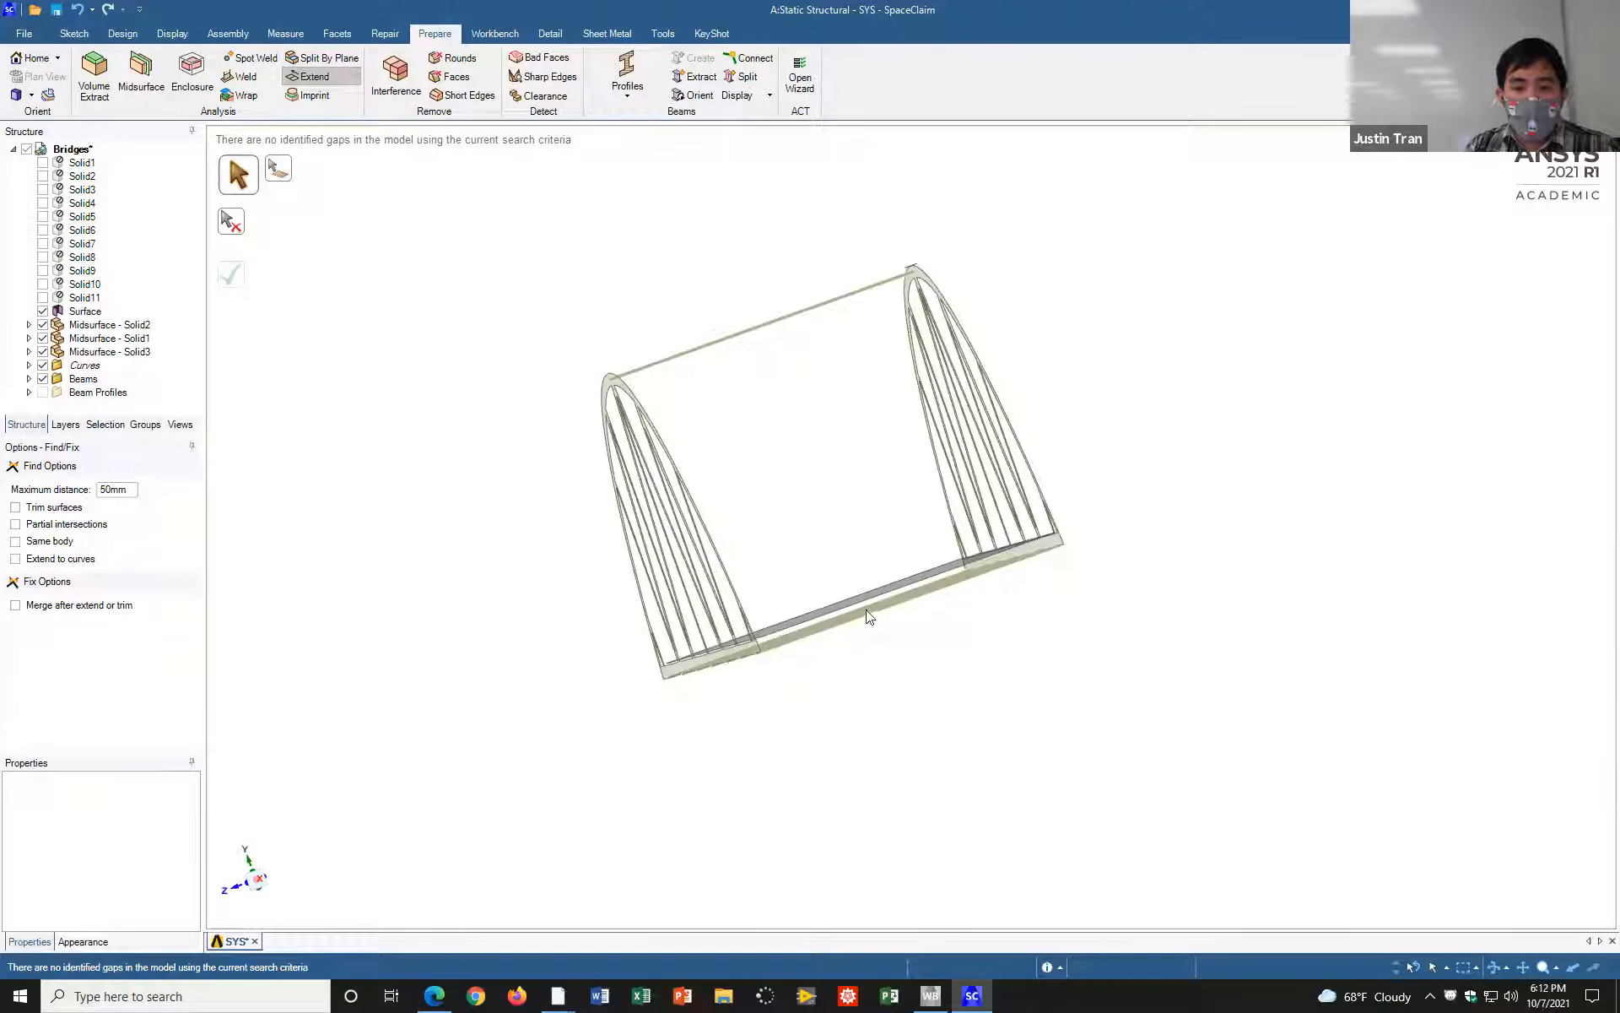
{"action": "middle_click_drag", "start_coordinate": [901, 593], "coordinate": [934, 444]}
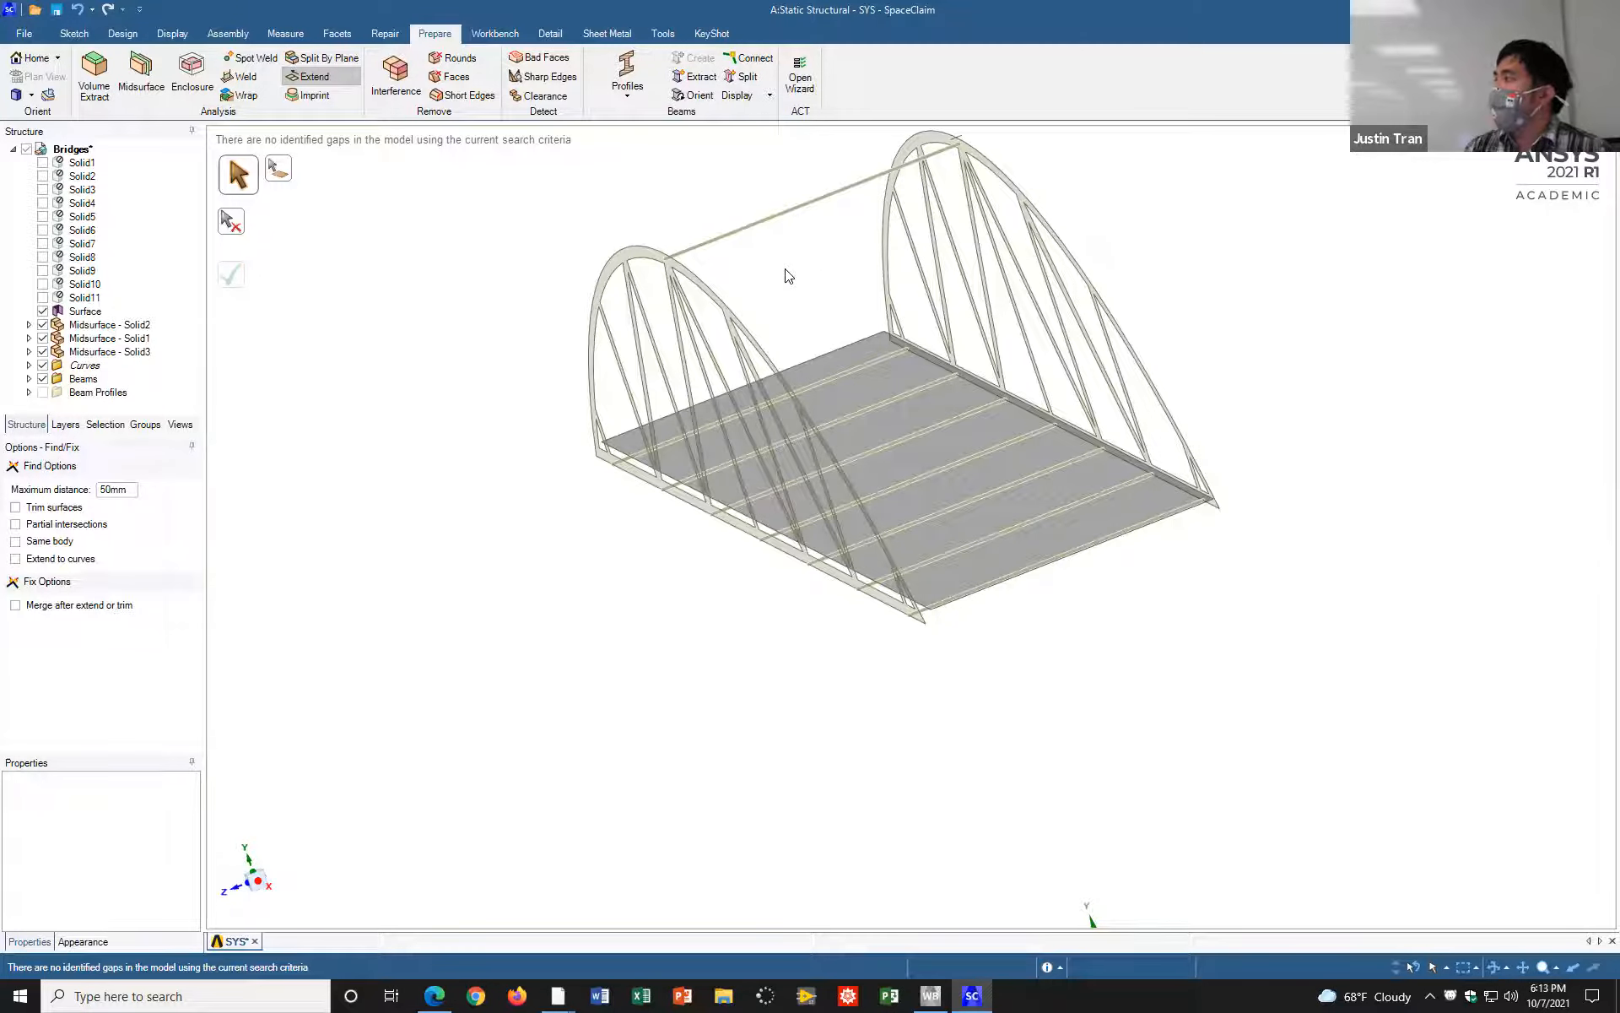
{"action": "mouse_move", "coordinate": [1193, 375]}
{"action": "middle_mouse_down"}
{"action": "mouse_move", "coordinate": [1176, 361]}
{"action": "mouse_move", "coordinate": [1193, 388]}
{"action": "mouse_move", "coordinate": [1226, 369]}
{"action": "mouse_move", "coordinate": [1212, 340]}
{"action": "mouse_move", "coordinate": [1204, 398]}
{"action": "middle_mouse_up"}
{"action": "scroll", "coordinate": [1219, 347], "scroll_direction": "down", "scroll_amount": 3}
{"action": "scroll", "coordinate": [1215, 362], "scroll_direction": "up", "scroll_amount": 5}
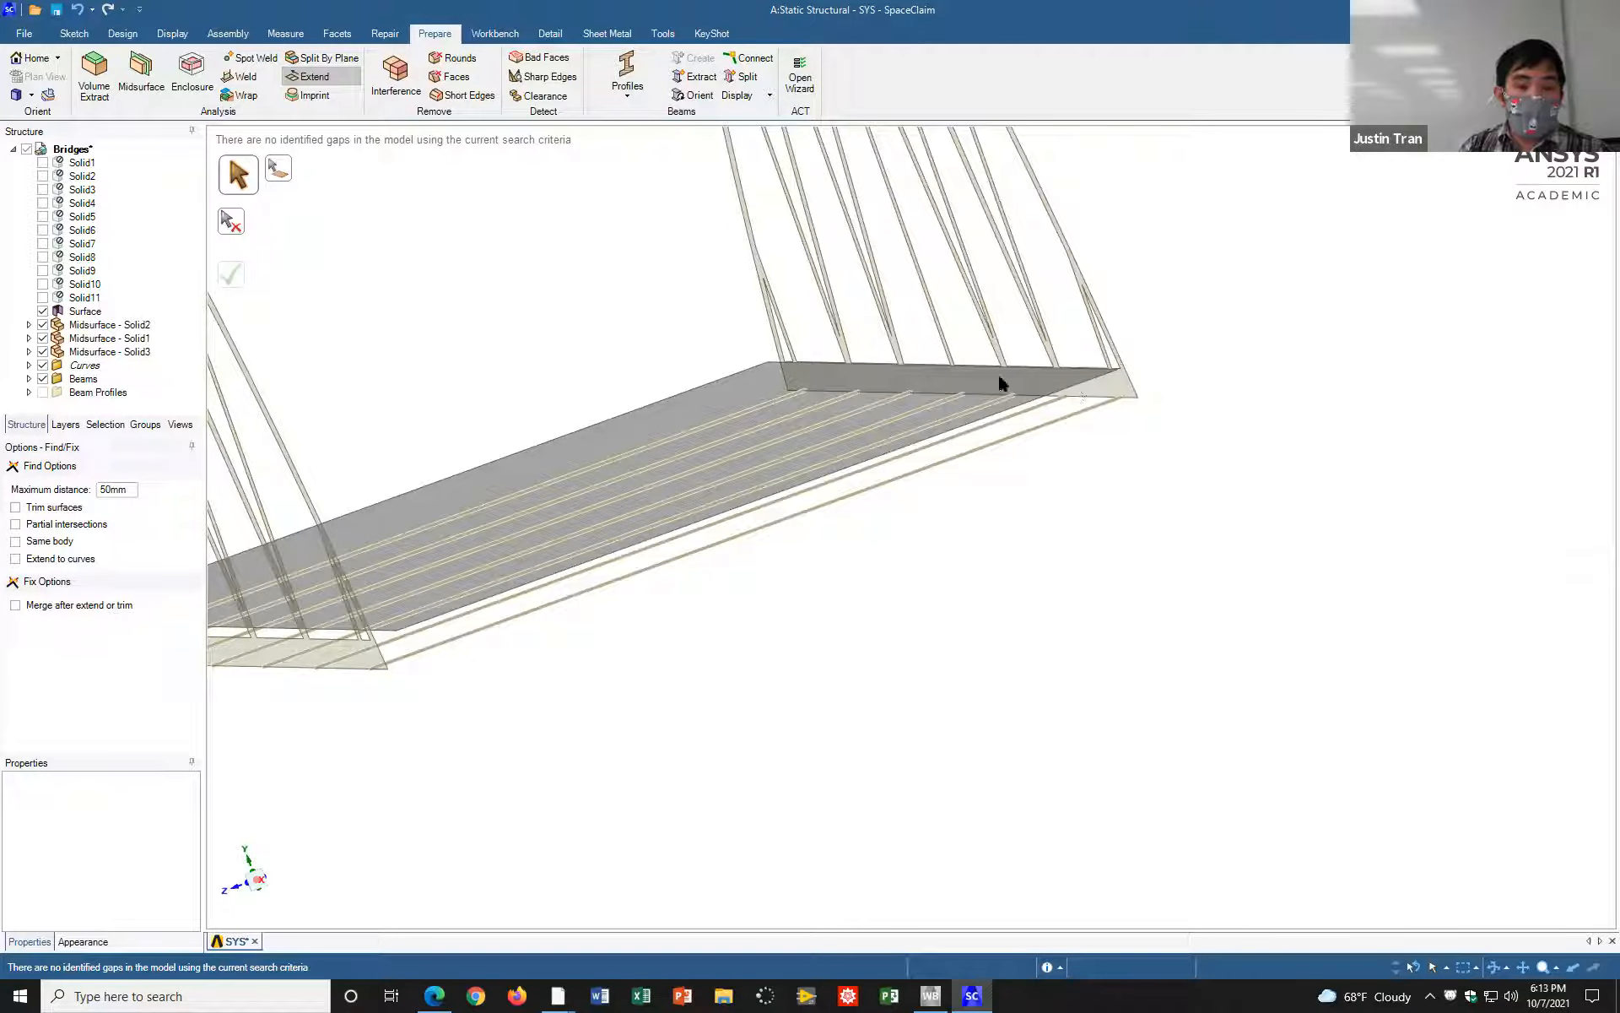
Step: Measure the distance between the road plane and the bottom edge of the truss's lower chord
{"action": "left_click", "coordinate": [291, 35]}
{"action": "left_click", "coordinate": [96, 78]}
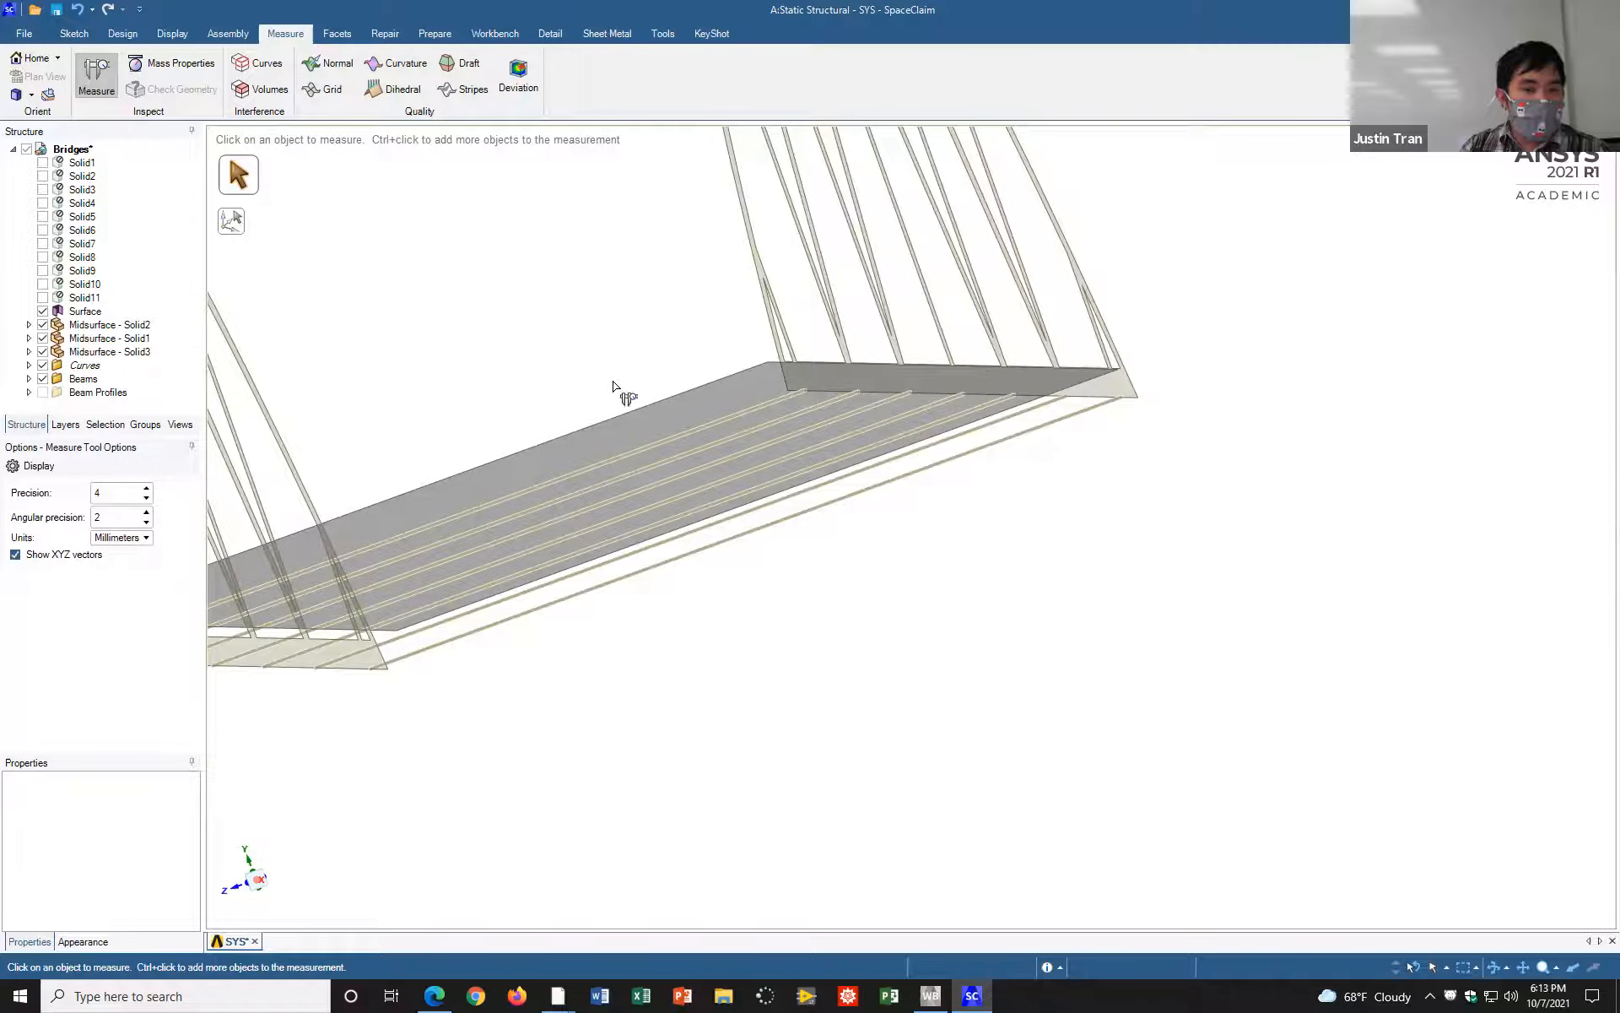
{"action": "left_click", "coordinate": [674, 411]}
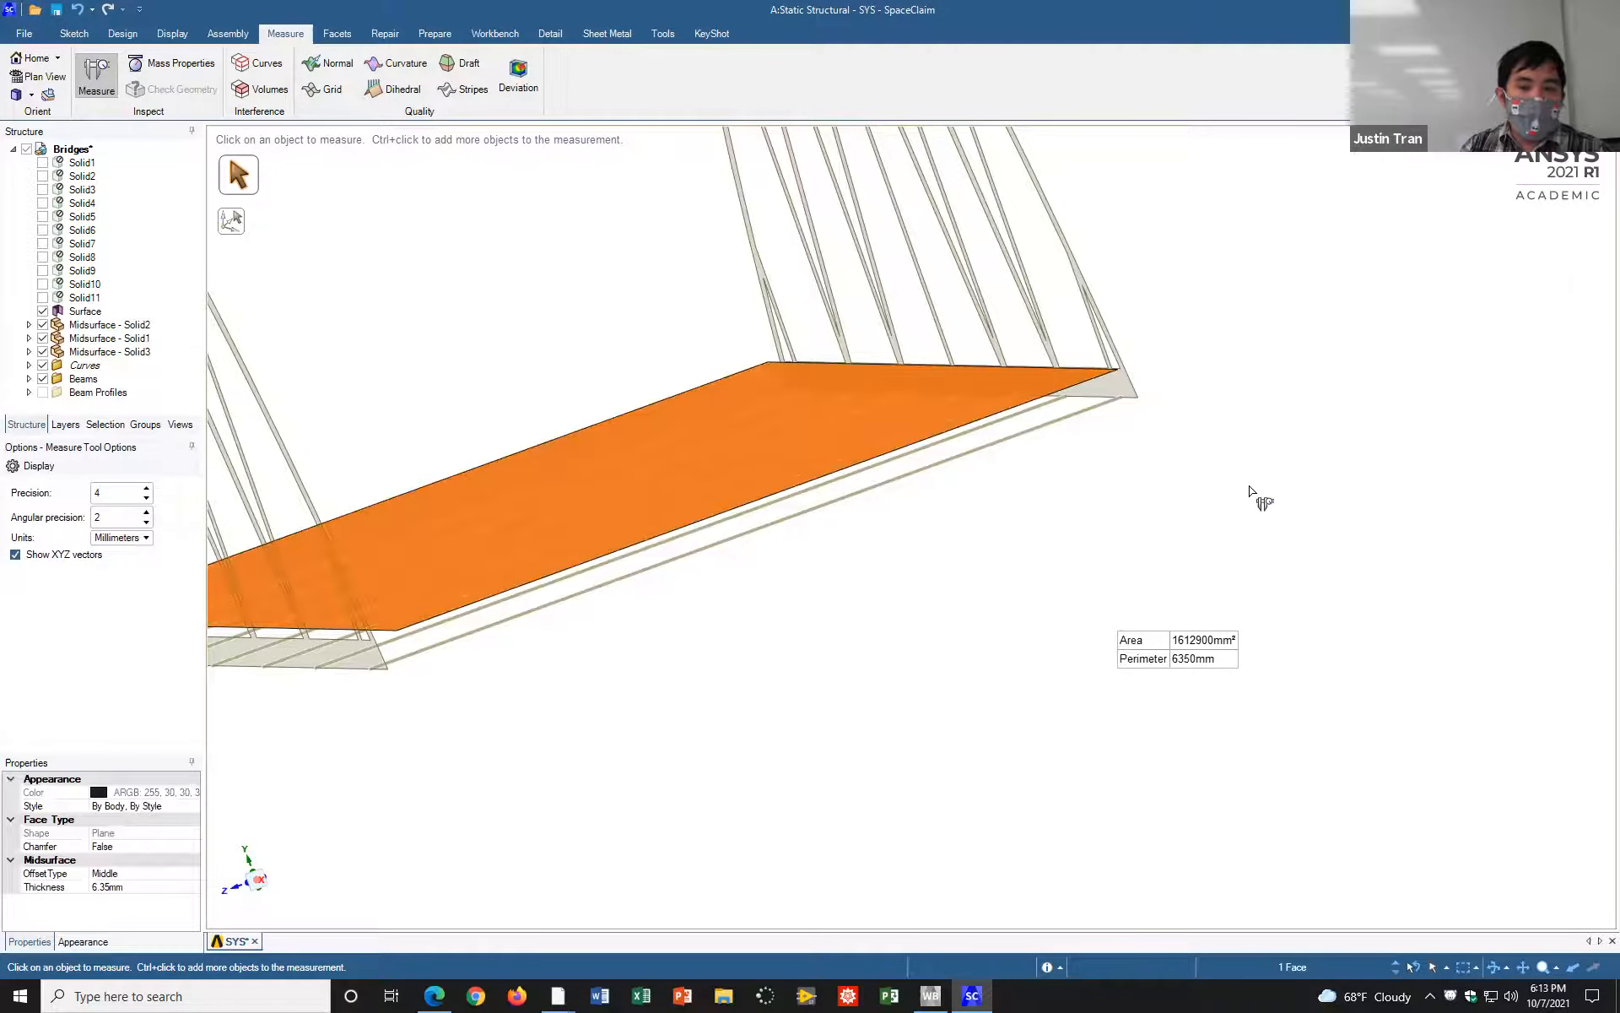
{"action": "scroll", "coordinate": [1190, 494], "scroll_direction": "down", "scroll_amount": 3}
{"action": "scroll", "coordinate": [1189, 498], "scroll_direction": "up", "scroll_amount": 3}
{"action": "scroll", "coordinate": [1190, 502], "scroll_direction": "up", "scroll_amount": 2}
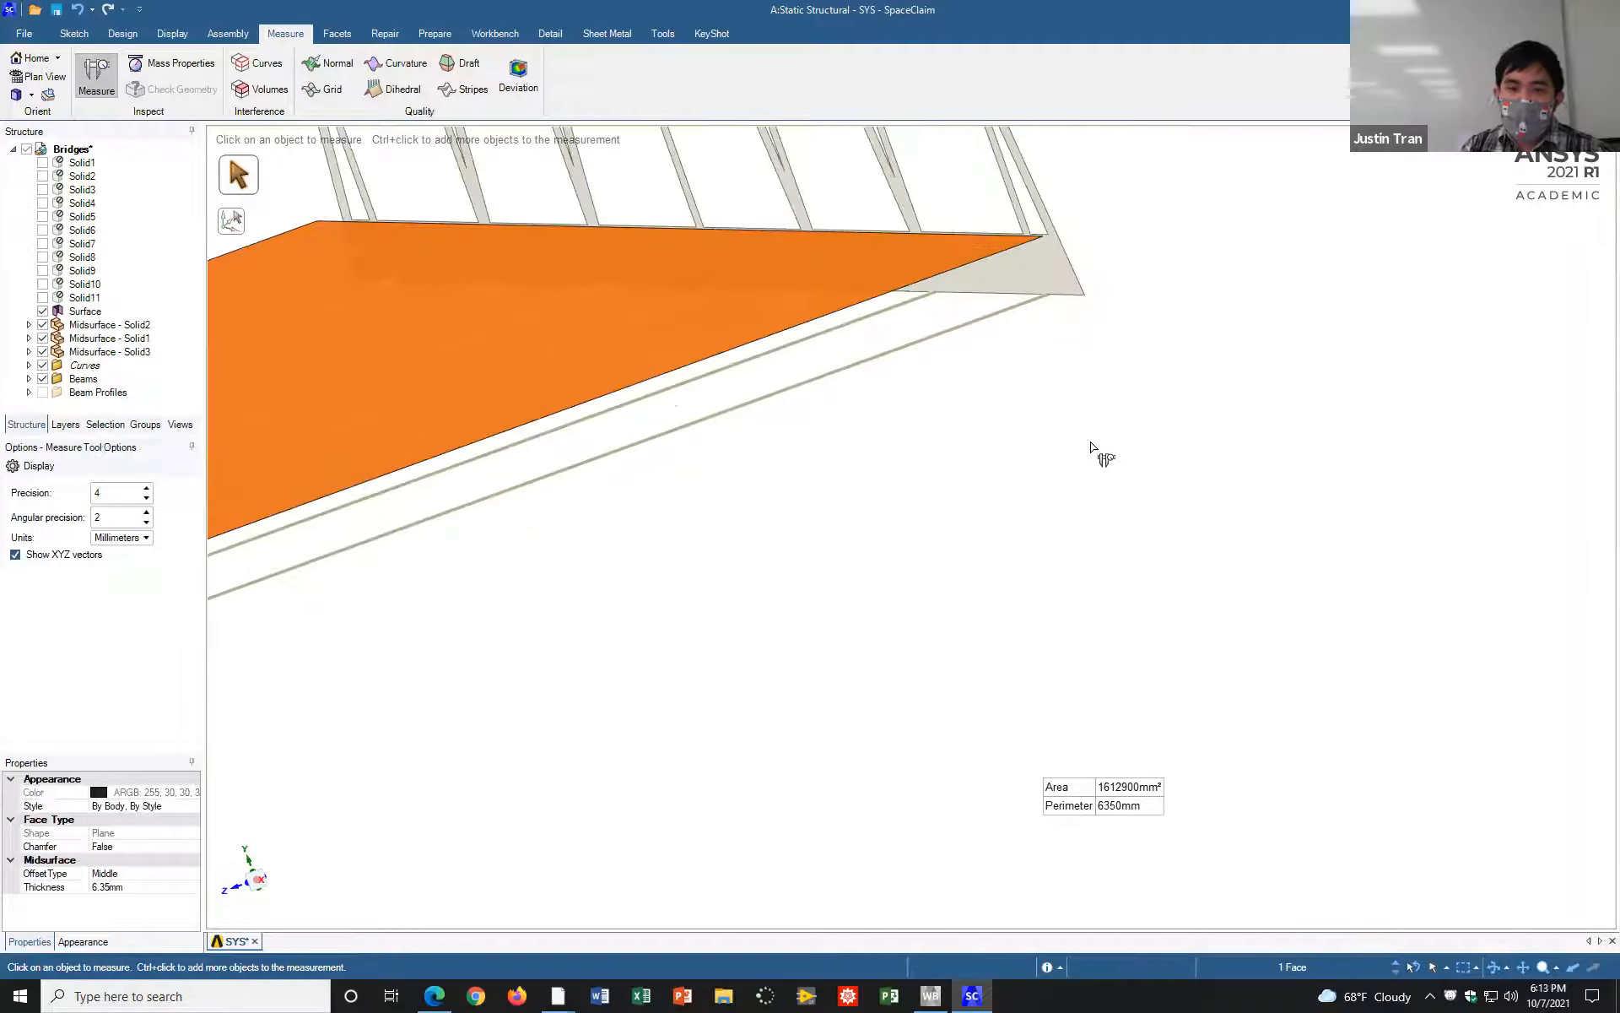
{"action": "left_click", "coordinate": [980, 297], "text": "ctrl"}
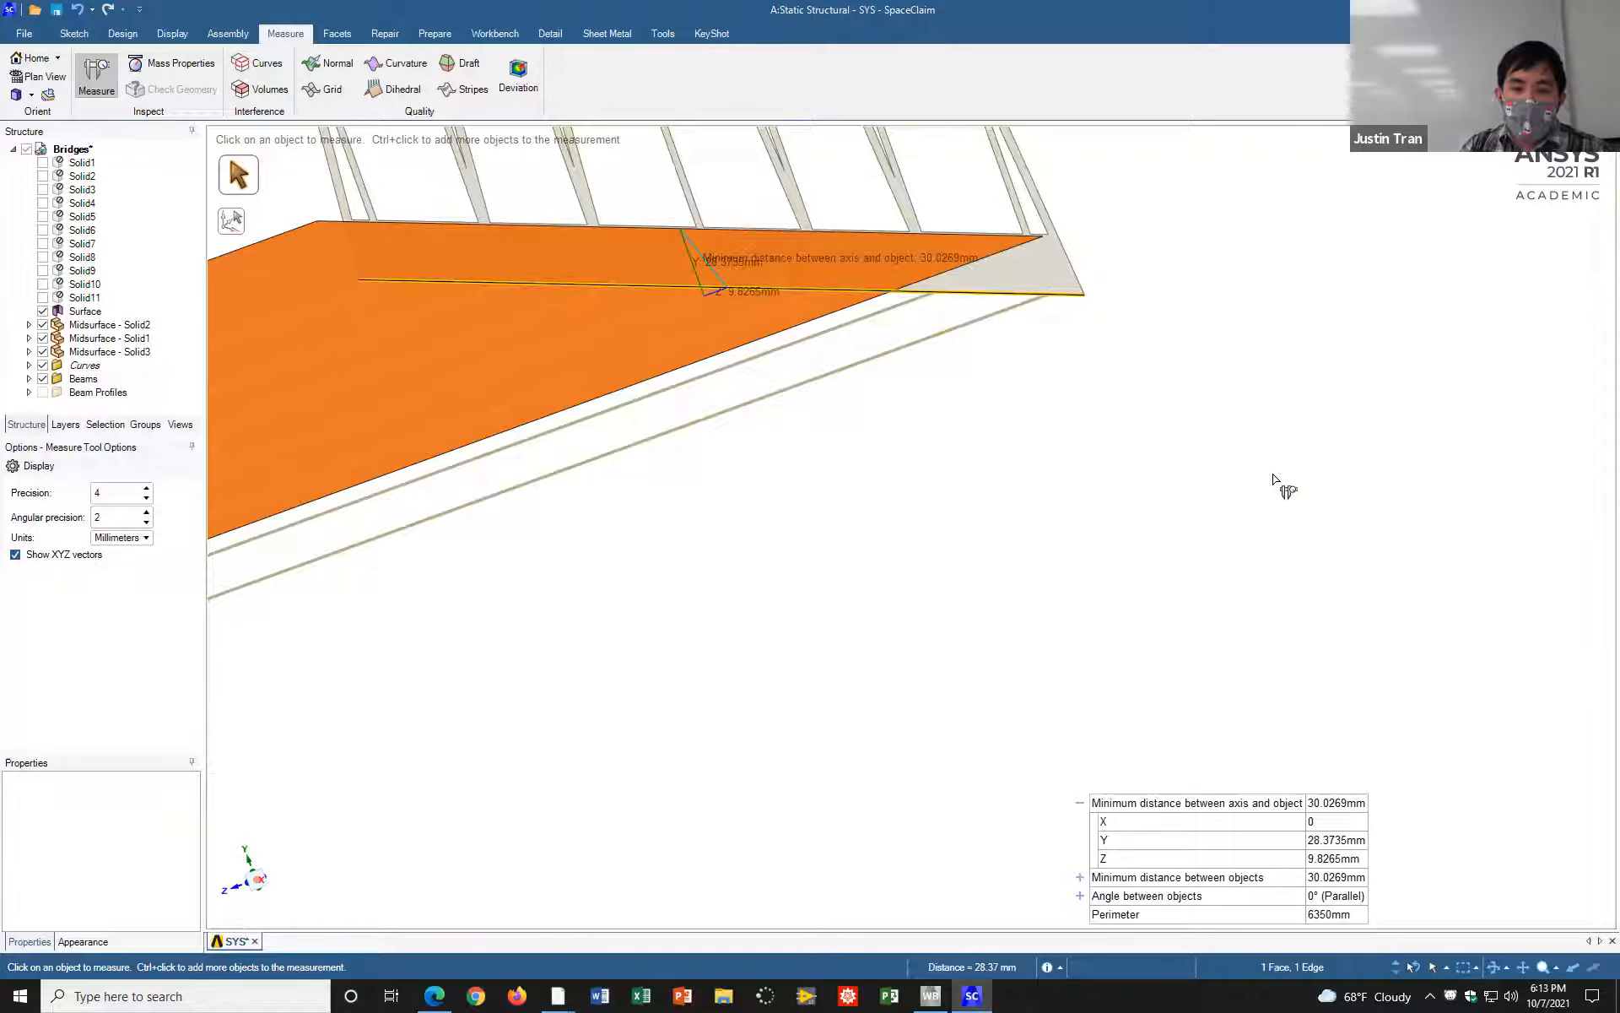
{"action": "middle_click_drag", "start_coordinate": [1241, 434], "coordinate": [1060, 318]}
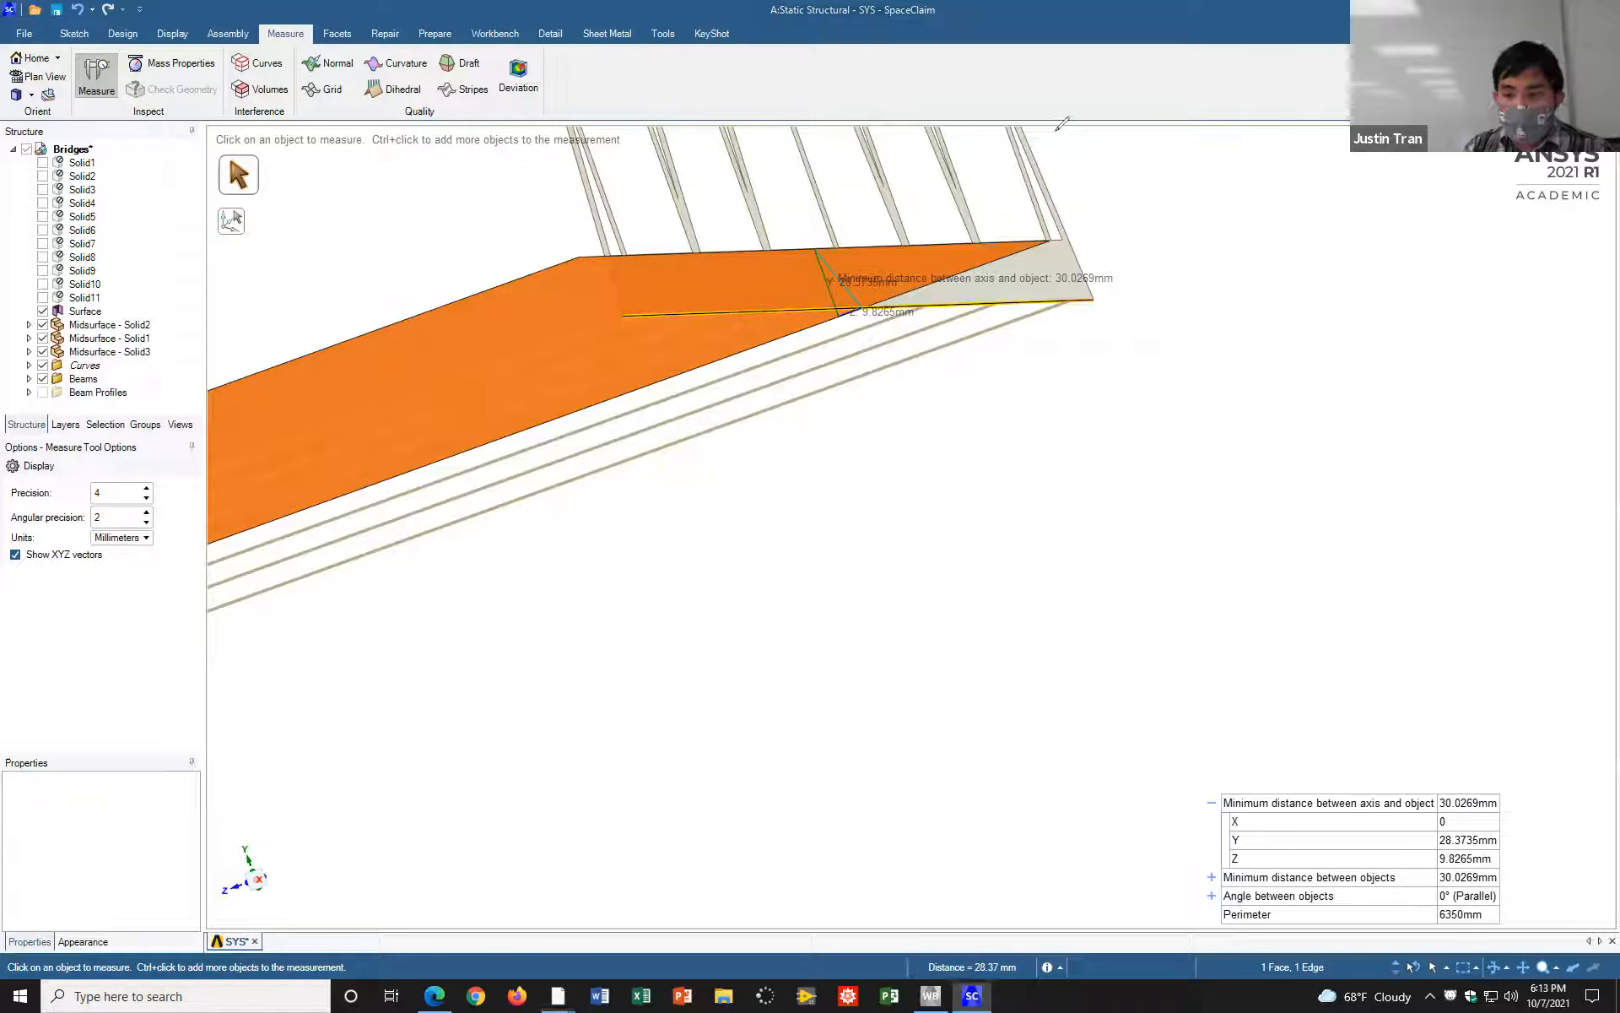
{"action": "mouse_move", "coordinate": [1440, 831]}
{"action": "left_mouse_down"}
{"action": "mouse_move", "coordinate": [1429, 841]}
{"action": "mouse_move", "coordinate": [1507, 846]}
{"action": "mouse_move", "coordinate": [1489, 827]}
{"action": "mouse_move", "coordinate": [1437, 825]}
{"action": "left_mouse_up"}
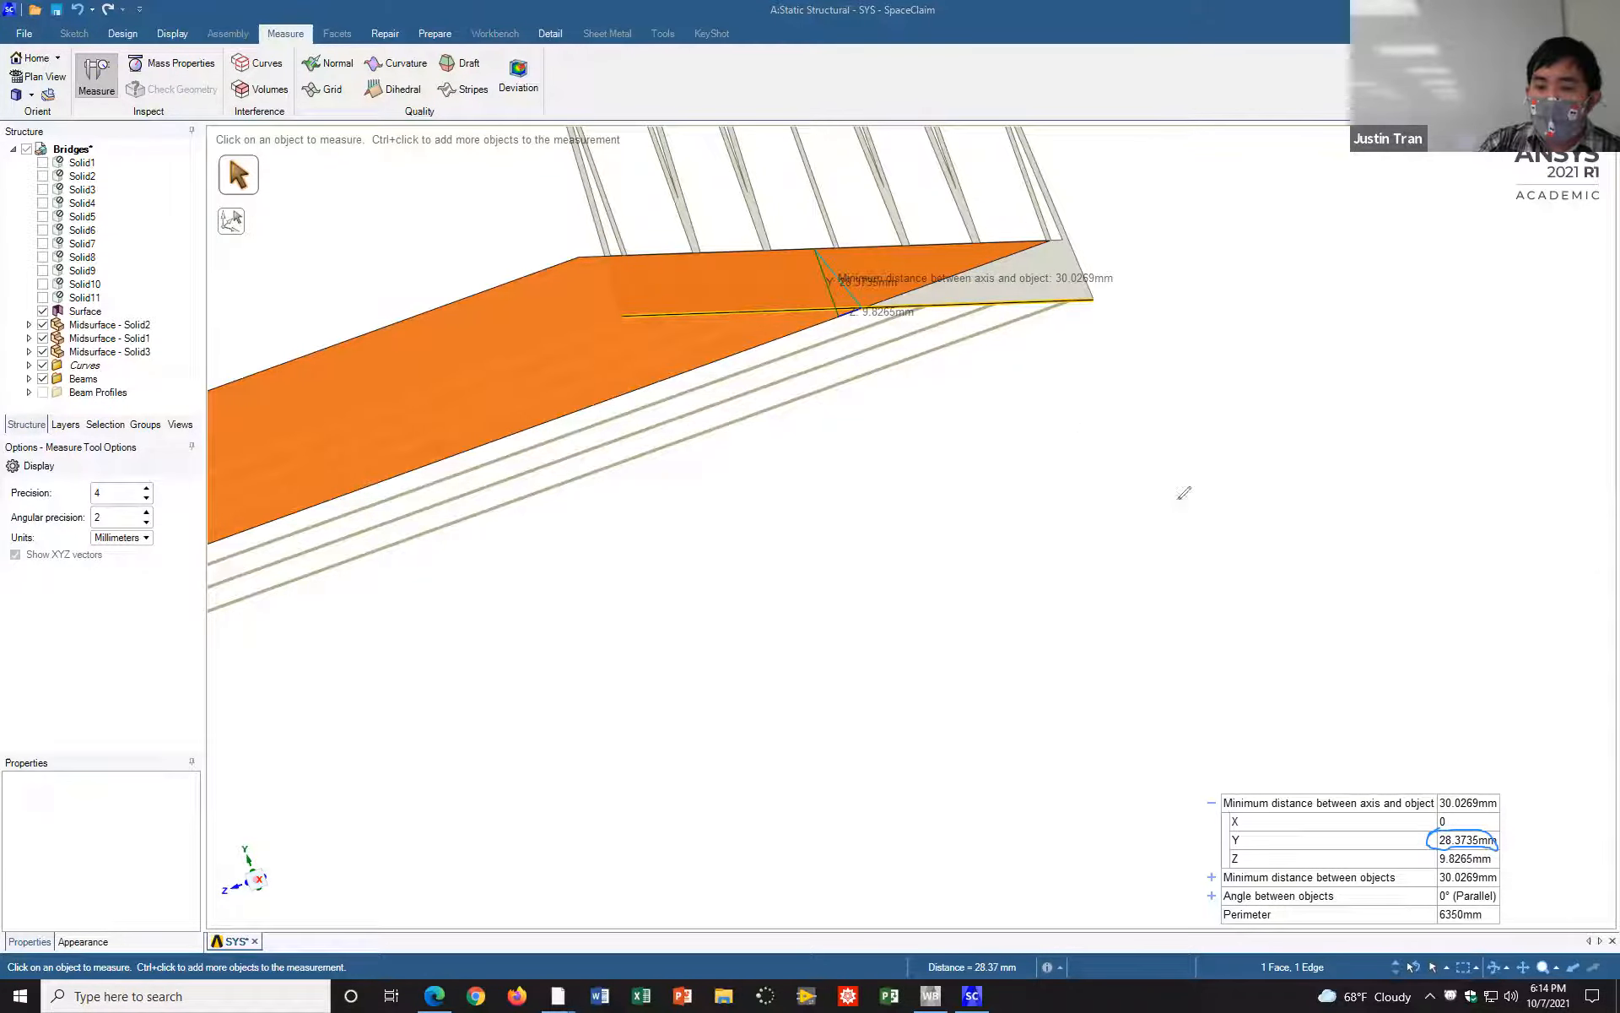
{"action": "mouse_move", "coordinate": [1193, 458]}
{"action": "left_mouse_down"}
{"action": "mouse_move", "coordinate": [1299, 500]}
{"action": "mouse_move", "coordinate": [1282, 456]}
{"action": "left_mouse_up"}
{"action": "left_click", "coordinate": [1348, 511]}
{"action": "mouse_move", "coordinate": [1379, 452]}
{"action": "left_mouse_down"}
{"action": "mouse_move", "coordinate": [1391, 518]}
{"action": "mouse_move", "coordinate": [1453, 520]}
{"action": "left_mouse_up"}
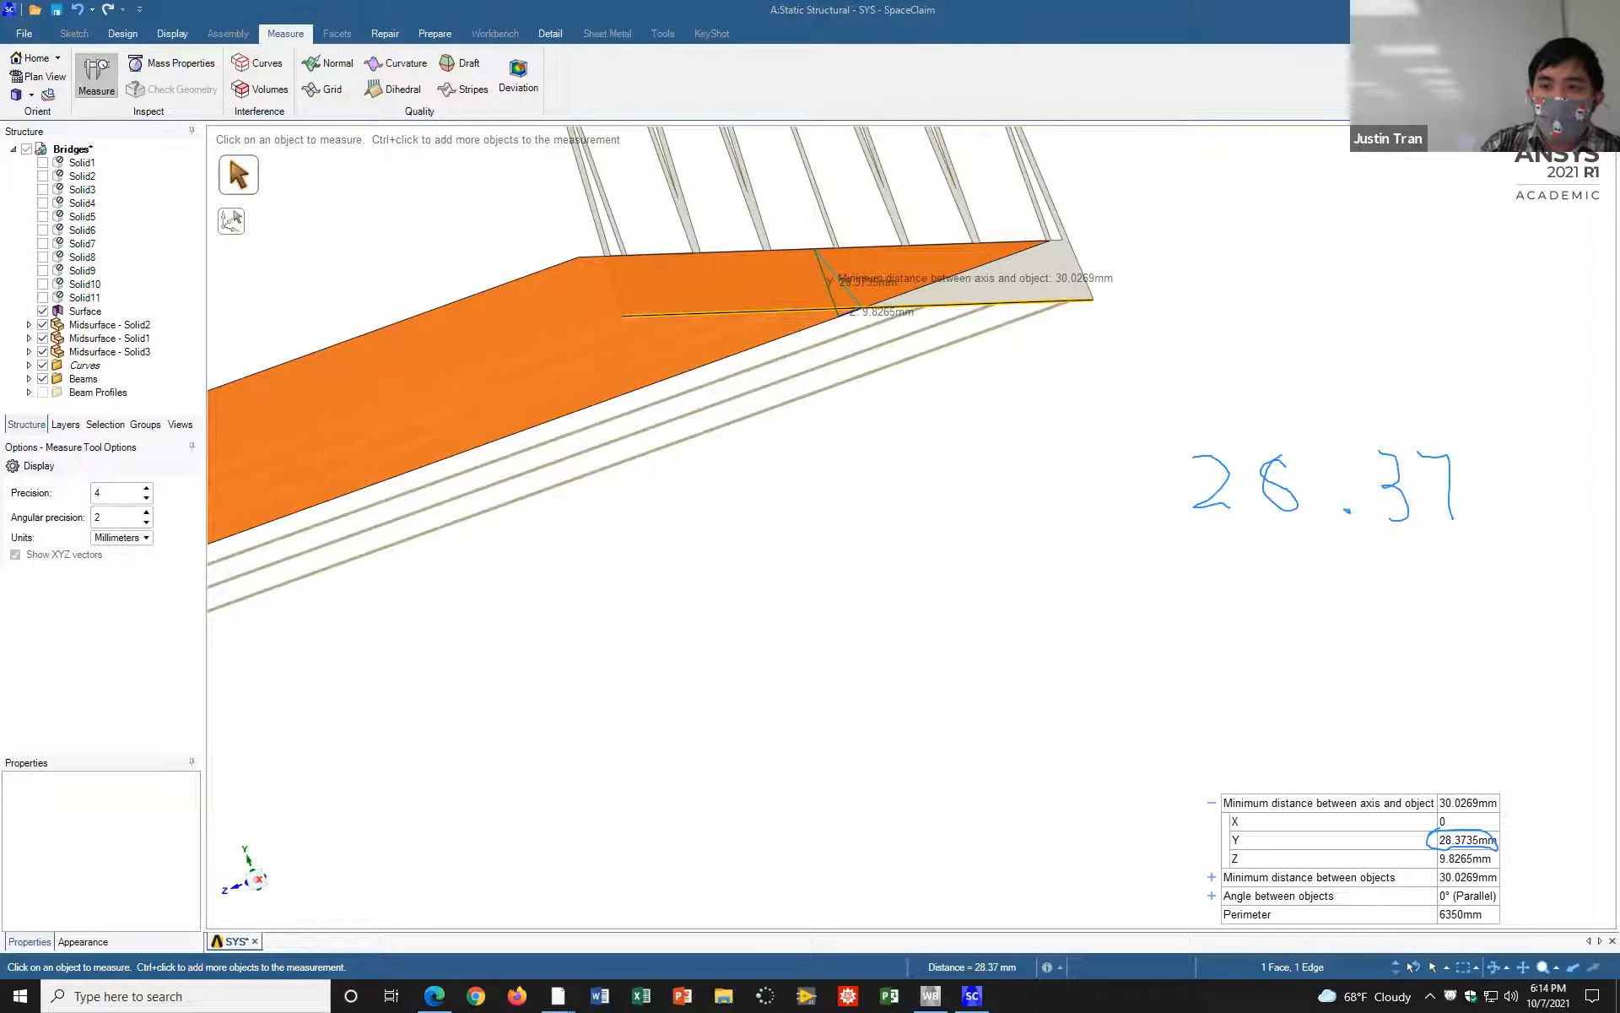
{"action": "left_click", "coordinate": [1312, 369]}
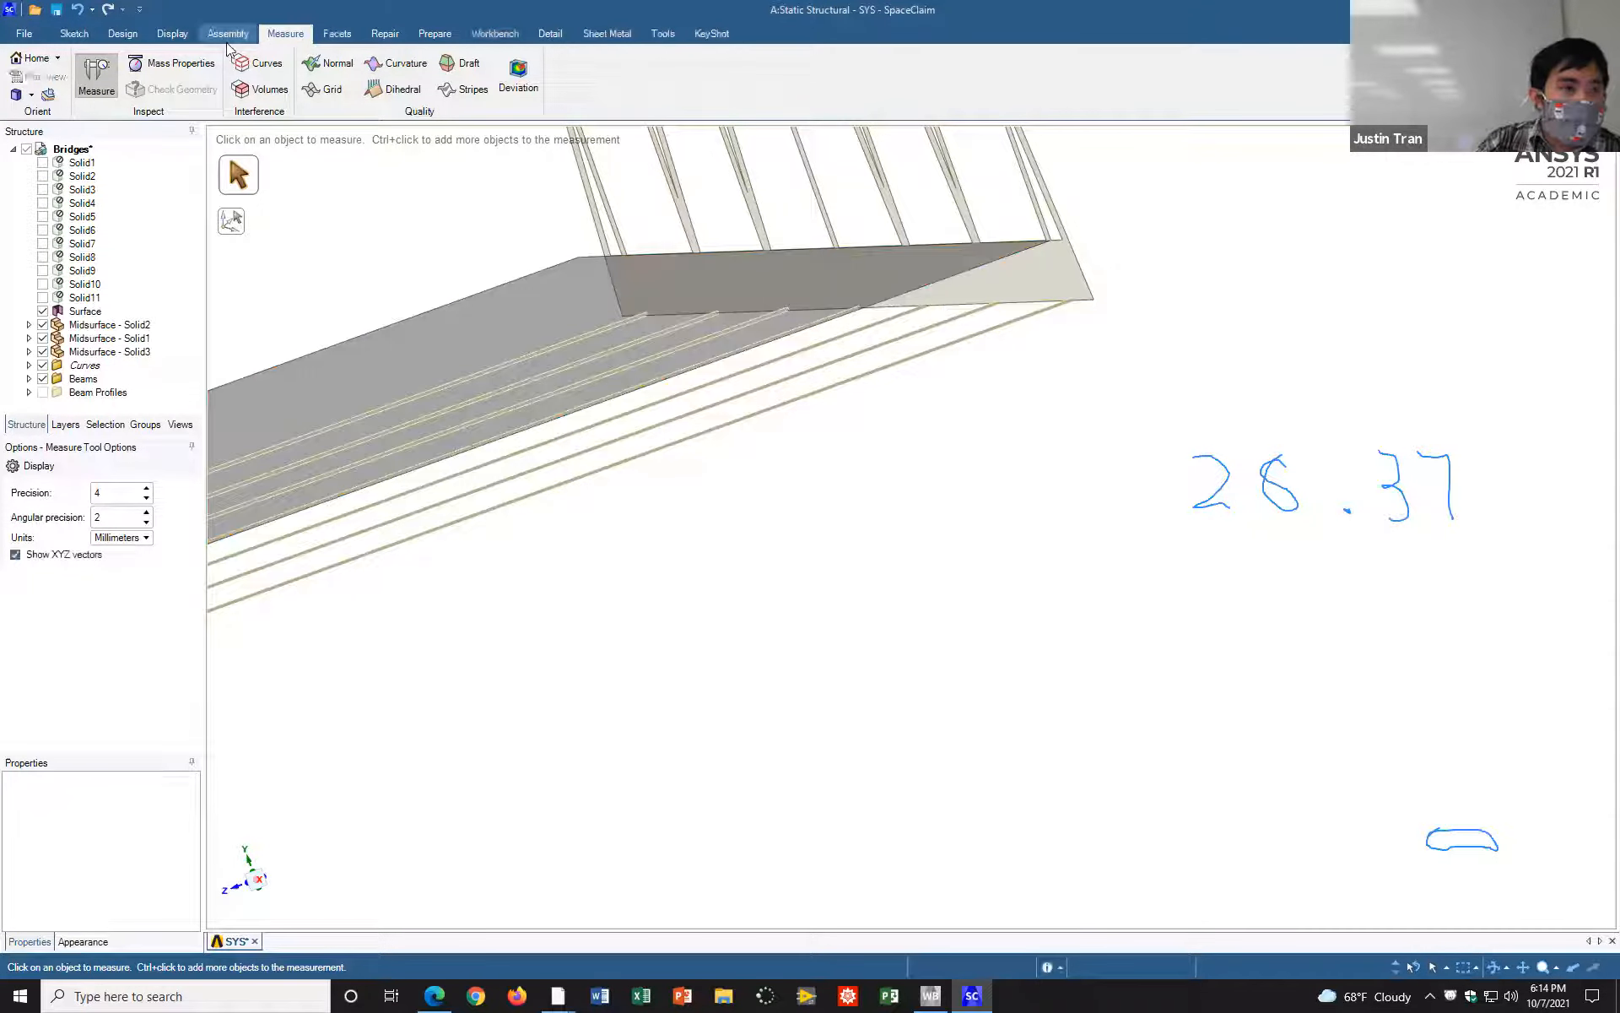
Step: Move the road plane down 28.37 mm toward the bottom edges of the trusses, and clear the selection
{"action": "left_click", "coordinate": [122, 33]}
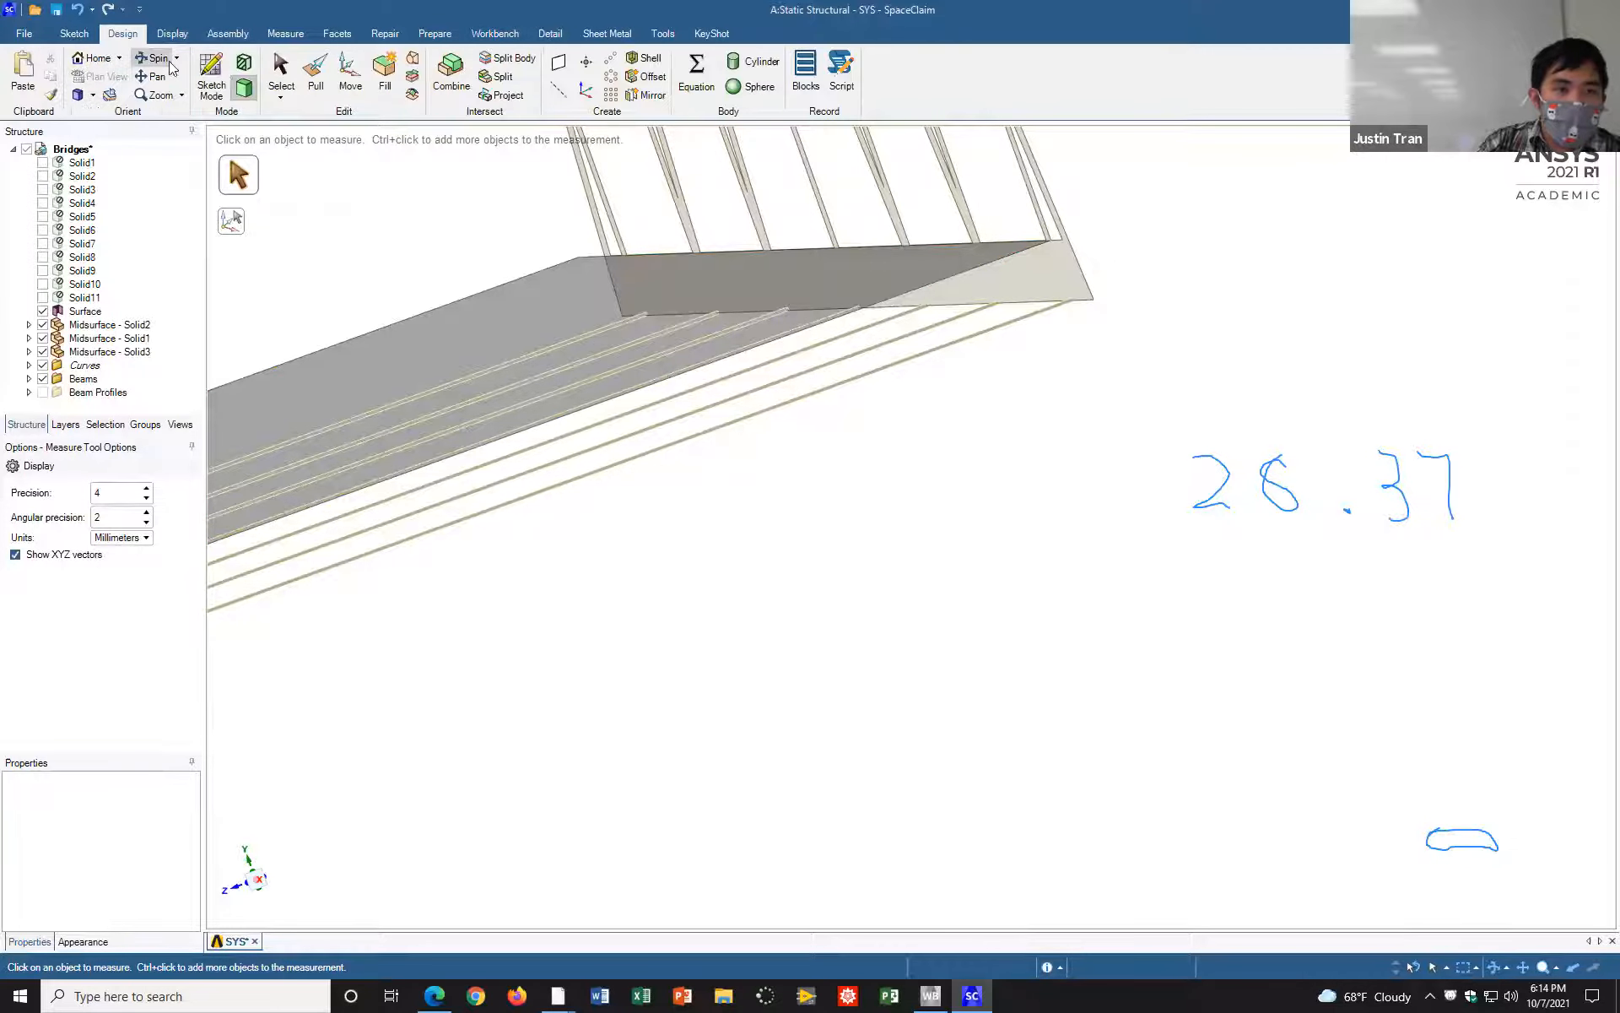
{"action": "left_click", "coordinate": [349, 78]}
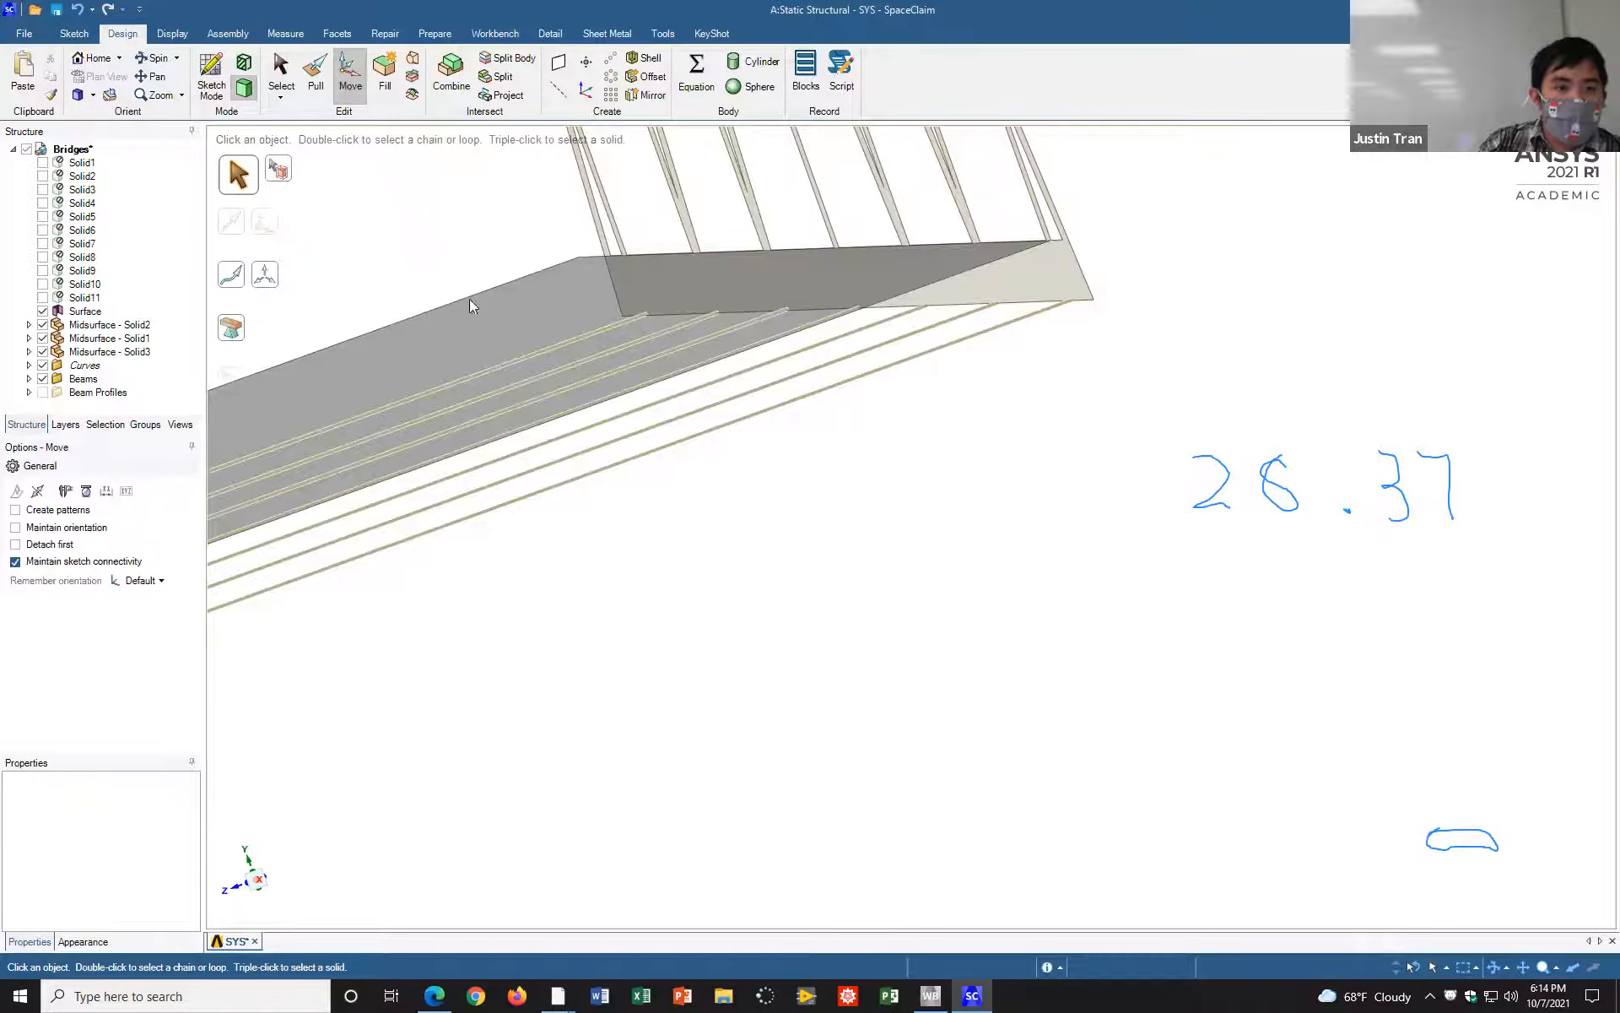
{"action": "left_click", "coordinate": [505, 341]}
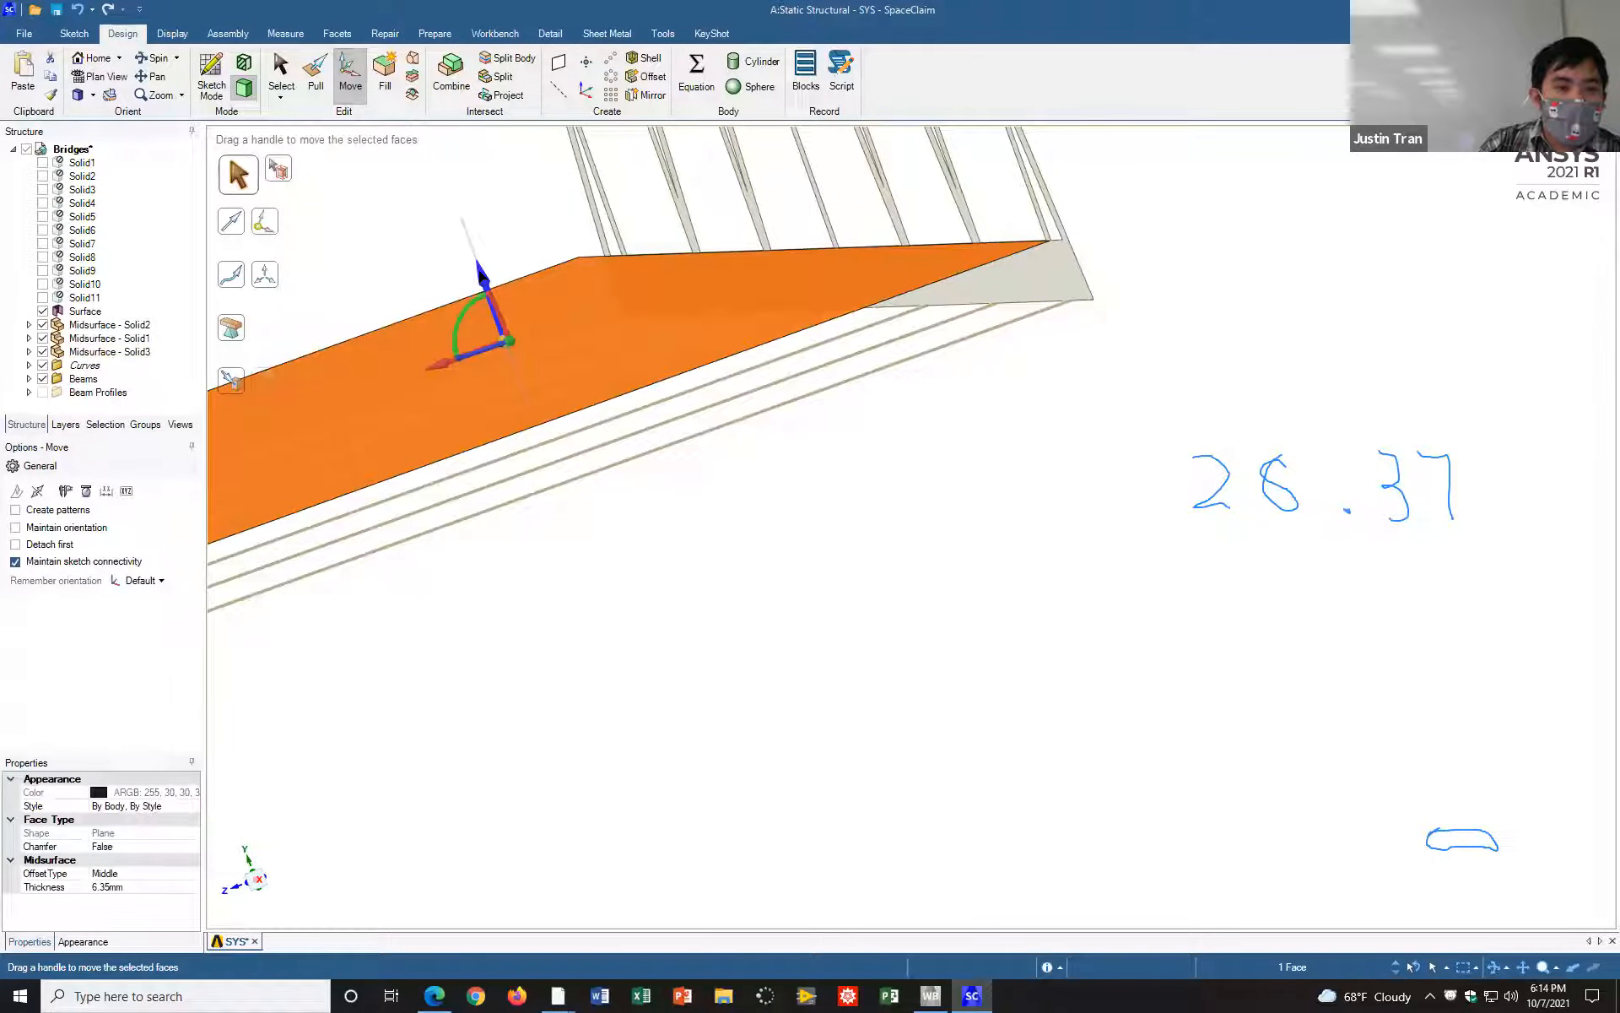
{"action": "left_click_drag", "start_coordinate": [479, 274], "coordinate": [496, 293]}
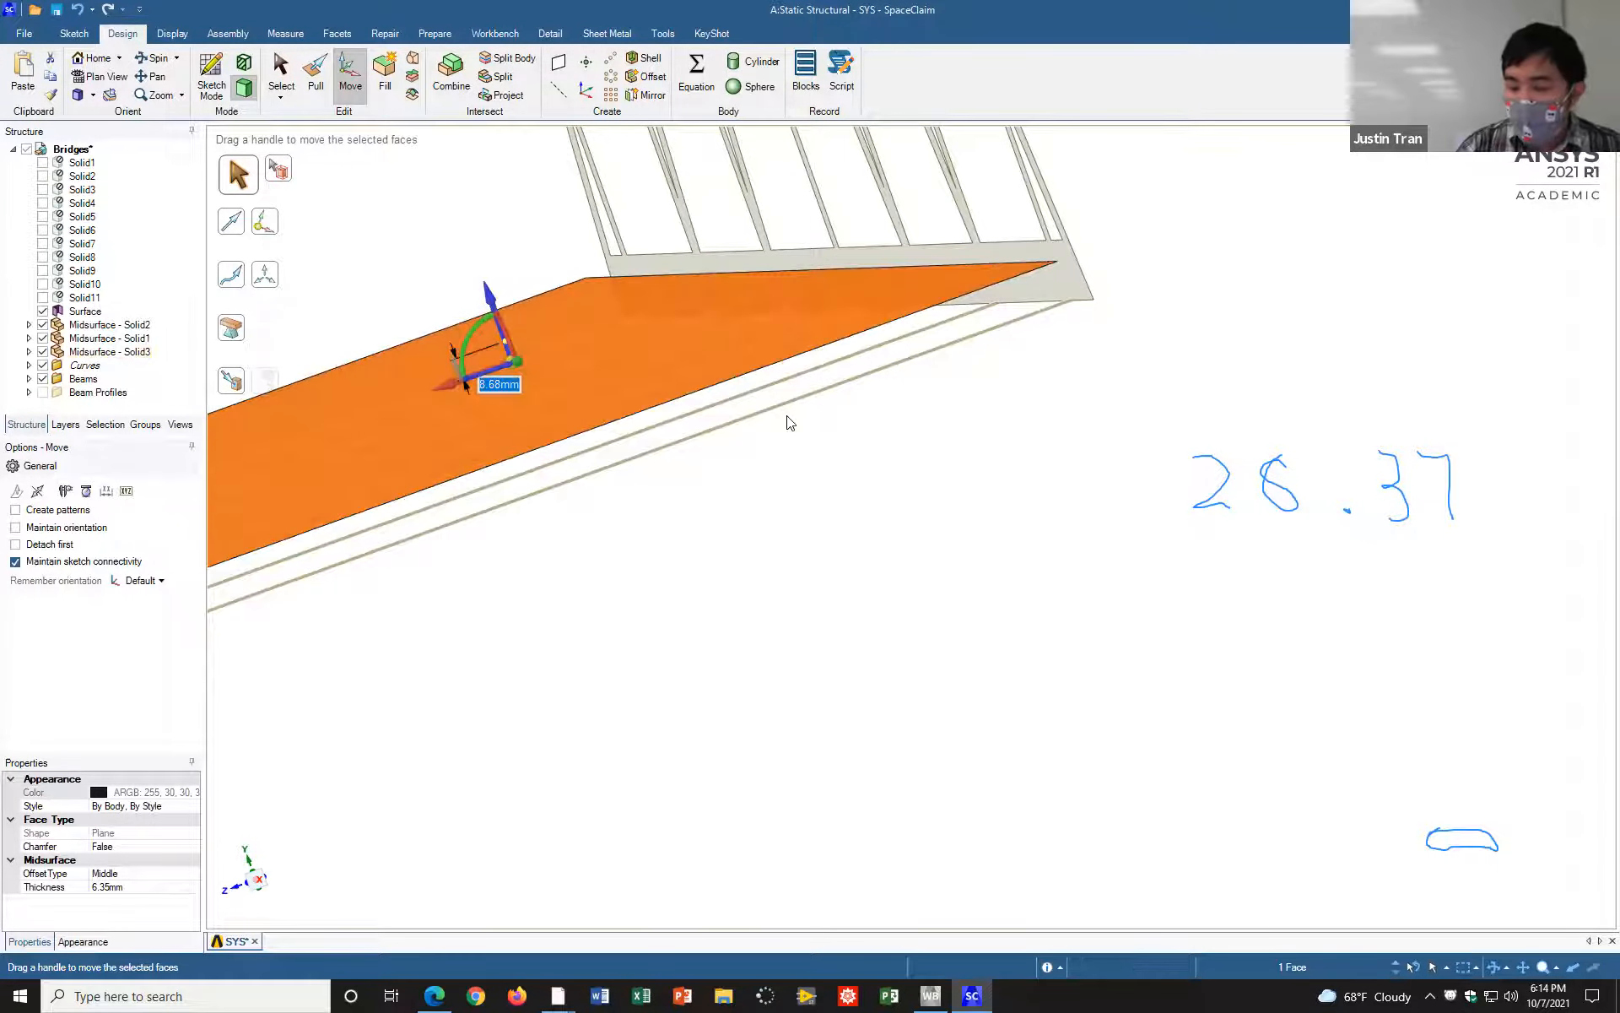
{"action": "type", "text": "28.37"}
{"action": "key", "text": "Return"}
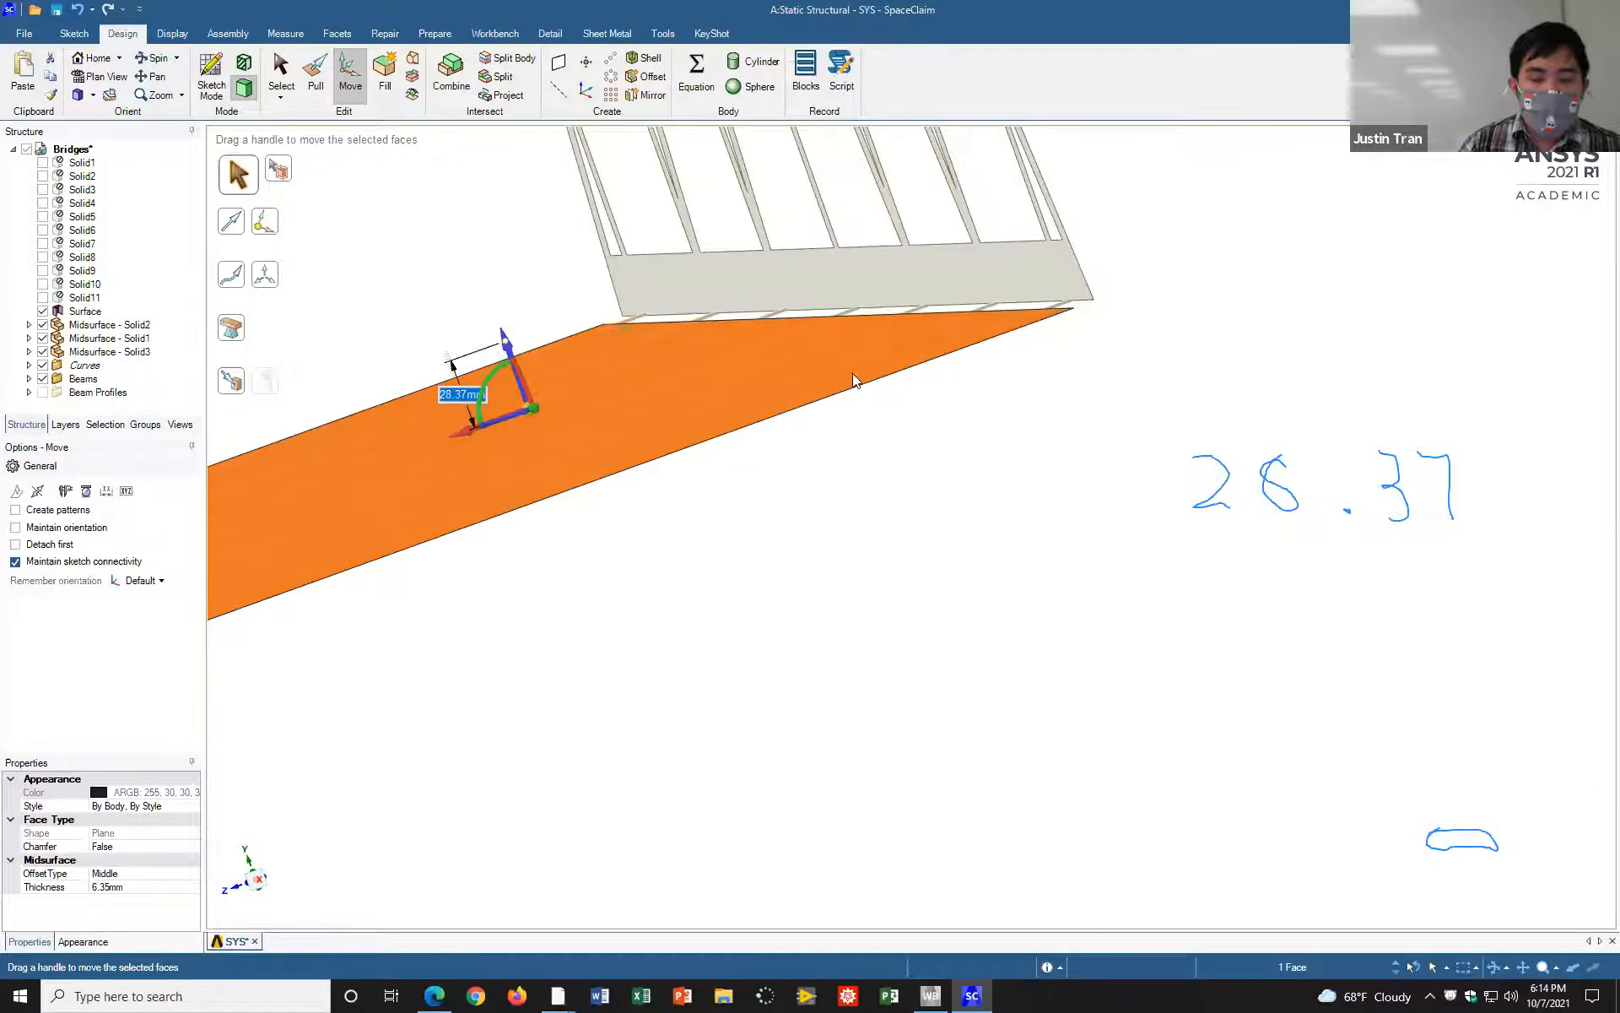
{"action": "left_click", "coordinate": [1399, 276]}
Step: Use the Extend tool to extend both detected side edges of the road plane to the trusses
{"action": "middle_click_drag", "start_coordinate": [1258, 293], "coordinate": [1223, 351]}
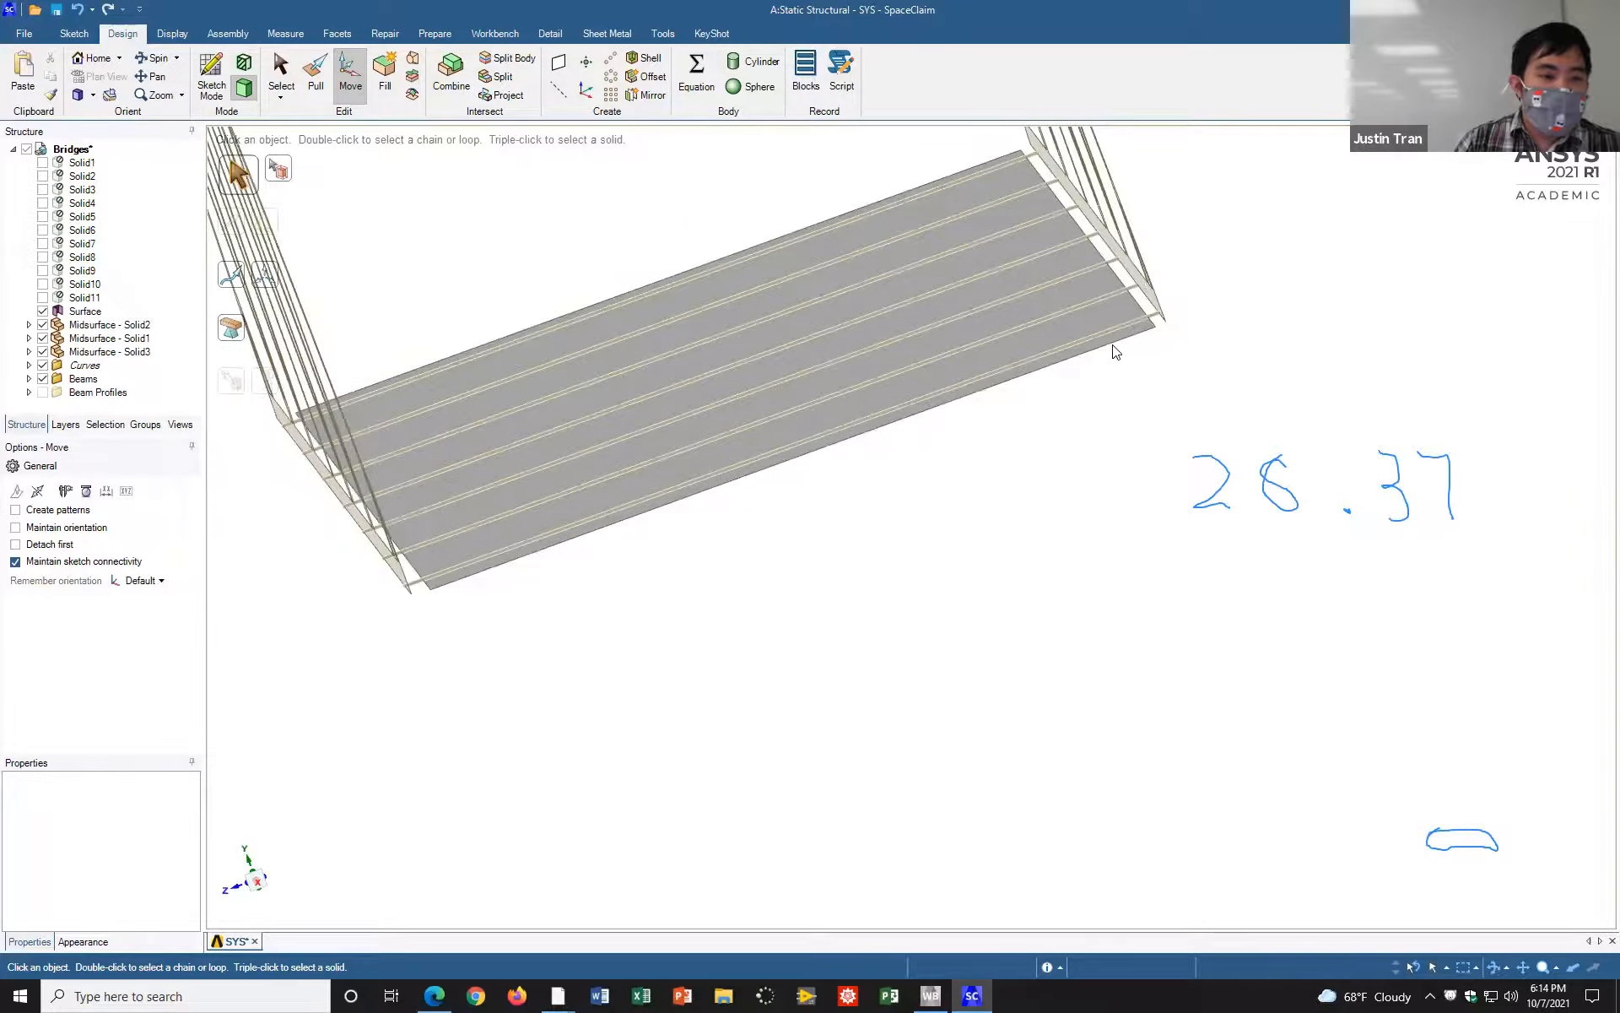
{"action": "middle_click_drag", "start_coordinate": [1065, 343], "coordinate": [1066, 357]}
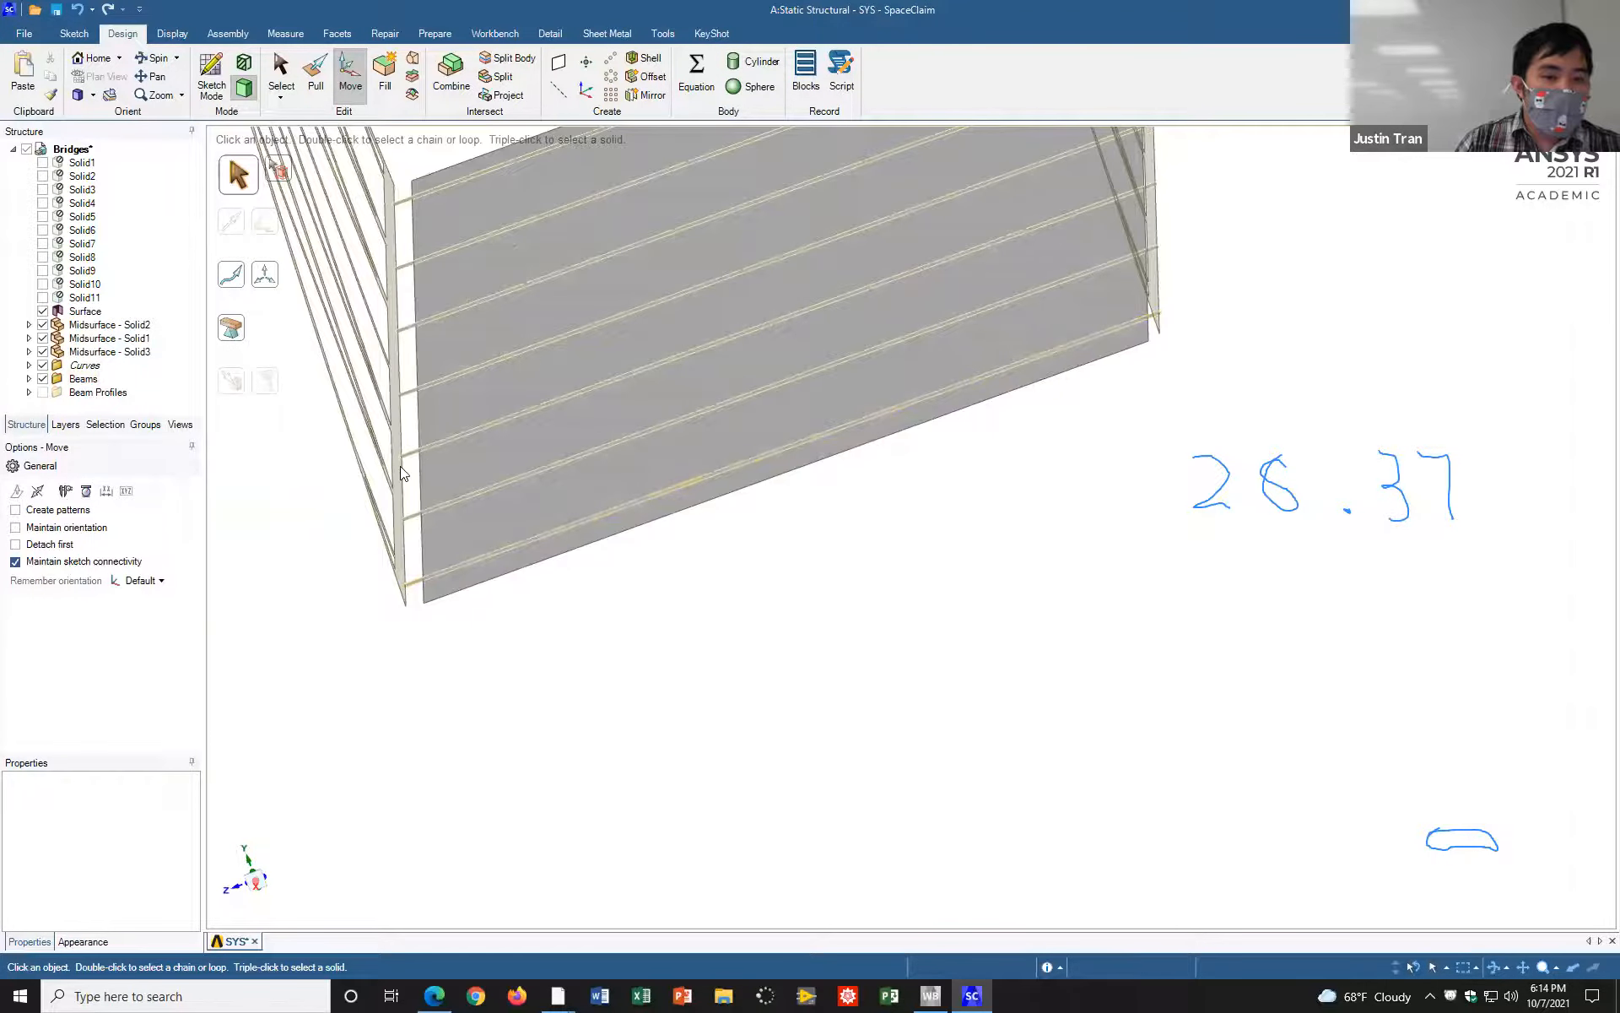
{"action": "middle_click_drag", "start_coordinate": [597, 517], "coordinate": [651, 473], "text": "shift"}
{"action": "scroll", "coordinate": [574, 481], "scroll_direction": "down", "scroll_amount": 2}
{"action": "scroll", "coordinate": [566, 481], "scroll_direction": "up", "scroll_amount": 4}
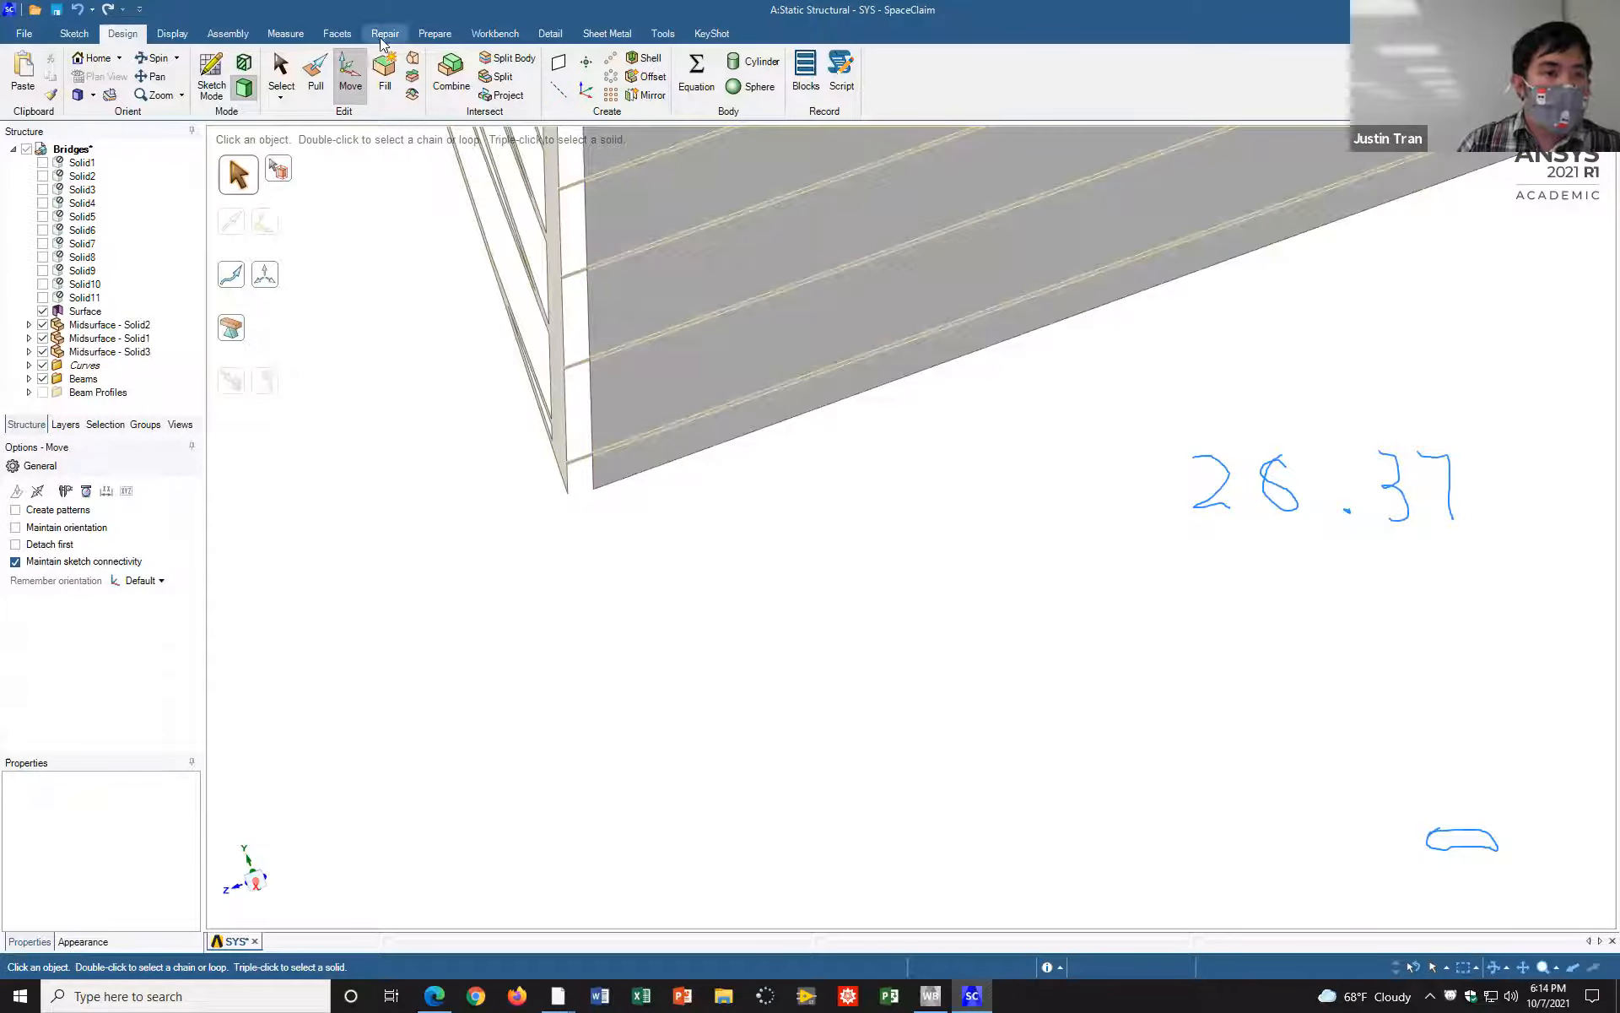
{"action": "left_click", "coordinate": [428, 38]}
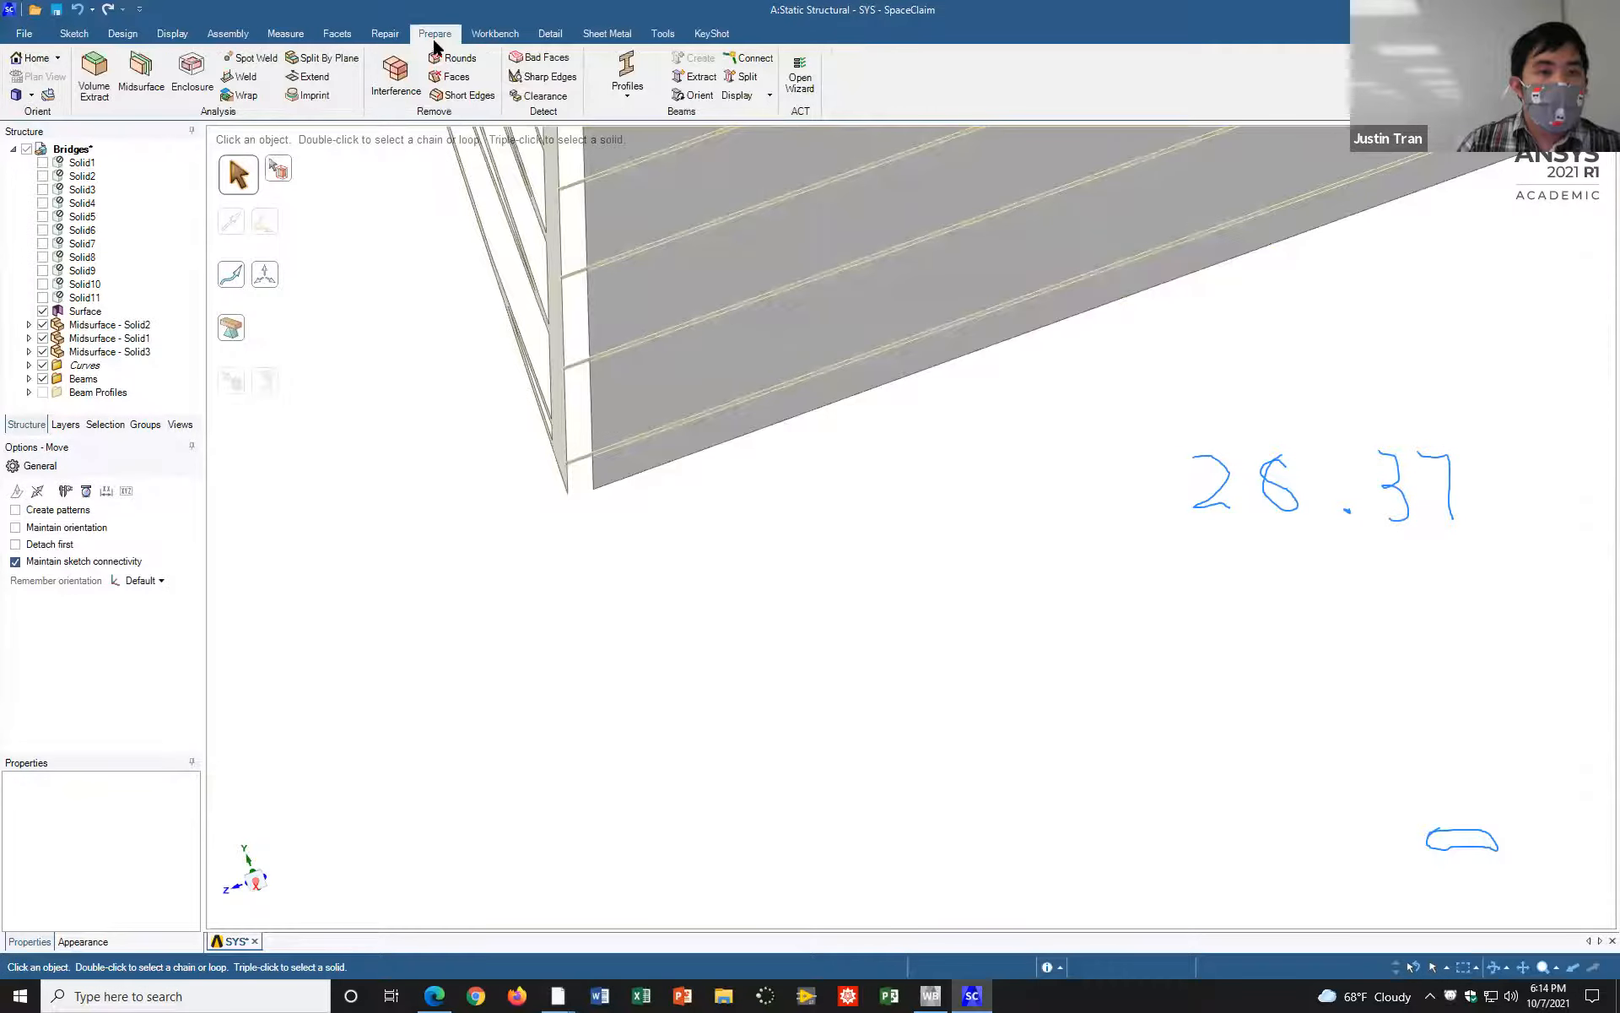
{"action": "left_click", "coordinate": [331, 79]}
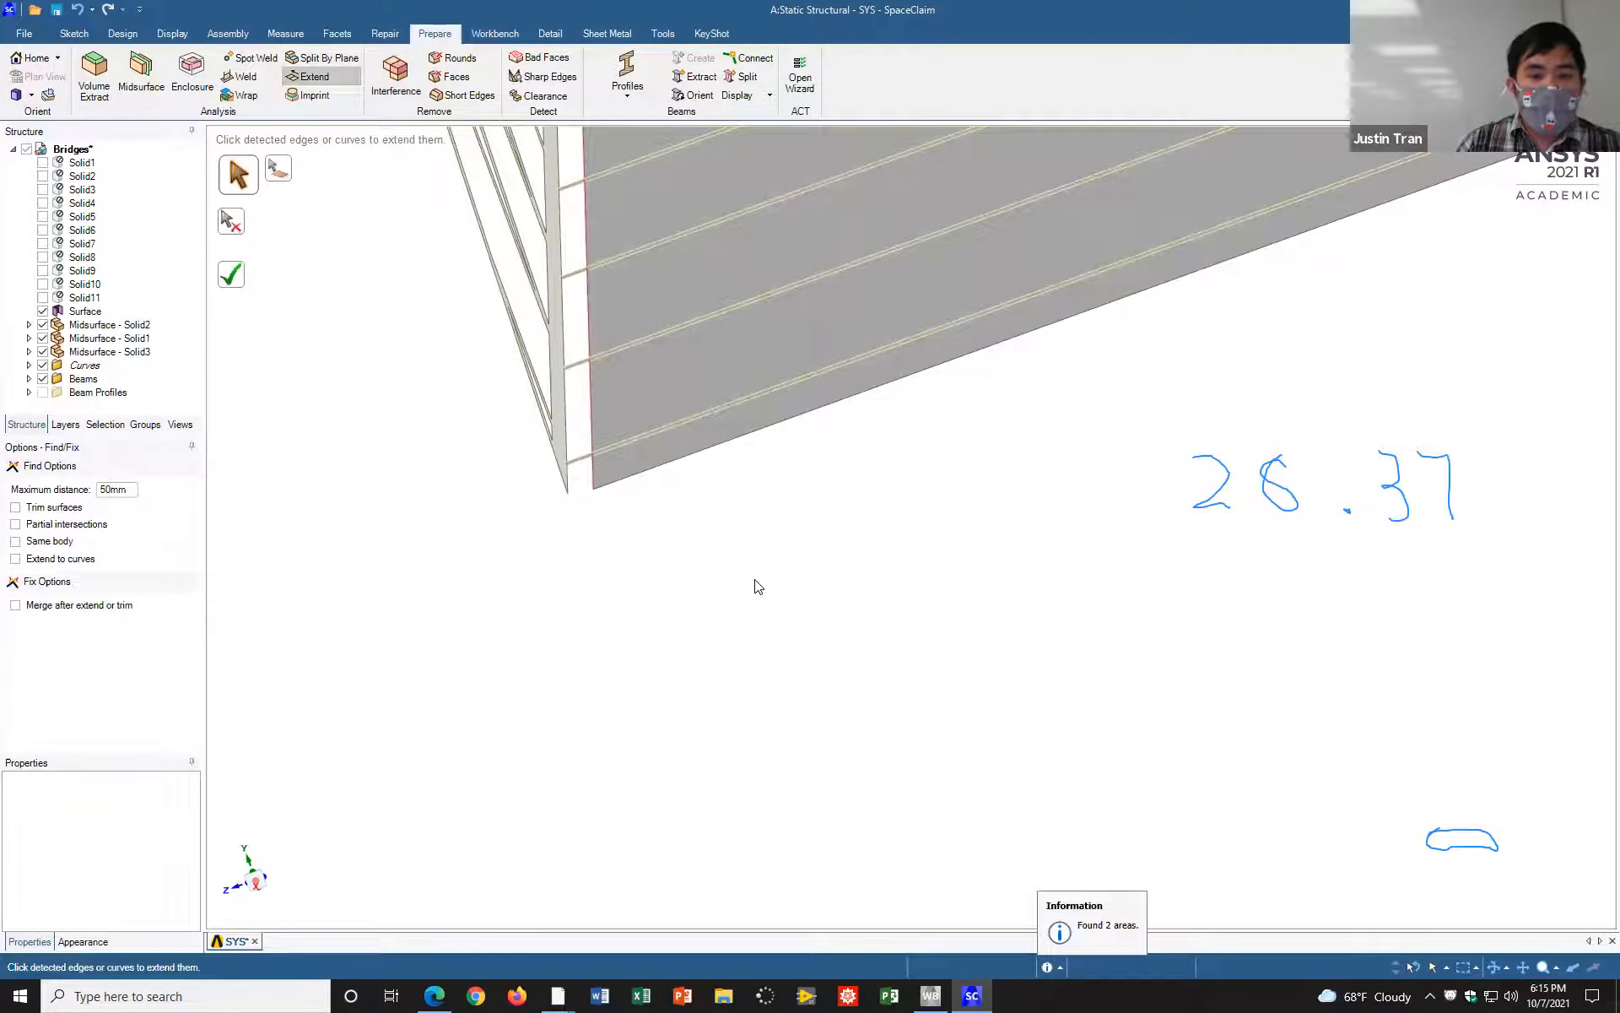
{"action": "scroll", "coordinate": [759, 587], "scroll_direction": "down", "scroll_amount": 3}
{"action": "mouse_move", "coordinate": [793, 524]}
{"action": "middle_mouse_down"}
{"action": "mouse_move", "coordinate": [857, 532]}
{"action": "mouse_move", "coordinate": [812, 508]}
{"action": "mouse_move", "coordinate": [791, 529]}
{"action": "middle_mouse_up"}
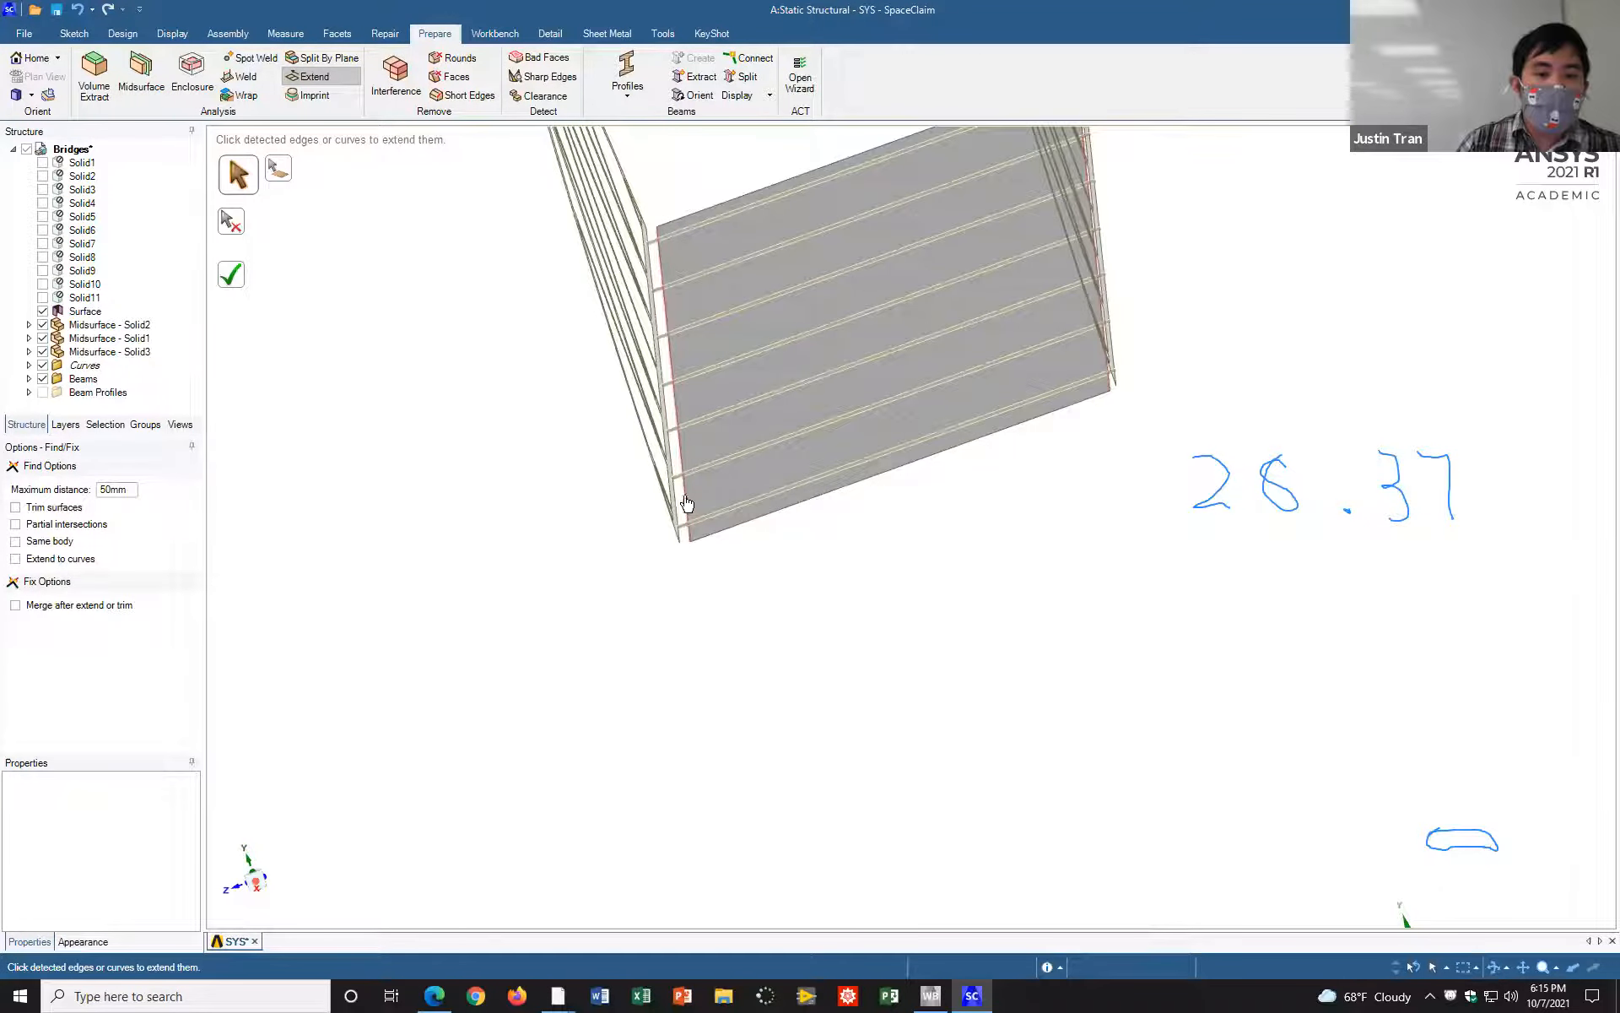
{"action": "scroll", "coordinate": [665, 510], "scroll_direction": "down", "scroll_amount": 3}
{"action": "scroll", "coordinate": [667, 511], "scroll_direction": "up", "scroll_amount": 2}
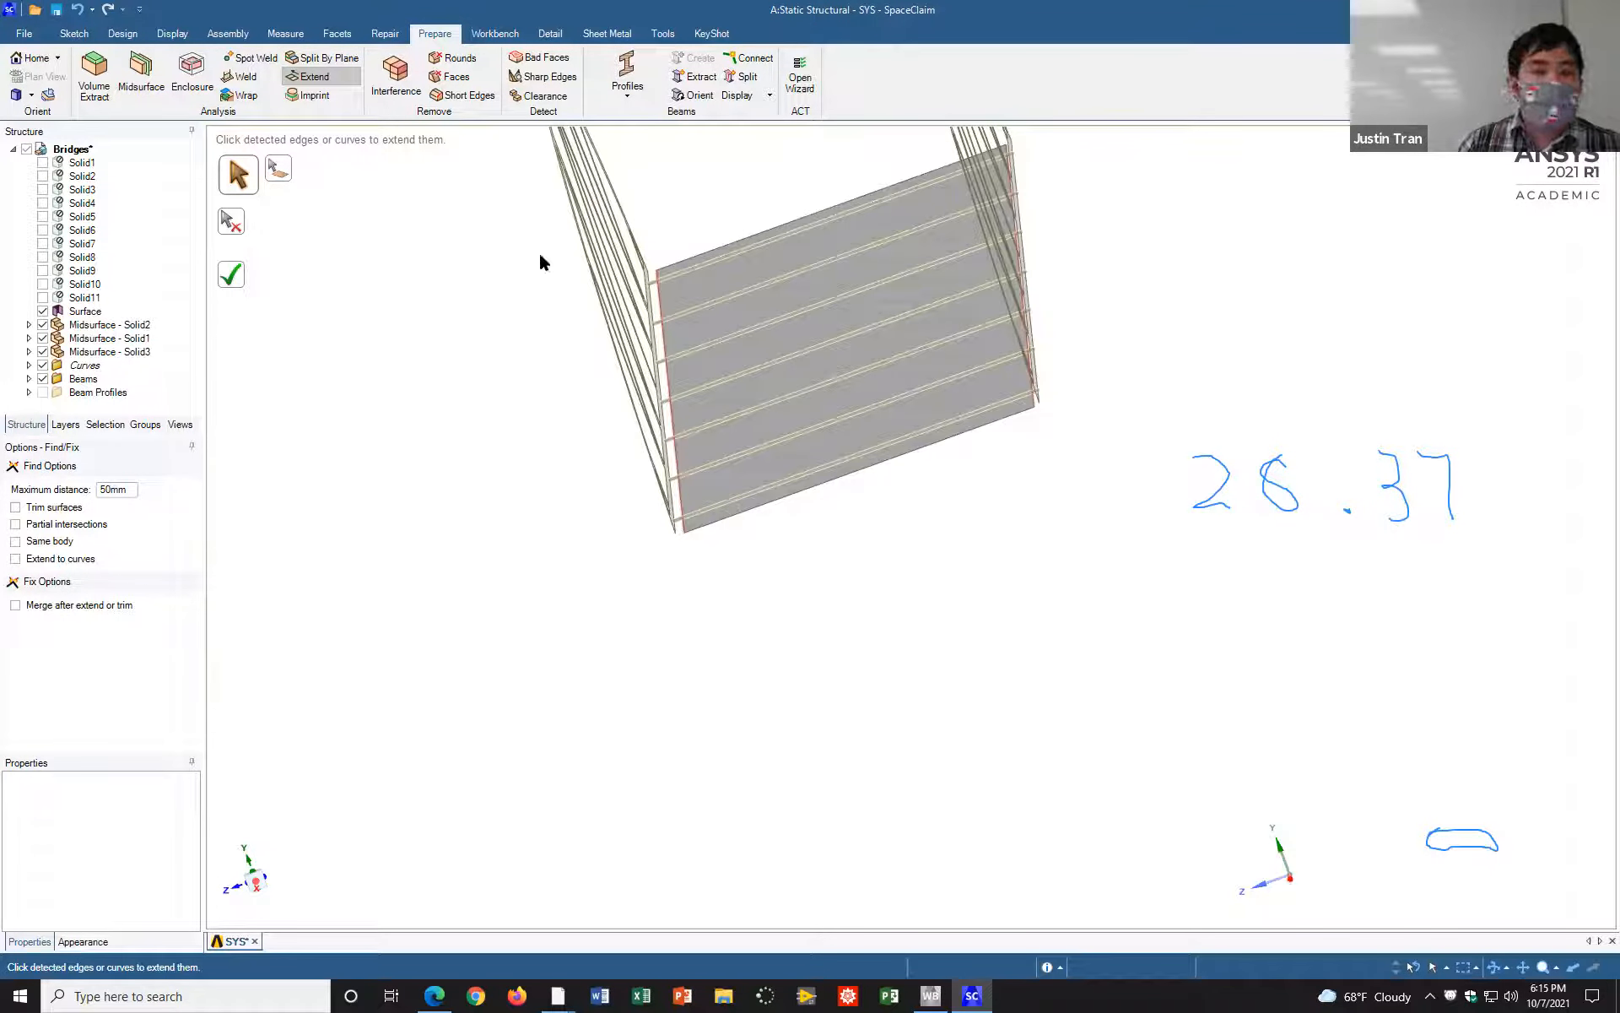
{"action": "left_click", "coordinate": [230, 275]}
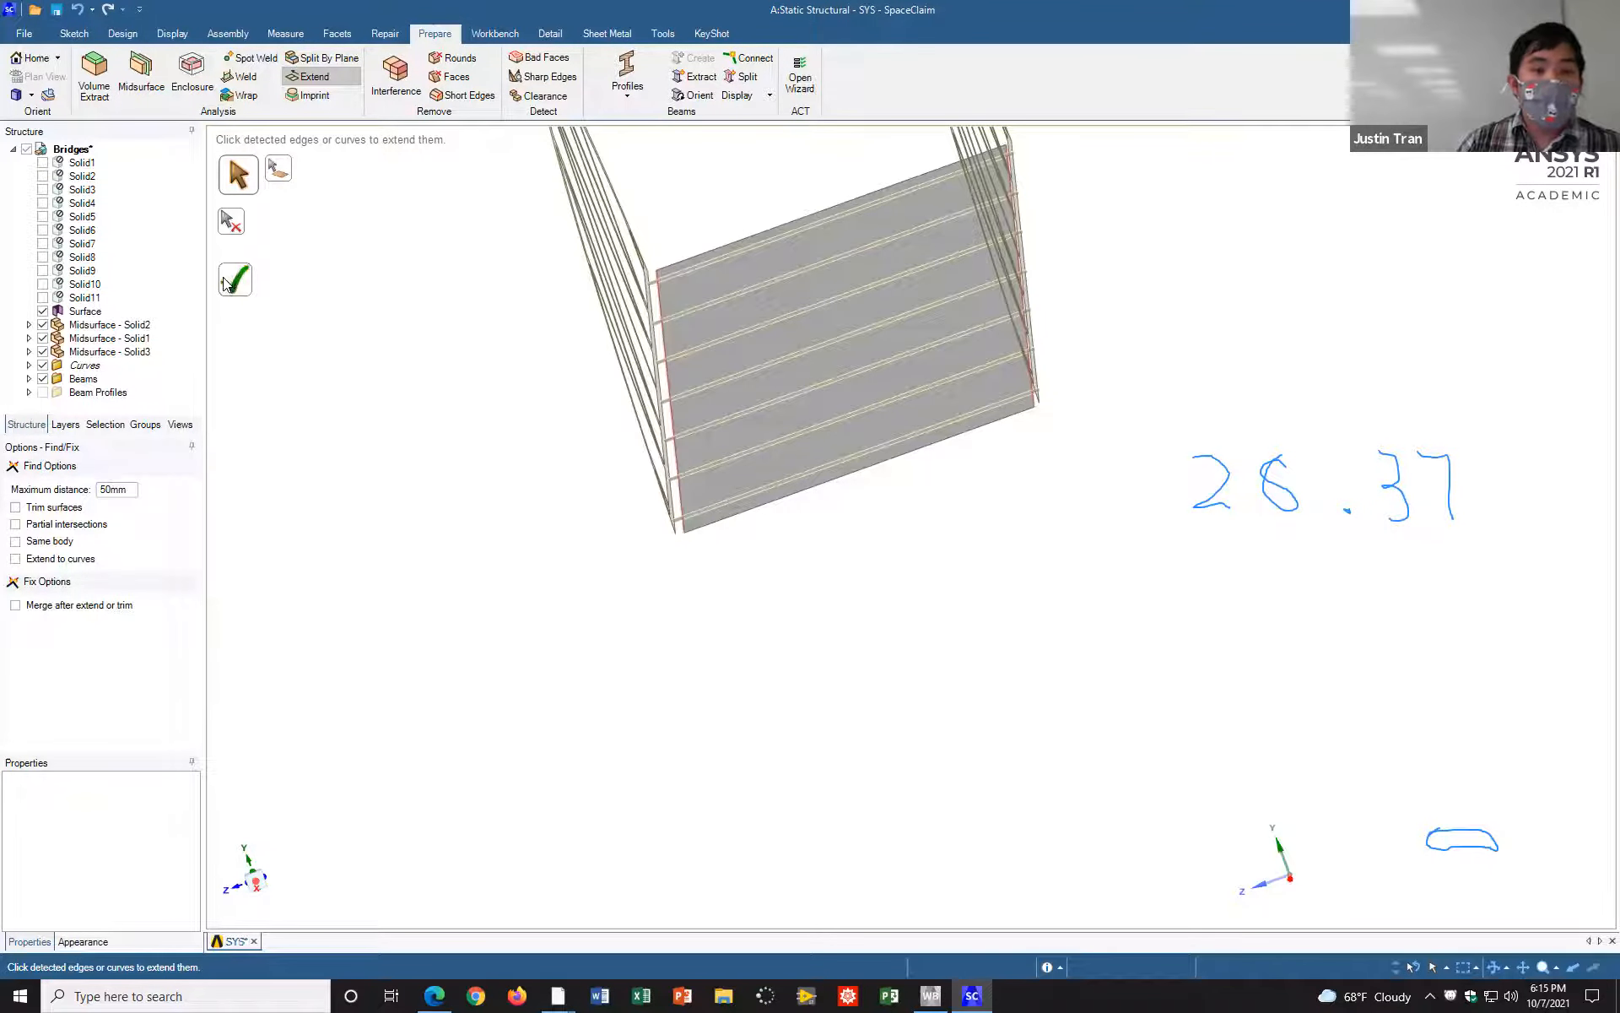
Step: Examine the road plane's joints with both trusses up close and the whole bridge from several angles
{"action": "scroll", "coordinate": [924, 509], "scroll_direction": "down", "scroll_amount": 3}
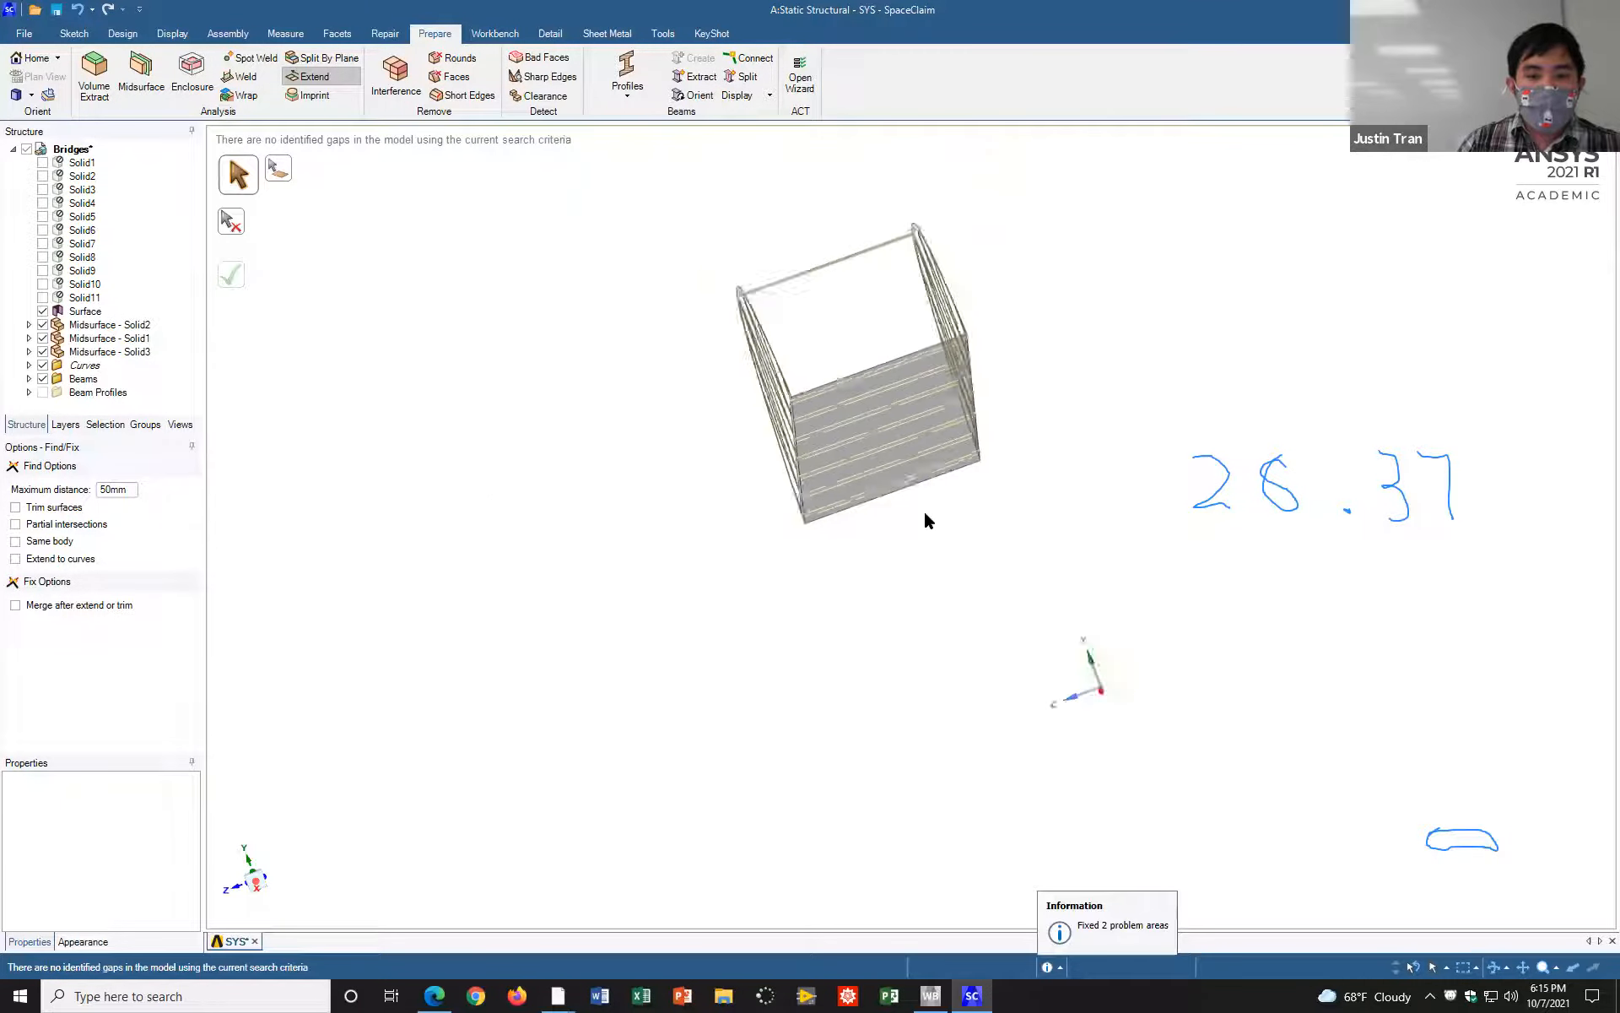
{"action": "scroll", "coordinate": [928, 525], "scroll_direction": "up", "scroll_amount": 3}
{"action": "scroll", "coordinate": [928, 525], "scroll_direction": "up", "scroll_amount": 3}
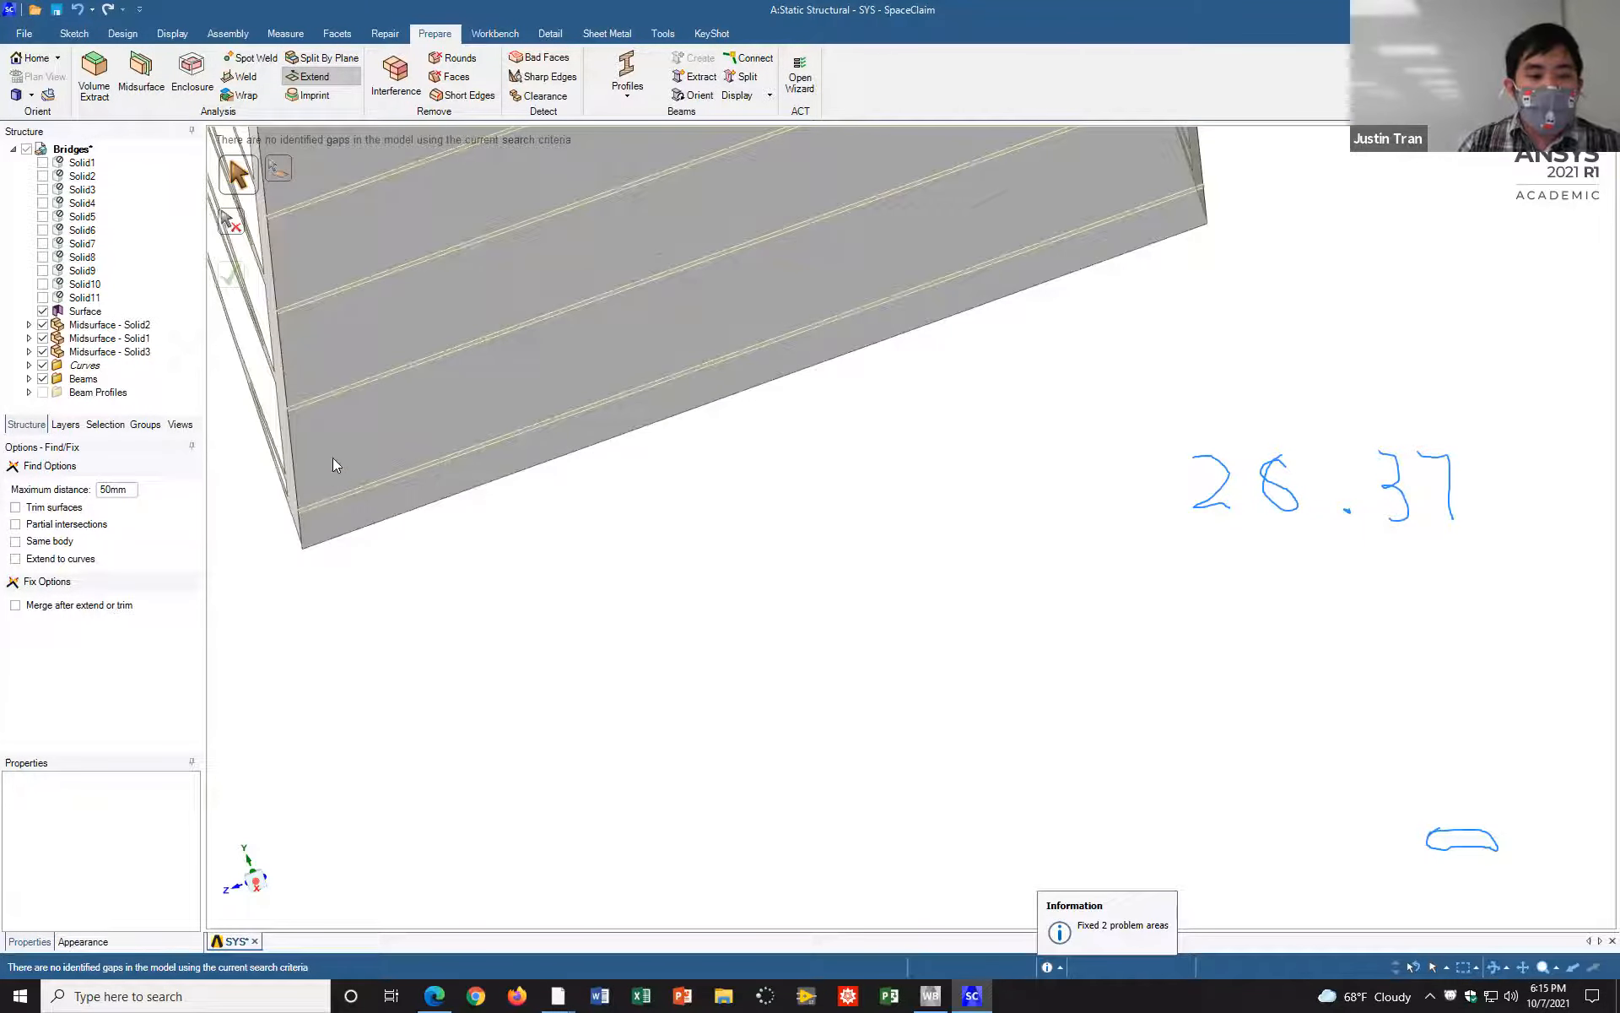
{"action": "scroll", "coordinate": [660, 507], "scroll_direction": "down", "scroll_amount": 6}
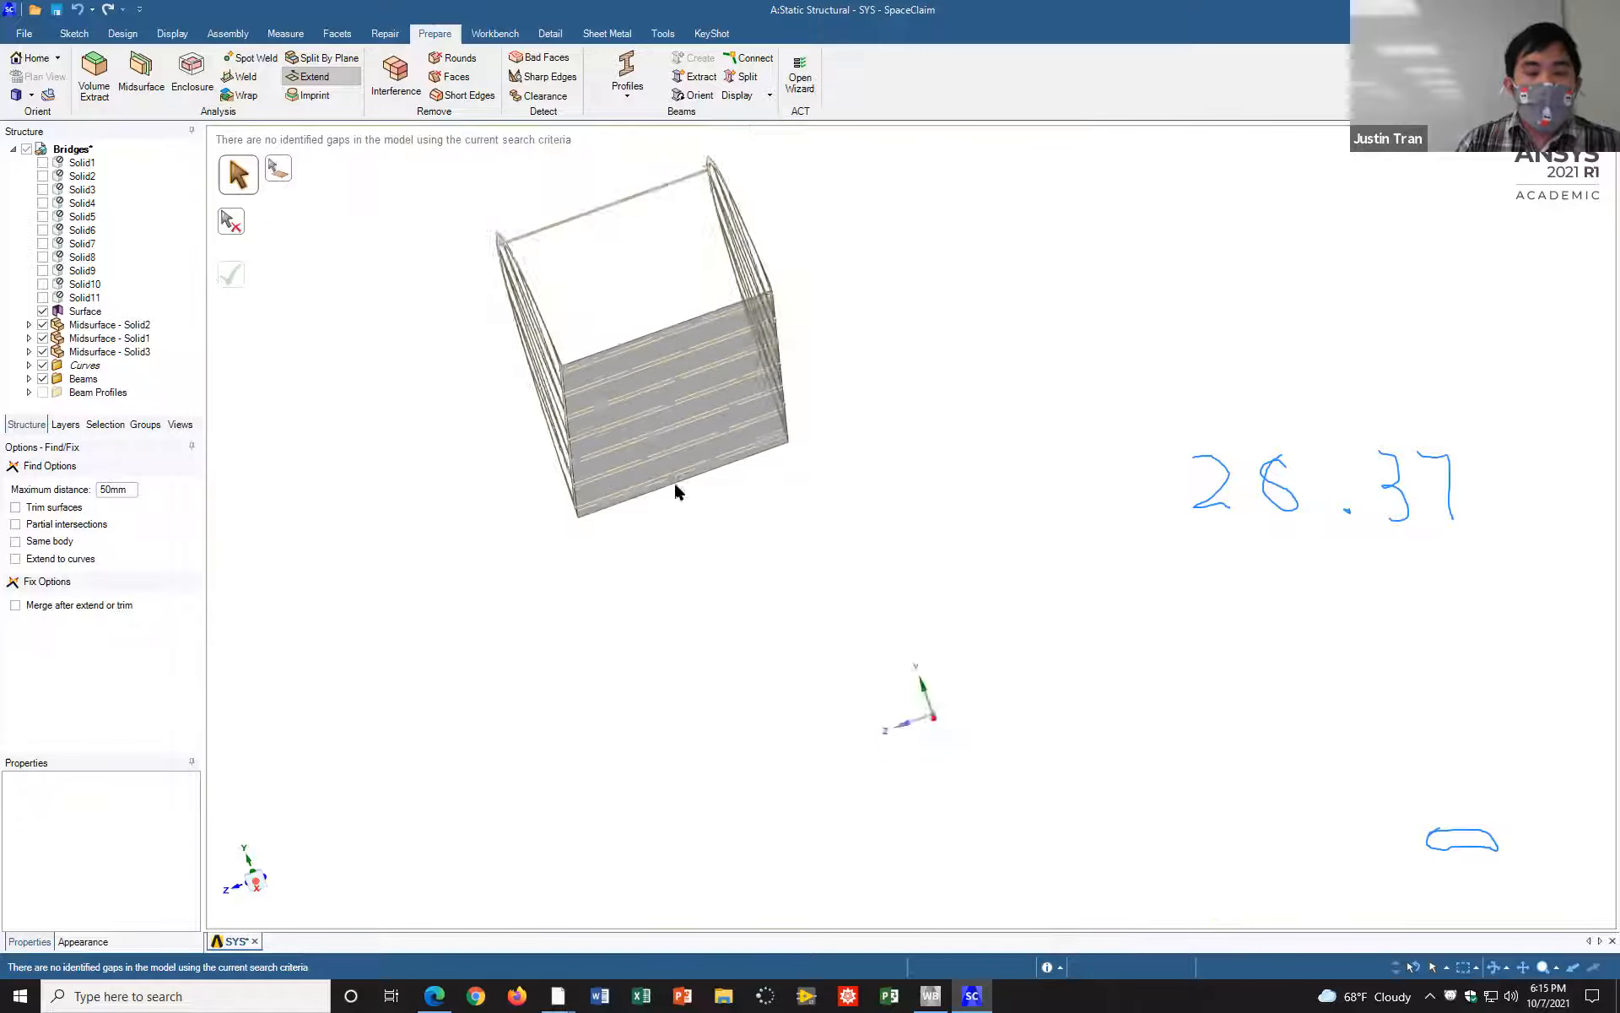
{"action": "middle_click_drag", "start_coordinate": [687, 483], "coordinate": [717, 355]}
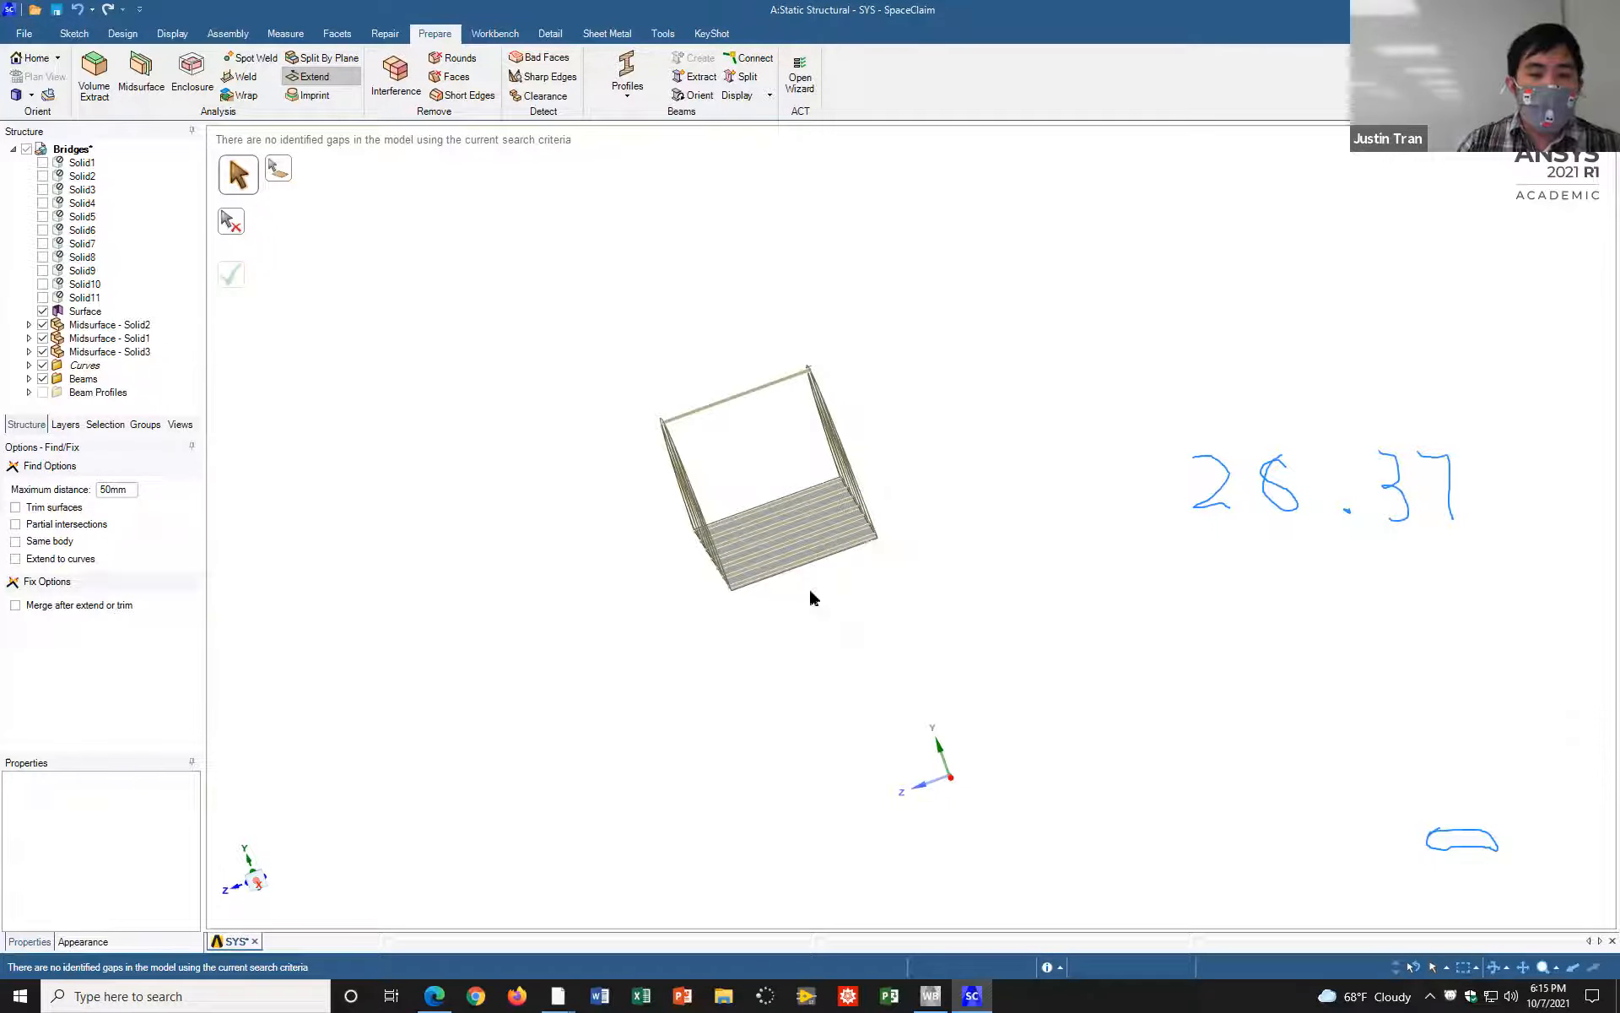
{"action": "mouse_move", "coordinate": [915, 520]}
{"action": "middle_mouse_down"}
{"action": "mouse_move", "coordinate": [874, 519]}
{"action": "mouse_move", "coordinate": [1021, 655]}
{"action": "mouse_move", "coordinate": [991, 644]}
{"action": "mouse_move", "coordinate": [1054, 595]}
{"action": "middle_mouse_up"}
{"action": "scroll", "coordinate": [878, 547], "scroll_direction": "down", "scroll_amount": 3}
{"action": "scroll", "coordinate": [876, 549], "scroll_direction": "up", "scroll_amount": 6}
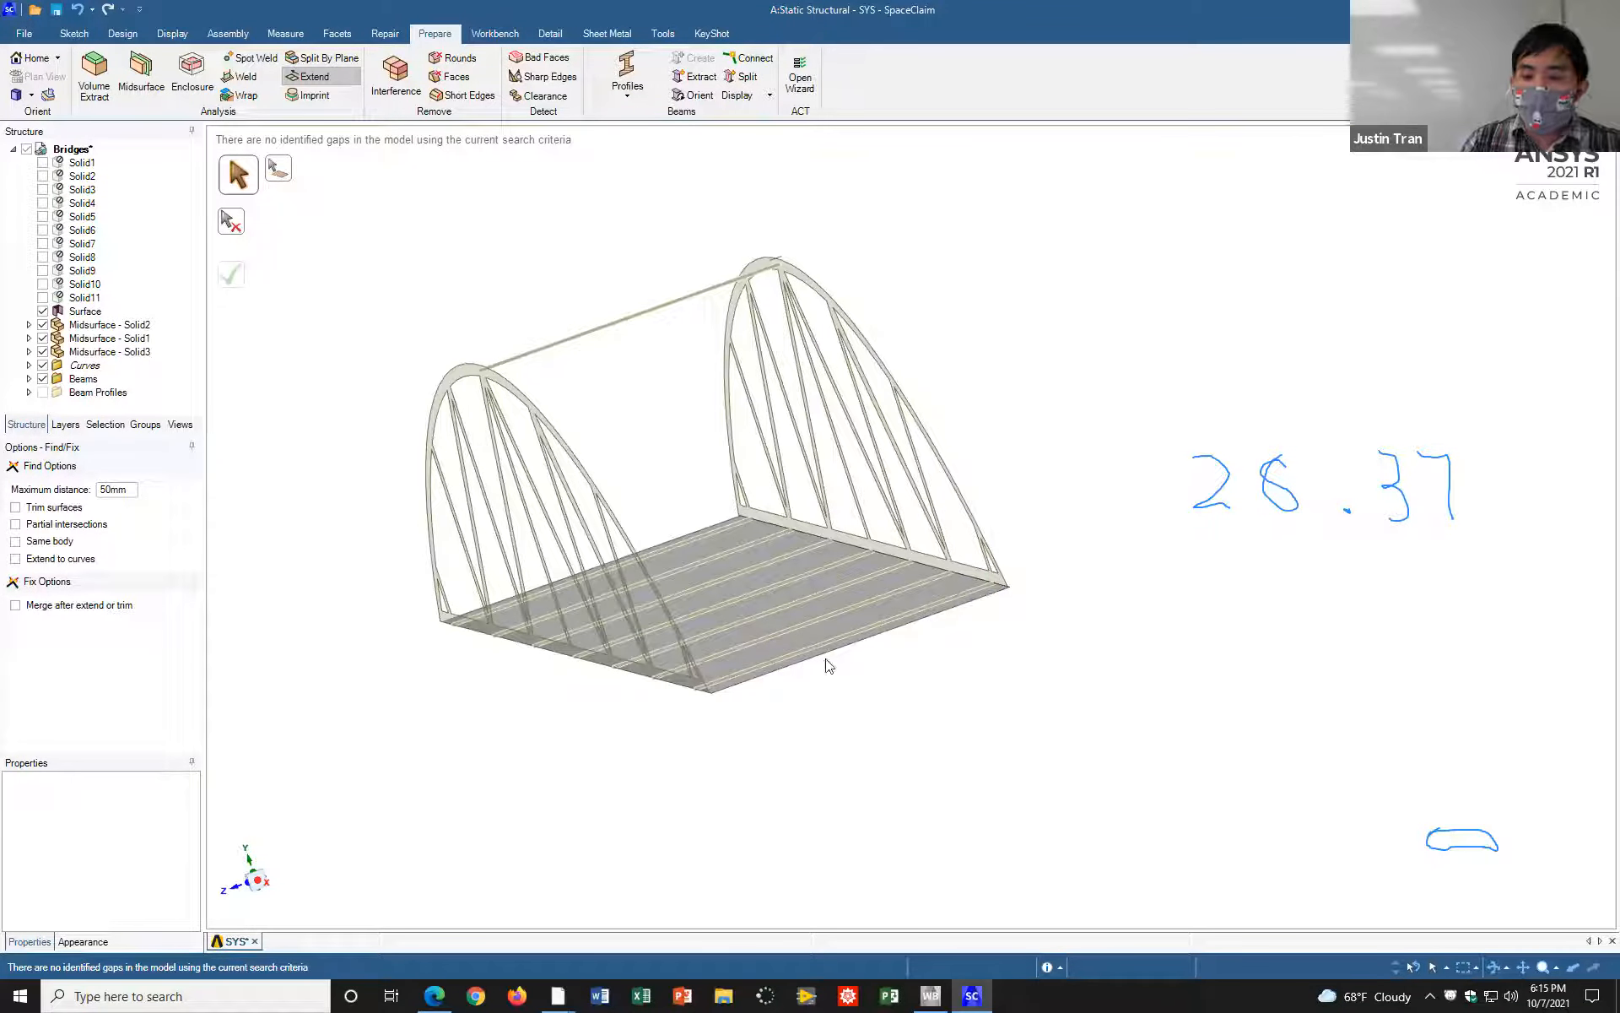
{"action": "mouse_move", "coordinate": [771, 489]}
{"action": "middle_mouse_down", "text": "shift"}
{"action": "mouse_move", "coordinate": [876, 507]}
{"action": "mouse_move", "coordinate": [891, 485]}
{"action": "mouse_move", "coordinate": [906, 502]}
{"action": "mouse_move", "coordinate": [872, 404]}
{"action": "middle_mouse_up", "text": "shift"}
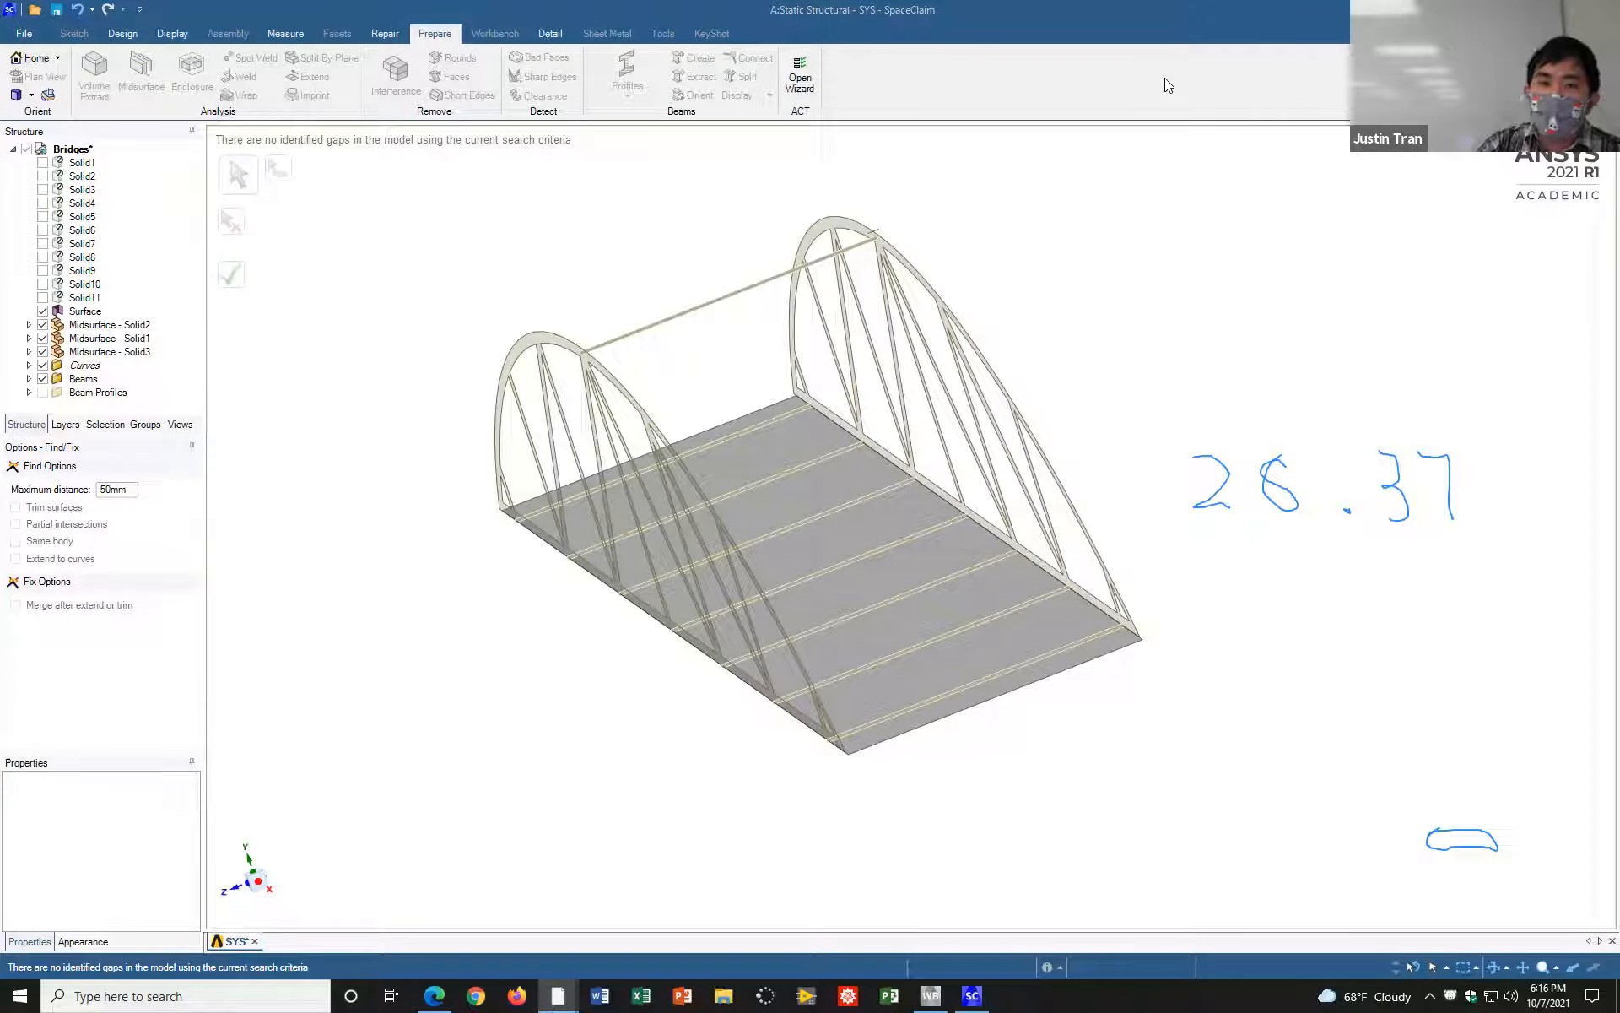
{"action": "left_click", "coordinate": [1543, 110]}
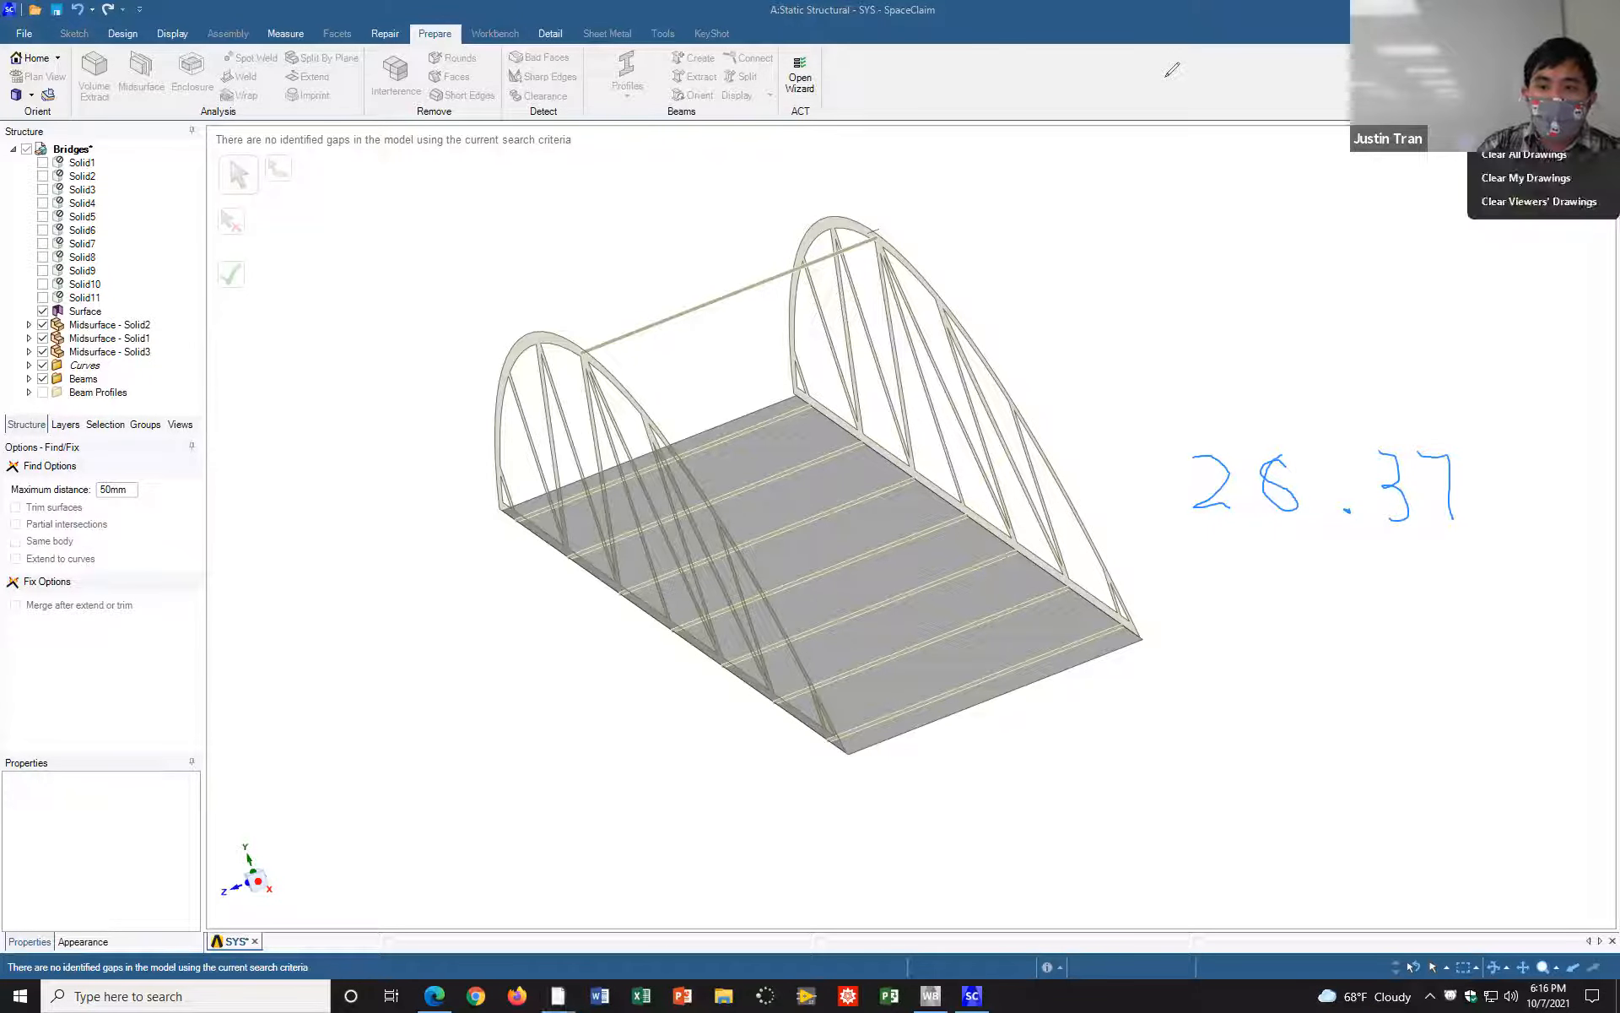
{"action": "left_click", "coordinate": [1526, 177]}
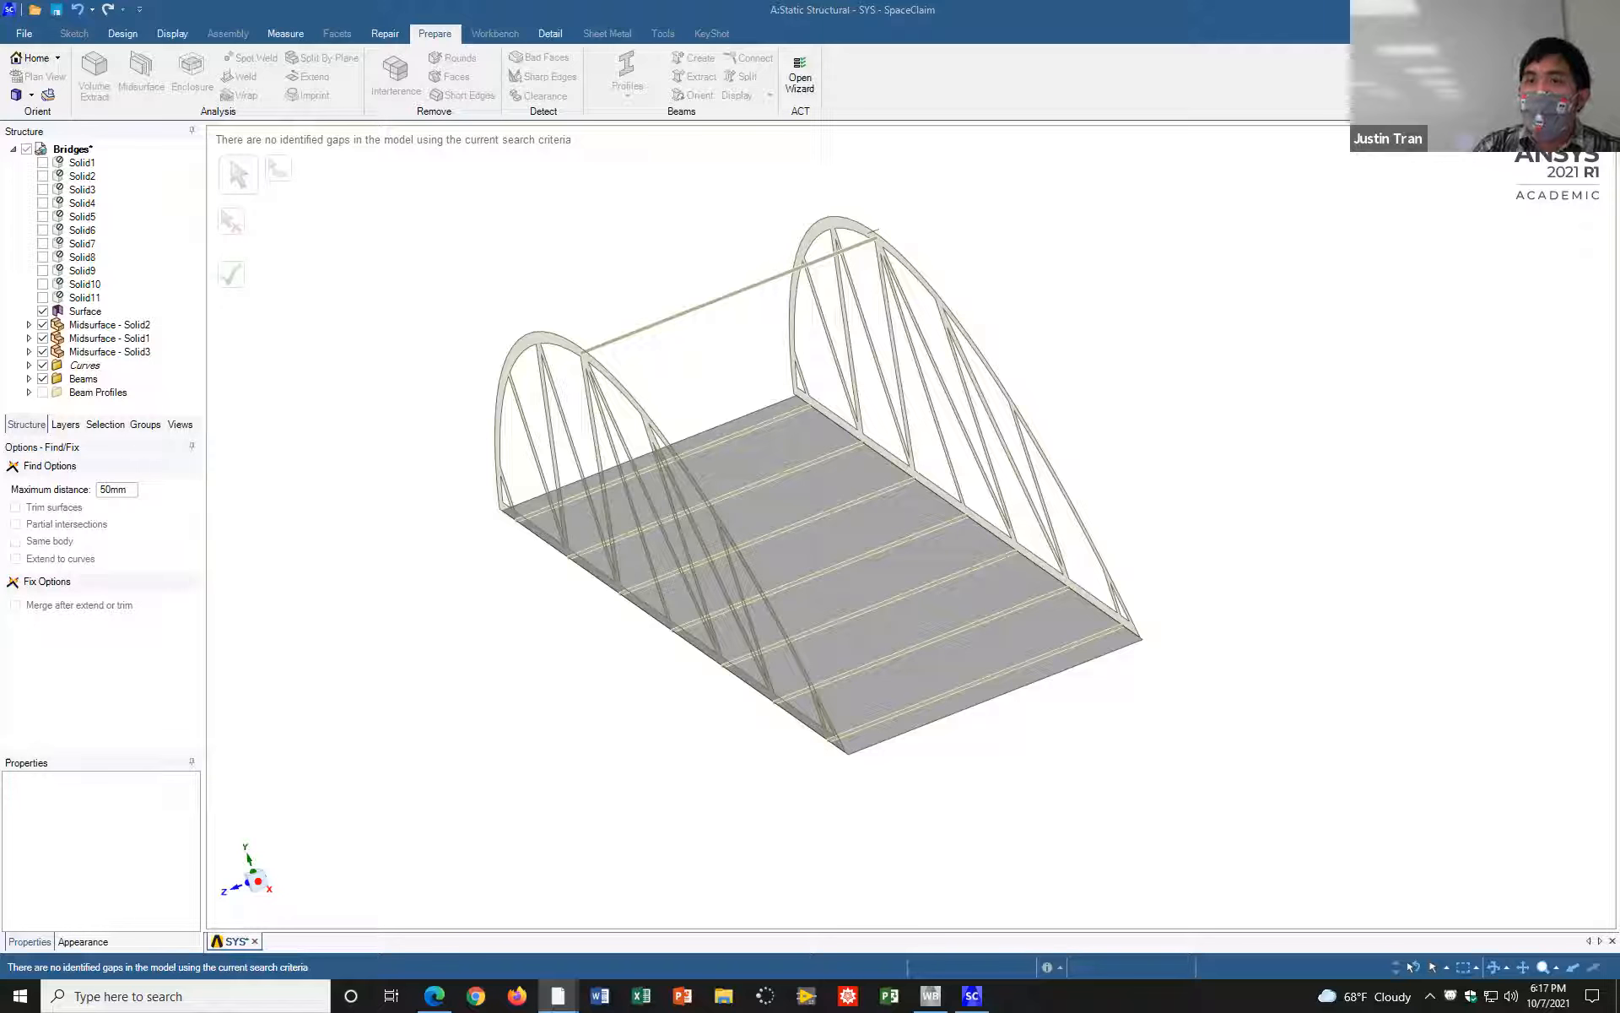
Step: Switch to Workbench and open the Static Structural system's Model in Mechanical
{"action": "left_click", "coordinate": [1440, 230]}
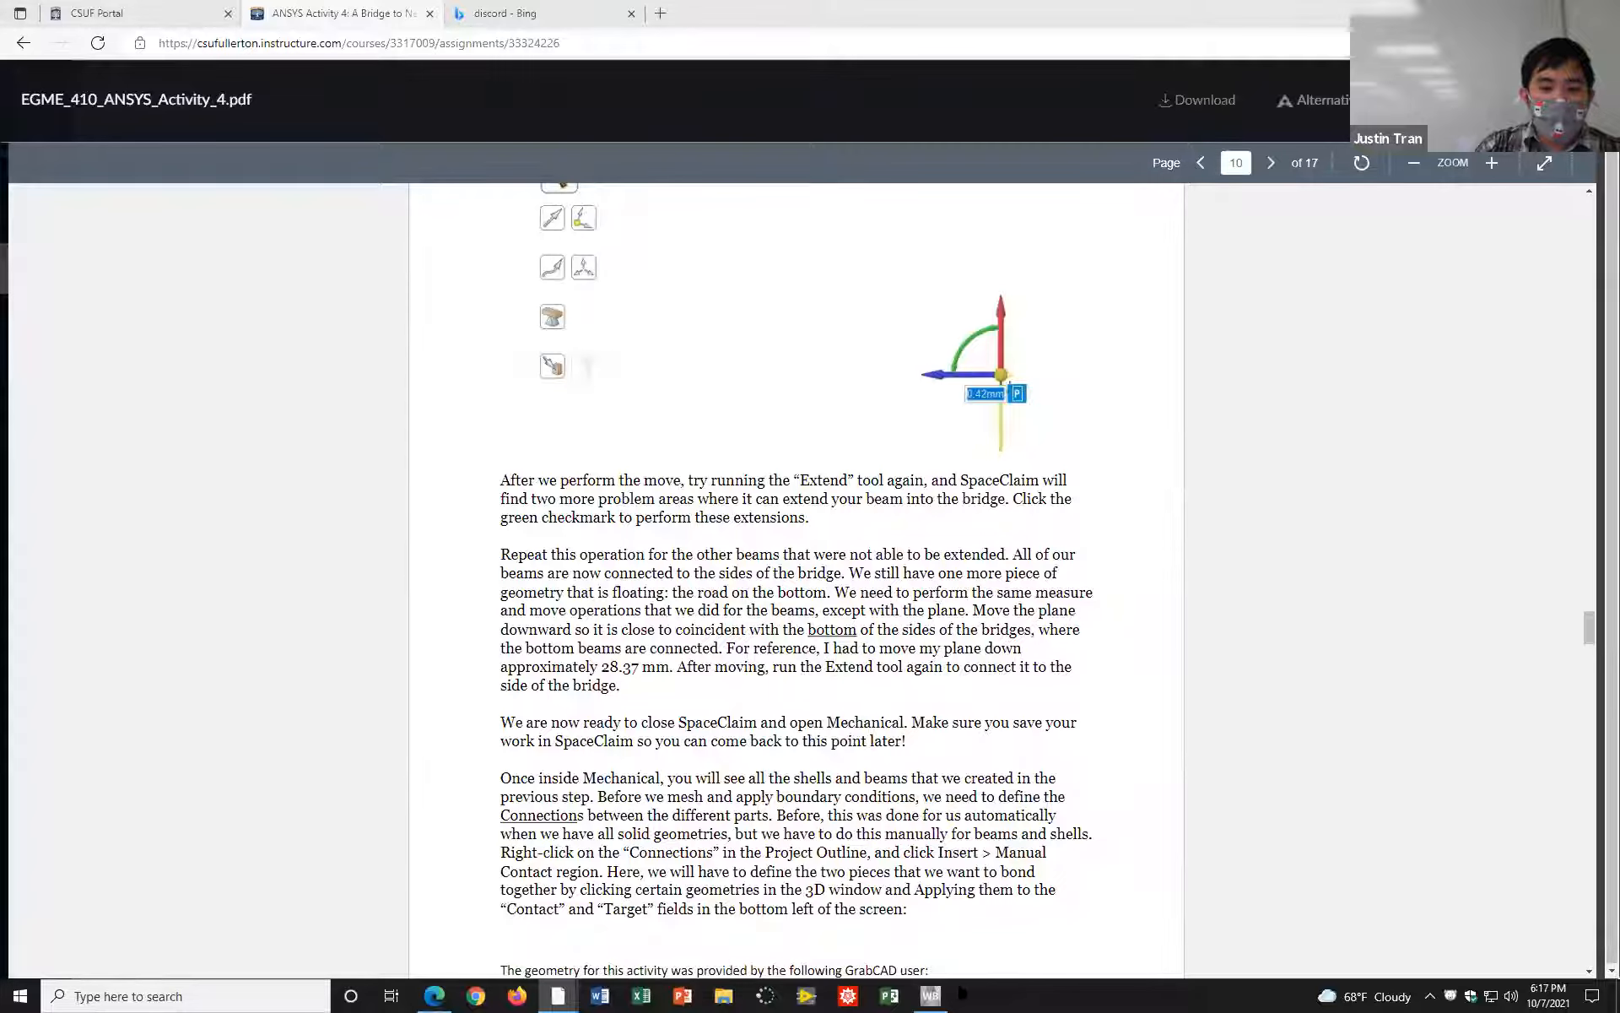
{"action": "left_click", "coordinate": [933, 996]}
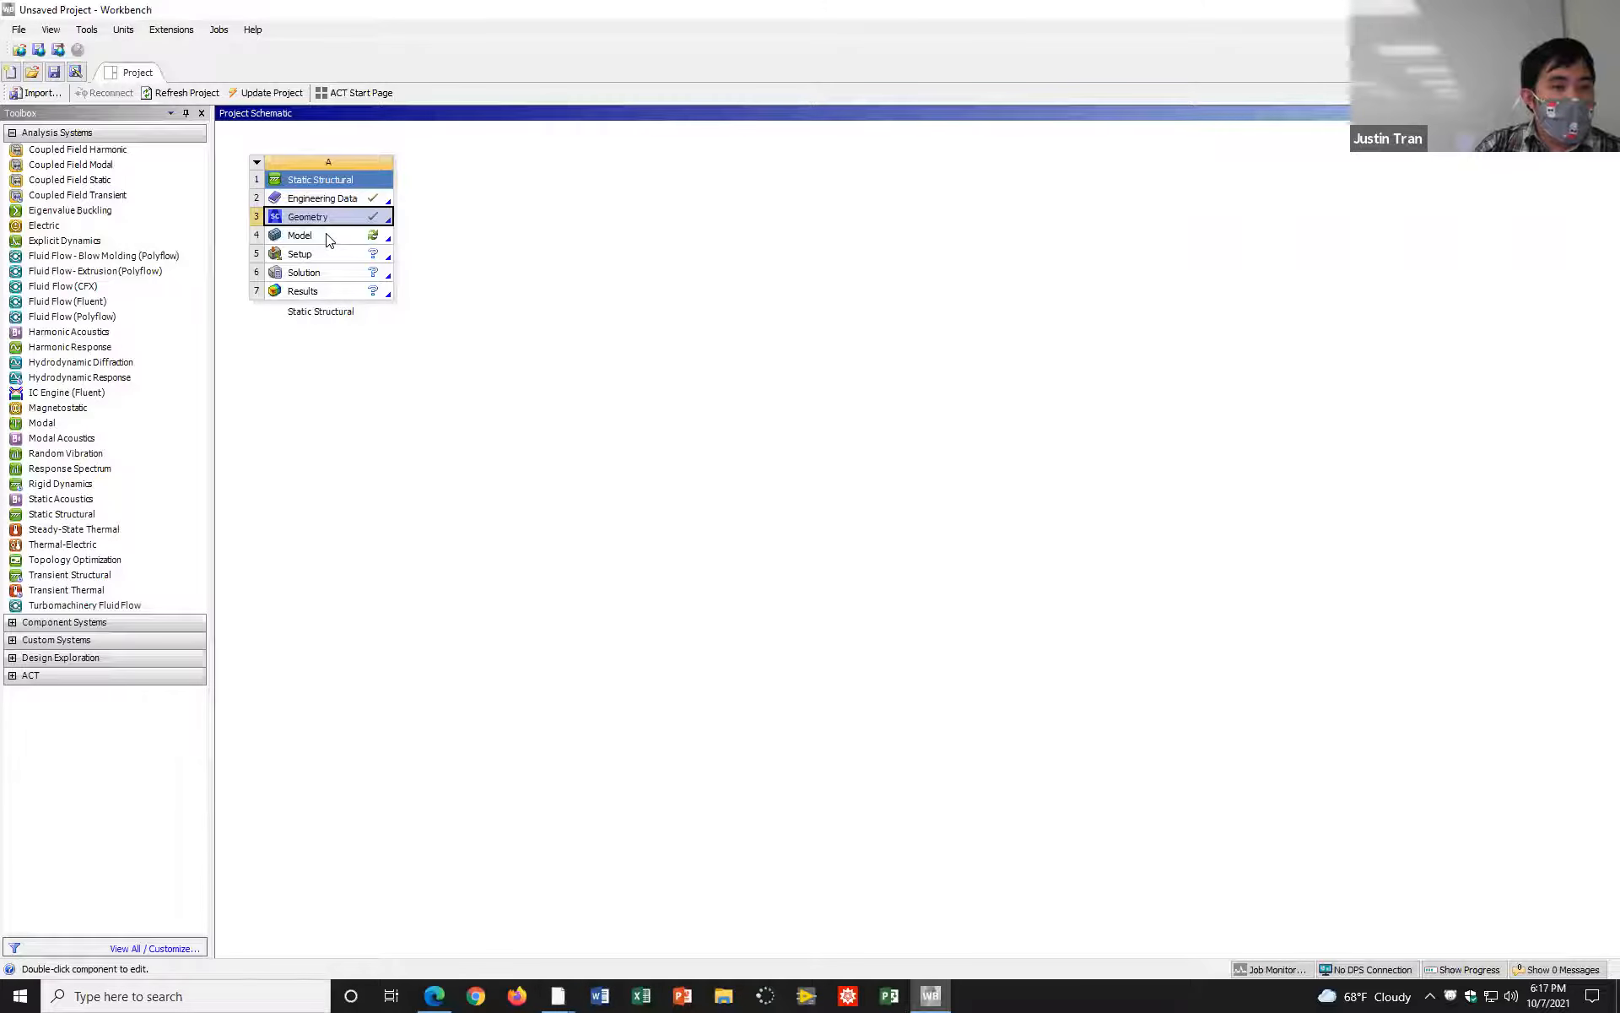
{"action": "left_click", "coordinate": [346, 240]}
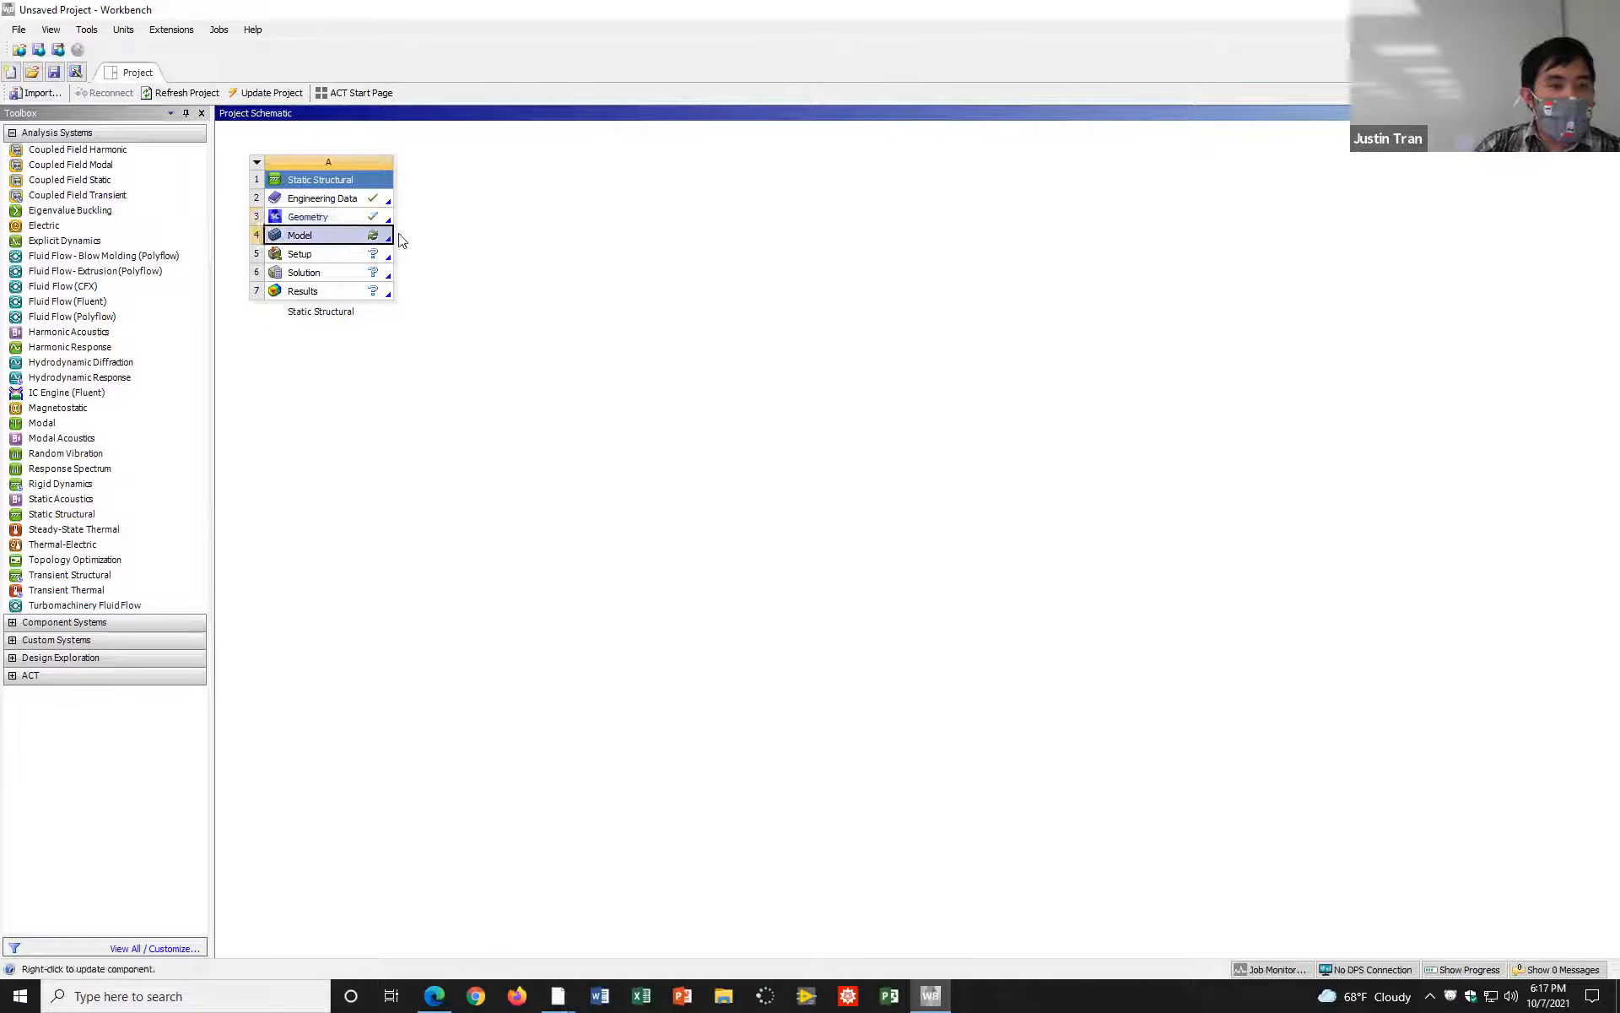
{"action": "double_click", "coordinate": [351, 239]}
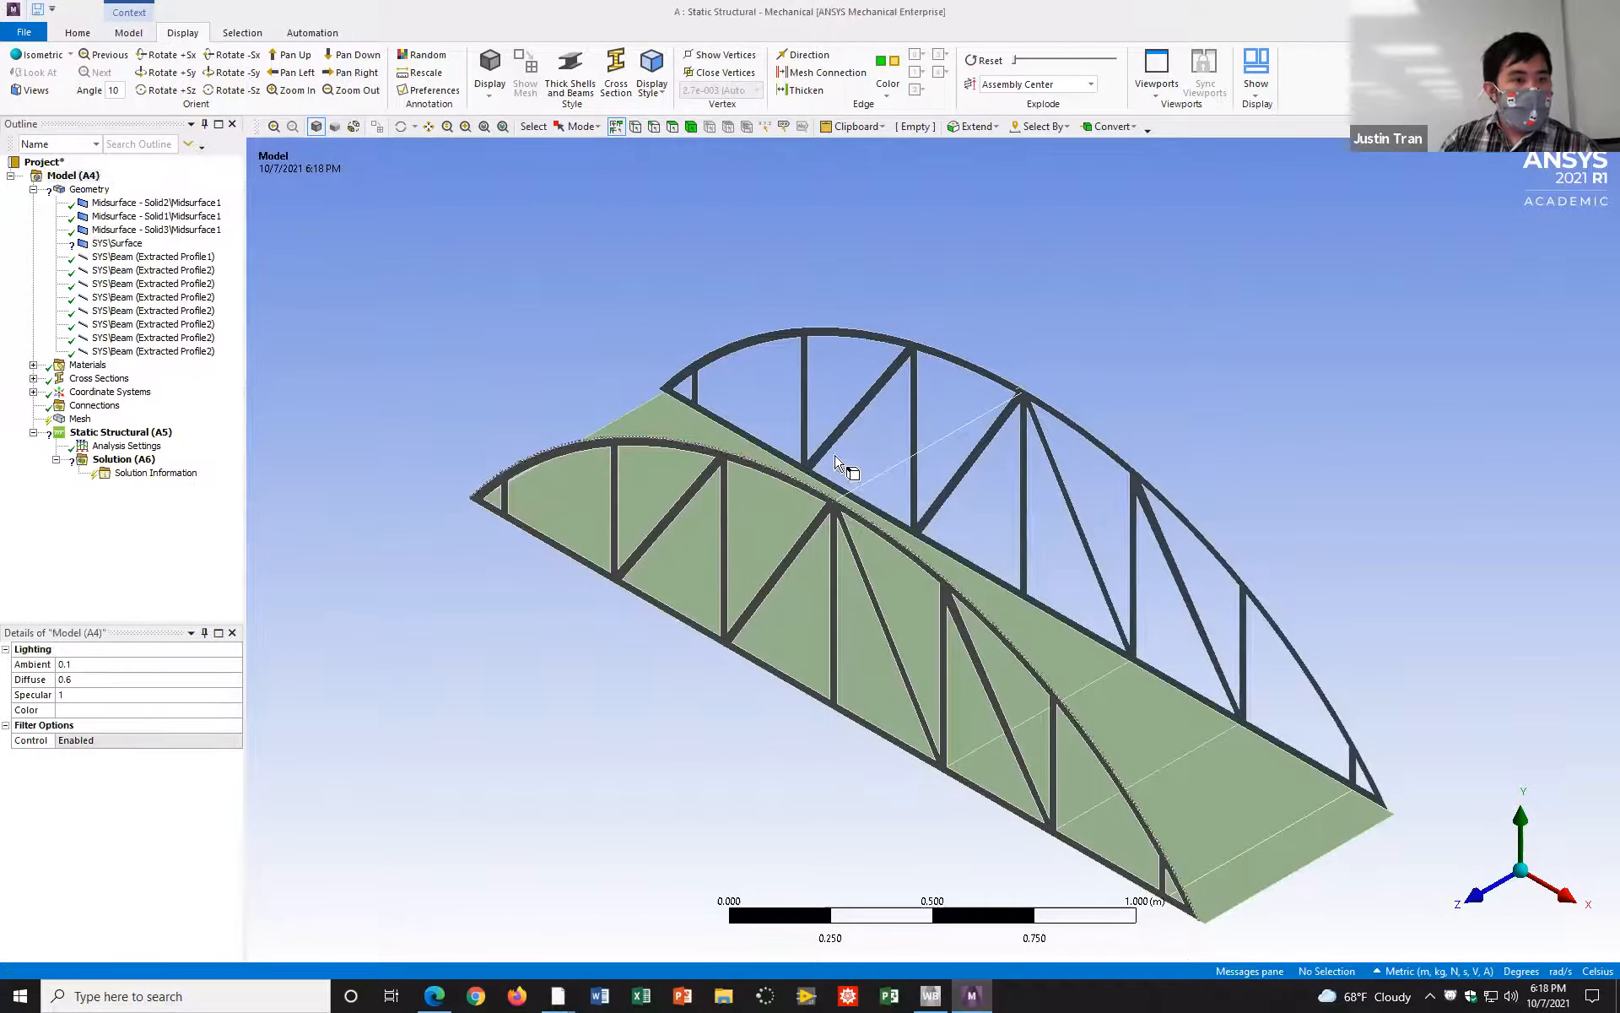
Step: Suppress the SYS\Surface body, the tiny leftover surface at the upper crossbeam's end, in the model geometry
{"action": "middle_click_drag", "start_coordinate": [1093, 437], "coordinate": [1019, 316]}
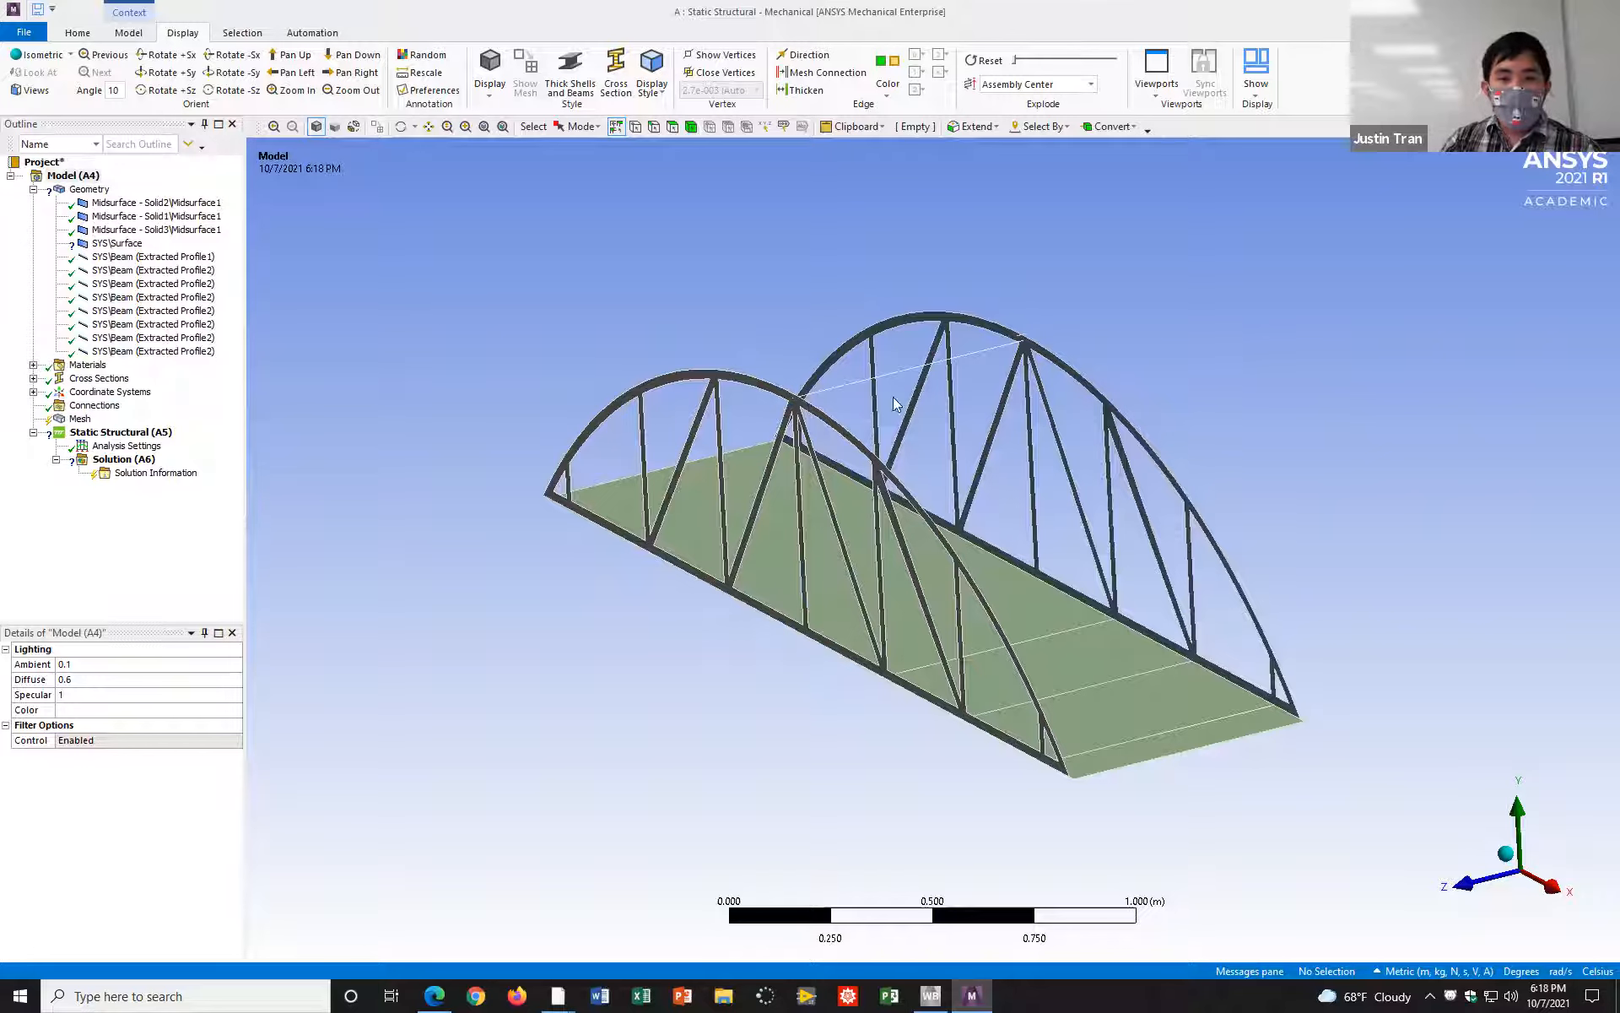
{"action": "scroll", "coordinate": [1039, 359], "scroll_direction": "up", "scroll_amount": 5}
{"action": "middle_click_drag", "start_coordinate": [1040, 359], "coordinate": [887, 523], "text": "ctrl"}
{"action": "scroll", "coordinate": [861, 448], "scroll_direction": "up", "scroll_amount": 7}
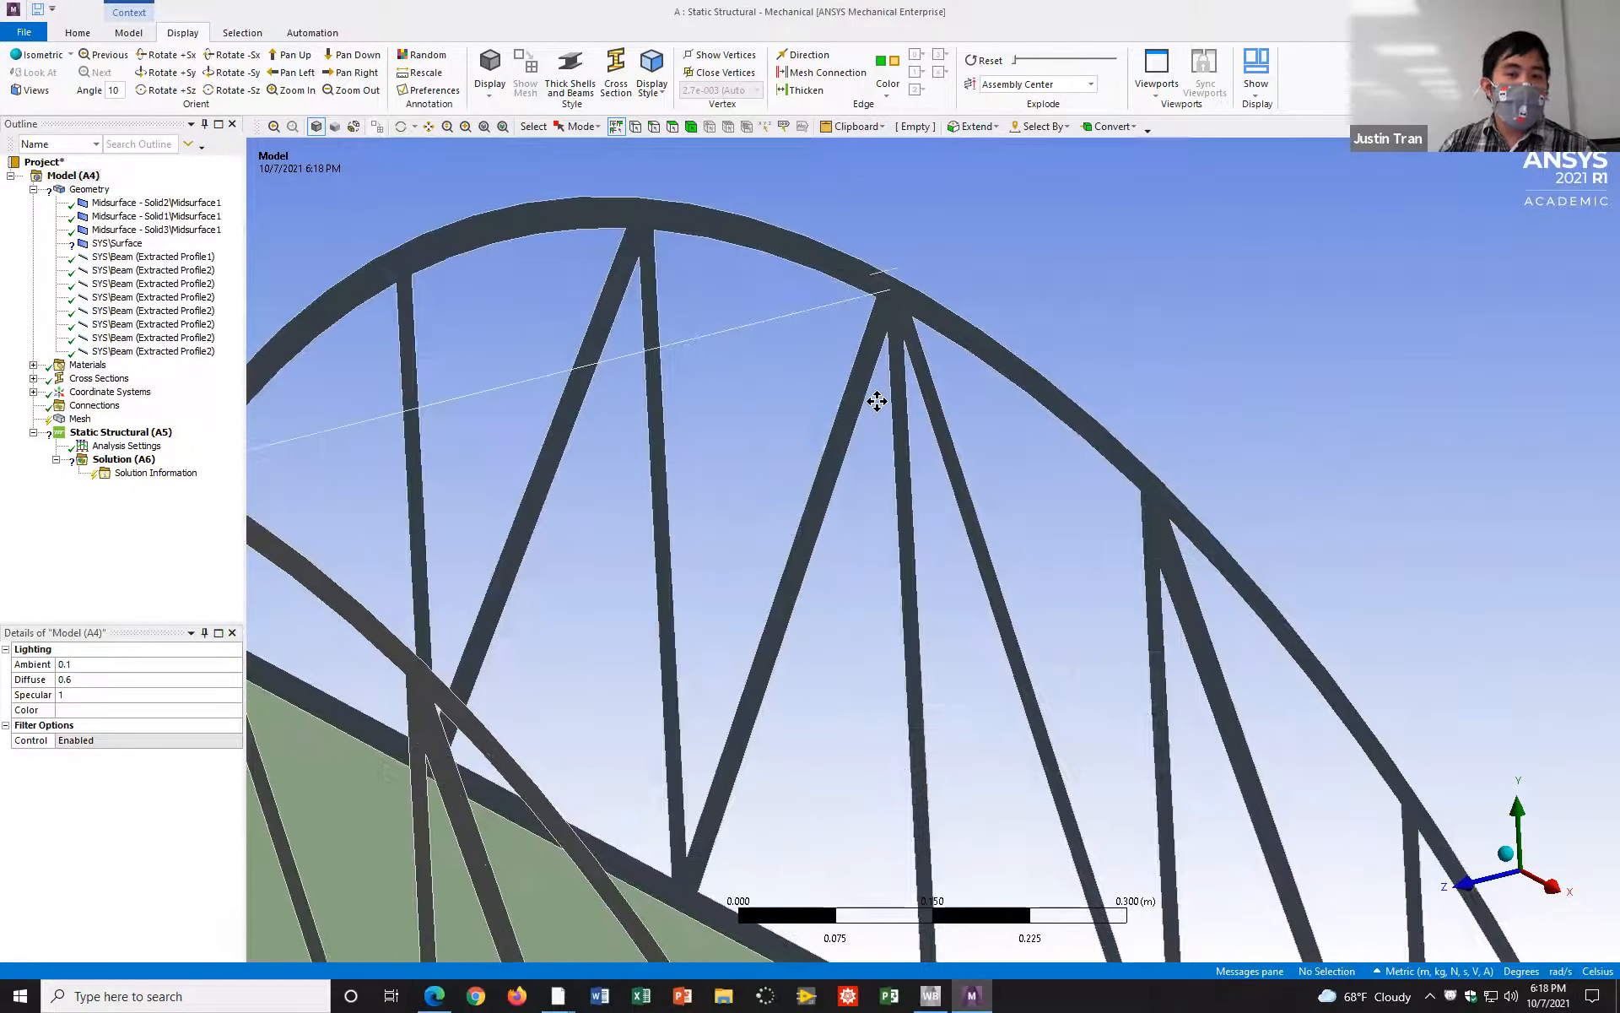
{"action": "middle_click_drag", "start_coordinate": [876, 402], "coordinate": [930, 456], "text": "ctrl"}
{"action": "left_click", "coordinate": [117, 243]}
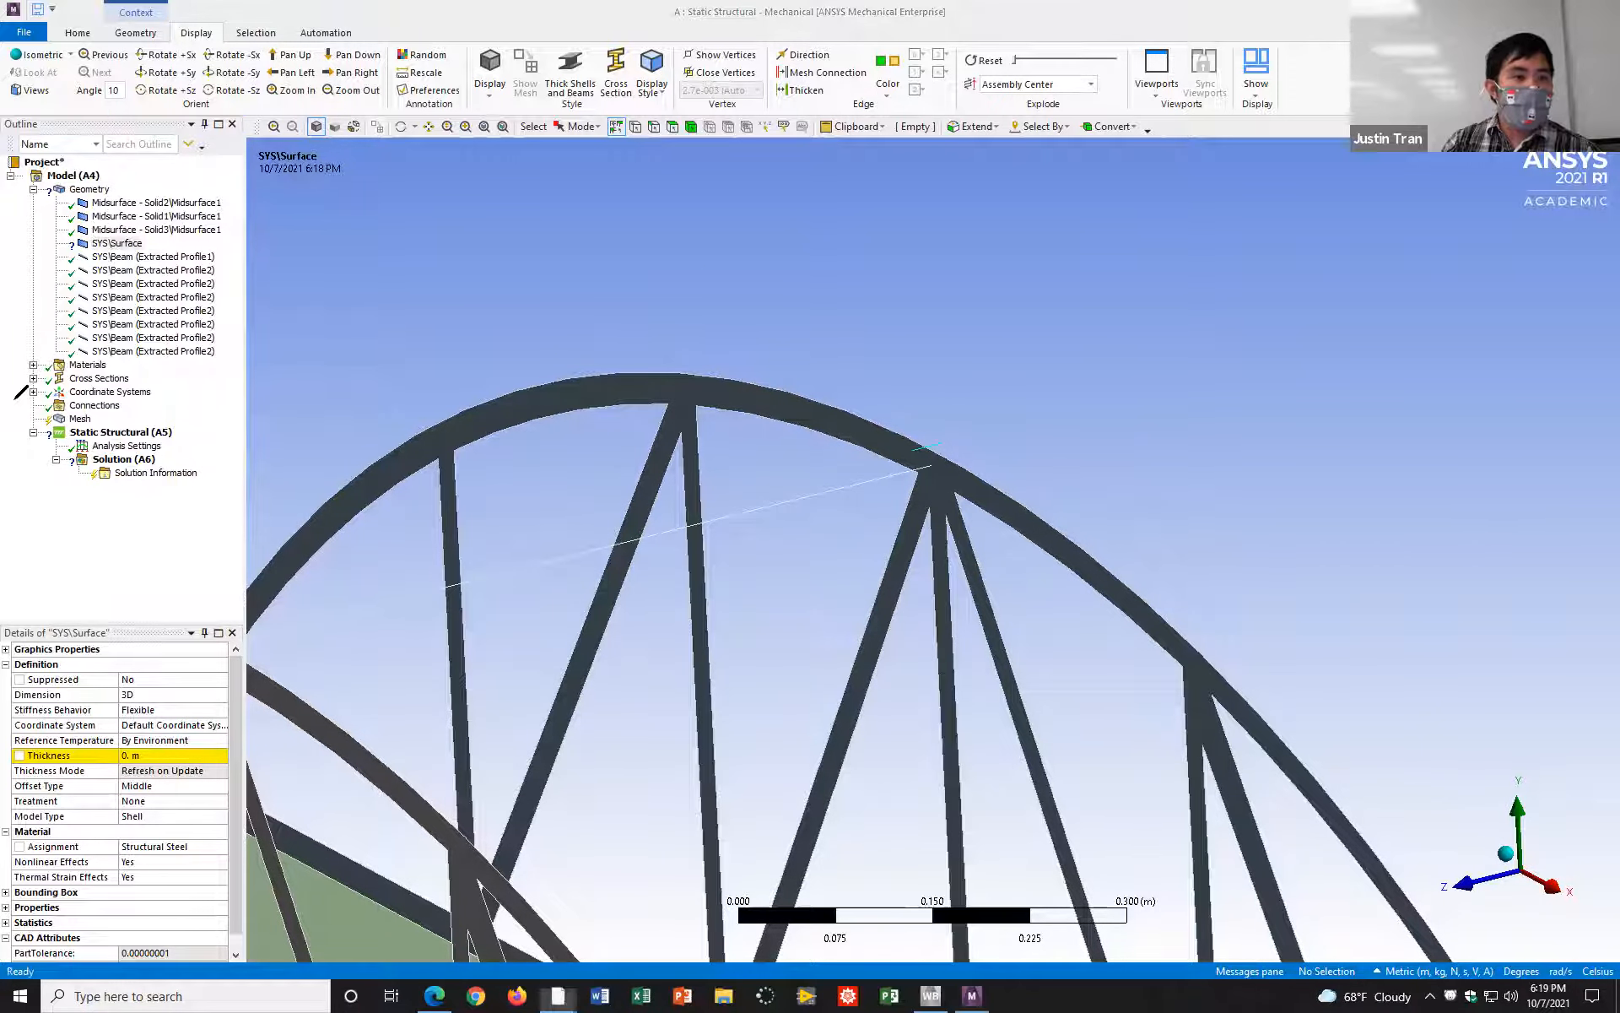
{"action": "mouse_move", "coordinate": [112, 234]}
{"action": "left_mouse_down"}
{"action": "mouse_move", "coordinate": [84, 236]}
{"action": "mouse_move", "coordinate": [88, 254]}
{"action": "mouse_move", "coordinate": [139, 240]}
{"action": "mouse_move", "coordinate": [99, 234]}
{"action": "left_mouse_up"}
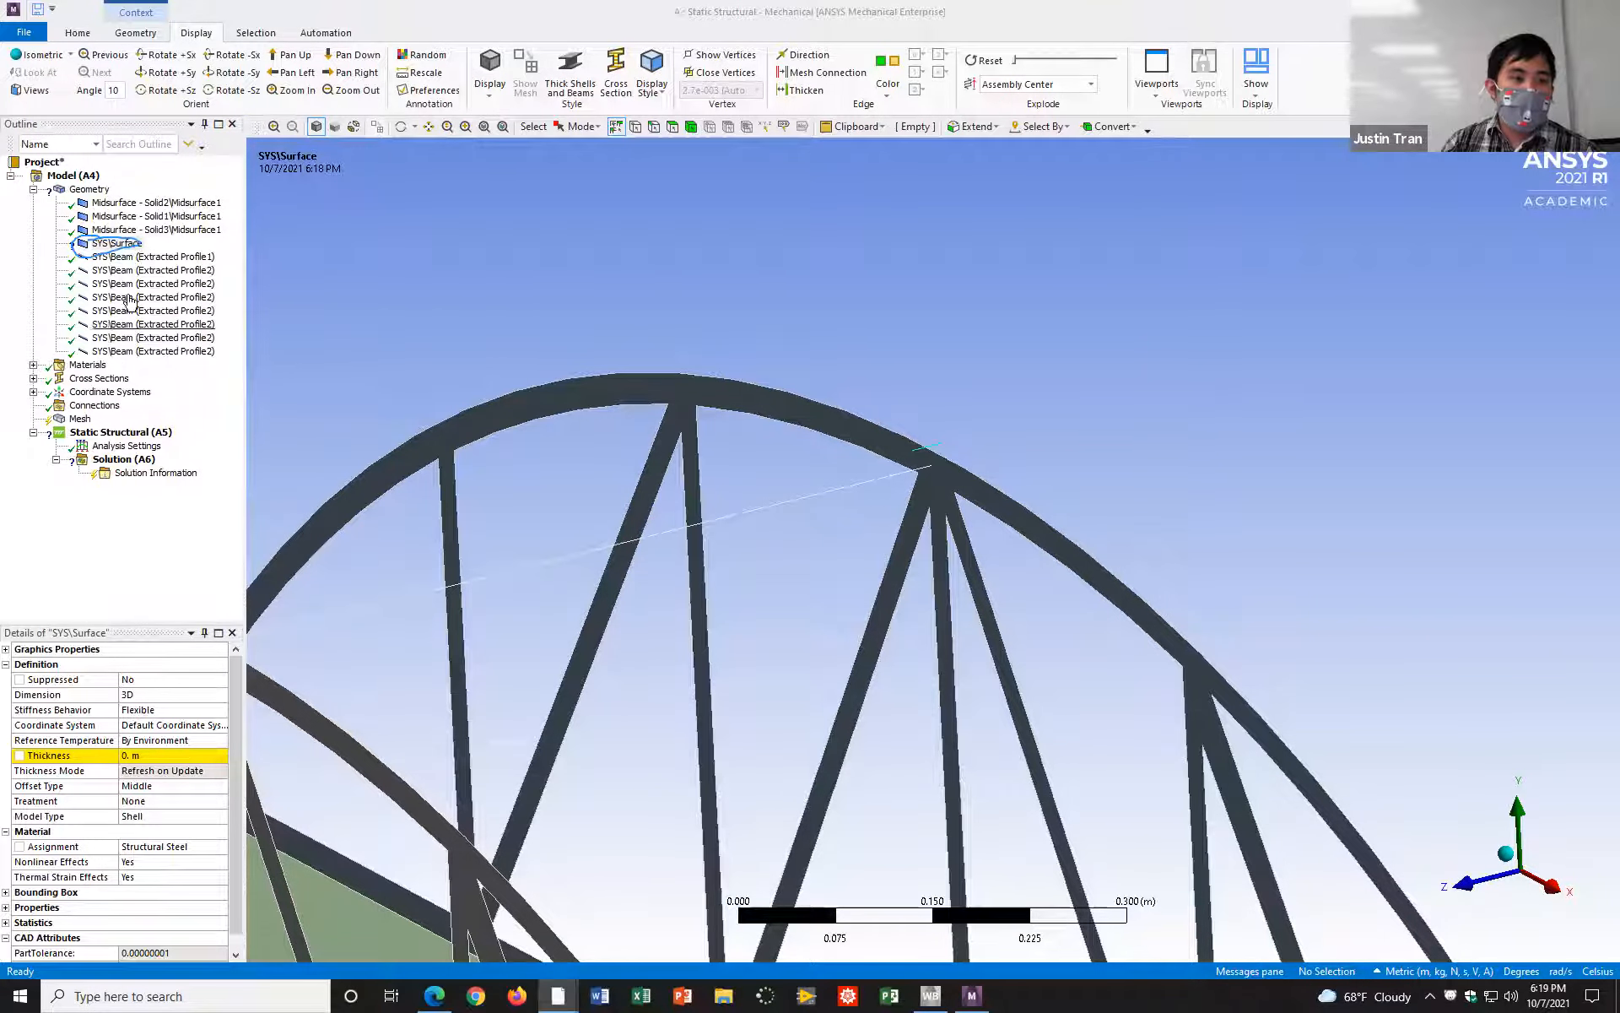
{"action": "right_click", "coordinate": [131, 249]}
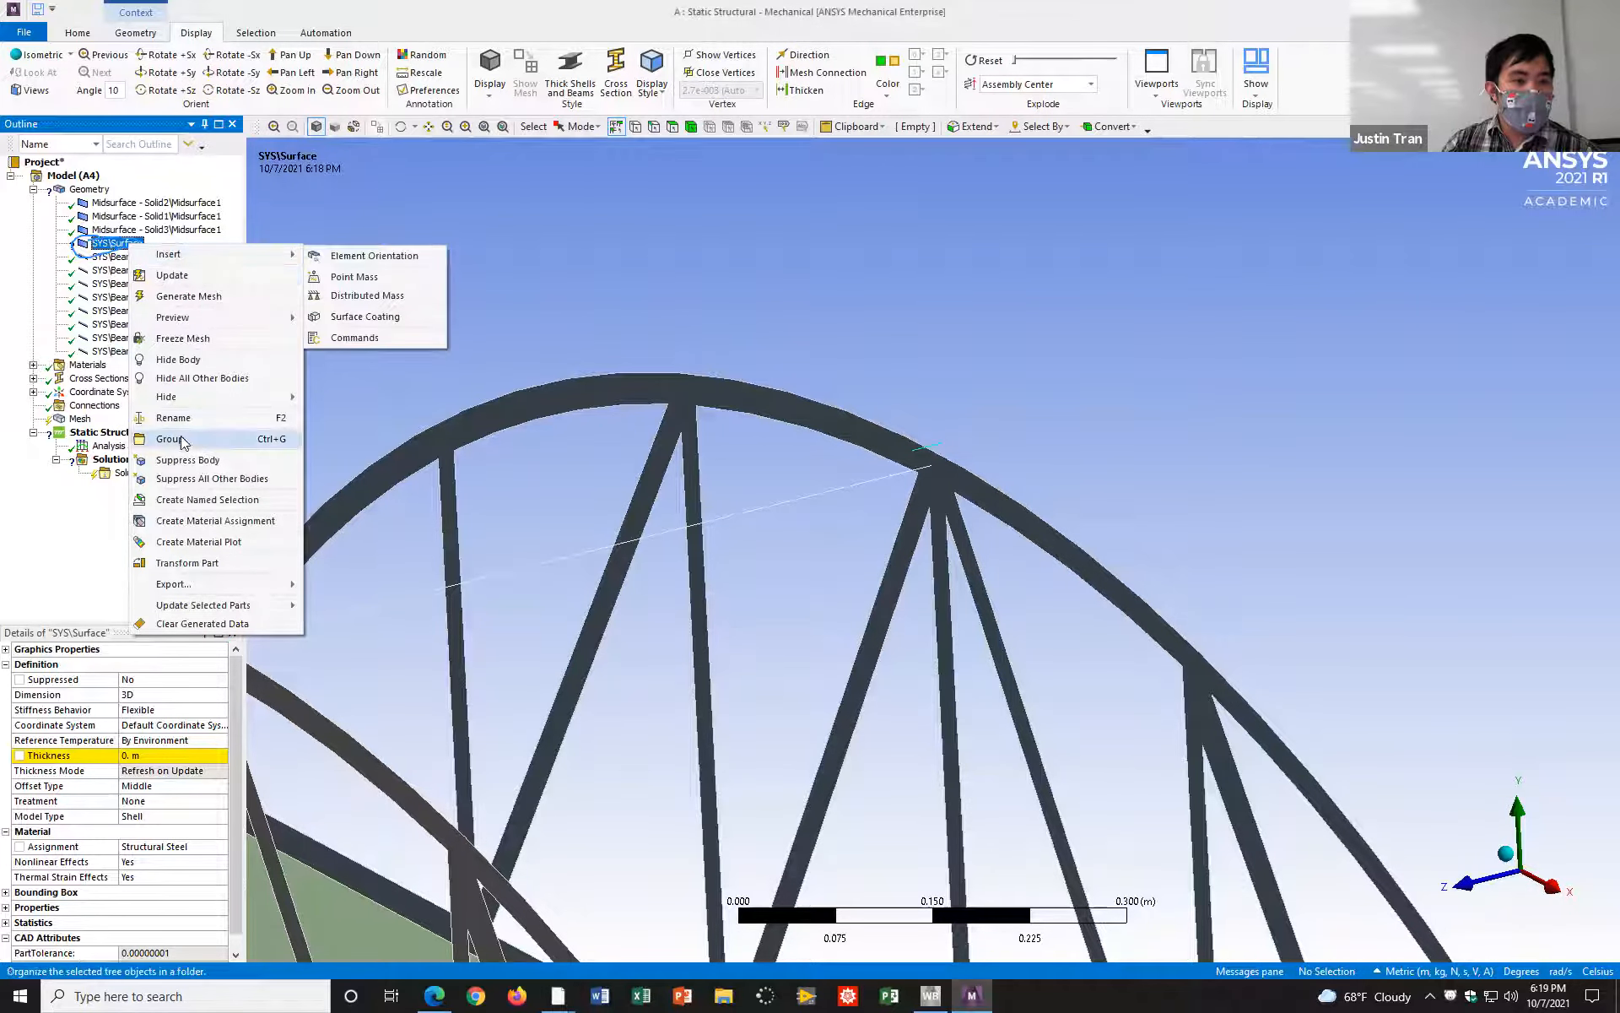
{"action": "left_click", "coordinate": [190, 460]}
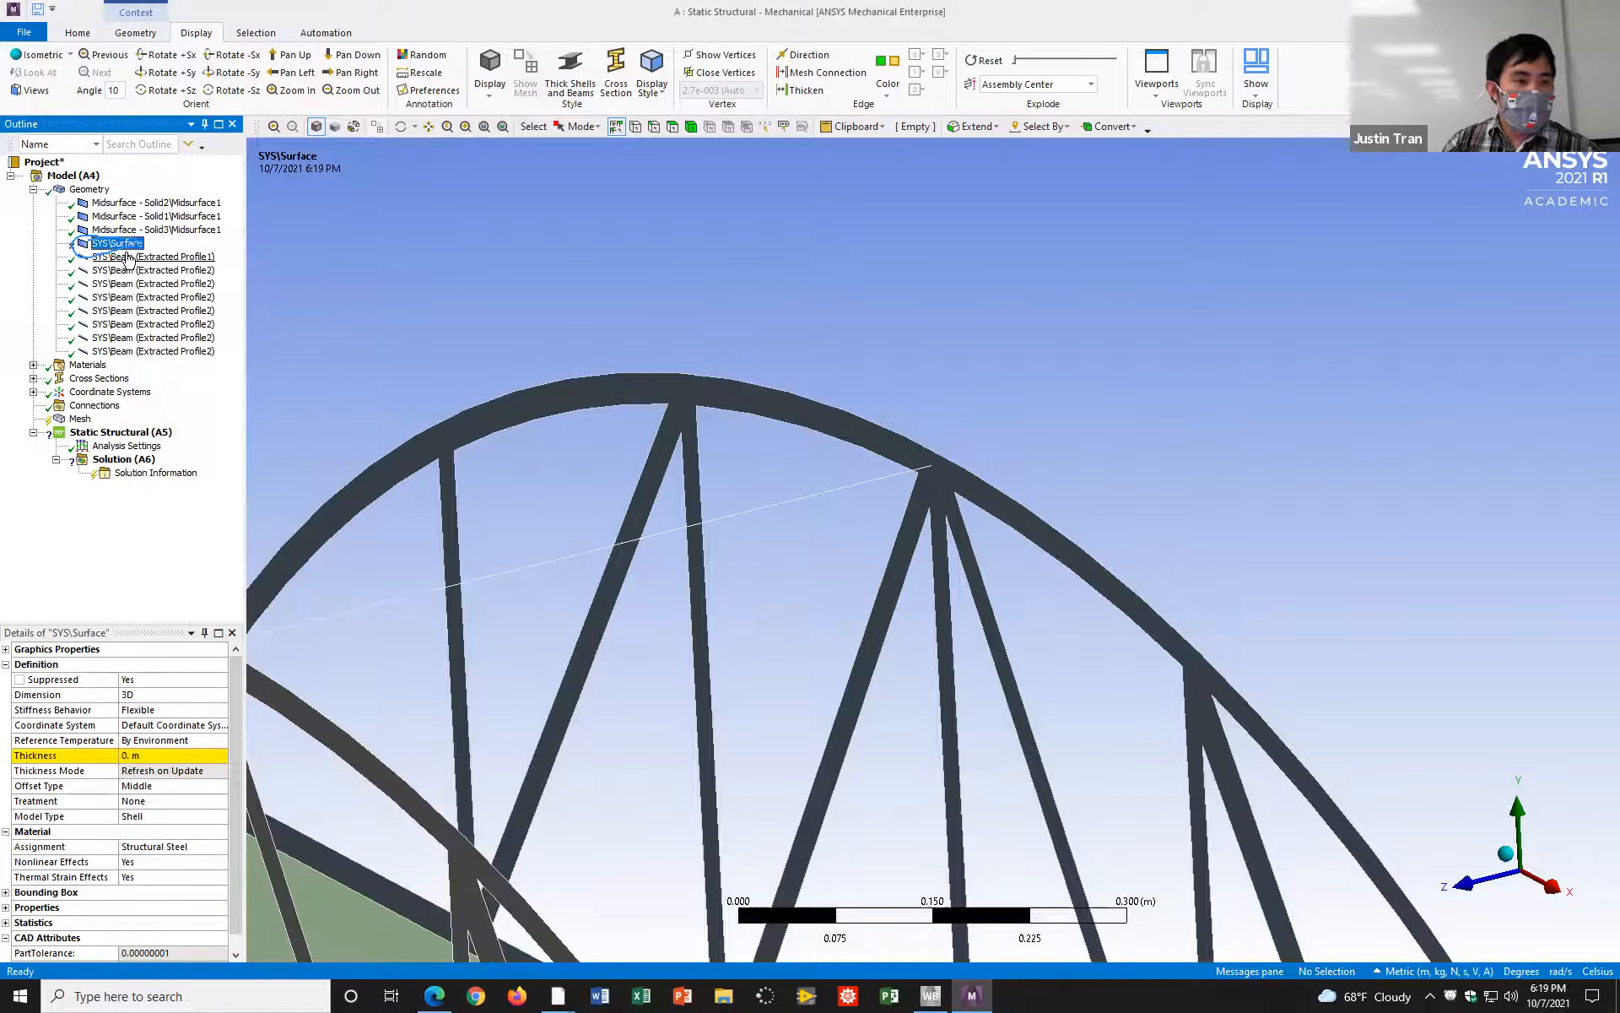
{"action": "left_click", "coordinate": [1201, 86]}
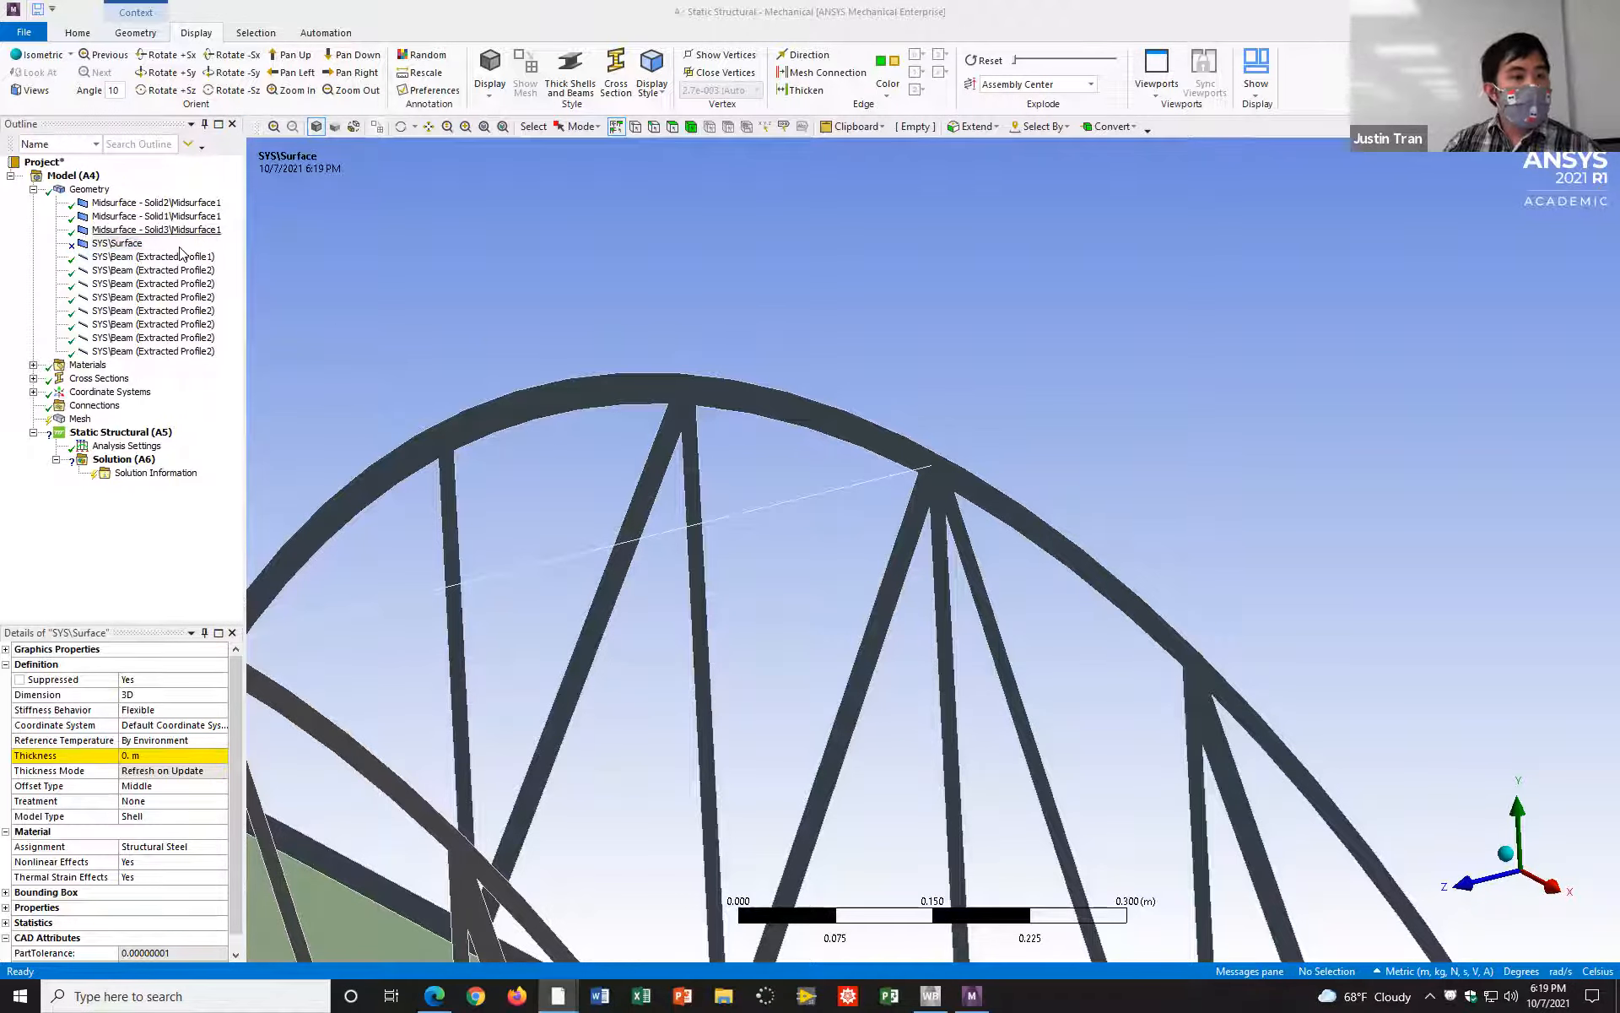
{"action": "scroll", "coordinate": [395, 339], "scroll_direction": "down", "scroll_amount": 1}
{"action": "scroll", "coordinate": [395, 339], "scroll_direction": "down", "scroll_amount": 5}
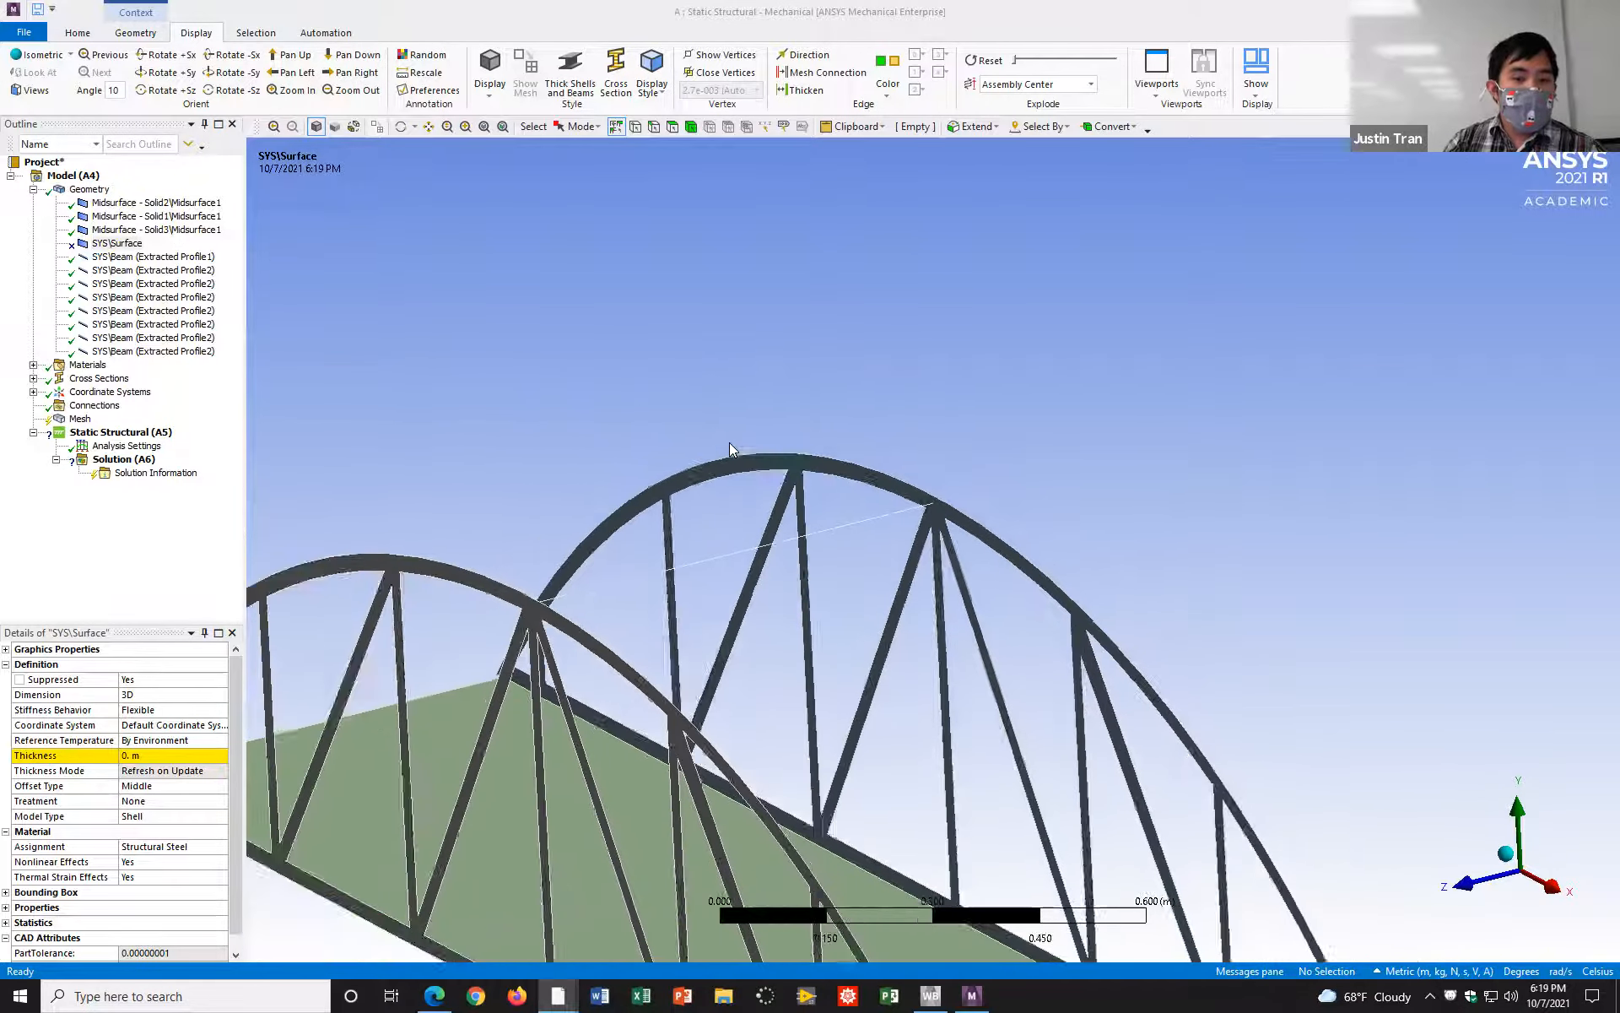
{"action": "scroll", "coordinate": [864, 264], "scroll_direction": "down", "scroll_amount": 2}
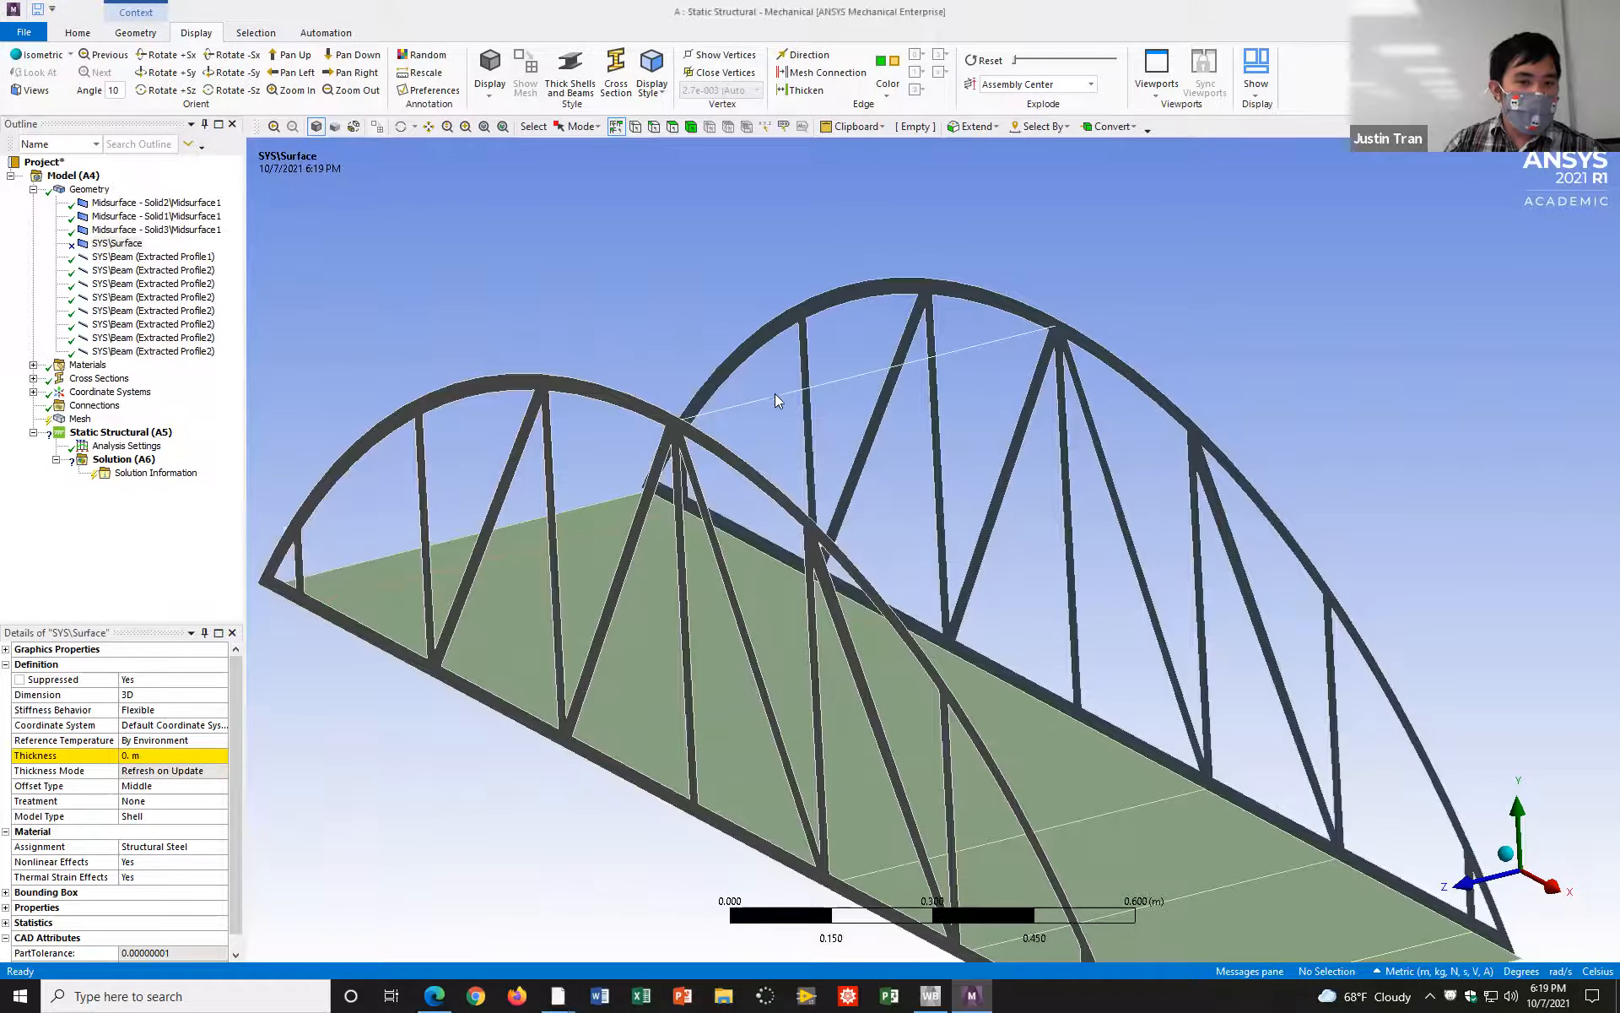
{"action": "scroll", "coordinate": [884, 456], "scroll_direction": "down", "scroll_amount": 1}
{"action": "scroll", "coordinate": [883, 455], "scroll_direction": "down", "scroll_amount": 1}
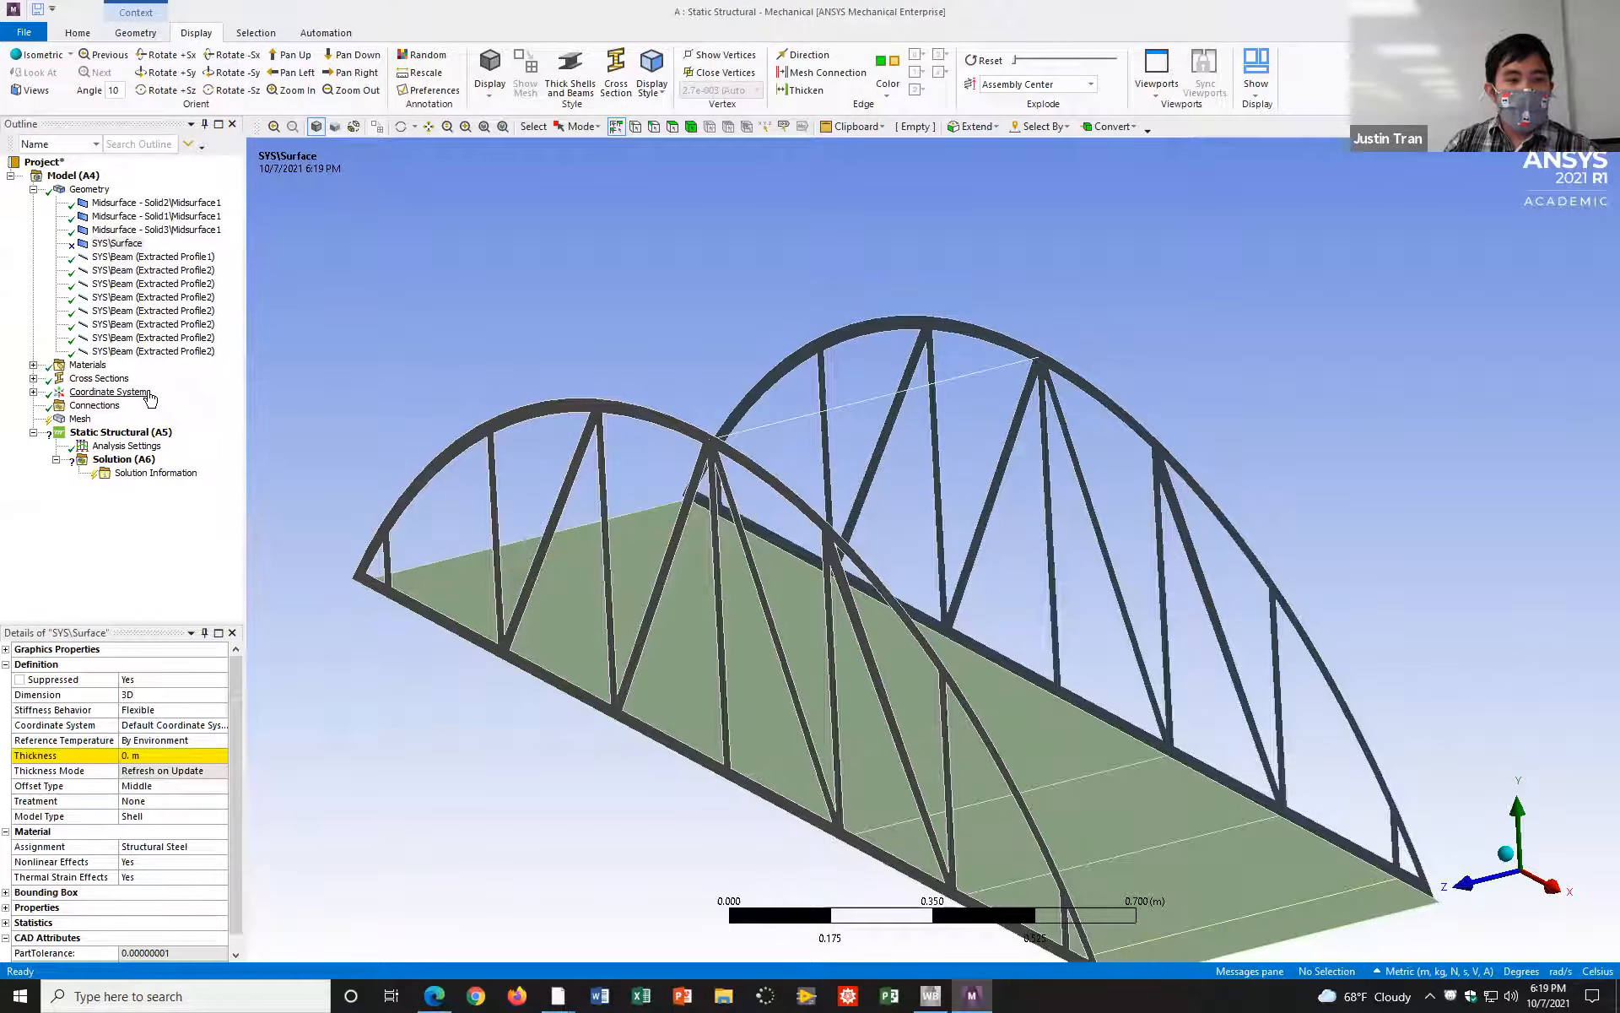
Step: Insert a manual contact region under the model's Connections
{"action": "left_click", "coordinate": [93, 406]}
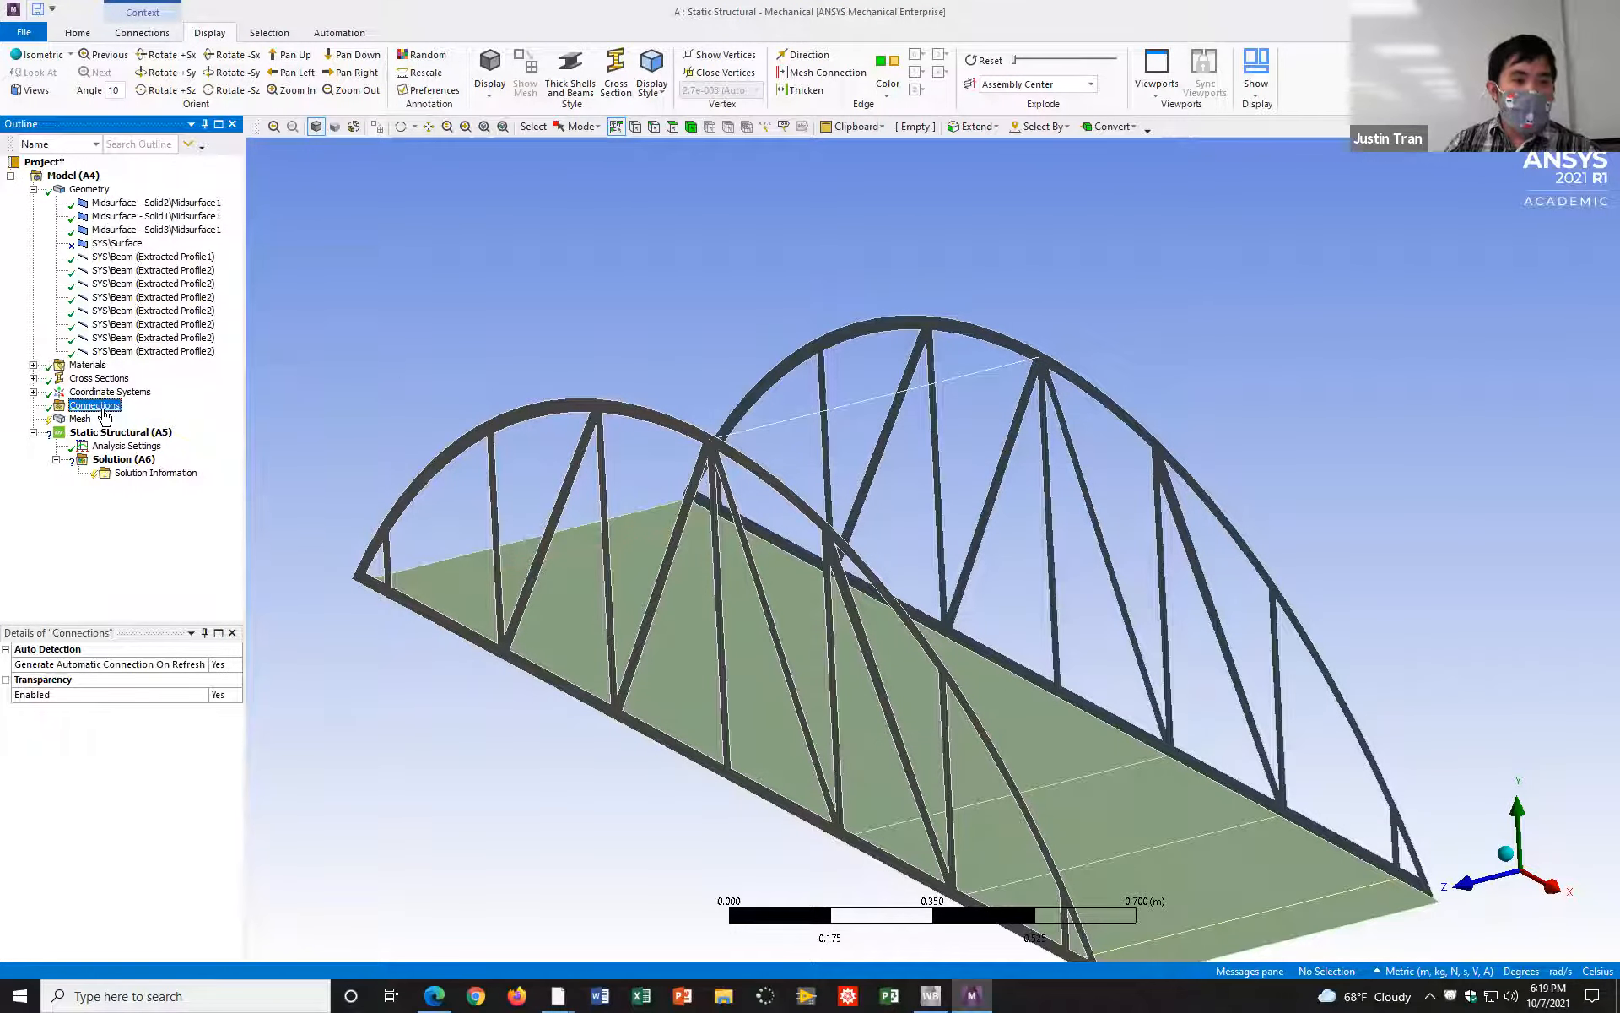
{"action": "mouse_move", "coordinate": [1097, 319]}
{"action": "middle_mouse_down", "text": "ctrl"}
{"action": "mouse_move", "coordinate": [1120, 291]}
{"action": "mouse_move", "coordinate": [1157, 288]}
{"action": "mouse_move", "coordinate": [1107, 301]}
{"action": "mouse_move", "coordinate": [1165, 286]}
{"action": "middle_mouse_up", "text": "ctrl"}
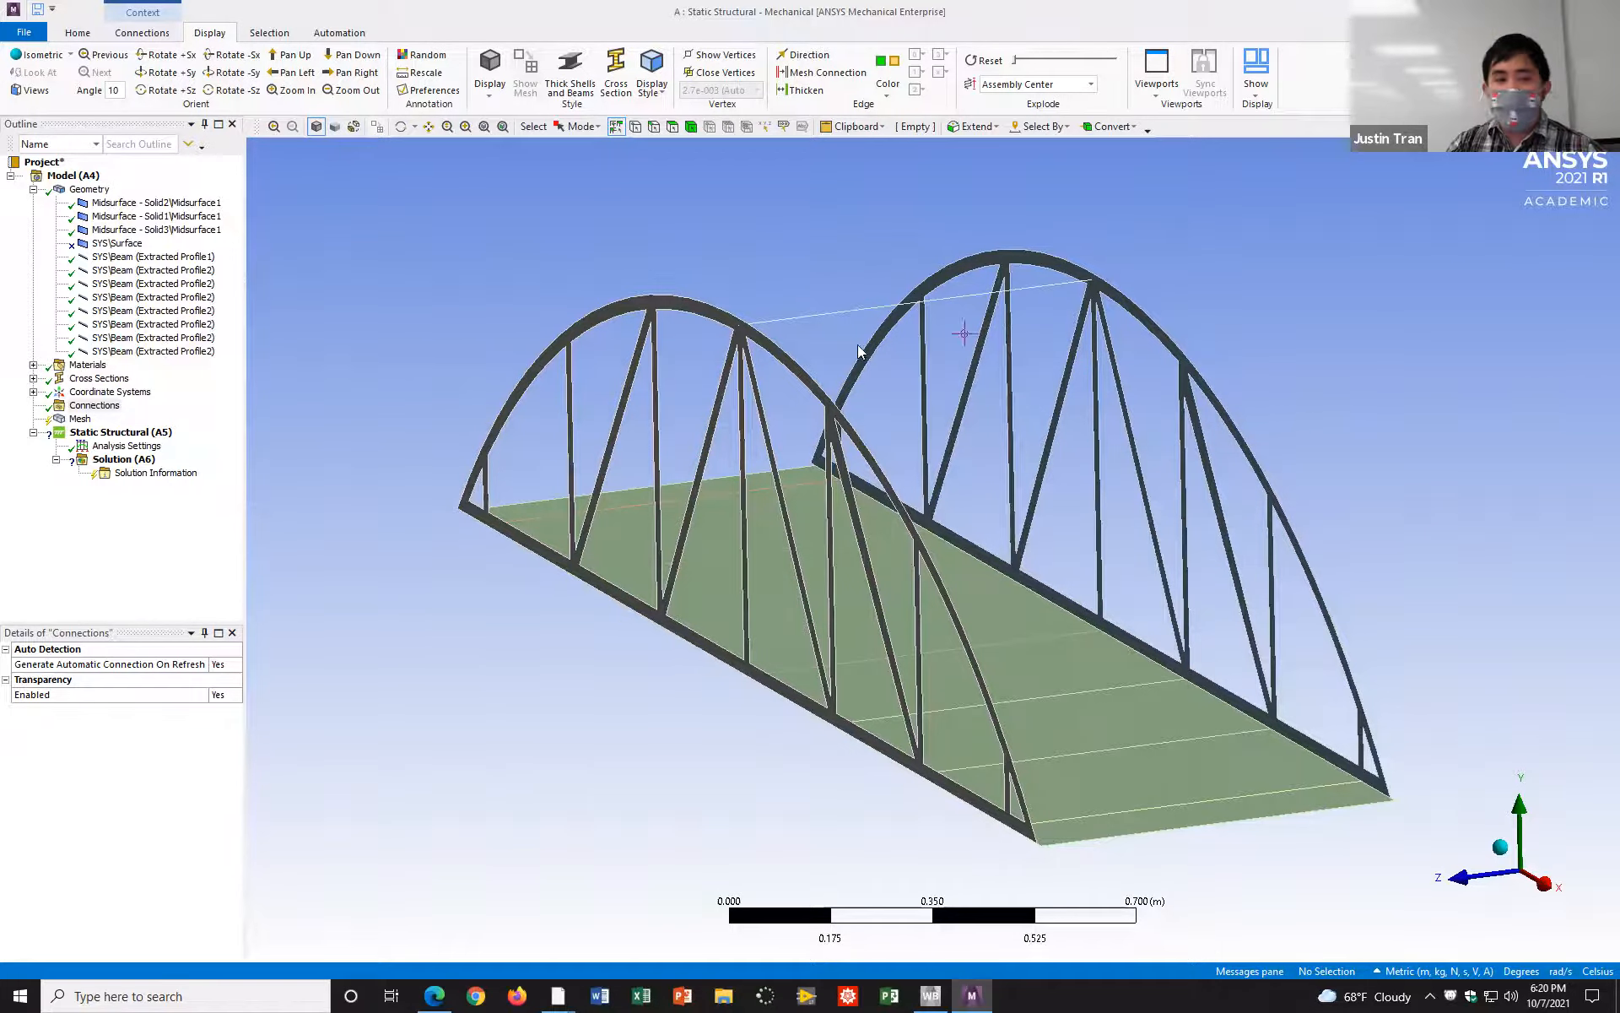
{"action": "left_click", "coordinate": [115, 408]}
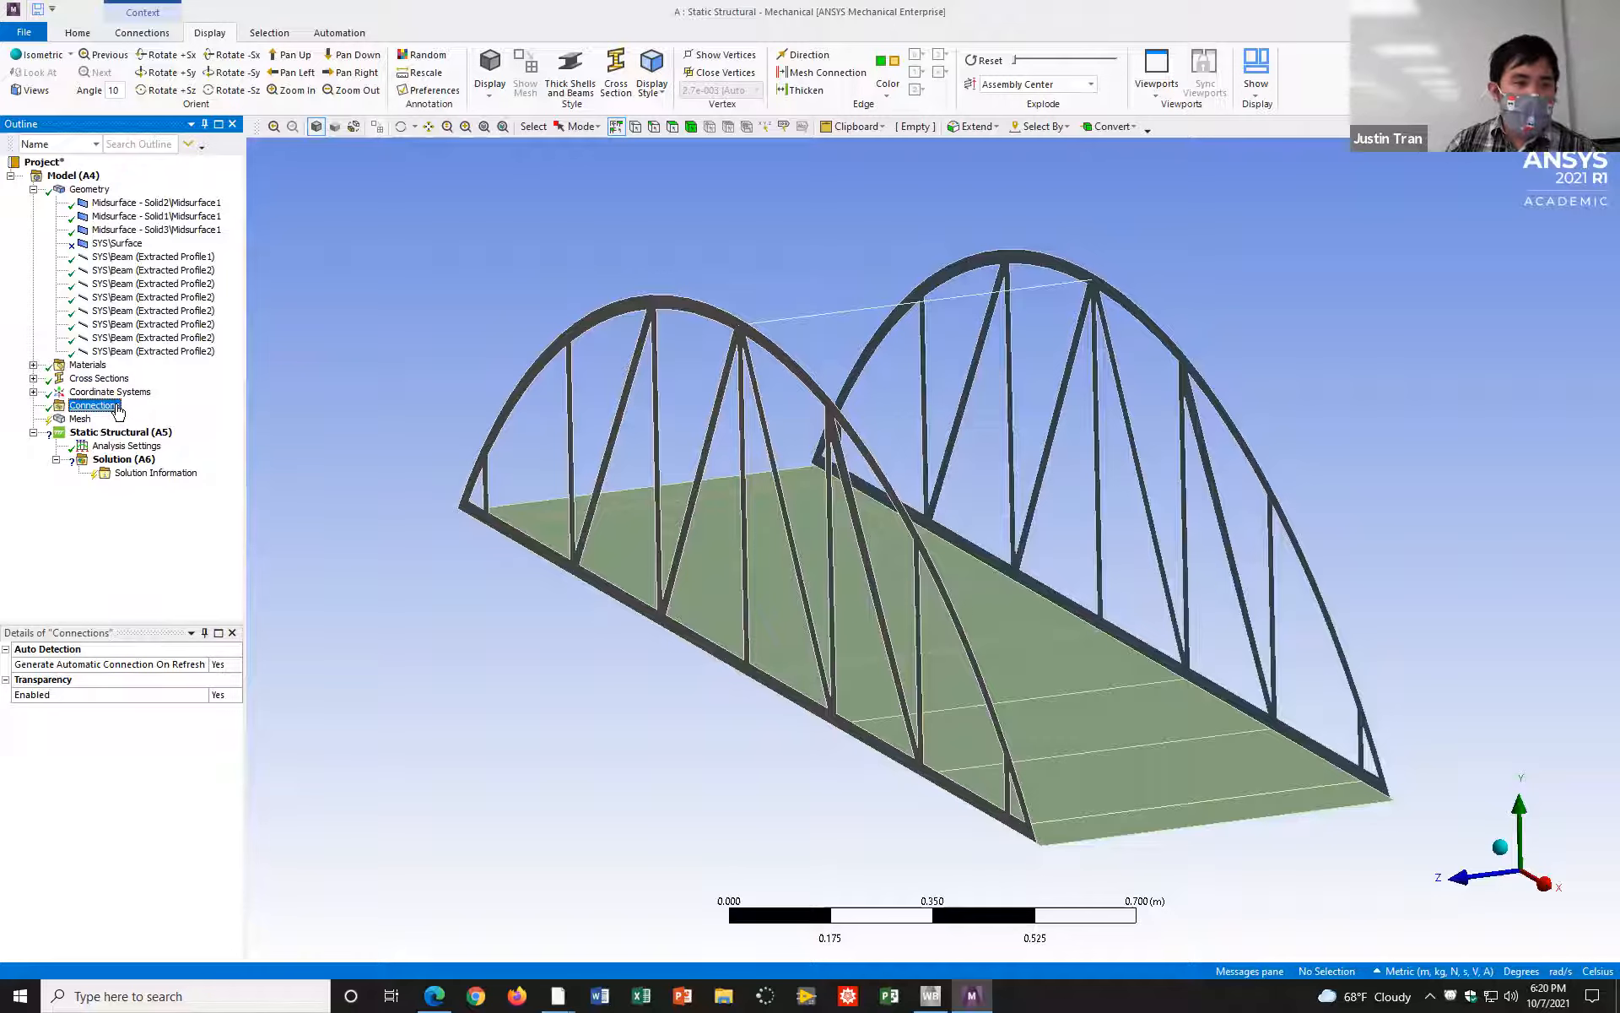
{"action": "right_click", "coordinate": [118, 412]}
{"action": "left_click", "coordinate": [372, 314]}
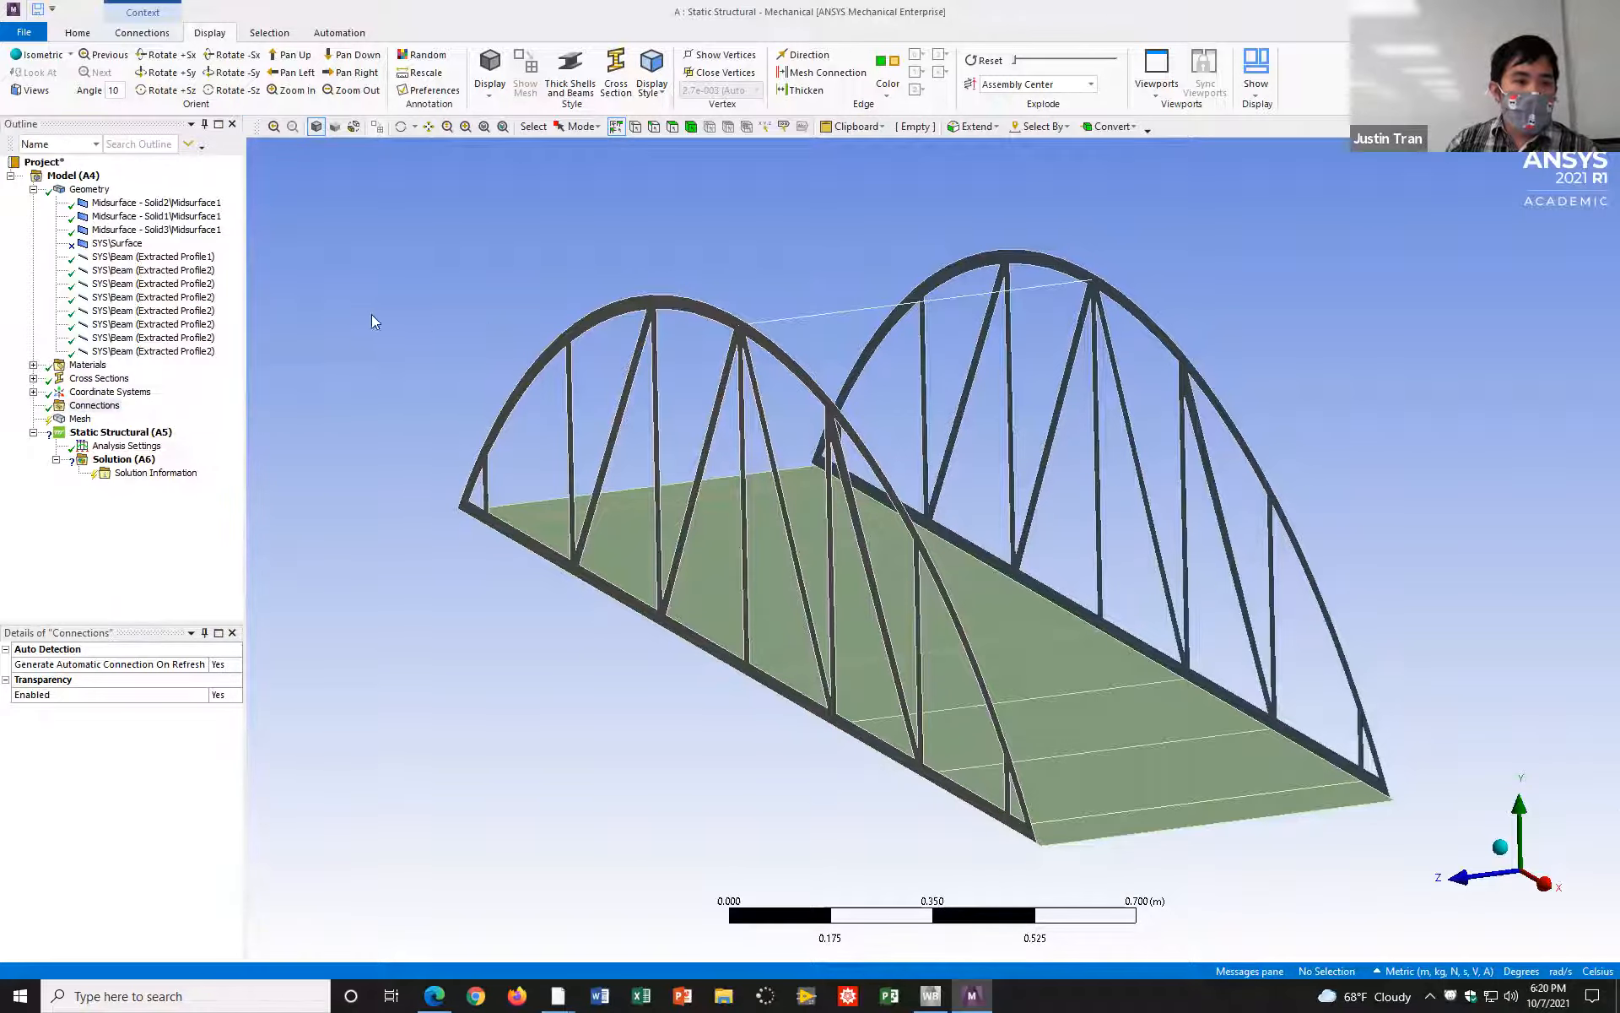
{"action": "right_click", "coordinate": [119, 411]}
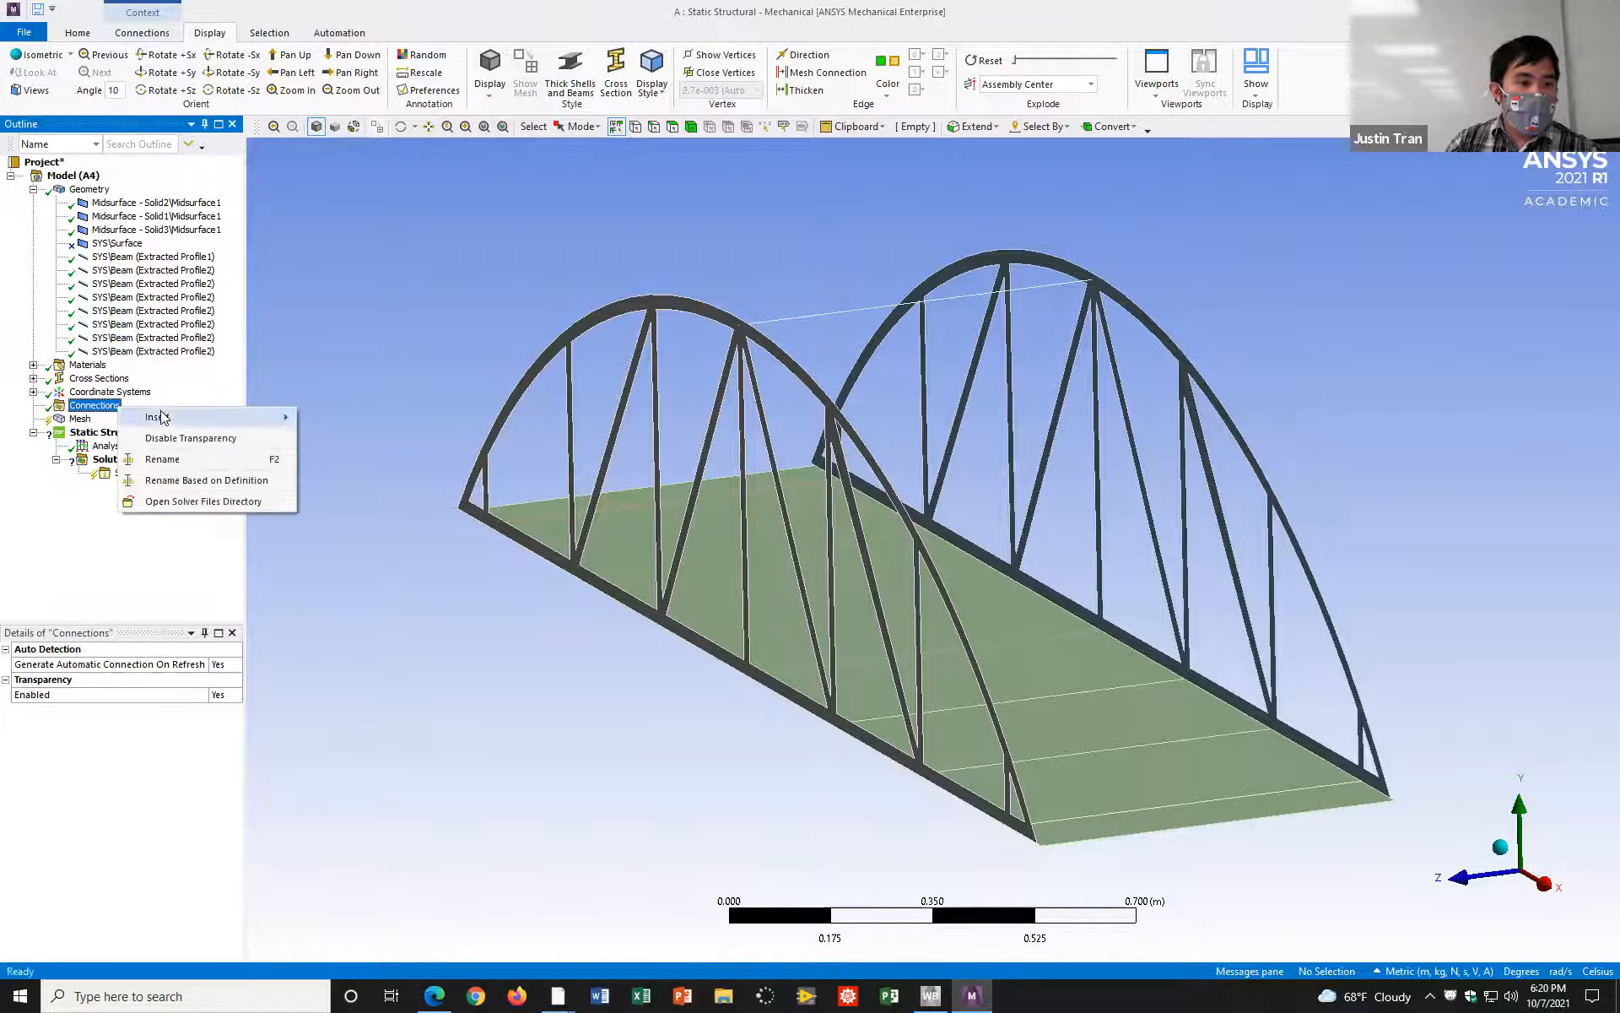
{"action": "mouse_move", "coordinate": [166, 418]}
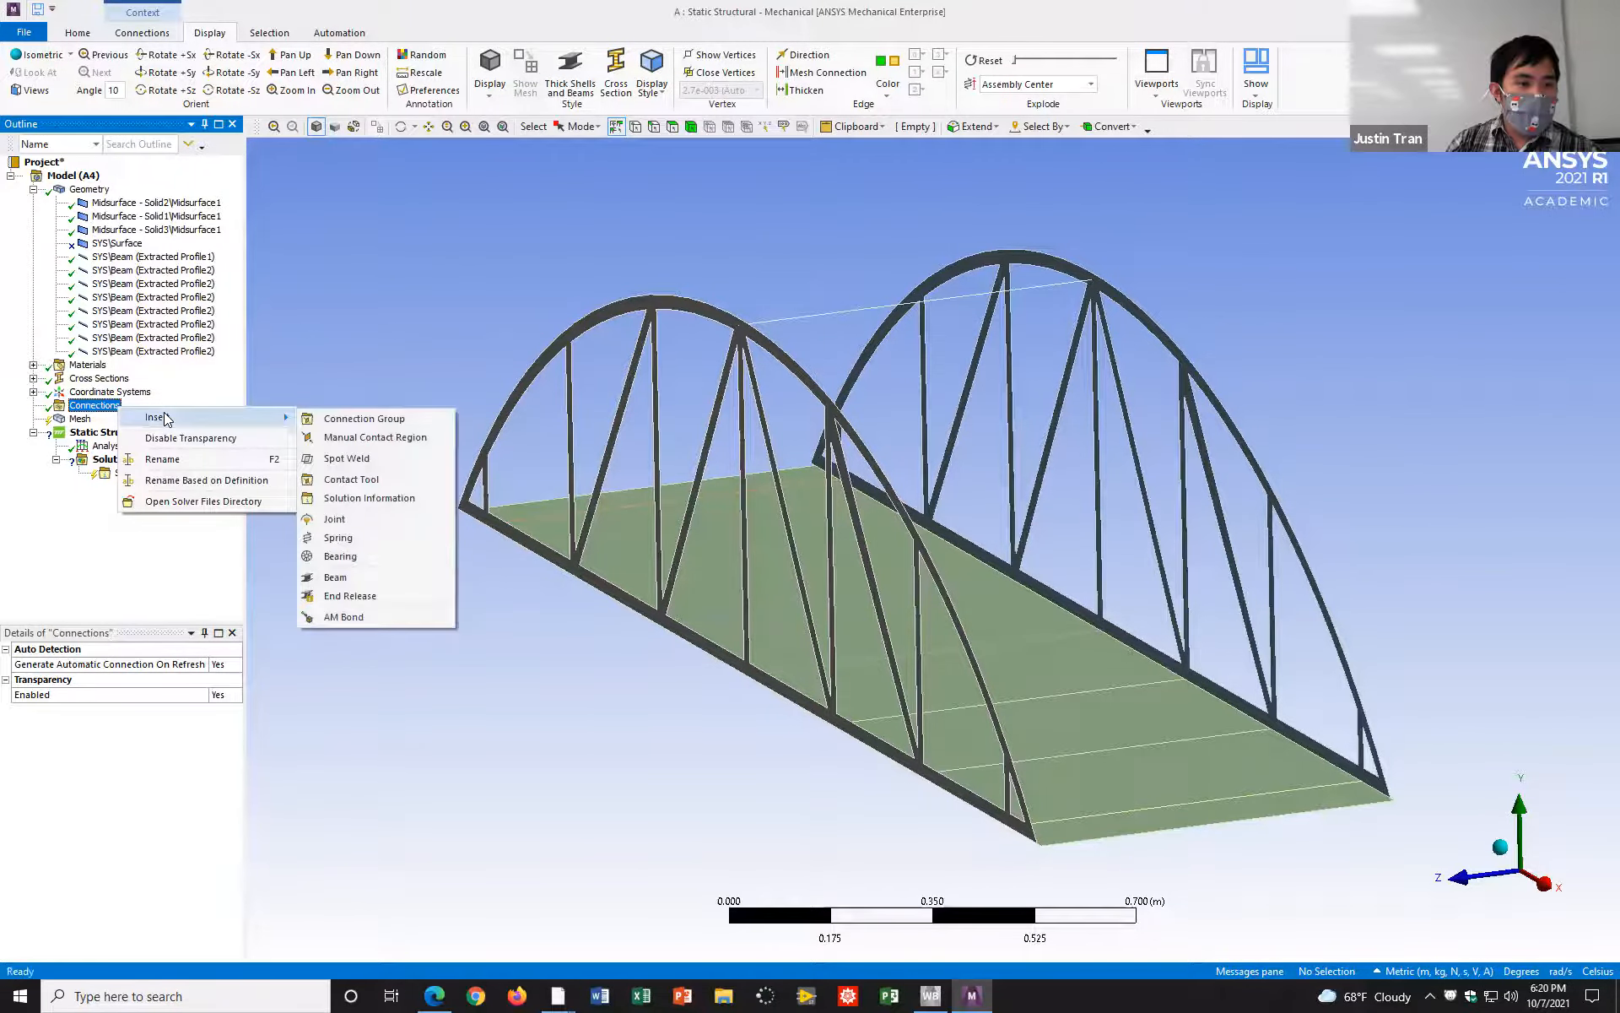
{"action": "left_click", "coordinate": [393, 438]}
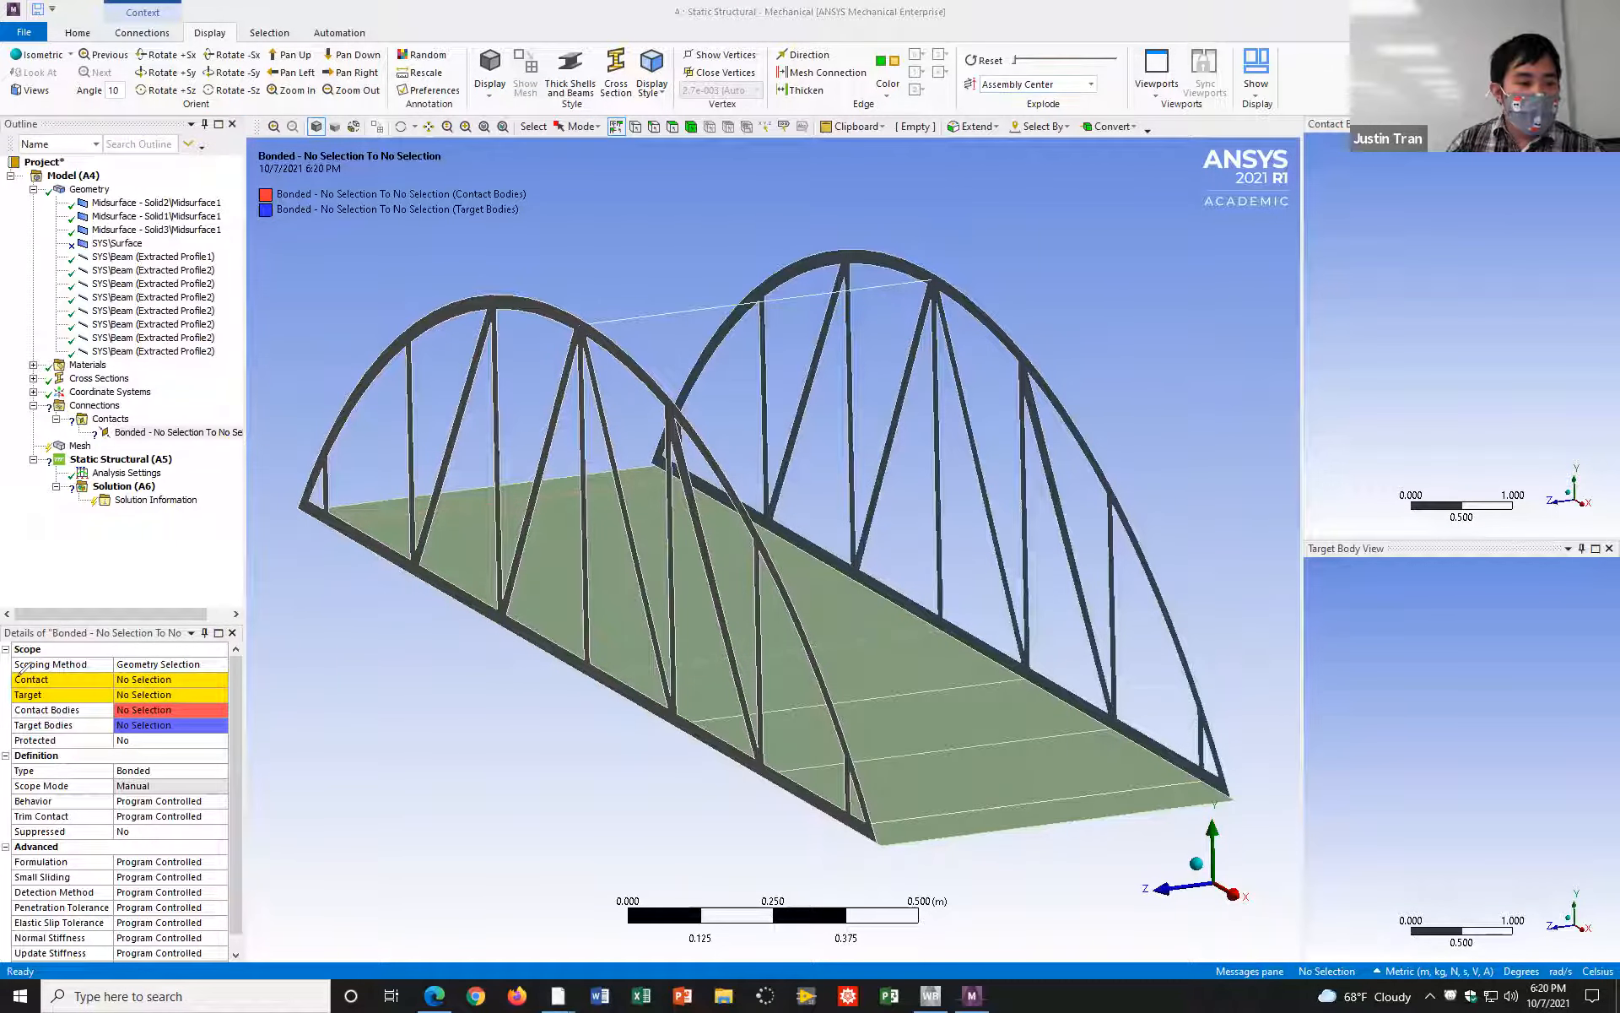
{"action": "mouse_move", "coordinate": [17, 668]}
{"action": "left_mouse_down"}
{"action": "mouse_move", "coordinate": [38, 705]}
{"action": "mouse_move", "coordinate": [101, 714]}
{"action": "mouse_move", "coordinate": [215, 696]}
{"action": "mouse_move", "coordinate": [217, 666]}
{"action": "mouse_move", "coordinate": [152, 646]}
{"action": "mouse_move", "coordinate": [55, 652]}
{"action": "left_mouse_up"}
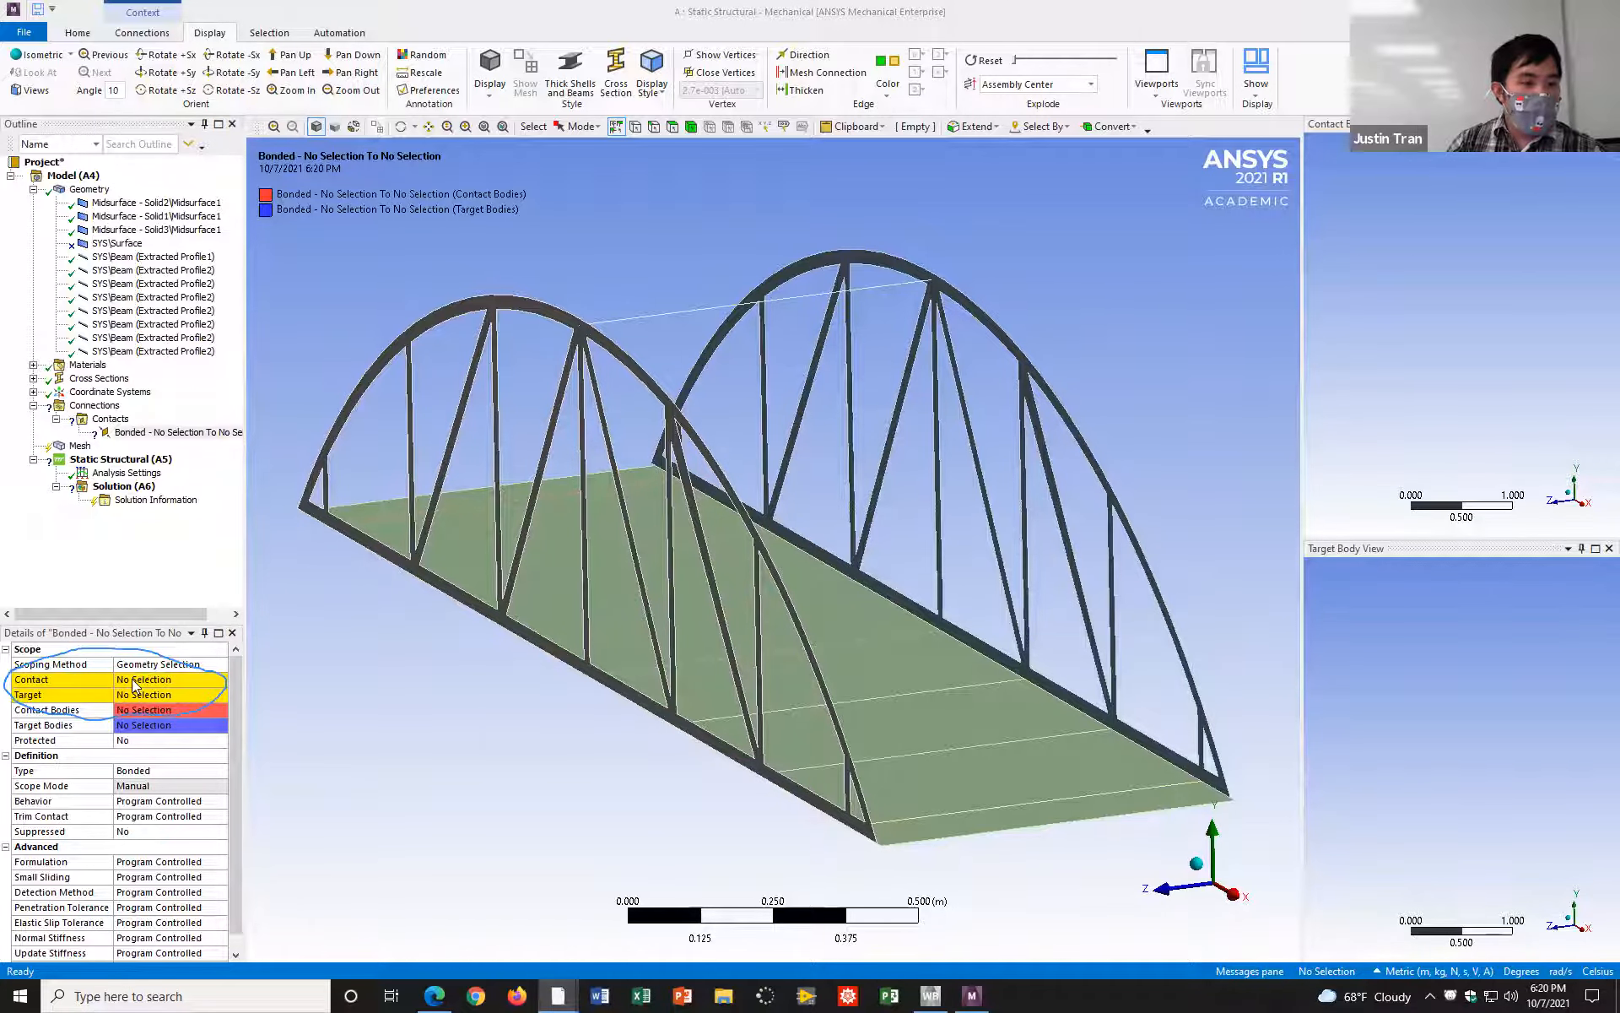
Step: Switch to vertex selection and select the upper crossbeam's end vertex on the Solid2 truss midsurface
{"action": "mouse_move", "coordinate": [687, 481]}
{"action": "middle_mouse_down"}
{"action": "mouse_move", "coordinate": [604, 470]}
{"action": "mouse_move", "coordinate": [616, 495]}
{"action": "mouse_move", "coordinate": [571, 481]}
{"action": "mouse_move", "coordinate": [582, 496]}
{"action": "middle_mouse_up"}
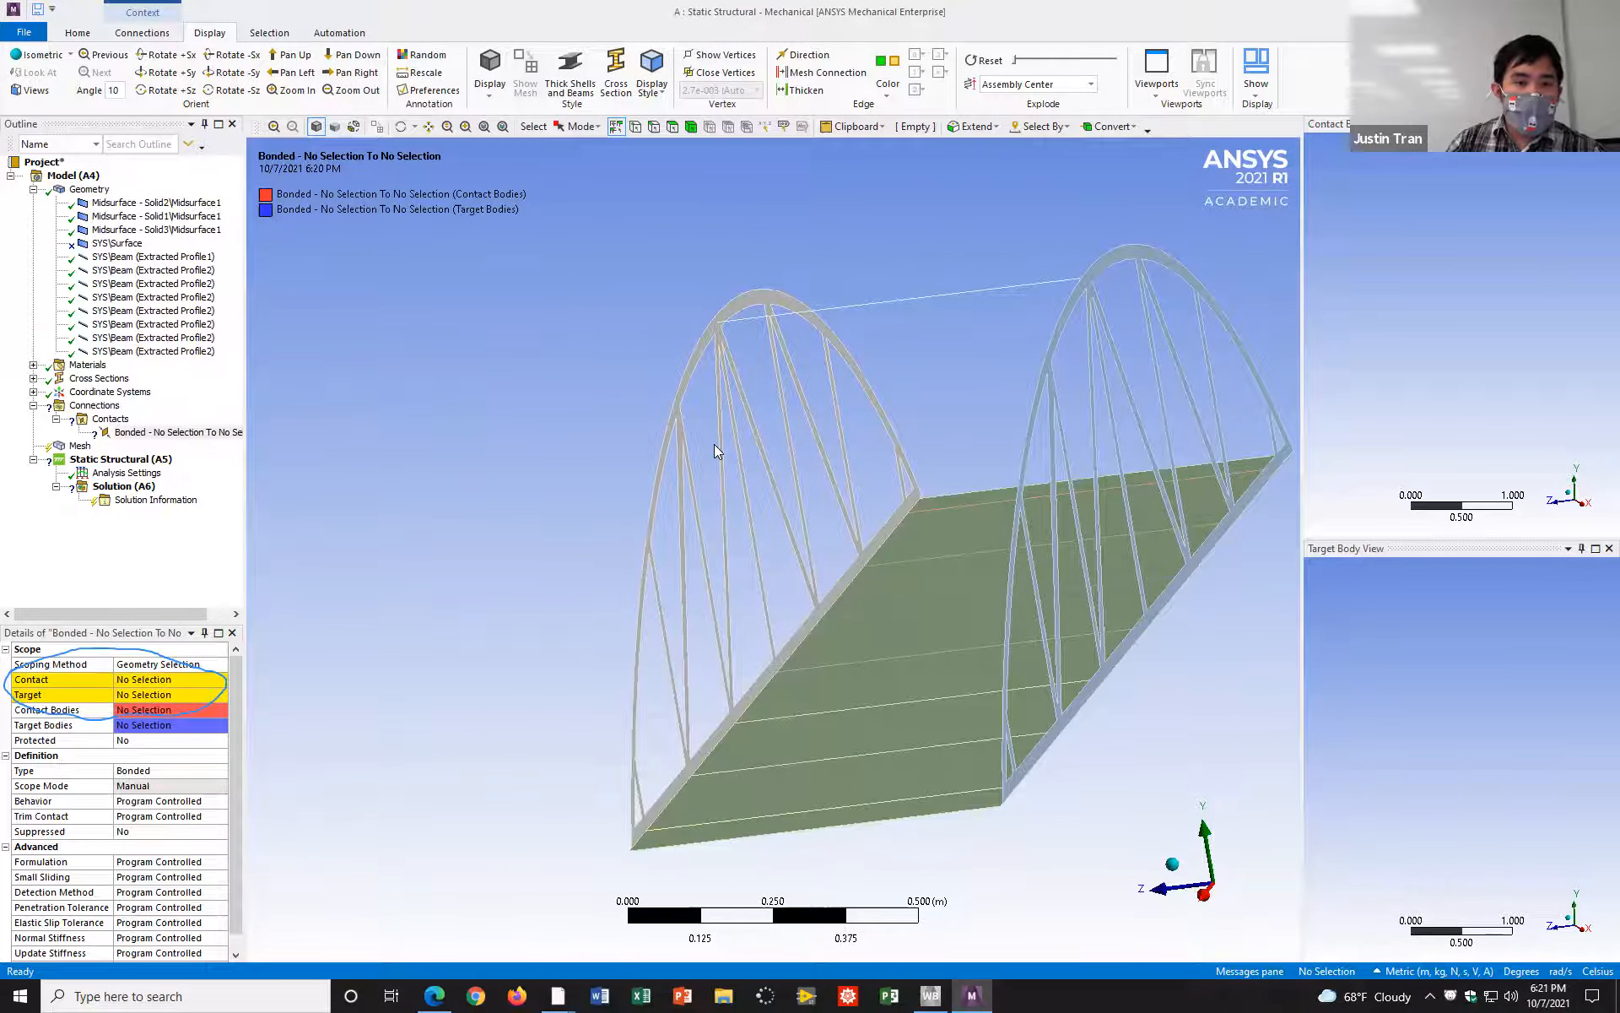
{"action": "left_click", "coordinate": [713, 349]}
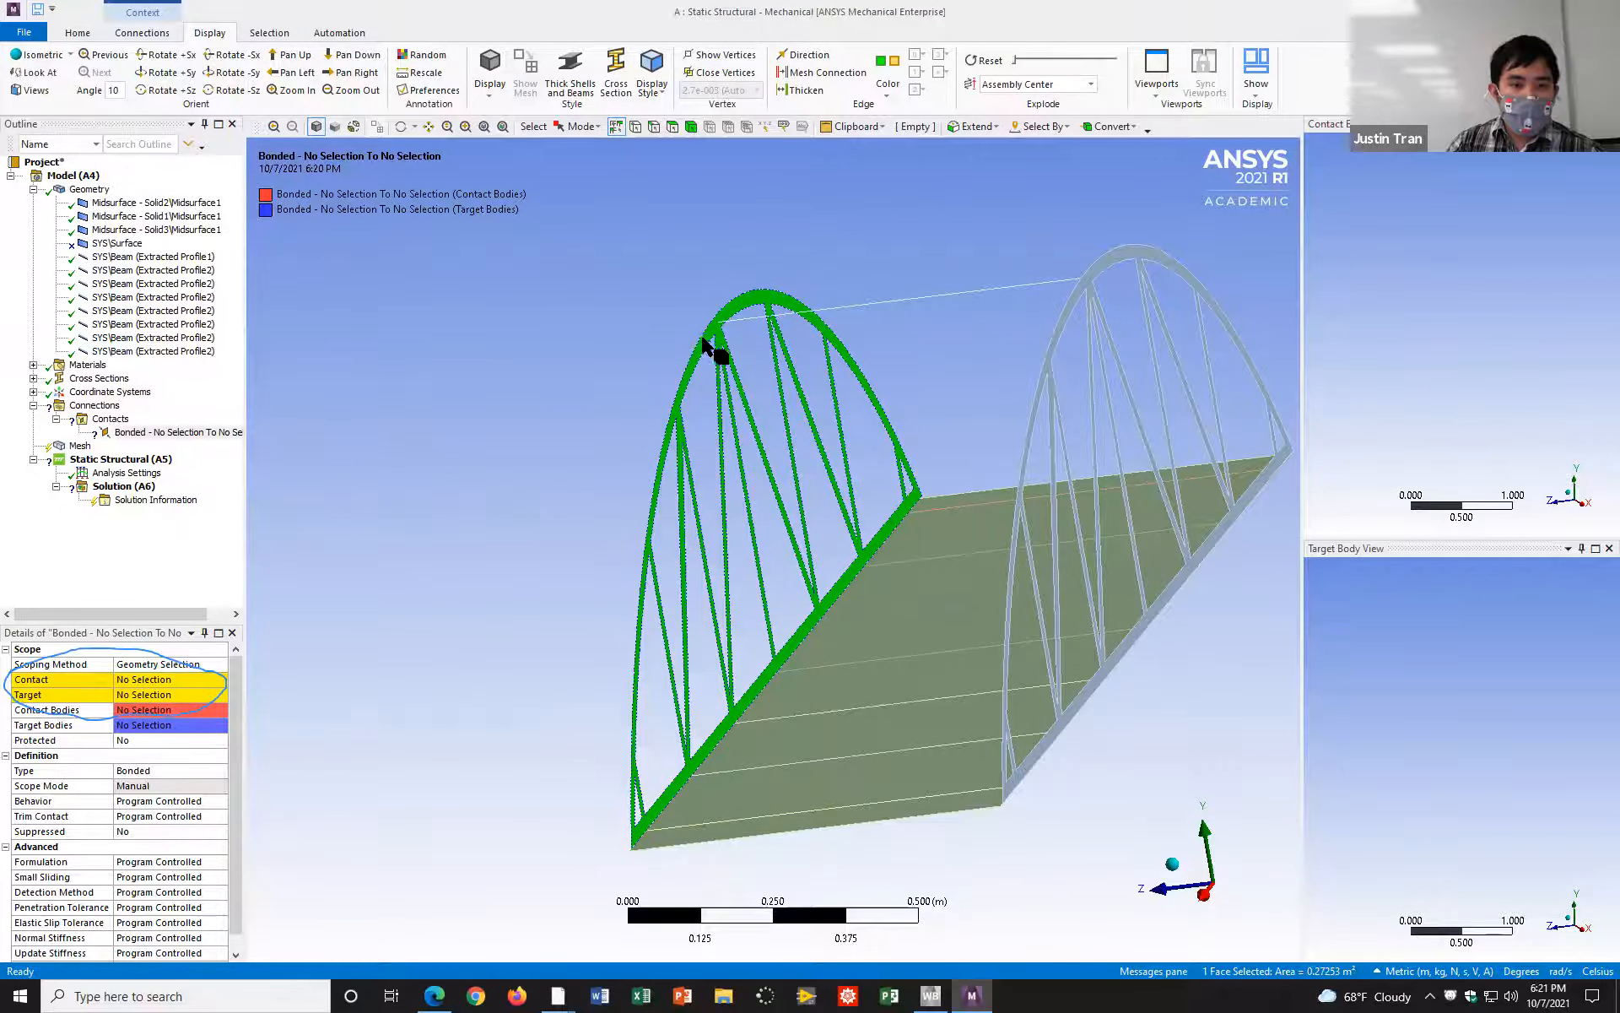
{"action": "left_click", "coordinate": [660, 341]}
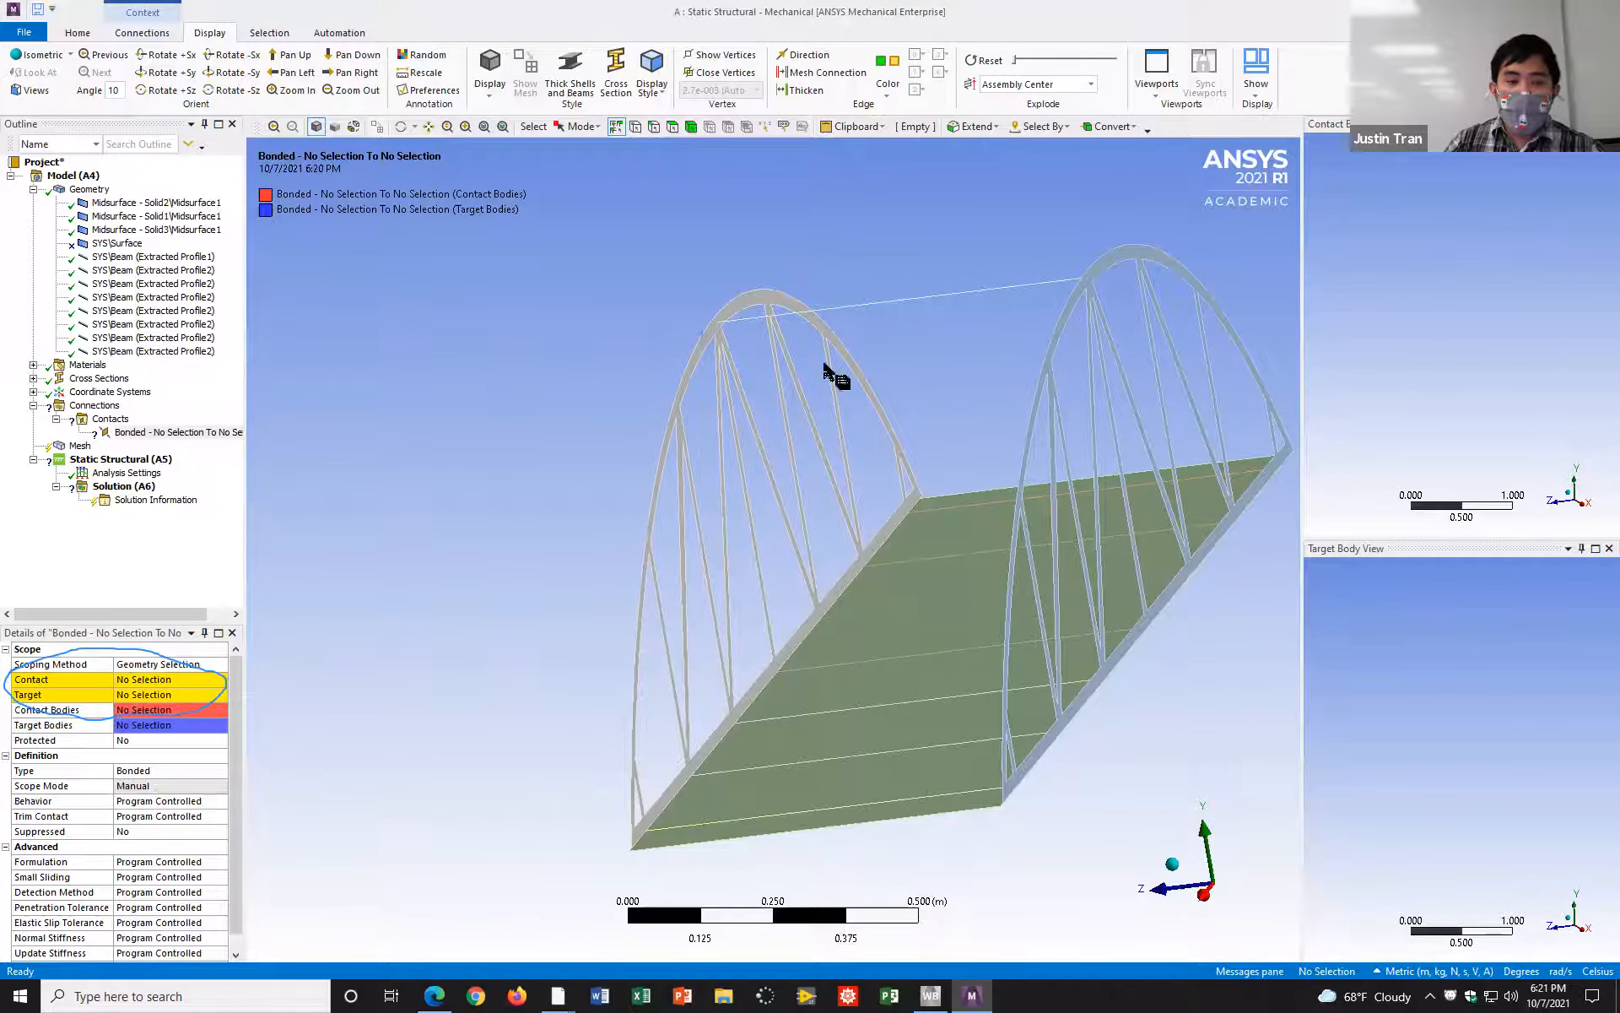
{"action": "left_click", "coordinate": [634, 128]}
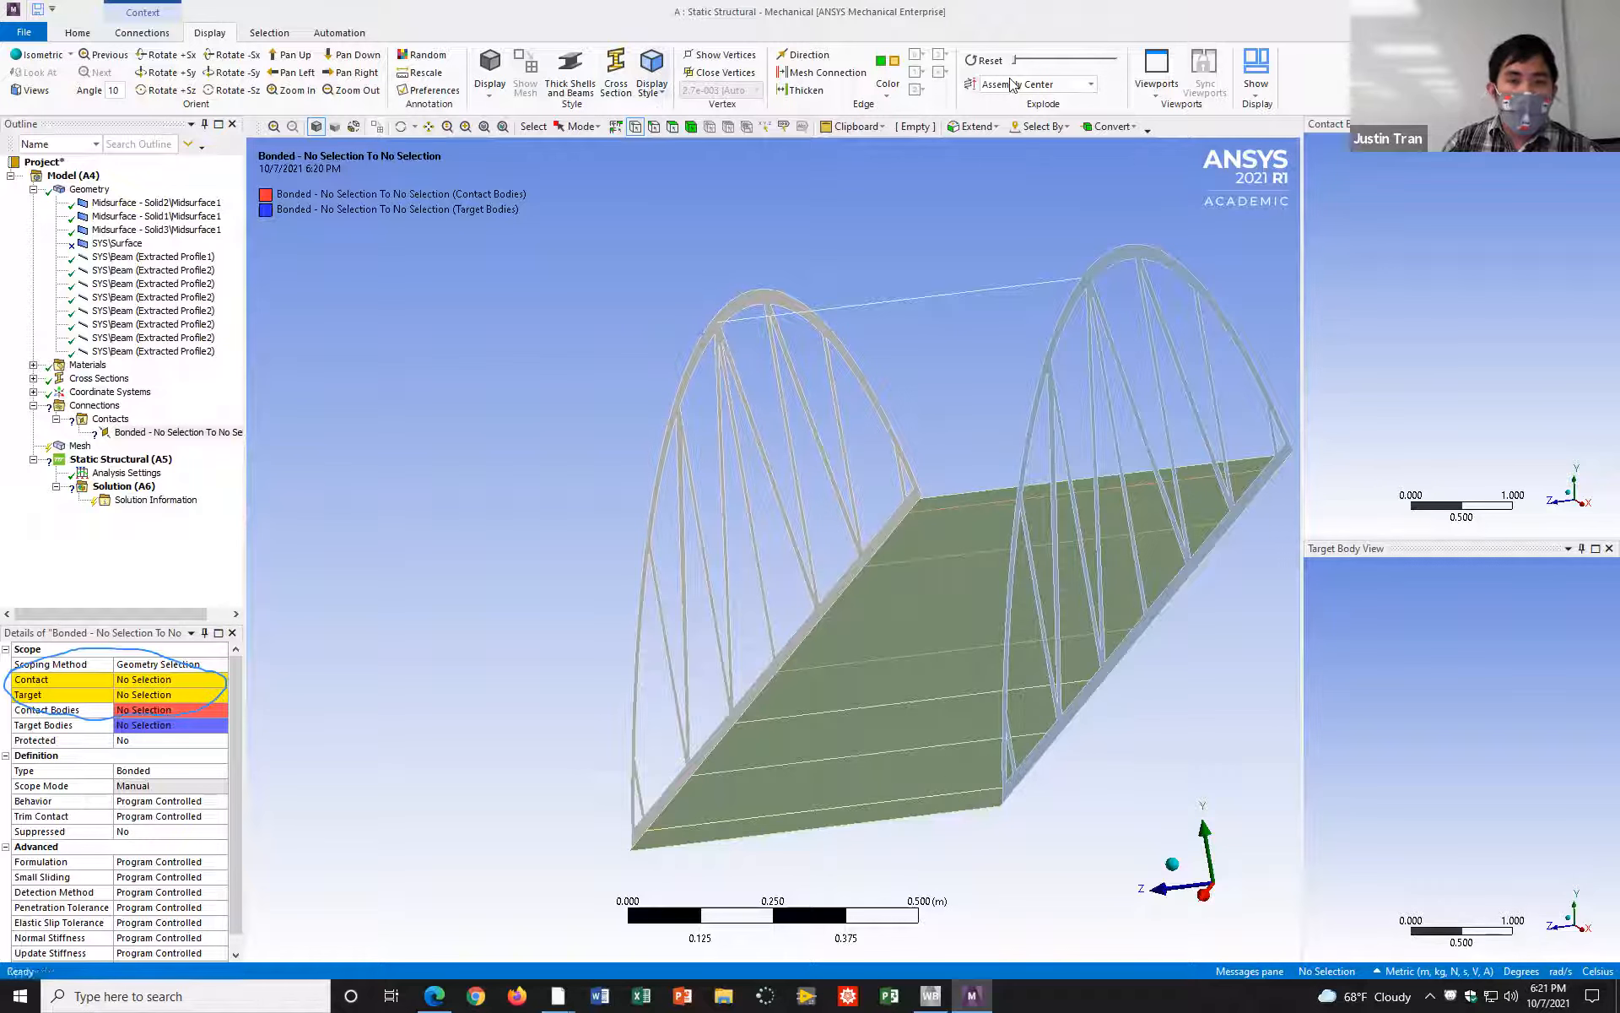
{"action": "mouse_move", "coordinate": [632, 114]}
{"action": "left_mouse_down"}
{"action": "mouse_move", "coordinate": [623, 130]}
{"action": "mouse_move", "coordinate": [648, 133]}
{"action": "mouse_move", "coordinate": [630, 114]}
{"action": "left_mouse_up"}
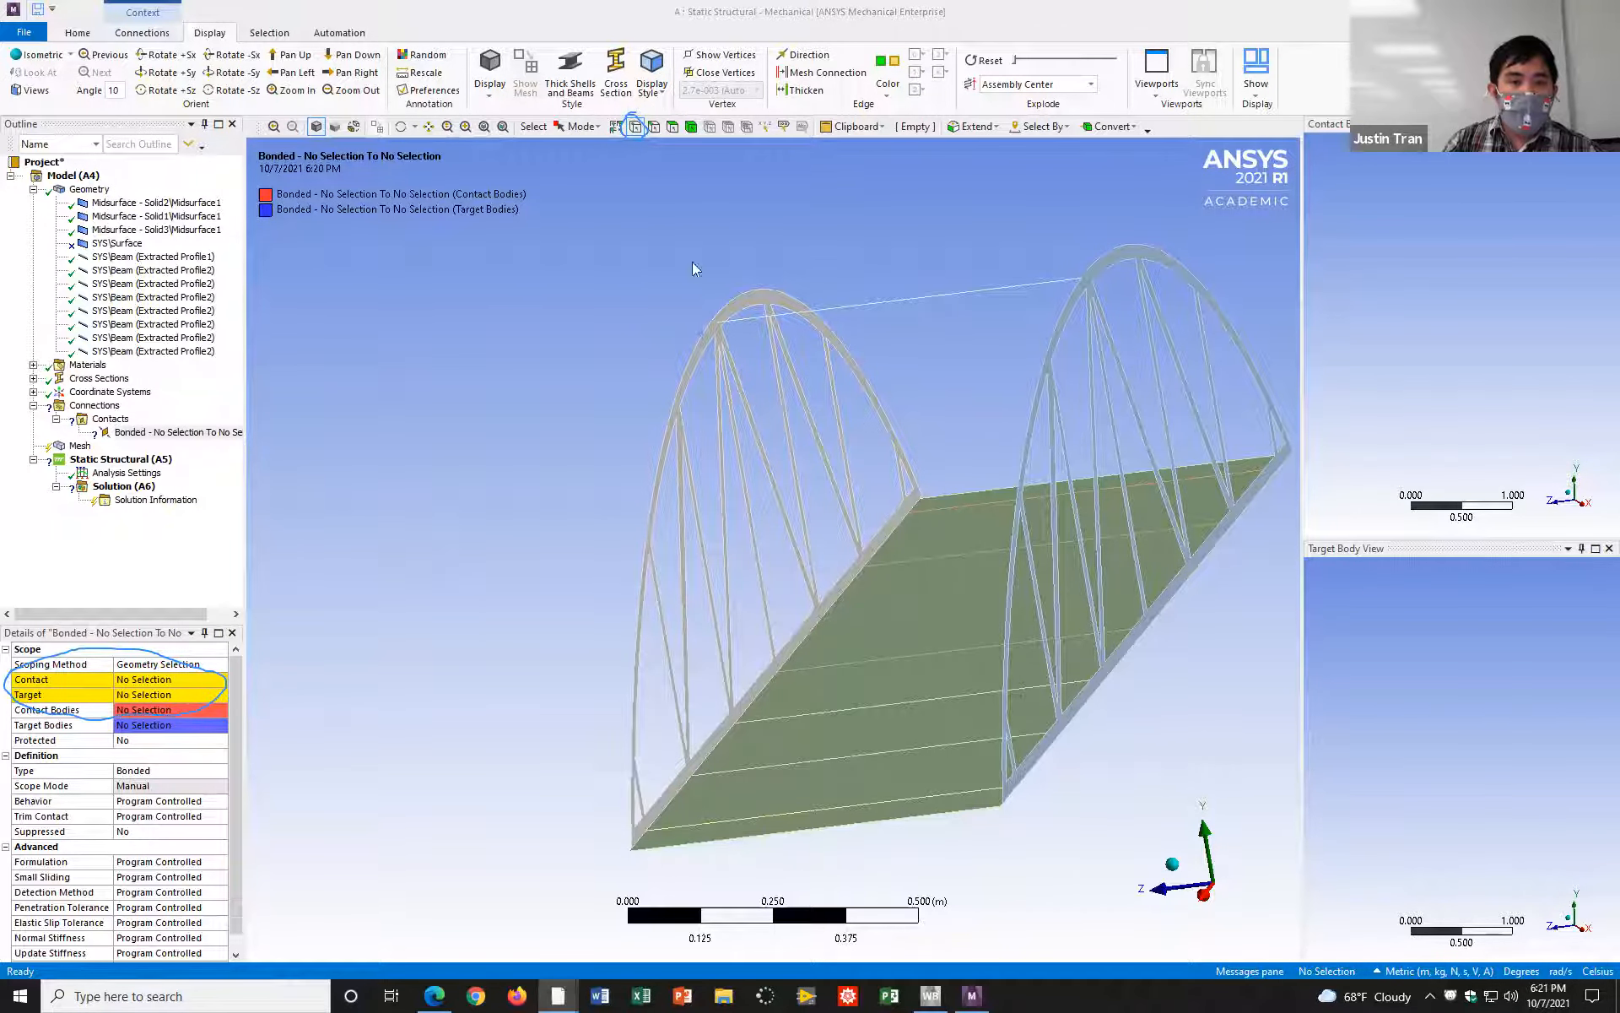
{"action": "scroll", "coordinate": [753, 331], "scroll_direction": "up", "scroll_amount": 5}
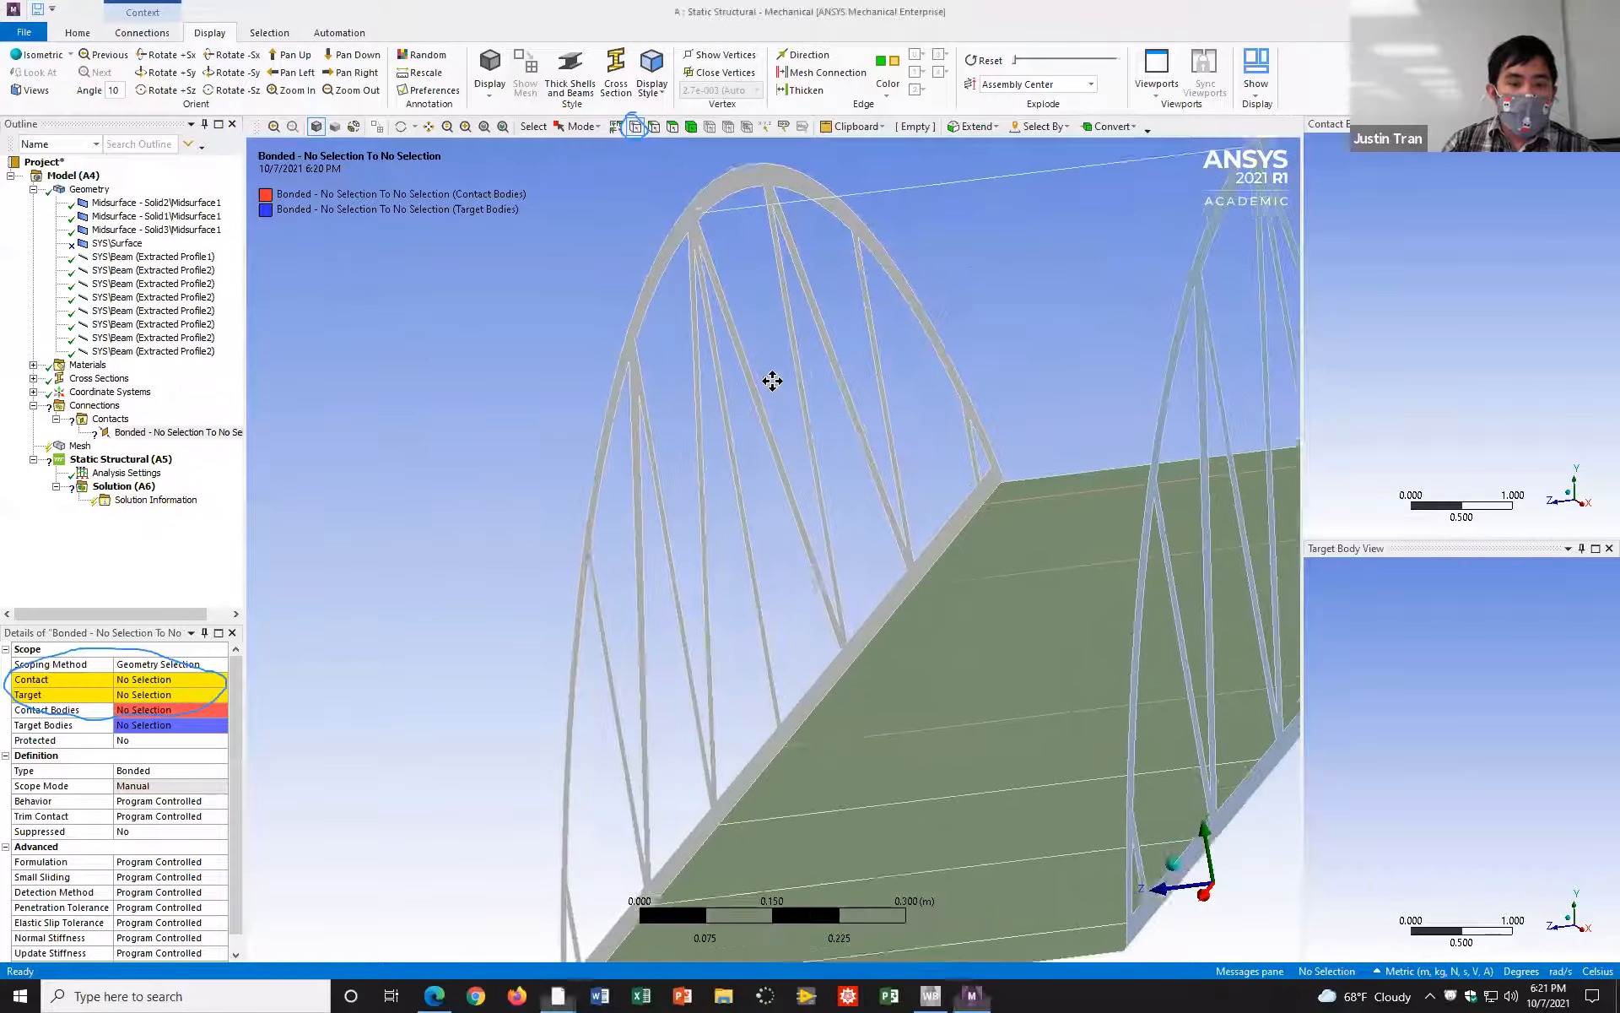
{"action": "left_click", "coordinate": [746, 307]}
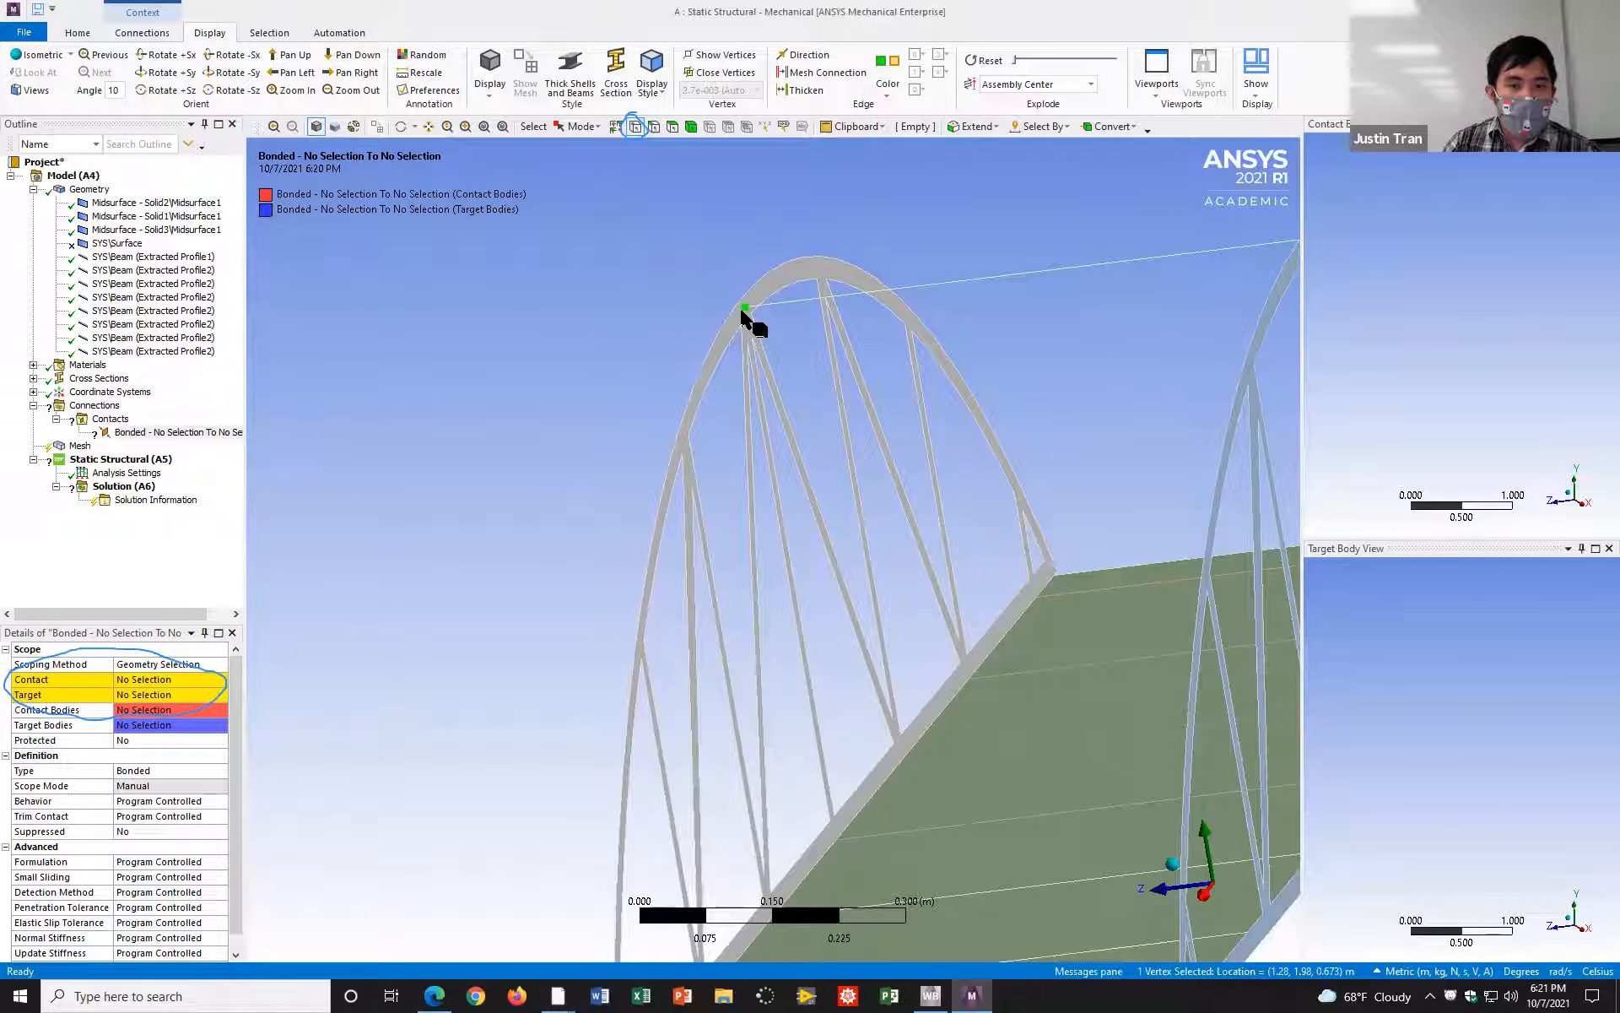
Step: Add the seven road crossbeam end vertices along the same truss's lower chord and assign all eight vertices as the region's Contact
{"action": "middle_click_drag", "start_coordinate": [906, 522], "coordinate": [876, 156], "text": "ctrl"}
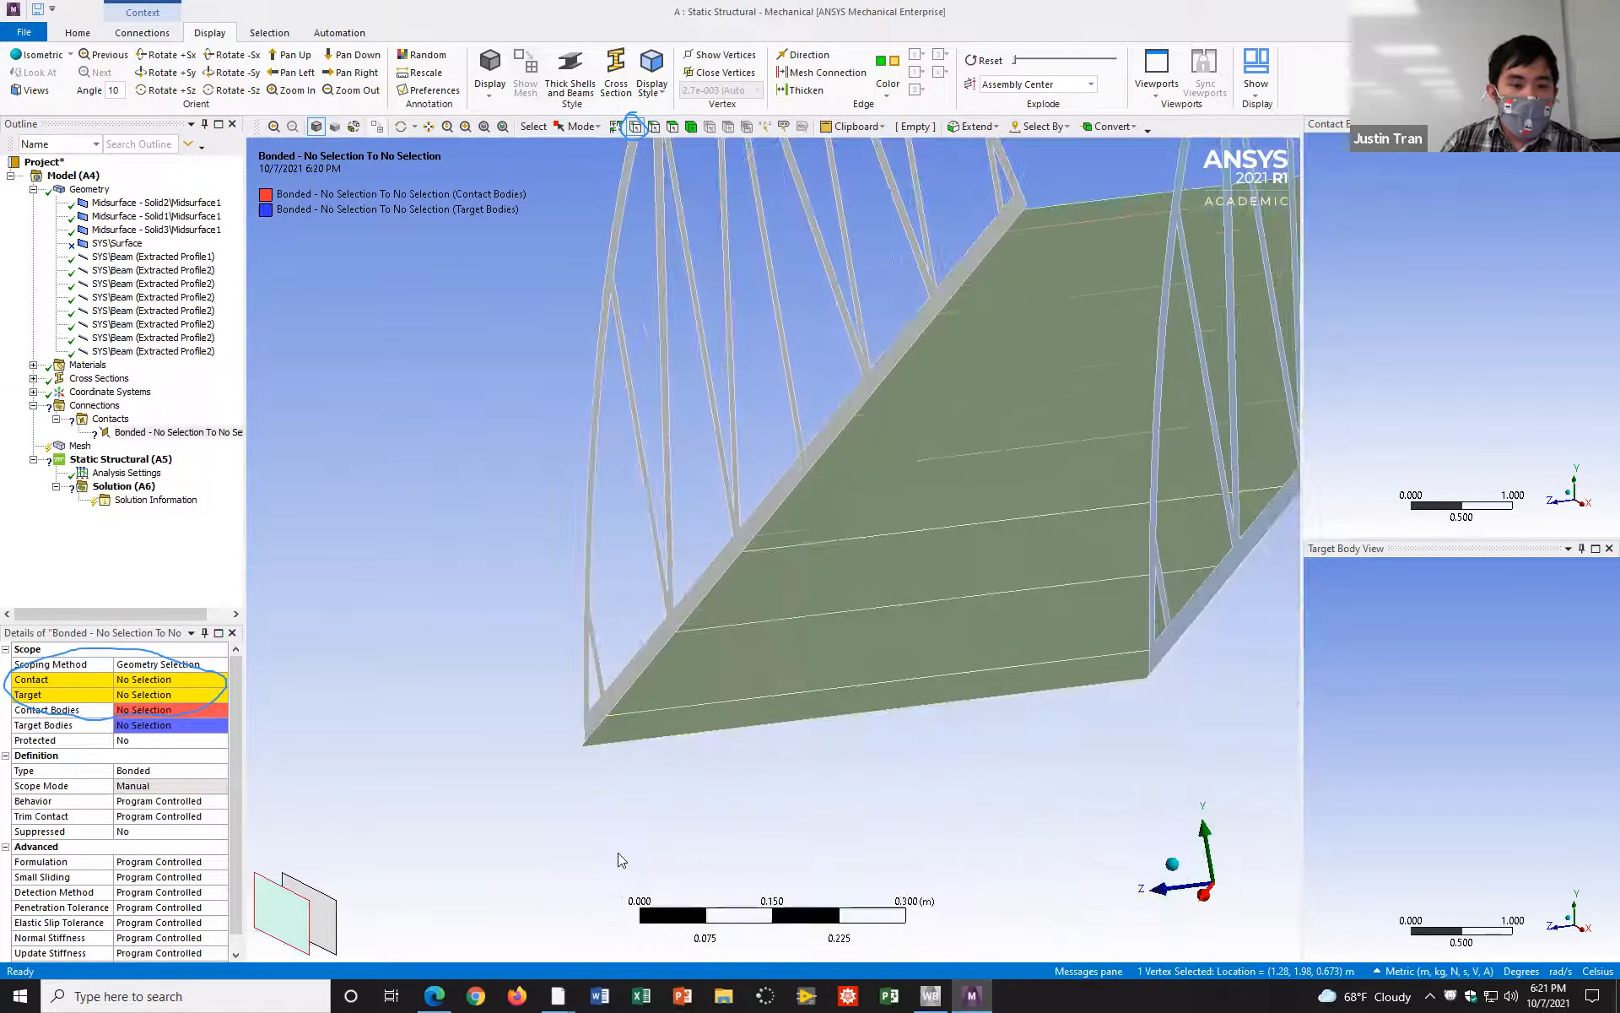
{"action": "left_click", "coordinate": [609, 718], "text": "ctrl"}
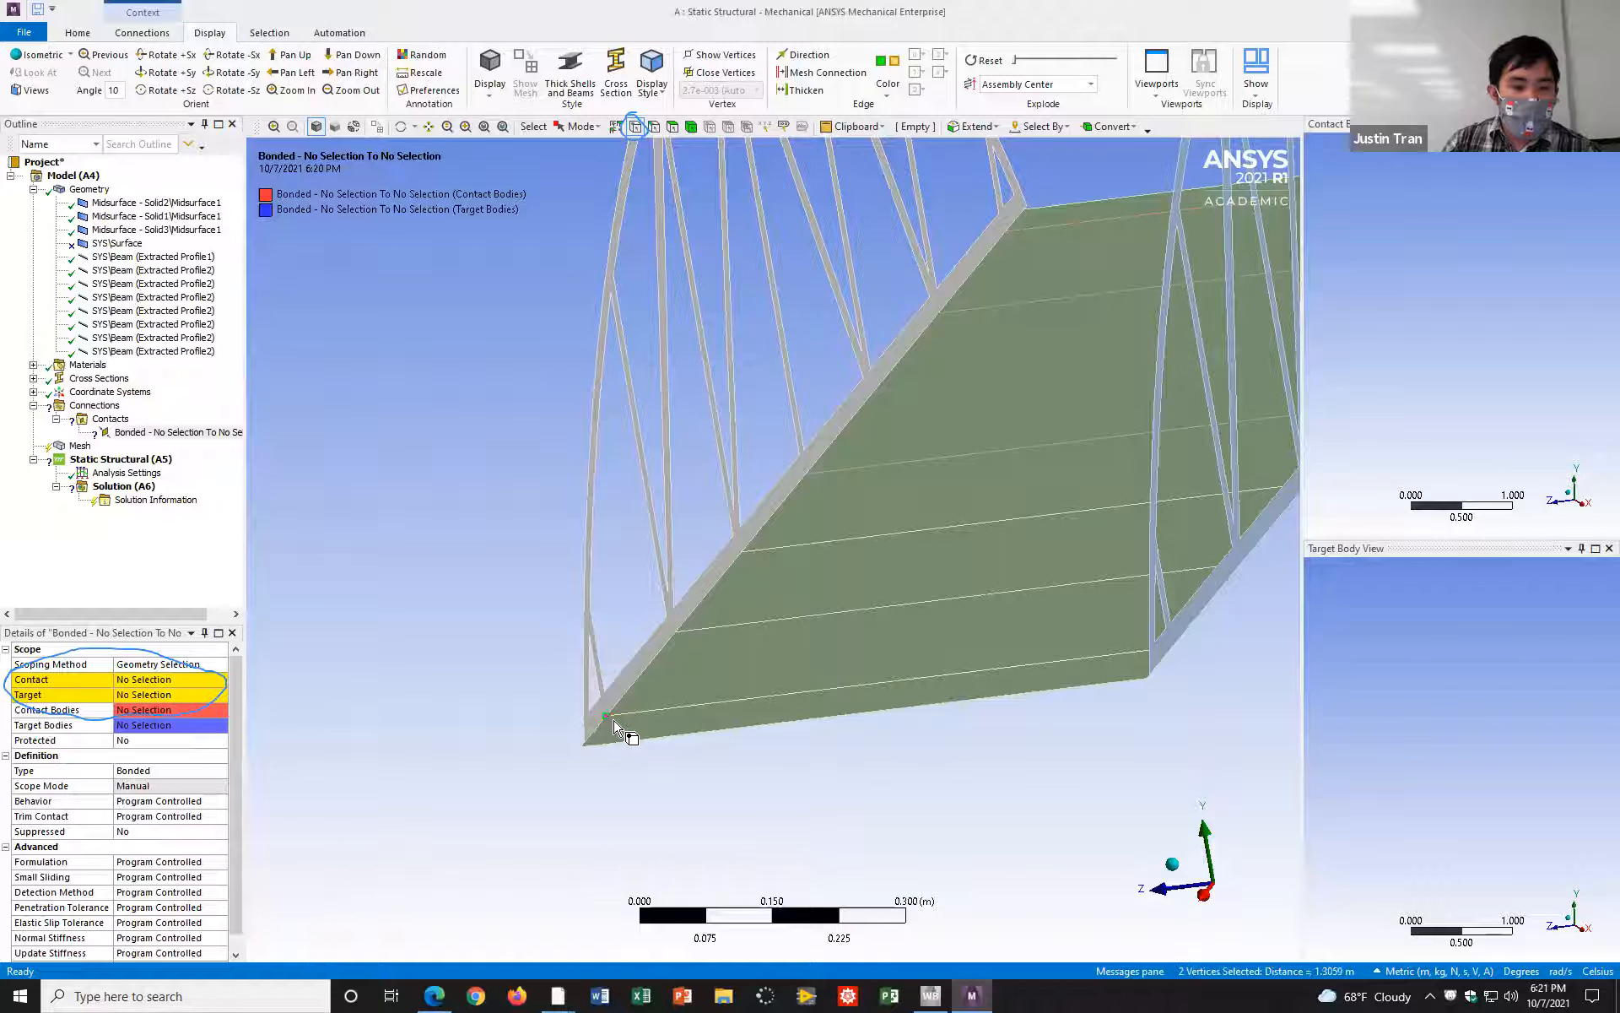
{"action": "left_click", "coordinate": [675, 631], "text": "ctrl"}
{"action": "left_click", "coordinate": [741, 552], "text": "ctrl"}
{"action": "left_click", "coordinate": [805, 477], "text": "ctrl"}
{"action": "left_click", "coordinate": [872, 393], "text": "ctrl"}
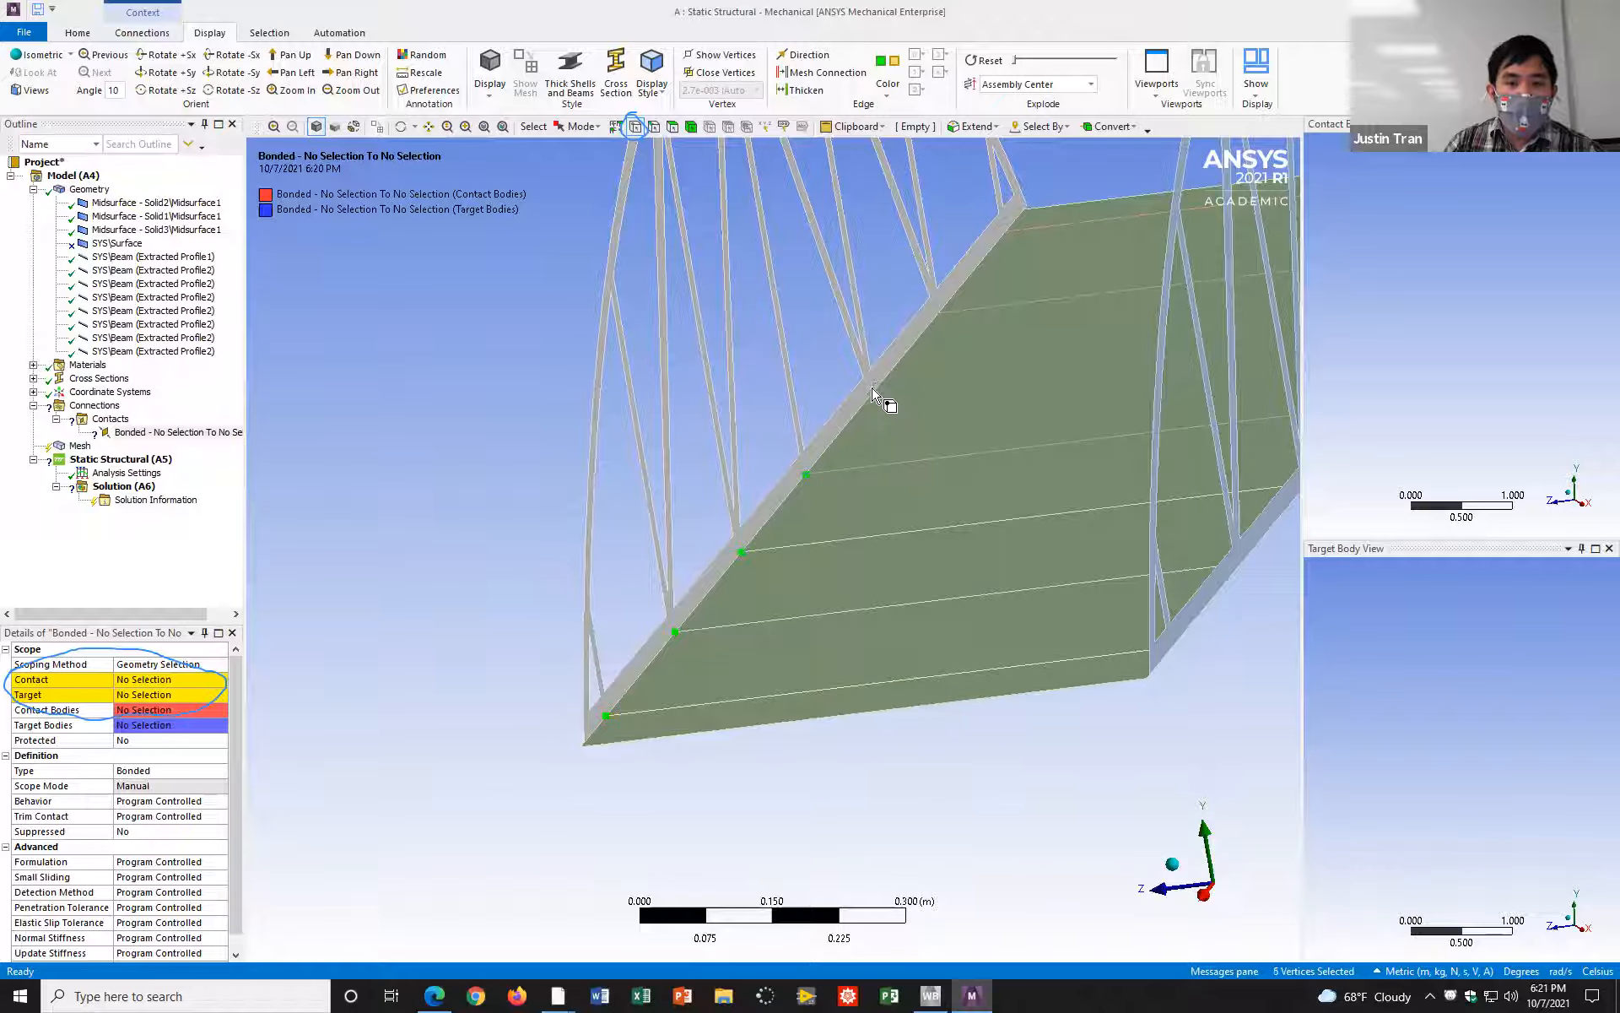
{"action": "left_click", "coordinate": [1004, 235], "text": "ctrl"}
{"action": "scroll", "coordinate": [1005, 422], "scroll_direction": "down", "scroll_amount": 2}
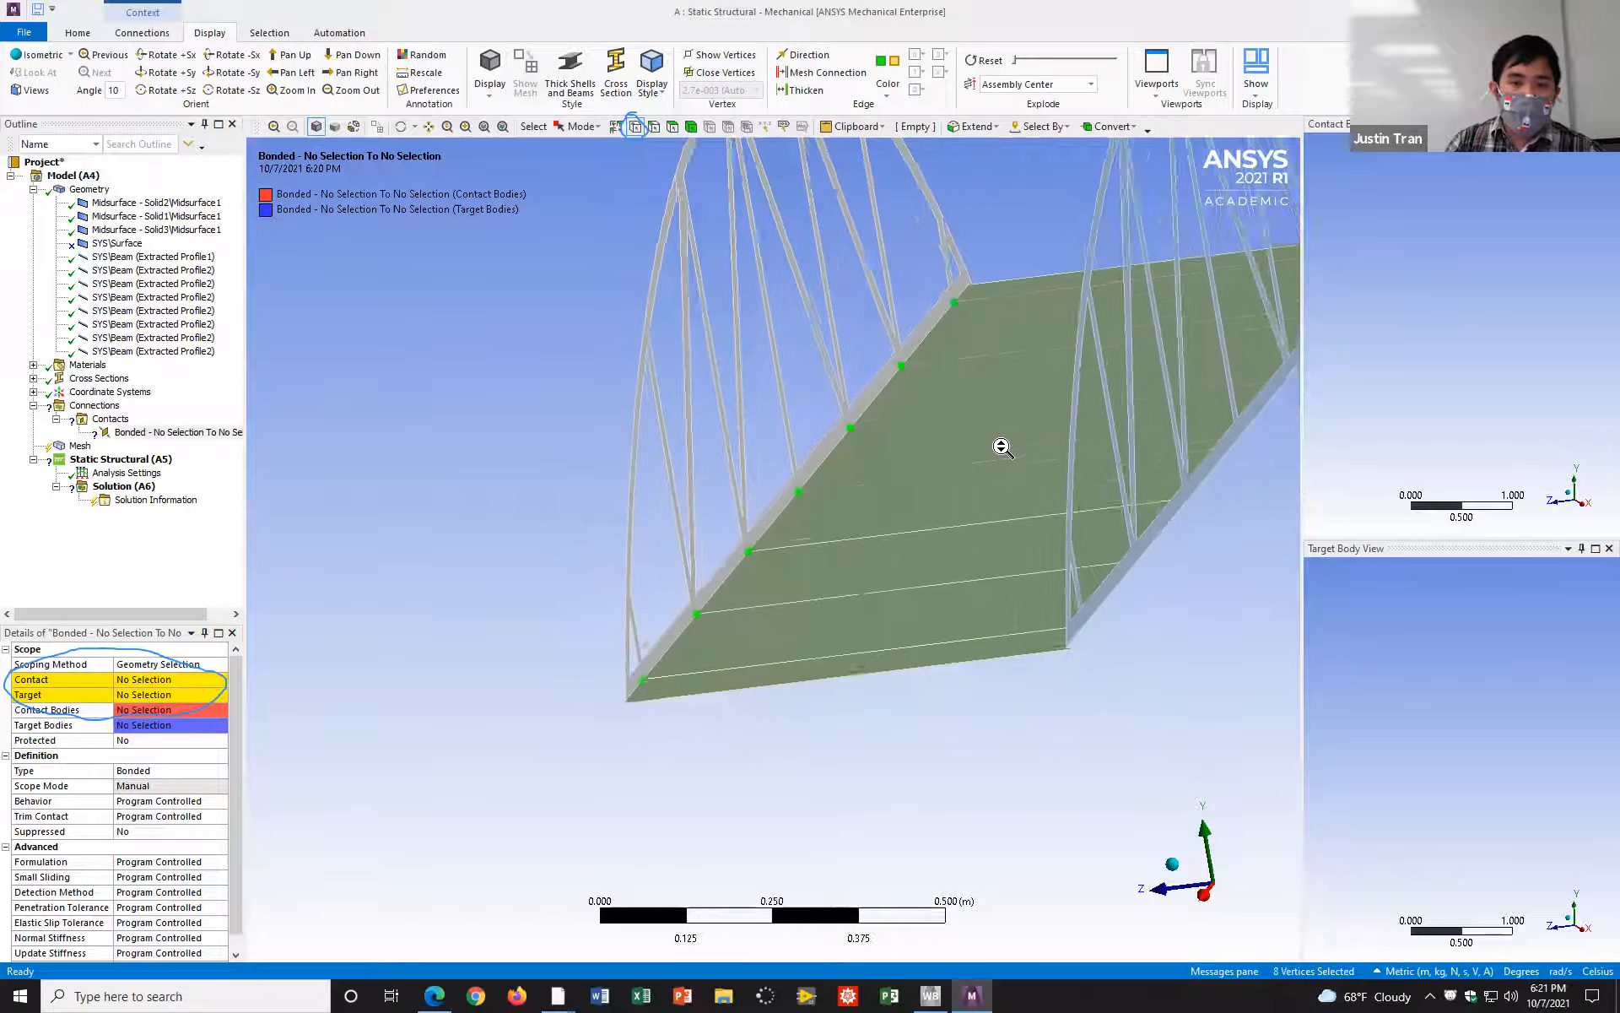
{"action": "scroll", "coordinate": [1001, 447], "scroll_direction": "down", "scroll_amount": 2}
{"action": "middle_click_drag", "start_coordinate": [955, 436], "coordinate": [990, 484], "text": "ctrl"}
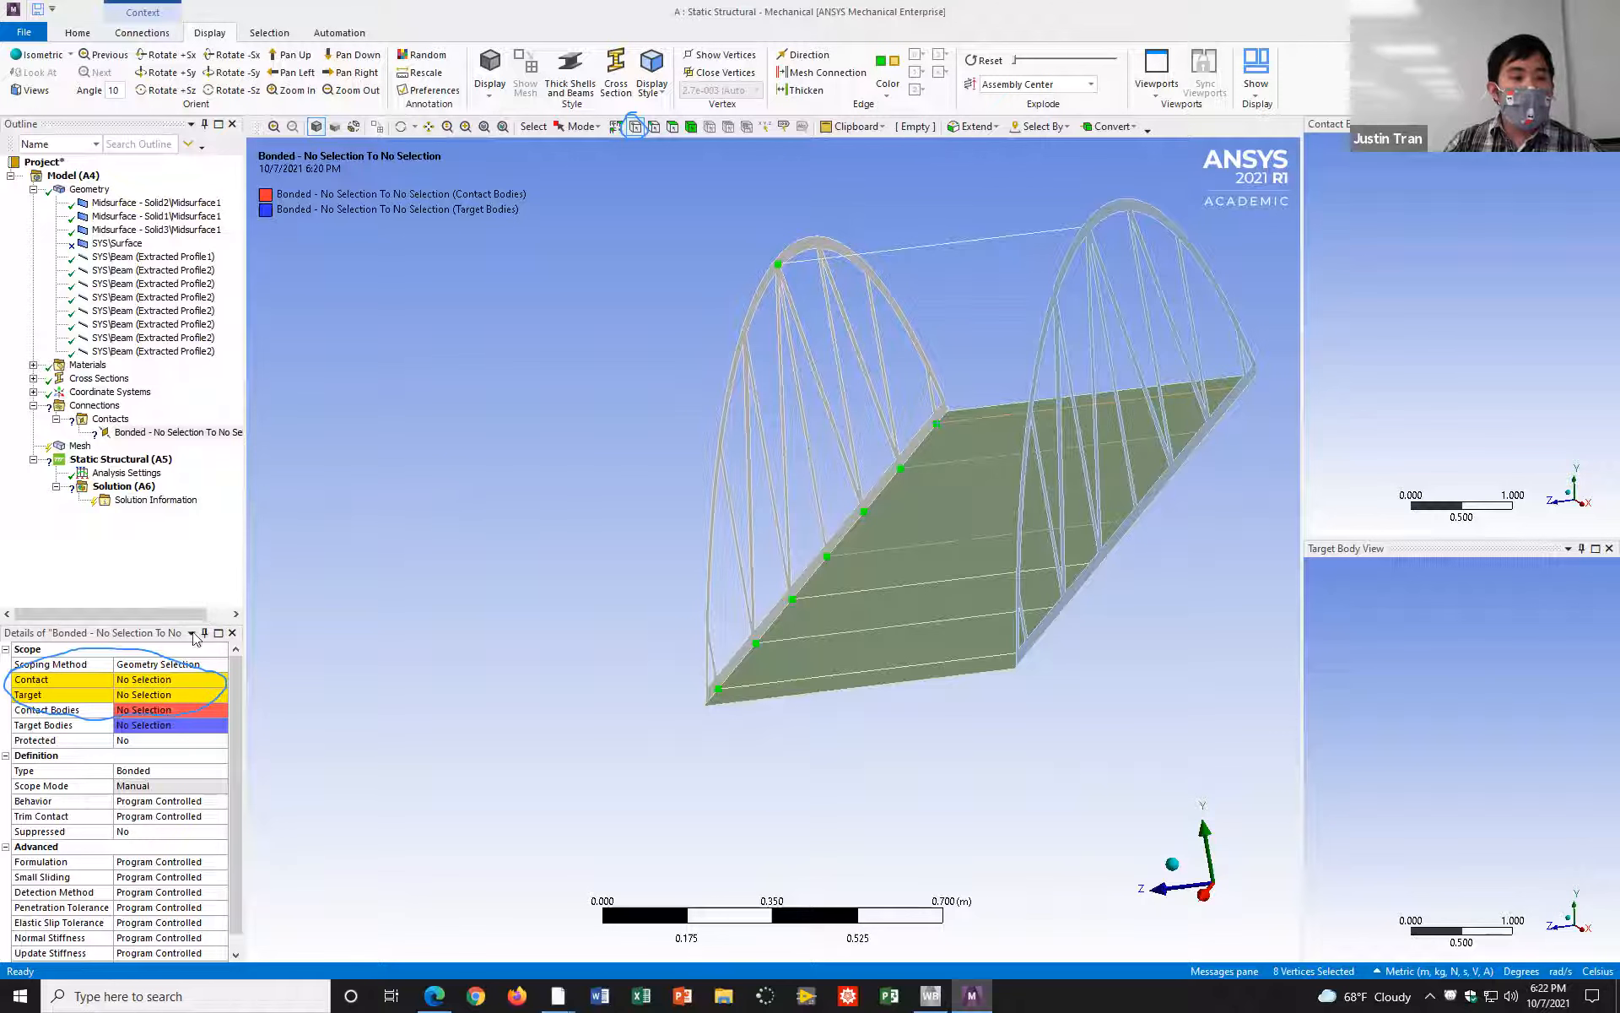
{"action": "left_click", "coordinate": [141, 686]}
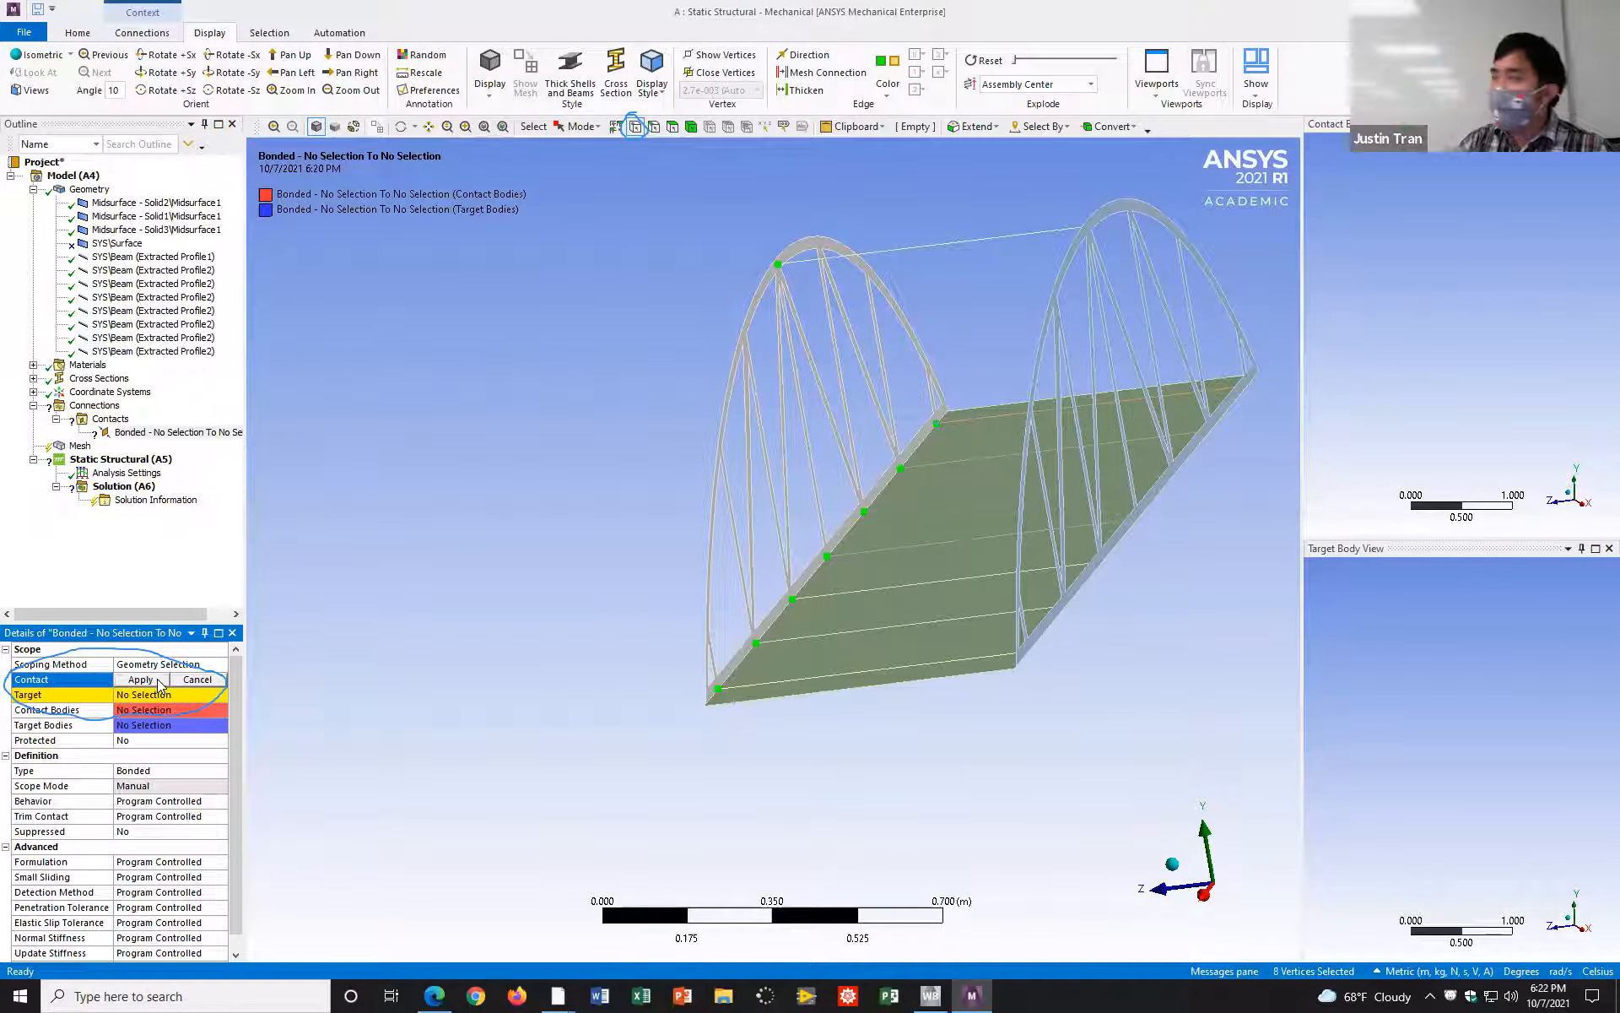
{"action": "left_click", "coordinate": [158, 682]}
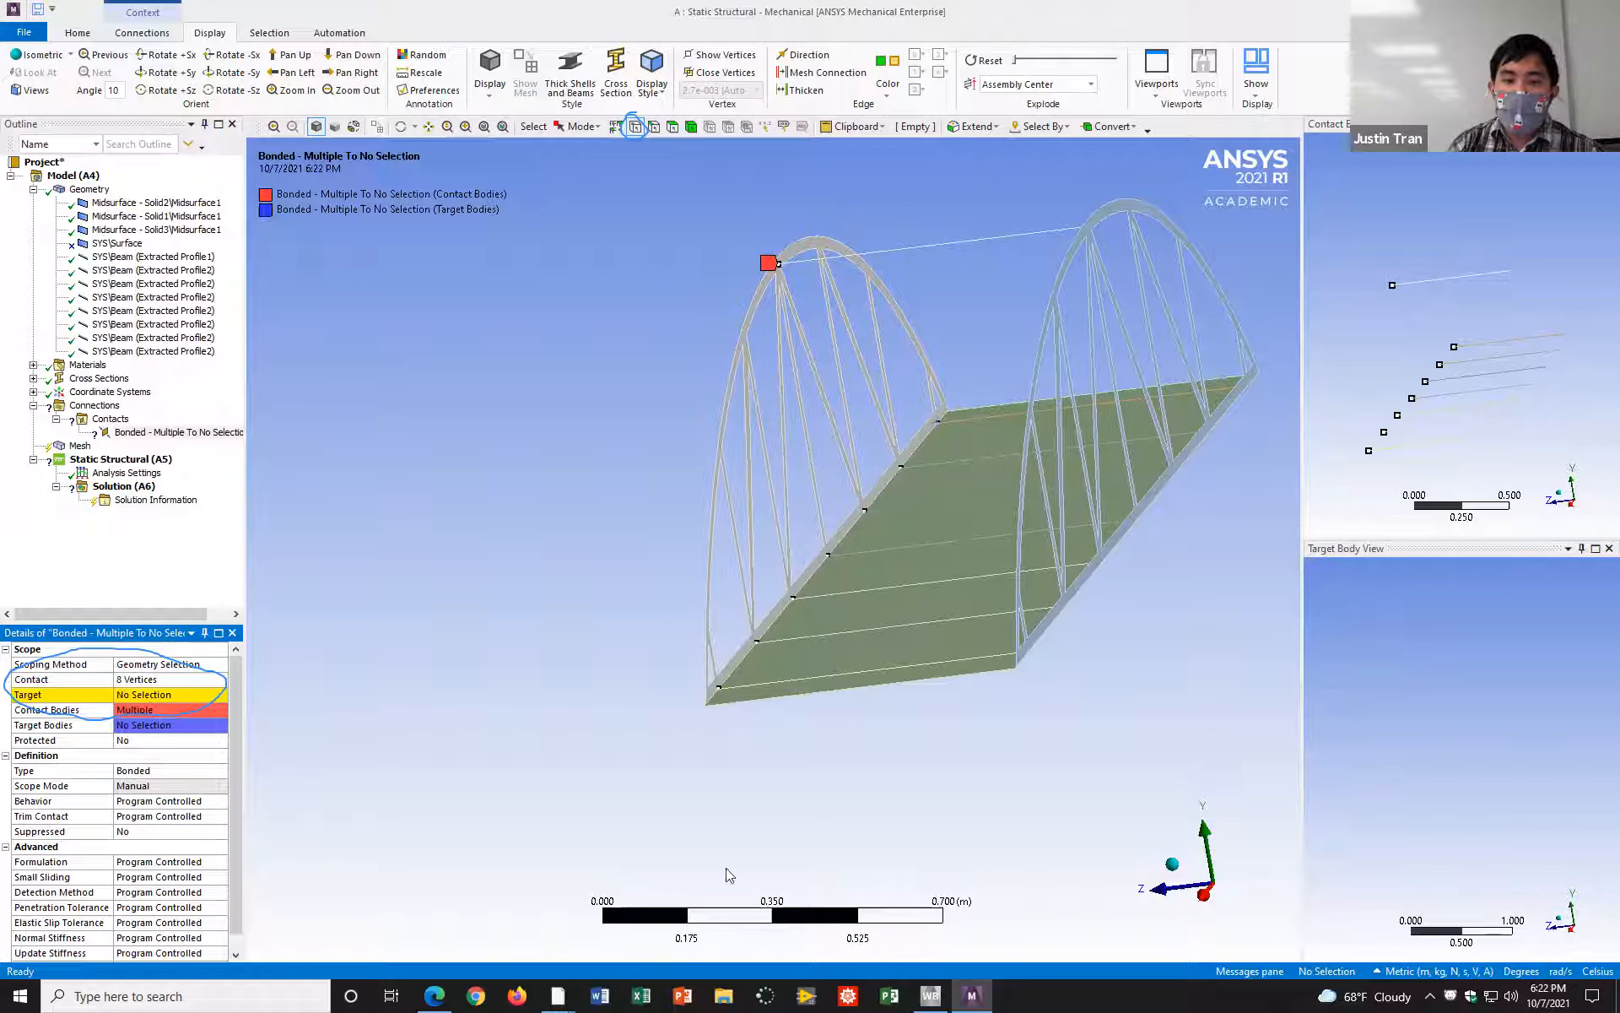
Step: Switch to face selection and assign the Solid2 truss midsurface's face as the bonded contact region's Target
{"action": "left_click", "coordinate": [674, 127]}
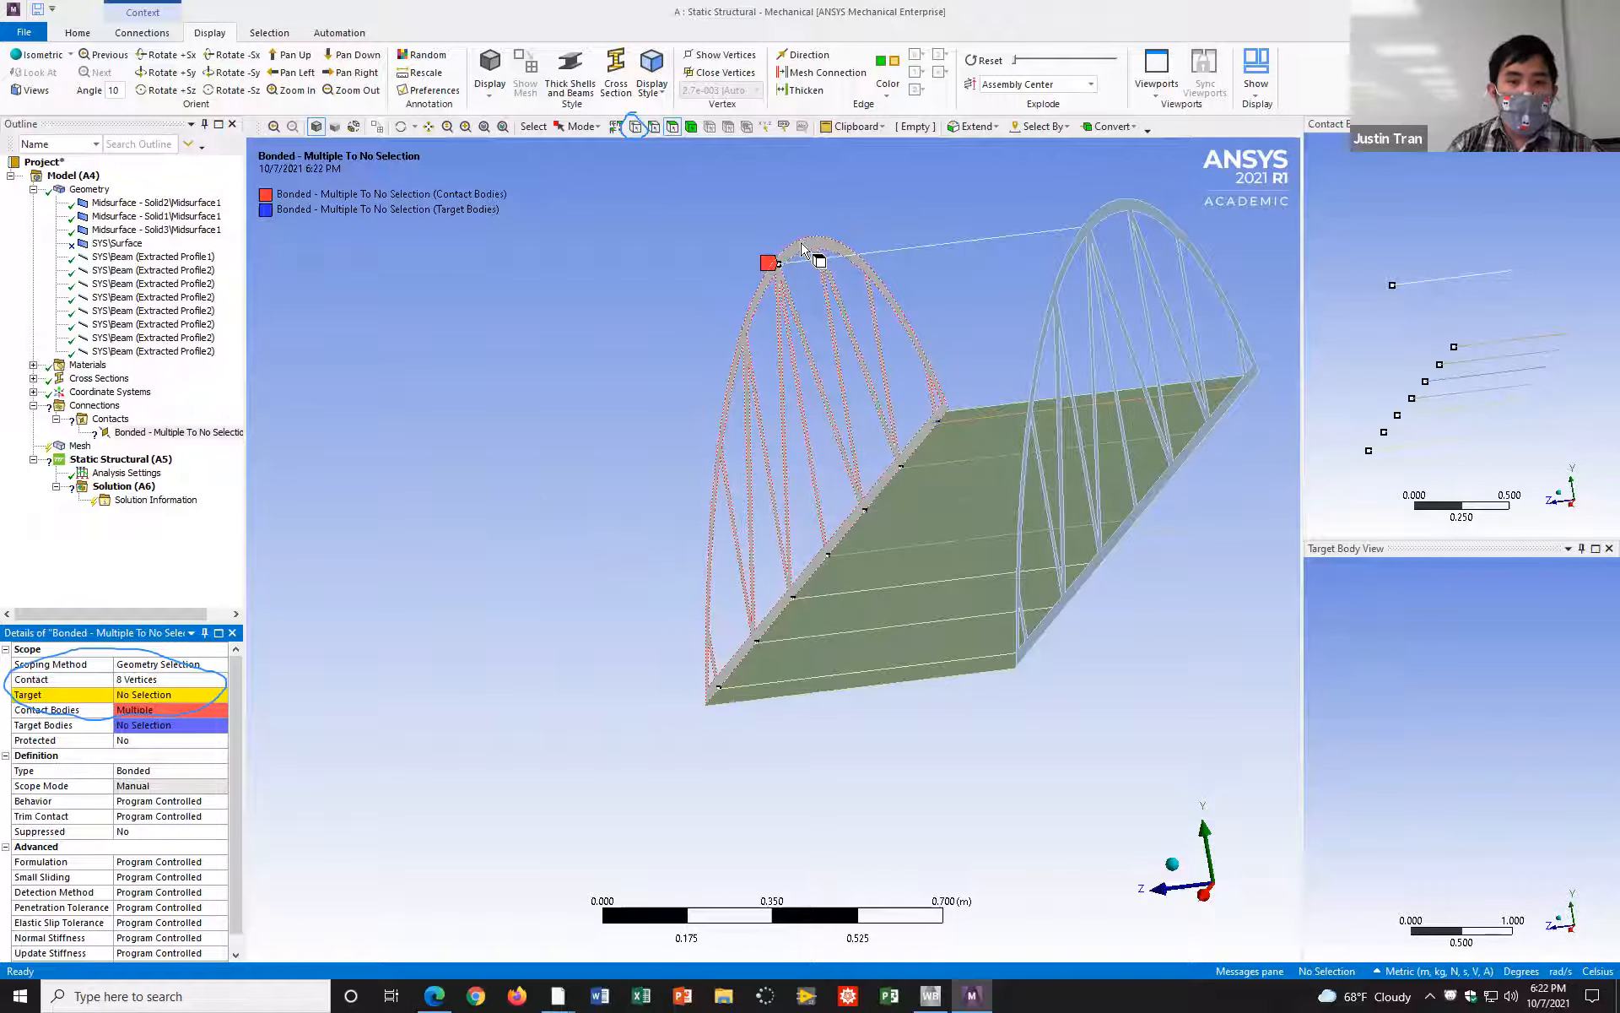
{"action": "left_click", "coordinate": [755, 292]}
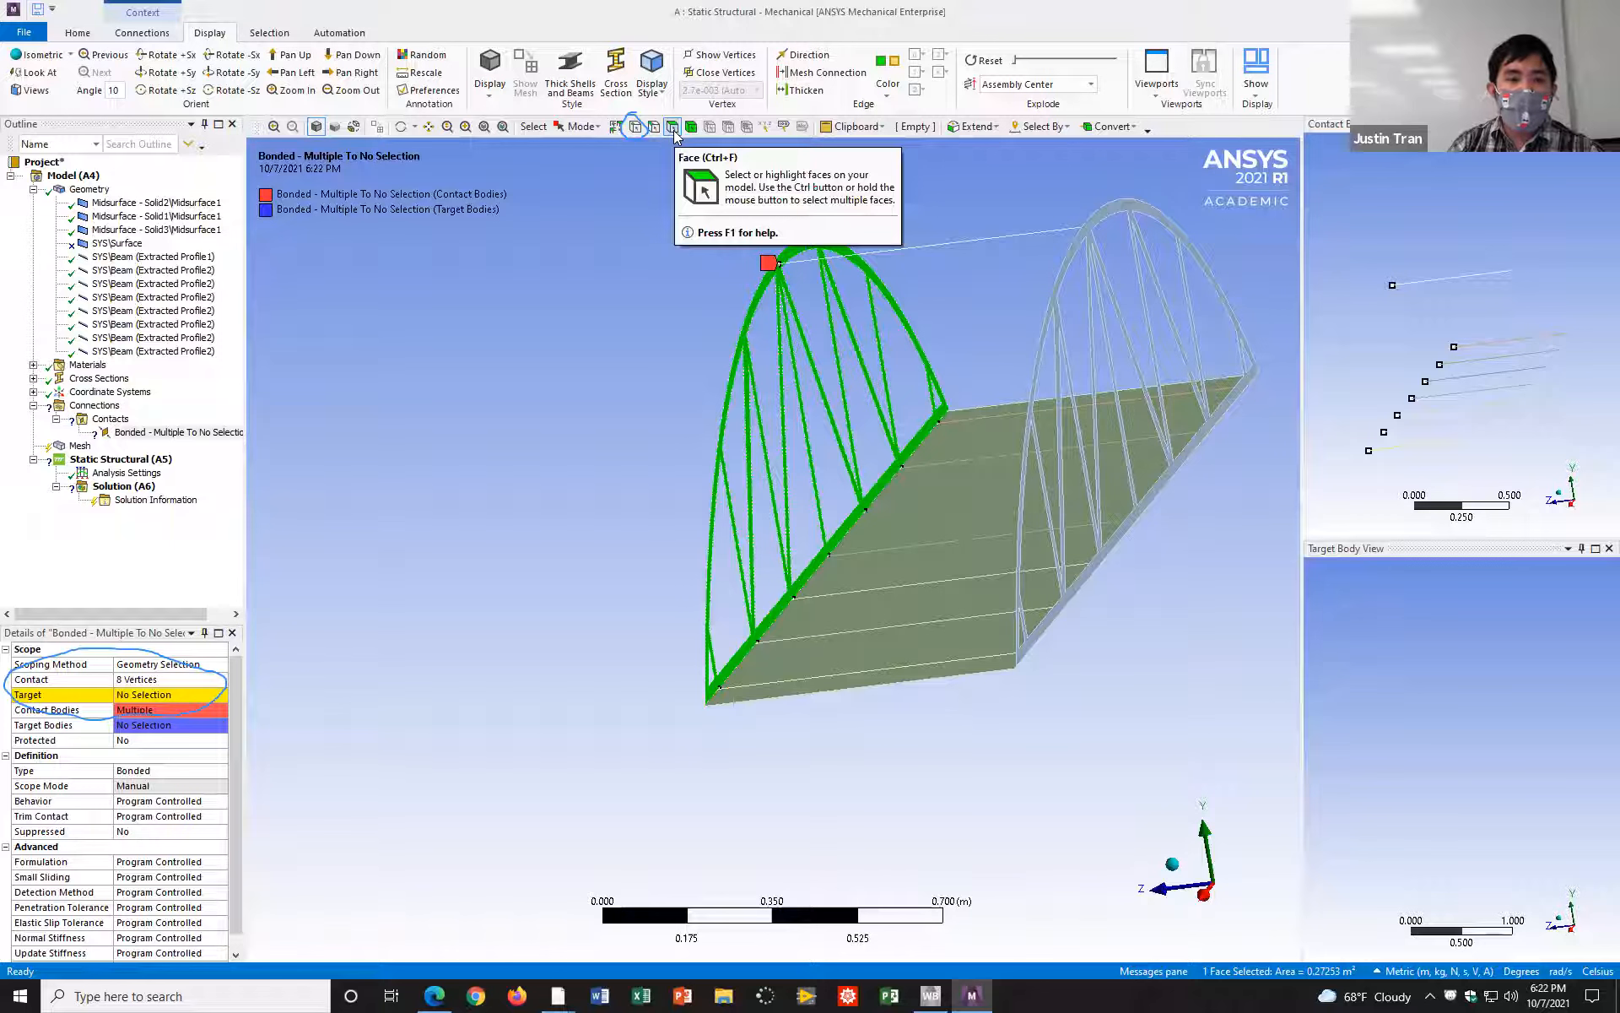
{"action": "left_click", "coordinate": [158, 696]}
{"action": "left_click", "coordinate": [152, 701]}
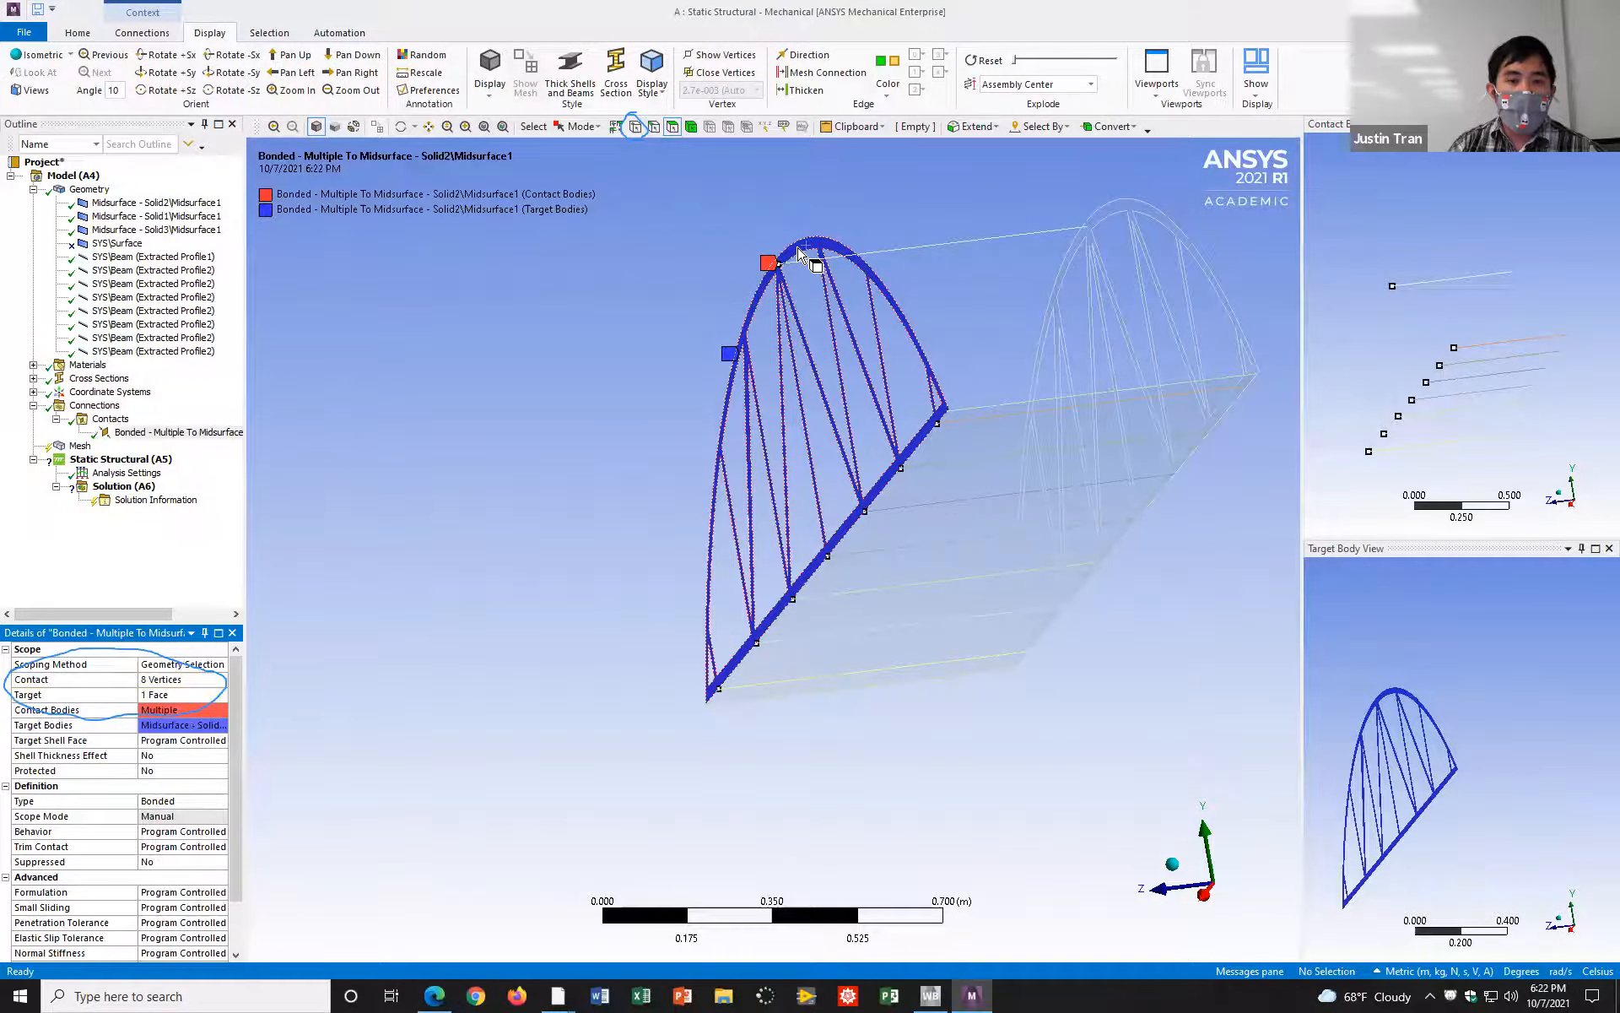
{"action": "left_click", "coordinate": [800, 253]}
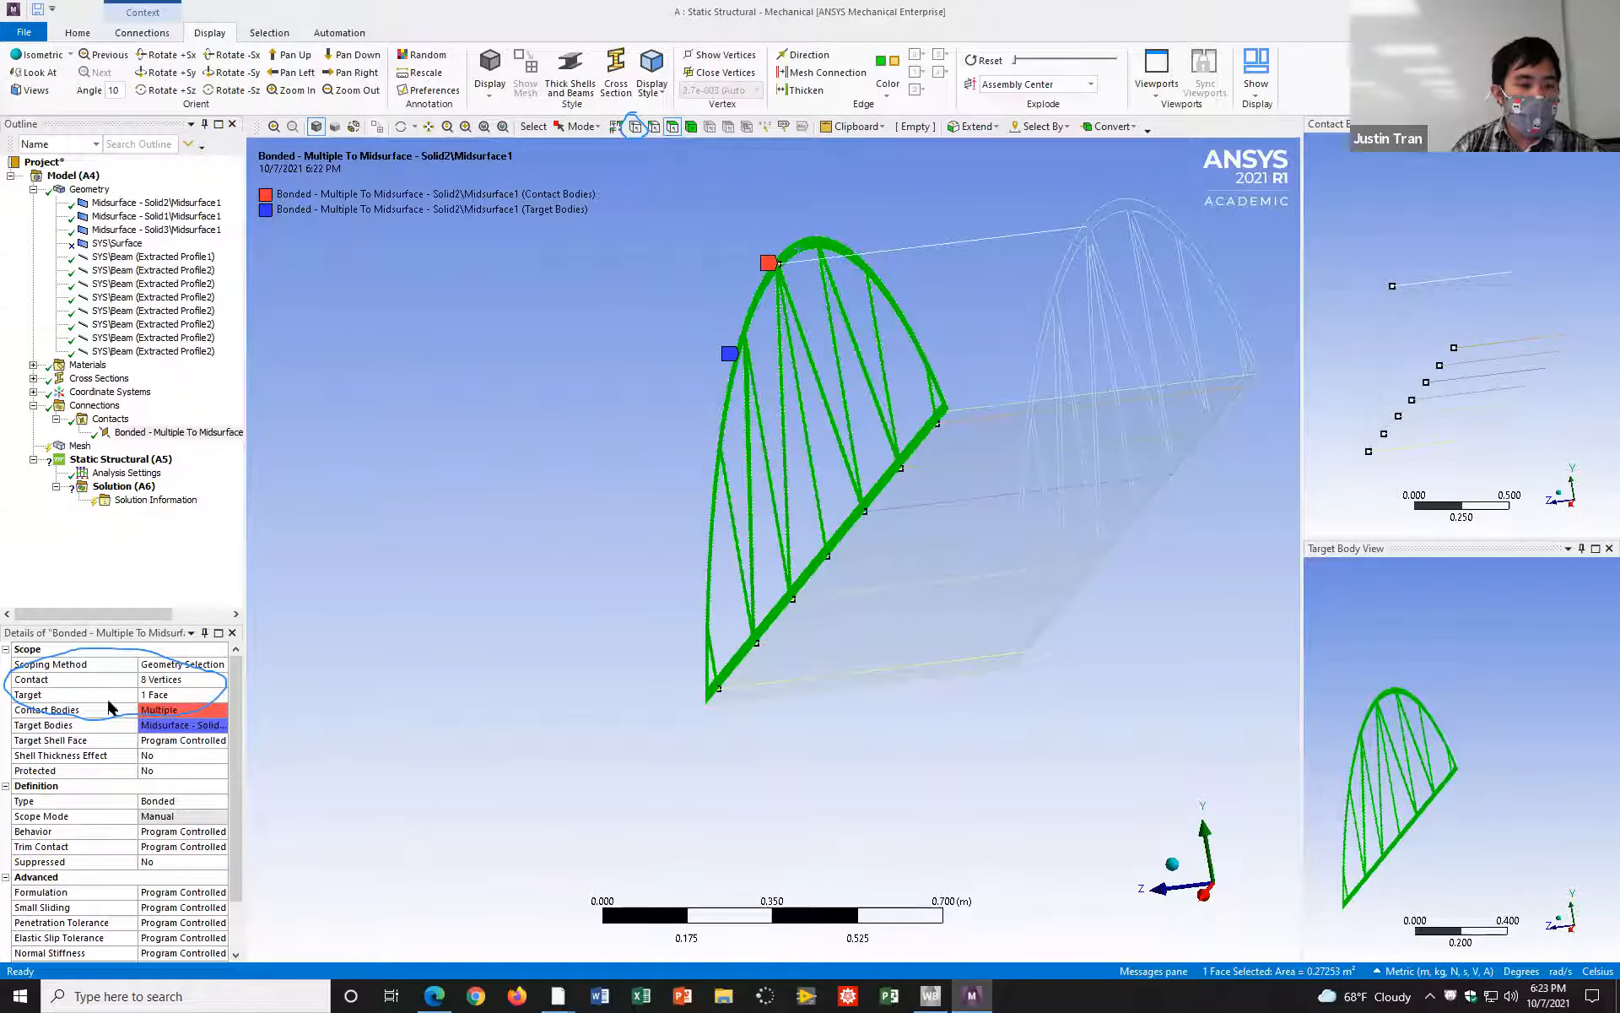
{"action": "left_click", "coordinate": [161, 699]}
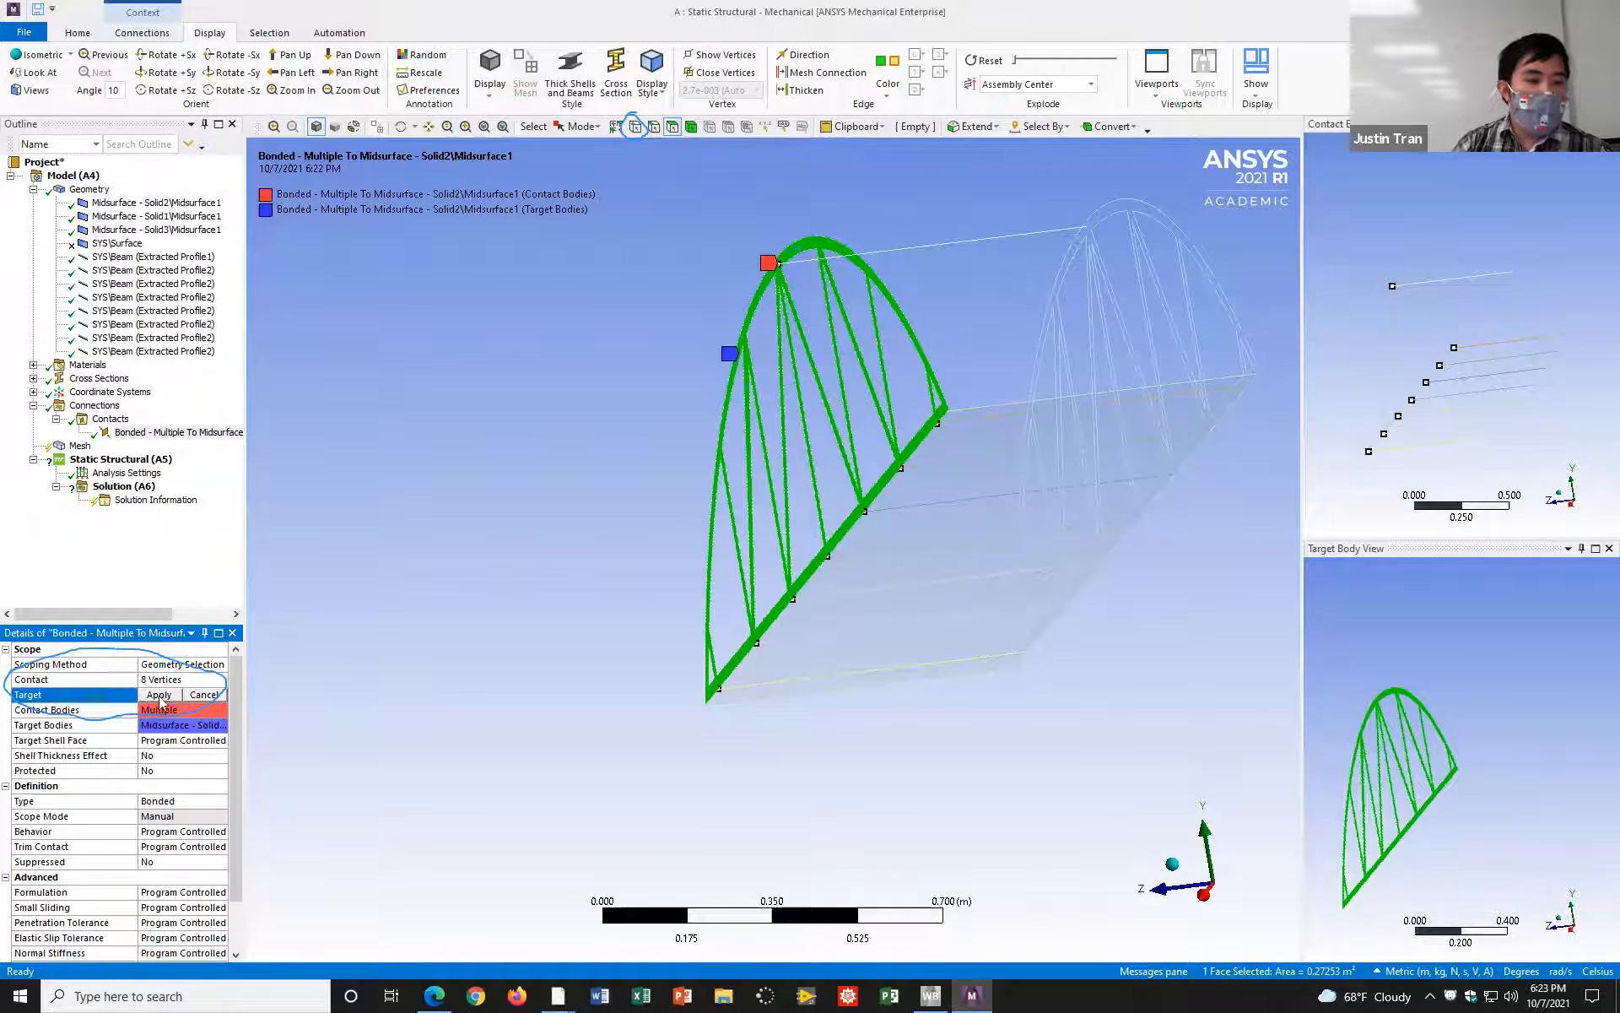
{"action": "left_click", "coordinate": [159, 695]}
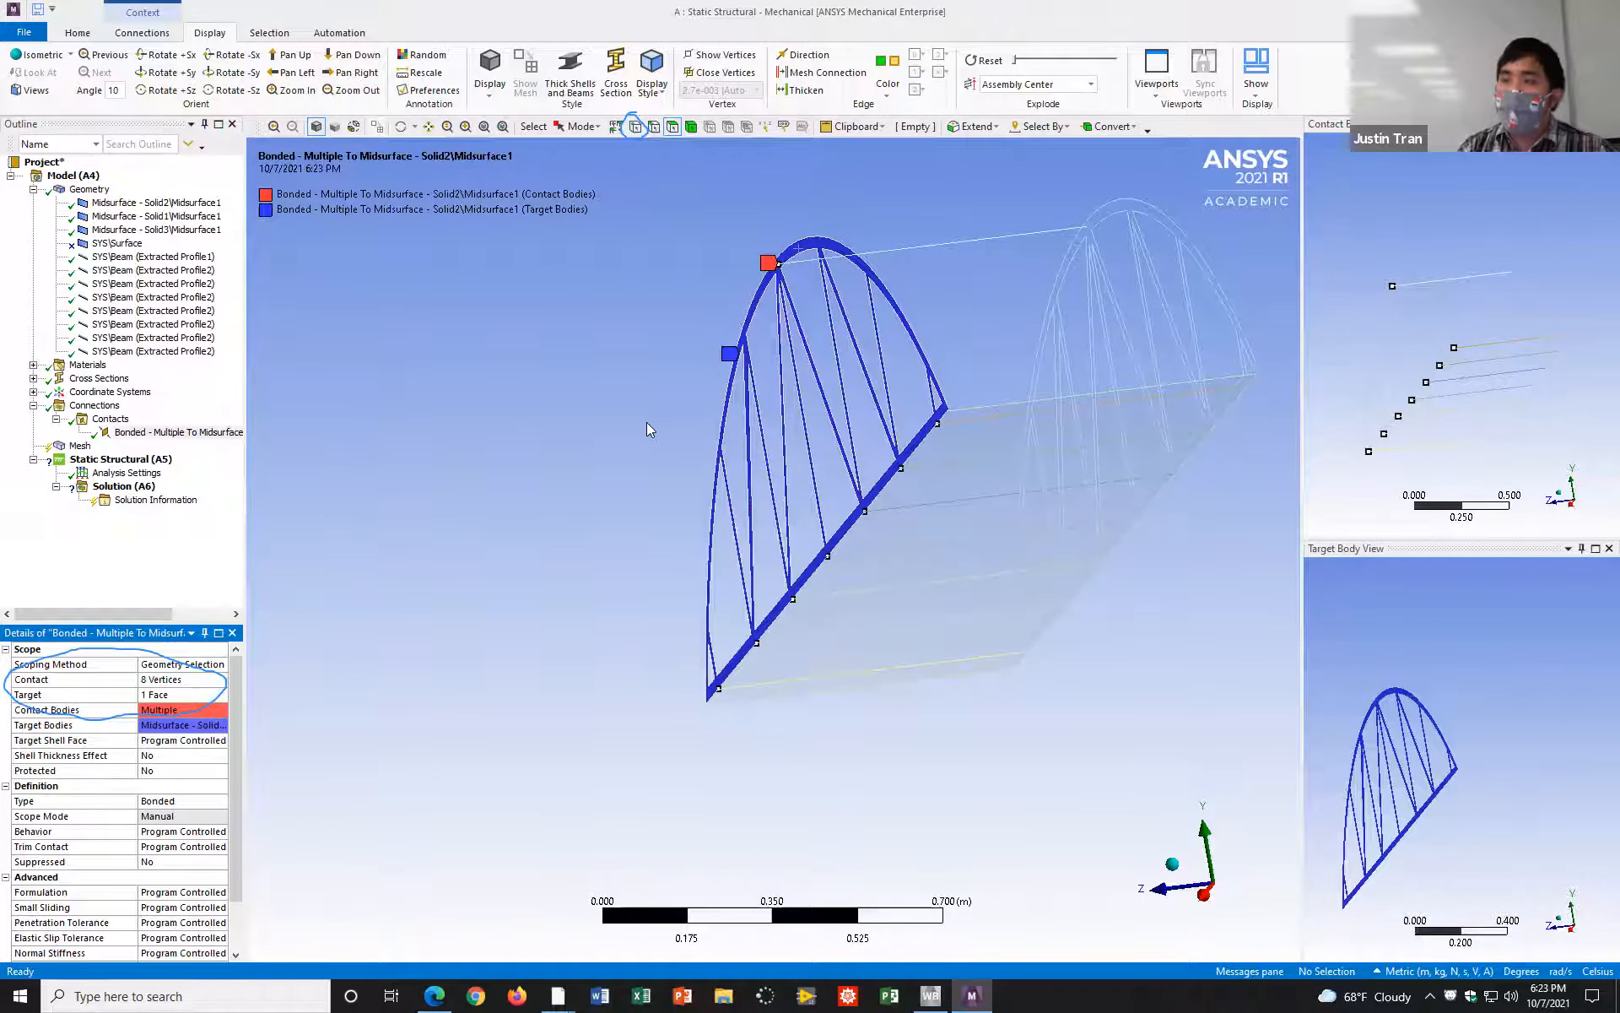
{"action": "mouse_move", "coordinate": [657, 318]}
{"action": "middle_mouse_down"}
{"action": "mouse_move", "coordinate": [687, 304]}
{"action": "mouse_move", "coordinate": [673, 289]}
{"action": "mouse_move", "coordinate": [656, 308]}
{"action": "middle_mouse_up"}
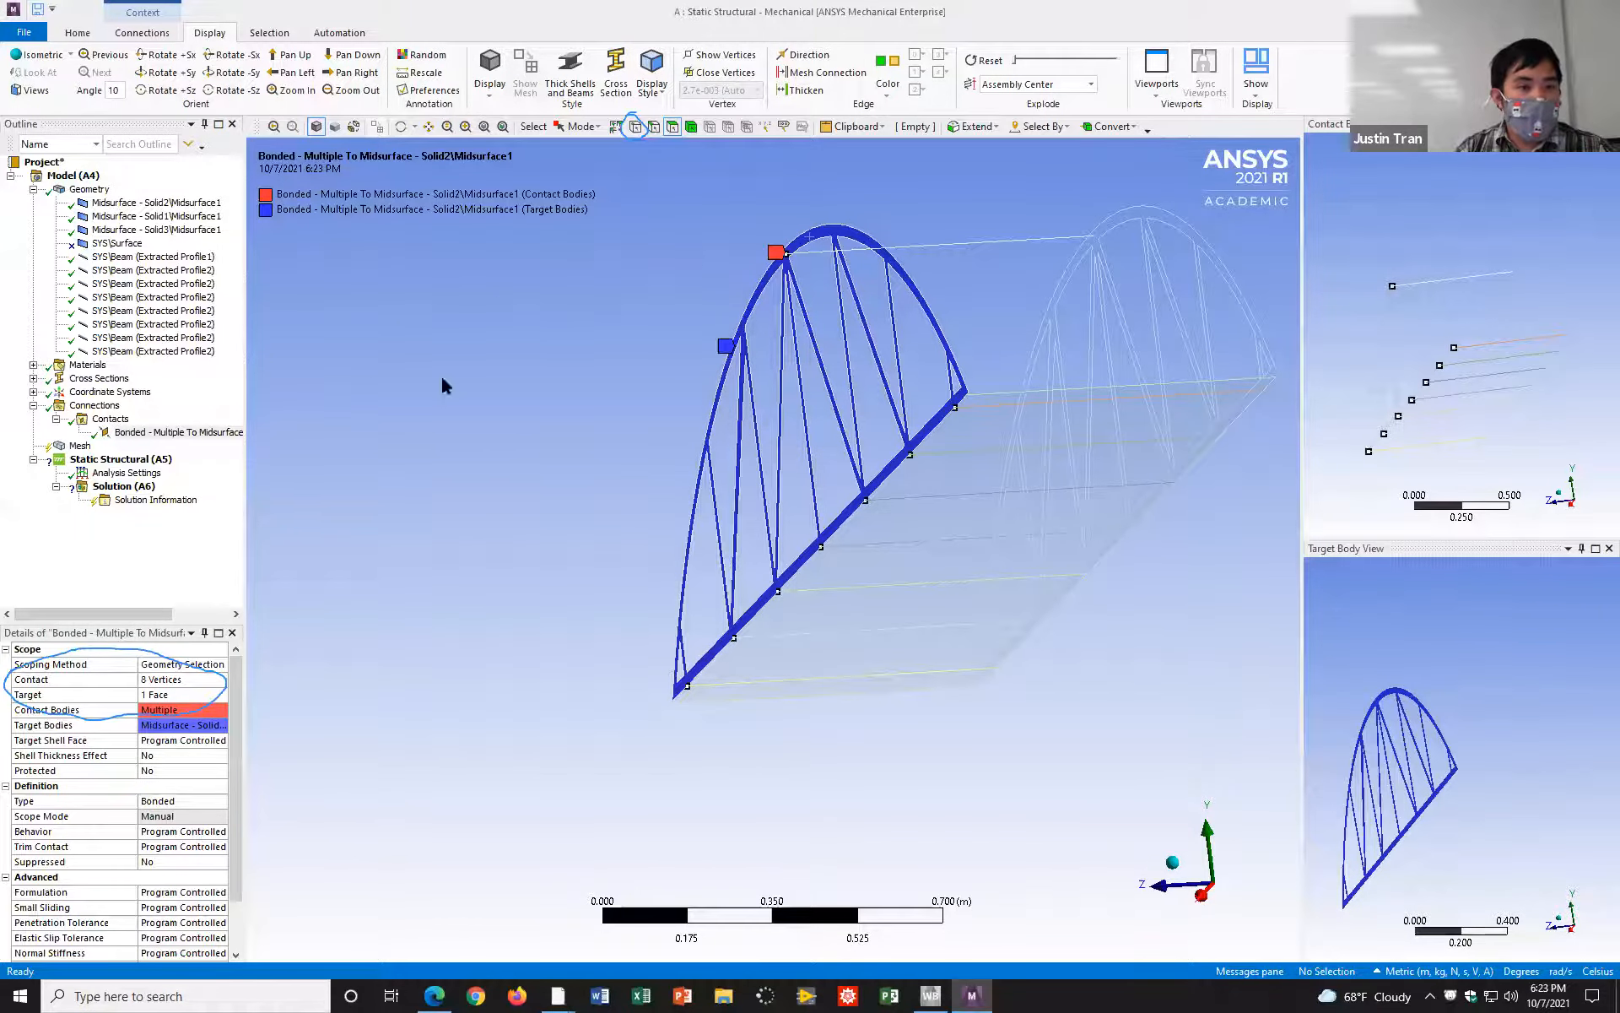
{"action": "right_click", "coordinate": [122, 422]}
{"action": "mouse_move", "coordinate": [243, 445]}
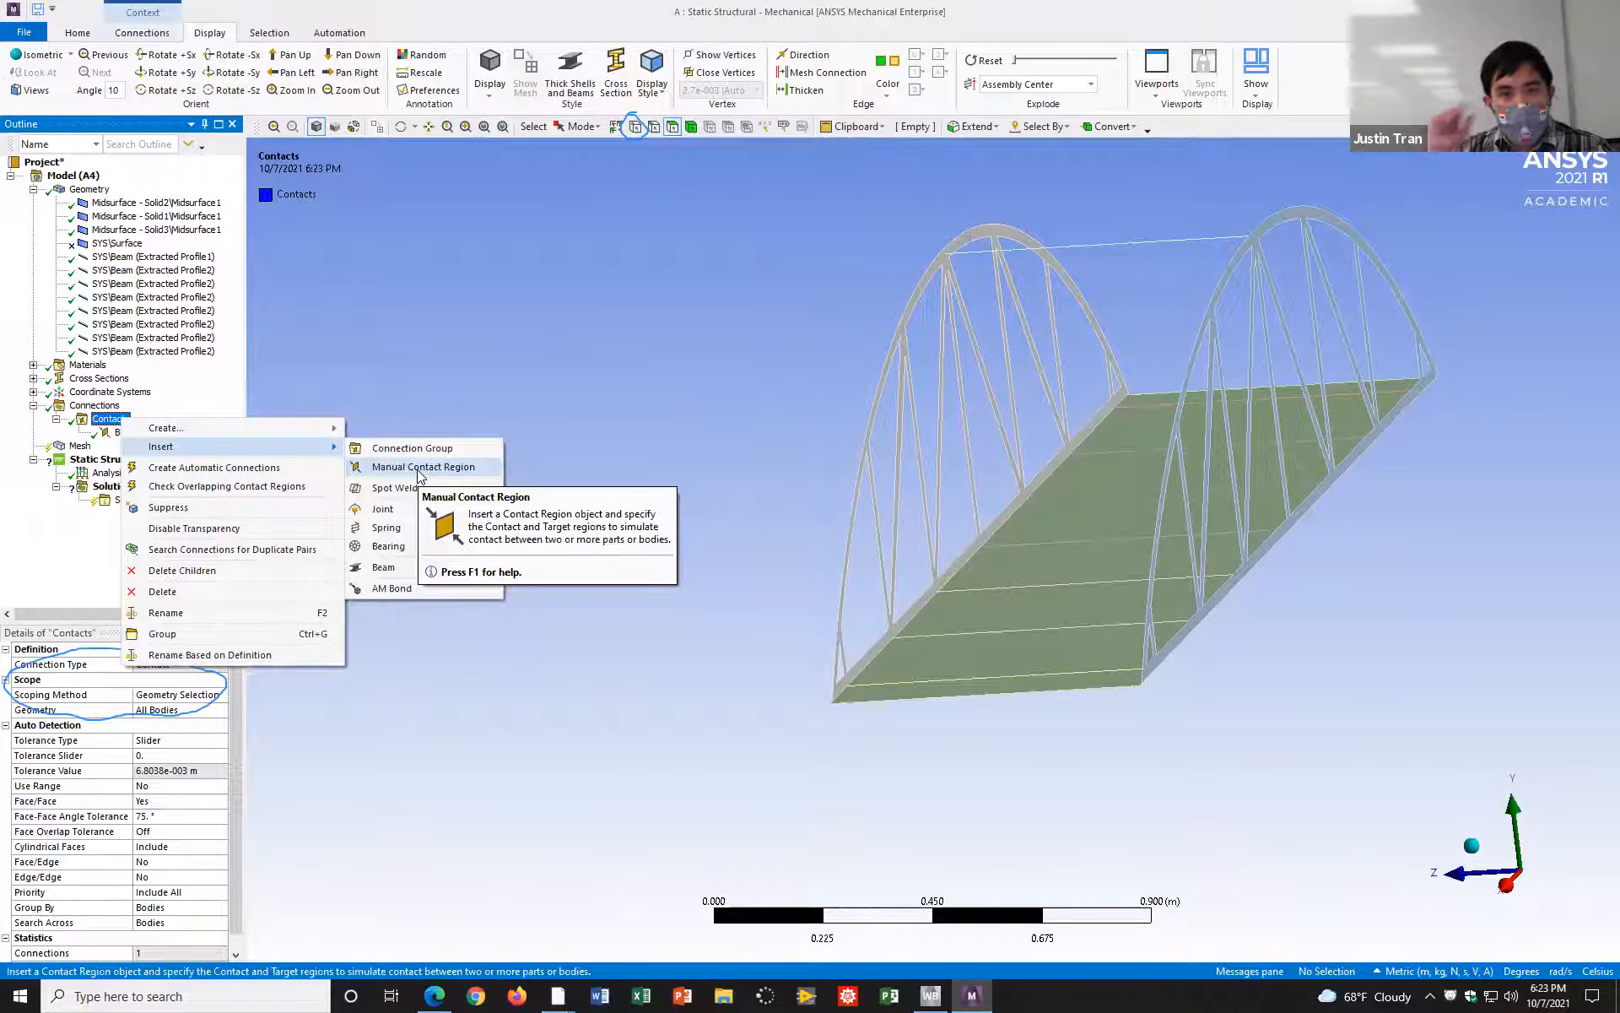
{"action": "left_click", "coordinate": [634, 256]}
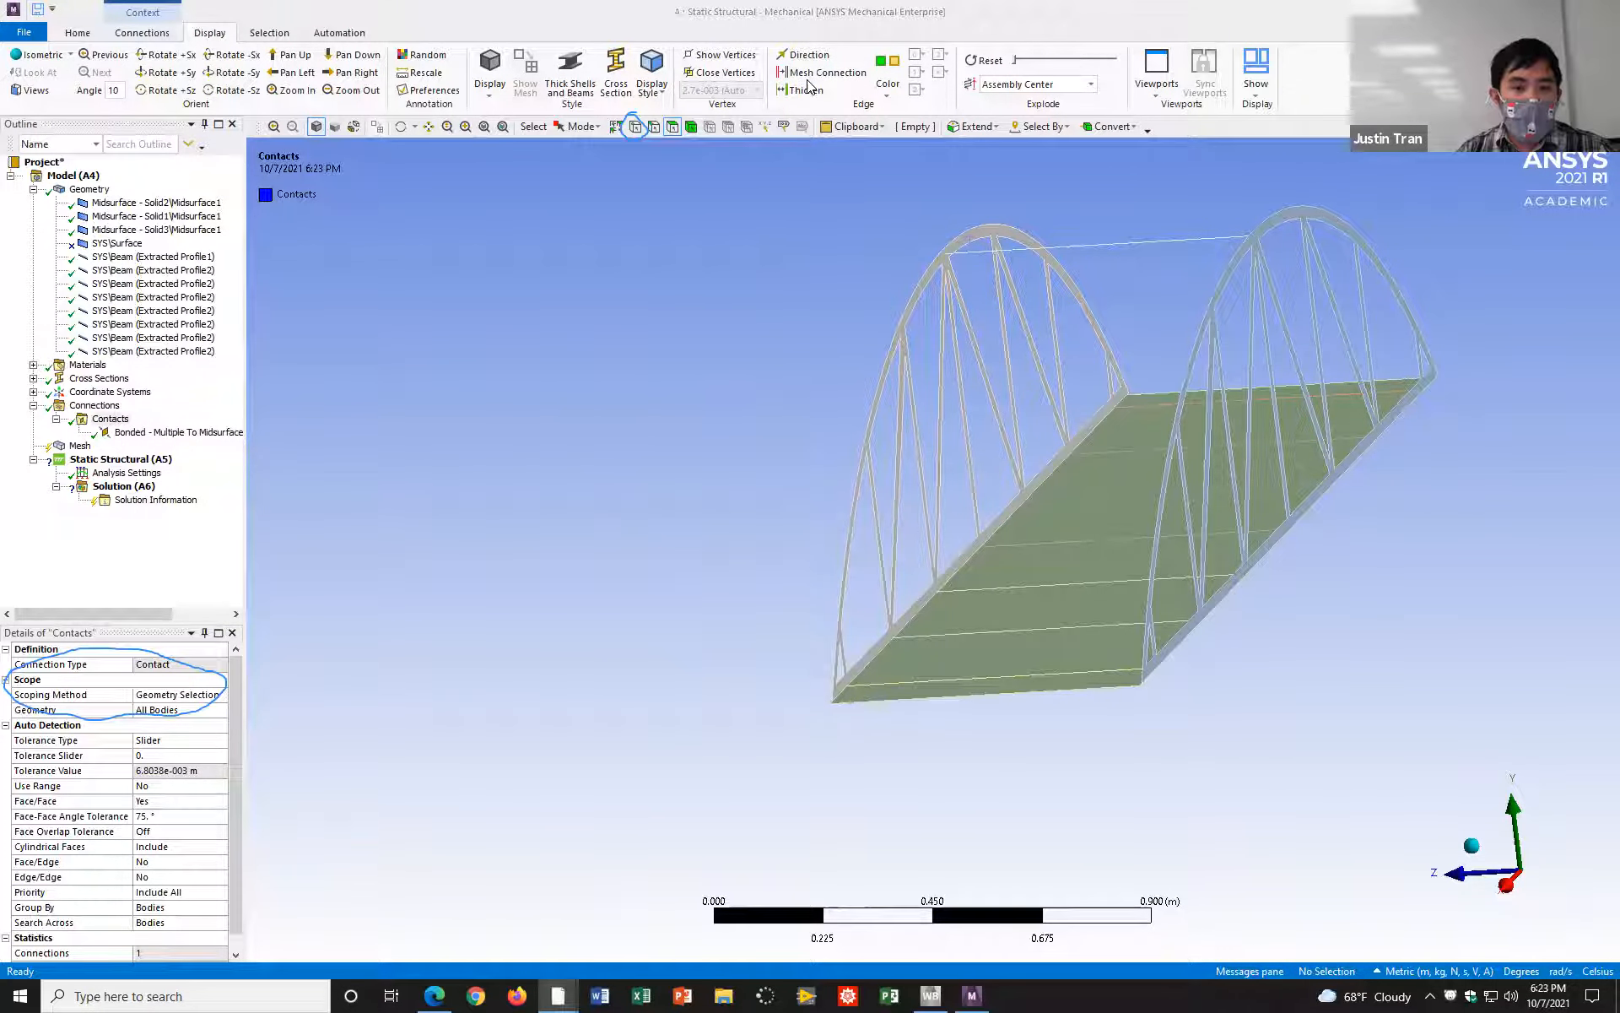
Step: Review the scoping details of the bonded contact region between the beam vertices and the Solid2 truss midsurface
{"action": "left_click", "coordinate": [173, 432]}
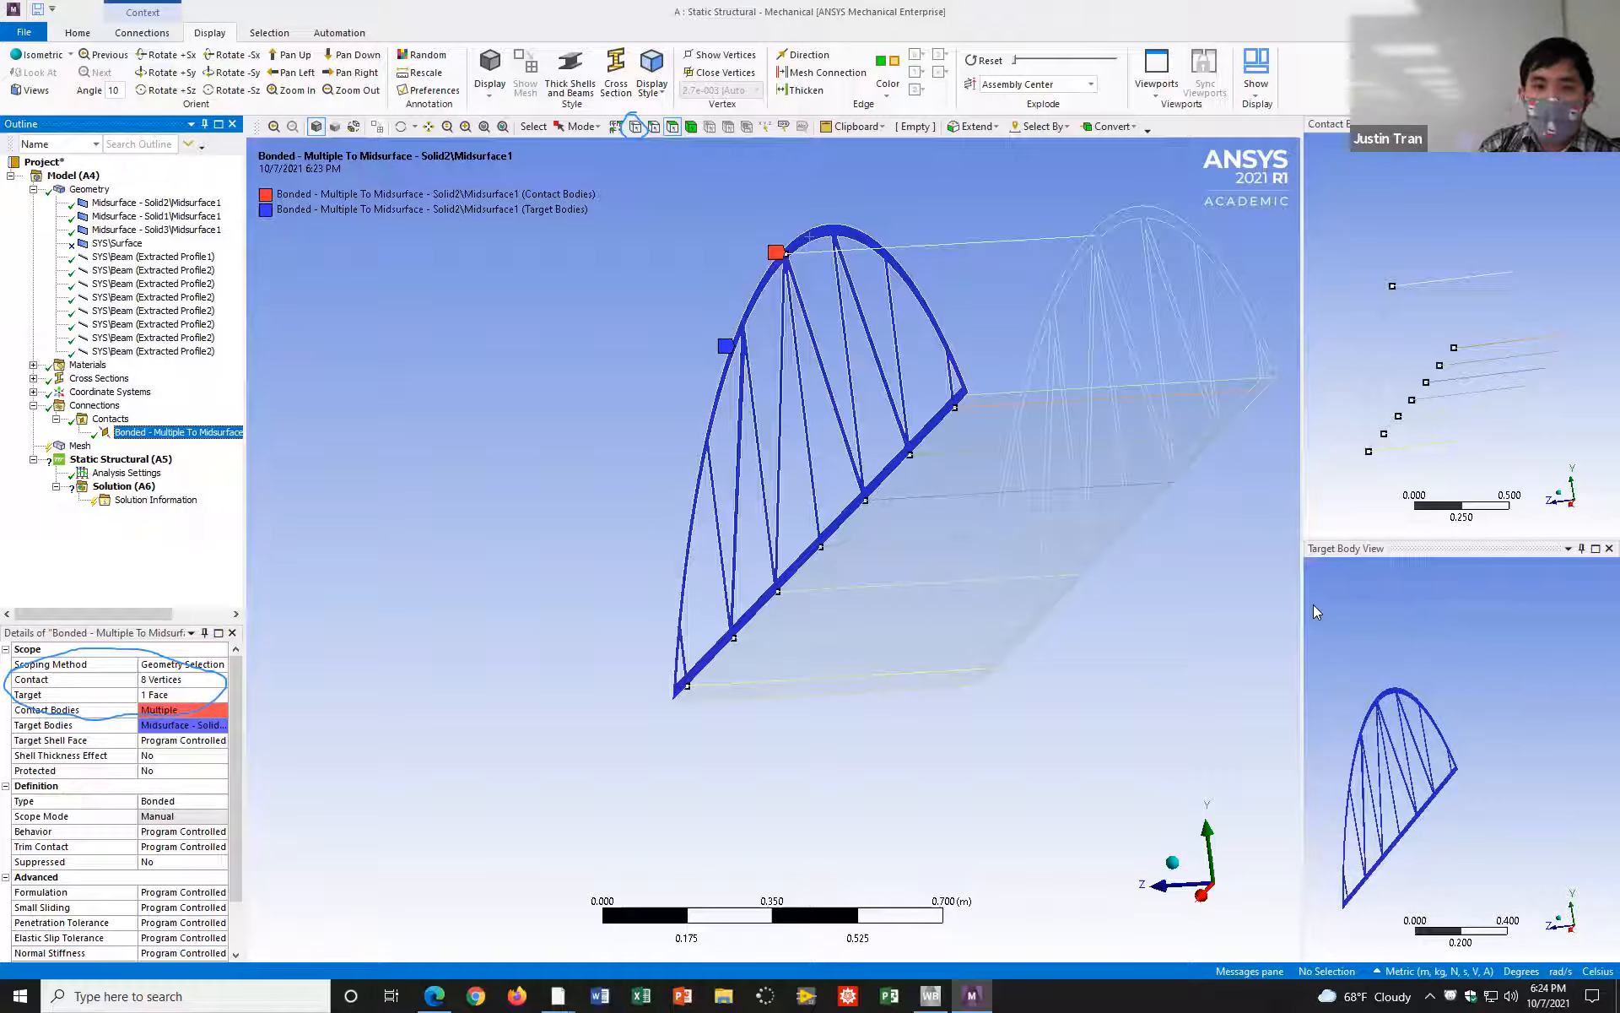
{"action": "left_click", "coordinate": [952, 185]}
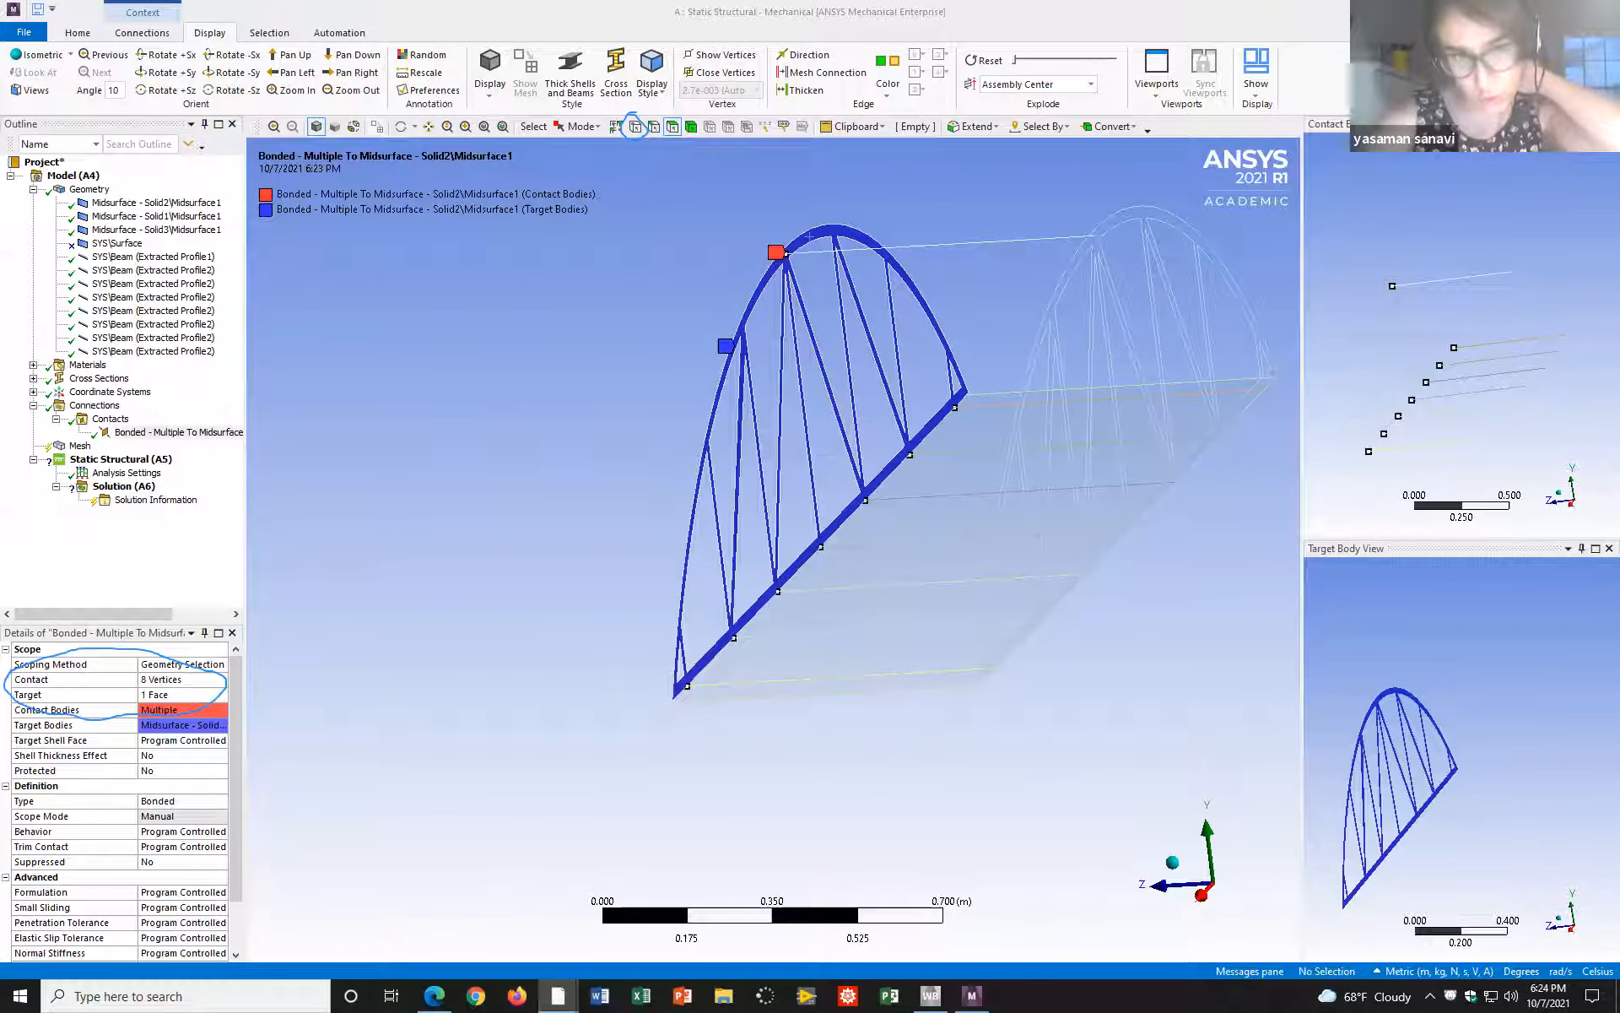
{"action": "left_click", "coordinate": [1458, 172]}
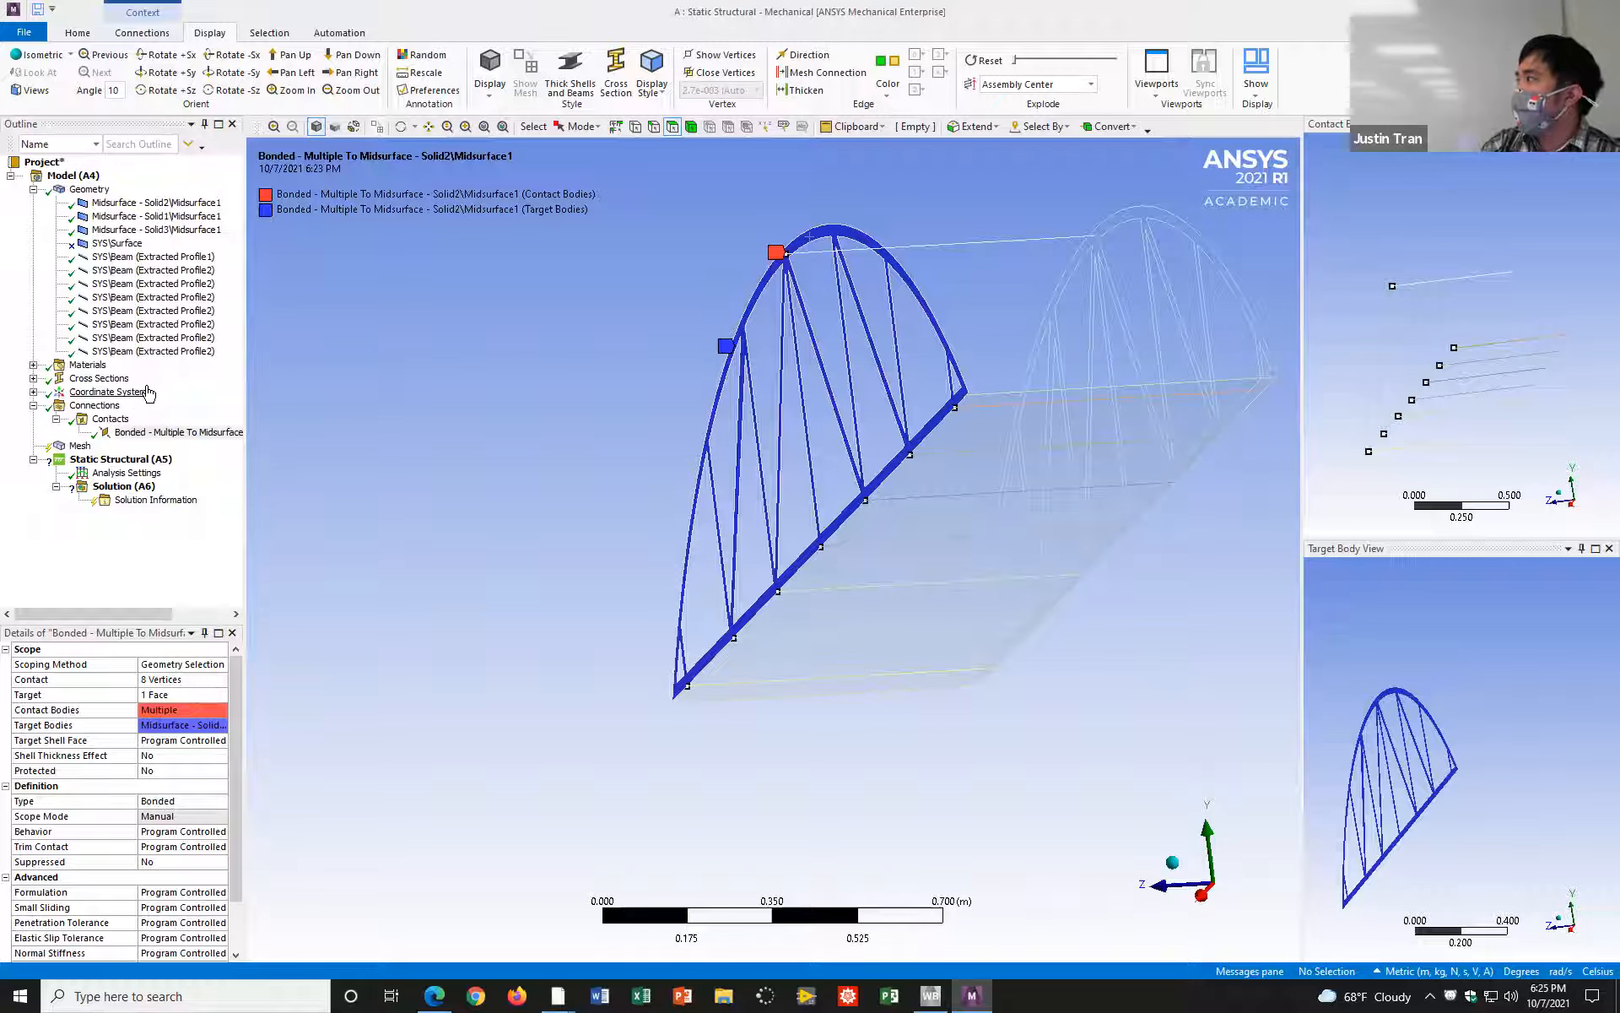
{"action": "left_click", "coordinate": [110, 419]}
{"action": "right_click", "coordinate": [127, 422]}
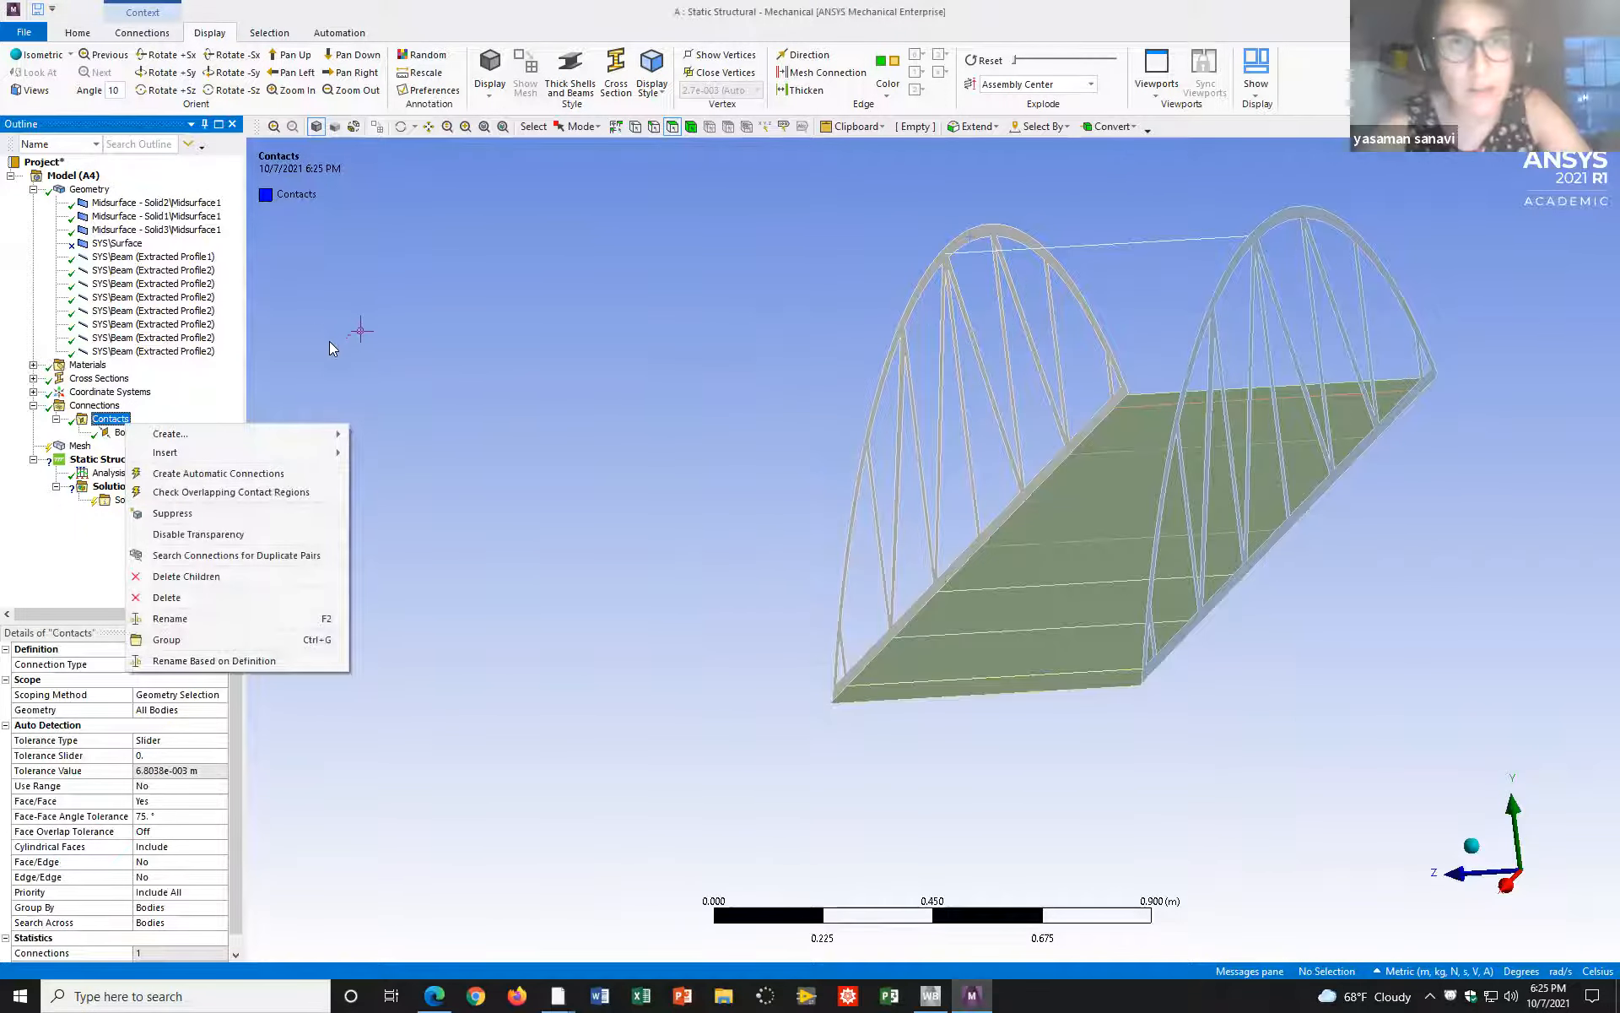
{"action": "left_click", "coordinate": [756, 83]}
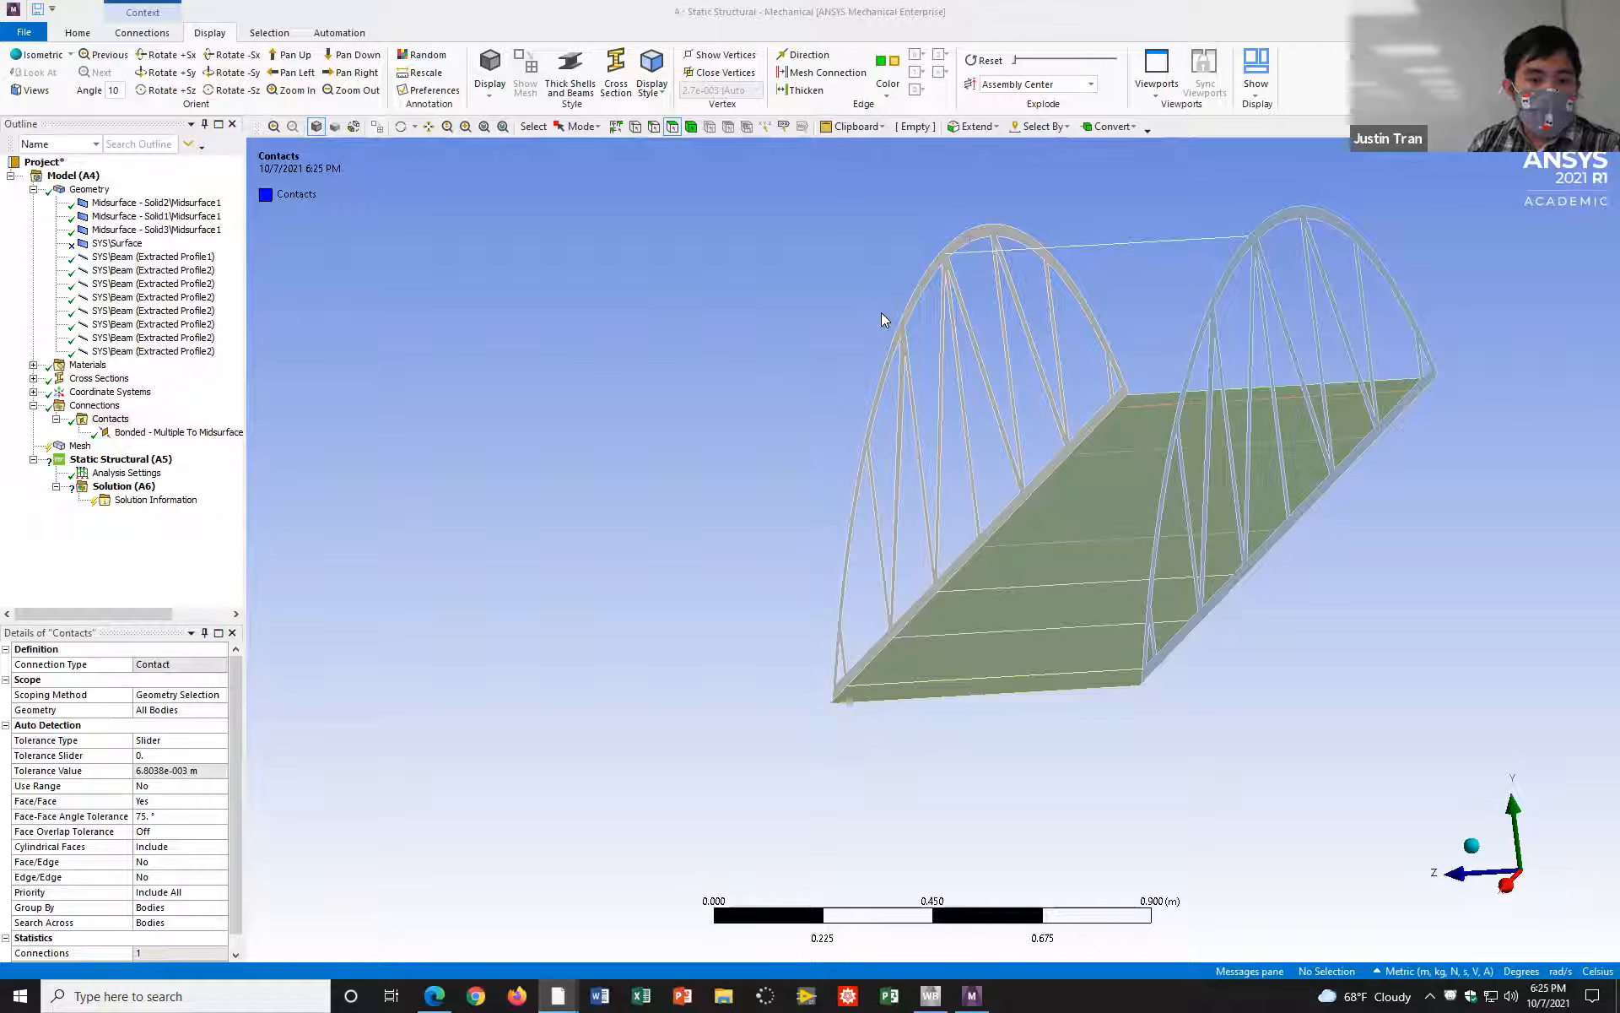
{"action": "middle_click_drag", "start_coordinate": [777, 301], "coordinate": [894, 308]}
{"action": "middle_click_drag", "start_coordinate": [967, 265], "coordinate": [828, 332]}
{"action": "left_click", "coordinate": [1008, 291]}
{"action": "left_click", "coordinate": [835, 322]}
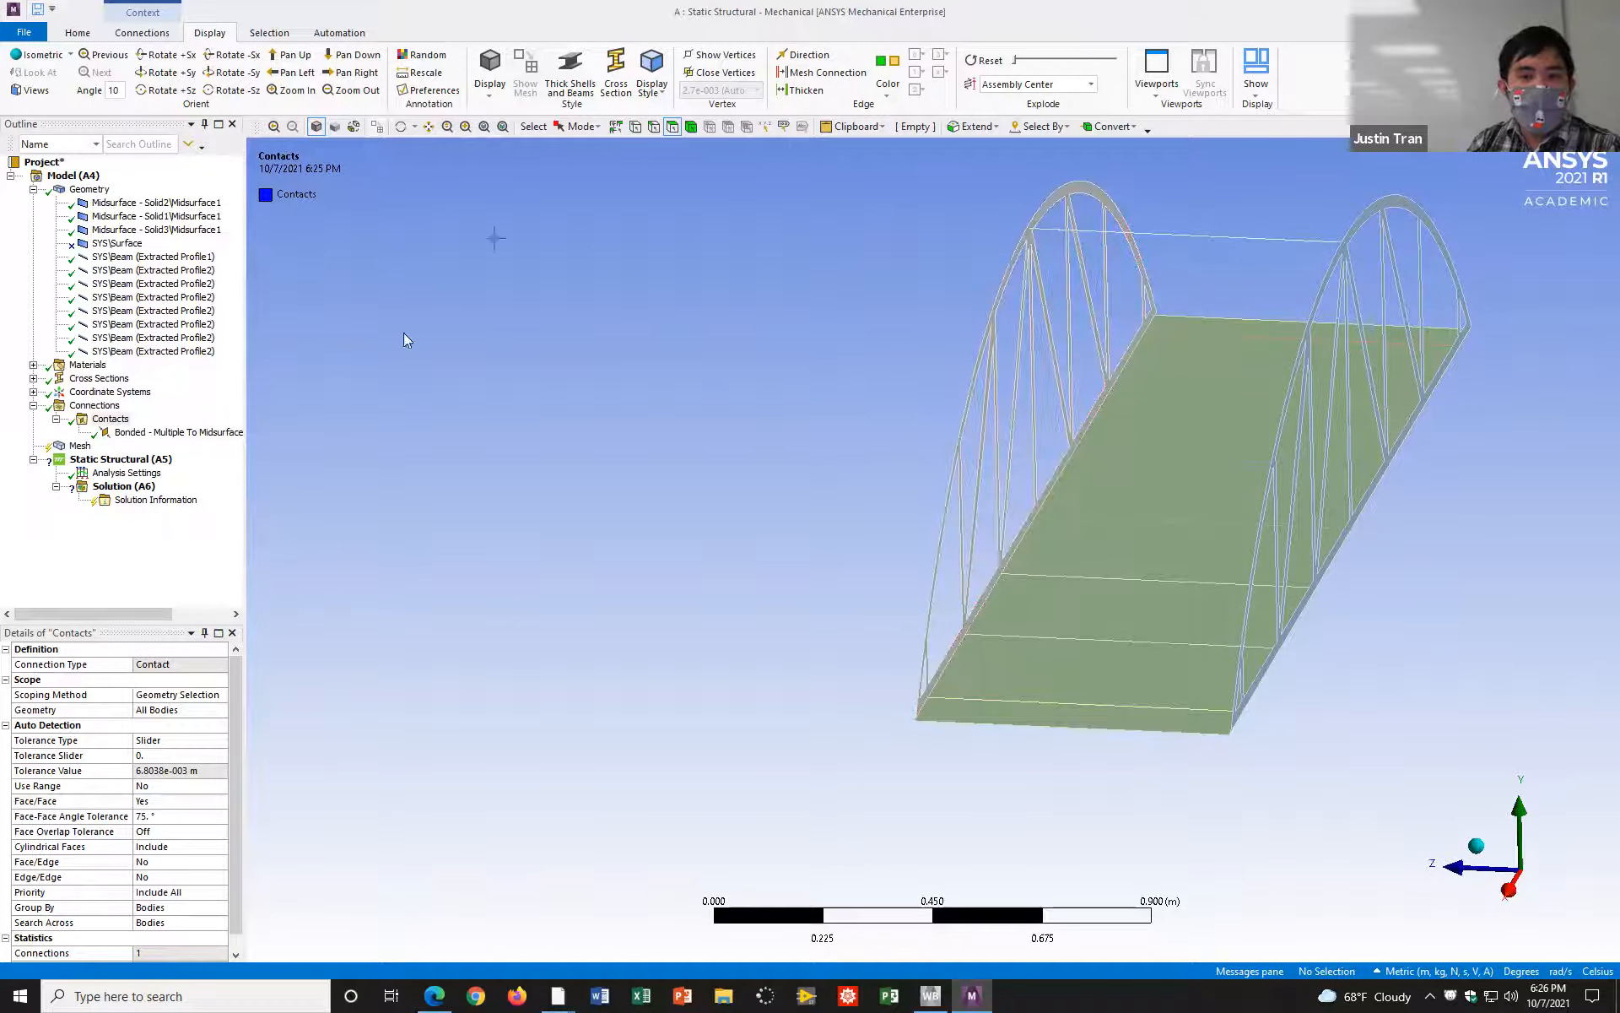
Step: Insert a second manual contact region under Contacts for the opposite truss
{"action": "middle_click_drag", "start_coordinate": [812, 249], "coordinate": [920, 264]}
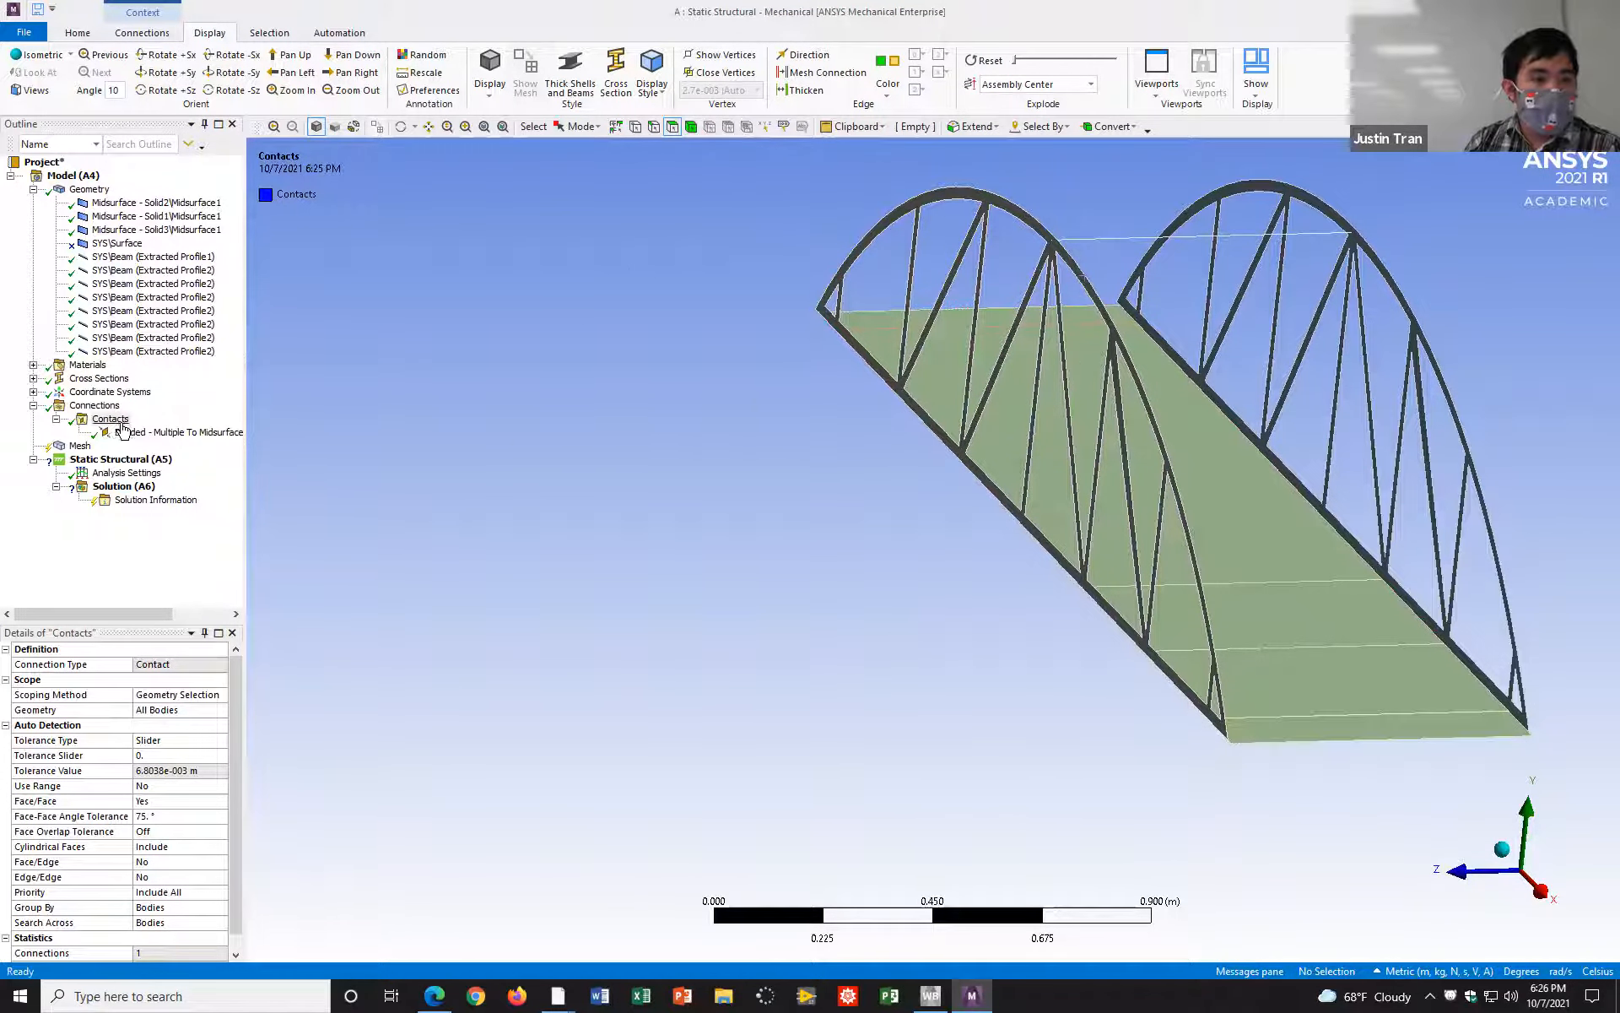
{"action": "right_click", "coordinate": [124, 420]}
{"action": "mouse_move", "coordinate": [211, 449]}
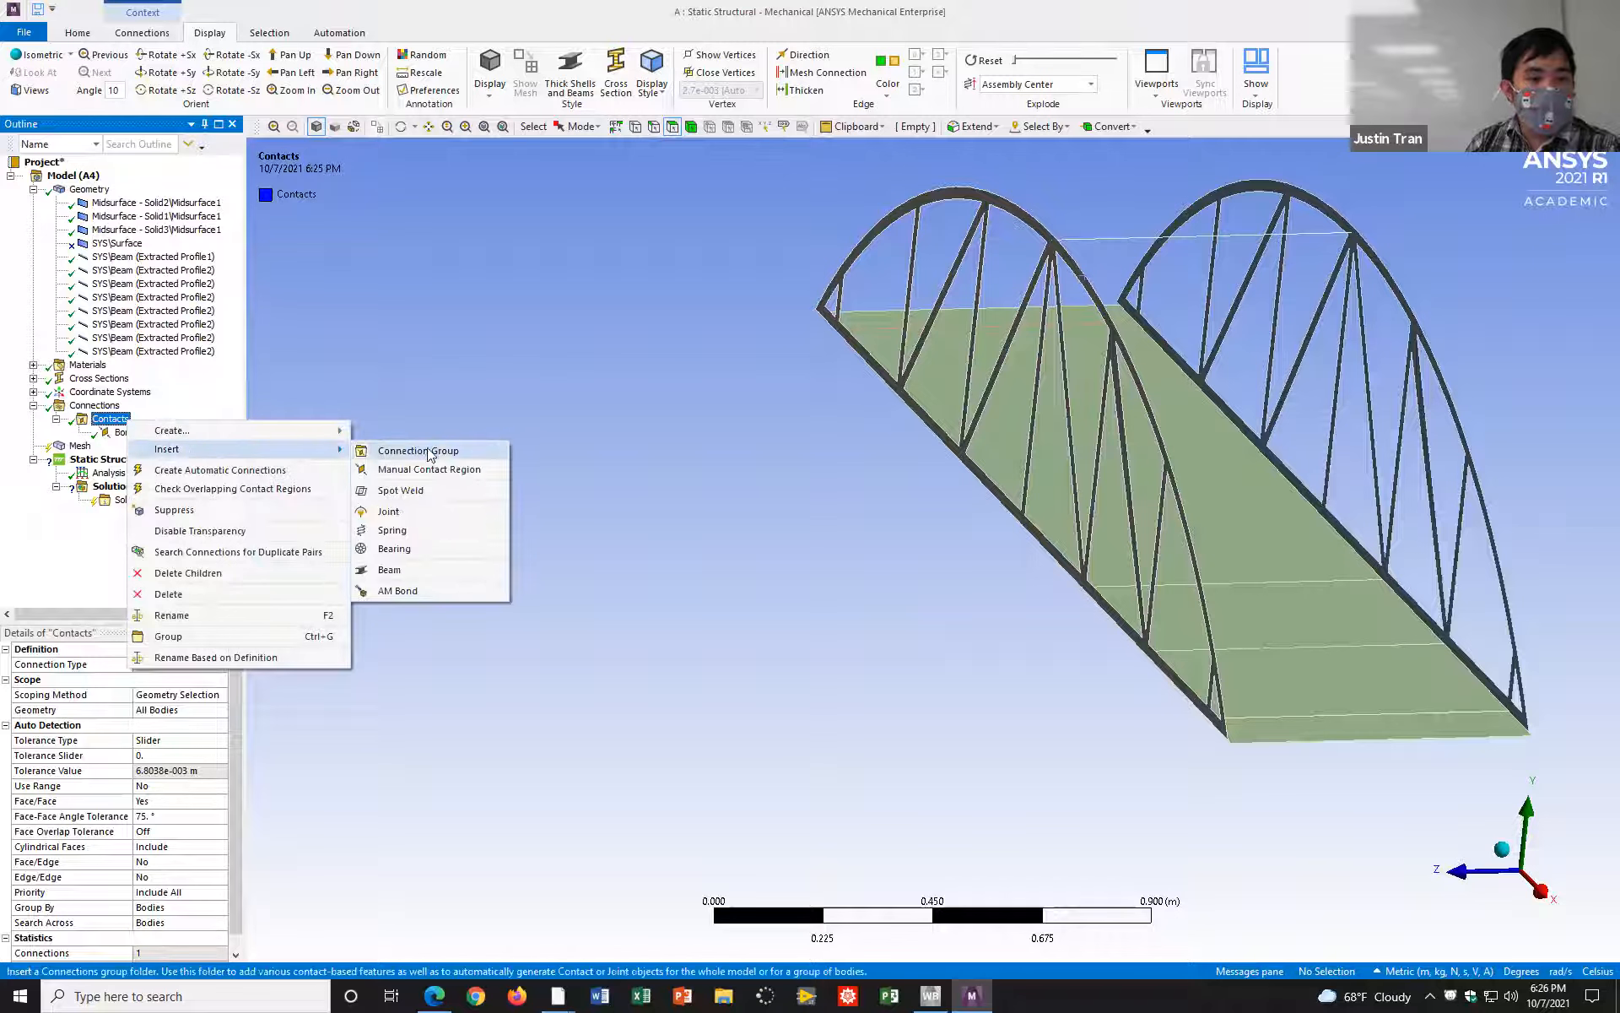
{"action": "left_click", "coordinate": [456, 469]}
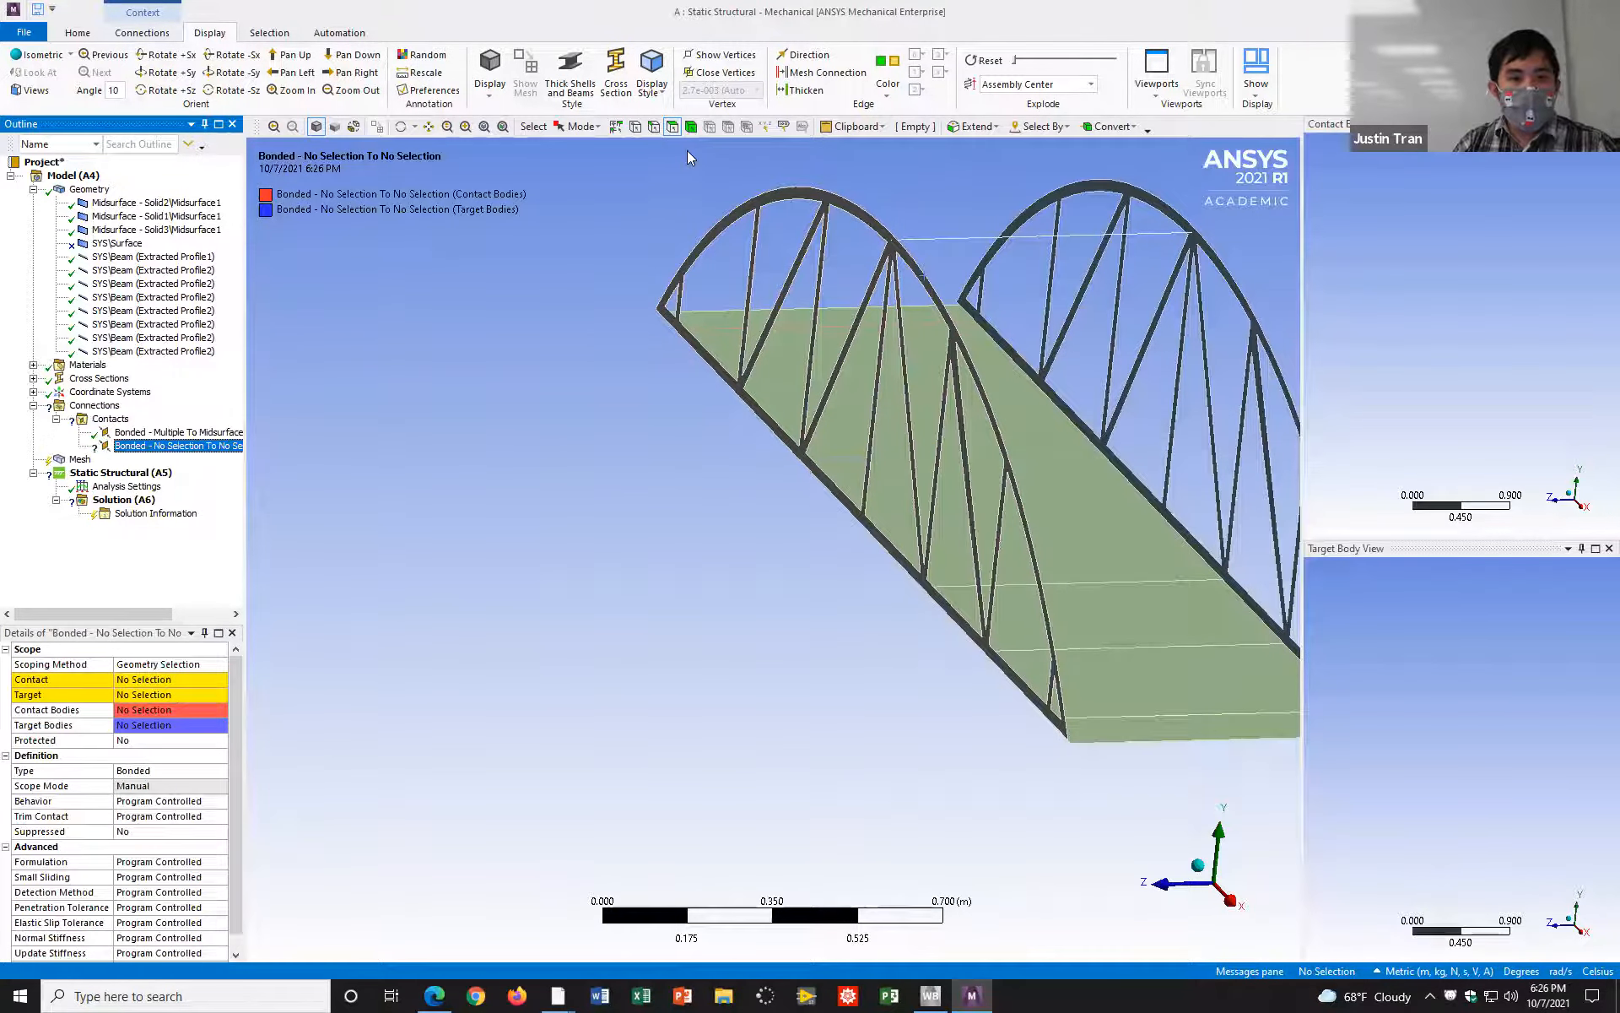
Step: Assign the upper crossbeam's end vertex and the seven road crossbeam end vertices on the Solid1 truss midsurface as the region's Contact
{"action": "left_click", "coordinate": [637, 129]}
{"action": "middle_click_drag", "start_coordinate": [1186, 269], "coordinate": [931, 345], "text": "ctrl"}
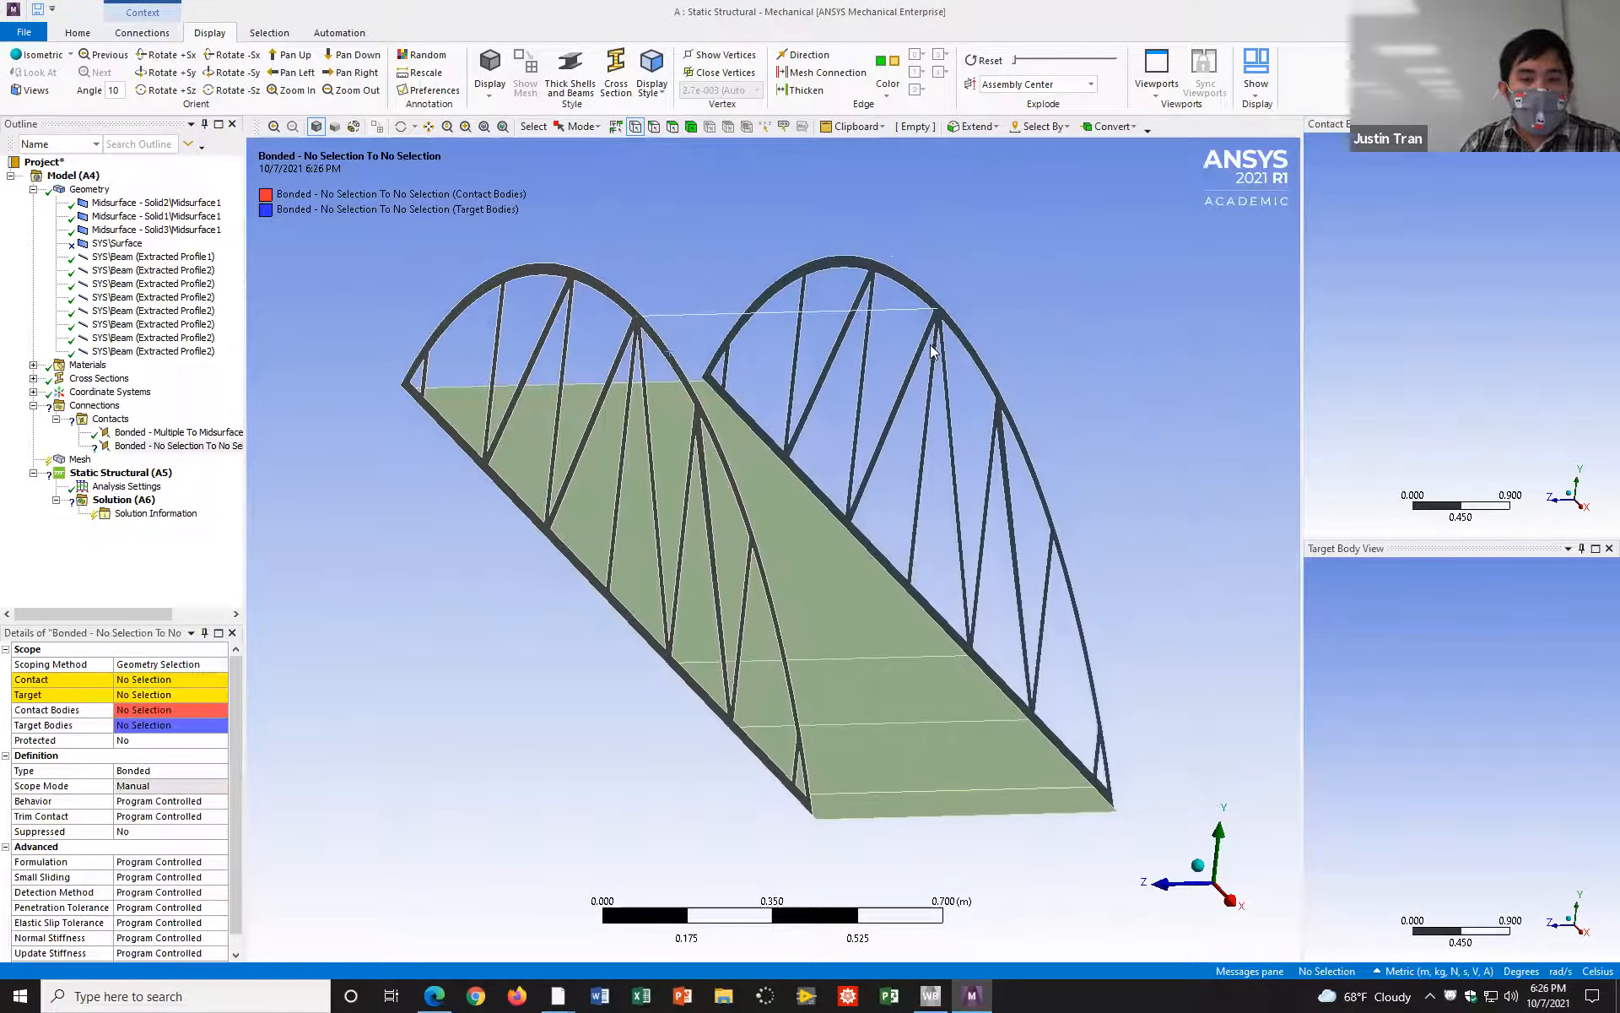
{"action": "scroll", "coordinate": [953, 316], "scroll_direction": "up", "scroll_amount": 1}
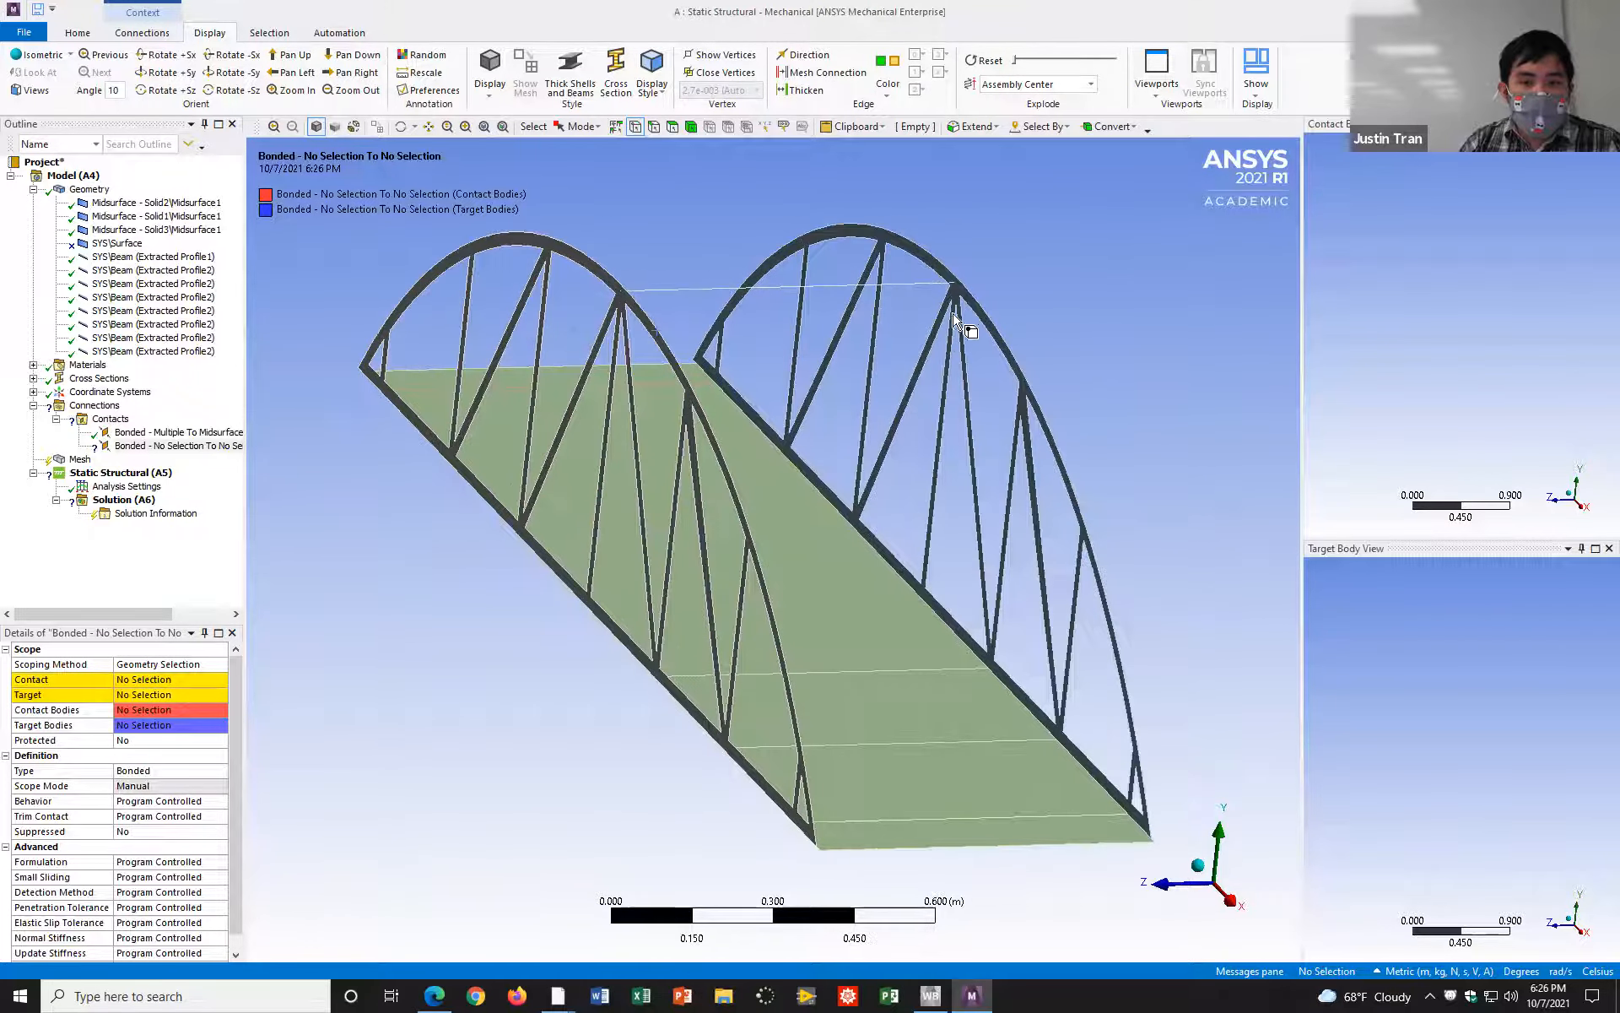
{"action": "left_click", "coordinate": [955, 283]}
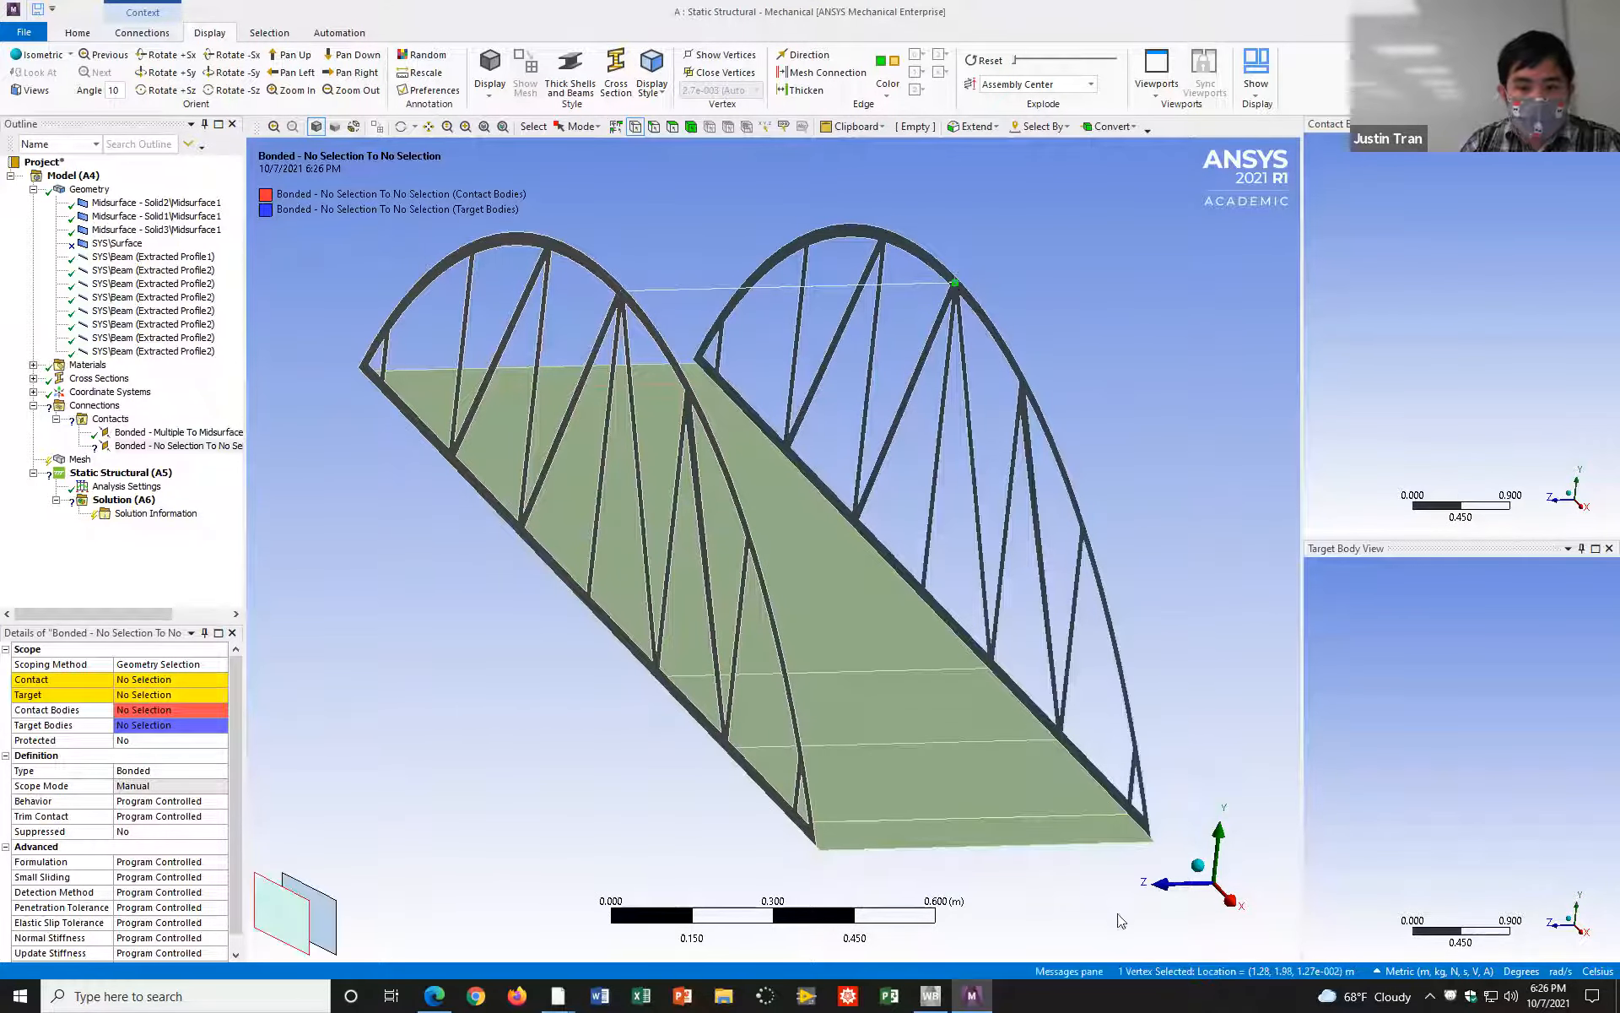
{"action": "left_click", "coordinate": [1127, 815], "text": "ctrl"}
{"action": "left_click", "coordinate": [1056, 741], "text": "ctrl"}
{"action": "left_click", "coordinate": [924, 598], "text": "ctrl"}
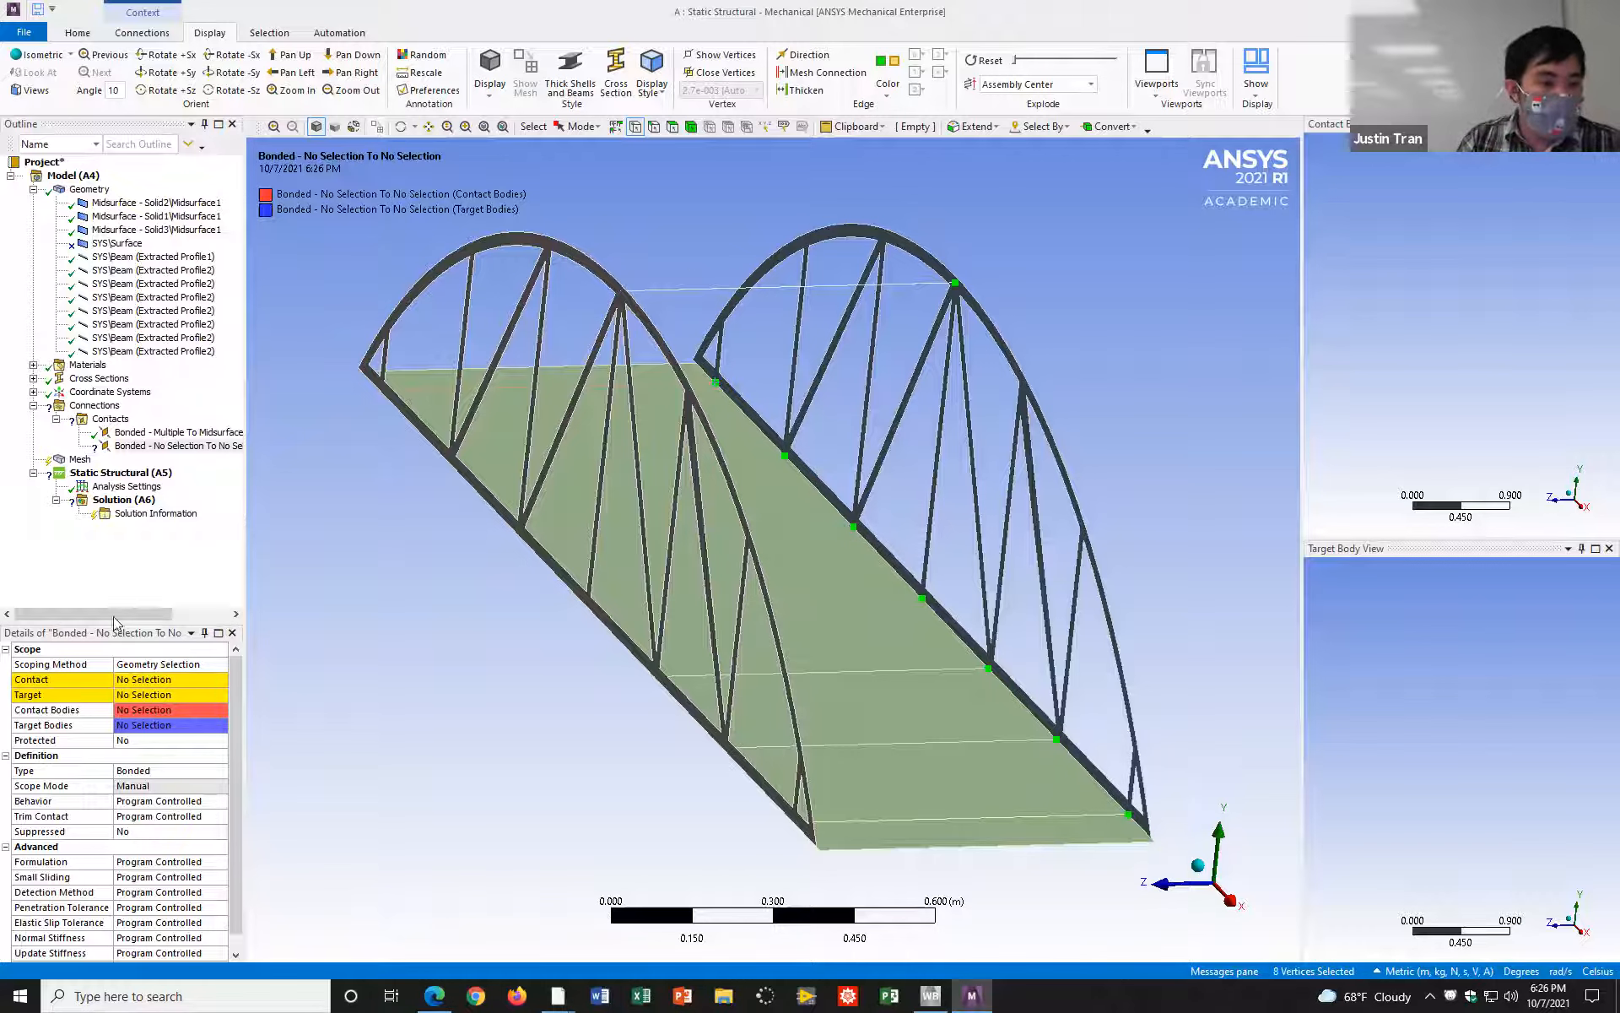
{"action": "left_click", "coordinate": [139, 679]}
{"action": "left_click", "coordinate": [140, 679]}
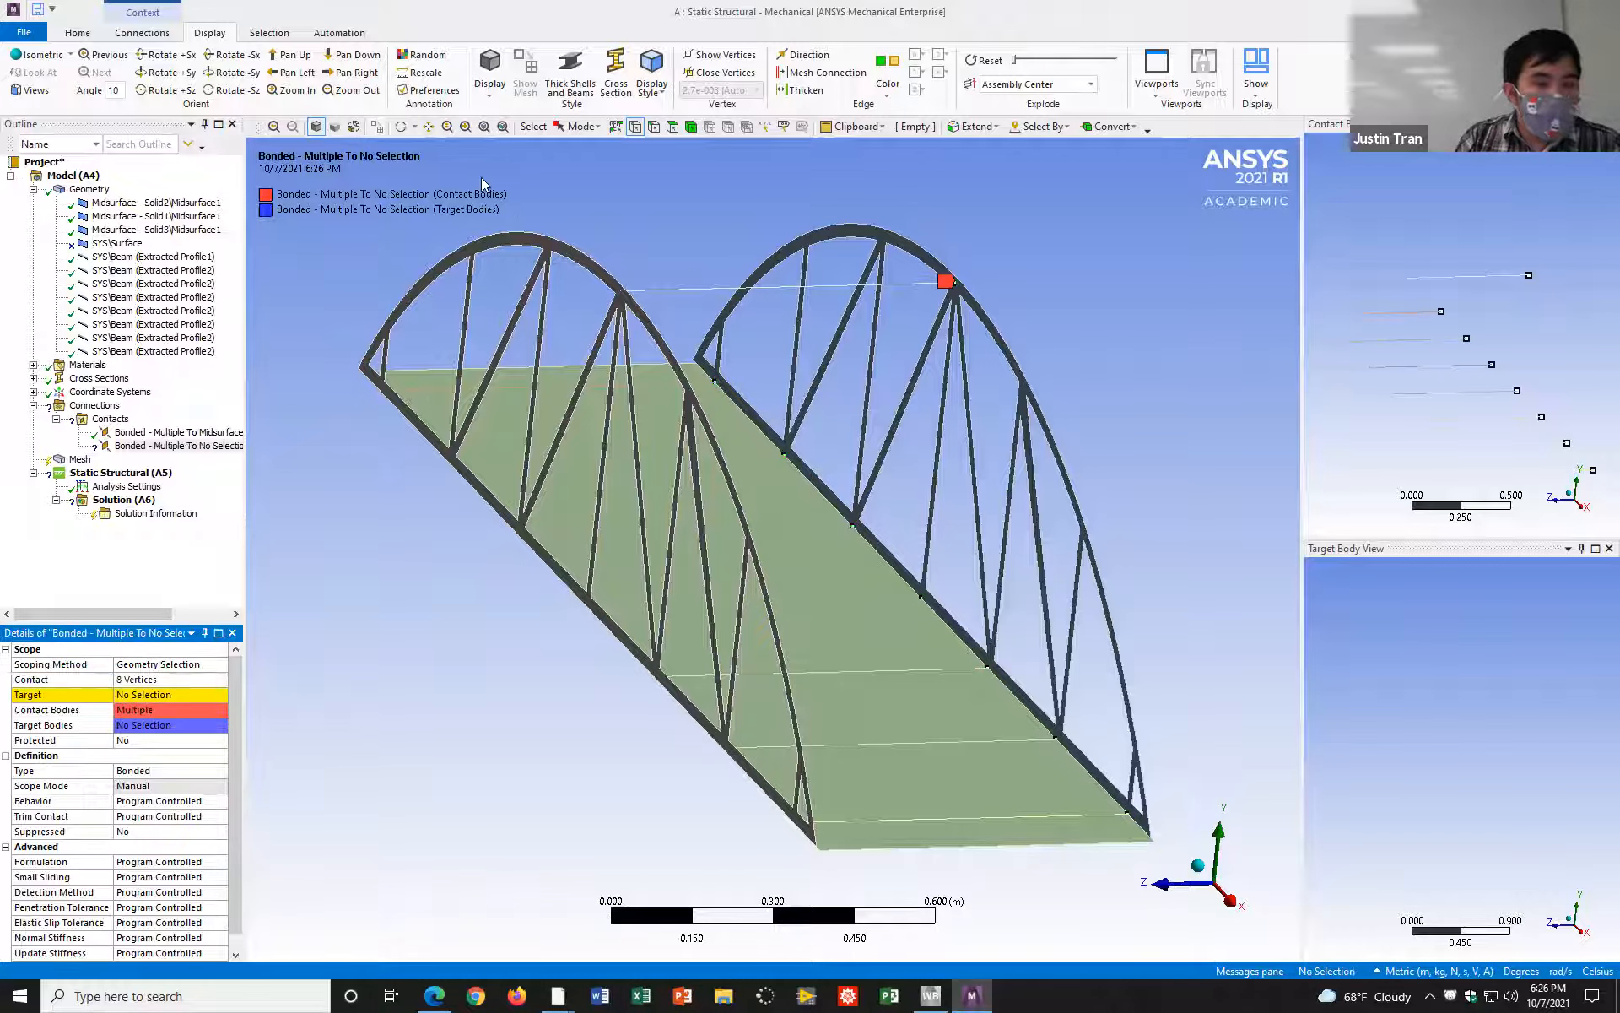
Step: Switch to face selection and assign the Solid1 truss midsurface's face as the bonded region's Target
{"action": "left_click", "coordinate": [672, 127]}
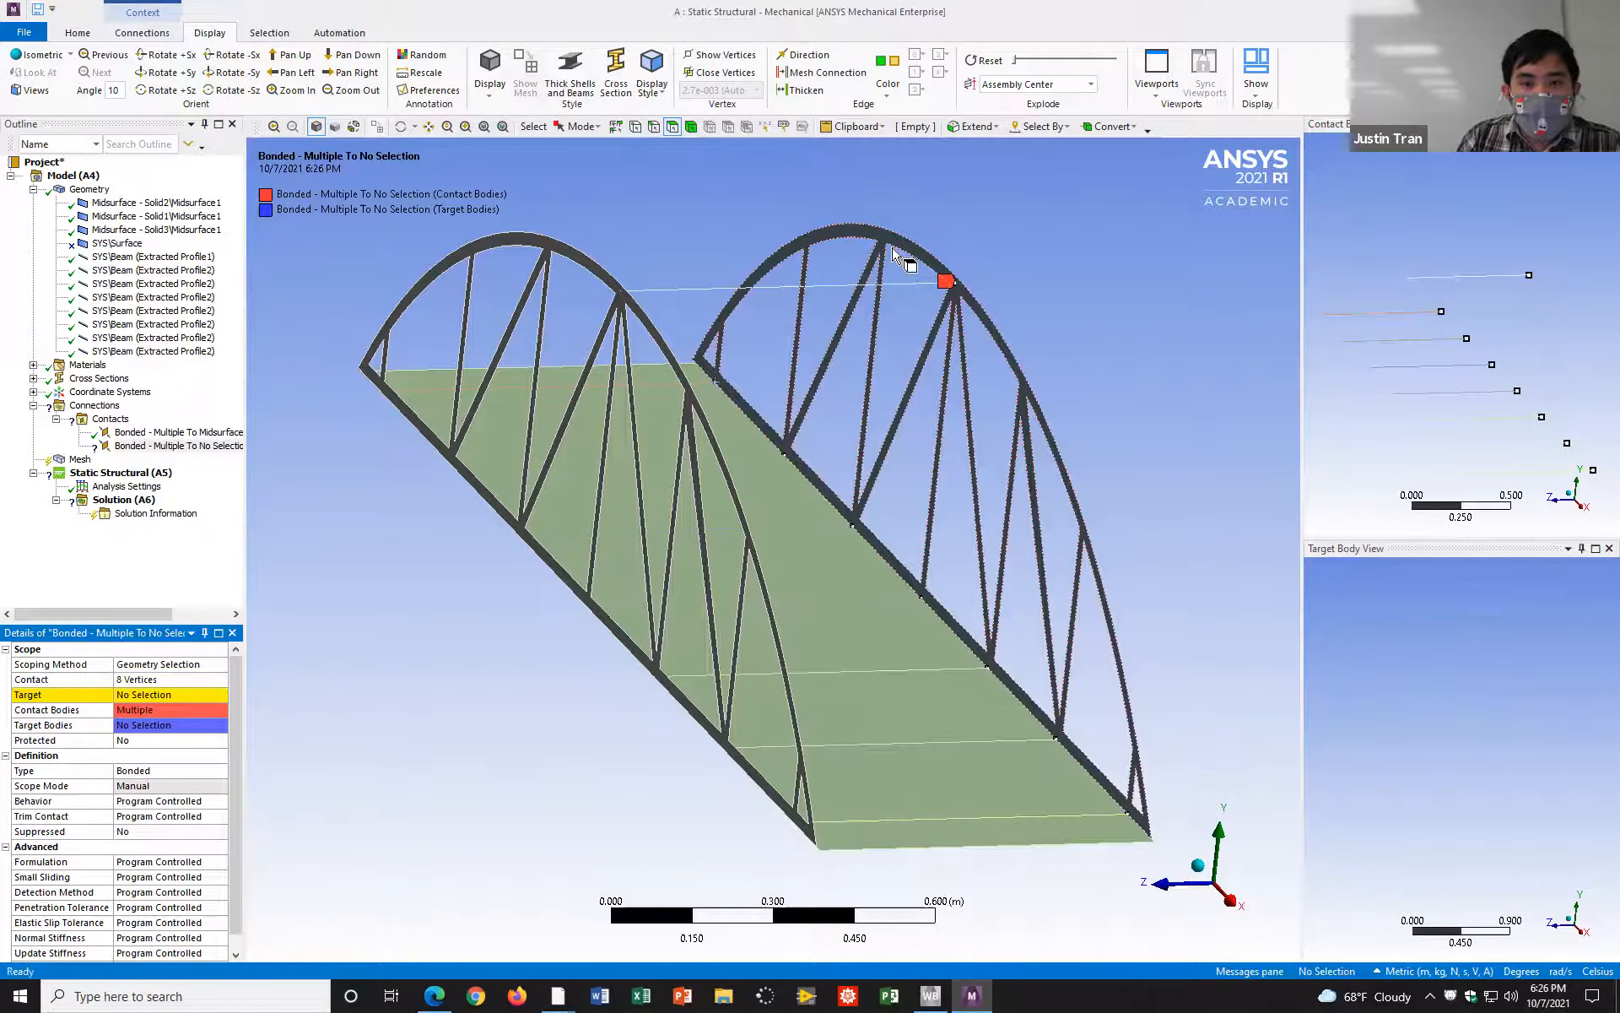
{"action": "left_click", "coordinate": [915, 257]}
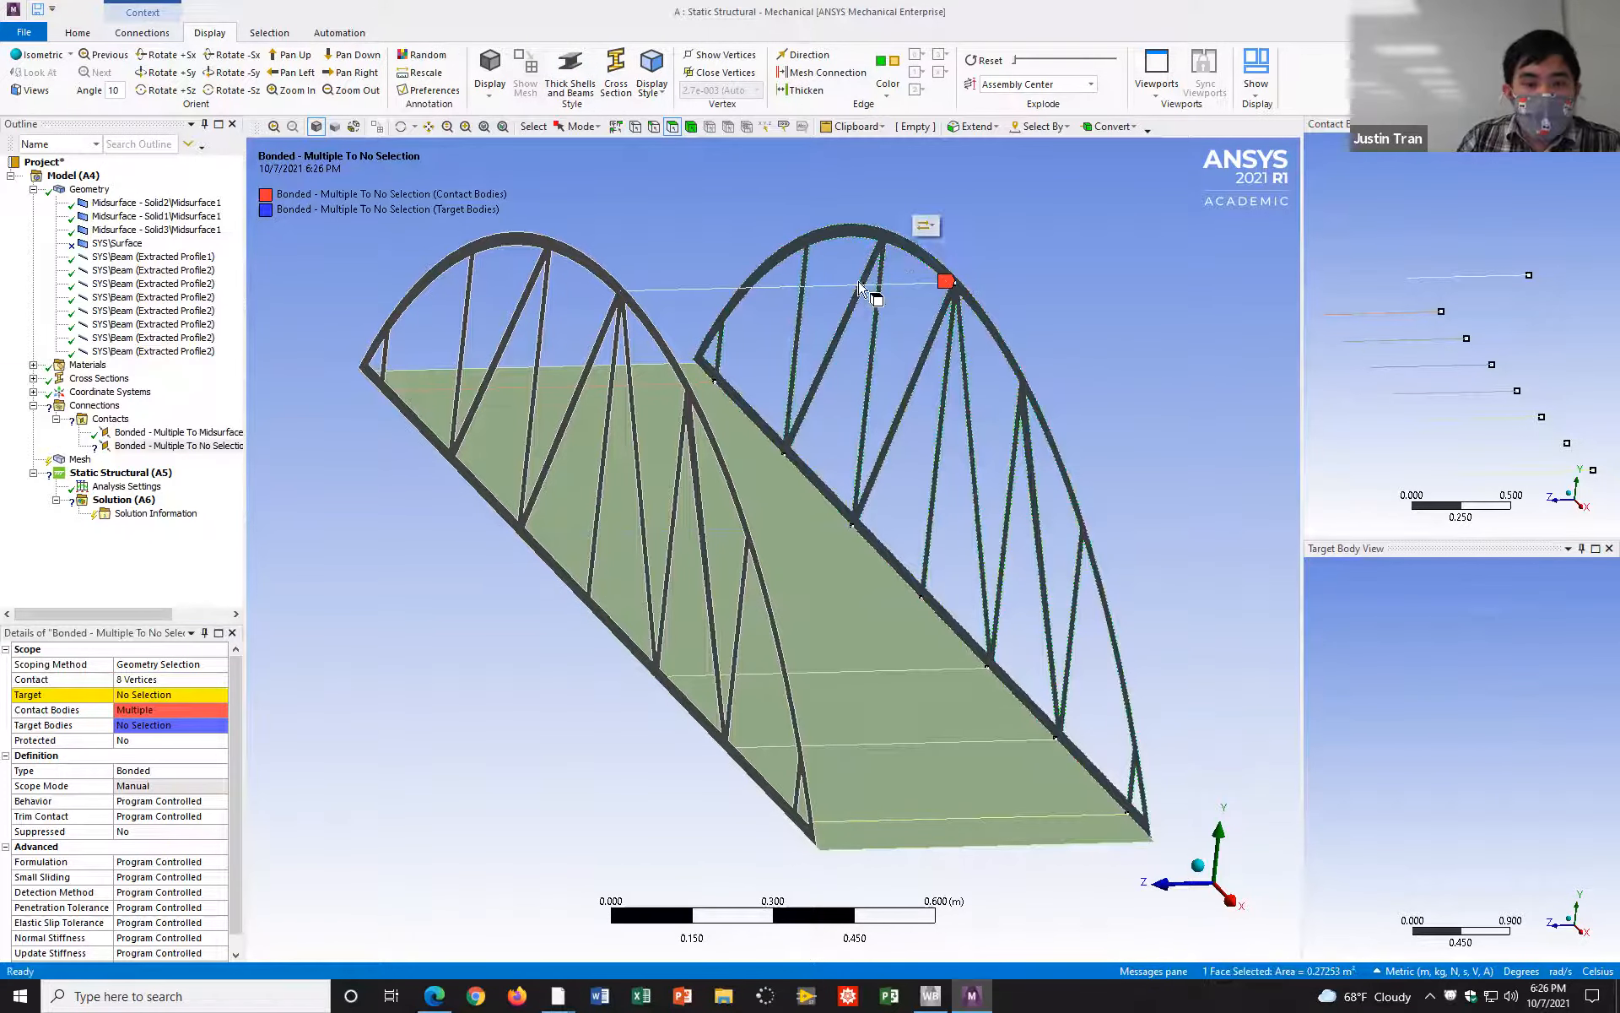
{"action": "left_click", "coordinate": [149, 695]}
{"action": "left_click", "coordinate": [149, 695]}
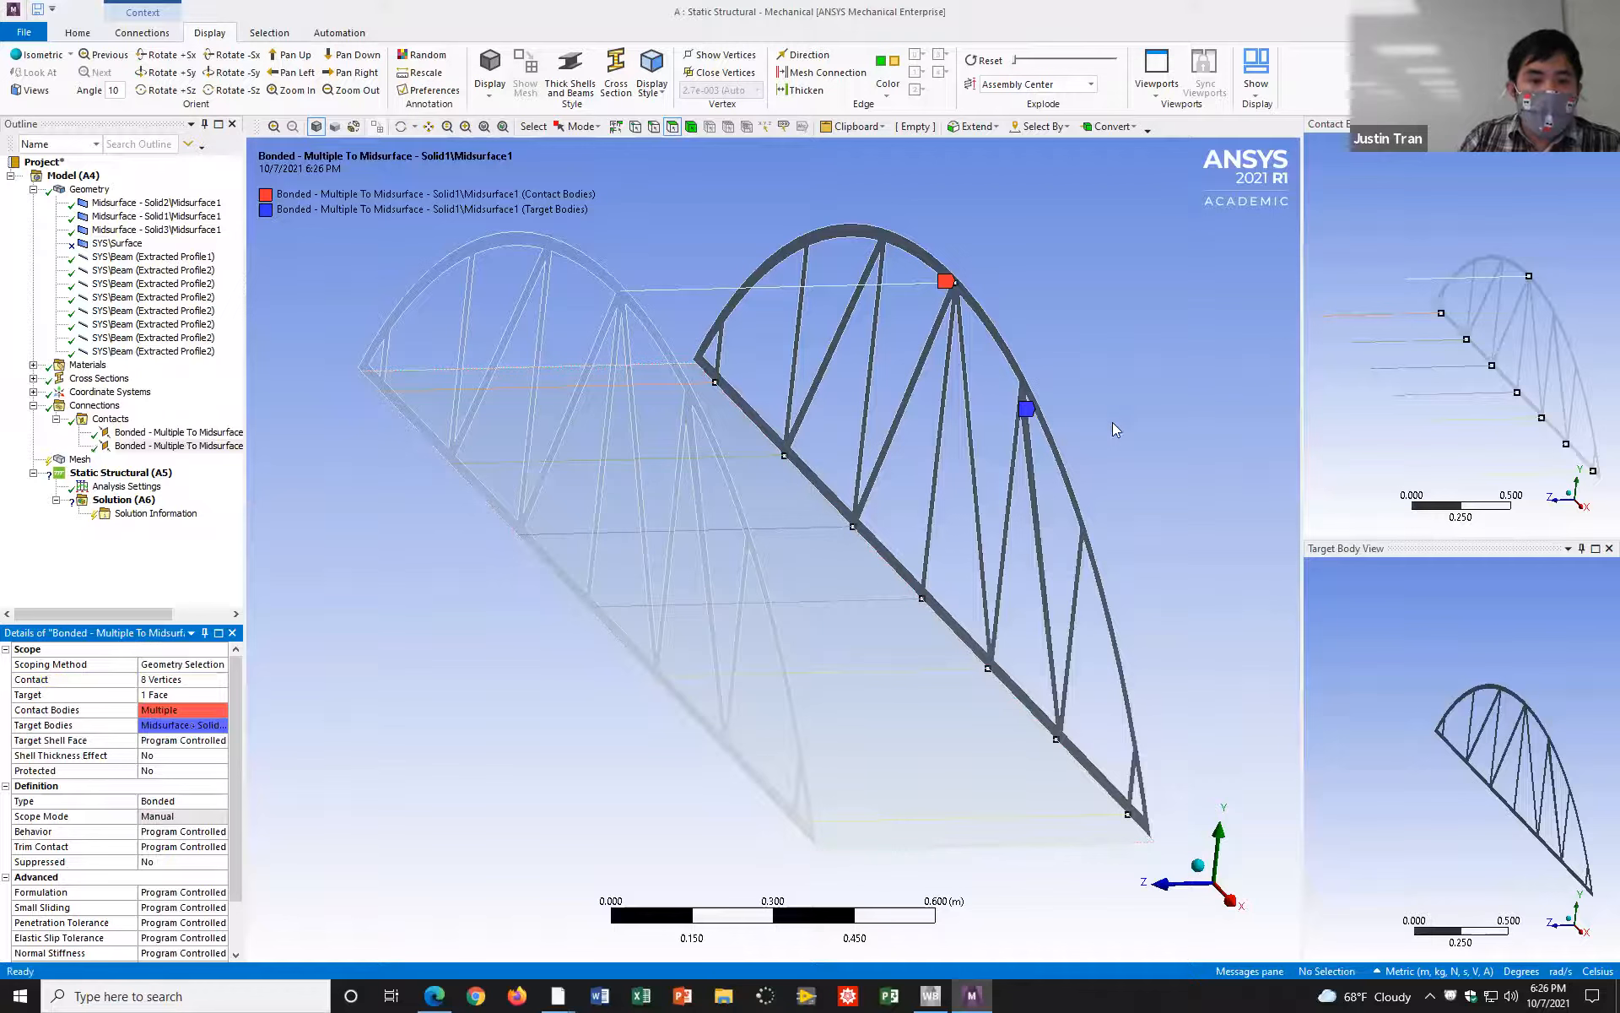
Step: Insert a third manual contact region under Contacts for the road deck
{"action": "middle_click_drag", "start_coordinate": [1165, 435], "coordinate": [1094, 402]}
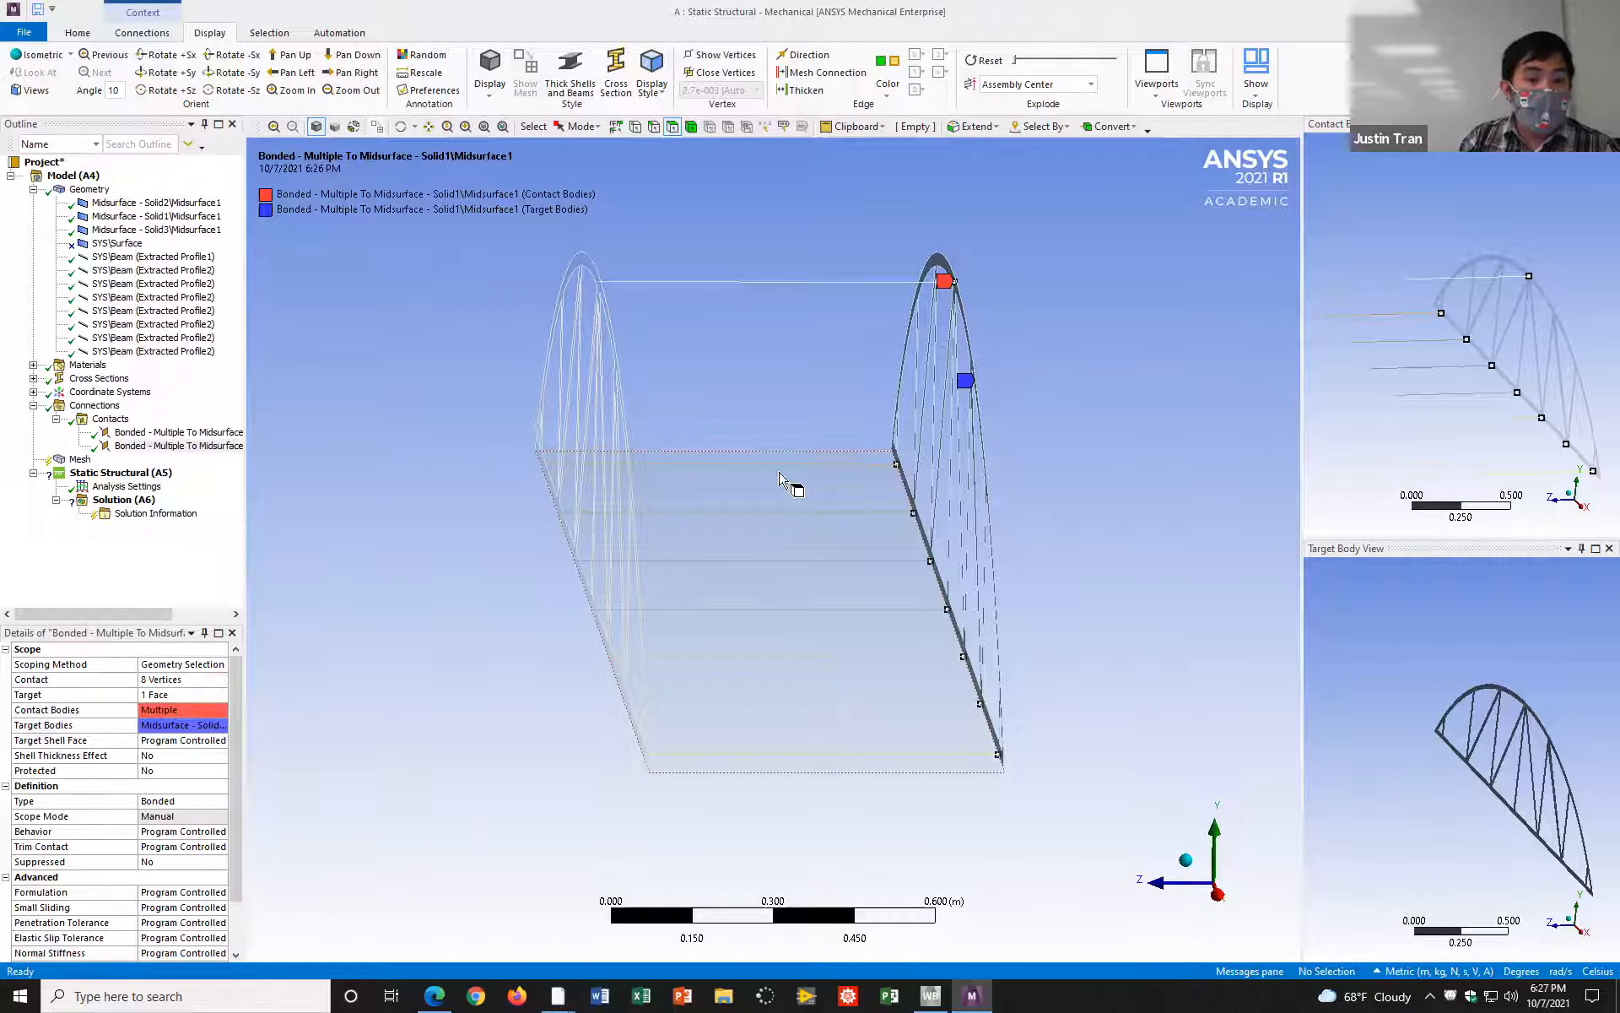
{"action": "left_click", "coordinate": [120, 419]}
{"action": "right_click", "coordinate": [120, 419]}
{"action": "mouse_move", "coordinate": [205, 456]}
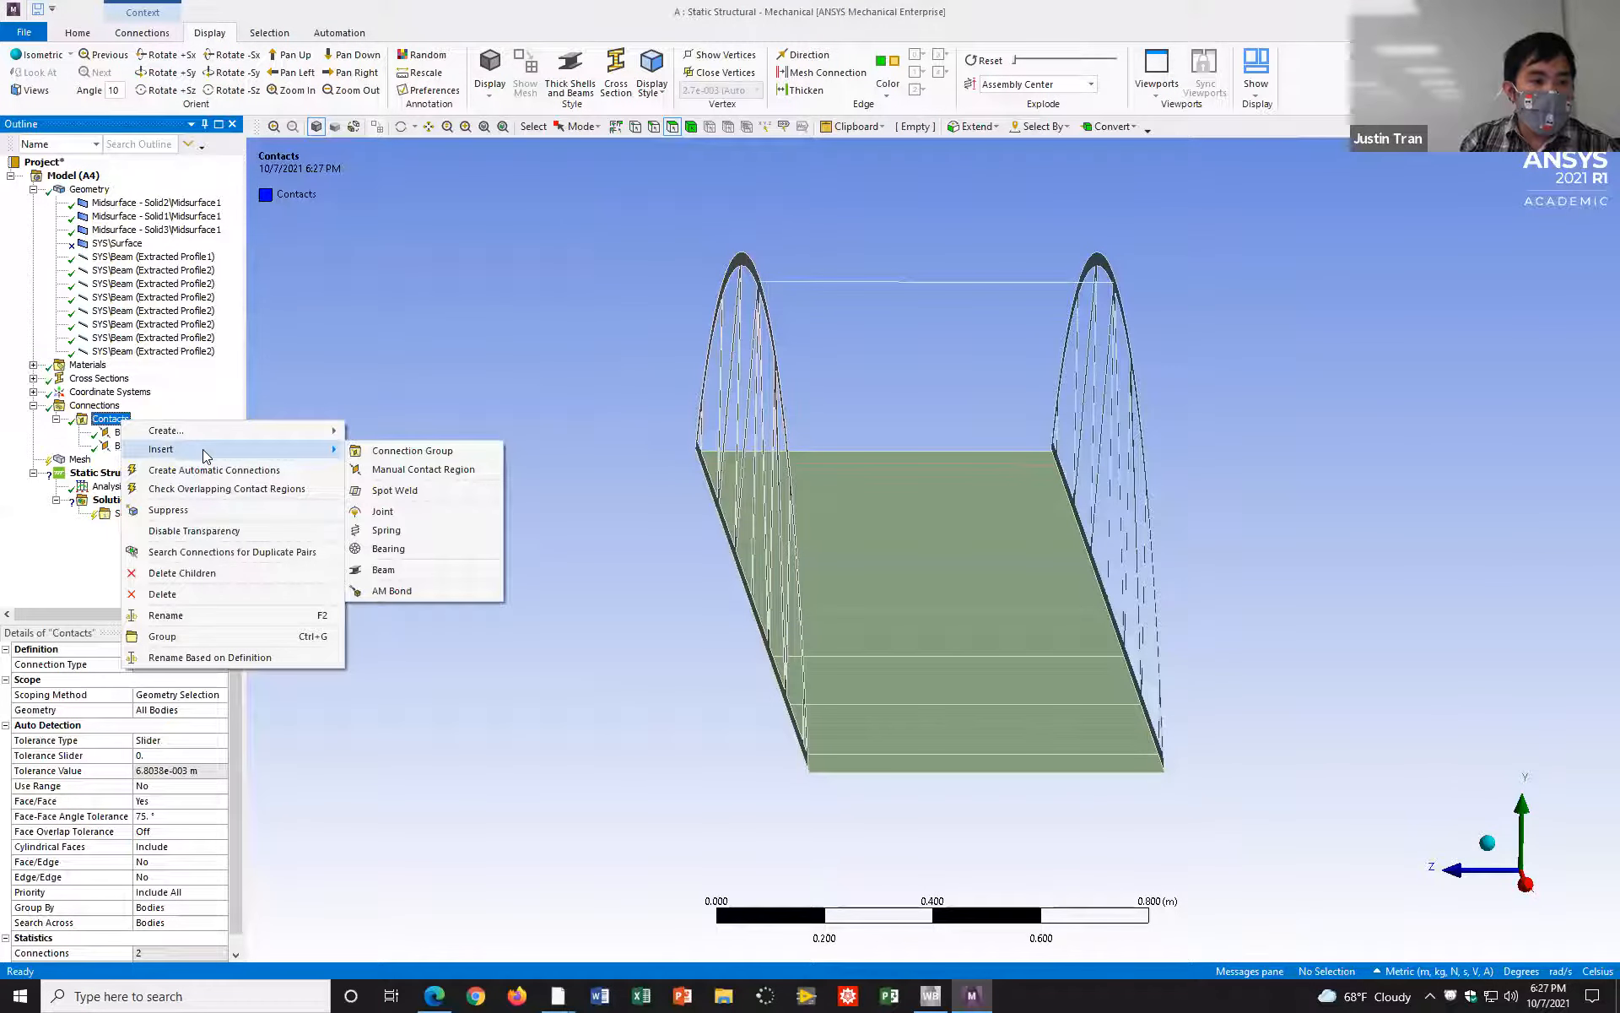
{"action": "left_click", "coordinate": [409, 469]}
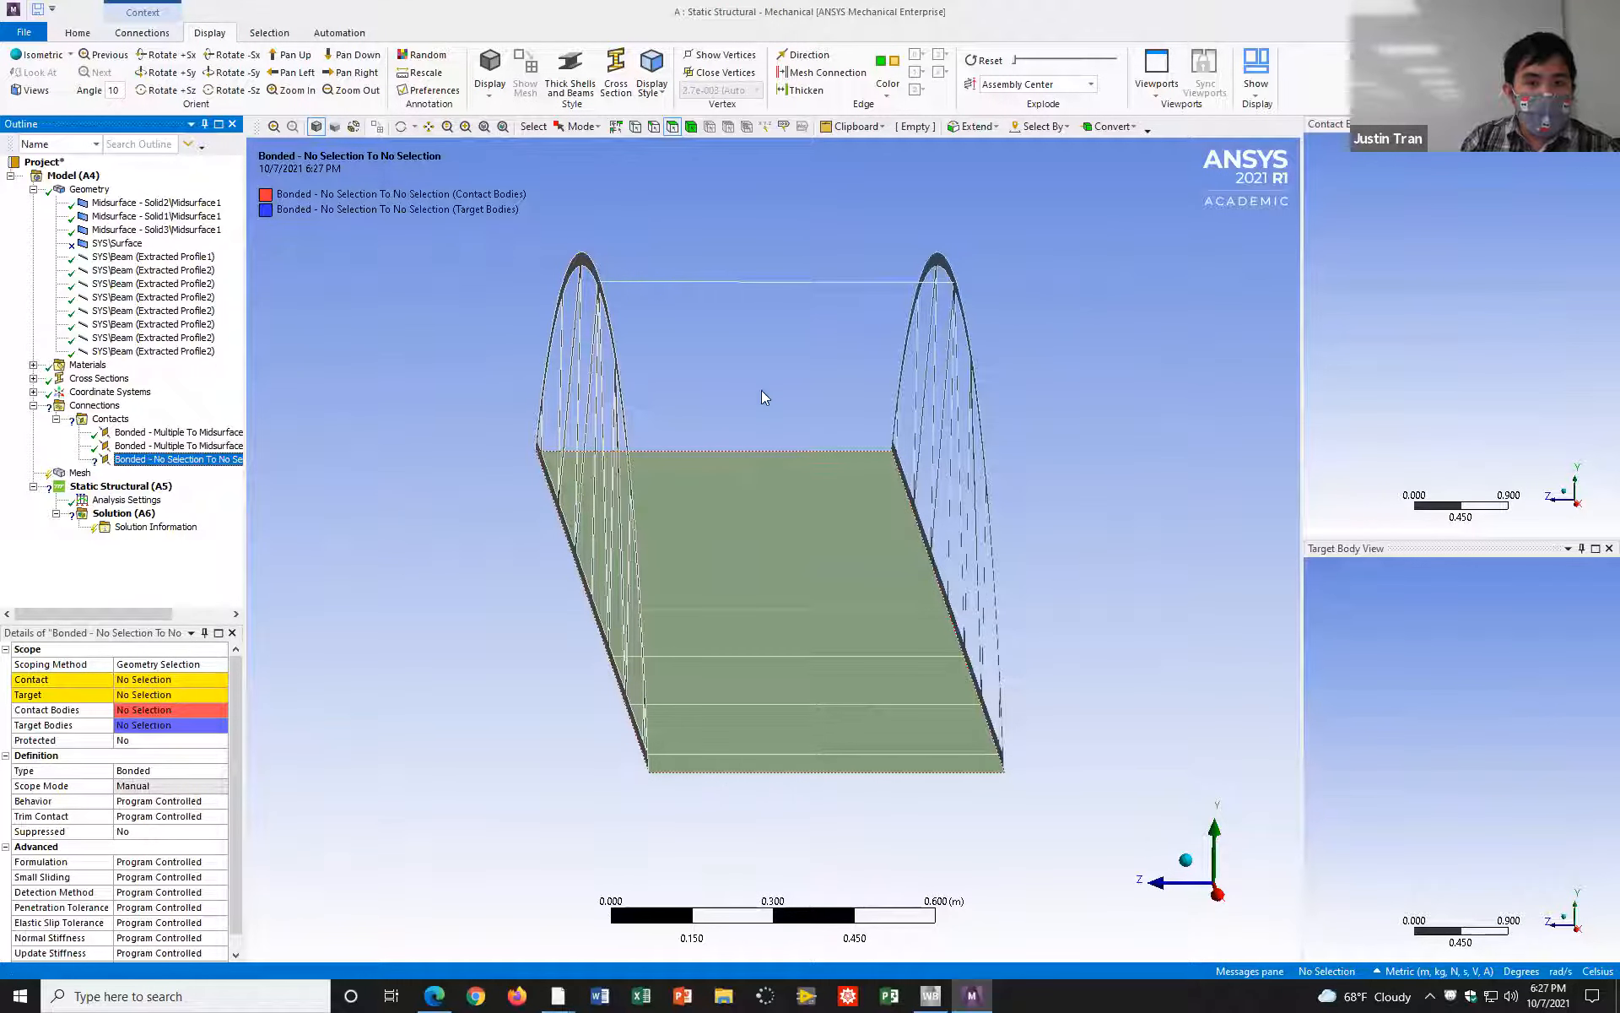
Step: Assign the road deck face of the Solid3 midsurface as the third contact region's Target
{"action": "left_click", "coordinate": [819, 496]}
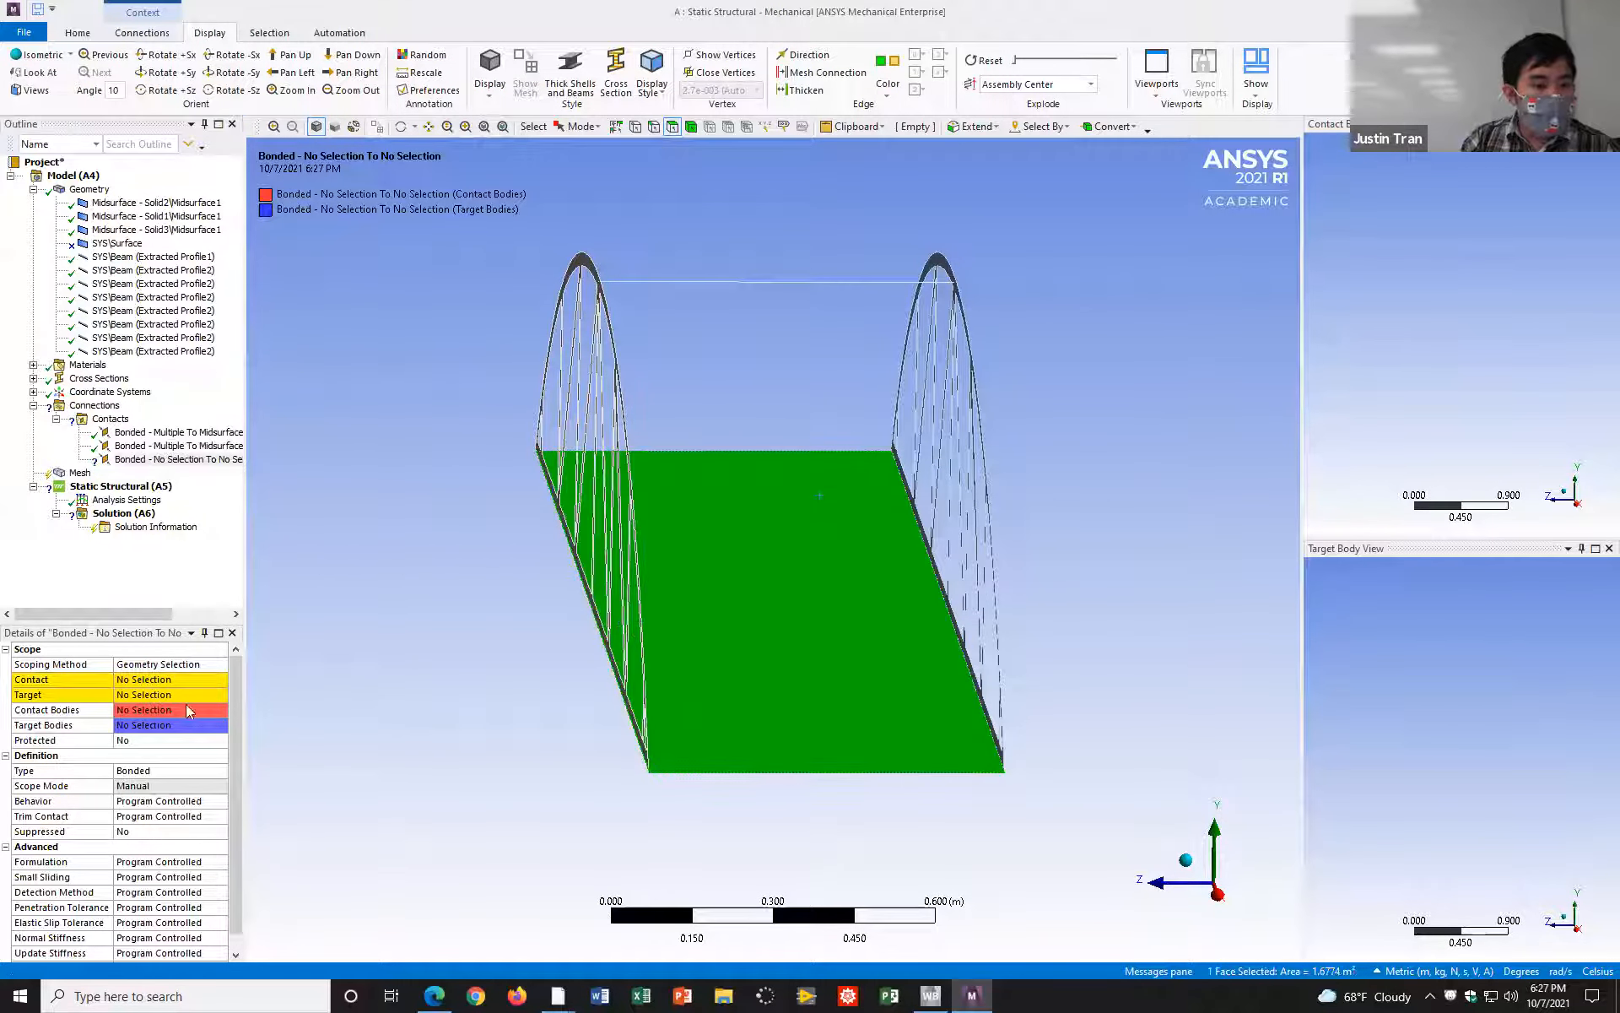
{"action": "left_click", "coordinate": [140, 694]}
{"action": "left_click", "coordinate": [132, 694]}
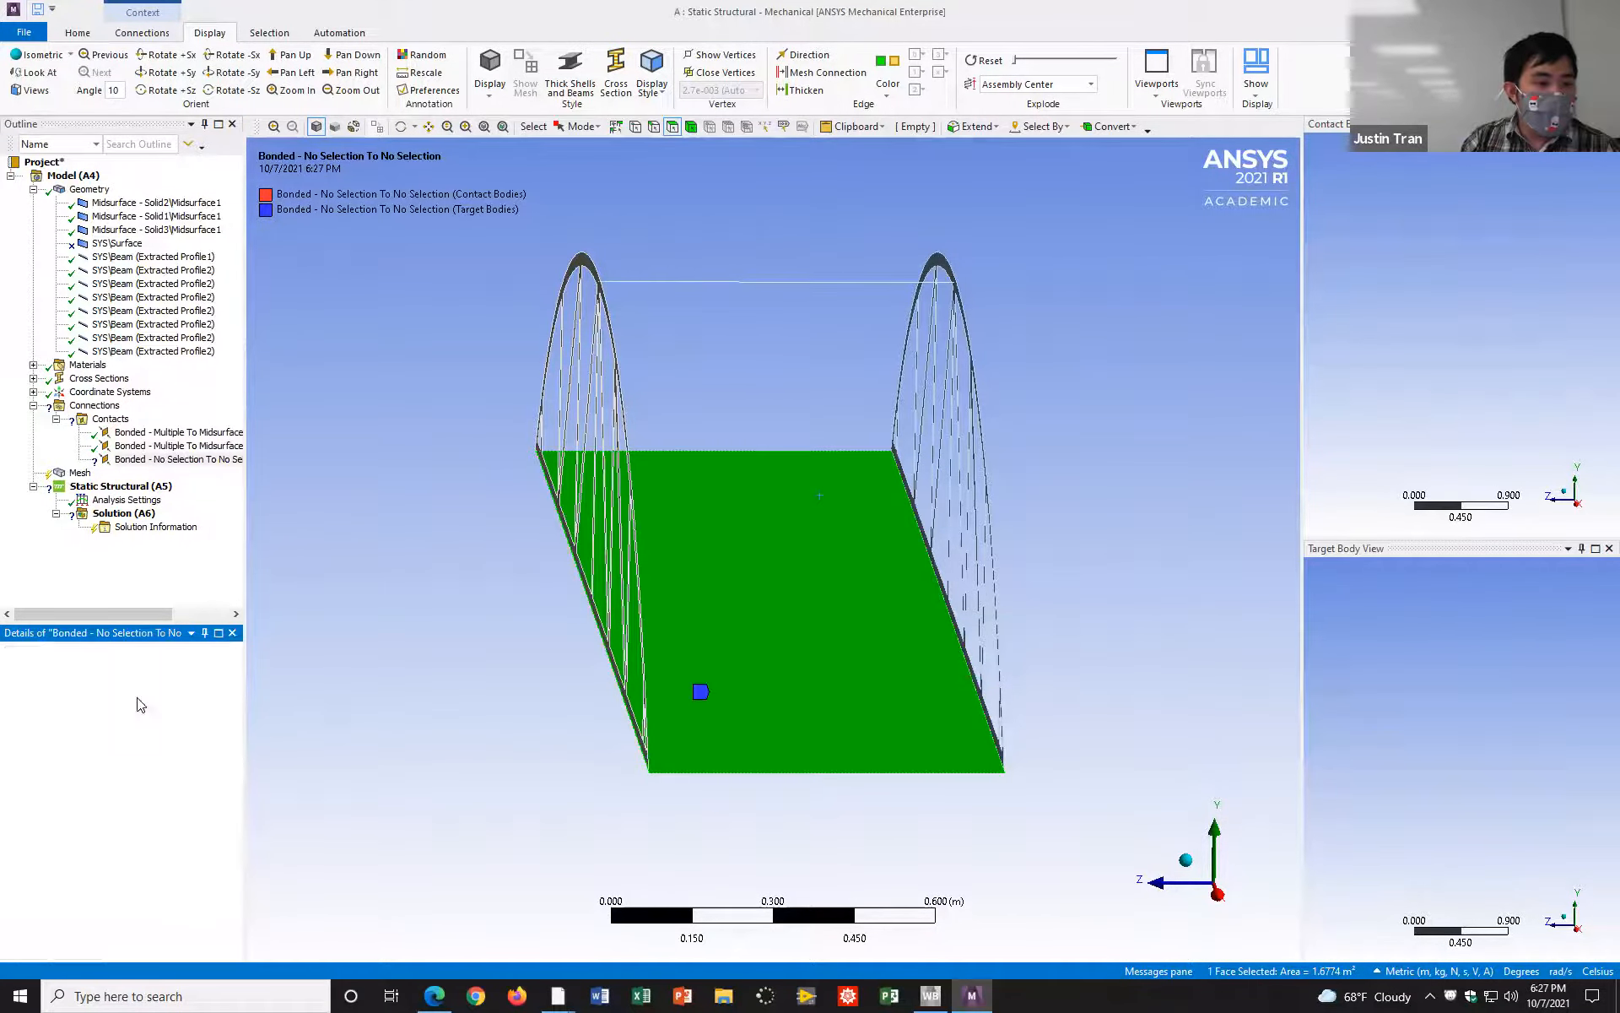
Step: Switch to edge selection and assign the seven road crossbeam edges beneath the deck as the region's Contact
{"action": "middle_click_drag", "start_coordinate": [757, 690], "coordinate": [742, 585]}
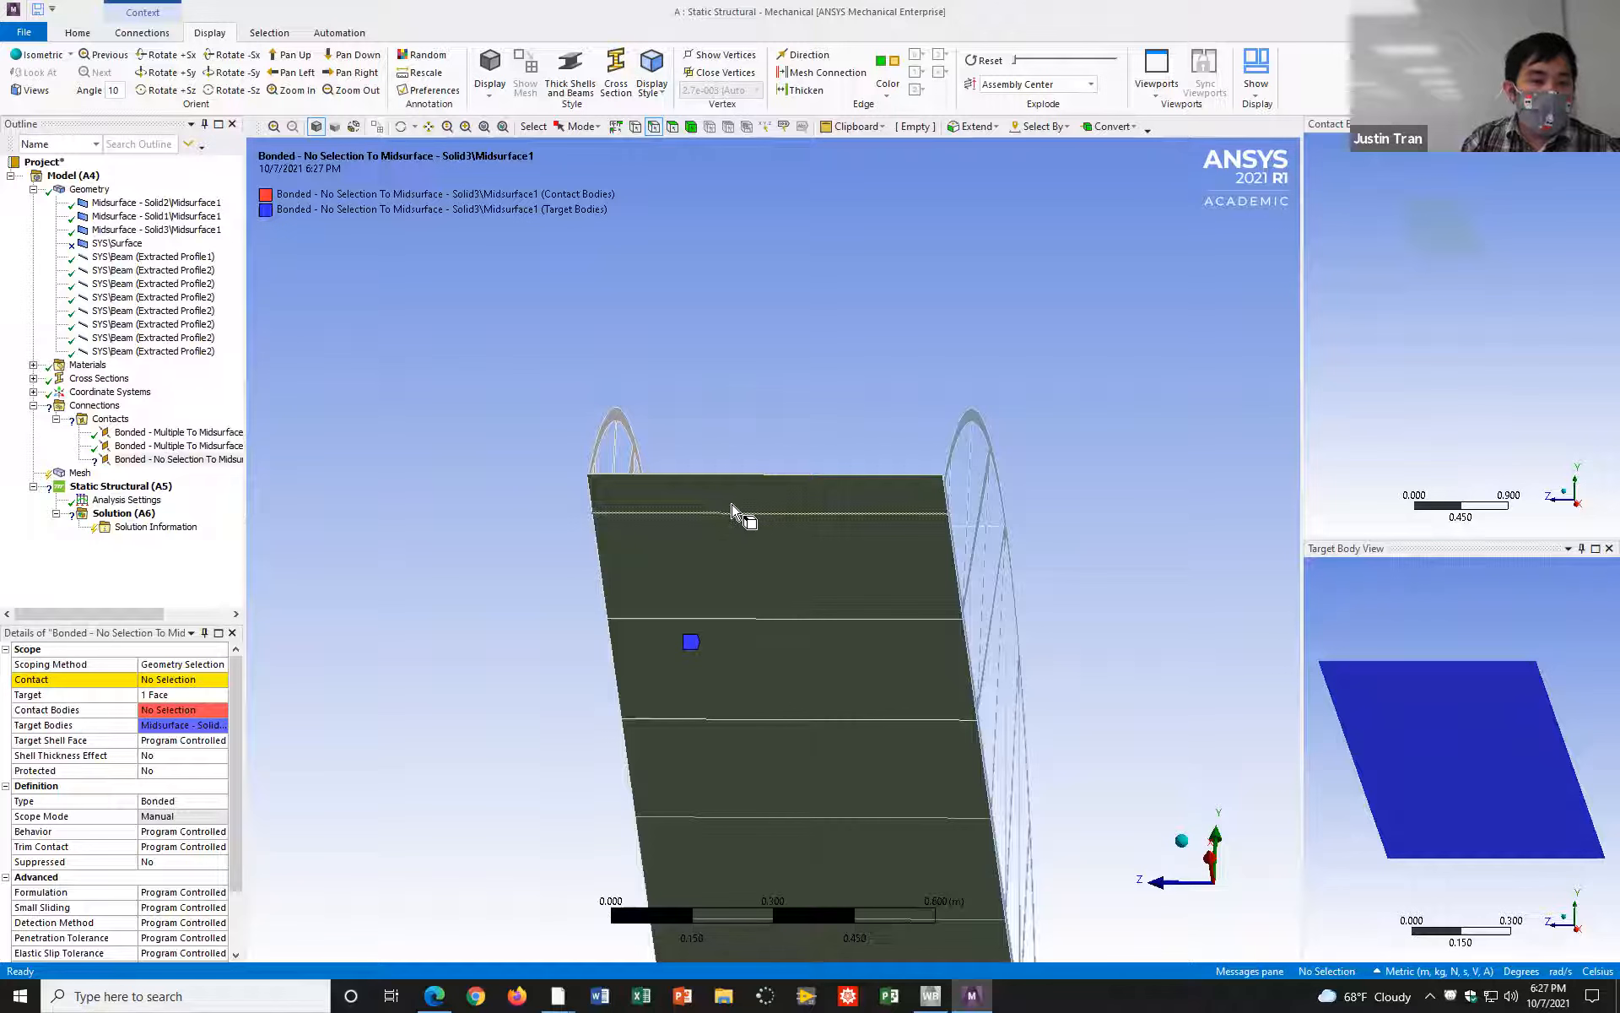
{"action": "middle_click_drag", "start_coordinate": [492, 542], "coordinate": [516, 335], "text": "ctrl"}
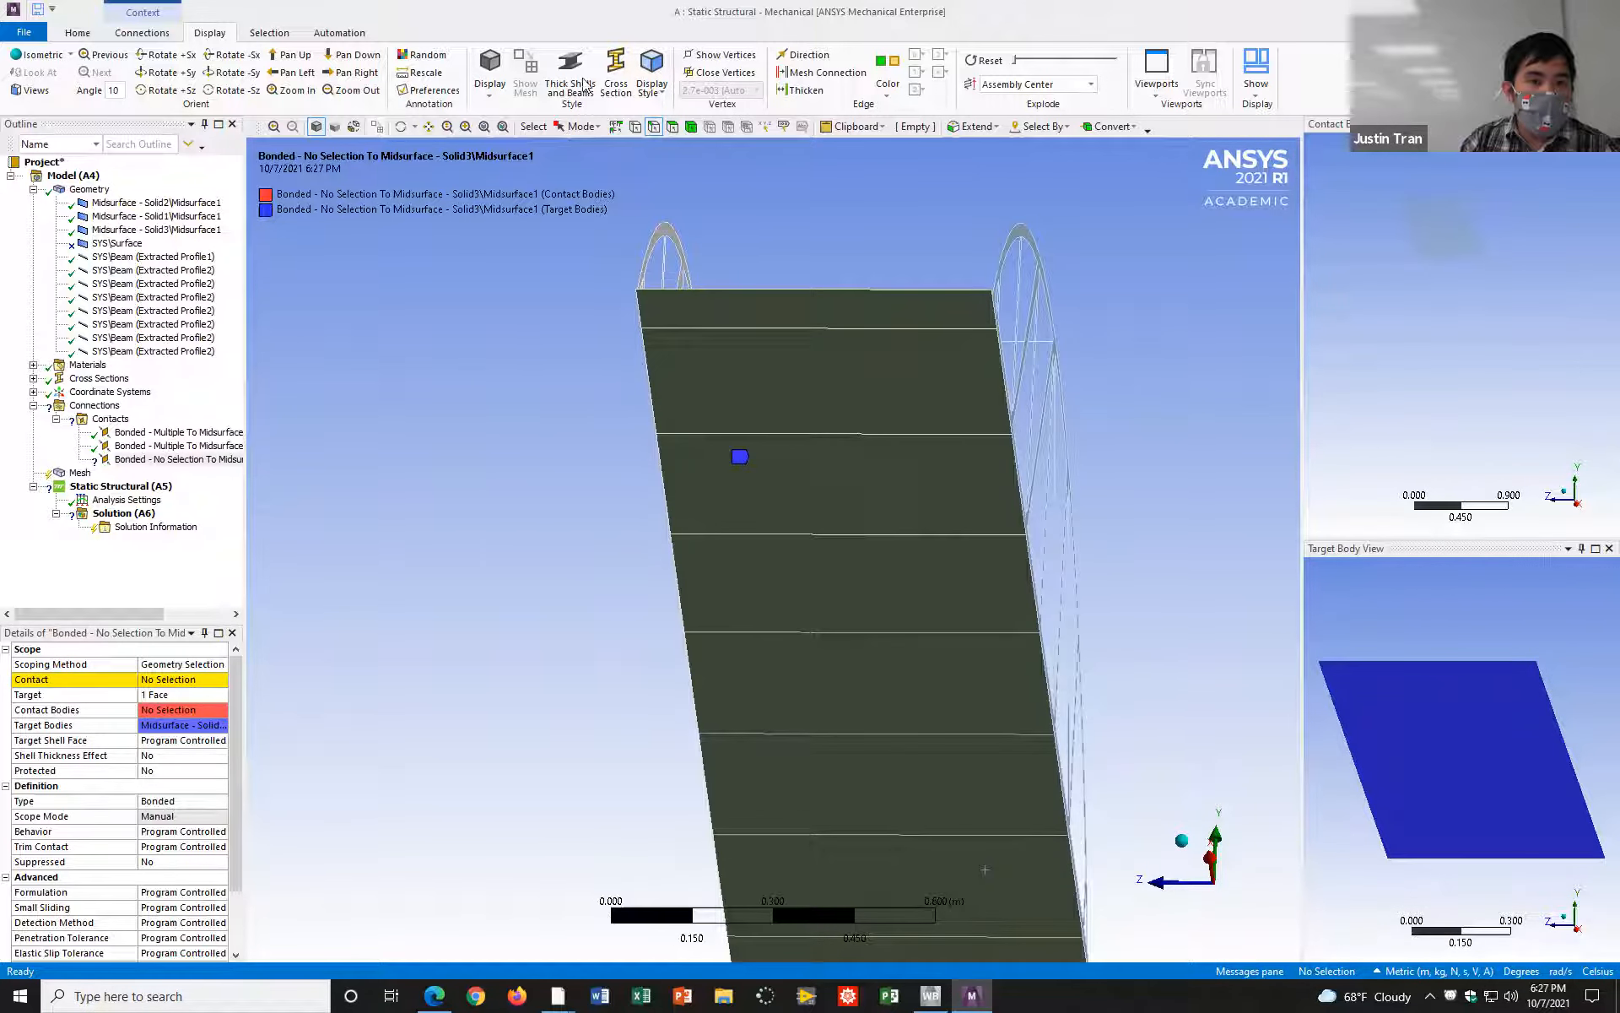
{"action": "left_click", "coordinate": [655, 128]}
{"action": "left_click", "coordinate": [854, 329]}
{"action": "left_click", "coordinate": [891, 435], "text": "ctrl"}
{"action": "left_click", "coordinate": [903, 534], "text": "ctrl"}
{"action": "left_click", "coordinate": [918, 634], "text": "ctrl"}
{"action": "left_click", "coordinate": [945, 736], "text": "ctrl"}
{"action": "middle_click_drag", "start_coordinate": [945, 736], "coordinate": [951, 553], "text": "ctrl"}
{"action": "left_click", "coordinate": [977, 633], "text": "ctrl"}
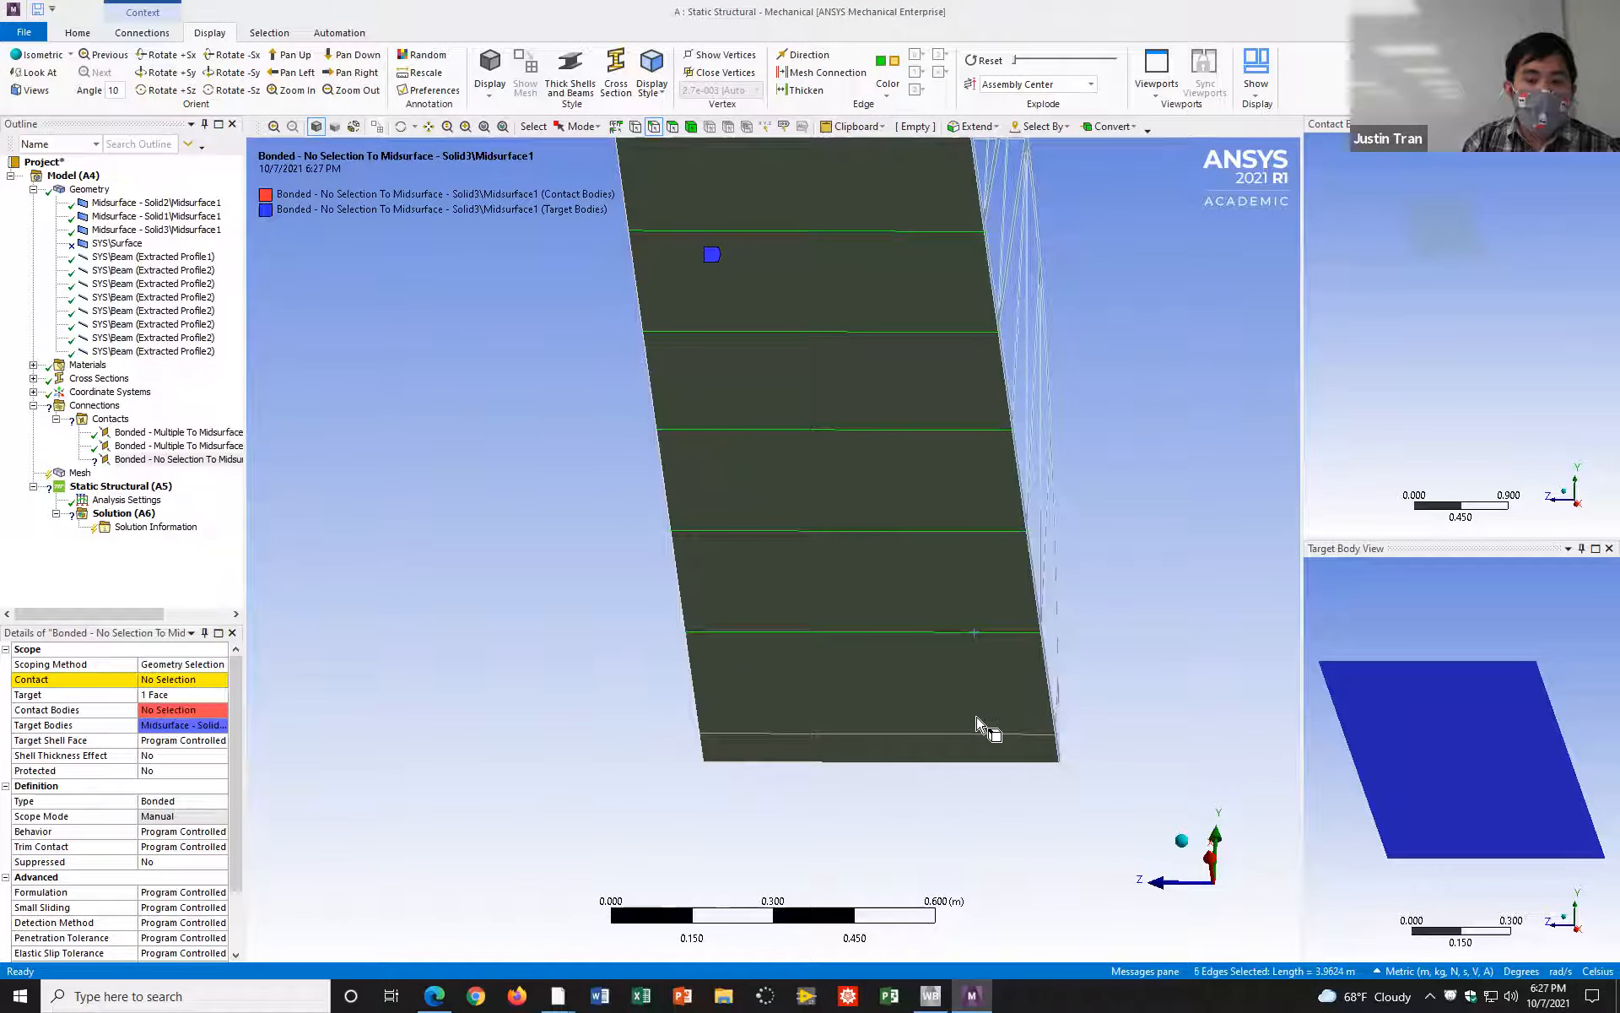
{"action": "left_click", "coordinate": [182, 680]}
{"action": "left_click", "coordinate": [157, 680]}
Step: Insert a fourth manual contact region under Contacts for bonding the deck to a truss
{"action": "middle_click_drag", "start_coordinate": [471, 430], "coordinate": [510, 456]}
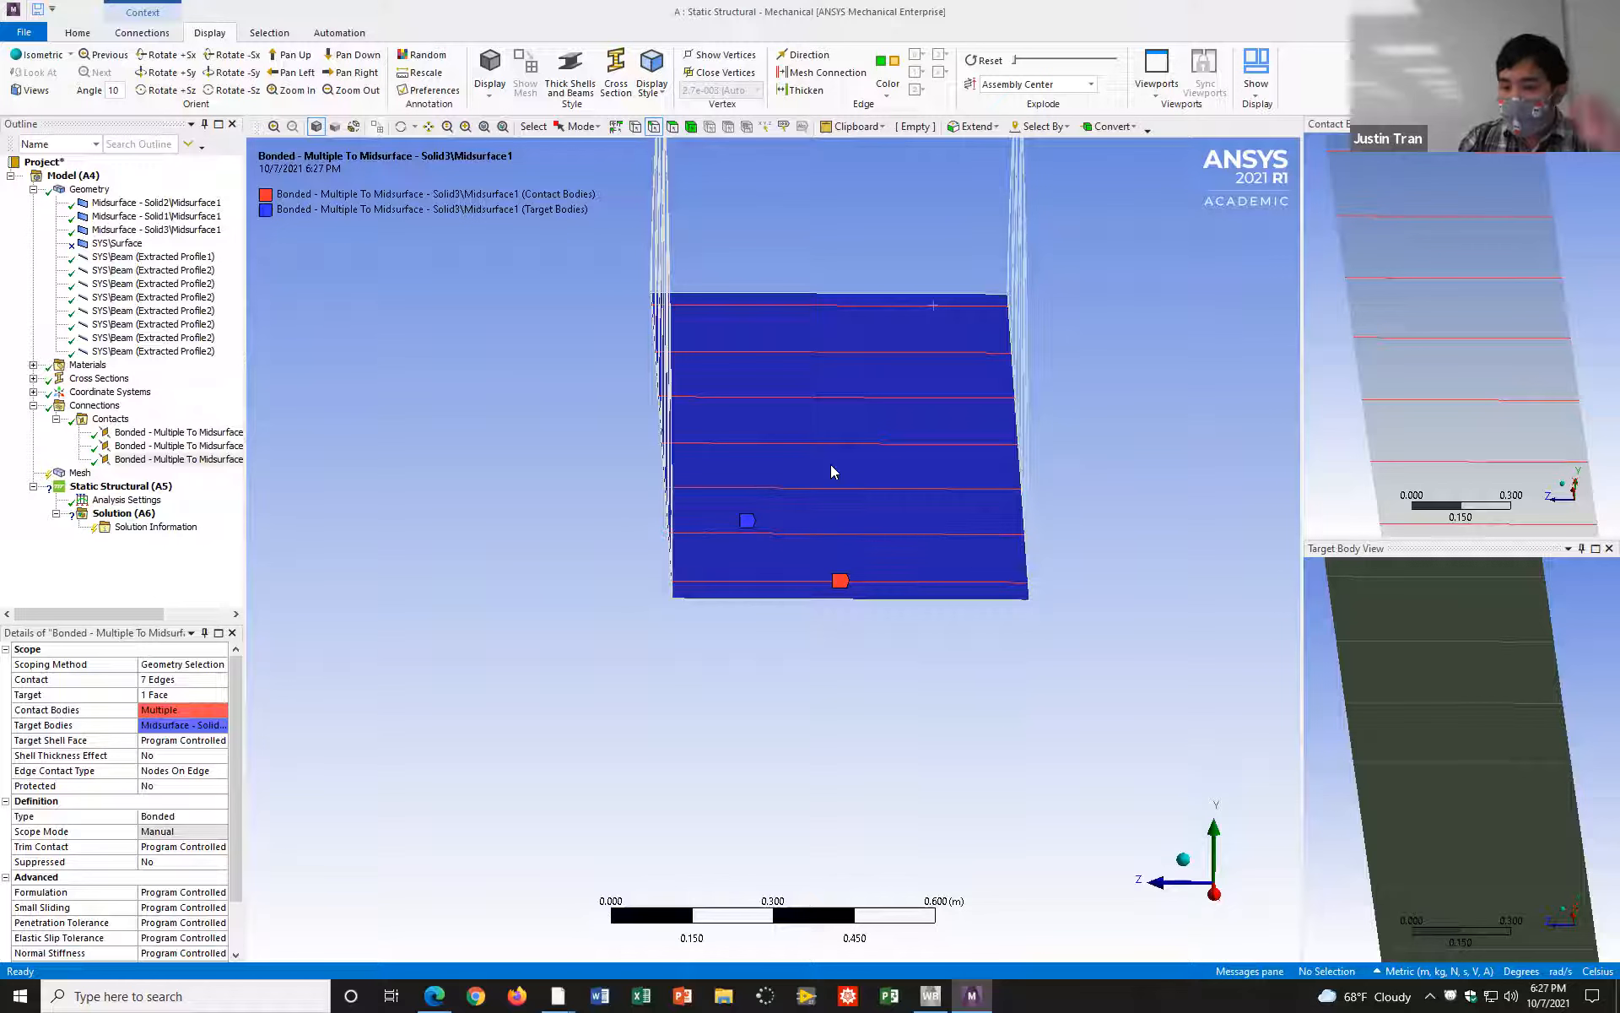
{"action": "middle_click_drag", "start_coordinate": [716, 509], "coordinate": [648, 600]}
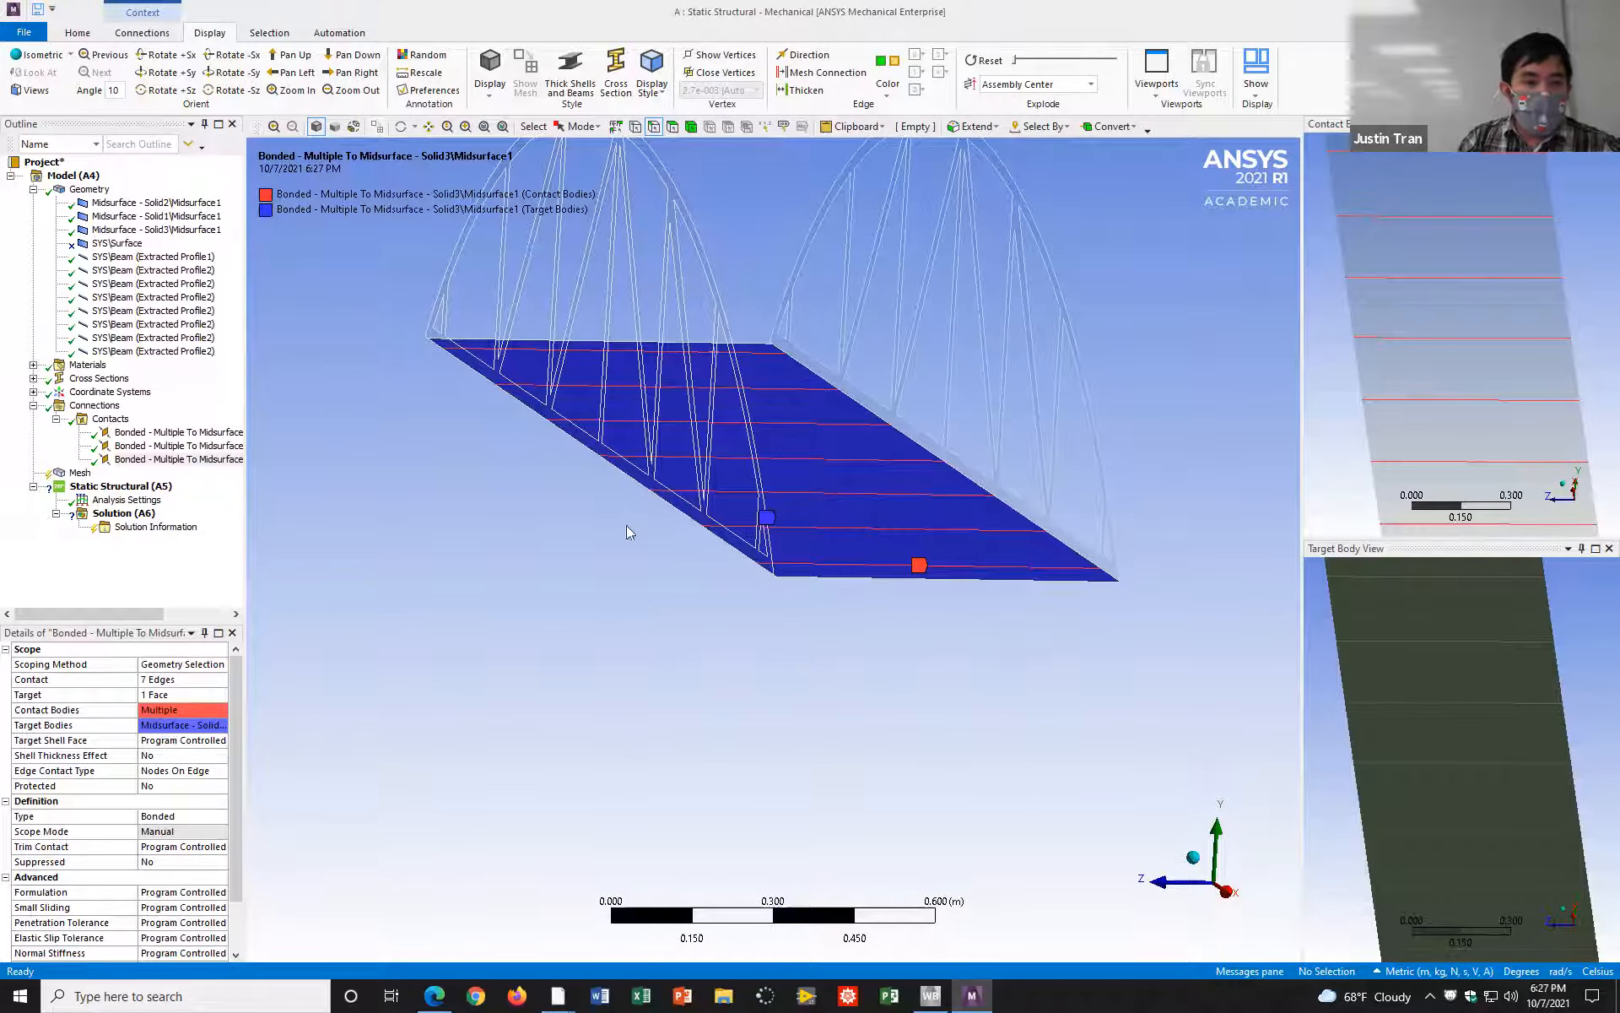
{"action": "middle_click_drag", "start_coordinate": [799, 590], "coordinate": [827, 524]}
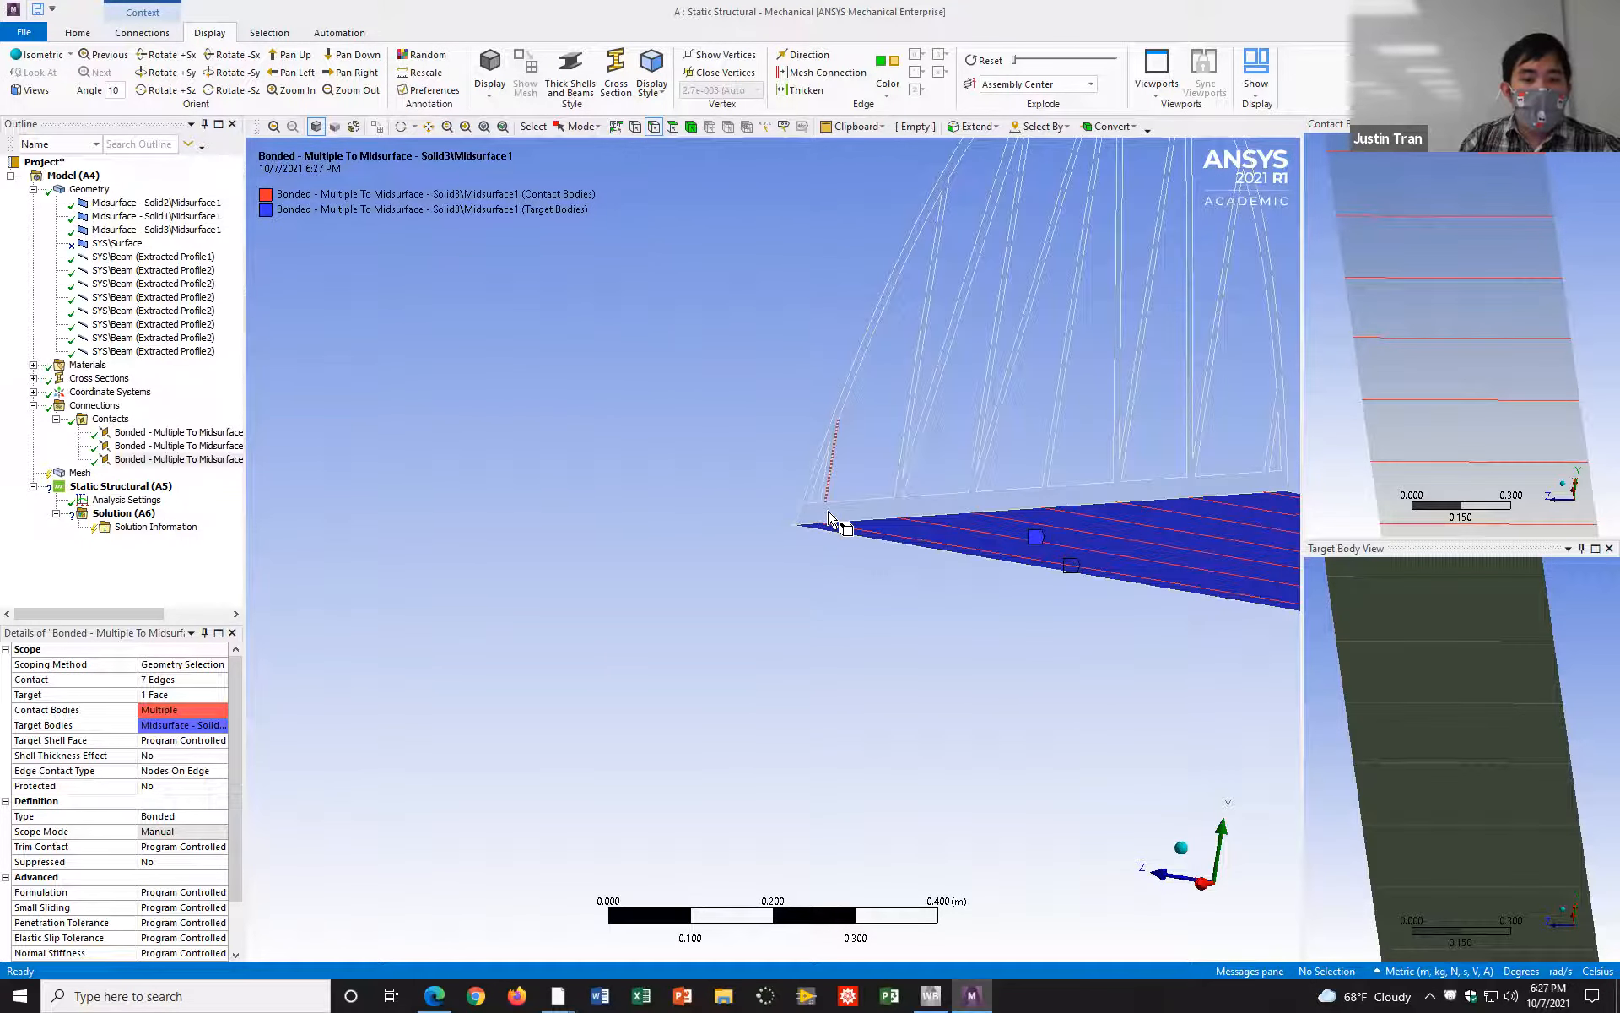
{"action": "right_click", "coordinate": [120, 419]}
{"action": "mouse_move", "coordinate": [192, 445]}
{"action": "left_click", "coordinate": [361, 468]}
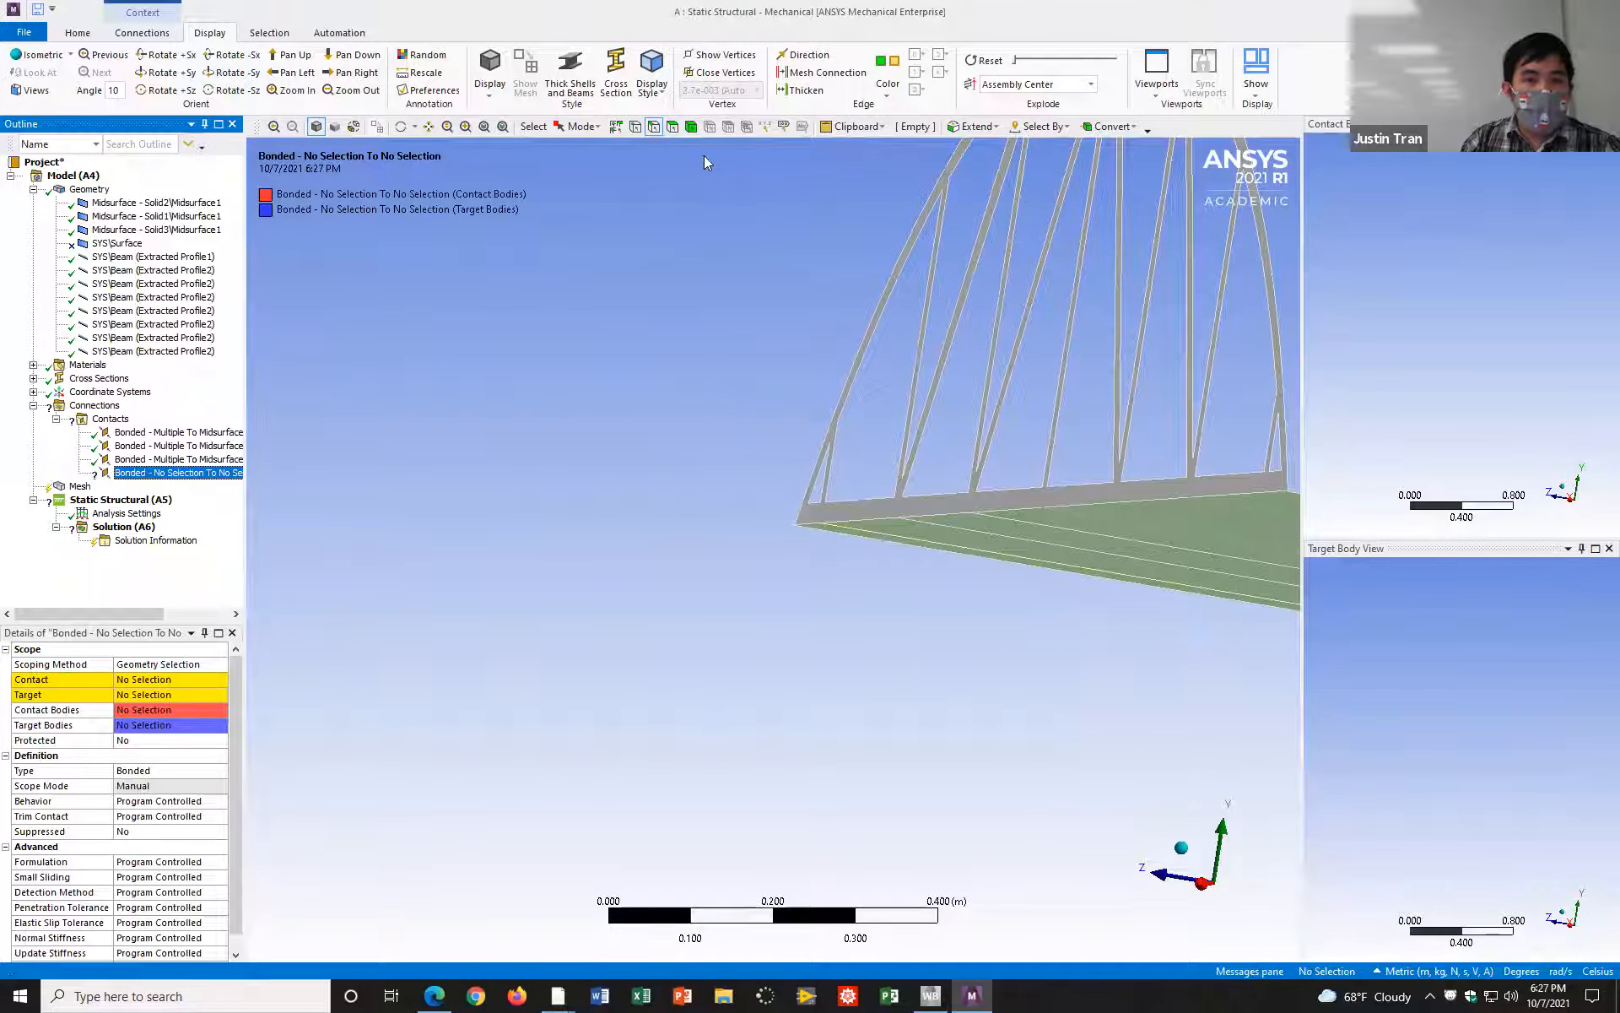
Step: Assign the Solid2 truss midsurface's face as the fourth contact region's Target
{"action": "left_click", "coordinate": [945, 191]}
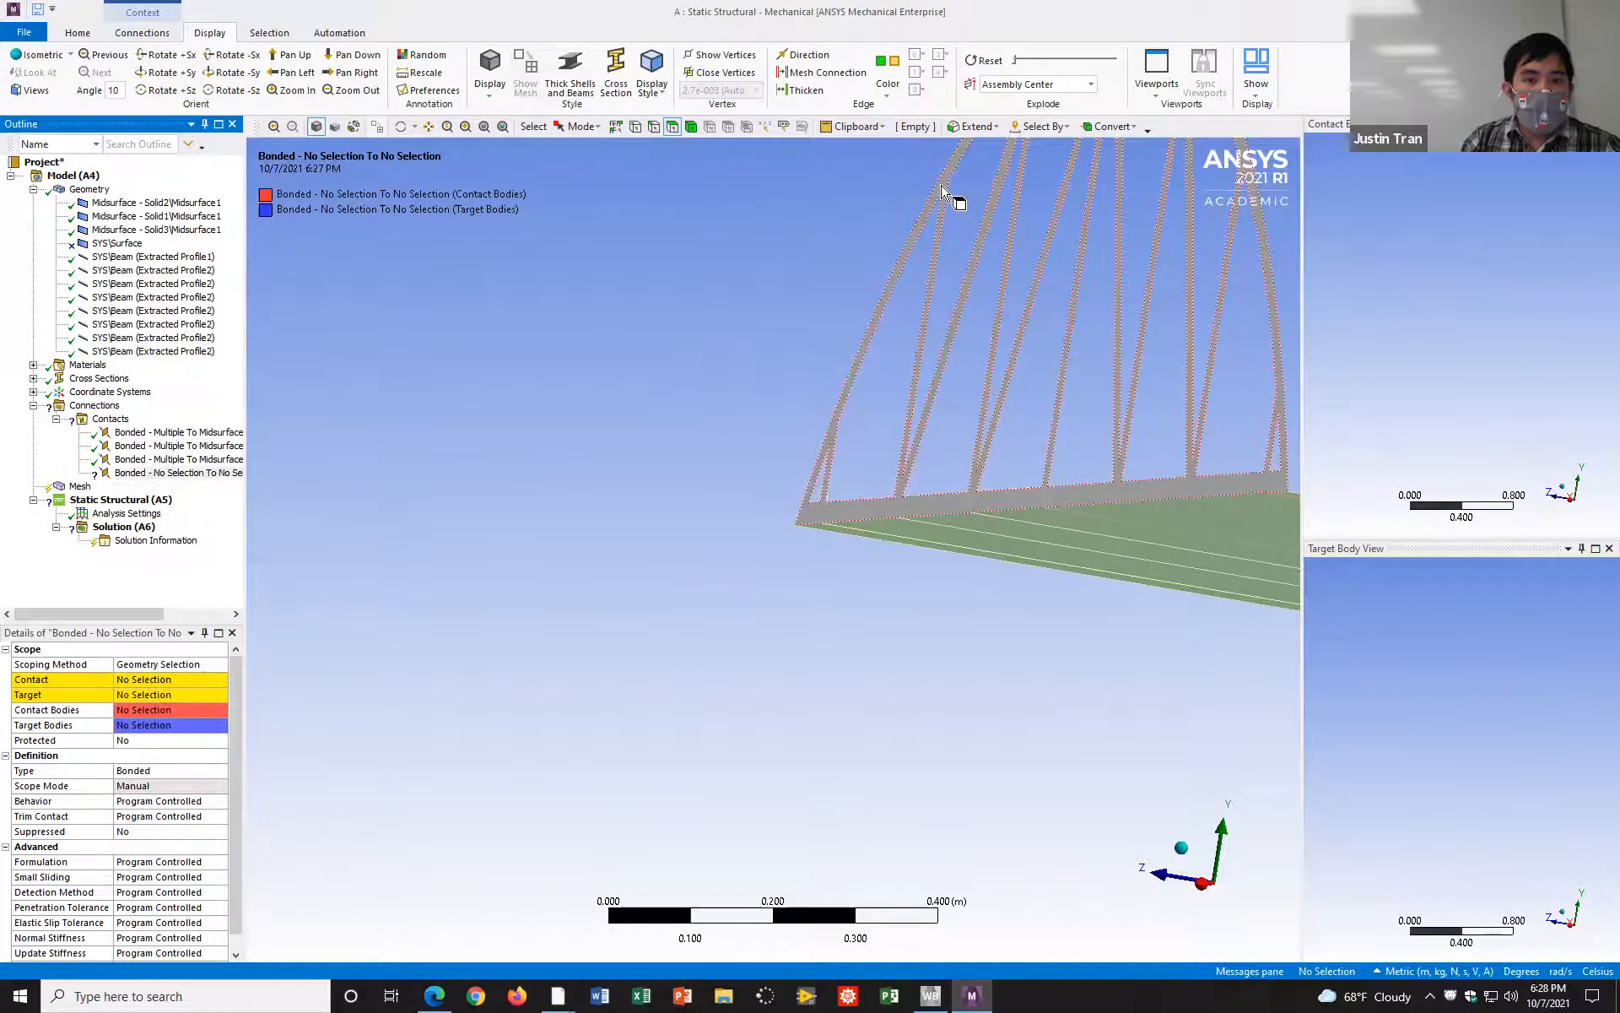
{"action": "left_click", "coordinate": [152, 693]}
{"action": "left_click", "coordinate": [148, 694]}
Step: Switch to edge selection and assign the road deck's lateral edge along the Solid2 truss as the fourth contact region's Contact
{"action": "middle_click_drag", "start_coordinate": [597, 539], "coordinate": [639, 145]}
{"action": "left_click", "coordinate": [654, 127]}
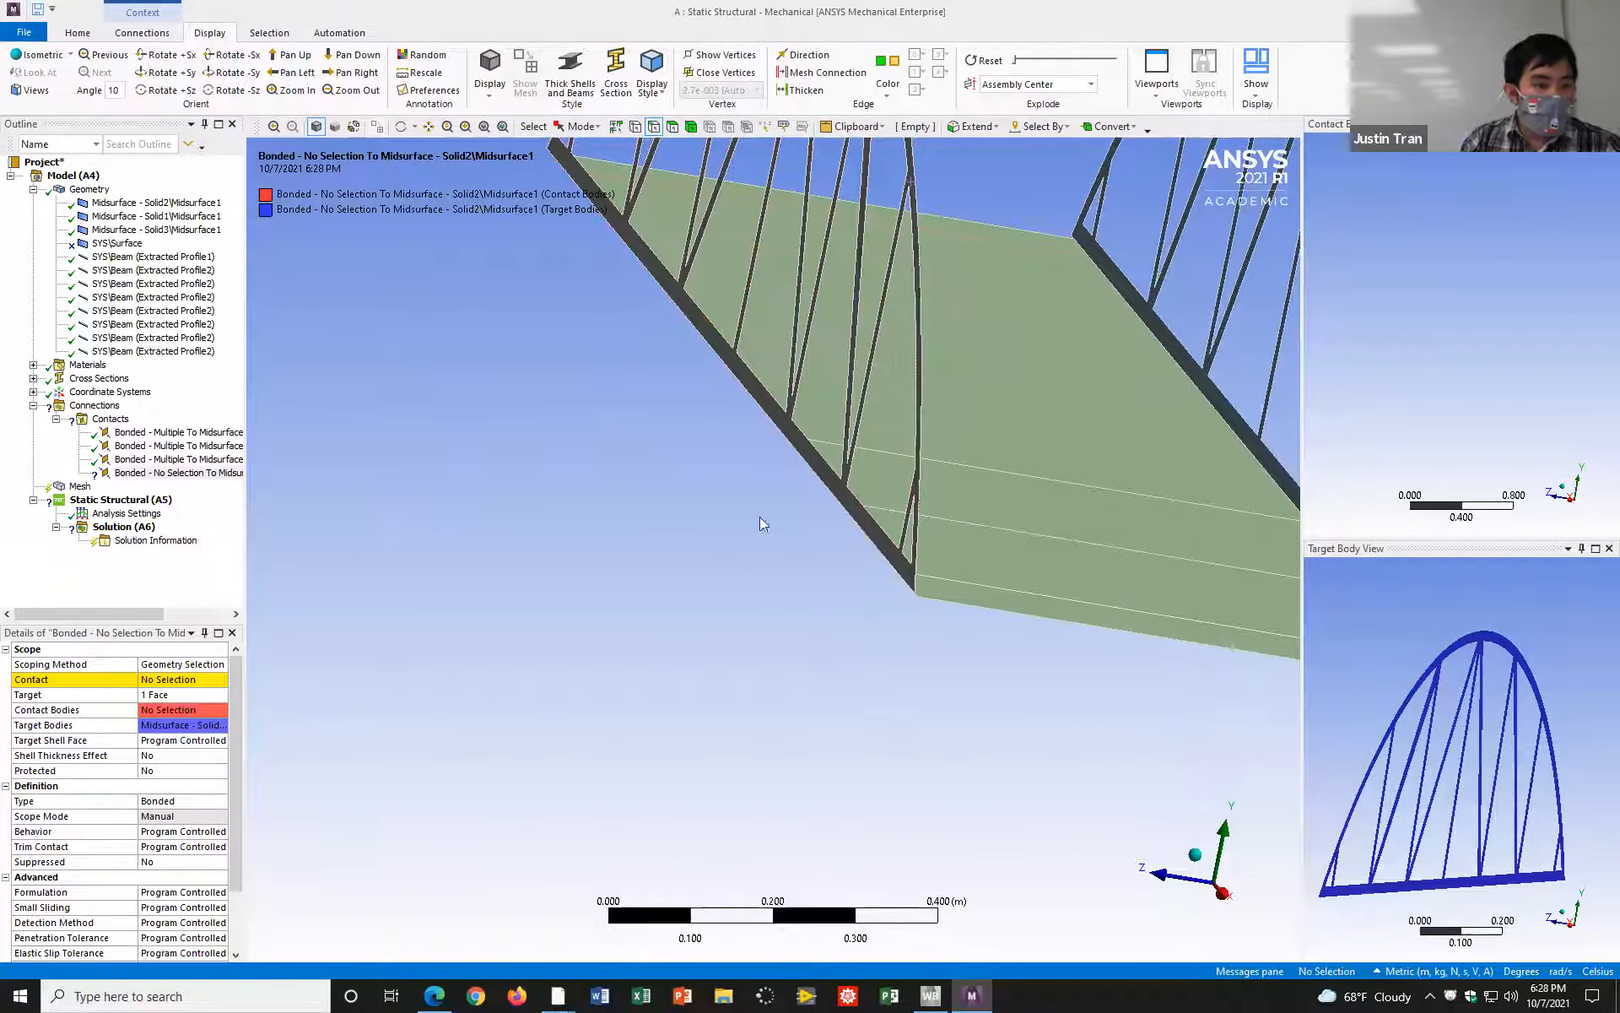
{"action": "middle_click_drag", "start_coordinate": [970, 514], "coordinate": [1022, 559]}
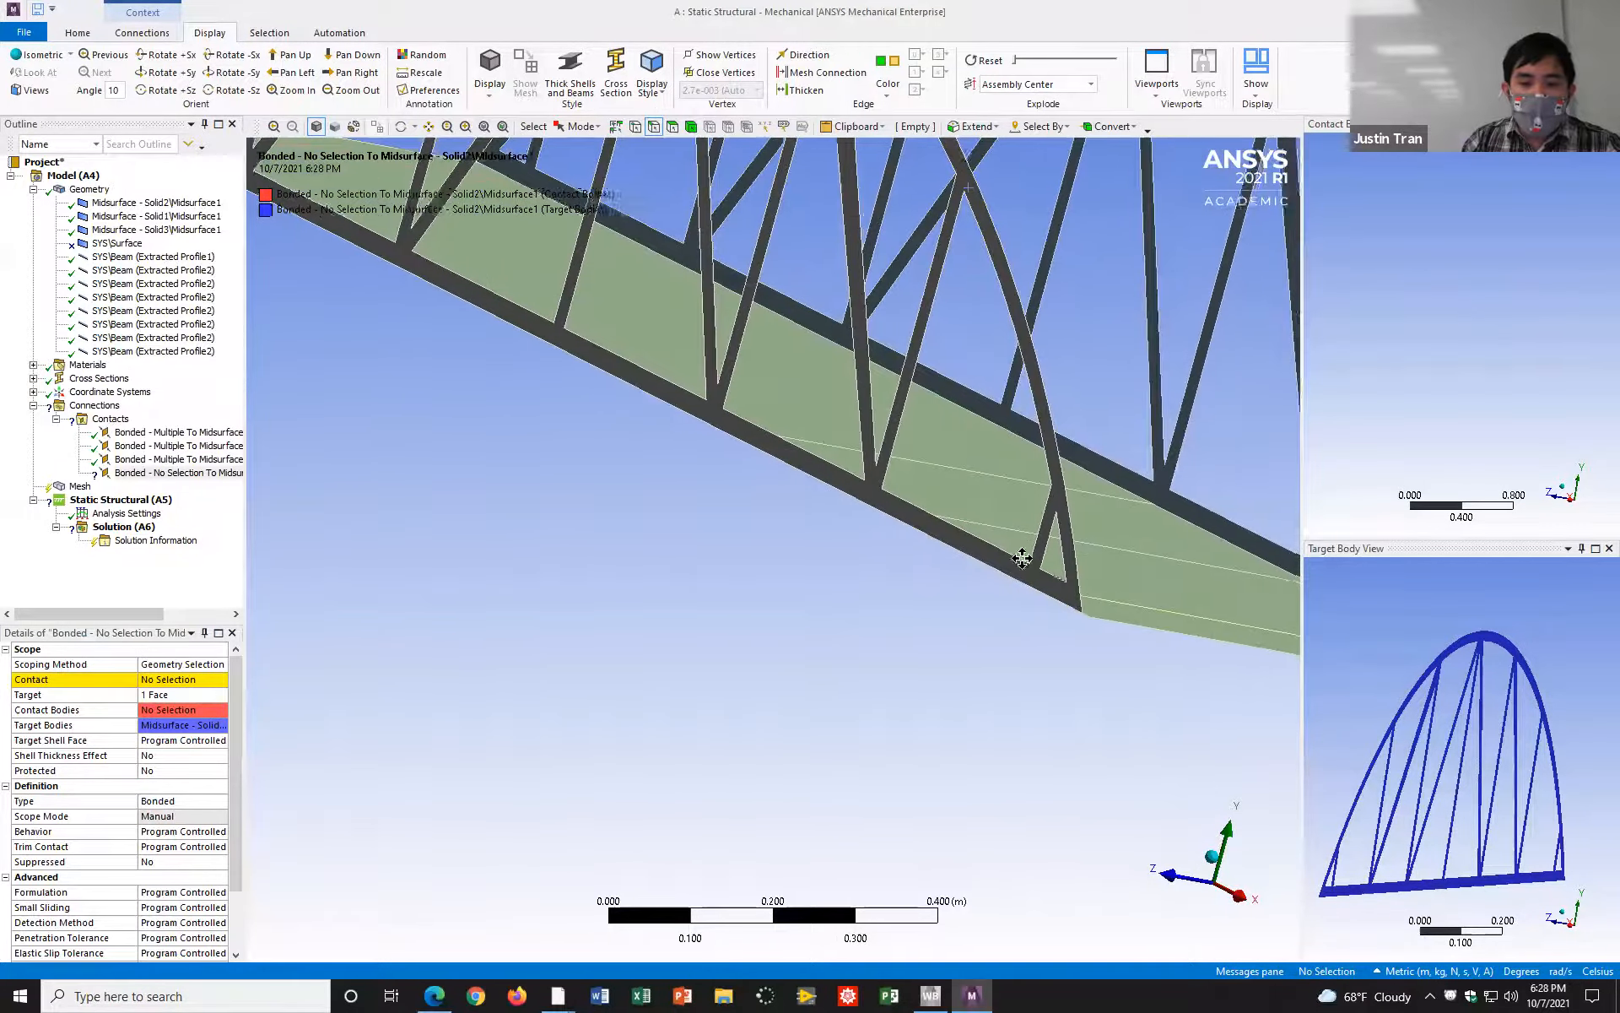
{"action": "mouse_move", "coordinate": [926, 481]}
{"action": "middle_mouse_down"}
{"action": "mouse_move", "coordinate": [770, 473]}
{"action": "mouse_move", "coordinate": [943, 464]}
{"action": "middle_mouse_up"}
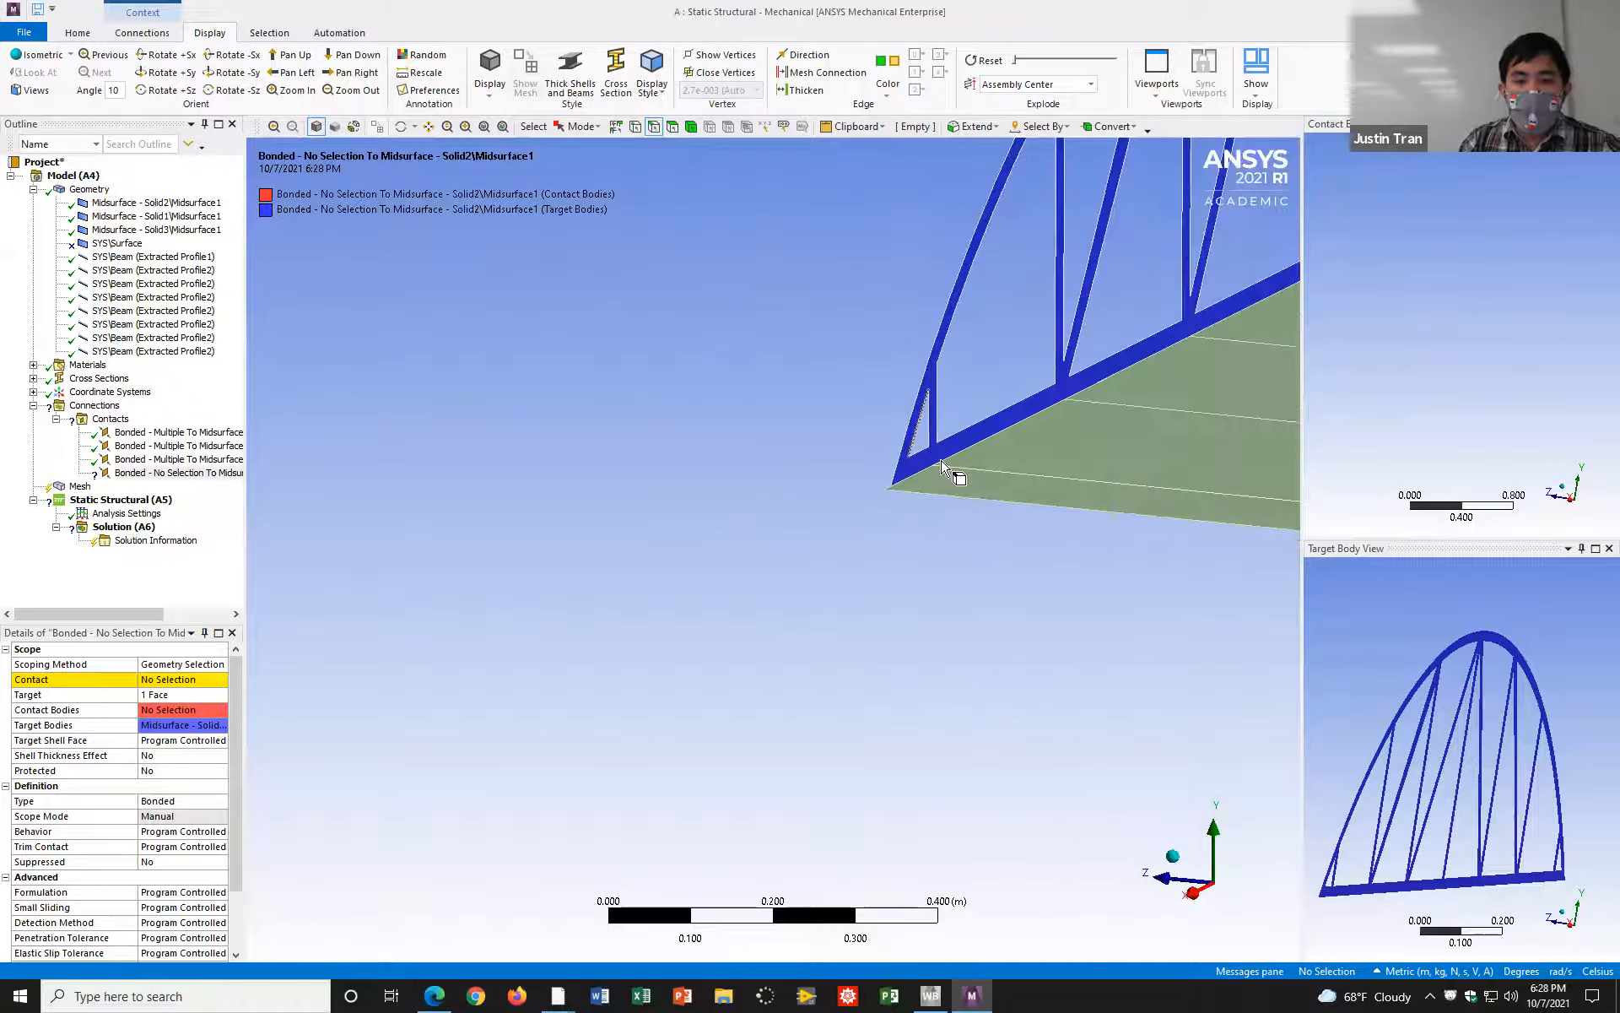
{"action": "scroll", "coordinate": [916, 496], "scroll_direction": "up", "scroll_amount": 3}
{"action": "scroll", "coordinate": [919, 500], "scroll_direction": "down", "scroll_amount": 3}
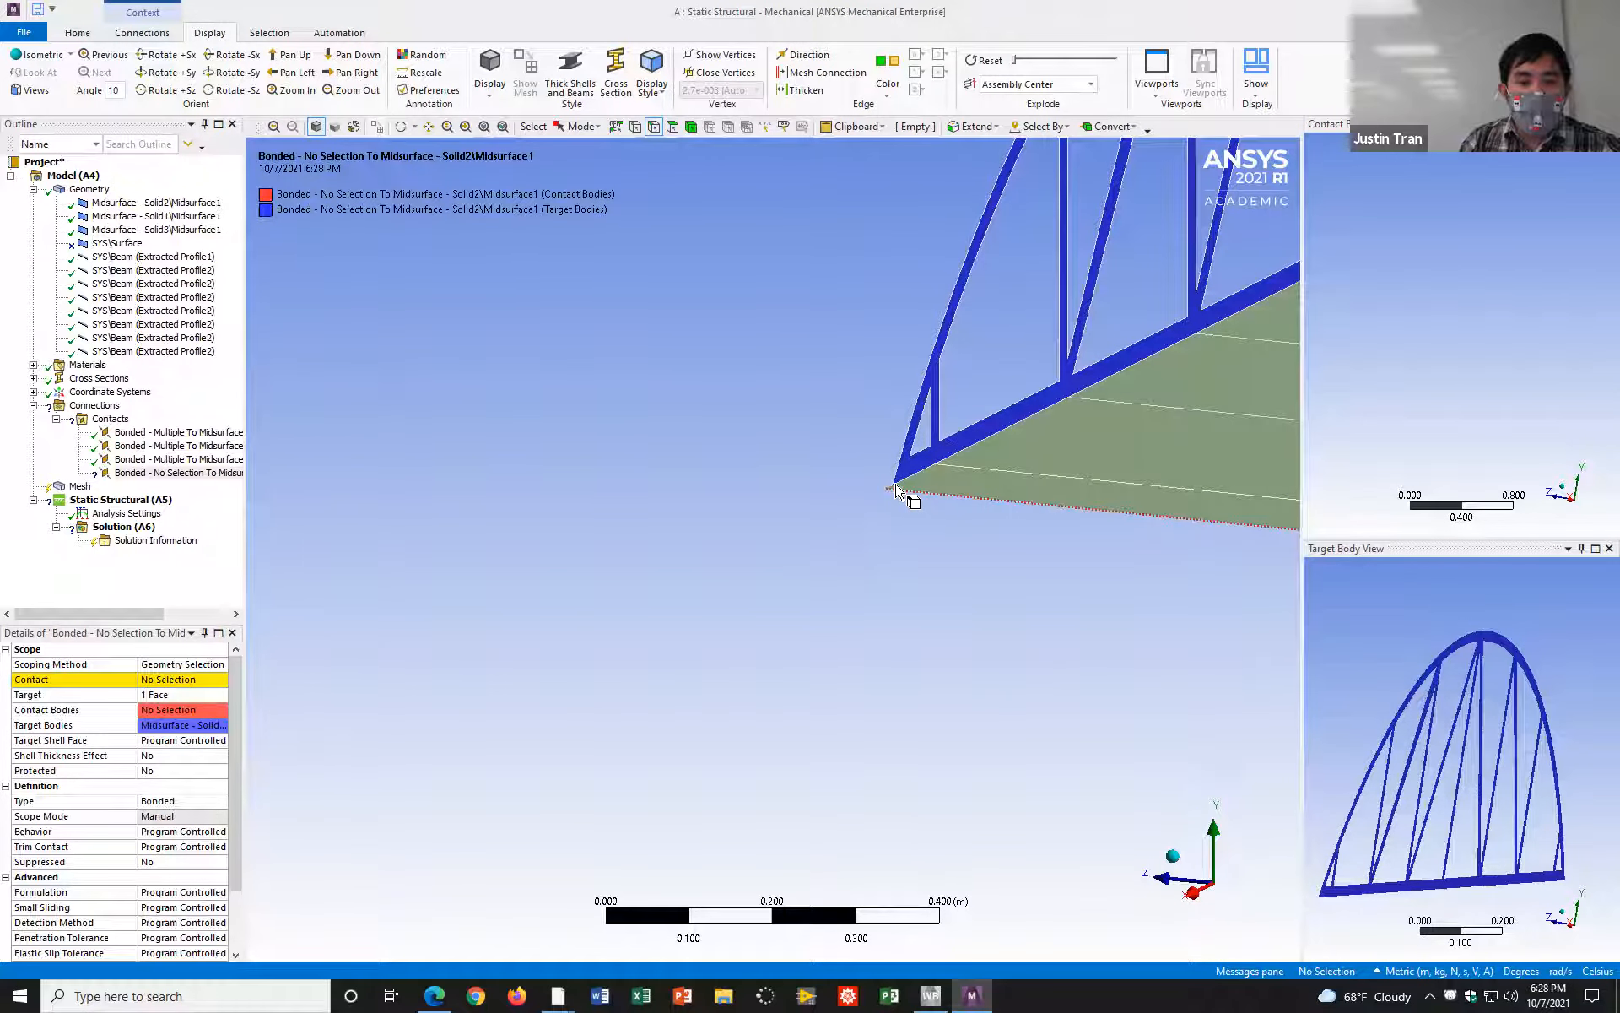
{"action": "scroll", "coordinate": [900, 501], "scroll_direction": "up", "scroll_amount": 3}
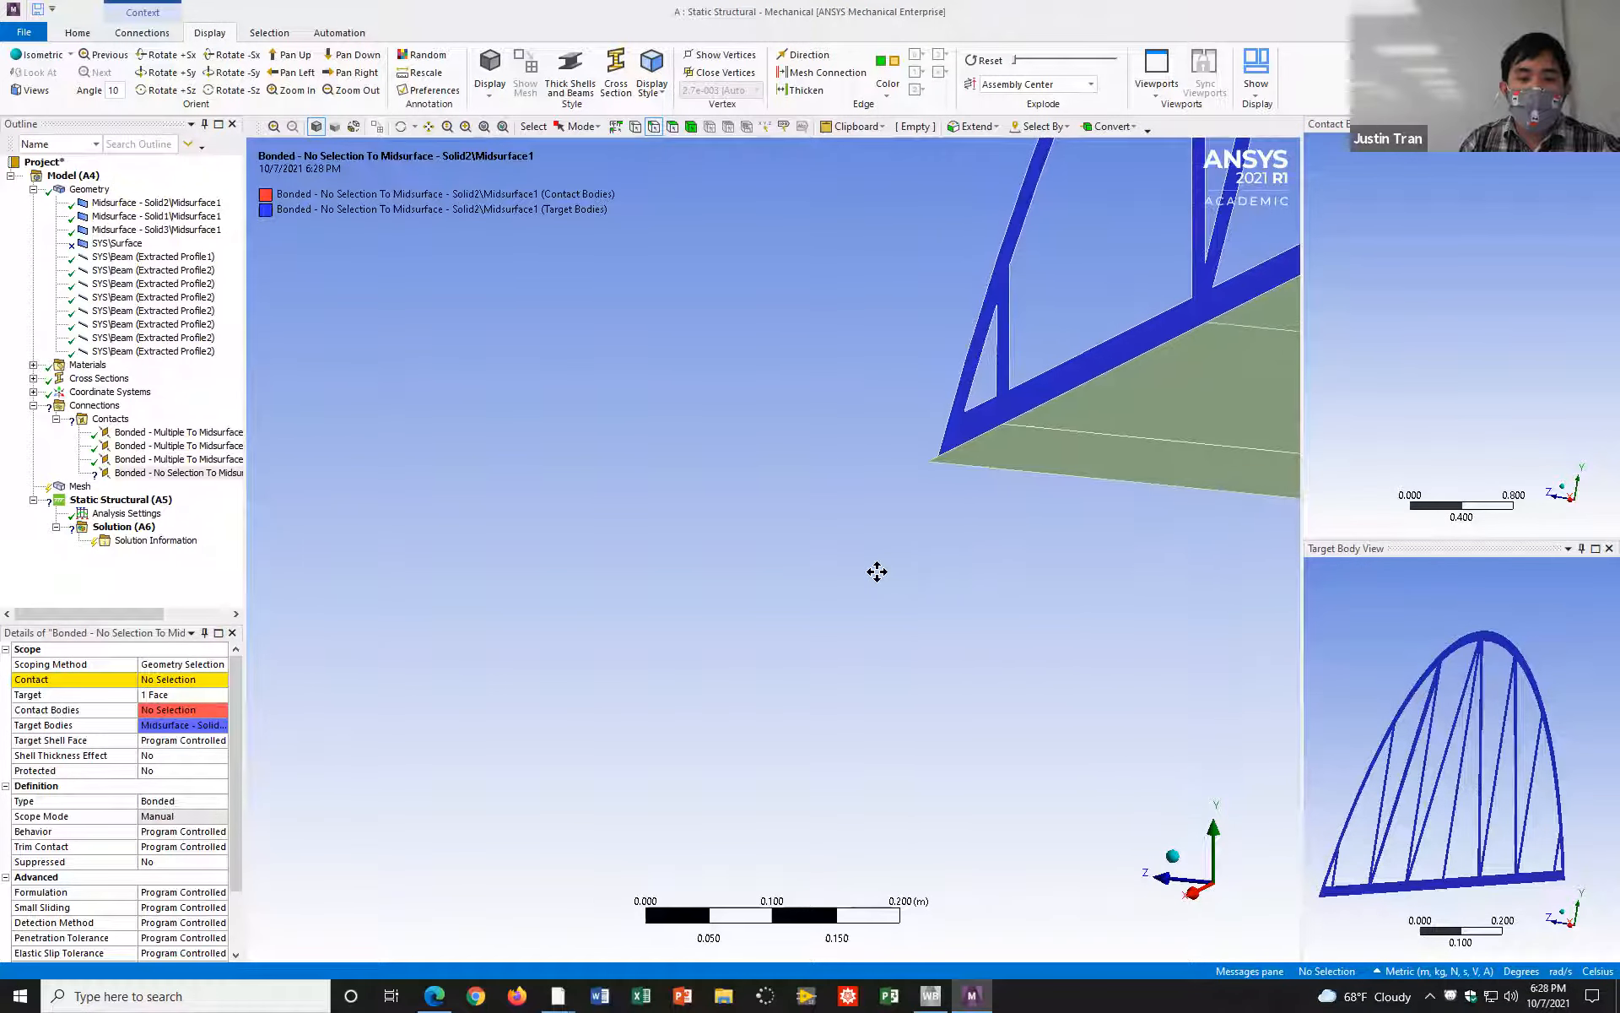
{"action": "scroll", "coordinate": [881, 564], "scroll_direction": "down", "scroll_amount": 6}
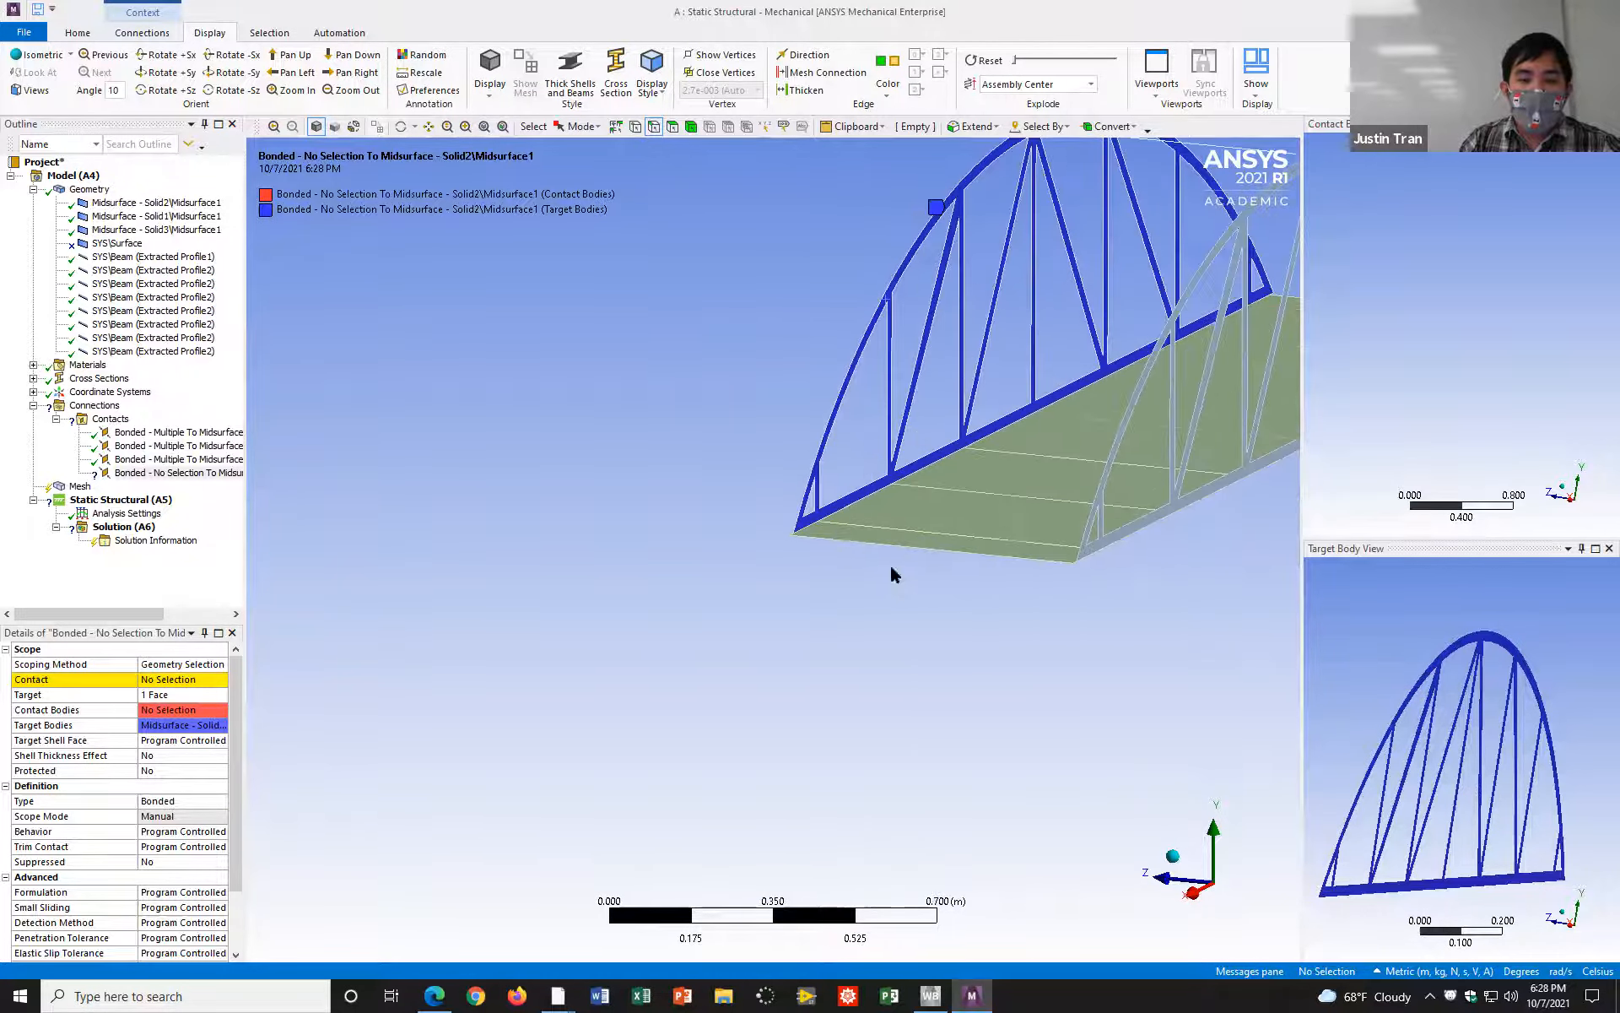
{"action": "middle_click_drag", "start_coordinate": [977, 512], "coordinate": [1016, 324]}
{"action": "scroll", "coordinate": [869, 517], "scroll_direction": "up", "scroll_amount": 7}
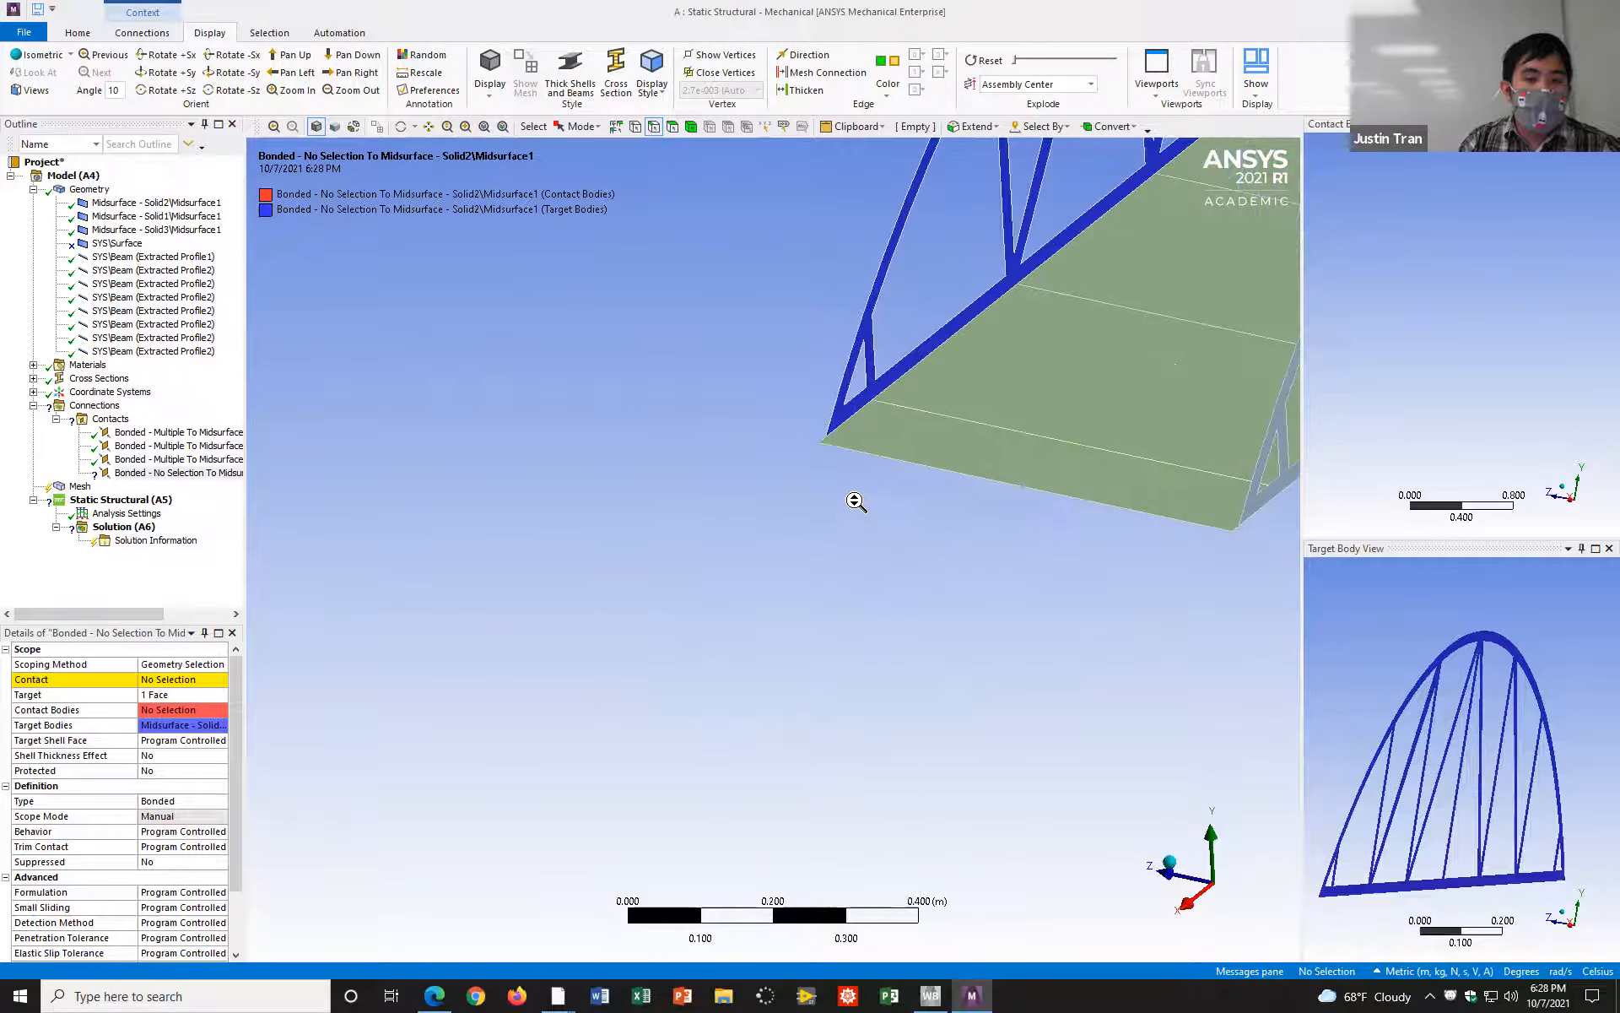
{"action": "middle_click_drag", "start_coordinate": [862, 373], "coordinate": [640, 547], "text": "ctrl"}
{"action": "scroll", "coordinate": [878, 518], "scroll_direction": "up", "scroll_amount": 4}
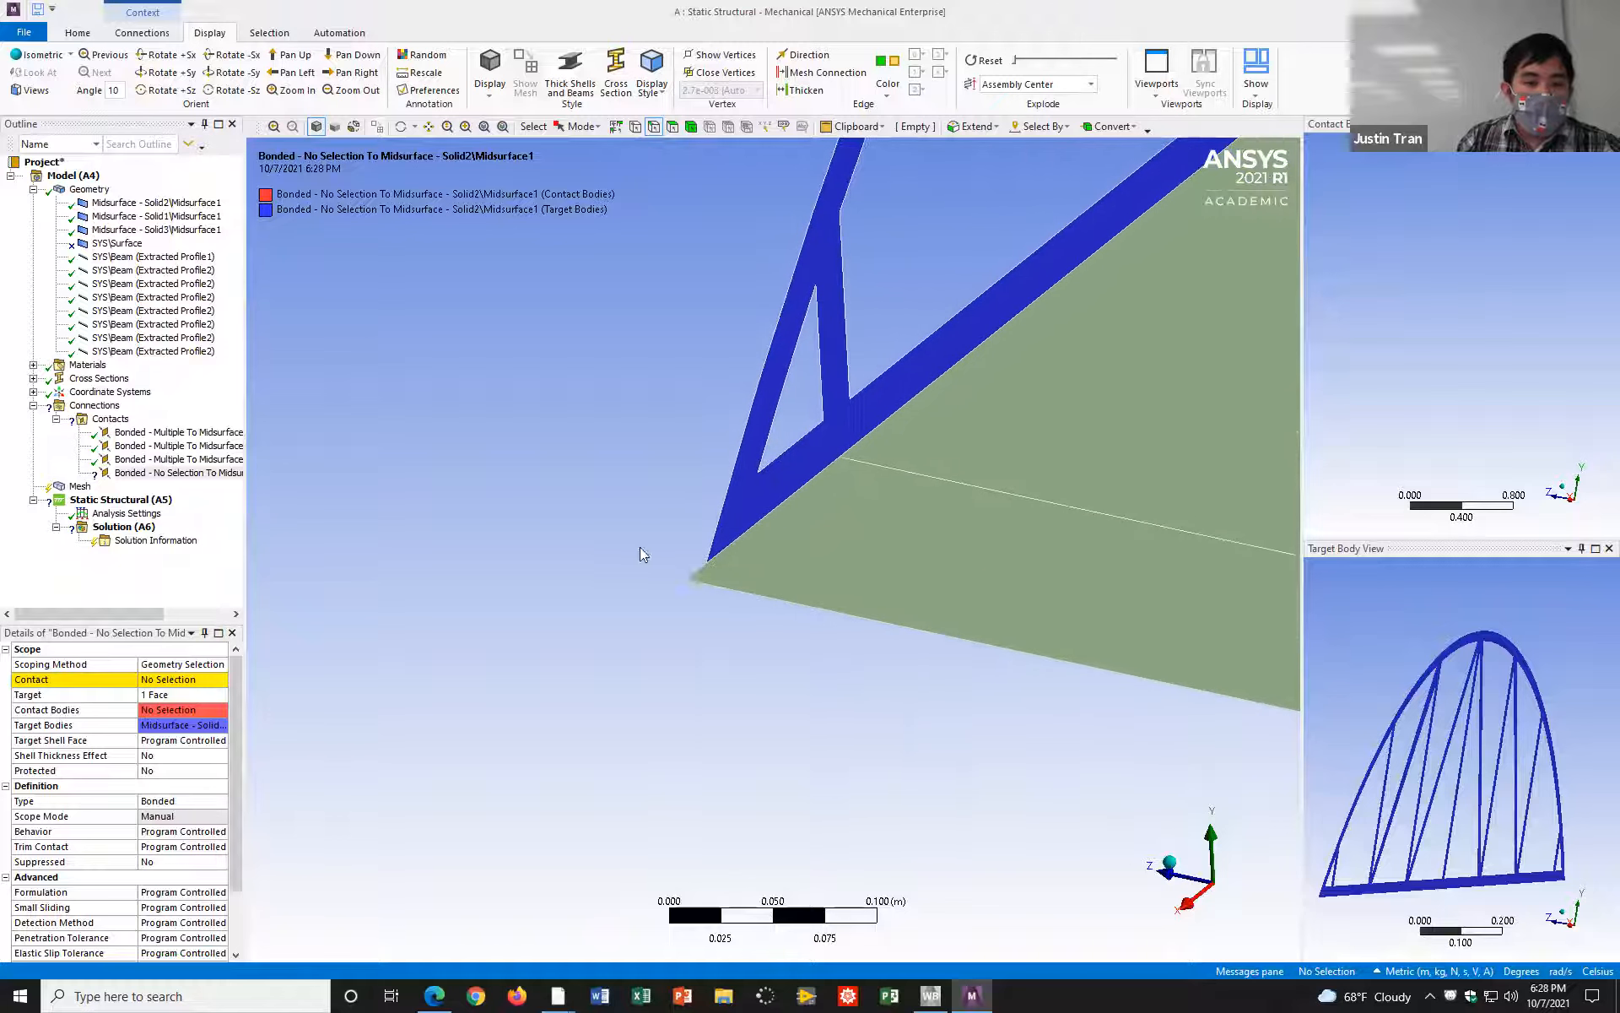
{"action": "left_click", "coordinate": [706, 577]}
{"action": "left_click", "coordinate": [180, 685]}
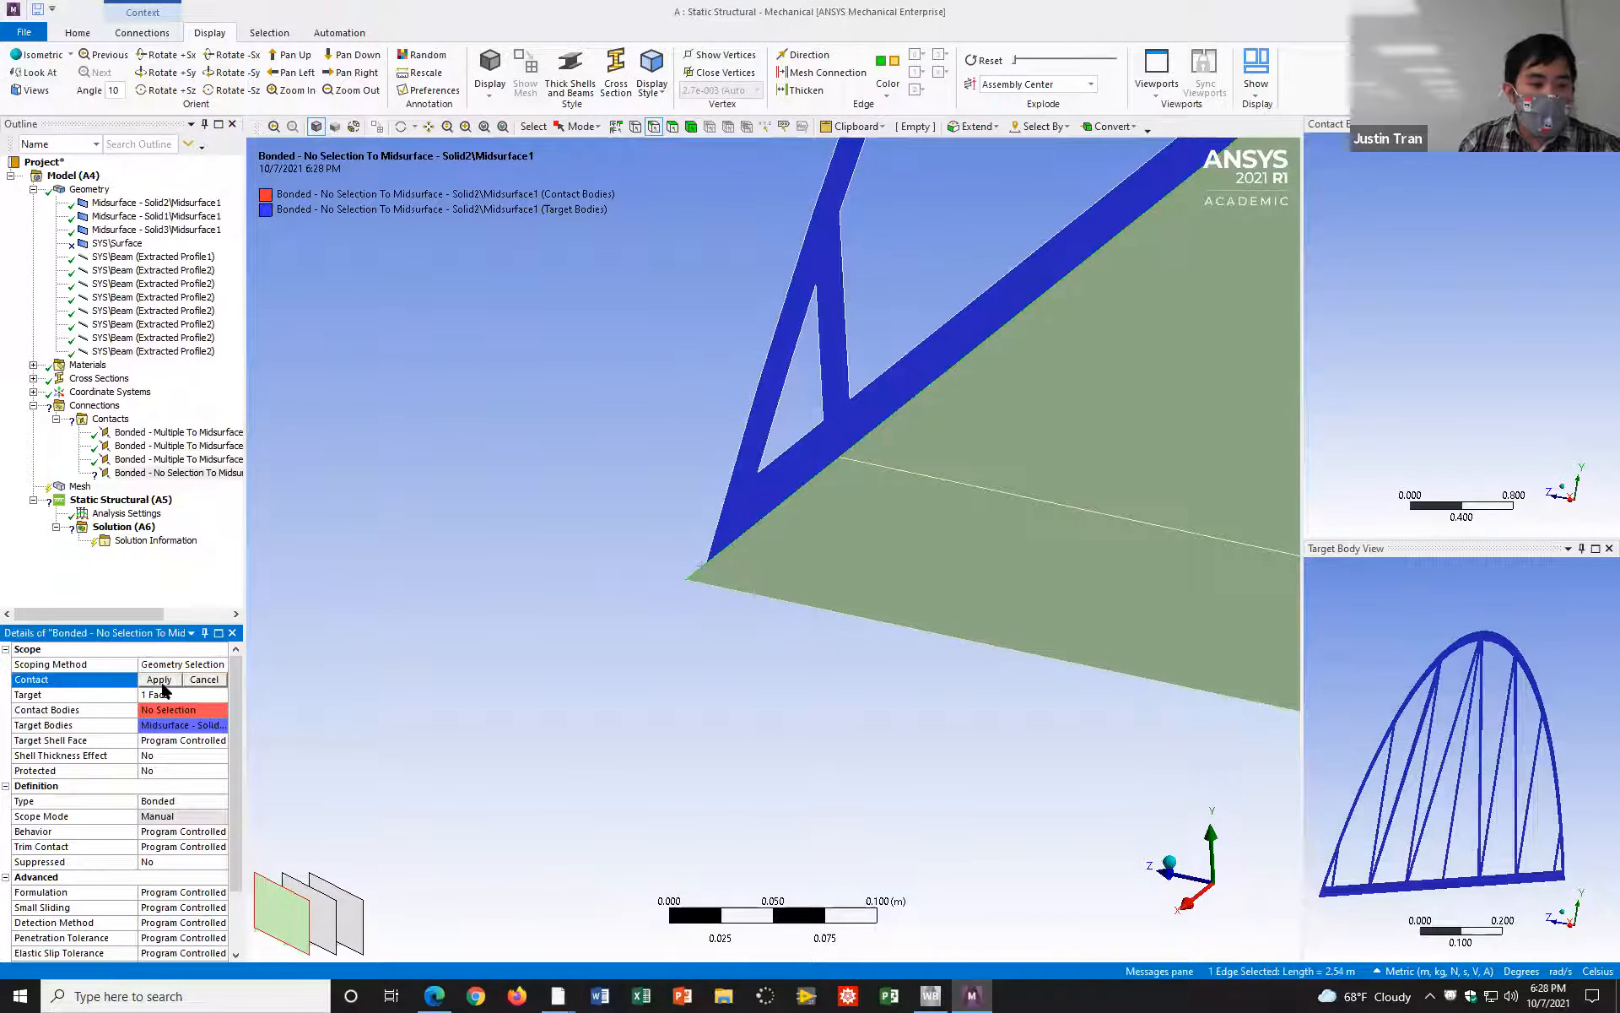
{"action": "left_click", "coordinate": [161, 679]}
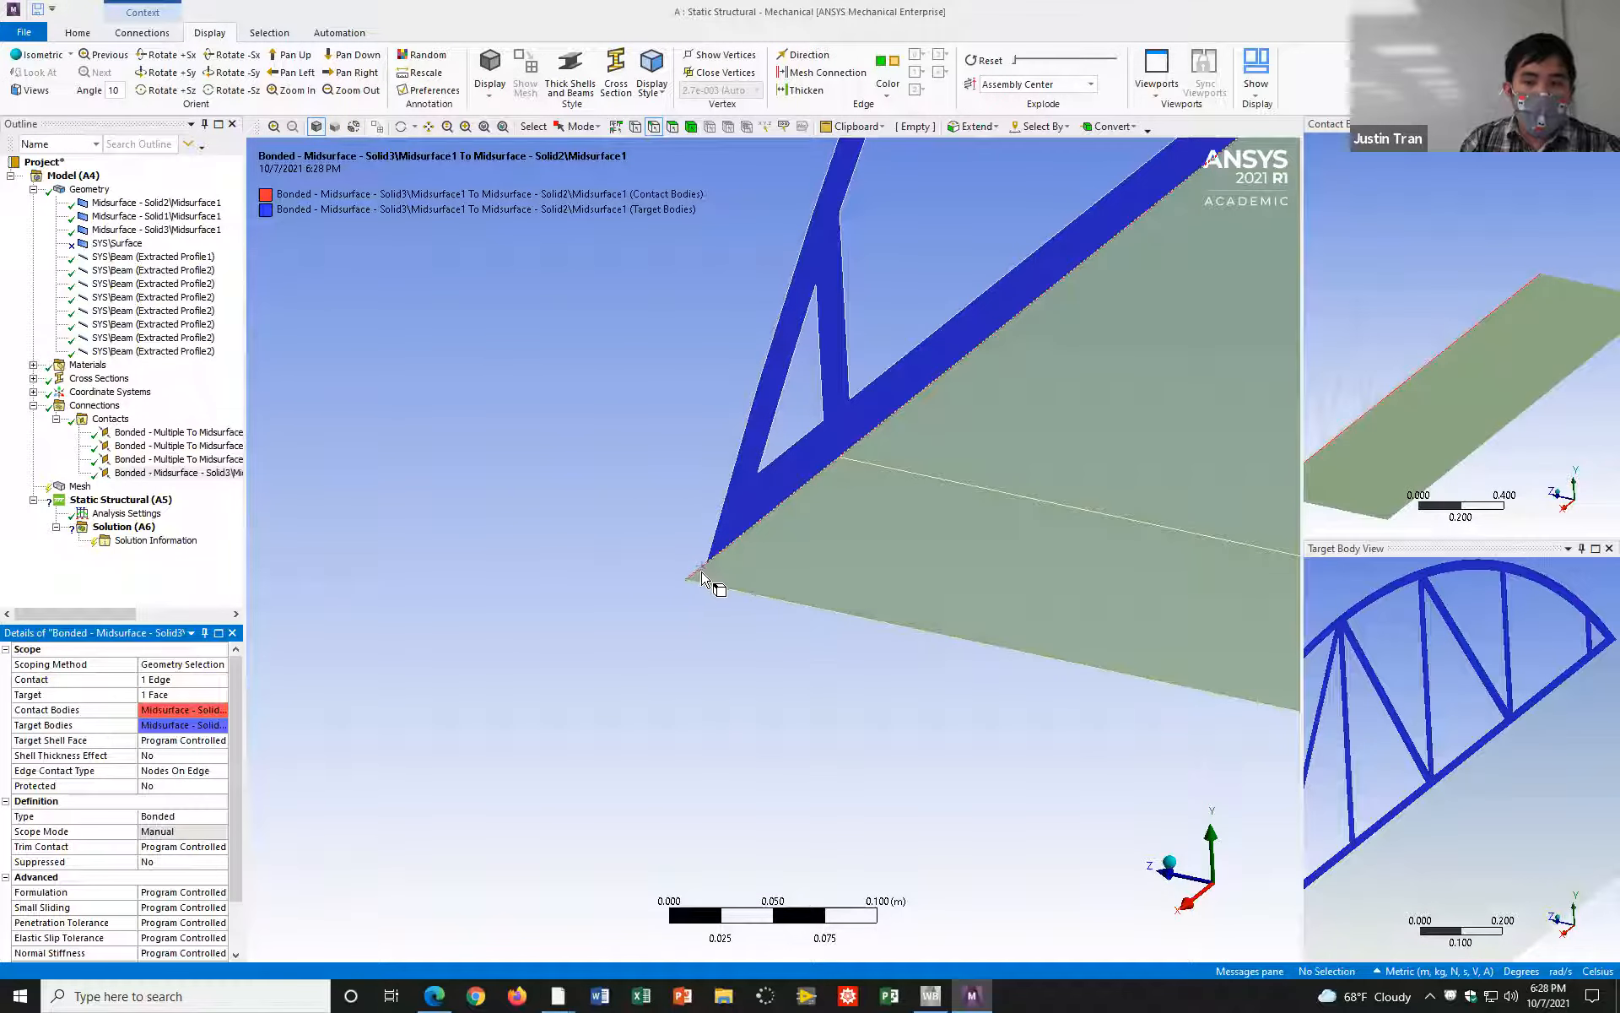
Step: Insert a fifth manual contact region under Contacts for bonding the deck to the opposite truss
{"action": "scroll", "coordinate": [780, 554], "scroll_direction": "down", "scroll_amount": 5}
{"action": "middle_click_drag", "start_coordinate": [897, 573], "coordinate": [722, 501]}
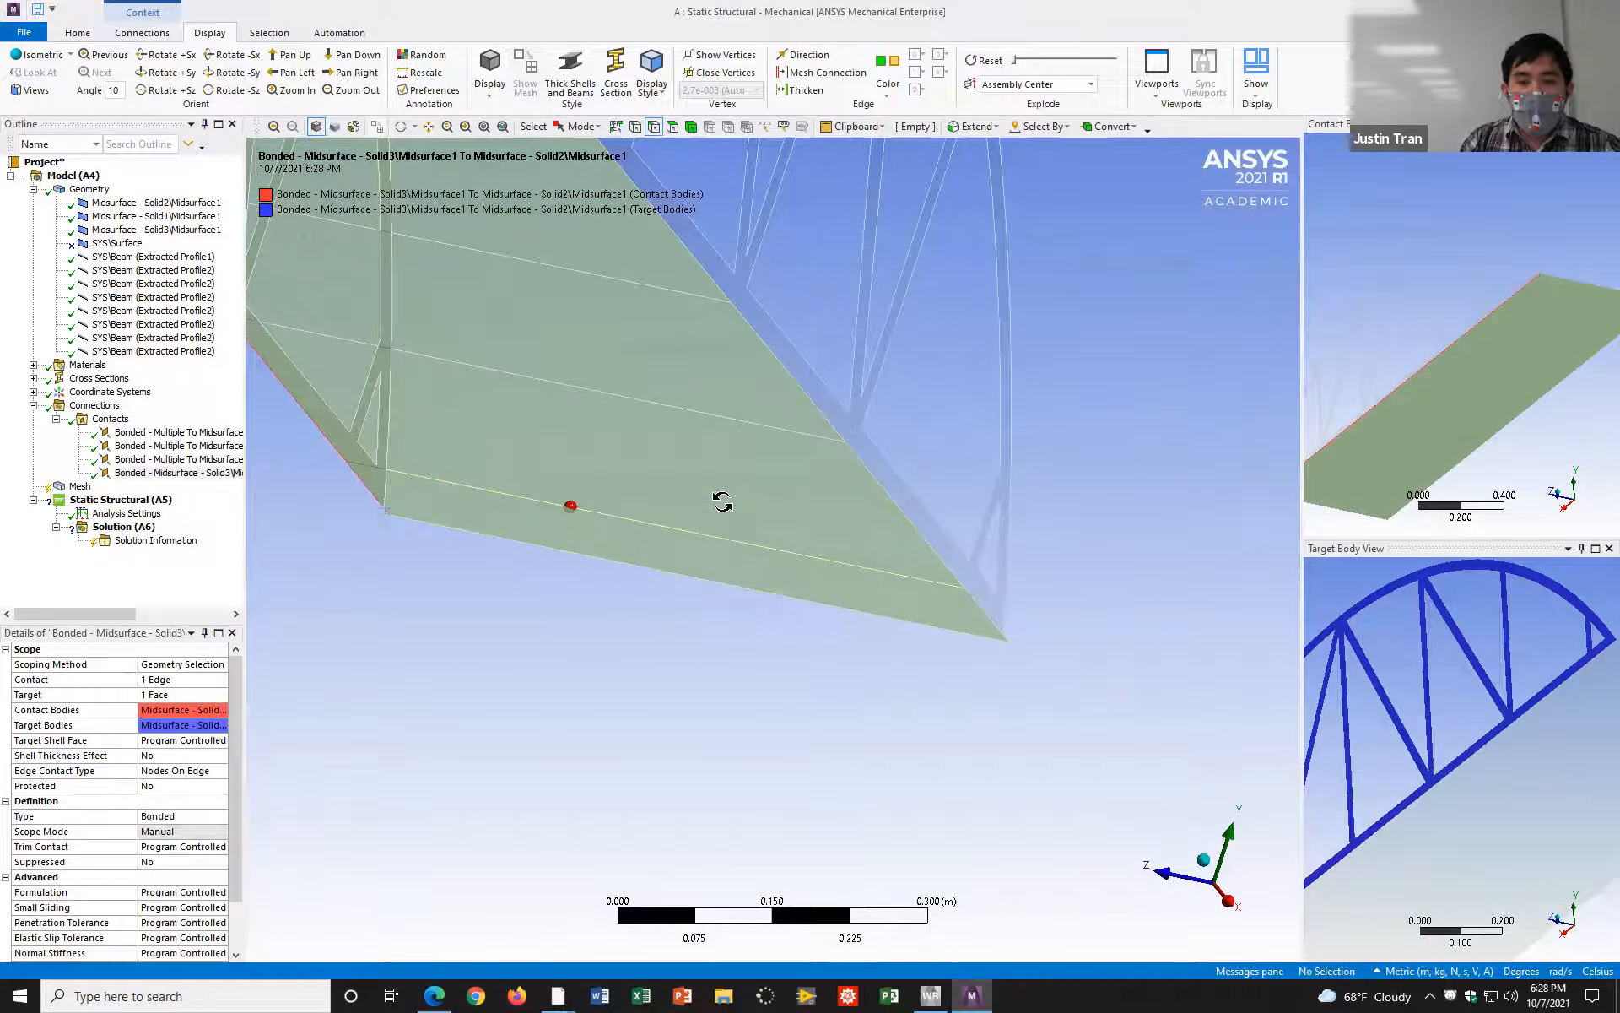
{"action": "right_click", "coordinate": [110, 422]}
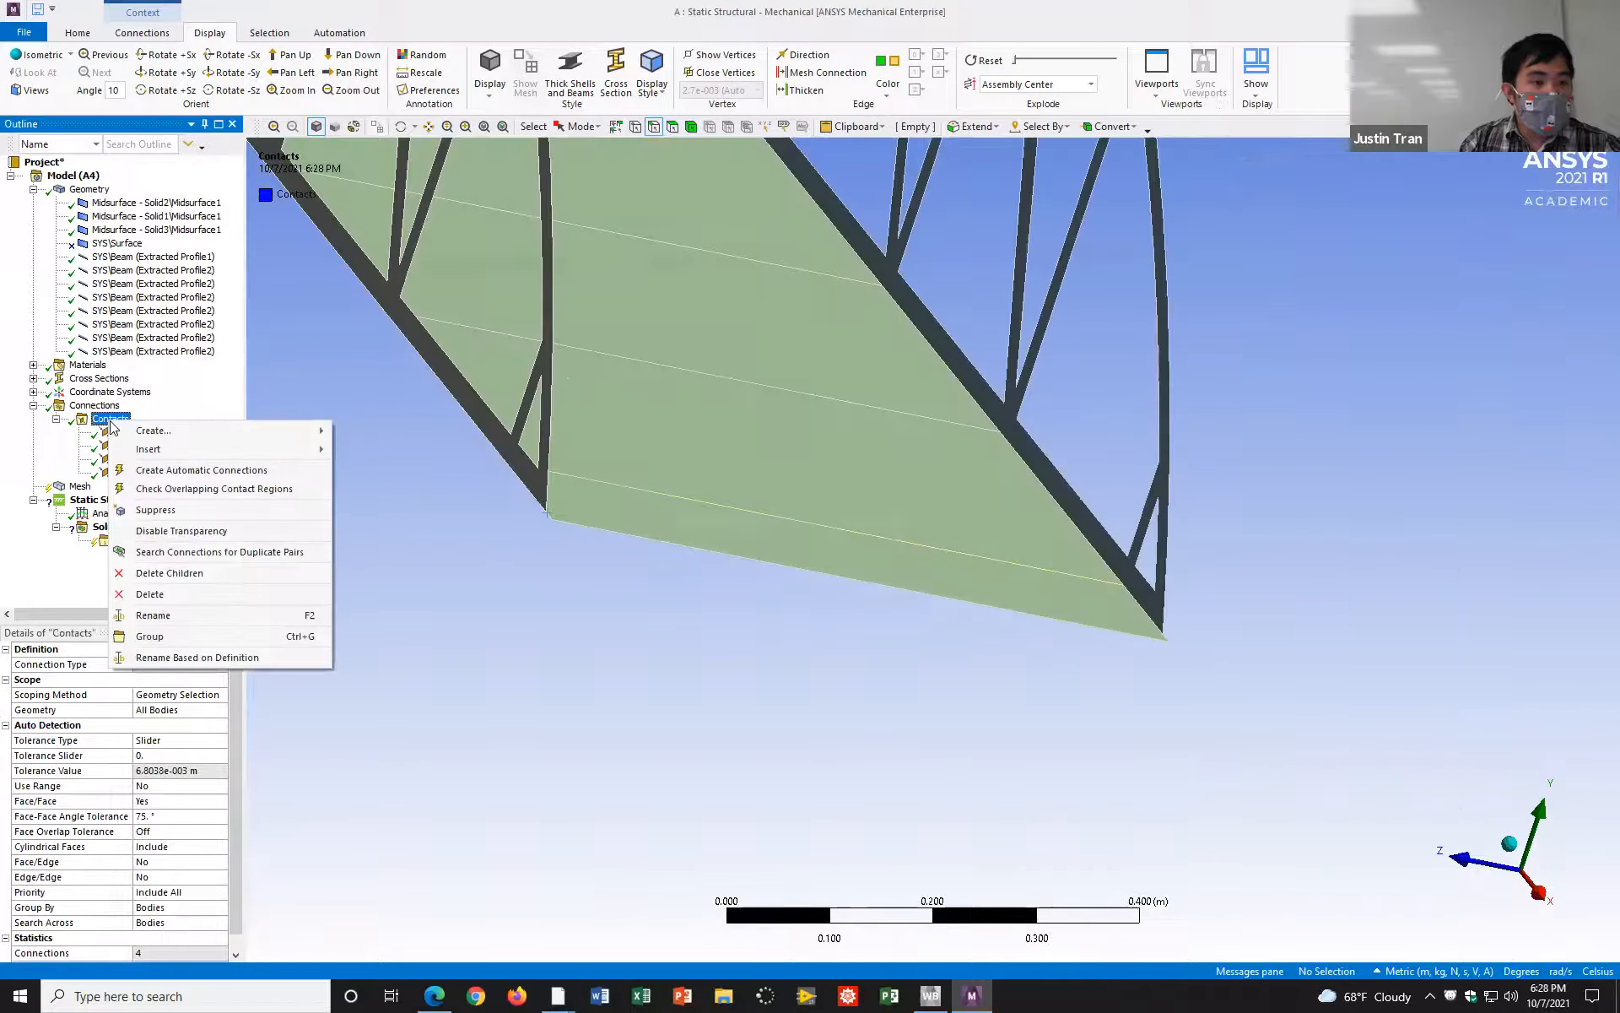
{"action": "mouse_move", "coordinate": [173, 452]}
{"action": "left_click", "coordinate": [390, 469]}
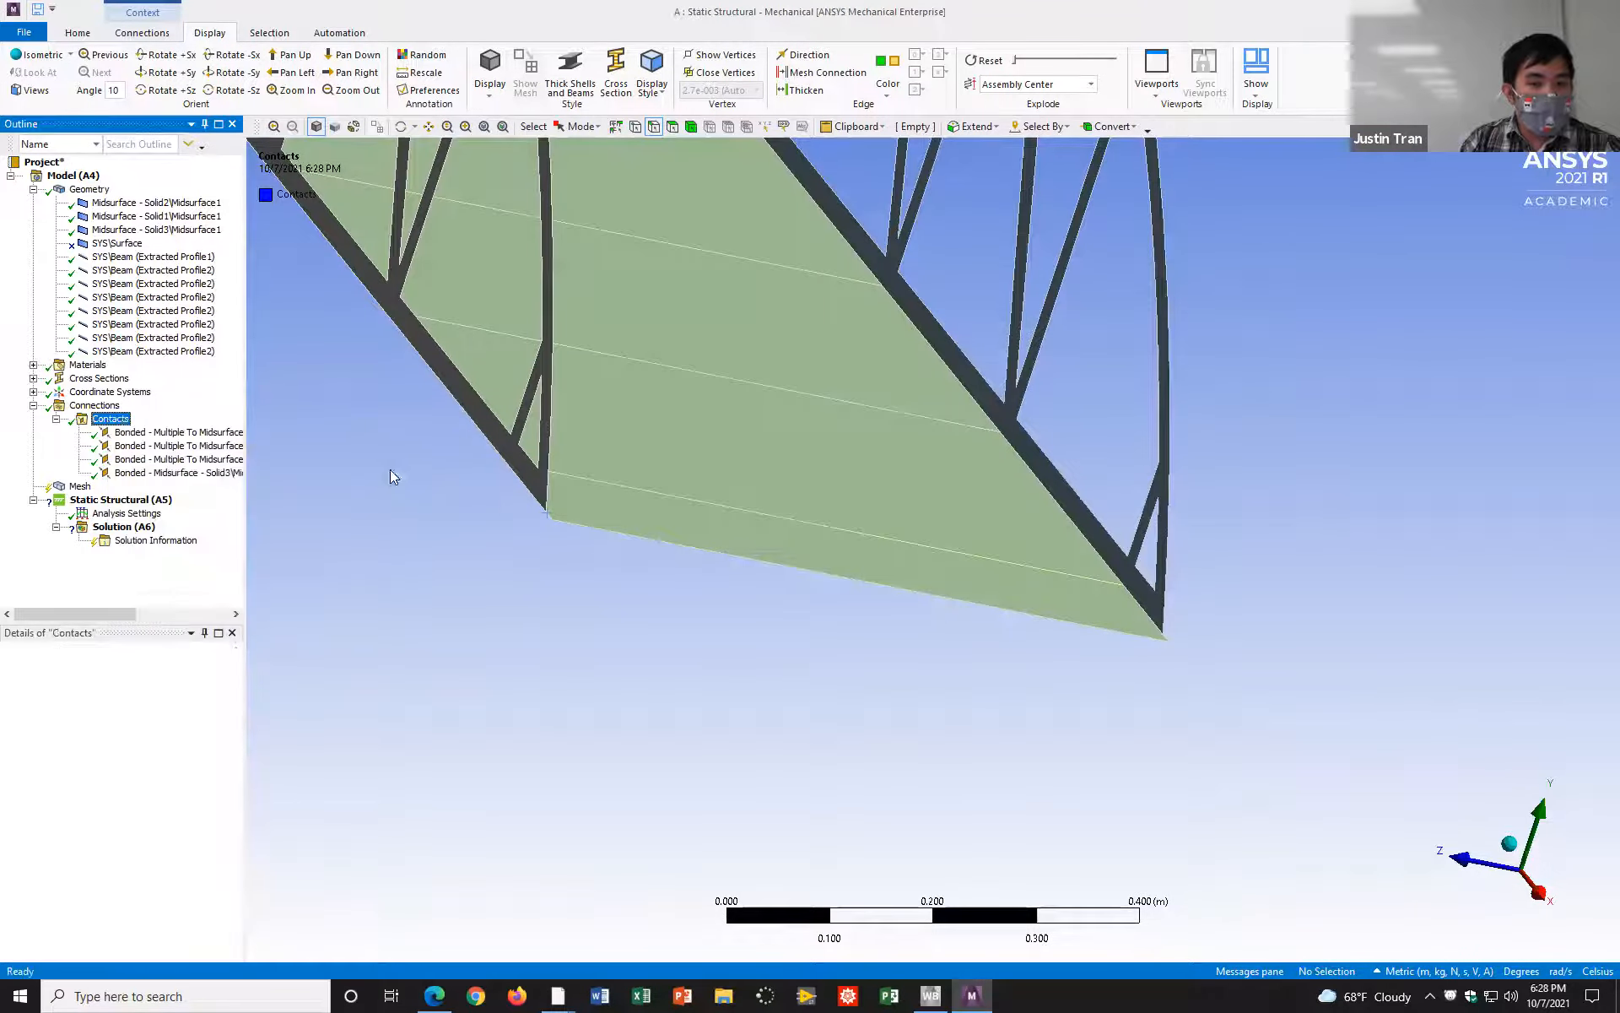
Step: Assign the road deck's lateral edge along the Solid1 truss as the fifth contact region's Contact
{"action": "left_click_drag", "start_coordinate": [991, 649], "coordinate": [847, 623]}
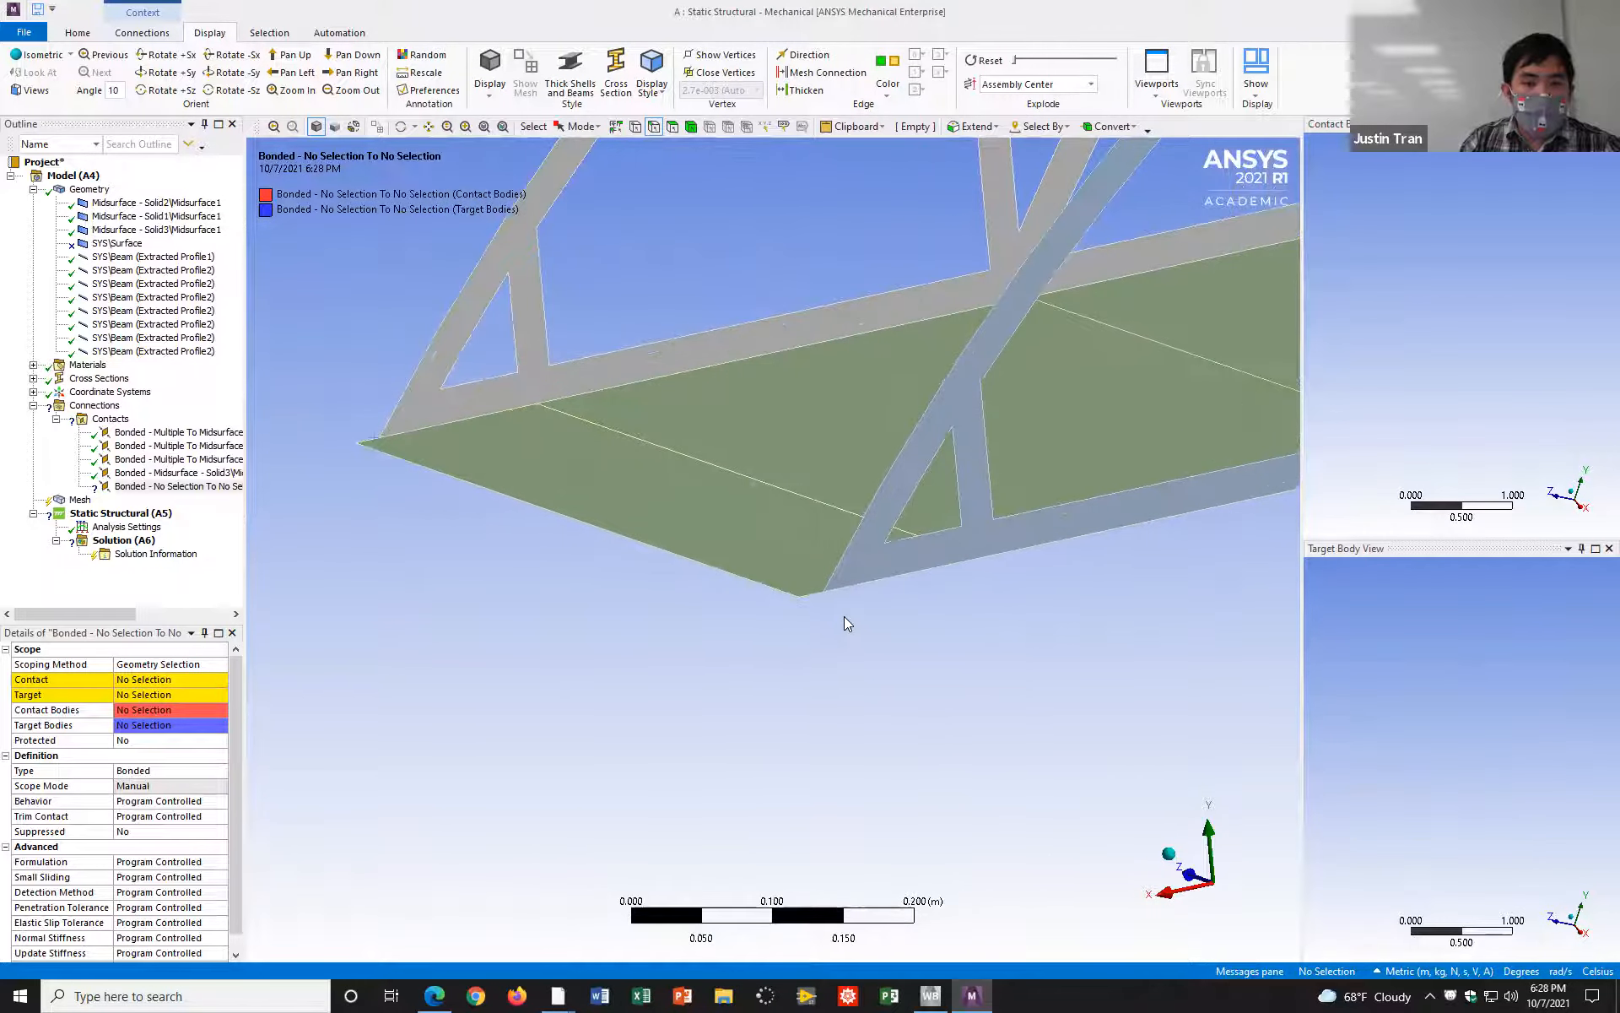
{"action": "scroll", "coordinate": [848, 624], "scroll_direction": "up", "scroll_amount": 2}
{"action": "left_click", "coordinate": [823, 606]}
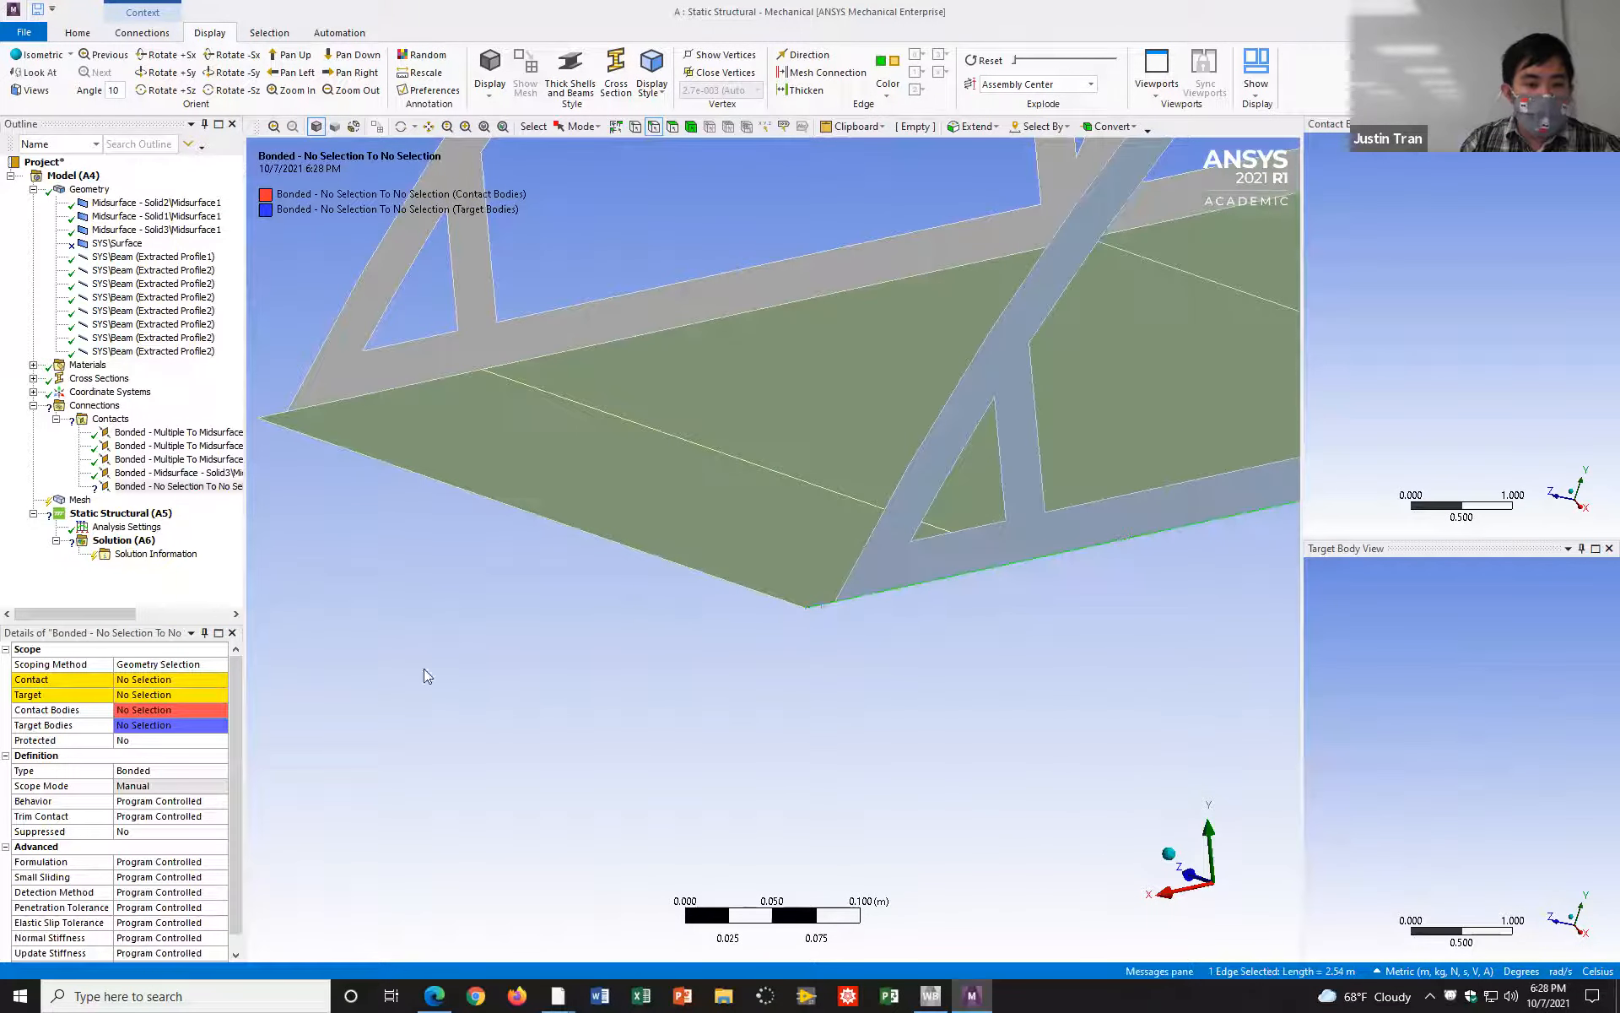
{"action": "left_click", "coordinate": [181, 680]}
{"action": "left_click", "coordinate": [135, 680]}
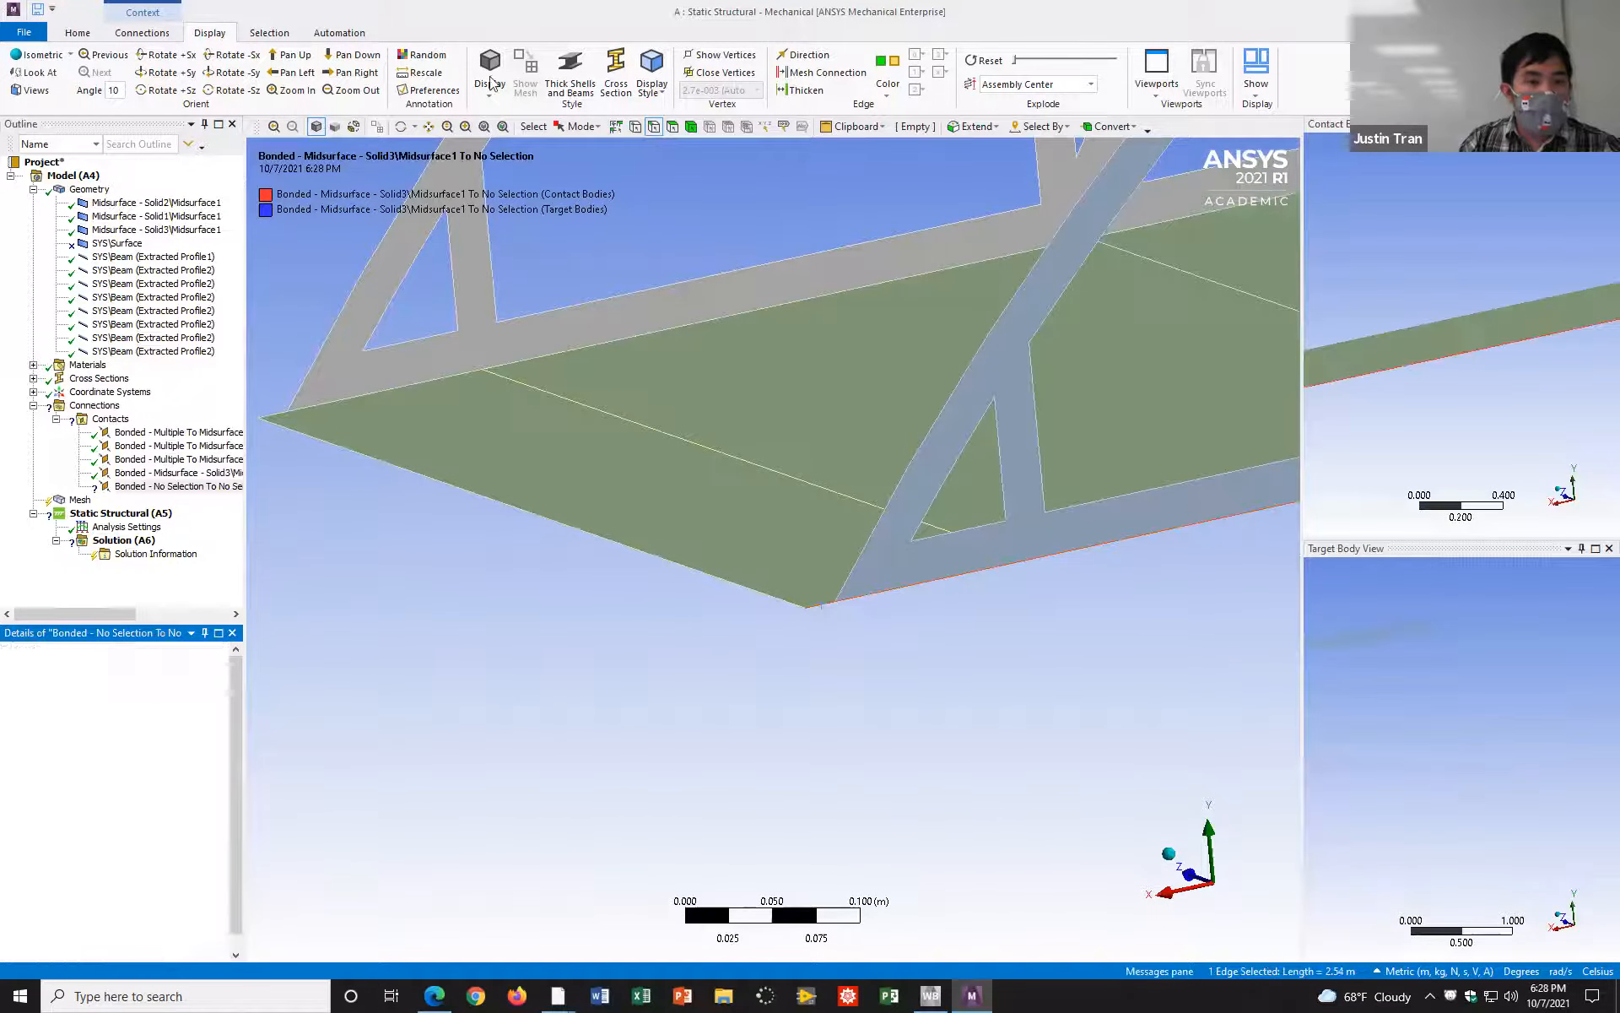
Step: Switch to face selection and assign the Solid1 truss midsurface's face as the fifth contact region's Target
{"action": "left_click", "coordinate": [672, 126]}
{"action": "left_click", "coordinate": [1023, 305]}
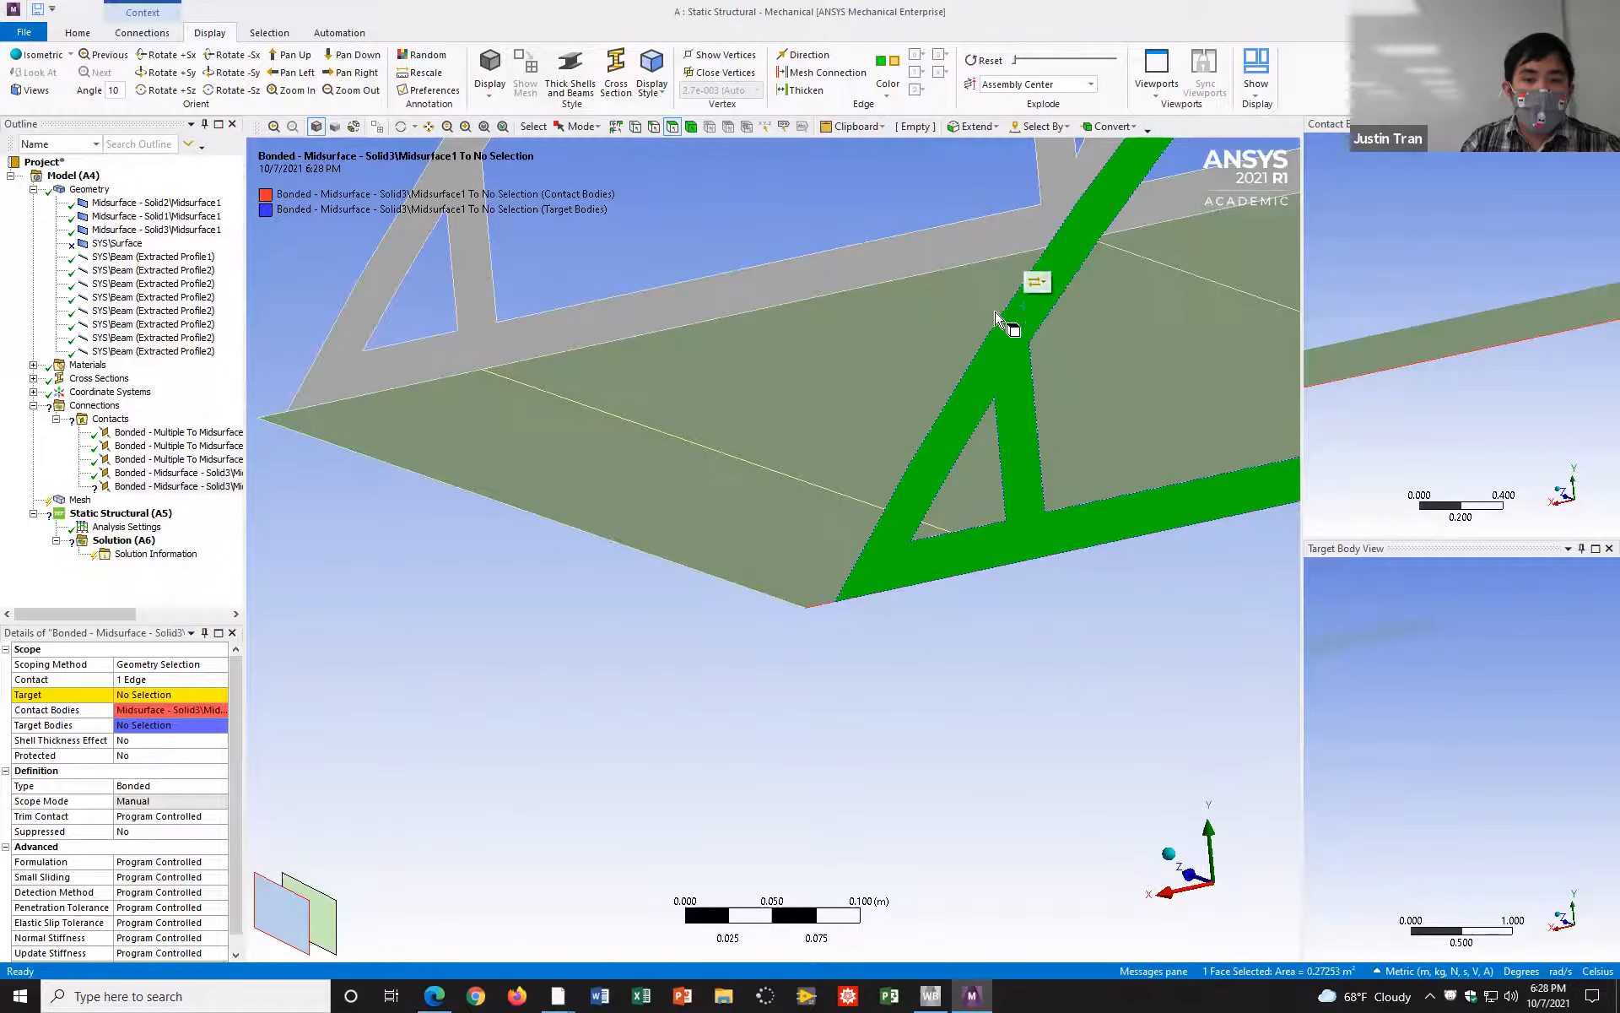
{"action": "left_click", "coordinate": [160, 694]}
{"action": "left_click", "coordinate": [135, 695]}
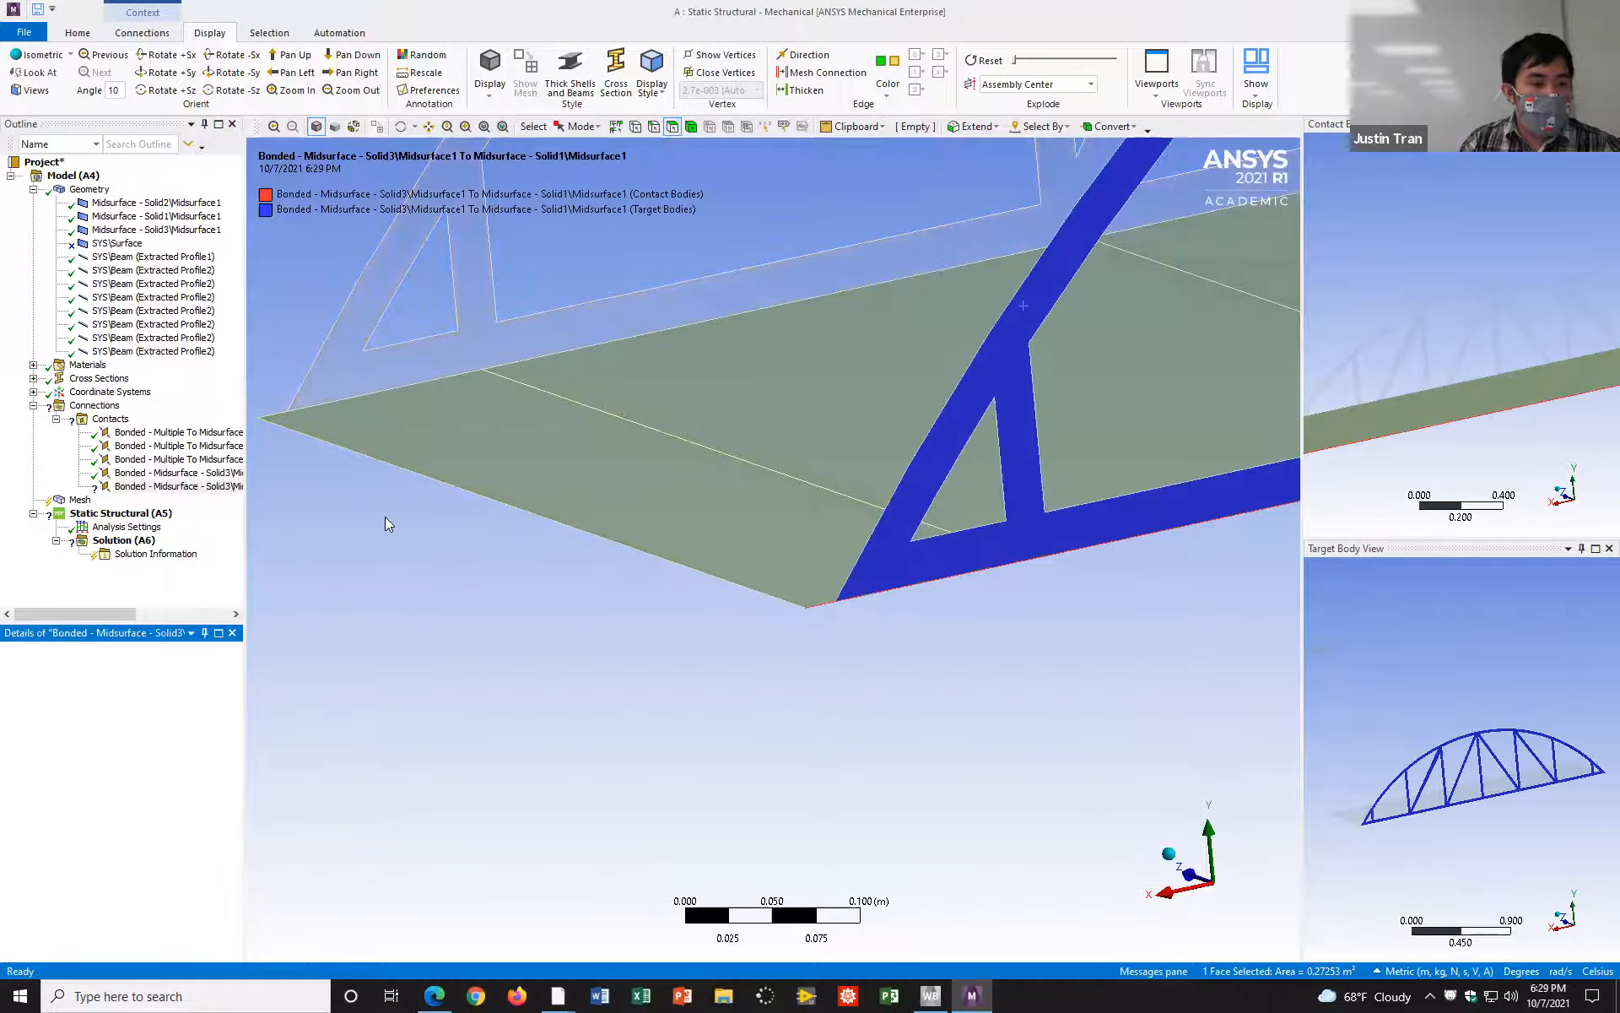
Step: Examine the fifth contact region's bond between the road deck edge and the Solid1 truss from several angles
{"action": "middle_click_drag", "start_coordinate": [627, 439], "coordinate": [587, 321]}
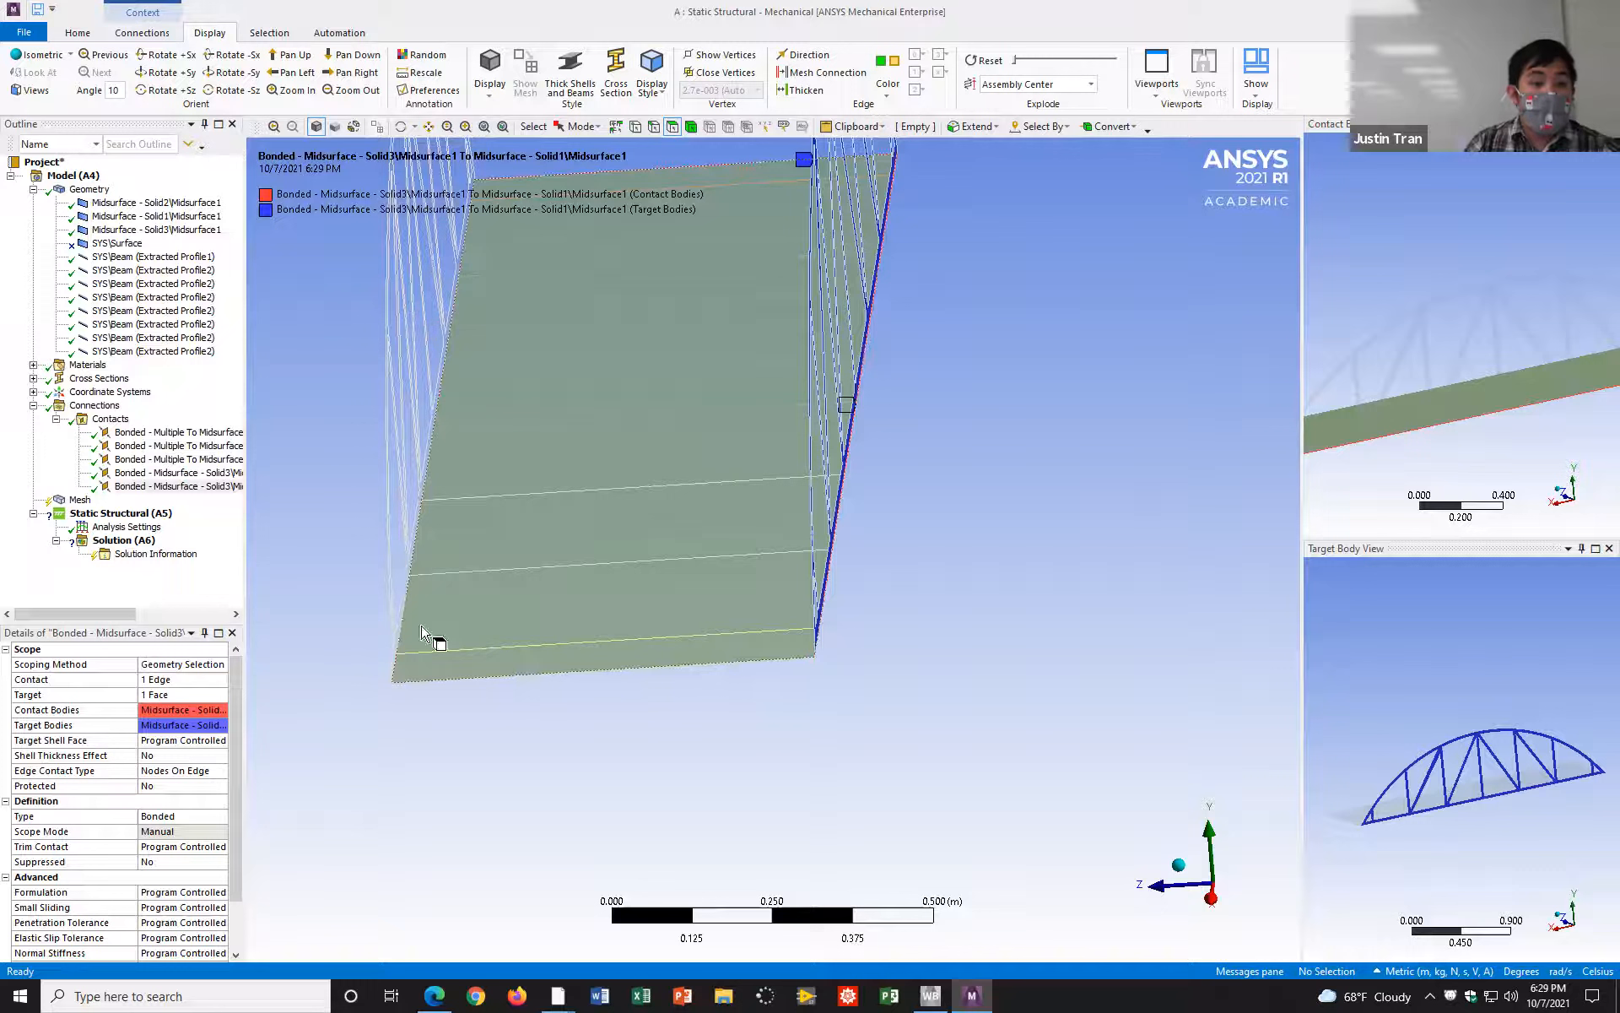
{"action": "middle_click_drag", "start_coordinate": [928, 556], "coordinate": [992, 547]}
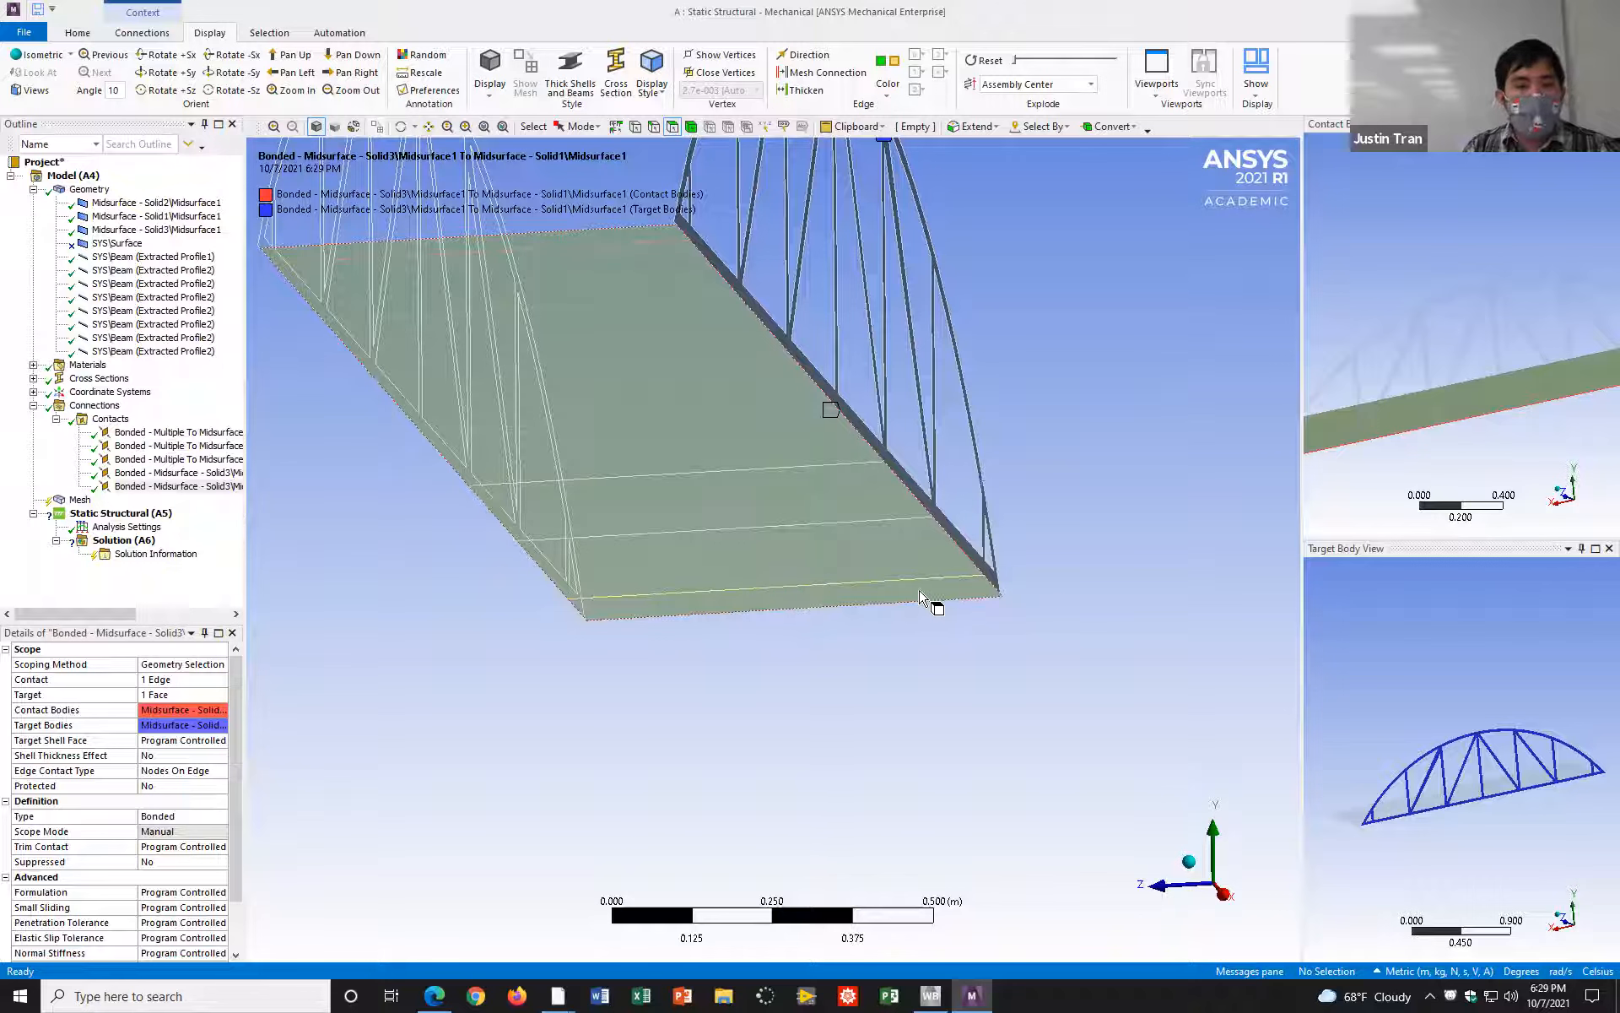
{"action": "middle_click_drag", "start_coordinate": [683, 627], "coordinate": [807, 705], "text": "ctrl"}
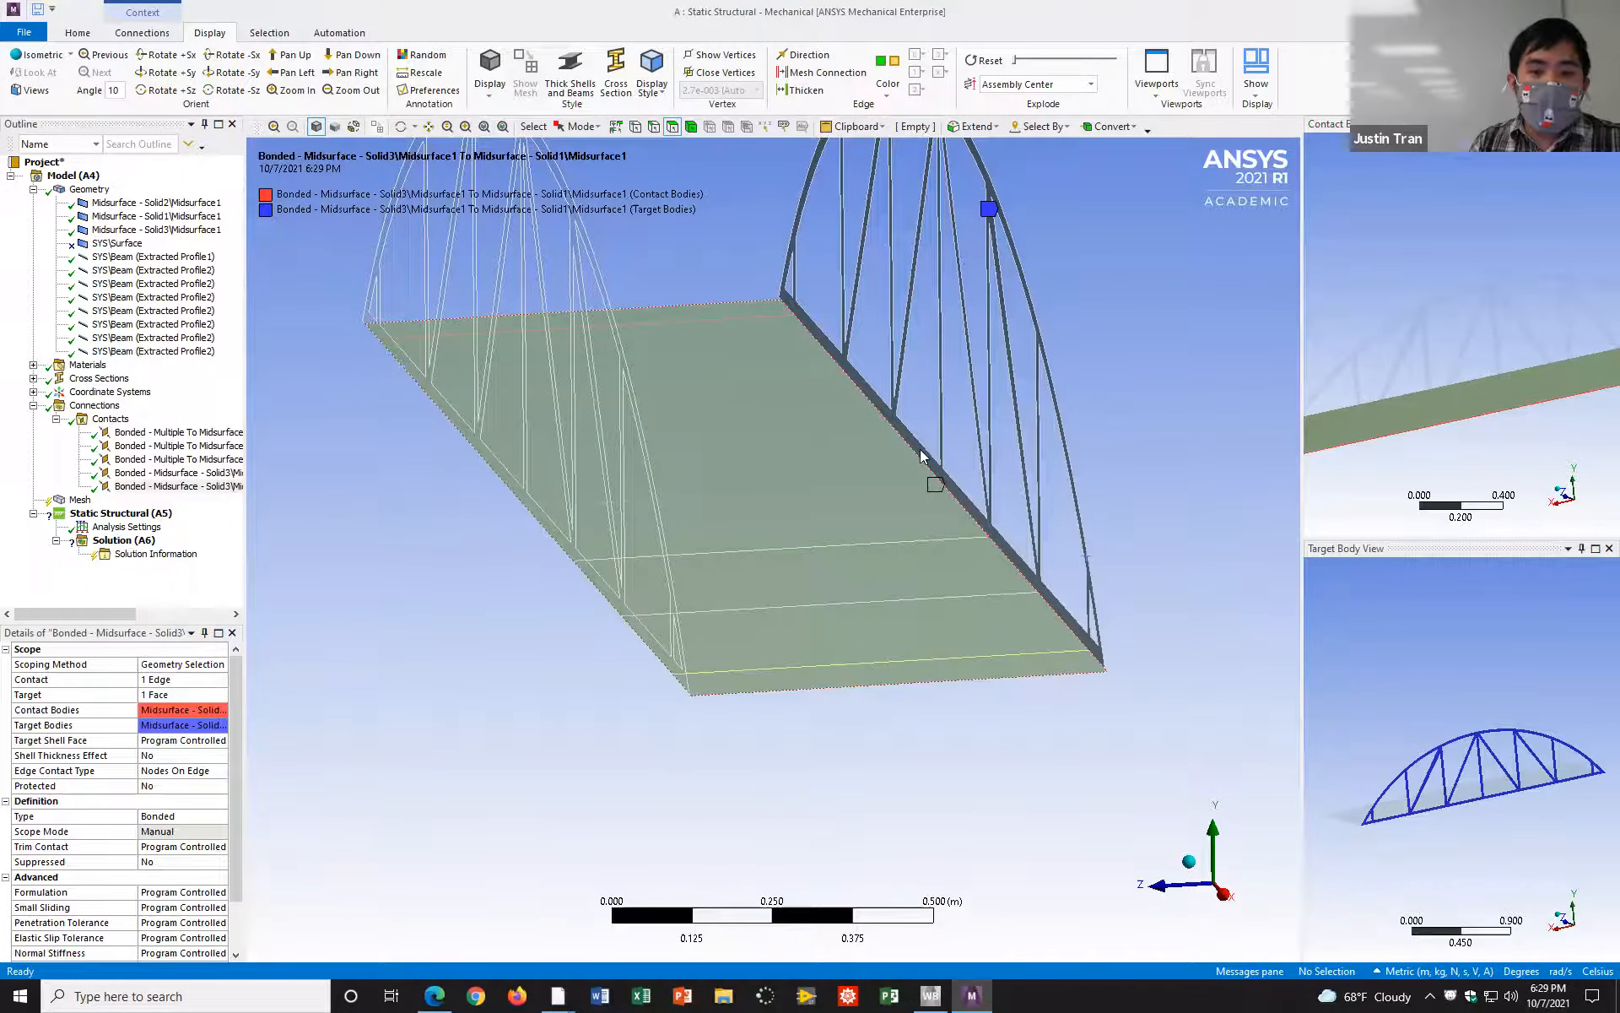
{"action": "middle_click_drag", "start_coordinate": [945, 515], "coordinate": [899, 240]}
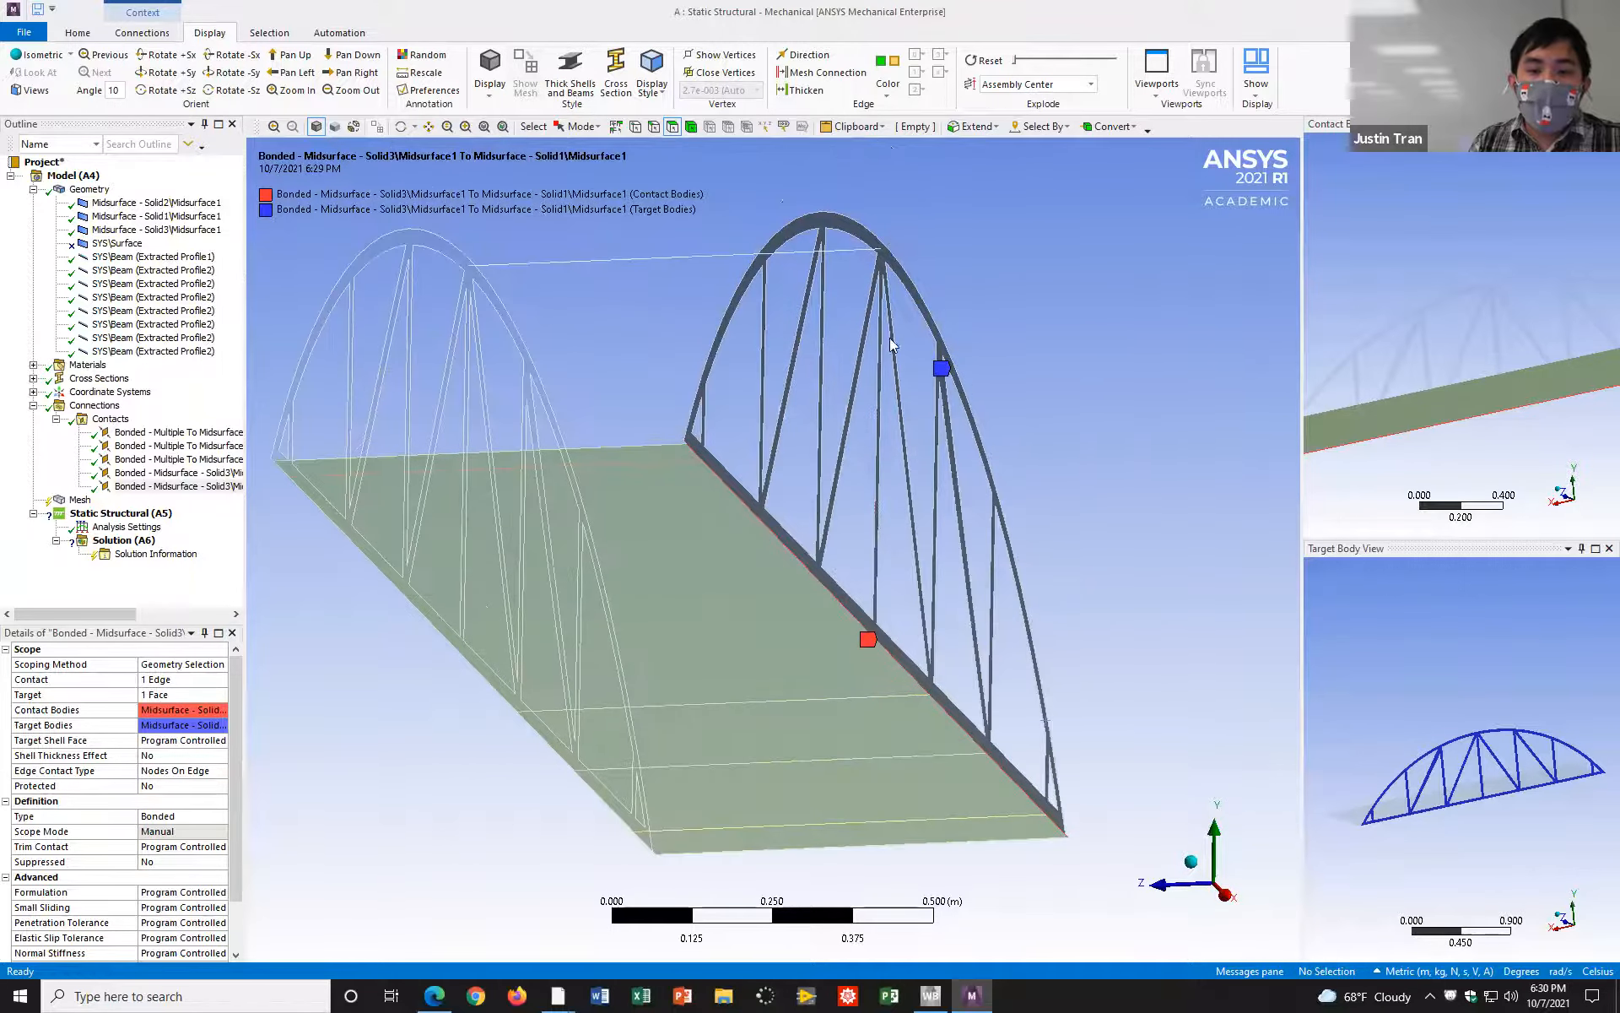
{"action": "middle_click_drag", "start_coordinate": [968, 430], "coordinate": [840, 408]}
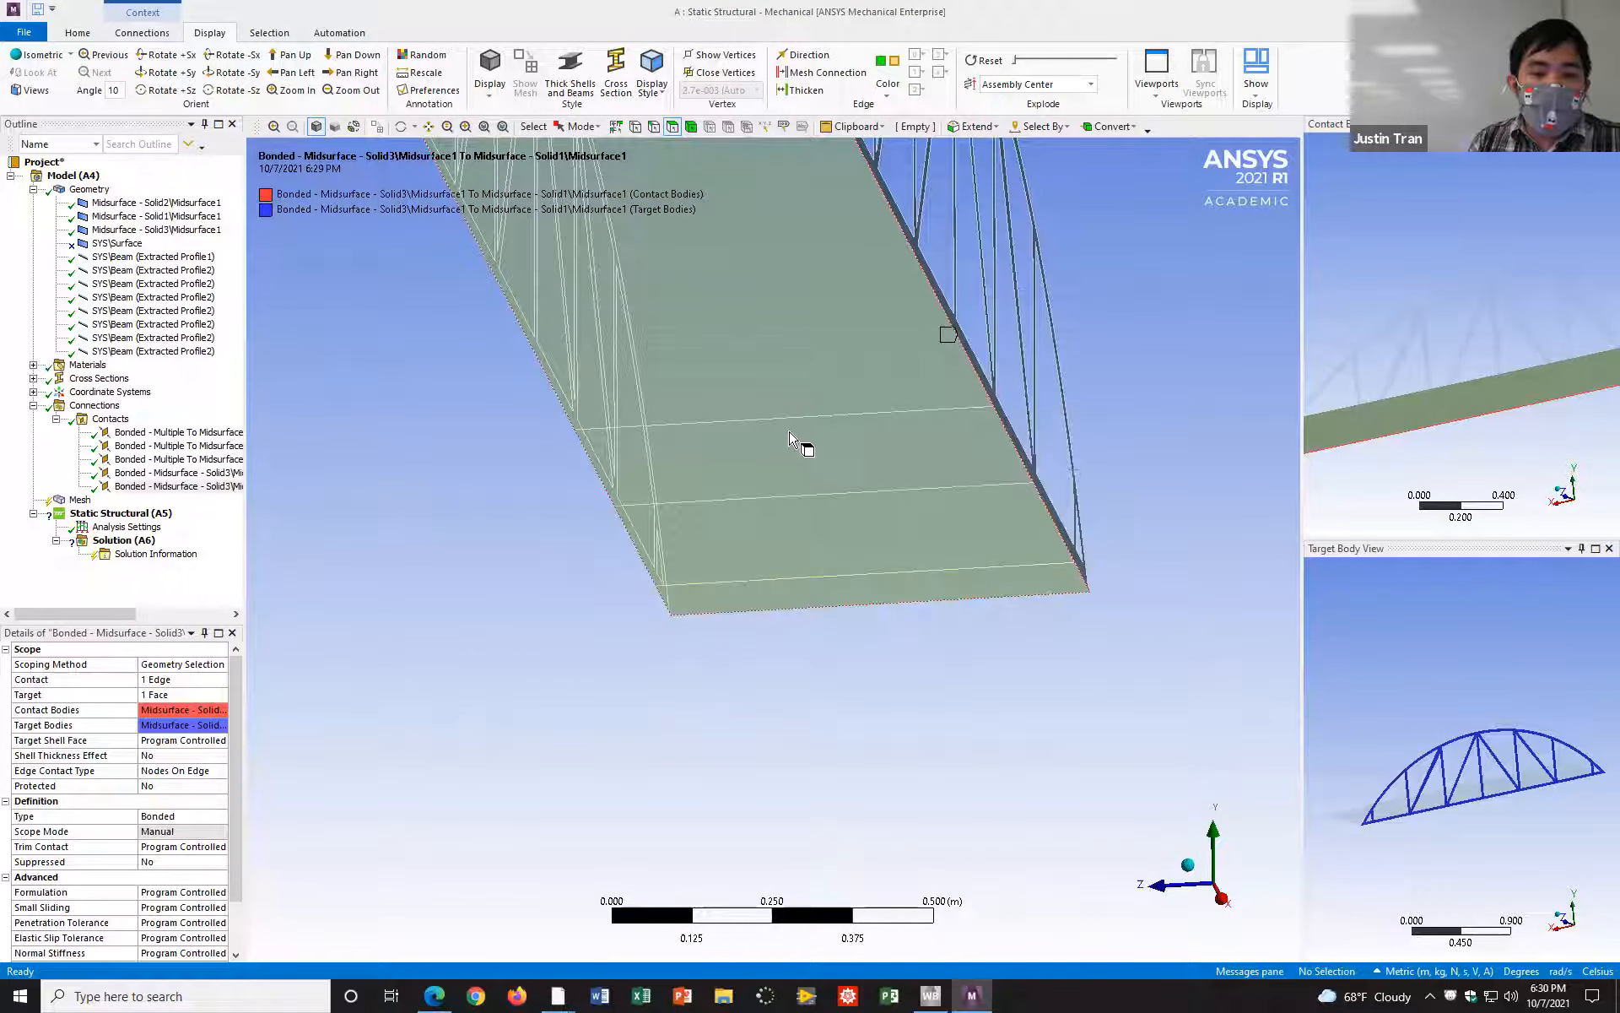
{"action": "left_click", "coordinate": [826, 373]}
{"action": "middle_click_drag", "start_coordinate": [1041, 657], "coordinate": [1003, 564]}
{"action": "middle_click_drag", "start_coordinate": [860, 398], "coordinate": [912, 641]}
{"action": "left_click", "coordinate": [464, 460]}
{"action": "middle_click_drag", "start_coordinate": [464, 459], "coordinate": [489, 548]}
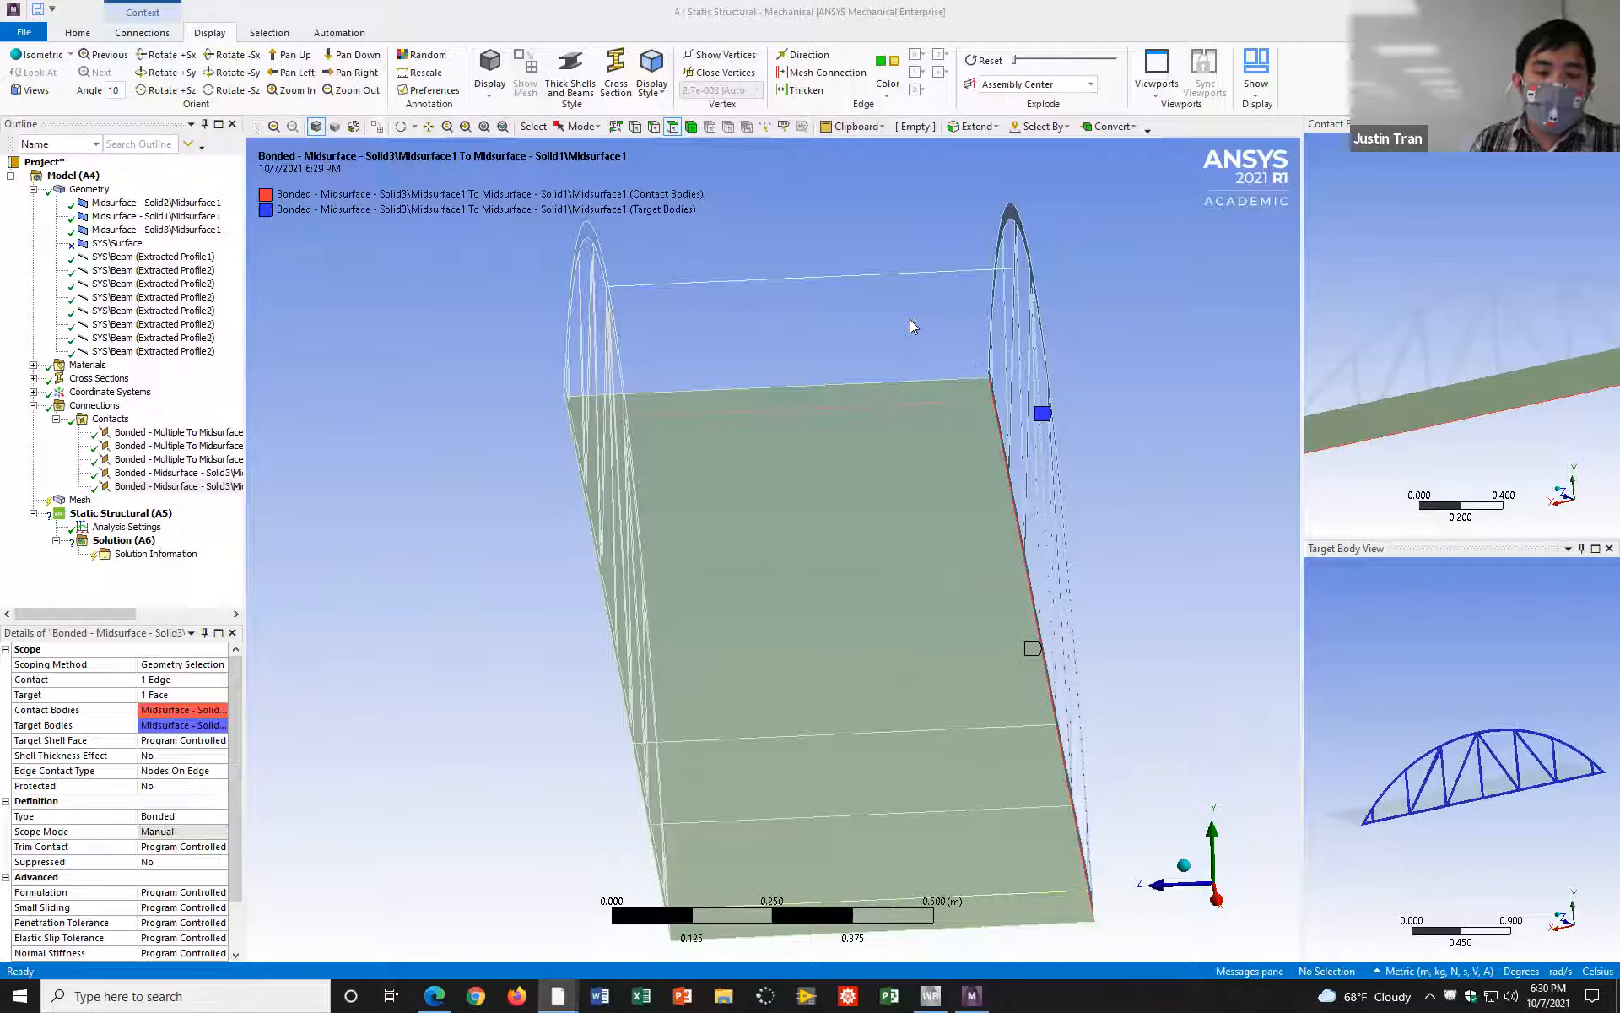
{"action": "middle_click_drag", "start_coordinate": [1068, 373], "coordinate": [1111, 570]}
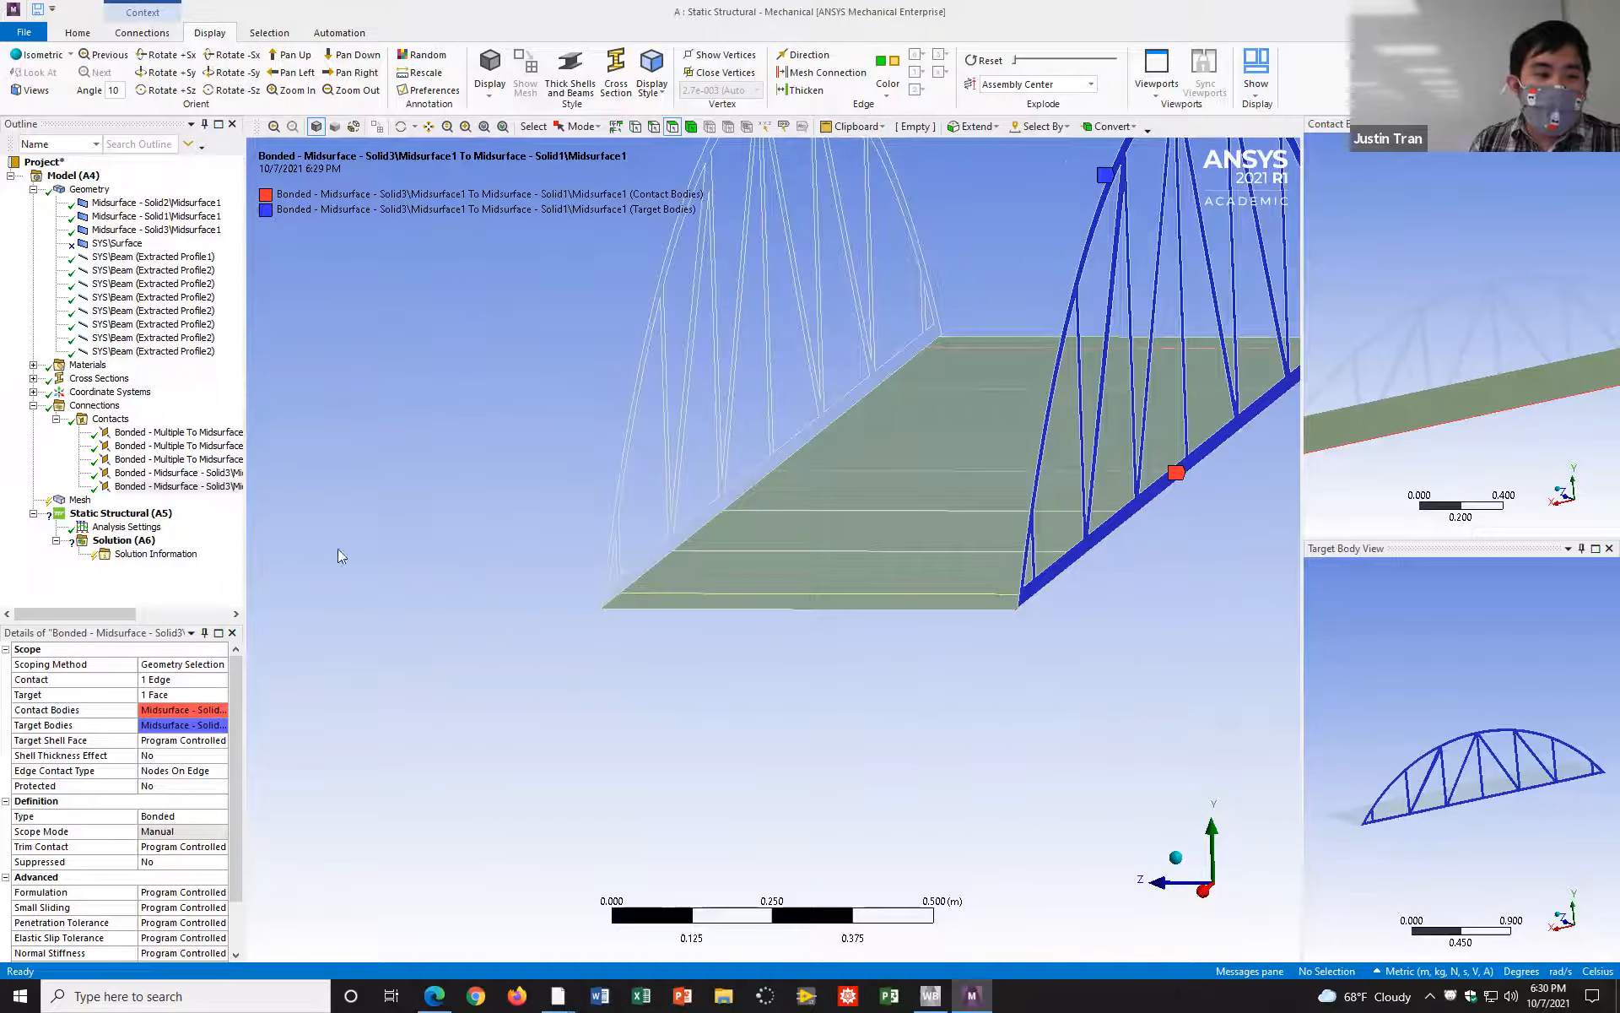
Step: Display the whole bridge geometry and inspect both trusses, the road deck and the beams from different angles
{"action": "left_click", "coordinate": [91, 189]}
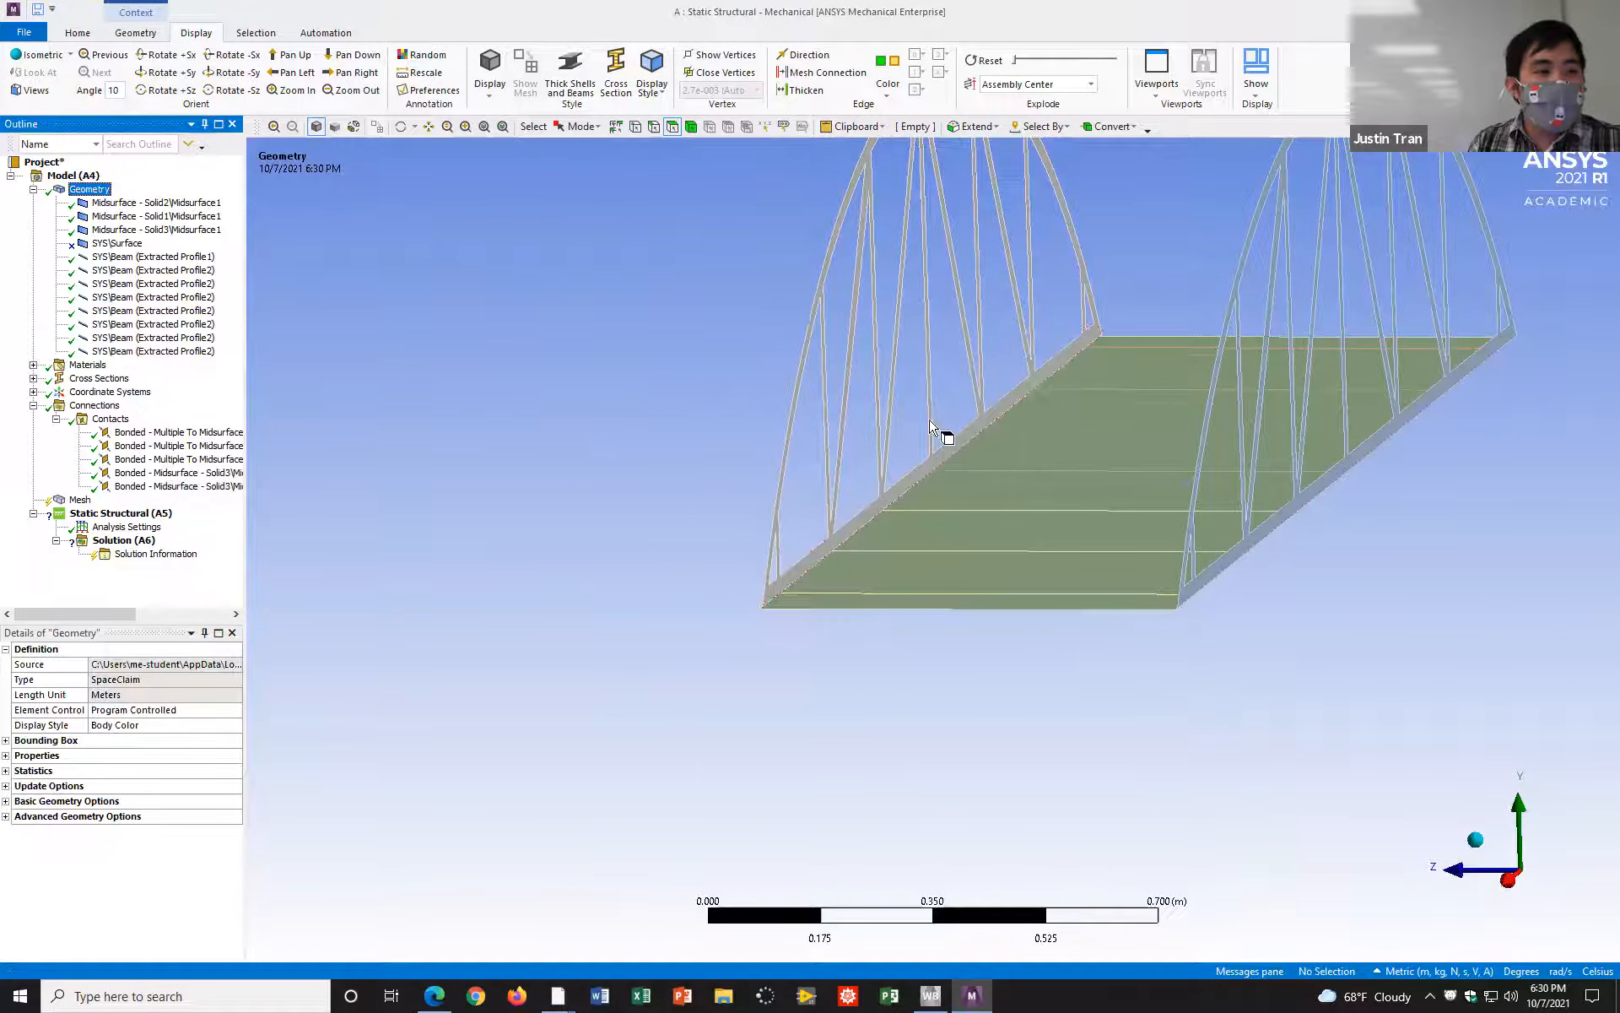
{"action": "mouse_move", "coordinate": [1038, 424]}
{"action": "middle_mouse_down"}
{"action": "mouse_move", "coordinate": [1112, 428]}
{"action": "mouse_move", "coordinate": [748, 542]}
{"action": "mouse_move", "coordinate": [839, 481]}
{"action": "mouse_move", "coordinate": [861, 506]}
{"action": "middle_mouse_up"}
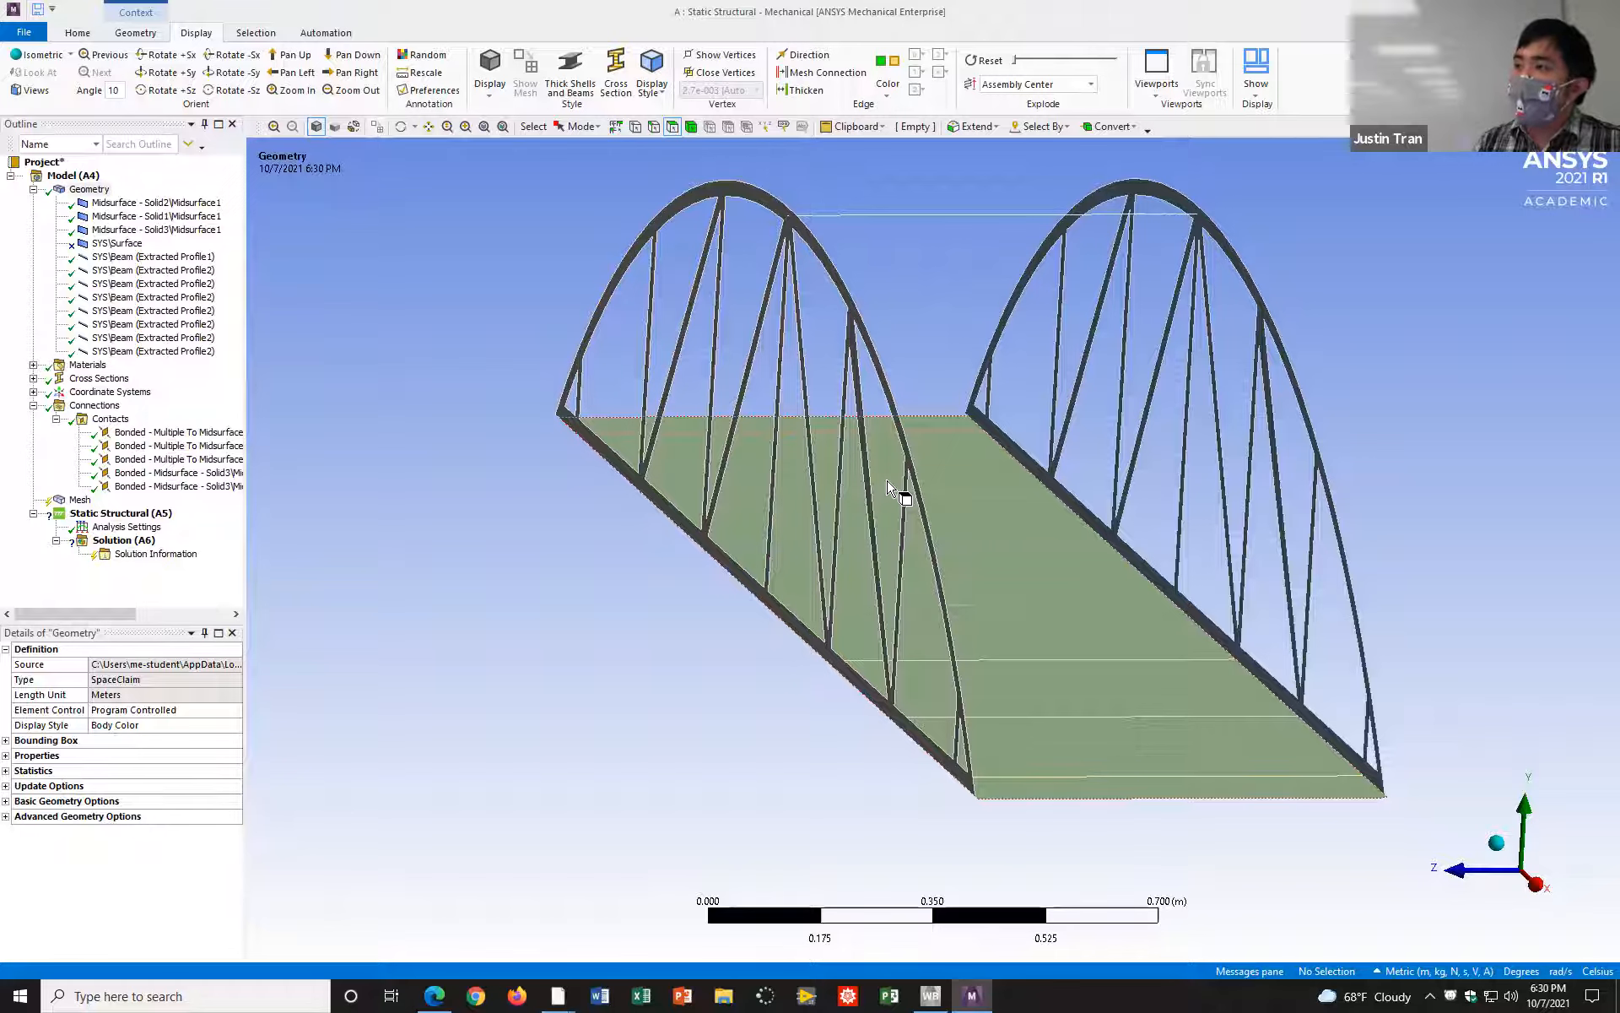
{"action": "left_click", "coordinate": [877, 352]}
{"action": "mouse_move", "coordinate": [989, 404]}
{"action": "middle_mouse_down"}
{"action": "mouse_move", "coordinate": [875, 365]}
{"action": "mouse_move", "coordinate": [822, 374]}
{"action": "mouse_move", "coordinate": [854, 396]}
{"action": "mouse_move", "coordinate": [904, 383]}
{"action": "mouse_move", "coordinate": [684, 402]}
{"action": "middle_mouse_up"}
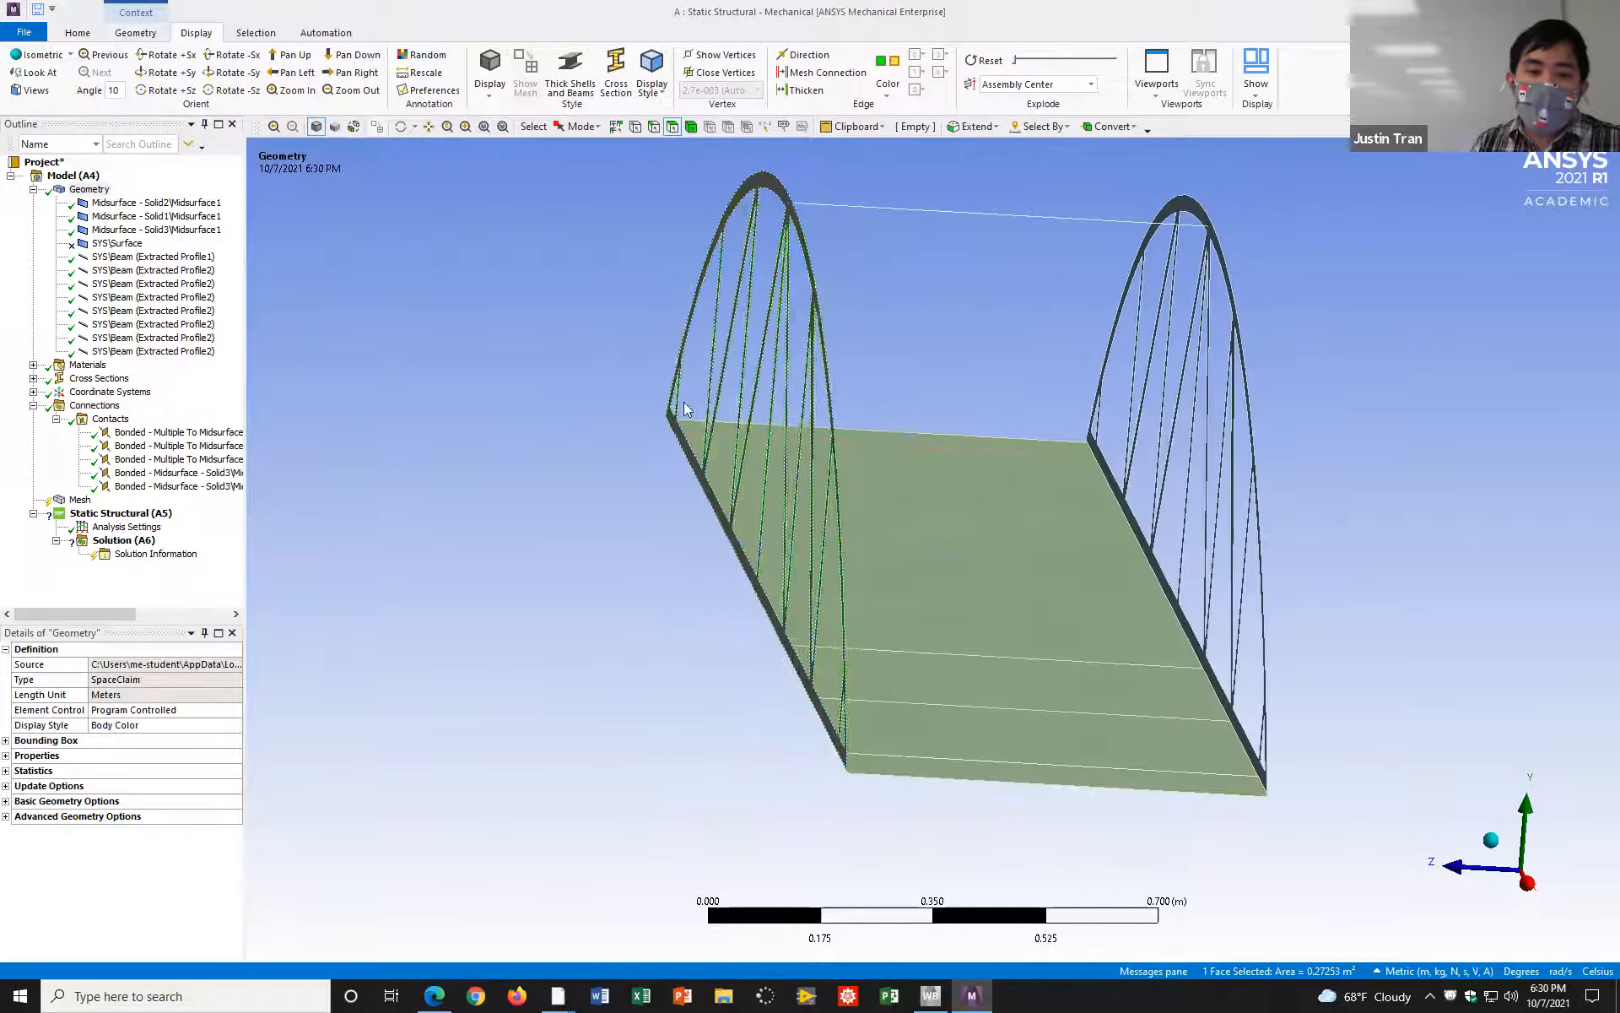
{"action": "left_click", "coordinate": [585, 392]}
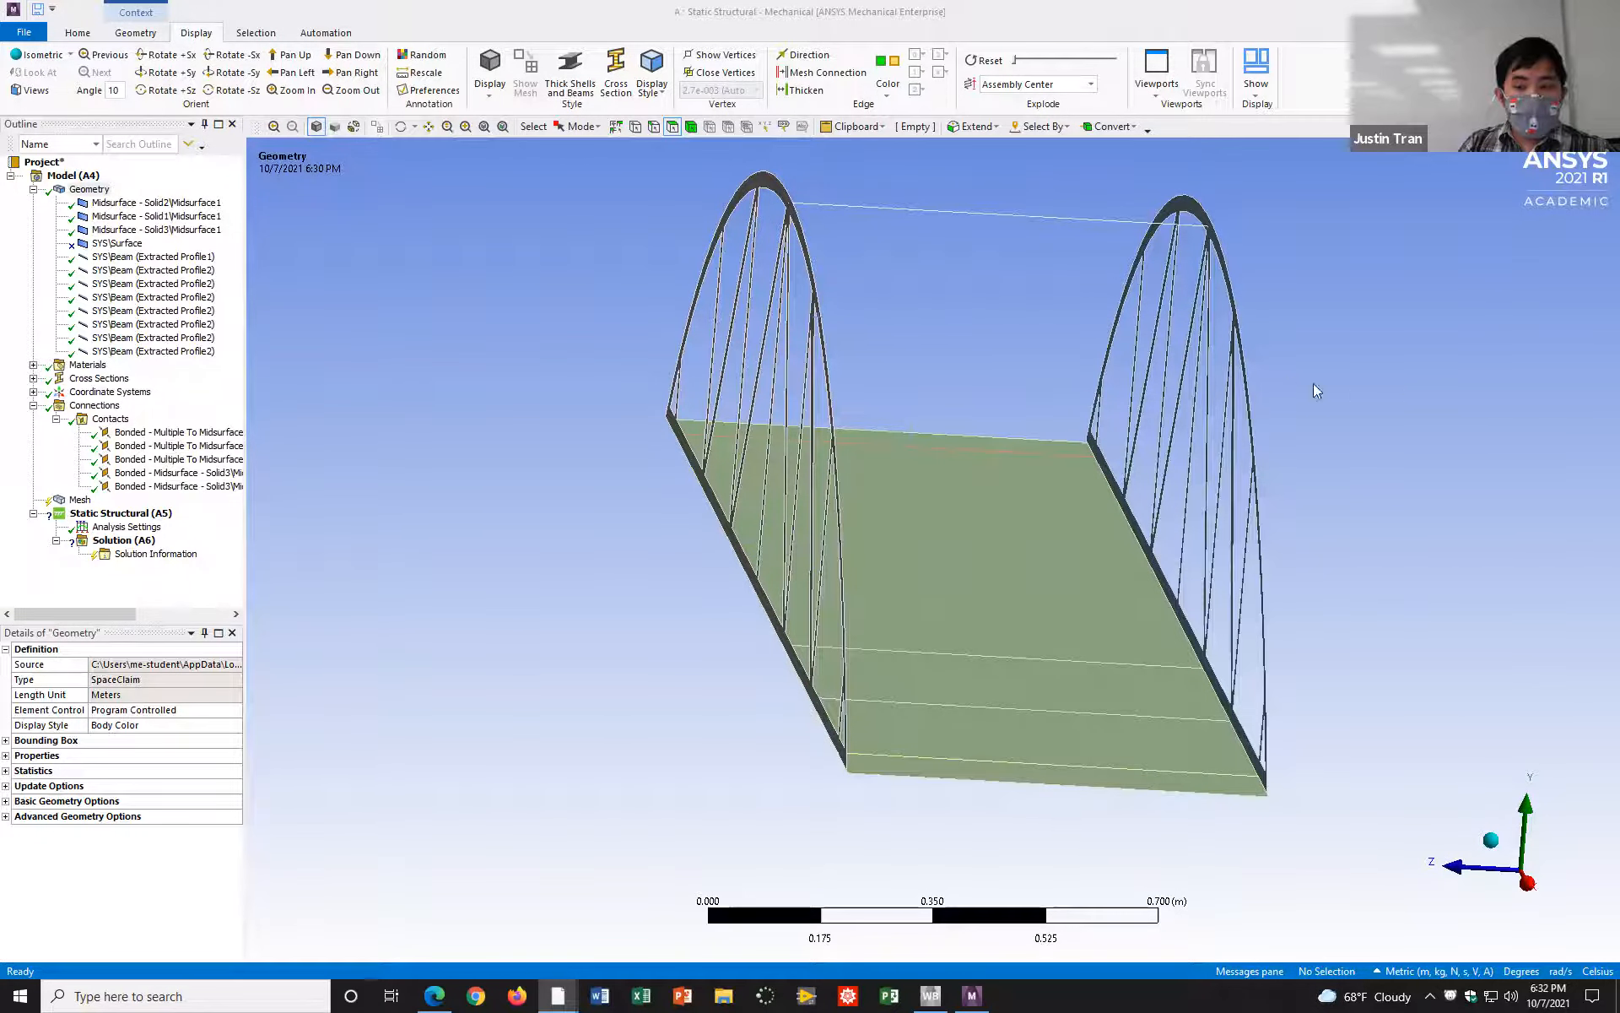
{"action": "middle_click_drag", "start_coordinate": [1284, 372], "coordinate": [1215, 427]}
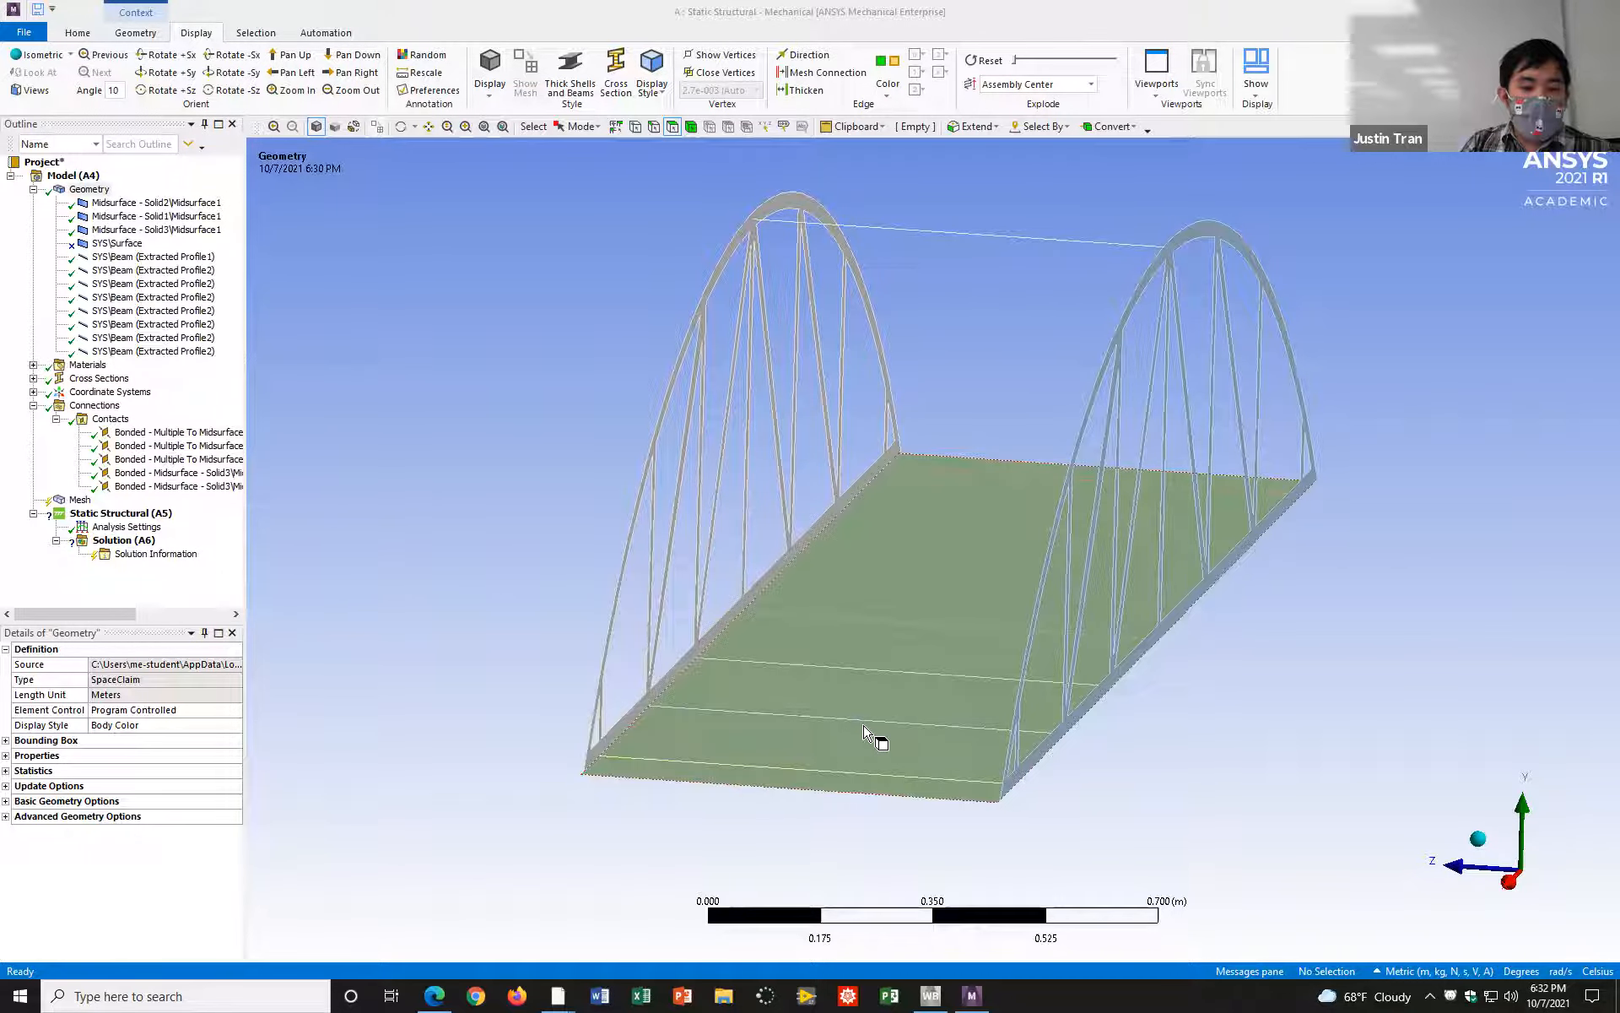
Step: Switch to the browser to read the bonded connection and meshing pages of EGME_410_ANSYS_Activity_4.pdf, and return to Mechanical
{"action": "left_click", "coordinate": [434, 996]}
{"action": "scroll", "coordinate": [582, 830], "scroll_direction": "down", "scroll_amount": 10}
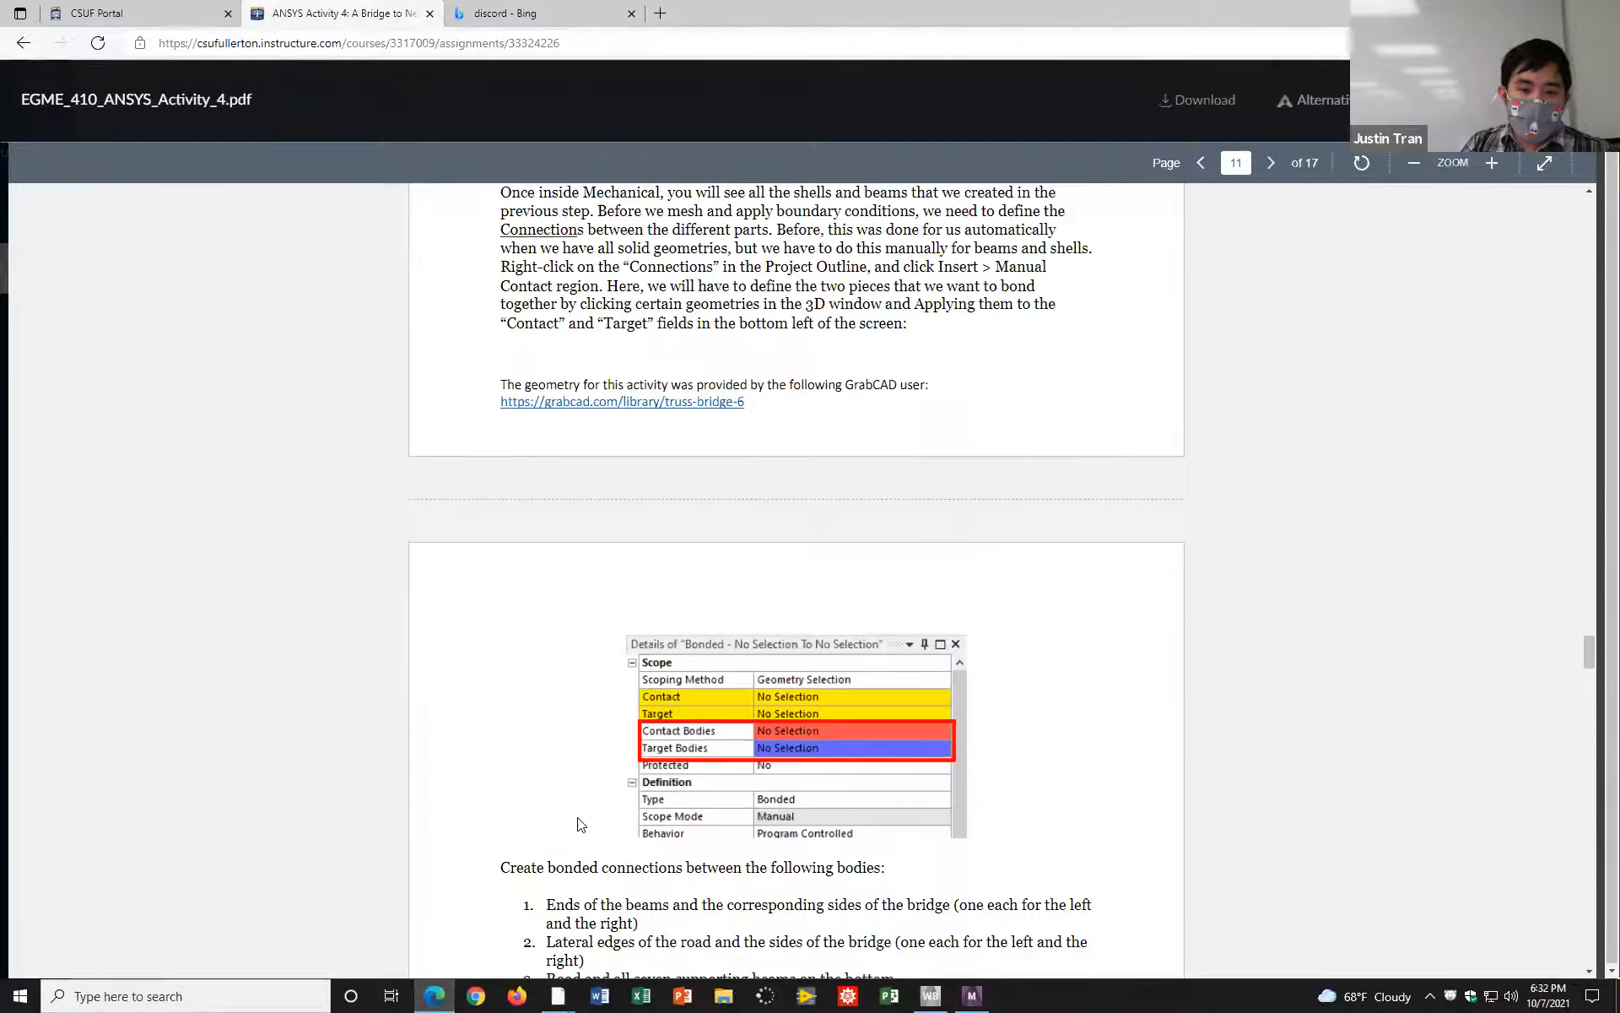
{"action": "scroll", "coordinate": [582, 829], "scroll_direction": "down", "scroll_amount": 10}
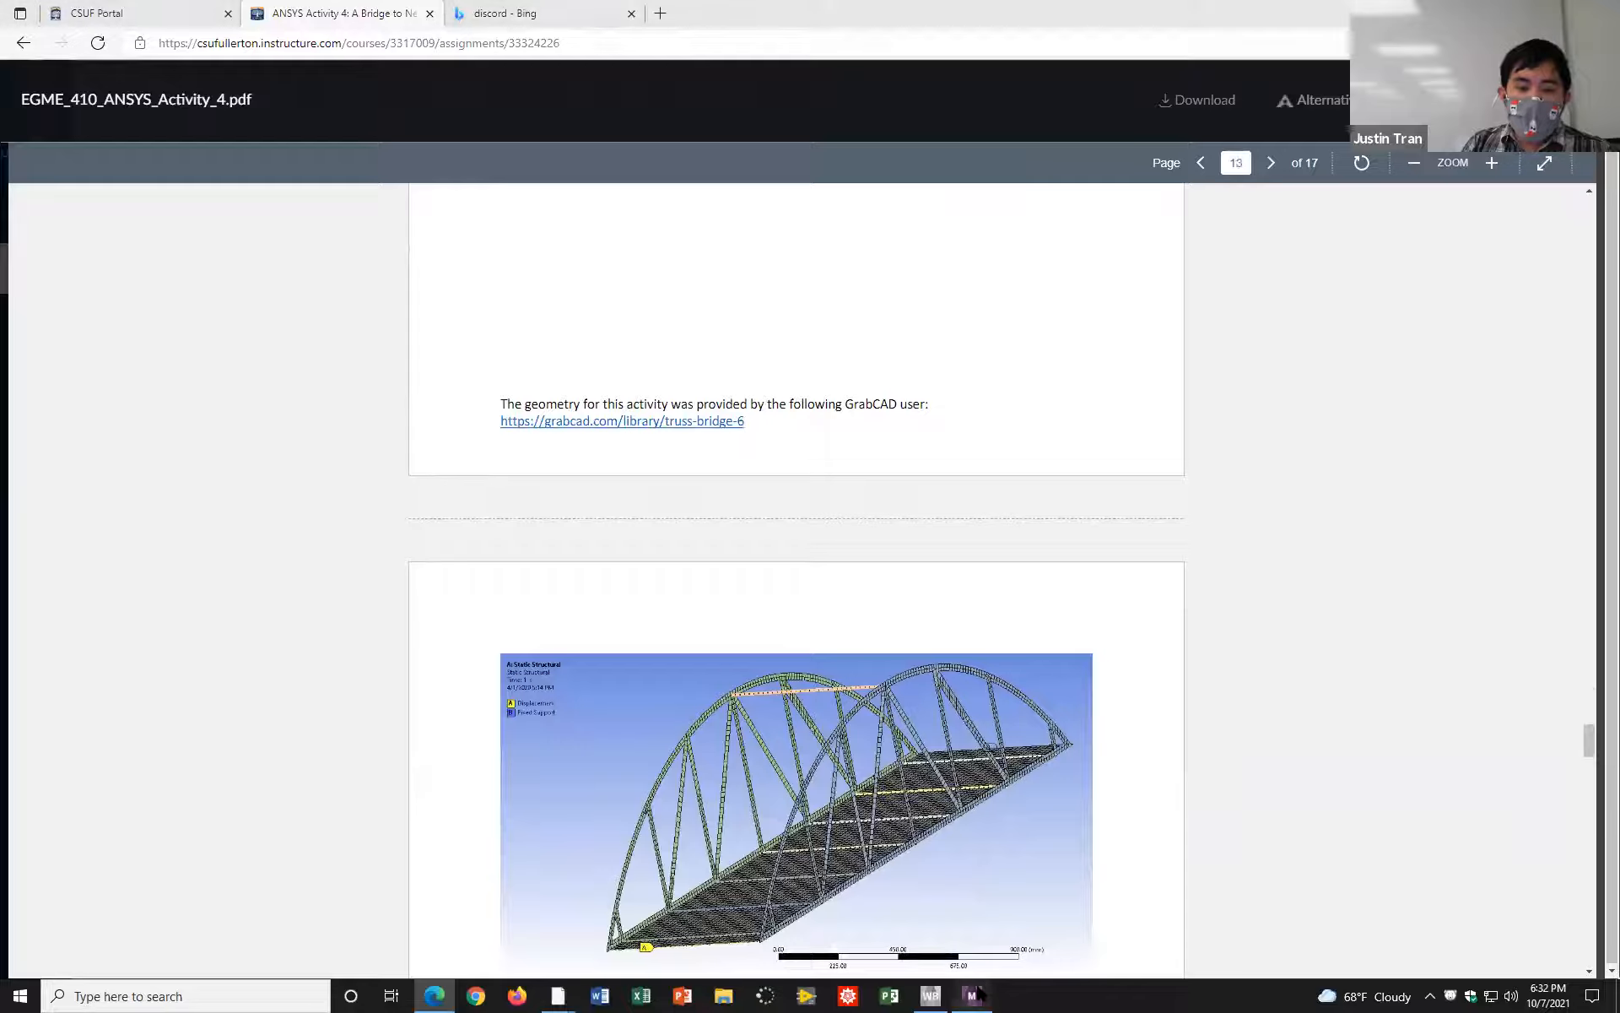
{"action": "left_click", "coordinate": [971, 996]}
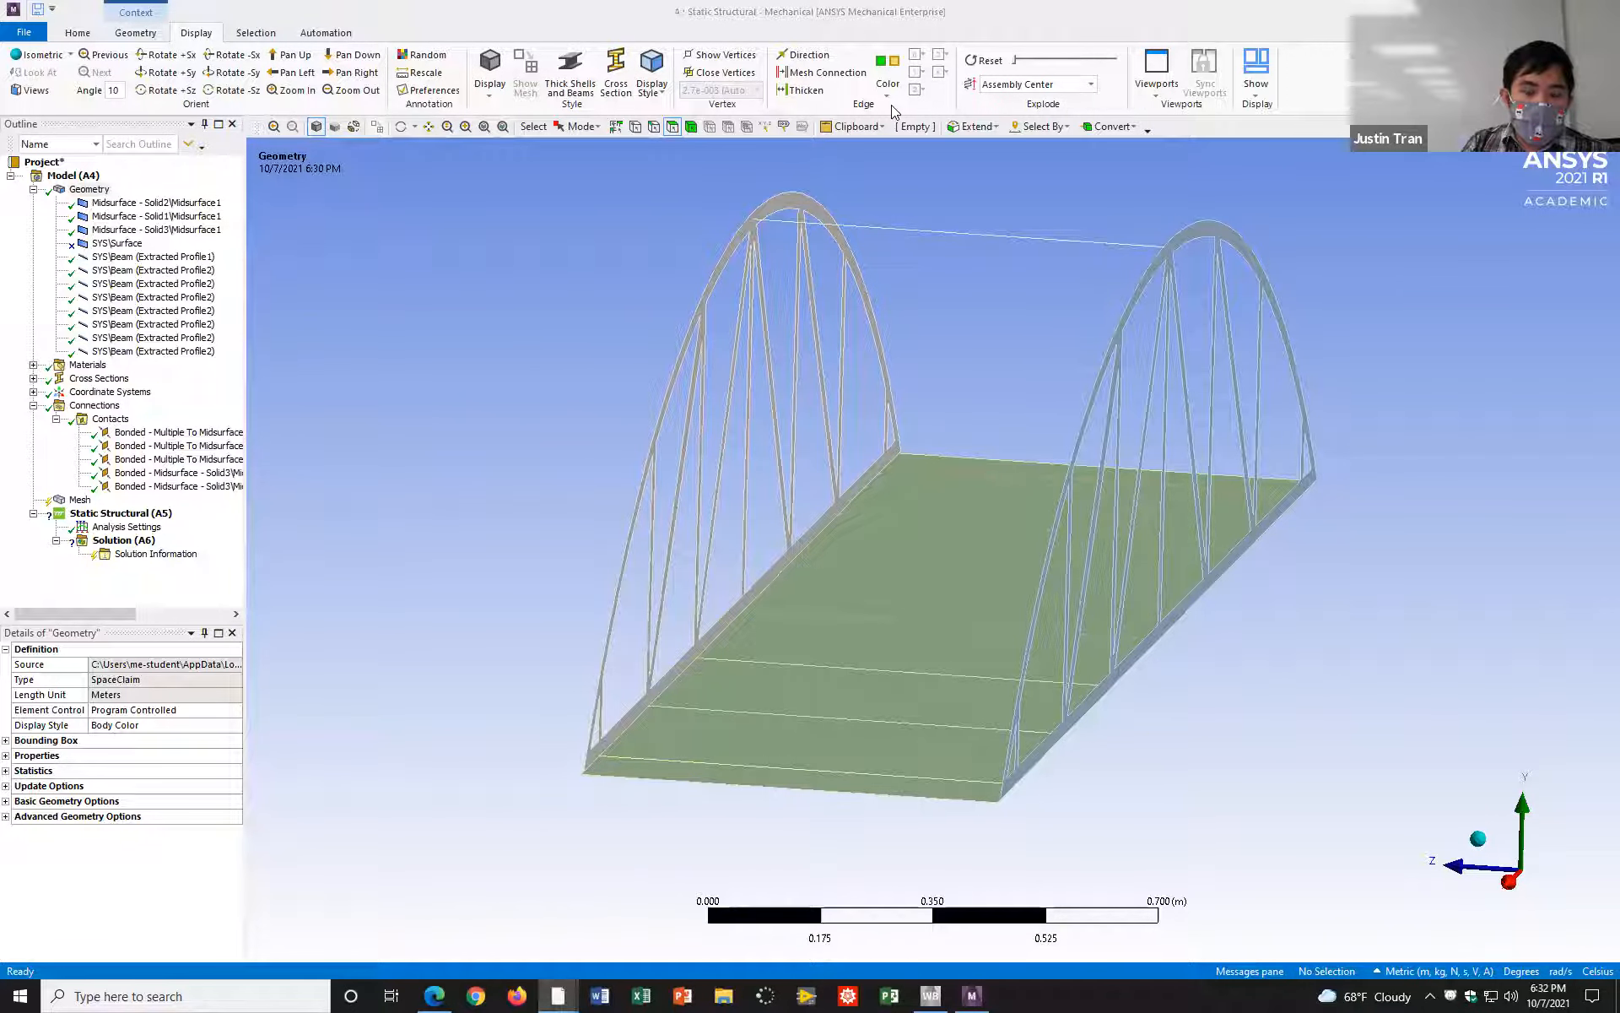
Step: Review the third contact region between the seven crossbeam edges and the deck face, including its Flip Contact/Target option
{"action": "left_click", "coordinate": [177, 458]}
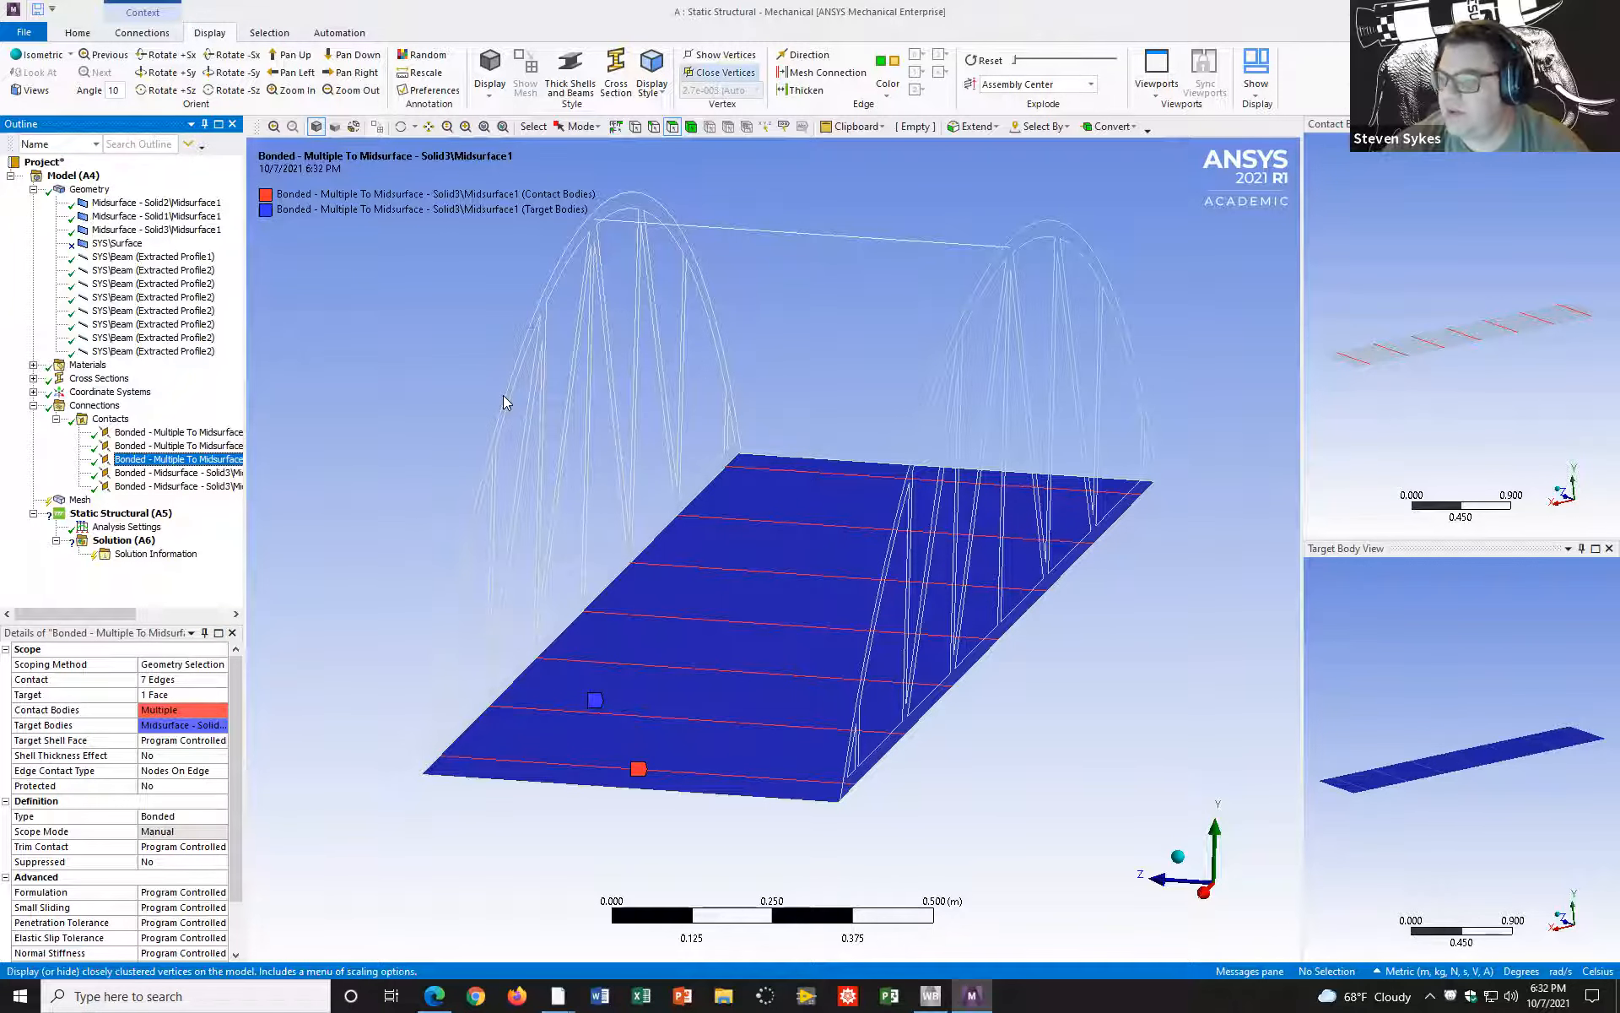
{"action": "left_click", "coordinate": [860, 319]}
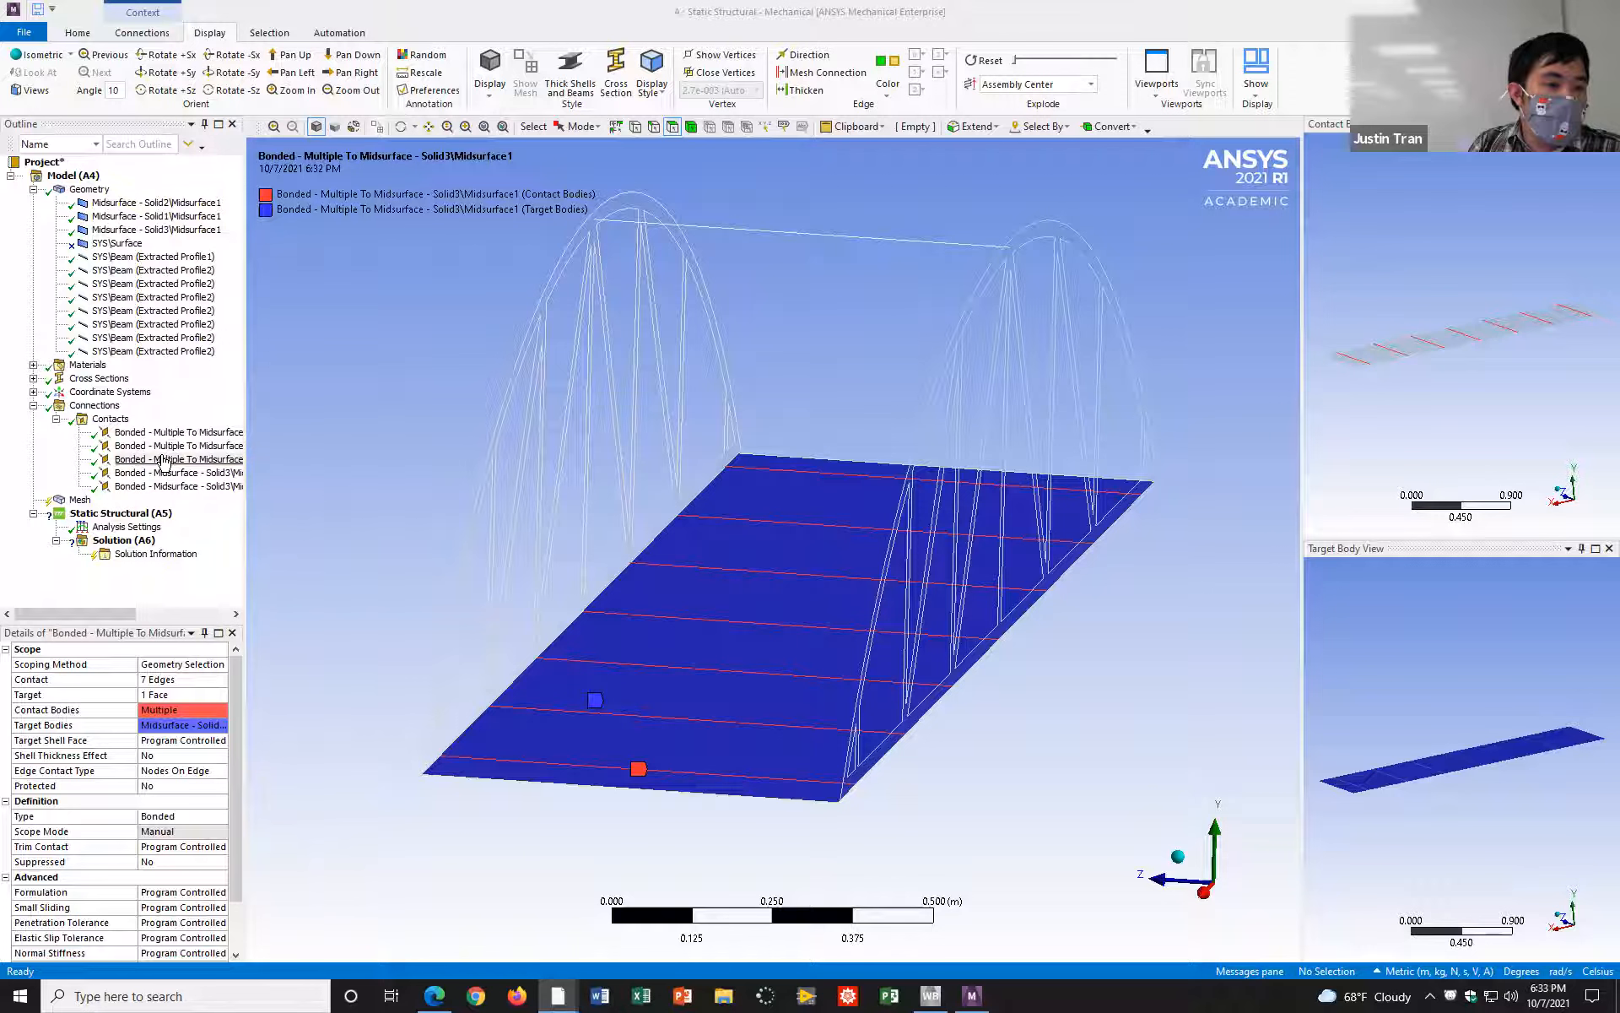
{"action": "right_click", "coordinate": [165, 463]}
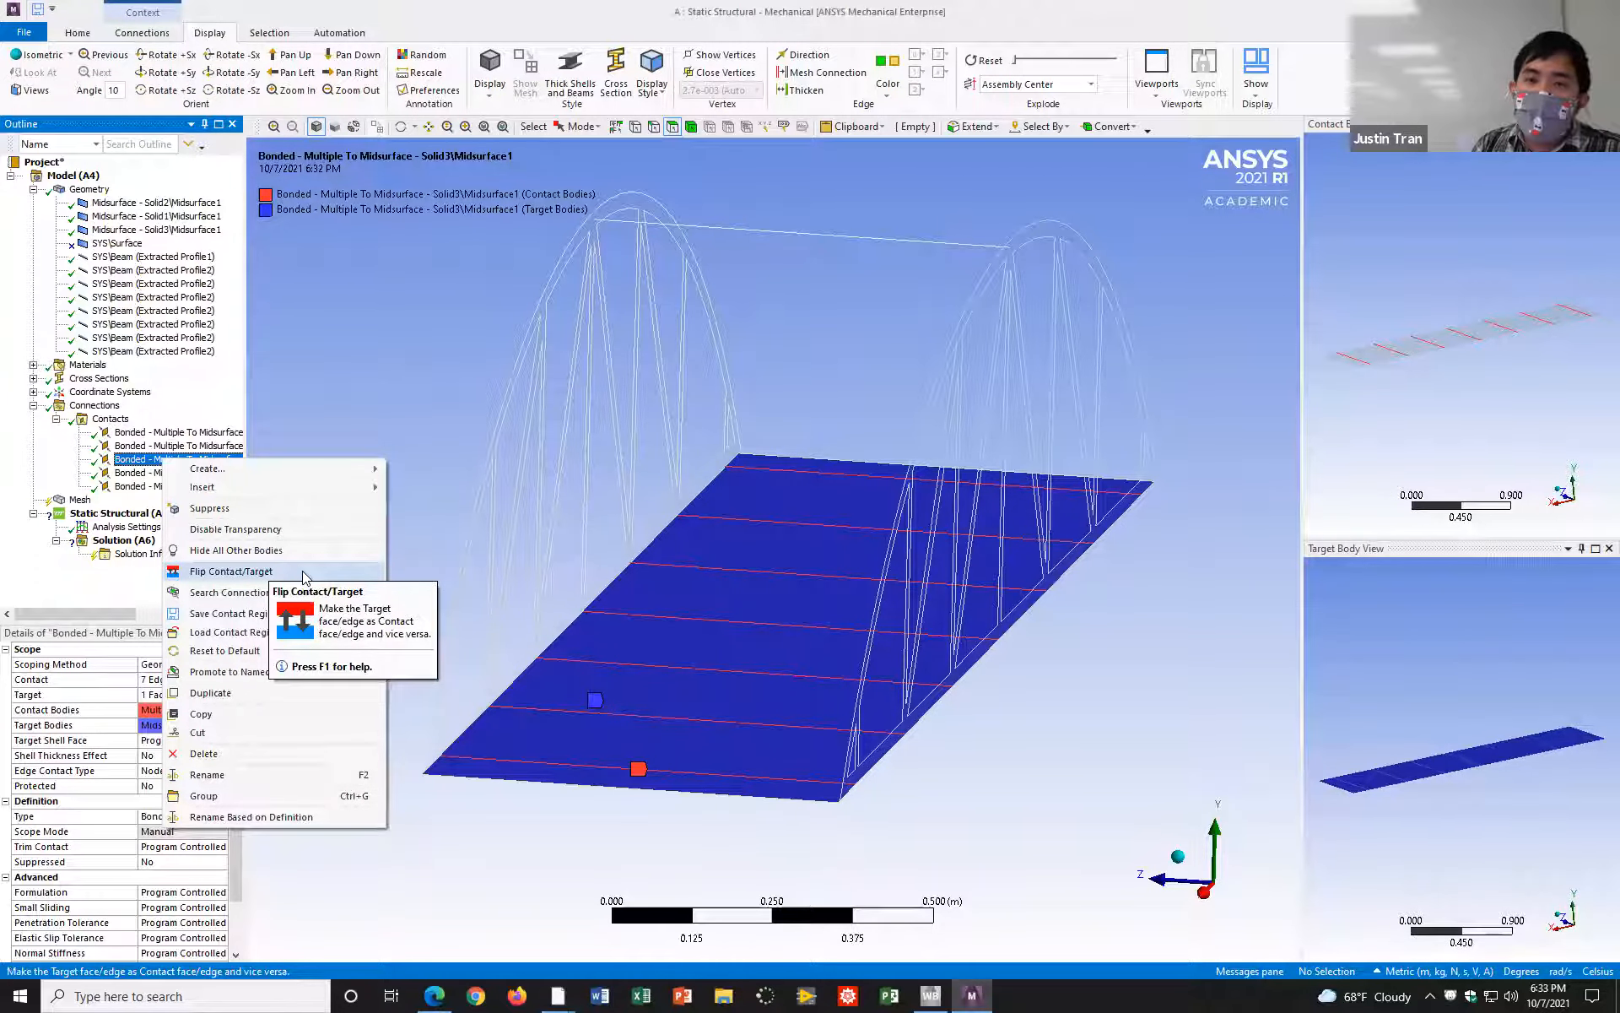
{"action": "left_click", "coordinate": [321, 385]}
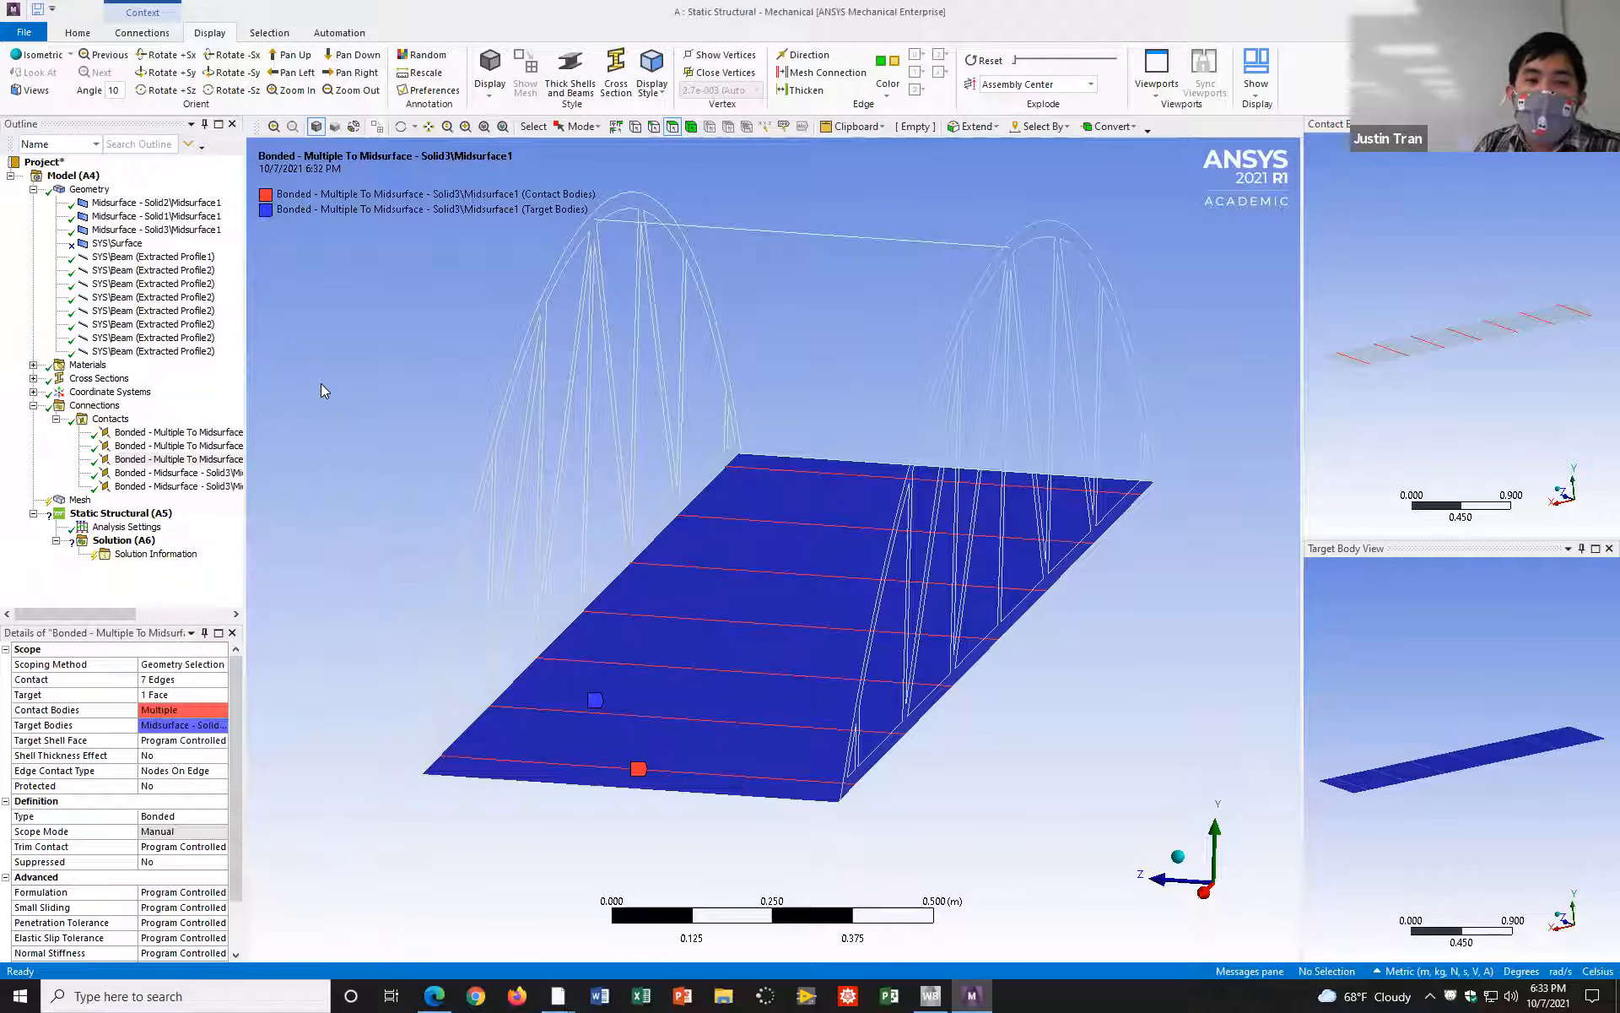
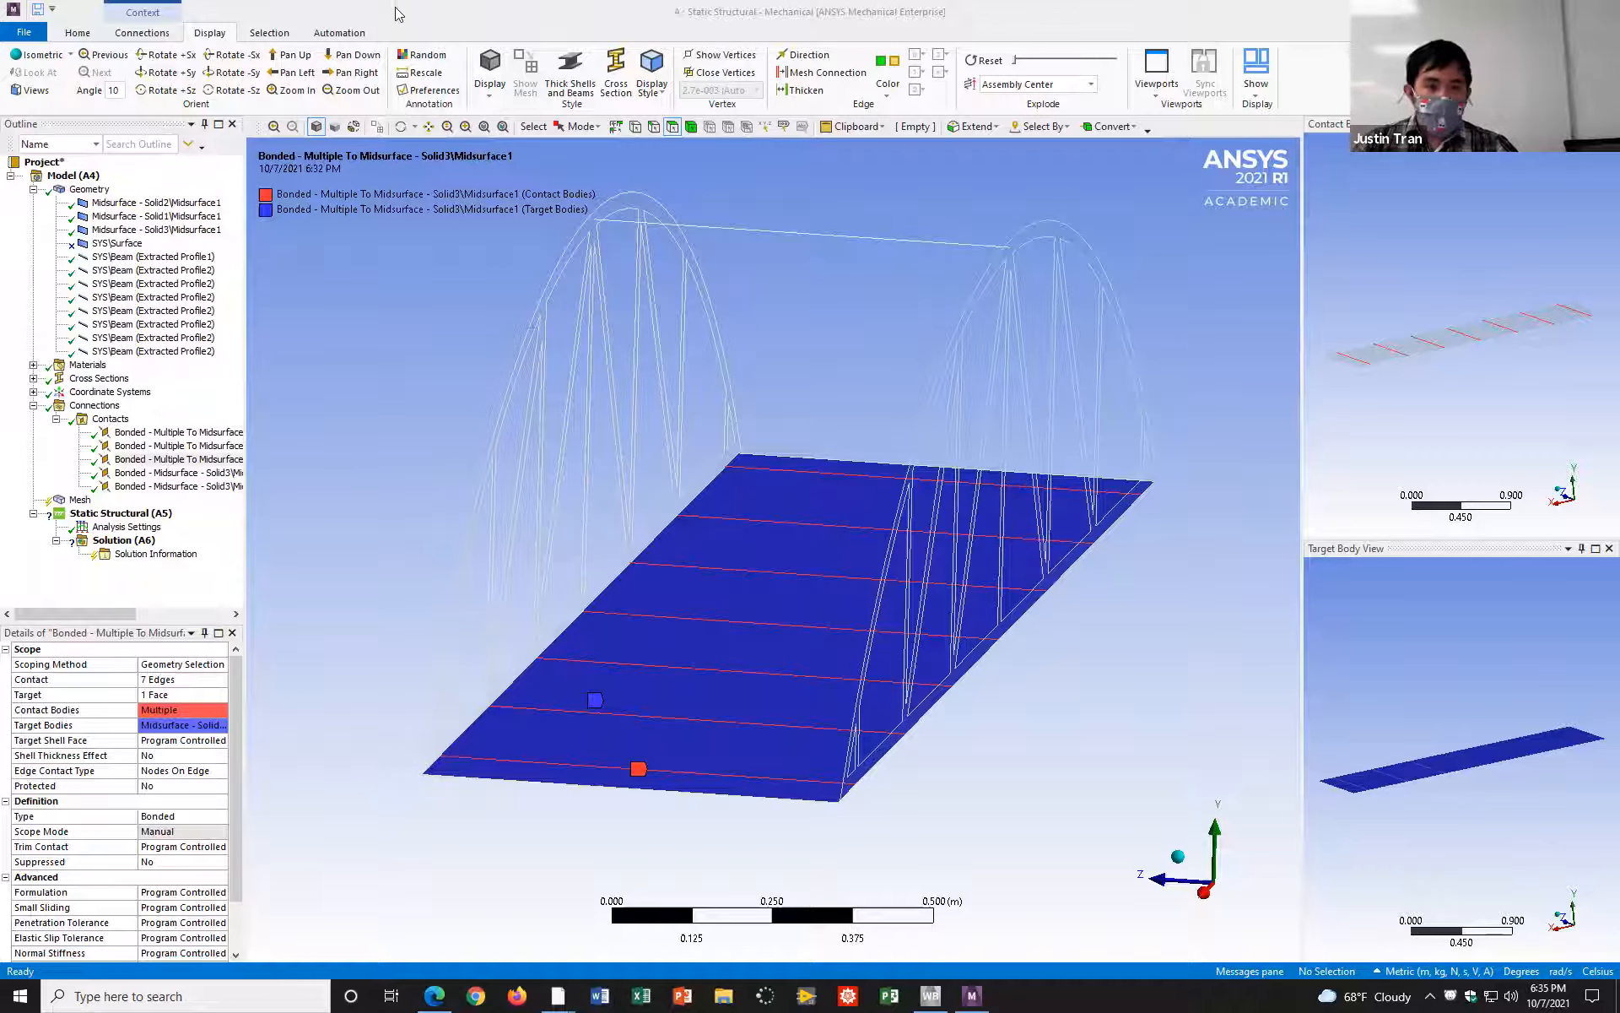
Step: Generate the mesh for the whole bridge model using the default element size
{"action": "left_click", "coordinate": [80, 499]}
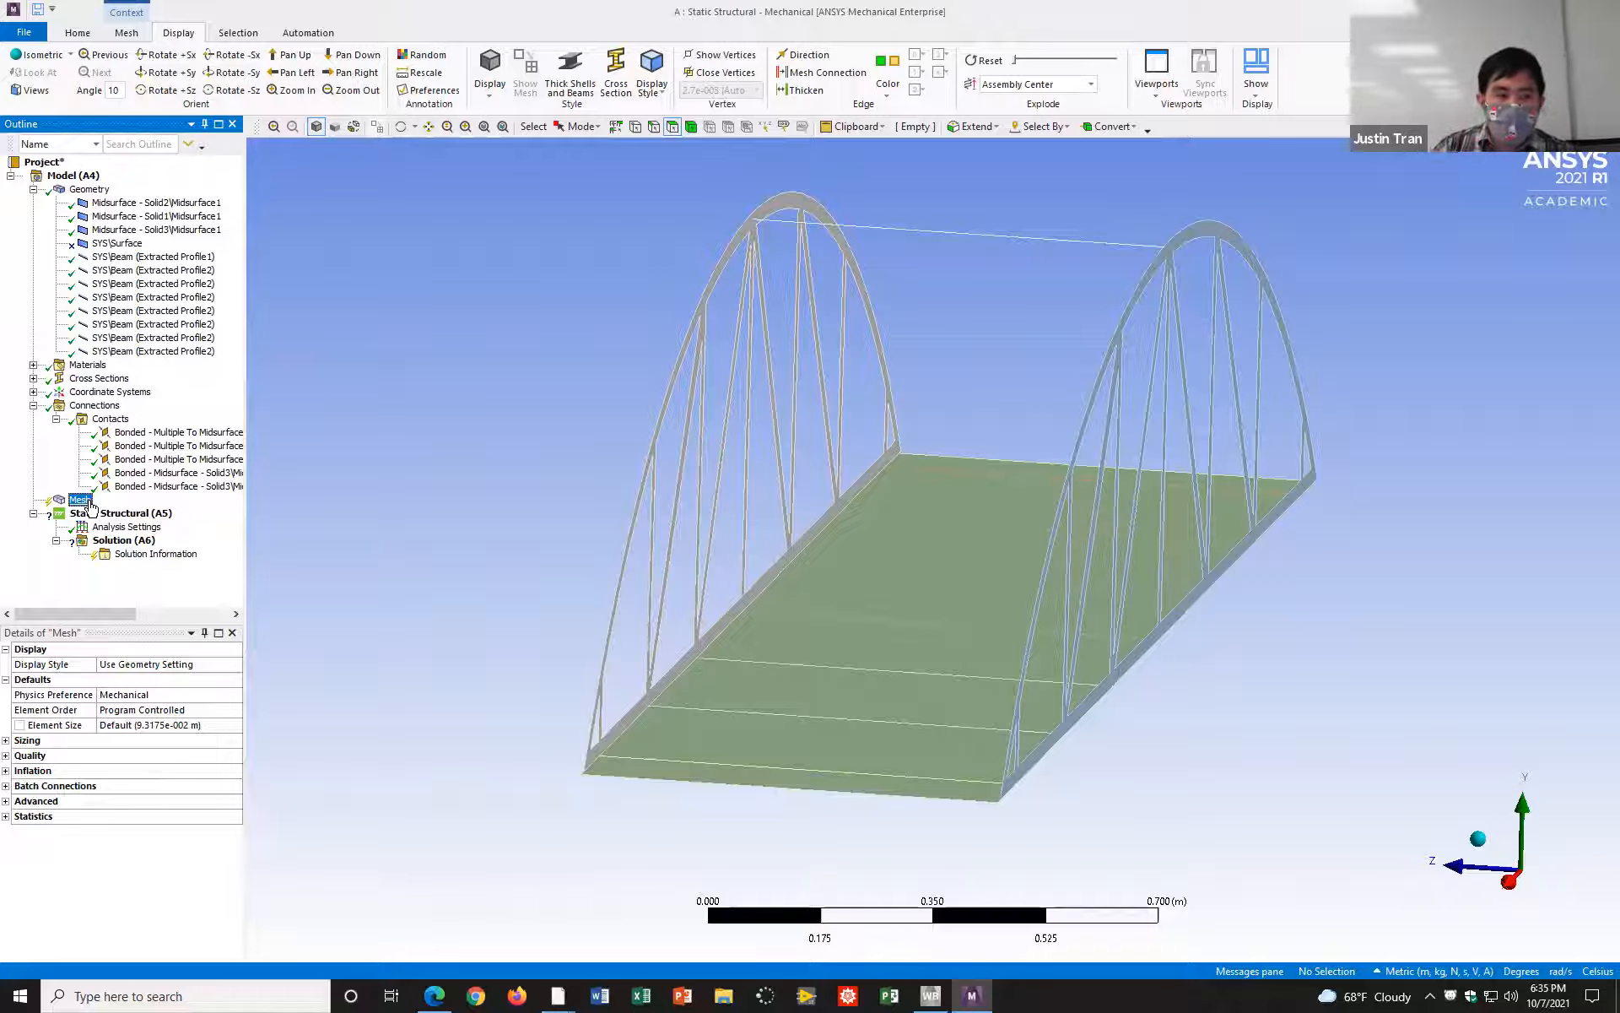
{"action": "right_click", "coordinate": [91, 506]}
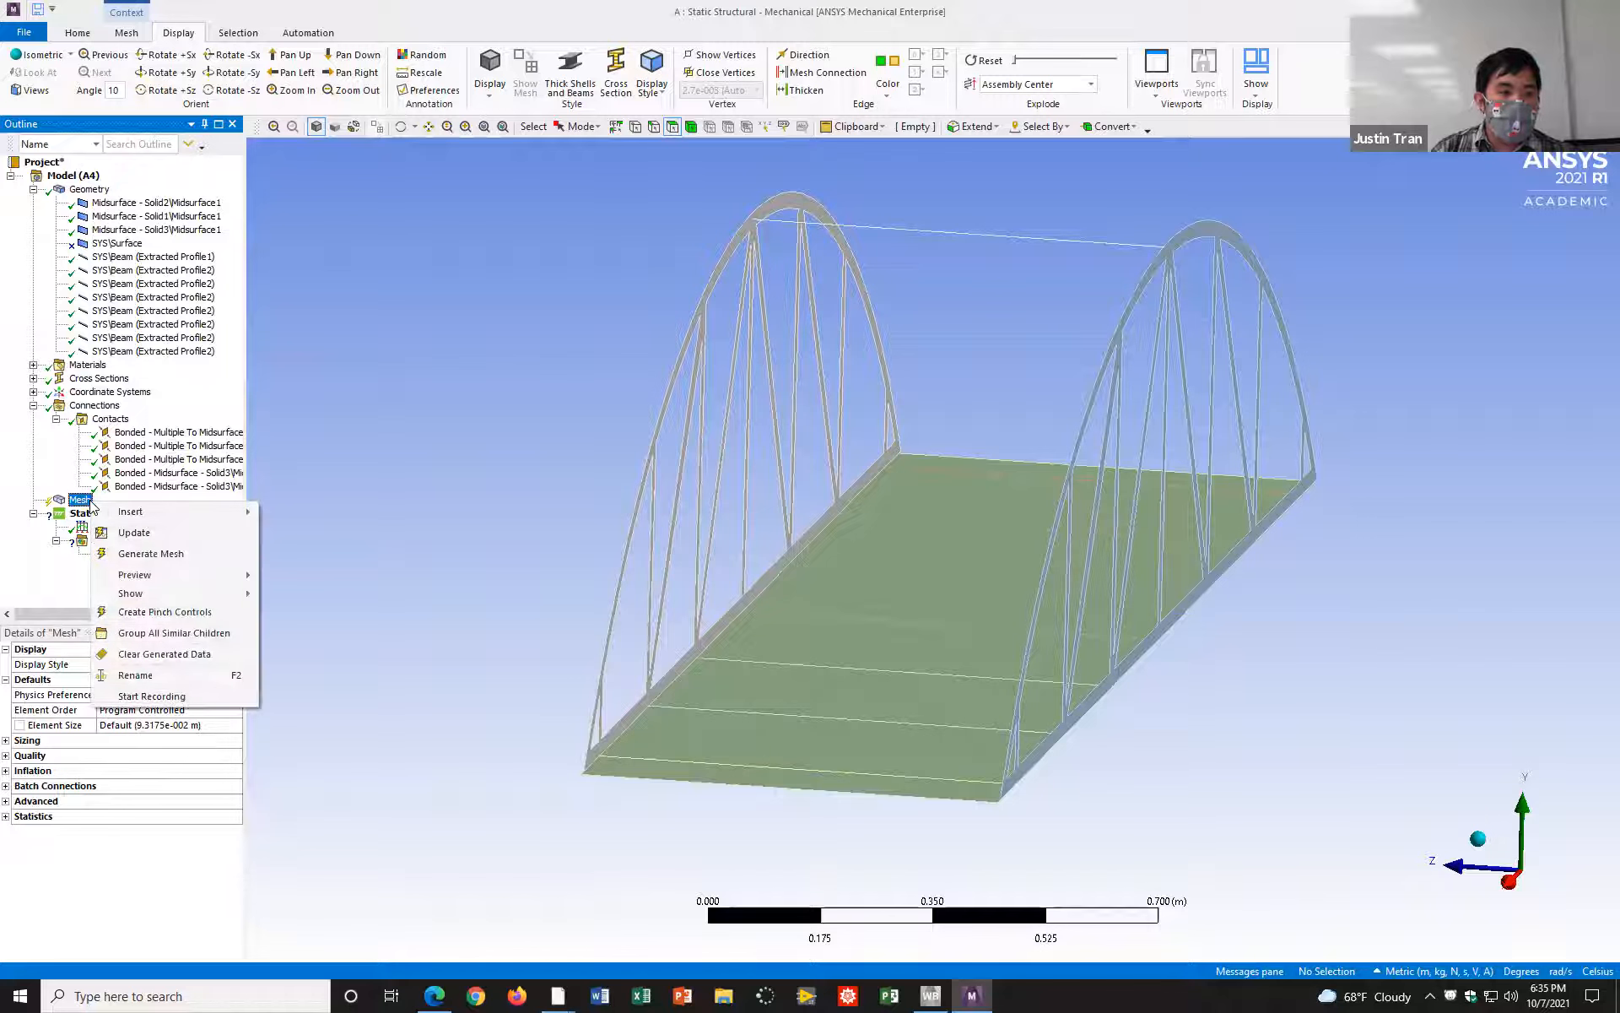
{"action": "left_click", "coordinate": [179, 555]}
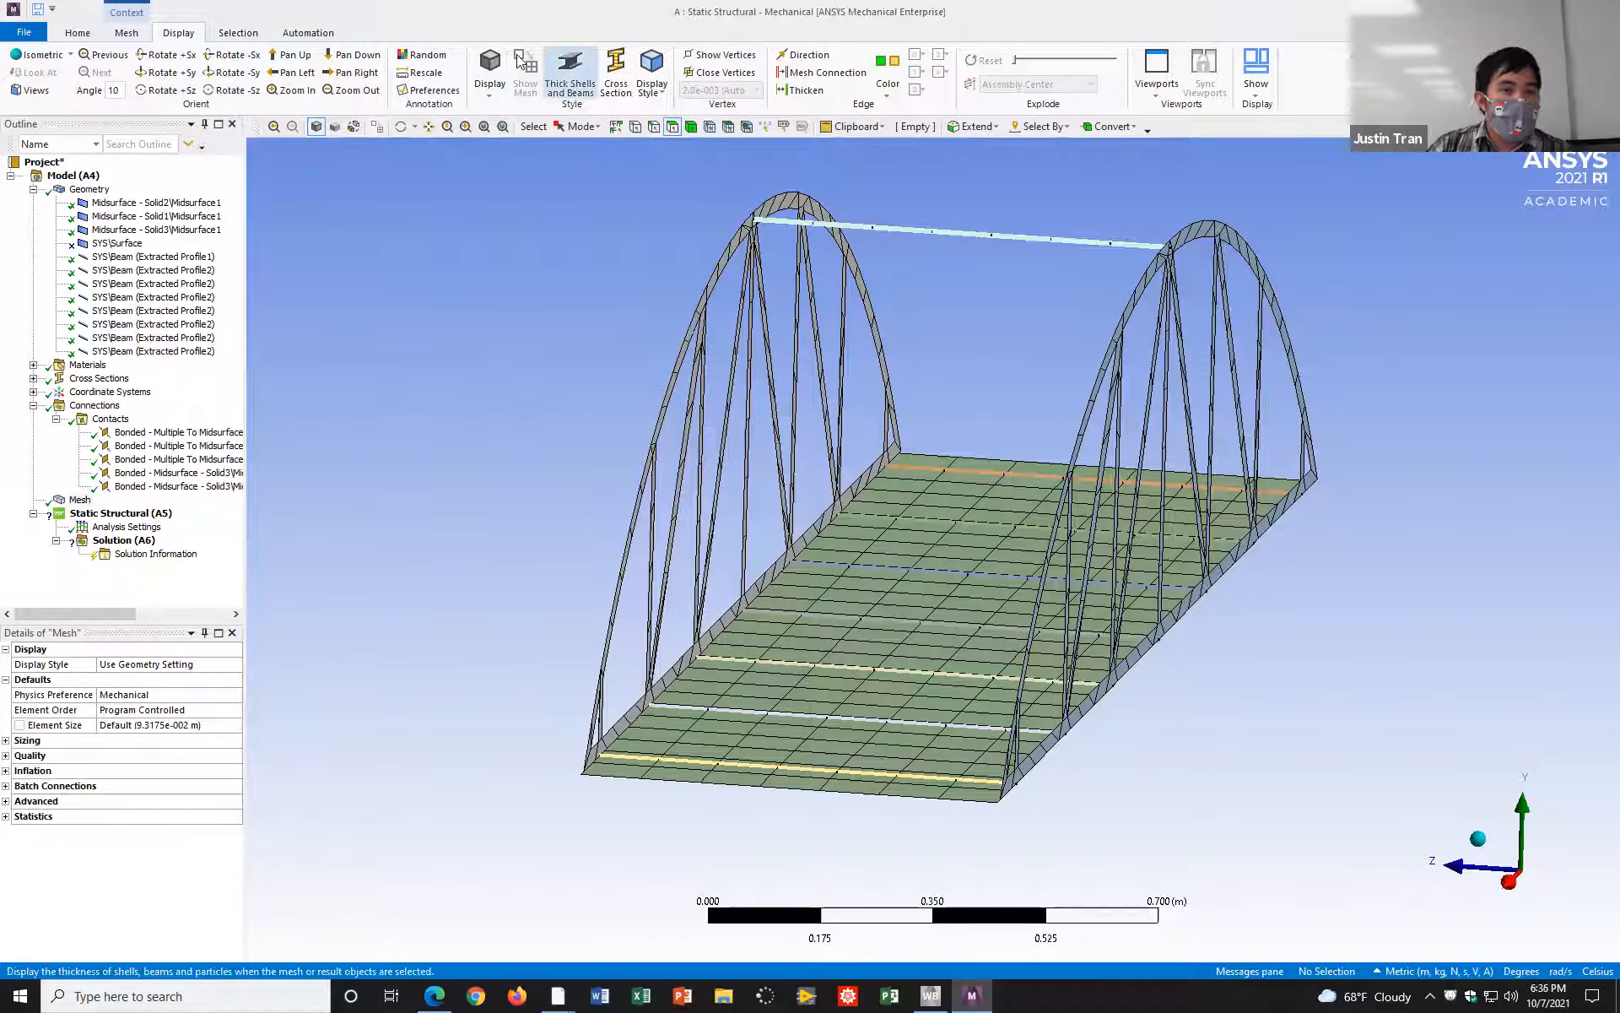
Step: Display the meshed bridge with thick shells and beams and inspect its trusses, deck and crossbeams from several angles
{"action": "left_click", "coordinate": [570, 74]}
{"action": "mouse_move", "coordinate": [433, 503]}
{"action": "left_mouse_down"}
{"action": "mouse_move", "coordinate": [499, 481]}
{"action": "mouse_move", "coordinate": [452, 489]}
{"action": "left_mouse_up"}
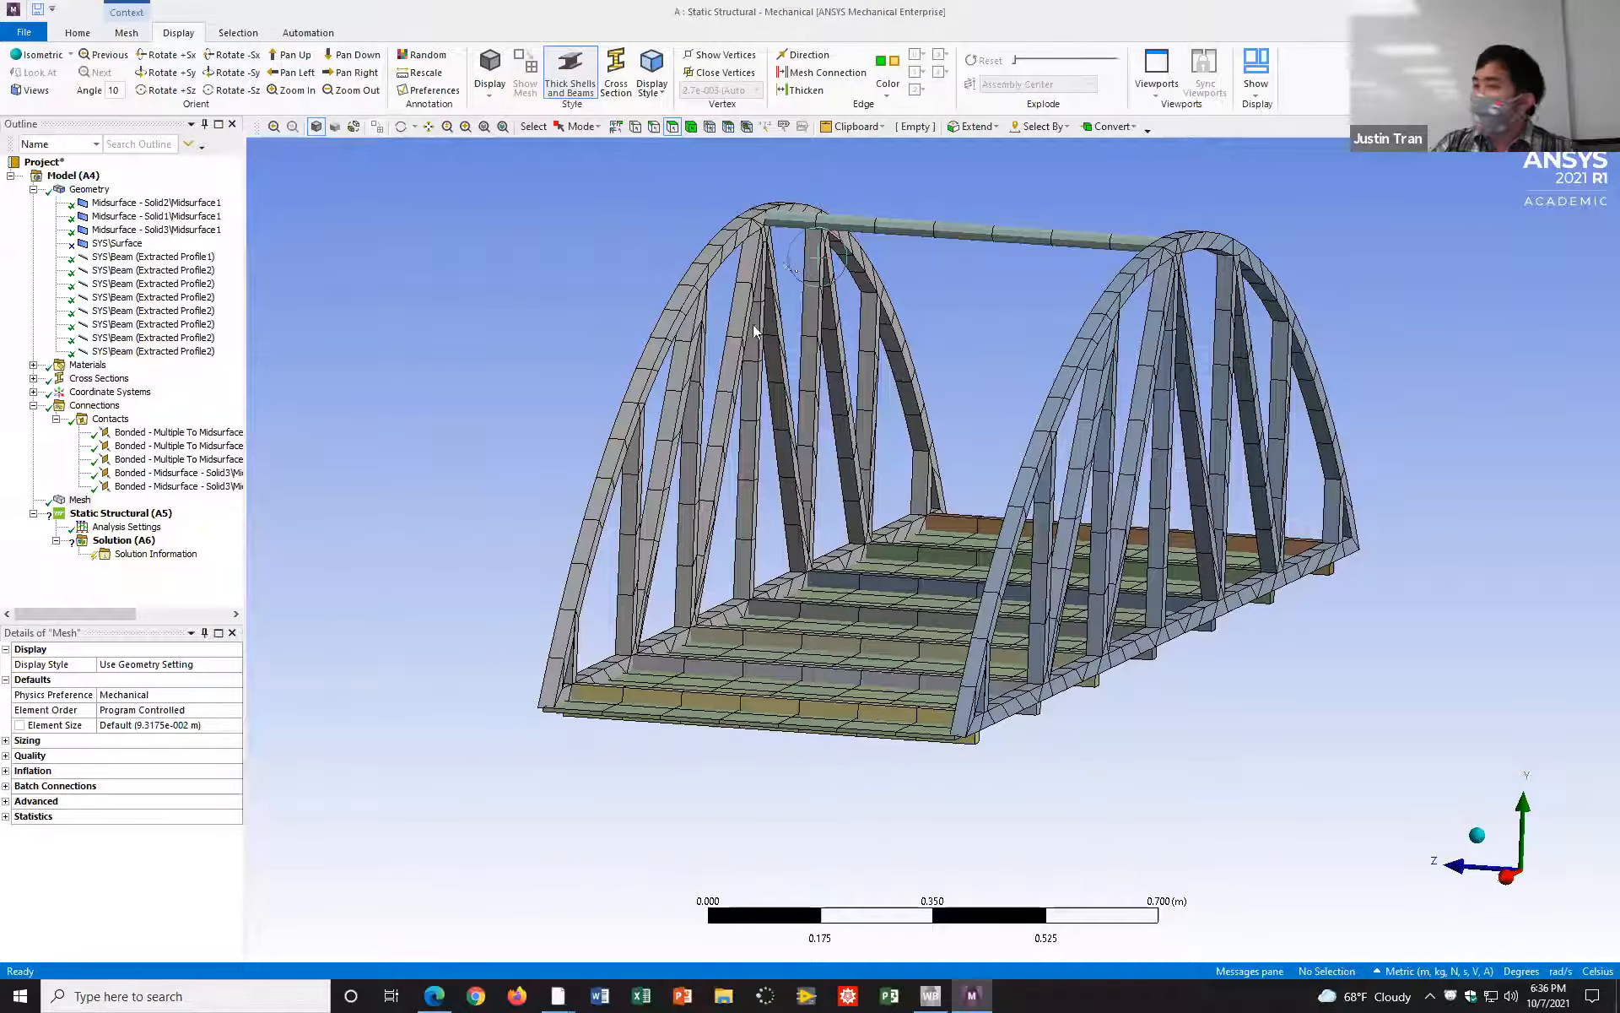
{"action": "left_click_drag", "start_coordinate": [735, 345], "coordinate": [753, 348]}
{"action": "middle_click_drag", "start_coordinate": [754, 348], "coordinate": [724, 349]}
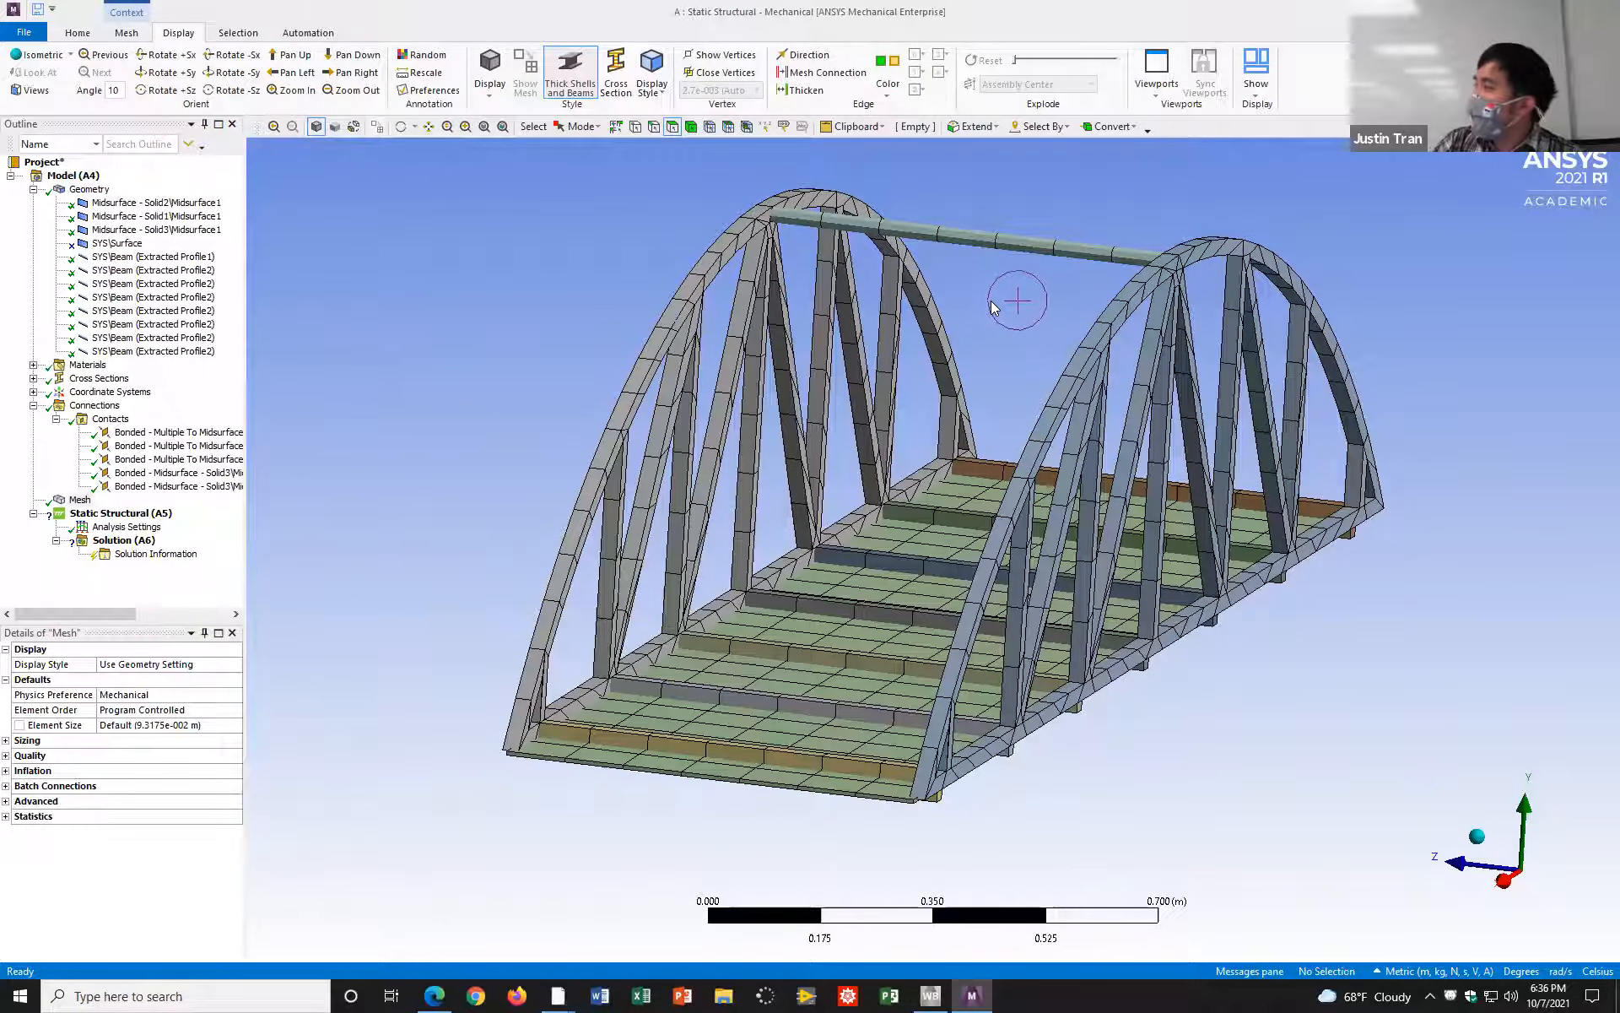
{"action": "middle_click_drag", "start_coordinate": [940, 334], "coordinate": [928, 368], "text": "ctrl"}
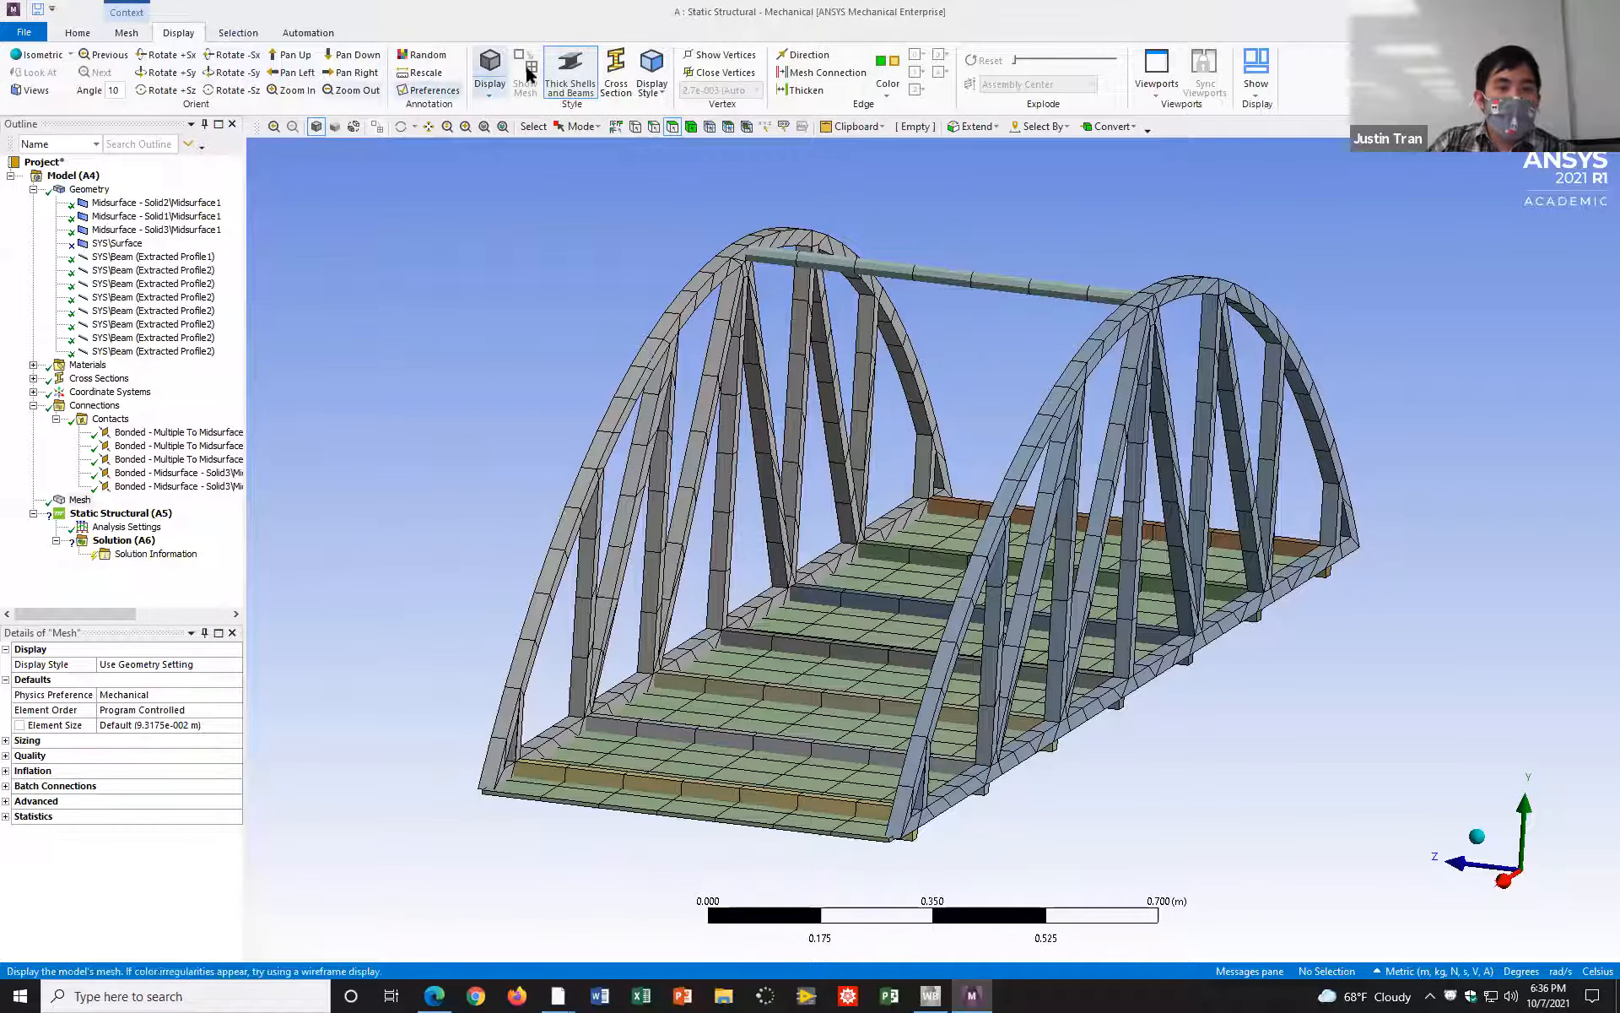
Step: Compare the bridge mesh with and without the thick shells and beams display, leaving the display off
{"action": "left_click", "coordinate": [578, 83]}
{"action": "left_click", "coordinate": [576, 87]}
{"action": "left_click", "coordinate": [574, 90]}
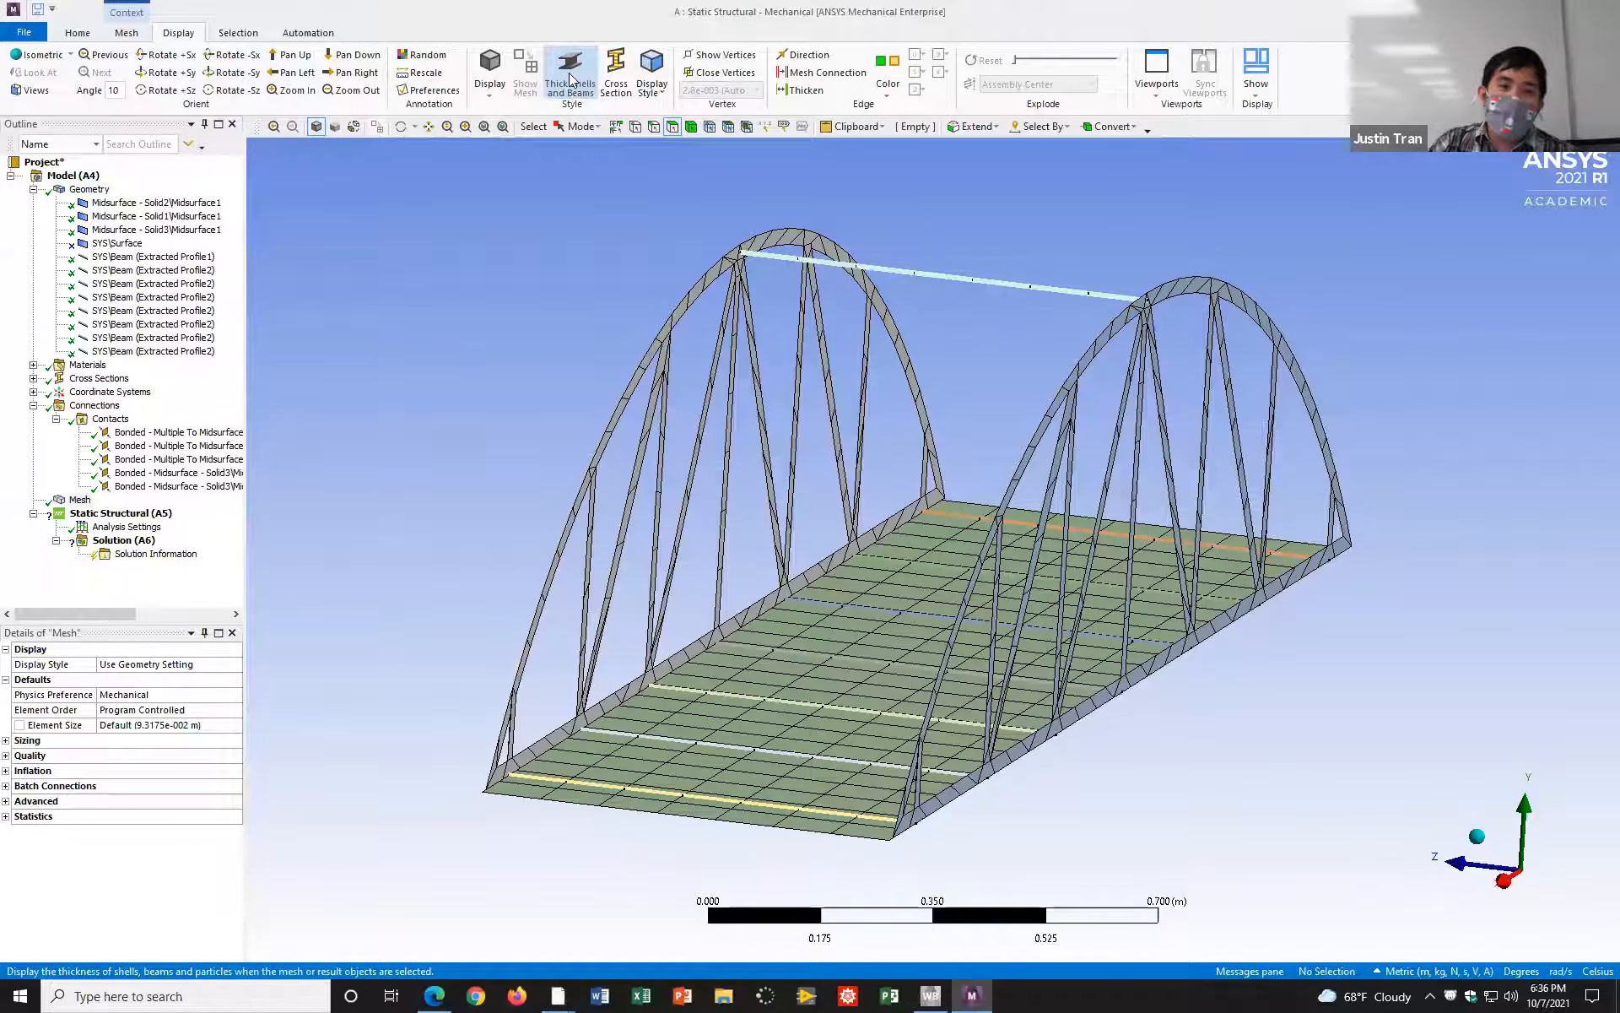
{"action": "left_click", "coordinate": [589, 87]}
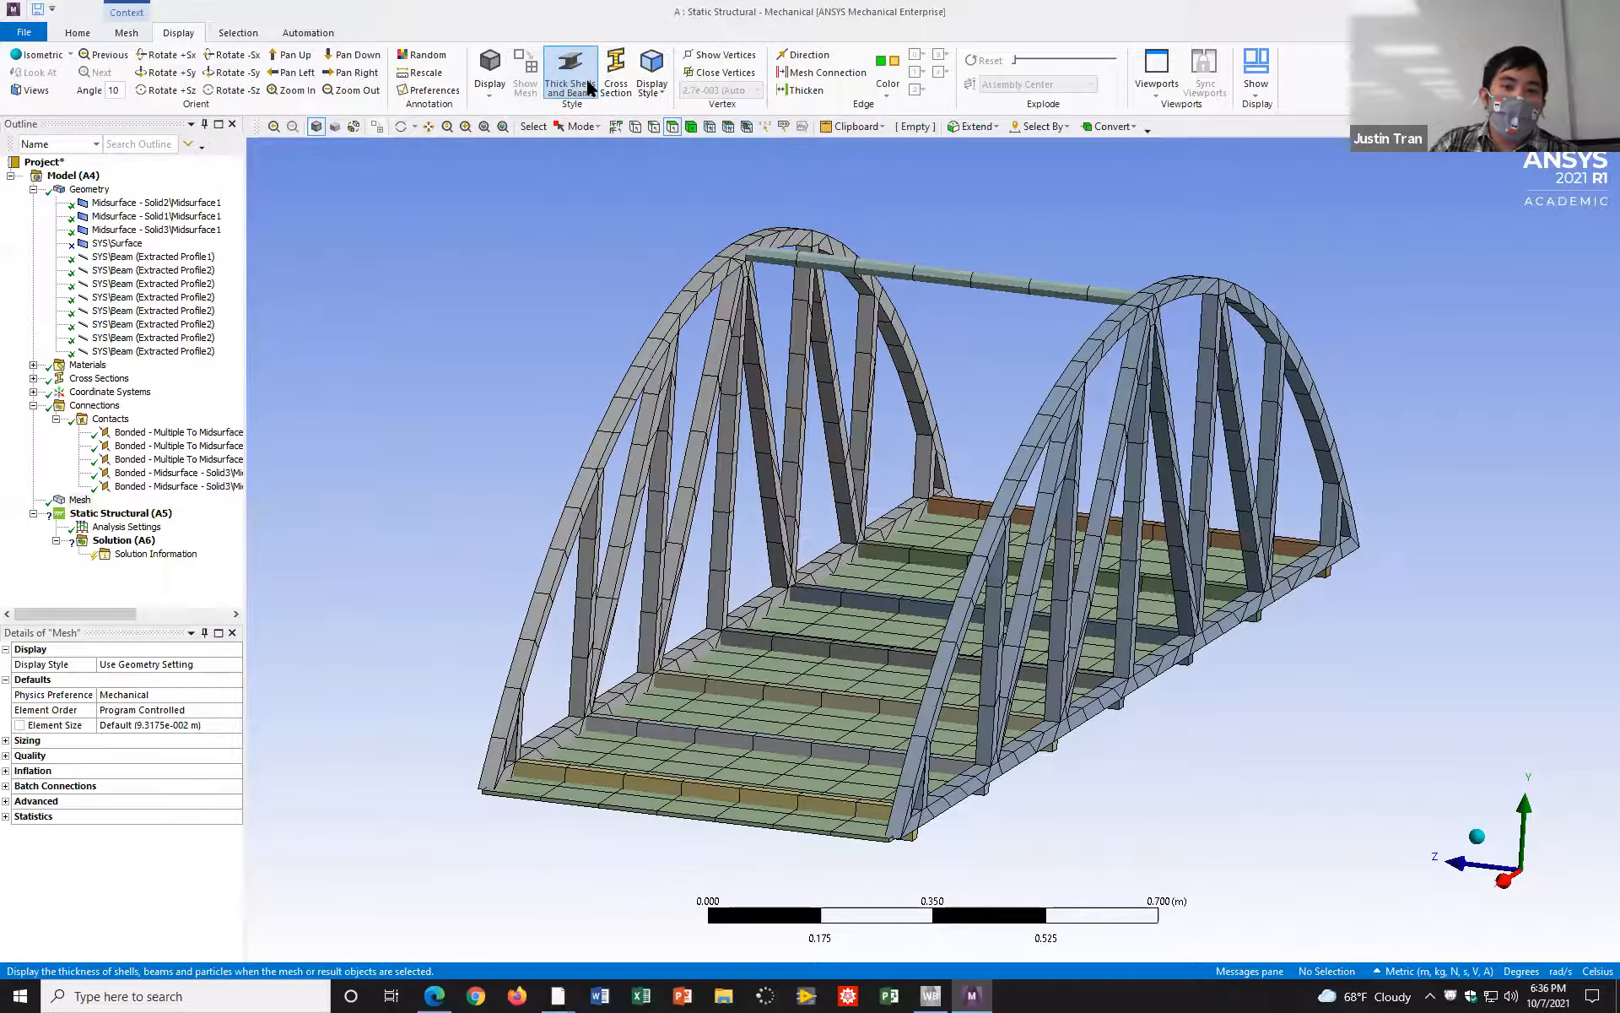
{"action": "left_click", "coordinate": [589, 88]}
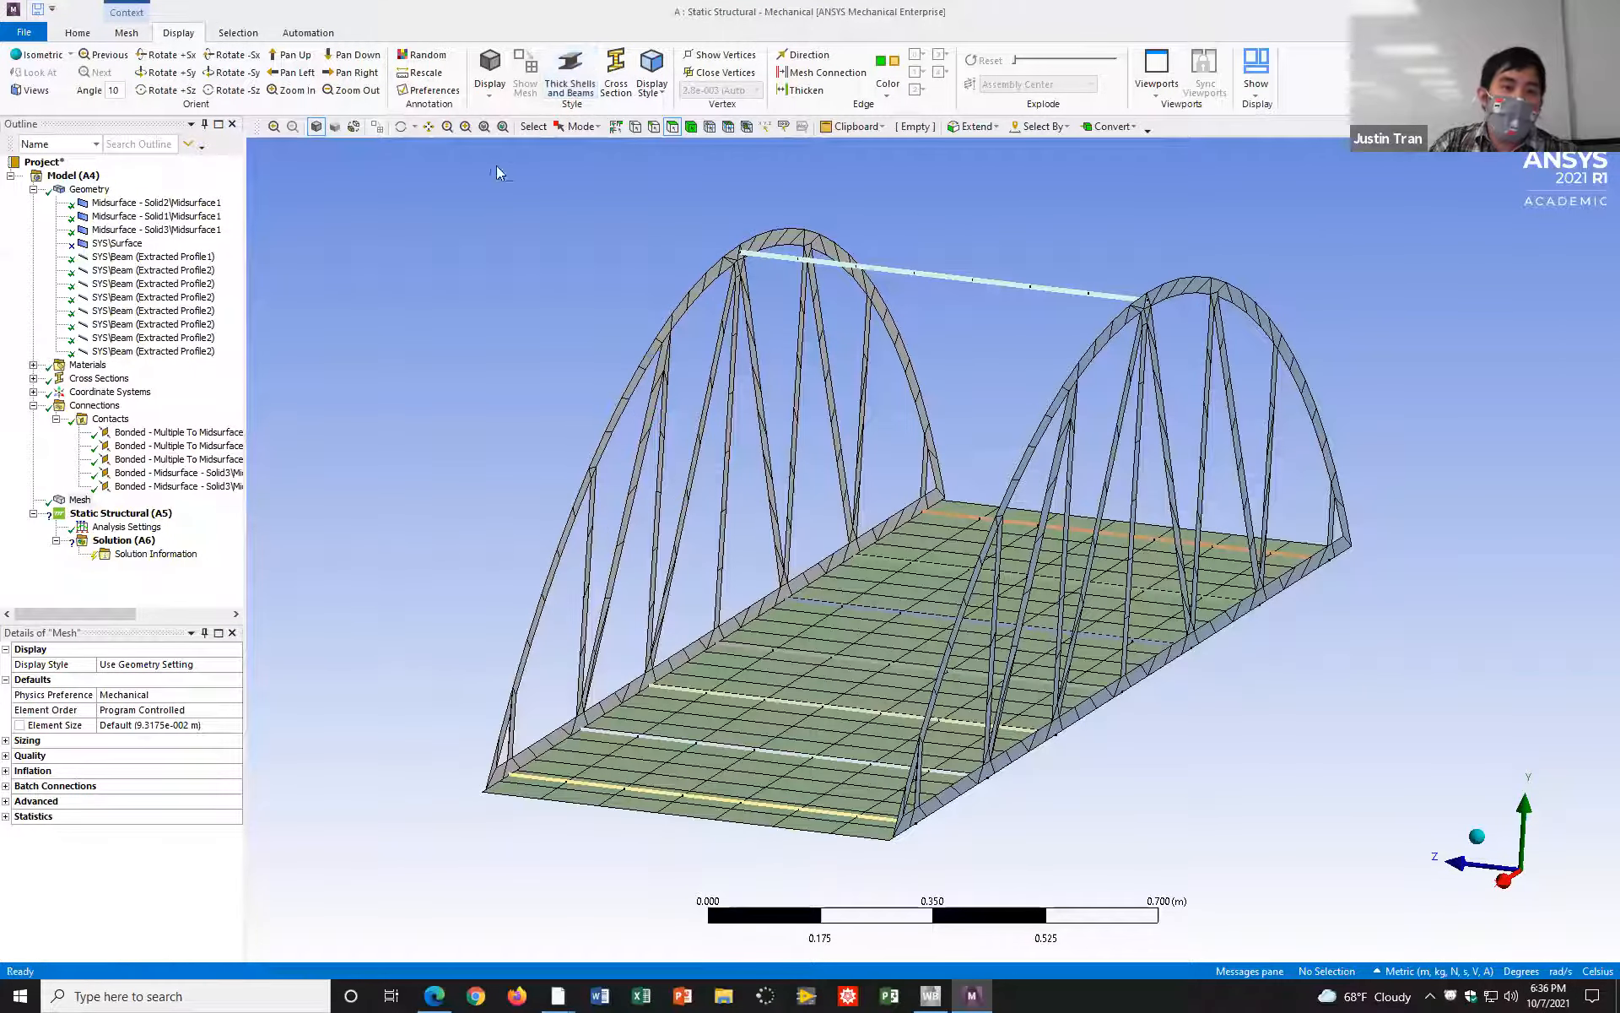
{"action": "left_click", "coordinate": [570, 74]}
{"action": "left_click", "coordinate": [571, 211]}
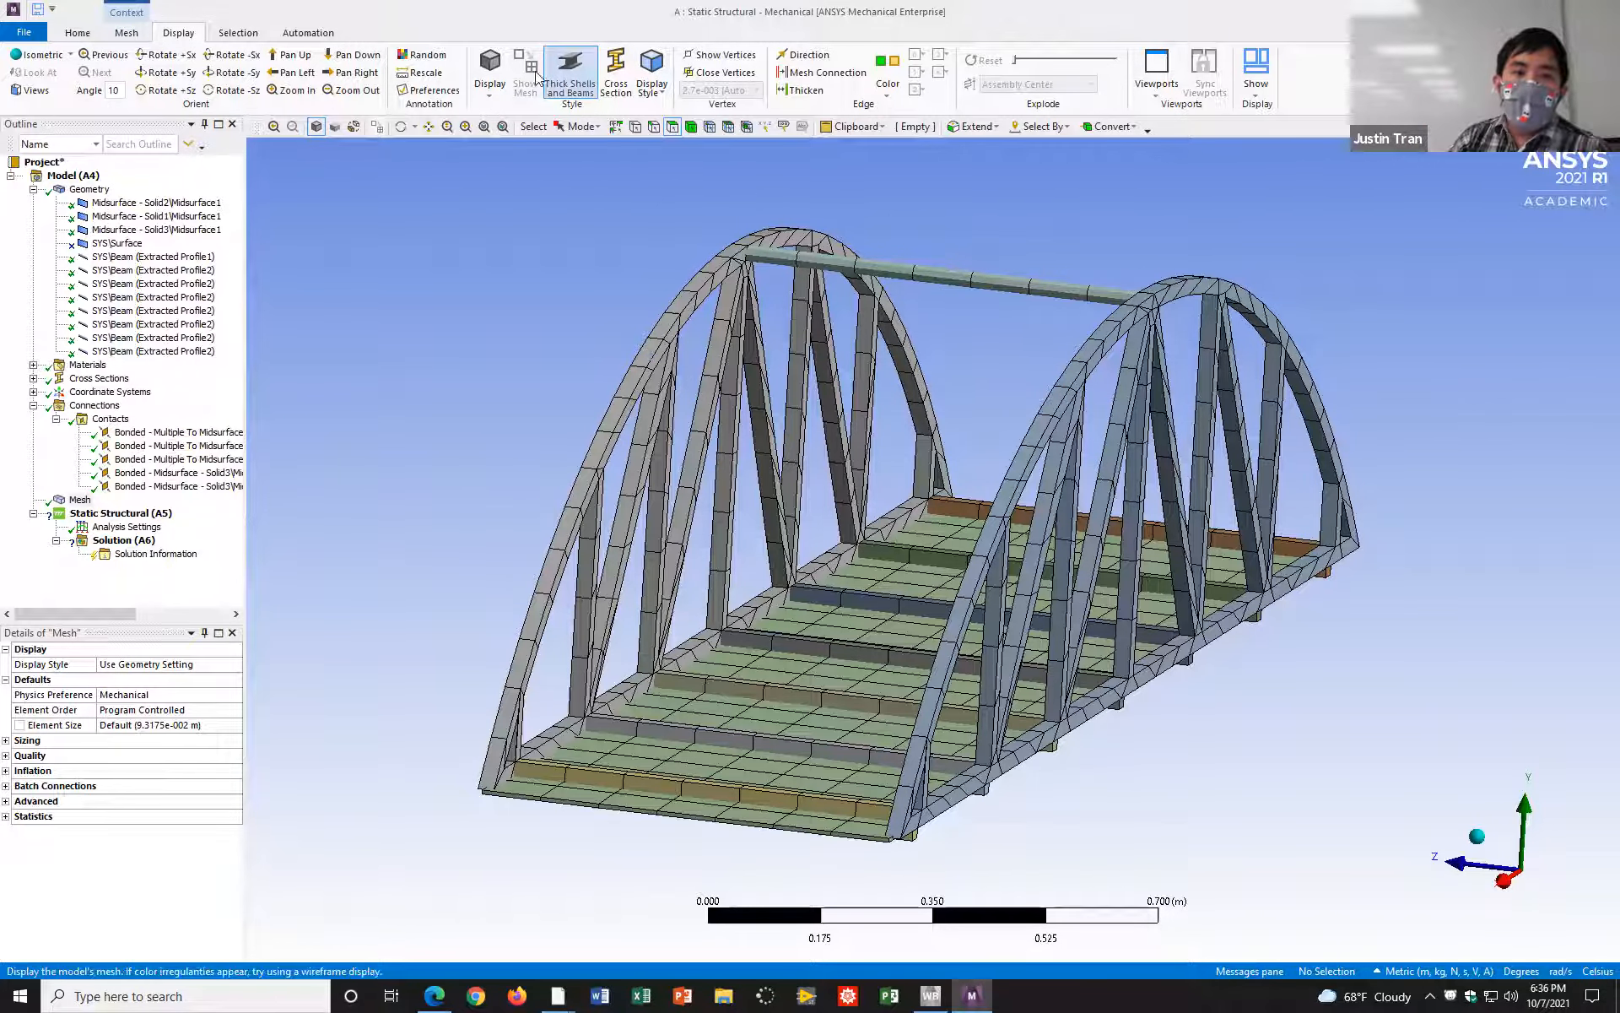
{"action": "left_click", "coordinate": [570, 84]}
{"action": "left_click", "coordinate": [573, 86]}
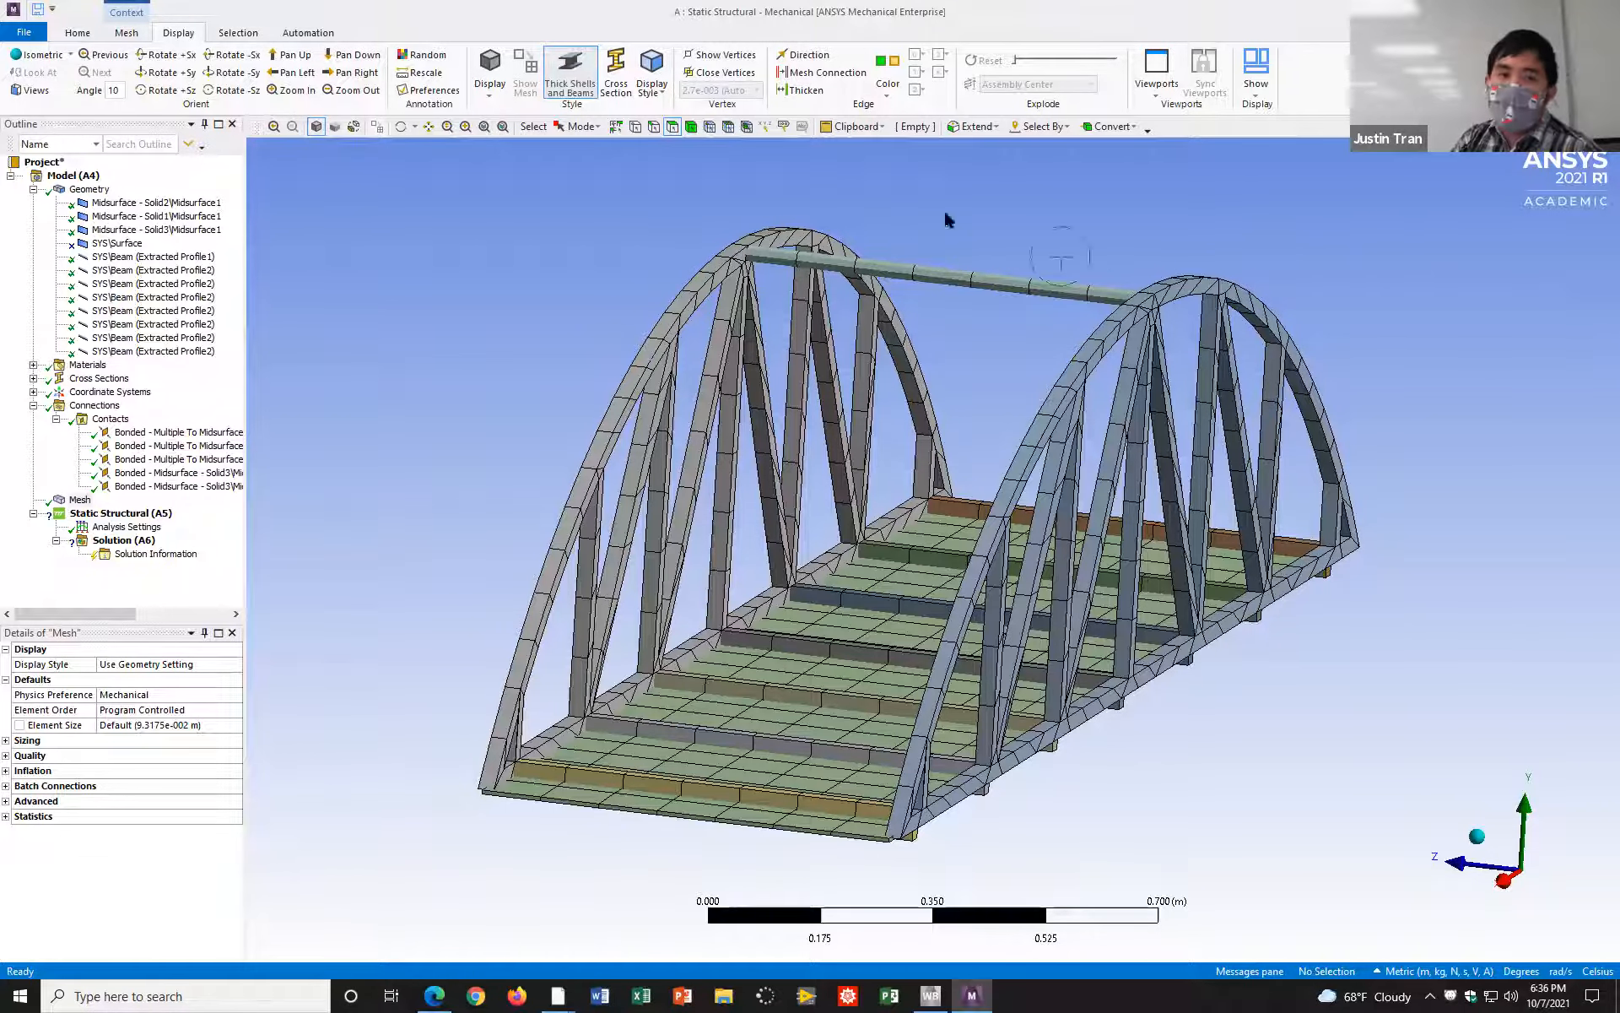
{"action": "left_click", "coordinate": [570, 85]}
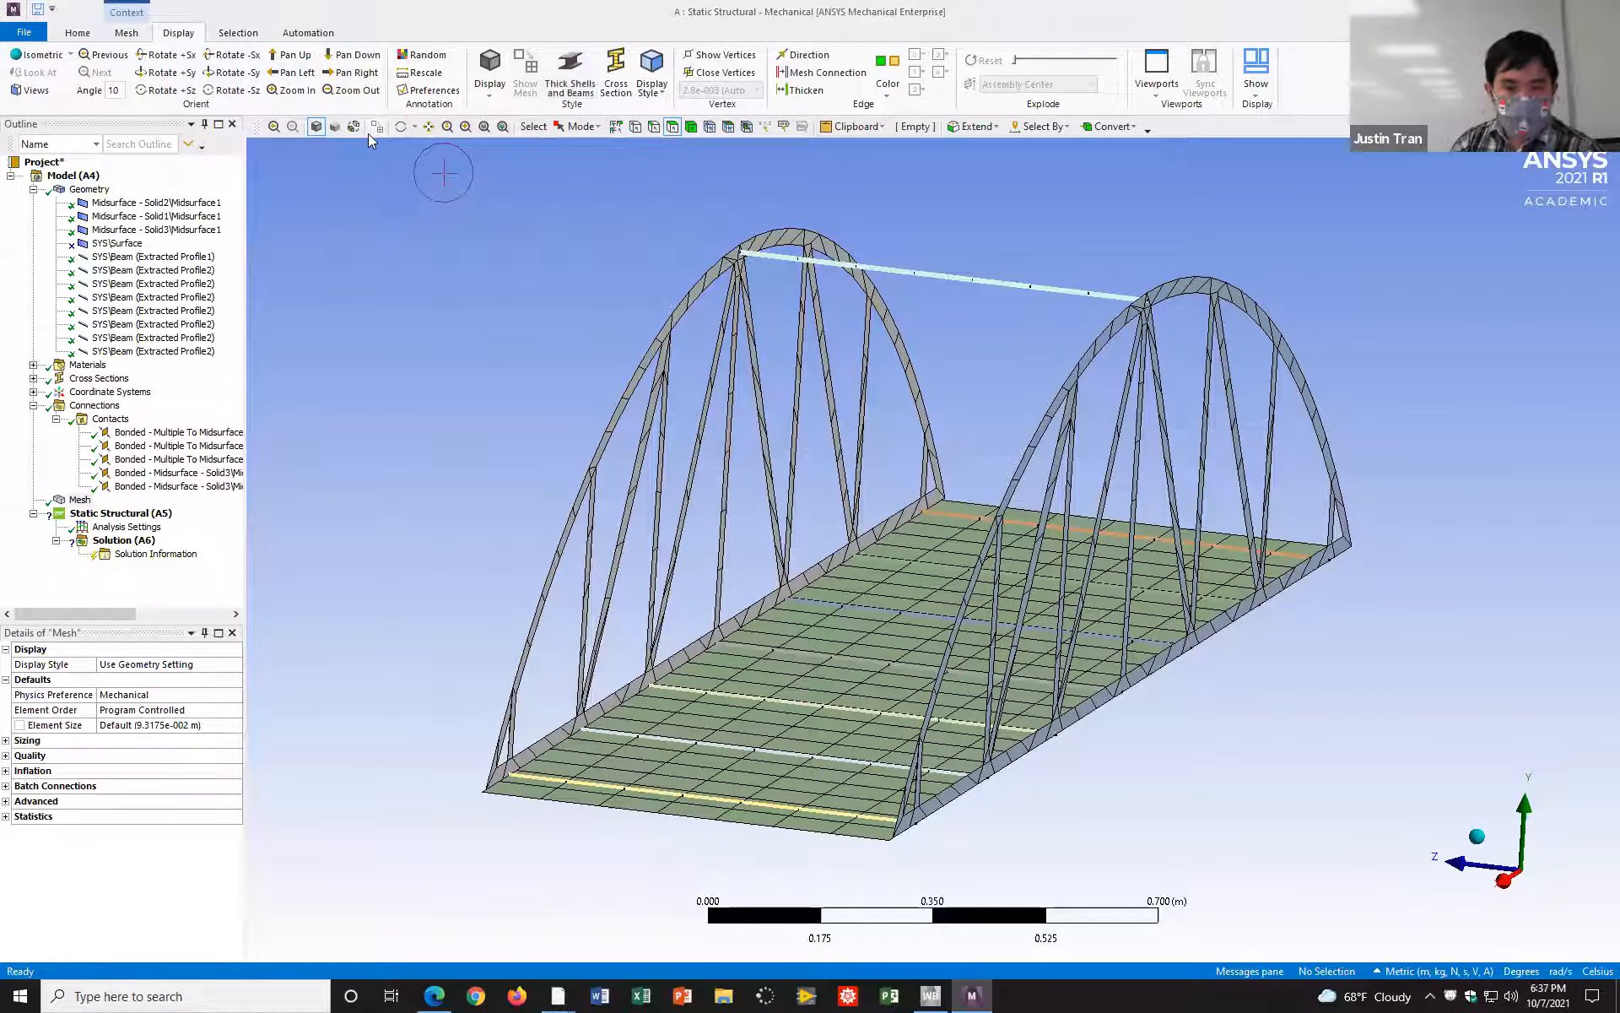
Step: Switch to the browser and read the support and load instructions on page 13 of EGME_410_ANSYS_Activity_4.pdf
{"action": "left_click", "coordinate": [433, 995]}
{"action": "scroll", "coordinate": [643, 603], "scroll_direction": "up", "scroll_amount": 1}
{"action": "scroll", "coordinate": [642, 602], "scroll_direction": "up", "scroll_amount": 10}
{"action": "scroll", "coordinate": [651, 648], "scroll_direction": "down", "scroll_amount": 11}
{"action": "scroll", "coordinate": [650, 648], "scroll_direction": "down", "scroll_amount": 15}
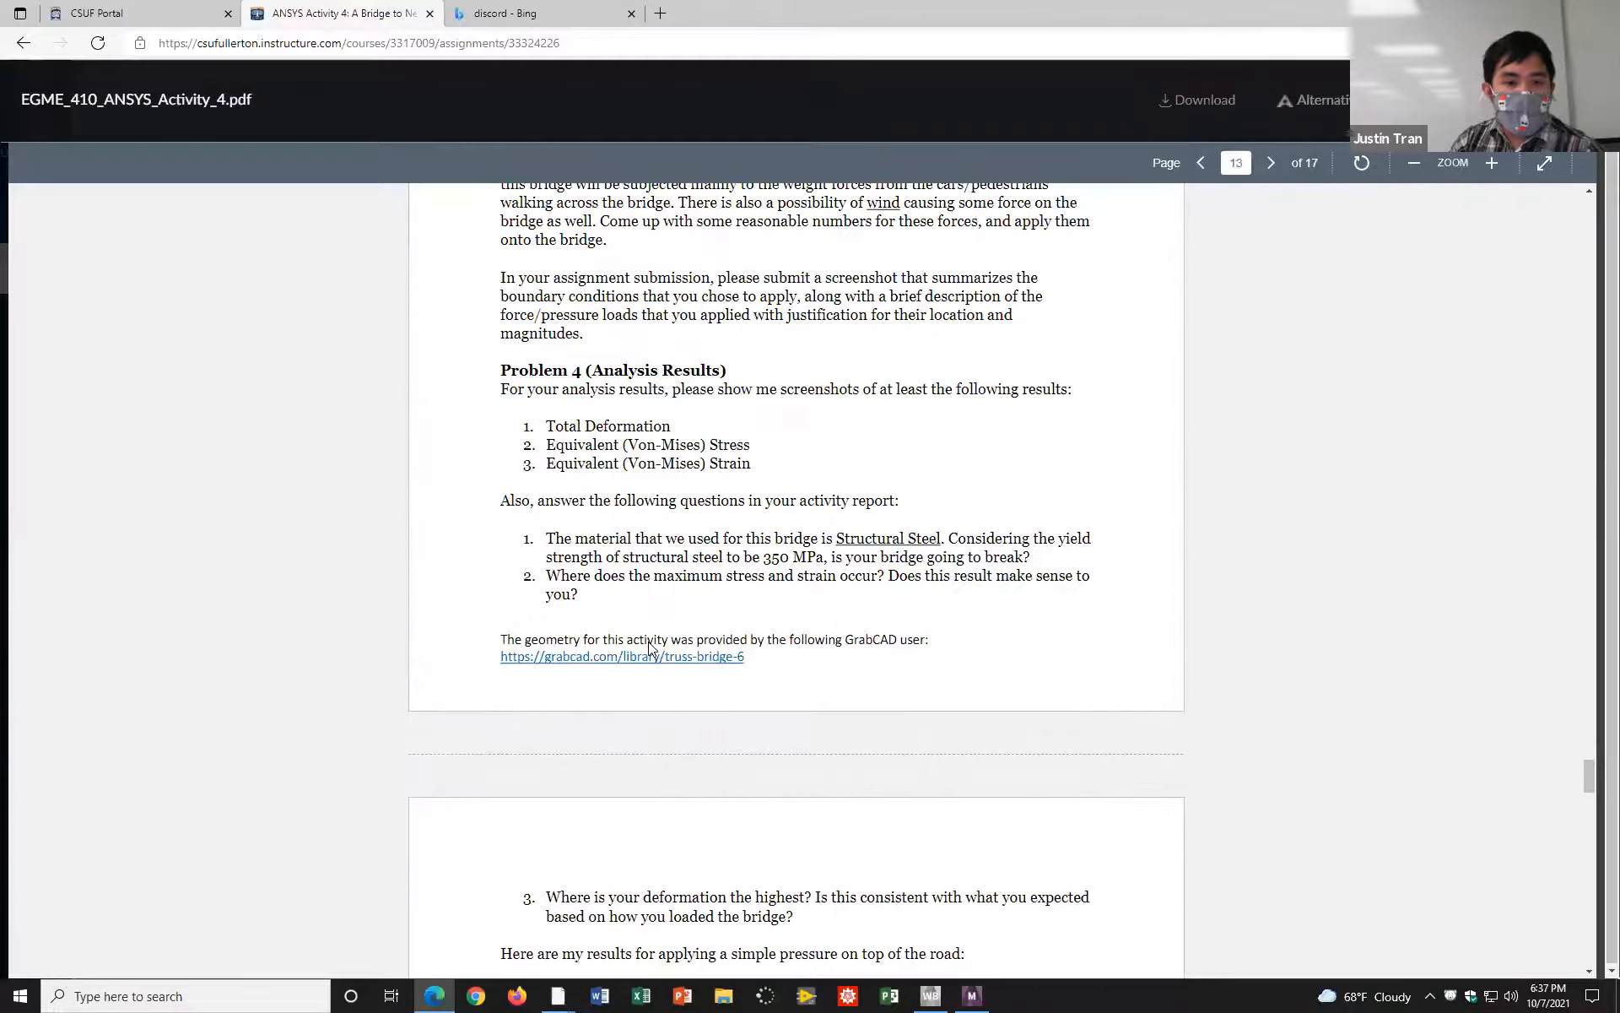
{"action": "scroll", "coordinate": [650, 648], "scroll_direction": "up", "scroll_amount": 5}
{"action": "scroll", "coordinate": [651, 648], "scroll_direction": "up", "scroll_amount": 12}
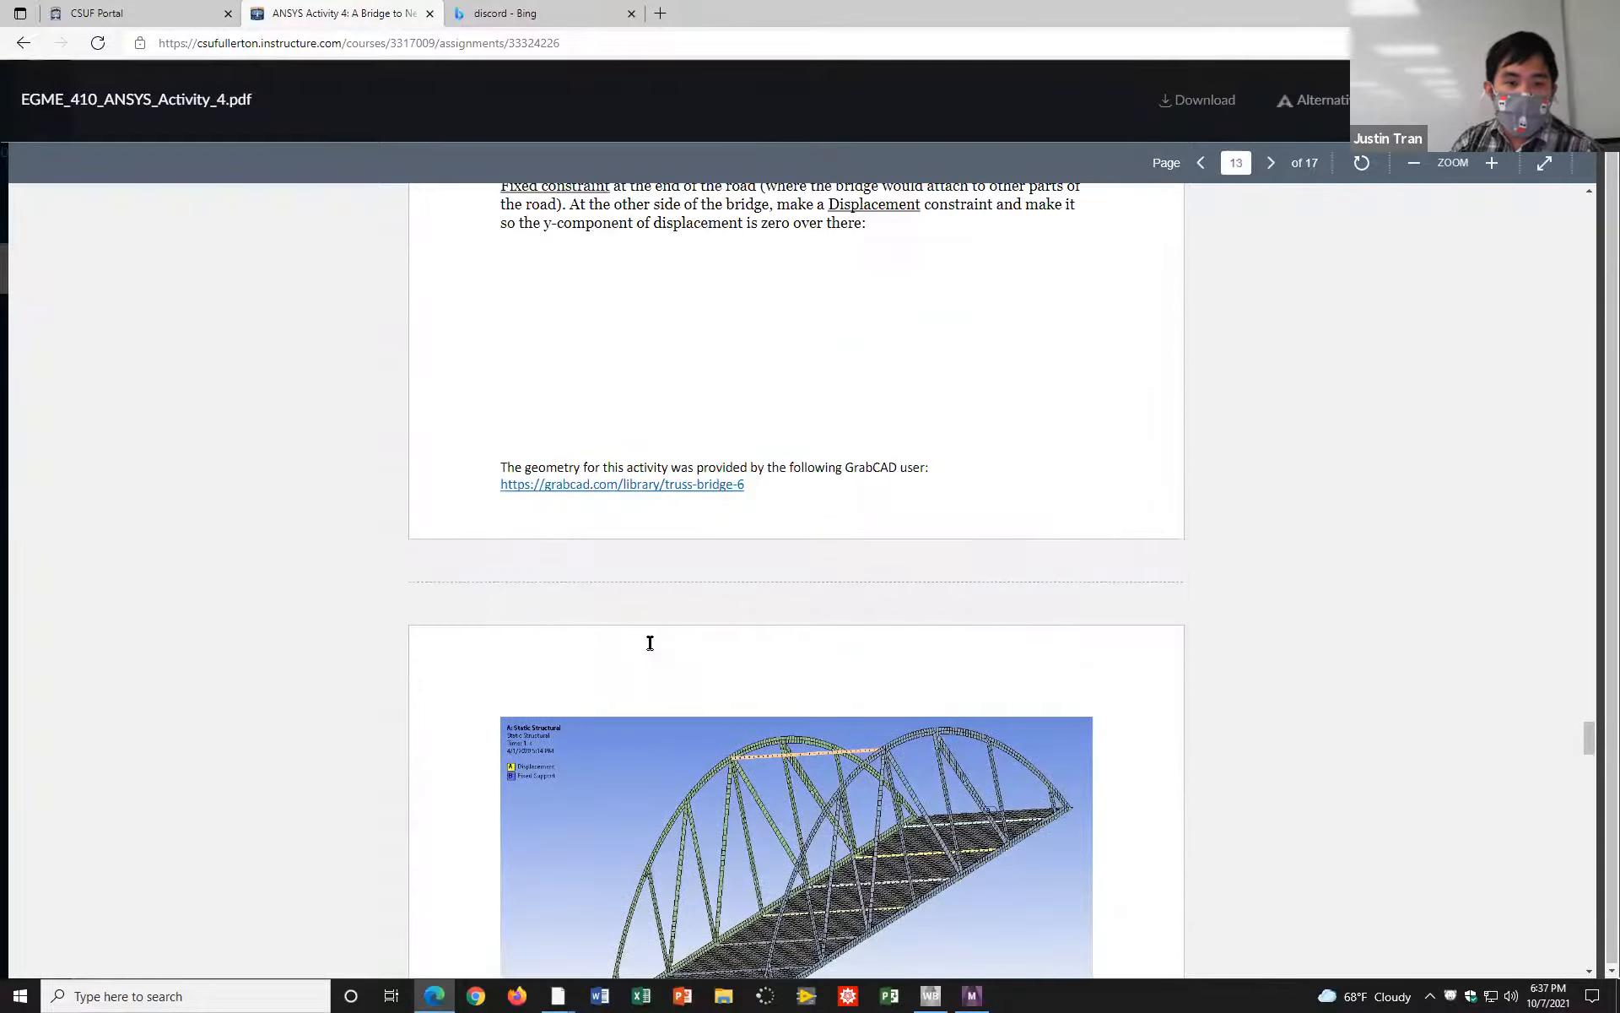
{"action": "scroll", "coordinate": [705, 584], "scroll_direction": "down", "scroll_amount": 10}
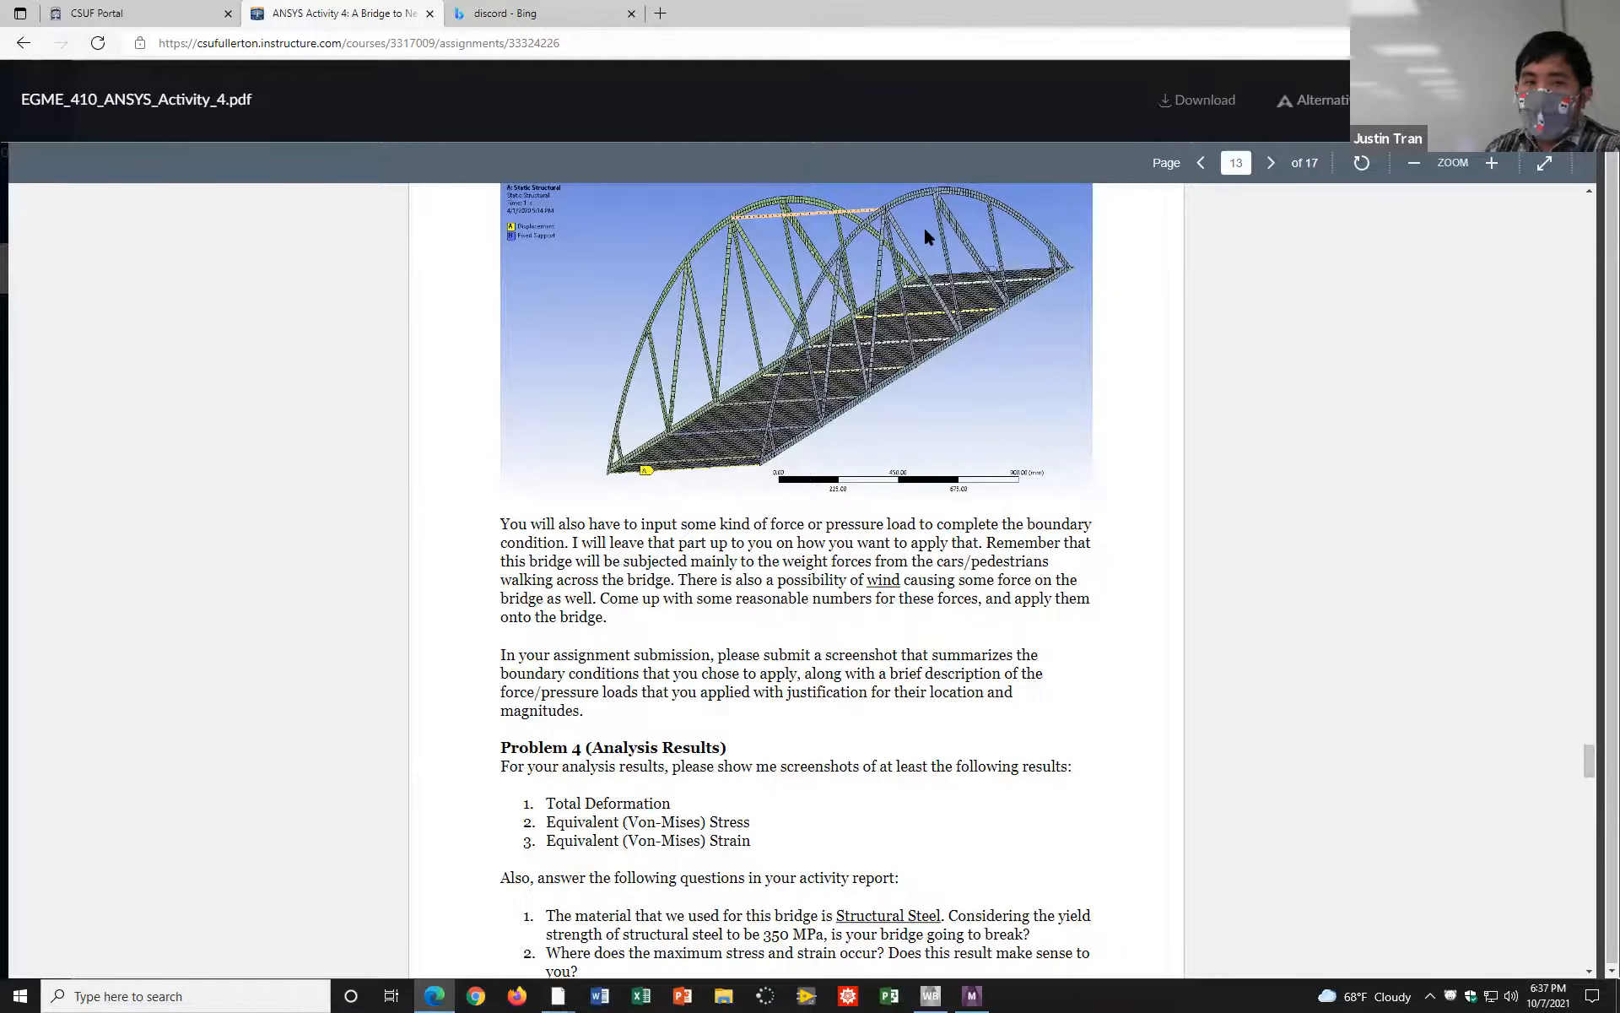
{"action": "scroll", "coordinate": [923, 226], "scroll_direction": "down", "scroll_amount": 15}
{"action": "scroll", "coordinate": [875, 311], "scroll_direction": "up", "scroll_amount": 10}
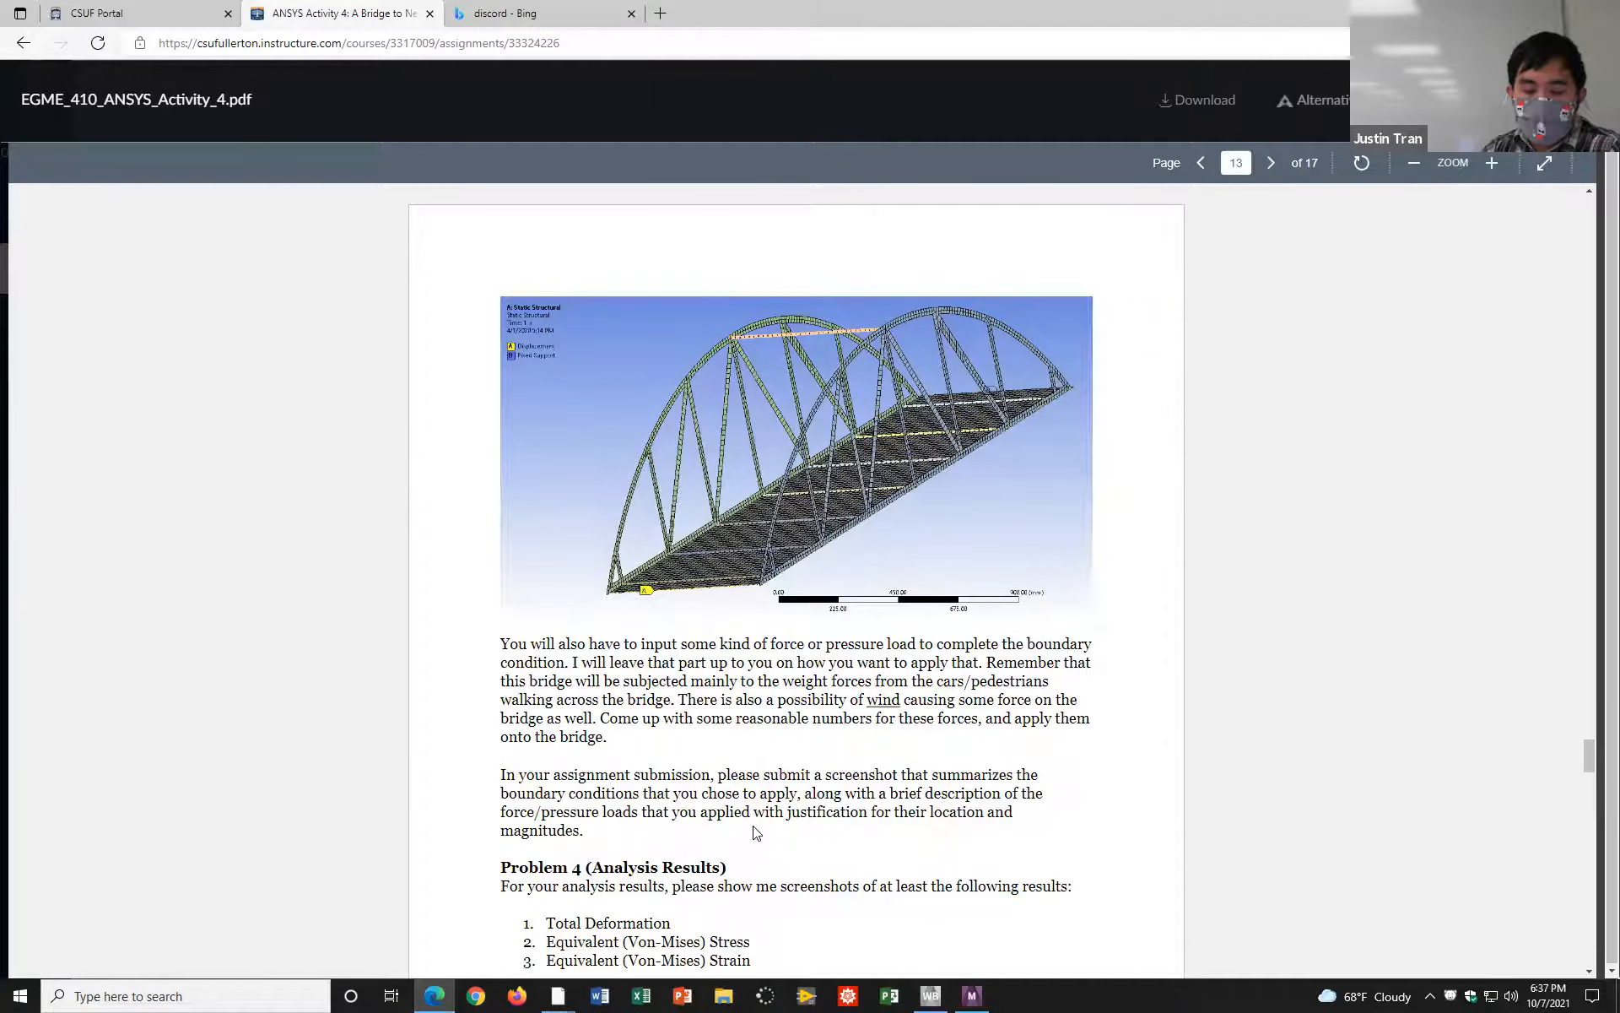
Step: Review the Problem 4 analysis questions and the example total deformation and equivalent stress plots of the bridge
{"action": "scroll", "coordinate": [752, 836], "scroll_direction": "down", "scroll_amount": 9}
{"action": "scroll", "coordinate": [633, 361], "scroll_direction": "down", "scroll_amount": 6}
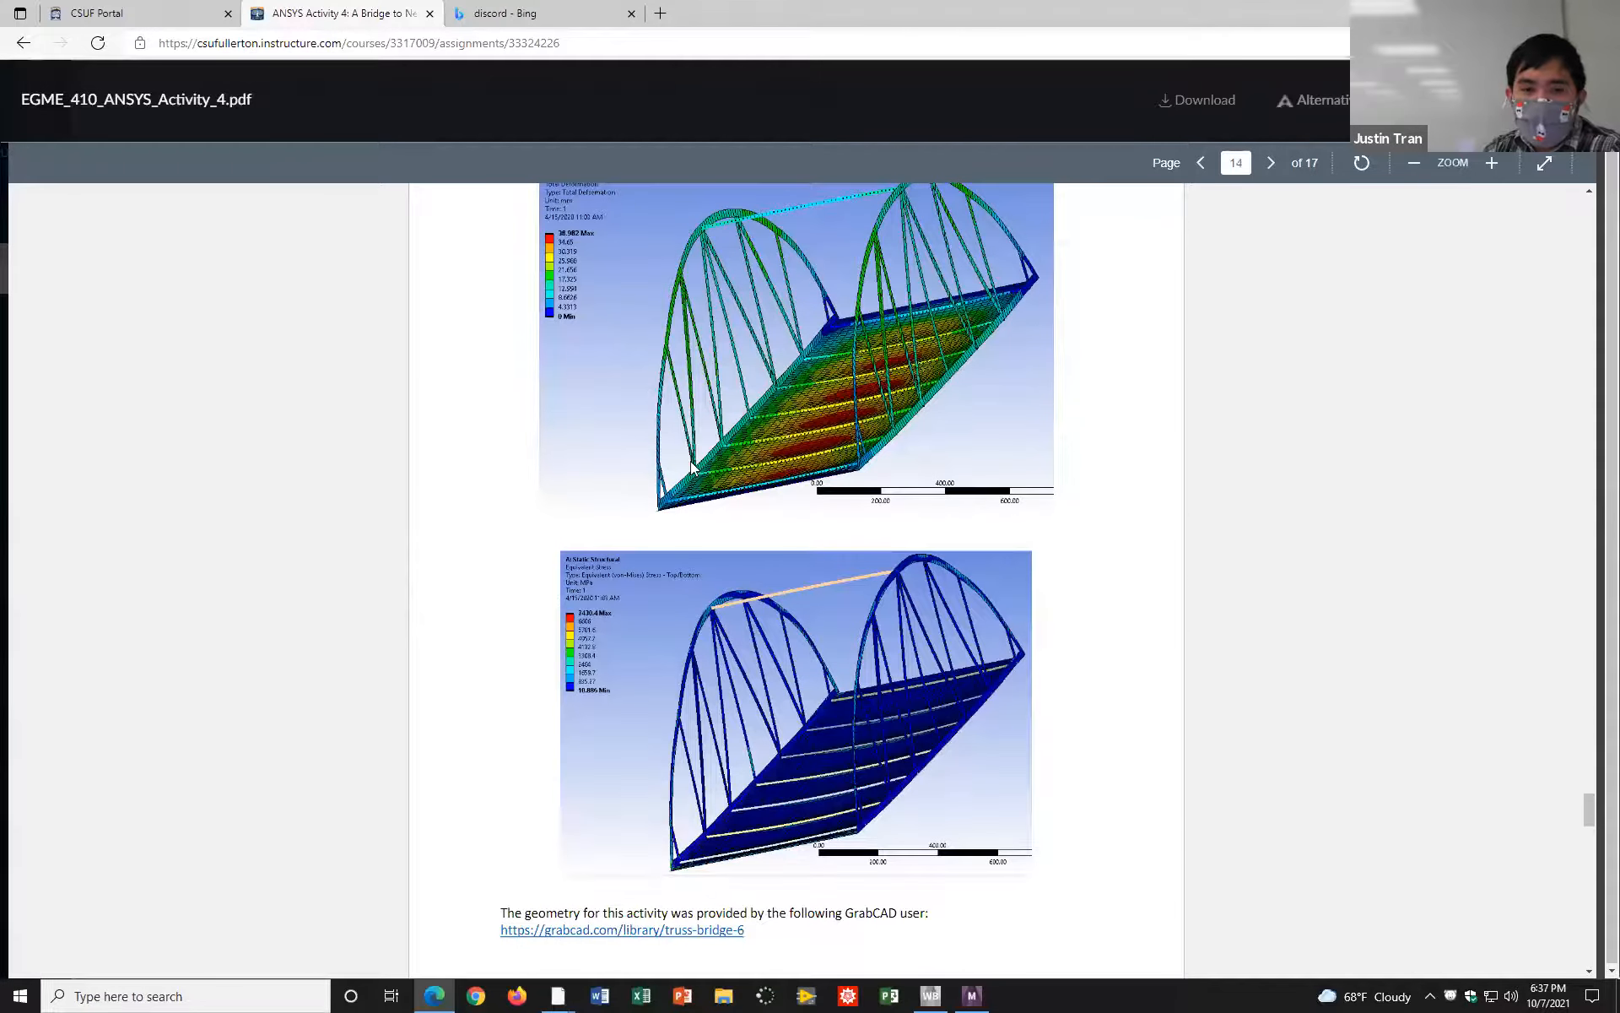
{"action": "scroll", "coordinate": [715, 514], "scroll_direction": "up", "scroll_amount": 11}
{"action": "scroll", "coordinate": [743, 548], "scroll_direction": "down", "scroll_amount": 12}
{"action": "scroll", "coordinate": [642, 576], "scroll_direction": "up", "scroll_amount": 4}
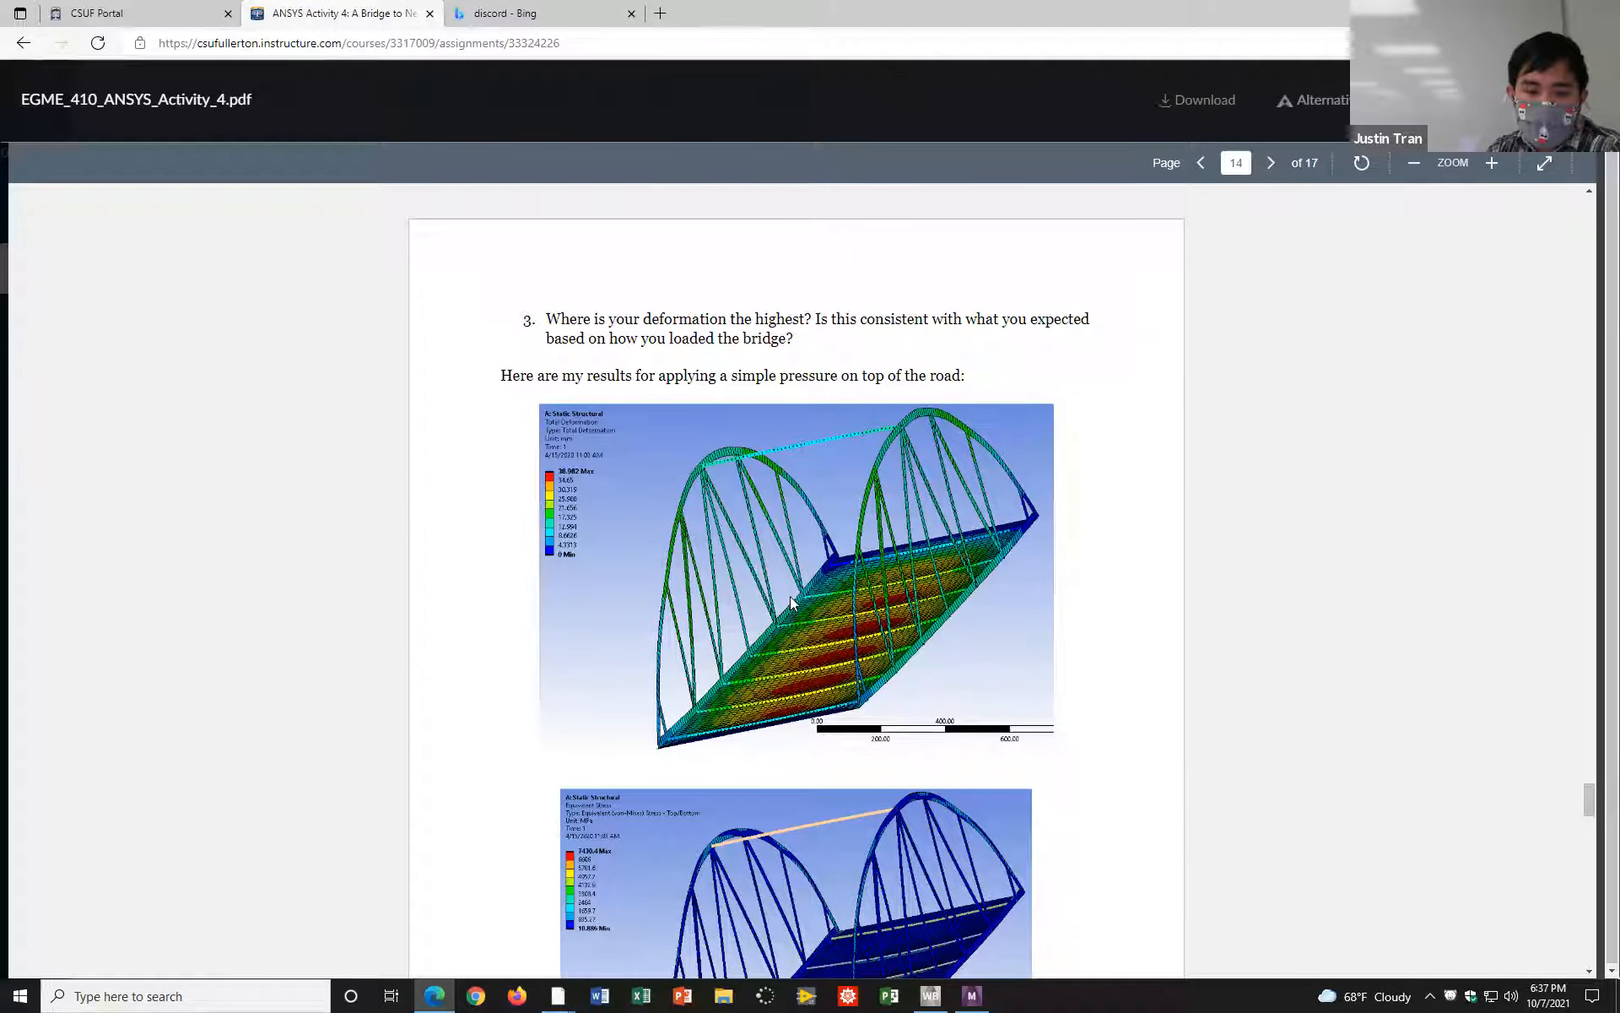
{"action": "scroll", "coordinate": [790, 596], "scroll_direction": "down", "scroll_amount": 3}
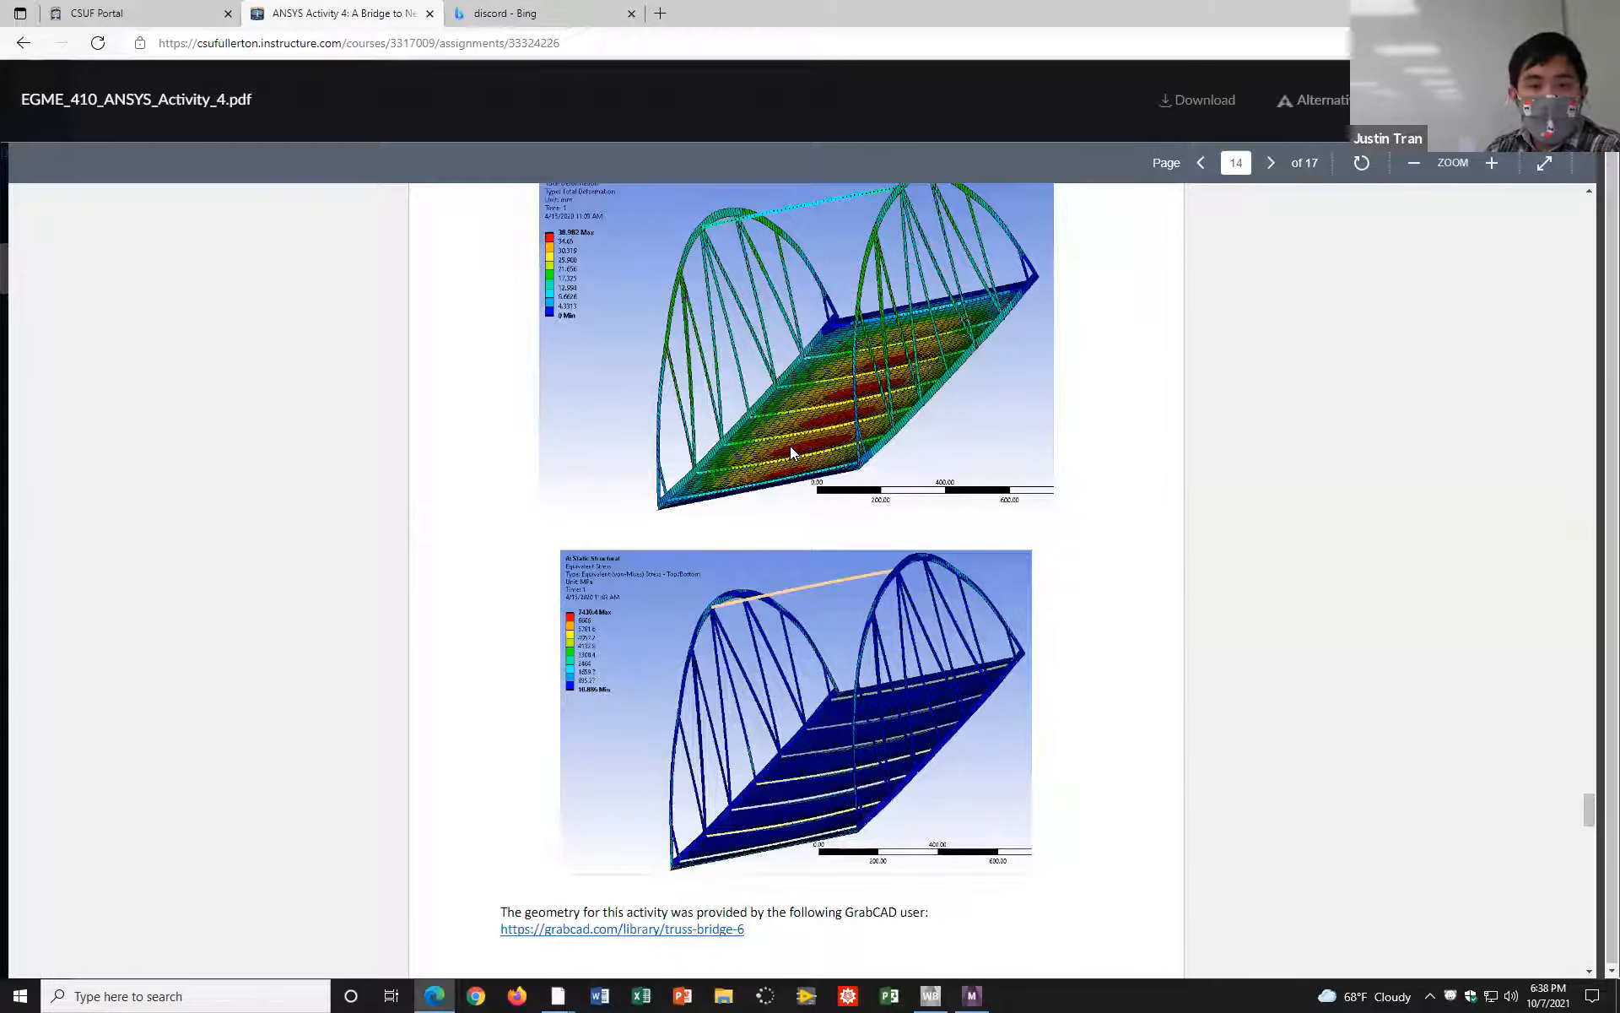
{"action": "scroll", "coordinate": [791, 447], "scroll_direction": "up", "scroll_amount": 10}
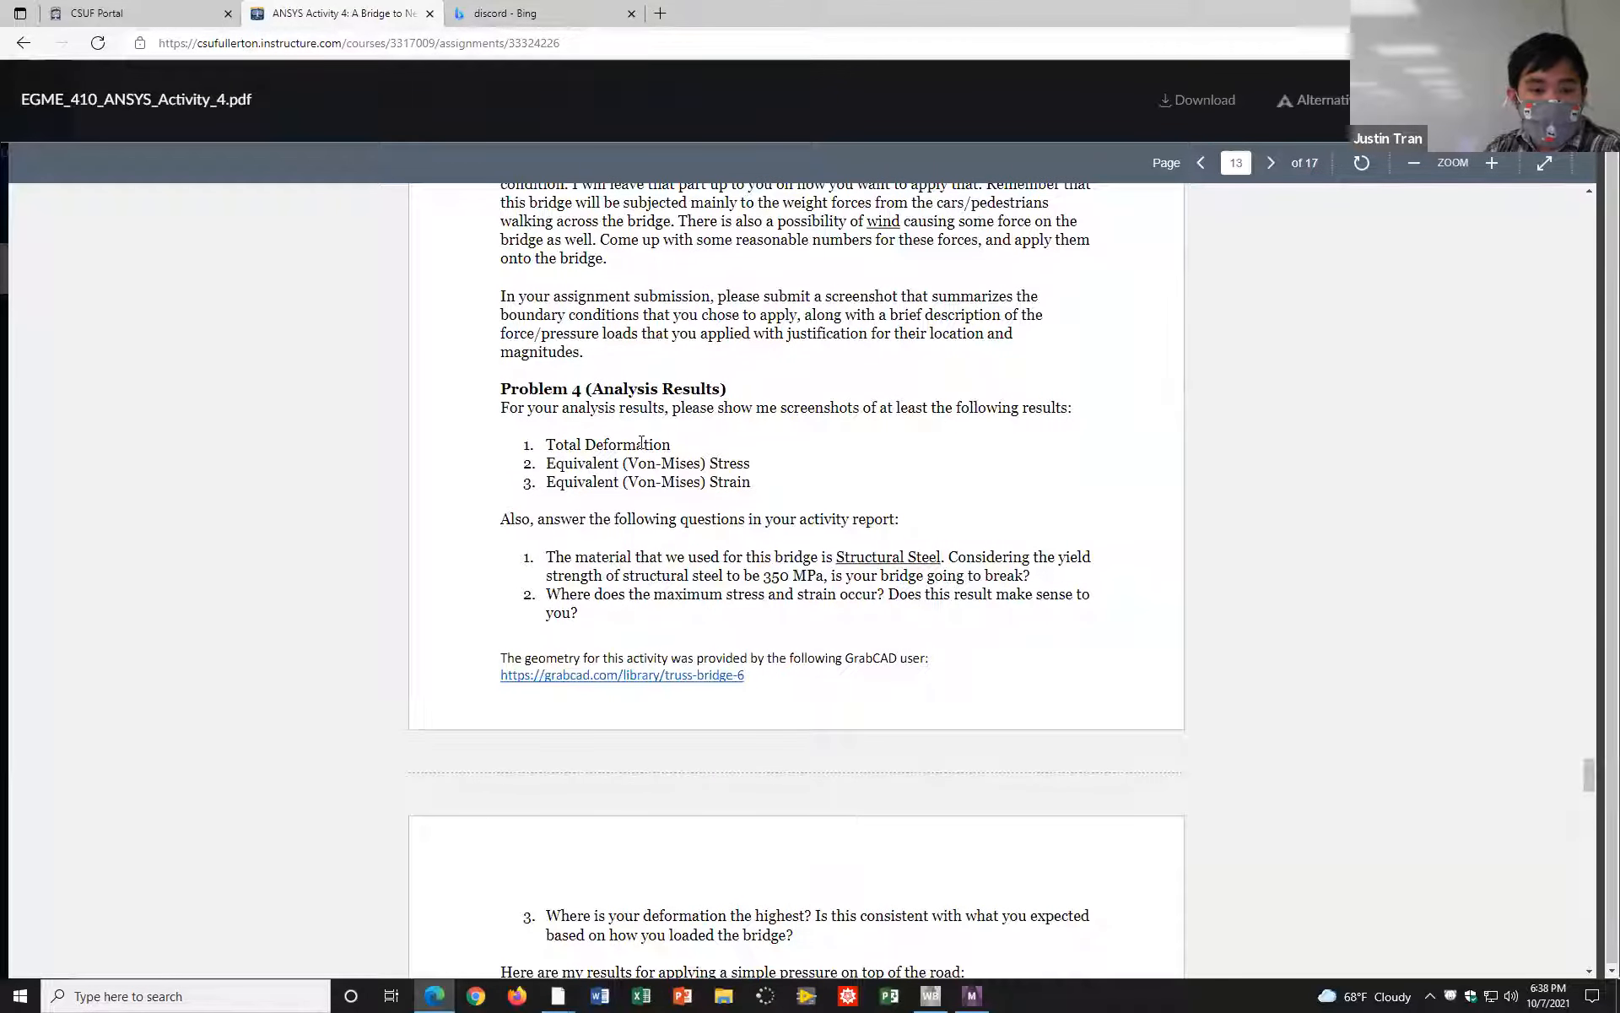
{"action": "scroll", "coordinate": [641, 442], "scroll_direction": "down", "scroll_amount": 10}
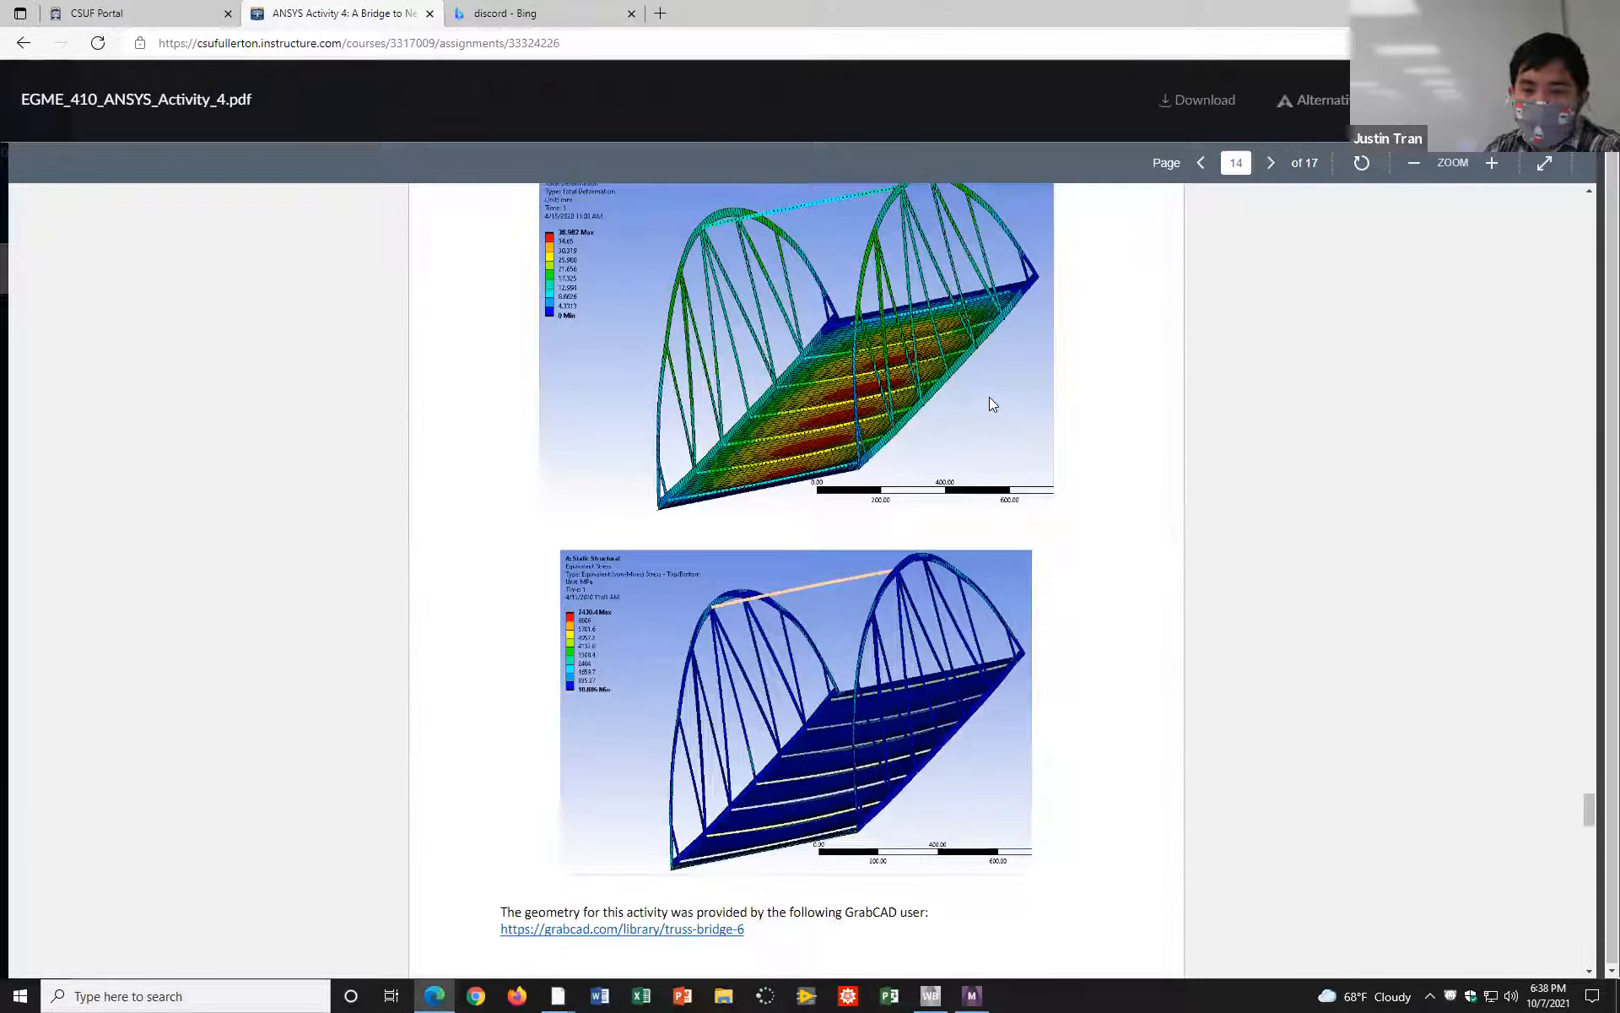
{"action": "scroll", "coordinate": [860, 519], "scroll_direction": "down", "scroll_amount": 4}
{"action": "scroll", "coordinate": [860, 489], "scroll_direction": "up", "scroll_amount": 12}
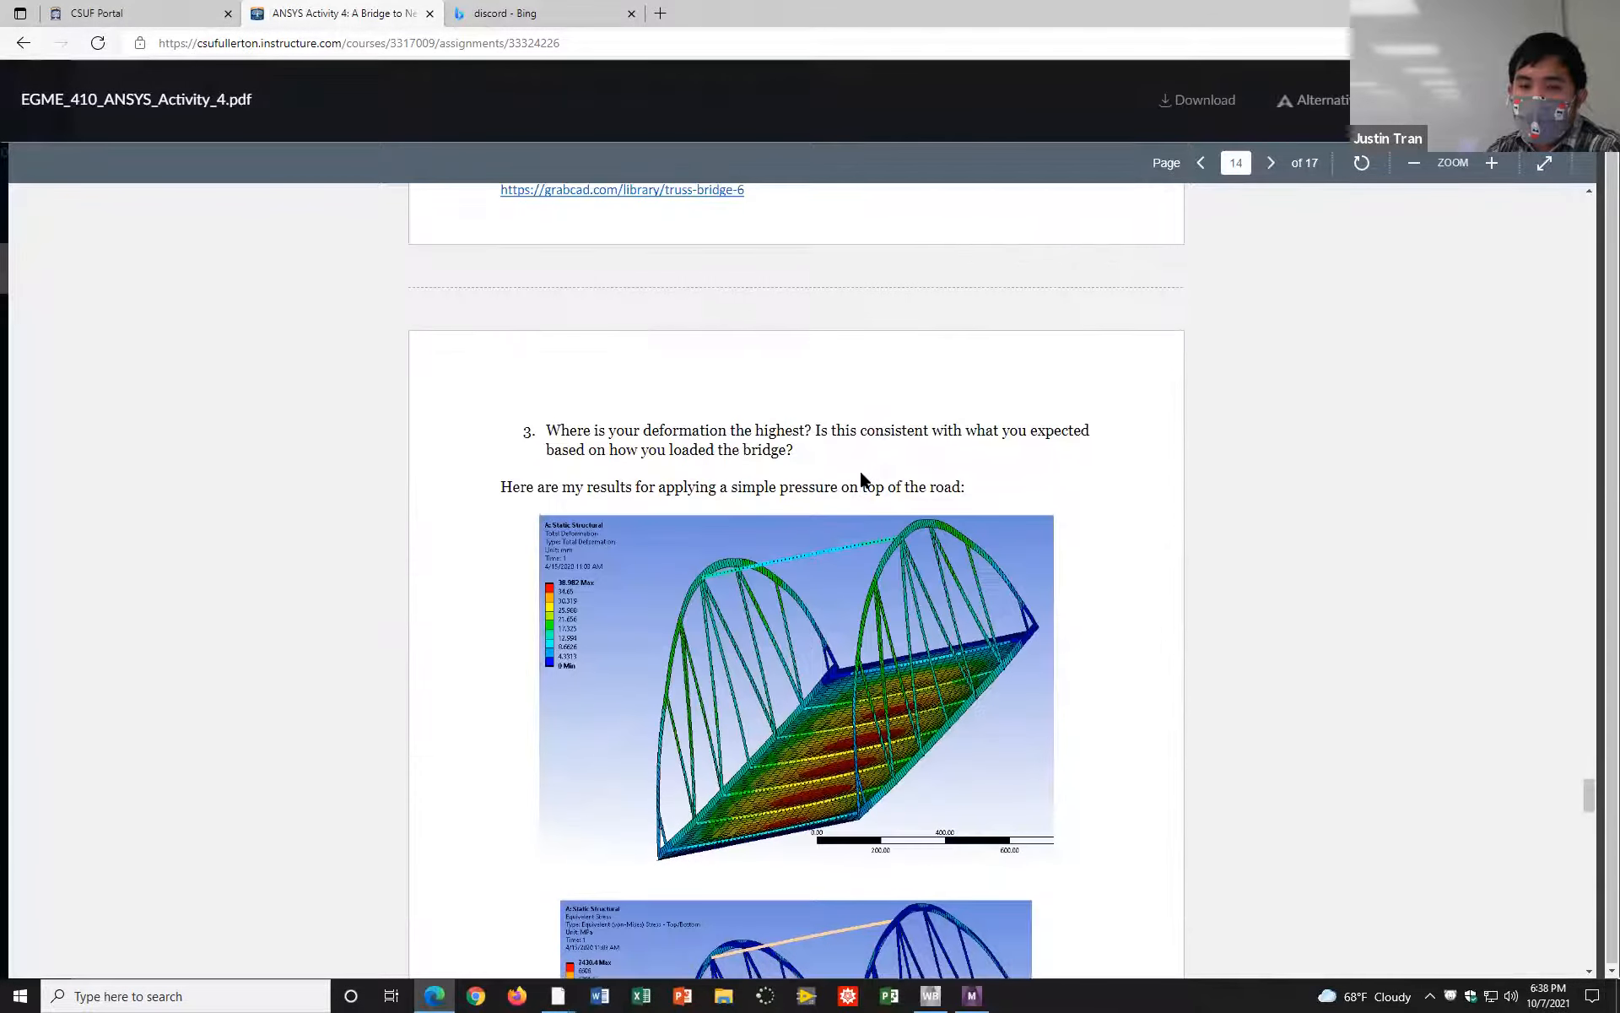
{"action": "scroll", "coordinate": [849, 492], "scroll_direction": "down", "scroll_amount": 4}
{"action": "scroll", "coordinate": [848, 492], "scroll_direction": "down", "scroll_amount": 6}
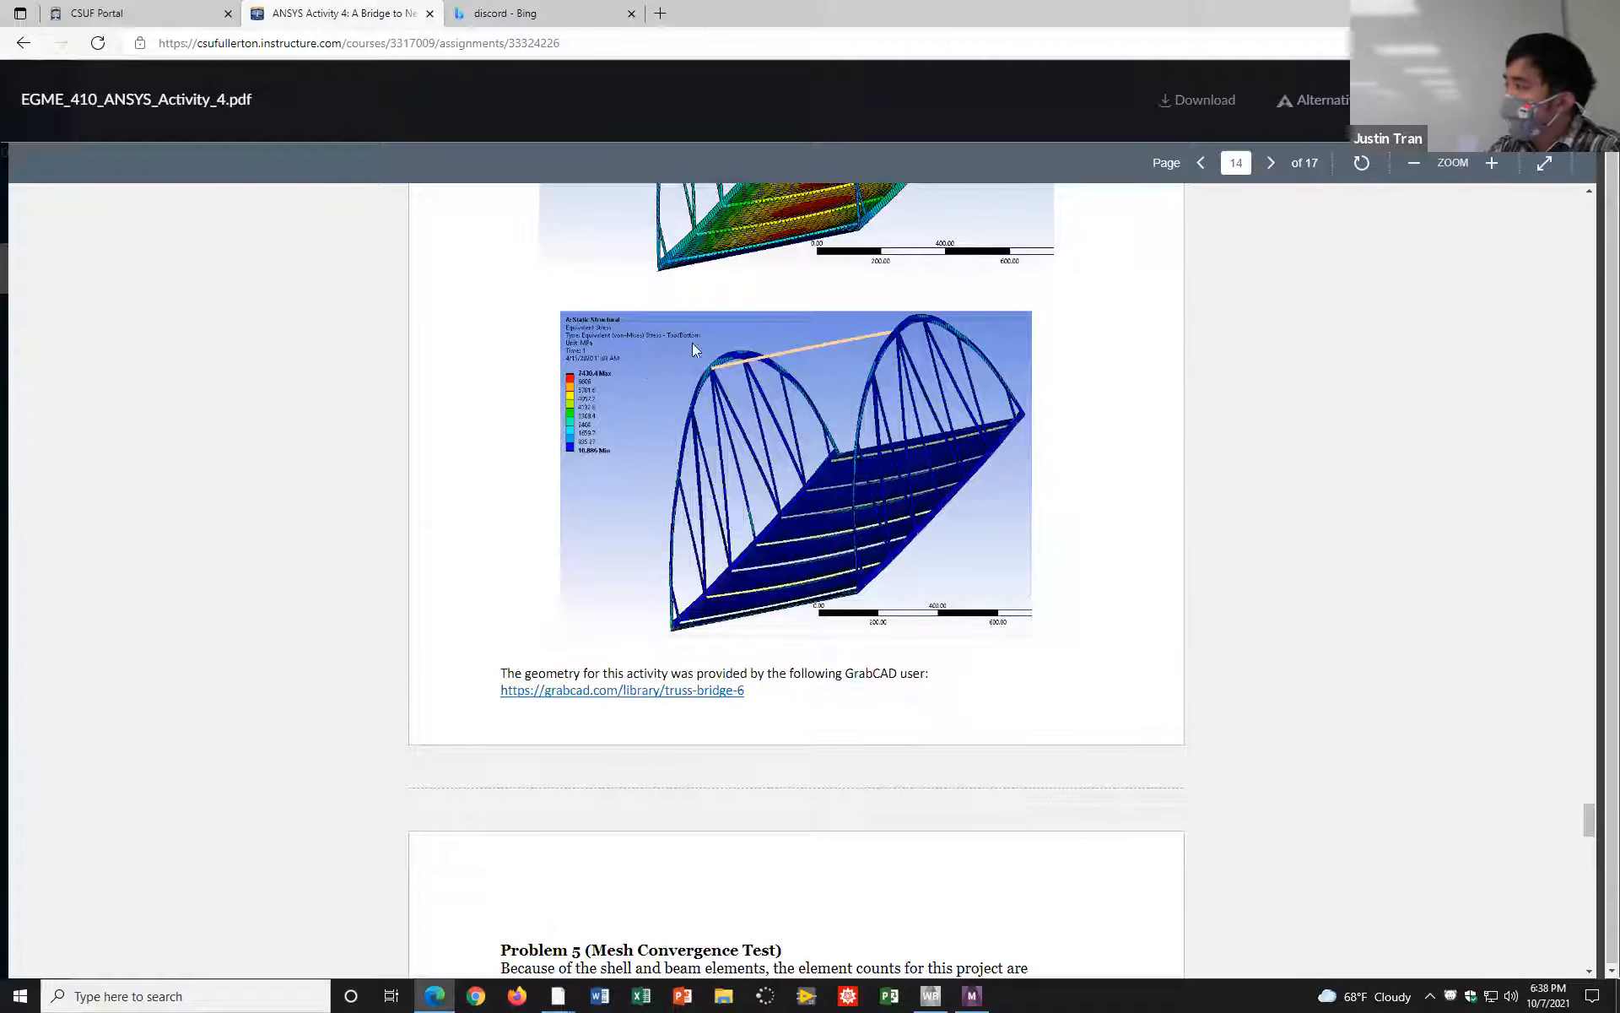
{"action": "scroll", "coordinate": [826, 414], "scroll_direction": "up", "scroll_amount": 5}
{"action": "scroll", "coordinate": [693, 356], "scroll_direction": "down", "scroll_amount": 5}
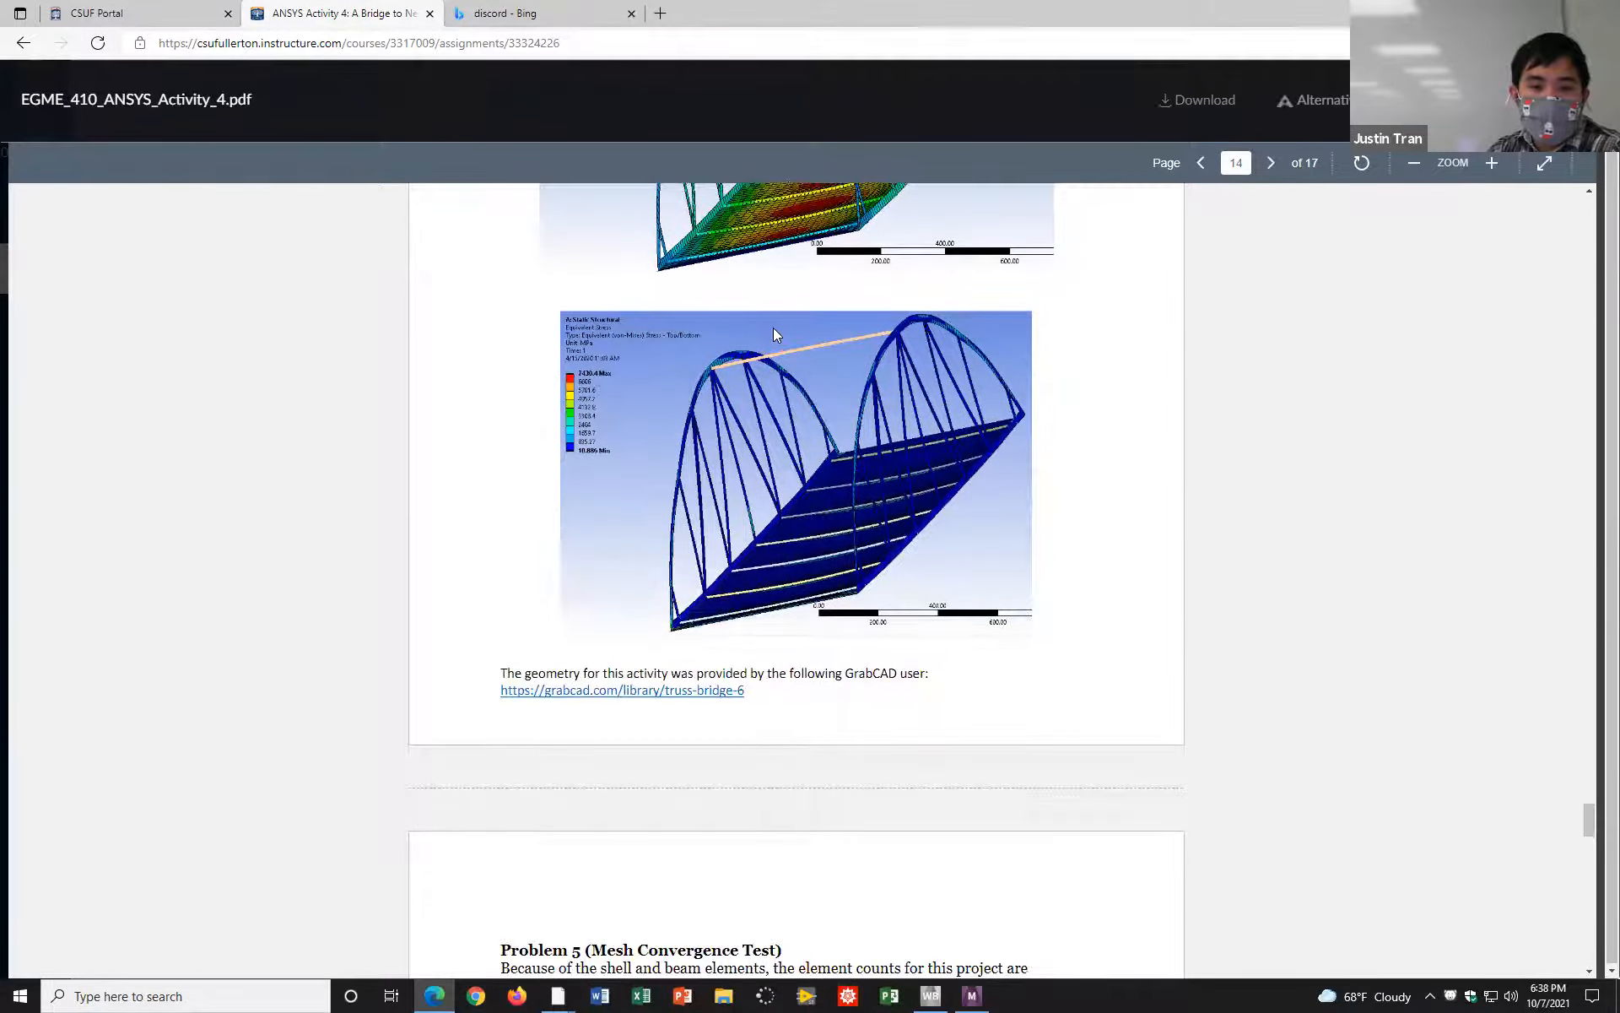
{"action": "scroll", "coordinate": [896, 449], "scroll_direction": "up", "scroll_amount": 4}
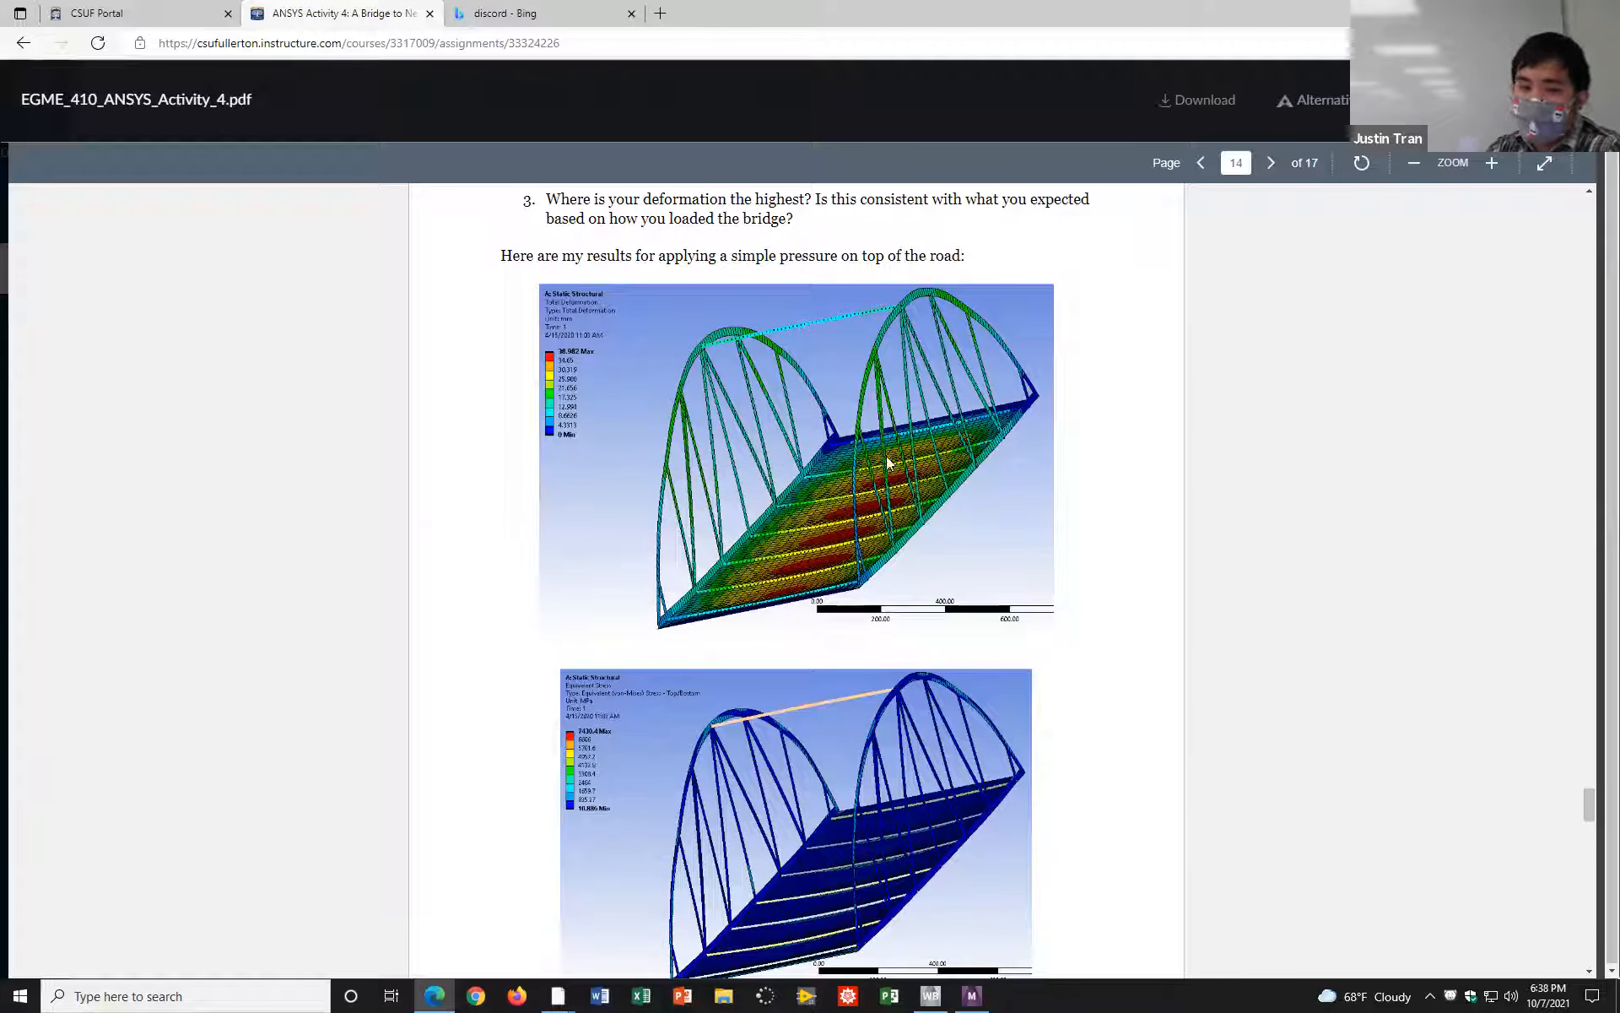
{"action": "scroll", "coordinate": [874, 469], "scroll_direction": "down", "scroll_amount": 5}
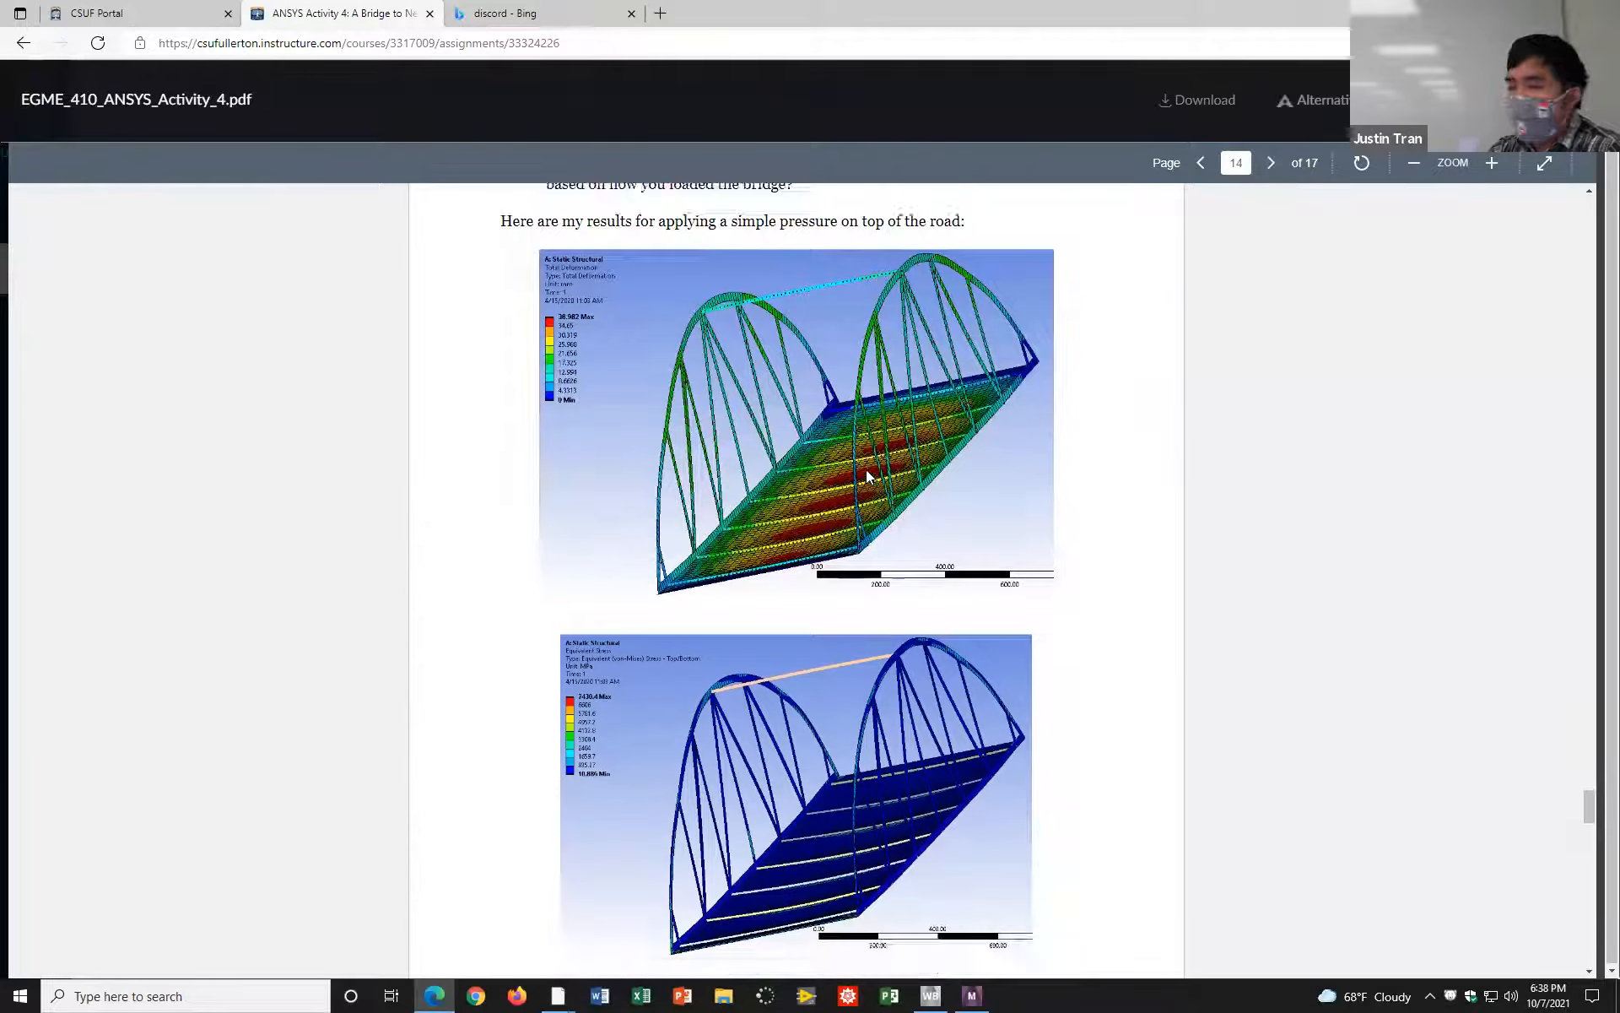
Step: Read the Problem 5 mesh convergence test, highlighting the Equivalent Stress requirement and examining the example deformation convergence plot
{"action": "scroll", "coordinate": [861, 481], "scroll_direction": "down", "scroll_amount": 5}
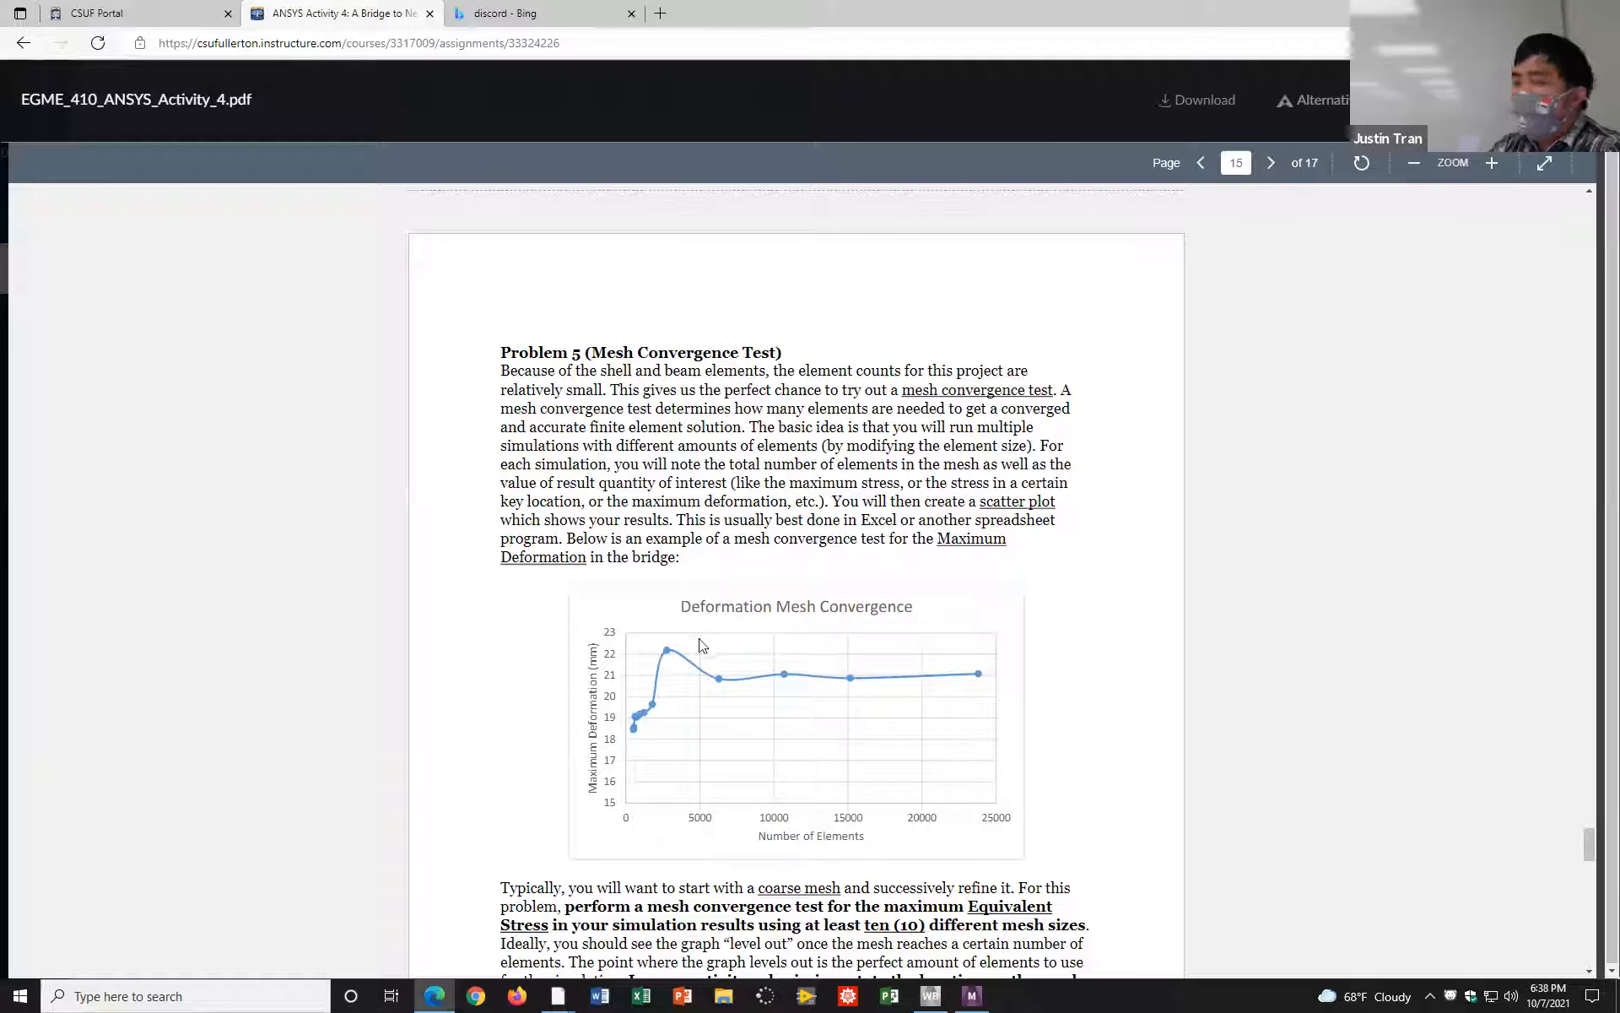
{"action": "scroll", "coordinate": [667, 679], "scroll_direction": "down", "scroll_amount": 2}
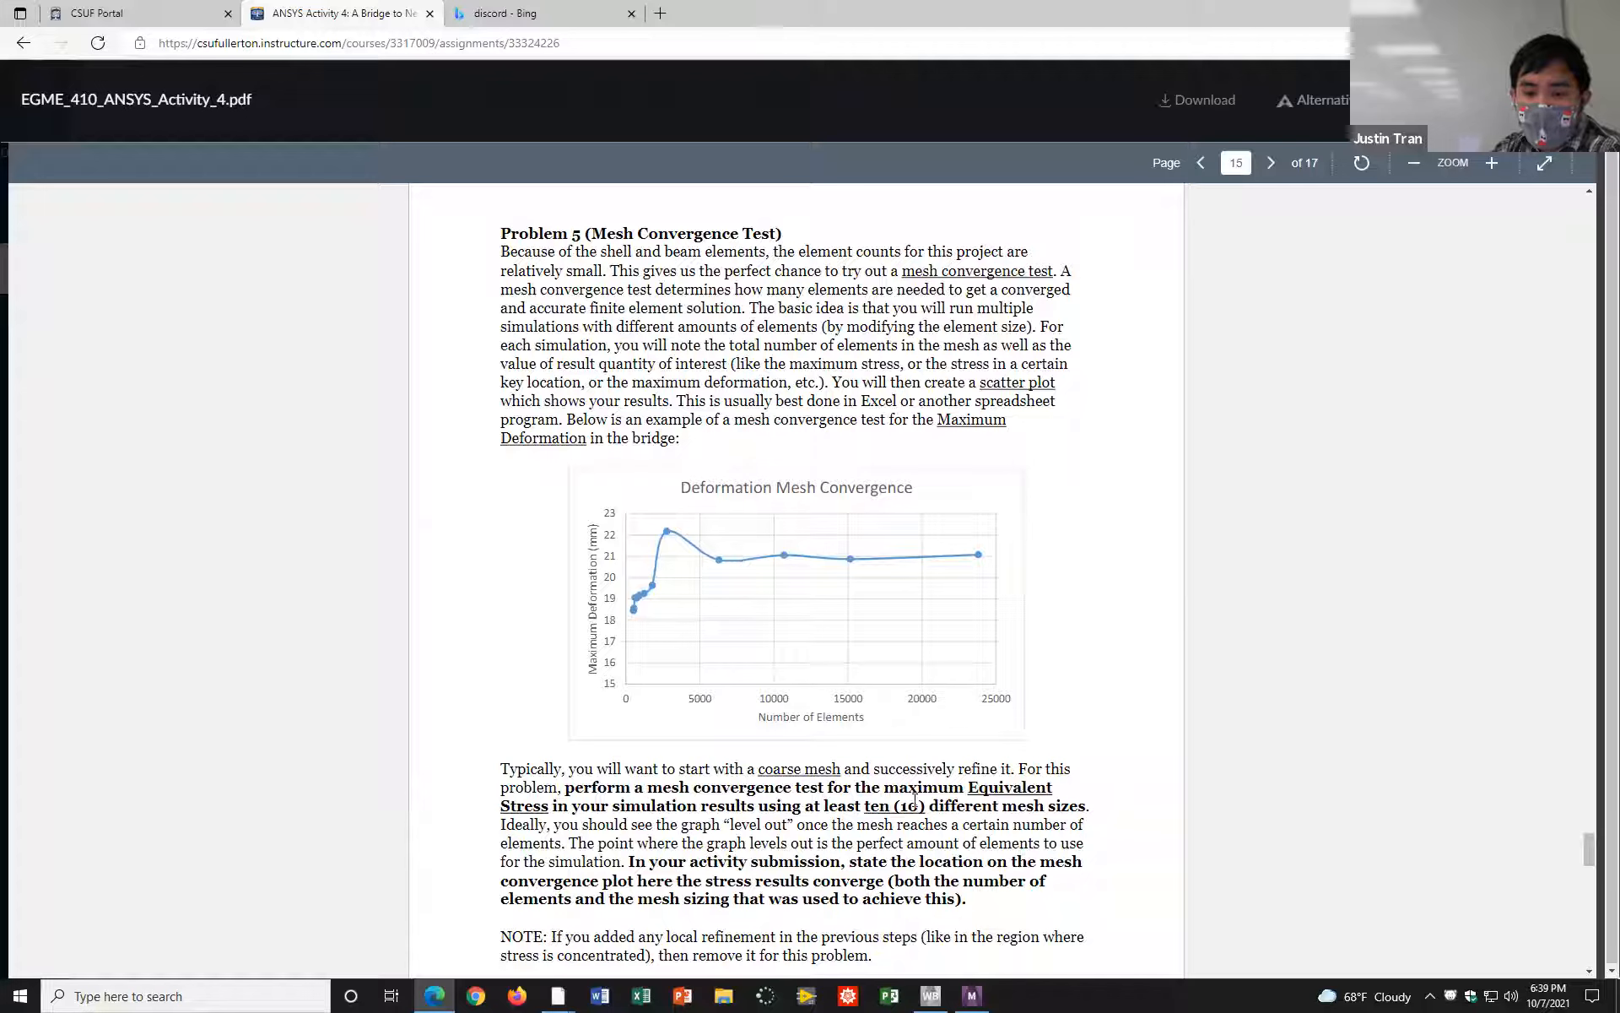
{"action": "left_click_drag", "start_coordinate": [865, 805], "coordinate": [931, 805]}
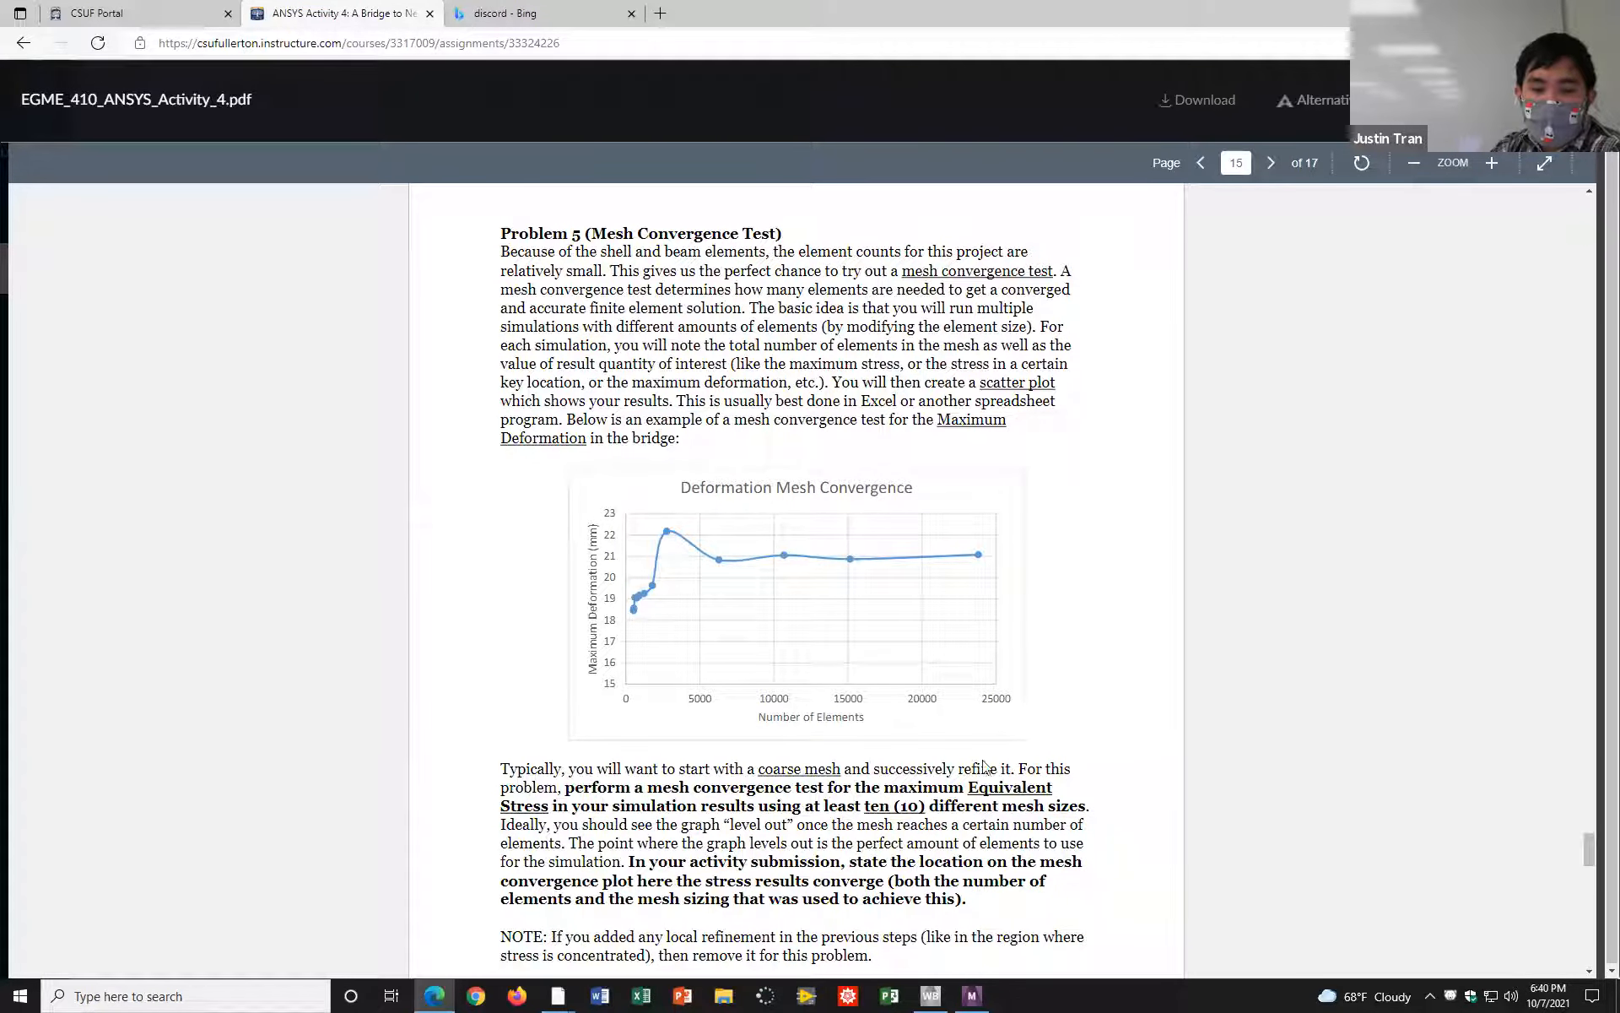
{"action": "left_click_drag", "start_coordinate": [971, 786], "coordinate": [553, 805]}
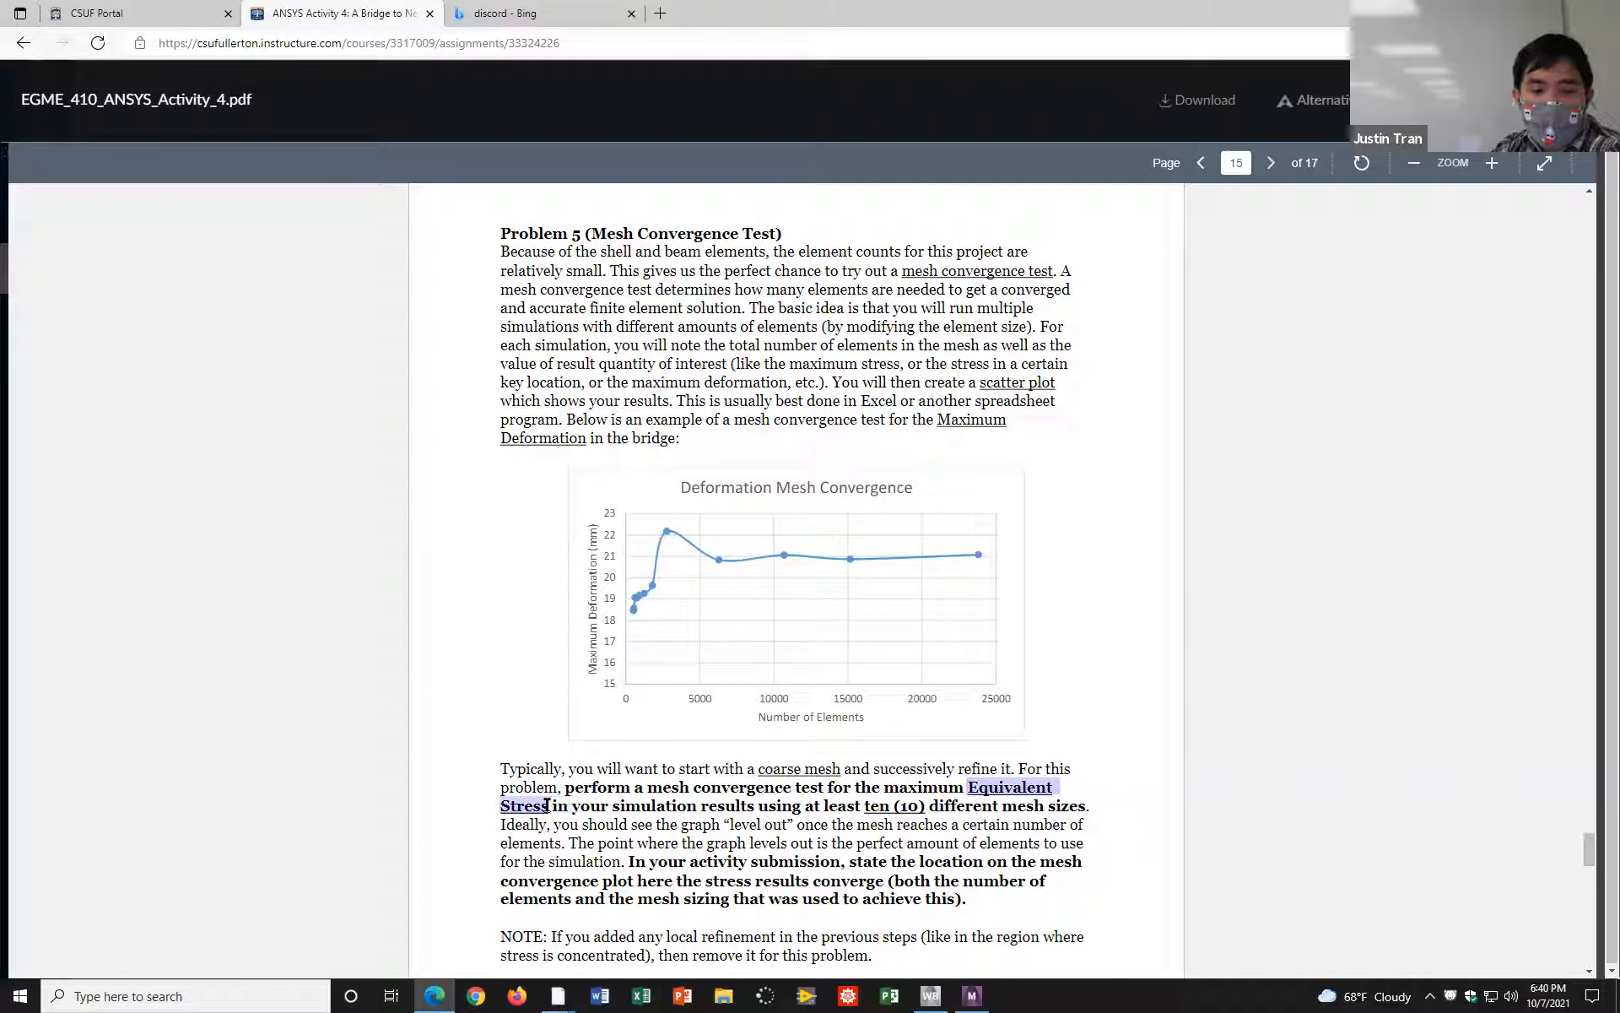
{"action": "left_click", "coordinate": [617, 811]}
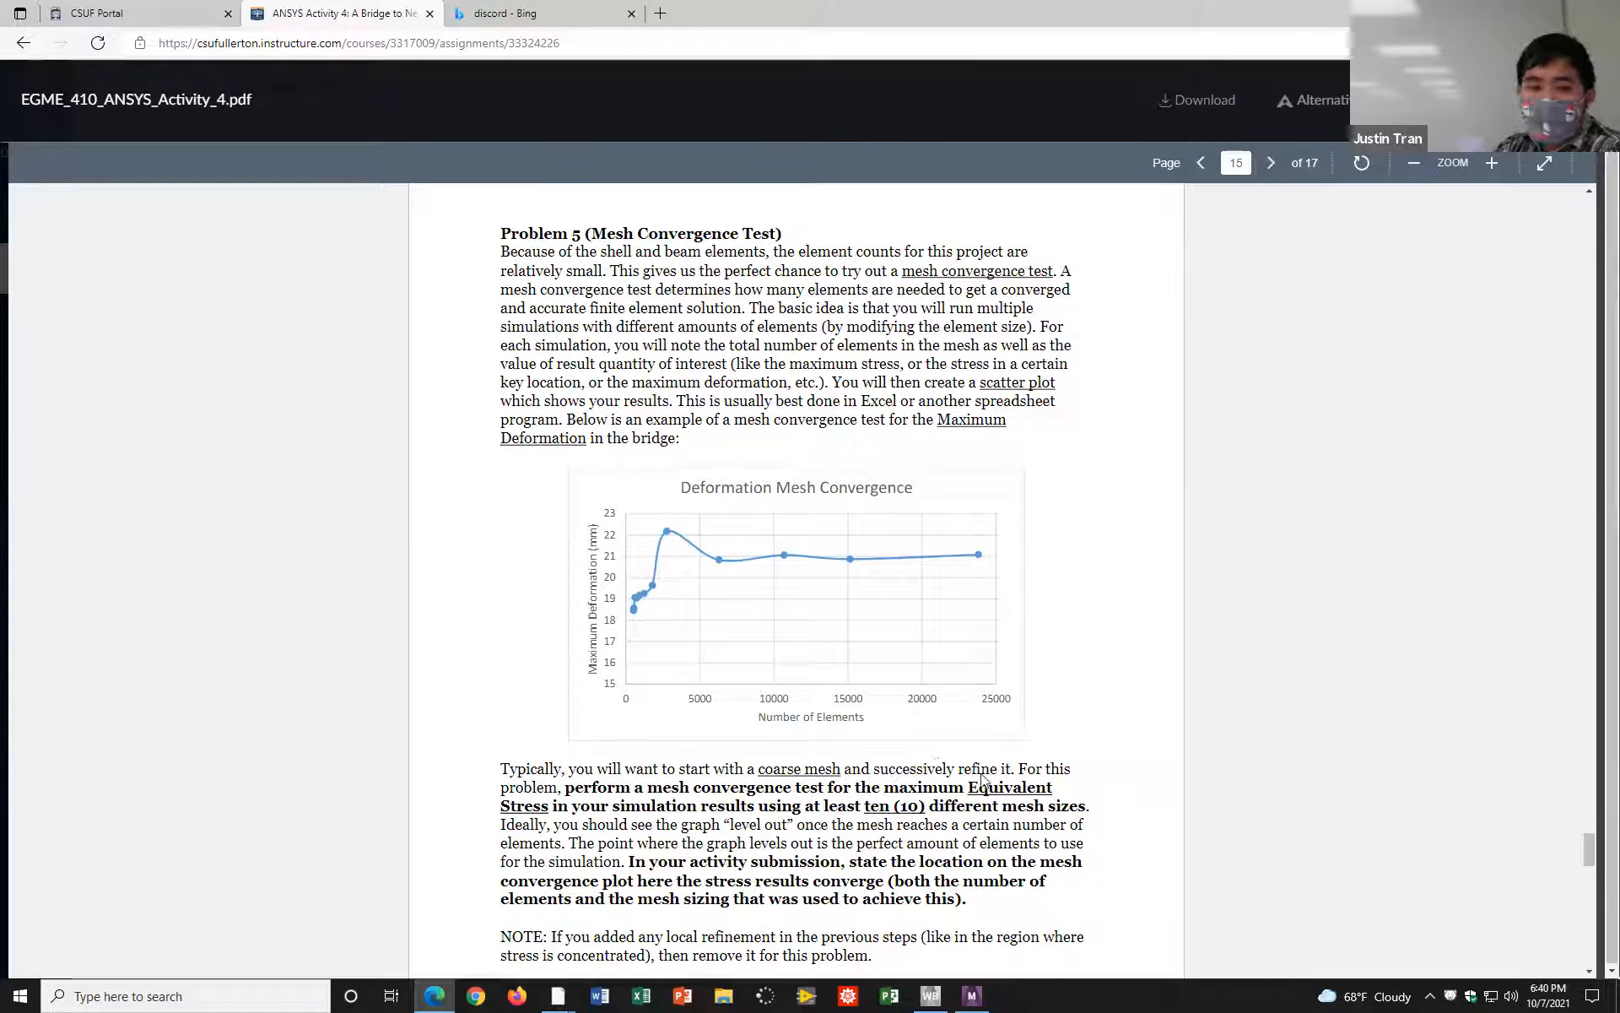
{"action": "left_click_drag", "start_coordinate": [972, 789], "coordinate": [547, 809]}
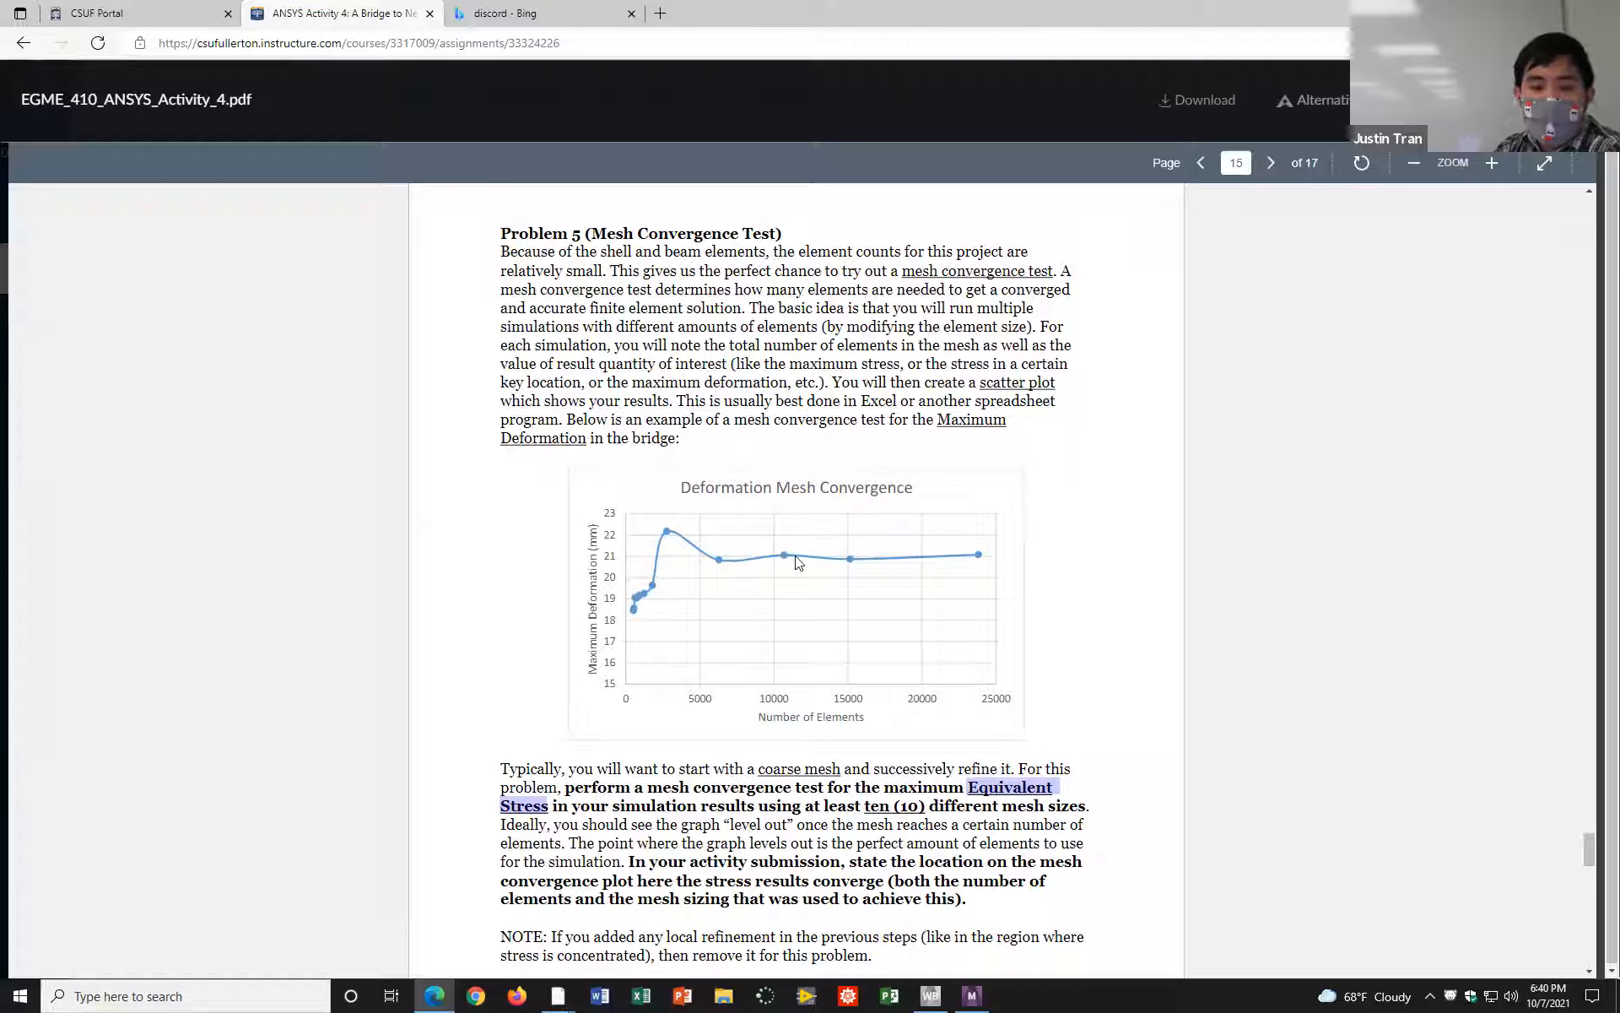
{"action": "scroll", "coordinate": [766, 666], "scroll_direction": "down", "scroll_amount": 1}
{"action": "scroll", "coordinate": [765, 666], "scroll_direction": "up", "scroll_amount": 2}
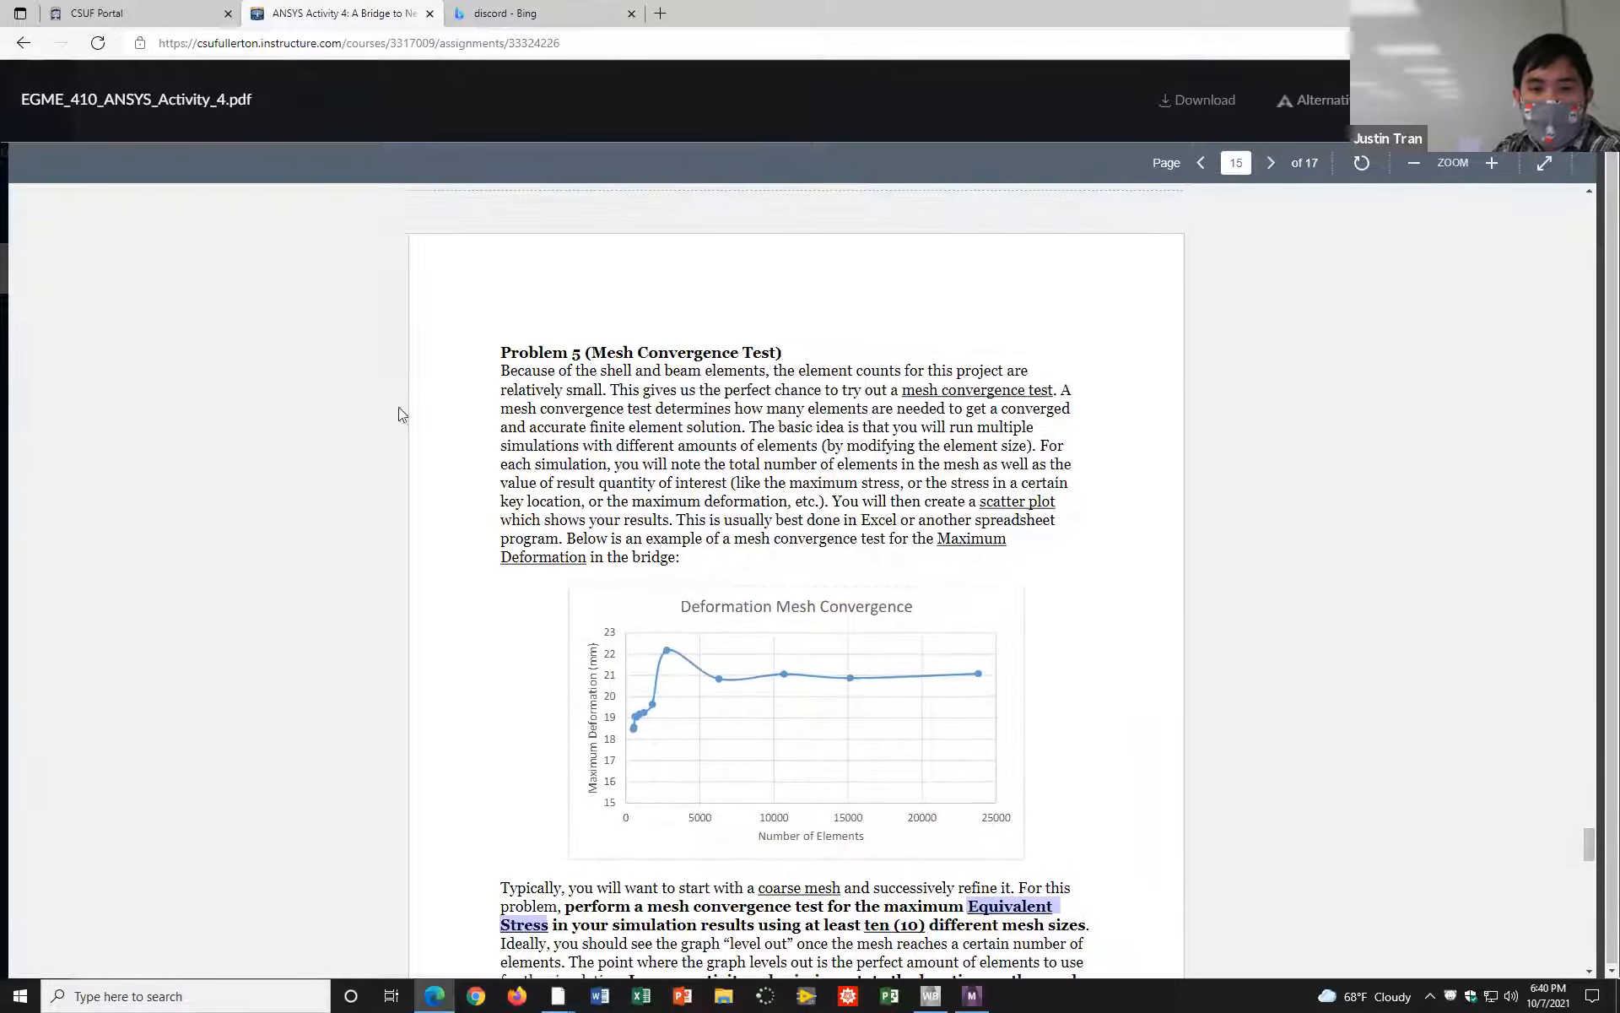
{"action": "left_click", "coordinate": [1106, 871]}
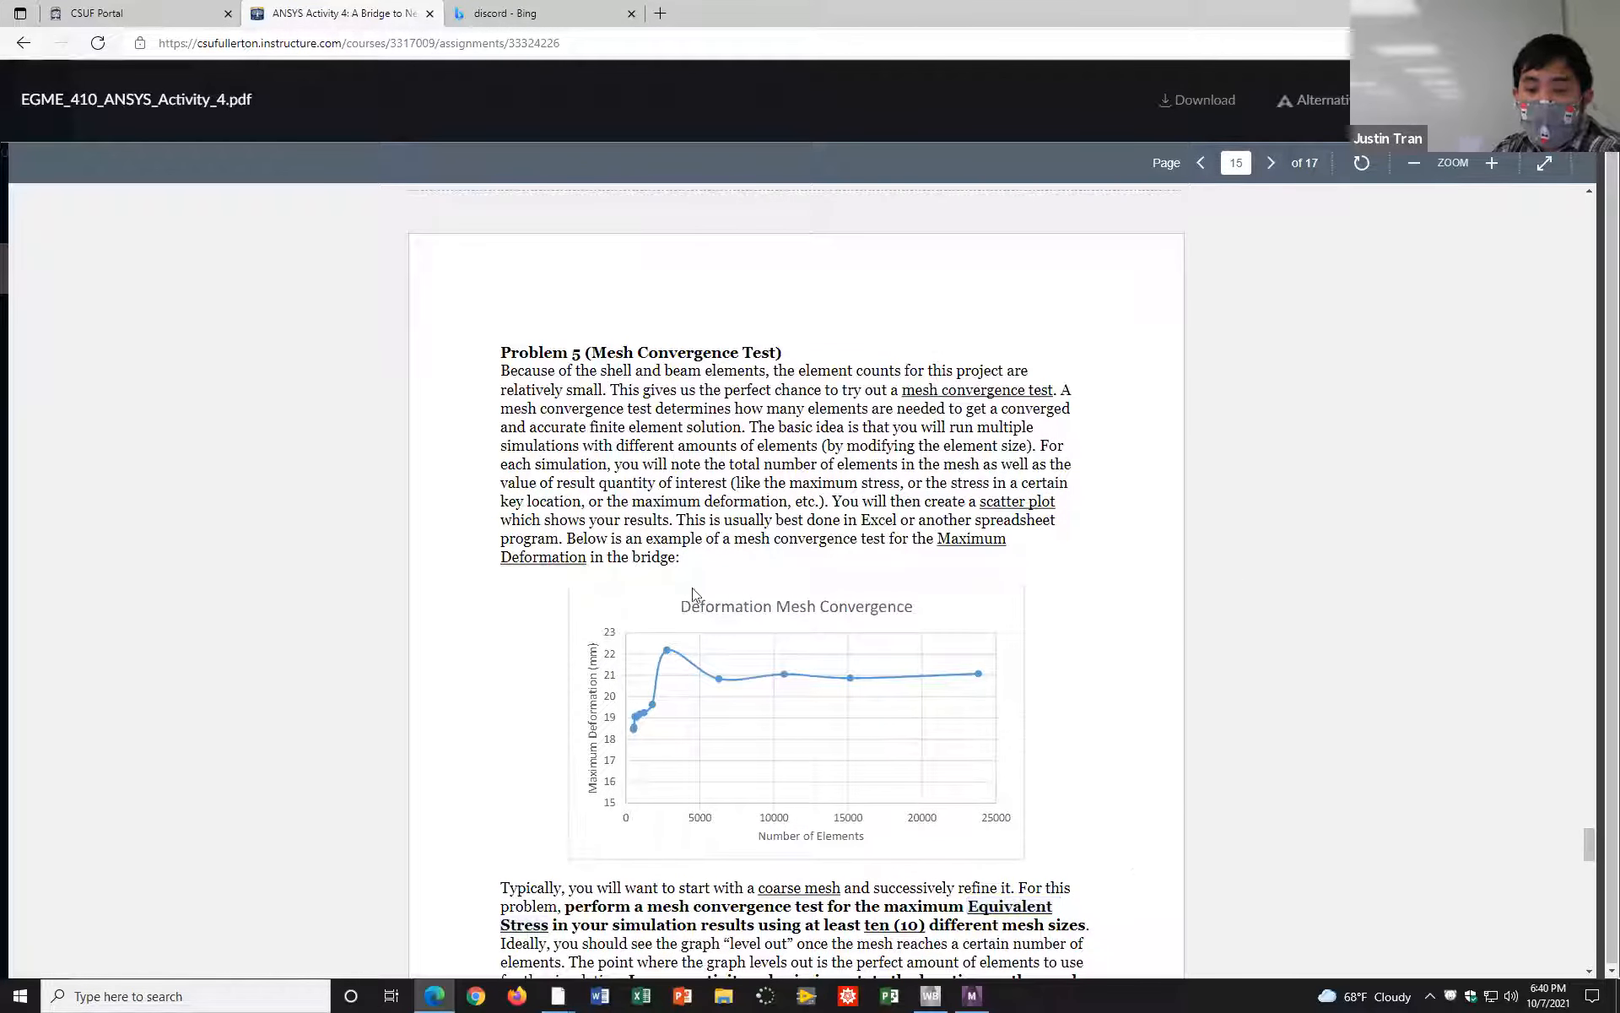
Step: Read Problem 6 on the different support condition and examine the figure of the added displacement support locations
{"action": "scroll", "coordinate": [849, 731], "scroll_direction": "down", "scroll_amount": 10}
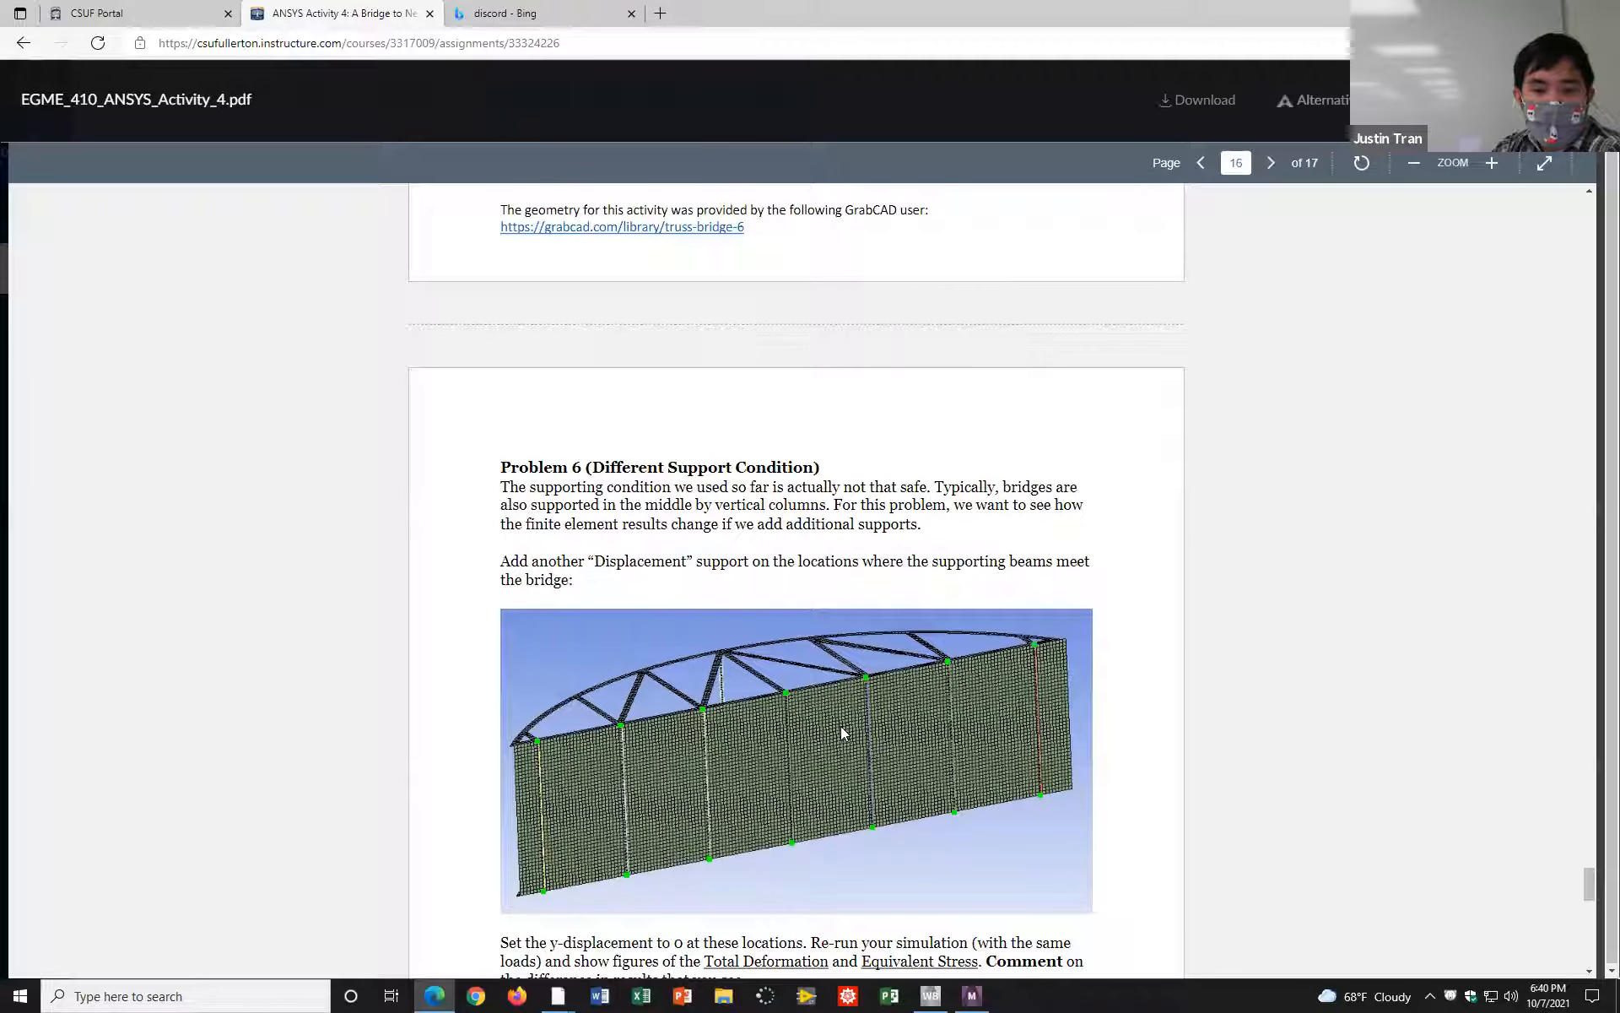
{"action": "scroll", "coordinate": [630, 530], "scroll_direction": "down", "scroll_amount": 2}
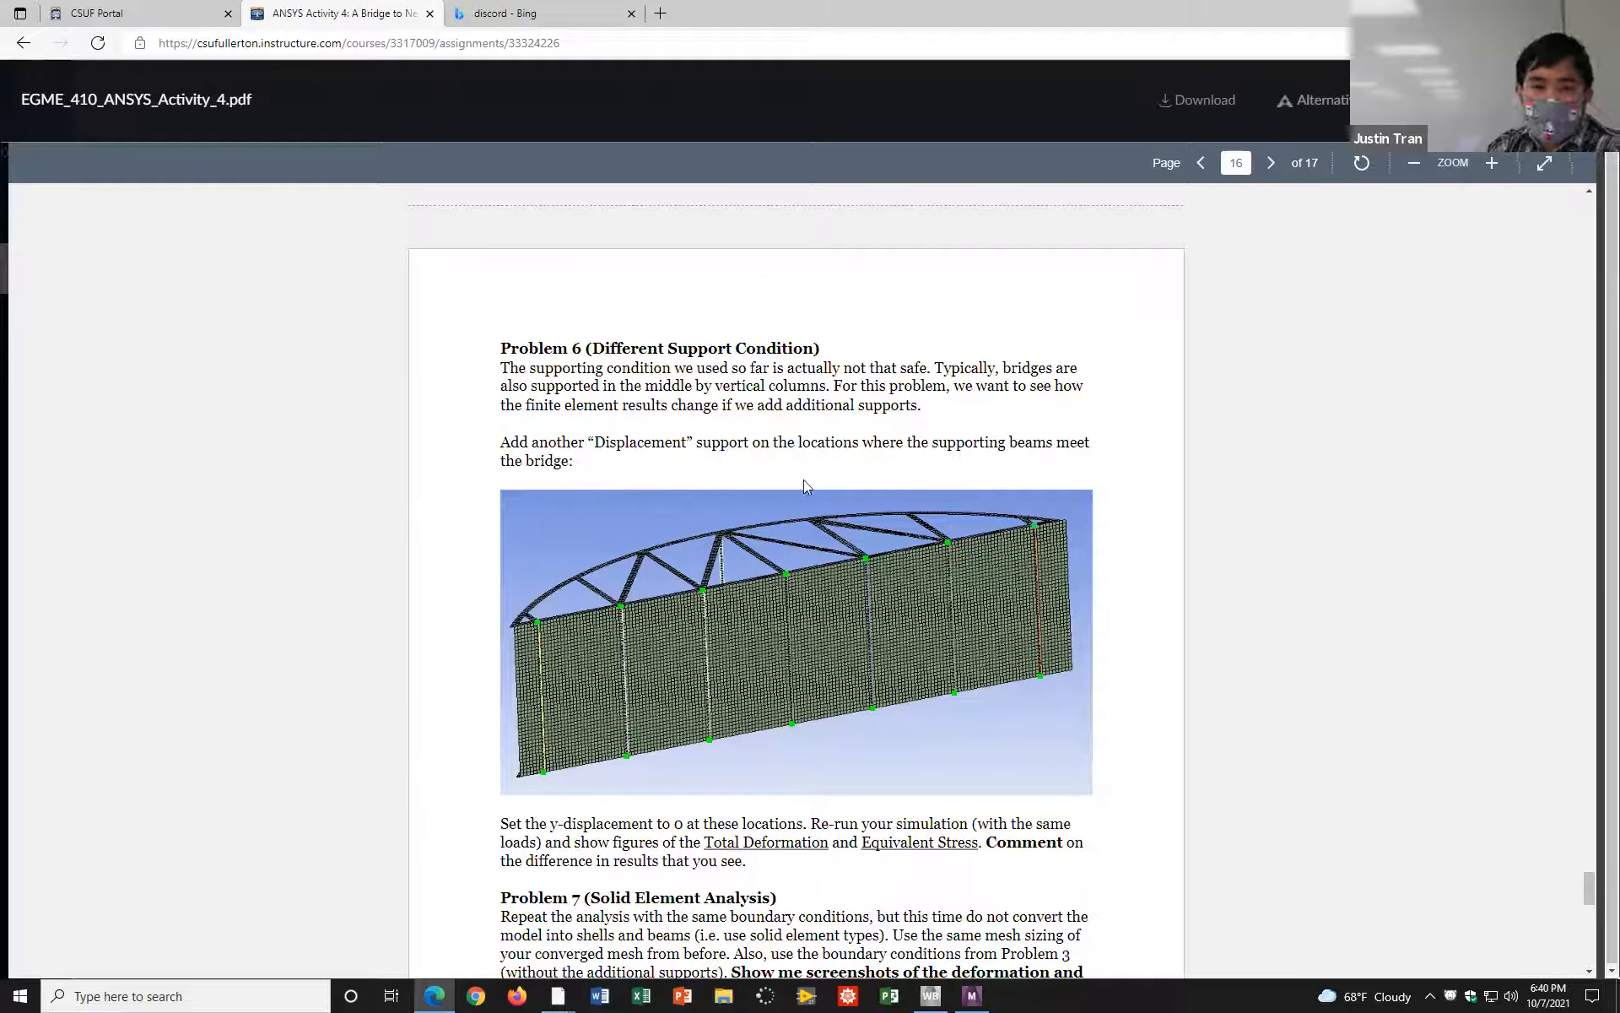
{"action": "scroll", "coordinate": [804, 479], "scroll_direction": "down", "scroll_amount": 1}
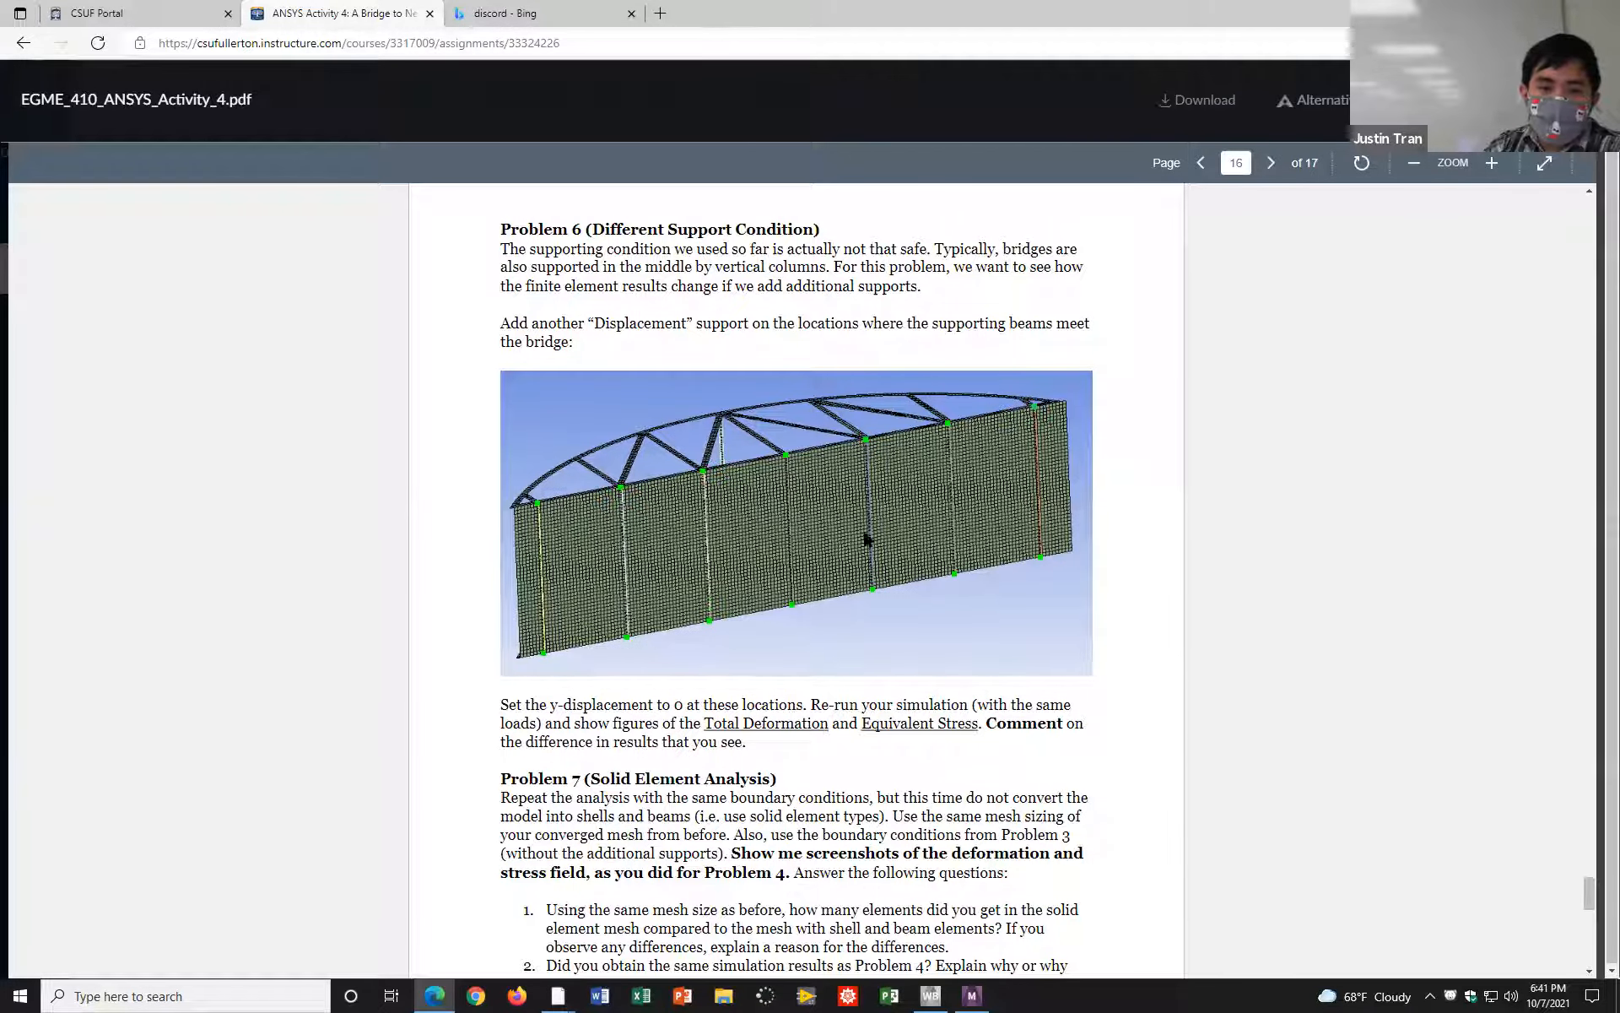
Step: Read the Problem 7 solid element analysis questions and the Problem 8 report requirements on the last pages
{"action": "scroll", "coordinate": [825, 566], "scroll_direction": "down", "scroll_amount": 9}
{"action": "scroll", "coordinate": [823, 571], "scroll_direction": "up", "scroll_amount": 3}
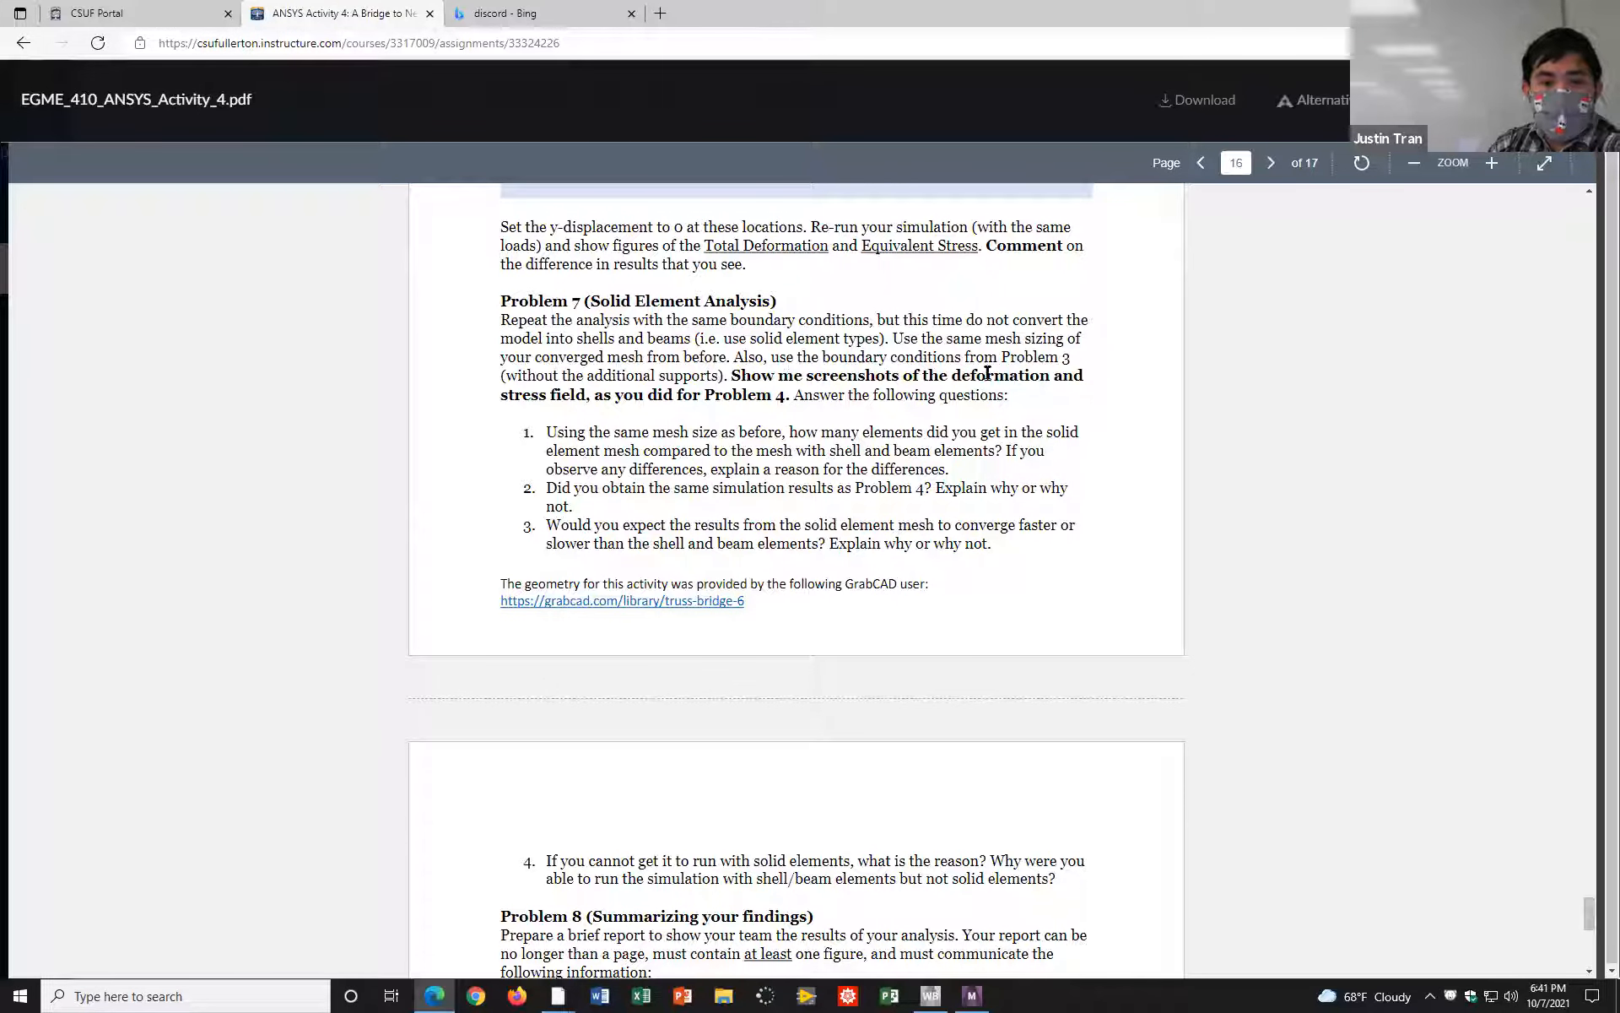
{"action": "scroll", "coordinate": [730, 447], "scroll_direction": "down", "scroll_amount": 4}
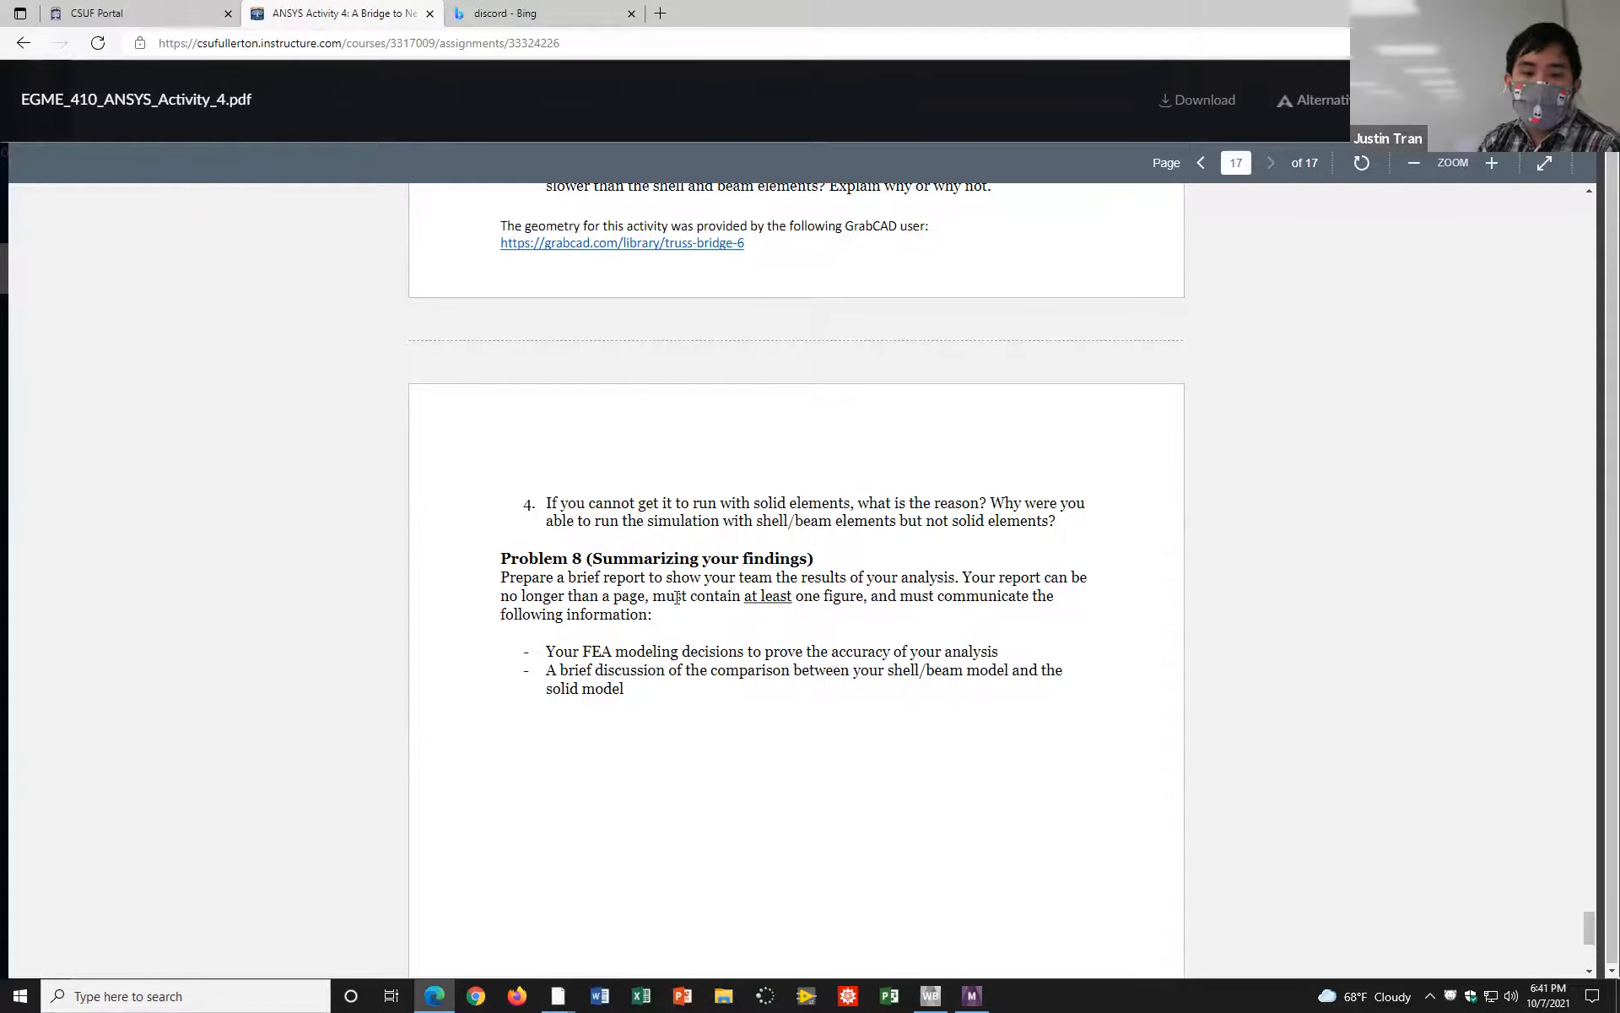
Step: Go back through the assignment to review the Problem 5 mesh convergence test and the Problem 4 result questions
{"action": "scroll", "coordinate": [701, 657], "scroll_direction": "up", "scroll_amount": 15}
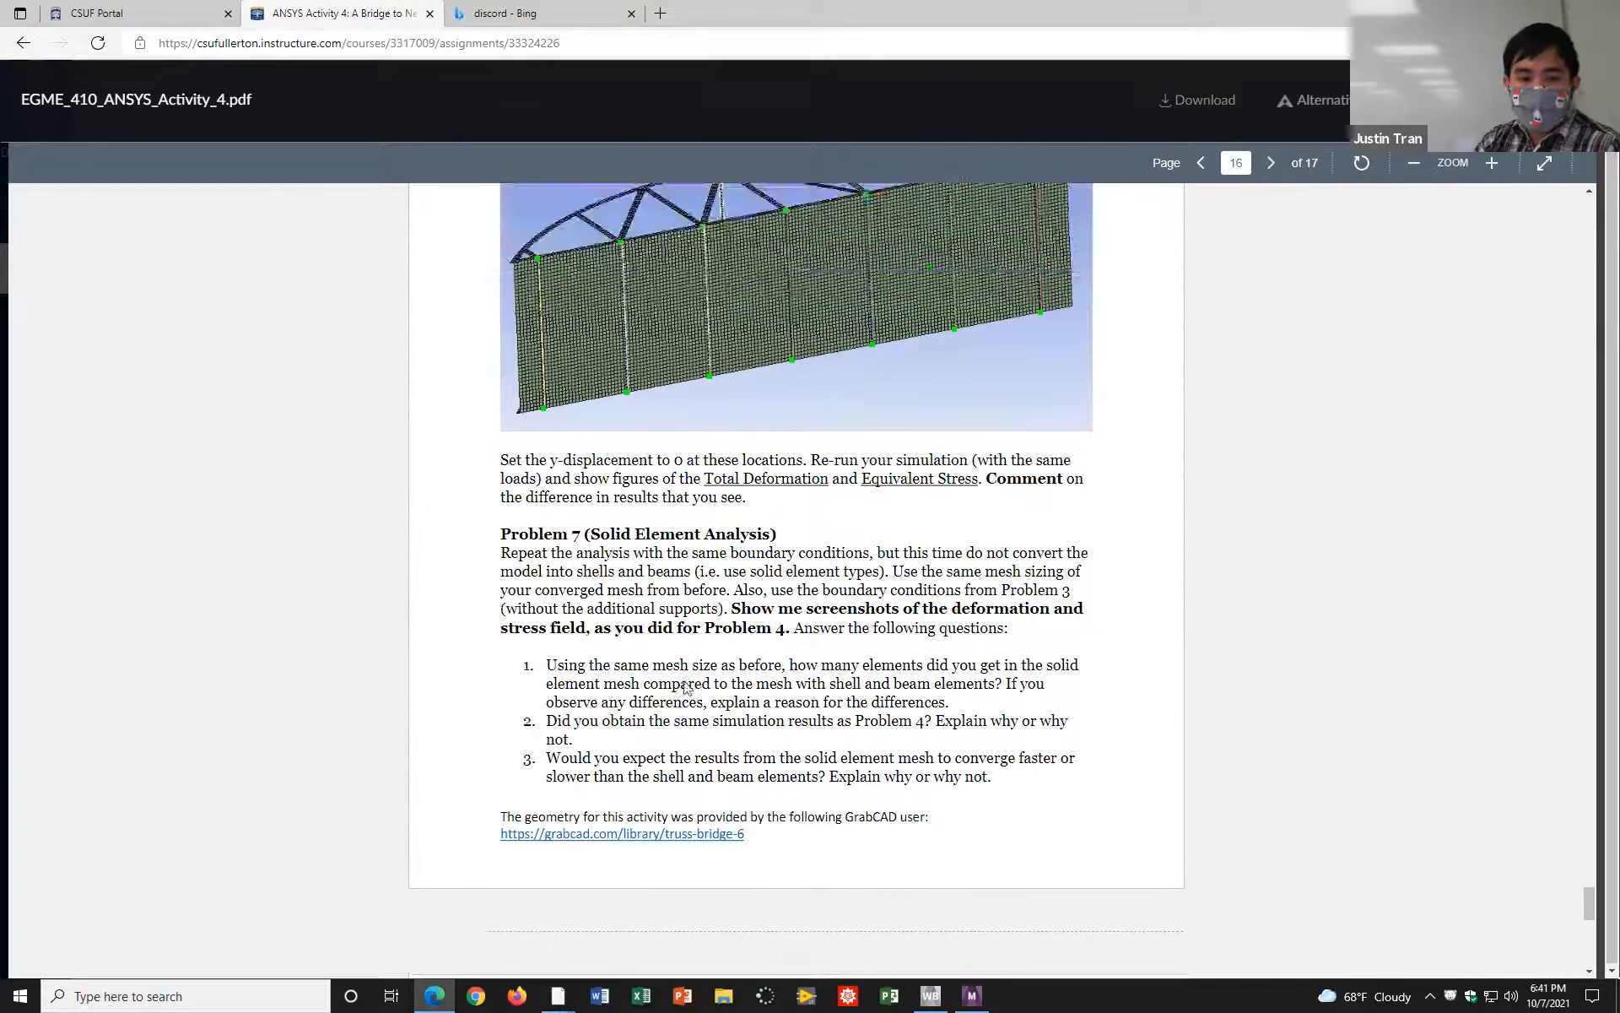
{"action": "scroll", "coordinate": [685, 688], "scroll_direction": "up", "scroll_amount": 5}
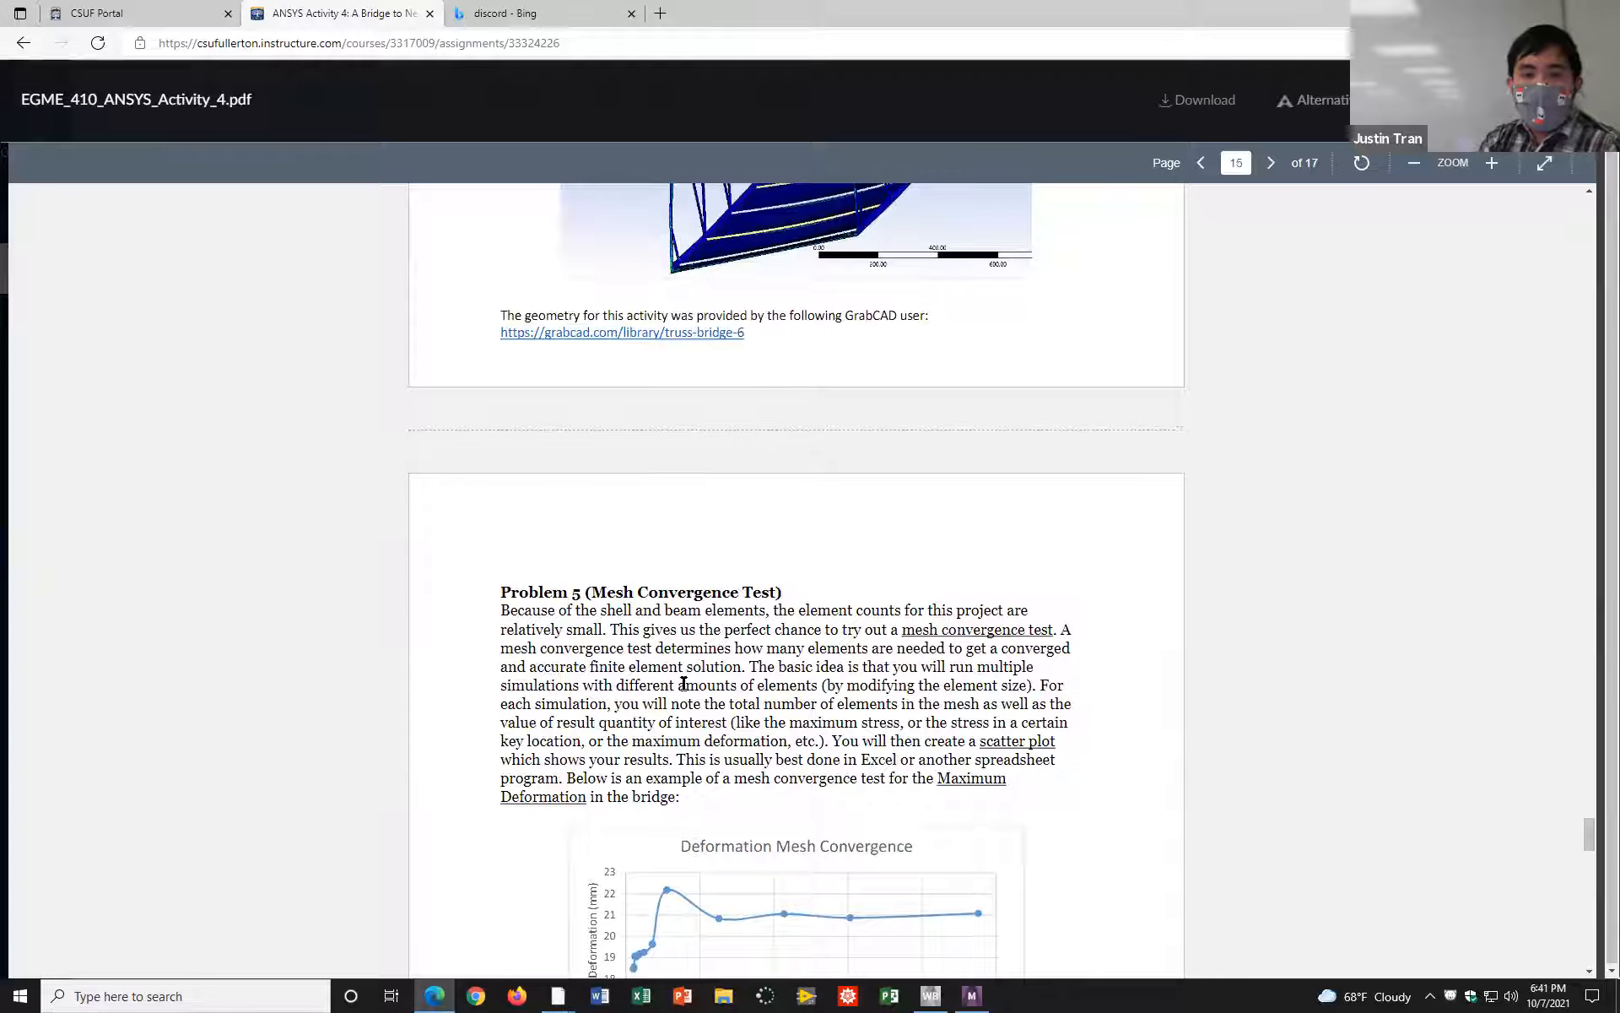
{"action": "scroll", "coordinate": [588, 601], "scroll_direction": "up", "scroll_amount": 13}
{"action": "scroll", "coordinate": [602, 657], "scroll_direction": "down", "scroll_amount": 12}
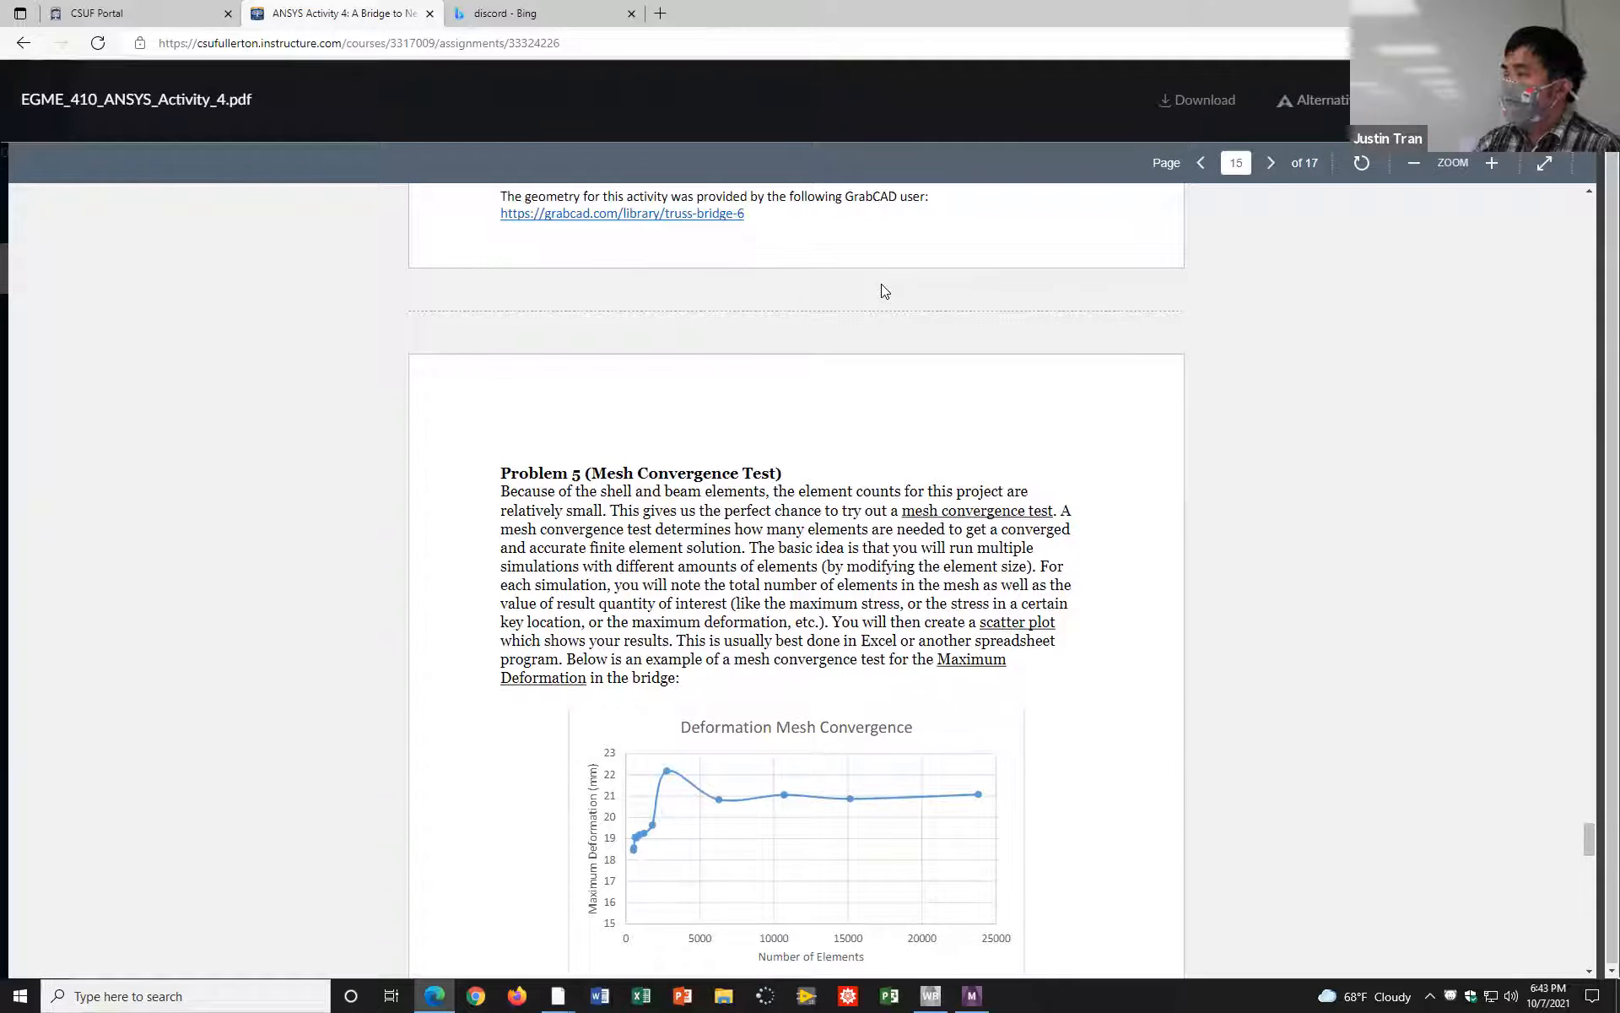
{"action": "scroll", "coordinate": [892, 470], "scroll_direction": "up", "scroll_amount": 15}
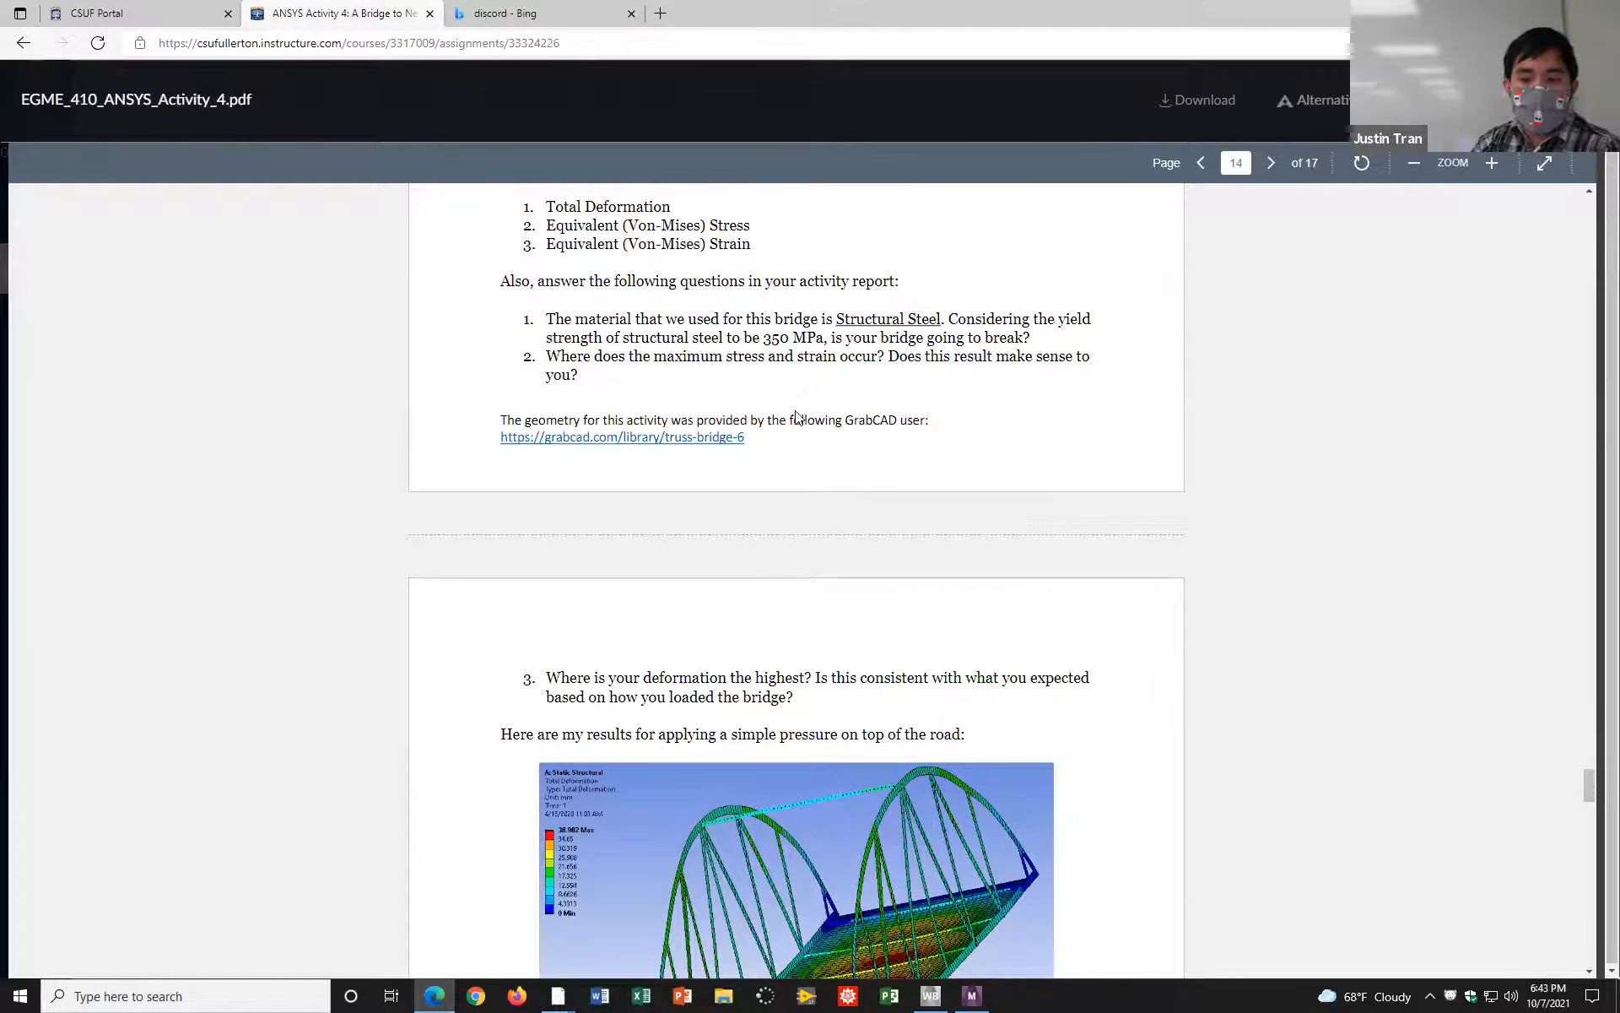
{"action": "scroll", "coordinate": [796, 416], "scroll_direction": "up", "scroll_amount": 7}
{"action": "scroll", "coordinate": [806, 424], "scroll_direction": "up", "scroll_amount": 3}
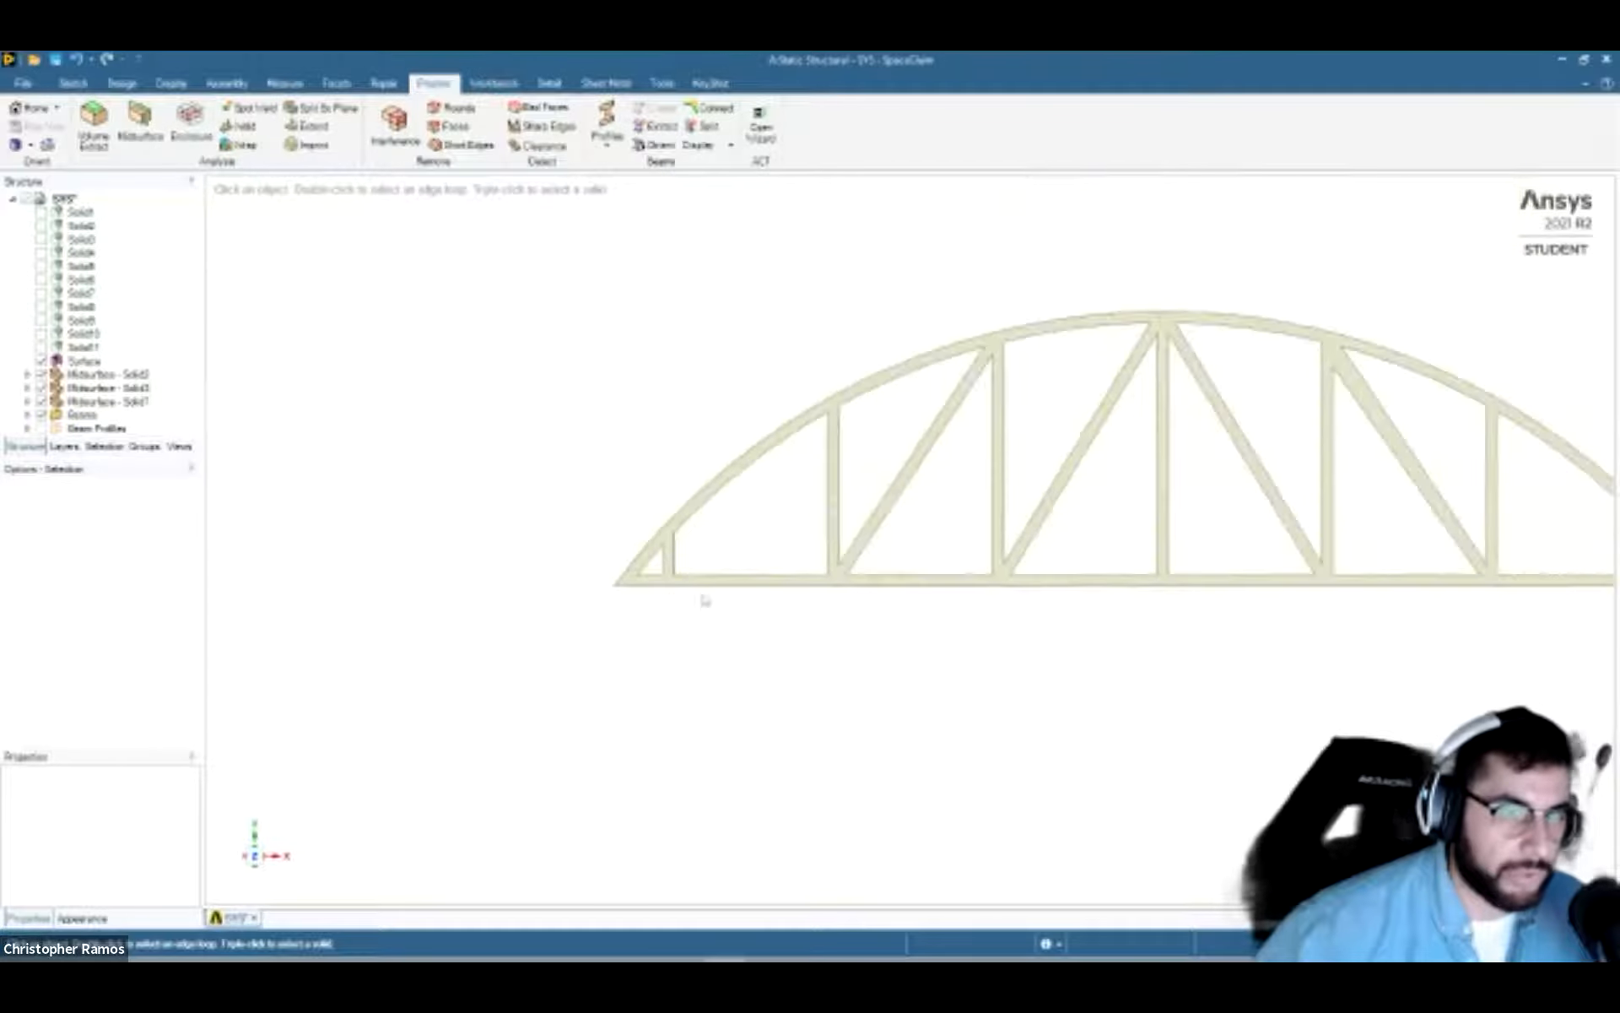
Step: In SpaceClaim, inspect the truss bridge's deck and beams up close and orient the view along the X axis
{"action": "scroll", "coordinate": [751, 601], "scroll_direction": "down", "scroll_amount": 6}
{"action": "middle_click_drag", "start_coordinate": [1096, 568], "coordinate": [907, 629]}
{"action": "scroll", "coordinate": [910, 633], "scroll_direction": "up", "scroll_amount": 10}
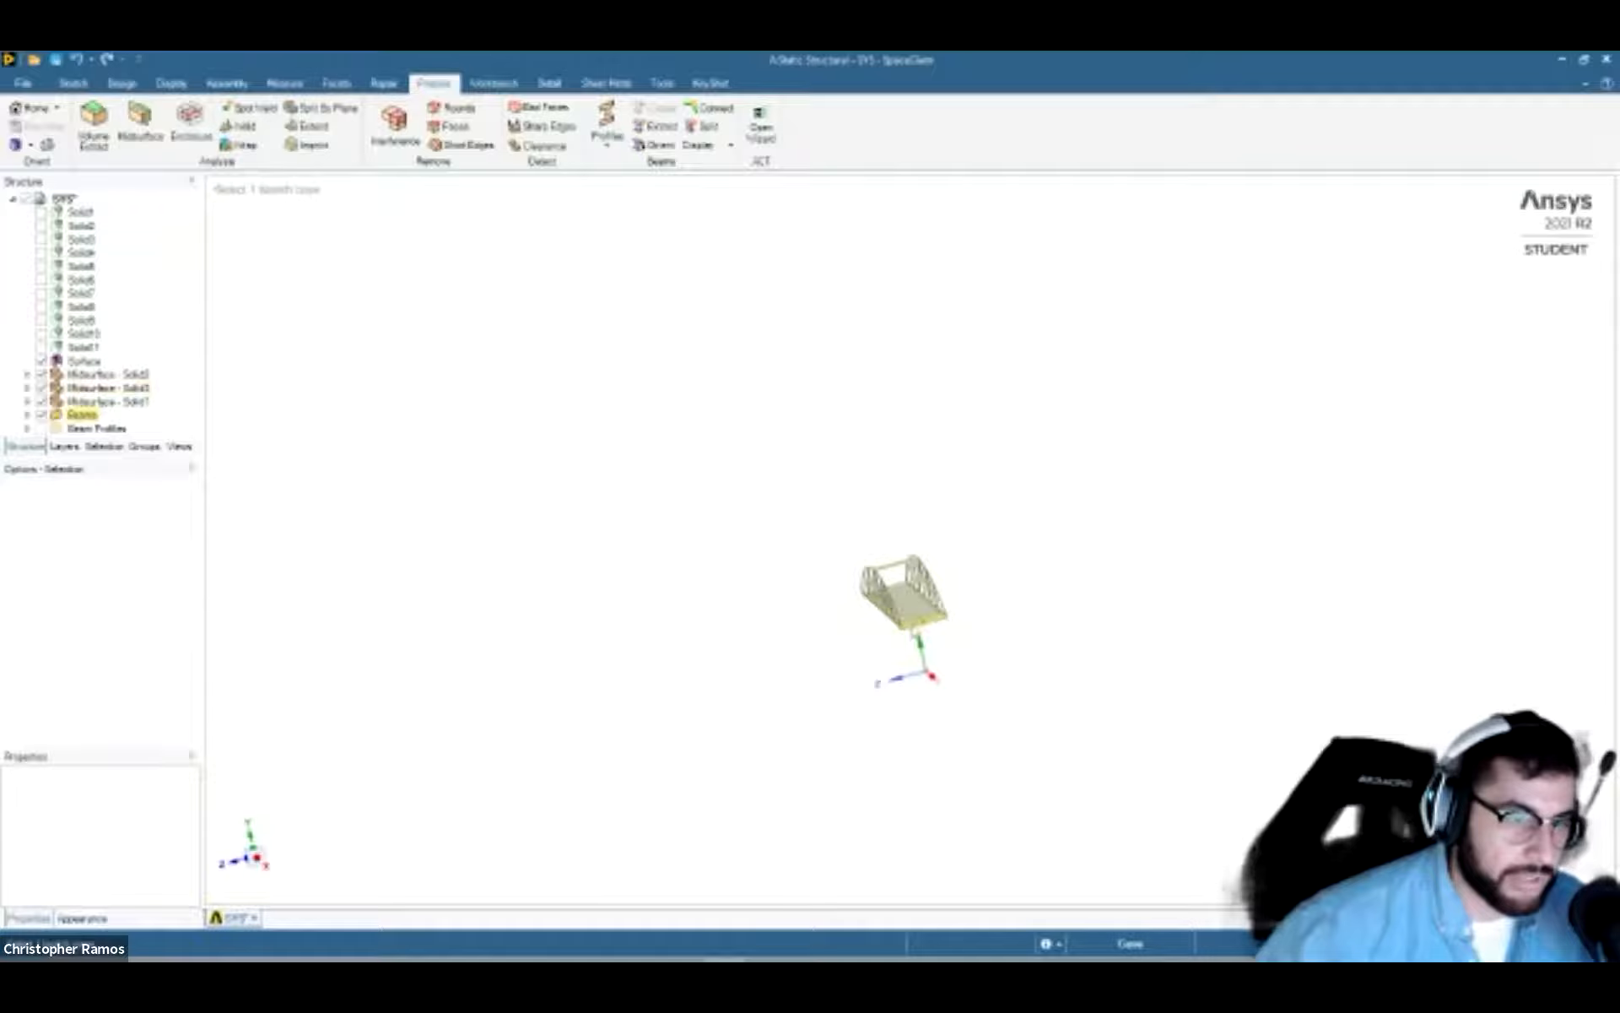
{"action": "scroll", "coordinate": [946, 776], "scroll_direction": "down", "scroll_amount": 5}
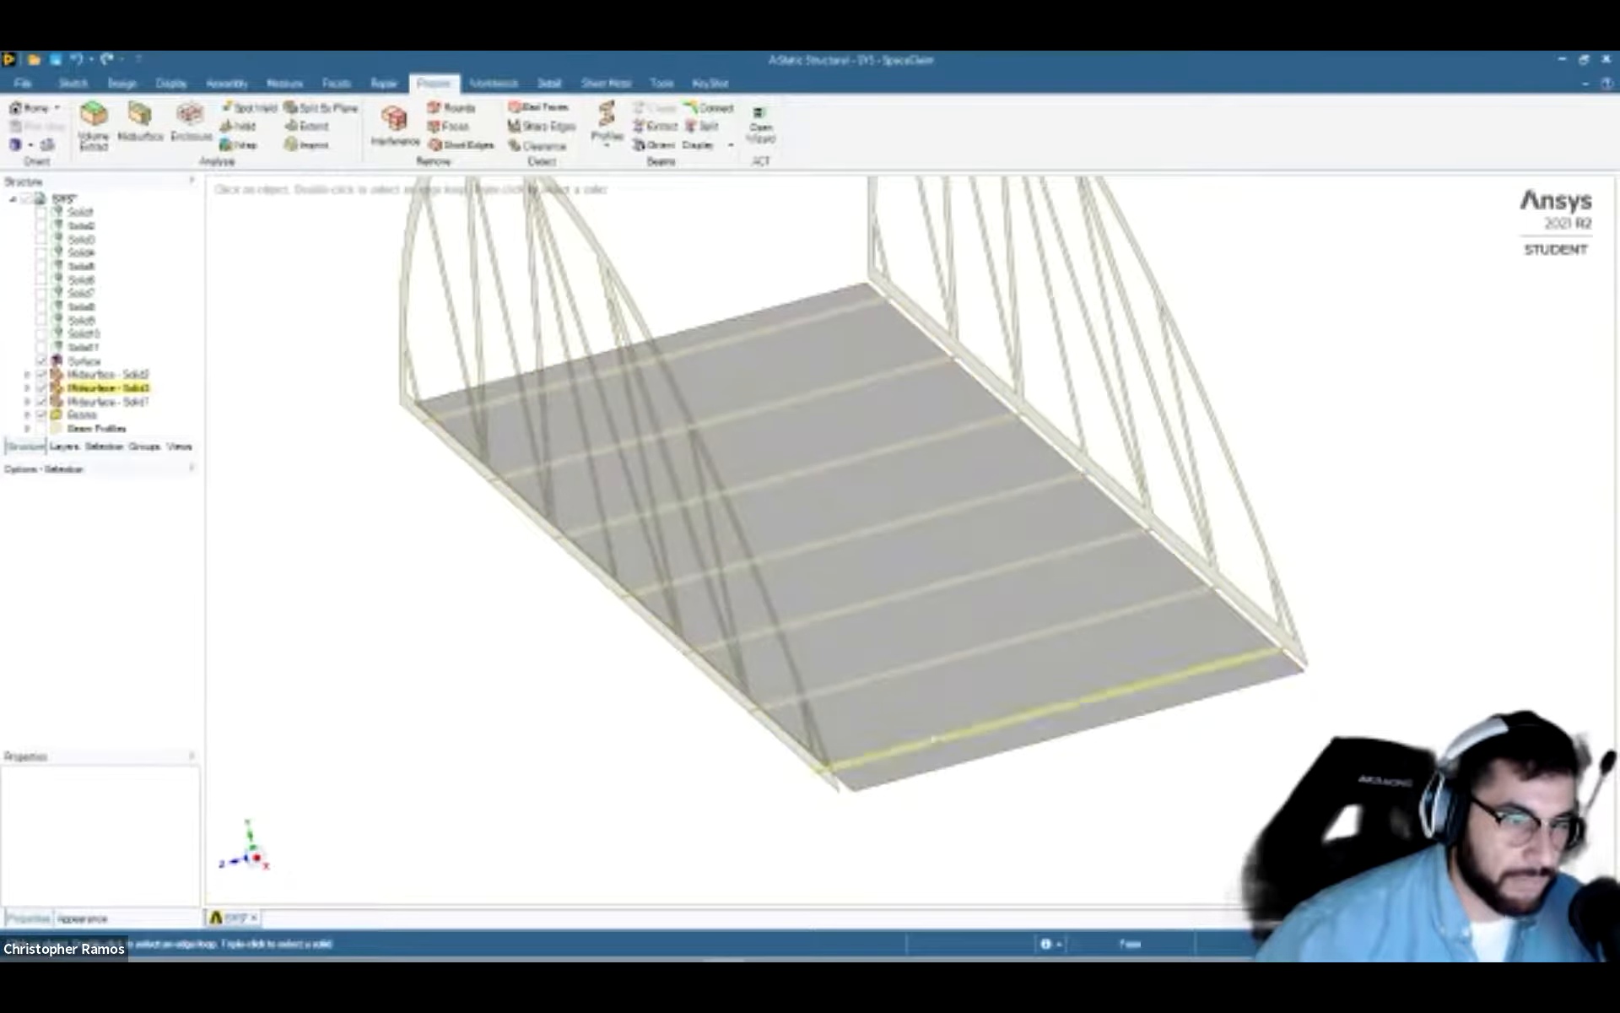
{"action": "middle_click_drag", "start_coordinate": [926, 792], "coordinate": [734, 806]}
{"action": "left_click", "coordinate": [255, 860]}
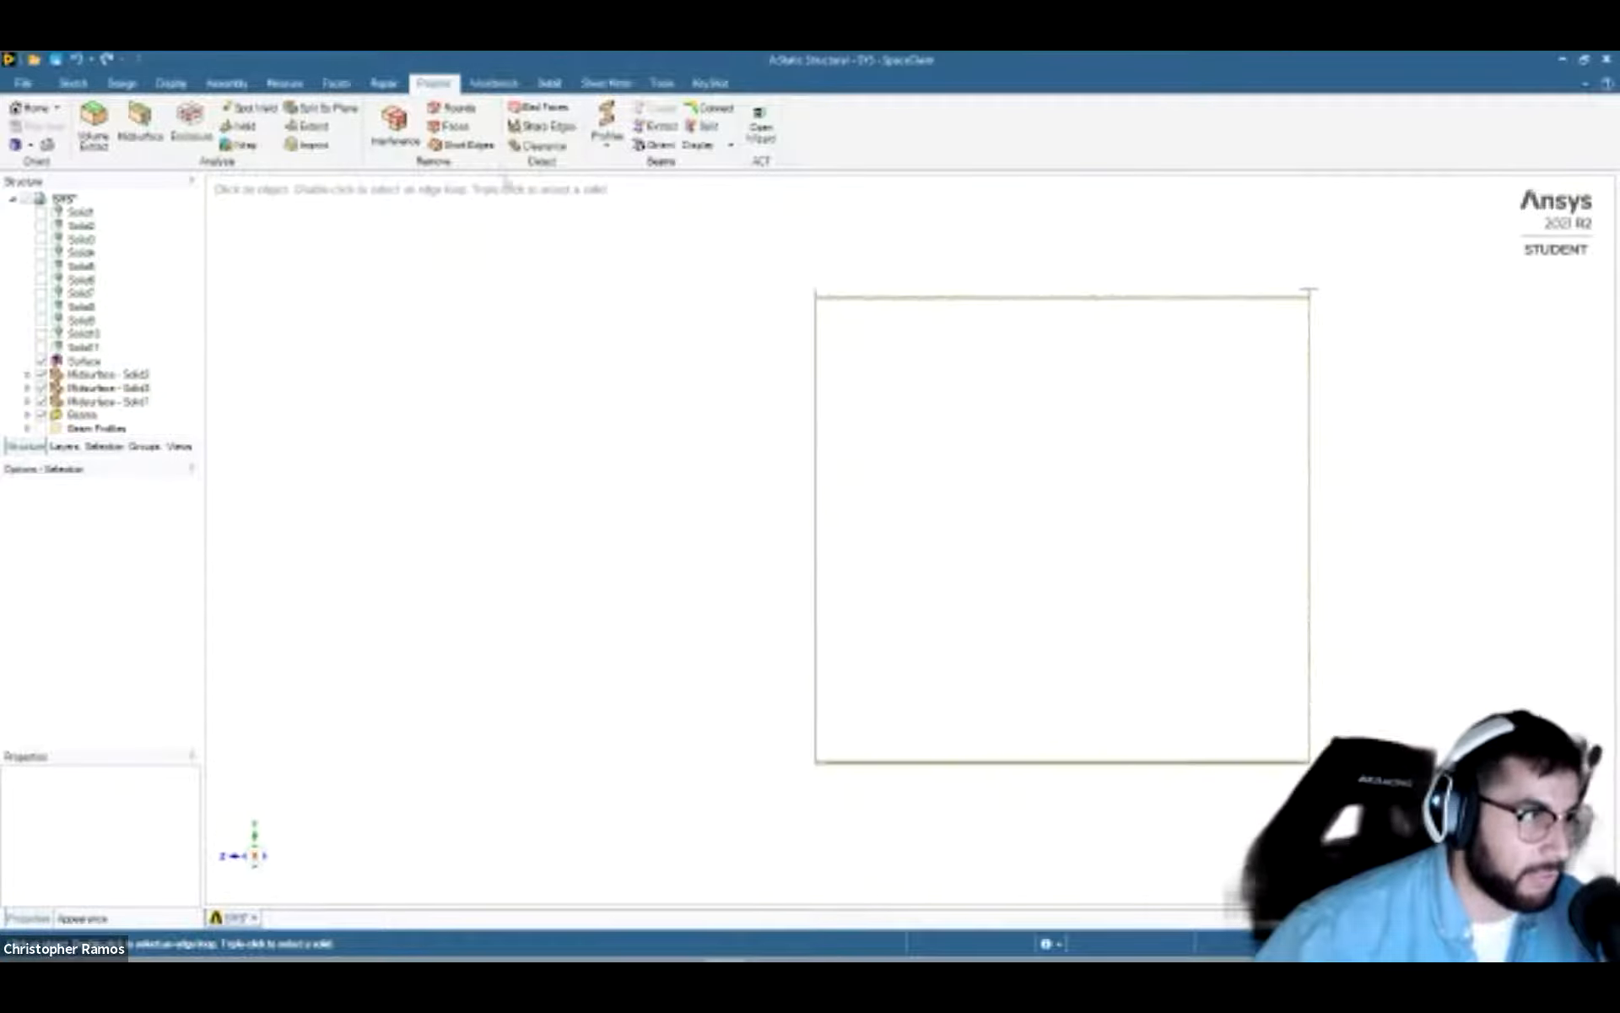